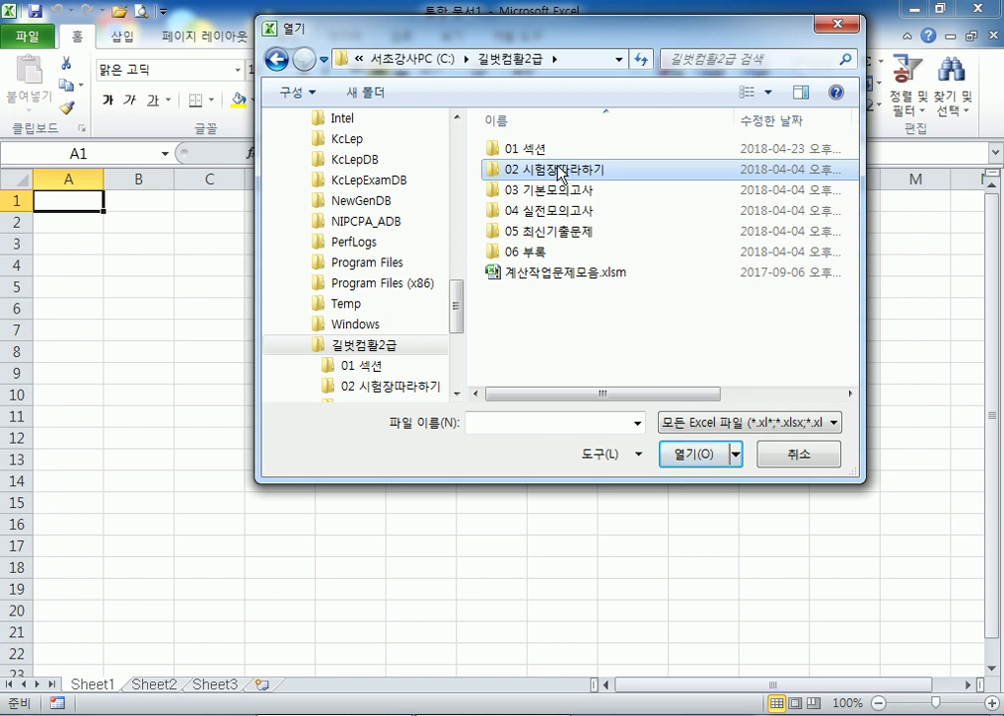
Open 2급상시.xlsm from the 02 시험장따라하기 folder
{"action": "double_click", "coordinate": [557, 170]}
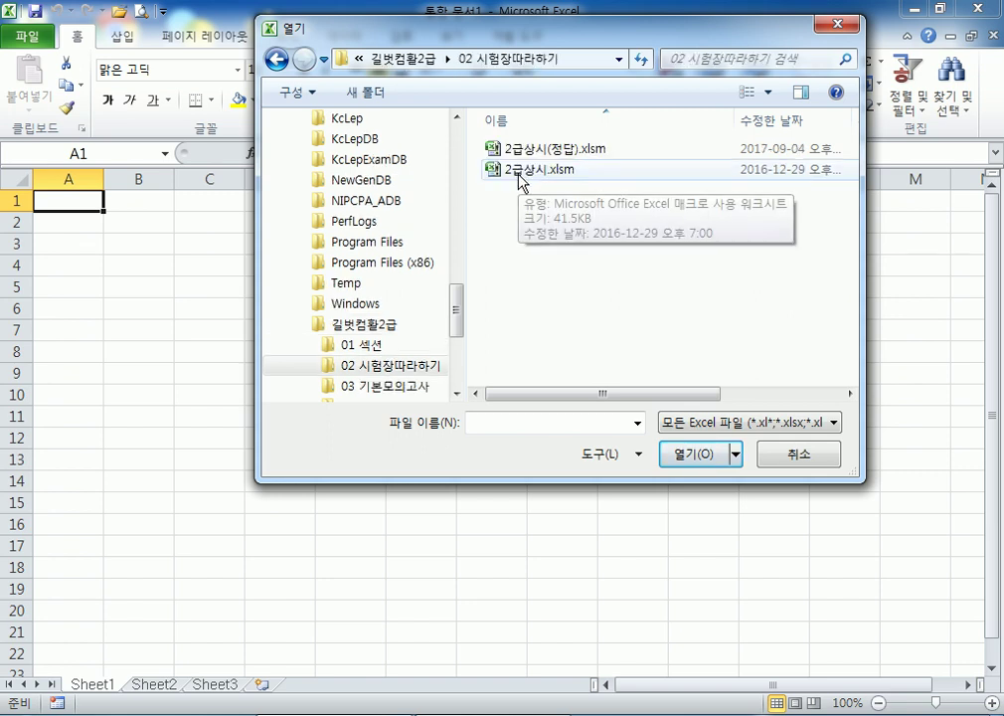
{"action": "double_click", "coordinate": [521, 175]}
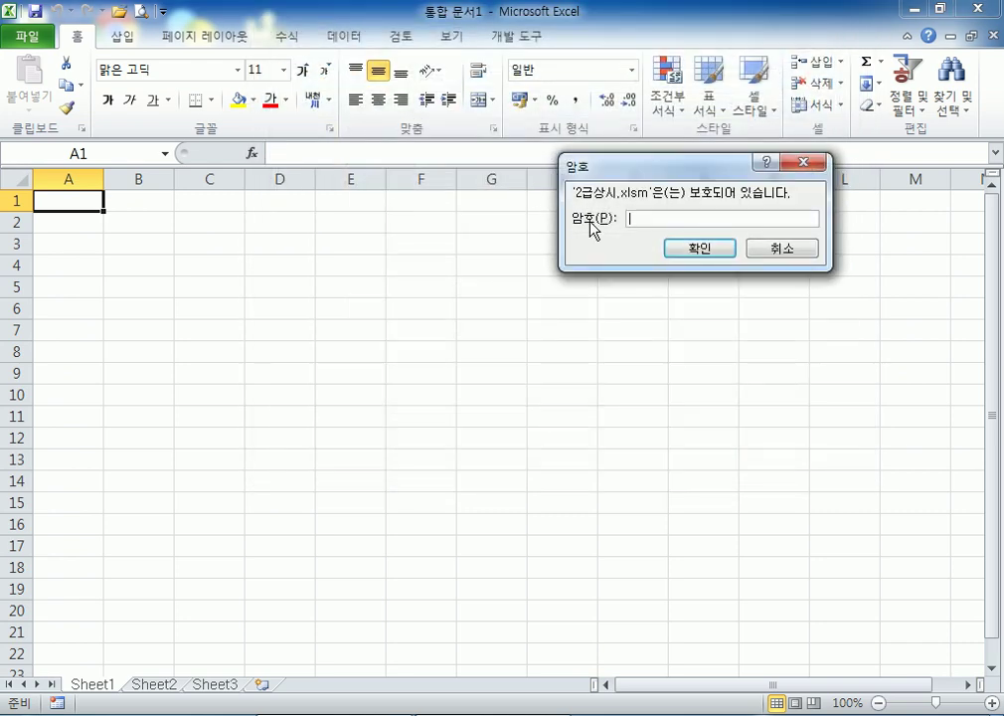
{"action": "left_click_drag", "start_coordinate": [634, 169], "coordinate": [637, 155]}
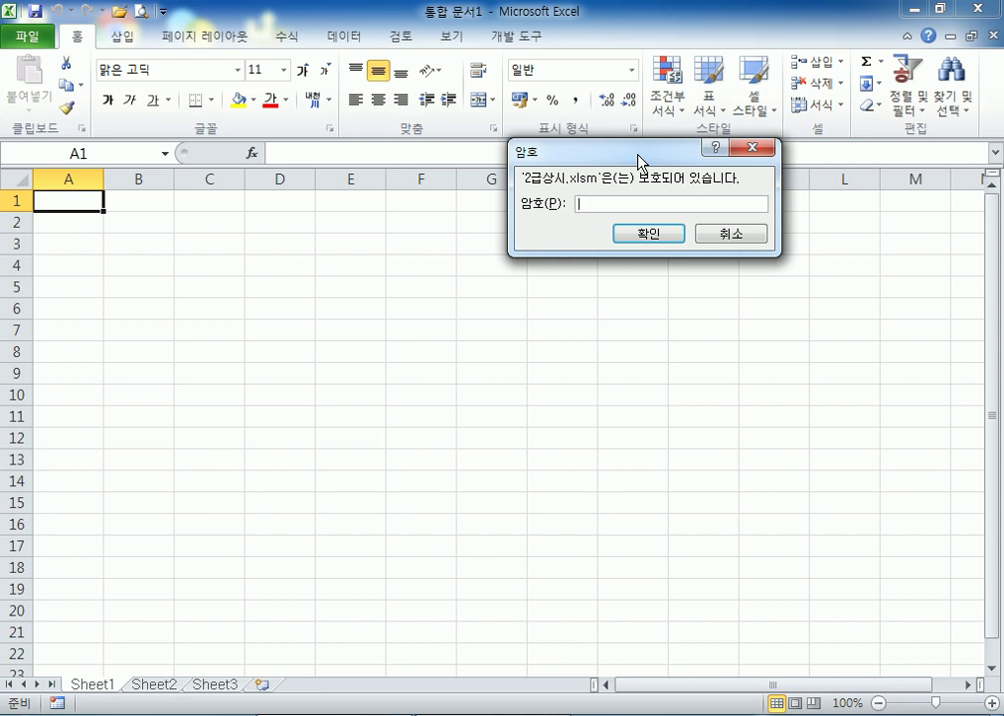
Enter the workbook password and dismiss the incorrect-password error
{"action": "type", "text": "*****"}
{"action": "key", "text": "Return"}
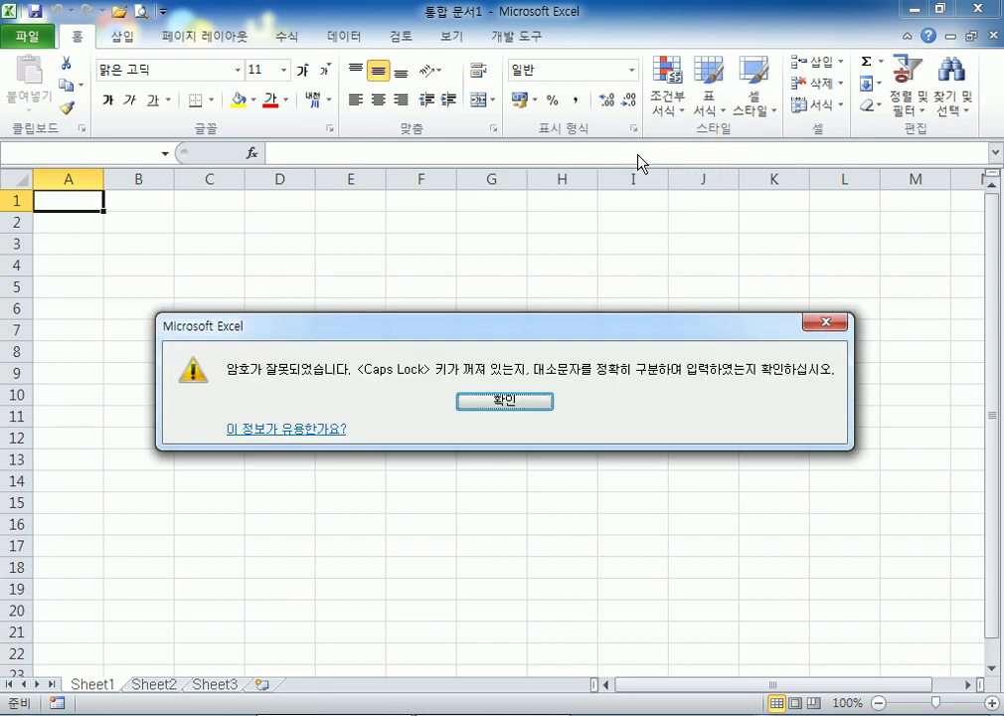
{"action": "left_click", "coordinate": [529, 401]}
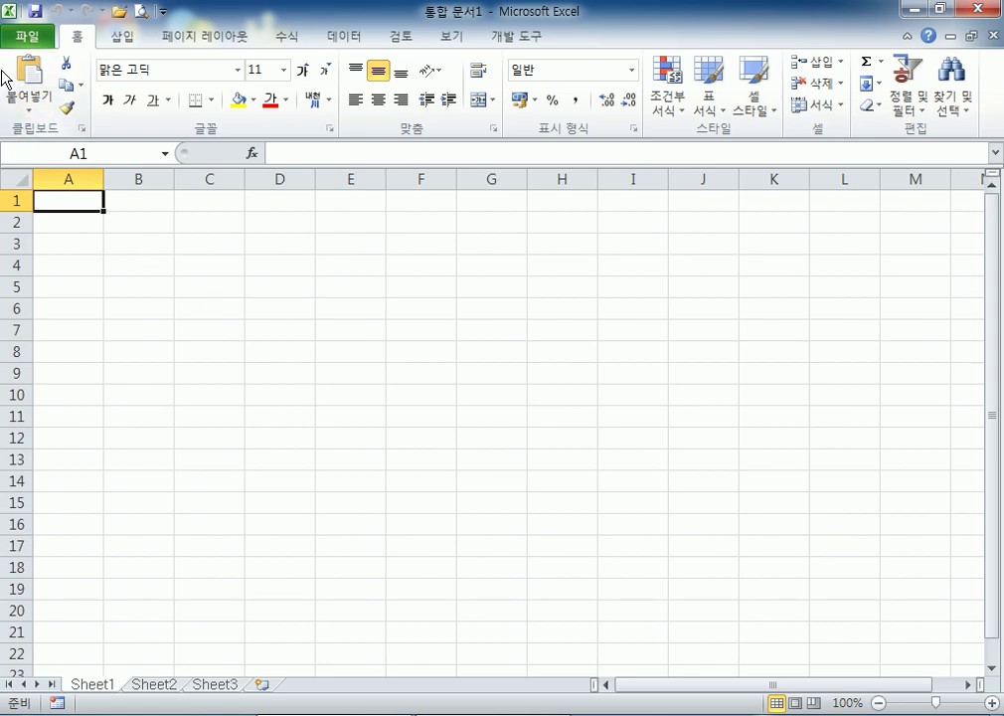
Reopen 2급상시.xlsm through File > 열기
{"action": "left_click", "coordinate": [25, 36]}
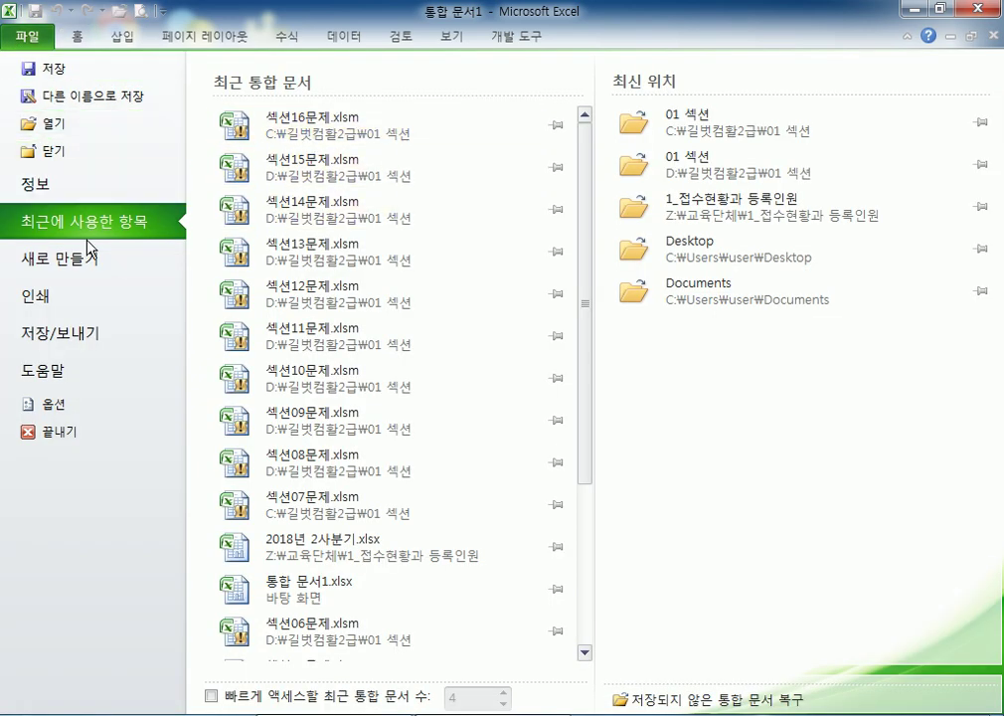
{"action": "left_click", "coordinate": [44, 124]}
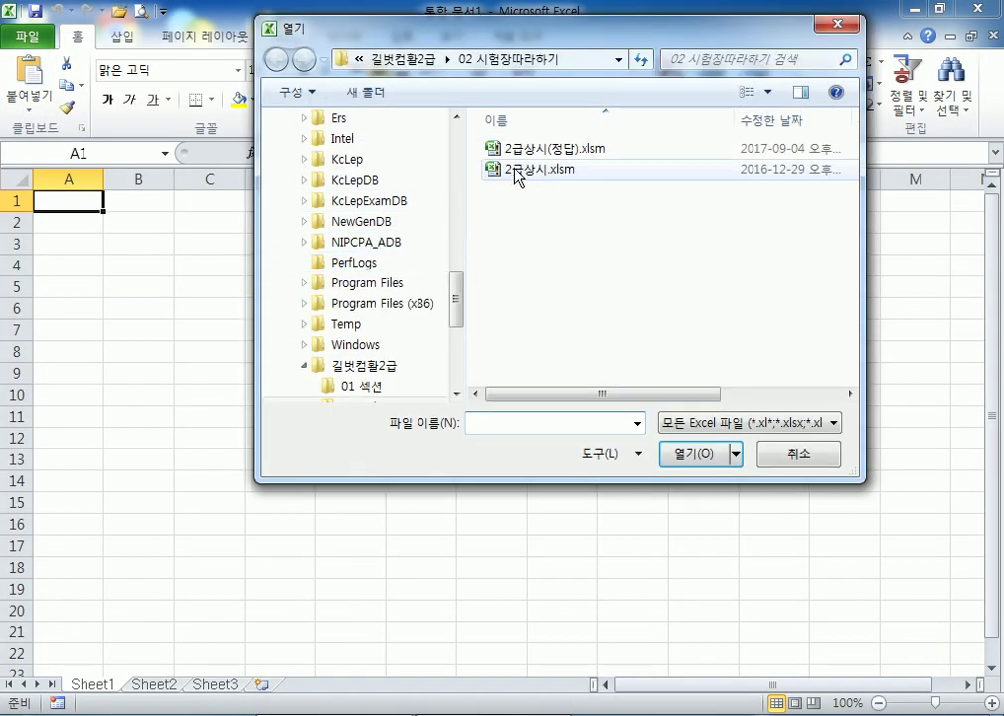
{"action": "double_click", "coordinate": [515, 178]}
Enter the workbook password, enable the content with 콘텐츠 사용, then close Excel
{"action": "type", "text": "****"}
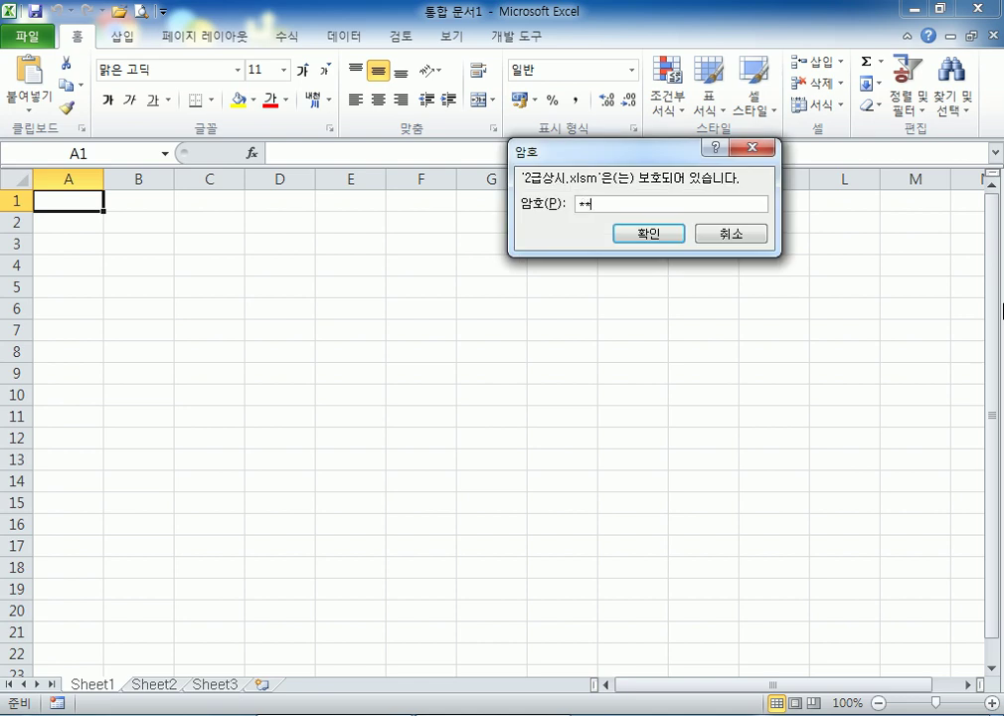
{"action": "type", "text": "***"}
{"action": "key", "text": "Return"}
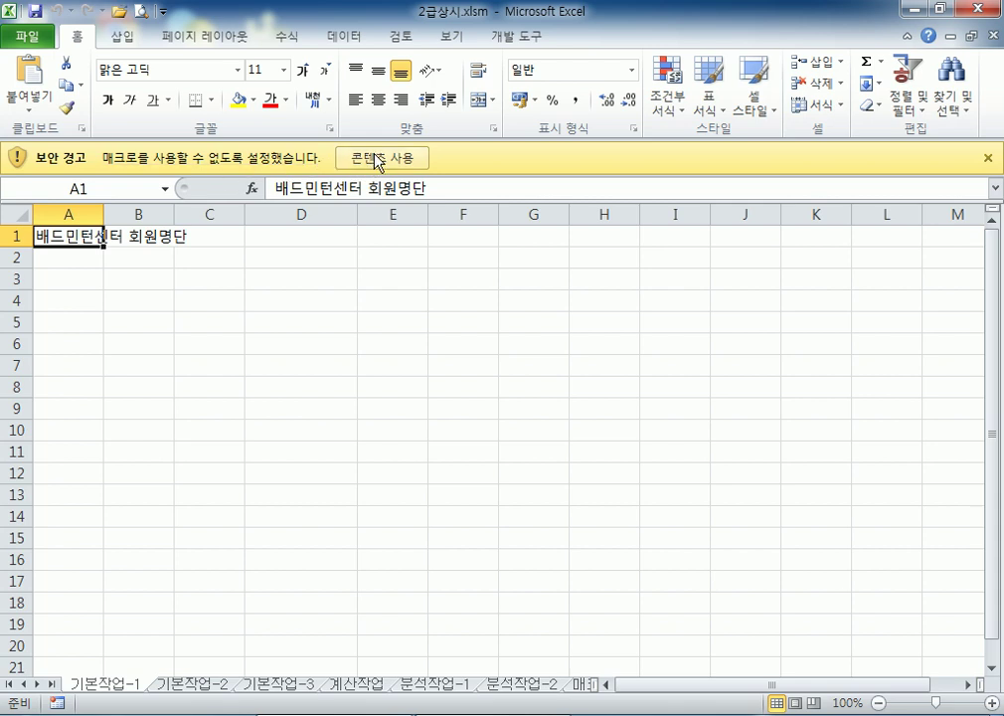
{"action": "left_click", "coordinate": [374, 162]}
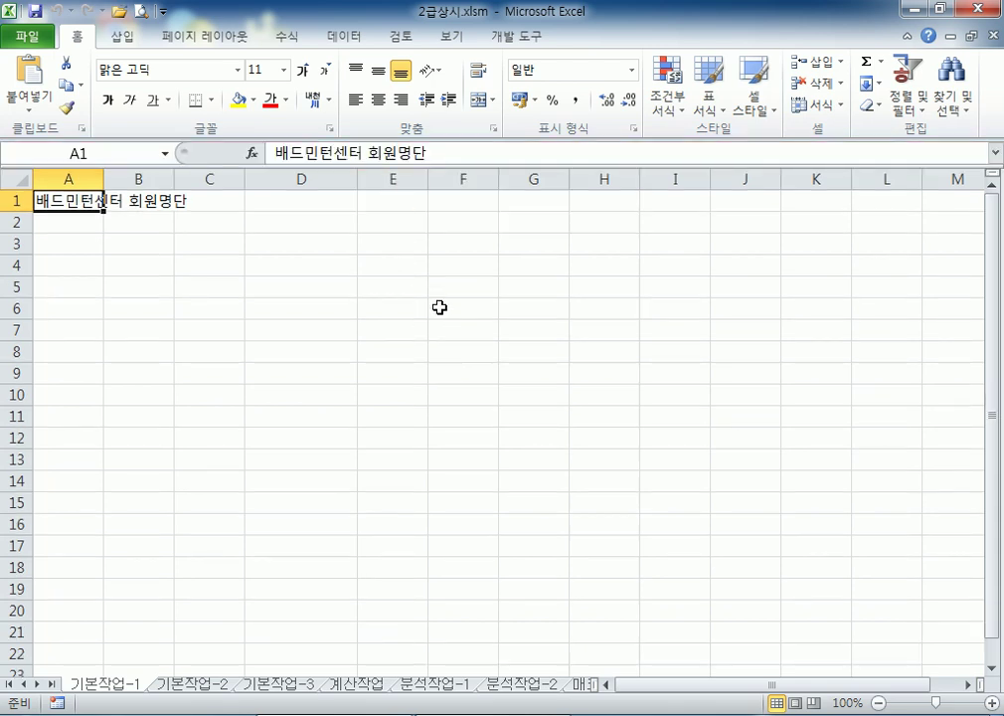
{"action": "left_click", "coordinate": [988, 8]}
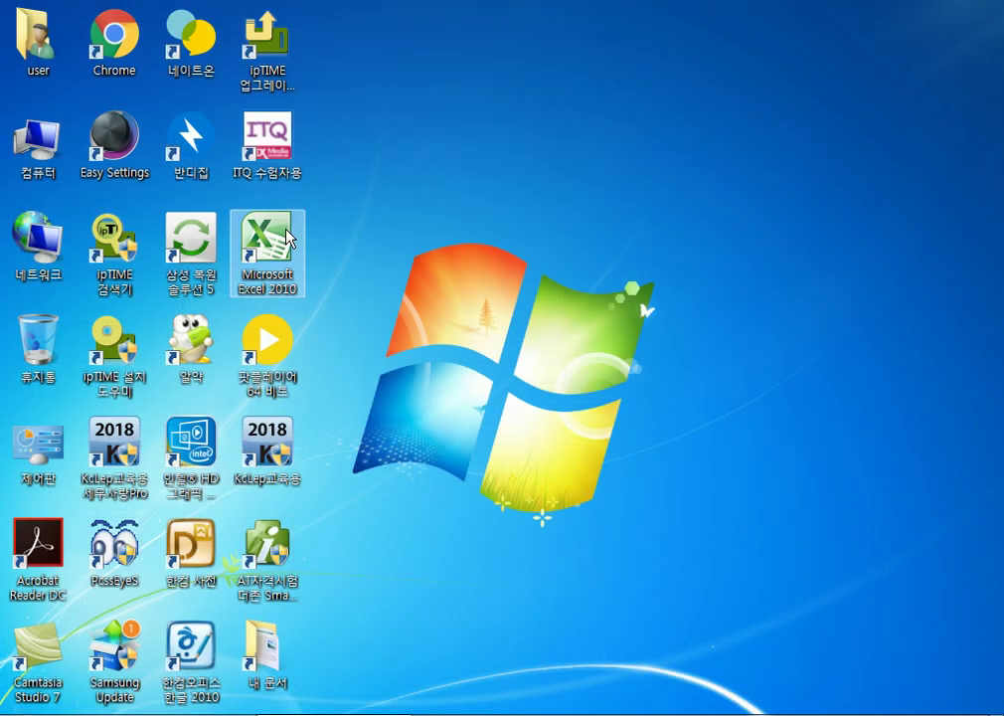
Relaunch Excel 2010 and open 2급상시.xlsm from C:\길벗컴활2급\02 시험장따라하기
{"action": "double_click", "coordinate": [267, 241]}
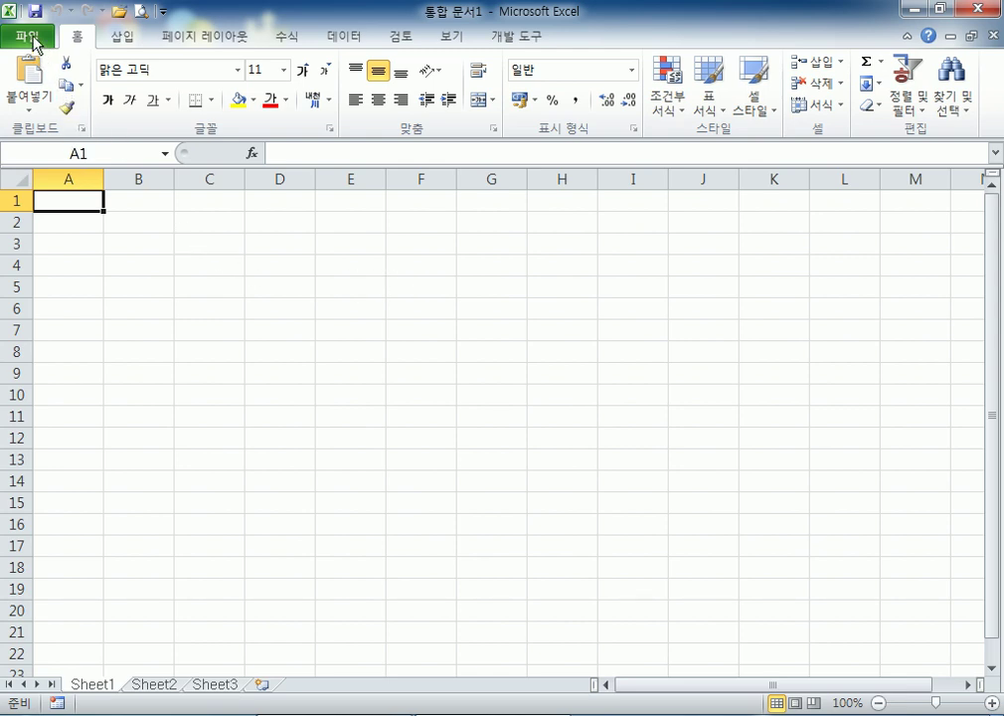
{"action": "left_click", "coordinate": [329, 387]}
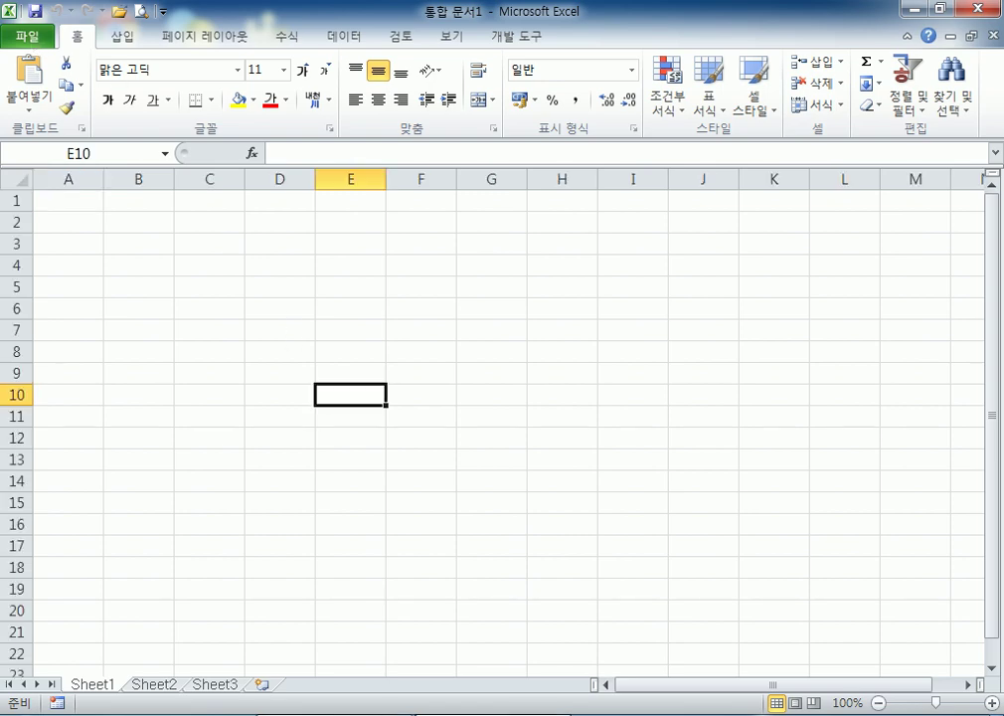
{"action": "left_click", "coordinate": [15, 44]}
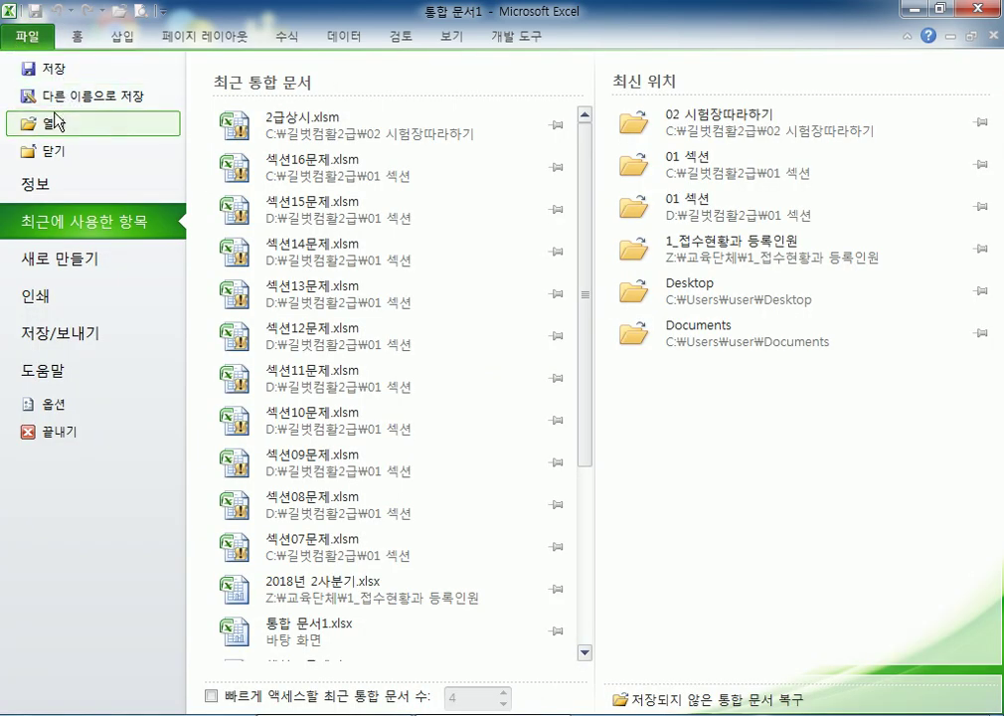
{"action": "left_click", "coordinate": [40, 121]}
{"action": "left_click_drag", "start_coordinate": [444, 199], "coordinate": [446, 336]}
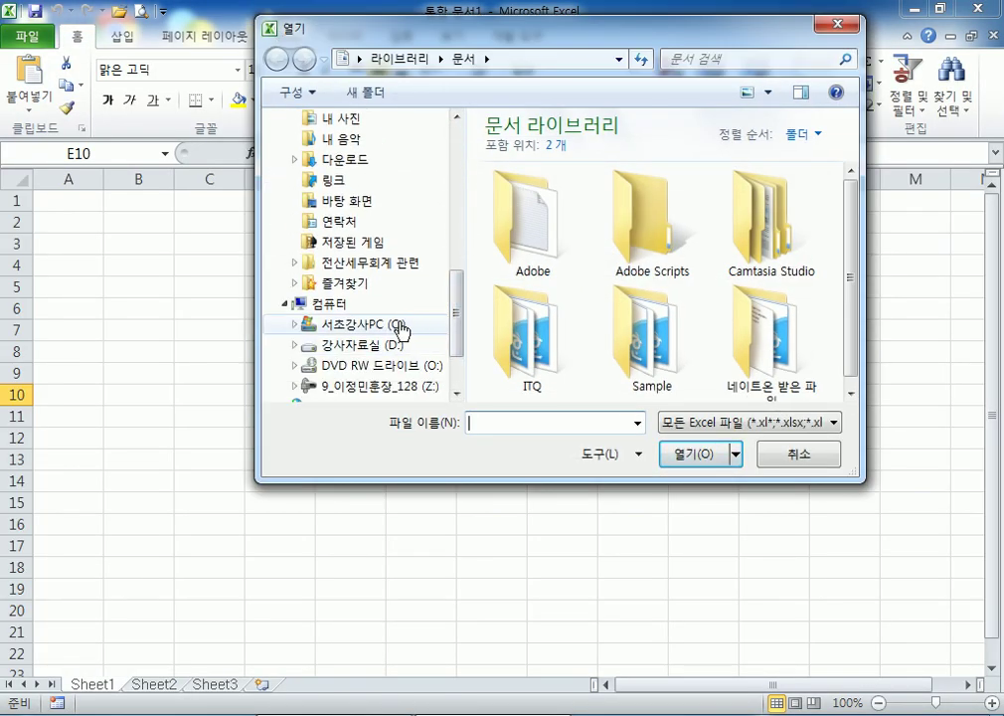
{"action": "left_click", "coordinate": [383, 325]}
{"action": "left_click_drag", "start_coordinate": [847, 215], "coordinate": [666, 292]}
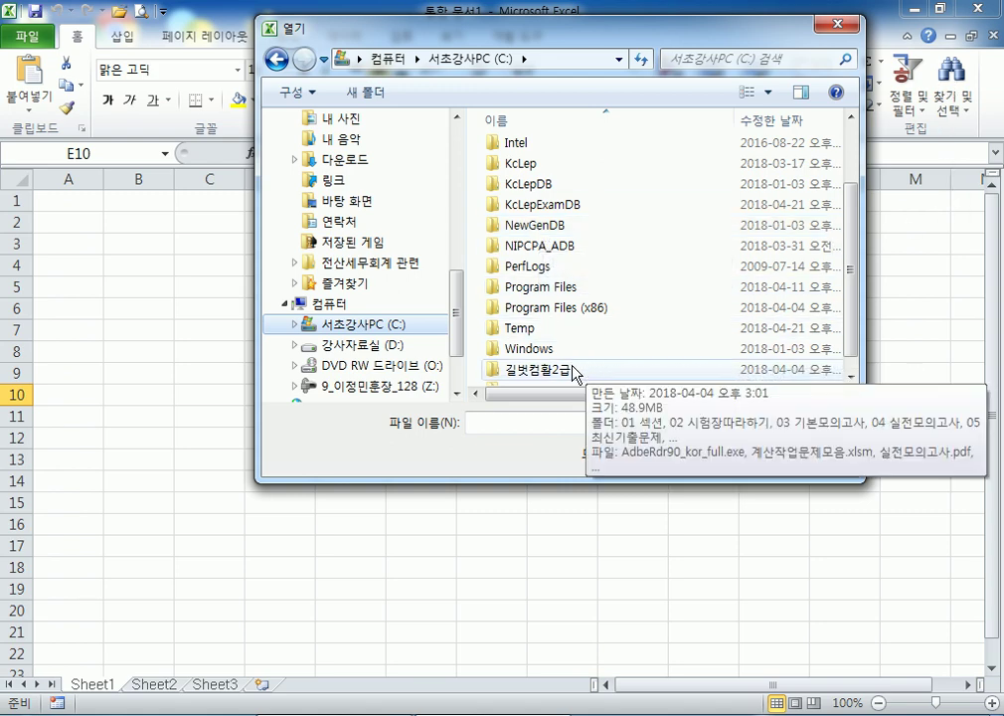
{"action": "double_click", "coordinate": [574, 370]}
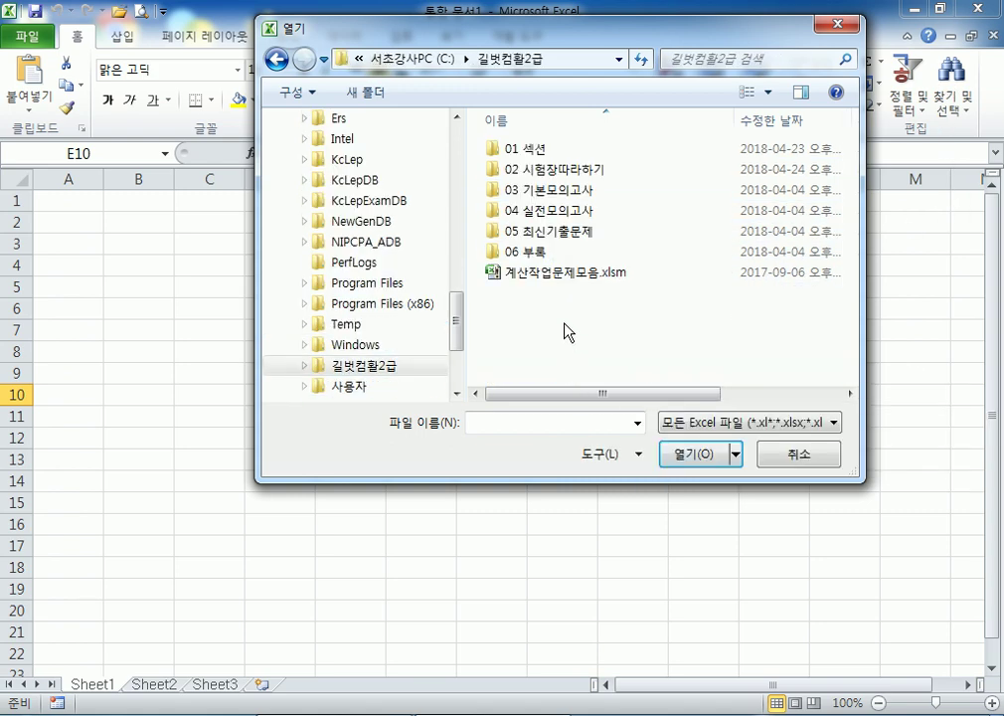
{"action": "double_click", "coordinate": [550, 173]}
{"action": "left_click", "coordinate": [540, 171]}
{"action": "double_click", "coordinate": [540, 172]}
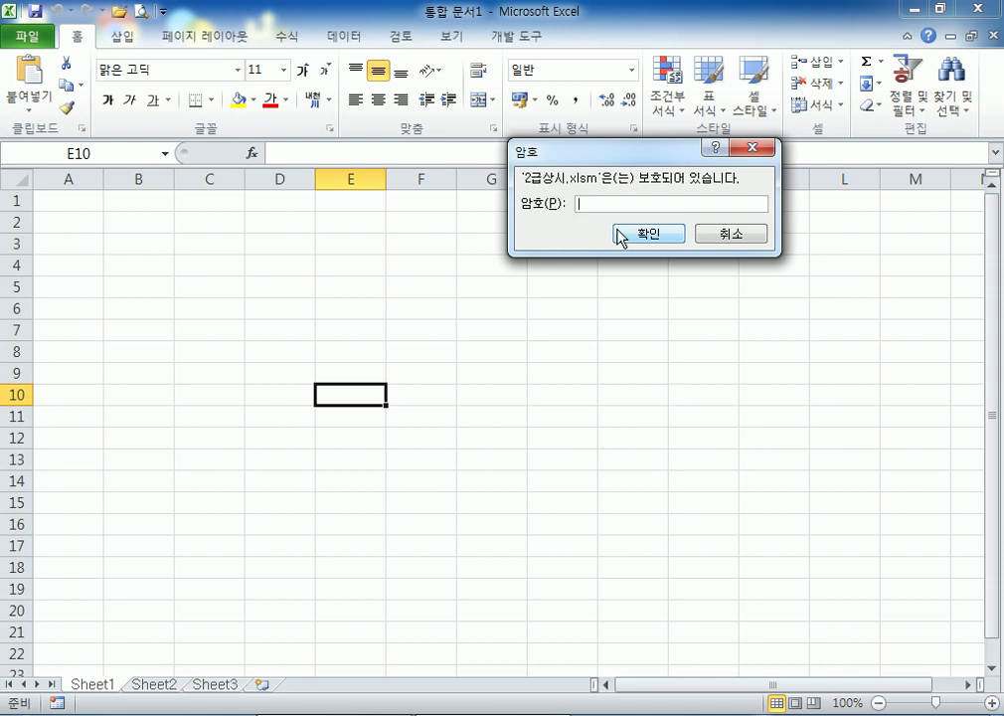
Type the workbook password in the 암호 box to open 2급상시.xlsm
{"action": "type", "text": "**"}
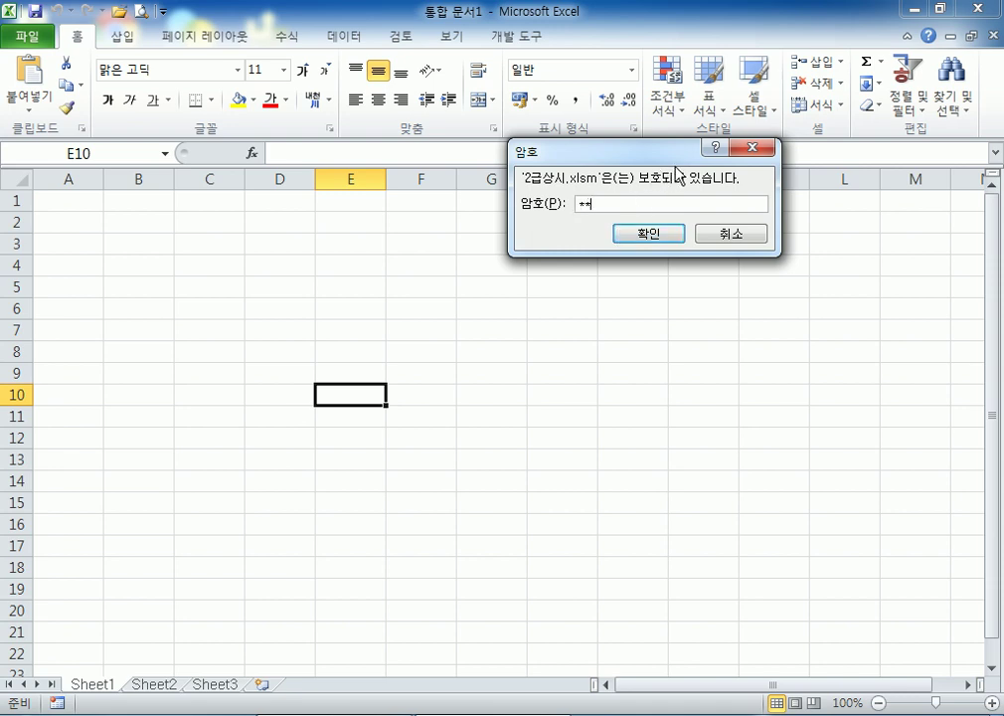
{"action": "type", "text": "****"}
{"action": "key", "text": "Return"}
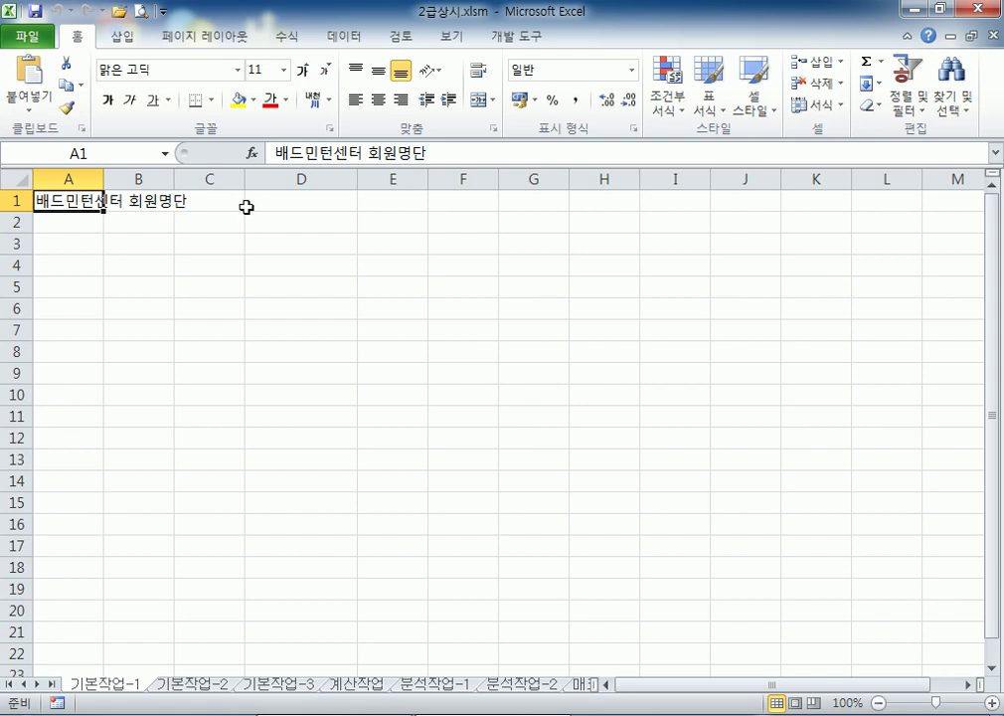
Look over the 매크로작업 sheet and 개발 도구 ribbon, then switch to the 기본작업-2 sheet
{"action": "left_click", "coordinate": [583, 684]}
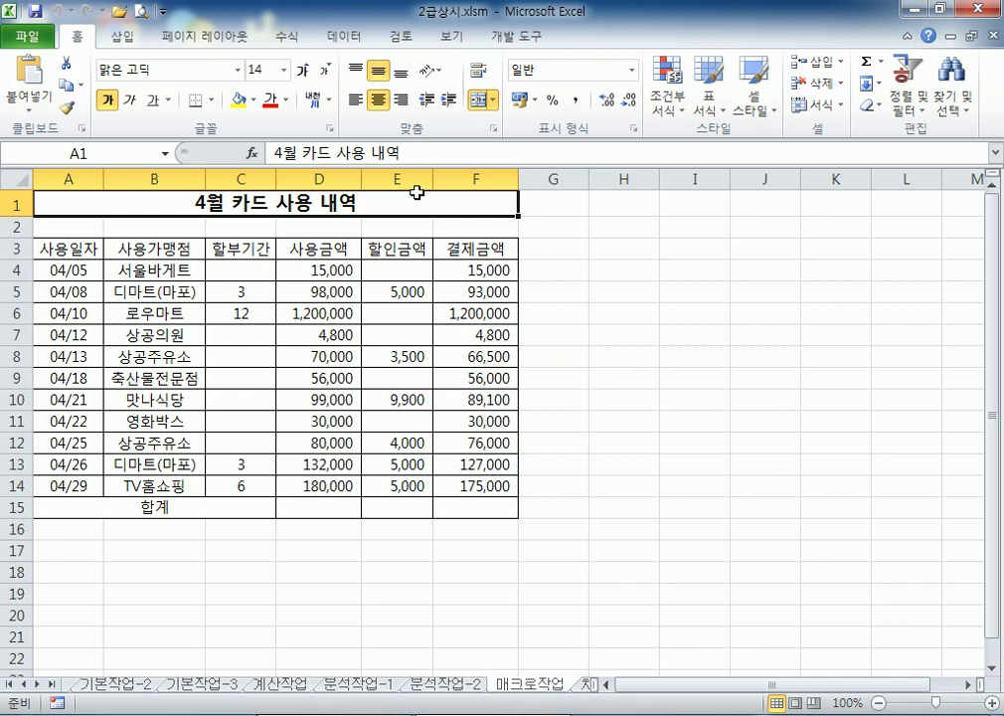
{"action": "left_click", "coordinate": [582, 273]}
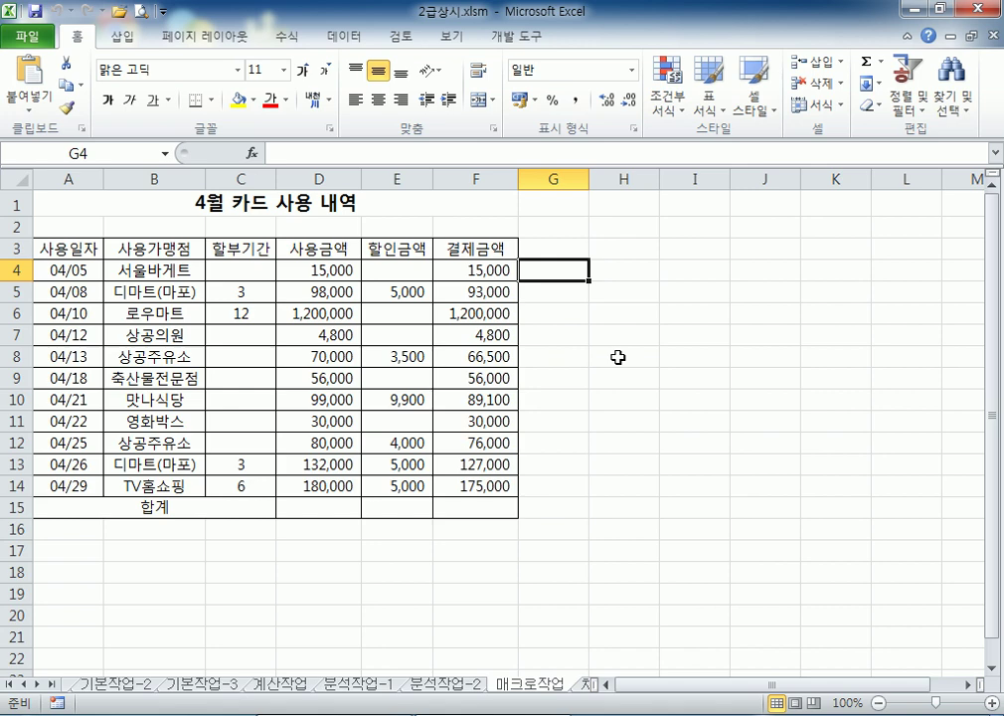
{"action": "left_click", "coordinate": [618, 357]}
{"action": "left_click", "coordinate": [512, 37]}
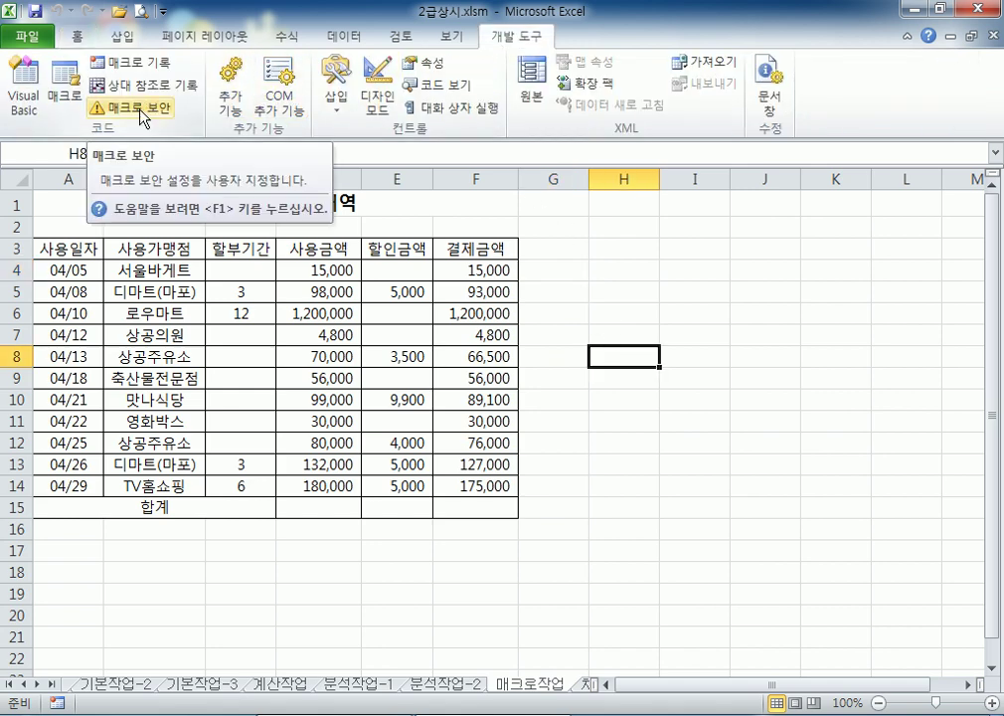
{"action": "left_click", "coordinate": [68, 36]}
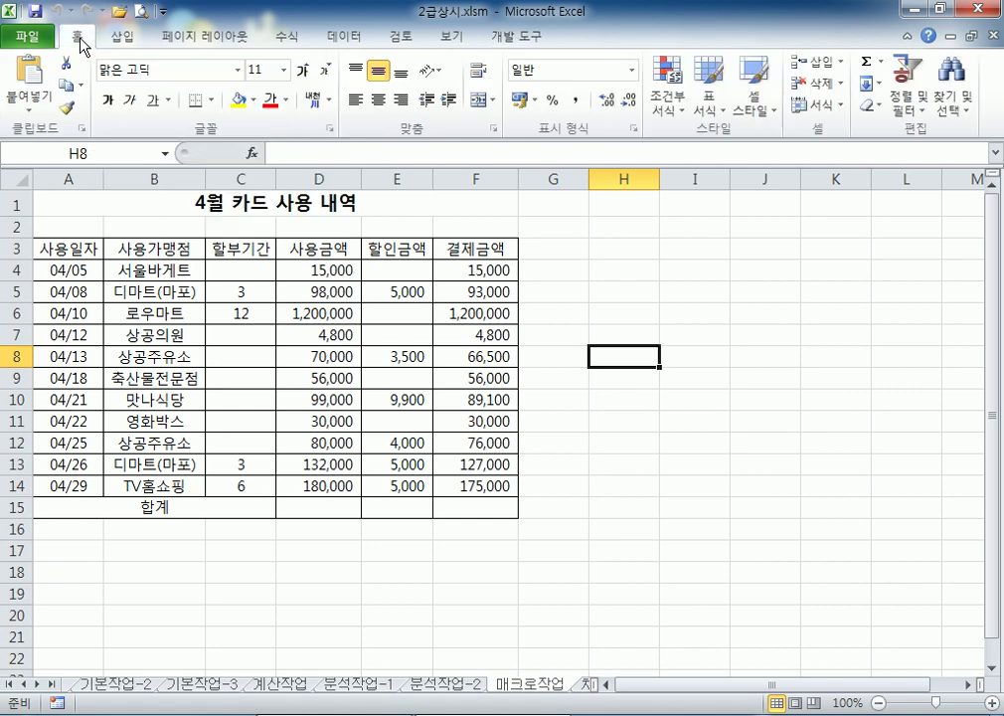
{"action": "left_click", "coordinate": [559, 506]}
{"action": "left_click", "coordinate": [126, 684]}
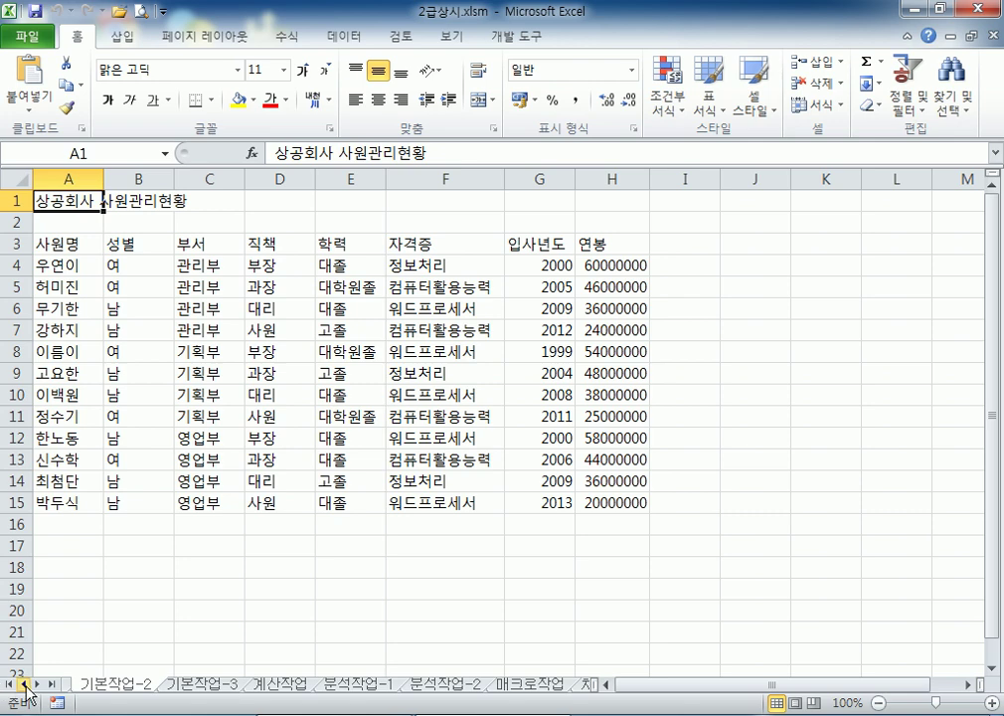
Scroll the sheet tabs left and switch to the 기본작업-1 sheet
{"action": "left_click", "coordinate": [6, 685]}
{"action": "left_click", "coordinate": [86, 686]}
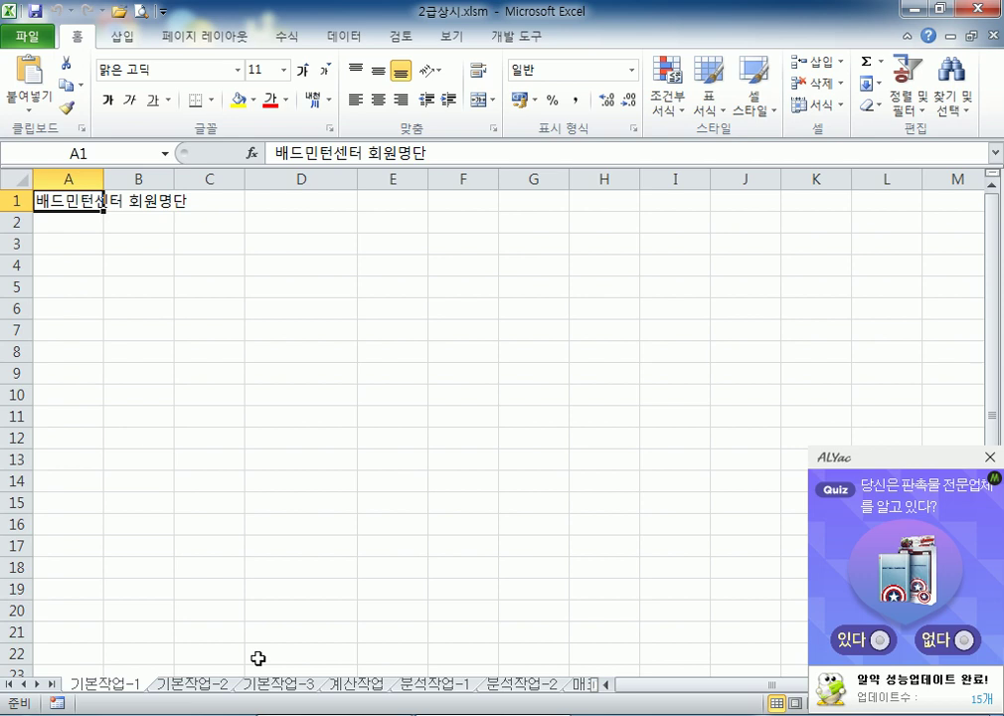
{"action": "left_click", "coordinate": [992, 458]}
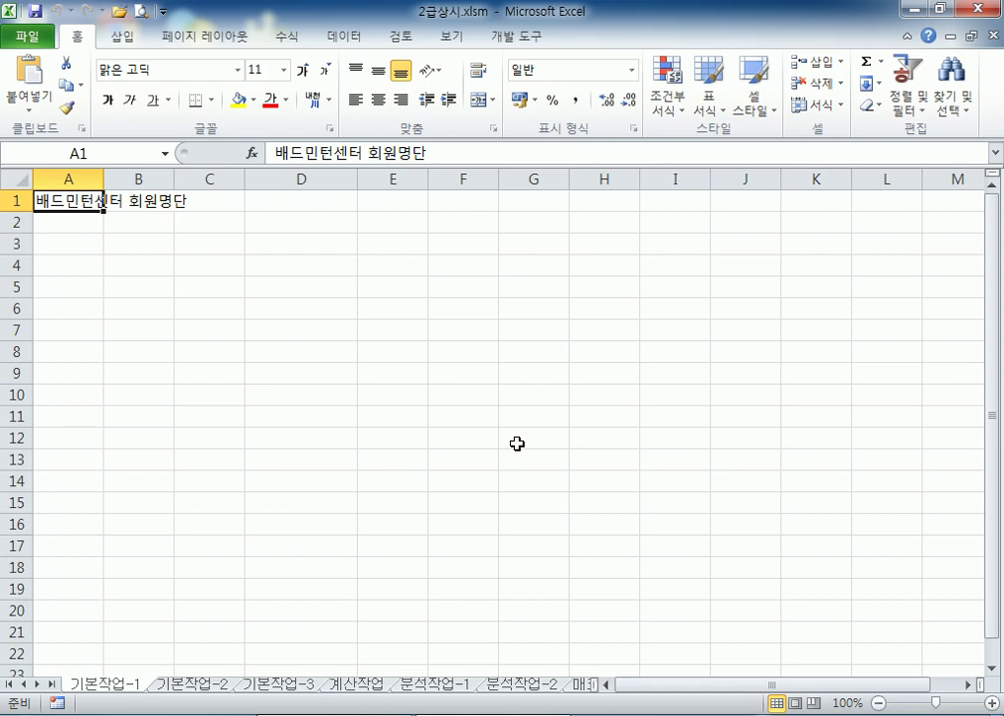
Browse the sheet tabs from 기본작업-2 through 매크로작업, then back to 기본작업-2
{"action": "left_click", "coordinate": [195, 685]}
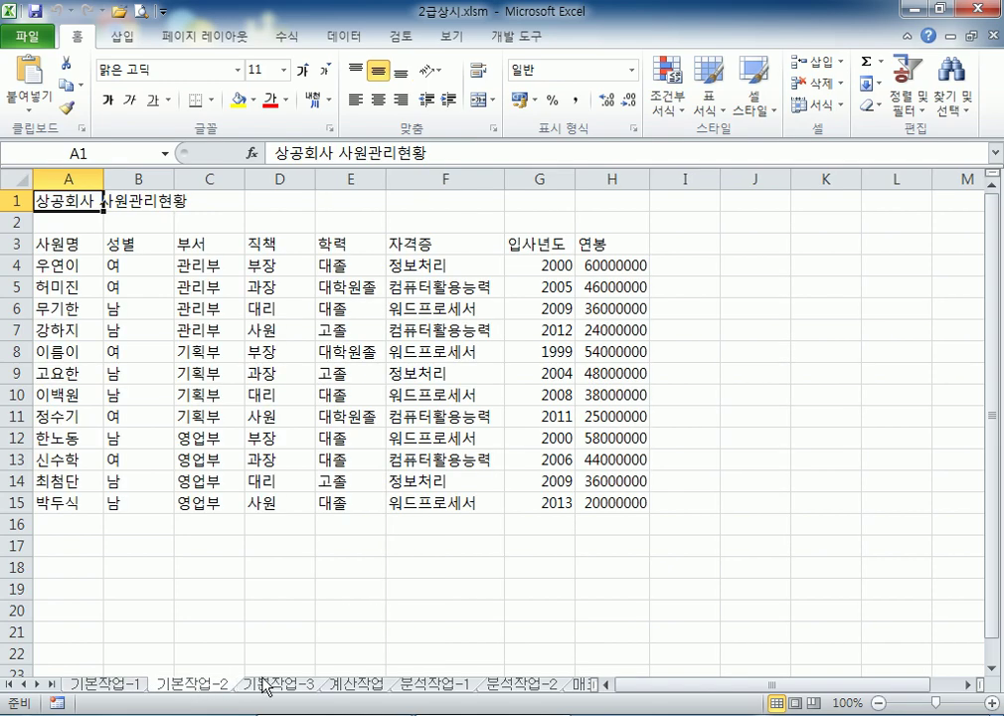
{"action": "left_click", "coordinate": [269, 686]}
{"action": "left_click", "coordinate": [348, 686]}
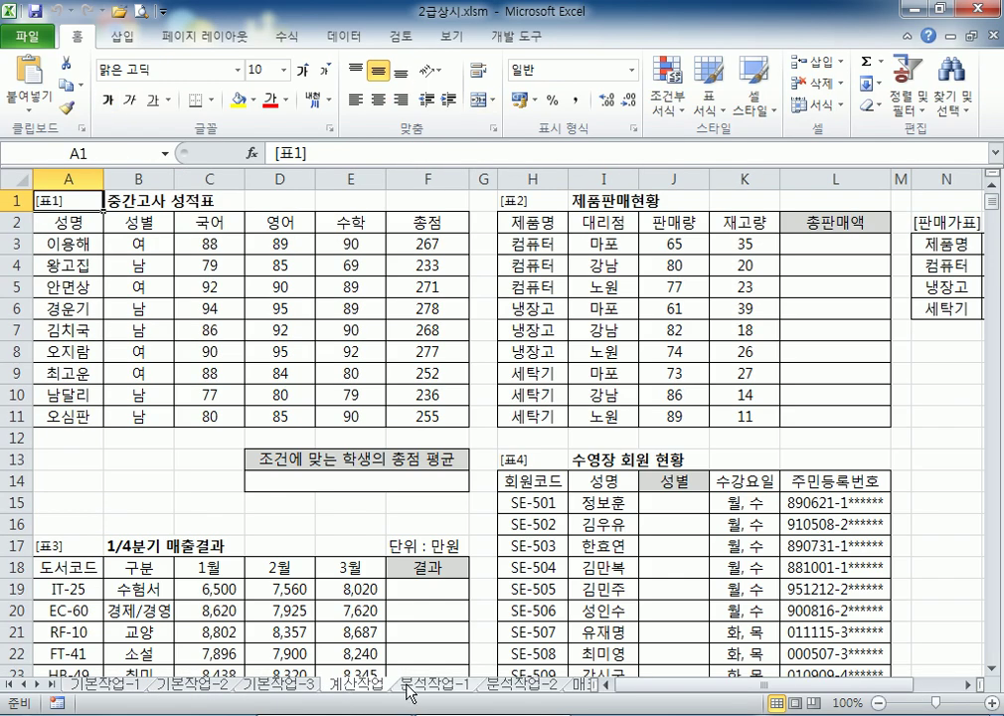
{"action": "left_click", "coordinate": [413, 689]}
{"action": "left_click", "coordinate": [491, 689]}
{"action": "left_click", "coordinate": [573, 688]}
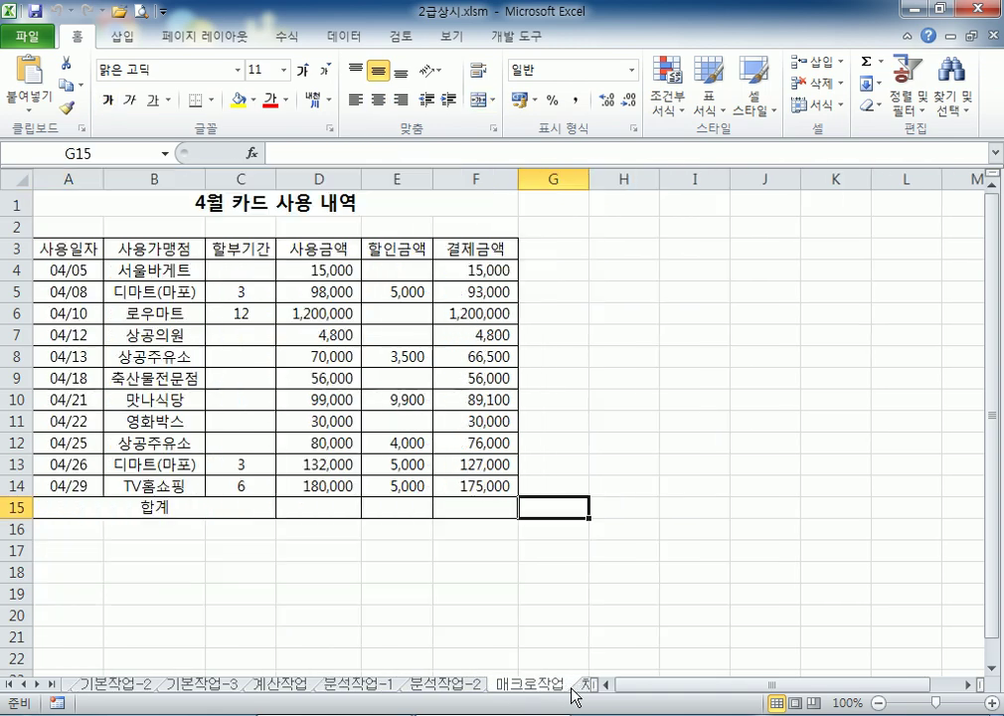
{"action": "left_click", "coordinate": [117, 686]}
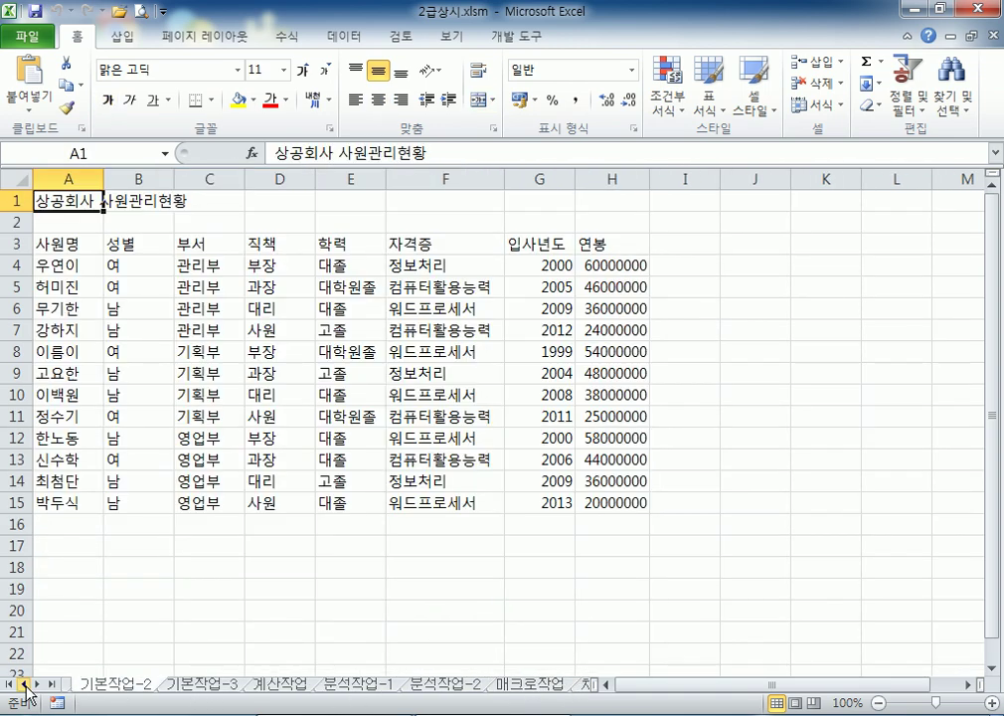
Return to the 기본작업-1 sheet and select cell A3
{"action": "left_click", "coordinate": [24, 685]}
{"action": "left_click", "coordinate": [92, 689]}
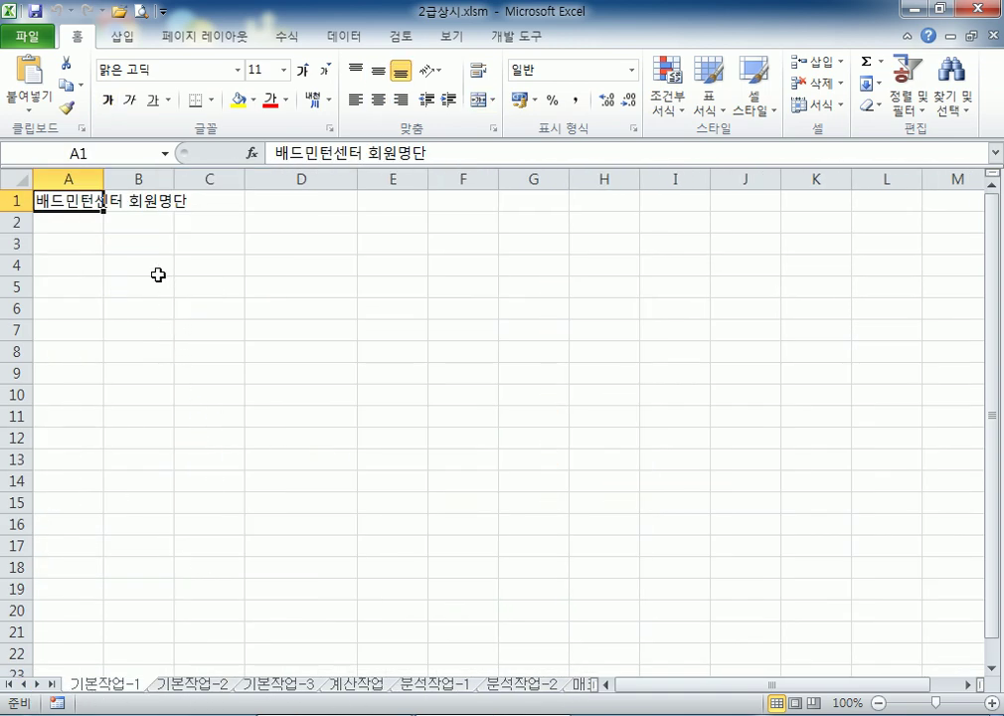
{"action": "left_click_drag", "start_coordinate": [83, 239], "coordinate": [488, 464]}
{"action": "left_click", "coordinate": [238, 329]}
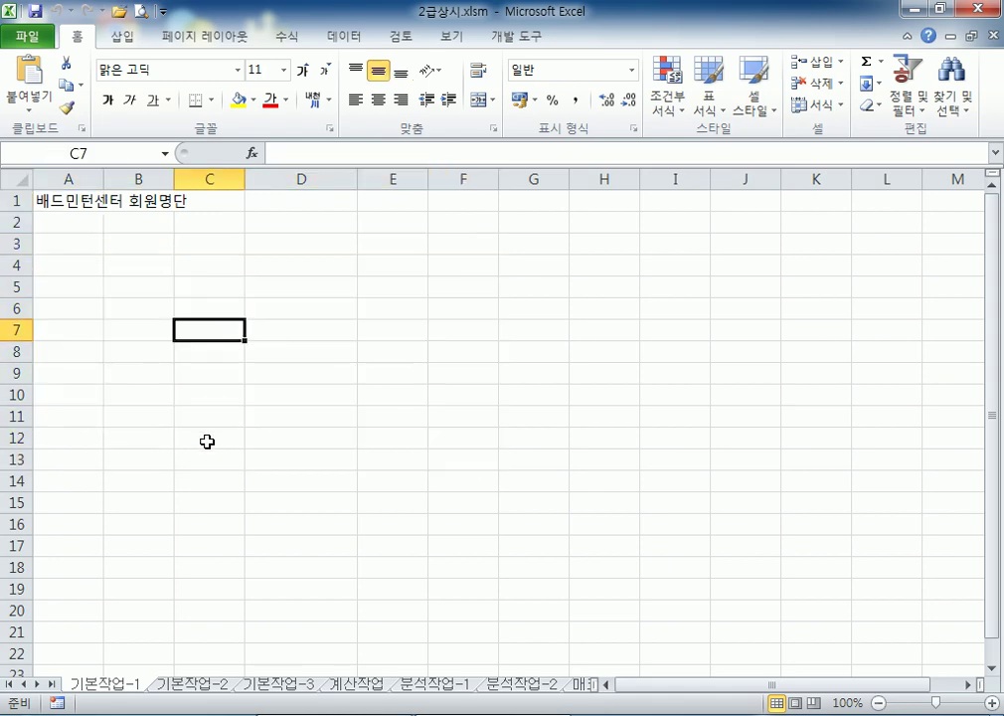
{"action": "left_click", "coordinate": [165, 686]}
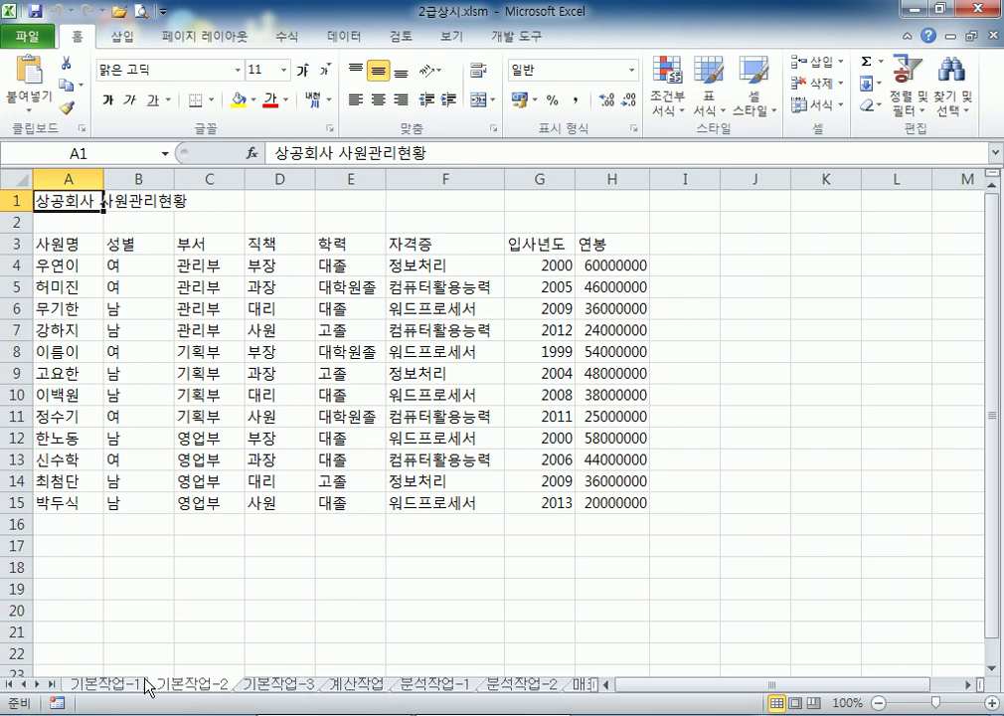
{"action": "left_click", "coordinate": [111, 684]}
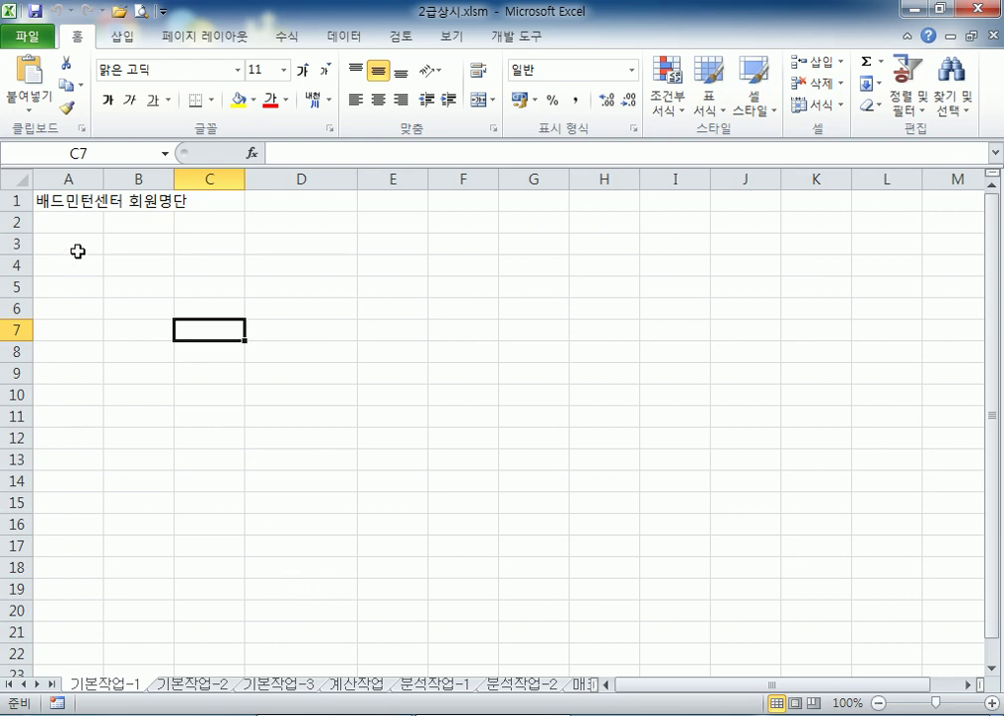
{"action": "left_click", "coordinate": [77, 252]}
{"action": "left_click_drag", "start_coordinate": [78, 252], "coordinate": [484, 422]}
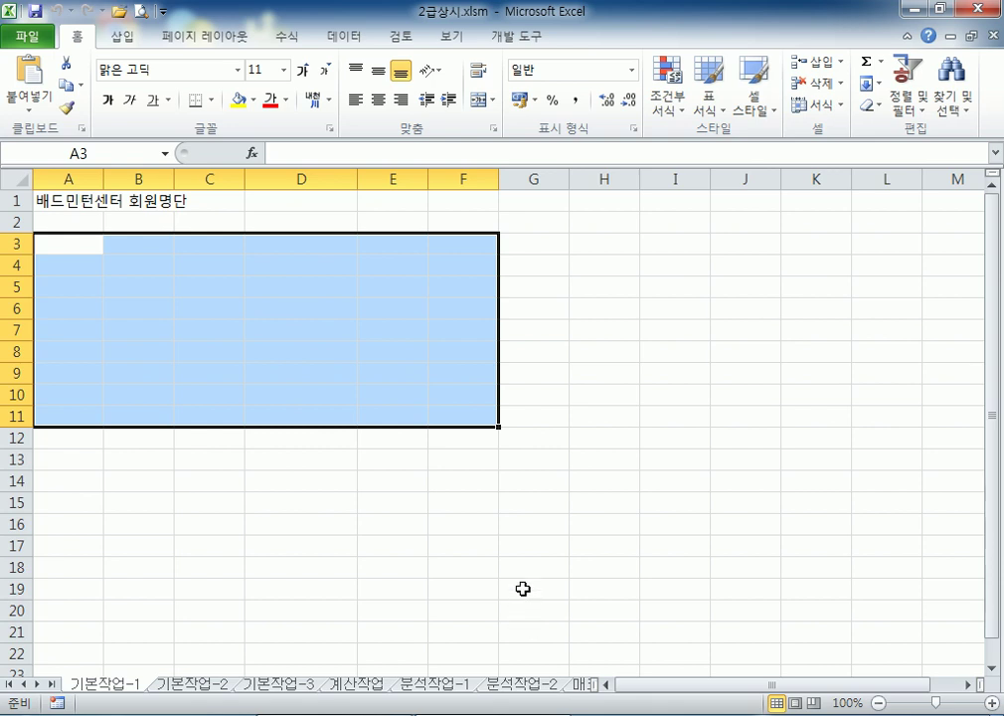
{"action": "left_click_drag", "start_coordinate": [73, 239], "coordinate": [460, 407]}
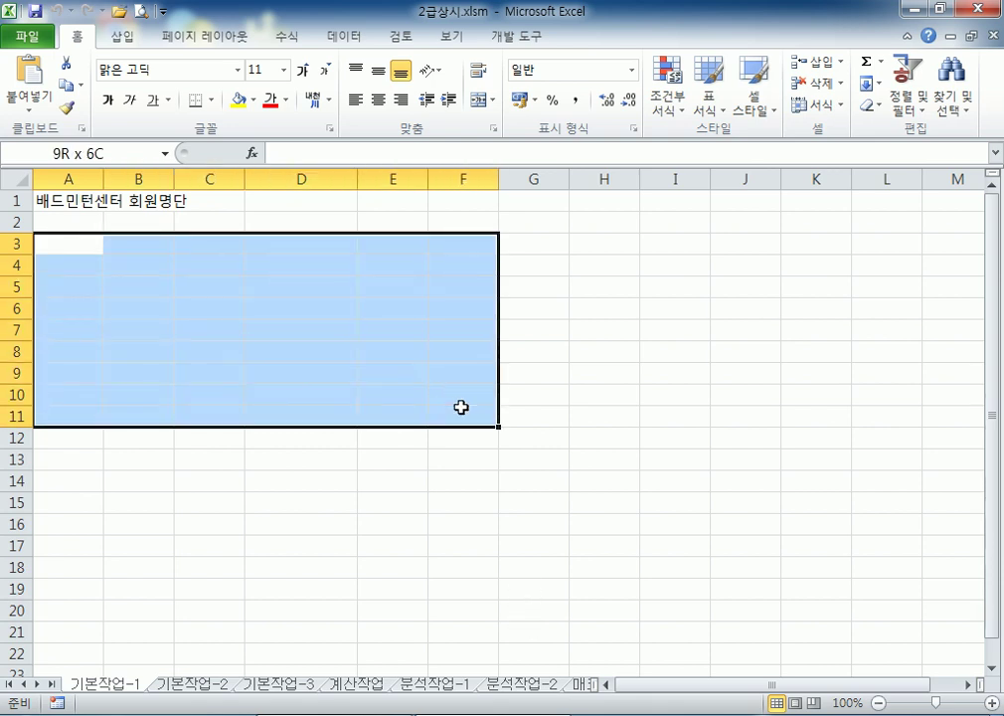
{"action": "left_click_drag", "start_coordinate": [460, 407], "coordinate": [460, 406]}
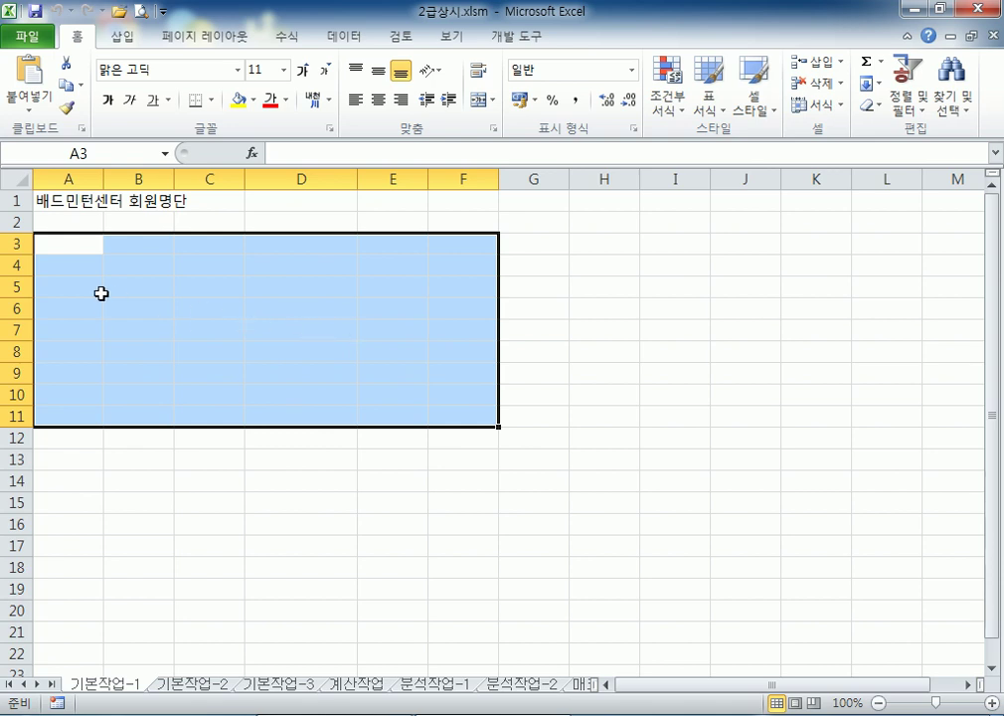
{"action": "left_click", "coordinate": [75, 251]}
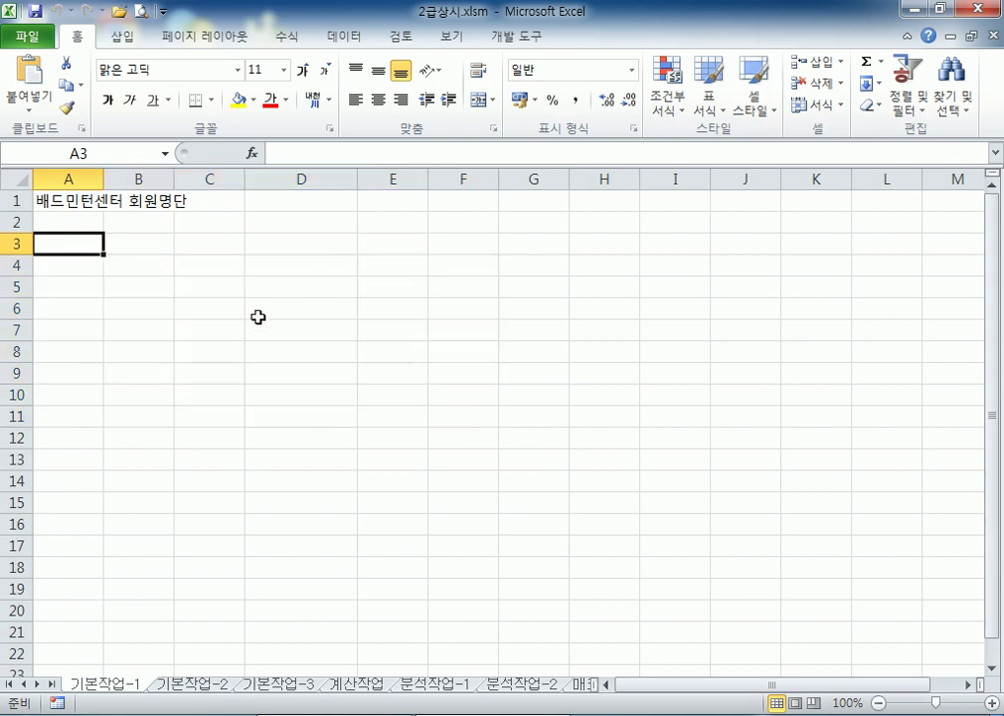
Enter 성명 in A3 and 회원코드 in B3, fixing the typos
{"action": "scroll", "coordinate": [260, 316], "scroll_direction": "up", "scroll_amount": 9, "text": "ctrl"}
{"action": "scroll", "coordinate": [85, 361], "scroll_direction": "up", "scroll_amount": 1}
{"action": "type", "text": "성명"}
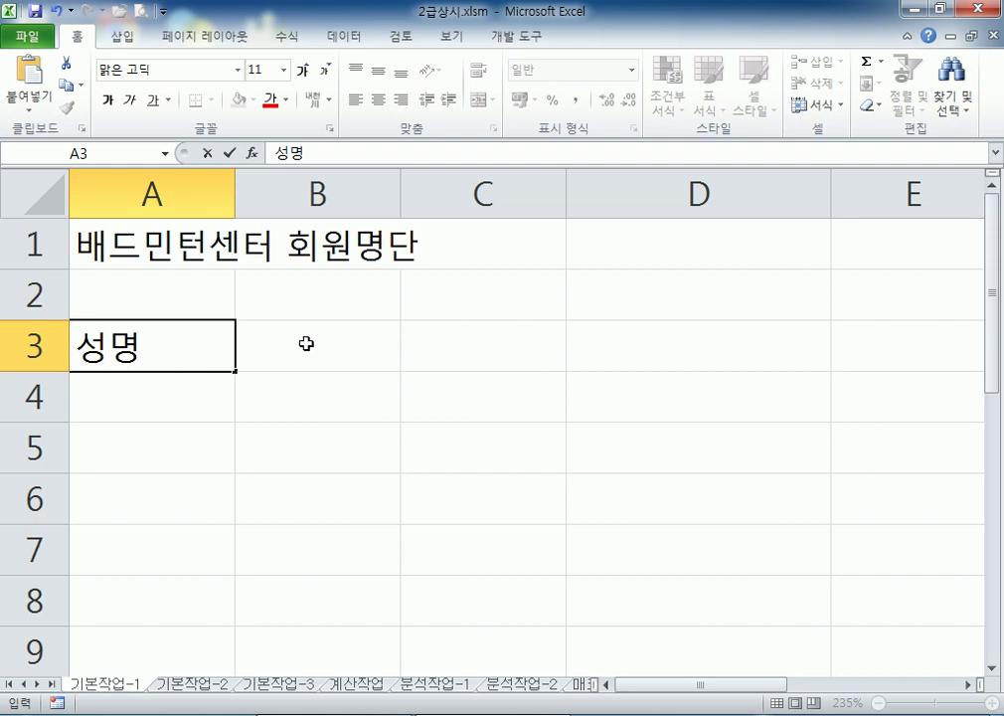
{"action": "left_click", "coordinate": [306, 343]}
{"action": "scroll", "coordinate": [307, 343], "scroll_direction": "down", "scroll_amount": 4, "text": "ctrl"}
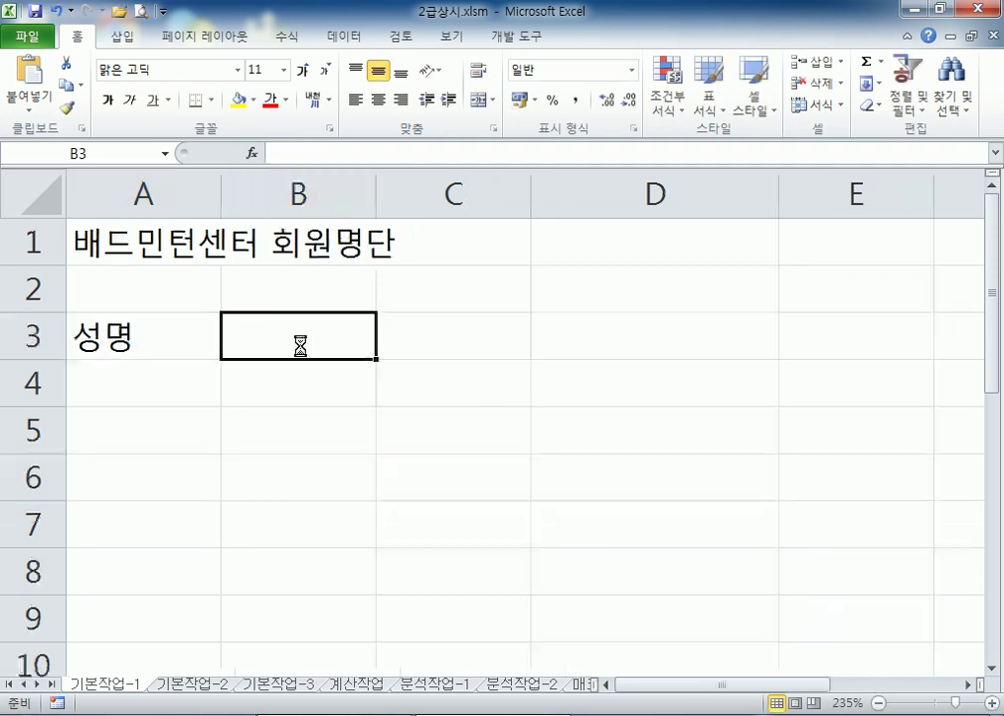
{"action": "type", "text": "회운"}
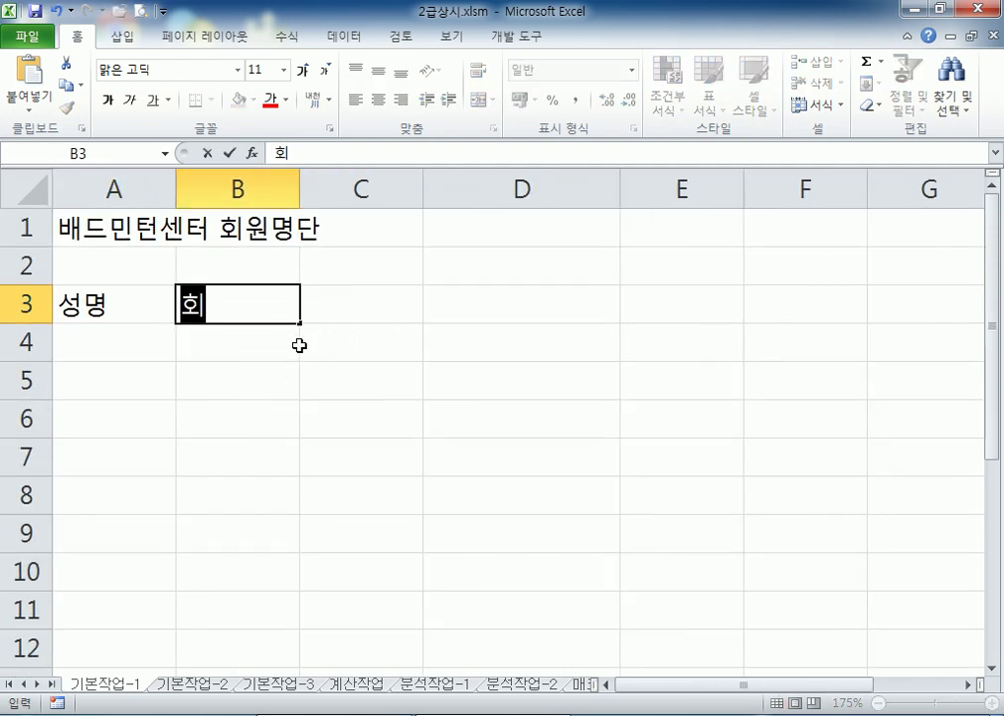
{"action": "key", "text": "BackSpace"}
{"action": "key", "text": "BackSpace"}
{"action": "key", "text": "BackSpace"}
{"action": "key", "text": "BackSpace"}
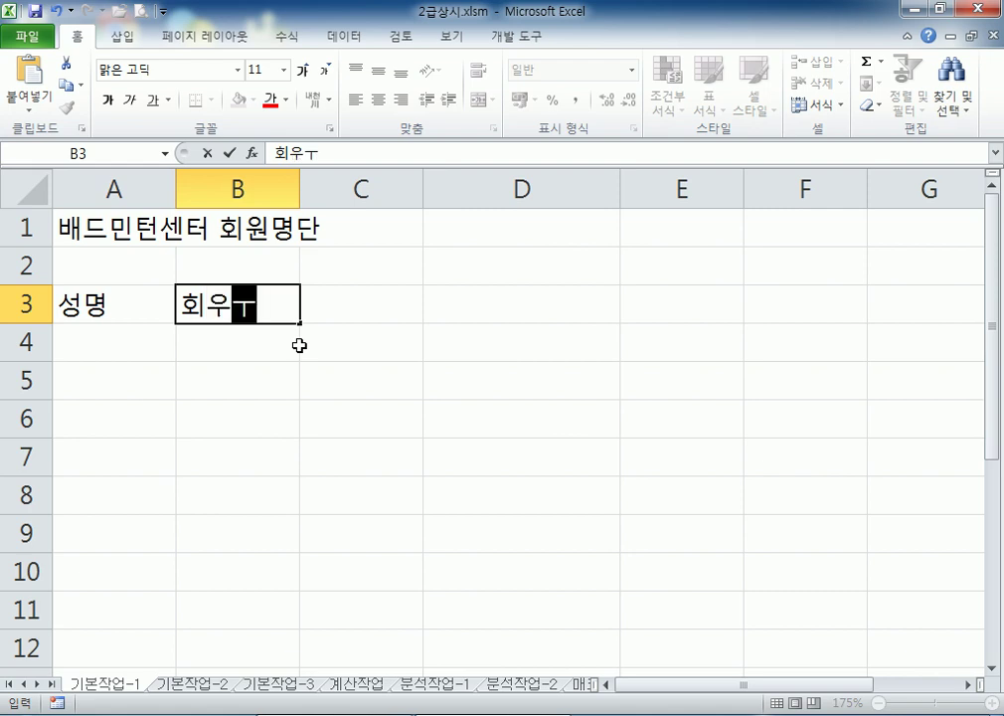
{"action": "type", "text": "호회워ㄴ"}
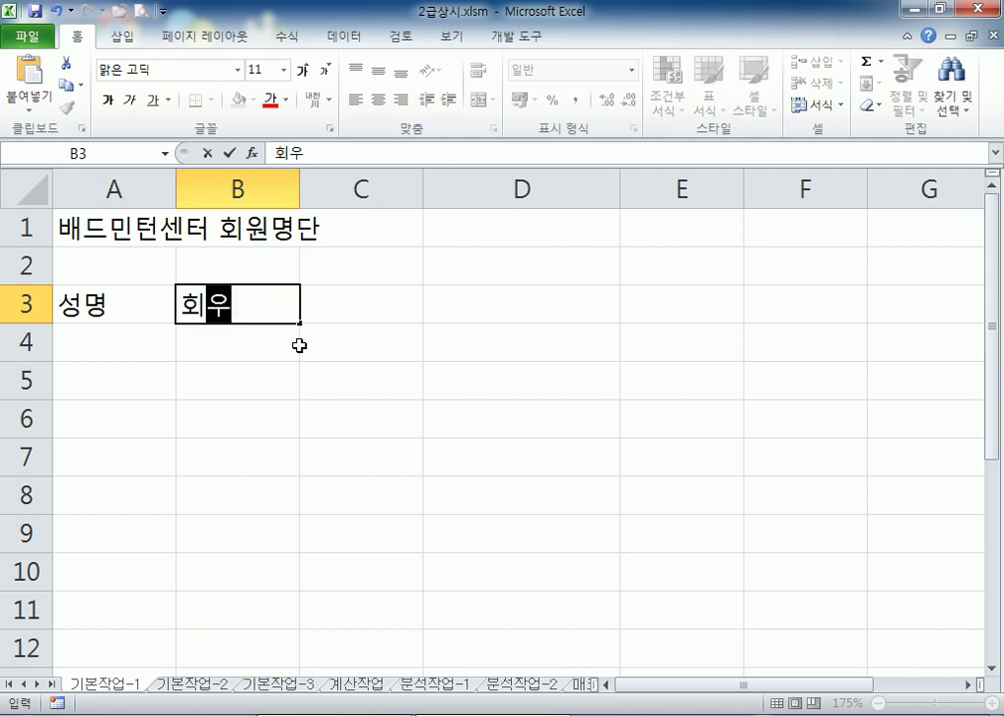
{"action": "key", "text": "BackSpace"}
{"action": "key", "text": "BackSpace"}
{"action": "type", "text": "원코드ㅜ"}
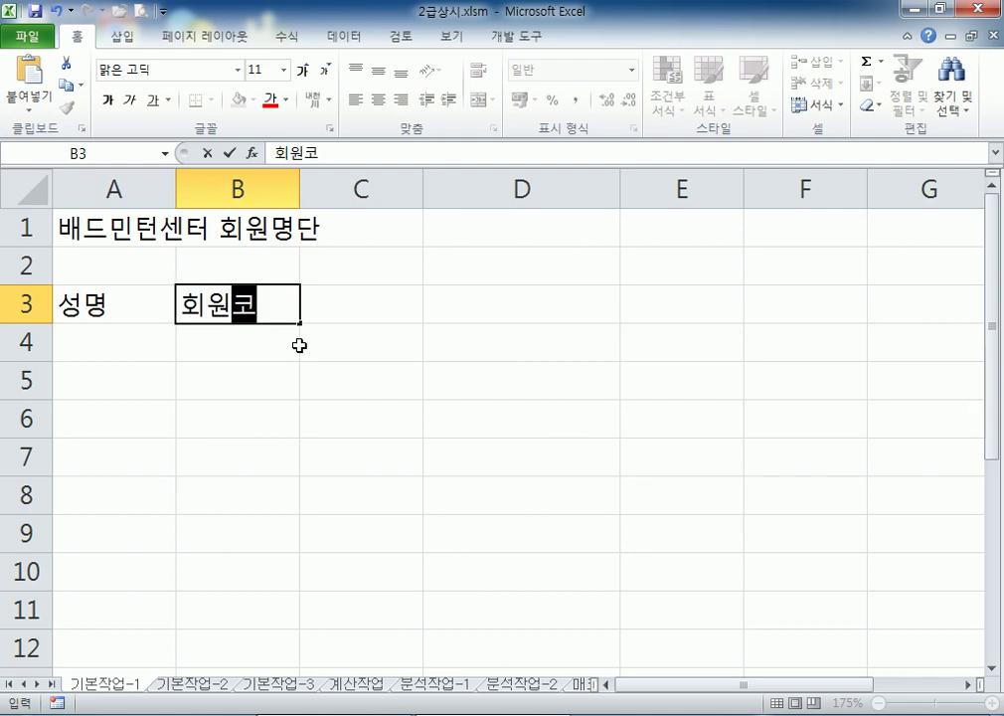
{"action": "key", "text": "Tab"}
{"action": "key", "text": "Left"}
{"action": "key", "text": "F2"}
{"action": "key", "text": "BackSpace"}
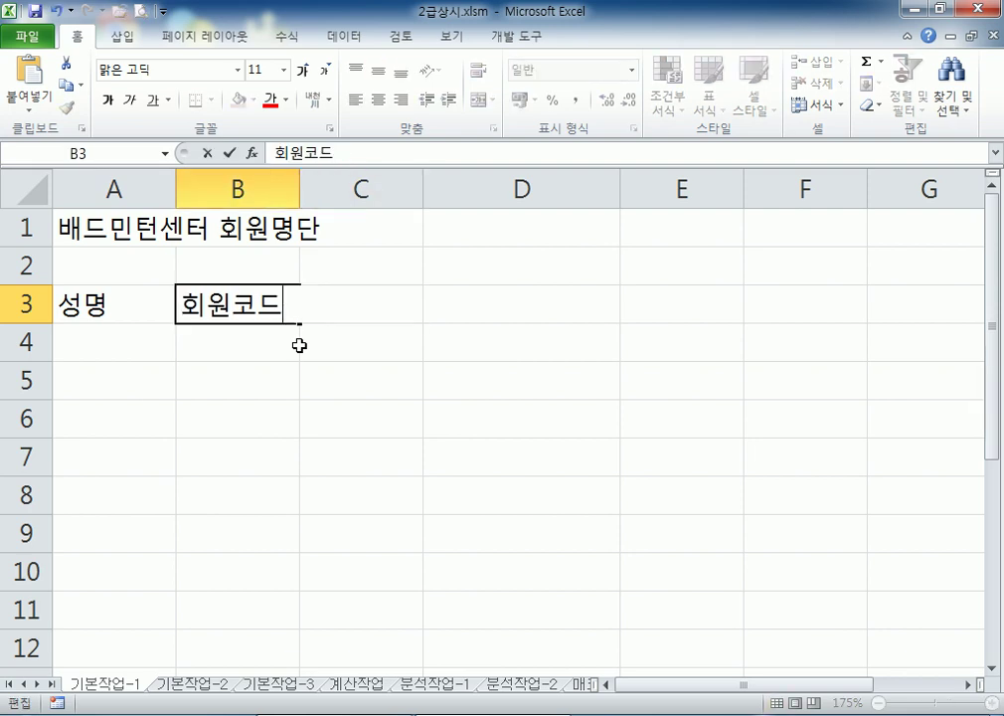
{"action": "key", "text": "Tab"}
Enter 구분, 연락처 and 등록일 in C3:E3
{"action": "type", "text": "구분"}
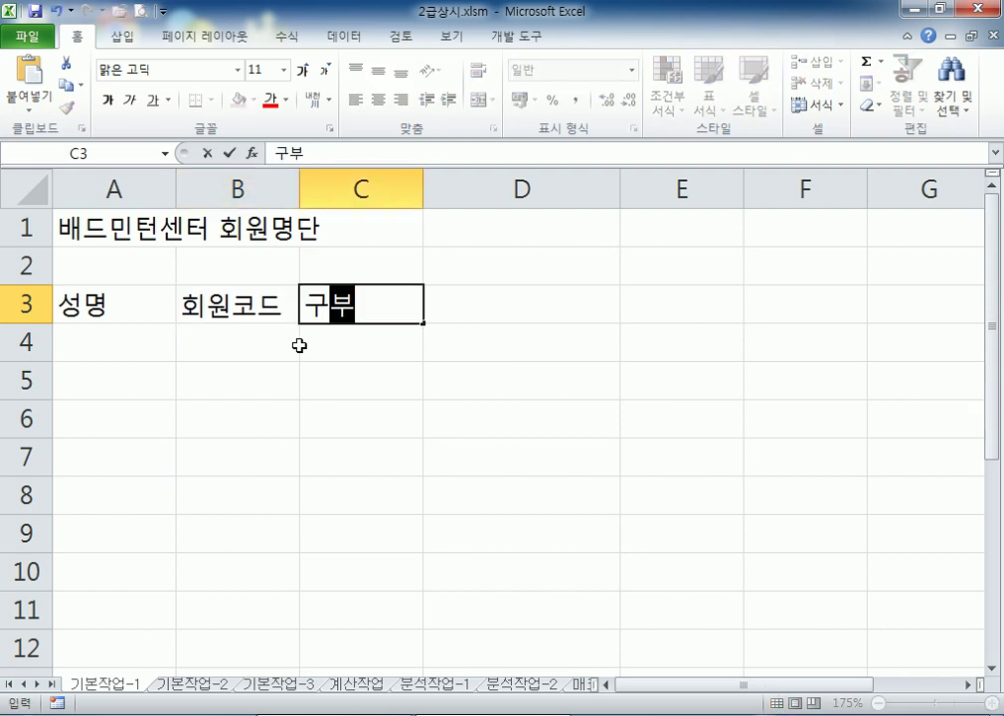
{"action": "key", "text": "Tab"}
{"action": "type", "text": "연락ㅊㅓ"}
{"action": "key", "text": "Tab"}
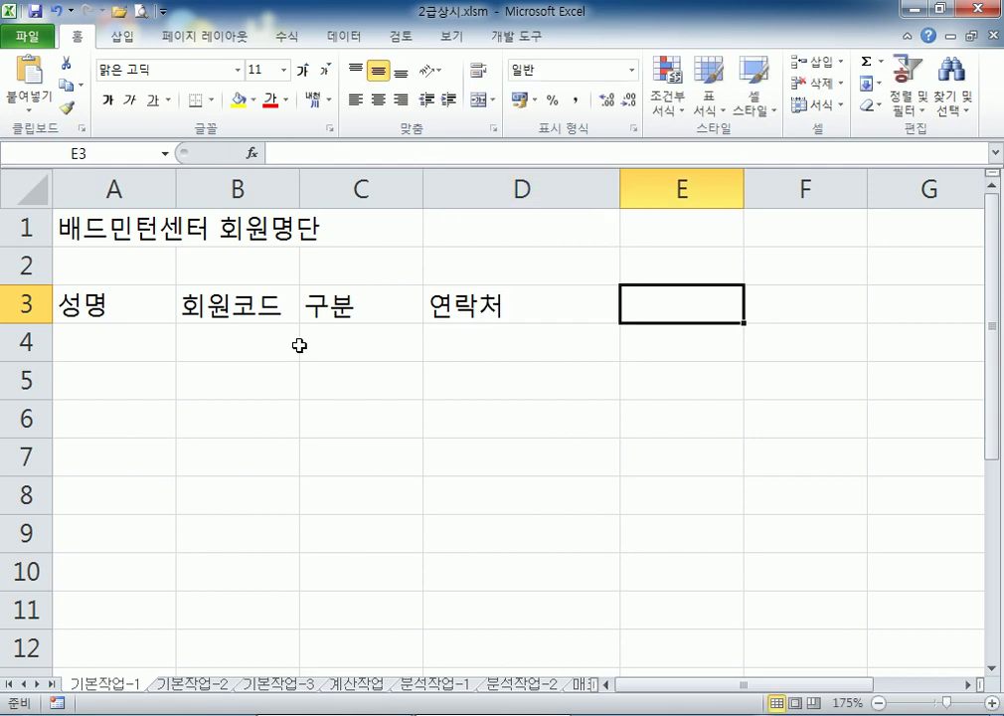
{"action": "type", "text": "등록일"}
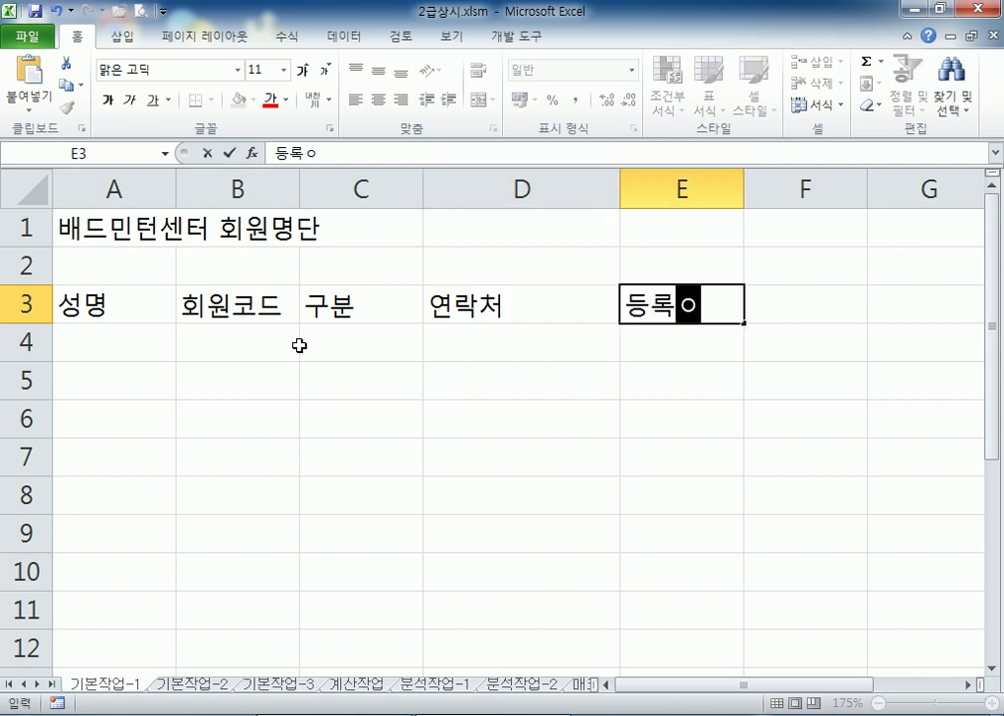
{"action": "key", "text": "Tab"}
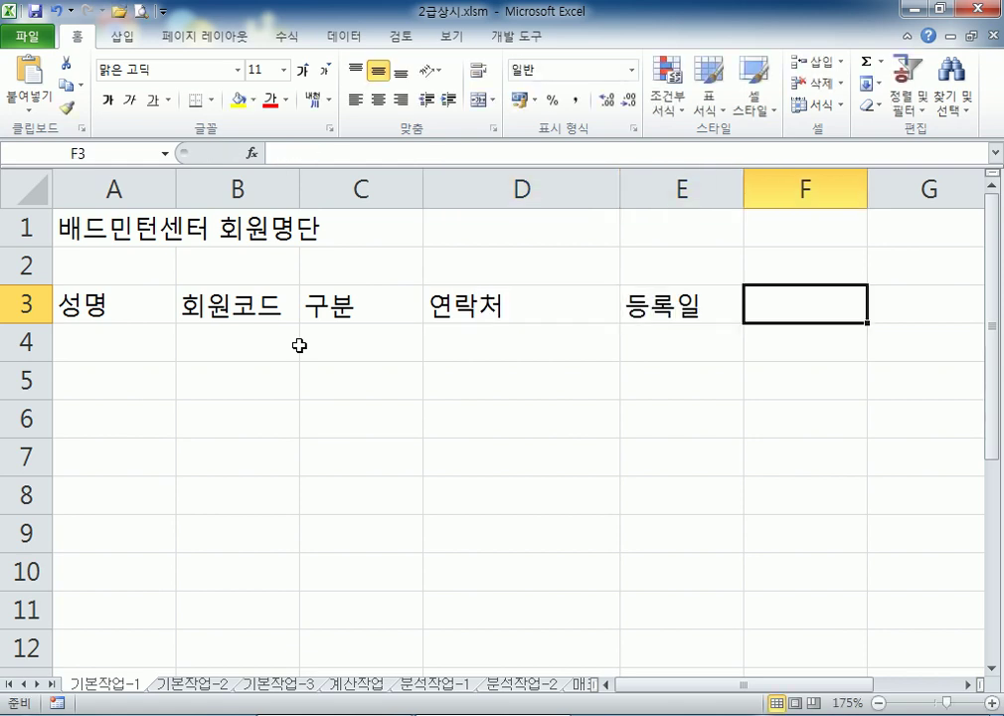
Enter 수강일 in F3, undoing an accidental column D width change
{"action": "type", "text": "수강일"}
{"action": "left_click", "coordinate": [298, 346]}
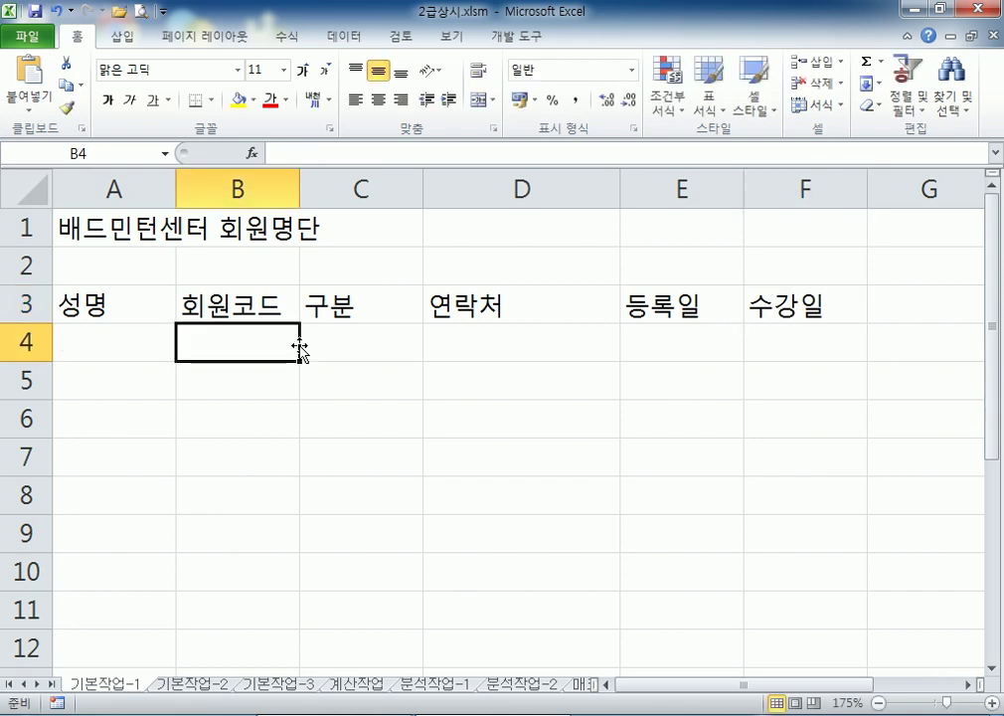
{"action": "left_click_drag", "start_coordinate": [619, 197], "coordinate": [594, 197]}
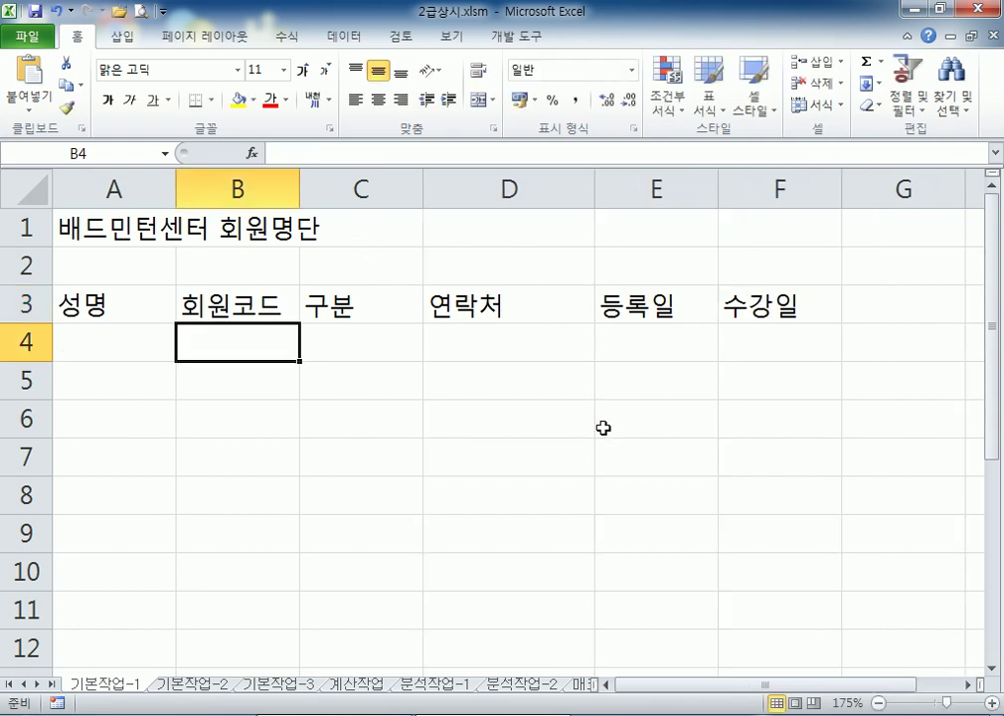
{"action": "key", "text": "ctrl+z"}
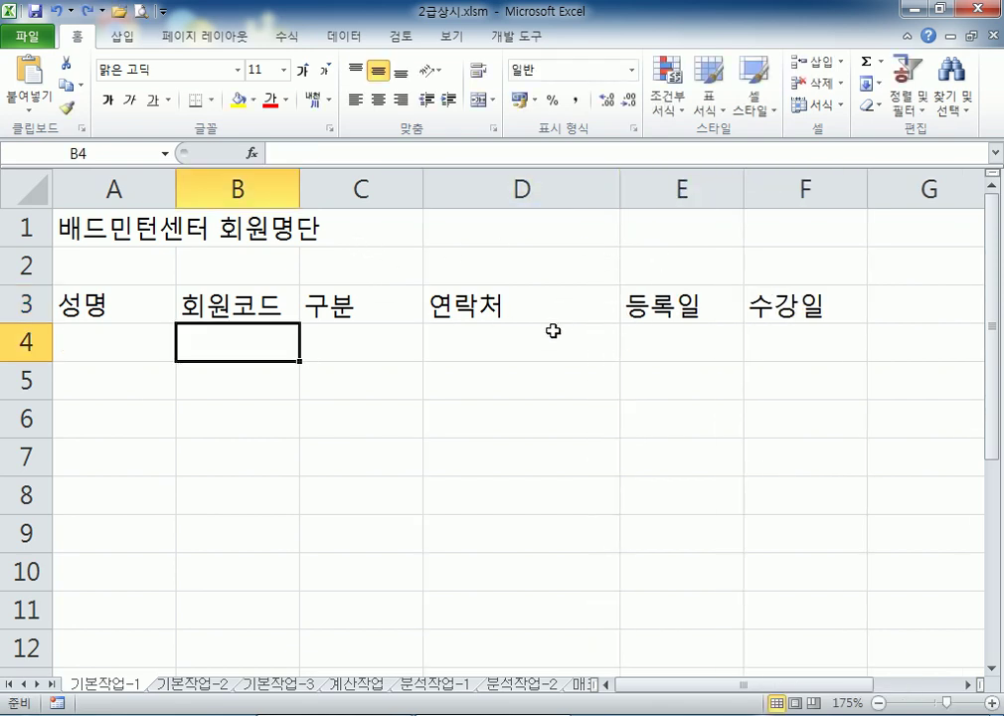
{"action": "left_click", "coordinate": [105, 343]}
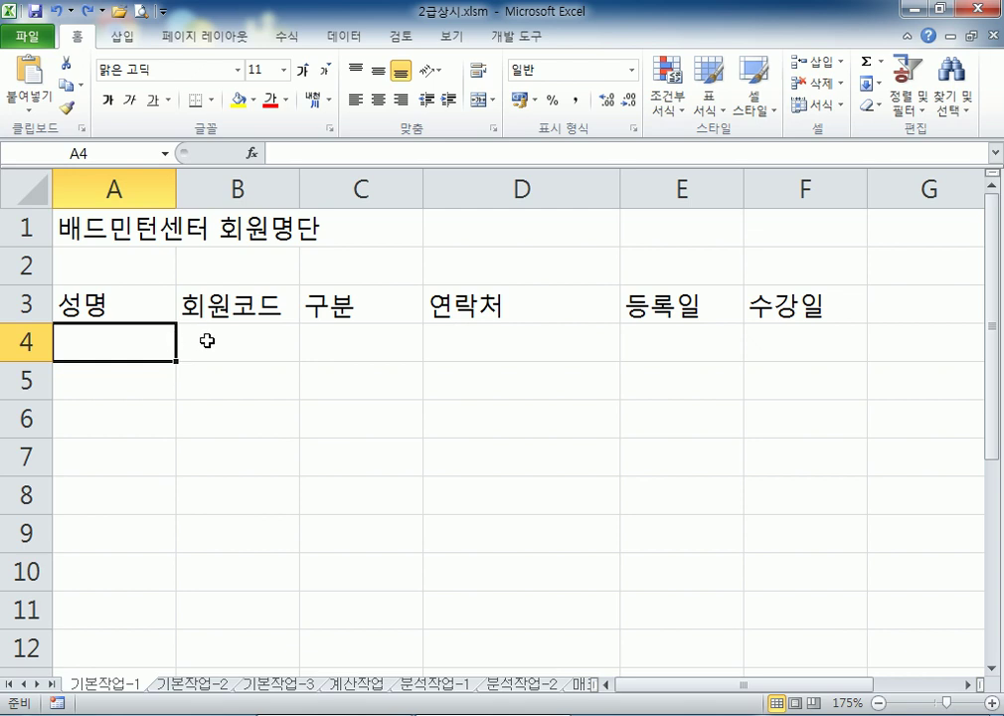
Fill C4 through C8 with 정회원
{"action": "left_click", "coordinate": [336, 338]}
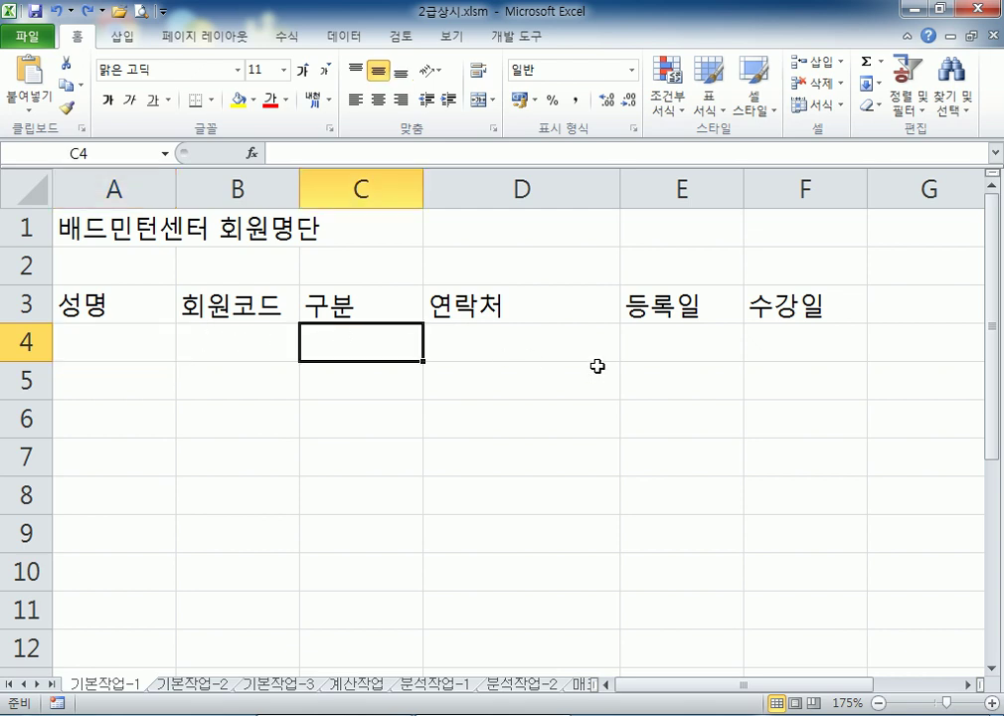
{"action": "type", "text": "정회원"}
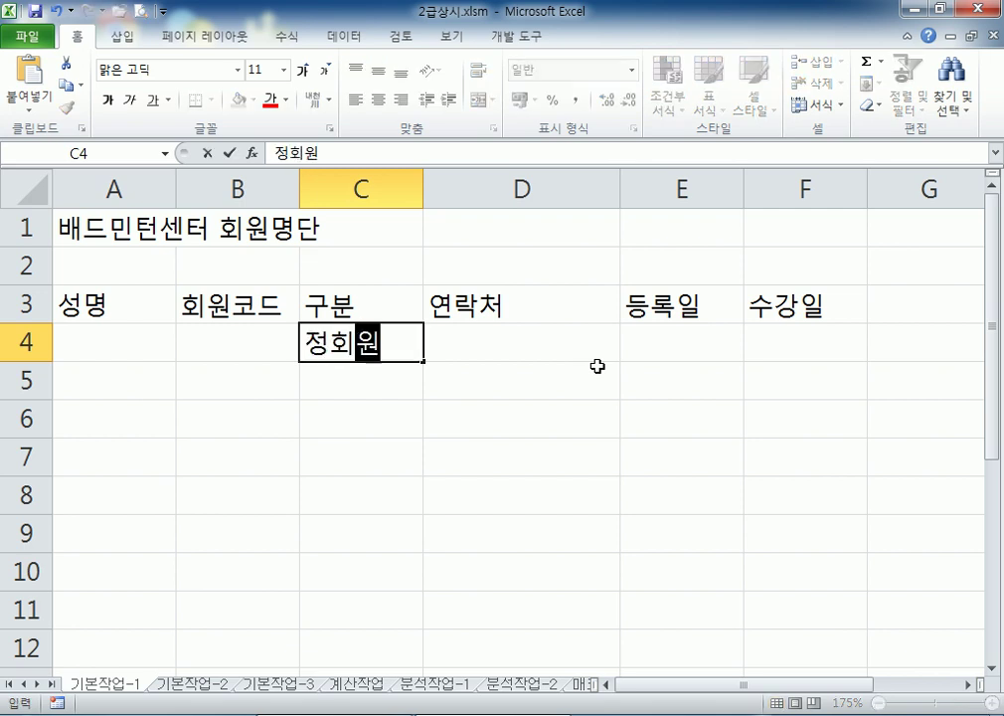
{"action": "key", "text": "Return"}
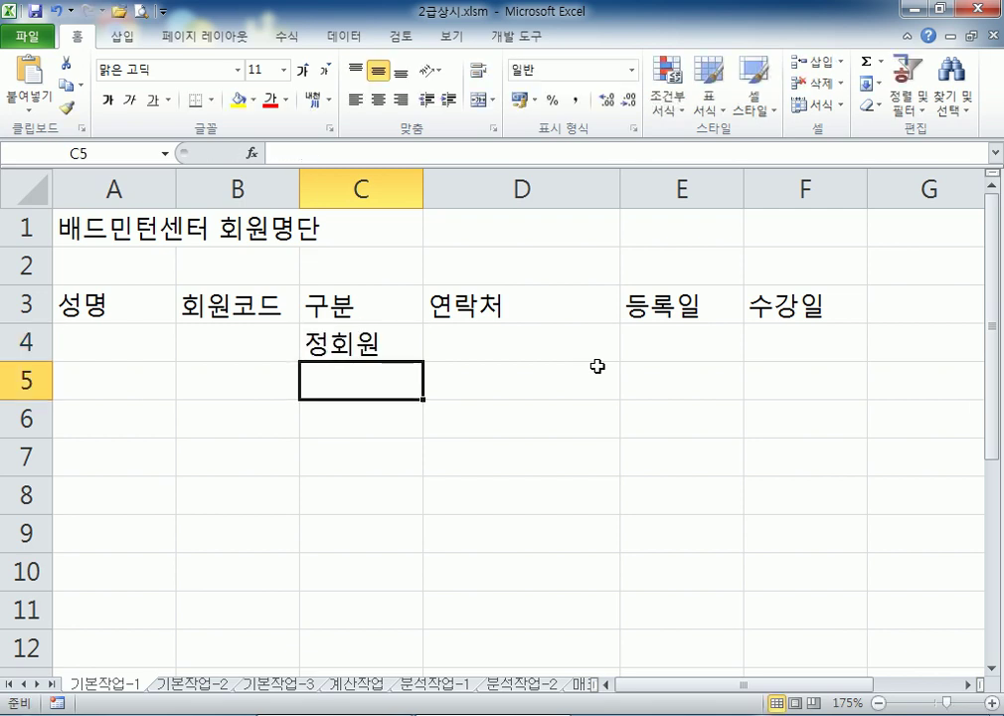
{"action": "type", "text": "정"}
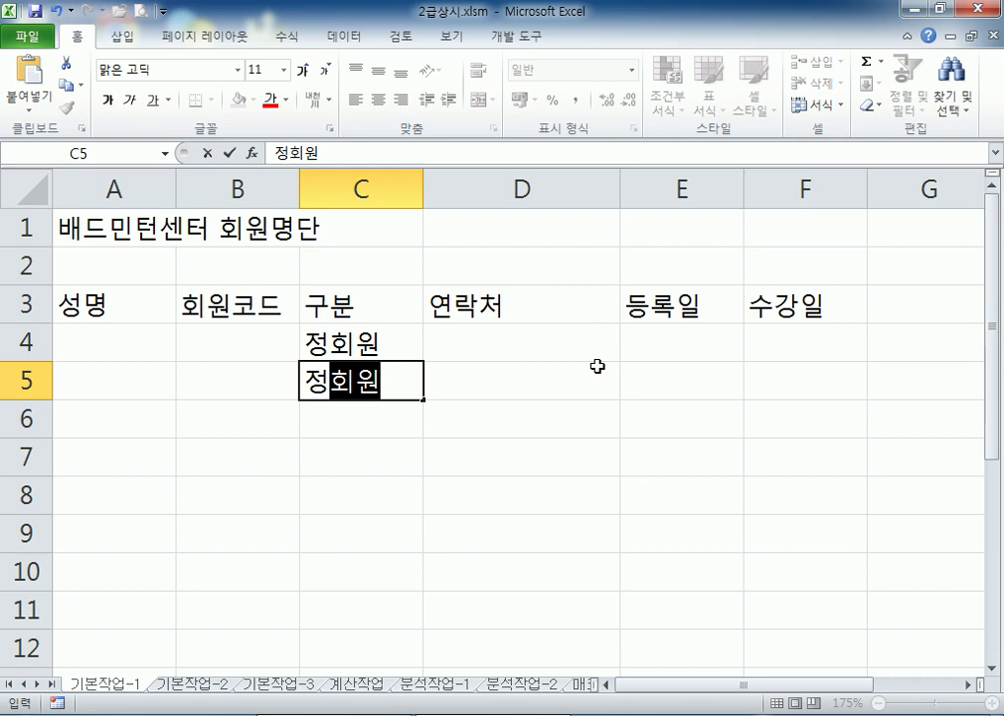
{"action": "type", "text": "회원"}
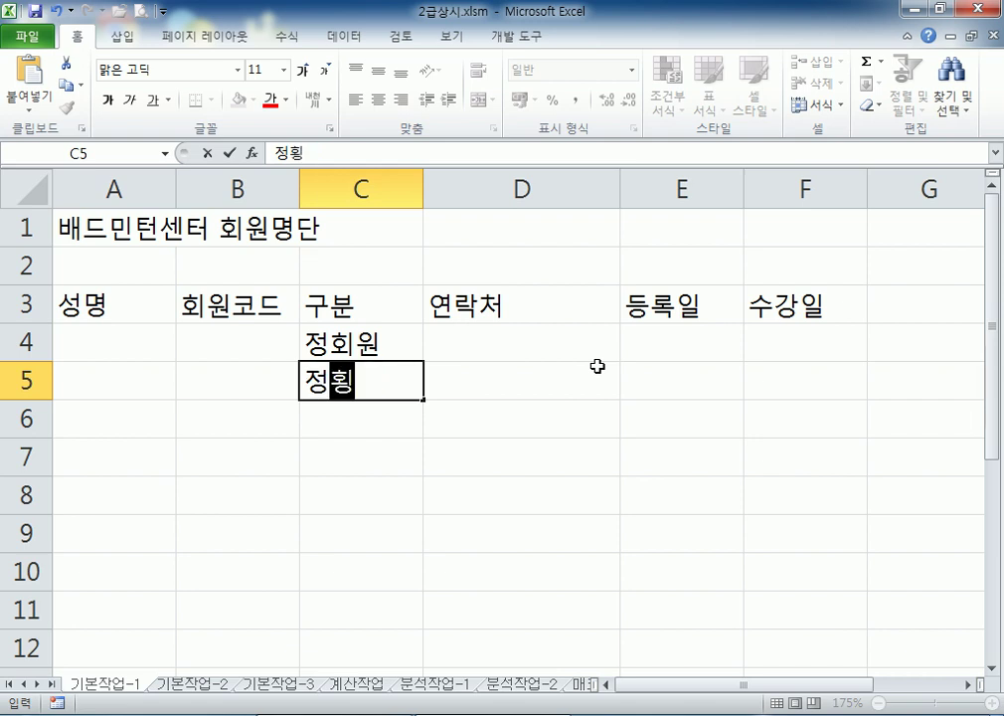
{"action": "key", "text": "Escape"}
{"action": "type", "text": "정회원"}
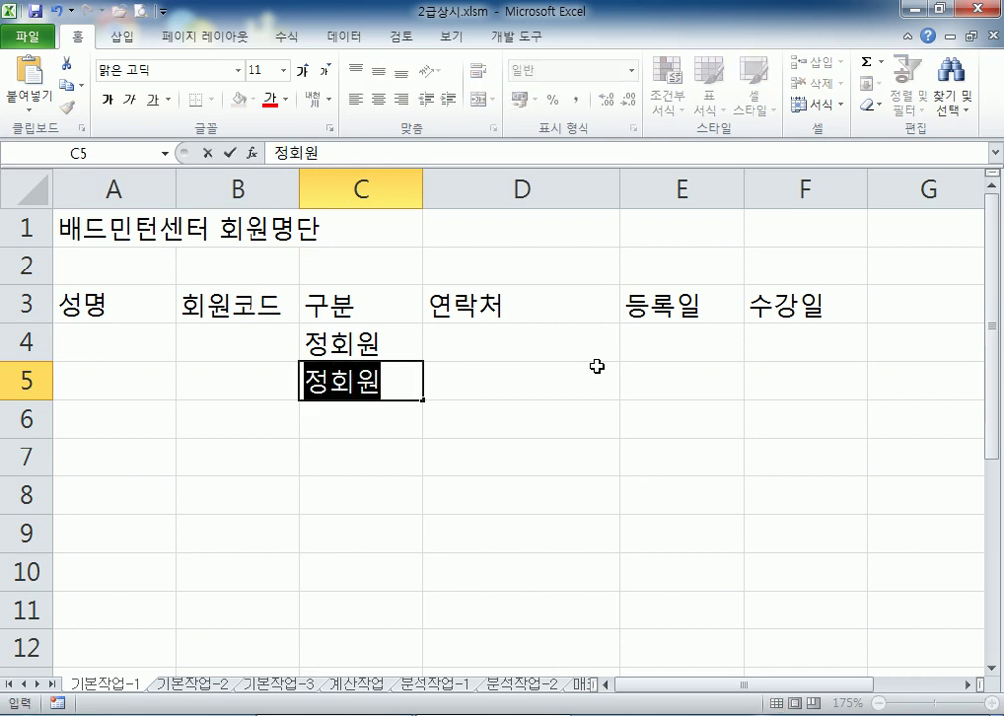
{"action": "key", "text": "Return"}
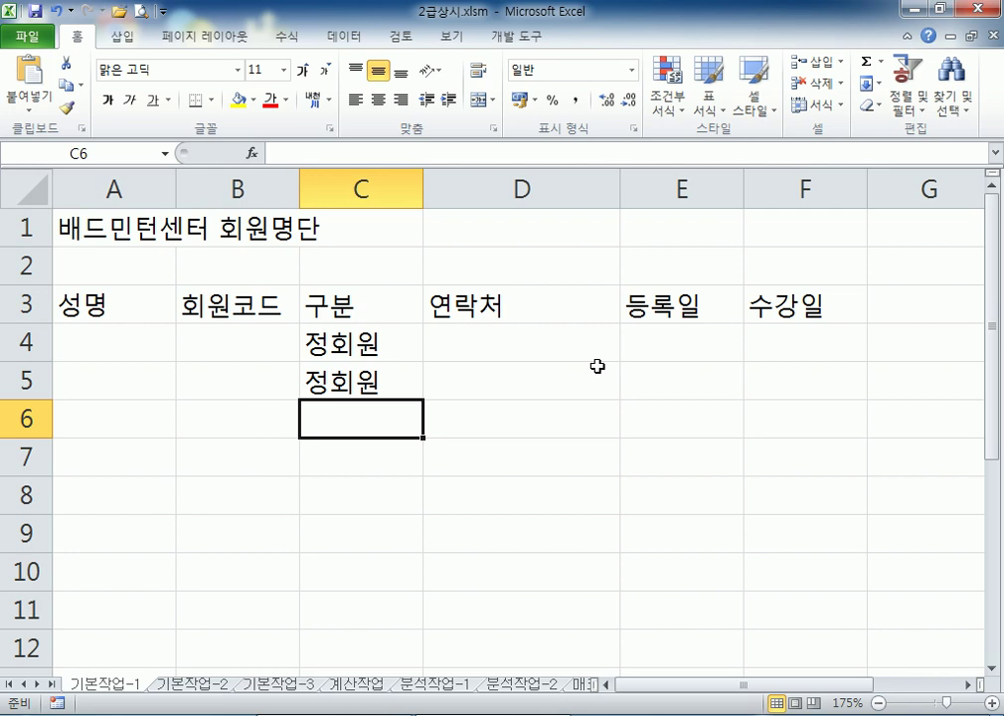
{"action": "type", "text": "정회원"}
{"action": "key", "text": "Return"}
{"action": "type", "text": "정회원"}
{"action": "key", "text": "Return"}
{"action": "type", "text": "정회원"}
{"action": "key", "text": "Return"}
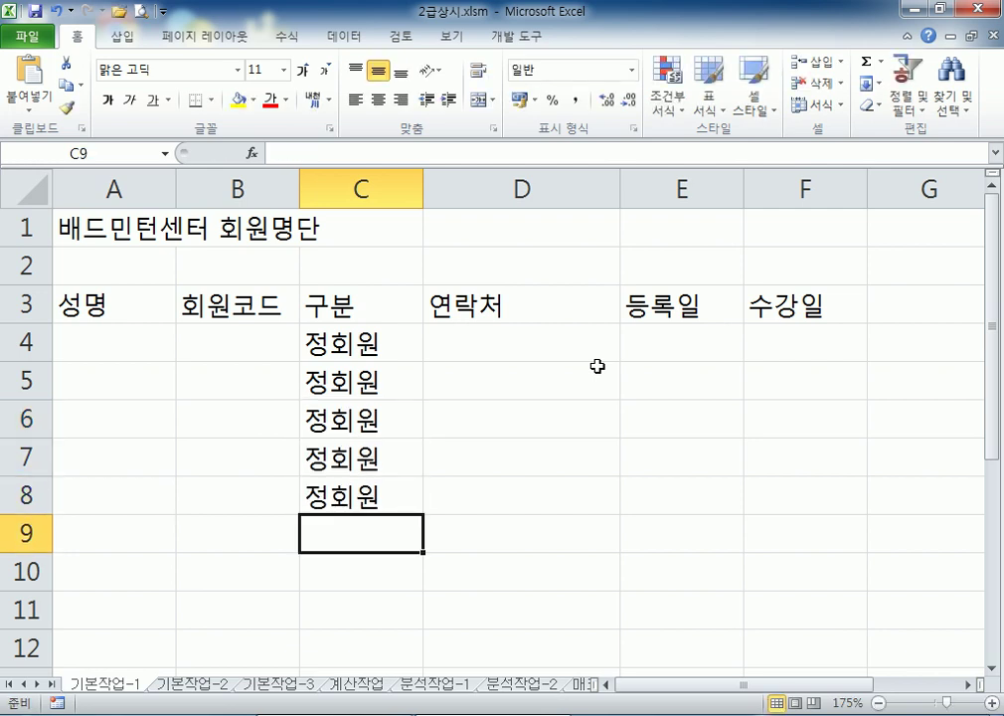
Fill C9:C11 with 준회원, then select C5:C11
{"action": "type", "text": "준회원"}
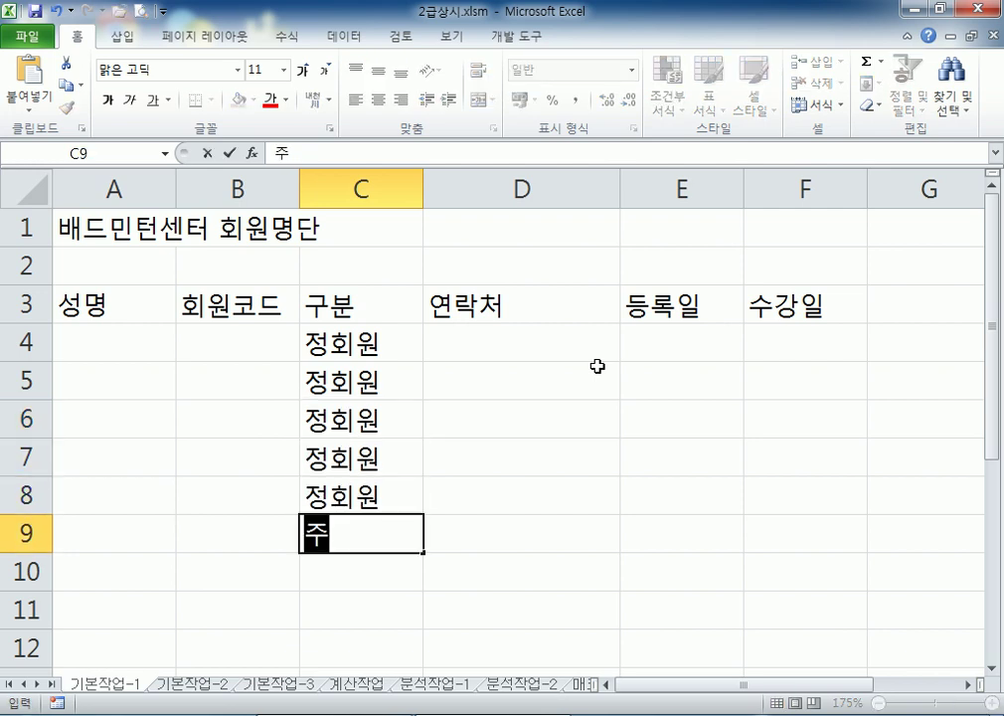
{"action": "key", "text": "Return"}
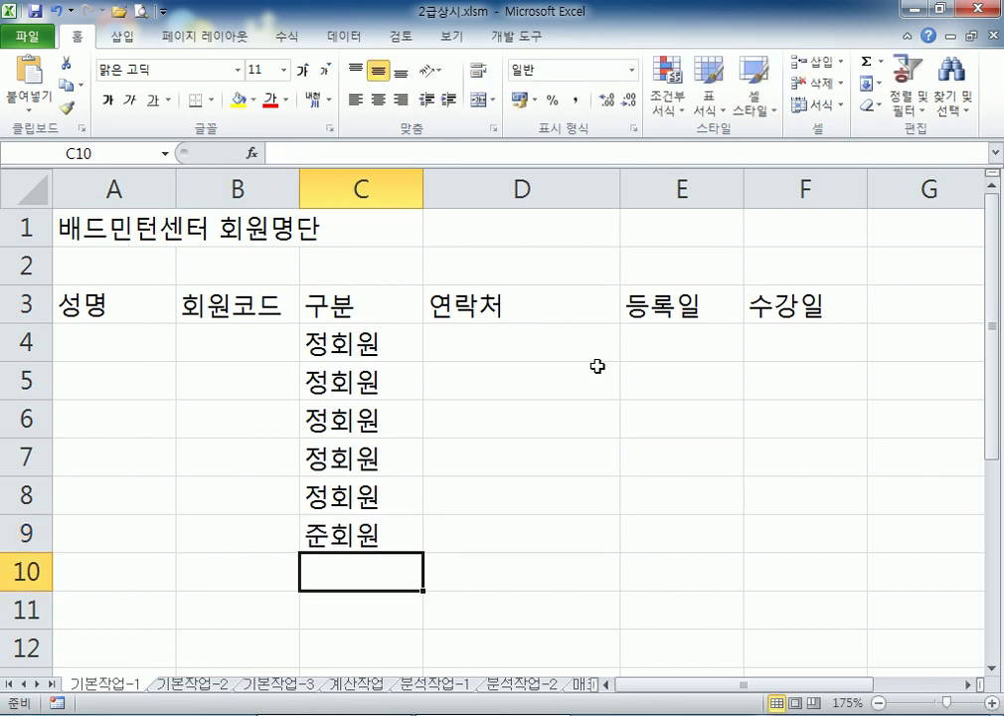
{"action": "type", "text": "준회원"}
{"action": "key", "text": "Return"}
{"action": "type", "text": "준"}
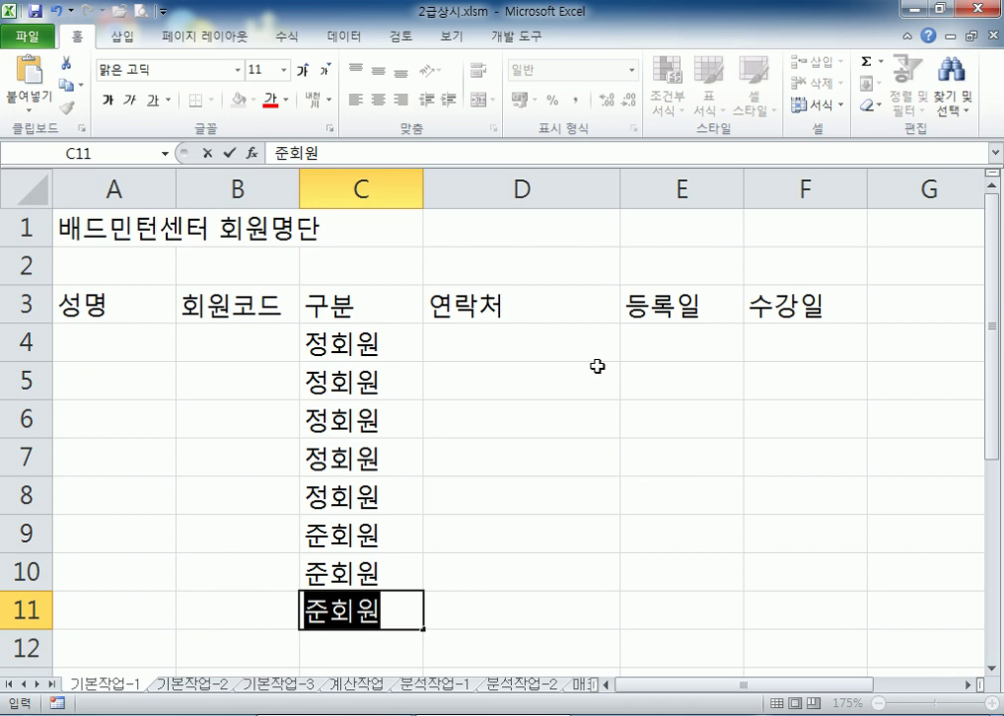
{"action": "key", "text": "Return"}
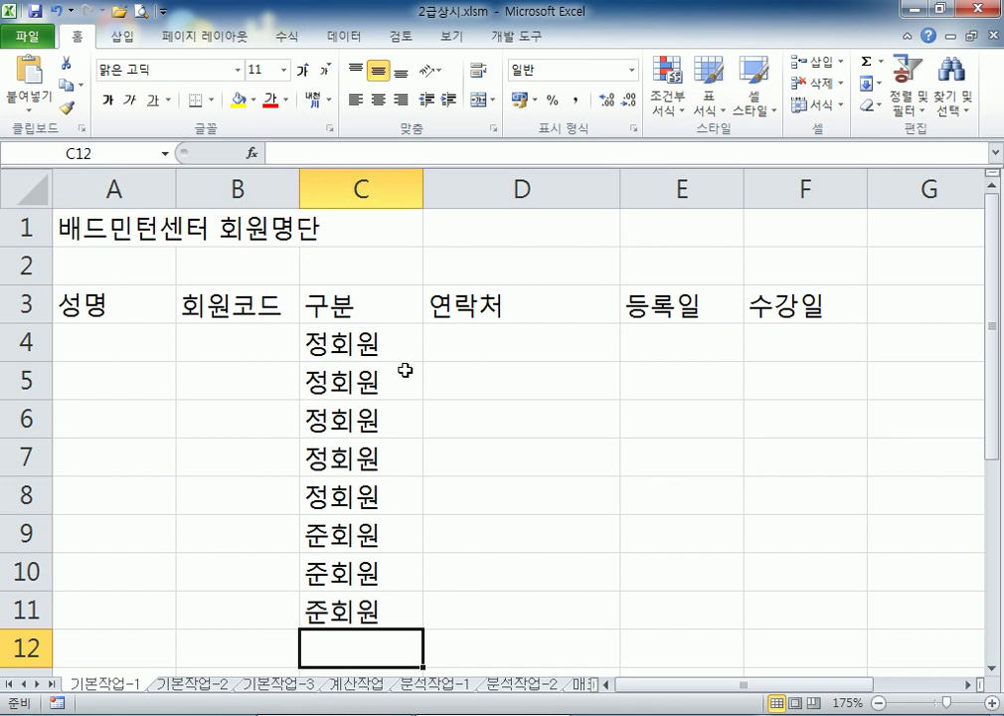
{"action": "left_click_drag", "start_coordinate": [404, 370], "coordinate": [338, 608]}
Clear C5:C11 and retype 정회원 in C5 through C8
{"action": "key", "text": "Delete"}
{"action": "key", "text": "Up"}
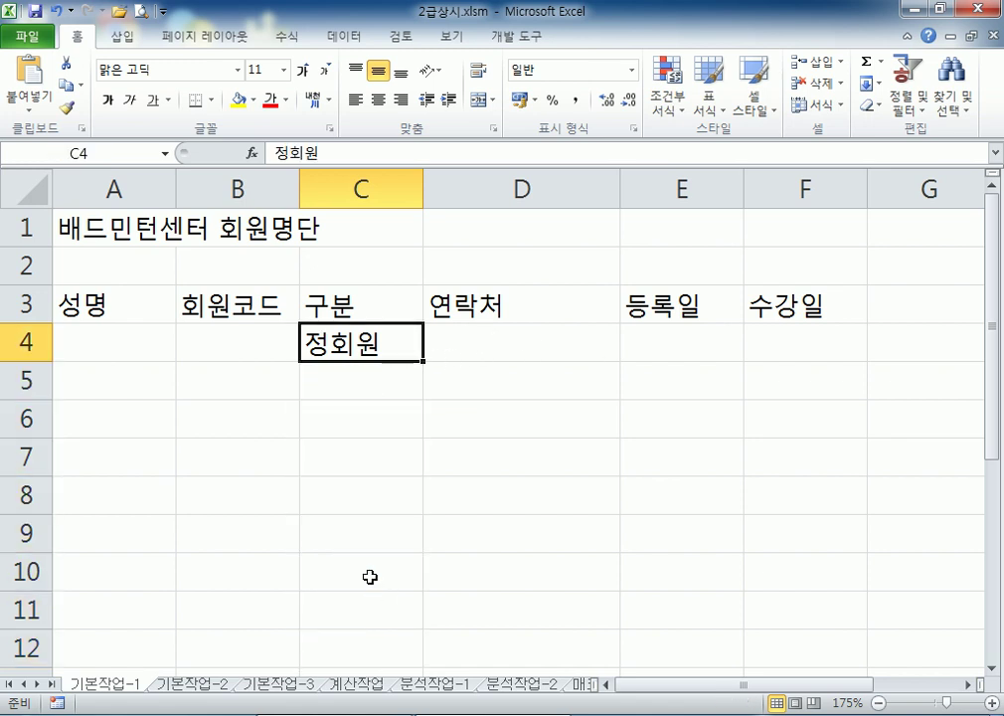
{"action": "key", "text": "Down"}
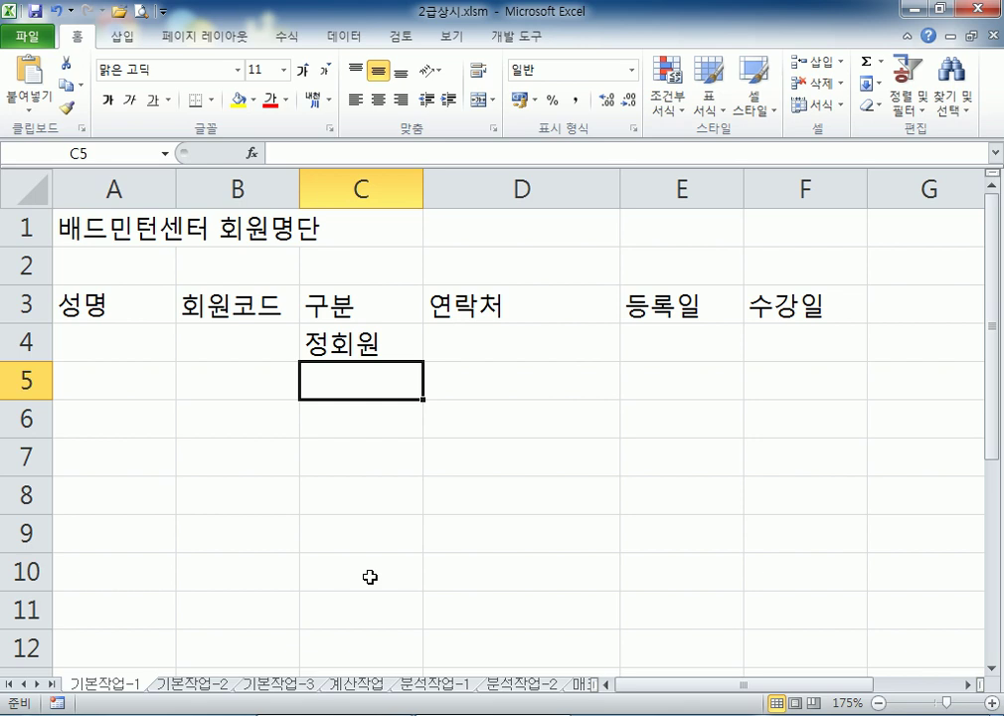
{"action": "type", "text": "정회원"}
{"action": "key", "text": "Return"}
{"action": "type", "text": "정회원"}
{"action": "key", "text": "Return"}
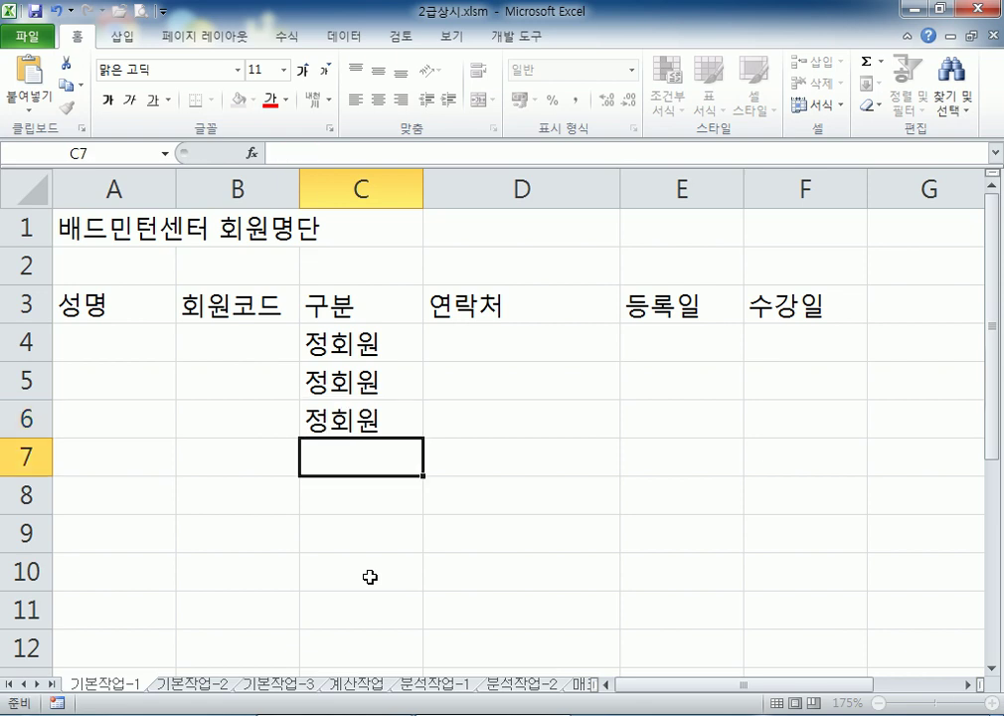
{"action": "type", "text": "정회원"}
{"action": "key", "text": "Return"}
{"action": "type", "text": "정회원"}
{"action": "key", "text": "Return"}
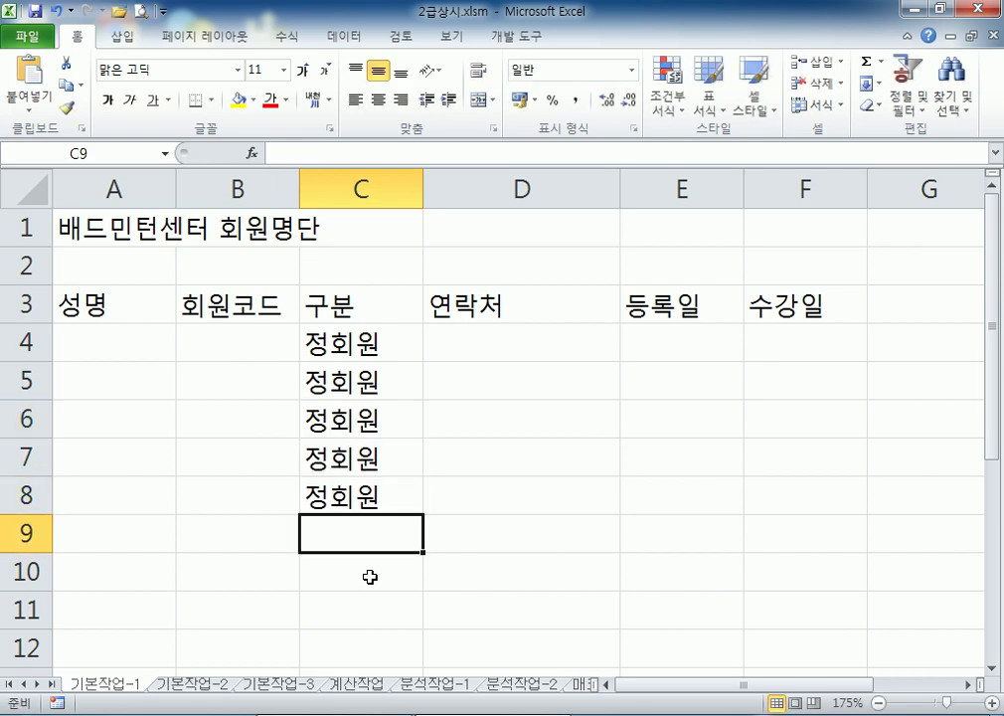
Retype 준회원 in C9:C11, then move back up toward the 수강일 column
{"action": "type", "text": "준회원"}
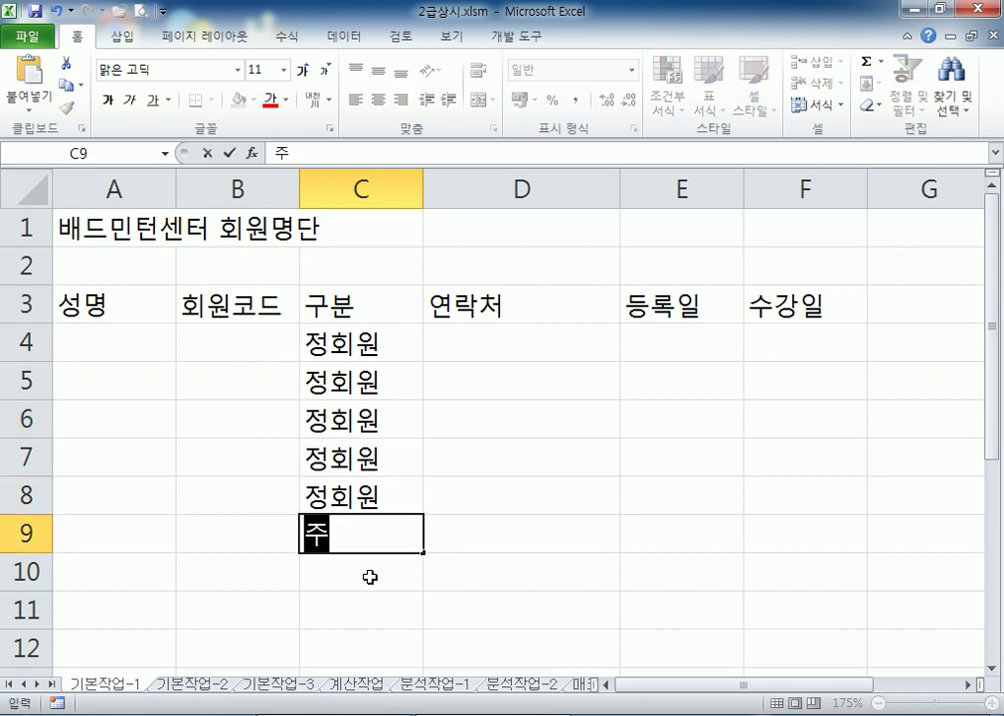
{"action": "key", "text": "Return"}
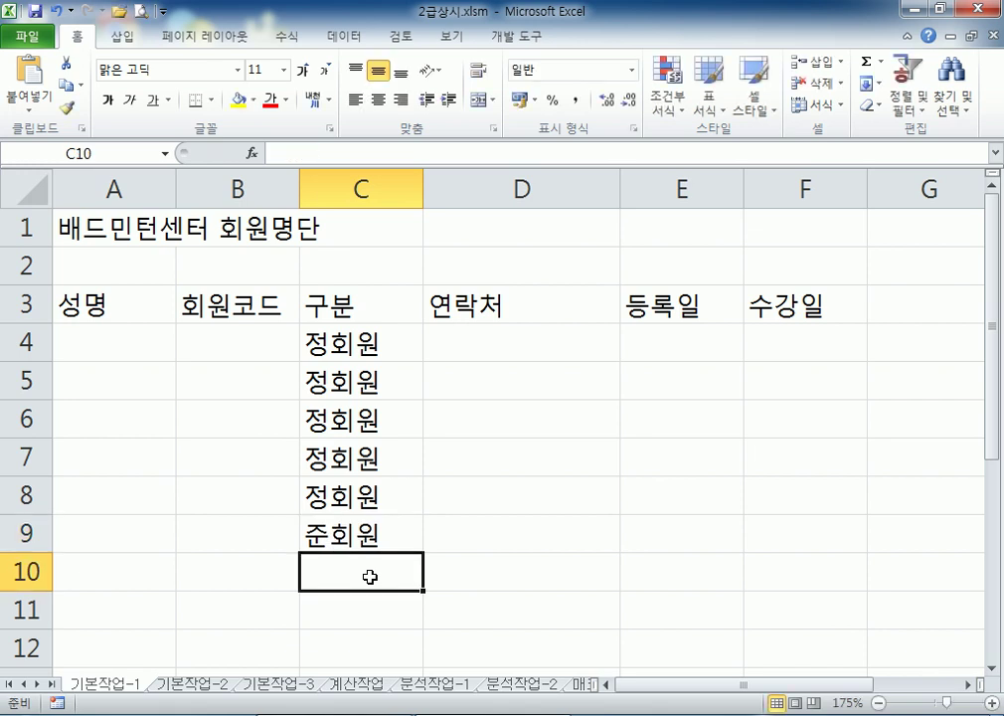
{"action": "type", "text": "준회원"}
{"action": "key", "text": "Return"}
{"action": "type", "text": "준회원"}
{"action": "key", "text": "Return"}
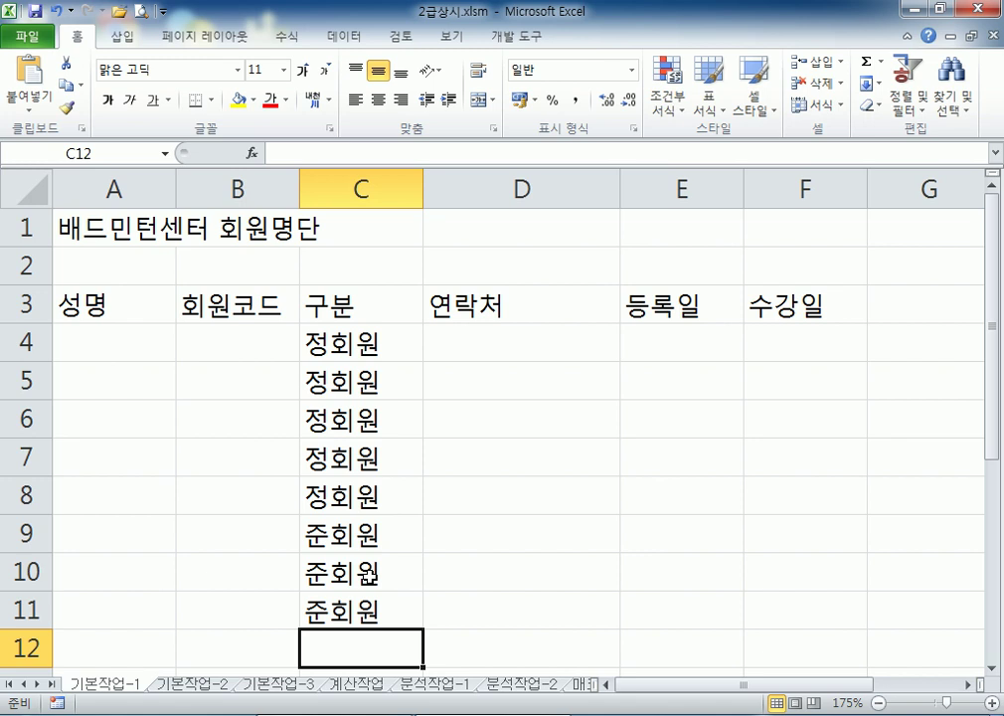
{"action": "key", "text": "Up"}
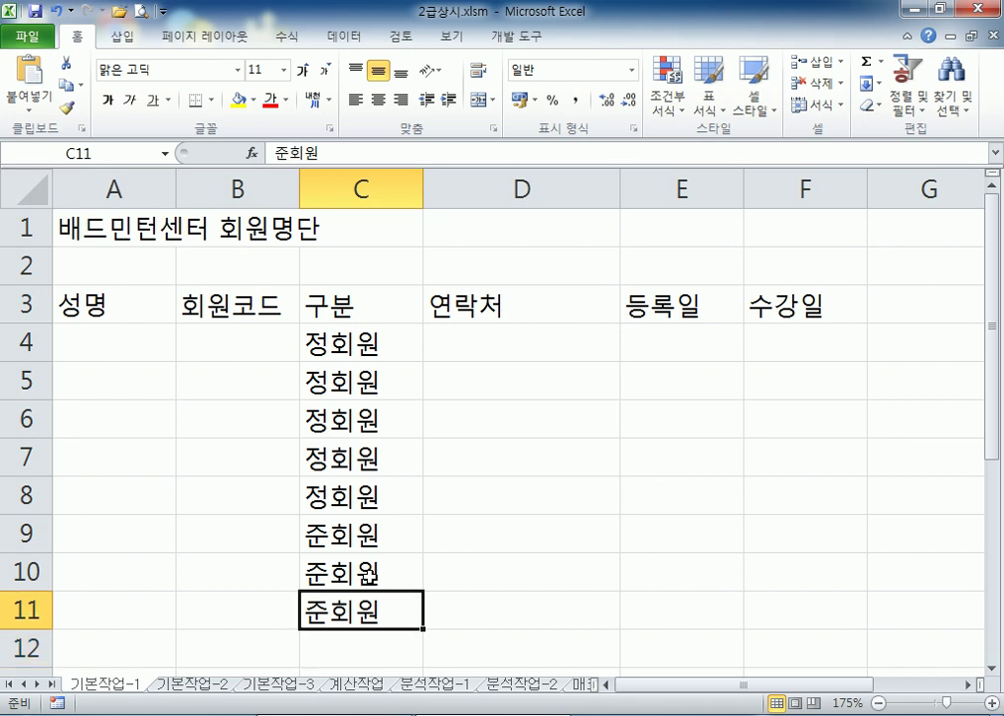
{"action": "key", "text": "Right"}
{"action": "key", "text": "Right"}
{"action": "key", "text": "Up"}
{"action": "key", "text": "Up"}
{"action": "key", "text": "Up"}
{"action": "key", "text": "Up"}
{"action": "key", "text": "Up"}
{"action": "key", "text": "Up"}
{"action": "key", "text": "Up"}
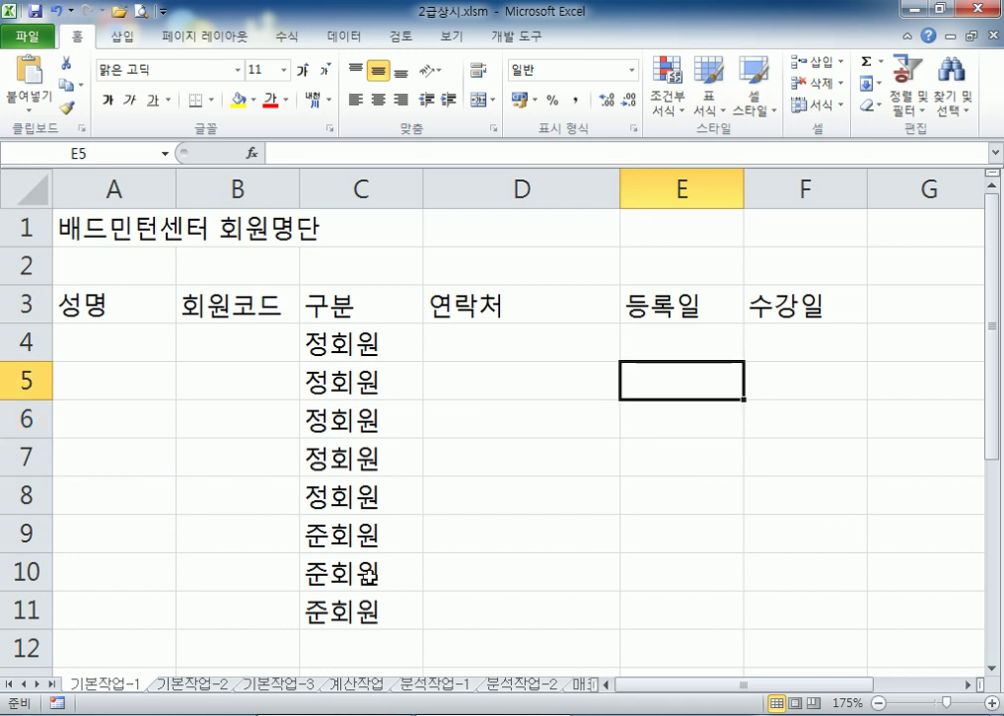
Enter 월, 수, 금 in F4 and 화, 목, 토 in F5, then reuse them via AutoComplete for F6 and F7
{"action": "key", "text": "Right"}
{"action": "type", "text": "월,"}
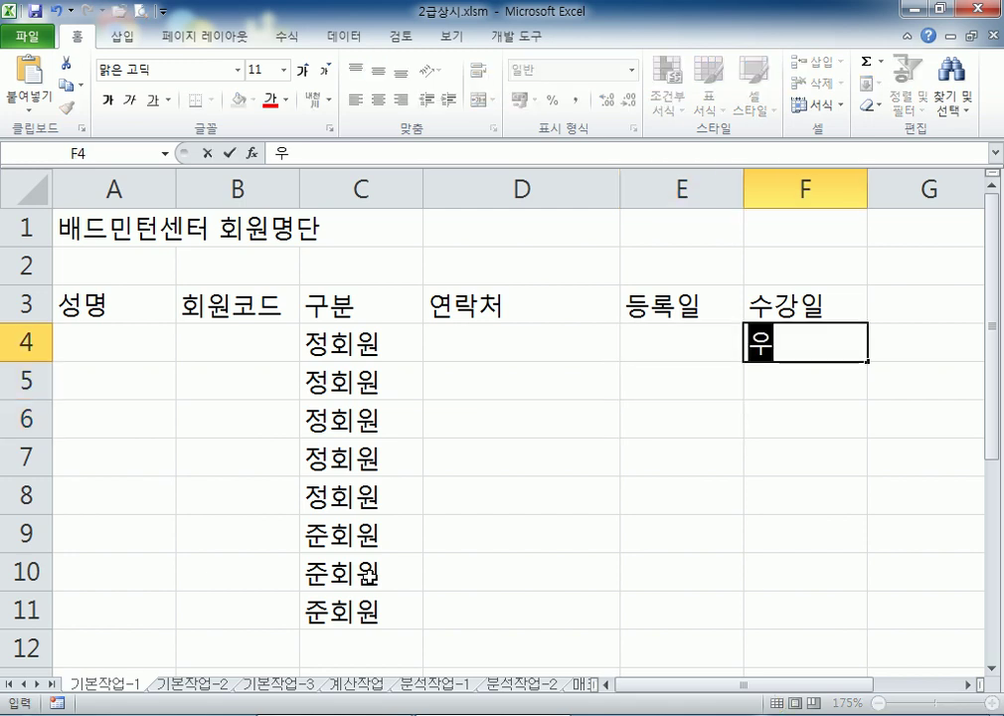
{"action": "type", "text": " 수, 금"}
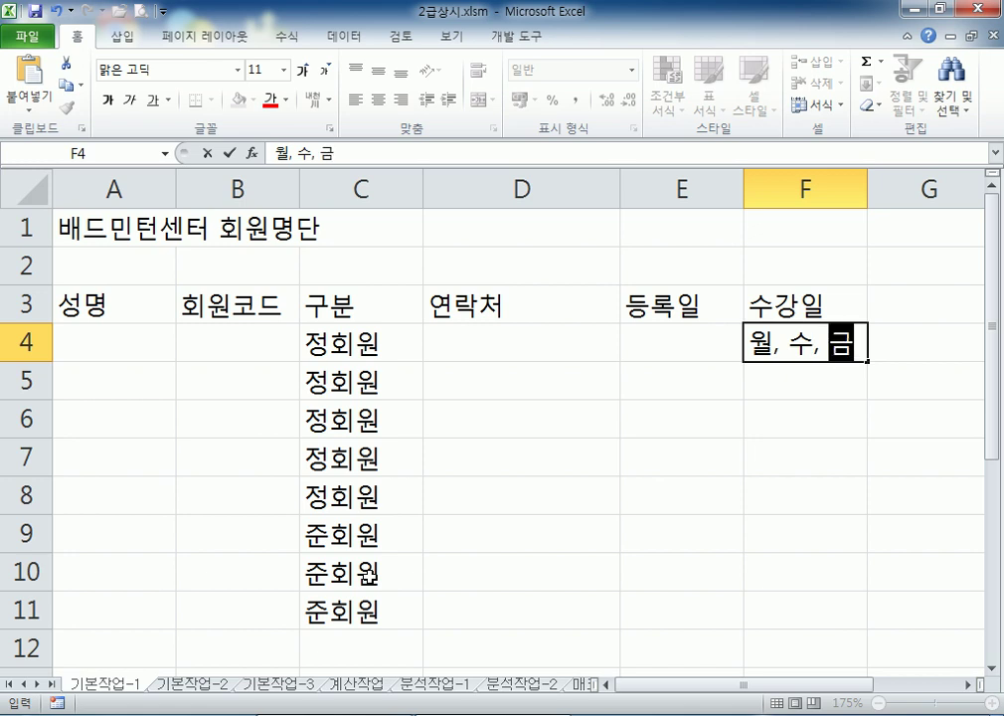
{"action": "key", "text": "Return"}
{"action": "type", "text": "화, 목, ㅌ"}
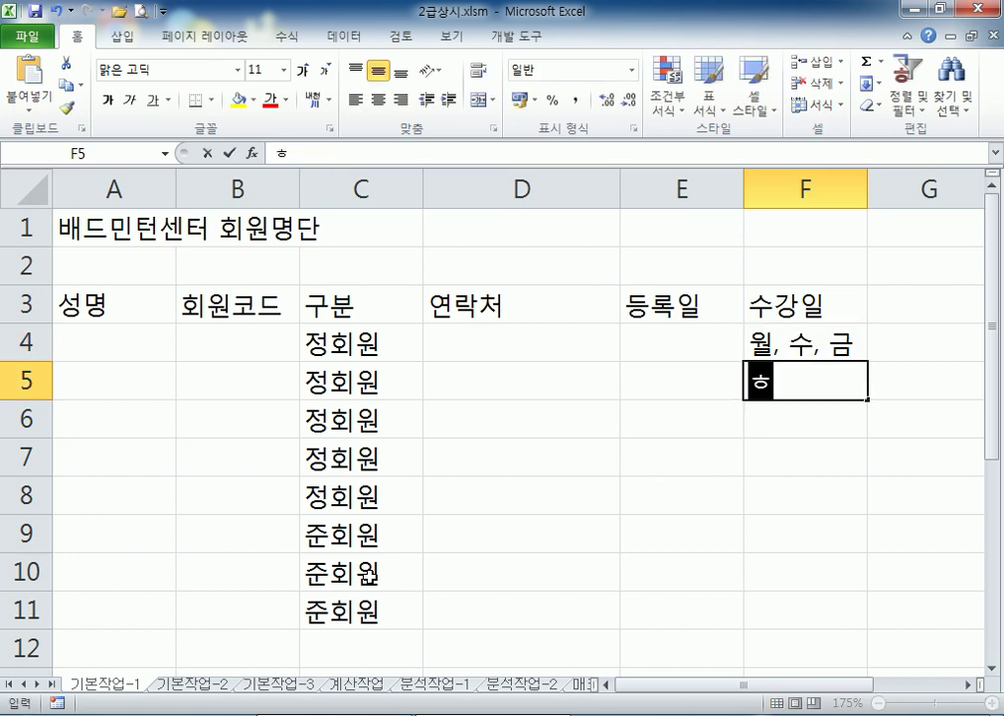
{"action": "type", "text": "ㅗ"}
{"action": "key", "text": "Return"}
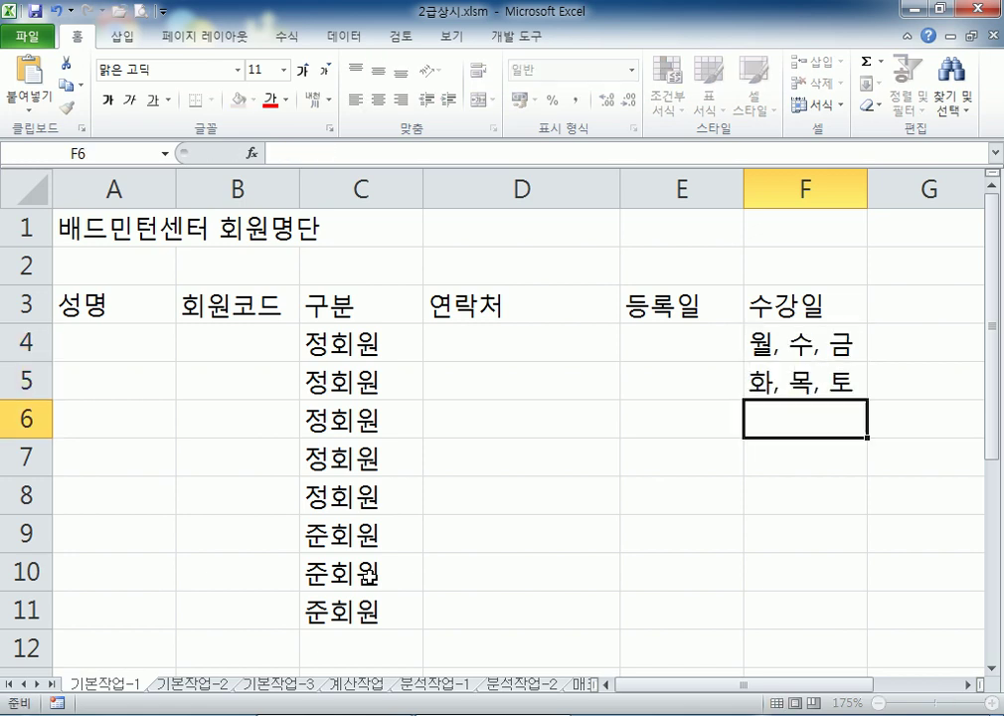
{"action": "type", "text": "화"}
{"action": "key", "text": "Return"}
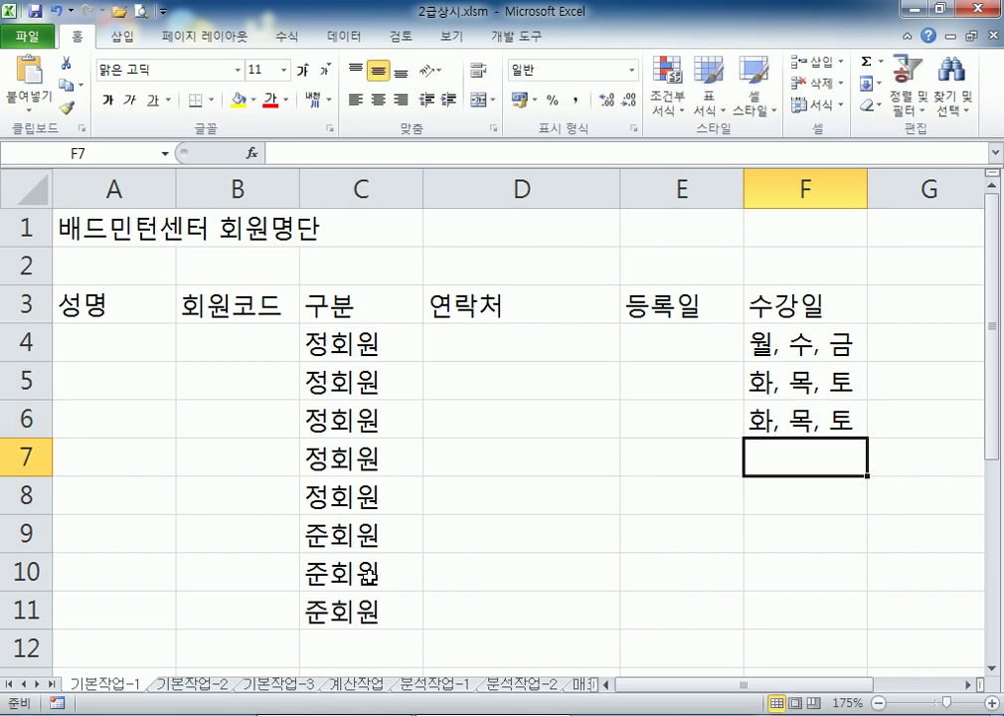
{"action": "type", "text": "월, 수, 금"}
{"action": "key", "text": "Return"}
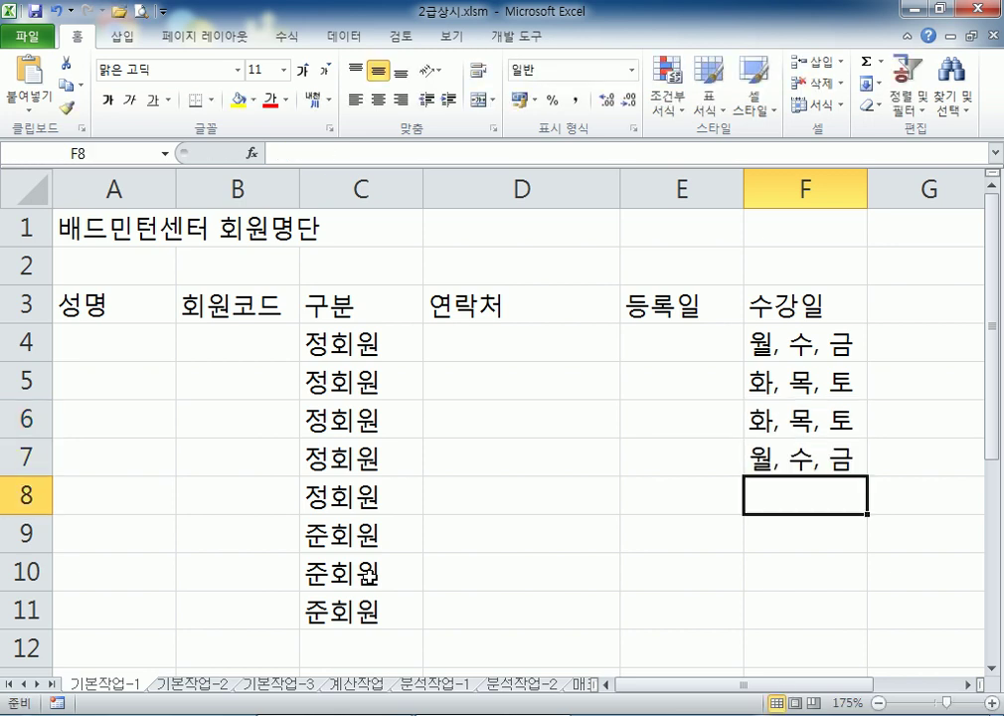
Fill F8:F11 with 화, 목, 토 / 월, 수, 금 / 월, 수, 금 / 화, 목, 토 using AutoComplete
{"action": "type", "text": "화"}
{"action": "key", "text": "Return"}
{"action": "type", "text": "월"}
{"action": "key", "text": "Return"}
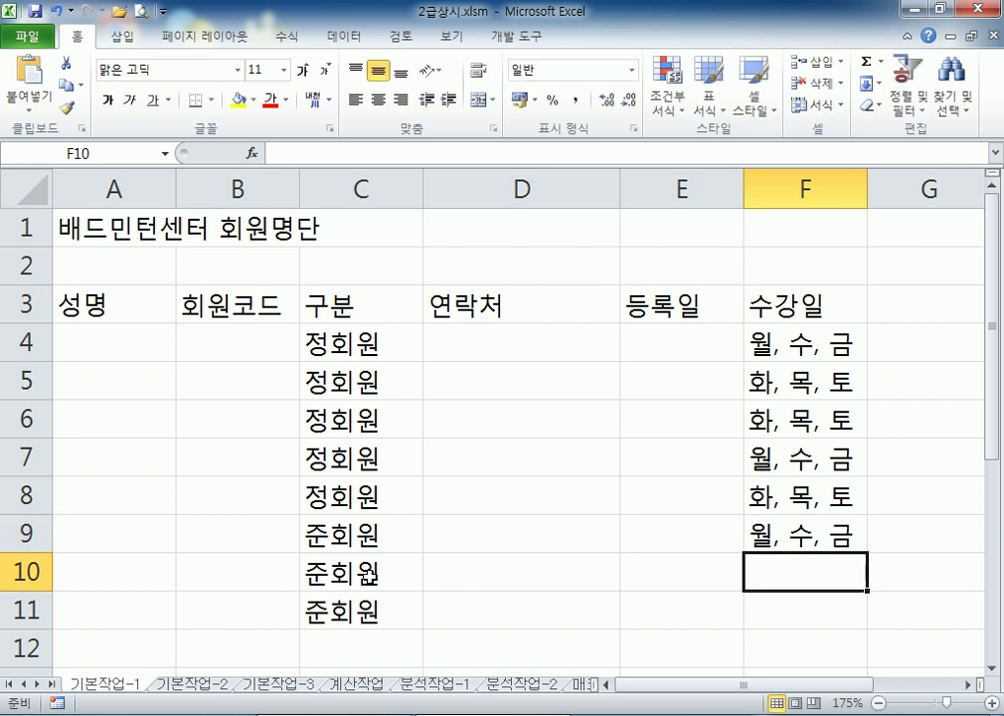
{"action": "type", "text": "우월"}
{"action": "key", "text": "Return"}
{"action": "type", "text": "호"}
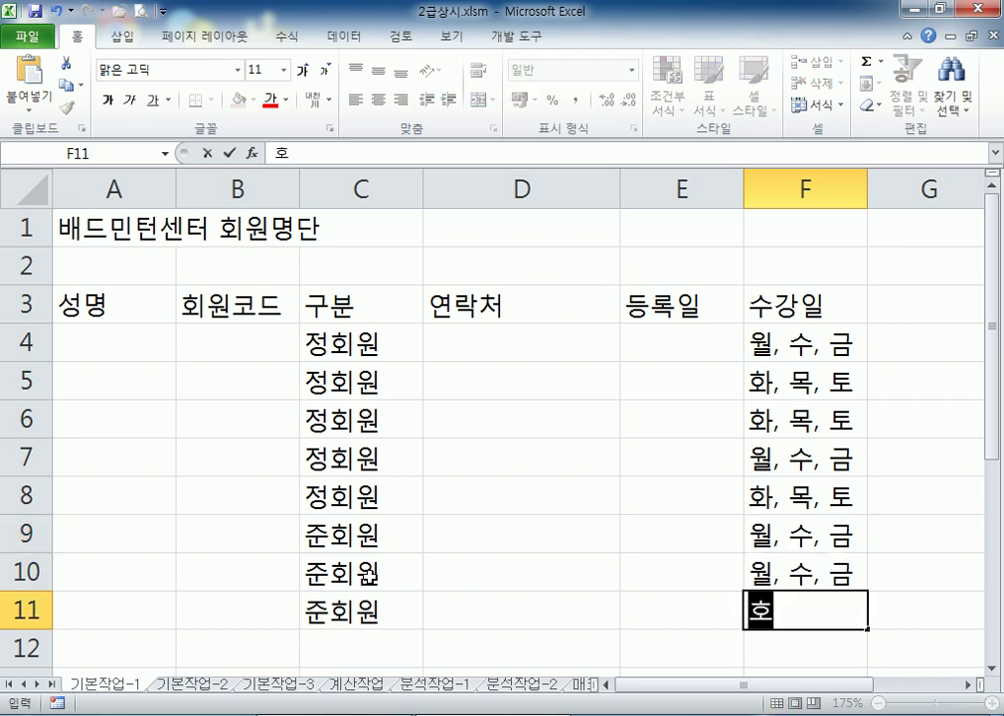
{"action": "type", "text": "화, 목, 토"}
{"action": "key", "text": "Return"}
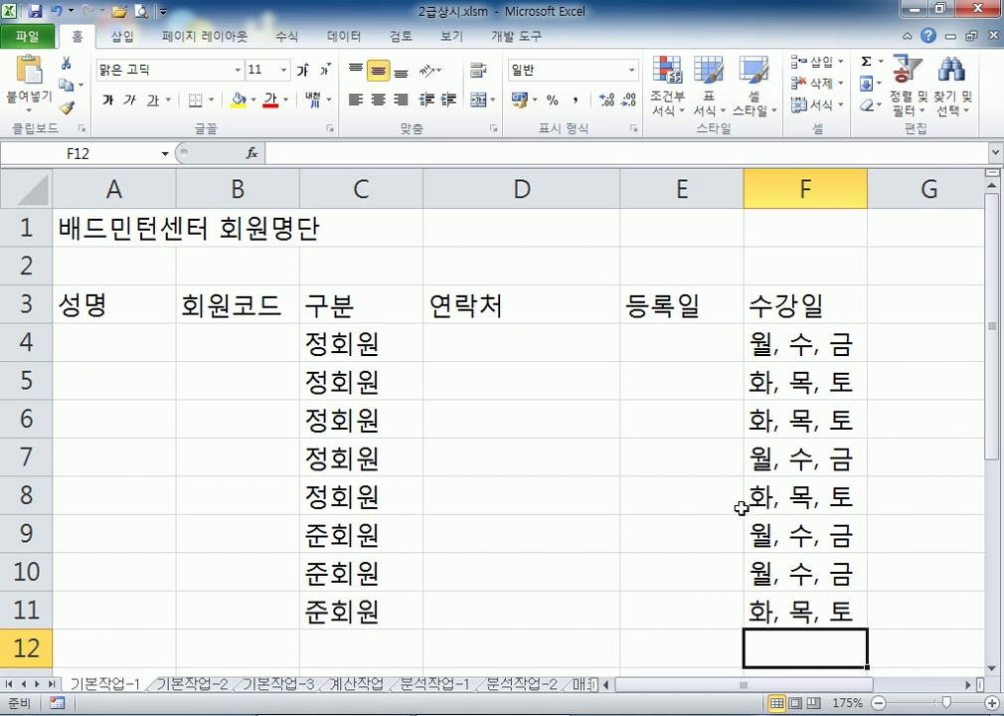
Check the 구분 entries in C4:C11 and 수강일 entries in F4:F11, then go to B4
{"action": "left_click_drag", "start_coordinate": [364, 350], "coordinate": [383, 611]}
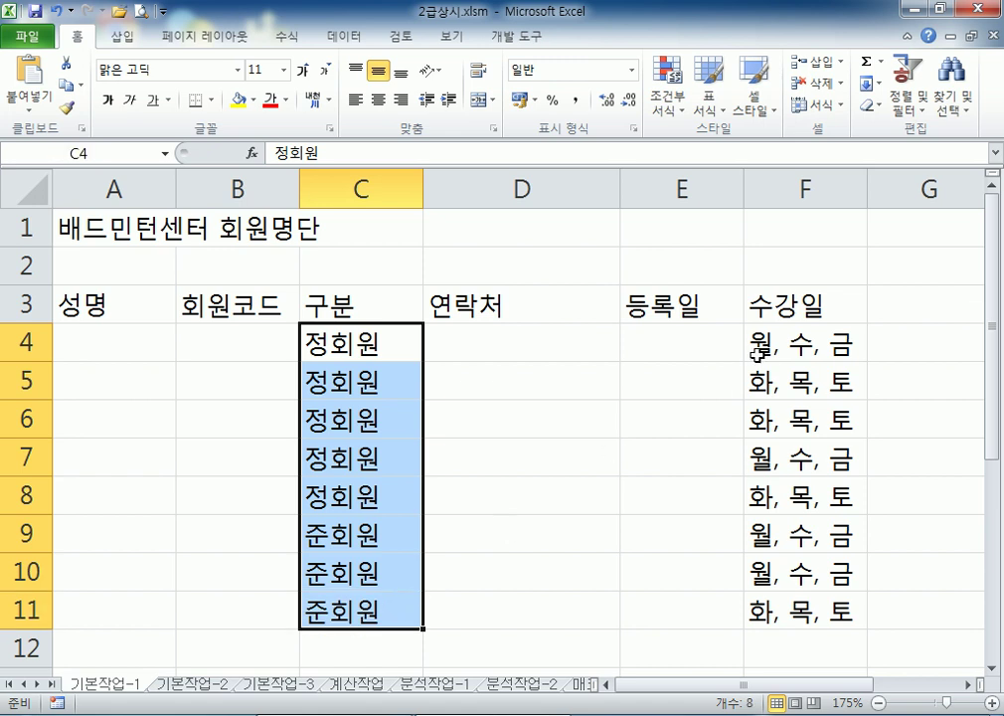
{"action": "left_click_drag", "start_coordinate": [758, 350], "coordinate": [777, 603]}
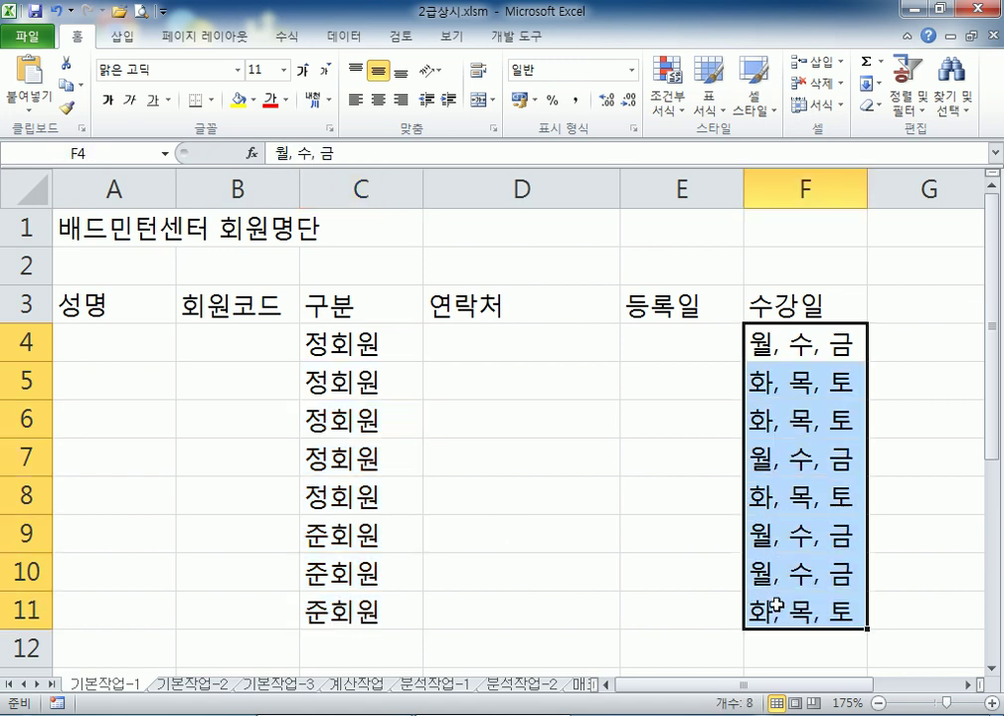
{"action": "left_click", "coordinate": [792, 391]}
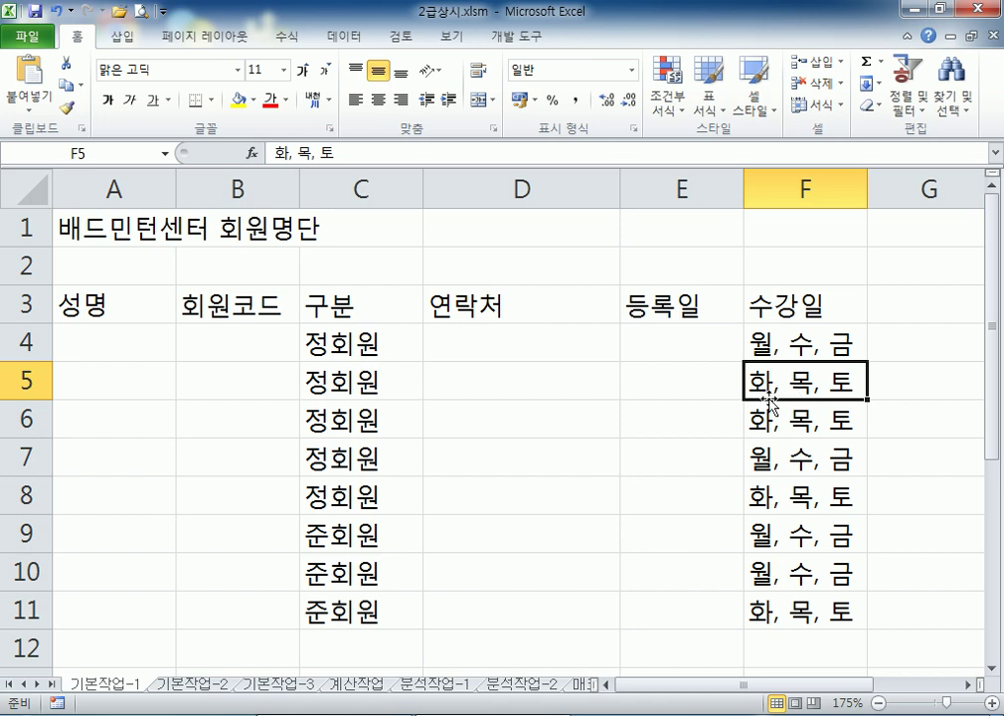
{"action": "left_click", "coordinate": [217, 338]}
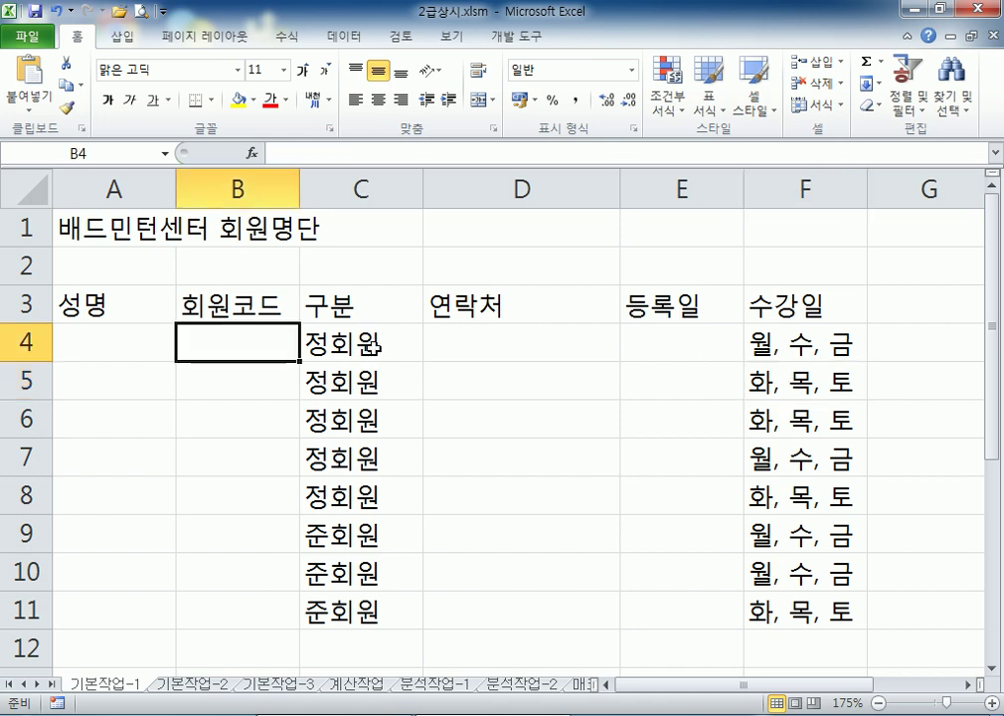
Enter member codes BD-1035, BD-1068, BD-1086 and BD-1268 in B4:B7
{"action": "type", "text": "BD"}
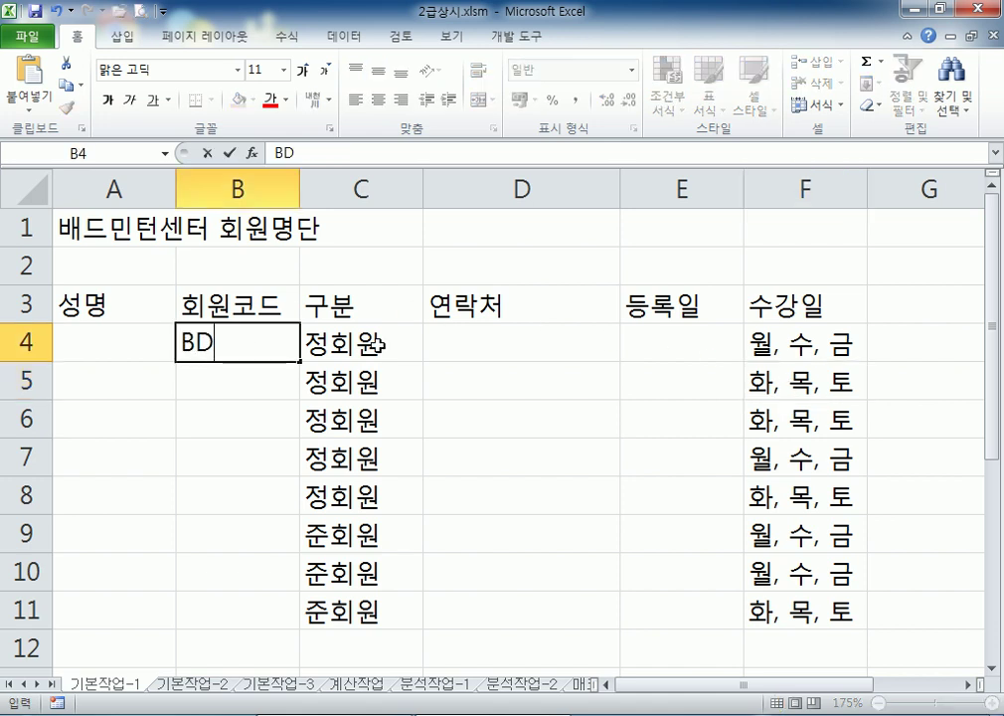
{"action": "type", "text": "-1035"}
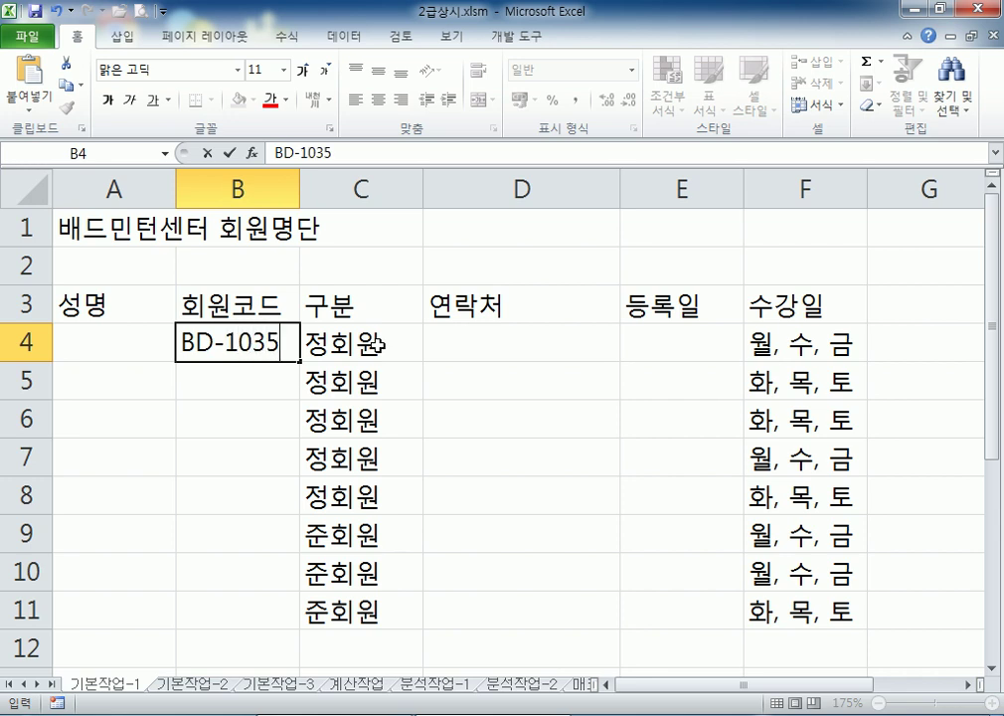
{"action": "key", "text": "Return"}
{"action": "type", "text": "BDS"}
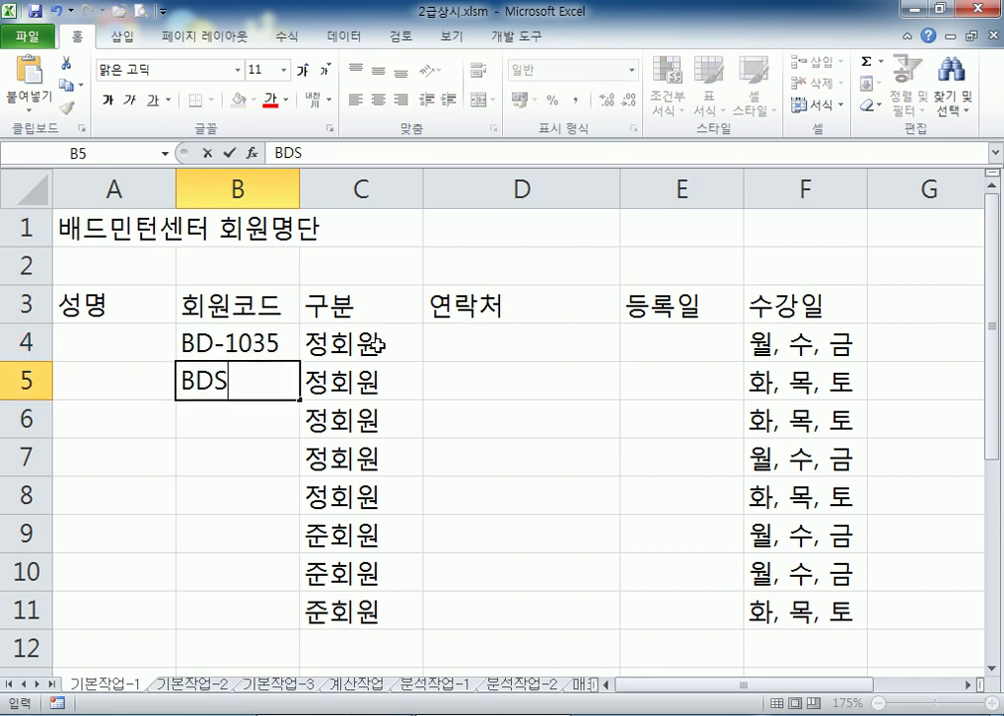
{"action": "key", "text": "BackSpace"}
{"action": "type", "text": "-"}
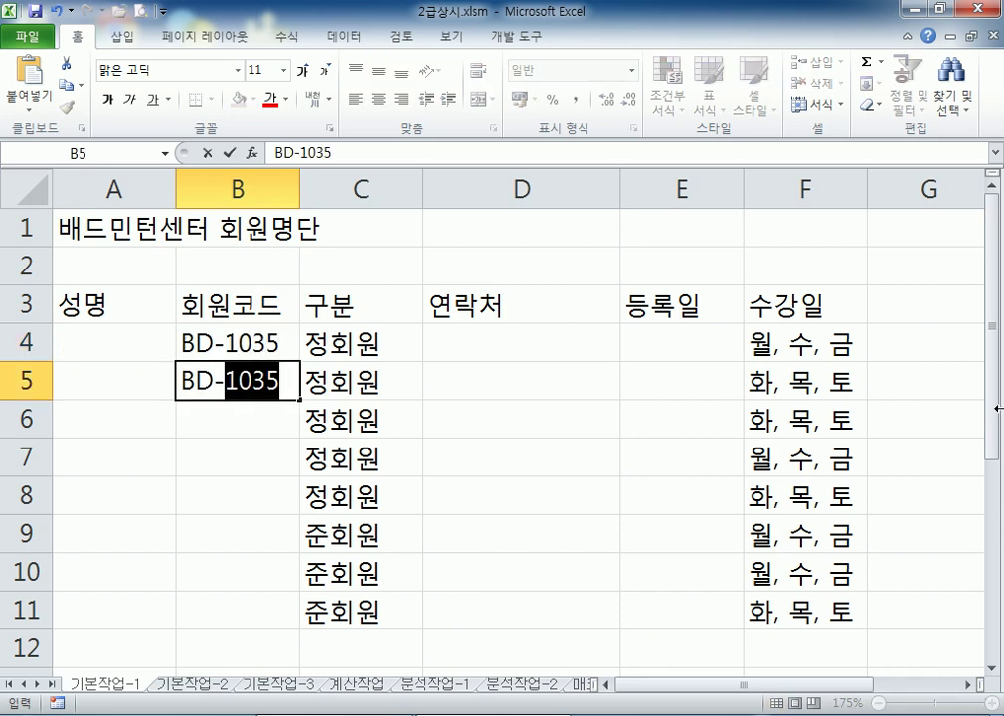
{"action": "type", "text": "1068"}
{"action": "key", "text": "Return"}
{"action": "type", "text": "BD-1086"}
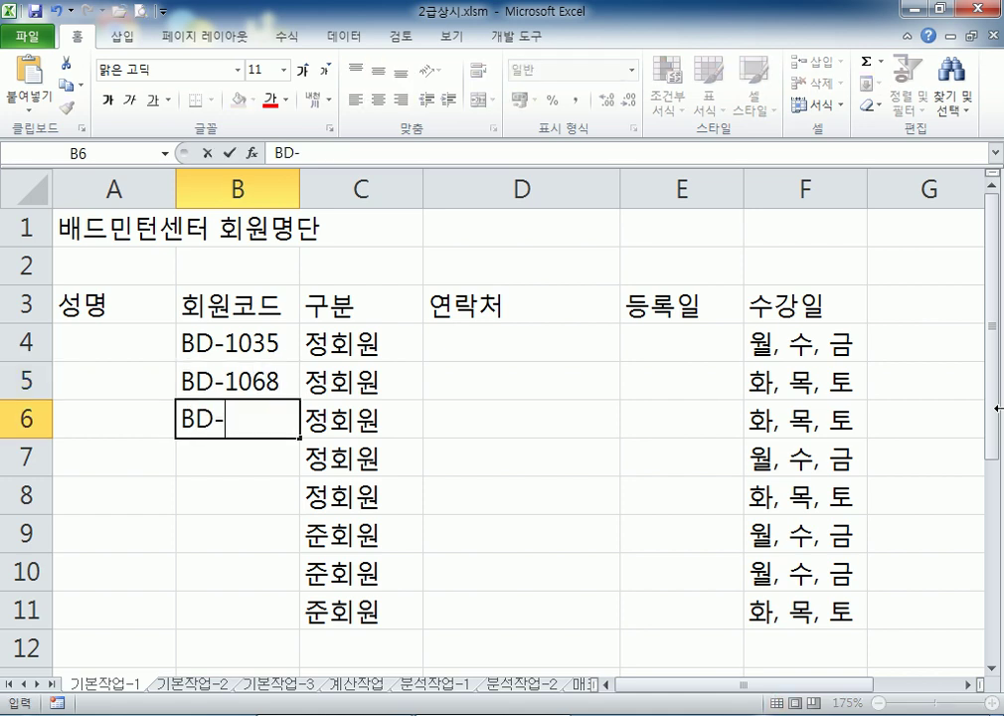
{"action": "key", "text": "Return"}
{"action": "type", "text": "BD-1268"}
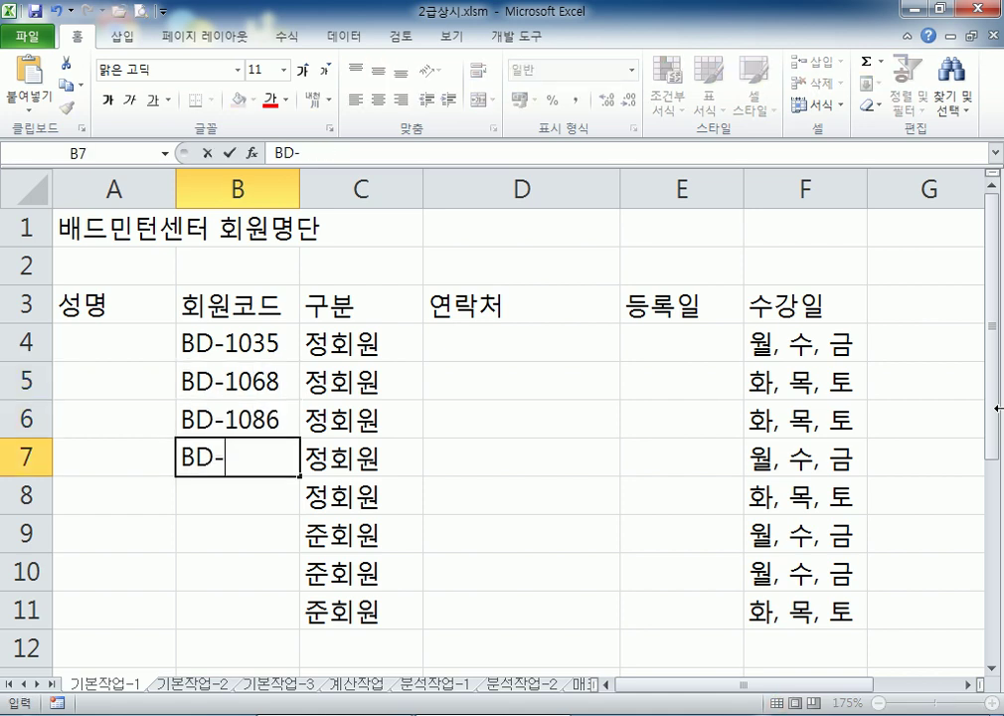
{"action": "key", "text": "Return"}
Enter the code ending 2305 in B8, then BD-2048, BD-2147 and BD-2369 in B9:B11, and select B4:B11
{"action": "type", "text": "BD-5230"}
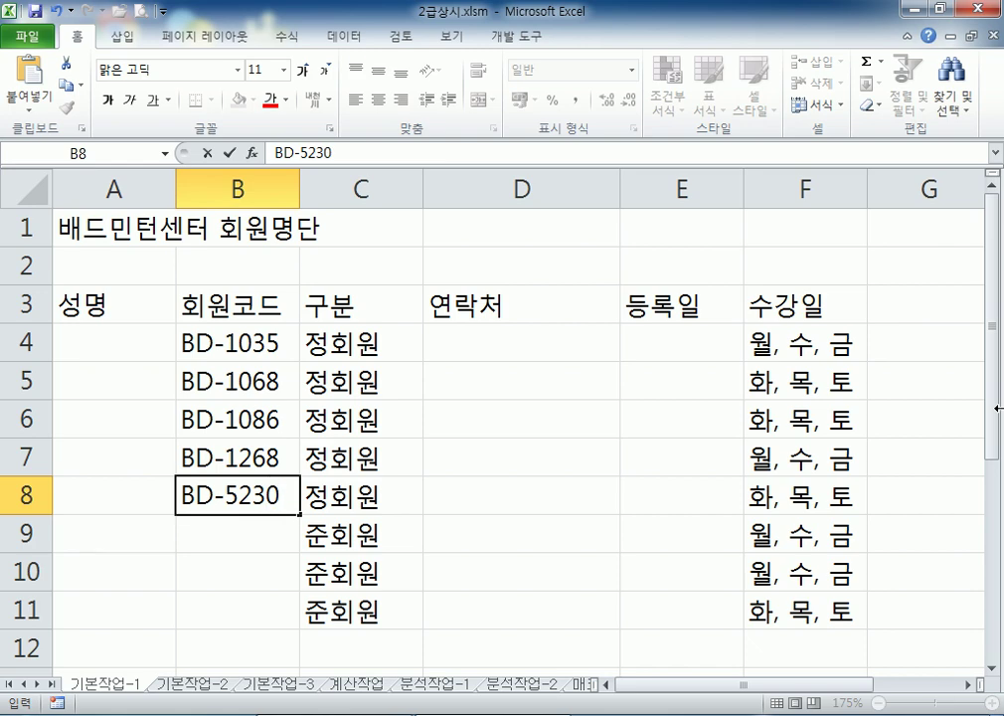
{"action": "key", "text": "Escape"}
{"action": "type", "text": "BDS-"}
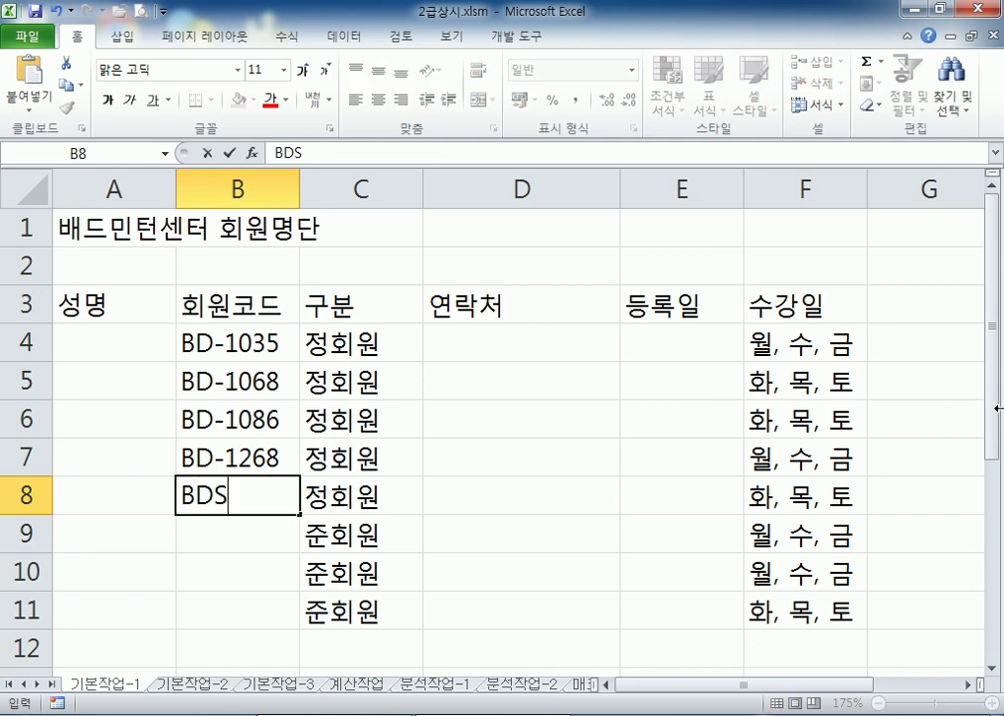
{"action": "key", "text": "BackSpace"}
{"action": "key", "text": "BackSpace"}
{"action": "type", "text": "-2305"}
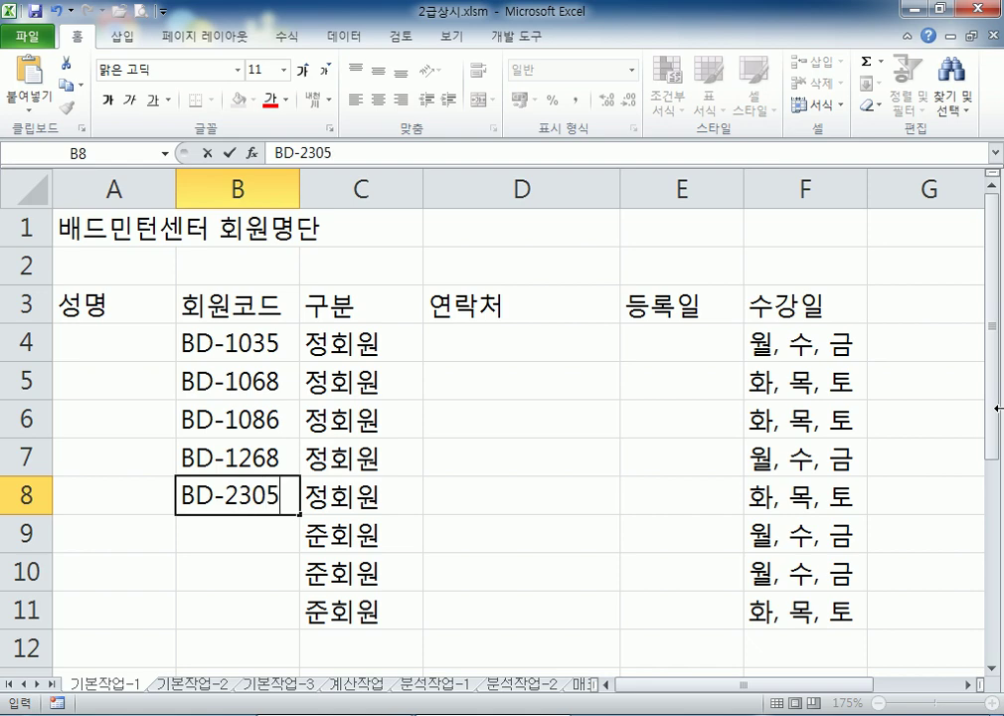
{"action": "key", "text": "Return"}
{"action": "type", "text": "BD-2048"}
{"action": "key", "text": "Return"}
{"action": "type", "text": "BD-2147"}
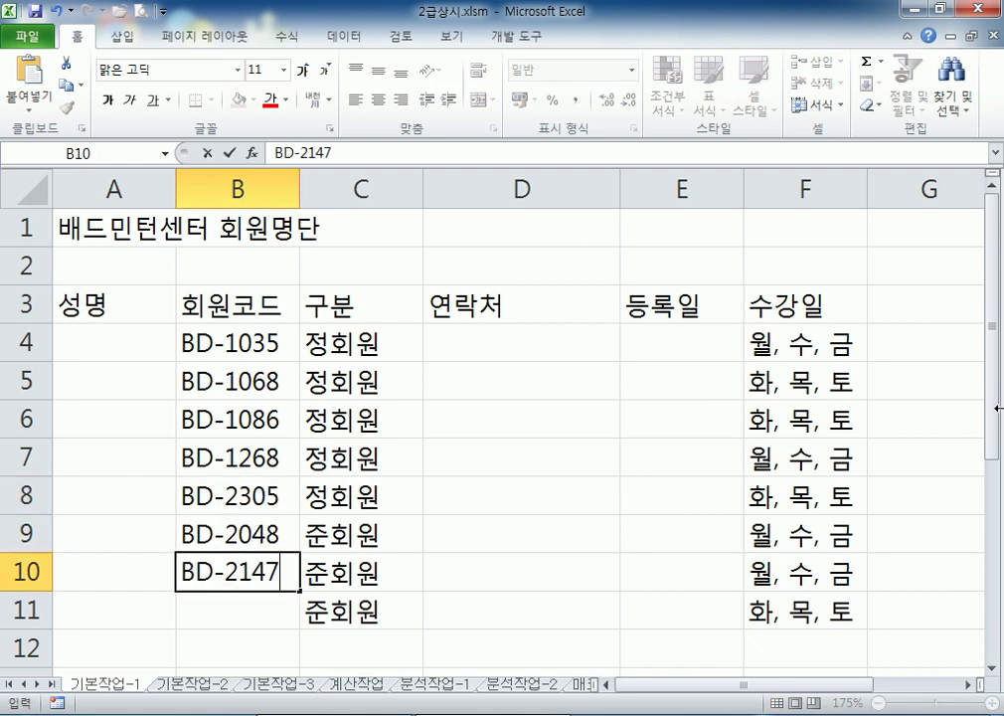
{"action": "key", "text": "Return"}
{"action": "type", "text": "BD"}
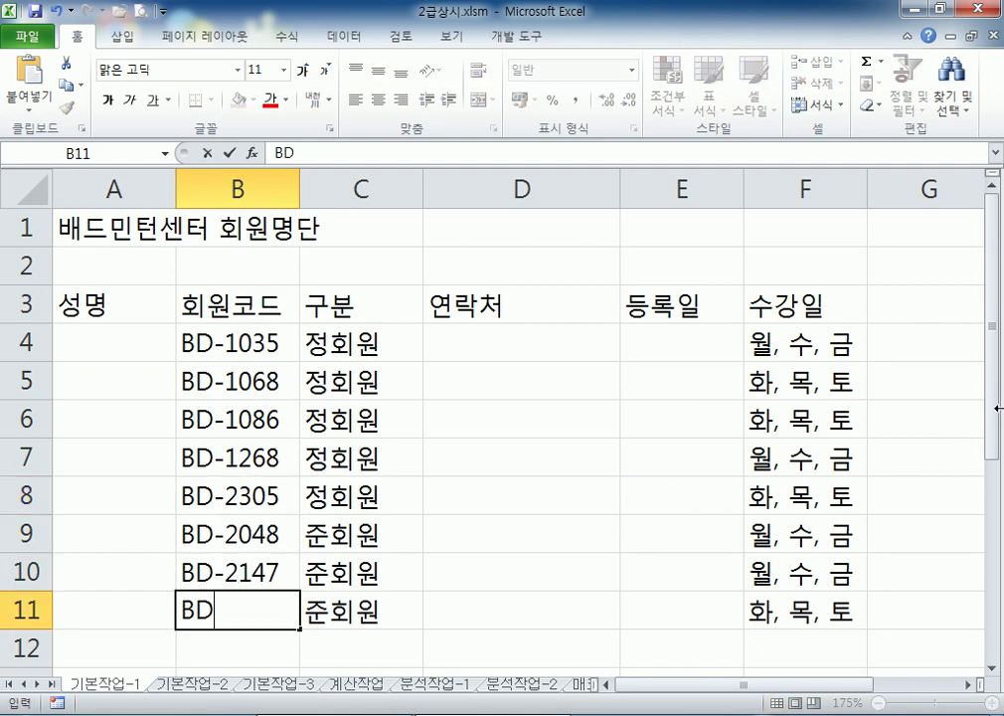
{"action": "type", "text": "-2369"}
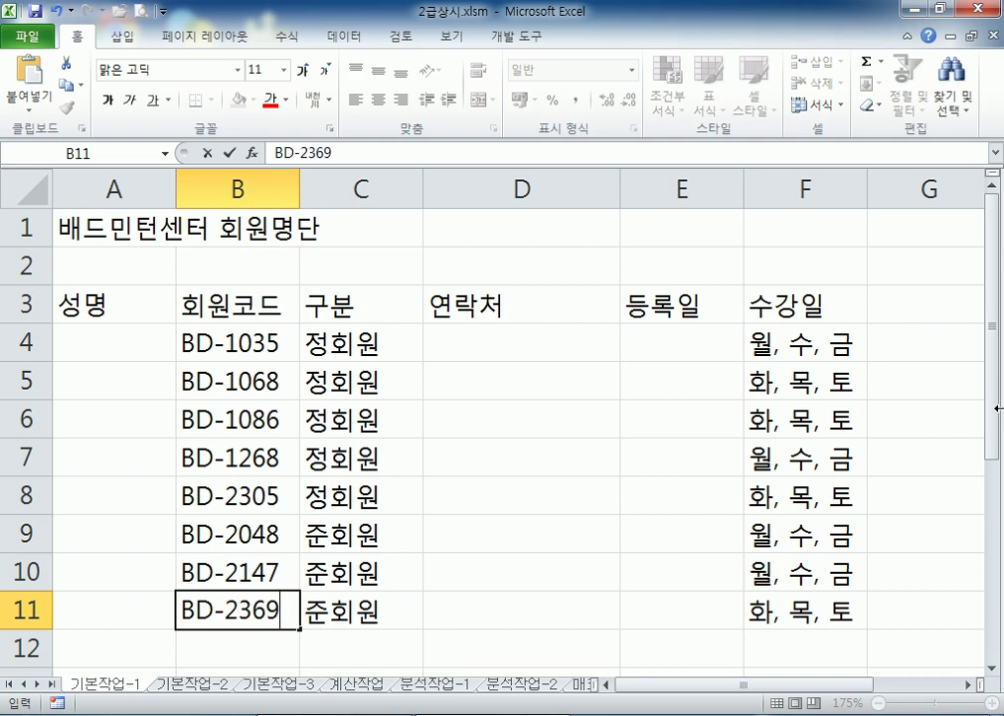
{"action": "key", "text": "Return"}
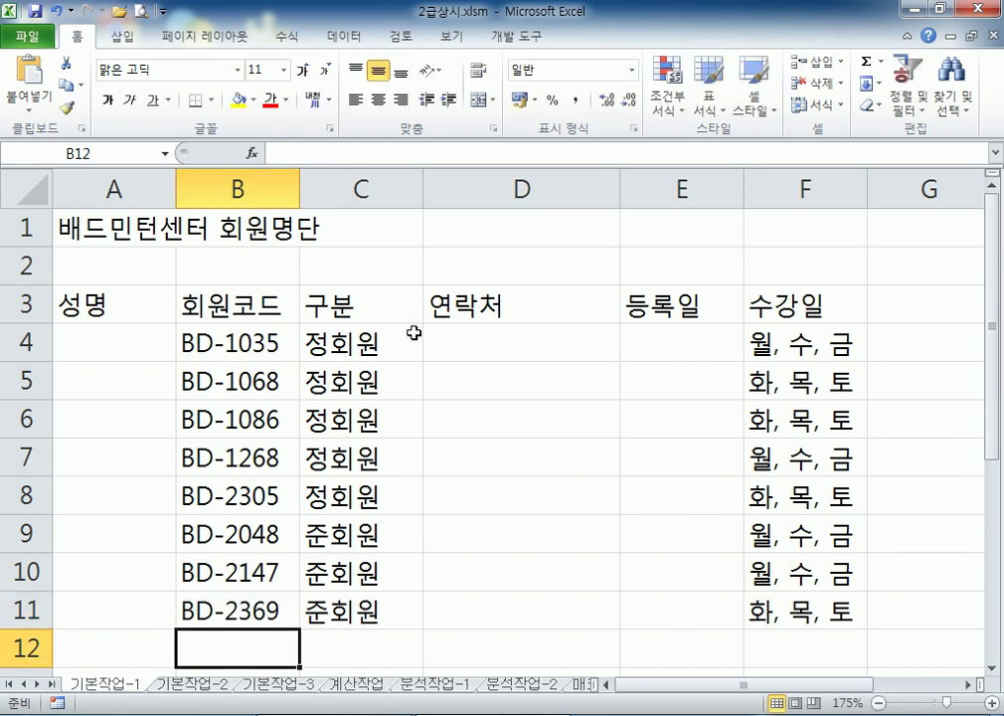
{"action": "left_click_drag", "start_coordinate": [243, 346], "coordinate": [223, 608]}
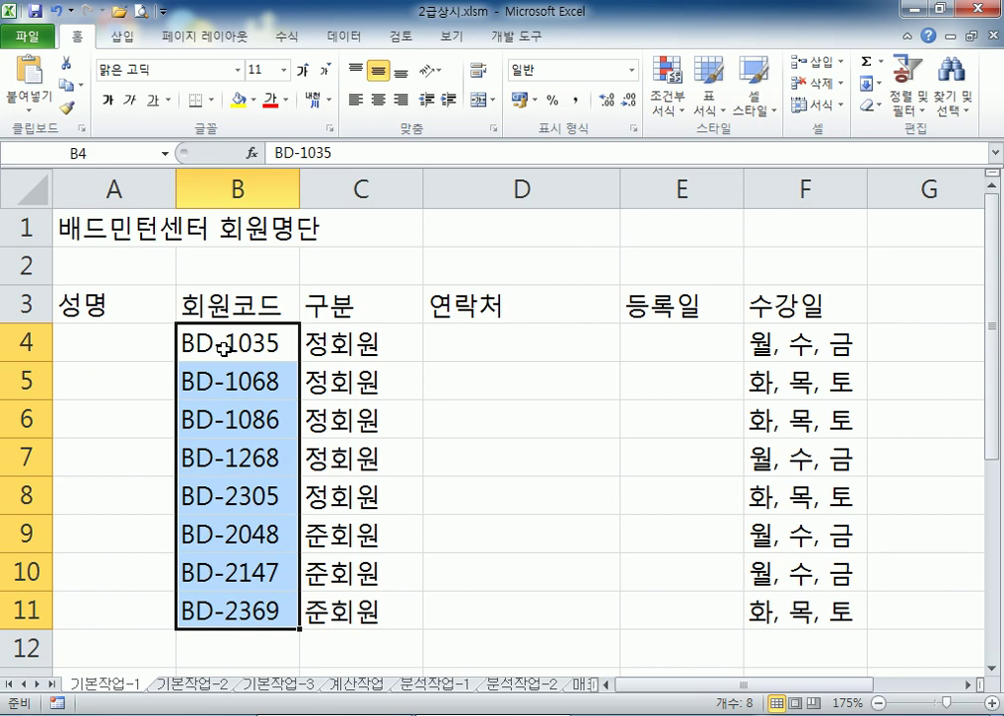
Enter registration dates 3월 2일 in E4 and 3월 19일 in E5, typing in Korean input mode
{"action": "left_click", "coordinate": [81, 331]}
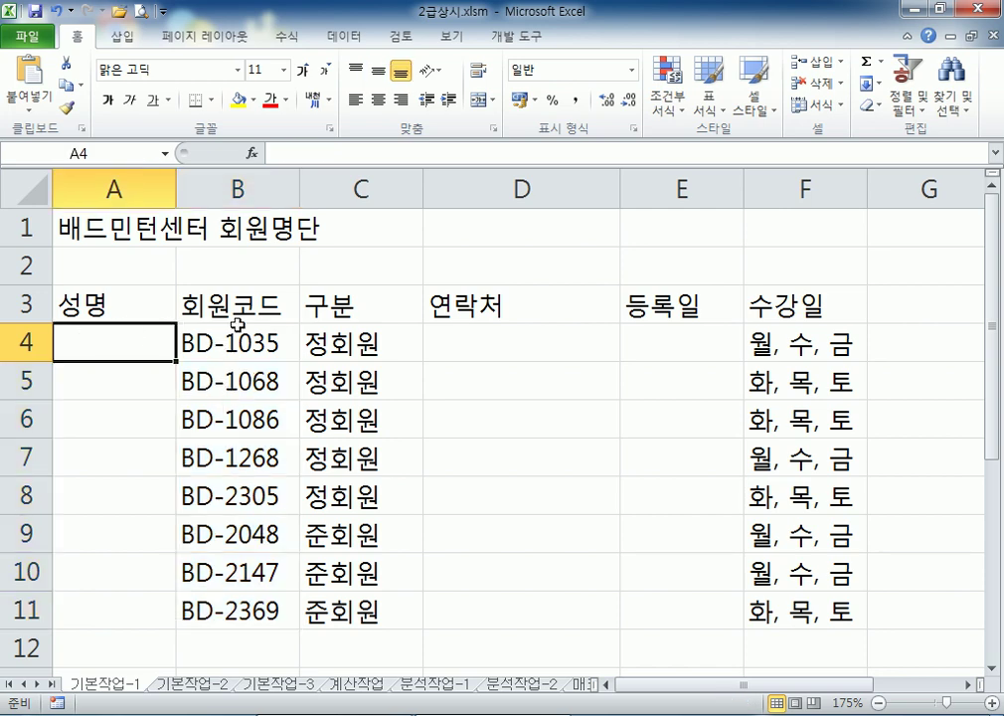
{"action": "left_click", "coordinate": [672, 334]}
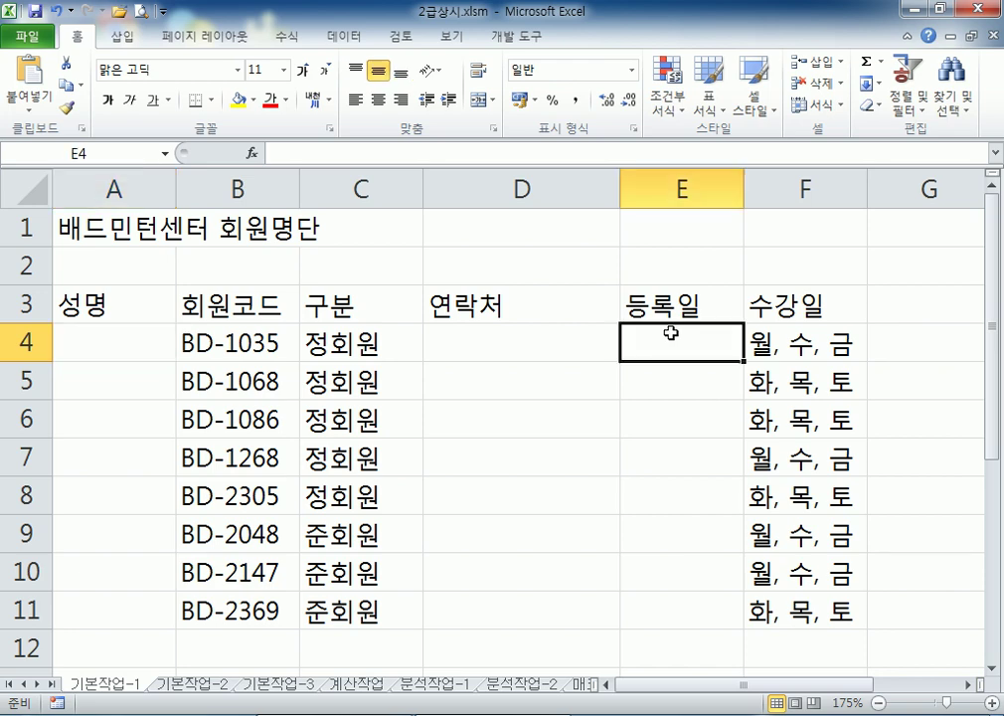
{"action": "type", "text": "3DNJF"}
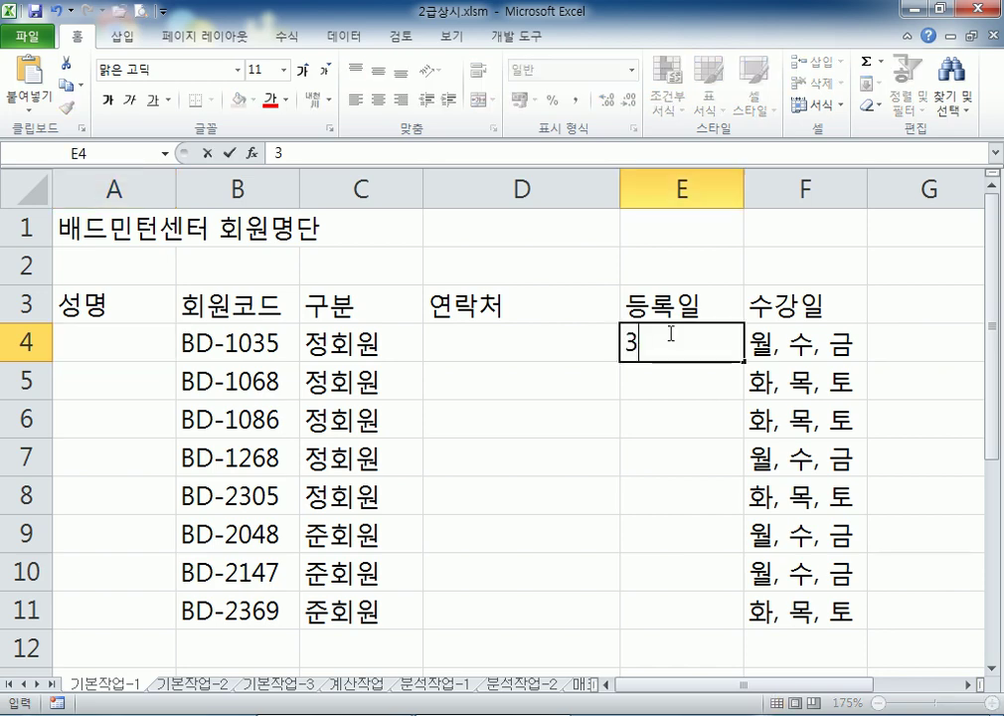
{"action": "key", "text": "BackSpace"}
{"action": "key", "text": "BackSpace"}
{"action": "key", "text": "BackSpace"}
{"action": "key", "text": "BackSpace"}
{"action": "key", "text": "BackSpace"}
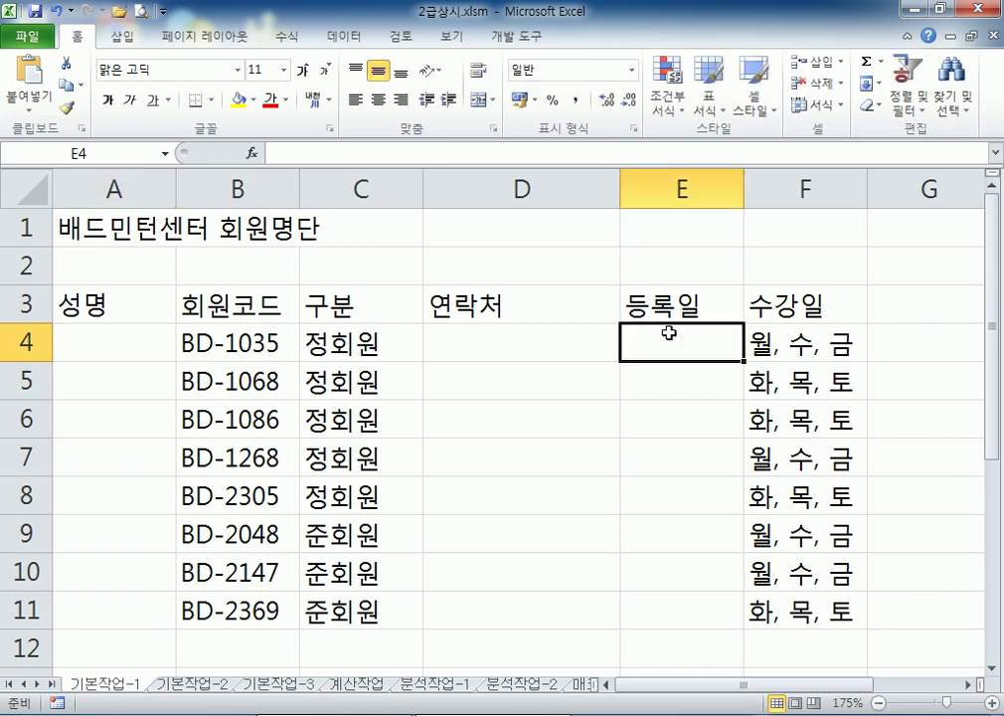
{"action": "key", "text": "Hangul"}
{"action": "type", "text": "3월 2ㅇㅣㄹ"}
{"action": "key", "text": "Return"}
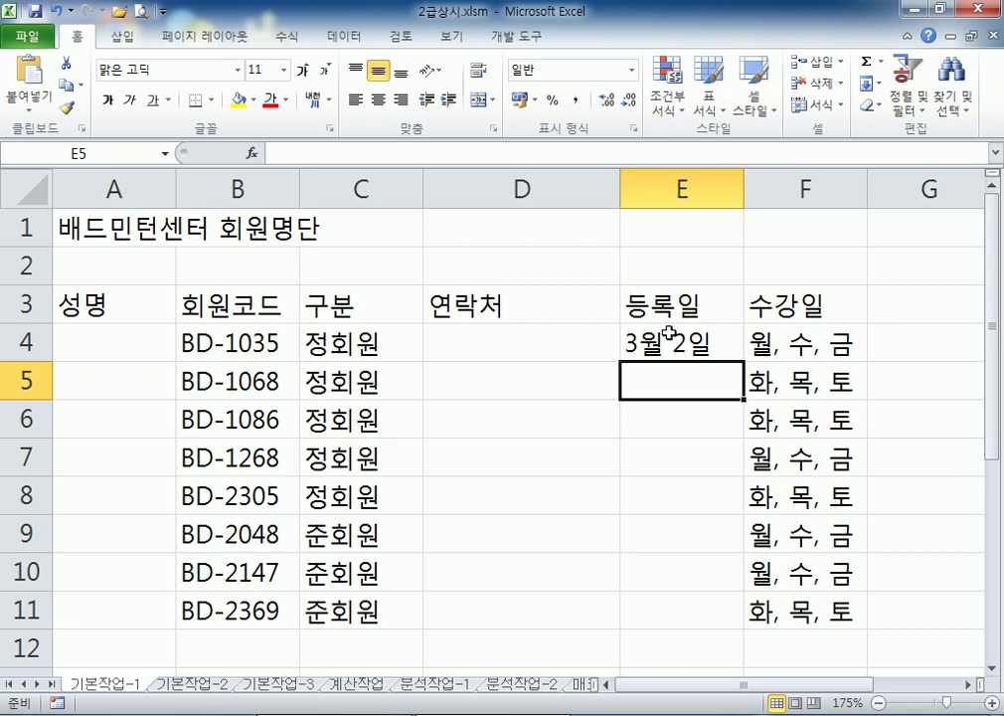
{"action": "type", "text": "3월 1"}
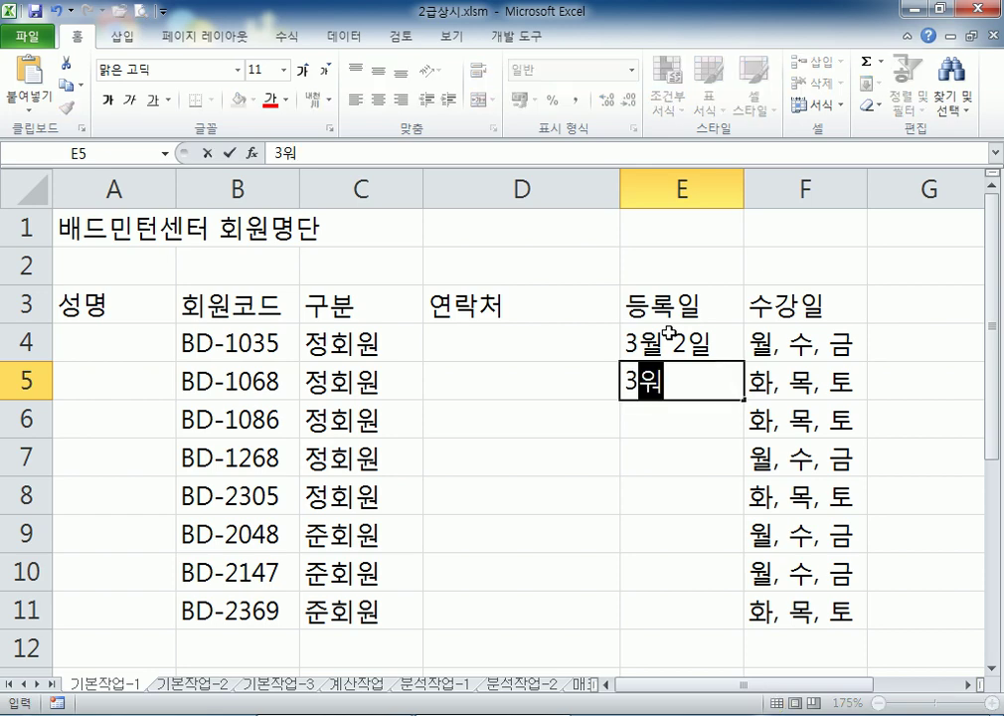
{"action": "type", "text": "9일"}
{"action": "key", "text": "Return"}
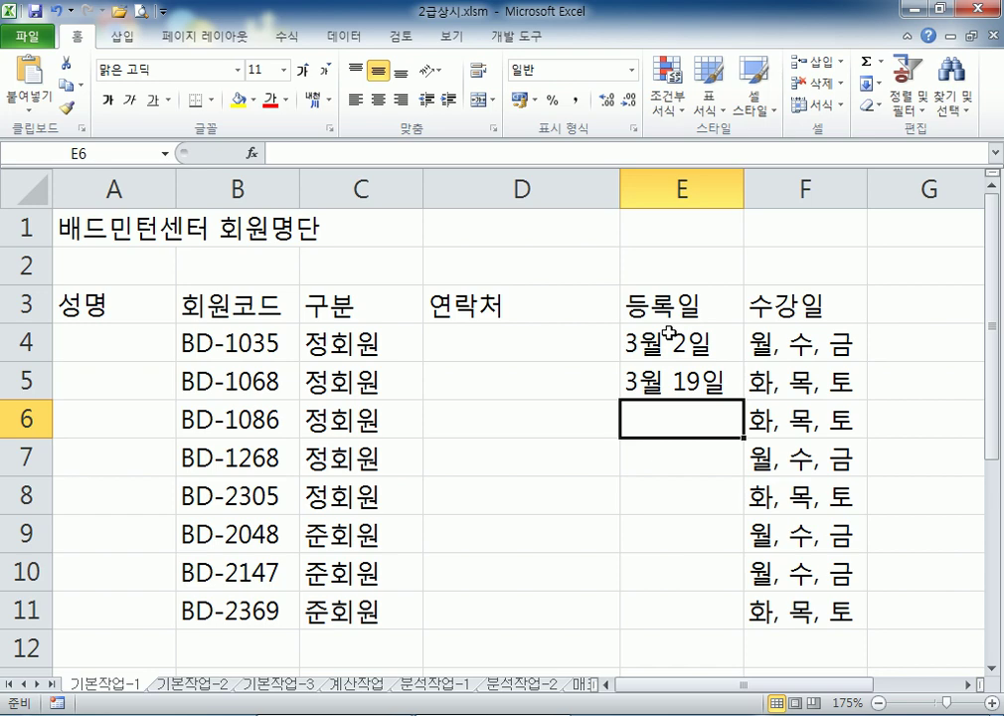
{"action": "key", "text": "Up"}
{"action": "key", "text": "Up"}
Enter the first member's mobile phone number in D4, then return to A4
{"action": "key", "text": "Left"}
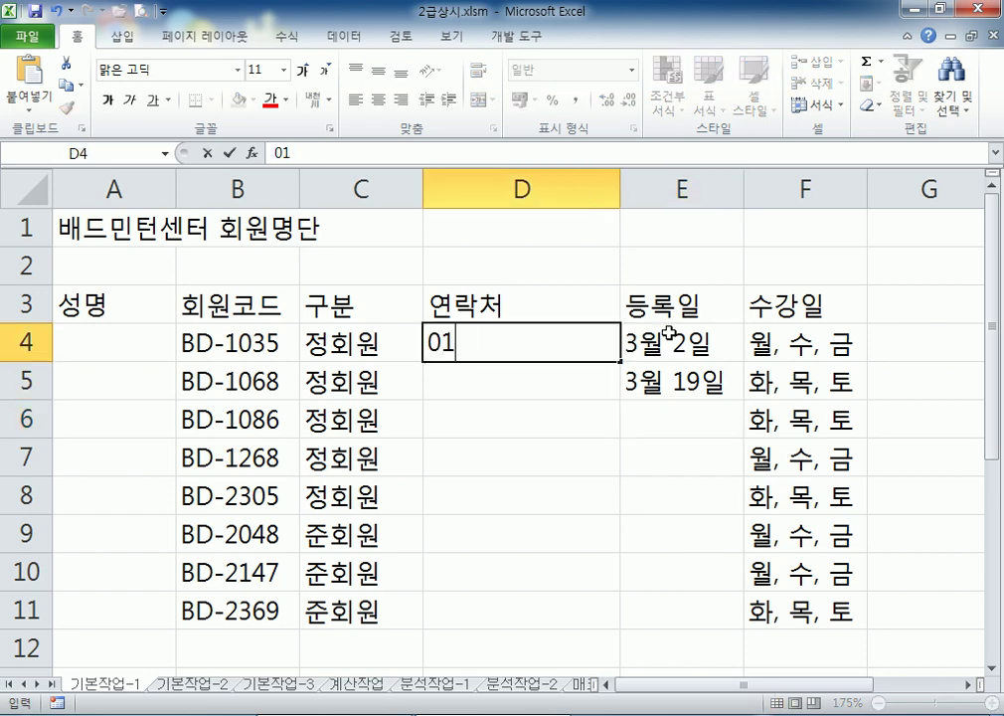
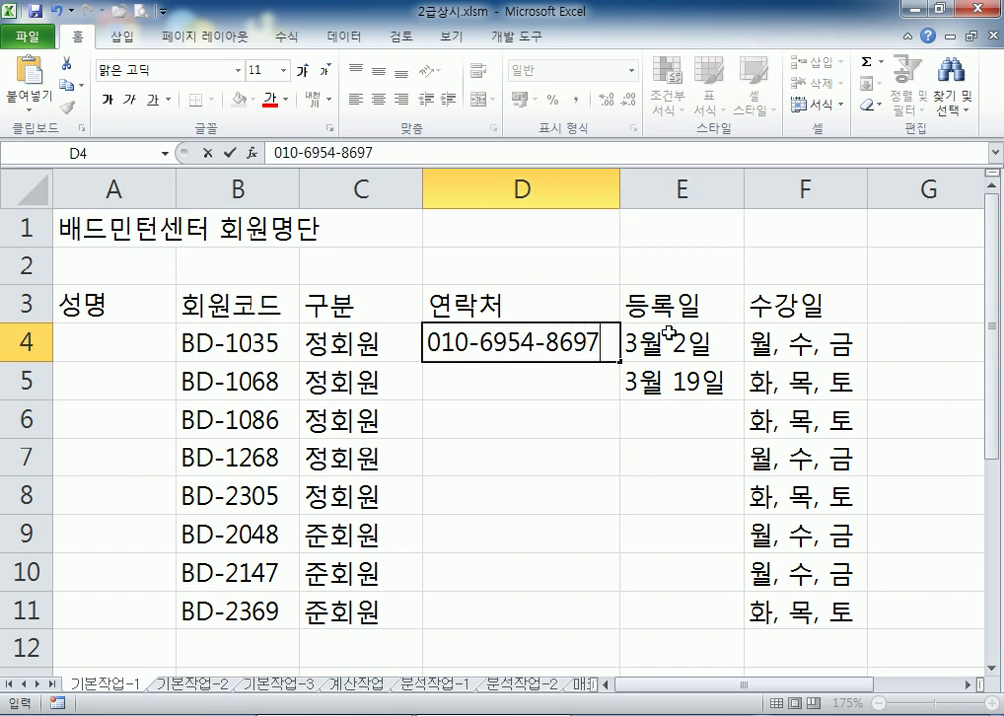
{"action": "key", "text": "Return"}
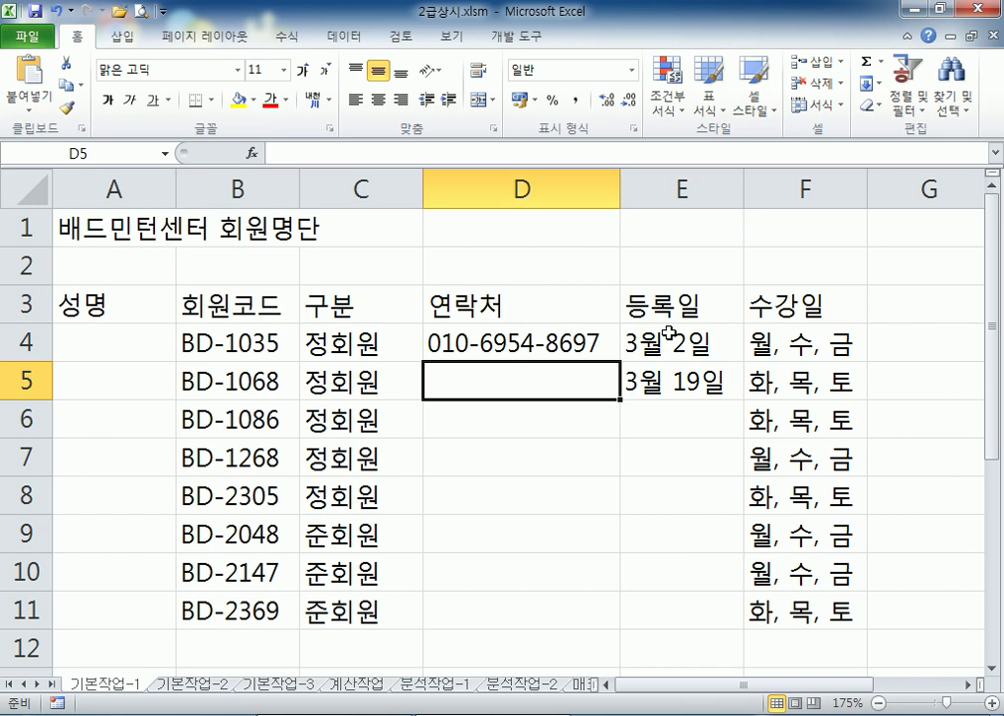
{"action": "key", "text": "Up"}
{"action": "key", "text": "Left"}
{"action": "key", "text": "Left"}
{"action": "key", "text": "Left"}
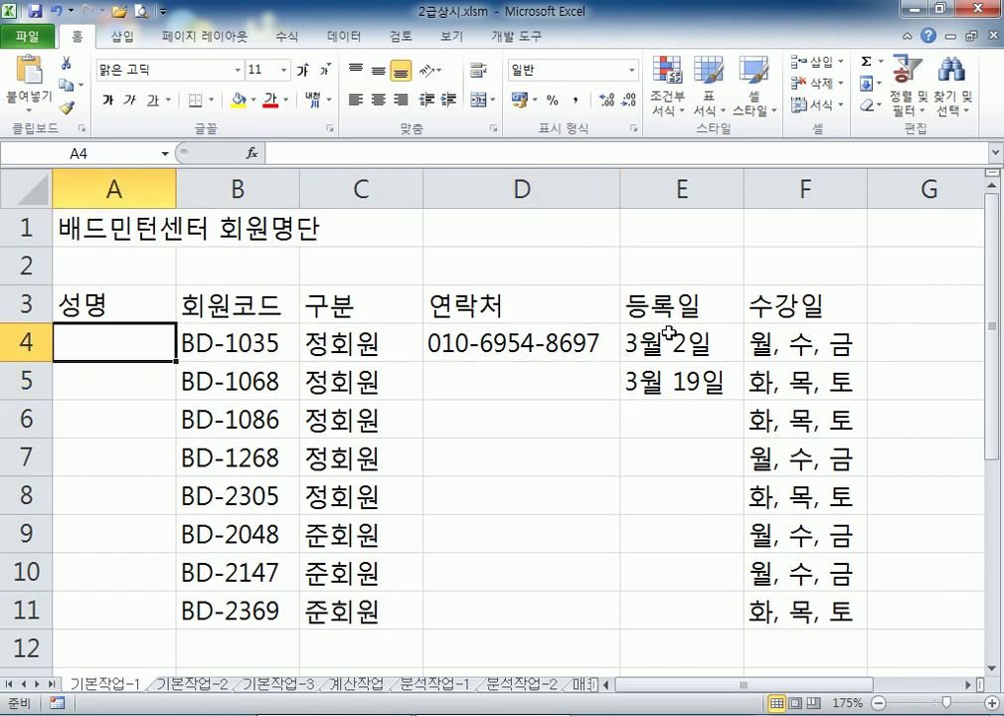
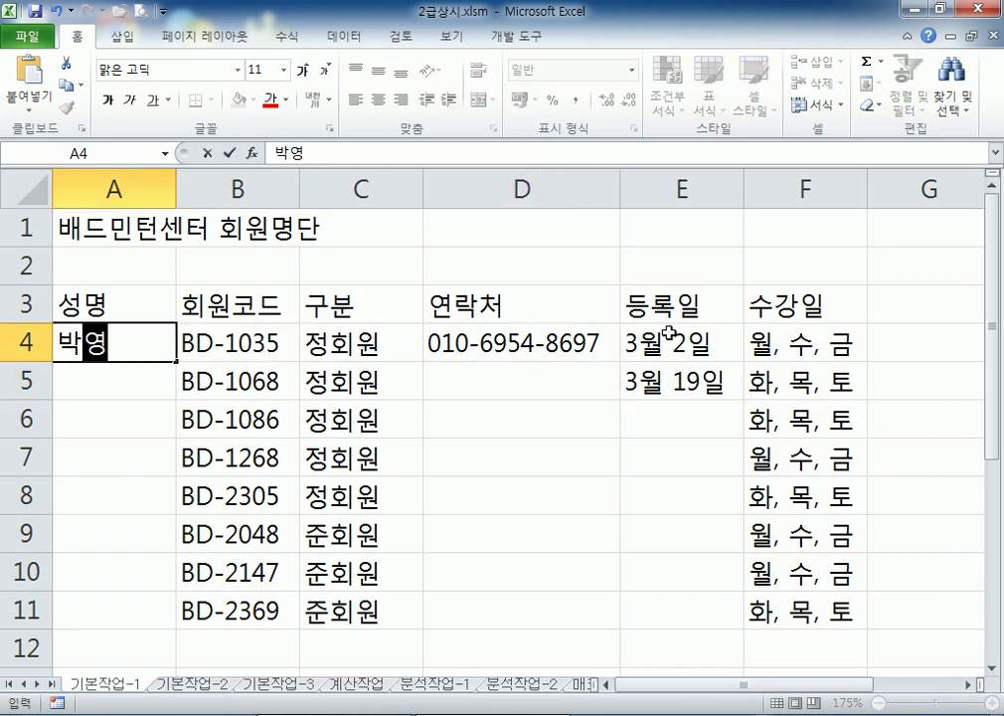
Type the eight member names down the 성명 column from A4 to A11
{"action": "key", "text": "Return"}
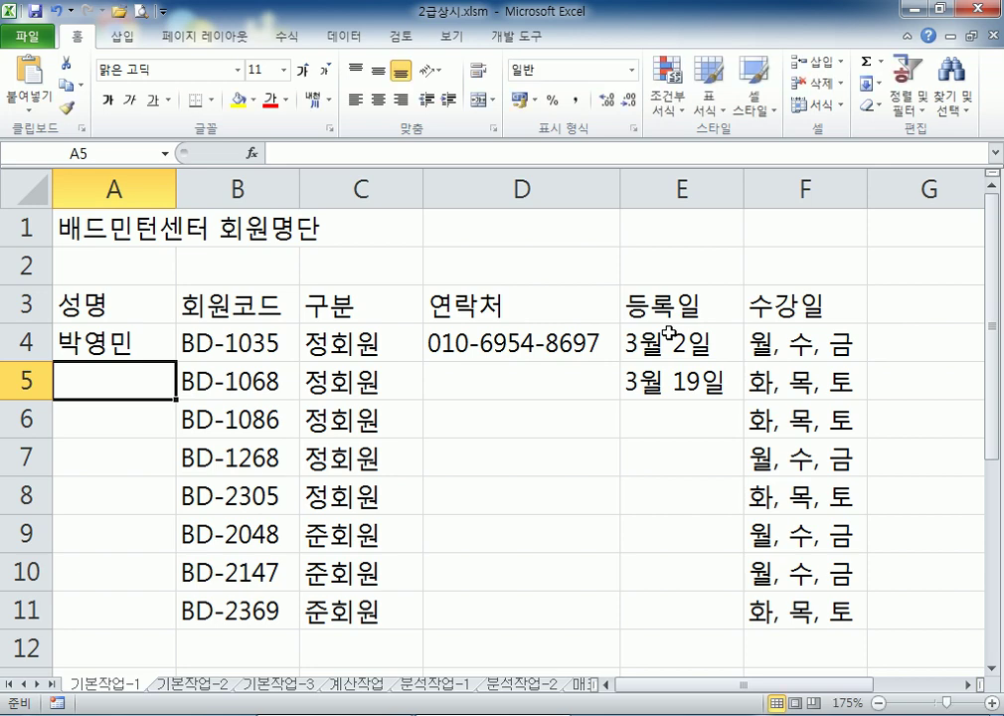
{"action": "key", "text": "Return"}
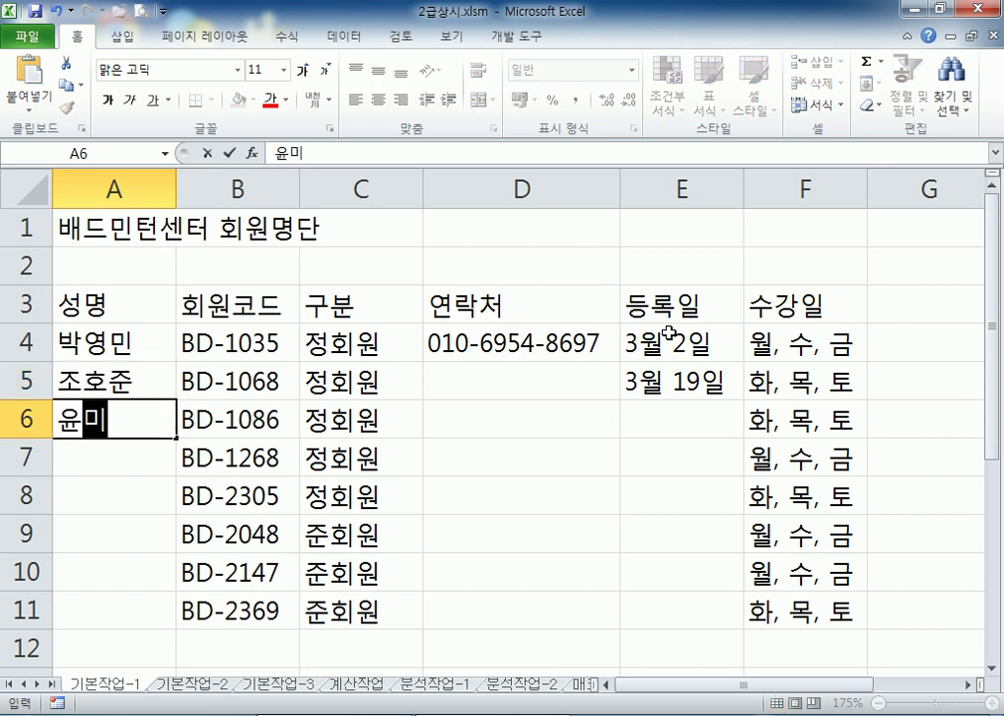
{"action": "key", "text": "Return"}
{"action": "key", "text": "Return"}
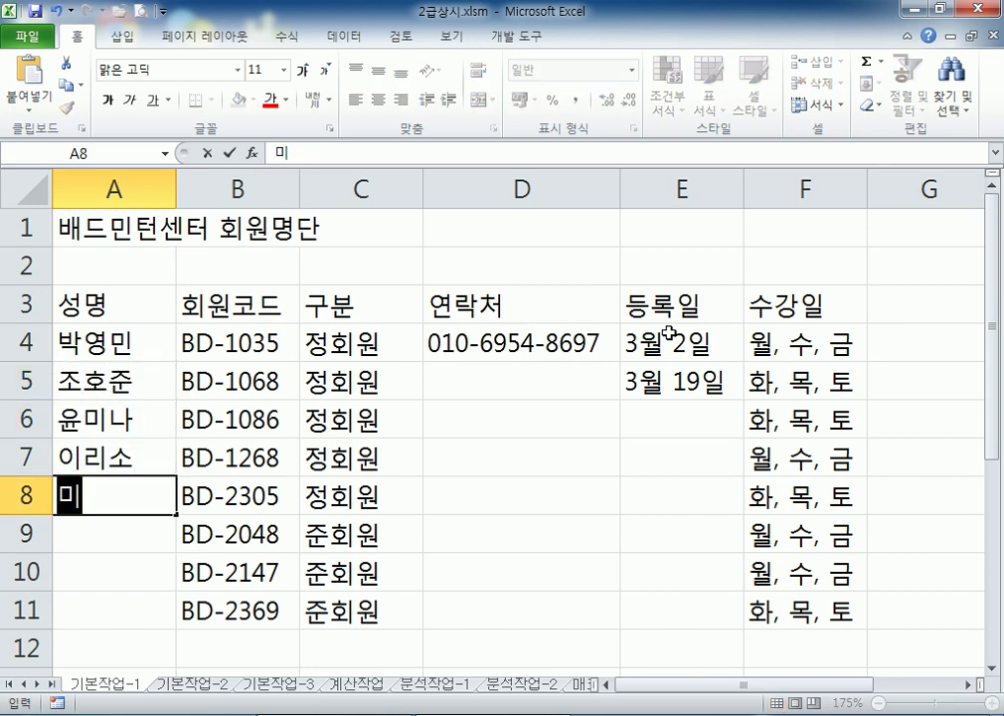
{"action": "key", "text": "Return"}
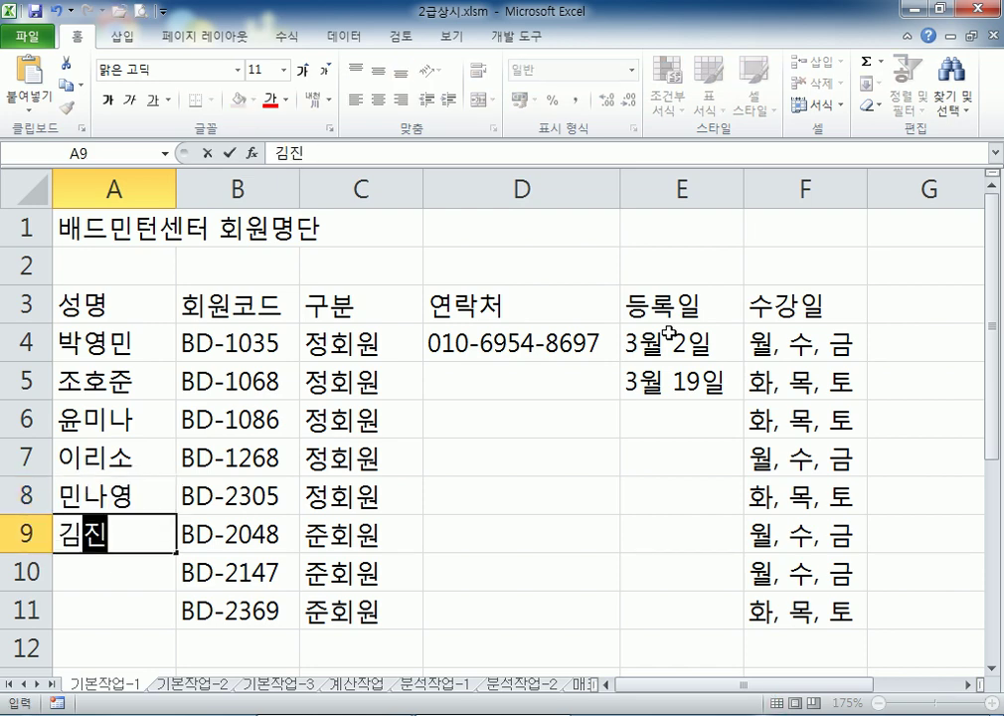
{"action": "key", "text": "Return"}
{"action": "key", "text": "Return"}
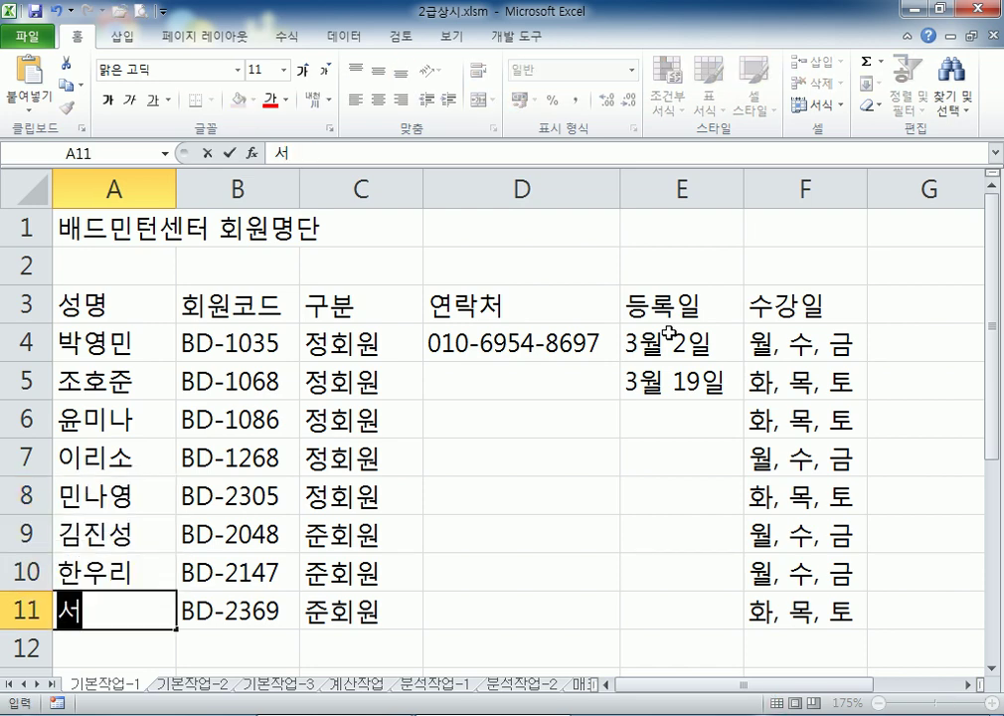
{"action": "key", "text": "Return"}
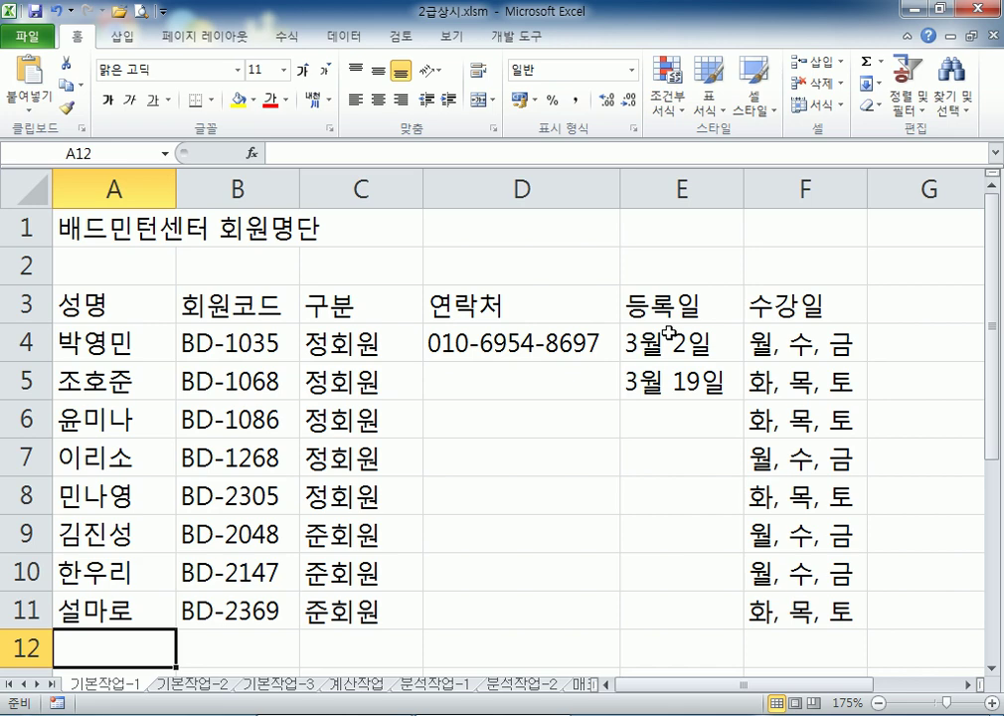
Look over the 기본작업-1 title row and D4:D6, then display the 기본작업-2 sheet
{"action": "left_click", "coordinate": [109, 318]}
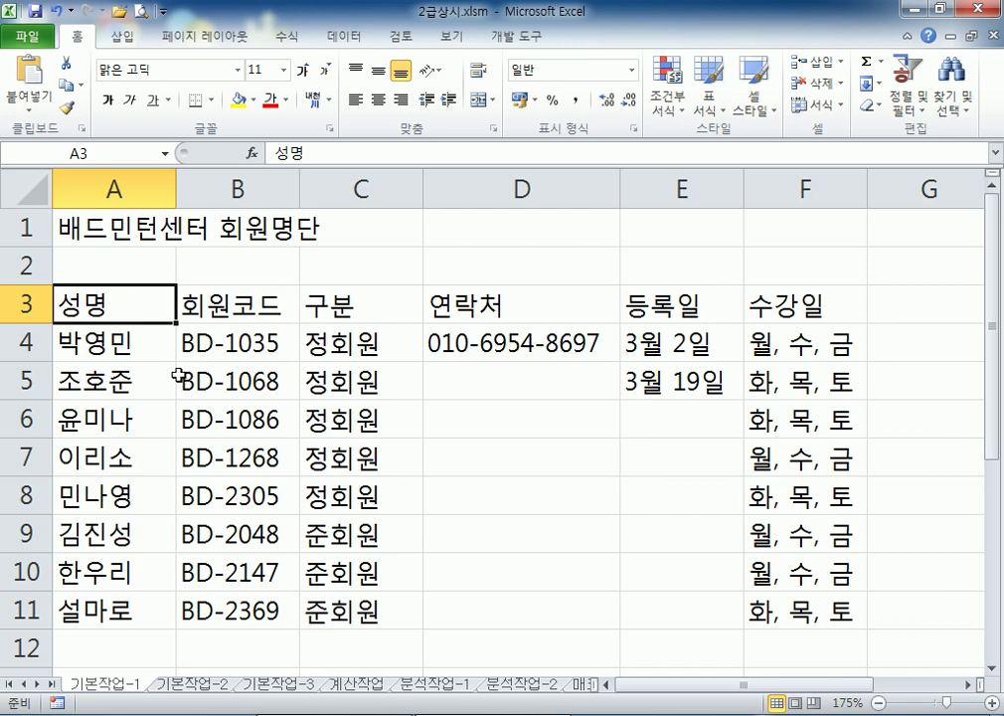
{"action": "scroll", "coordinate": [179, 375], "scroll_direction": "down", "scroll_amount": 4}
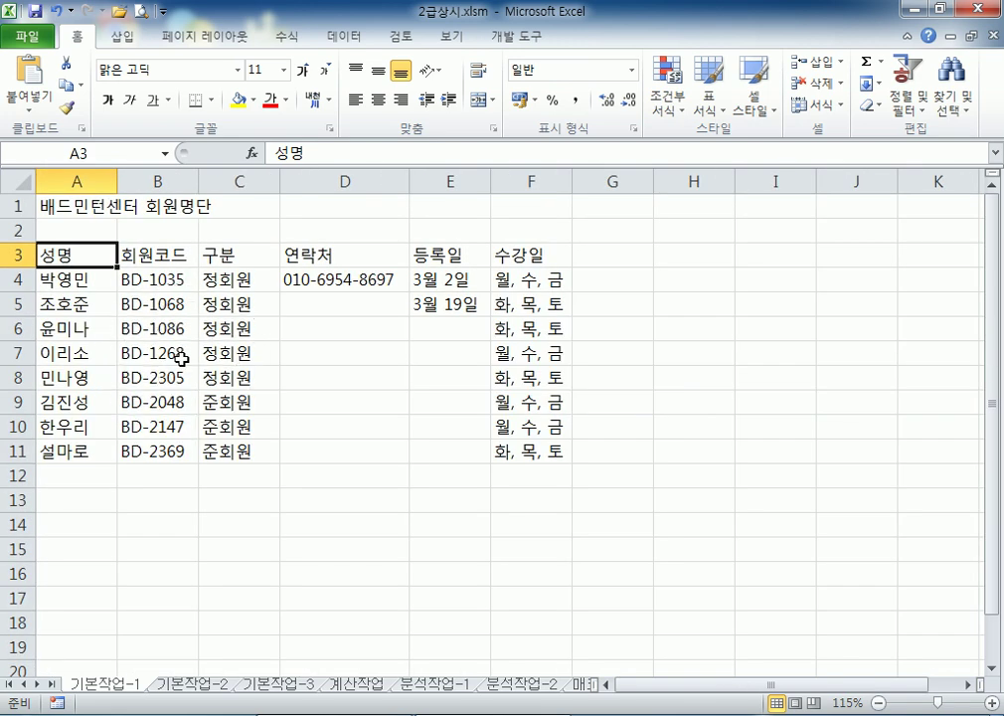
{"action": "left_click", "coordinate": [198, 684]}
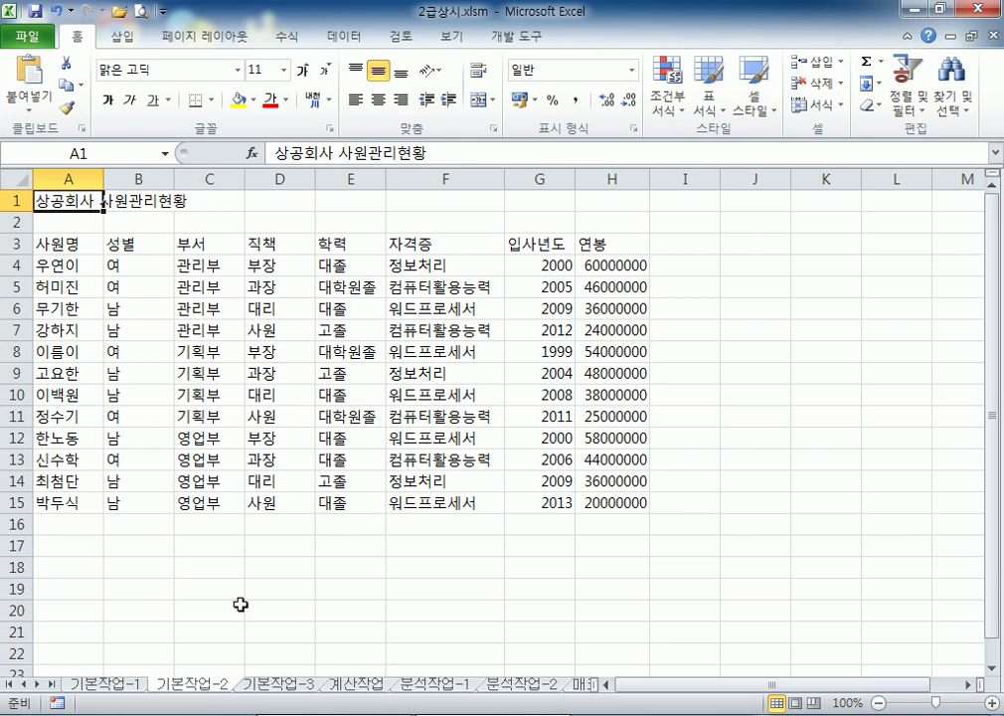
{"action": "left_click", "coordinate": [112, 684]}
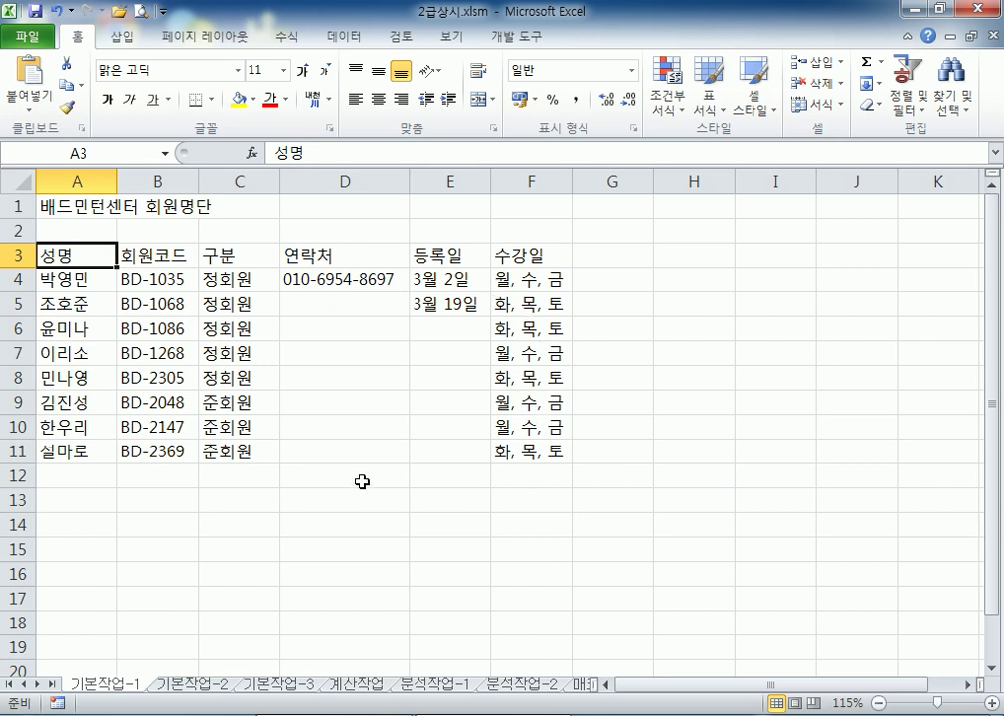
{"action": "left_click_drag", "start_coordinate": [65, 206], "coordinate": [668, 206]}
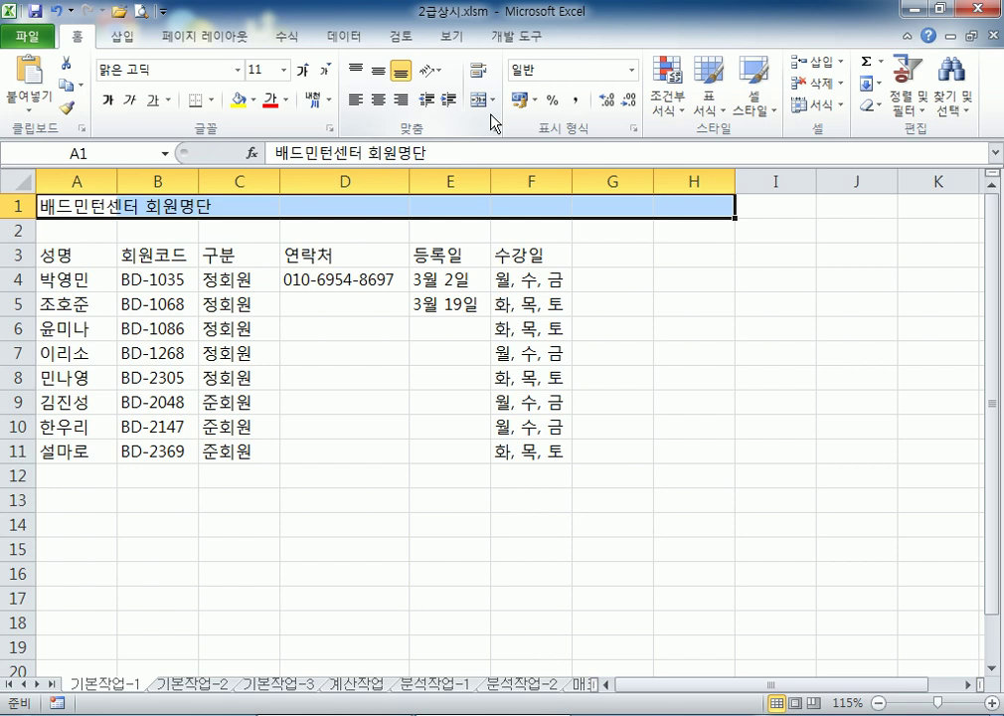
{"action": "left_click", "coordinate": [302, 283]}
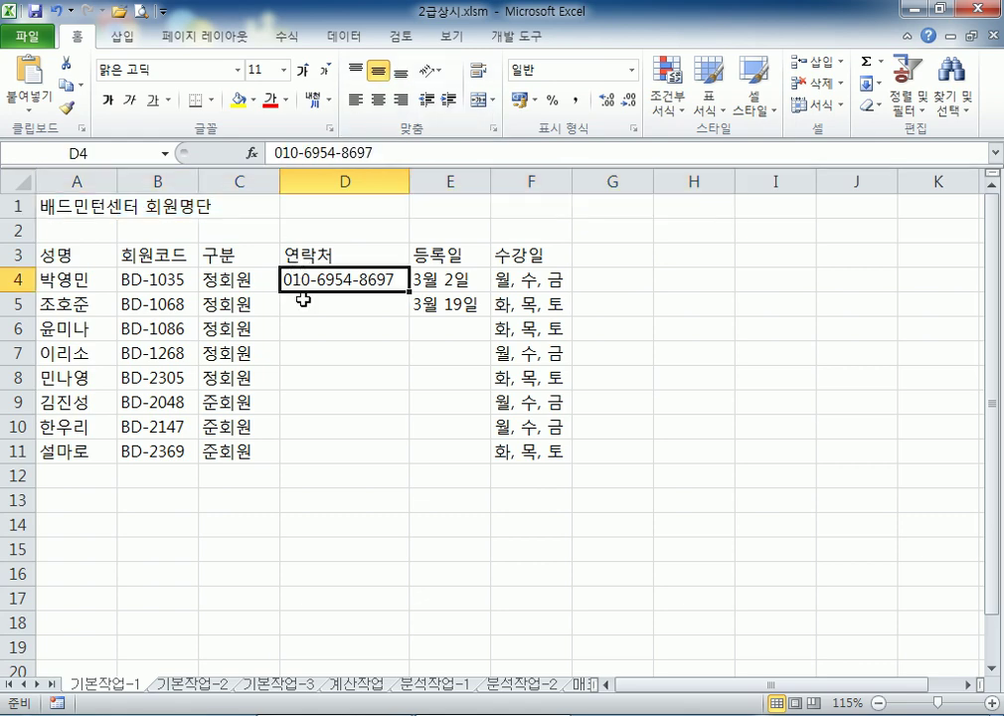
{"action": "left_click", "coordinate": [300, 305]}
{"action": "left_click", "coordinate": [300, 327]}
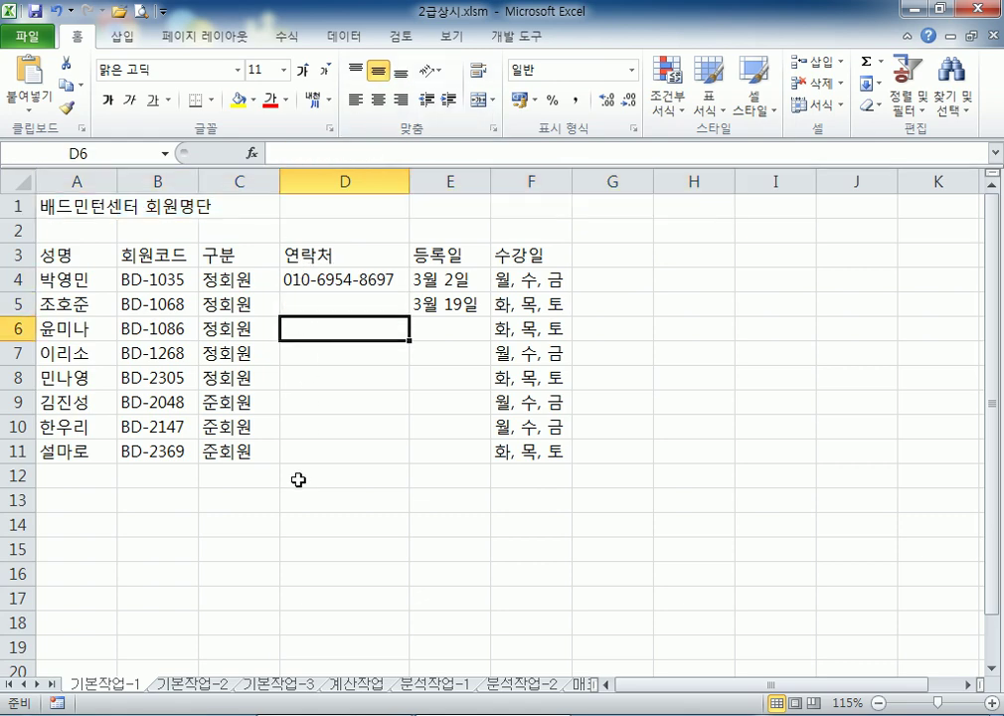
{"action": "left_click", "coordinate": [204, 686]}
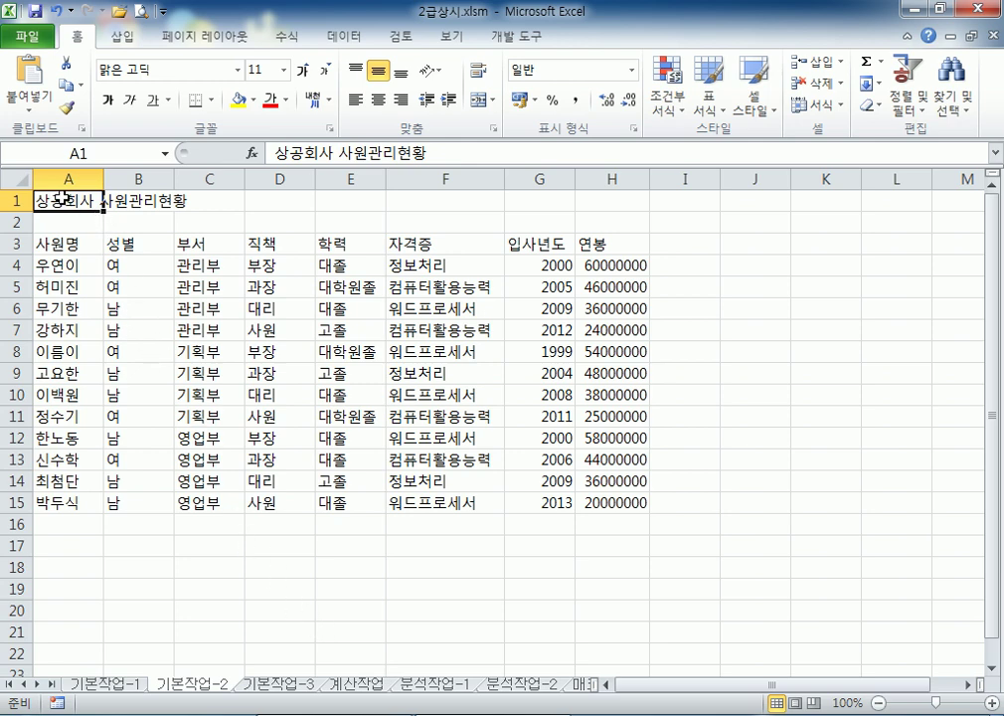
Merge and centre the A1:H1 title, formatting it 궁서체, 16 pt, bold, italic and underlined
{"action": "left_click_drag", "start_coordinate": [60, 201], "coordinate": [579, 206]}
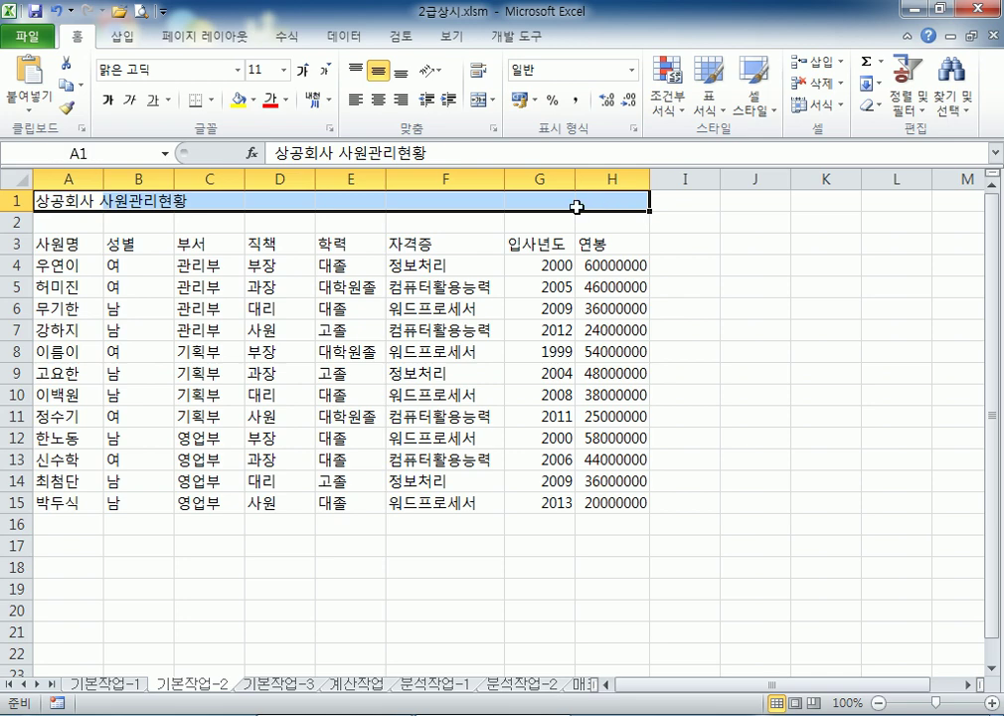
{"action": "left_click", "coordinate": [481, 101]}
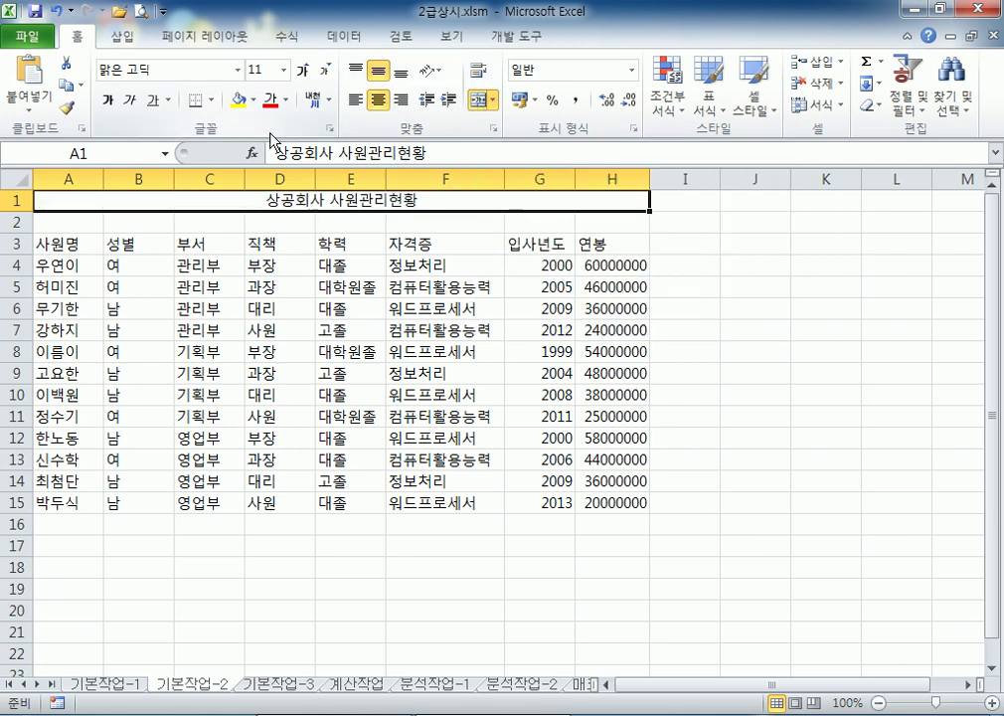
{"action": "left_click", "coordinate": [239, 71]}
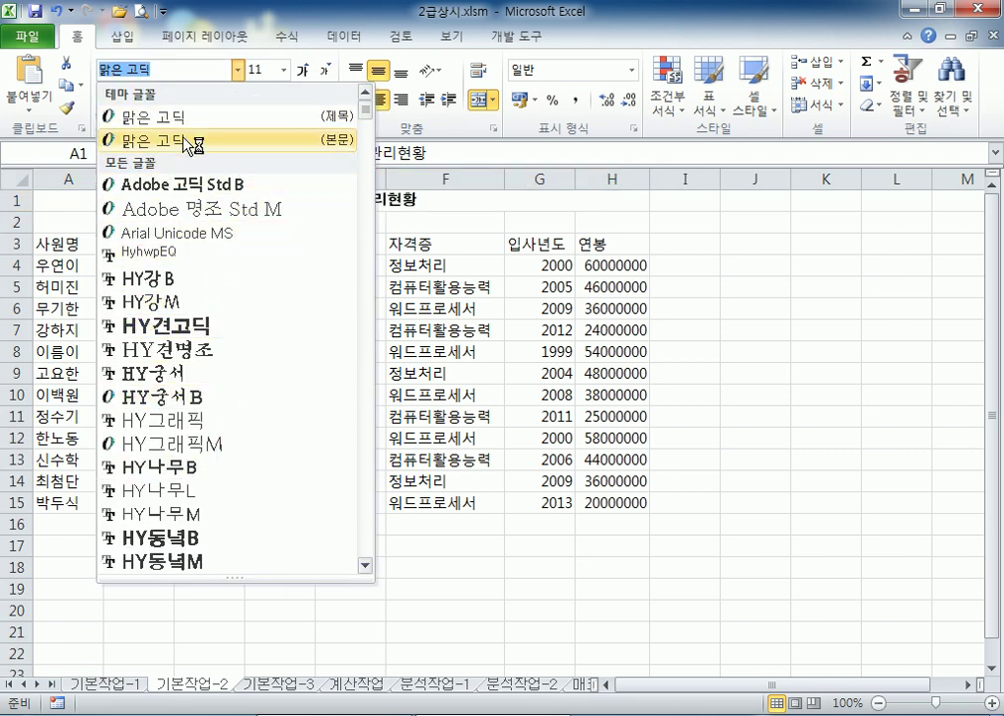
{"action": "type", "text": "궁서체"}
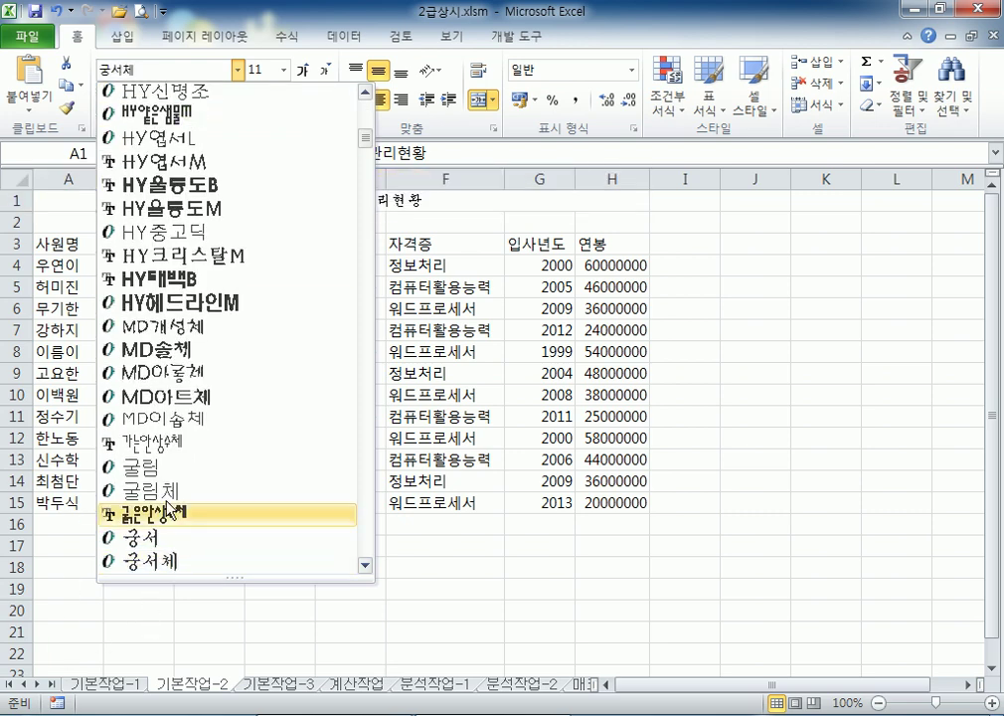
{"action": "key", "text": "Return"}
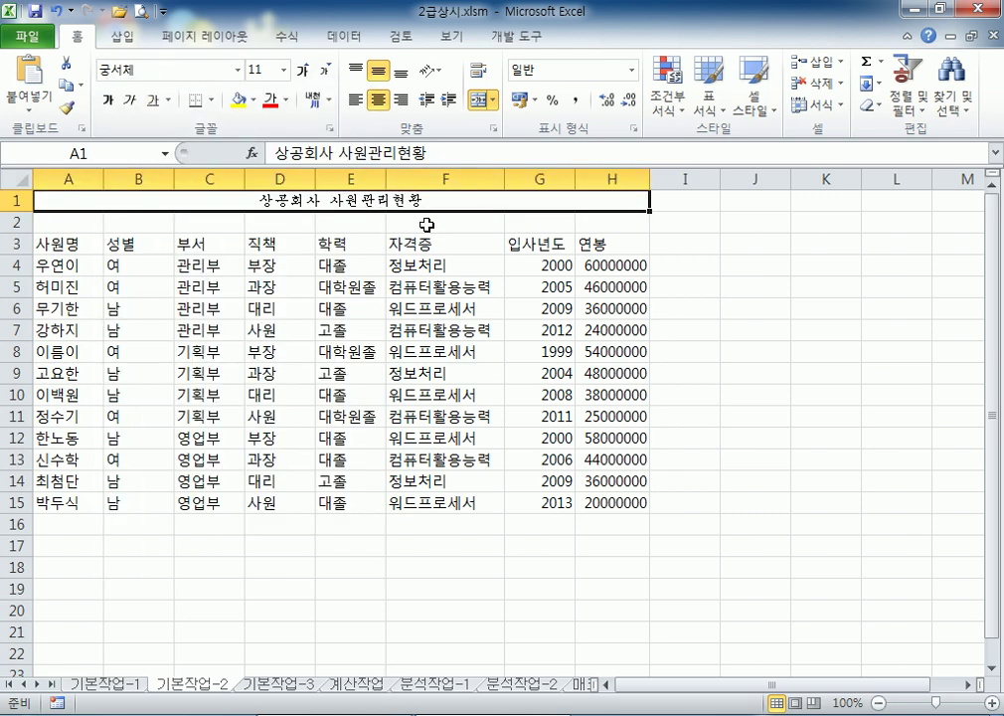
{"action": "left_click", "coordinate": [304, 70]}
{"action": "left_click", "coordinate": [304, 70]}
{"action": "left_click", "coordinate": [305, 71]}
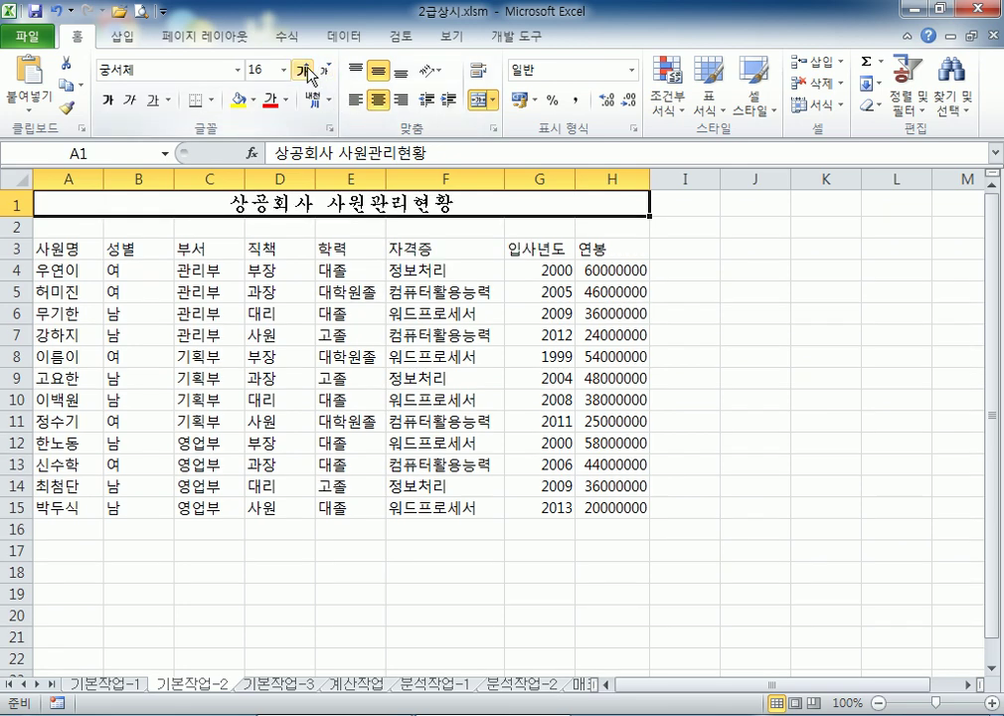
{"action": "left_click", "coordinate": [111, 100]}
{"action": "left_click", "coordinate": [130, 102]}
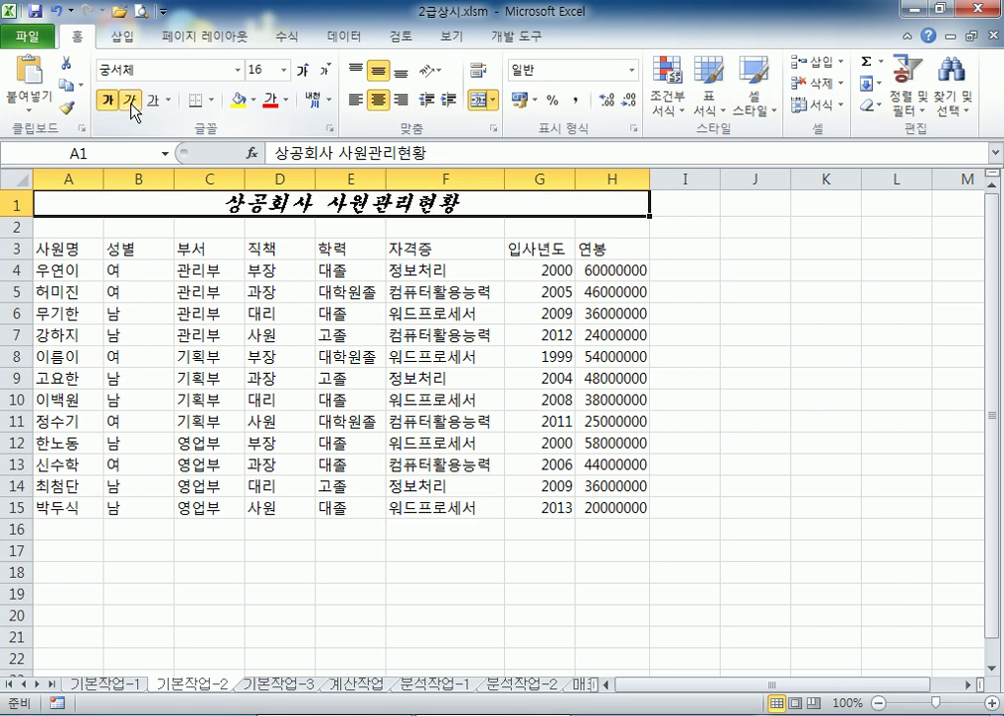
{"action": "left_click", "coordinate": [154, 100]}
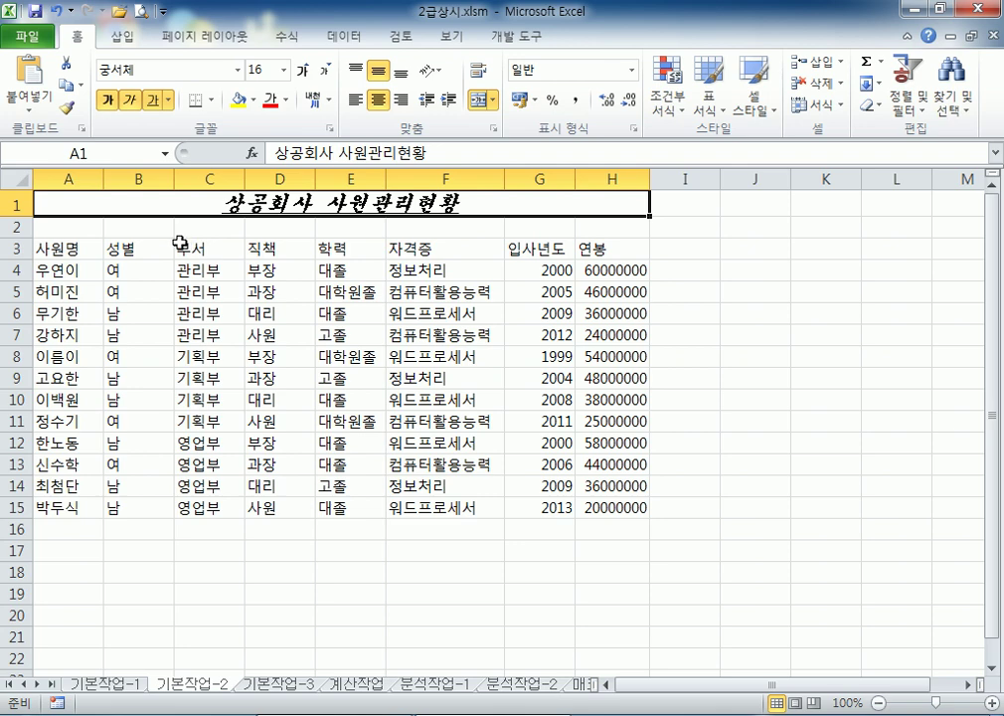
Format the header row A3:H3 in 돋움체 with yellow text
{"action": "left_click", "coordinate": [64, 249]}
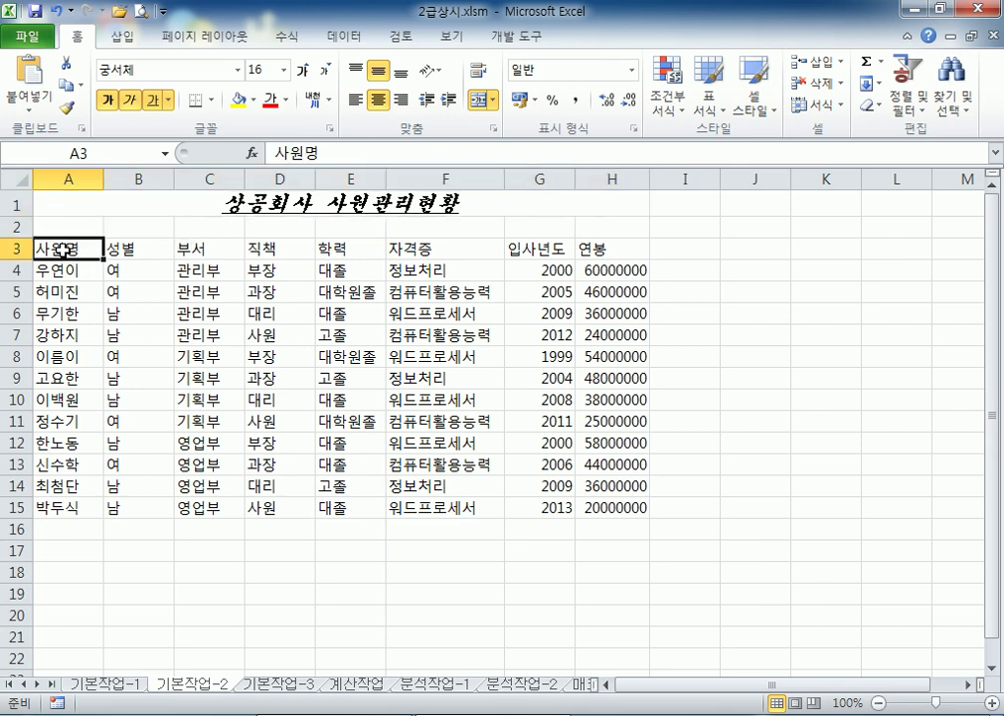
{"action": "left_click_drag", "start_coordinate": [64, 250], "coordinate": [633, 248]}
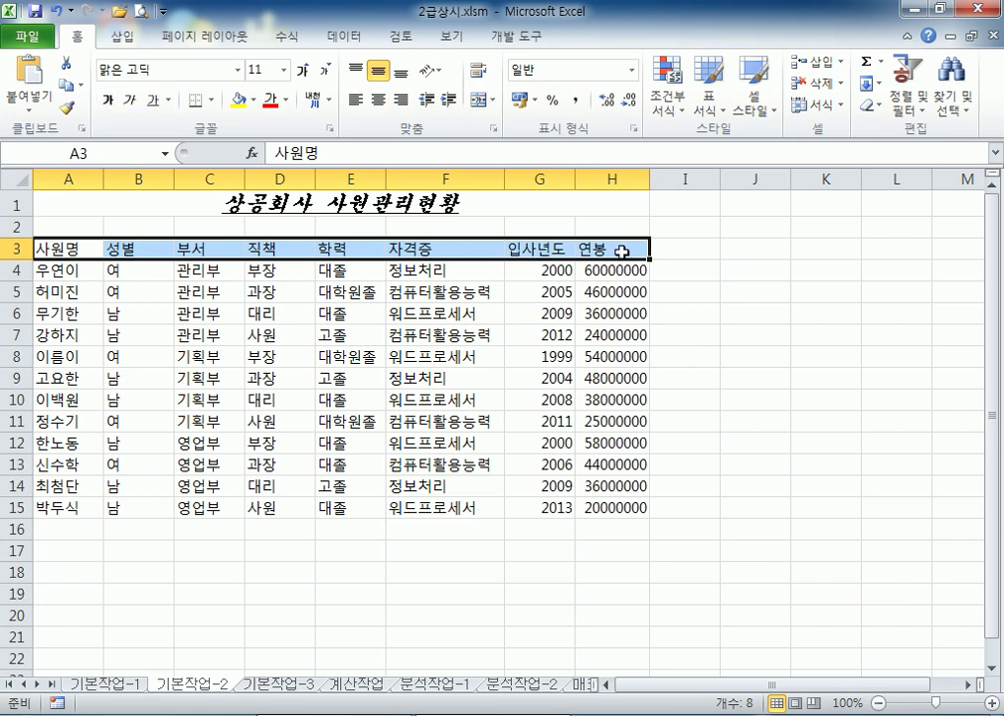
{"action": "left_click", "coordinate": [239, 70]}
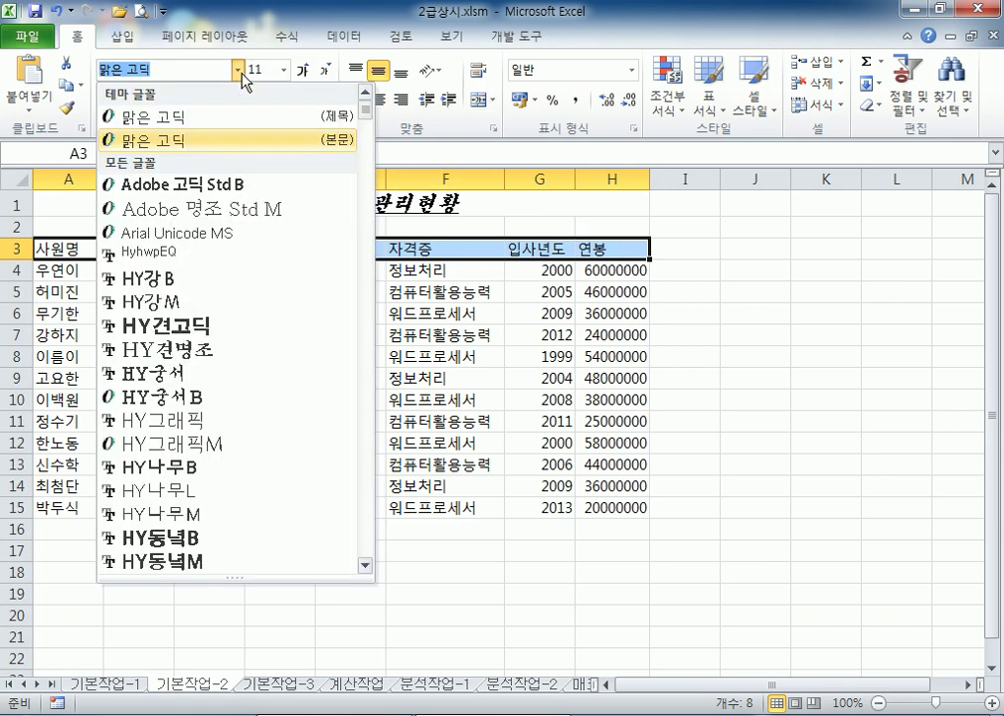
{"action": "type", "text": "ㄷ"}
{"action": "type", "text": "ㅗㄷㅇ"}
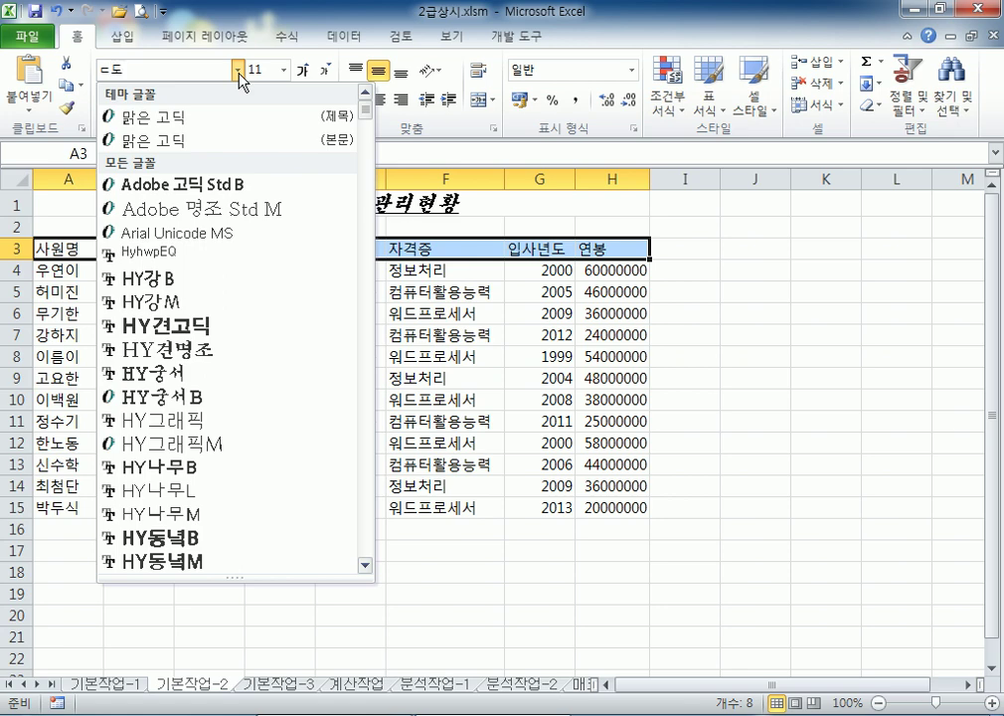
{"action": "type", "text": "ㅜㅁㅊㅔ"}
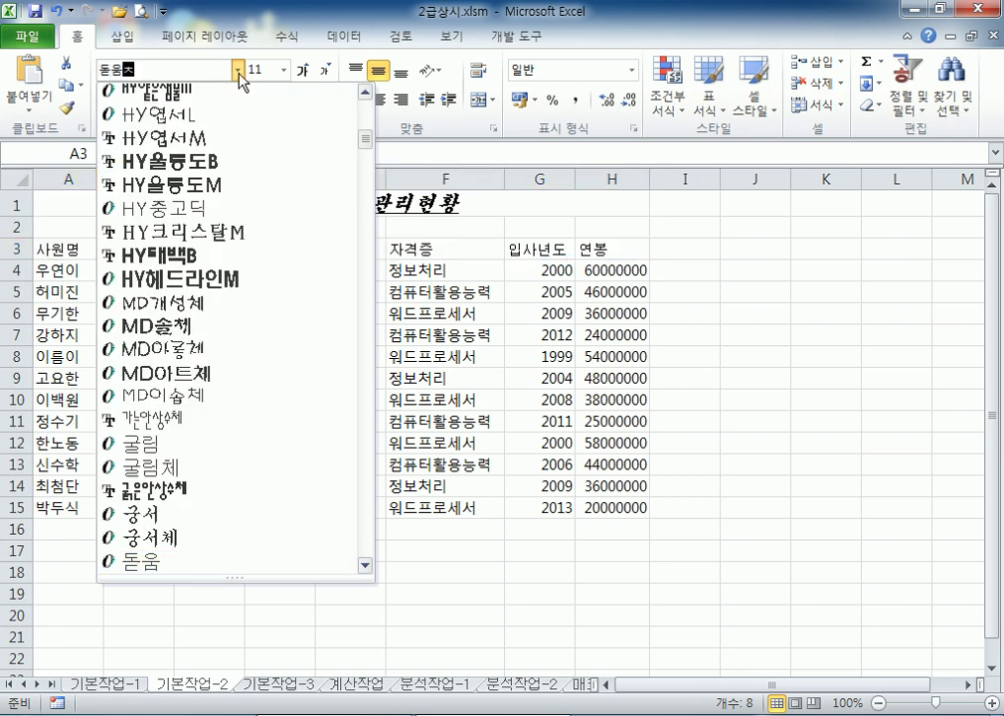
{"action": "key", "text": "Return"}
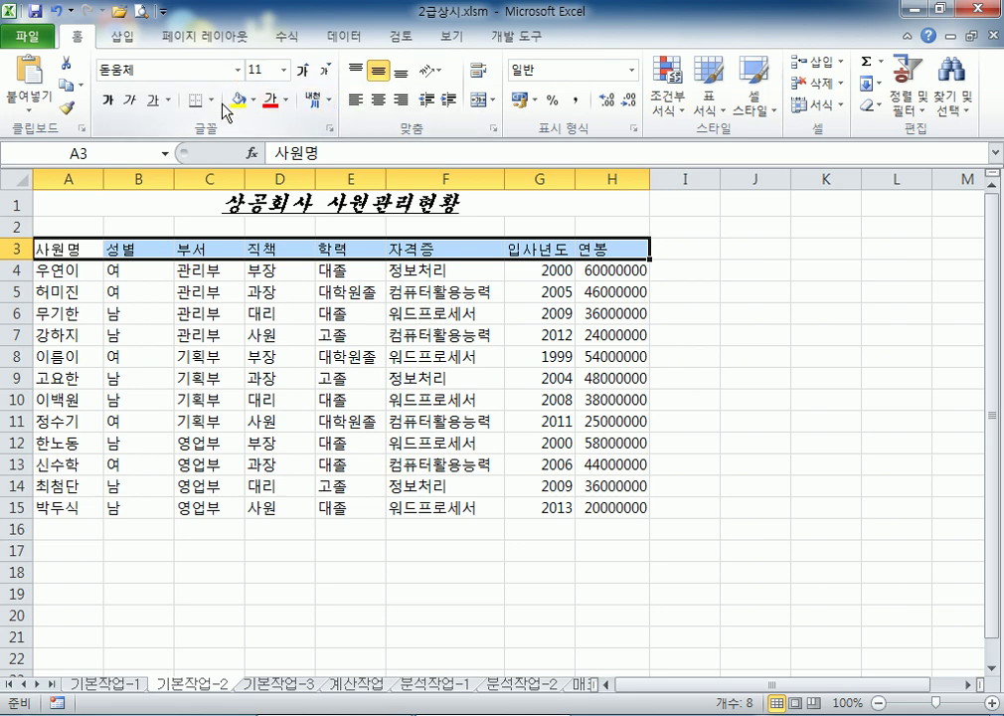
{"action": "left_click", "coordinate": [288, 109]}
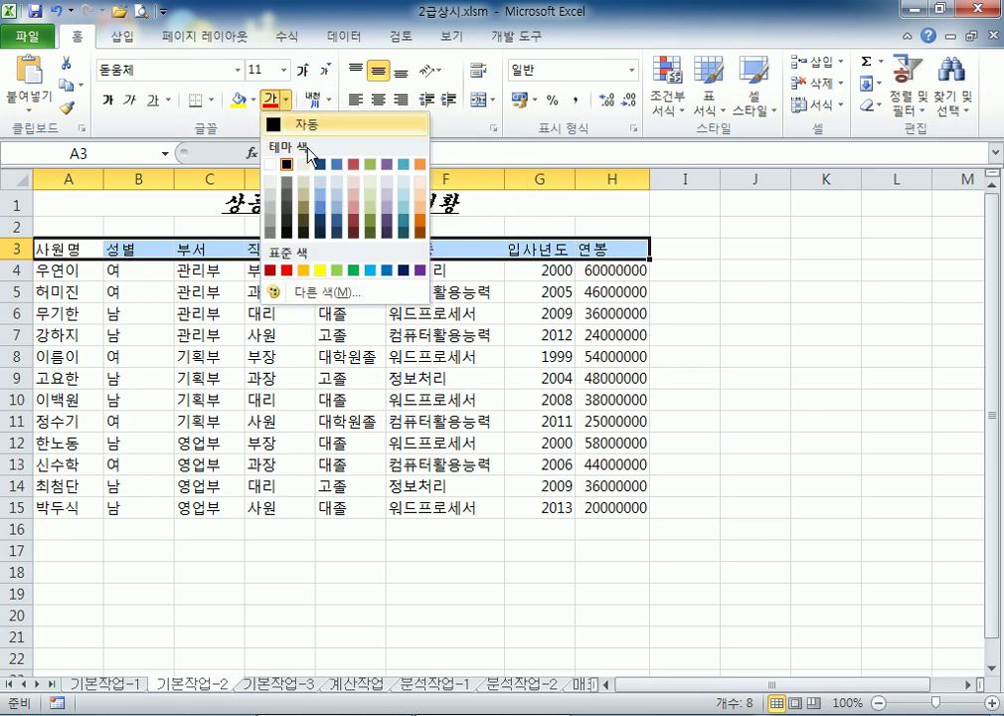
{"action": "left_click", "coordinate": [320, 271]}
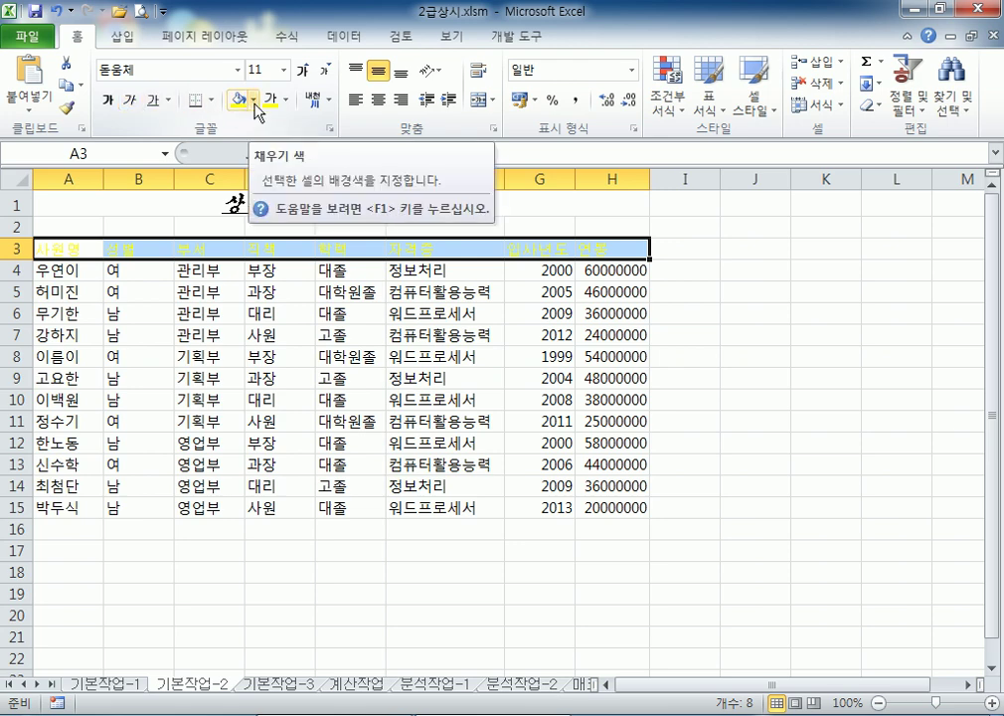
Give the header row a green fill and centre its labels
{"action": "left_click", "coordinate": [254, 101]}
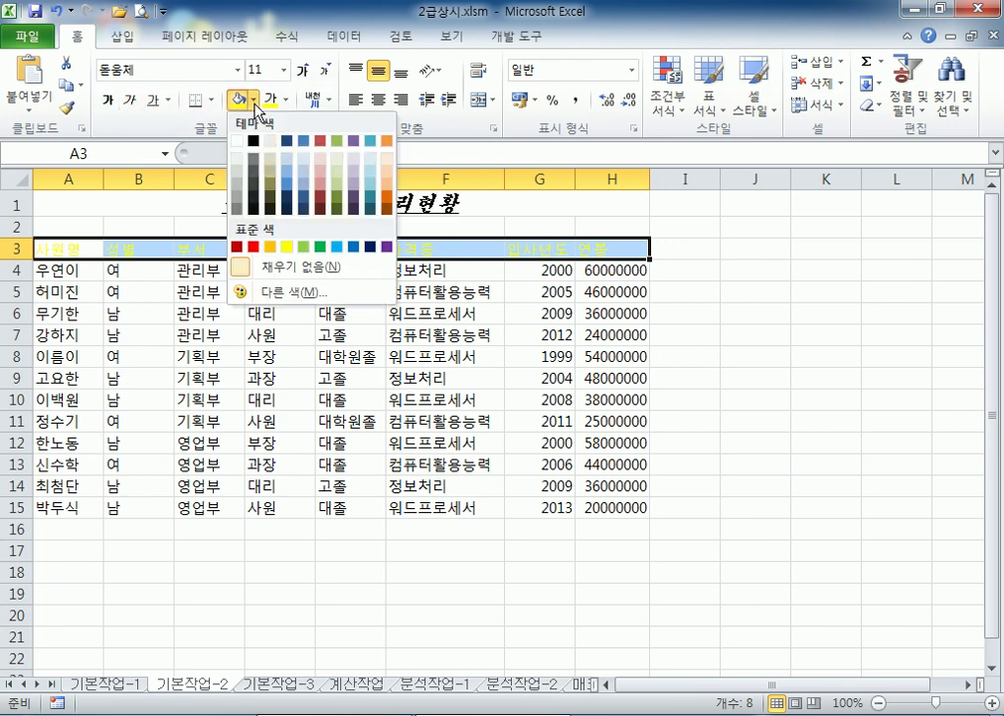
{"action": "left_click", "coordinate": [320, 247]}
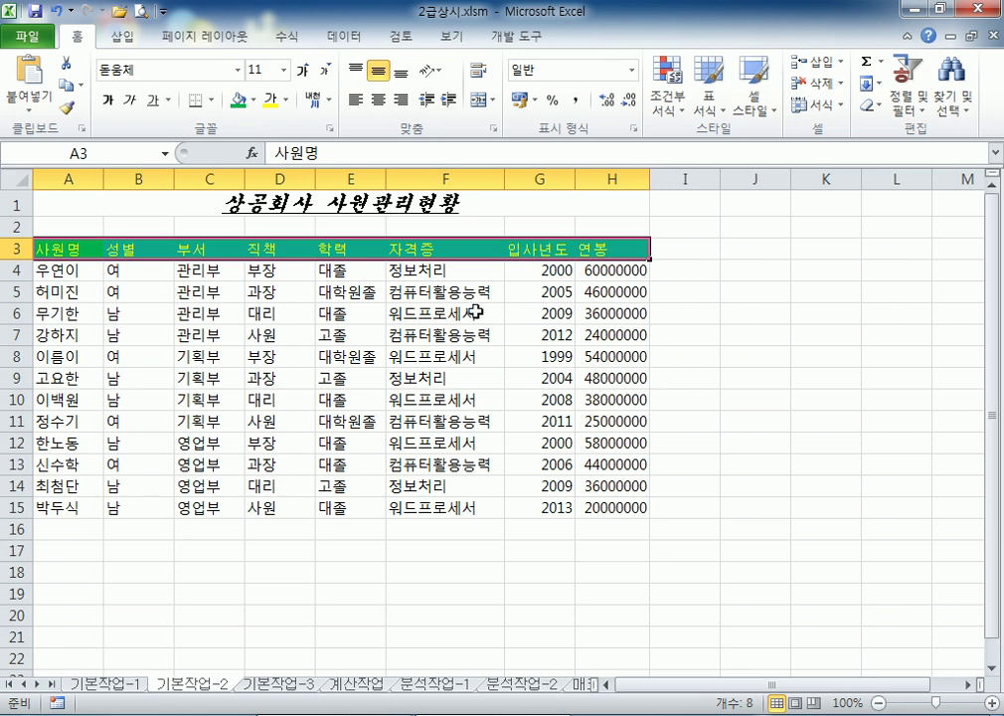
{"action": "left_click", "coordinate": [381, 101]}
{"action": "left_click", "coordinate": [354, 336]}
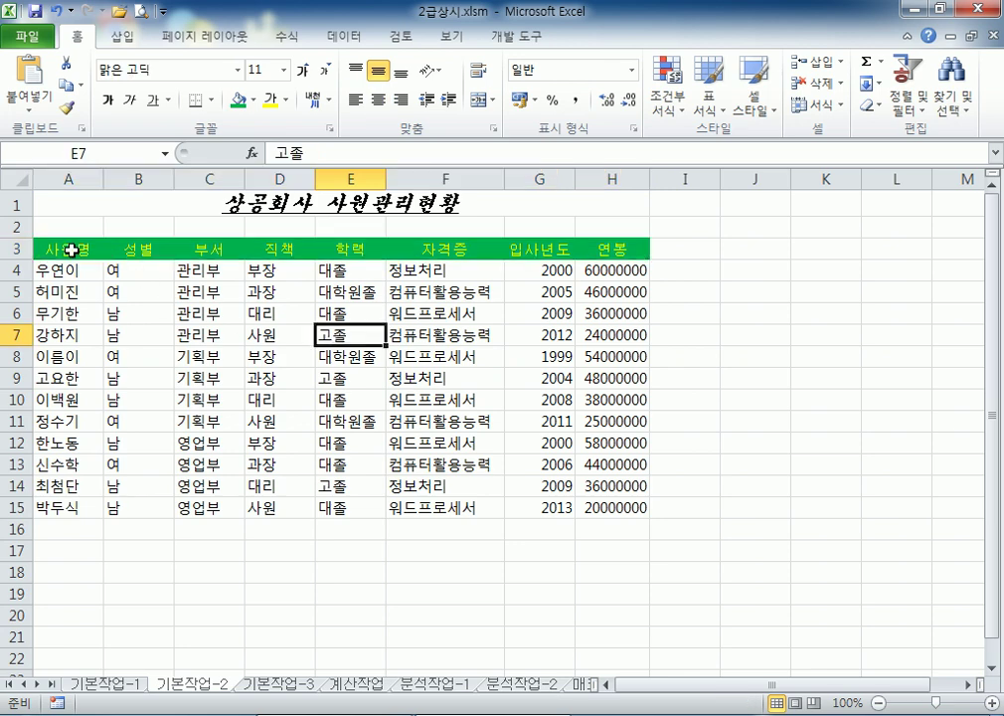
{"action": "left_click_drag", "start_coordinate": [74, 251], "coordinate": [588, 250]}
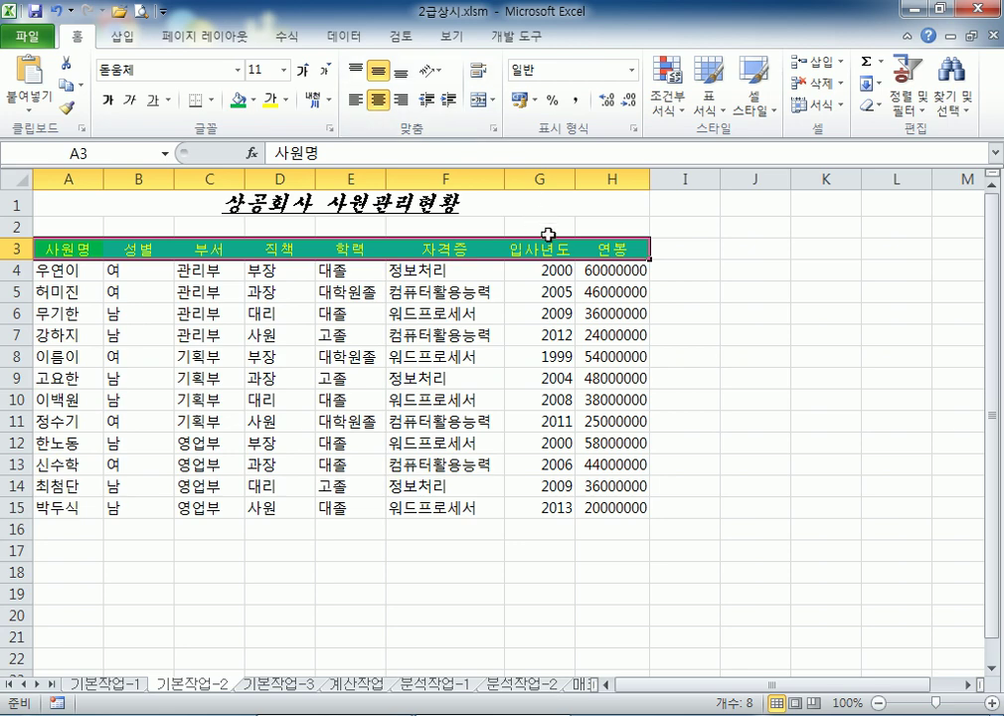
{"action": "left_click", "coordinate": [490, 250]}
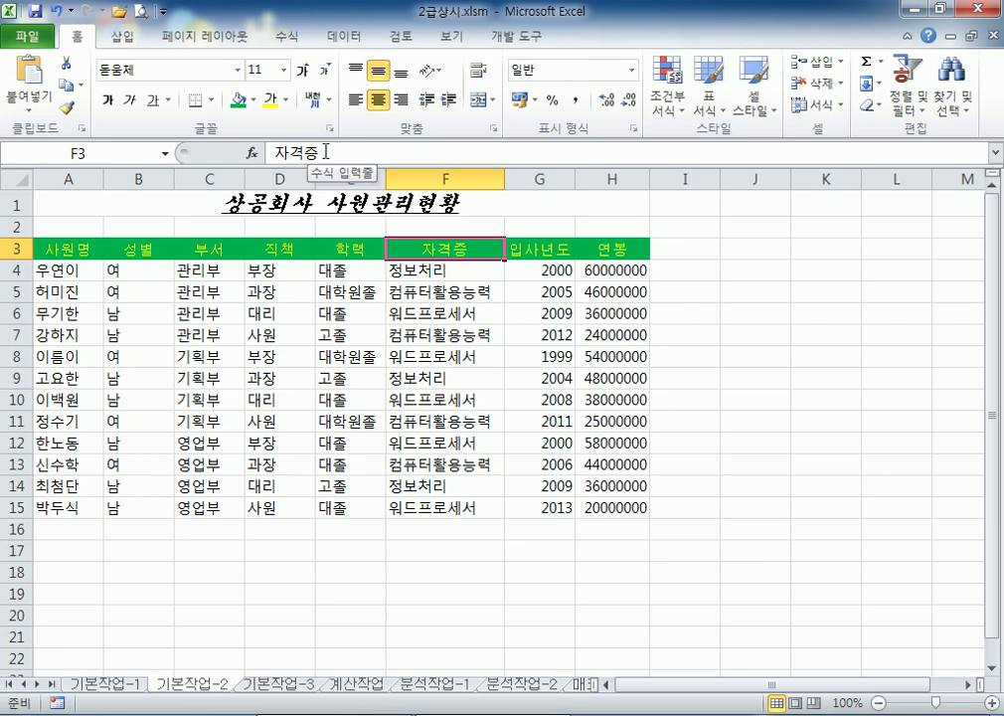
Edit the 자격증 text in F3 and bring up its hanja conversion
{"action": "left_click", "coordinate": [326, 152]}
{"action": "key", "text": "Escape"}
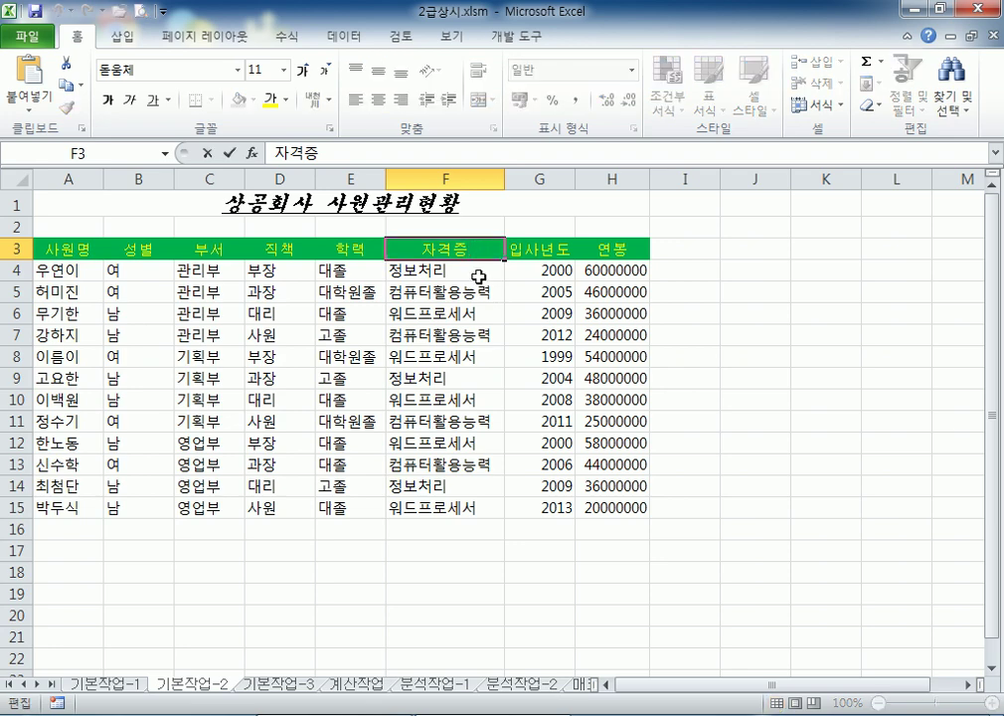
{"action": "double_click", "coordinate": [477, 249]}
{"action": "key", "text": "Escape"}
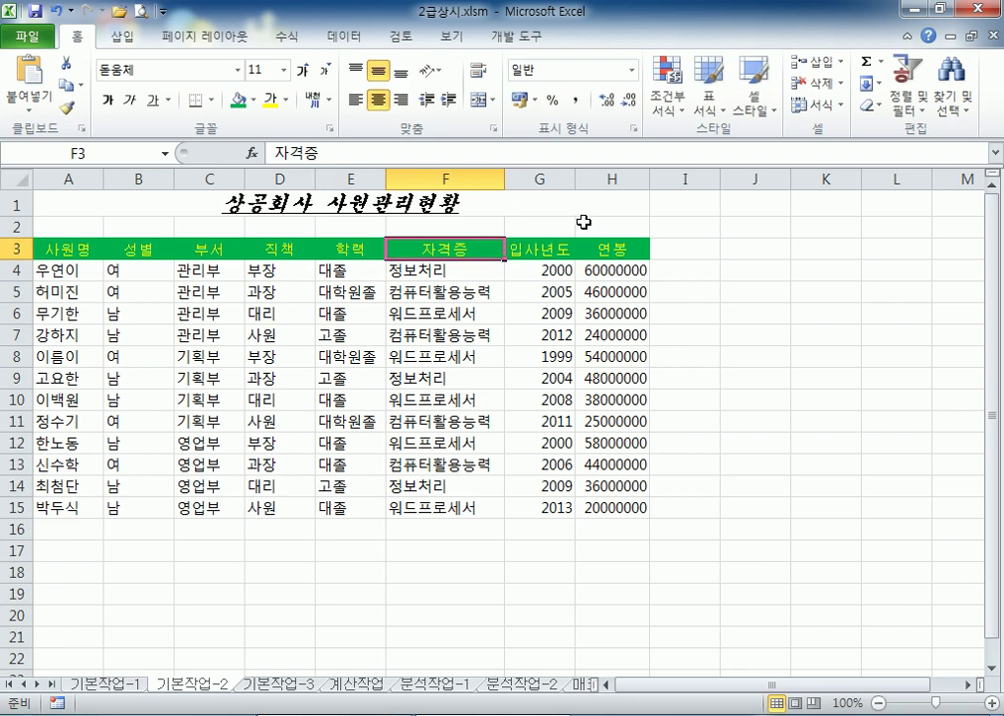
{"action": "double_click", "coordinate": [488, 252]}
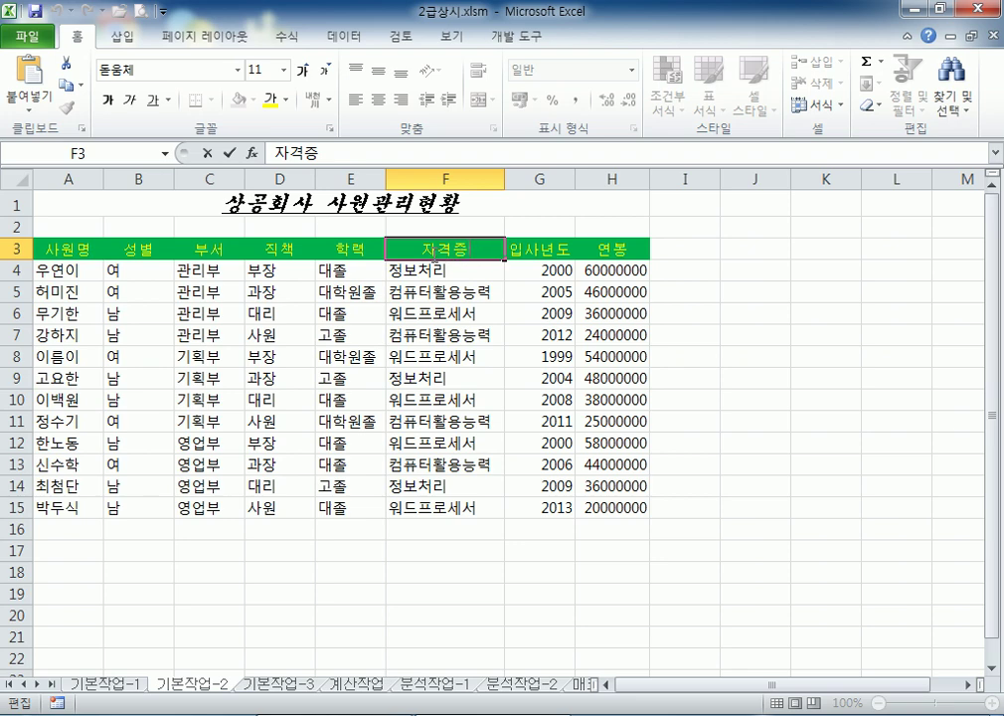
{"action": "double_click", "coordinate": [474, 255]}
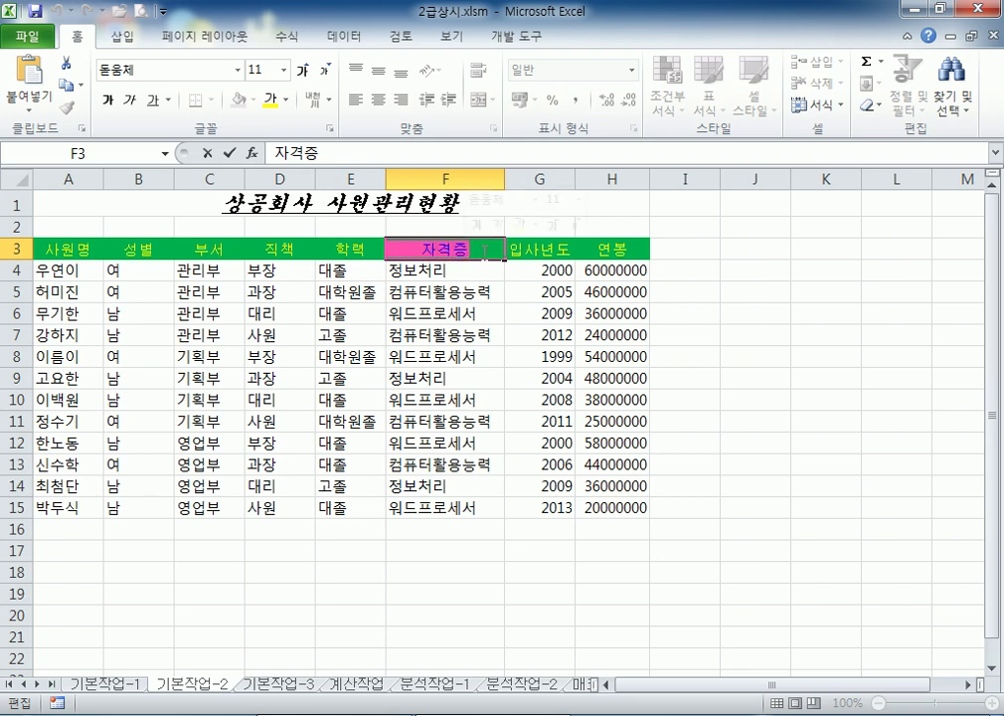
{"action": "left_click", "coordinate": [482, 251]}
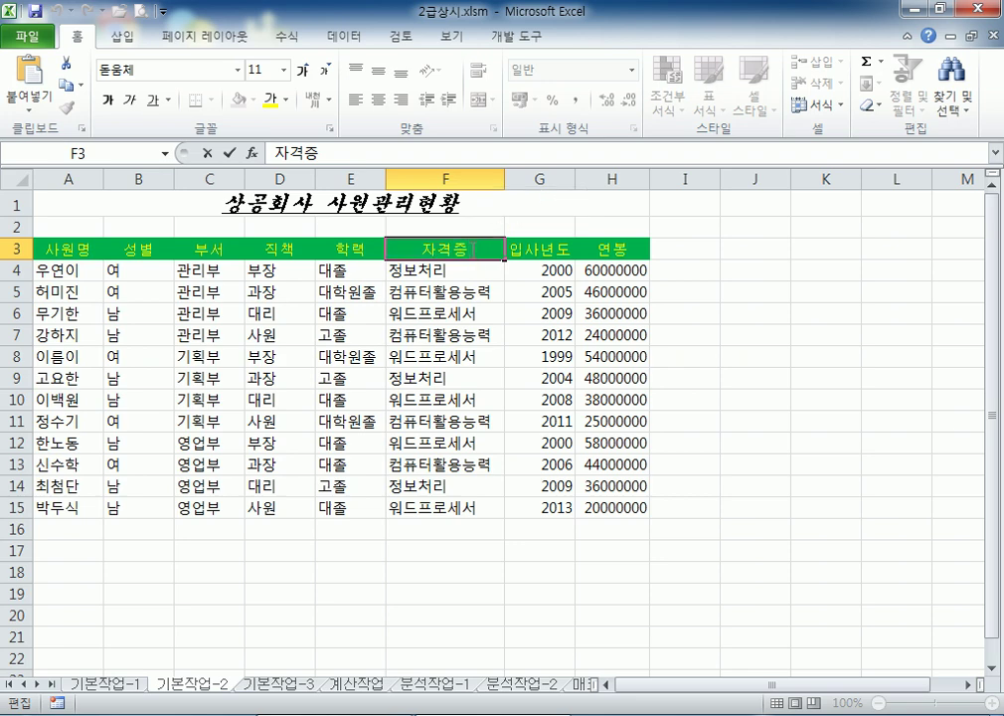
{"action": "key", "text": "Hangul_Hanja"}
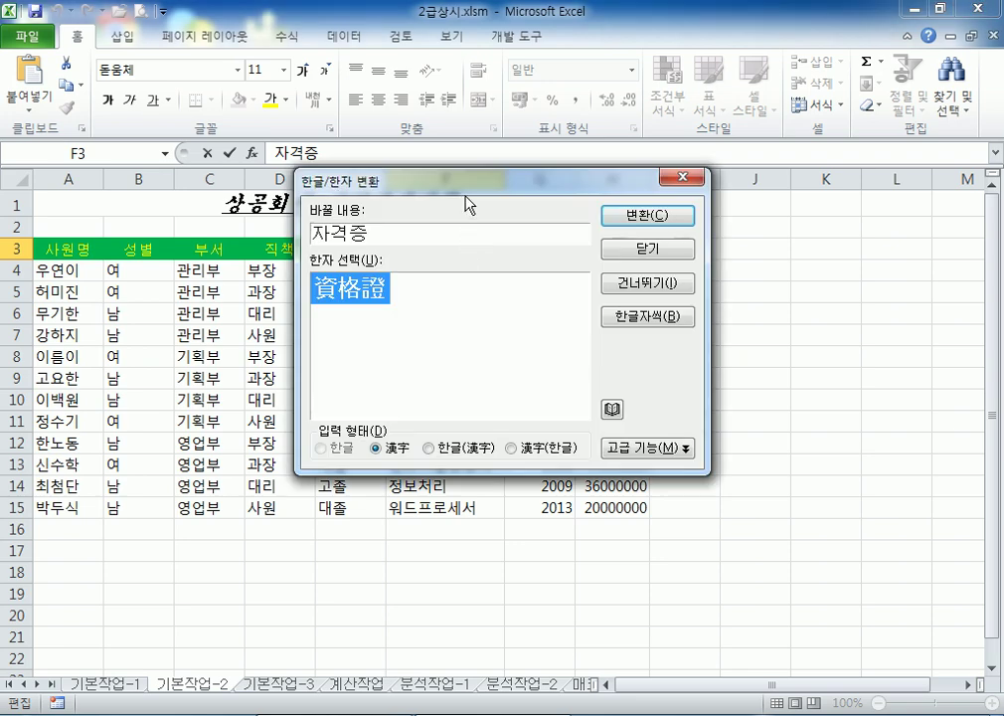
Convert the F3 header to 資格證 using the hanja-only output form
{"action": "left_click_drag", "start_coordinate": [467, 203], "coordinate": [678, 92]}
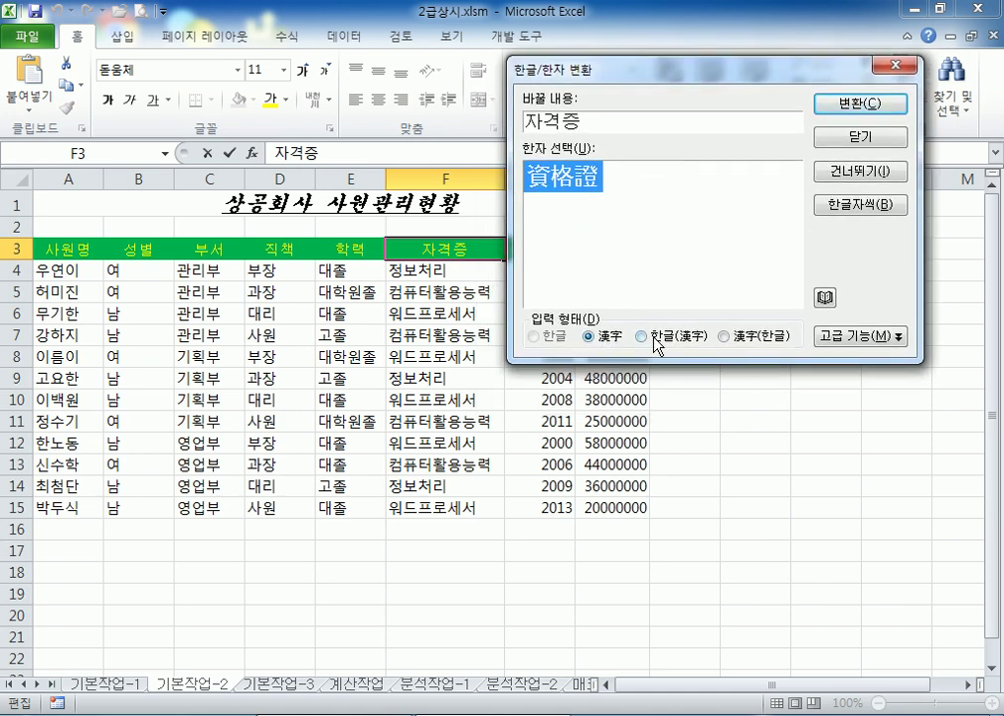
{"action": "left_click", "coordinate": [698, 342]}
{"action": "key", "text": "Right"}
{"action": "left_click", "coordinate": [698, 341]}
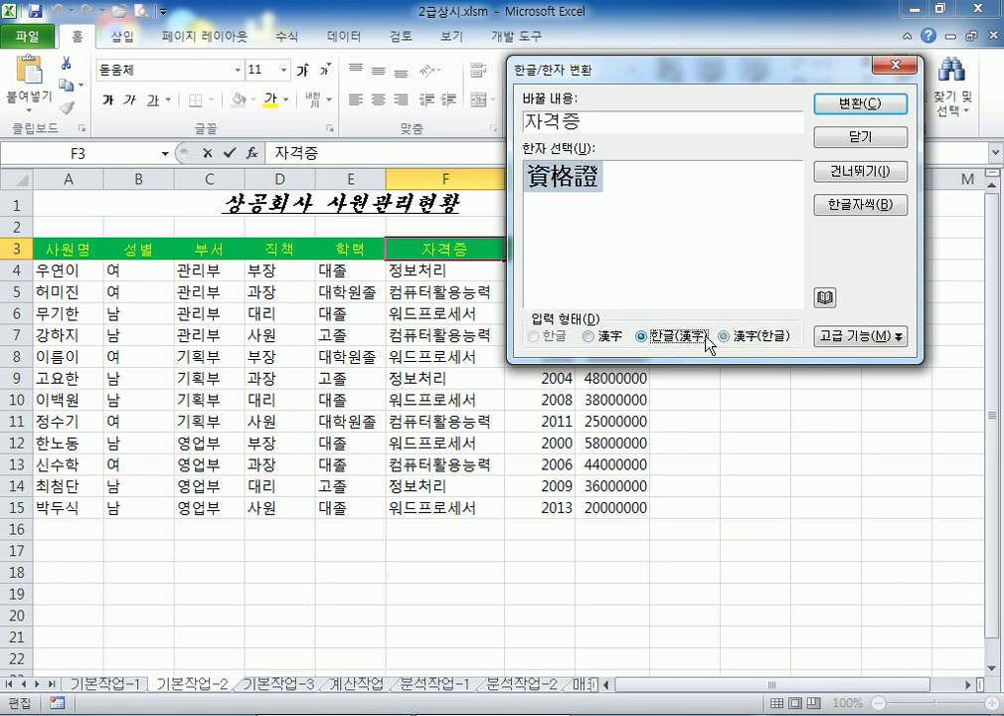
{"action": "key", "text": "Right"}
{"action": "left_click", "coordinate": [688, 341]}
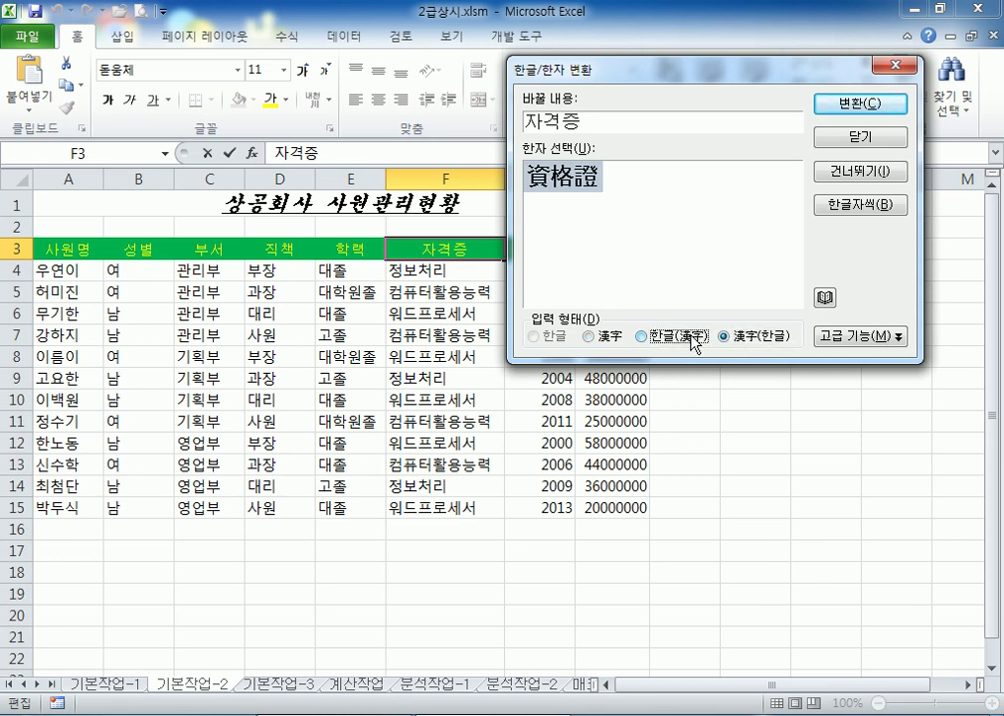
{"action": "left_click", "coordinate": [593, 336]}
{"action": "left_click", "coordinate": [873, 106]}
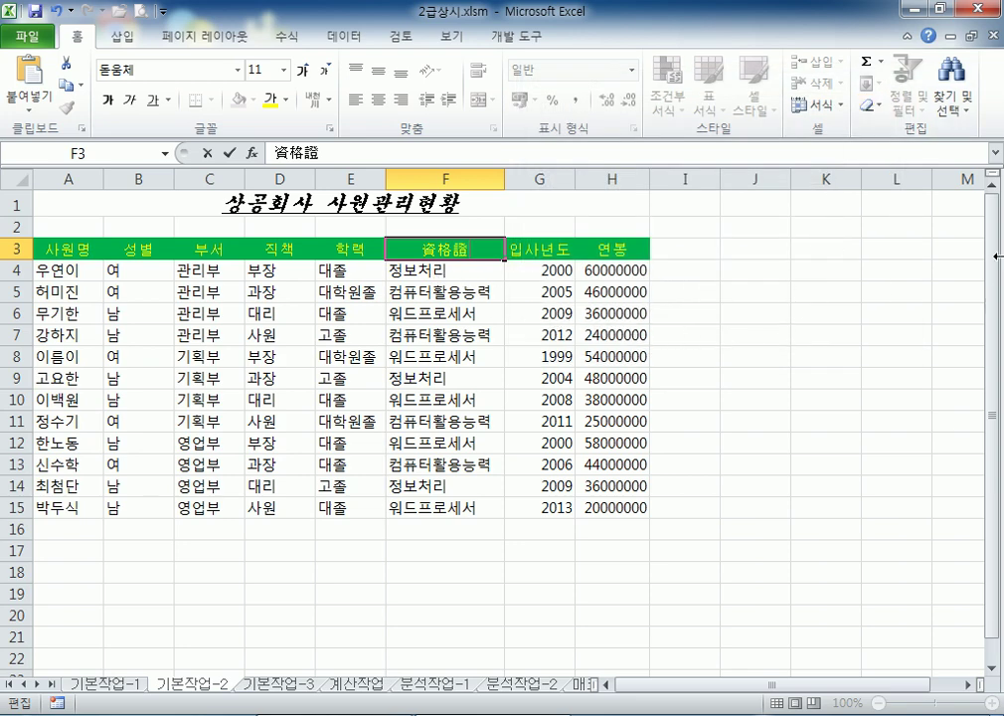
{"action": "key", "text": "Return"}
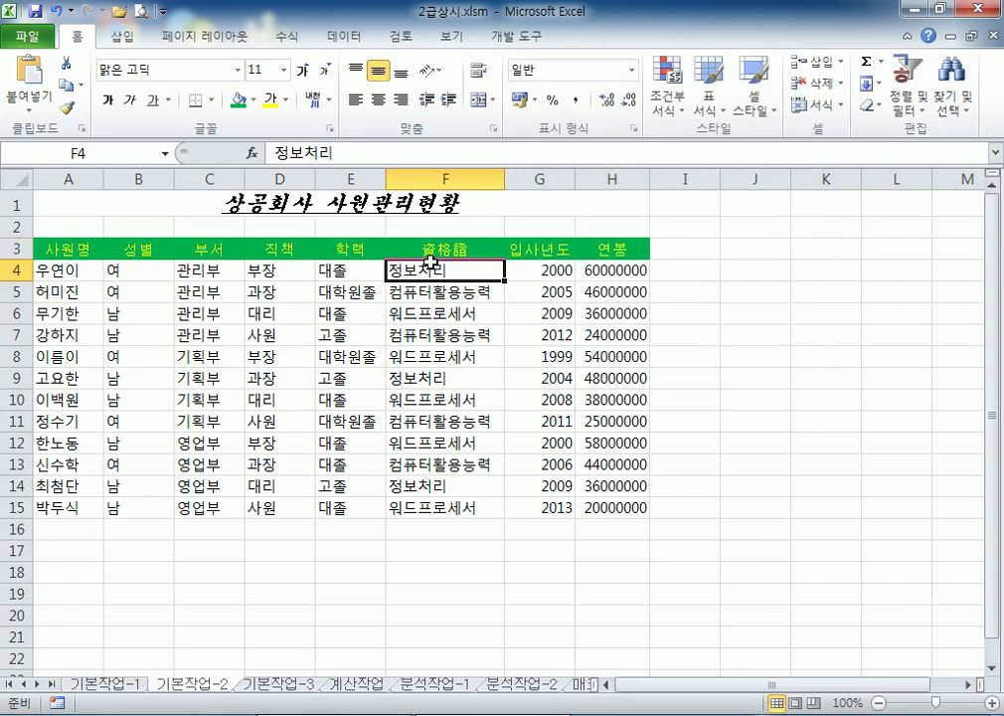
{"action": "left_click", "coordinate": [427, 253]}
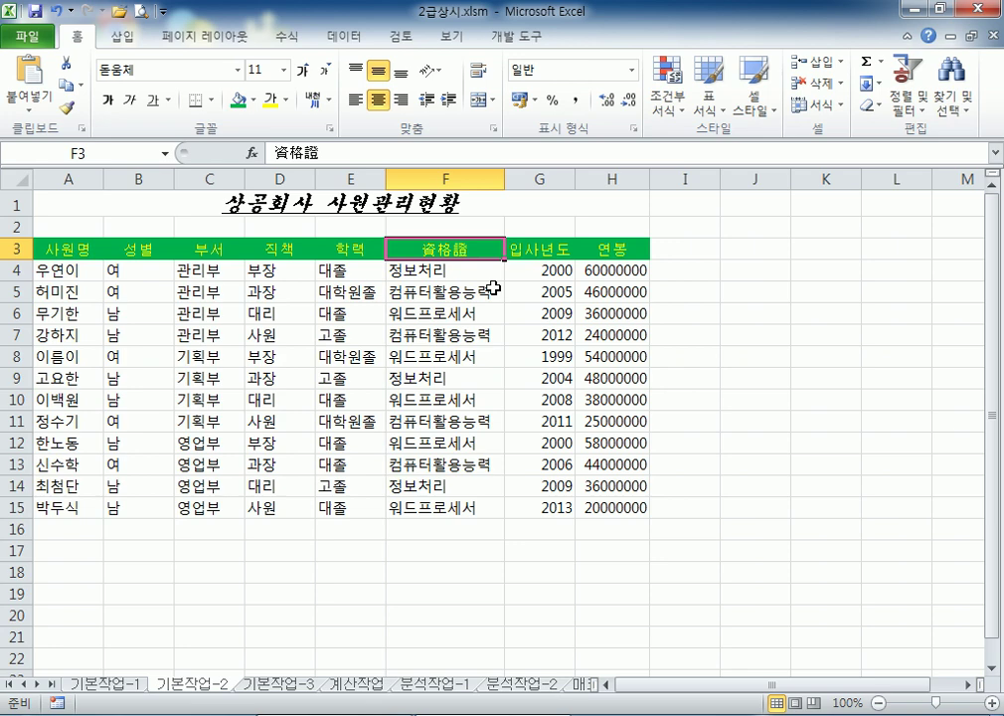
{"action": "left_click", "coordinate": [616, 271]}
{"action": "left_click_drag", "start_coordinate": [616, 270], "coordinate": [604, 504]}
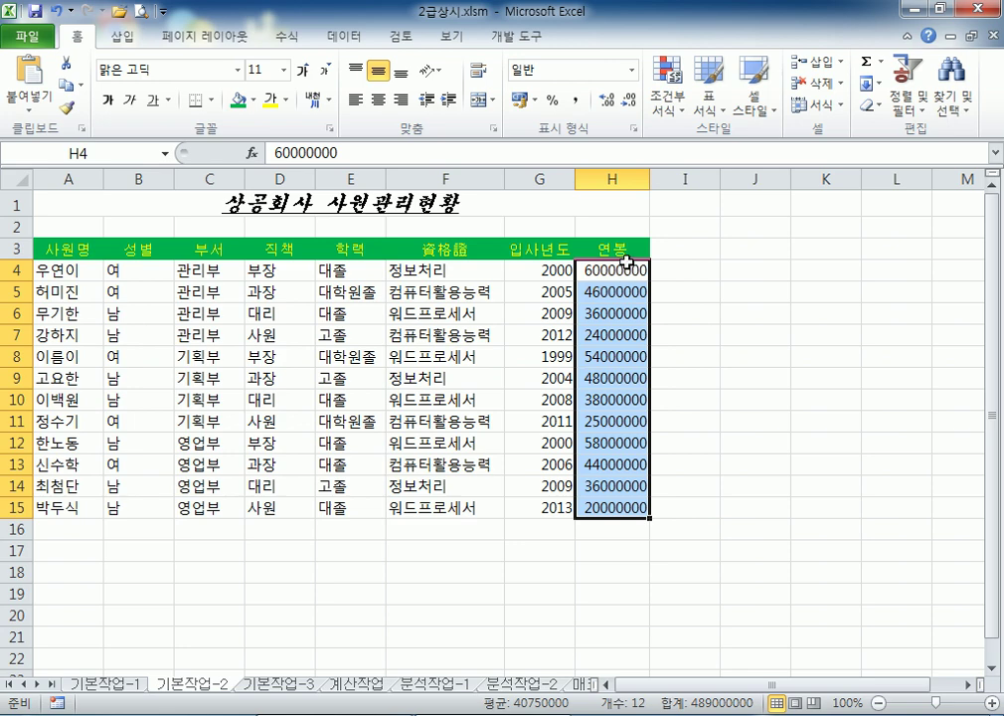
Reselect the salaries H4:H15, opening and closing the cell format settings without changes
{"action": "left_click_drag", "start_coordinate": [637, 268], "coordinate": [617, 507]}
{"action": "right_click", "coordinate": [624, 281]}
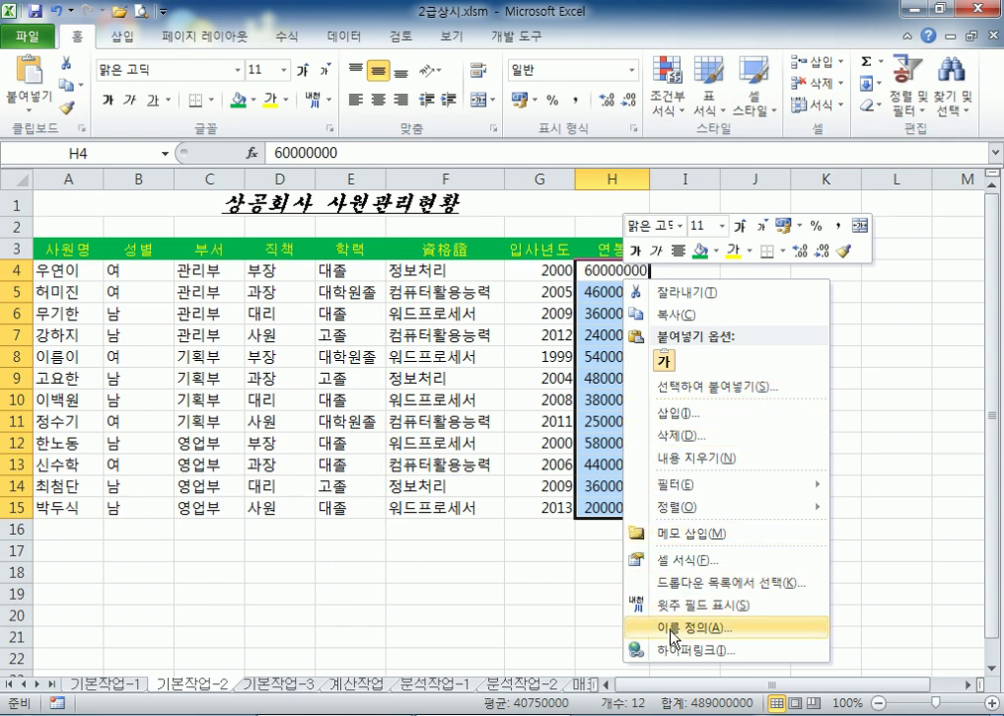
{"action": "left_click", "coordinate": [674, 561]}
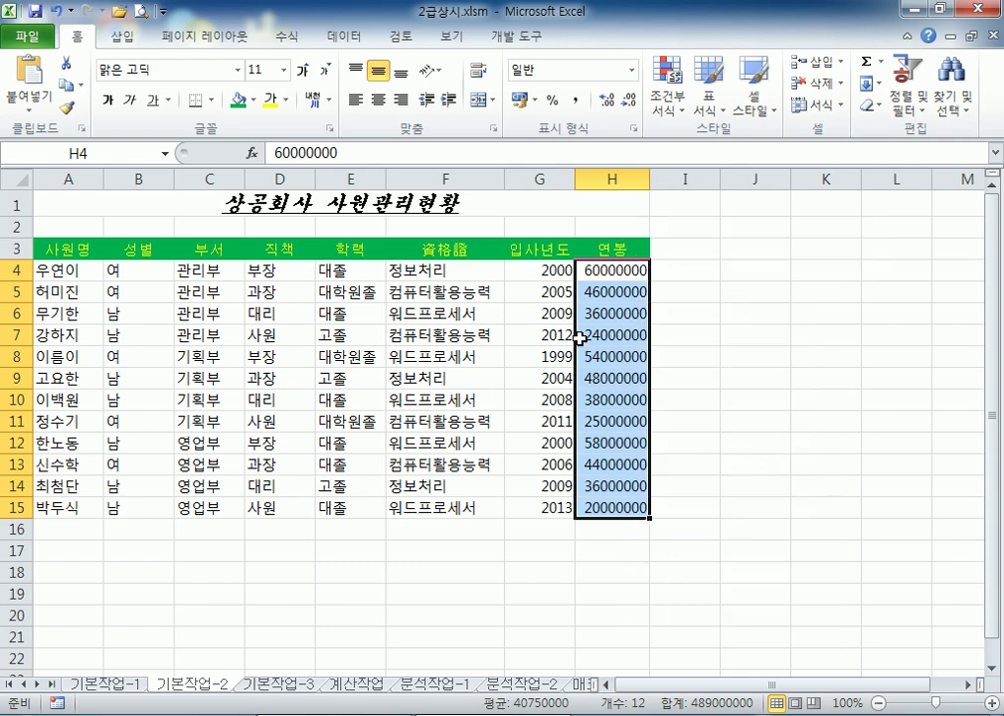
{"action": "left_click", "coordinate": [919, 299]}
{"action": "left_click", "coordinate": [635, 131]}
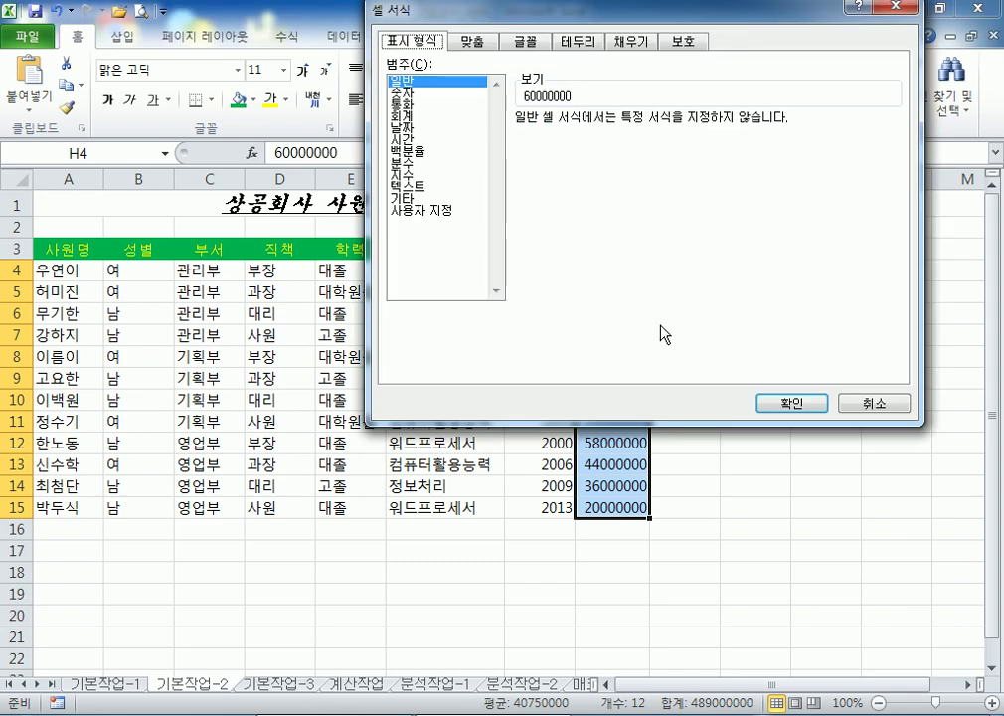
{"action": "left_click", "coordinate": [873, 403]}
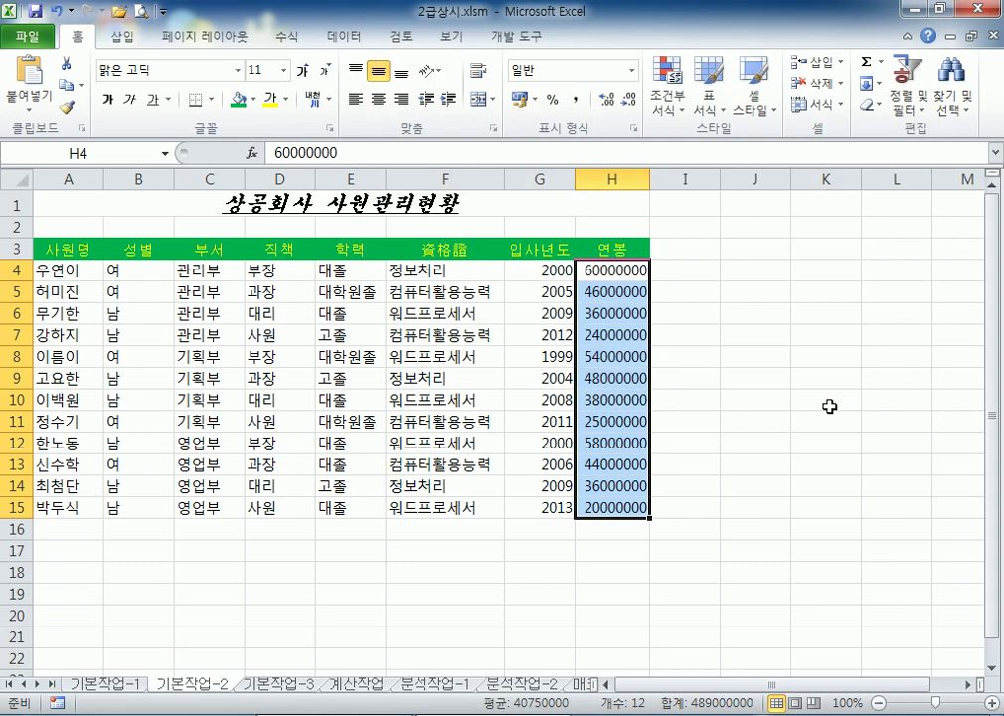
Reopen Format Cells on Custom and select the #,##0 format code for copying
{"action": "key", "text": "ctrl+1"}
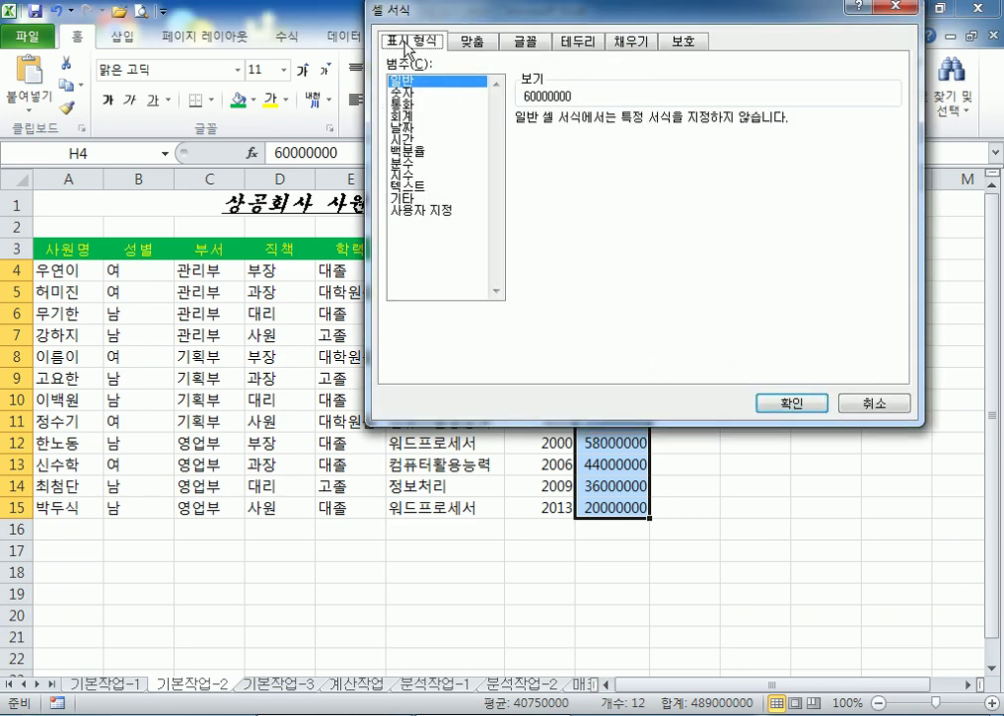
{"action": "left_click", "coordinate": [415, 211]}
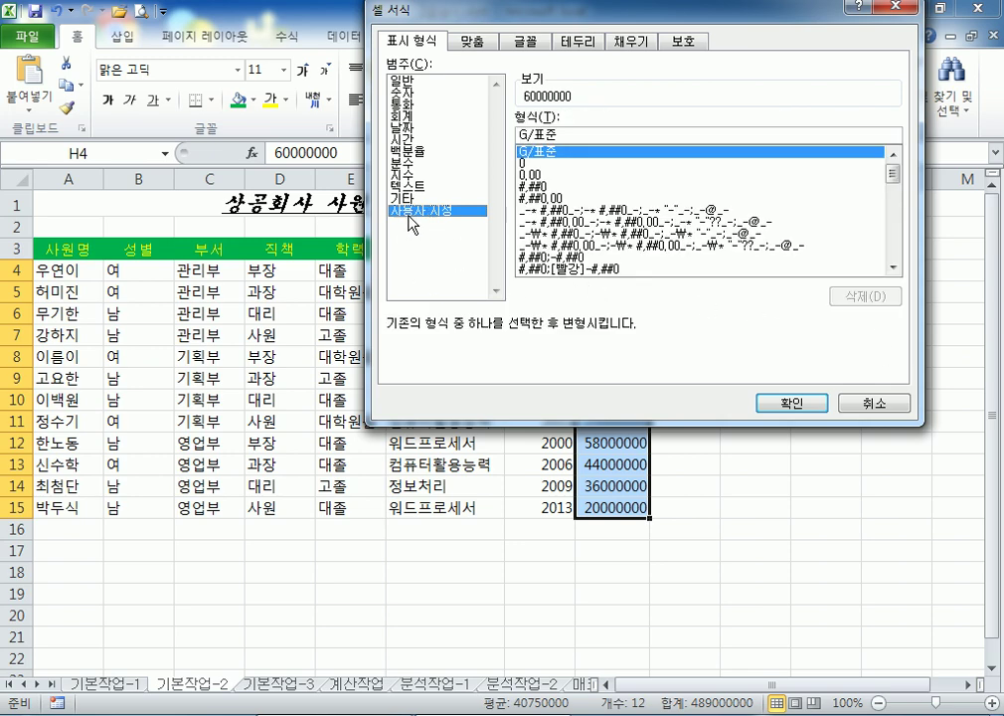
{"action": "left_click", "coordinate": [529, 187]}
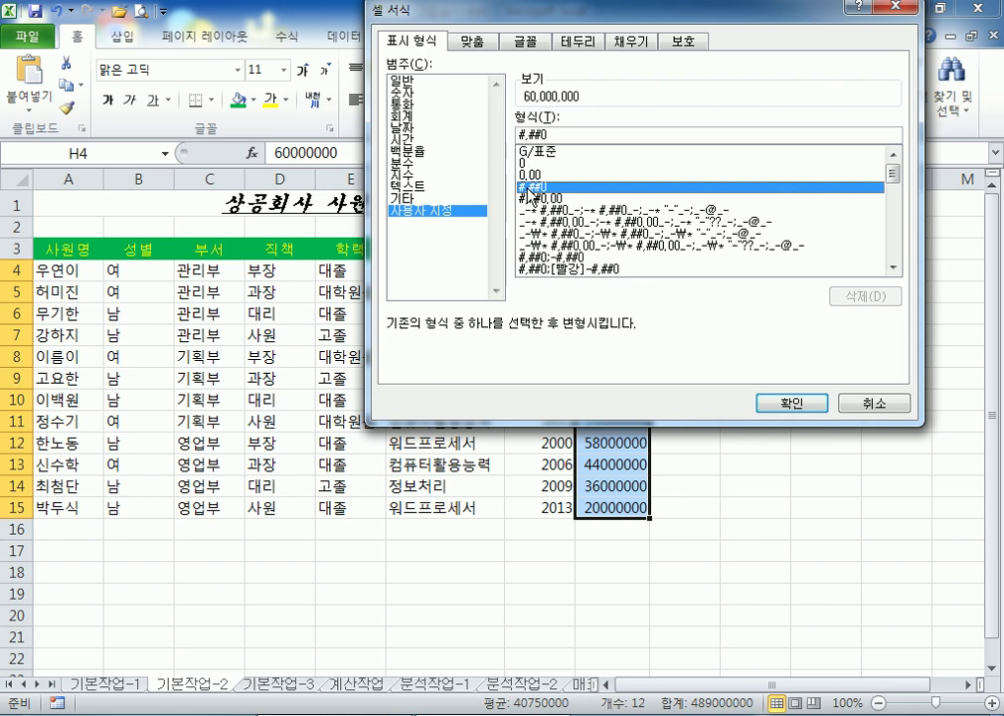
{"action": "key", "text": "shift+Tab"}
{"action": "key", "text": "ctrl+c"}
{"action": "key", "text": "super"}
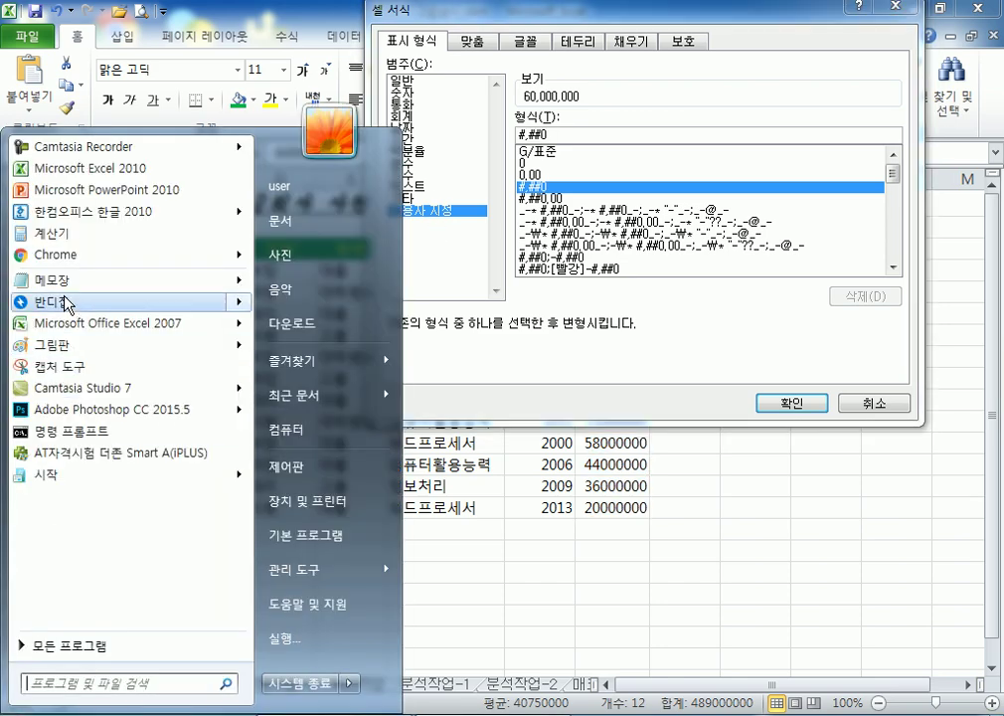
{"action": "left_click", "coordinate": [54, 279]}
{"action": "key", "text": "ctrl+v"}
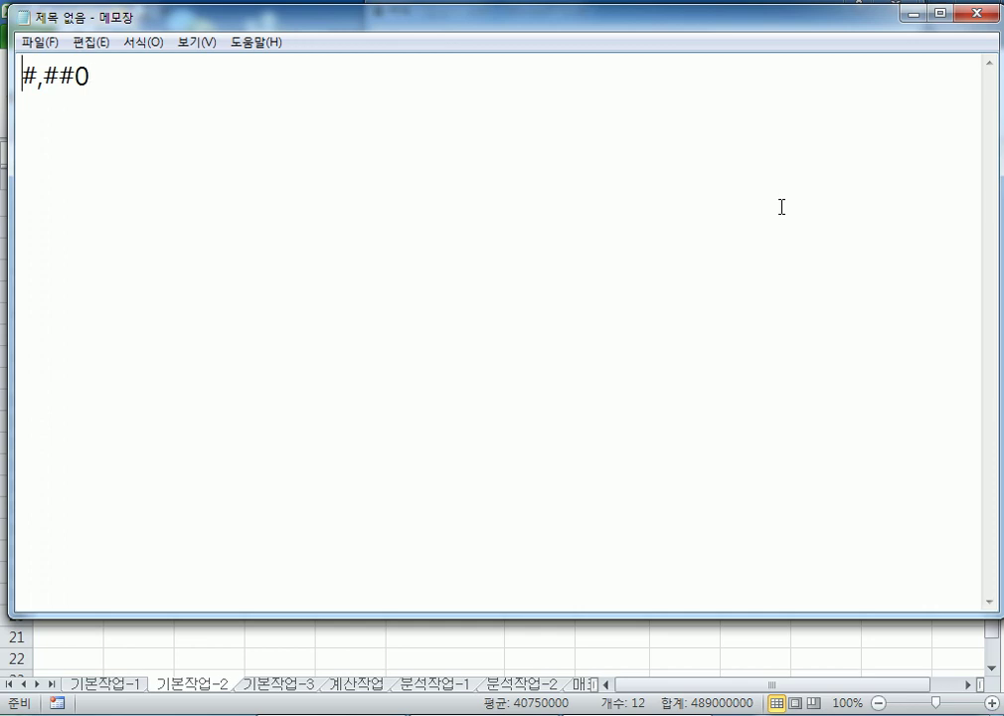
{"action": "key", "text": "Home"}
{"action": "type", "text": "10000000"}
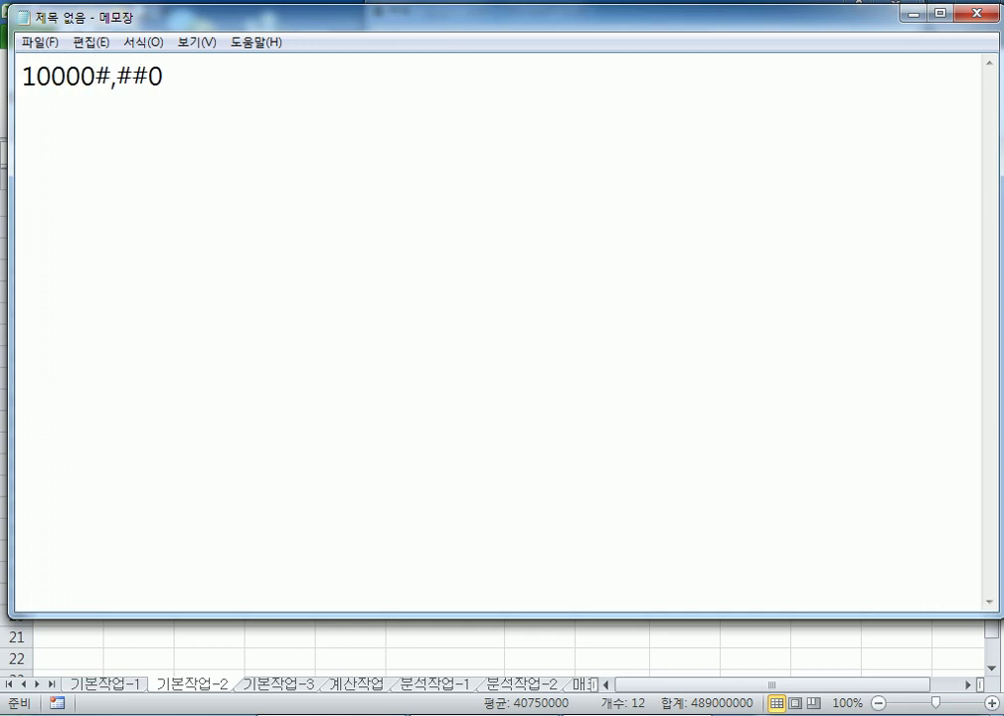
{"action": "type", "text": "000"}
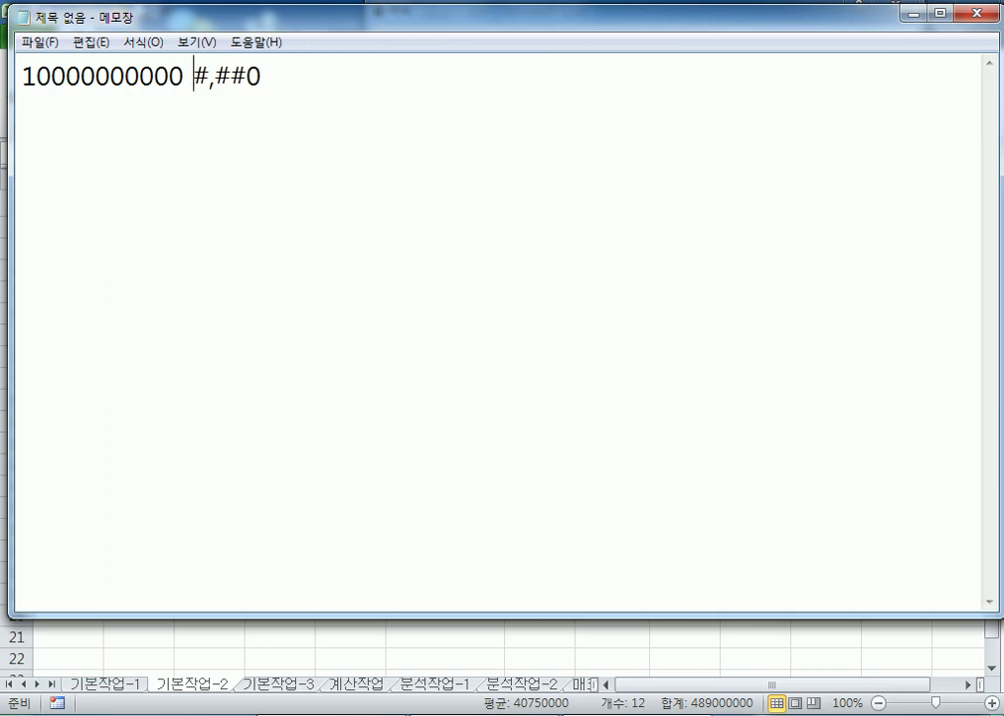
{"action": "type", "text": " >"}
{"action": "key", "text": "Left"}
{"action": "key", "text": "Left"}
{"action": "key", "text": "Left"}
{"action": "key", "text": "Left"}
{"action": "key", "text": "Left"}
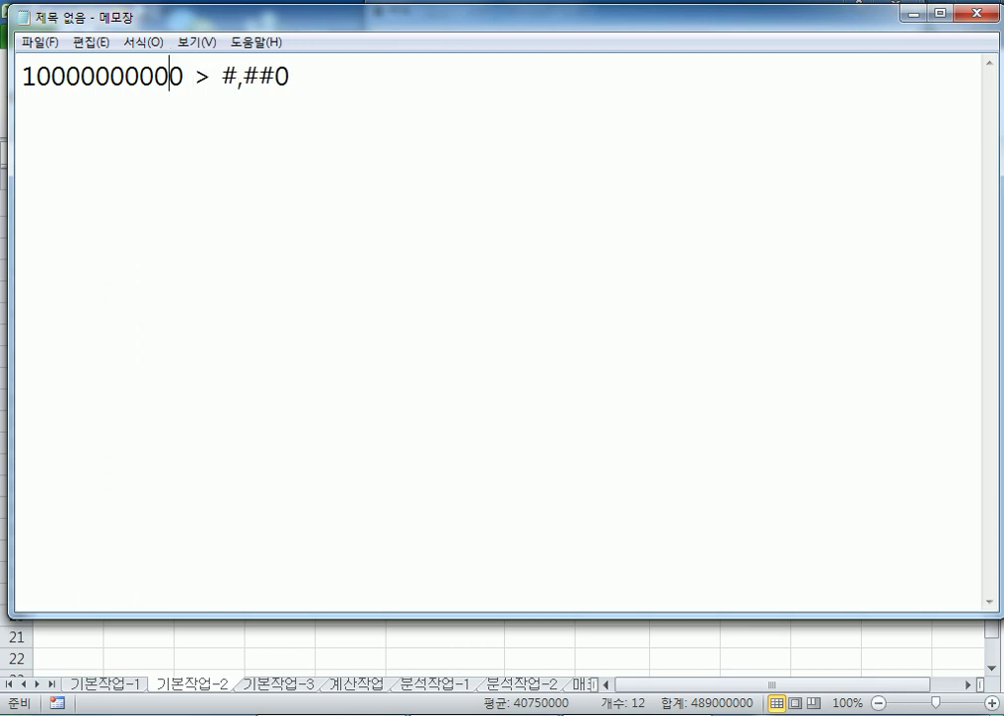
{"action": "key", "text": "Left"}
{"action": "key", "text": "shift+Left"}
{"action": "key", "text": "shift+Left"}
{"action": "key", "text": "shift+Left"}
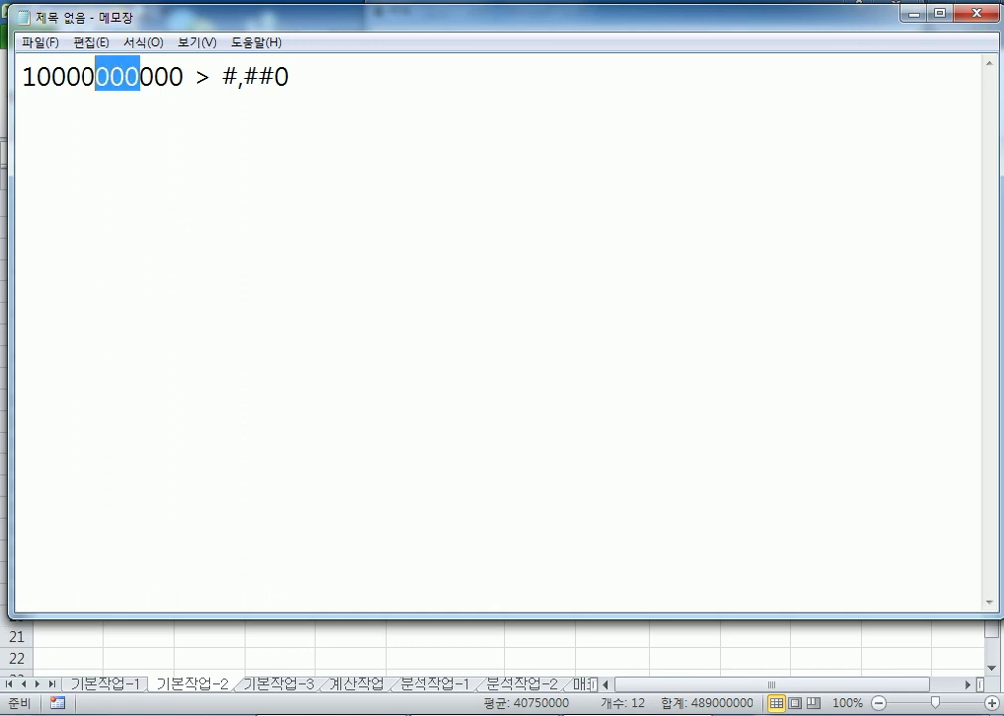
{"action": "key", "text": "Right"}
{"action": "key", "text": "Right"}
{"action": "key", "text": "Right"}
{"action": "key", "text": "Right"}
{"action": "key", "text": "Right"}
{"action": "key", "text": "Right"}
{"action": "key", "text": "Right"}
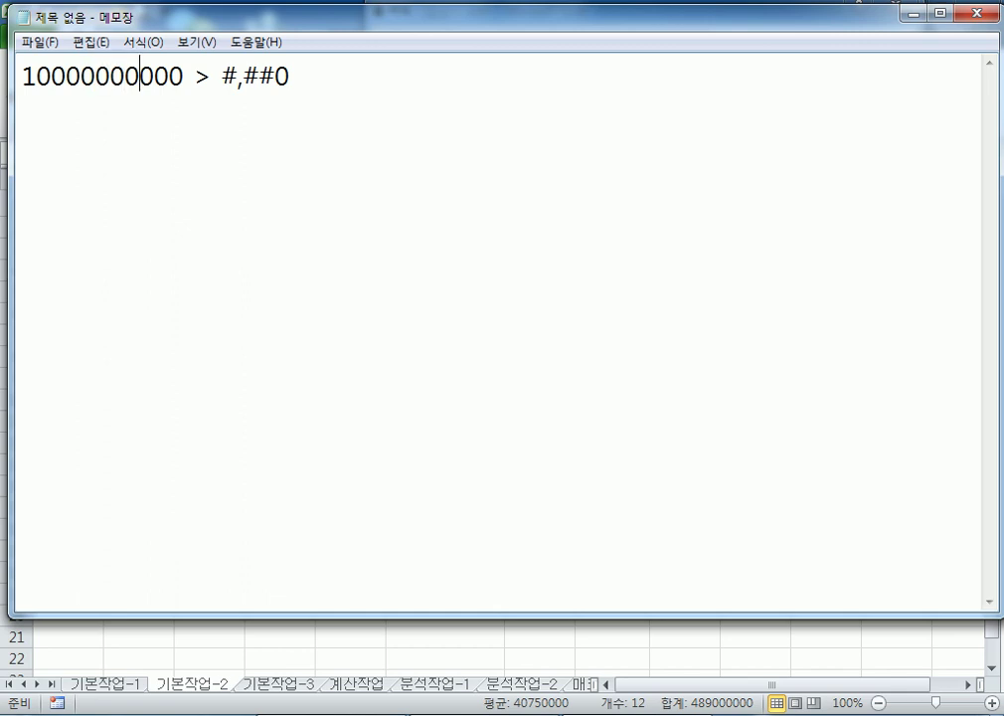
{"action": "key", "text": "Left"}
{"action": "key", "text": "Home"}
Duplicate the line to four lines and append ',', ',,' and ',,,' to lines 2–4
{"action": "key", "text": "Down"}
{"action": "key", "text": "ctrl+a"}
{"action": "key", "text": "ctrl+c"}
{"action": "key", "text": "Right"}
{"action": "key", "text": "ctrl+v"}
{"action": "key", "text": "ctrl+v"}
{"action": "key", "text": "ctrl+v"}
{"action": "key", "text": "Up"}
{"action": "key", "text": "Up"}
{"action": "key", "text": "Up"}
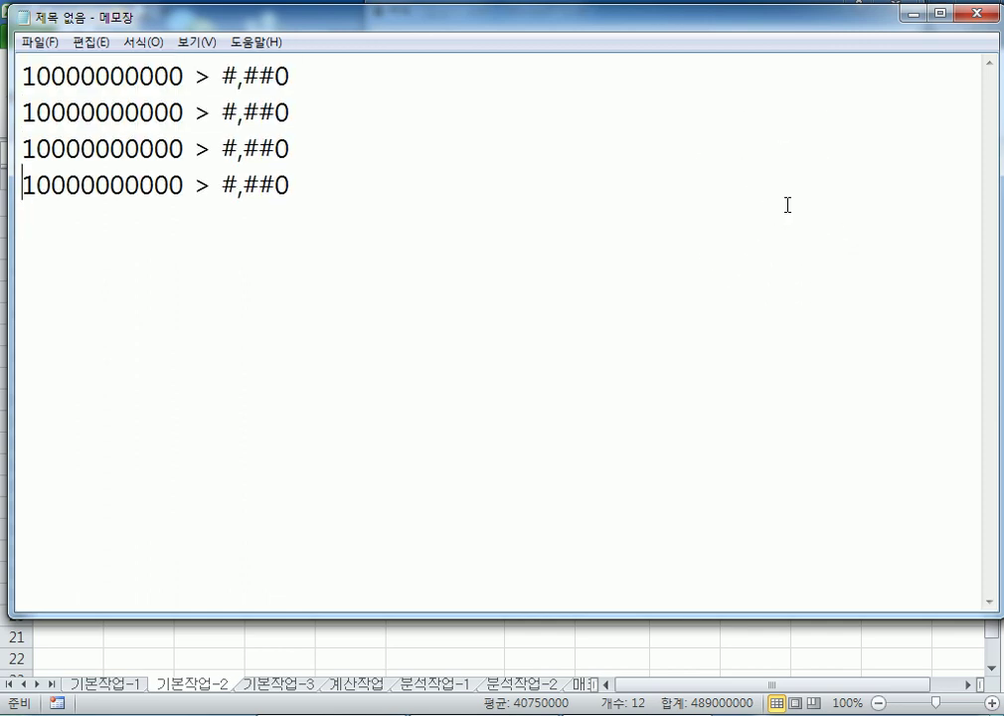
{"action": "key", "text": "End"}
{"action": "type", "text": ","}
{"action": "key", "text": "Down"}
{"action": "type", "text": ",,"}
{"action": "key", "text": "Down"}
{"action": "type", "text": ",,,"}
{"action": "key", "text": "Up"}
{"action": "key", "text": "Up"}
{"action": "key", "text": "Up"}
Add the result 10,000,000,000 beside the #,##0 format on line 1
{"action": "left_click_drag", "start_coordinate": [183, 79], "coordinate": [20, 77]}
{"action": "key", "text": "ctrl+c"}
{"action": "left_click", "coordinate": [359, 71]}
{"action": "key", "text": "ctrl+v"}
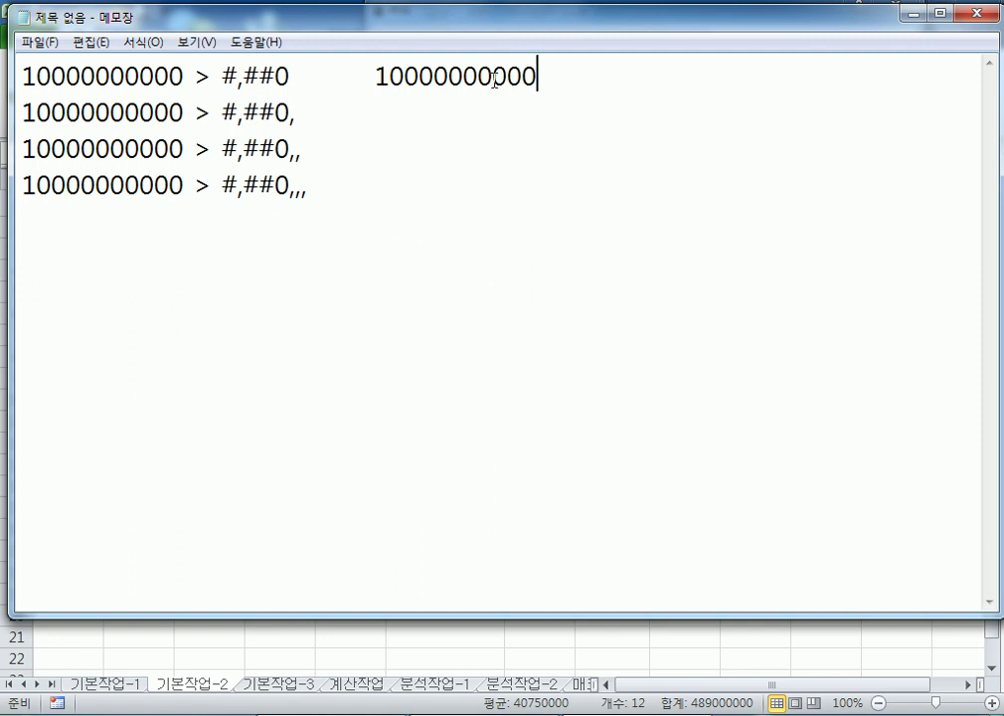
{"action": "left_click", "coordinate": [493, 76]}
{"action": "type", "text": ","}
{"action": "left_click", "coordinate": [449, 76]}
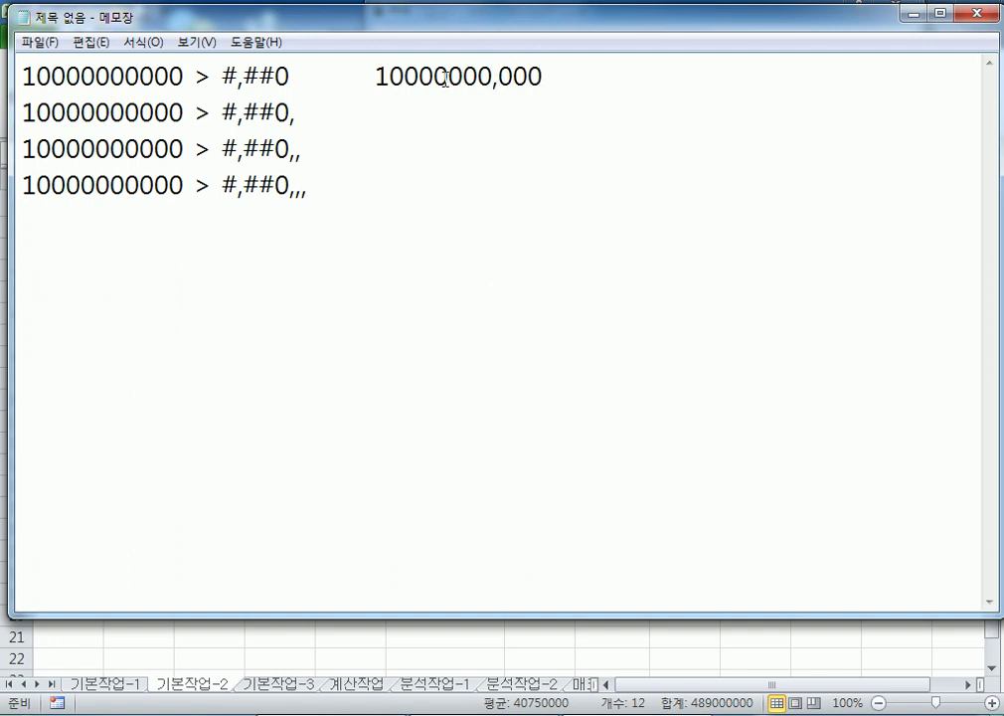
{"action": "type", "text": ","}
{"action": "key", "text": "Left"}
{"action": "key", "text": "Left"}
{"action": "key", "text": "Left"}
{"action": "key", "text": "Left"}
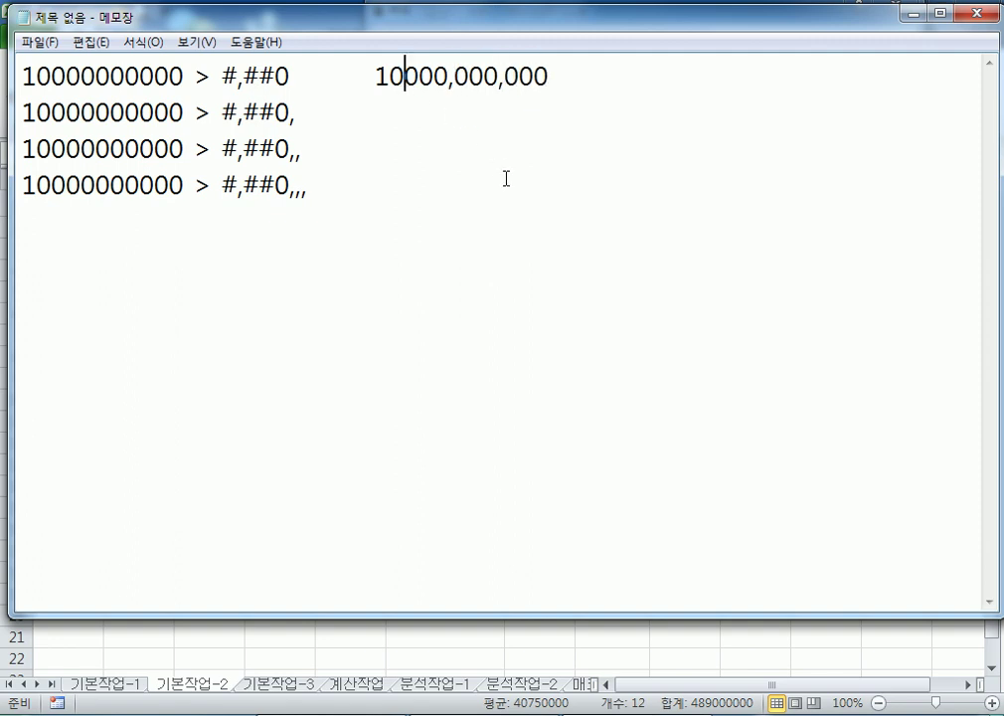
{"action": "type", "text": ","}
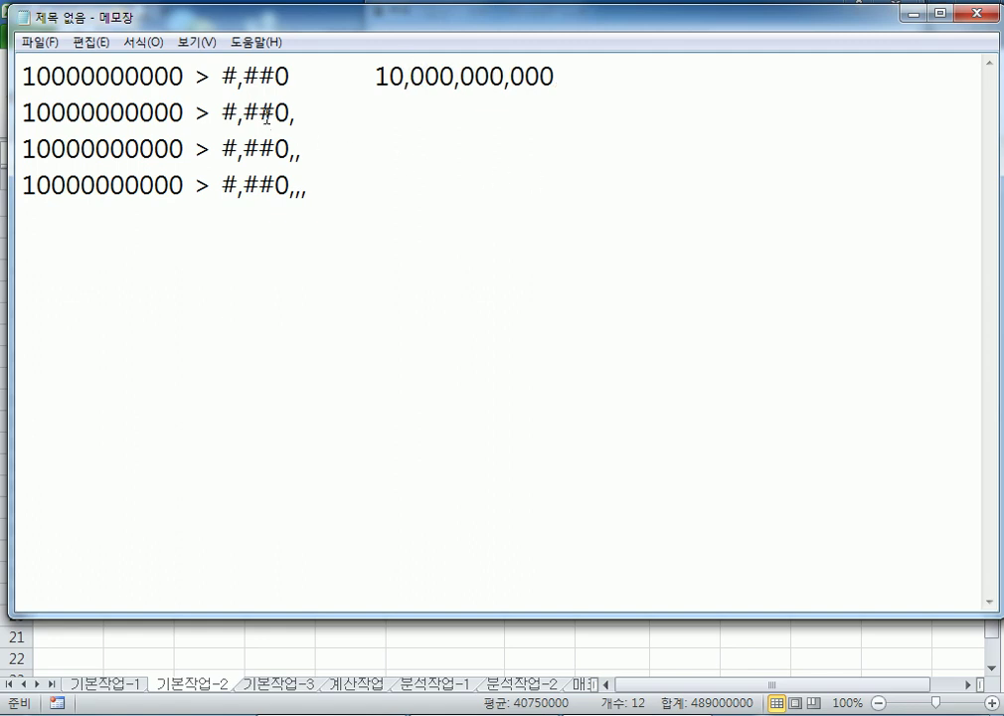
Add the result 10,000,000 beside the #,##0, format on line 2
{"action": "left_click", "coordinate": [398, 113]}
{"action": "key", "text": "Tab"}
{"action": "key", "text": "ctrl+v"}
{"action": "left_click", "coordinate": [494, 114]}
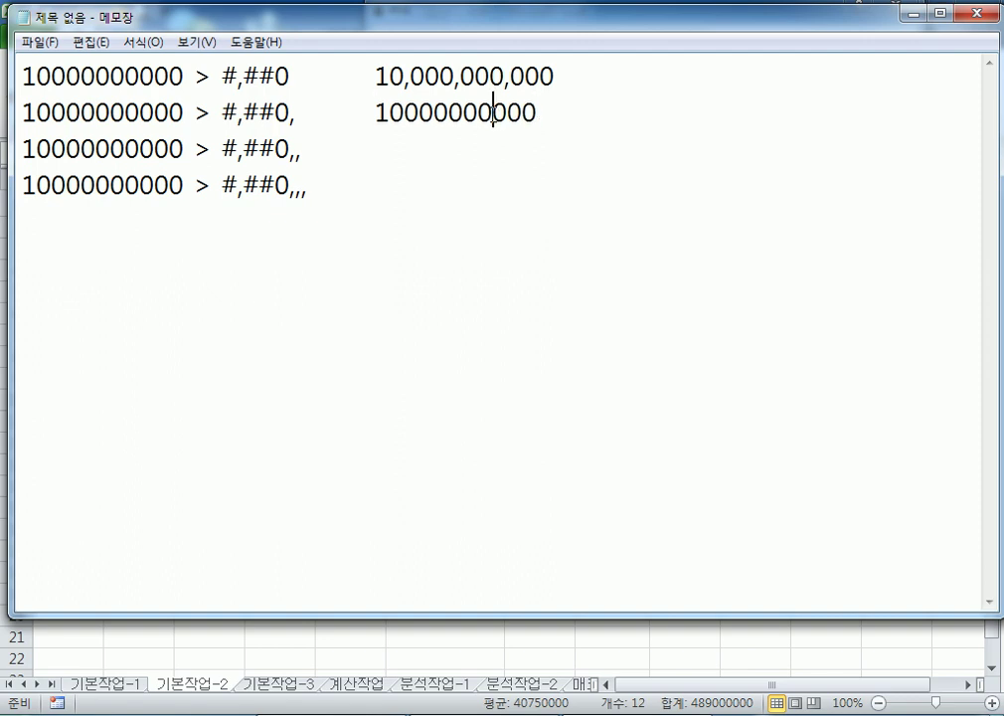
{"action": "type", "text": ","}
{"action": "left_click", "coordinate": [448, 115]}
{"action": "type", "text": ","}
{"action": "key", "text": "Left"}
{"action": "key", "text": "Left"}
{"action": "key", "text": "Left"}
{"action": "key", "text": "Left"}
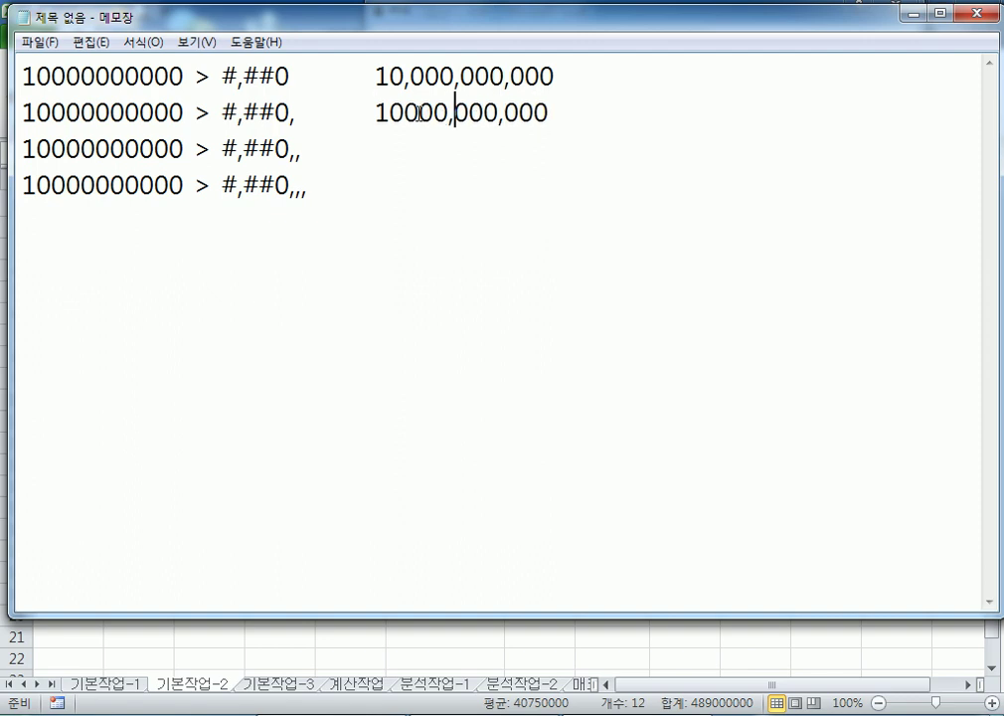
{"action": "type", "text": ","}
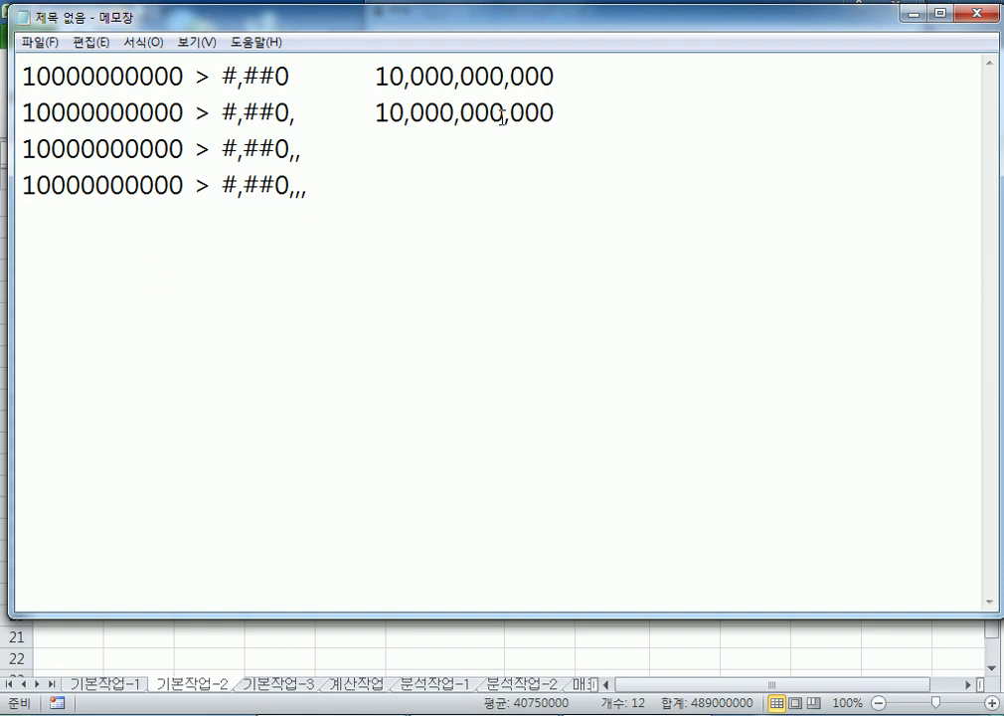
{"action": "left_click_drag", "start_coordinate": [503, 114], "coordinate": [555, 114]}
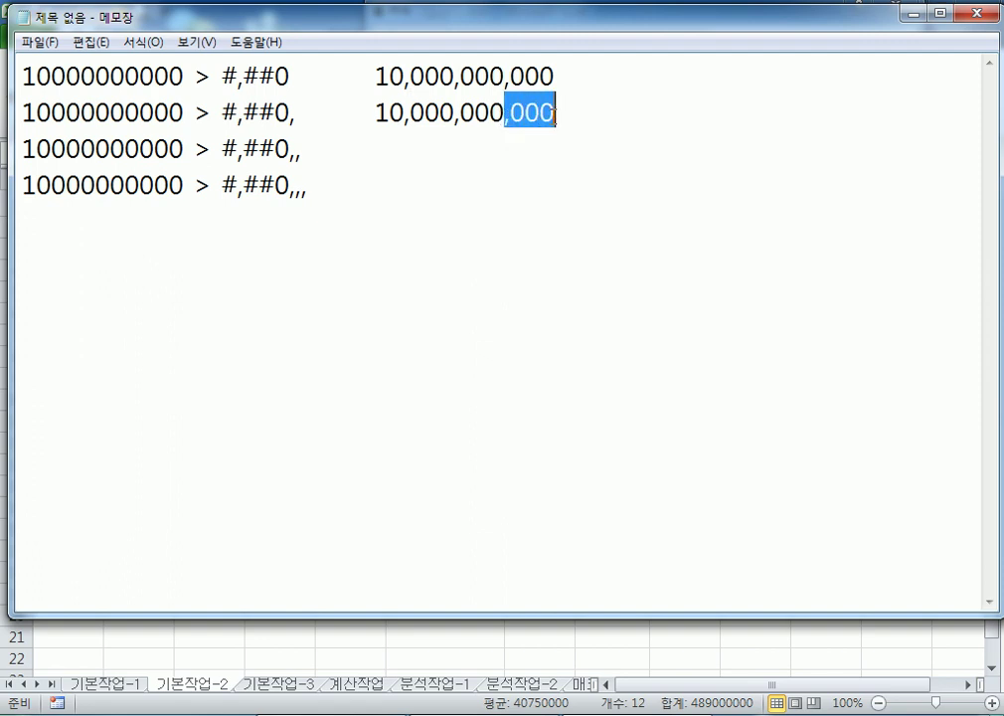
{"action": "key", "text": "Delete"}
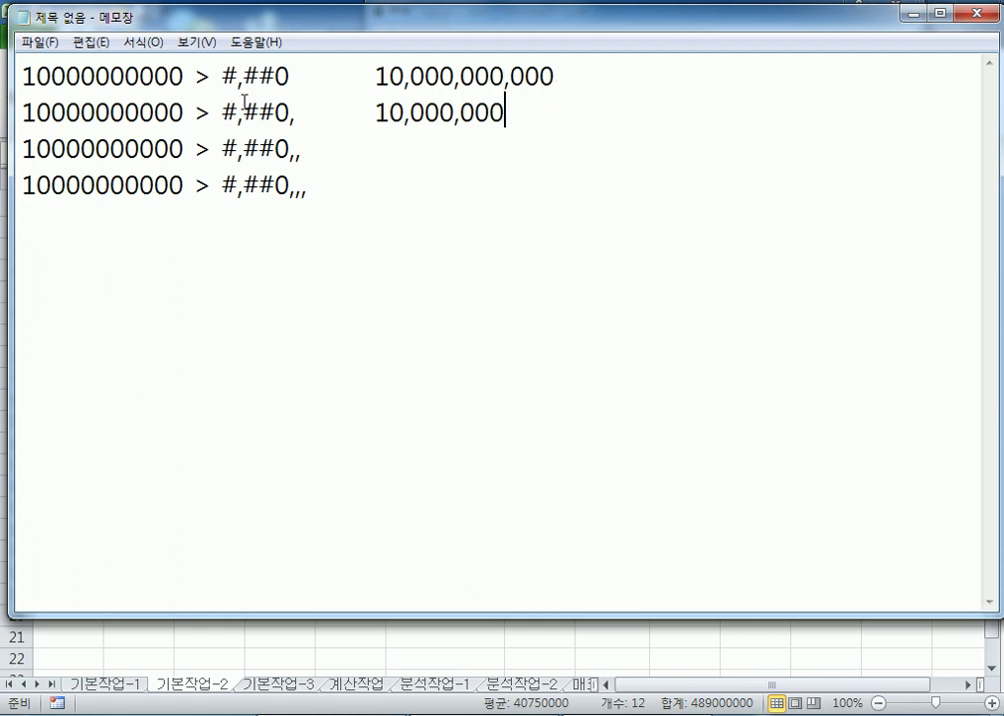
Add results 10,000 and 10 beside the #,##0,, and #,##0,,, formats
{"action": "left_click_drag", "start_coordinate": [296, 111], "coordinate": [509, 111]}
{"action": "key", "text": "ctrl+c"}
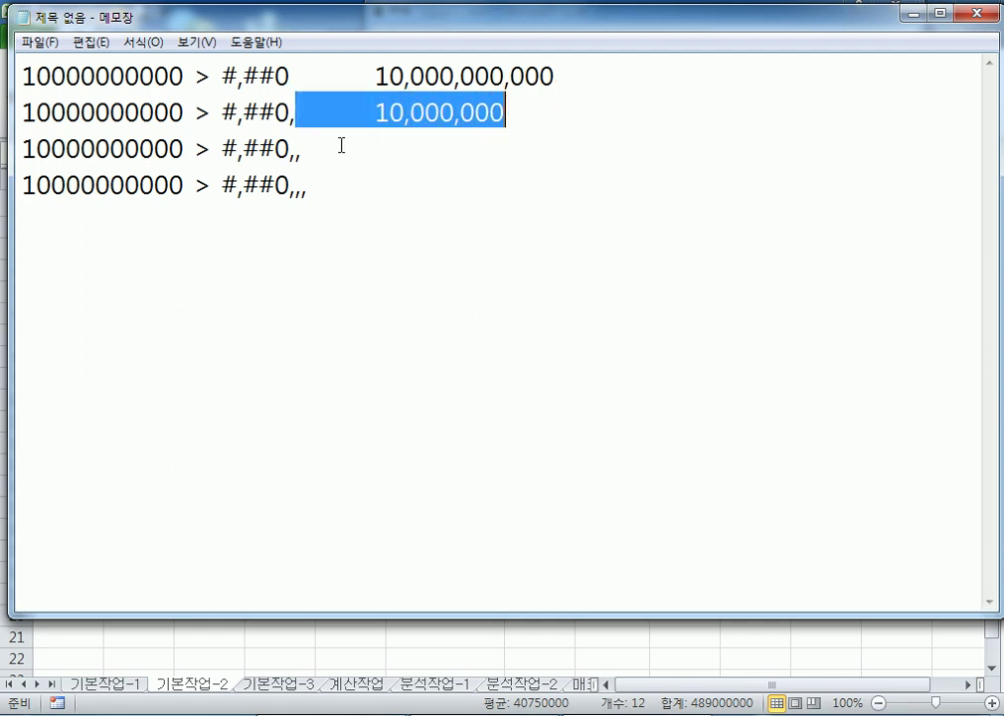
{"action": "left_click", "coordinate": [334, 152]}
{"action": "key", "text": "ctrl+v"}
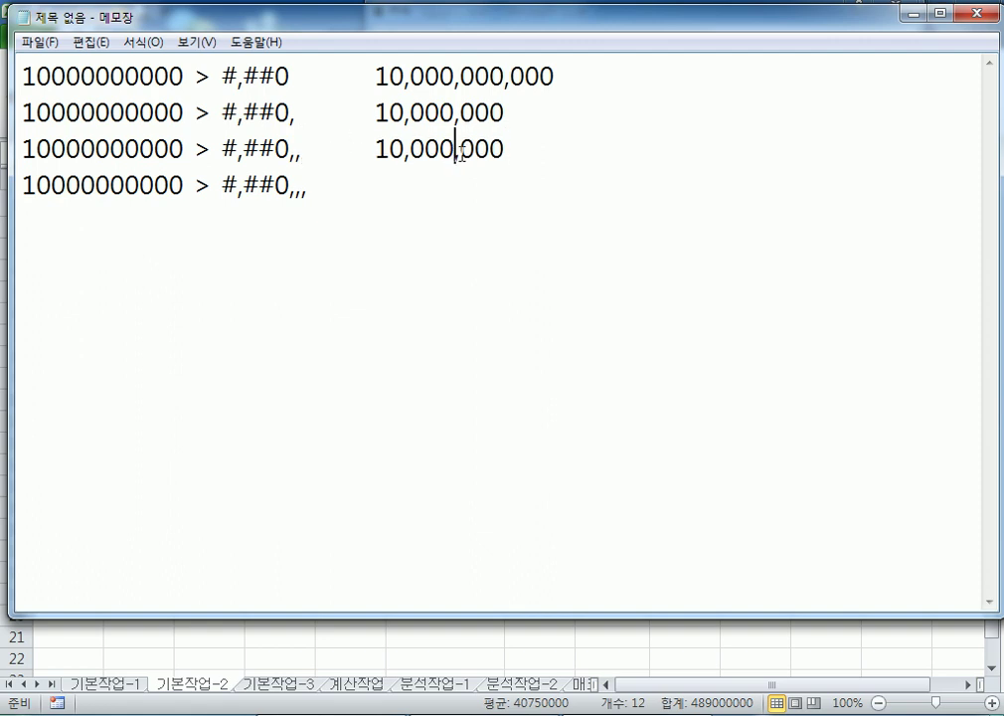
{"action": "left_click_drag", "start_coordinate": [453, 149], "coordinate": [509, 149]}
{"action": "key", "text": "Delete"}
{"action": "left_click", "coordinate": [350, 194]}
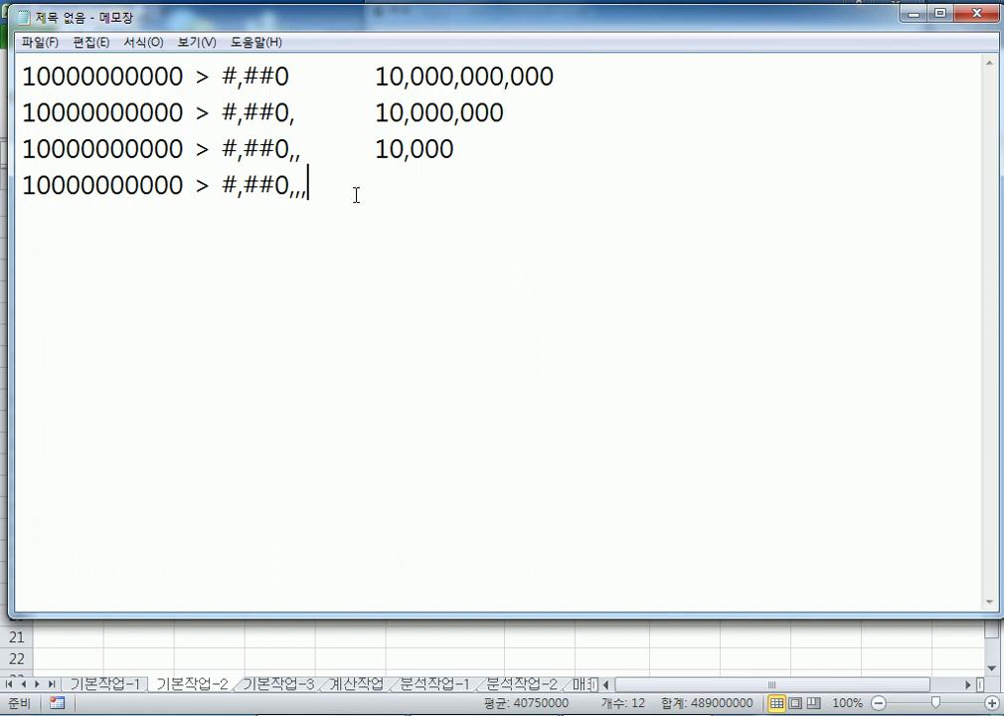
{"action": "key", "text": "ctrl+v"}
{"action": "left_click_drag", "start_coordinate": [399, 185], "coordinate": [573, 189]}
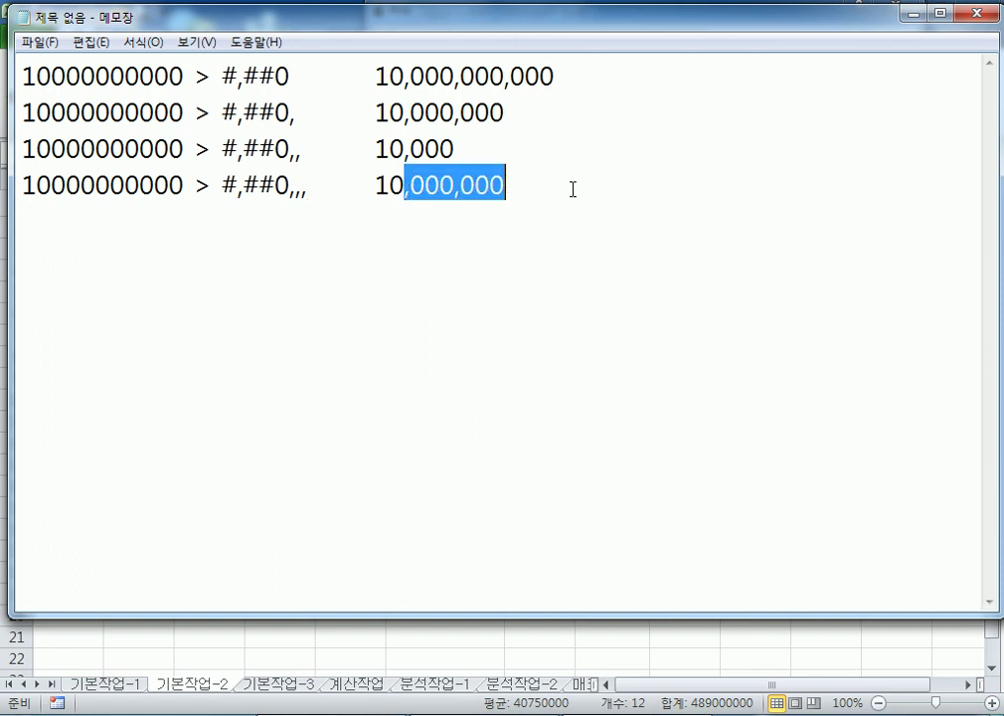
{"action": "key", "text": "Delete"}
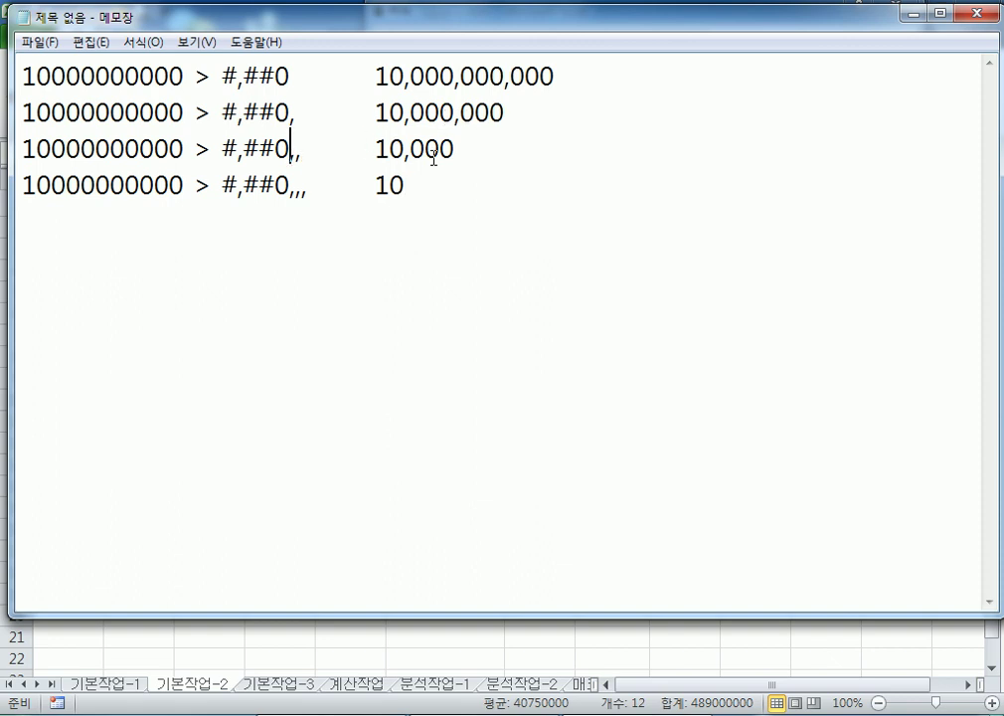
Highlight the #,##0, and #,##0,, format codes to compare their results
{"action": "left_click", "coordinate": [456, 147]}
{"action": "left_click_drag", "start_coordinate": [303, 151], "coordinate": [223, 149]}
{"action": "left_click_drag", "start_coordinate": [298, 111], "coordinate": [222, 113]}
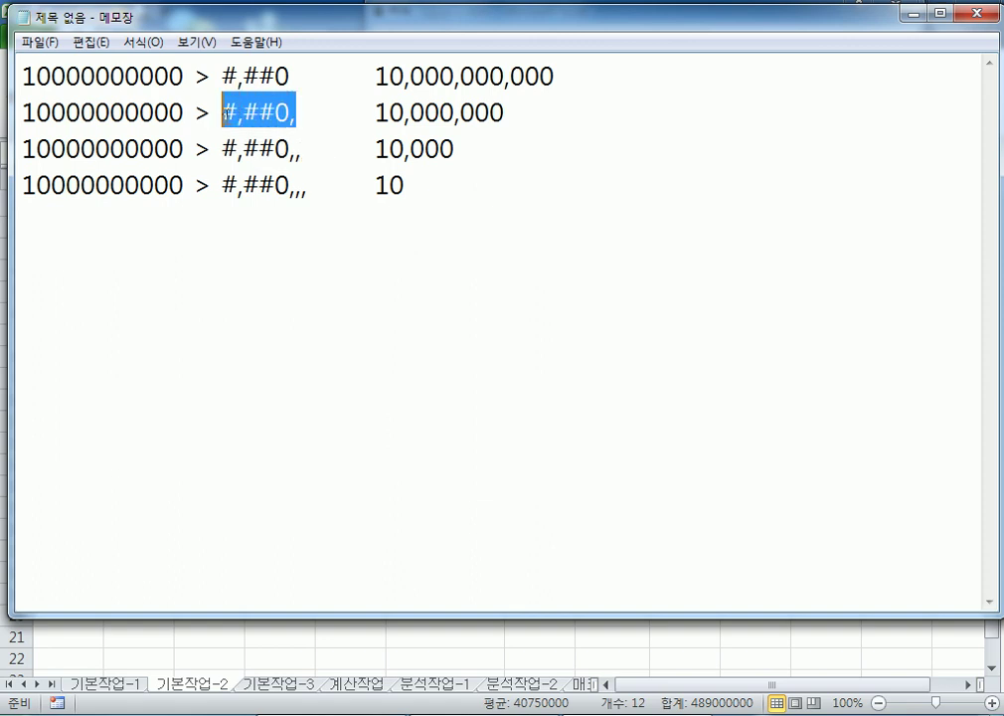
{"action": "left_click_drag", "start_coordinate": [301, 150], "coordinate": [228, 162]}
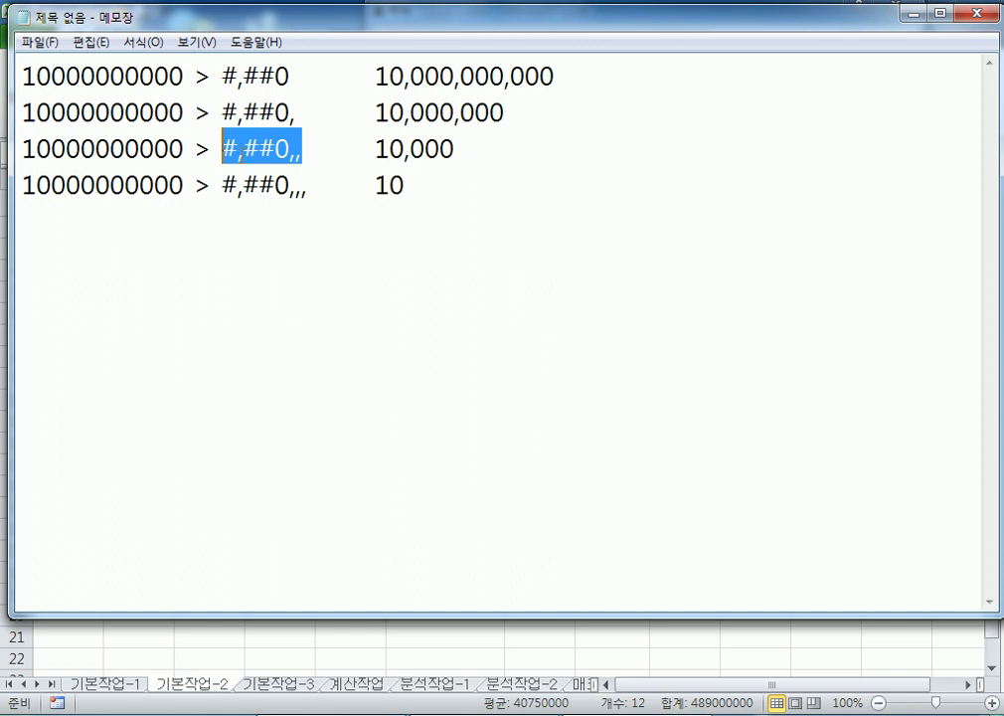
{"action": "left_click", "coordinate": [264, 259]}
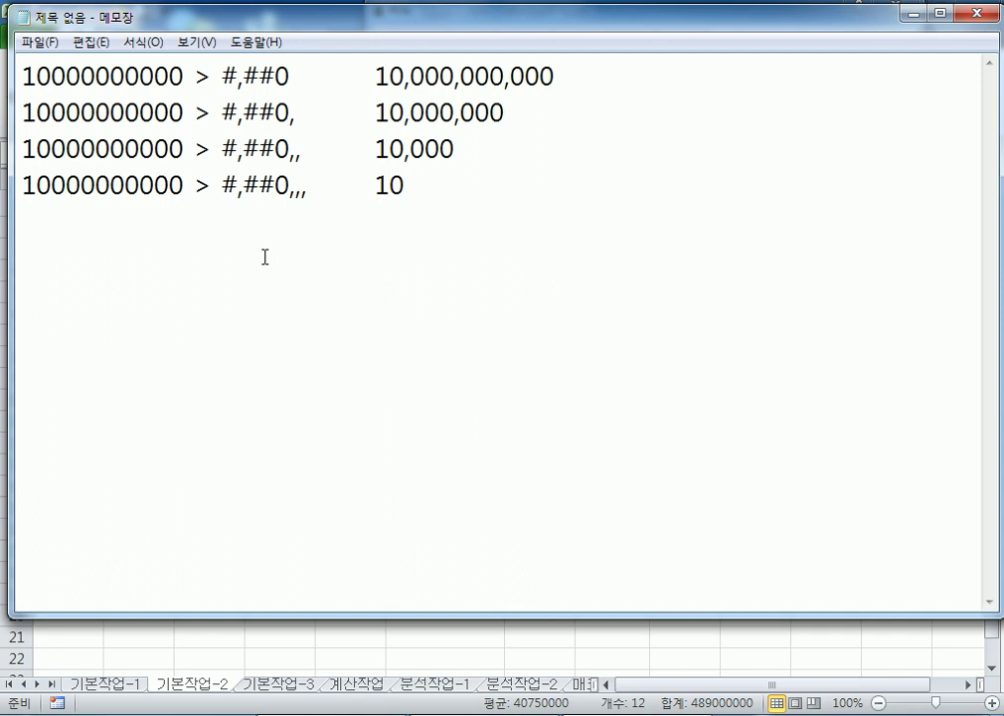
{"action": "type", "text": "#,##0"}
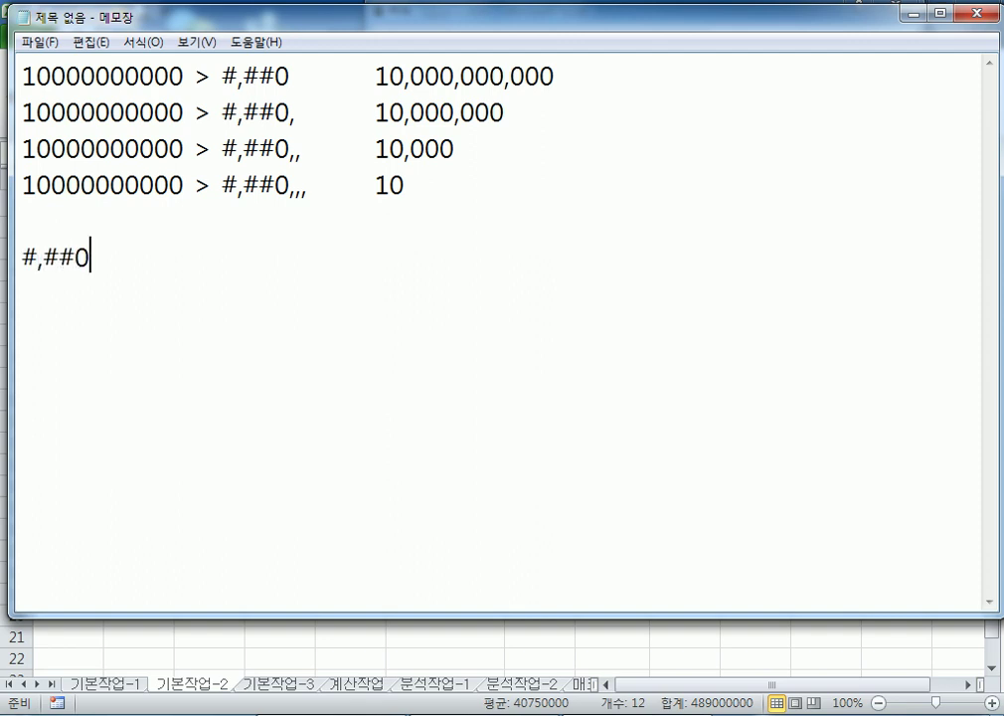
{"action": "type", "text": ",,\"백만원\""}
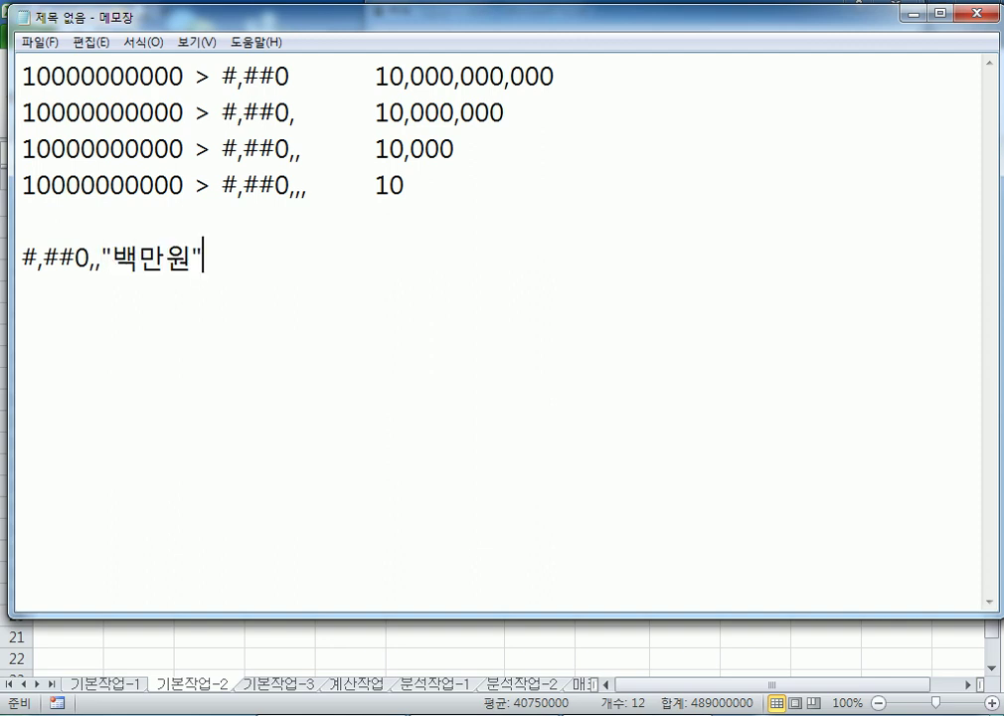
{"action": "key", "text": "Return"}
{"action": "left_click", "coordinate": [22, 185]}
{"action": "key", "text": "shift+Right"}
{"action": "key", "text": "shift+Right"}
{"action": "key", "text": "shift+Right"}
{"action": "key", "text": "shift+Right"}
{"action": "key", "text": "shift+Right"}
{"action": "key", "text": "shift+Right"}
{"action": "key", "text": "shift+Right"}
{"action": "key", "text": "shift+Right"}
{"action": "key", "text": "shift+Right"}
{"action": "key", "text": "shift+Right"}
{"action": "key", "text": "shift+Right"}
{"action": "key", "text": "shift+Right"}
{"action": "key", "text": "shift+Right"}
{"action": "key", "text": "shift+Right"}
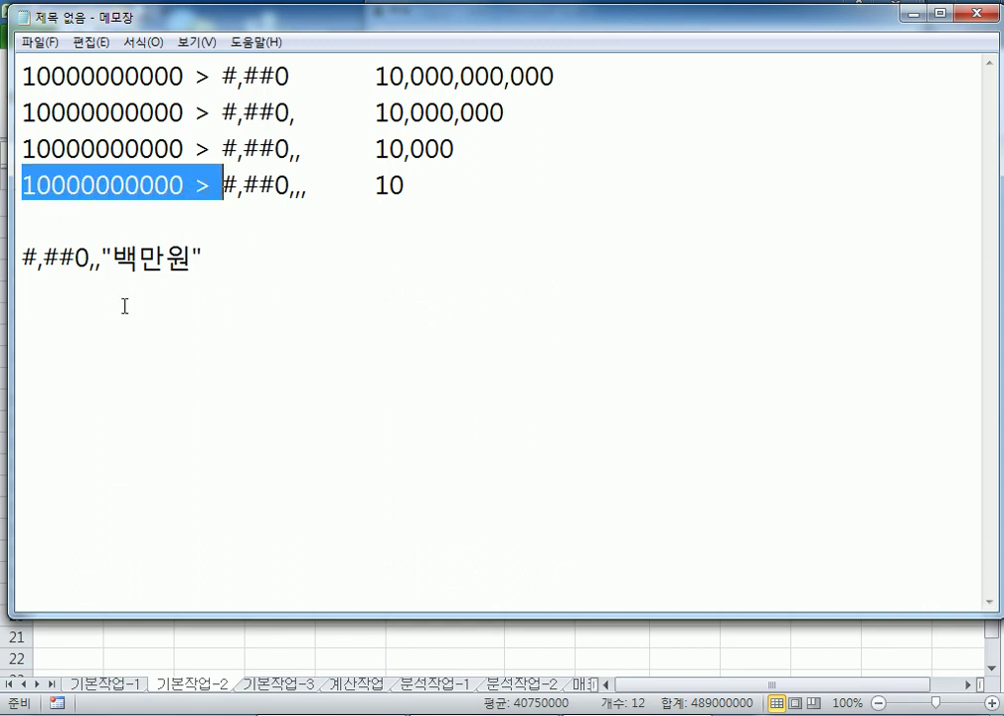
{"action": "key", "text": "ctrl+c"}
{"action": "left_click", "coordinate": [124, 306]}
{"action": "key", "text": "ctrl+v"}
Write the sample's result as 10,000,000,000 after the arrow
{"action": "left_click_drag", "start_coordinate": [176, 293], "coordinate": [22, 294]}
{"action": "key", "text": "ctrl+c"}
{"action": "left_click", "coordinate": [239, 289]}
{"action": "key", "text": "ctrl+v"}
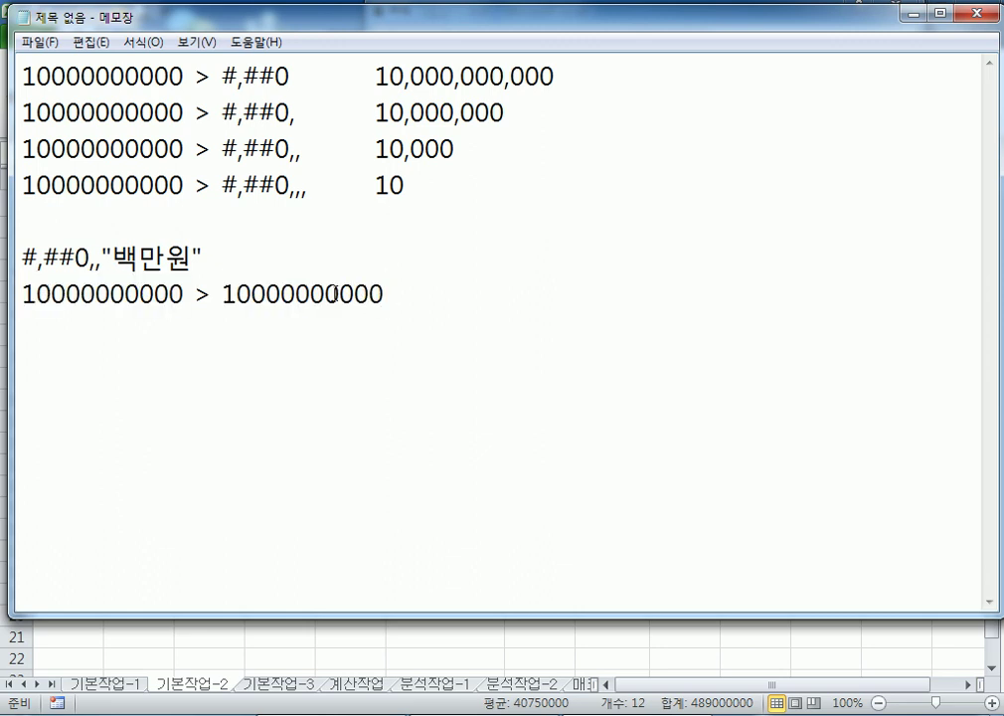
{"action": "left_click", "coordinate": [339, 294]}
{"action": "type", "text": ","}
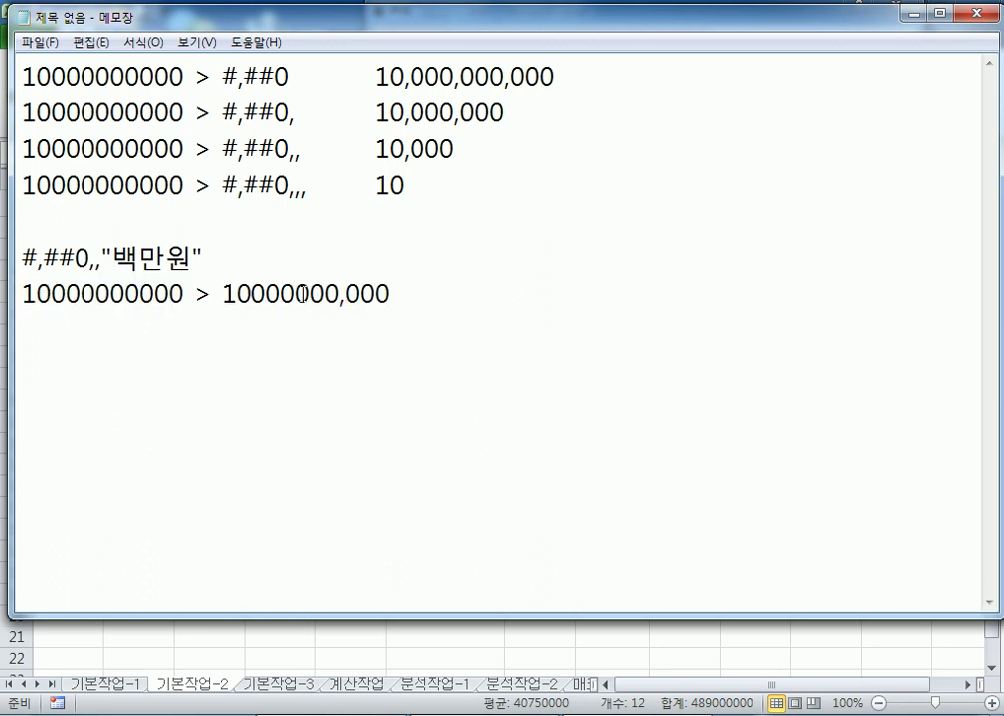
{"action": "left_click", "coordinate": [283, 295]}
{"action": "type", "text": ","}
{"action": "left_click", "coordinate": [247, 294]}
{"action": "type", "text": ",000"}
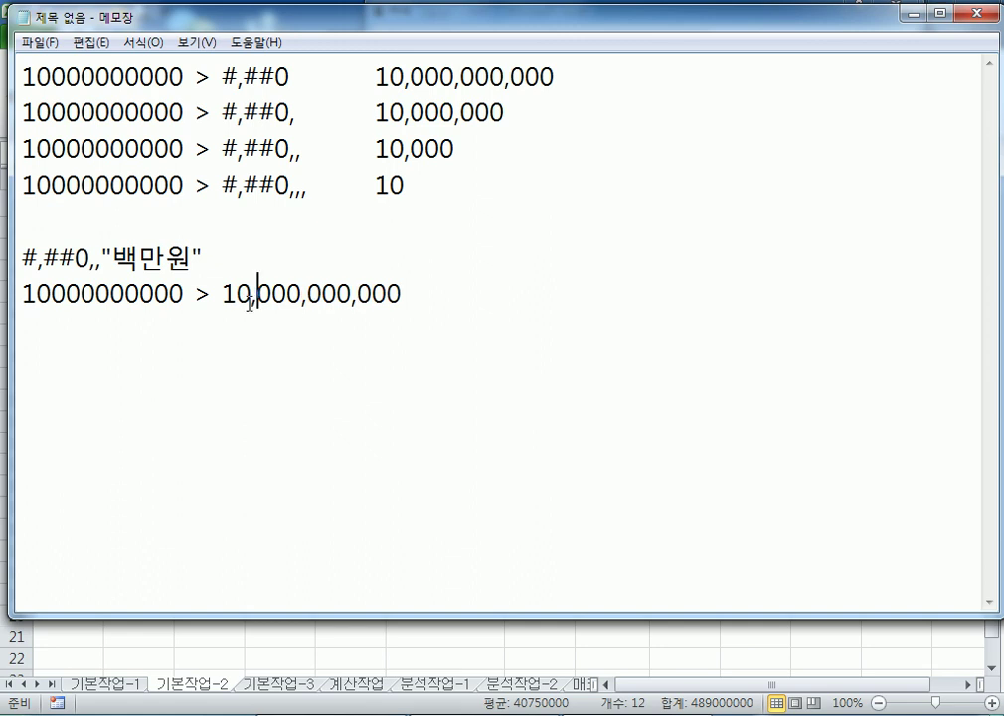
Drop the last six digits and append 백만원, giving 10,000백만원
{"action": "left_click", "coordinate": [93, 263]}
{"action": "left_click_drag", "start_coordinate": [94, 263], "coordinate": [103, 263]}
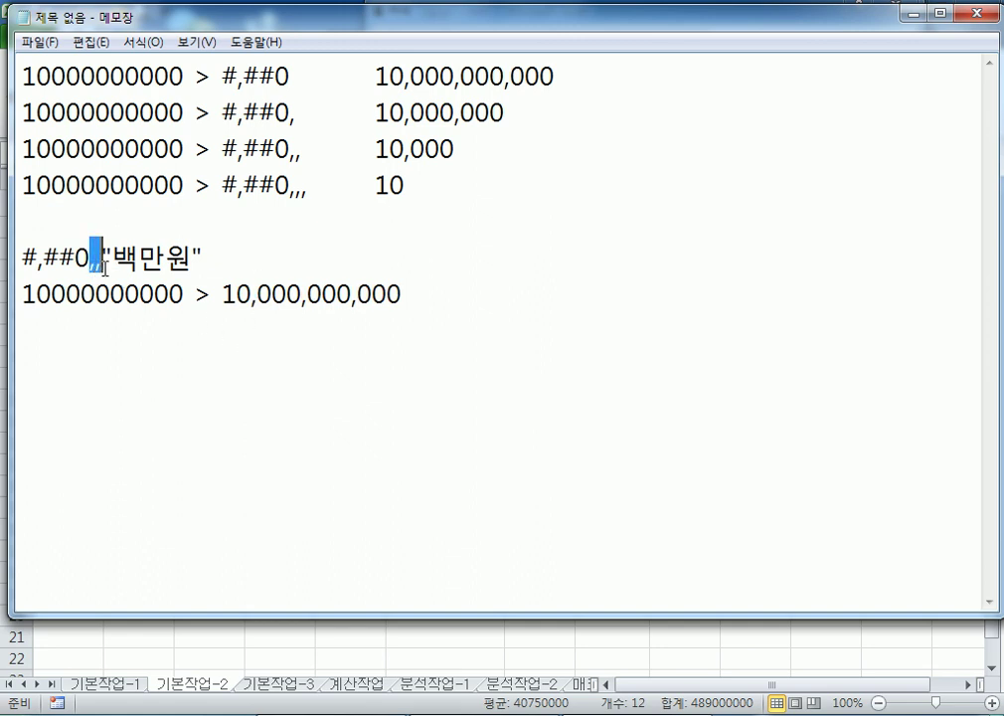
{"action": "left_click_drag", "start_coordinate": [301, 294], "coordinate": [468, 298]}
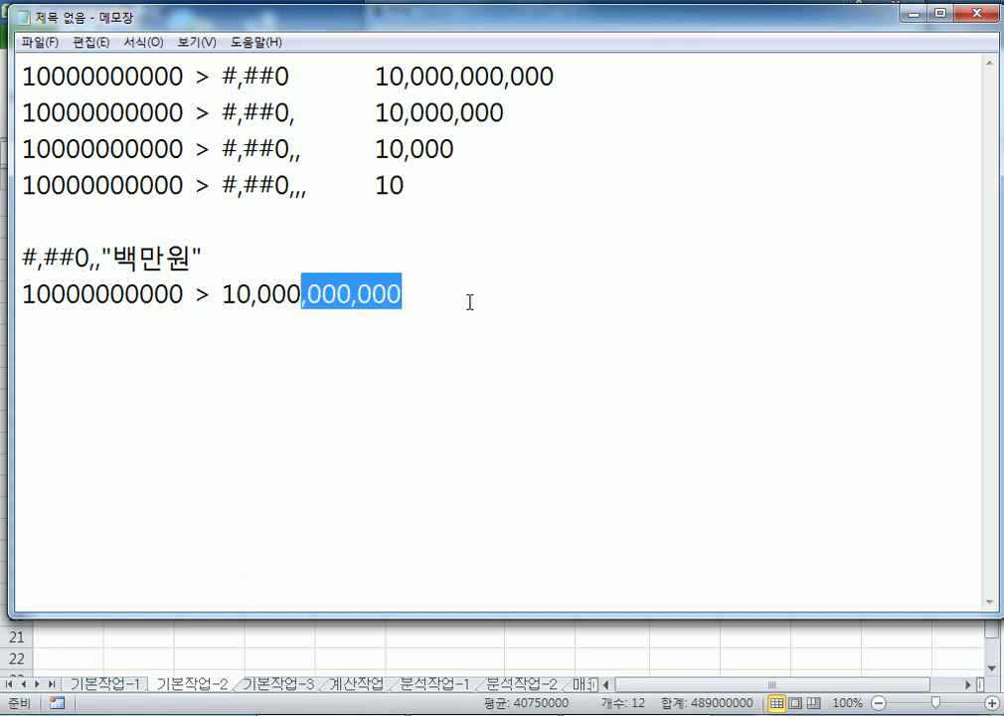
{"action": "key", "text": "Delete"}
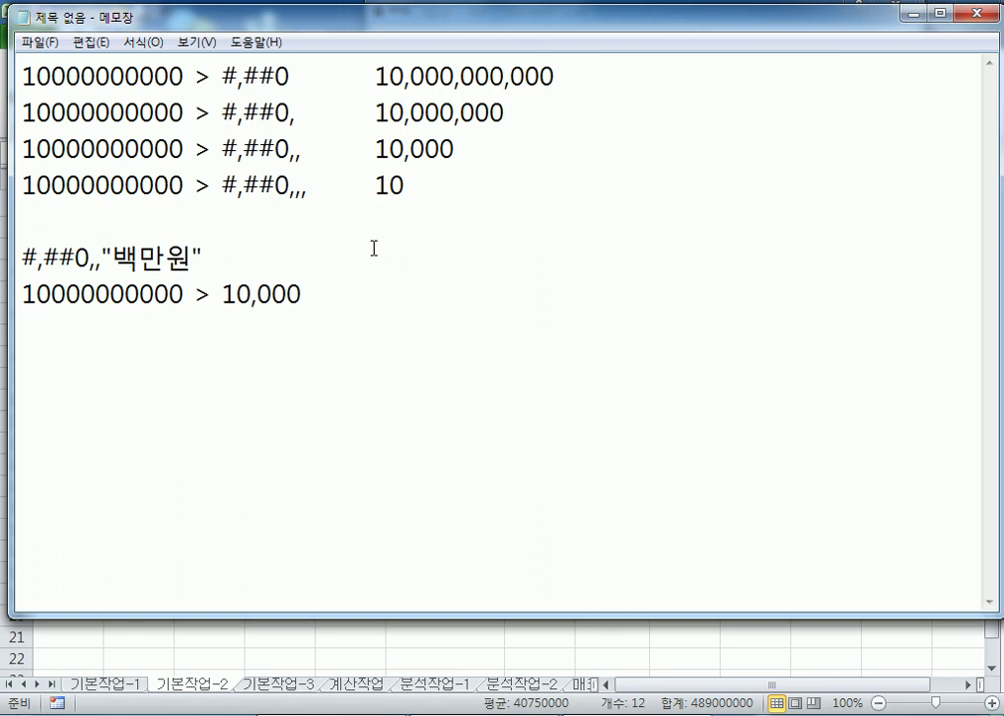
{"action": "type", "text": "백만원"}
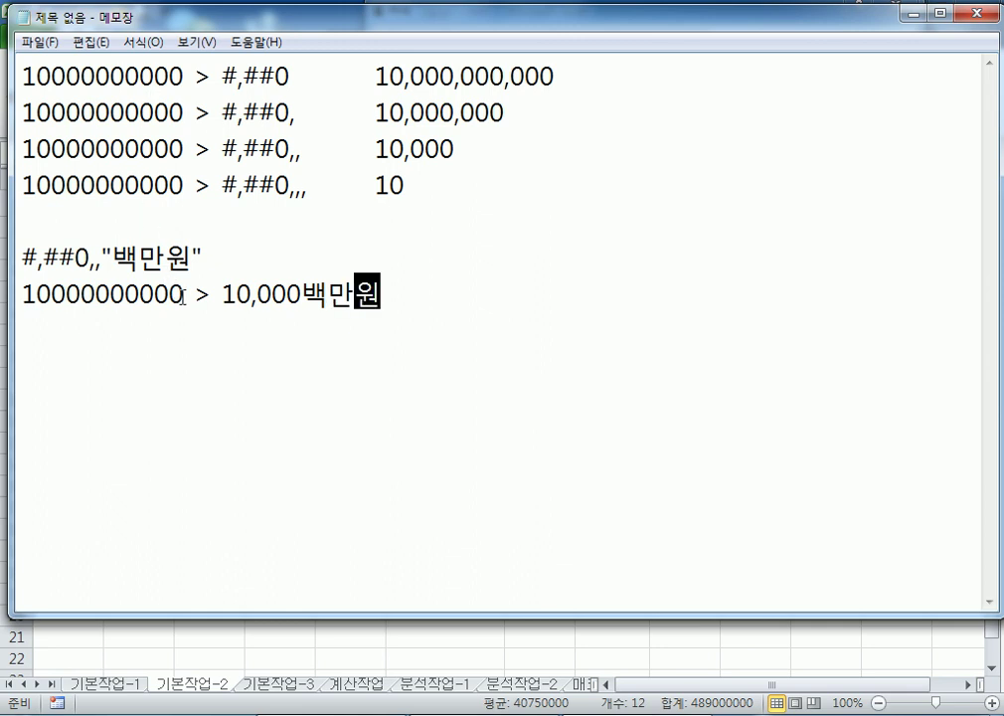
Select the #,##0,,"백만원" format line and return to Excel's Format Cells dialog
{"action": "left_click_drag", "start_coordinate": [182, 294], "coordinate": [5, 295]}
{"action": "left_click", "coordinate": [225, 295]}
{"action": "left_click_drag", "start_coordinate": [228, 297], "coordinate": [383, 294]}
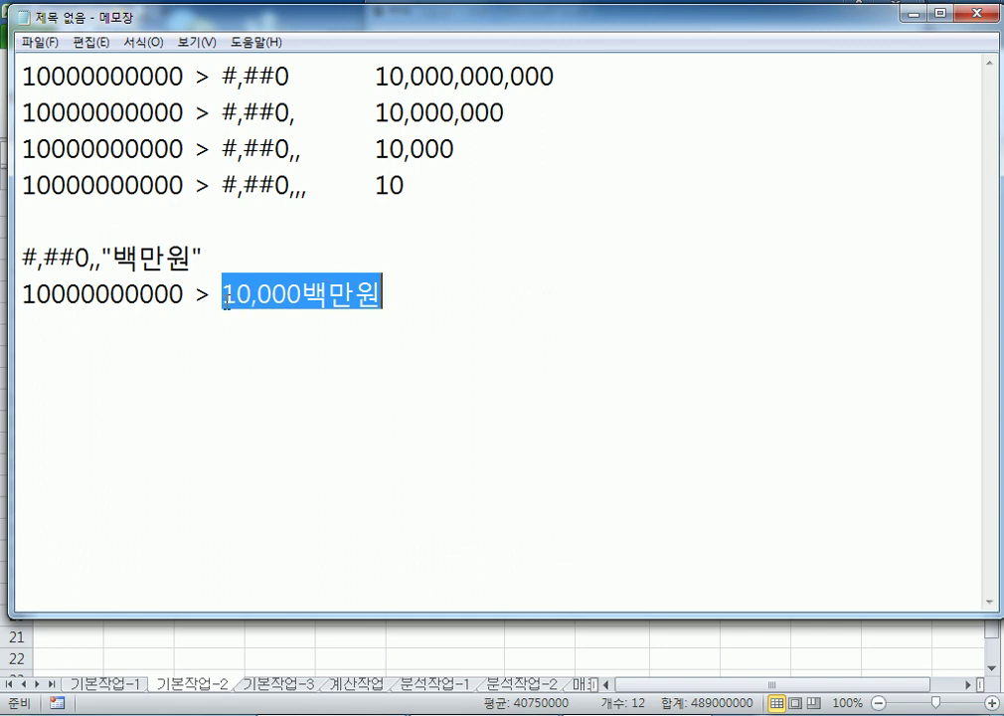
{"action": "left_click_drag", "start_coordinate": [265, 257], "coordinate": [15, 259]}
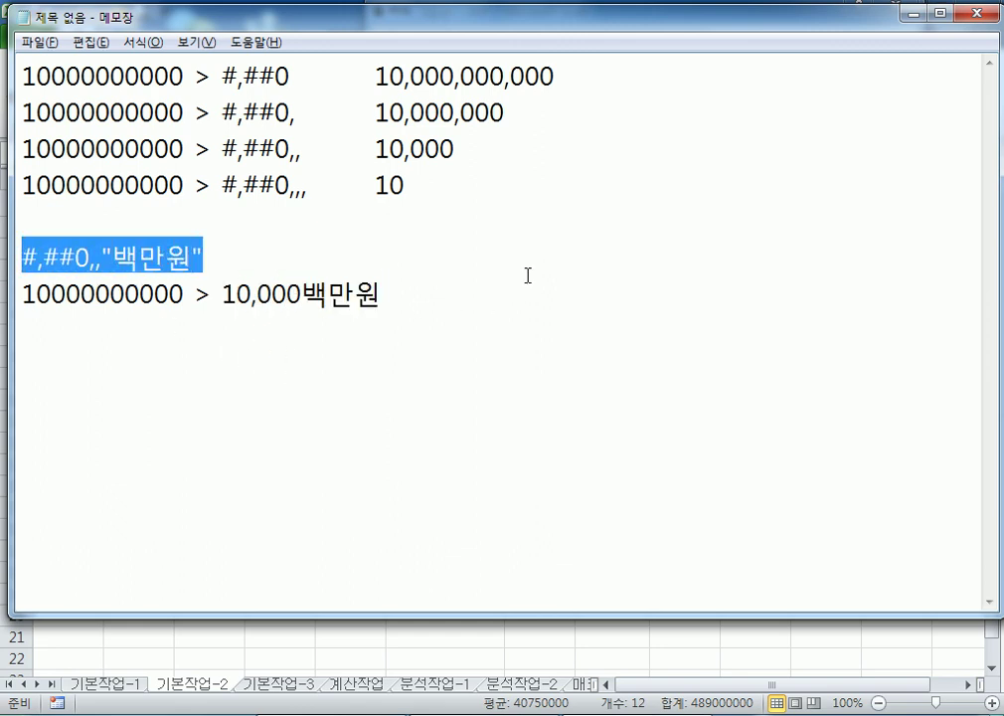
{"action": "key", "text": "alt+Tab"}
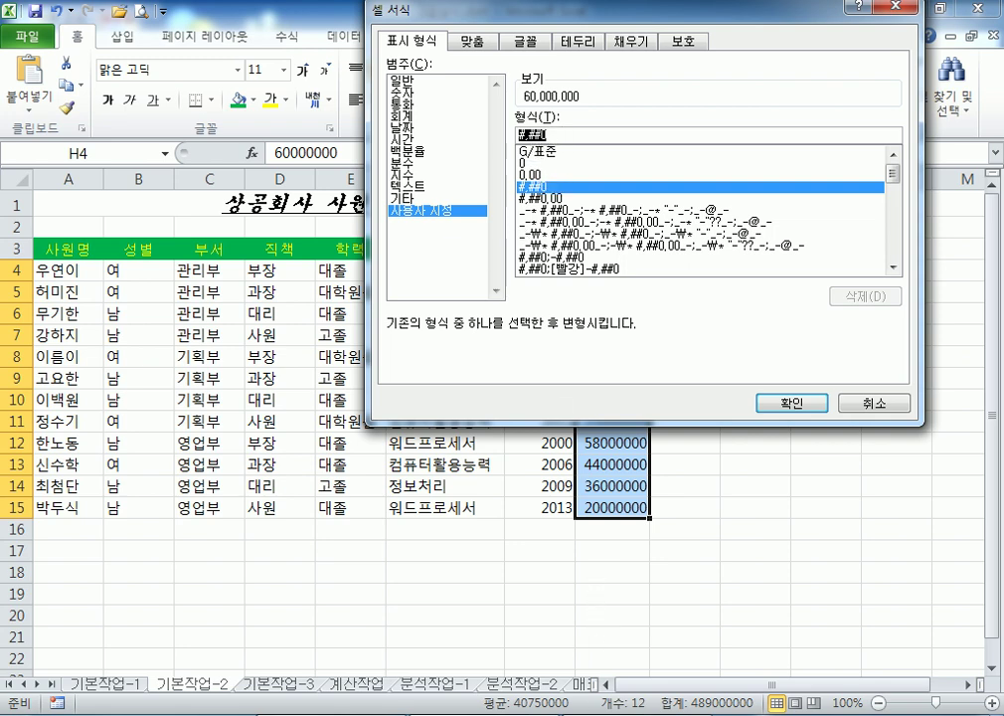
Extend the Type code to #,##0,, in the Custom format box
{"action": "key", "text": "alt+Tab"}
{"action": "key", "text": "alt+Tab"}
{"action": "left_click", "coordinate": [574, 136]}
{"action": "type", "text": ",,"}
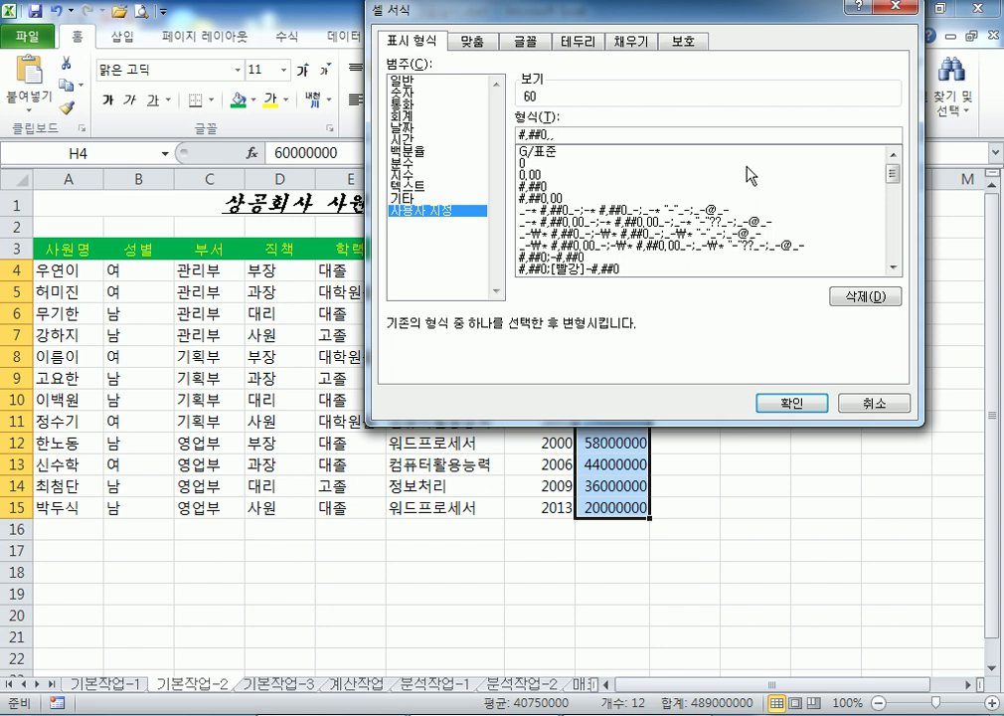
{"action": "key", "text": "BackSpace"}
{"action": "key", "text": "BackSpace"}
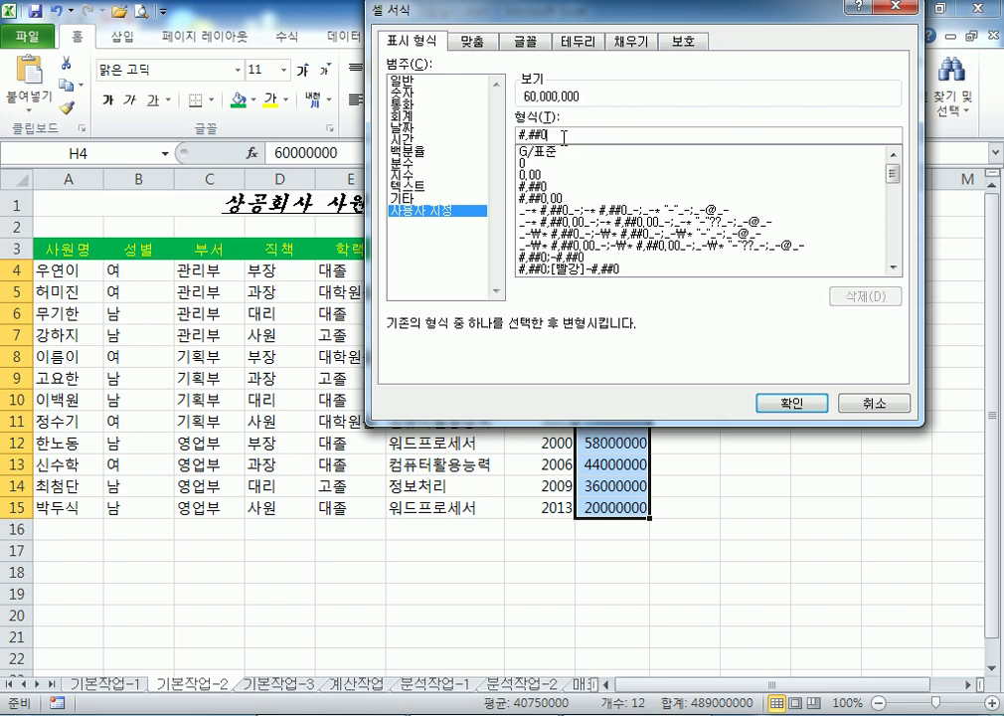
{"action": "type", "text": ","}
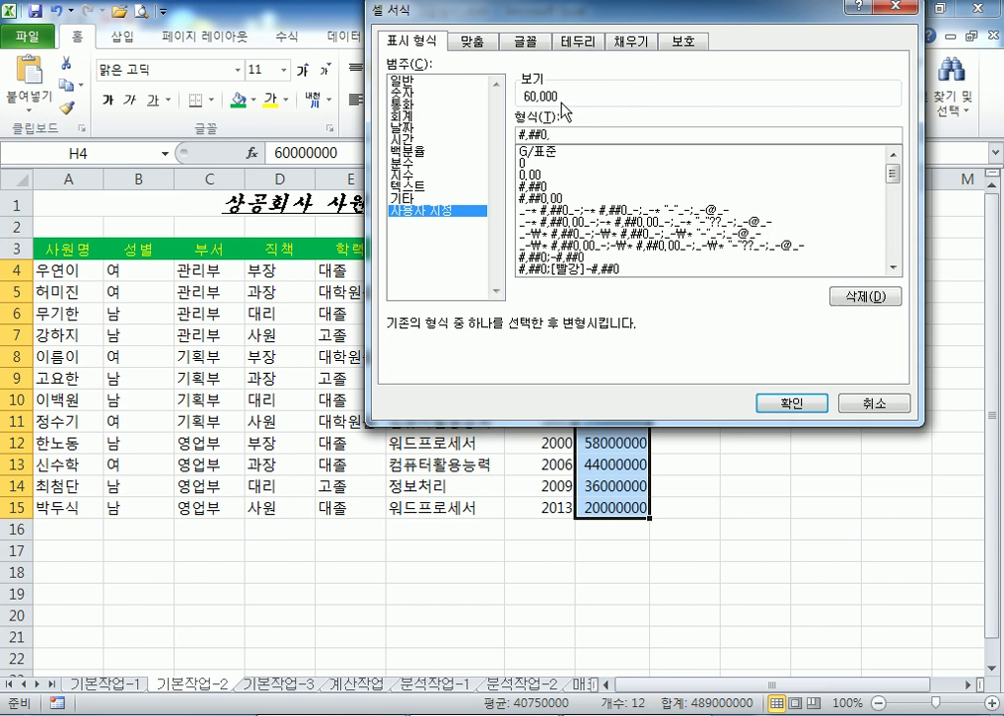
{"action": "type", "text": ","}
{"action": "type", "text": "백만원"}
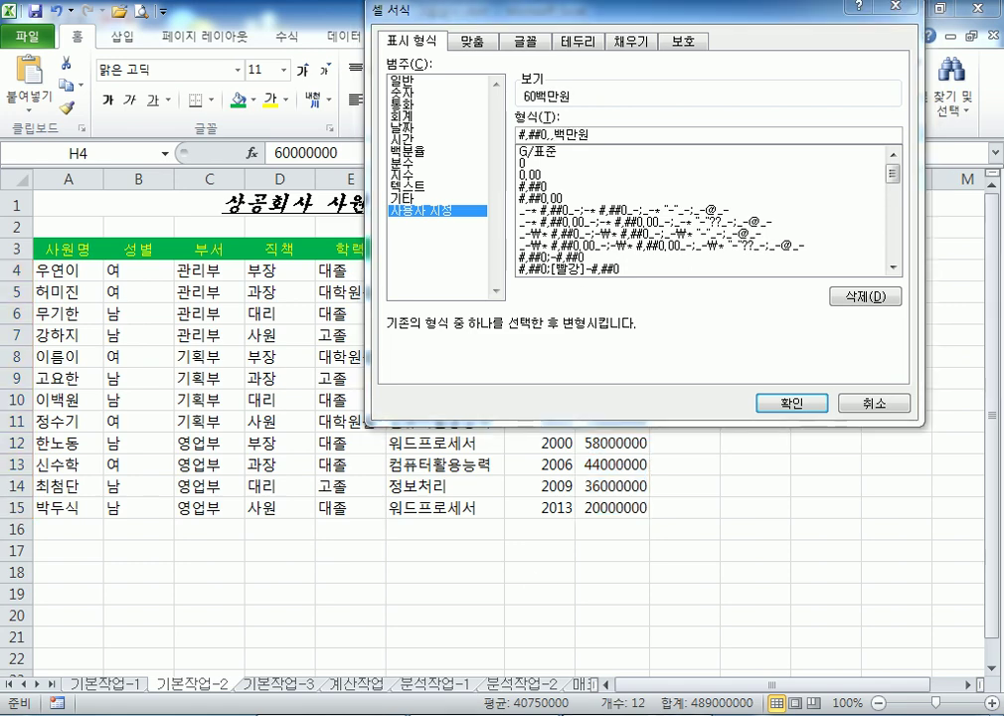
Paste 백만원 from Notepad after #,##0,, and apply the format to H4:H15
{"action": "key", "text": "alt+Tab"}
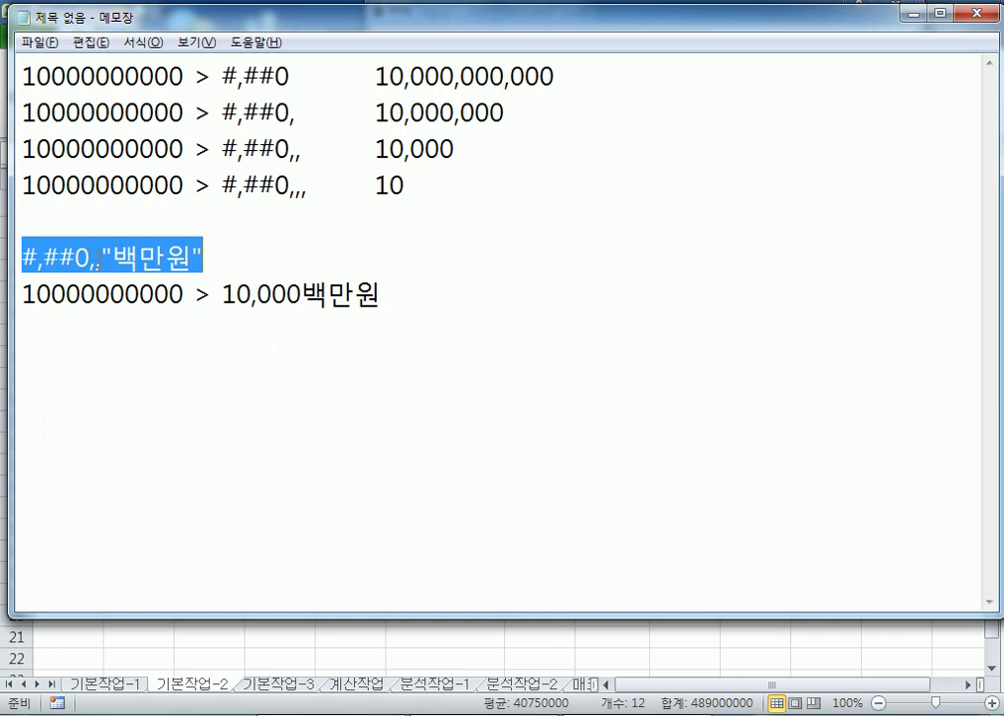
{"action": "left_click_drag", "start_coordinate": [113, 259], "coordinate": [196, 256]}
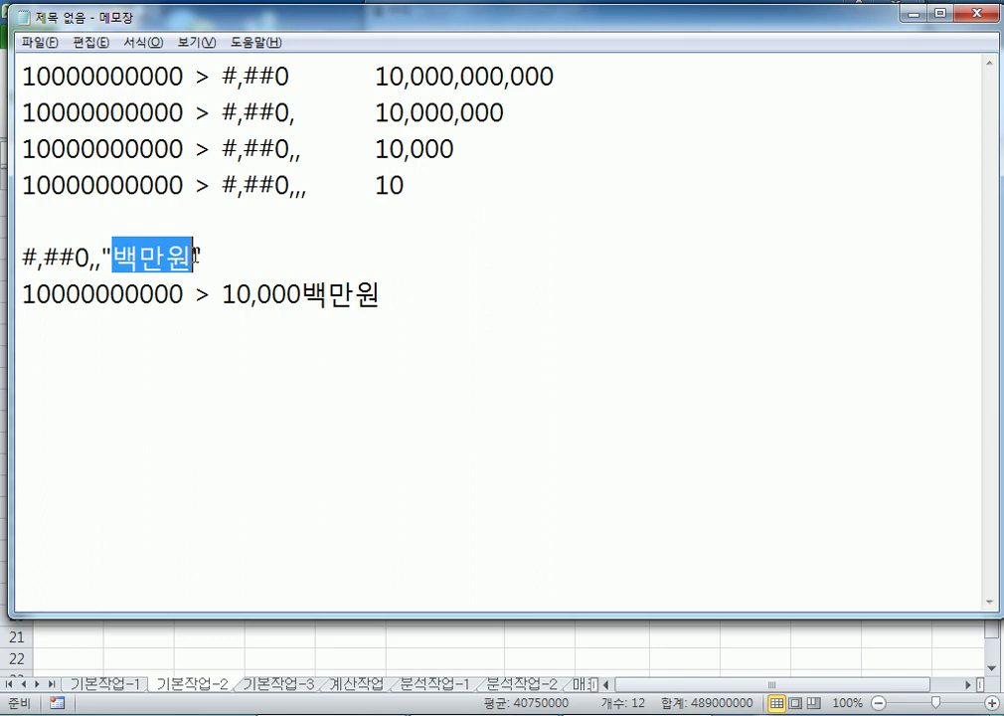
{"action": "key", "text": "ctrl+c"}
{"action": "key", "text": "alt+Tab"}
{"action": "key", "text": "ctrl+v"}
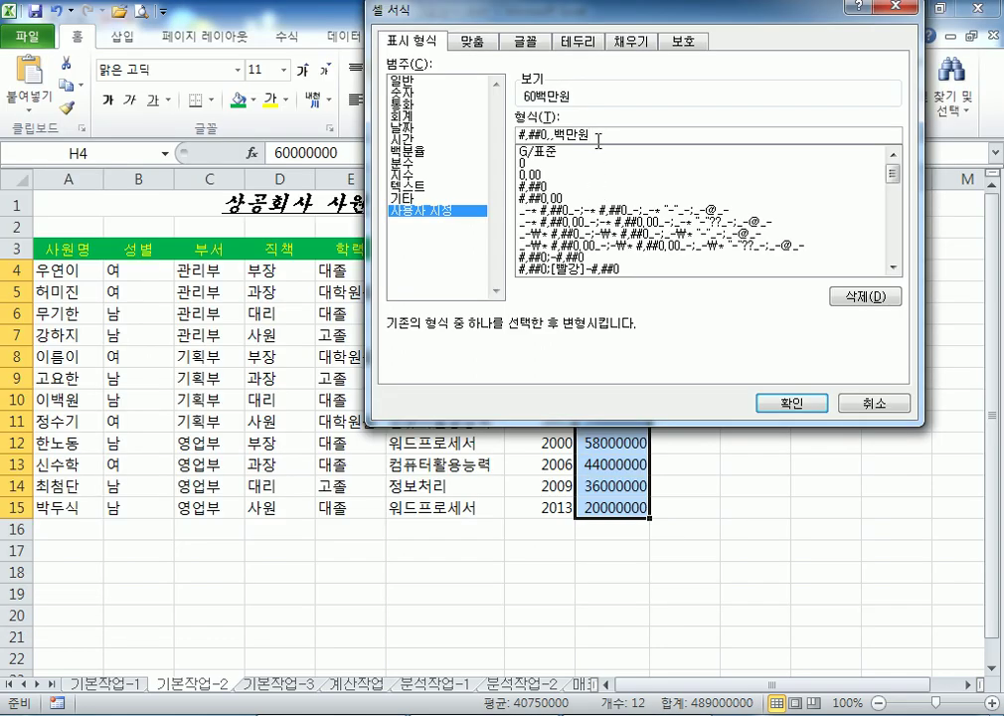
{"action": "left_click", "coordinate": [822, 402]}
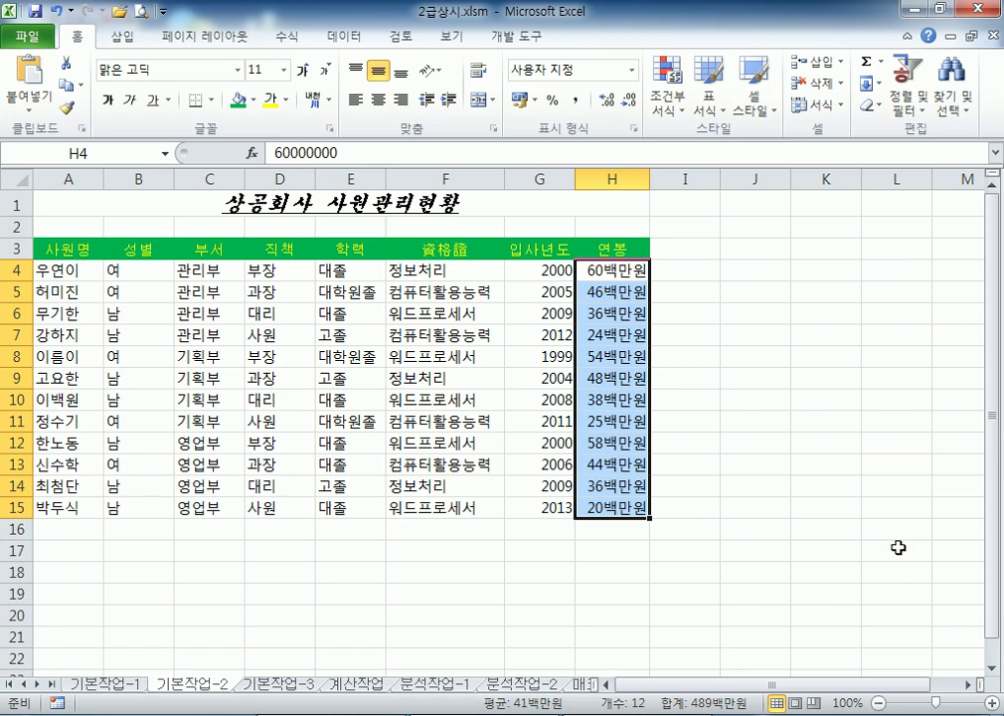
{"action": "key", "text": "ctrl+1"}
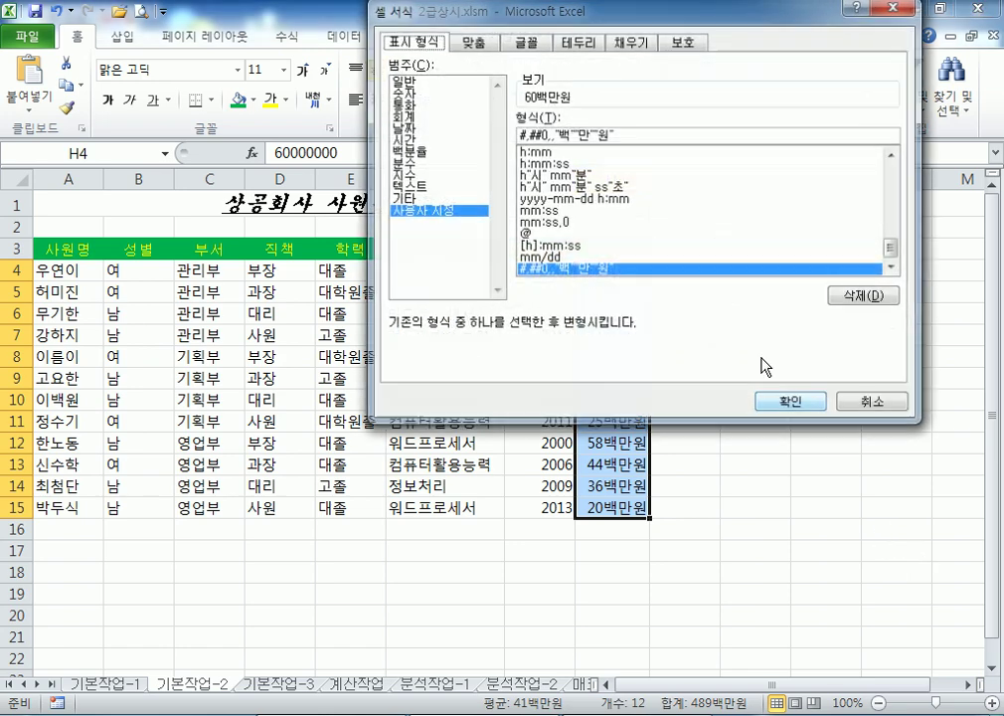
{"action": "left_click", "coordinate": [873, 403]}
{"action": "key", "text": "alt+Tab"}
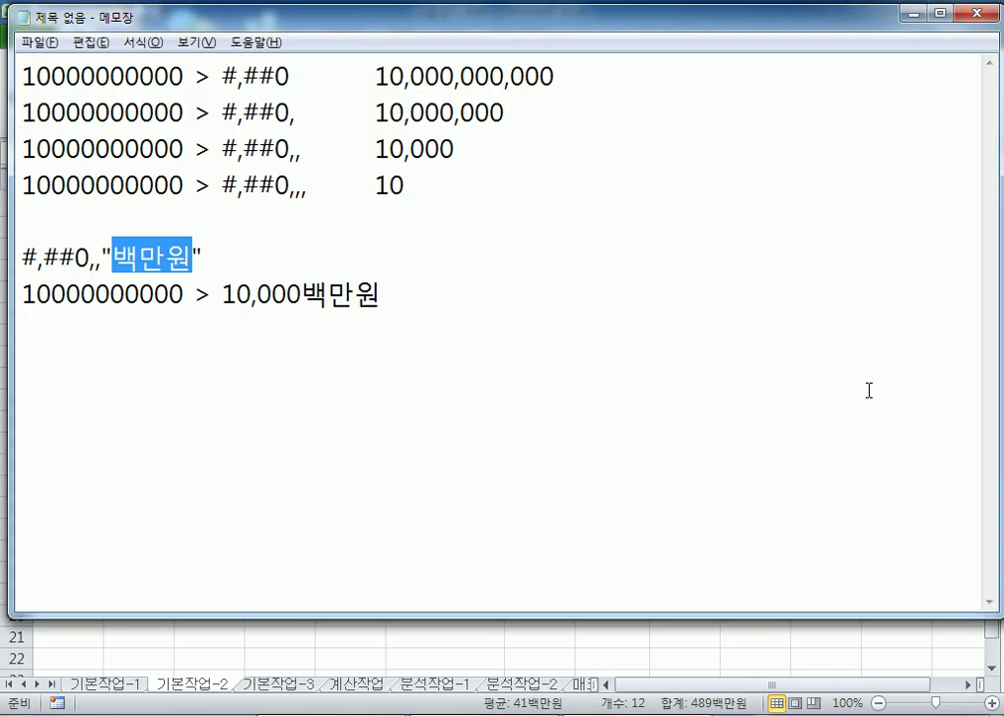
{"action": "left_click", "coordinate": [93, 260]}
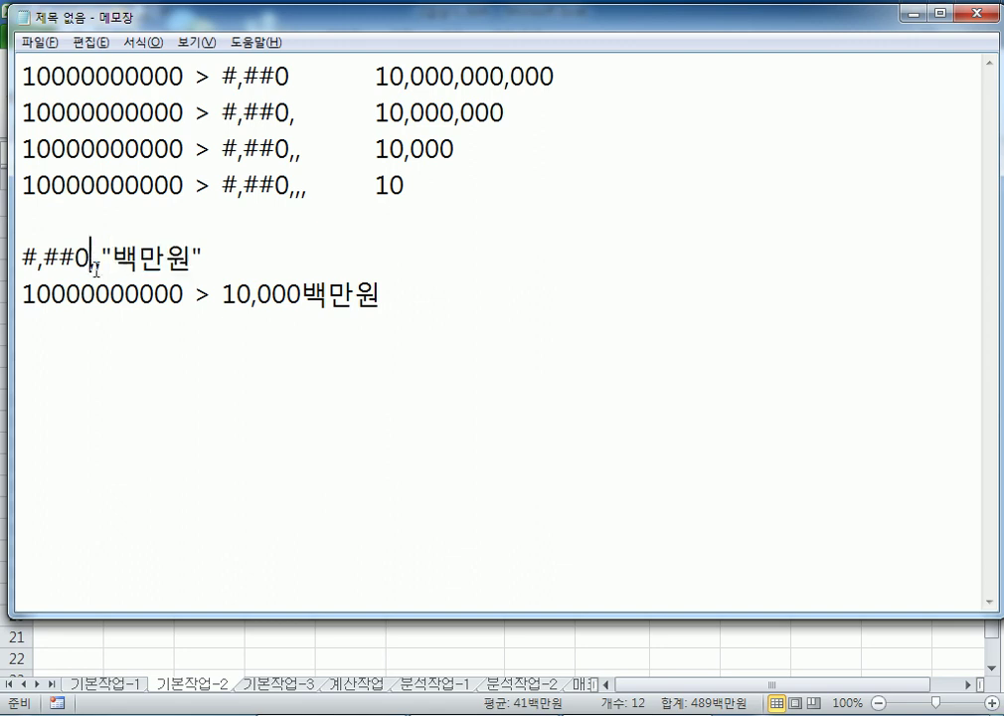
{"action": "left_click_drag", "start_coordinate": [92, 260], "coordinate": [105, 269]}
{"action": "left_click_drag", "start_coordinate": [289, 157], "coordinate": [303, 155]}
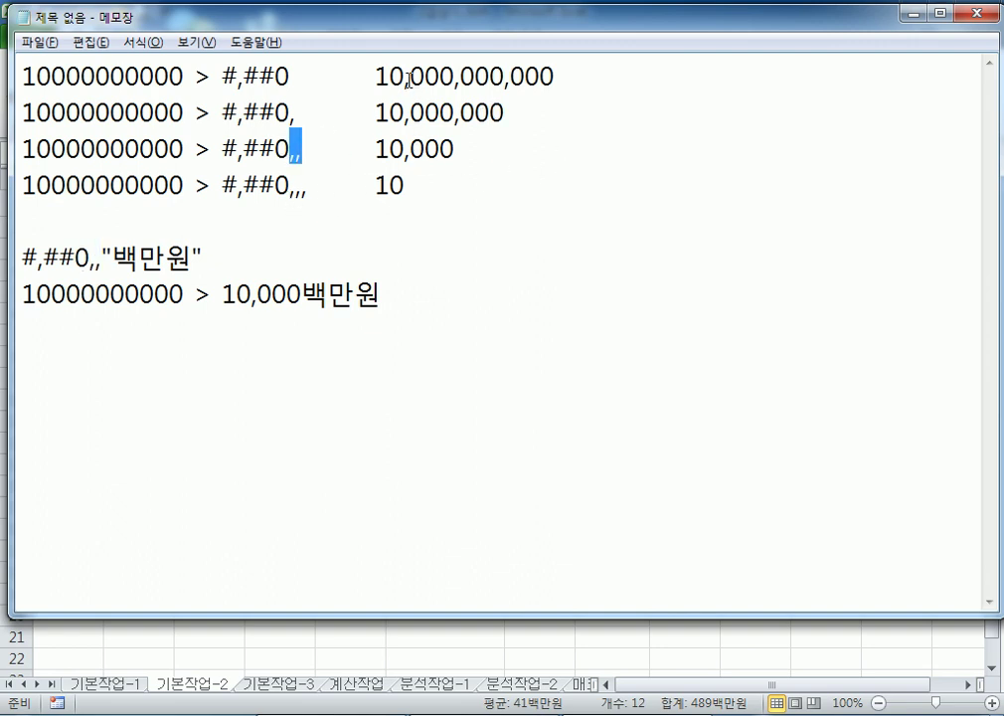
{"action": "left_click_drag", "start_coordinate": [410, 79], "coordinate": [619, 78]}
{"action": "left_click", "coordinate": [475, 196]}
{"action": "left_click", "coordinate": [403, 325]}
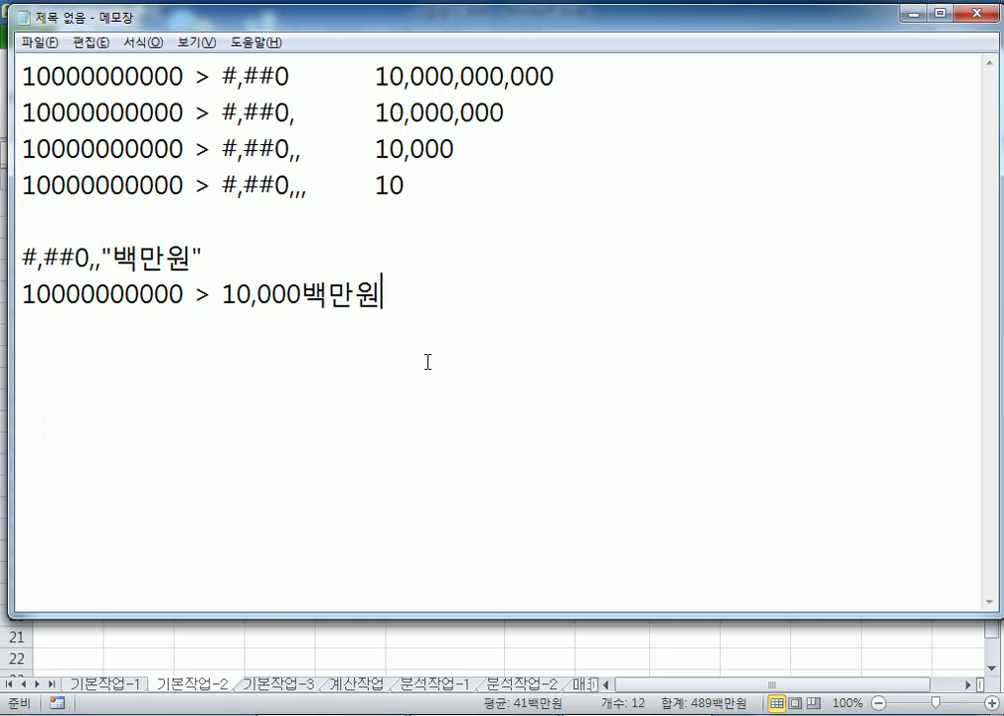
{"action": "key", "text": "Return"}
{"action": "key", "text": "Return"}
{"action": "key", "text": "alt+Tab"}
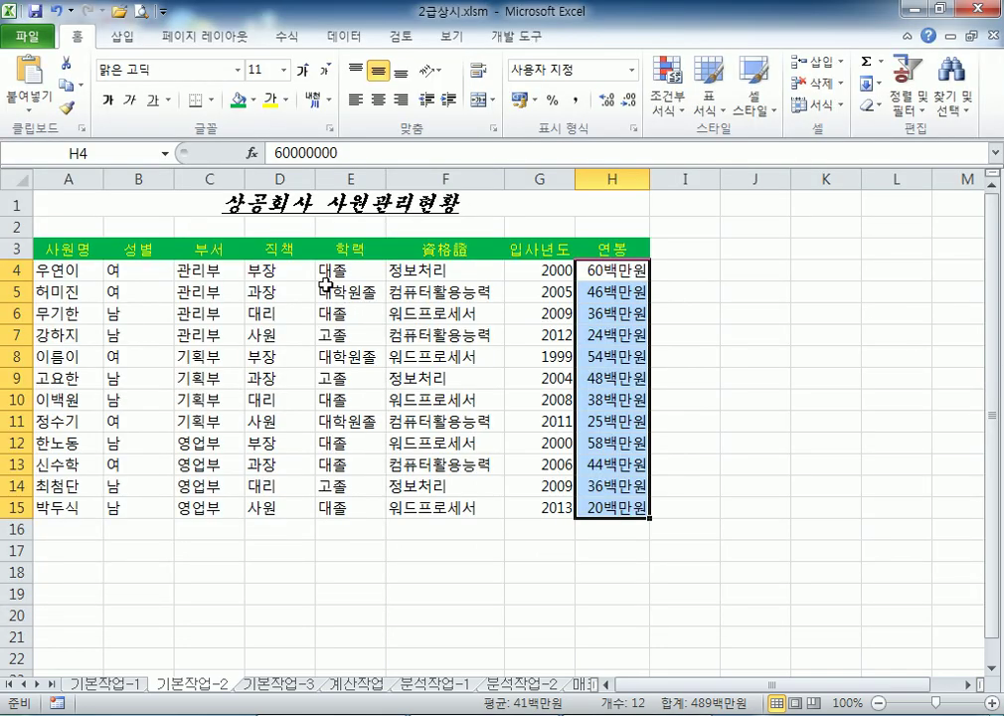
Select the table A3:H15 and apply All Borders (모든 테두리) from the Borders list
{"action": "left_click_drag", "start_coordinate": [69, 256], "coordinate": [632, 508]}
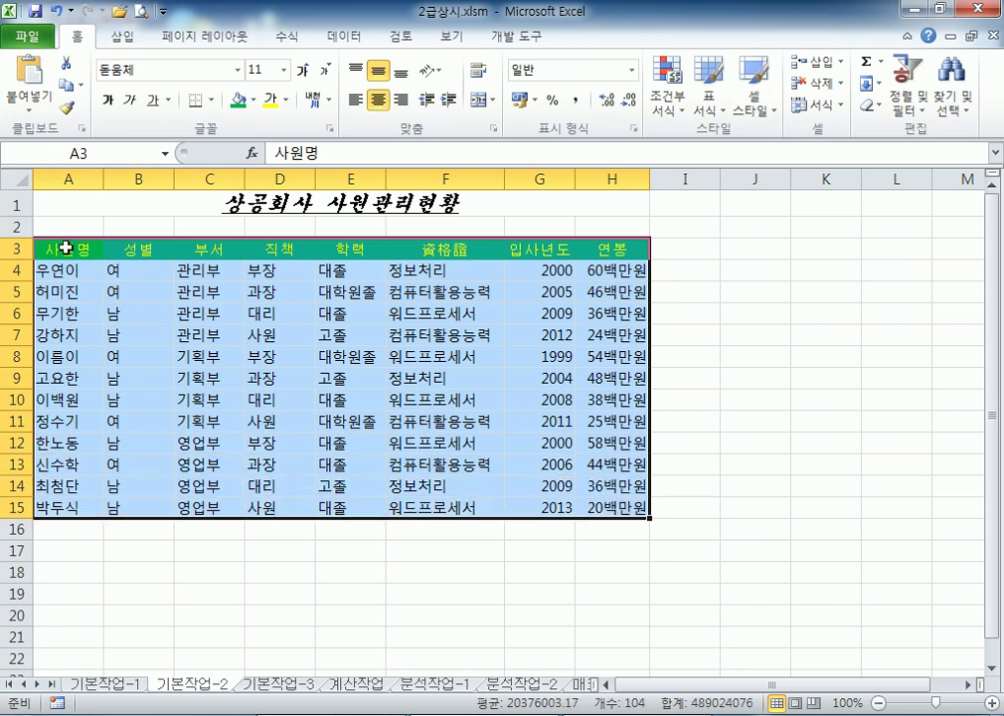
{"action": "left_click_drag", "start_coordinate": [68, 249], "coordinate": [582, 485]}
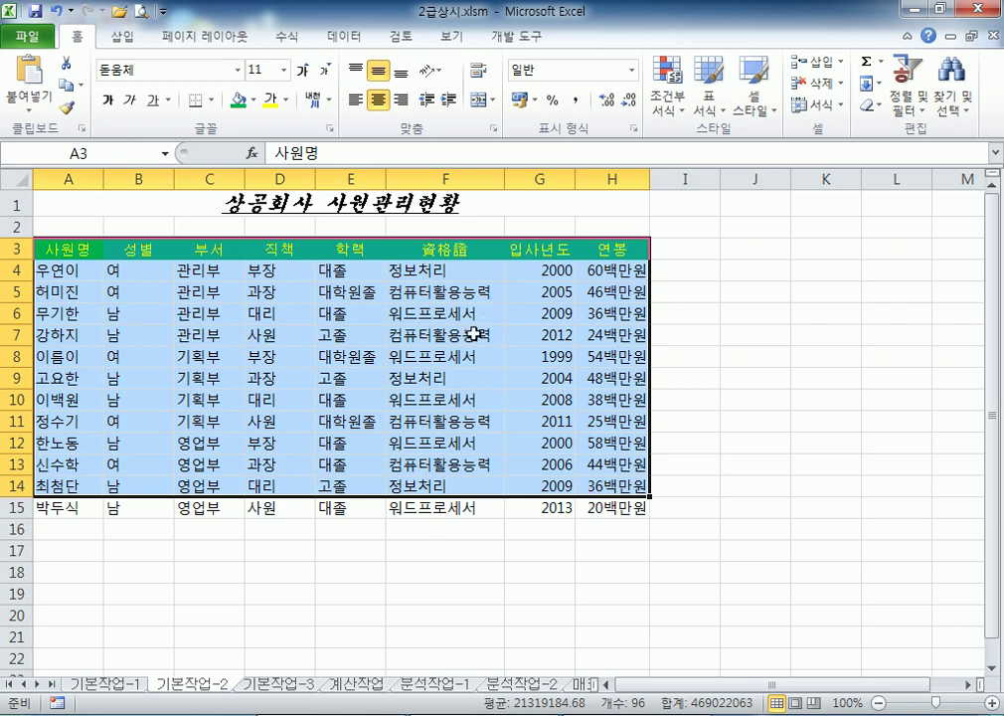
{"action": "left_click", "coordinate": [468, 356]}
{"action": "key", "text": "ctrl+a"}
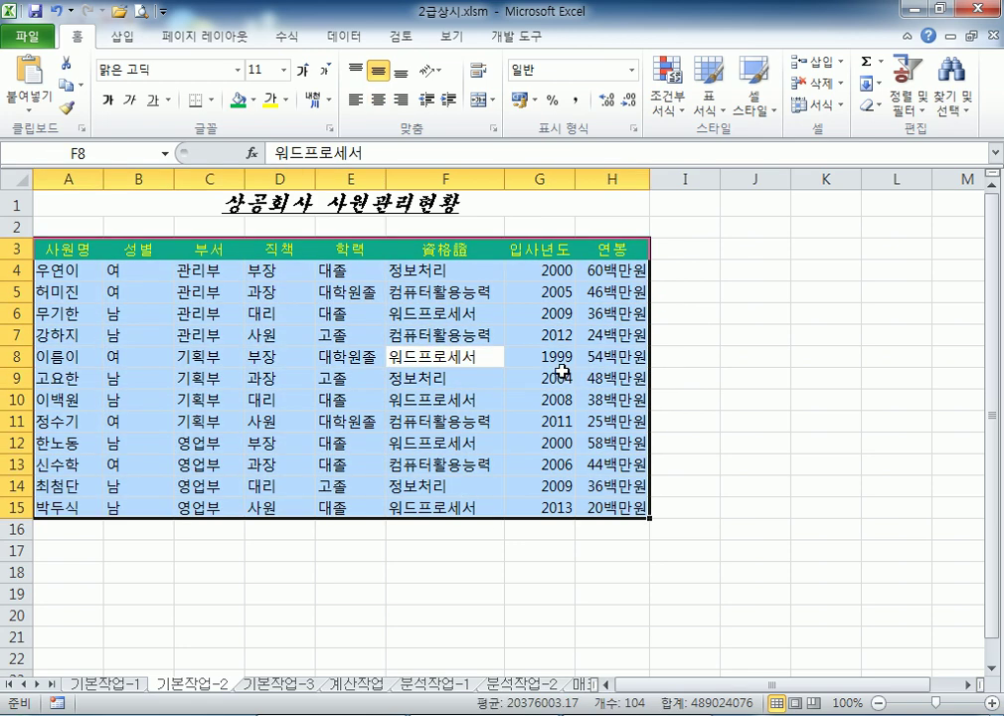
{"action": "left_click", "coordinate": [382, 379]}
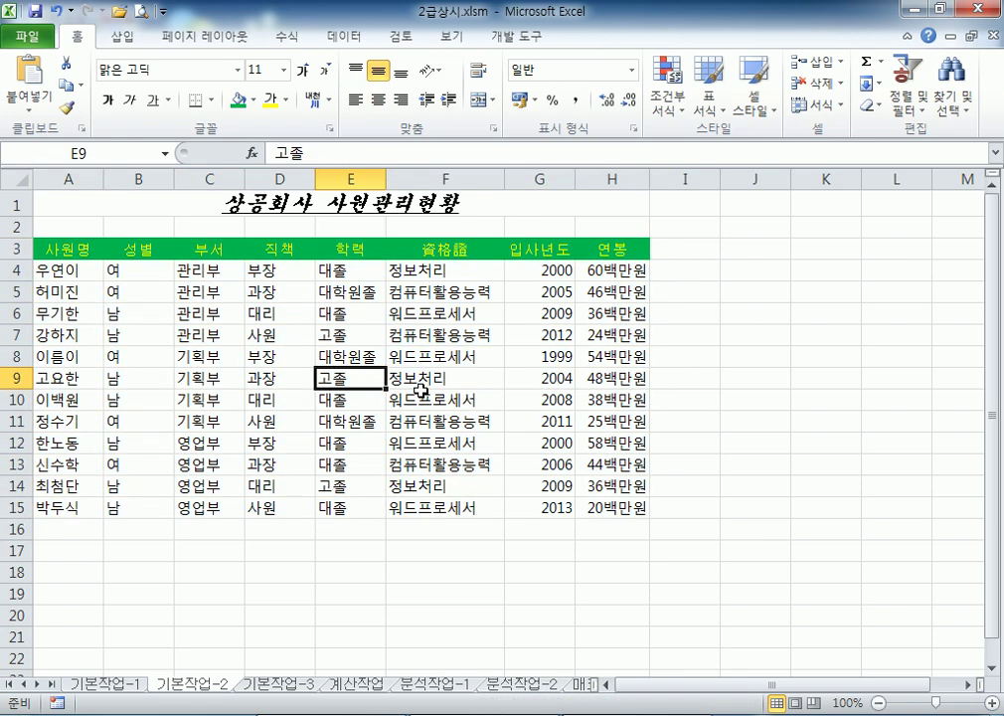
{"action": "key", "text": "ctrl+a"}
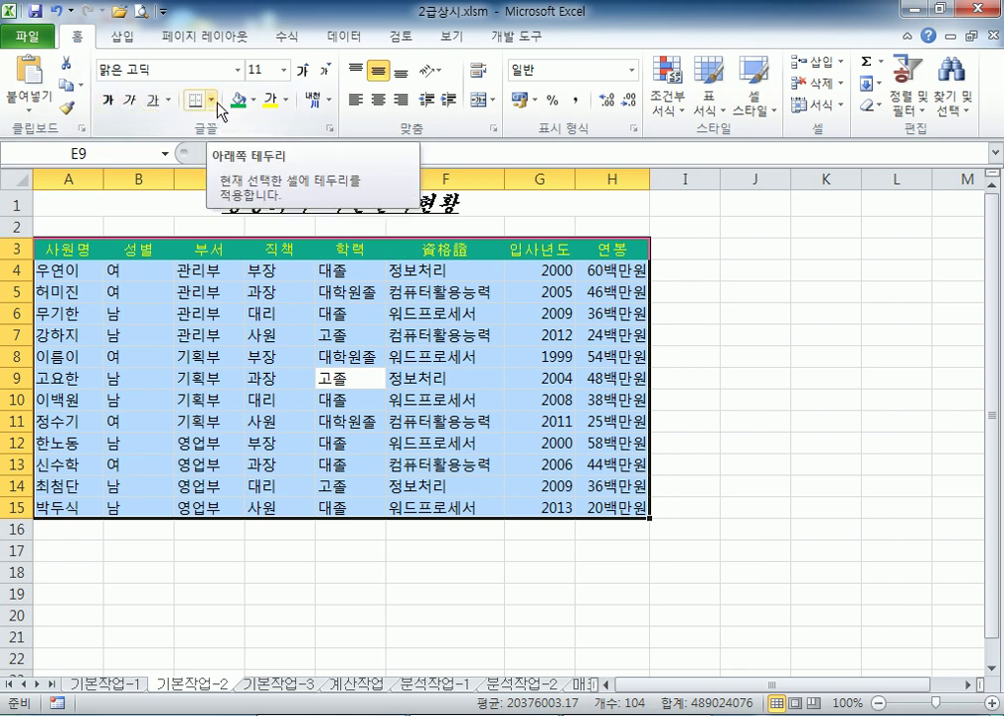
{"action": "left_click", "coordinate": [212, 100]}
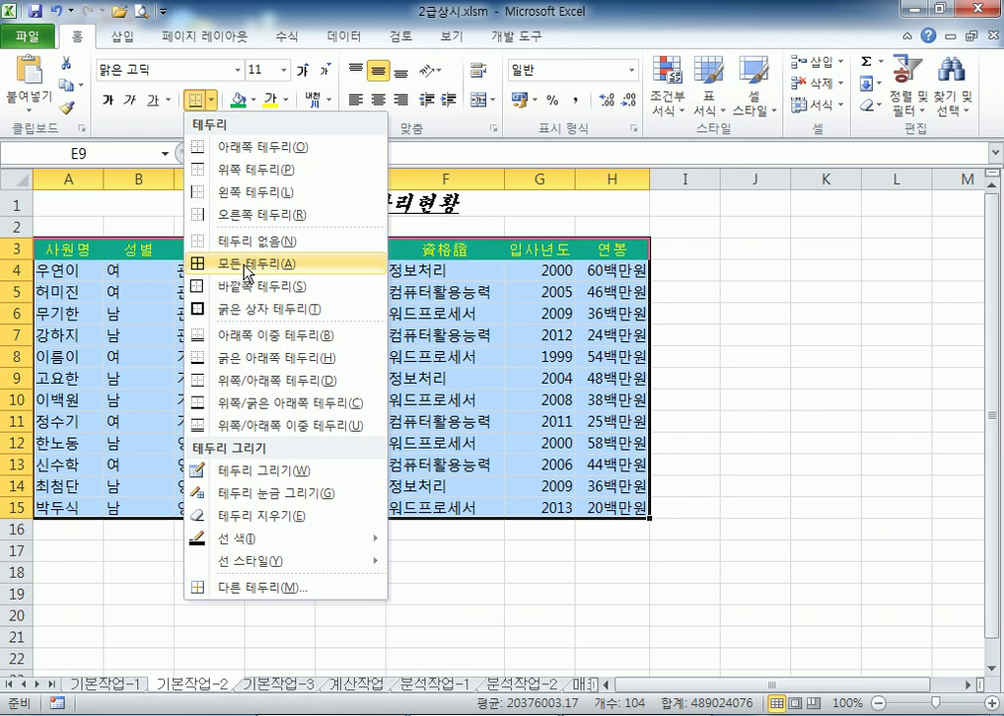
{"action": "left_click", "coordinate": [248, 270]}
{"action": "left_click", "coordinate": [761, 487]}
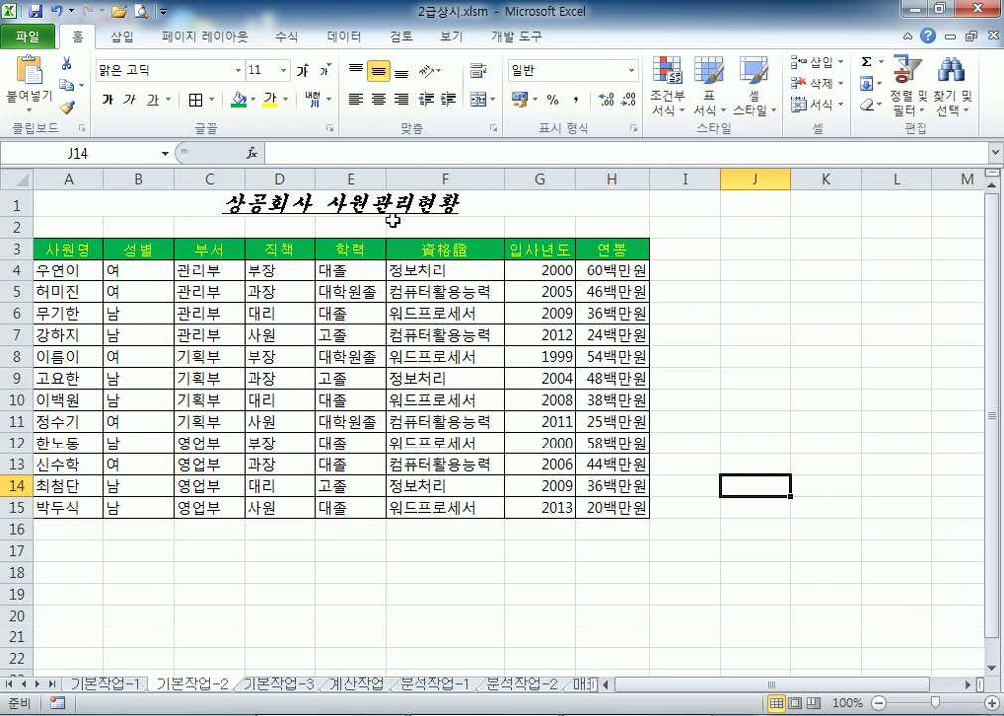
Look over the 기본작업-1 and 기본작업-2 sheets and select the salary values H4:H15
{"action": "left_click", "coordinate": [122, 685]}
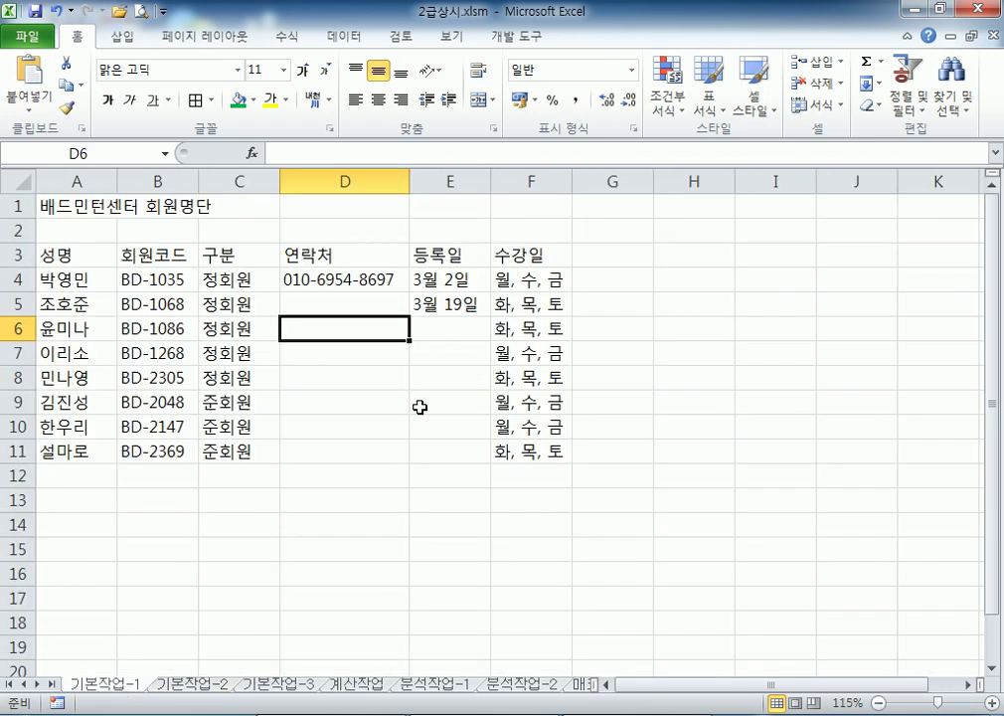
{"action": "left_click", "coordinate": [189, 686]}
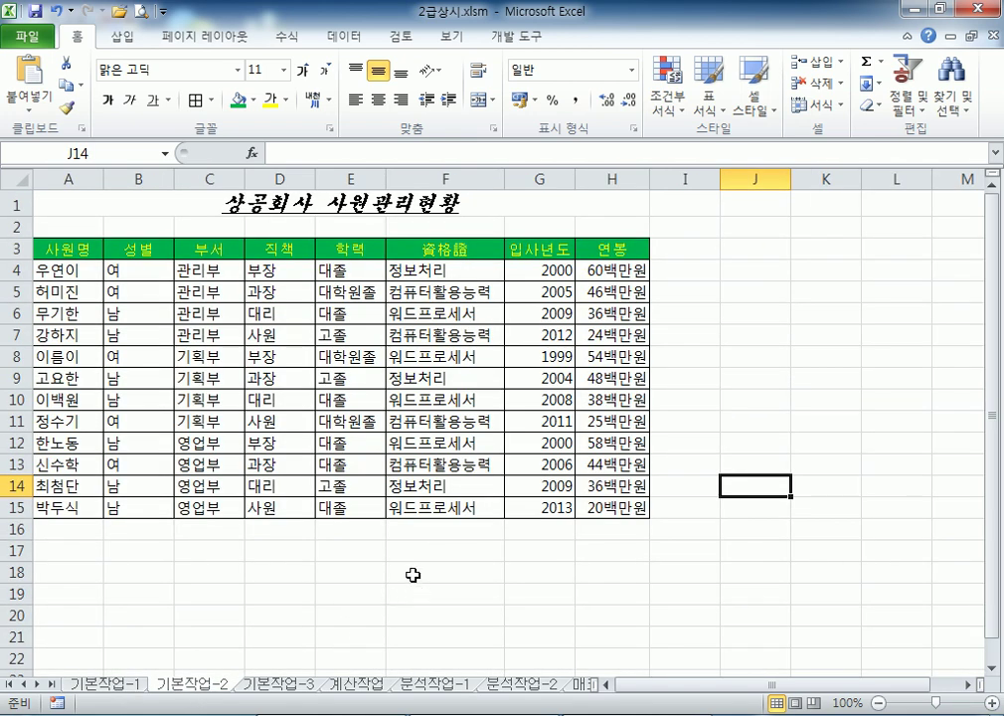
{"action": "left_click", "coordinate": [101, 211]}
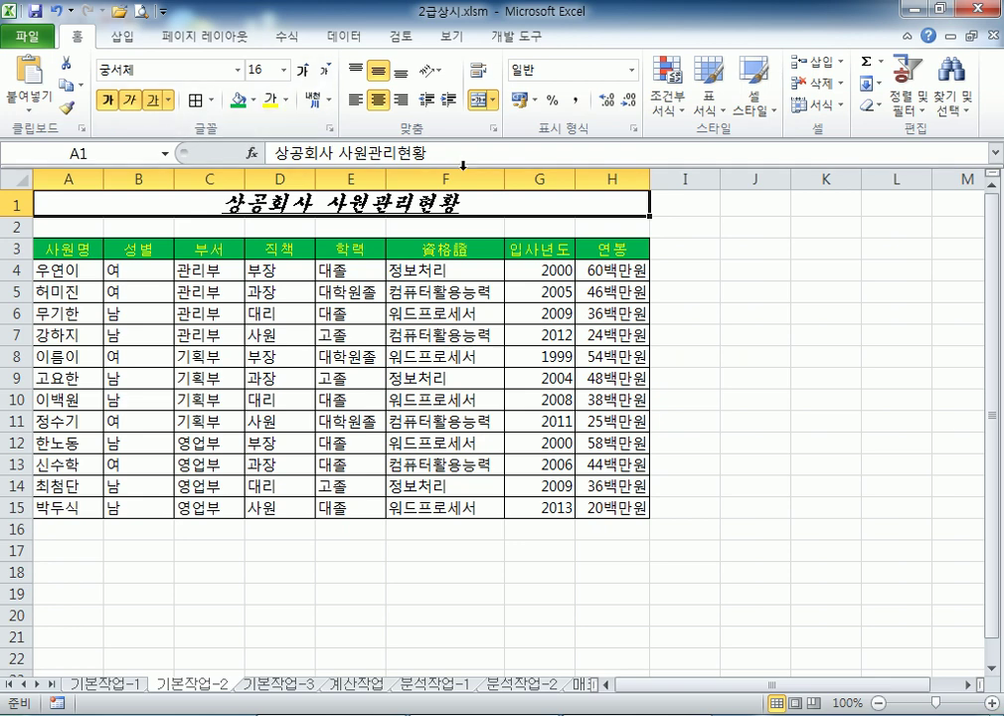
{"action": "double_click", "coordinate": [480, 247]}
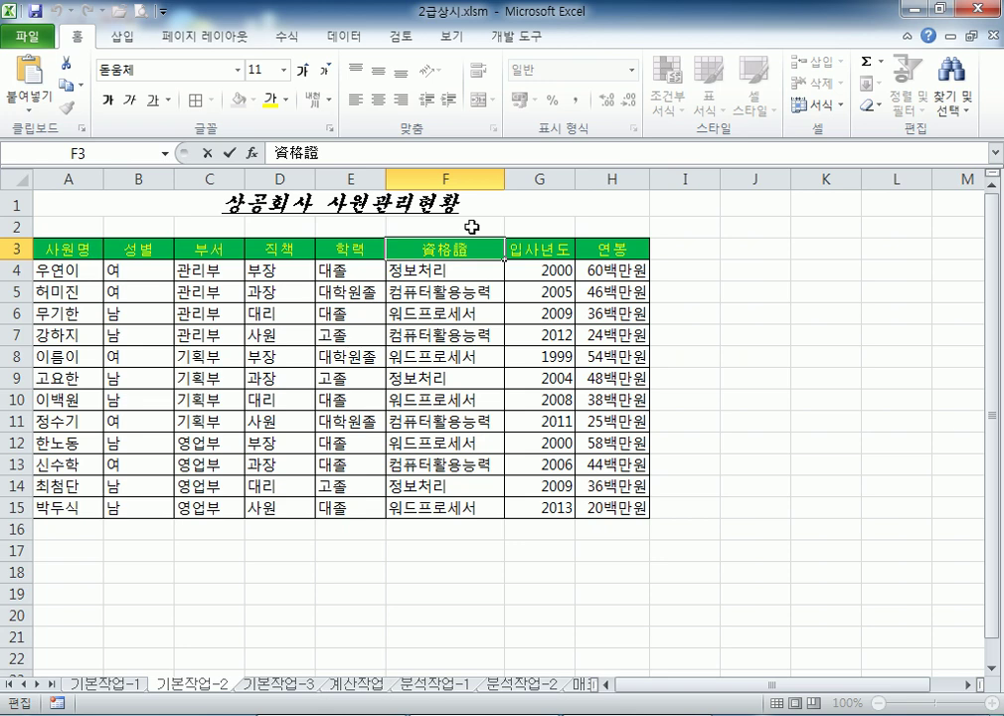
{"action": "left_click", "coordinate": [621, 270]}
{"action": "left_click_drag", "start_coordinate": [622, 269], "coordinate": [636, 507]}
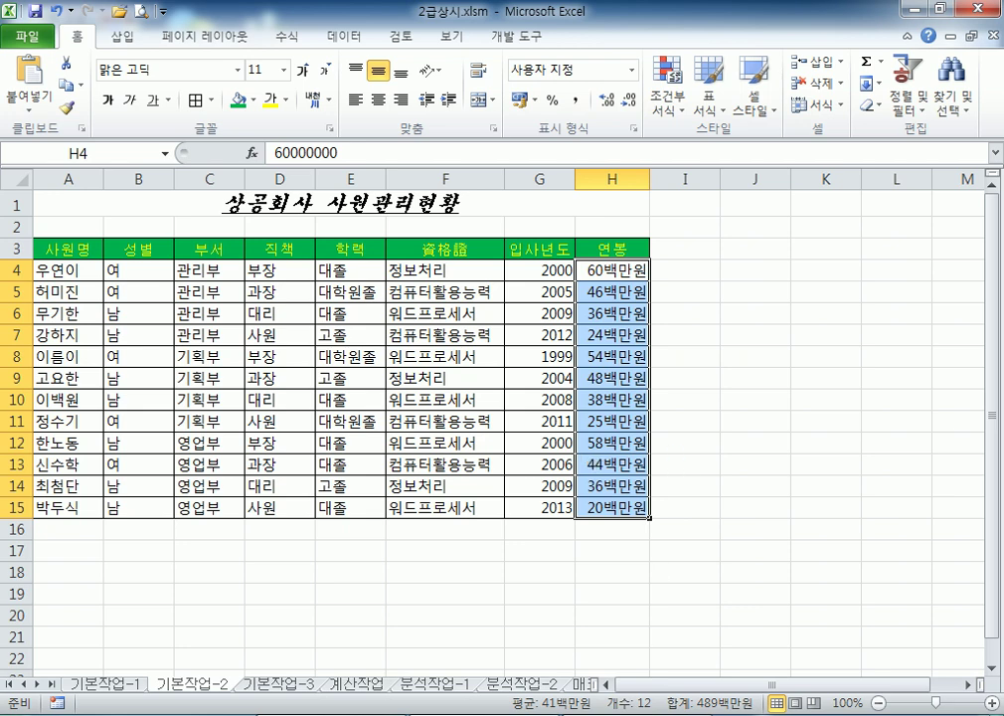
In Notepad, duplicate the #,##0,,"백만원" line as #,###,,"백만원", then return to Excel
{"action": "key", "text": "alt+Tab"}
{"action": "key", "text": "shift+Up"}
{"action": "key", "text": "ctrl+c"}
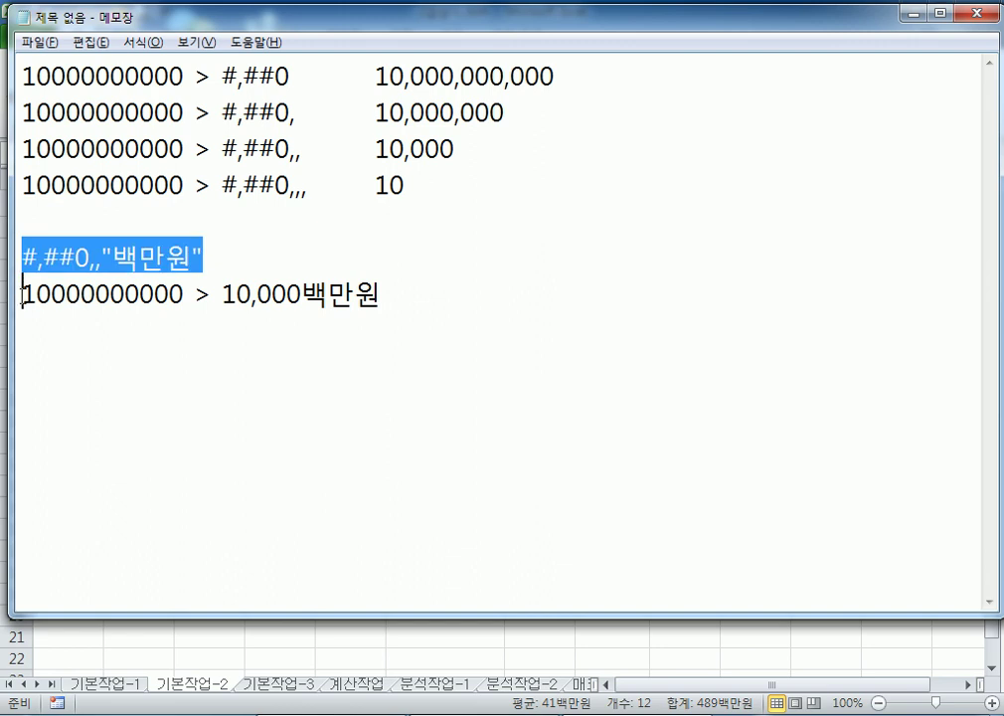
{"action": "key", "text": "Right"}
{"action": "key", "text": "ctrl+v"}
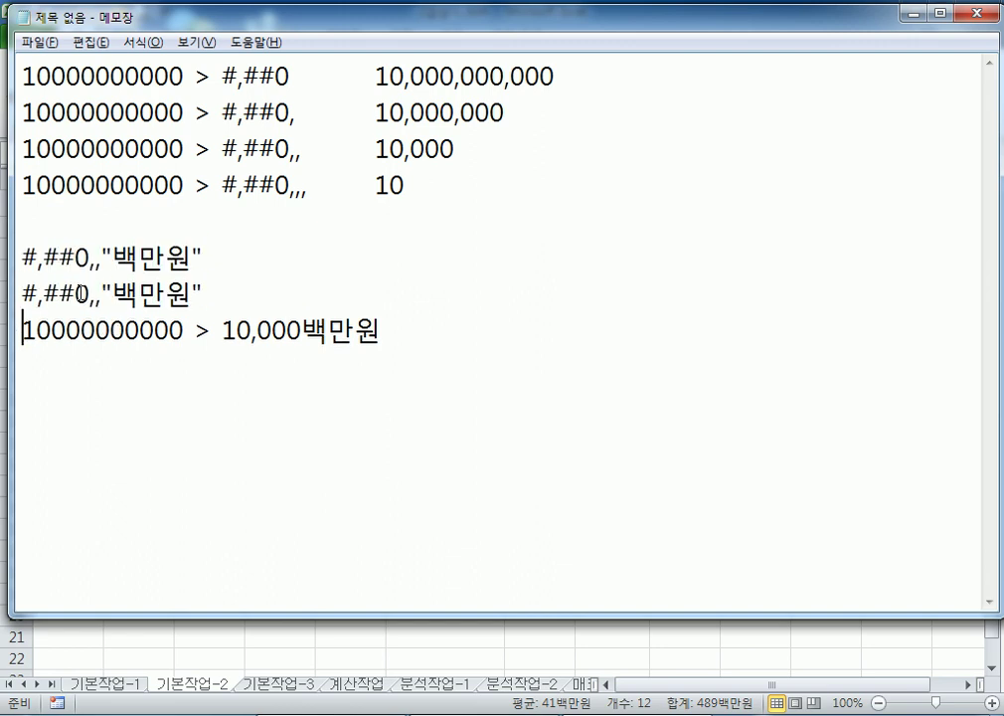
{"action": "left_click_drag", "start_coordinate": [91, 294], "coordinate": [75, 295]}
{"action": "type", "text": "#"}
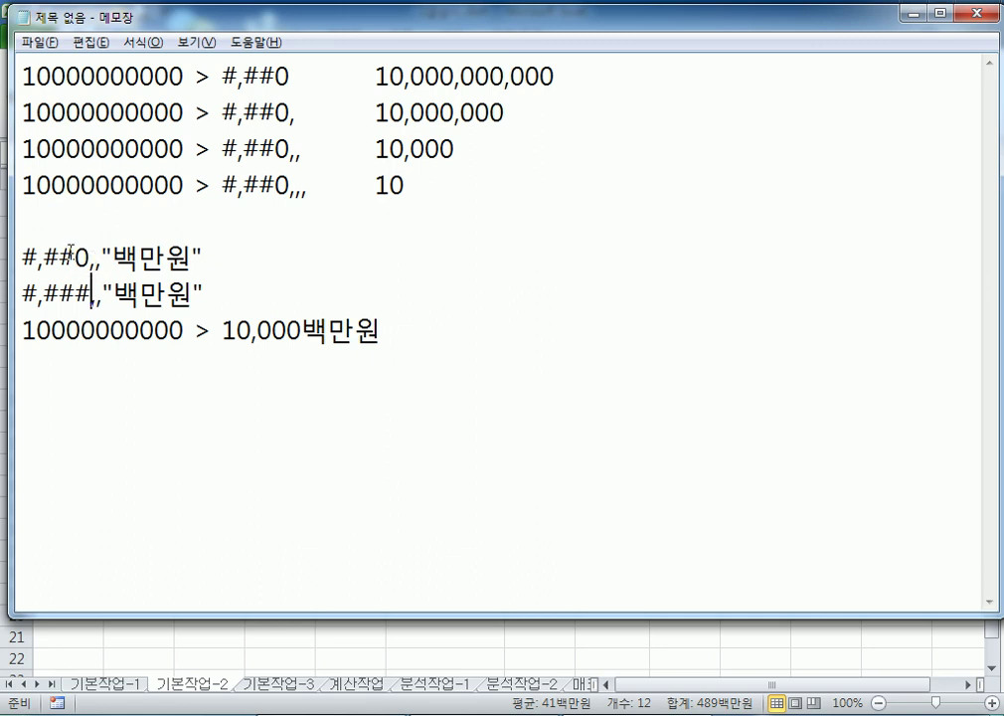
{"action": "left_click_drag", "start_coordinate": [74, 260], "coordinate": [92, 293]}
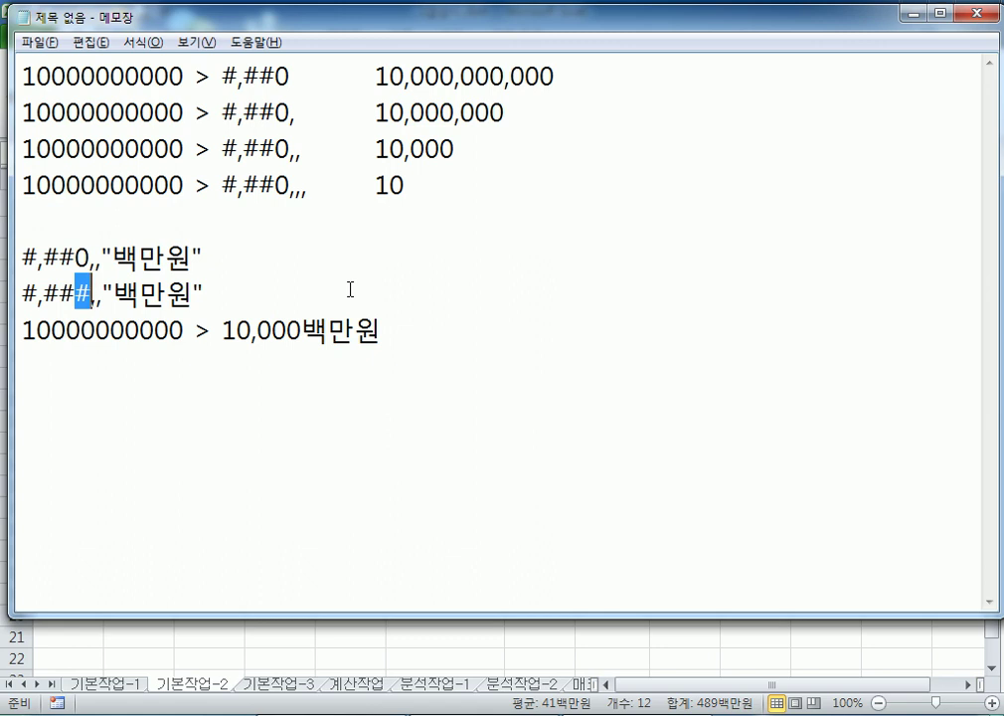
{"action": "key", "text": "alt+Tab"}
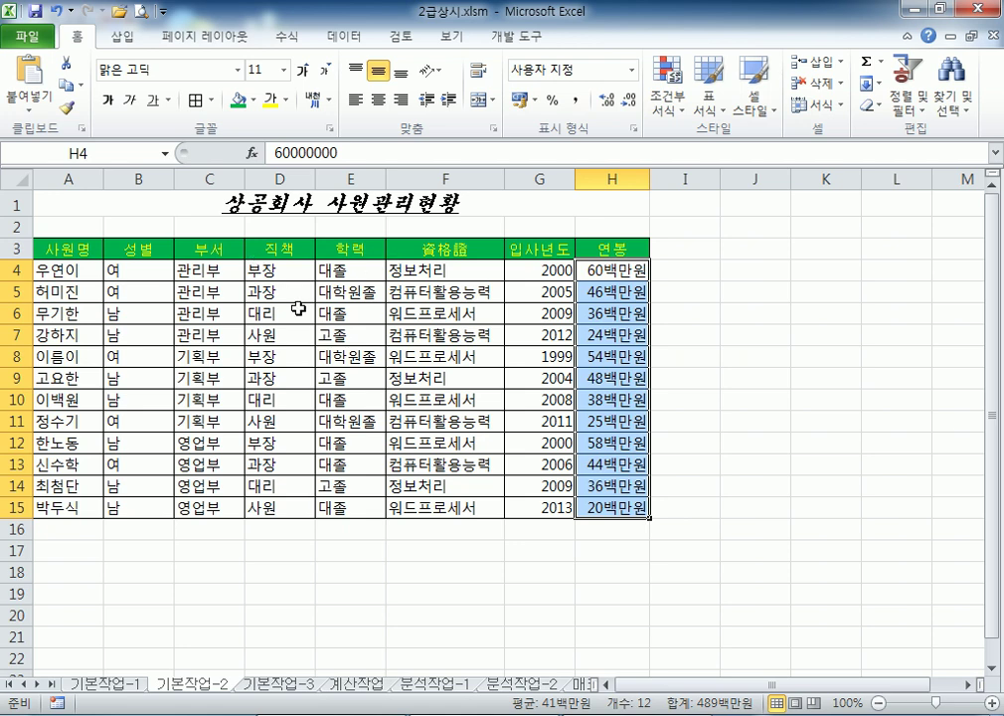
Select parts of the 기본작업-2 employee table, then switch to the 기본작업-3 apartment sheet
{"action": "left_click", "coordinate": [298, 309]}
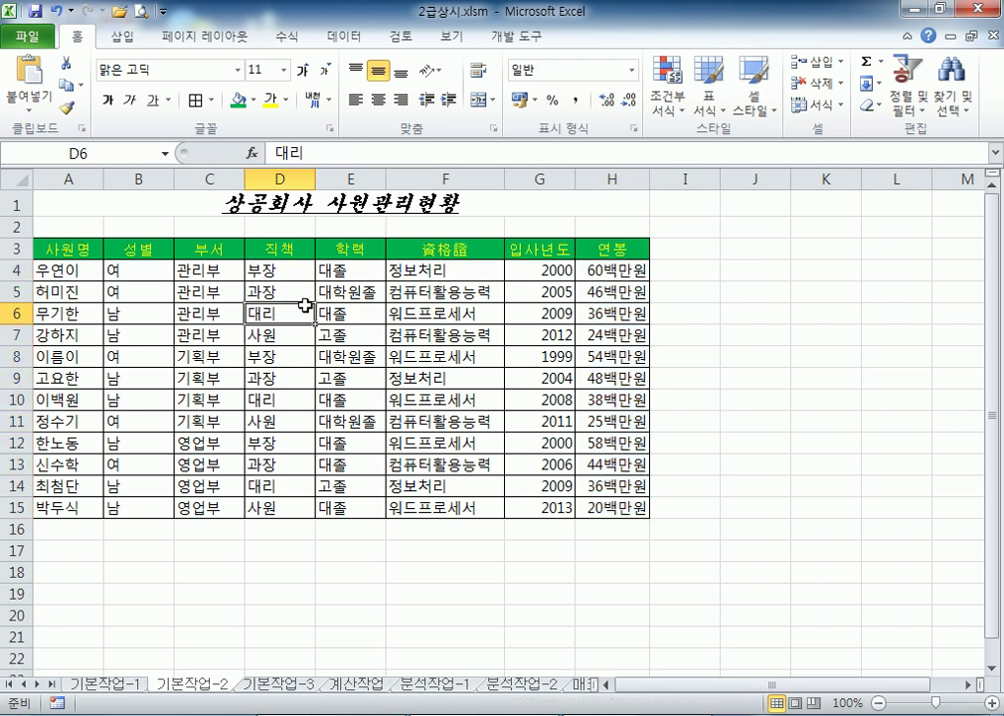
{"action": "key", "text": "ctrl+a"}
{"action": "left_click", "coordinate": [137, 275]}
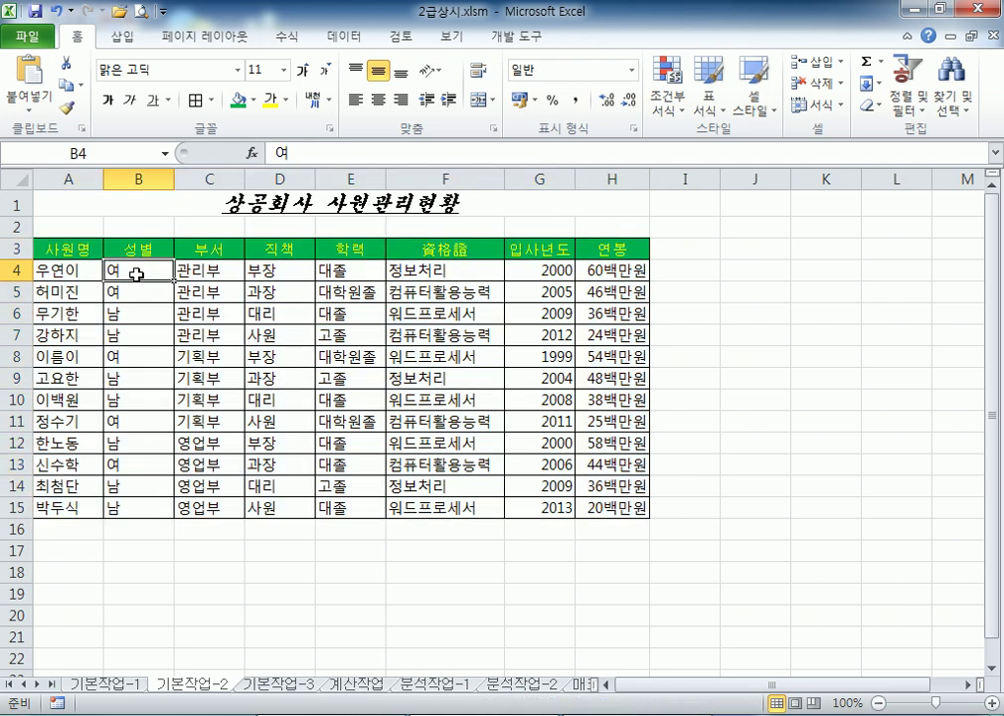
{"action": "left_click_drag", "start_coordinate": [70, 249], "coordinate": [605, 509]}
{"action": "left_click", "coordinate": [426, 419]}
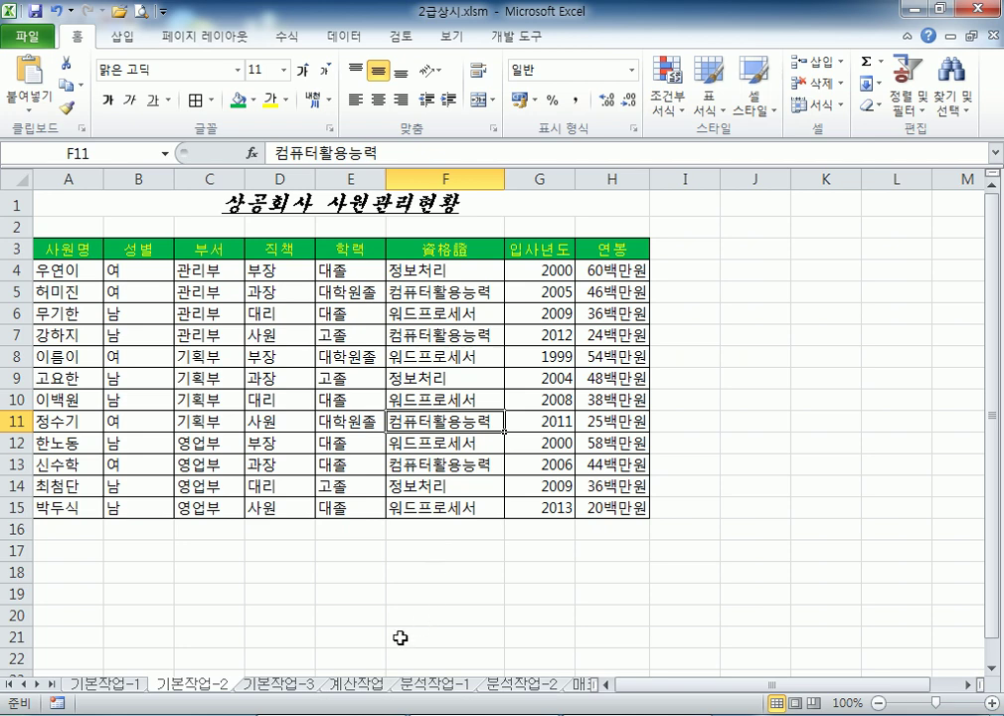
{"action": "left_click", "coordinate": [280, 684]}
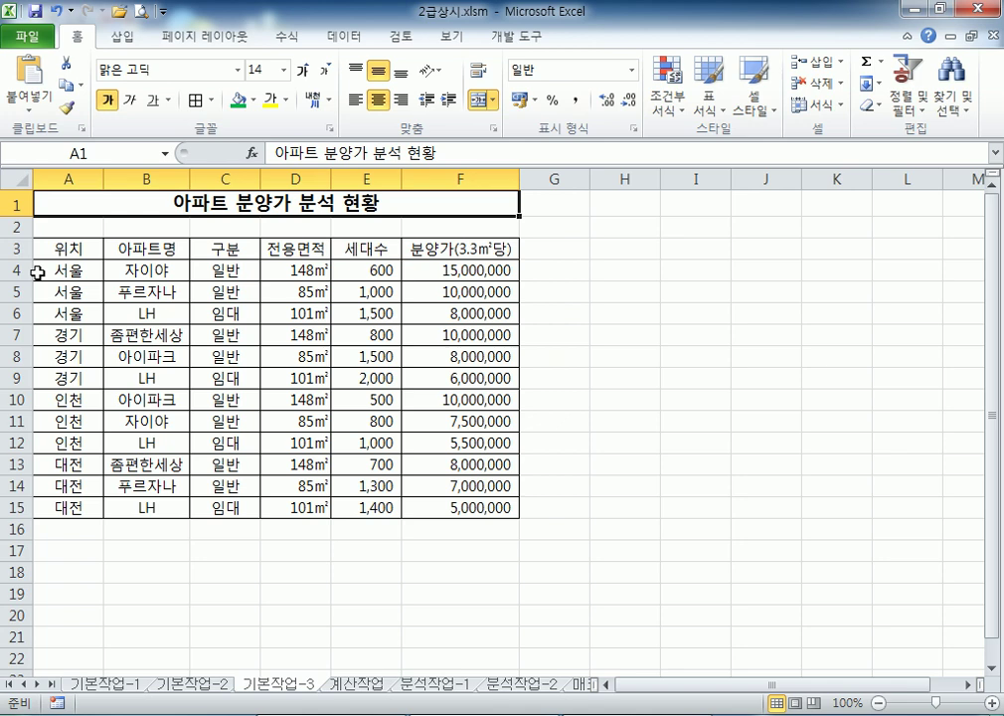
Give apartment table A3:F15 a thick outer box border (굵은 상자 테두리), deselect it, and open Start
{"action": "left_click_drag", "start_coordinate": [47, 250], "coordinate": [442, 486]}
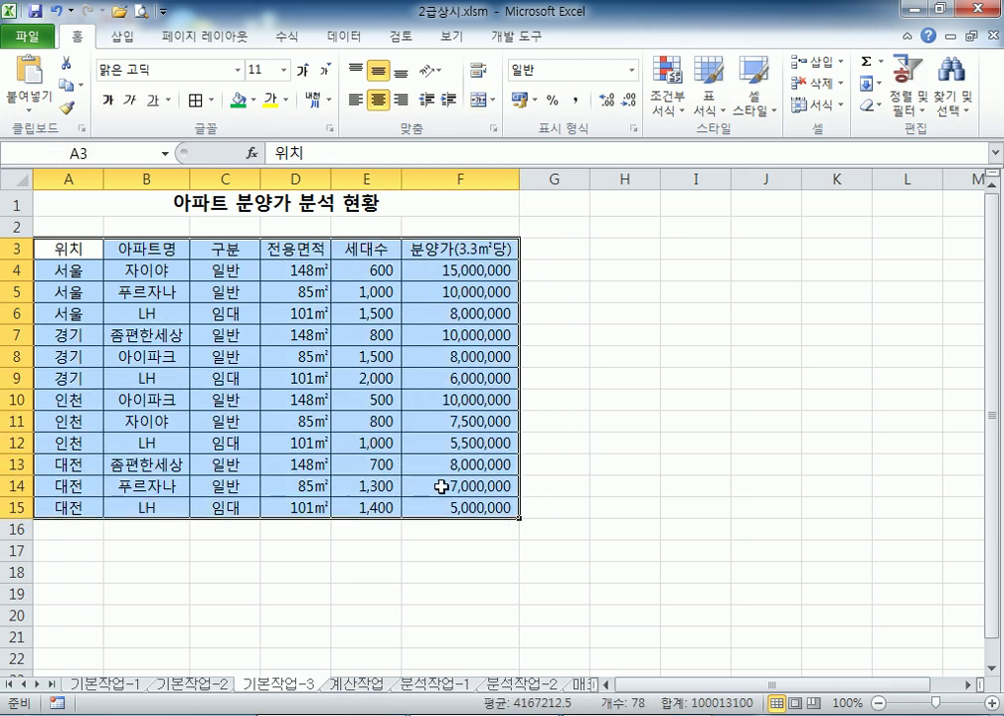
{"action": "left_click", "coordinate": [211, 101]}
{"action": "left_click", "coordinate": [239, 314]}
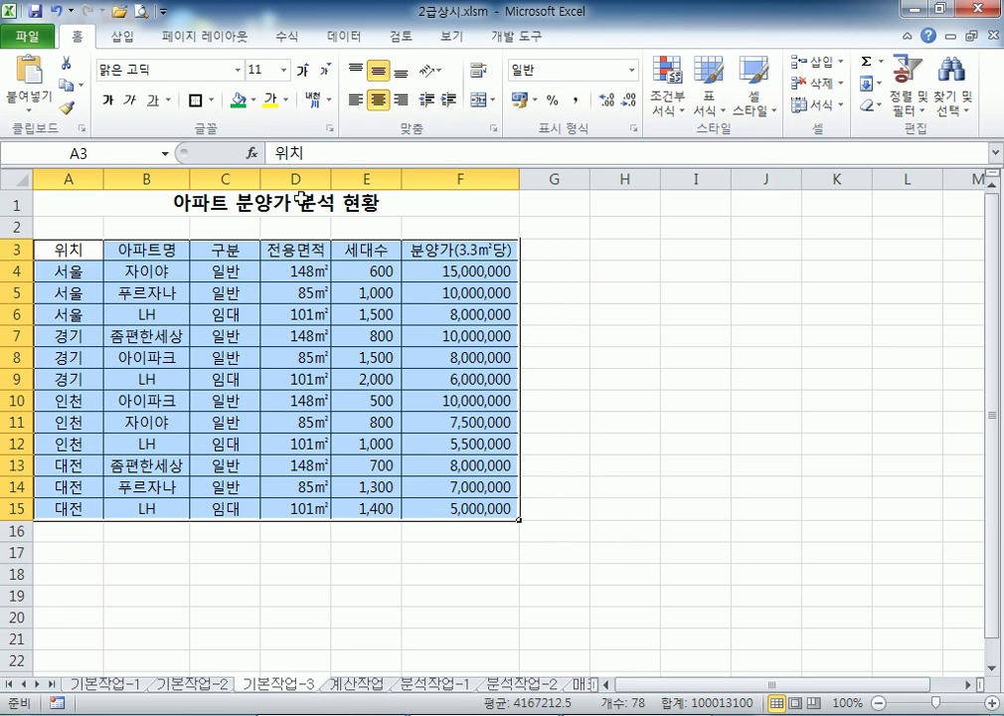
{"action": "left_click", "coordinate": [210, 101]}
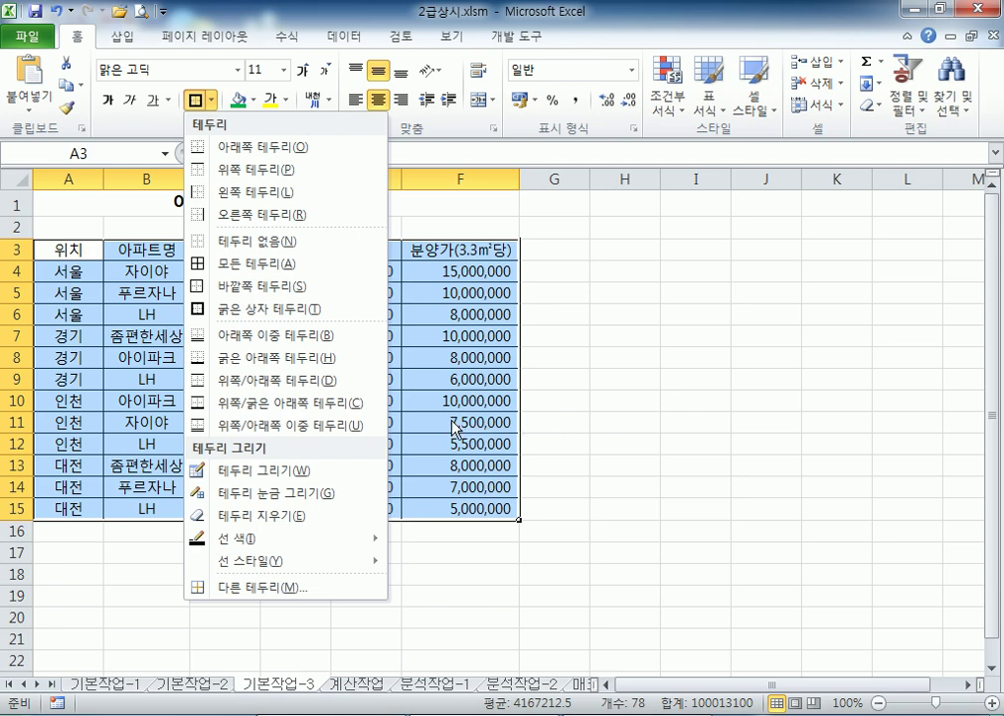
{"action": "left_click", "coordinate": [605, 442]}
{"action": "left_click", "coordinate": [604, 444]}
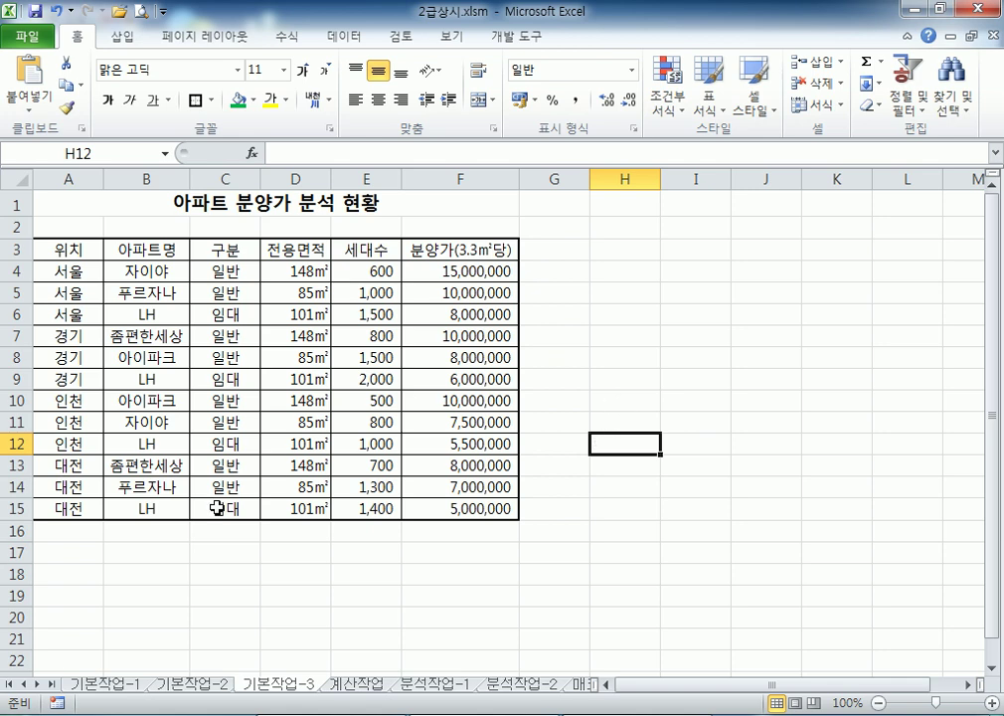
{"action": "key", "text": "super"}
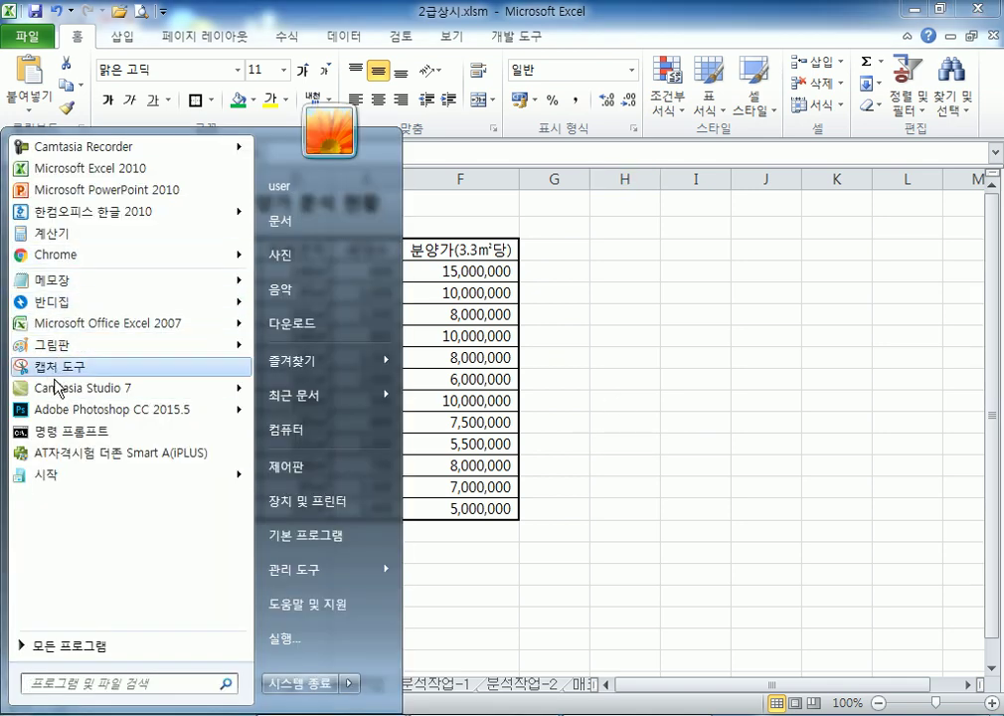
Close the Start menu, review the salary cells, and narrow then restore column D on 기본작업-1
{"action": "left_click", "coordinate": [545, 668]}
{"action": "left_click", "coordinate": [137, 686]}
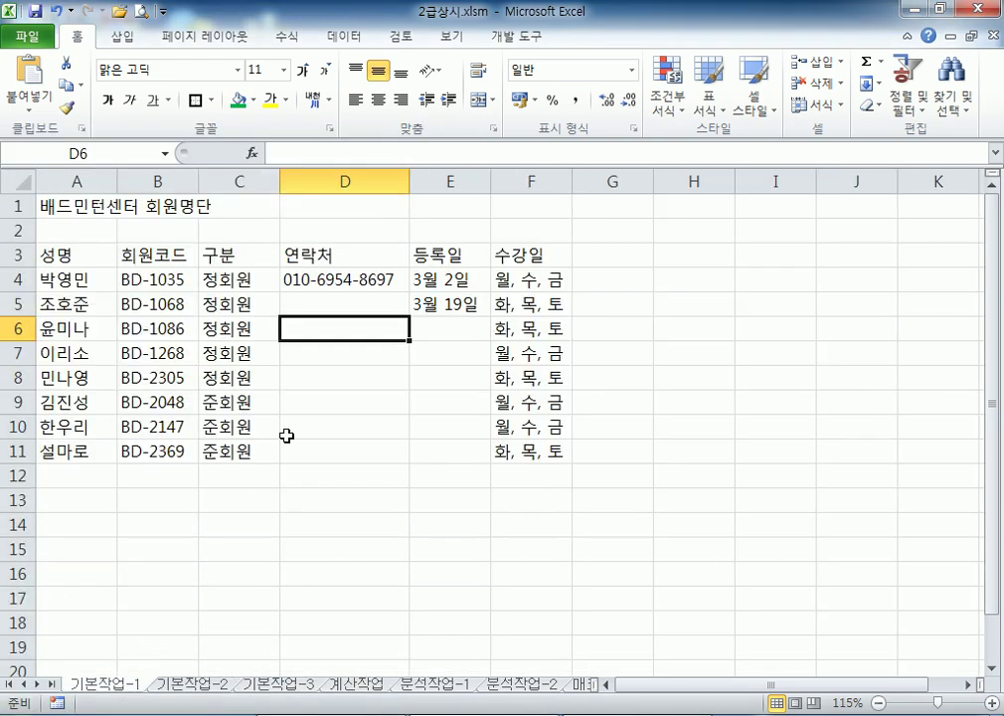
{"action": "left_click", "coordinate": [337, 258]}
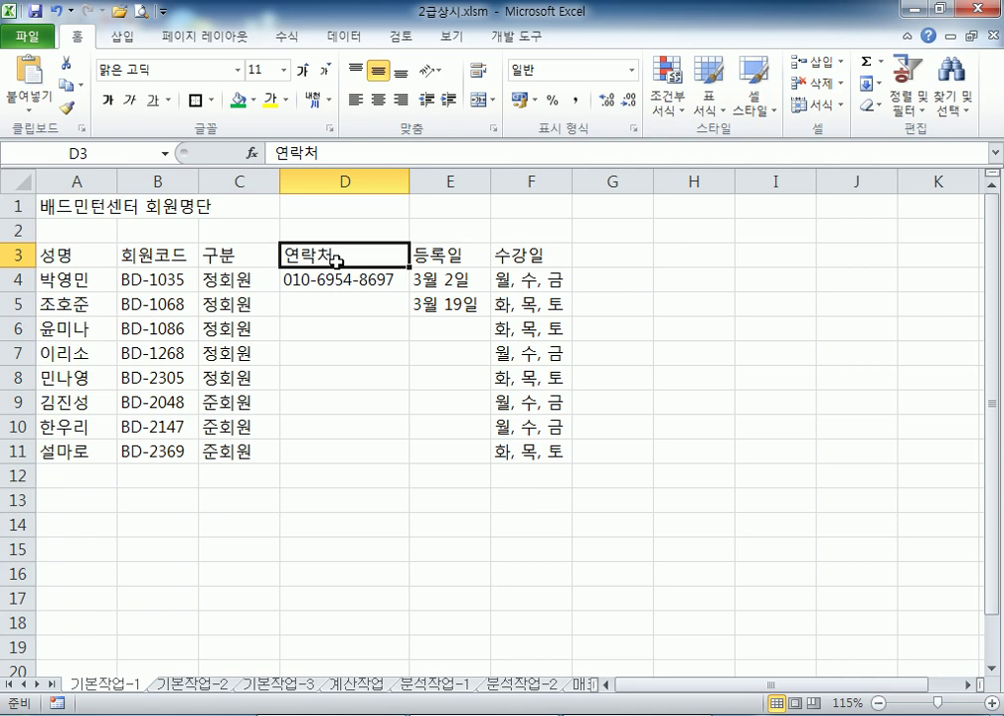
{"action": "left_click", "coordinate": [188, 686]}
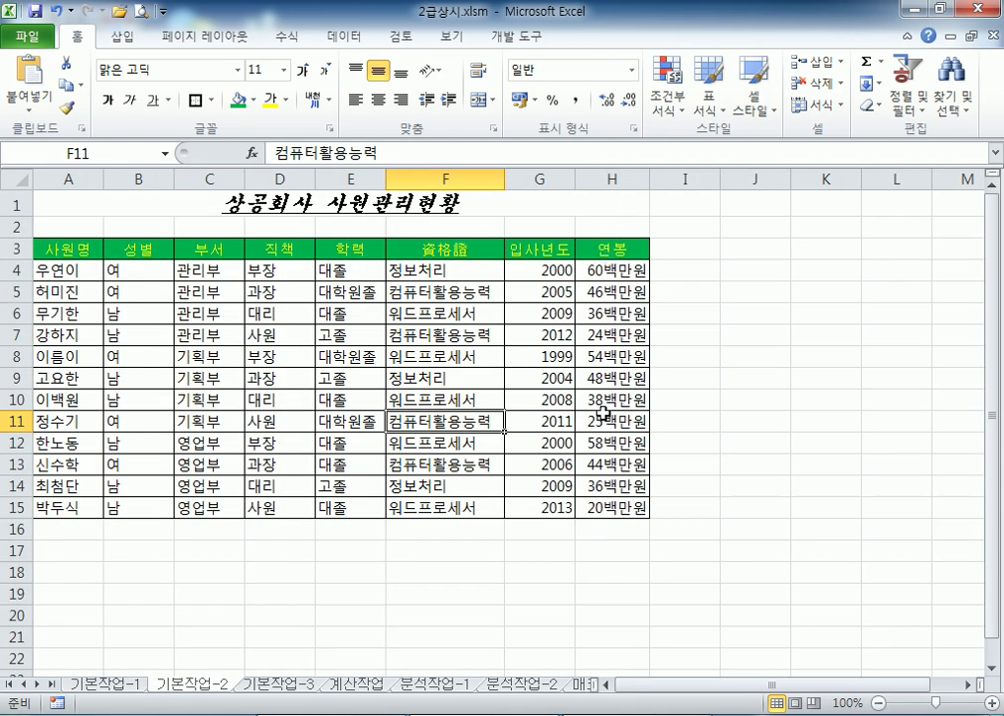
{"action": "left_click_drag", "start_coordinate": [606, 269], "coordinate": [603, 507]}
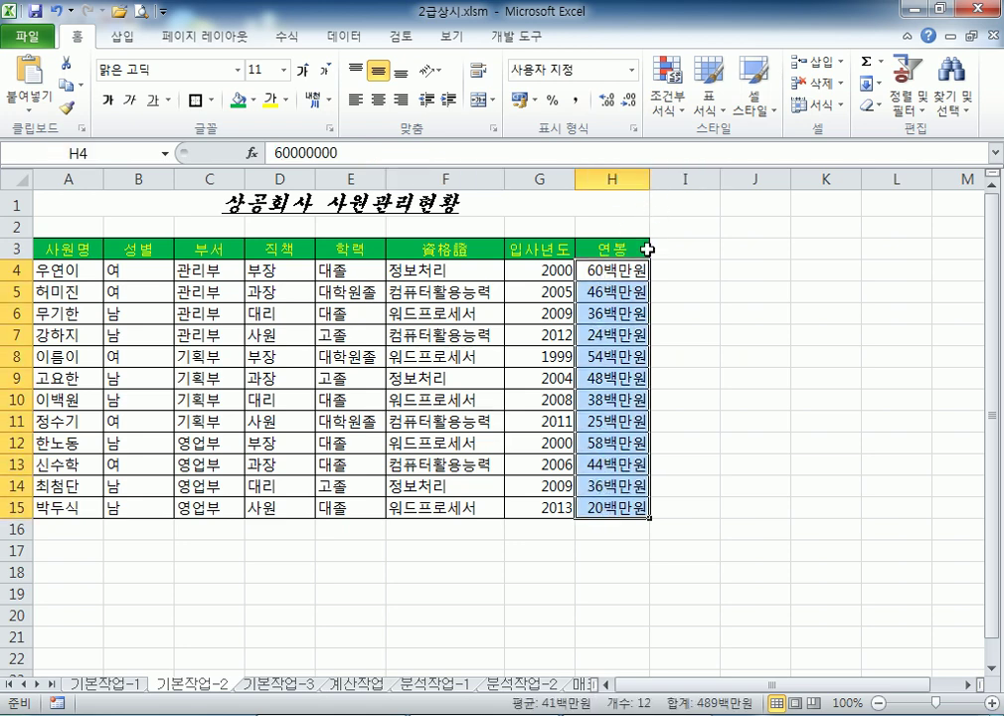
{"action": "left_click", "coordinate": [602, 350]}
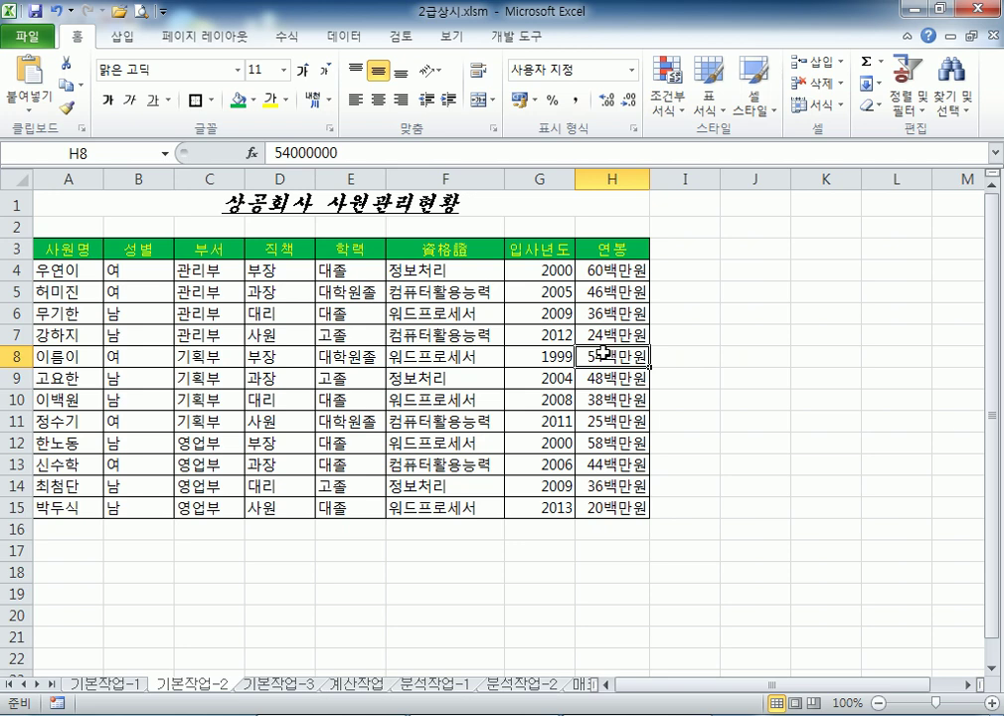
{"action": "left_click", "coordinate": [117, 685]}
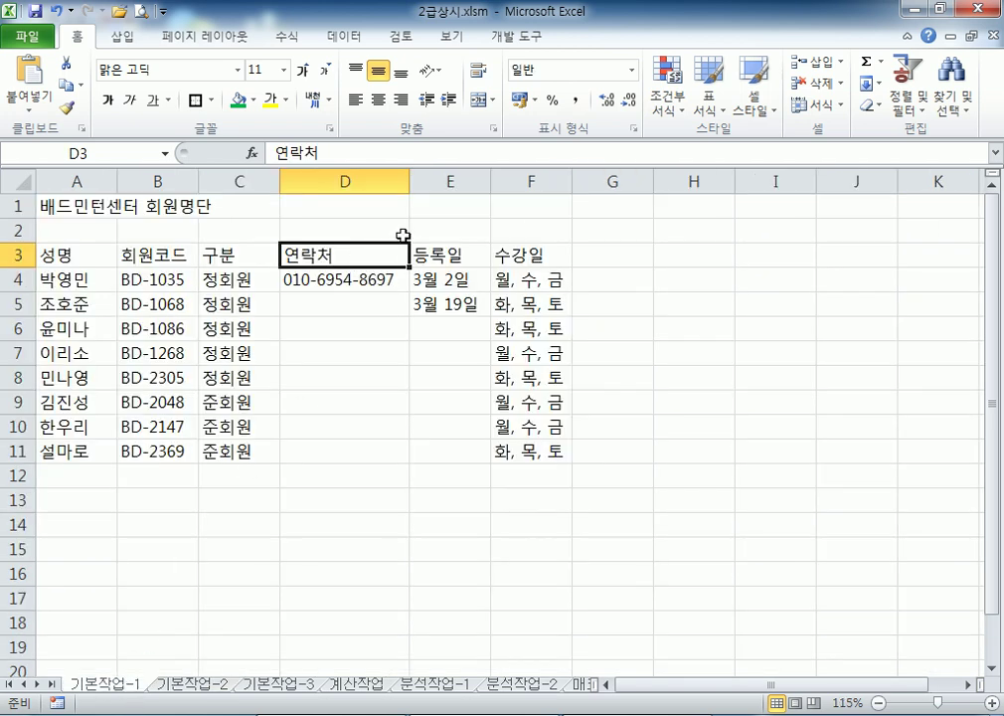
{"action": "mouse_move", "coordinate": [408, 185]}
{"action": "left_mouse_down"}
{"action": "mouse_move", "coordinate": [398, 185]}
{"action": "mouse_move", "coordinate": [416, 185]}
{"action": "left_mouse_up"}
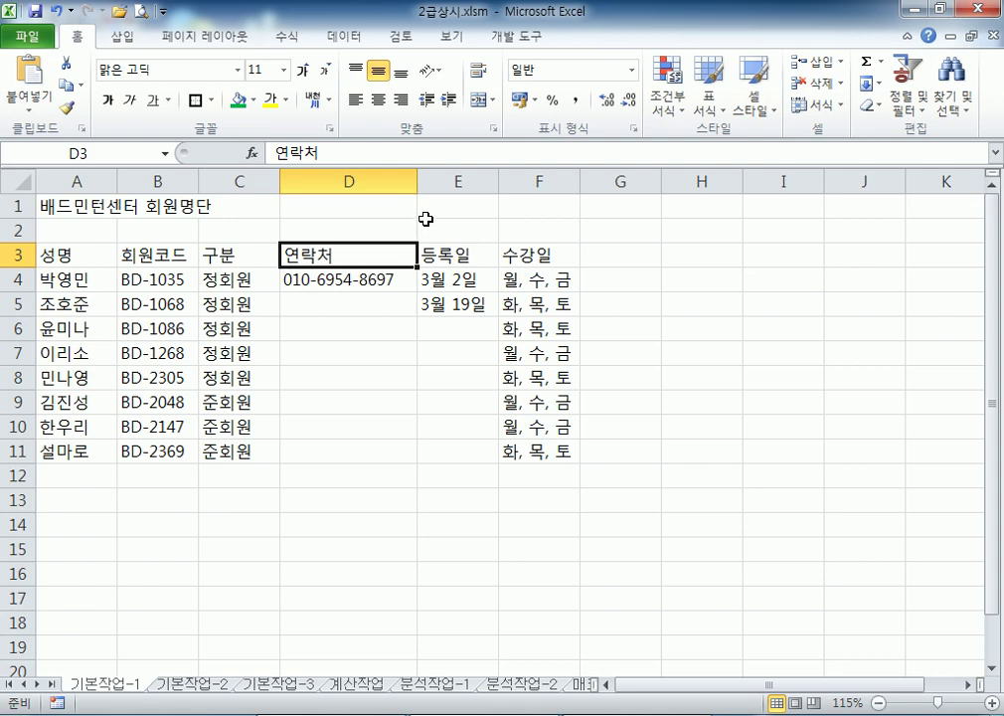
{"action": "key", "text": "ctrl+z"}
{"action": "key", "text": "ctrl+z"}
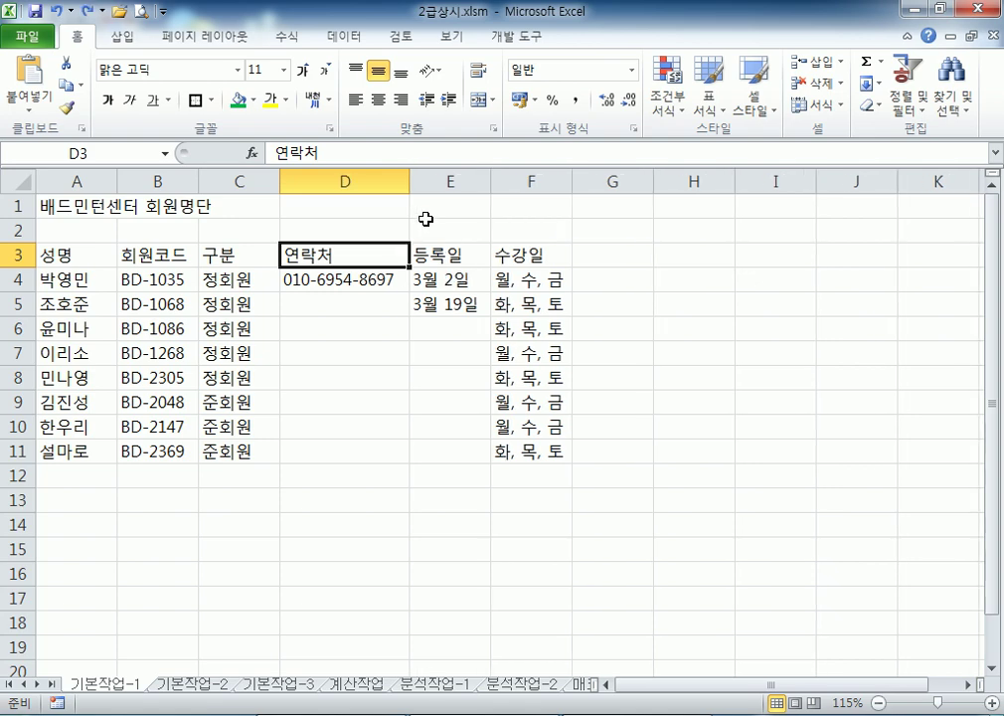
{"action": "left_click", "coordinate": [194, 690]}
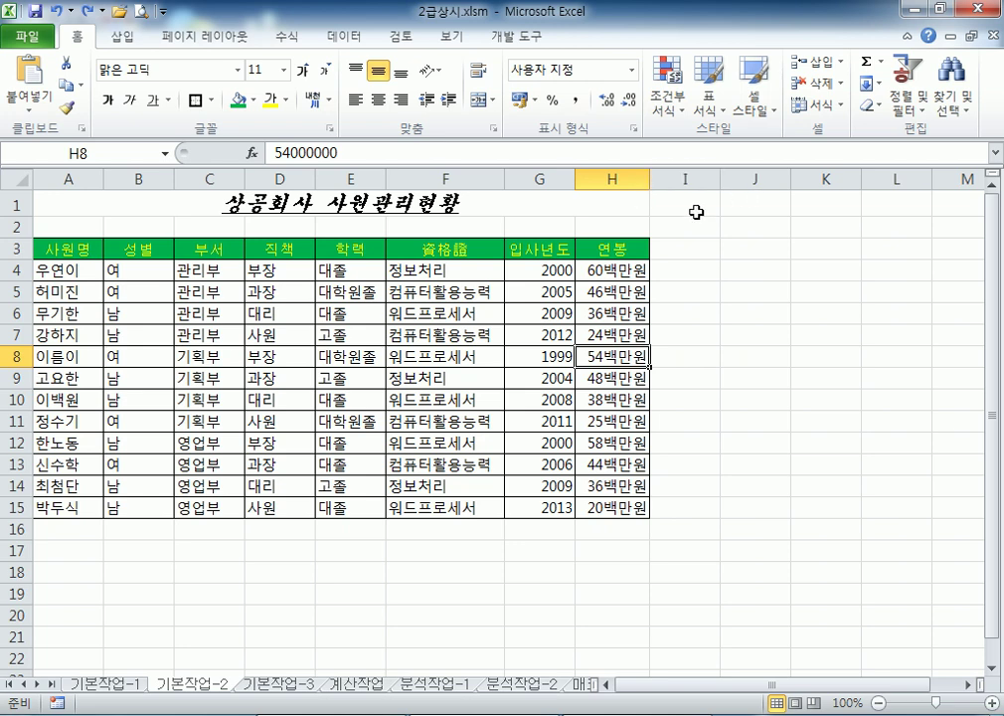
{"action": "left_click", "coordinate": [634, 333]}
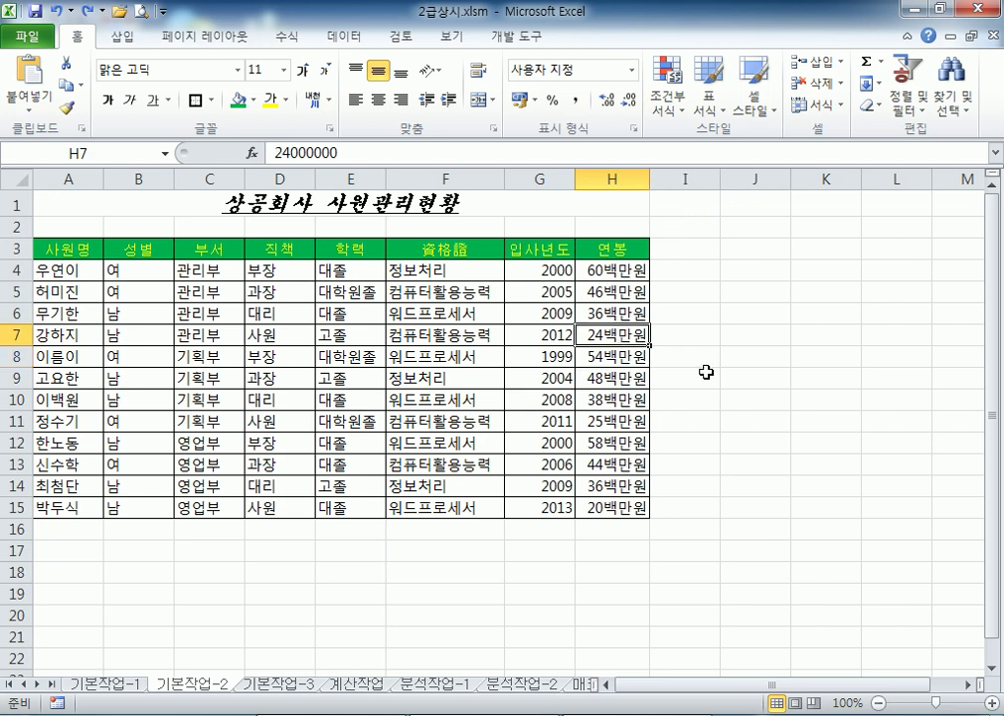
Try widening column G and narrowing column B on 기본작업-2, undoing both, then open Start
{"action": "left_click_drag", "start_coordinate": [575, 178], "coordinate": [623, 177]}
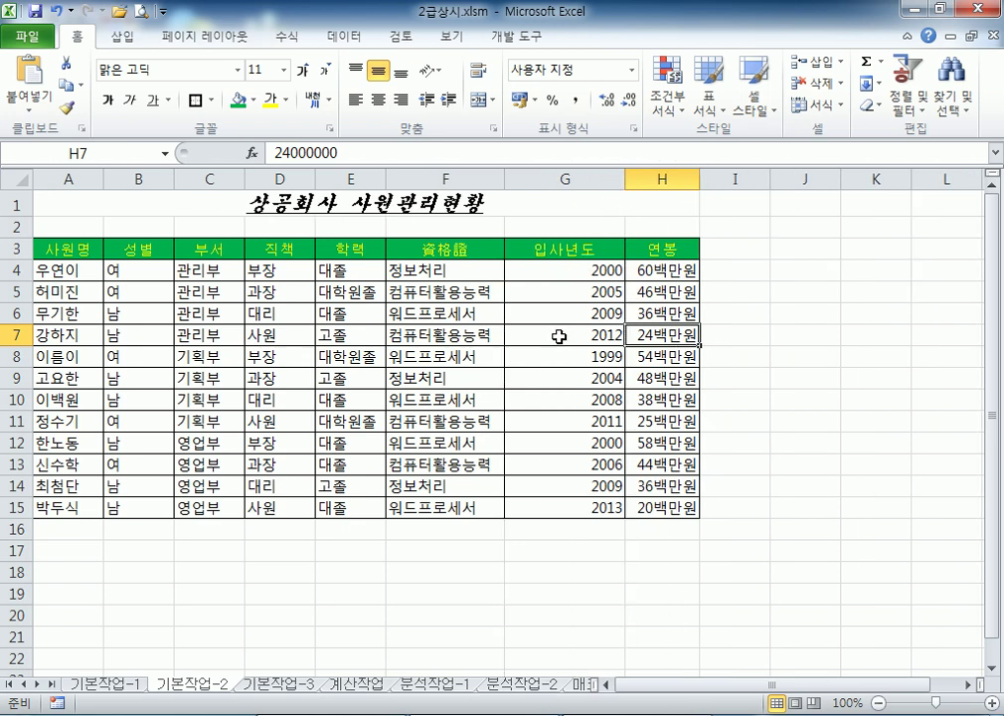
{"action": "key", "text": "ctrl+z"}
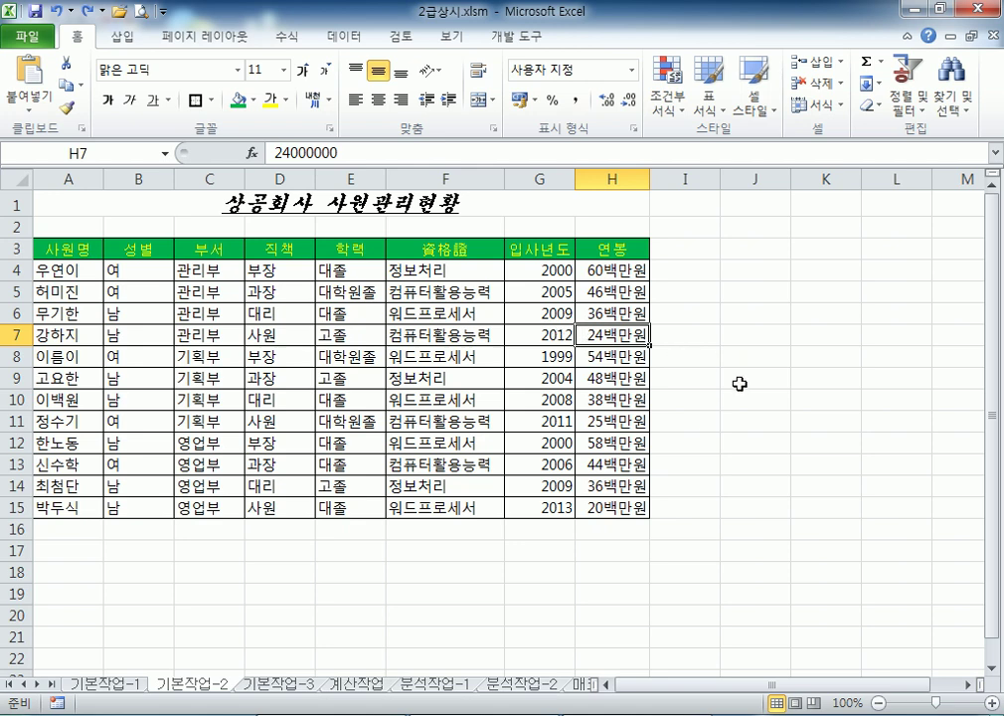
{"action": "left_click", "coordinate": [742, 384]}
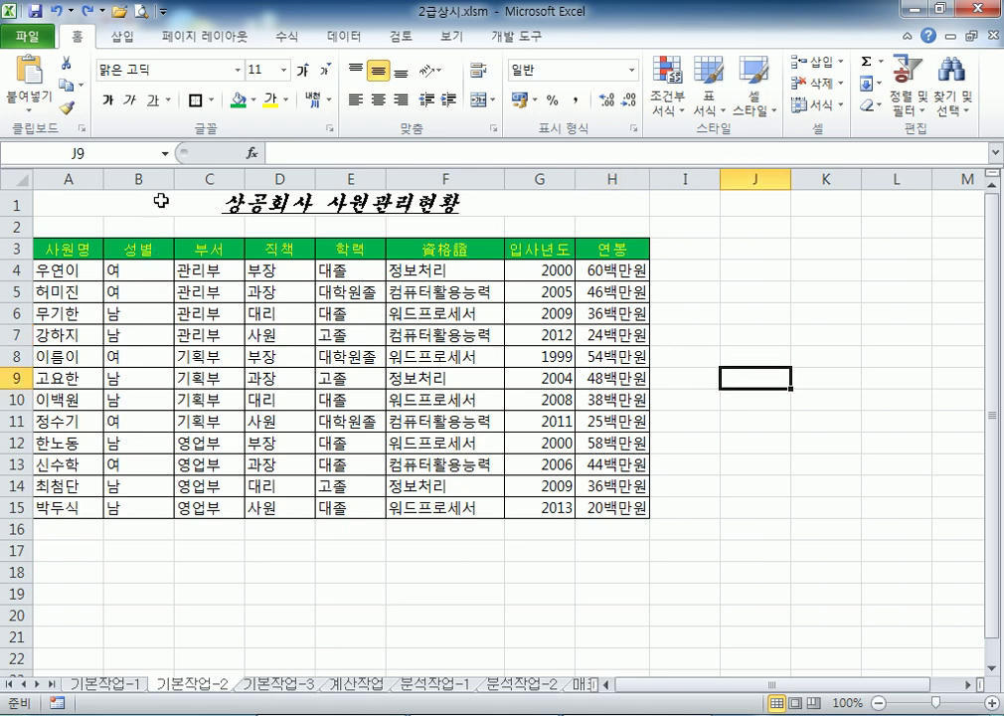
{"action": "left_click_drag", "start_coordinate": [169, 178], "coordinate": [161, 178]}
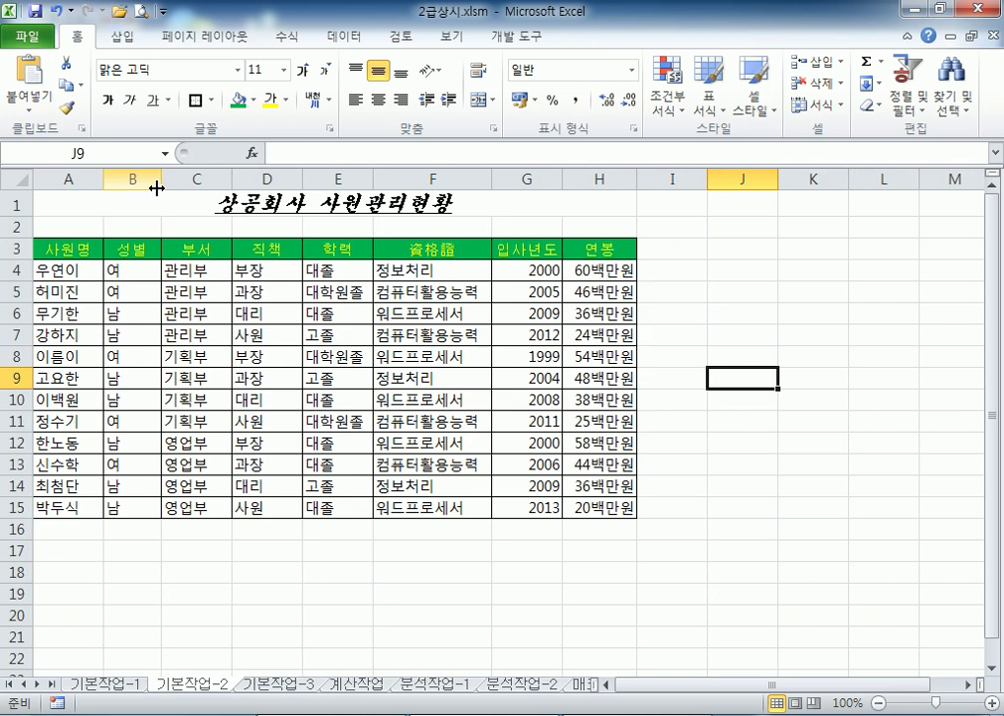
{"action": "key", "text": "ctrl+z"}
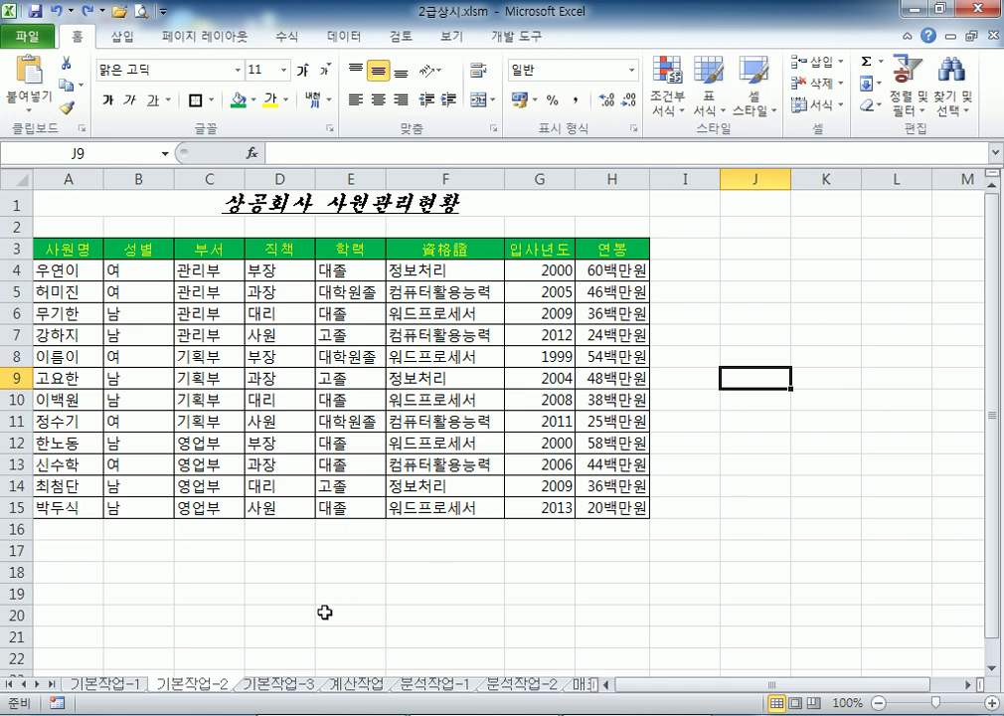
{"action": "key", "text": "super"}
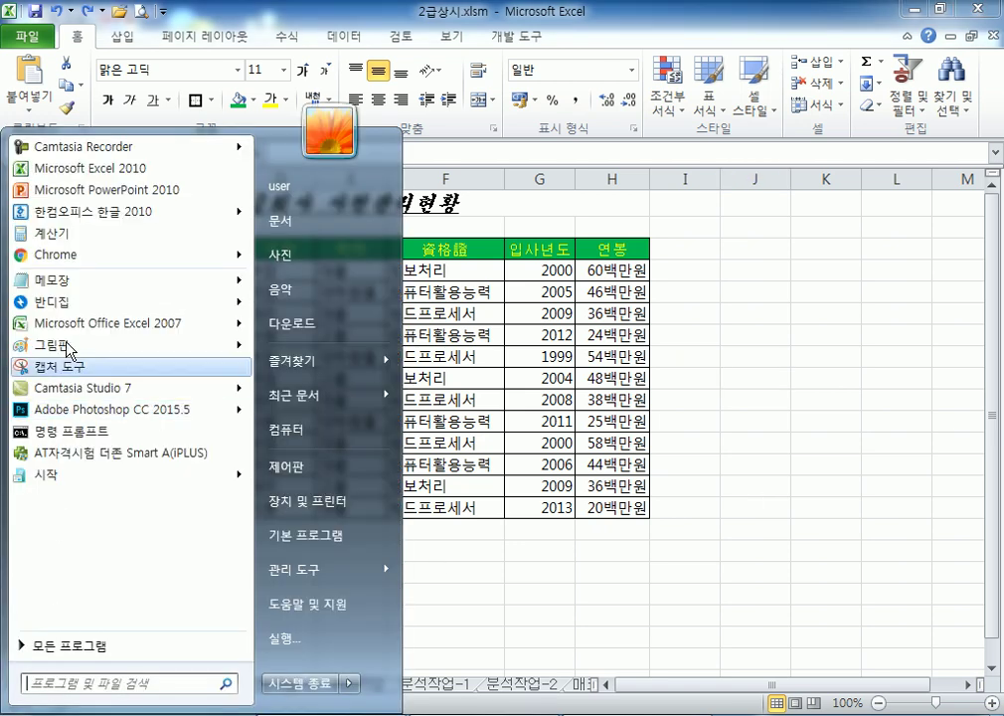
Sketch a framed 2×2 box in Paint, then select Excel's employee table A3:H15
{"action": "left_click", "coordinate": [52, 348]}
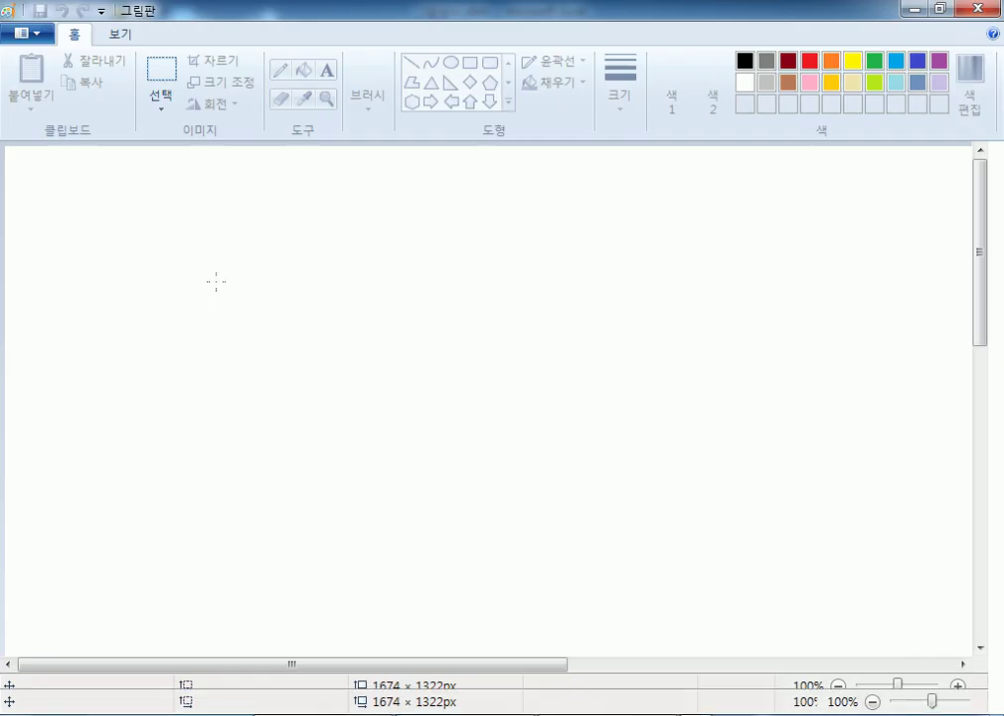
{"action": "left_click", "coordinate": [368, 90]}
{"action": "mouse_move", "coordinate": [228, 241]}
{"action": "left_mouse_down"}
{"action": "mouse_move", "coordinate": [210, 433]}
{"action": "mouse_move", "coordinate": [353, 433]}
{"action": "mouse_move", "coordinate": [370, 284]}
{"action": "mouse_move", "coordinate": [229, 253]}
{"action": "left_mouse_up"}
{"action": "left_click_drag", "start_coordinate": [215, 349], "coordinate": [360, 349]}
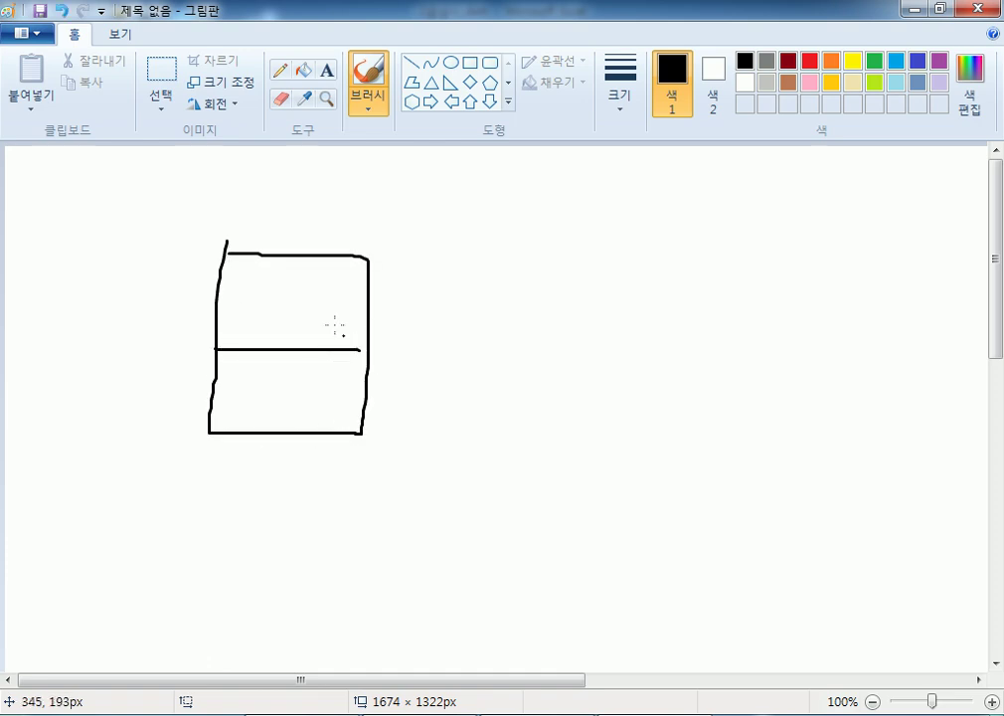
{"action": "left_click_drag", "start_coordinate": [293, 256], "coordinate": [287, 433]}
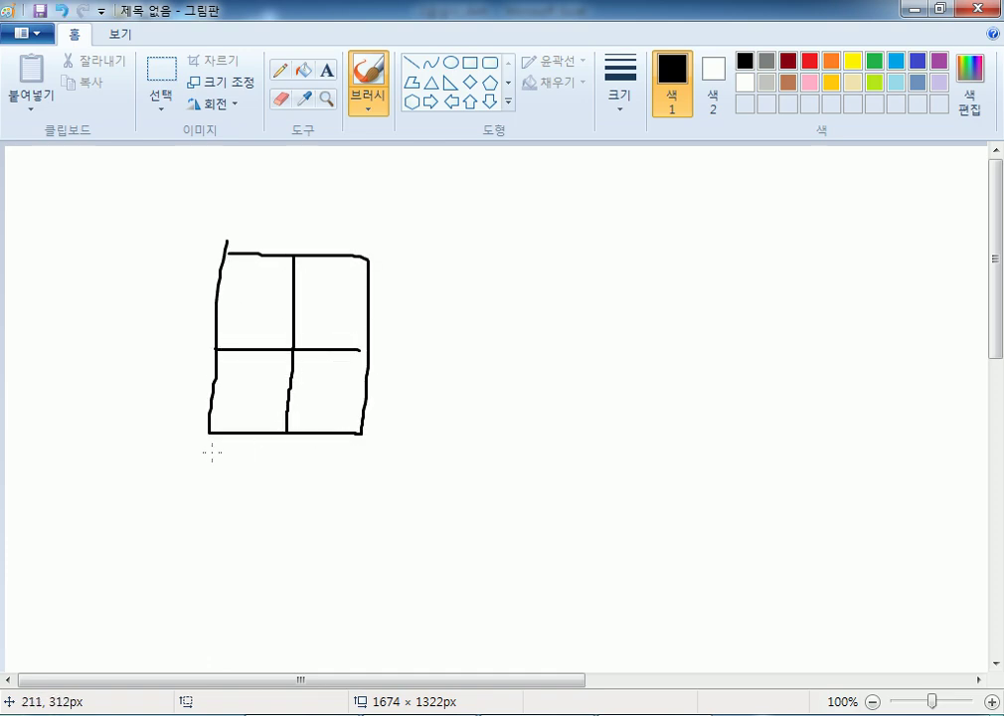
{"action": "mouse_move", "coordinate": [198, 452]}
{"action": "left_mouse_down"}
{"action": "mouse_move", "coordinate": [370, 451]}
{"action": "mouse_move", "coordinate": [378, 247]}
{"action": "mouse_move", "coordinate": [240, 239]}
{"action": "mouse_move", "coordinate": [215, 273]}
{"action": "mouse_move", "coordinate": [200, 449]}
{"action": "left_mouse_up"}
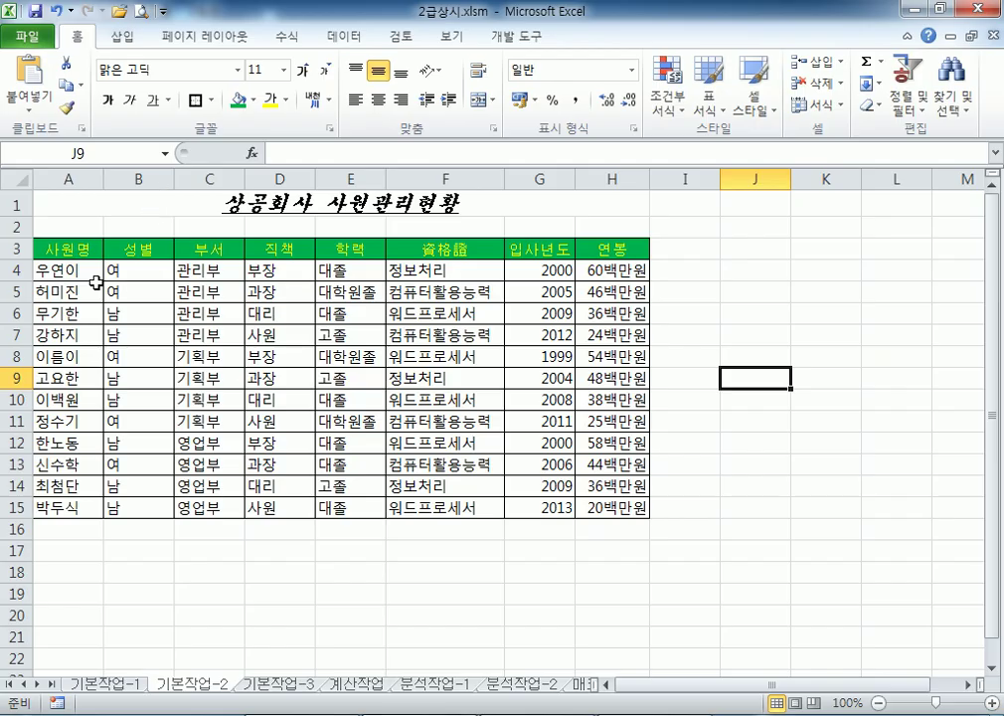
{"action": "left_click_drag", "start_coordinate": [55, 248], "coordinate": [576, 510]}
Apply 모든 테두리 (all borders) to the employee table A3:H15
{"action": "left_click", "coordinate": [210, 100]}
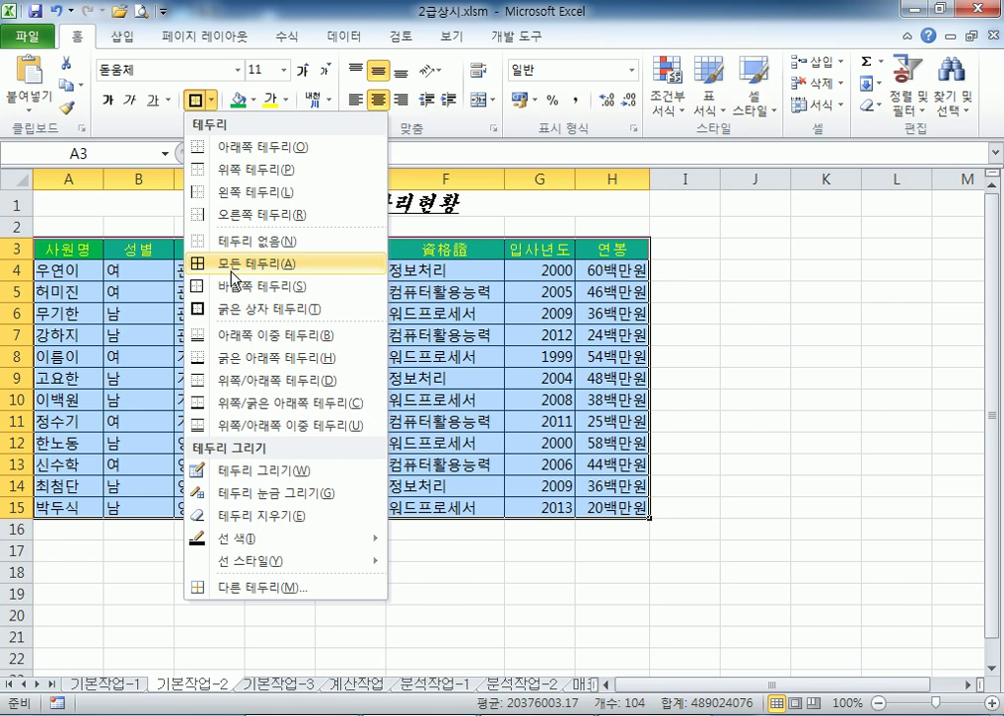
{"action": "left_click", "coordinate": [232, 268]}
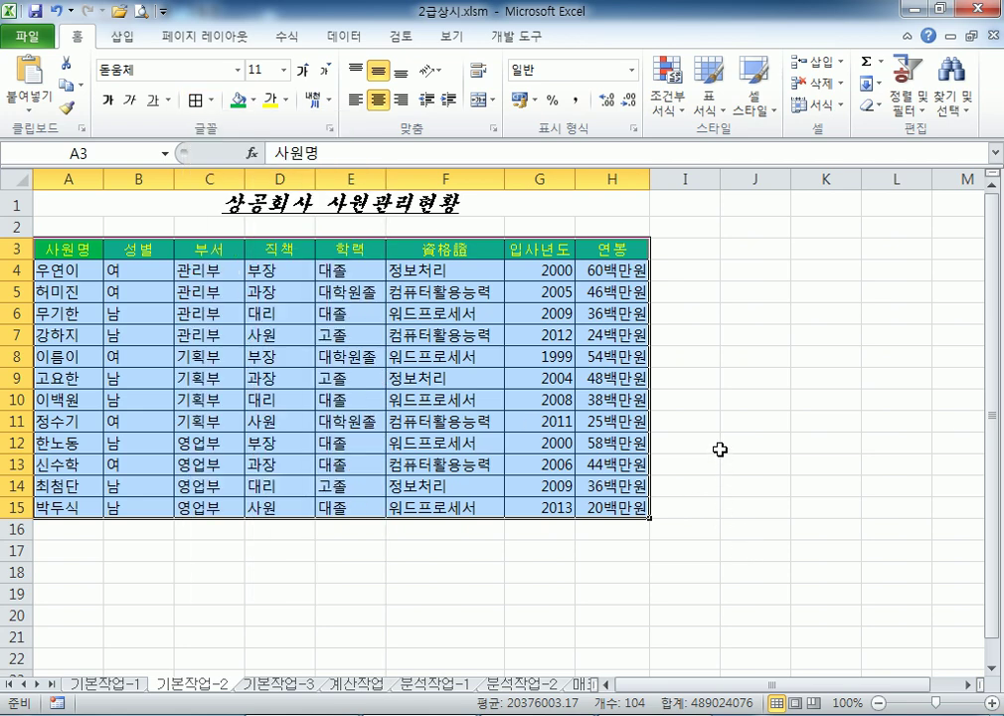
{"action": "left_click", "coordinate": [753, 453]}
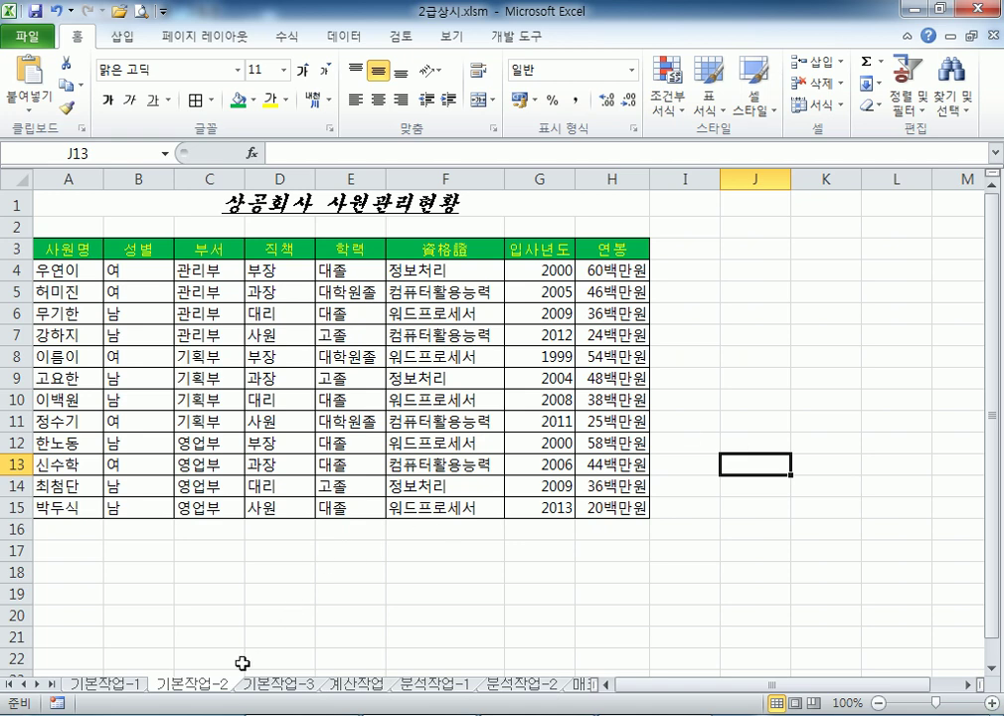
Switch between the 기본작업-3 and 기본작업-2 sheets and select the apartment data from A4
{"action": "left_click", "coordinate": [280, 685]}
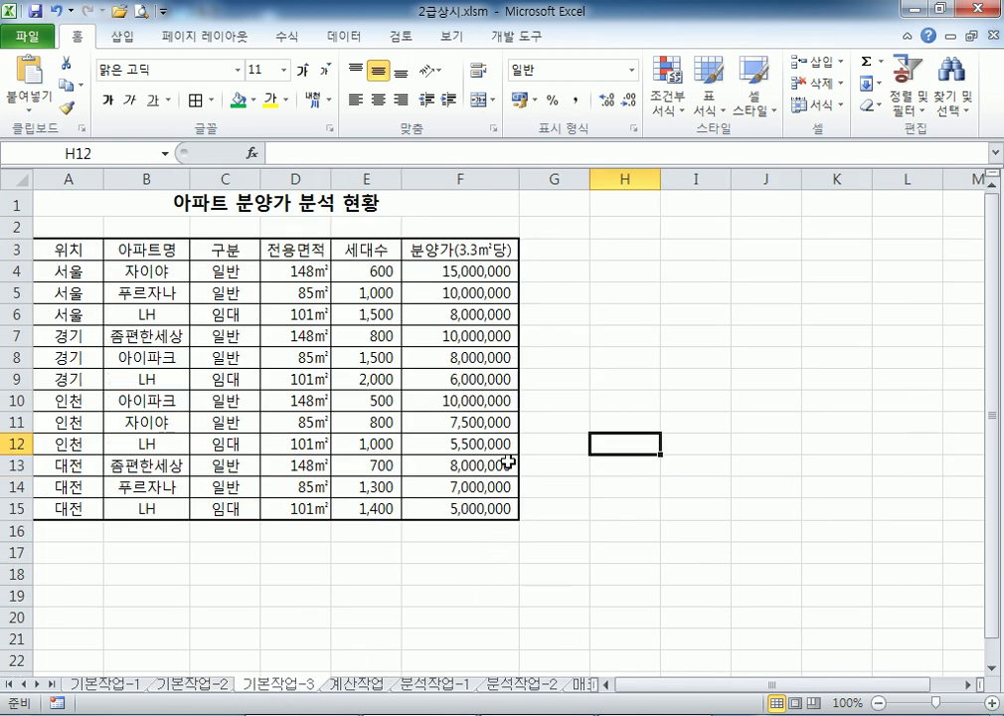
{"action": "left_click", "coordinate": [191, 686]}
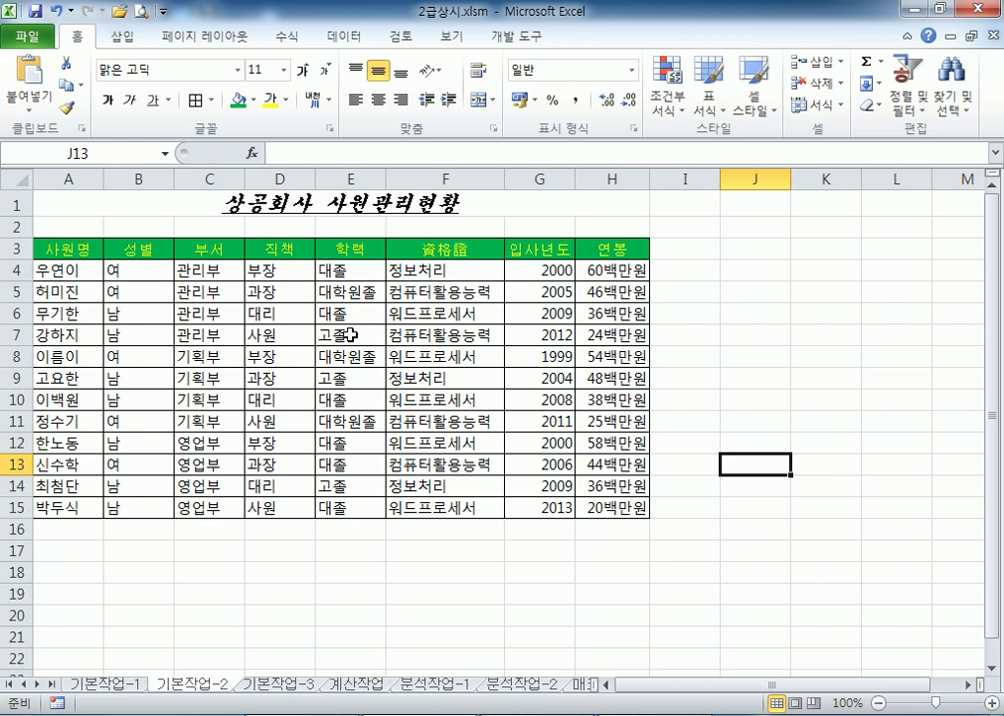
{"action": "left_click", "coordinate": [264, 686]}
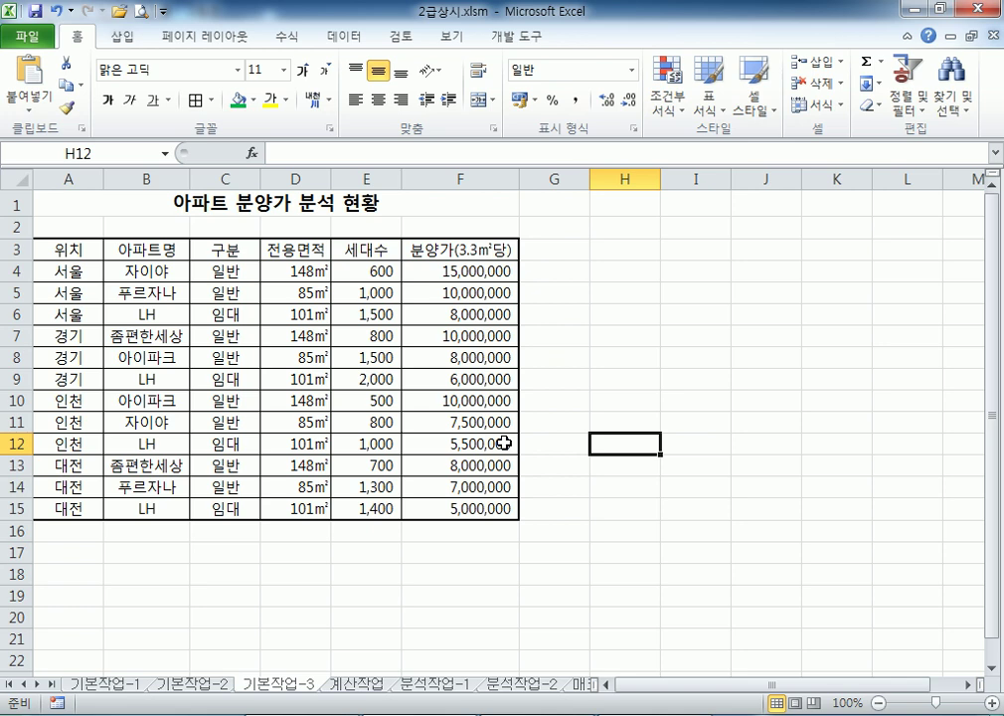
{"action": "left_click_drag", "start_coordinate": [379, 270], "coordinate": [364, 509]}
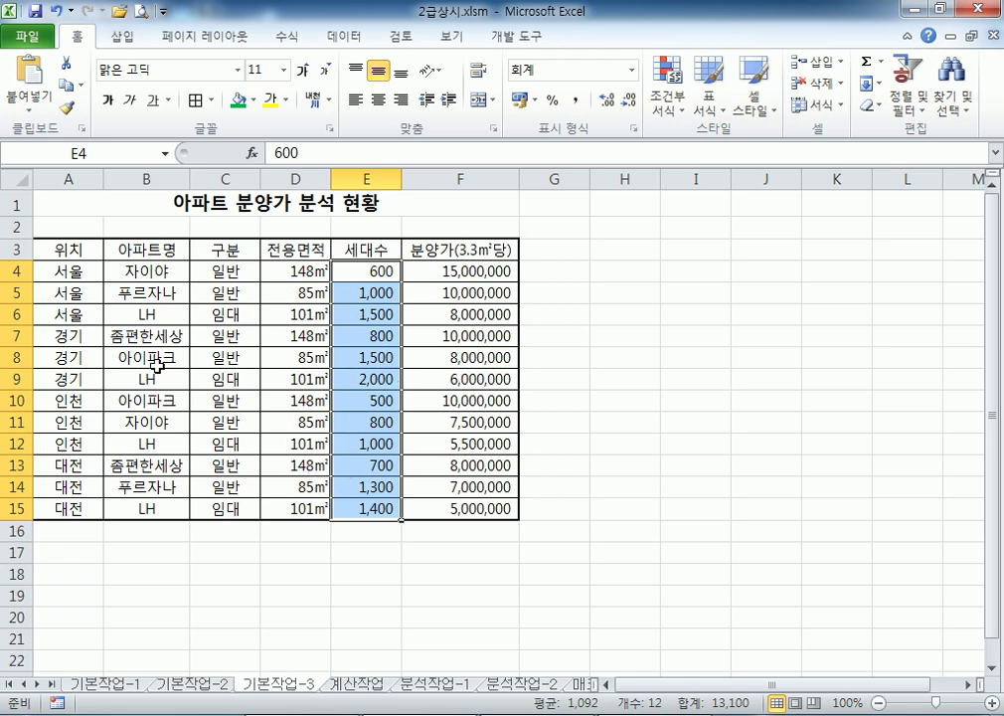
{"action": "left_click_drag", "start_coordinate": [60, 271], "coordinate": [477, 508]}
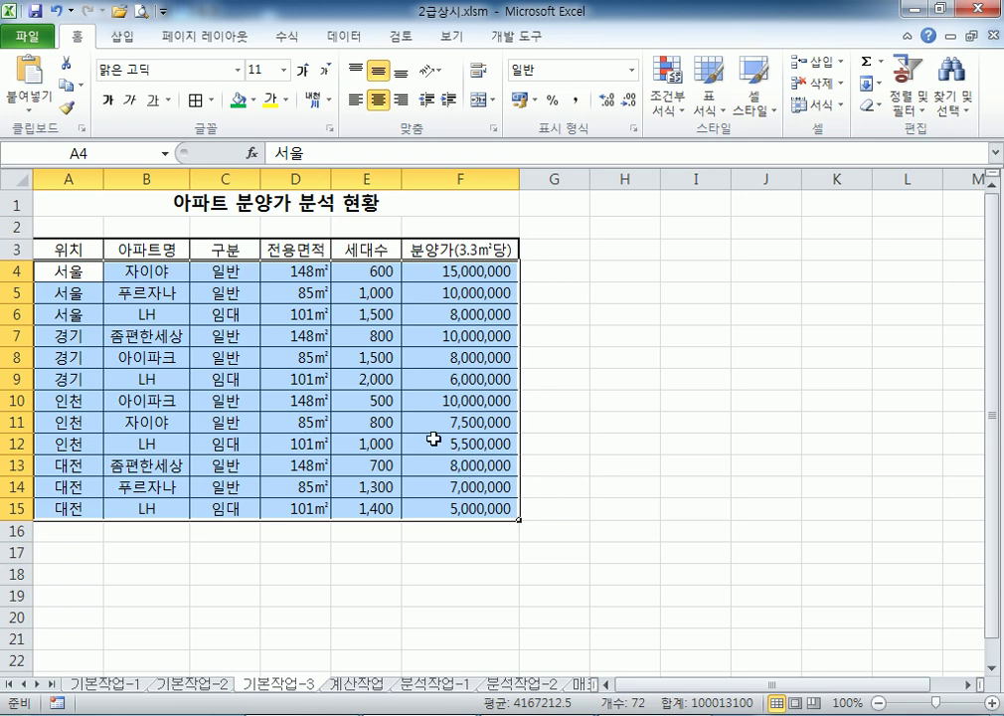
Select apartment rows A4:F15 and start a new formula-based conditional formatting rule
{"action": "left_click_drag", "start_coordinate": [61, 248], "coordinate": [410, 250]}
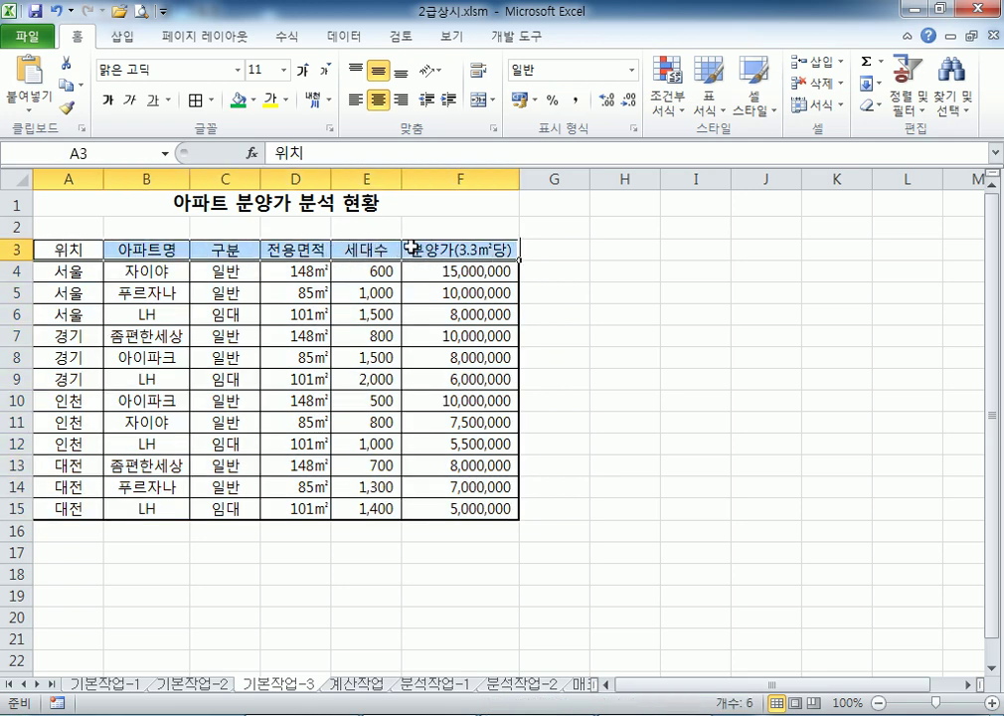
{"action": "left_click_drag", "start_coordinate": [83, 272], "coordinate": [437, 507]}
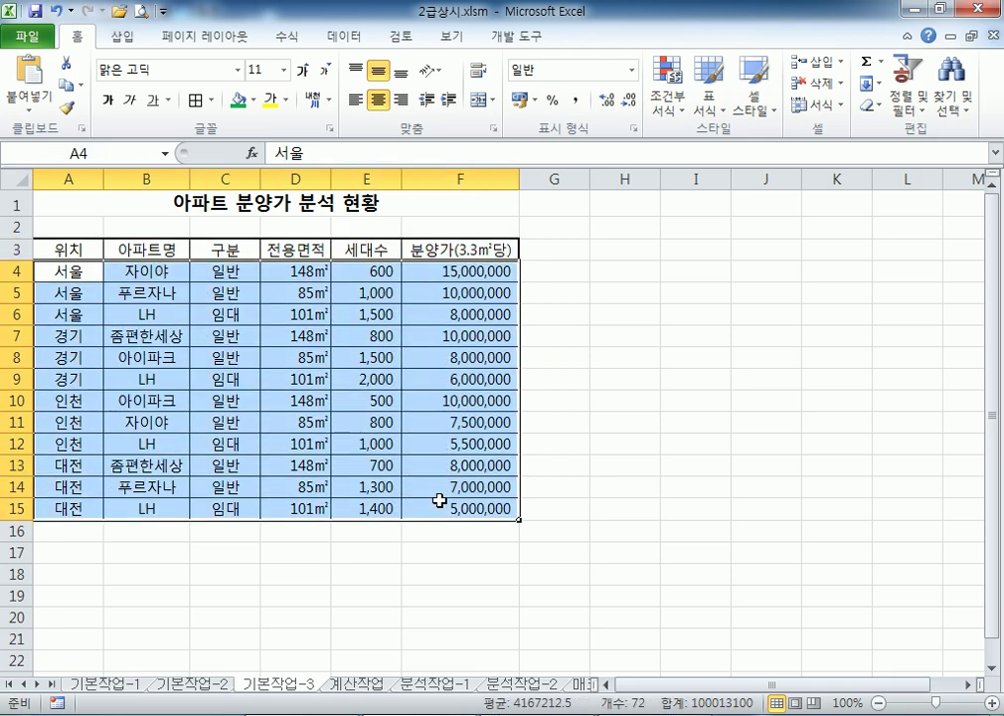
{"action": "left_click", "coordinate": [669, 112]}
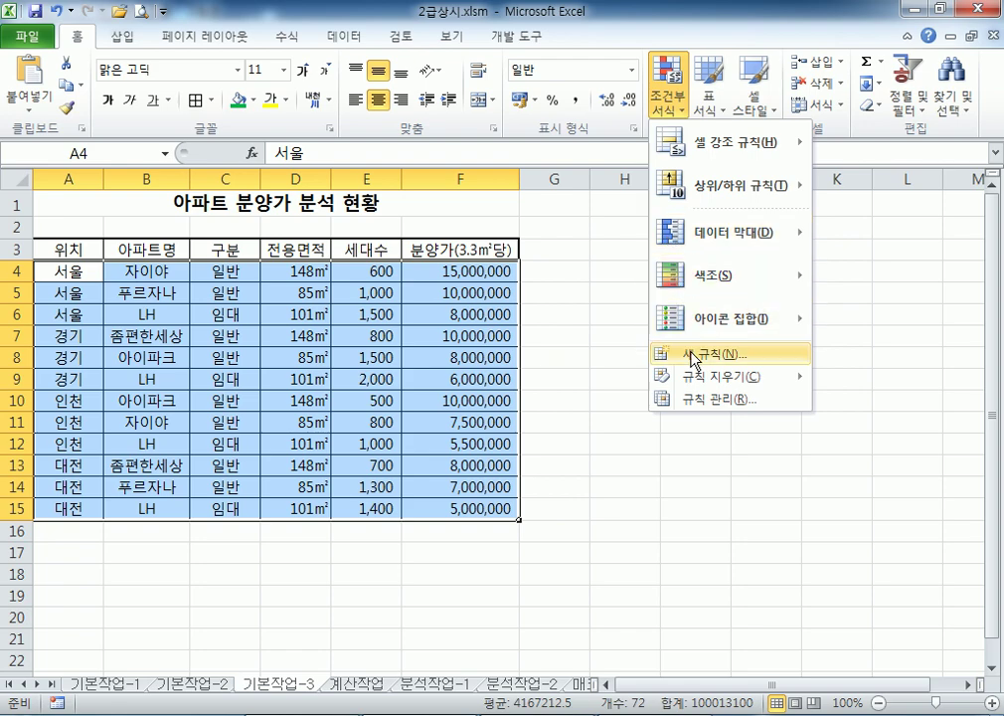
{"action": "left_click", "coordinate": [694, 356]}
{"action": "left_click", "coordinate": [456, 174]}
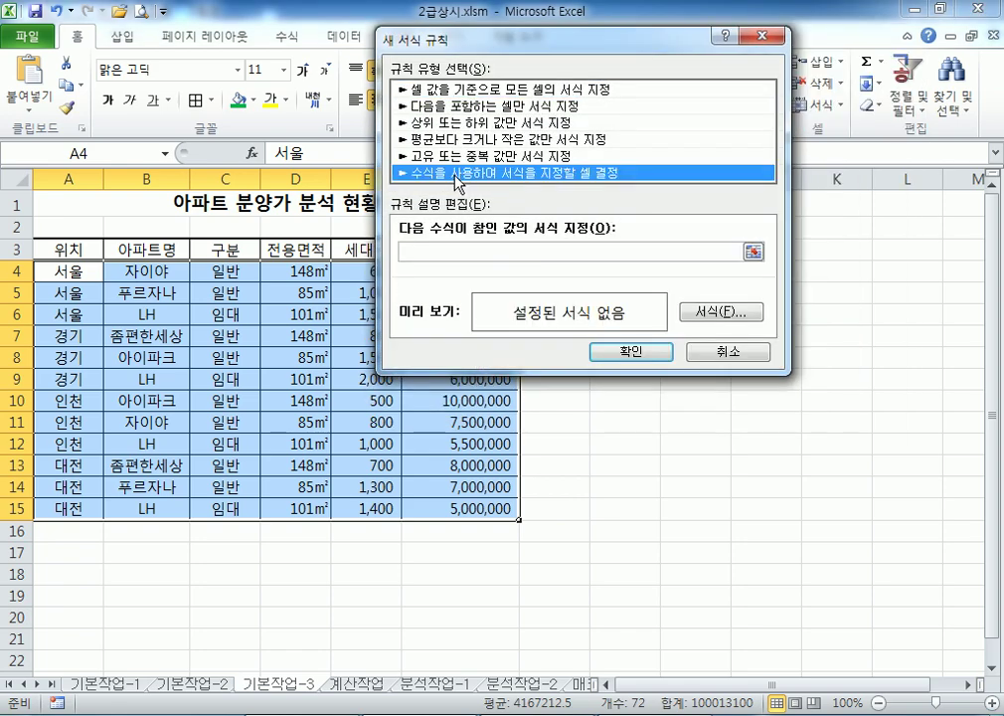
Begin the rule formula with =AND( and reference cell C4
{"action": "left_click", "coordinate": [457, 250]}
{"action": "left_click_drag", "start_coordinate": [515, 70], "coordinate": [666, 99]}
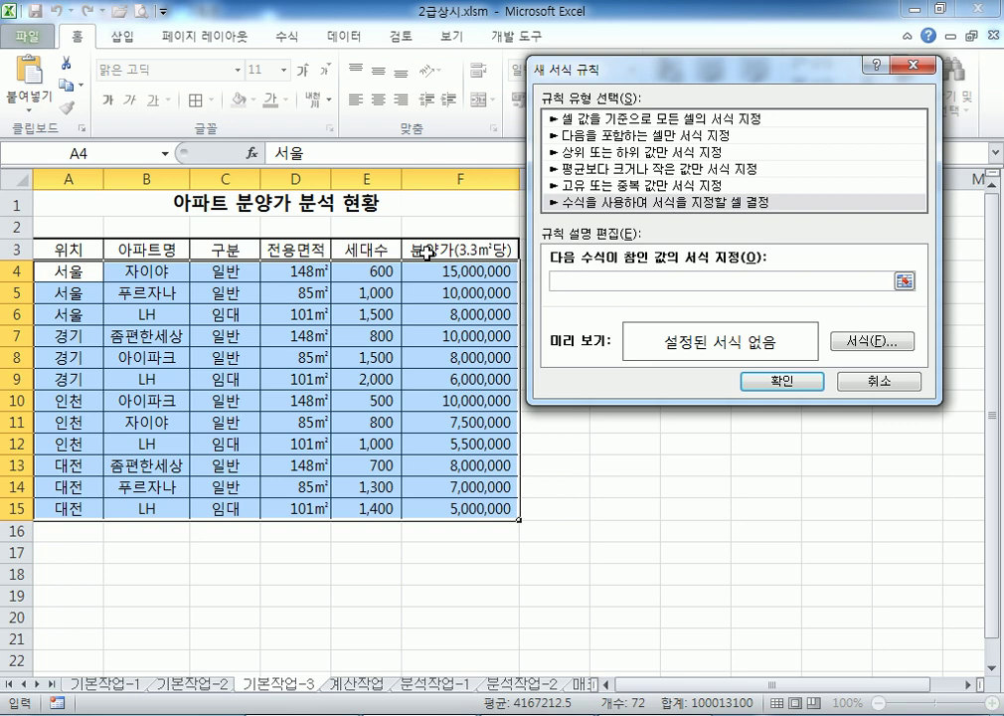
{"action": "type", "text": "ㅋ"}
{"action": "key", "text": "BackSpace"}
{"action": "type", "text": "=and"}
{"action": "key", "text": "BackSpace"}
{"action": "key", "text": "BackSpace"}
{"action": "key", "text": "BackSpace"}
{"action": "type", "text": "AND("}
{"action": "left_click_drag", "start_coordinate": [616, 67], "coordinate": [733, 214]}
{"action": "left_click", "coordinate": [231, 272]}
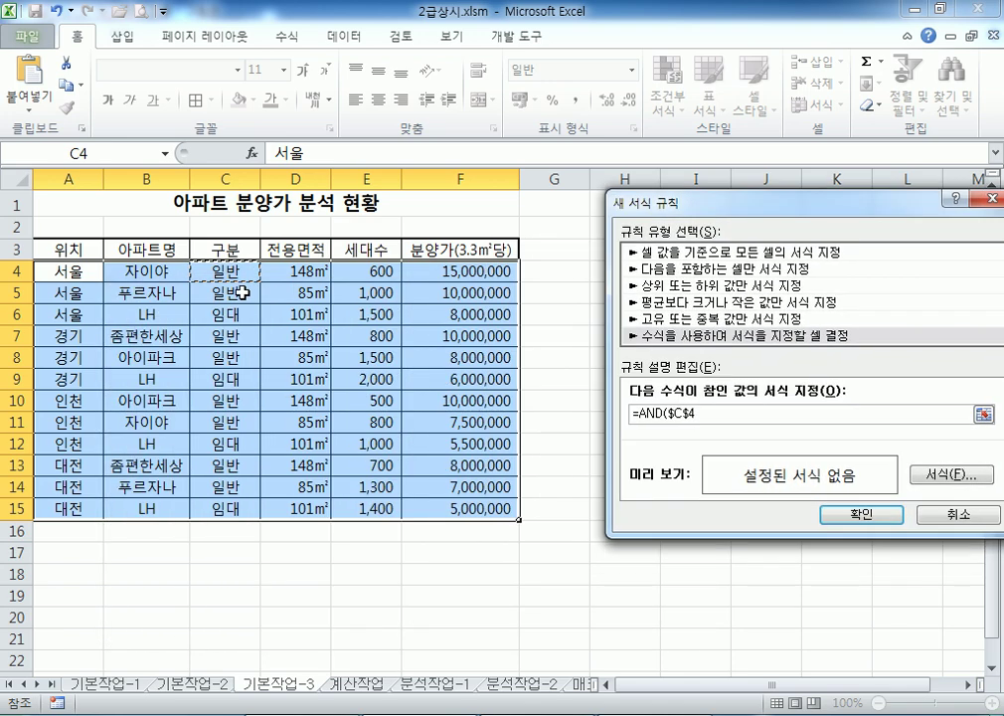
{"action": "left_click", "coordinate": [217, 289]}
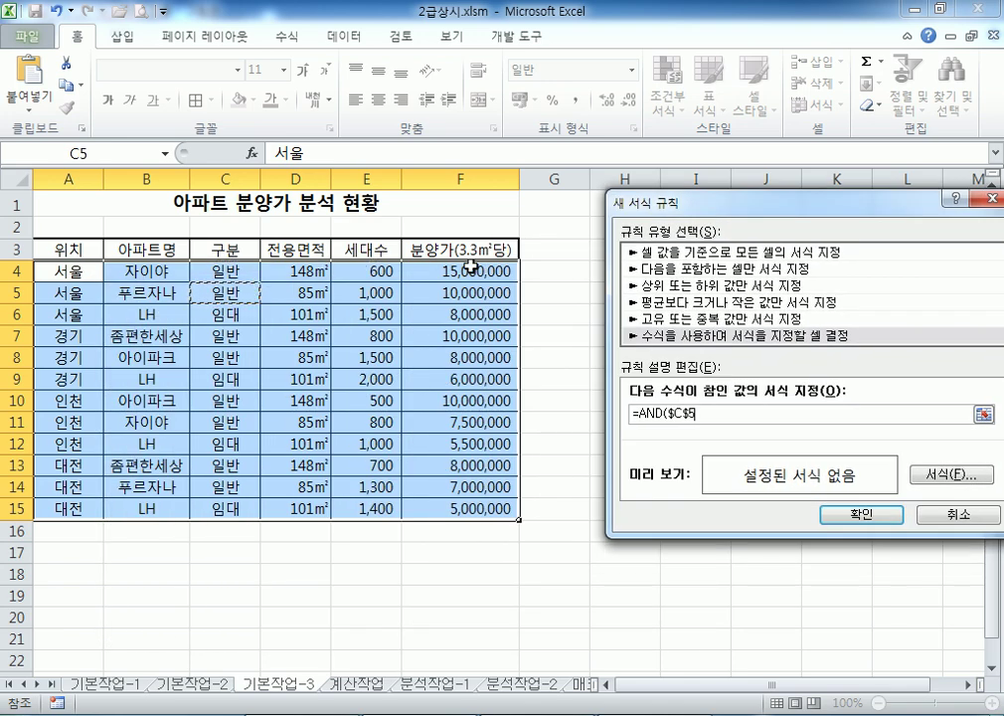
{"action": "left_click", "coordinate": [233, 271]}
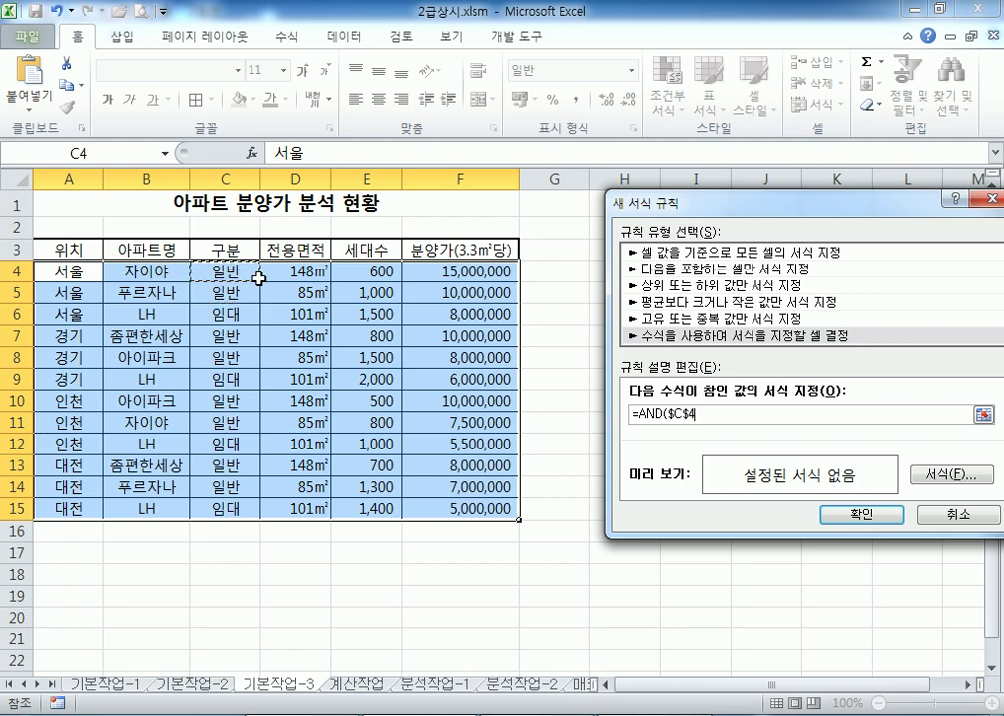
Make the reference $C4 and complete the first condition $C4="일반"
{"action": "left_click_drag", "start_coordinate": [616, 203], "coordinate": [130, 320]}
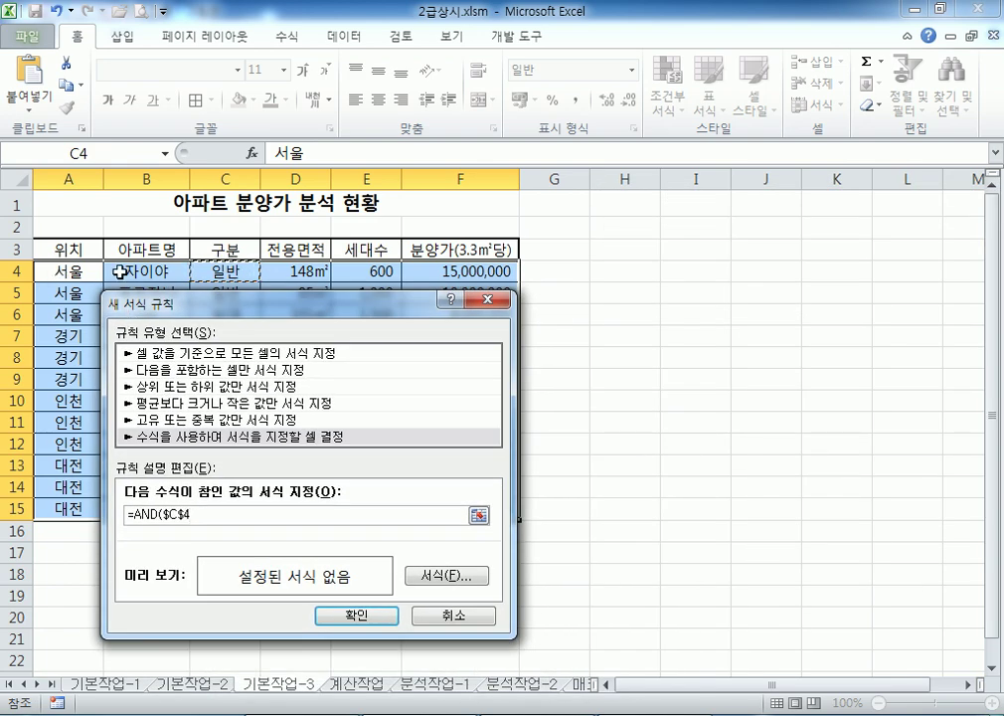
{"action": "left_click_drag", "start_coordinate": [206, 305], "coordinate": [182, 286]}
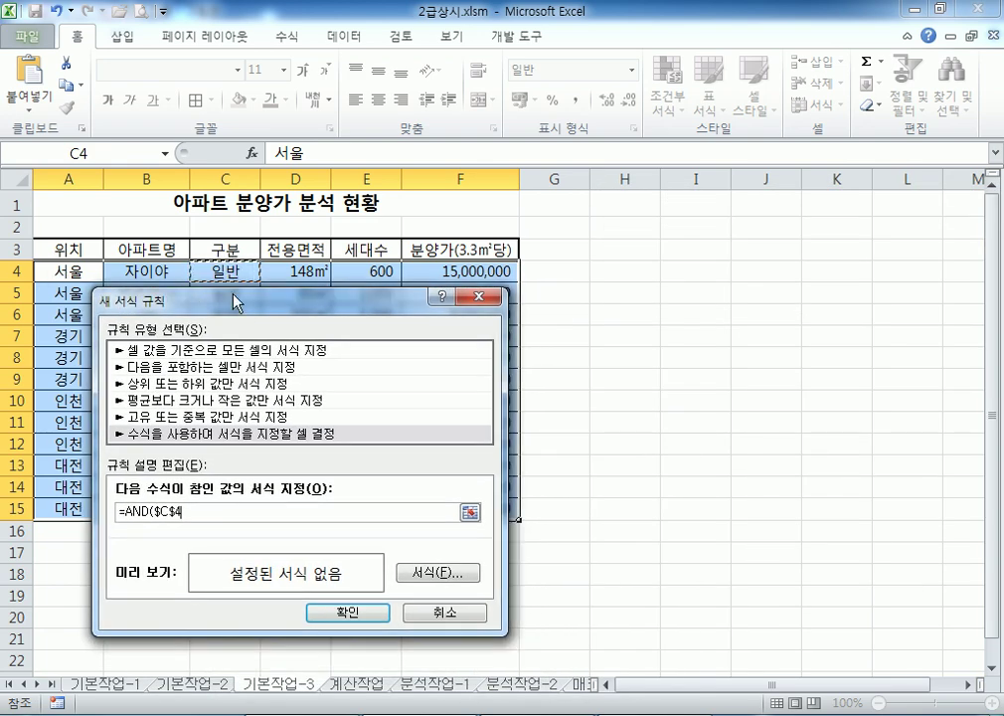
{"action": "left_click_drag", "start_coordinate": [264, 314], "coordinate": [562, 114]}
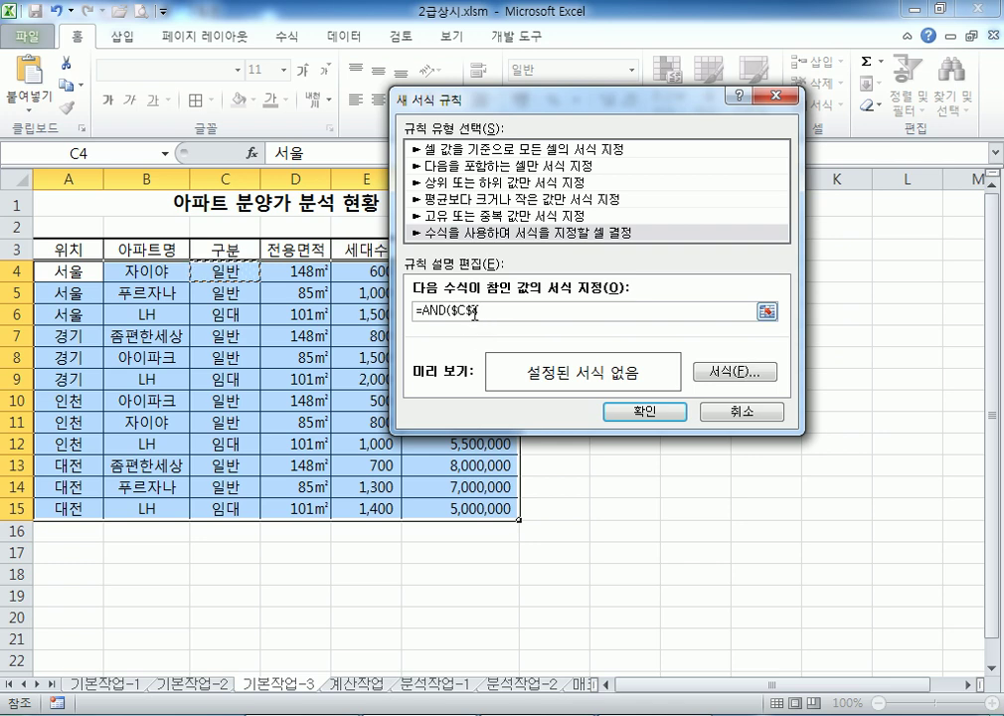
{"action": "left_click", "coordinate": [463, 311]}
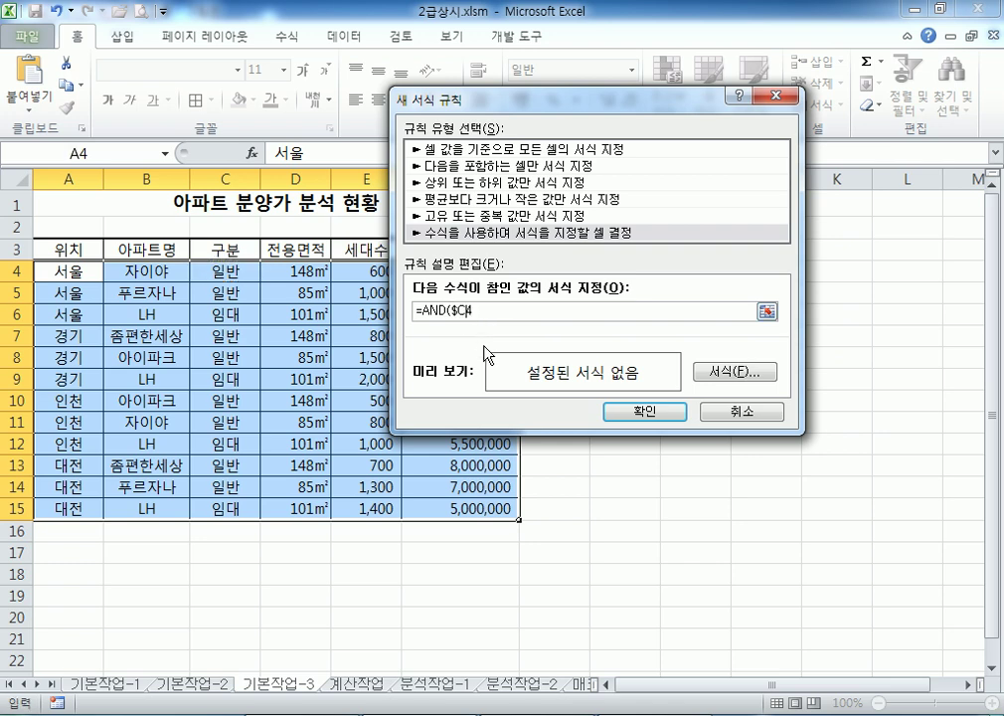
{"action": "left_click", "coordinate": [490, 310]}
{"action": "key", "text": "F4"}
{"action": "key", "text": "F4"}
{"action": "key", "text": "F4"}
{"action": "key", "text": "F4"}
{"action": "type", "text": "=\""}
{"action": "type", "text": "일반\""}
{"action": "type", "text": ")"}
{"action": "type", "text": ","}
Add the second condition $F4<10000000 and close the AND formula
{"action": "left_click_drag", "start_coordinate": [437, 100], "coordinate": [564, 90]}
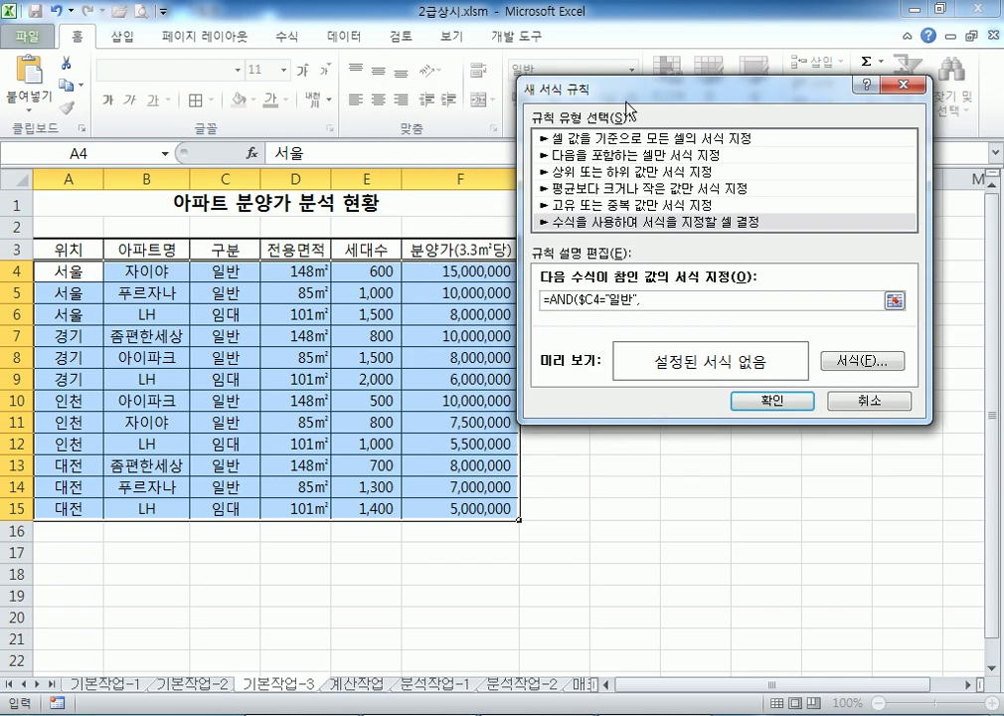
{"action": "left_click_drag", "start_coordinate": [626, 104], "coordinate": [415, 304]}
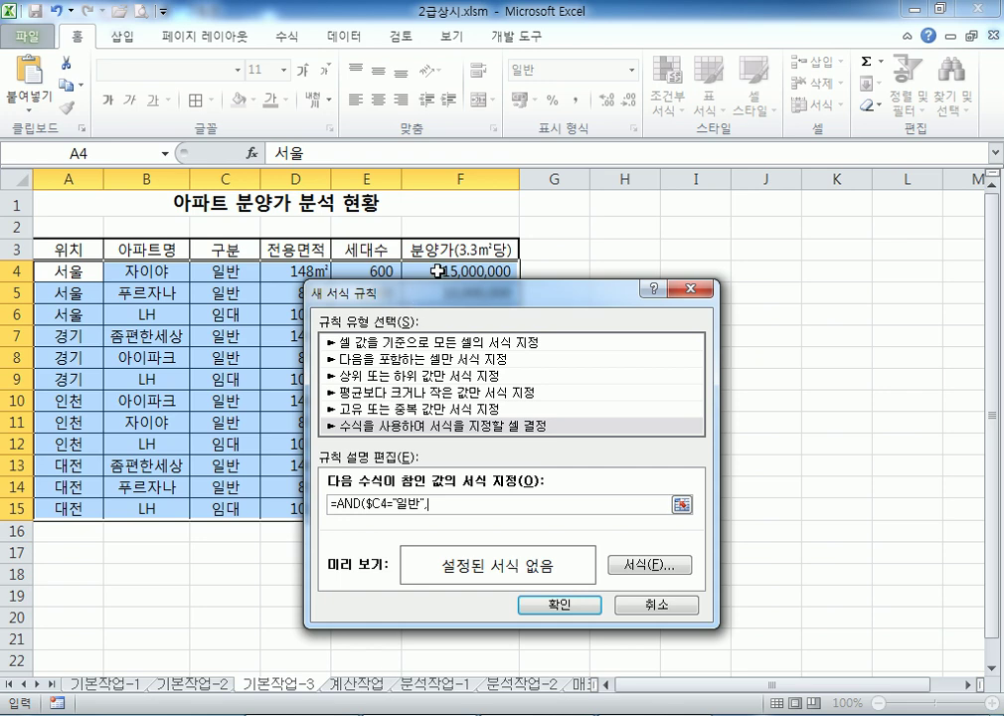
{"action": "left_click", "coordinate": [437, 270]}
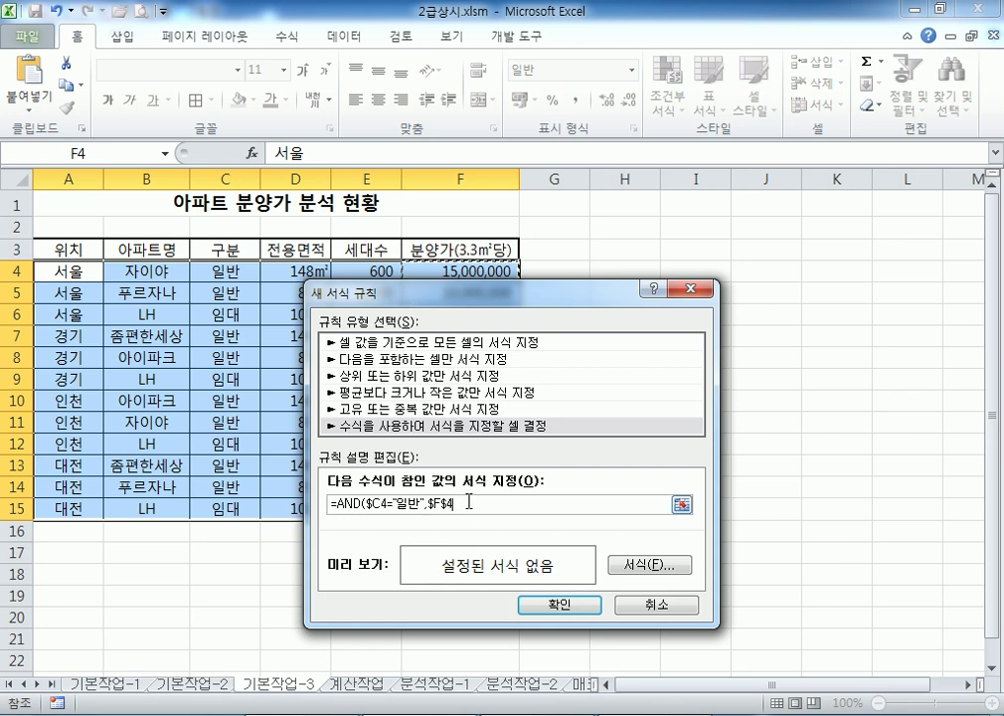
{"action": "key", "text": "F4"}
{"action": "key", "text": "F4"}
{"action": "type", "text": "<100"}
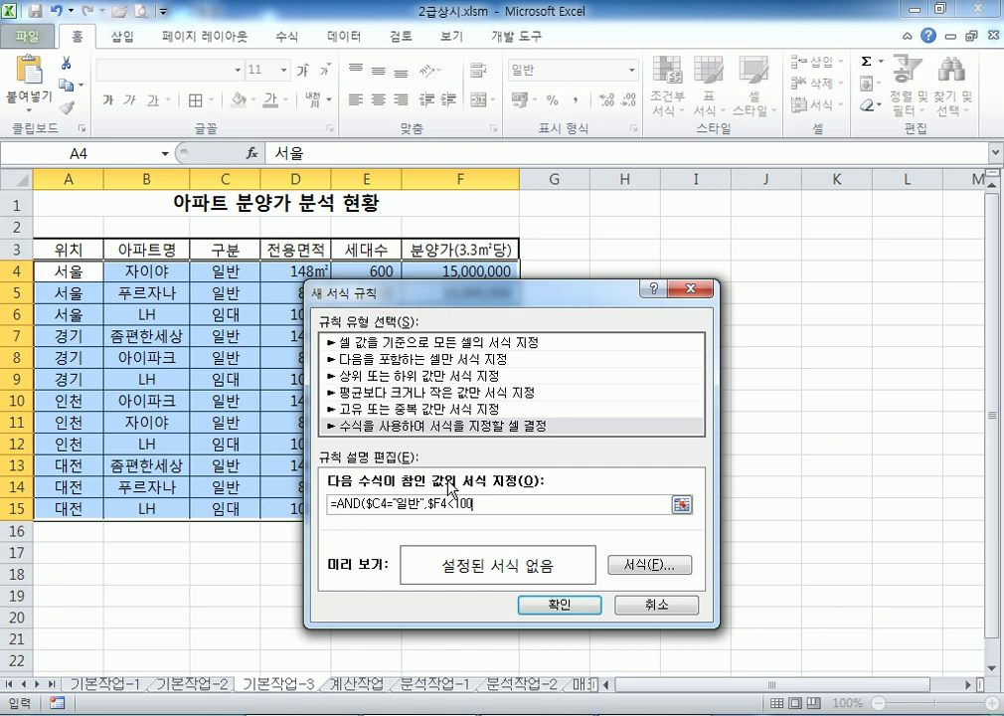
{"action": "type", "text": "00000"}
{"action": "type", "text": ")"}
{"action": "left_click_drag", "start_coordinate": [557, 291], "coordinate": [713, 9]}
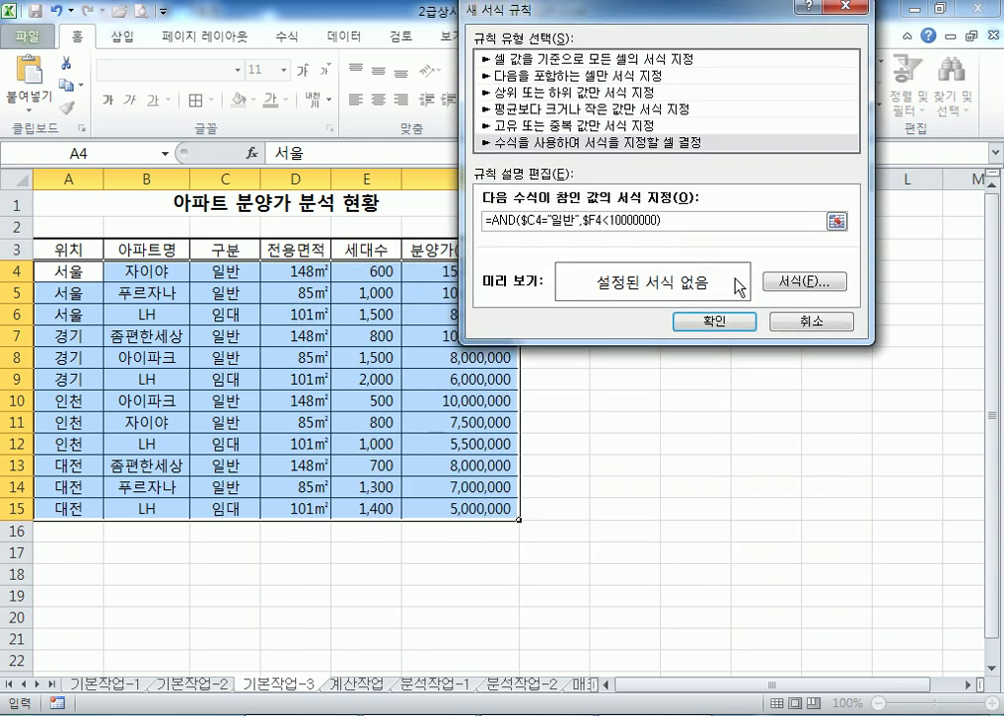
Set the rule's format to bold blue font and apply it to A4:F15
{"action": "left_click", "coordinate": [796, 283]}
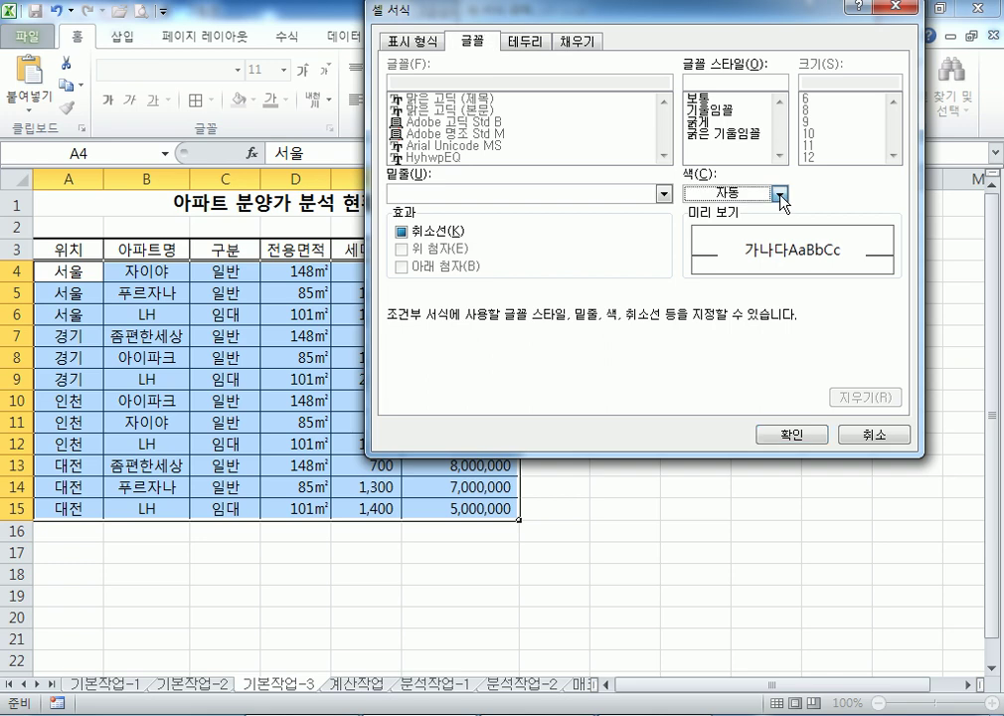
{"action": "left_click", "coordinate": [781, 195]}
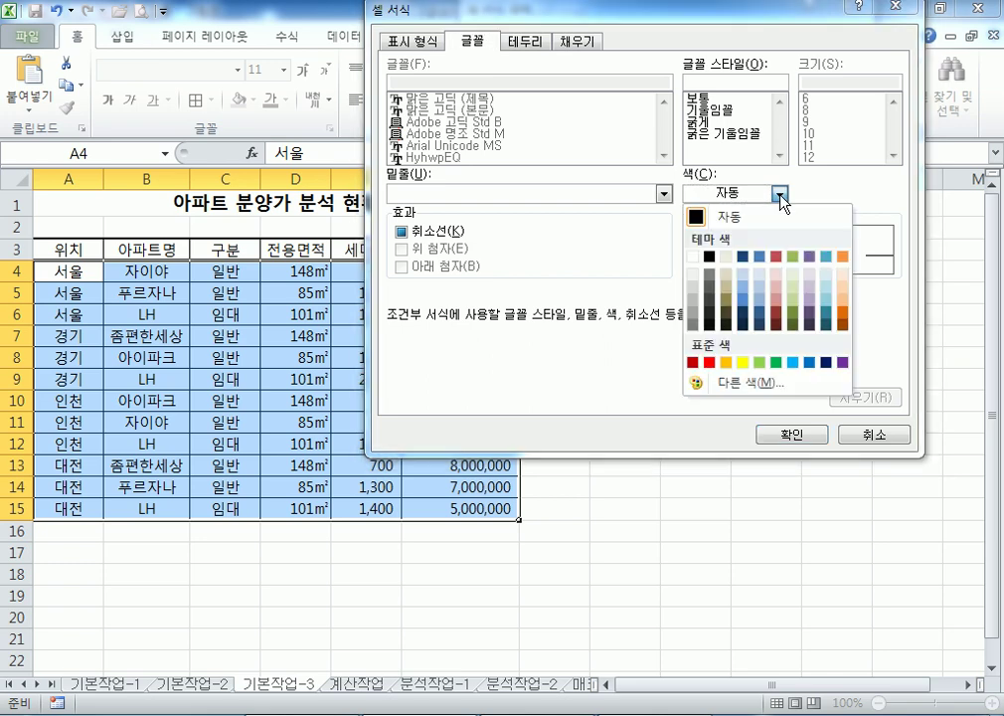
{"action": "left_click", "coordinate": [812, 363]}
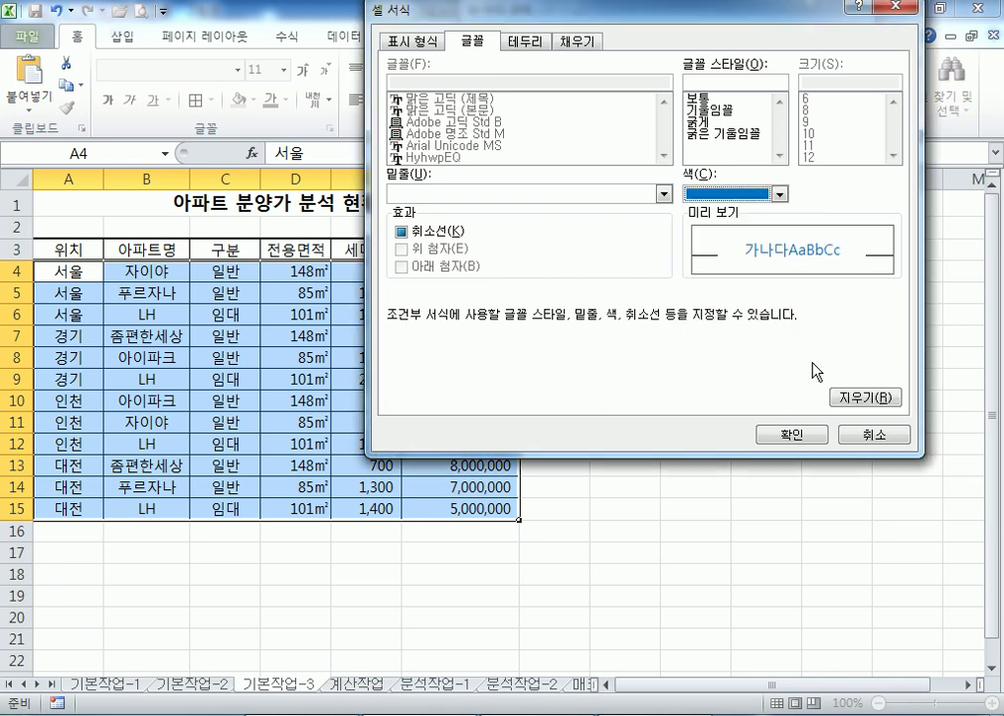
{"action": "left_click", "coordinate": [705, 121]}
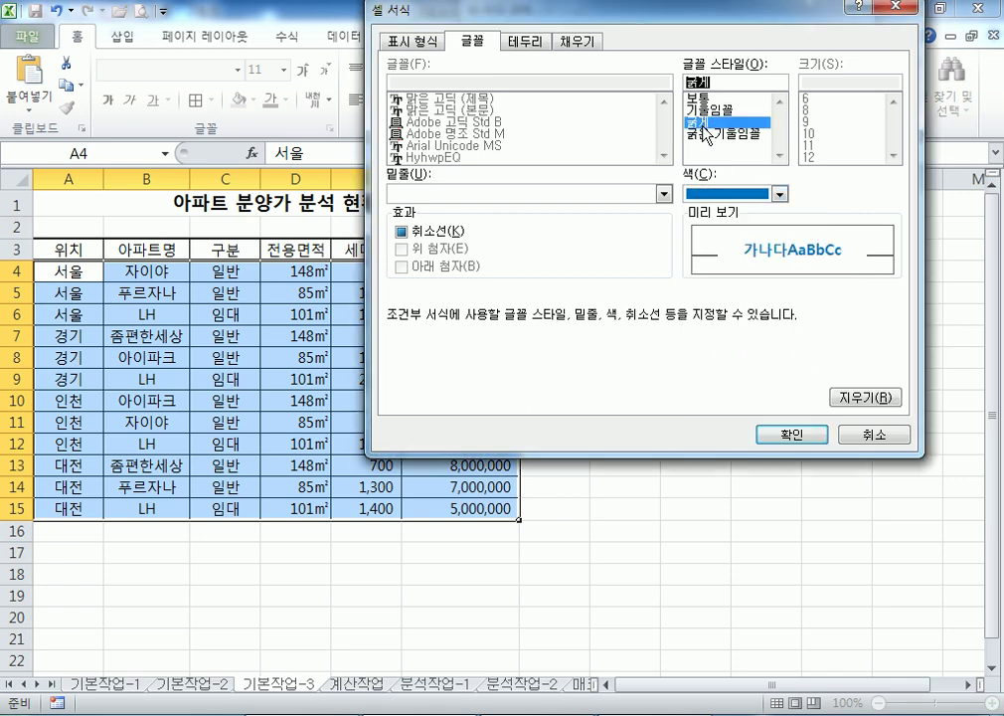
{"action": "left_click", "coordinate": [780, 194]}
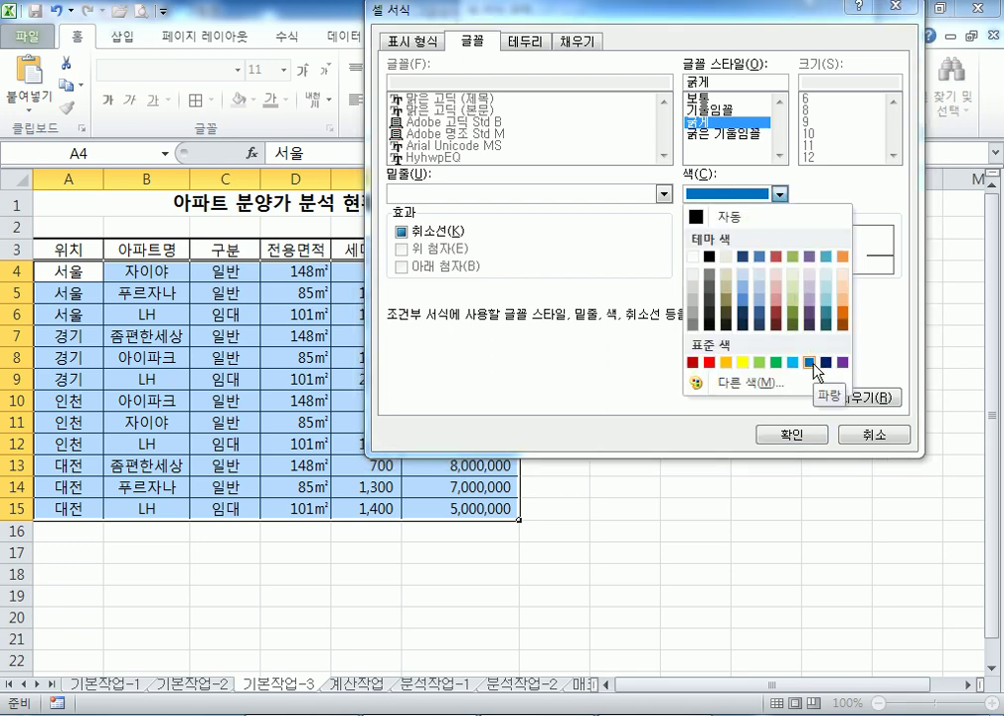
{"action": "left_click", "coordinate": [814, 364]}
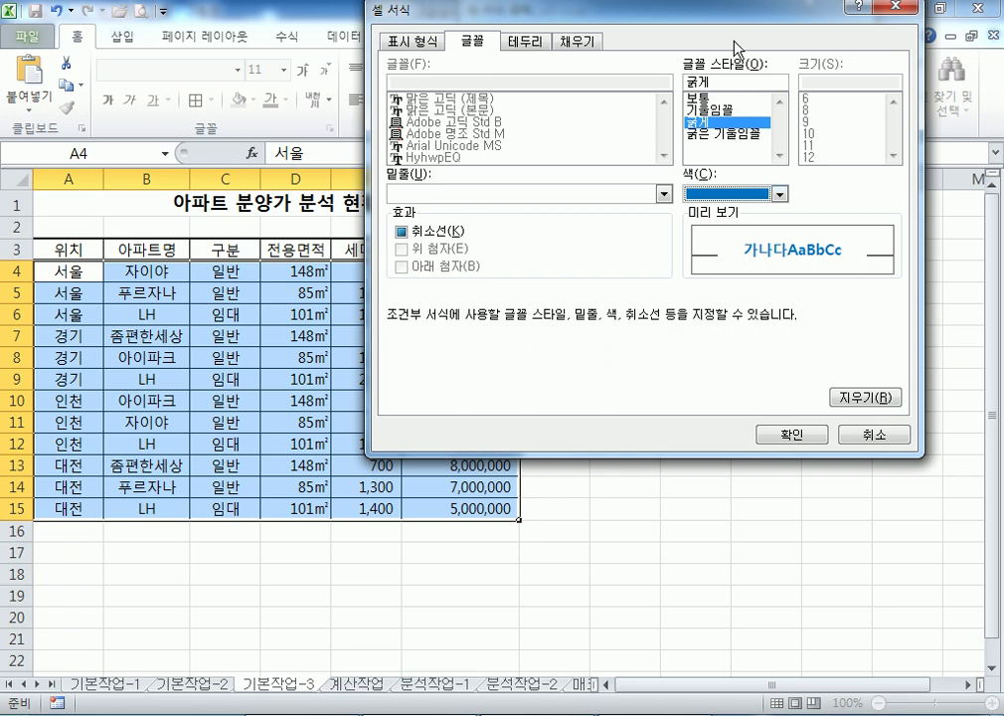
{"action": "left_click", "coordinate": [708, 99]}
{"action": "left_click", "coordinate": [708, 122]}
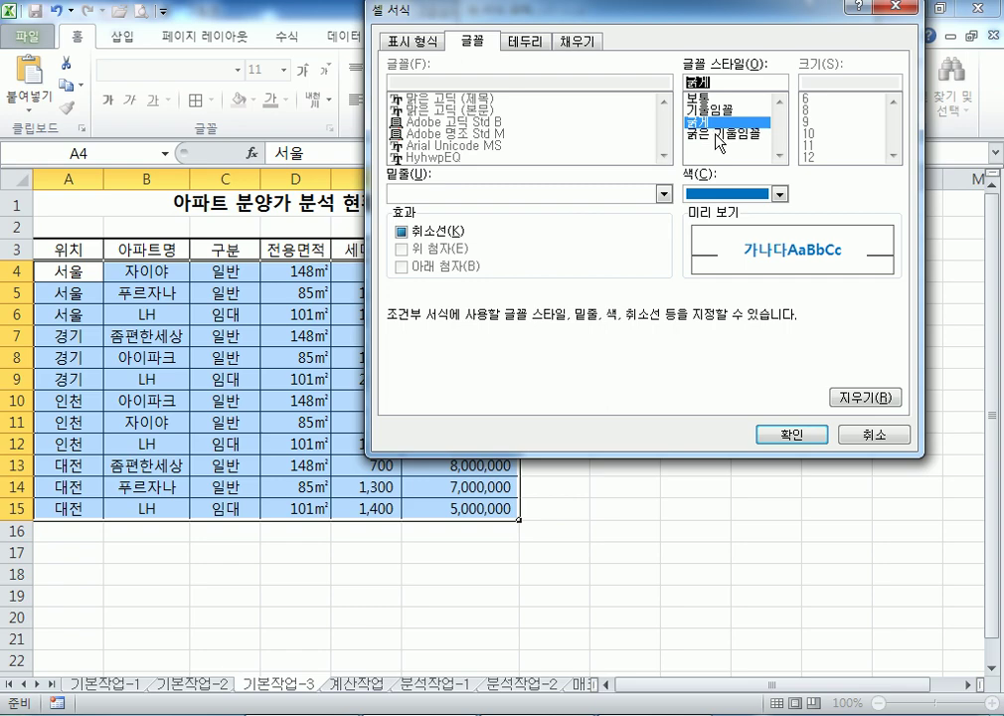
{"action": "left_click", "coordinate": [789, 436]}
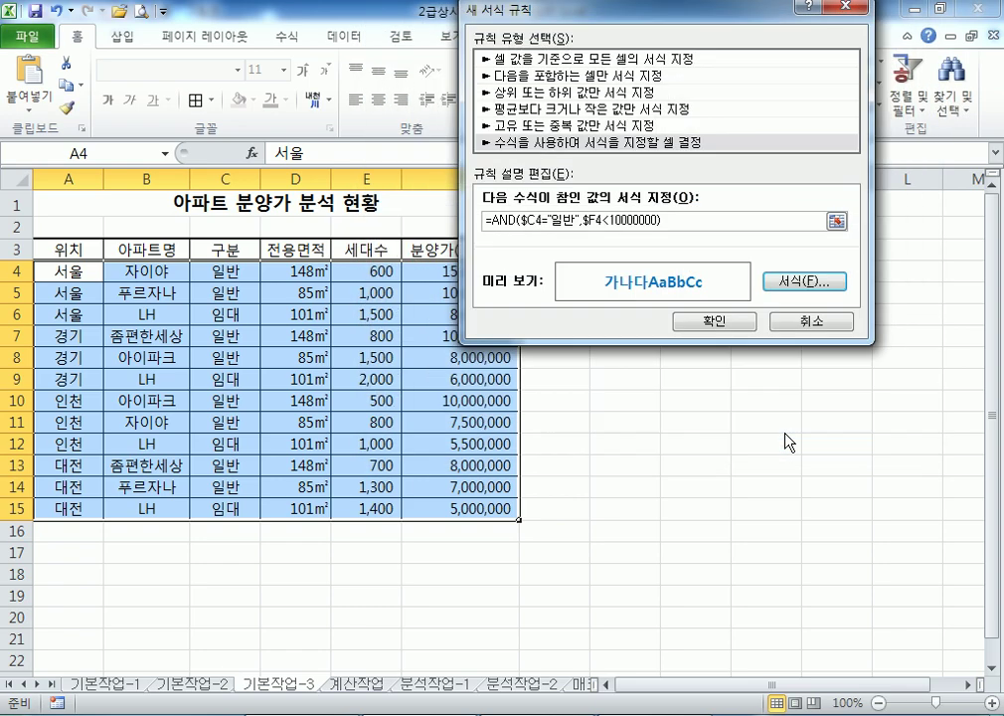
{"action": "left_click", "coordinate": [718, 328]}
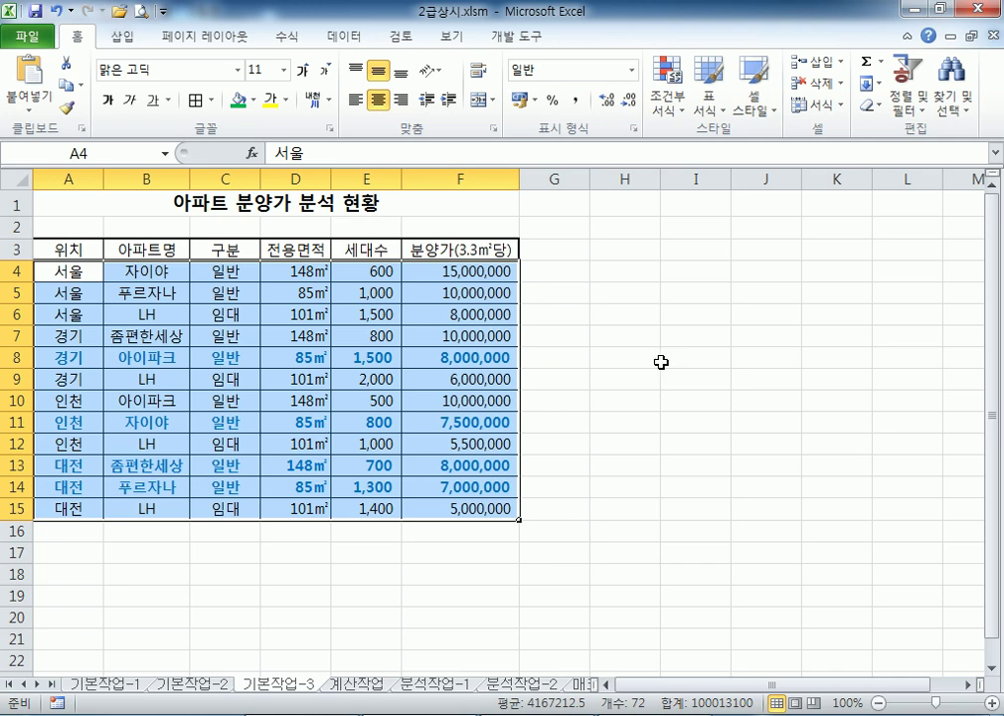
Select column C and rows 8, 11, 13 and 14 to review the bold blue rows
{"action": "left_click", "coordinate": [662, 361]}
{"action": "left_click", "coordinate": [239, 175]}
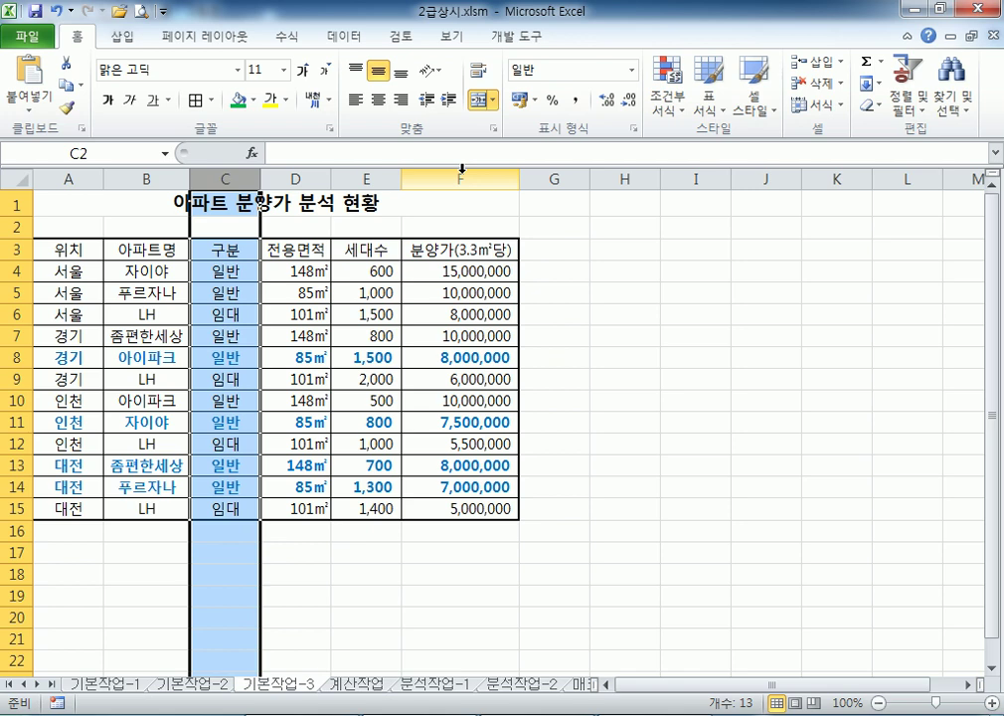
{"action": "left_click", "coordinate": [14, 358]}
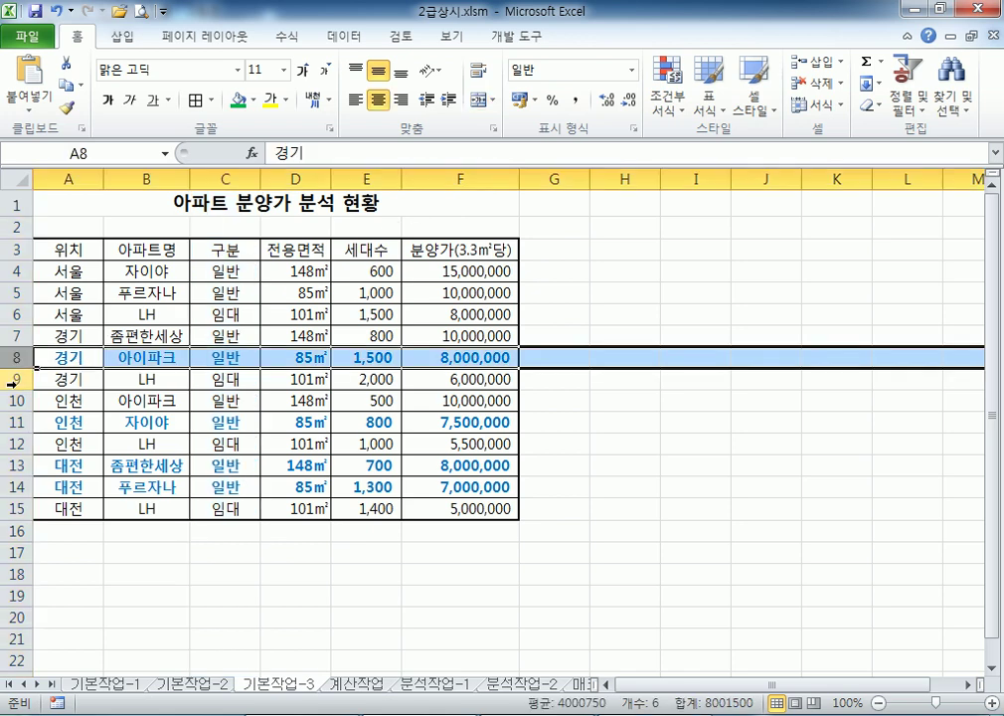
{"action": "left_click", "coordinate": [14, 421]}
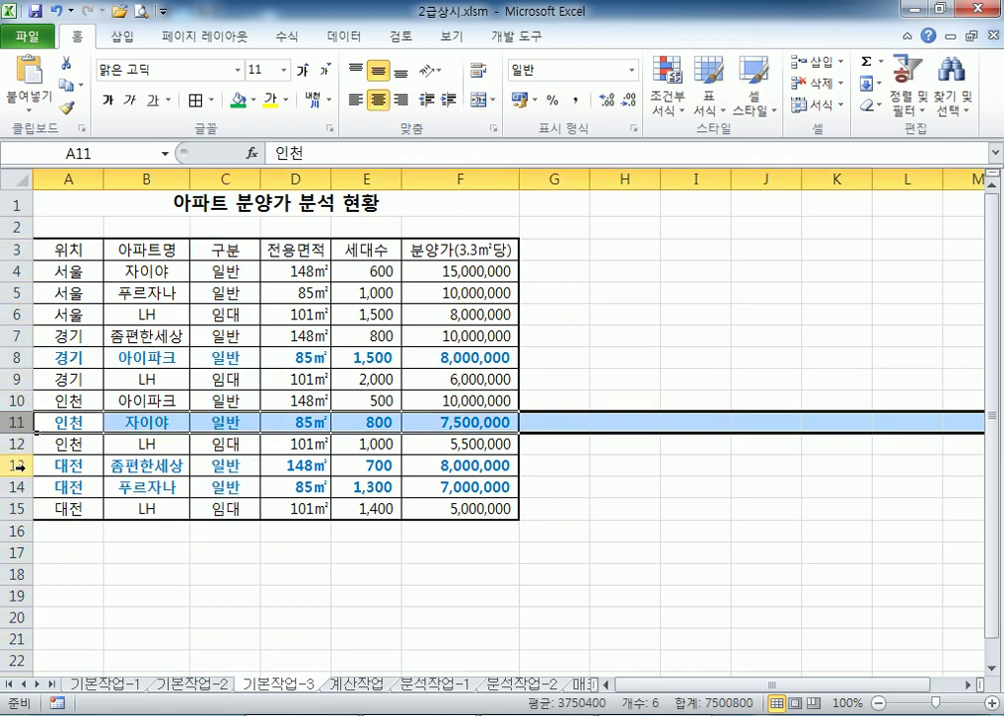
{"action": "left_click", "coordinate": [17, 465]}
{"action": "left_click", "coordinate": [18, 486]}
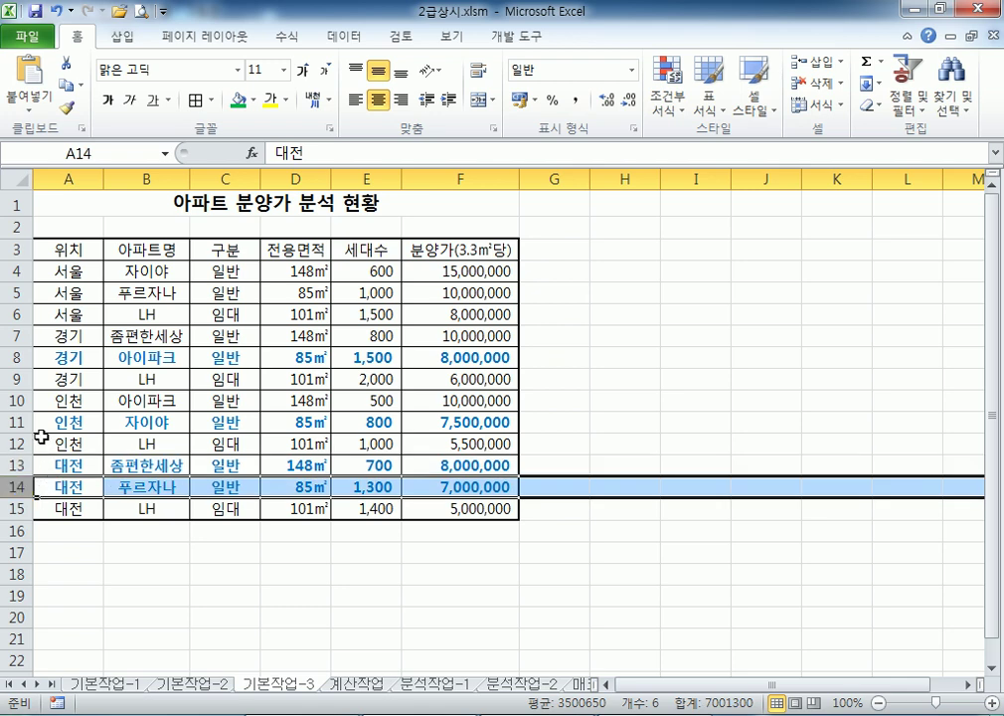
{"action": "left_click", "coordinate": [602, 256]}
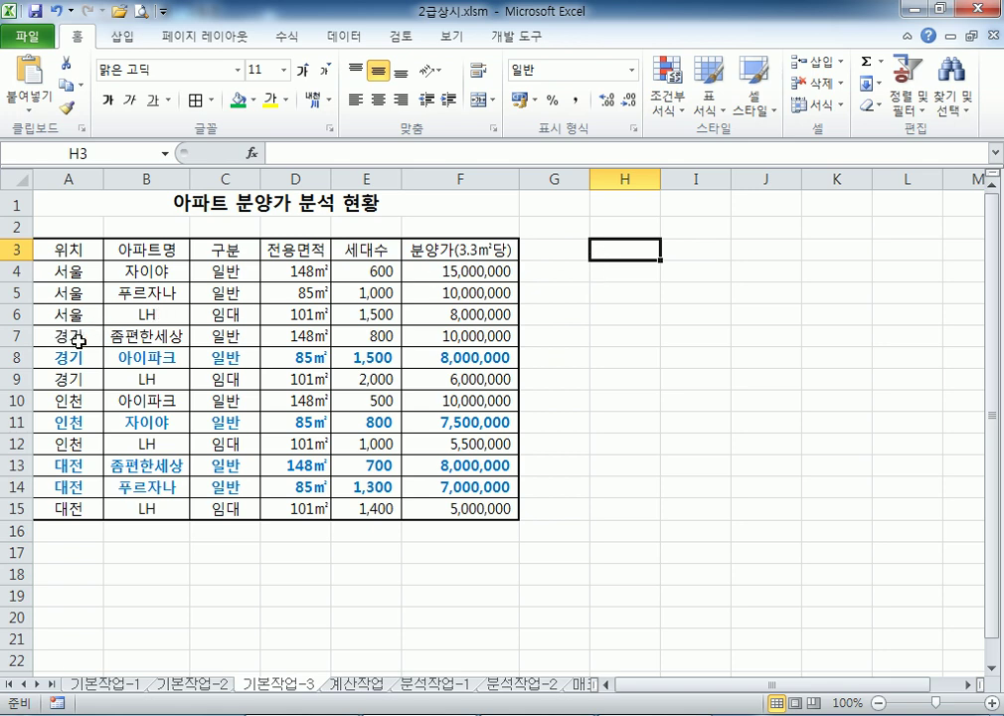
Check the 구분 and price values in C7, F7, C4, F4 and F12, then go to Notepad
{"action": "left_click", "coordinate": [240, 335]}
{"action": "left_click", "coordinate": [470, 337]}
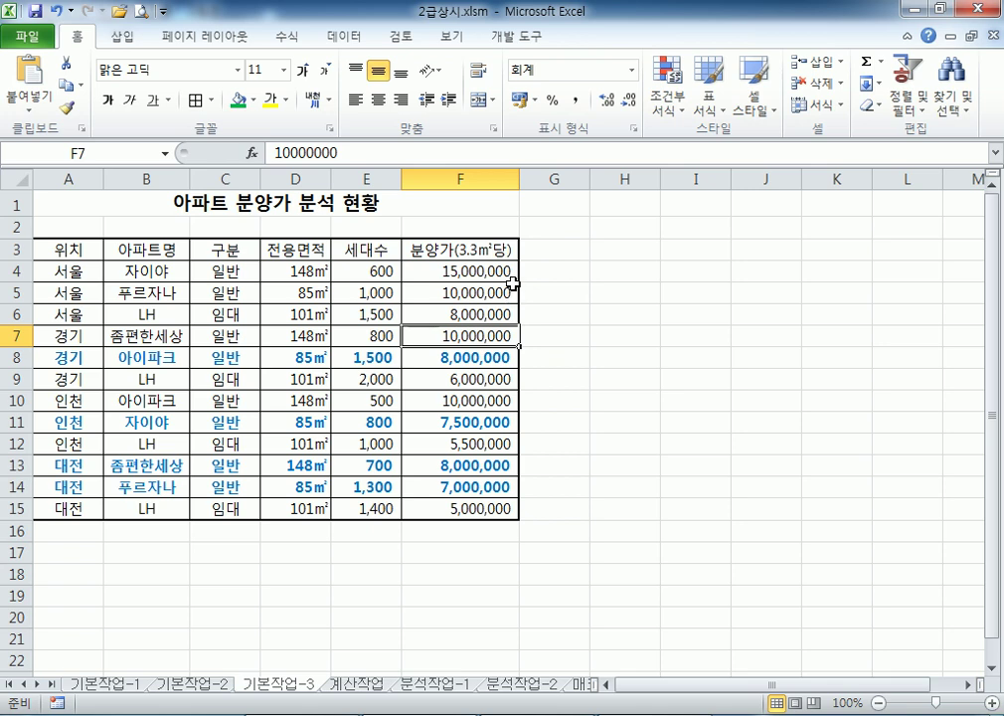
{"action": "left_click", "coordinate": [232, 267]}
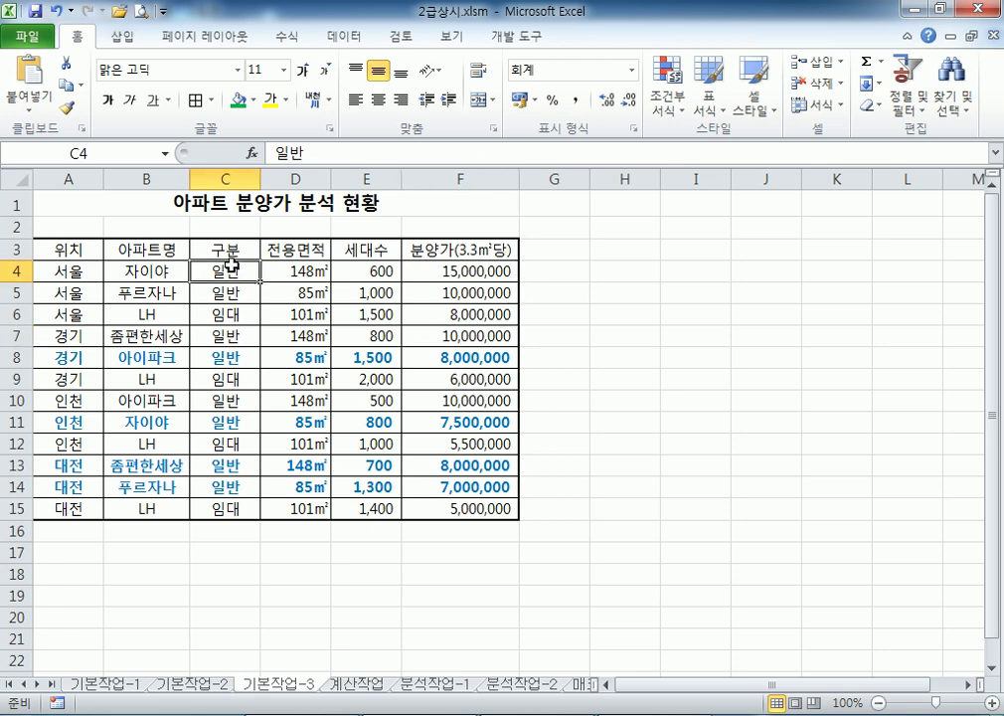
{"action": "left_click", "coordinate": [438, 267]}
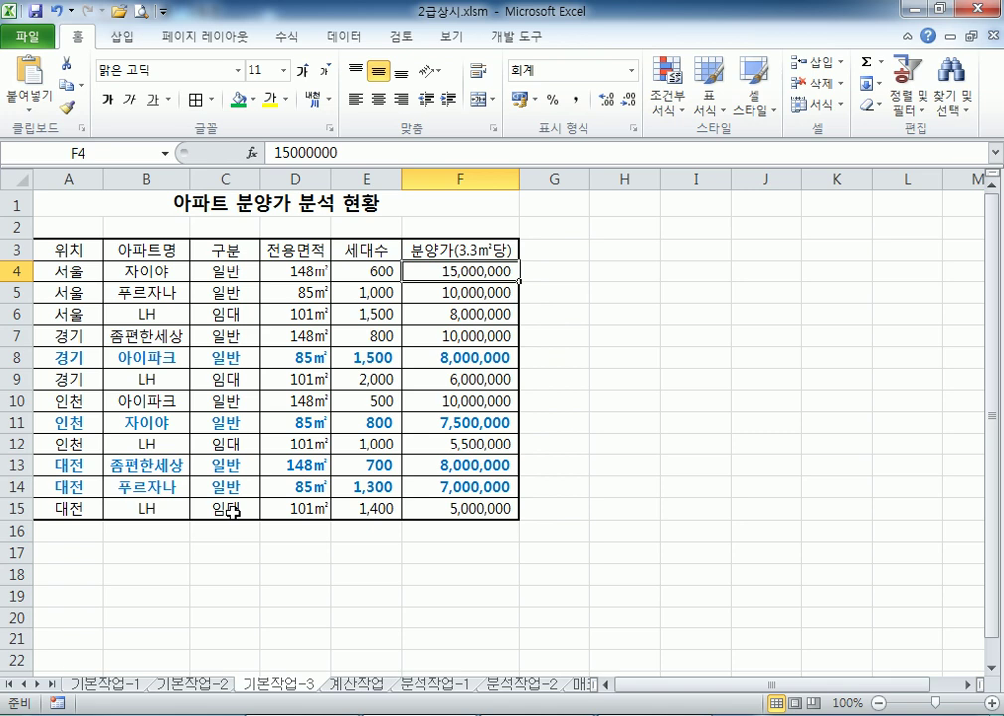
{"action": "left_click", "coordinate": [427, 444]}
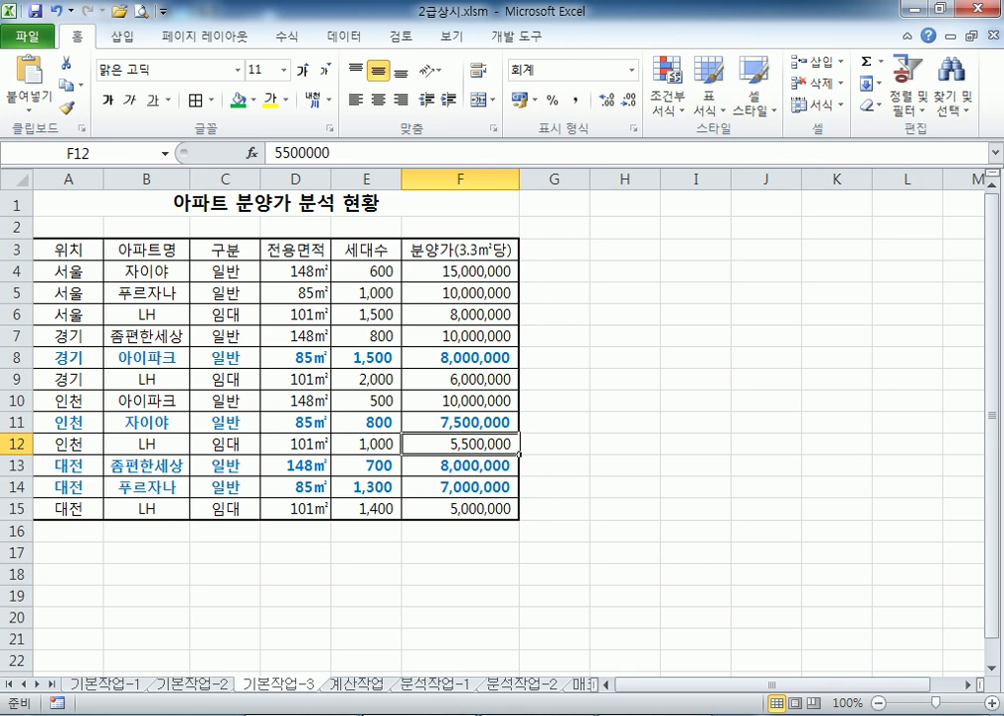
{"action": "key", "text": "alt+Tab"}
{"action": "left_click", "coordinate": [146, 428]}
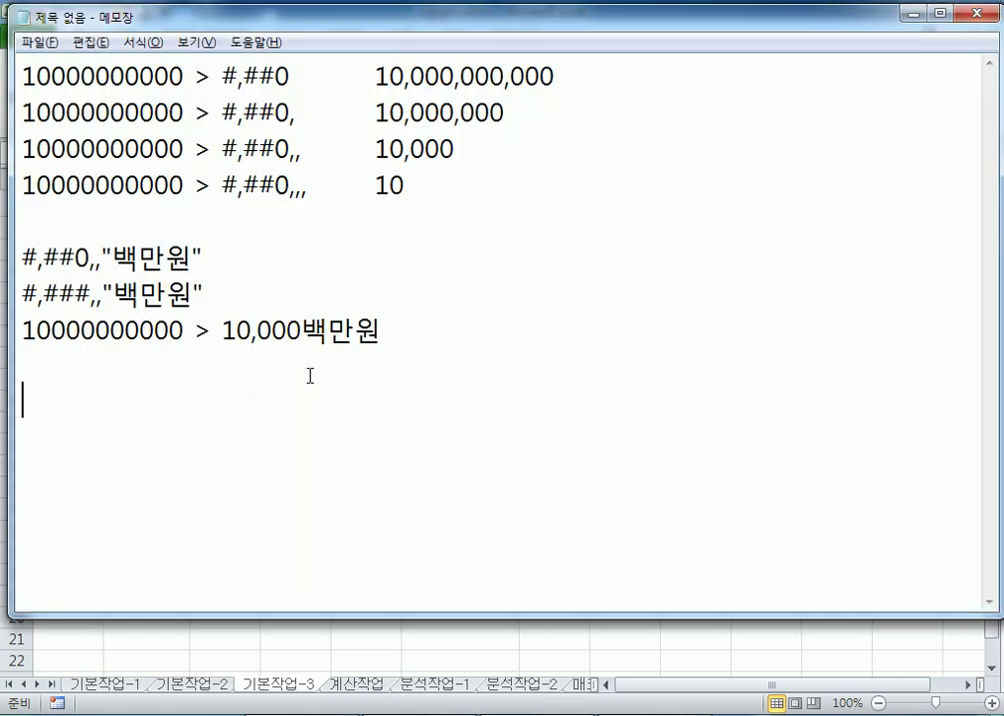
Note that the conditional format applies when 구분 is "일반" and 분양가 is under 천만원
{"action": "key", "text": "Return"}
{"action": "key", "text": "Return"}
{"action": "key", "text": "Return"}
{"action": "key", "text": "Return"}
{"action": "key", "text": "Return"}
{"action": "key", "text": "Return"}
{"action": "key", "text": "Return"}
{"action": "key", "text": "Return"}
{"action": "key", "text": "Return"}
{"action": "key", "text": "Return"}
{"action": "key", "text": "Return"}
{"action": "key", "text": "Return"}
{"action": "key", "text": "Return"}
{"action": "key", "text": "Return"}
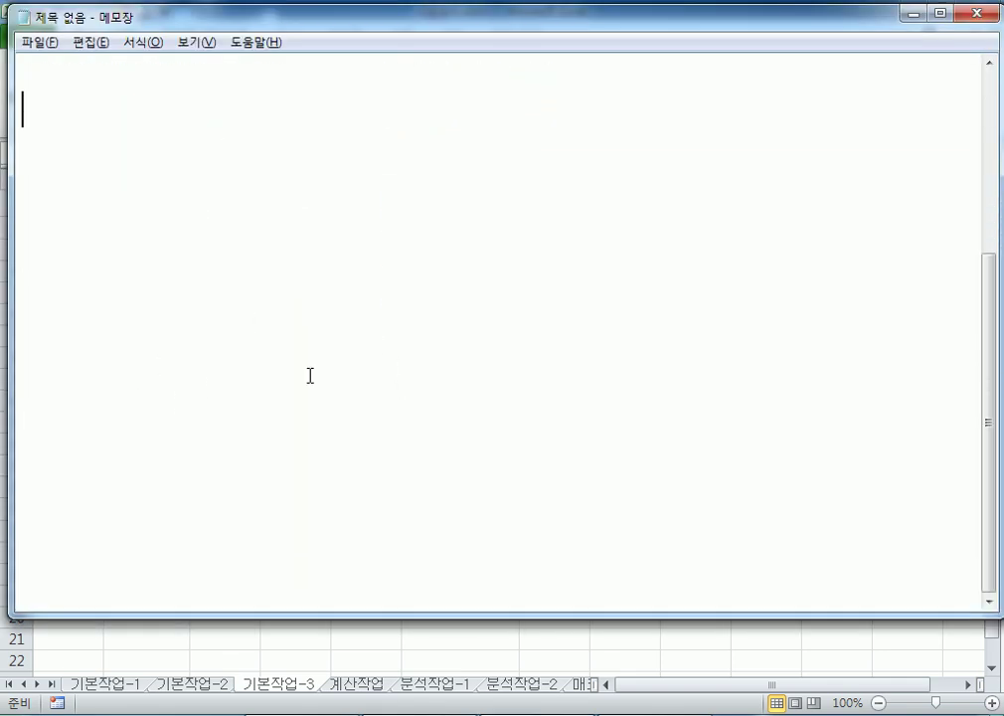
{"action": "key", "text": "ctrl+v"}
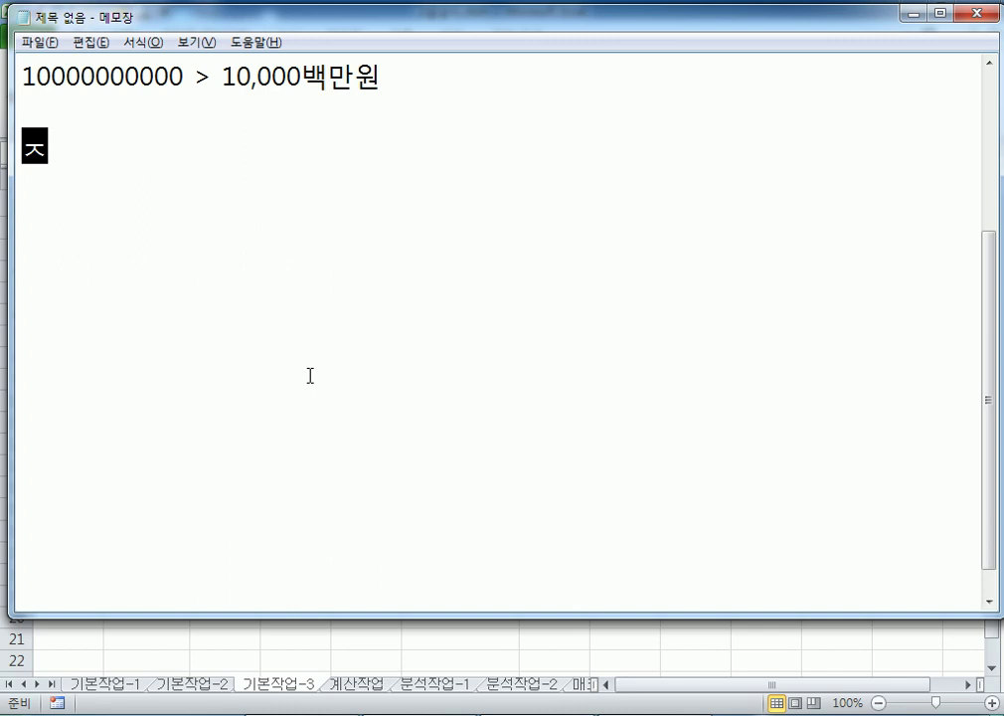
{"action": "type", "text": "조건부서식 "}
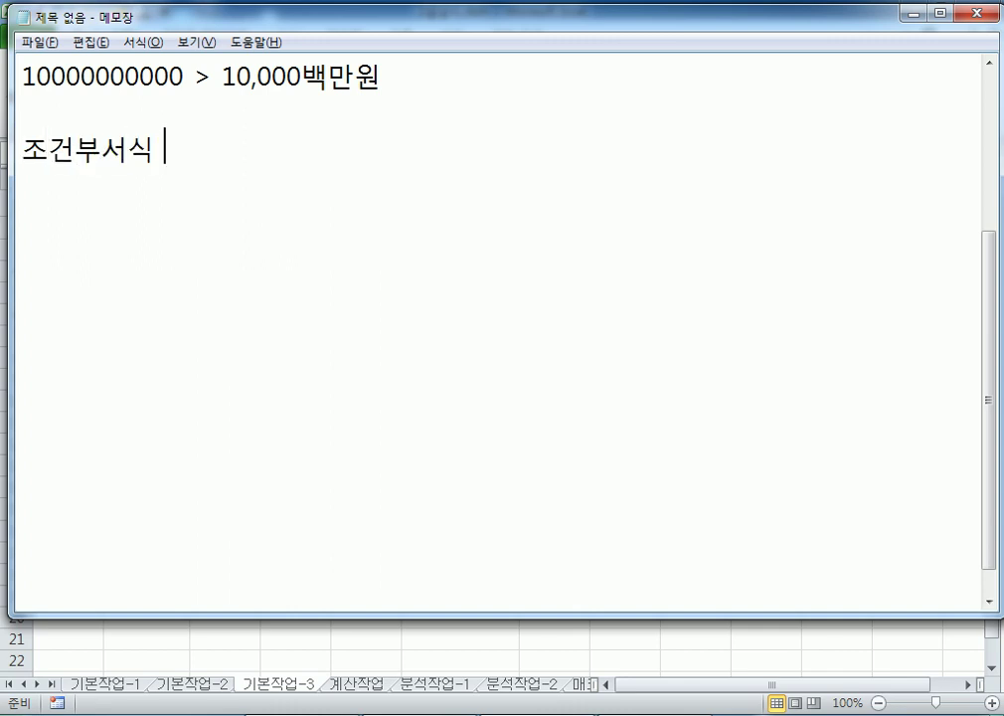
{"action": "type", "text": ": "}
{"action": "type", "text": "구분이 일반"}
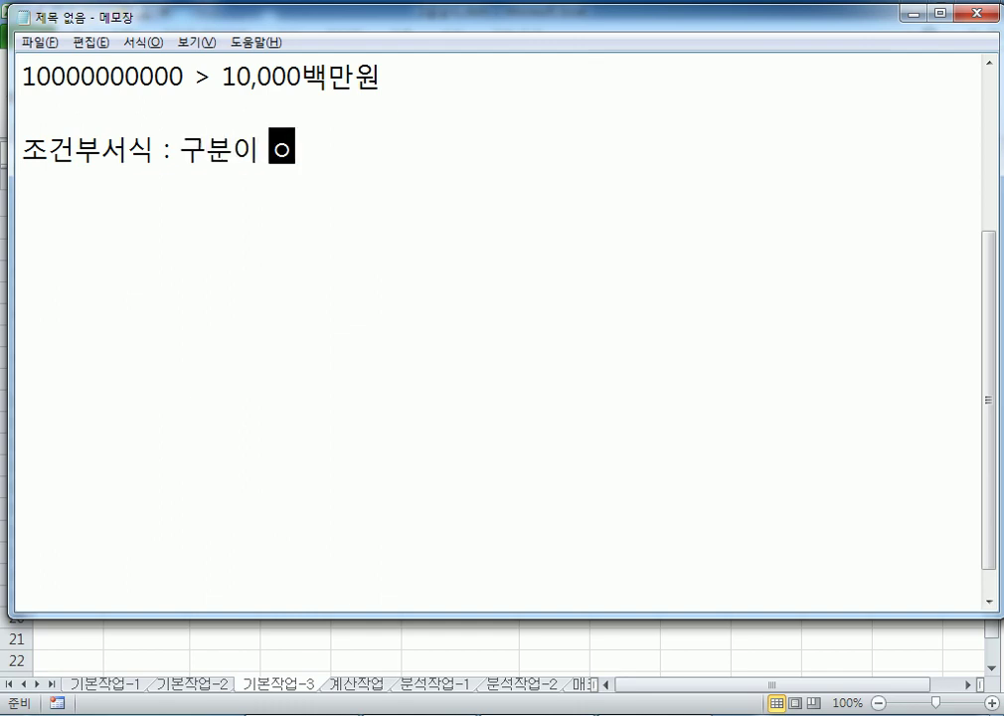
{"action": "left_click", "coordinate": [271, 149]}
{"action": "type", "text": "\""}
{"action": "key", "text": "End"}
{"action": "type", "text": "\""}
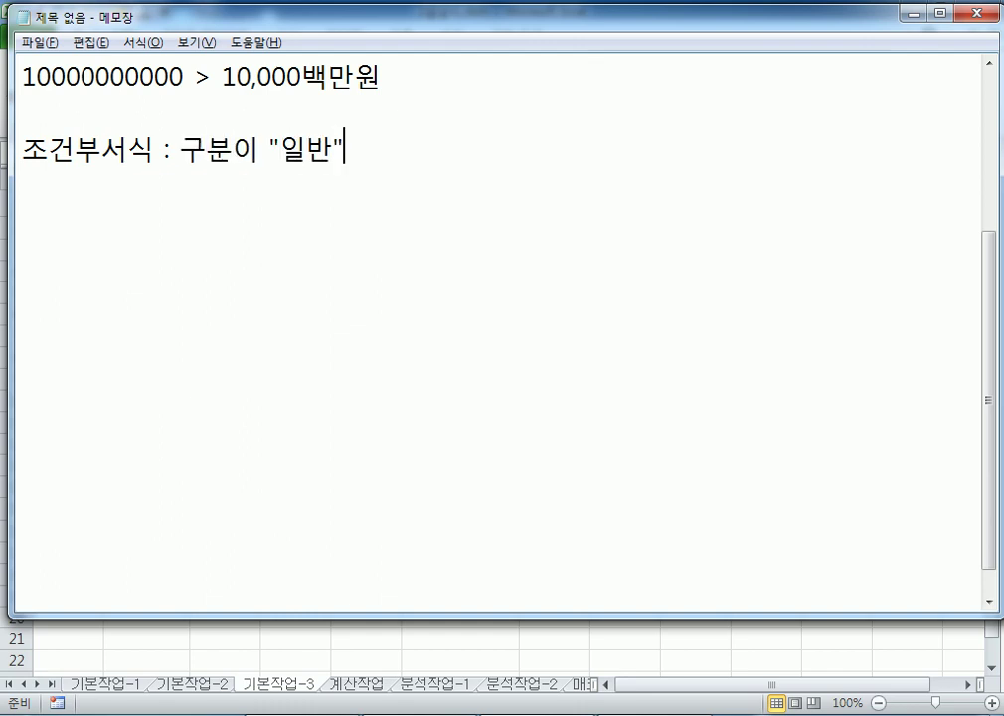
{"action": "type", "text": "이면서 "}
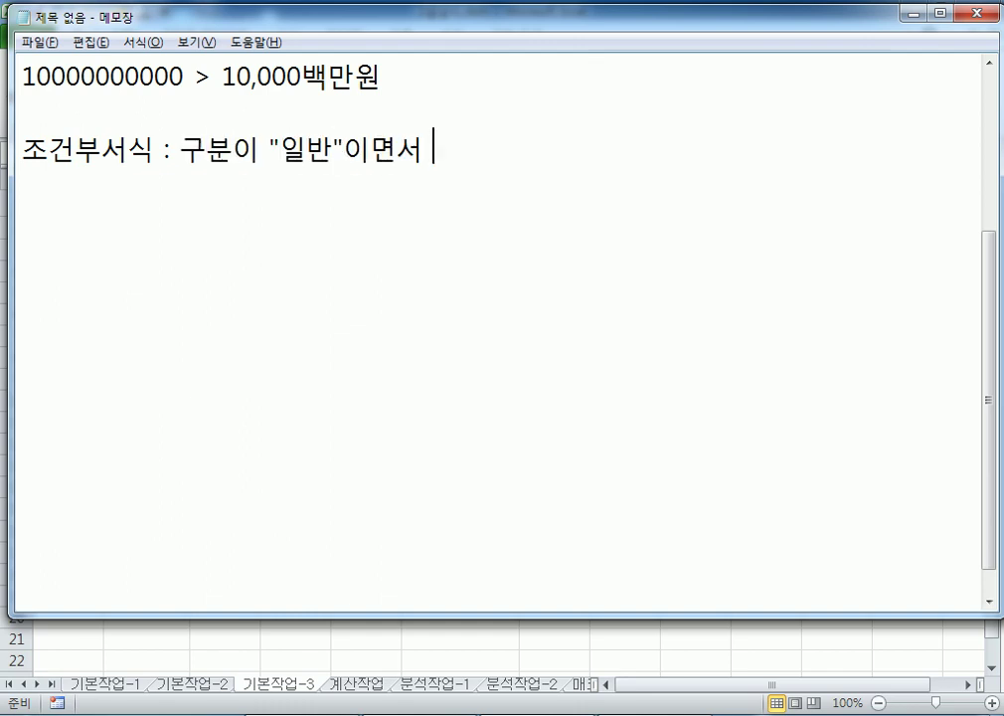
{"action": "type", "text": "분야"}
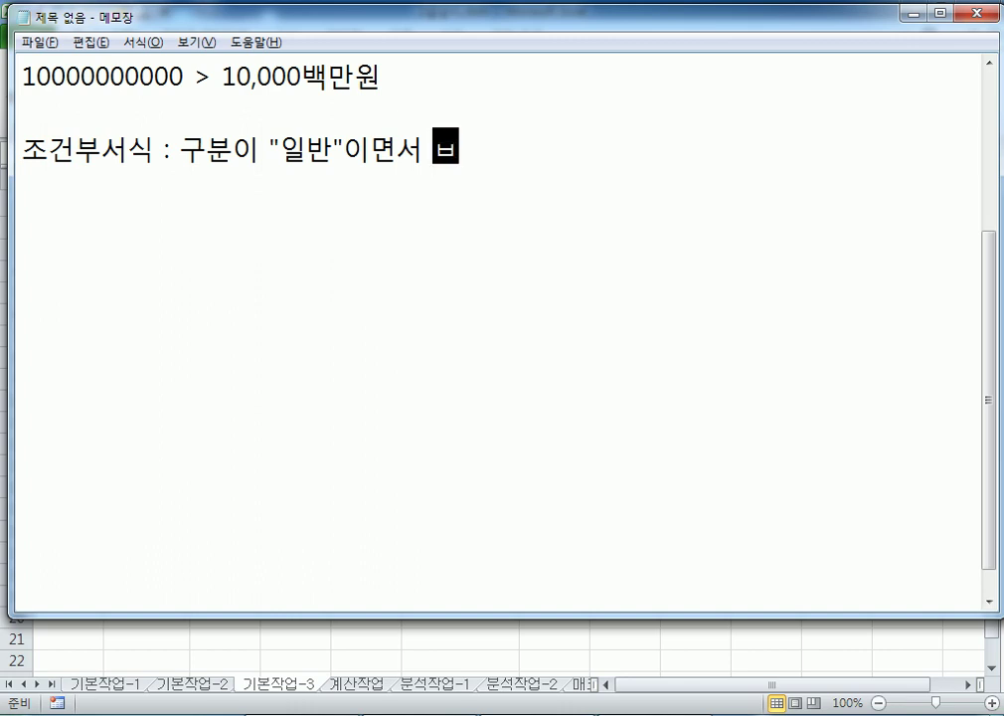
{"action": "type", "text": "양가가 천"}
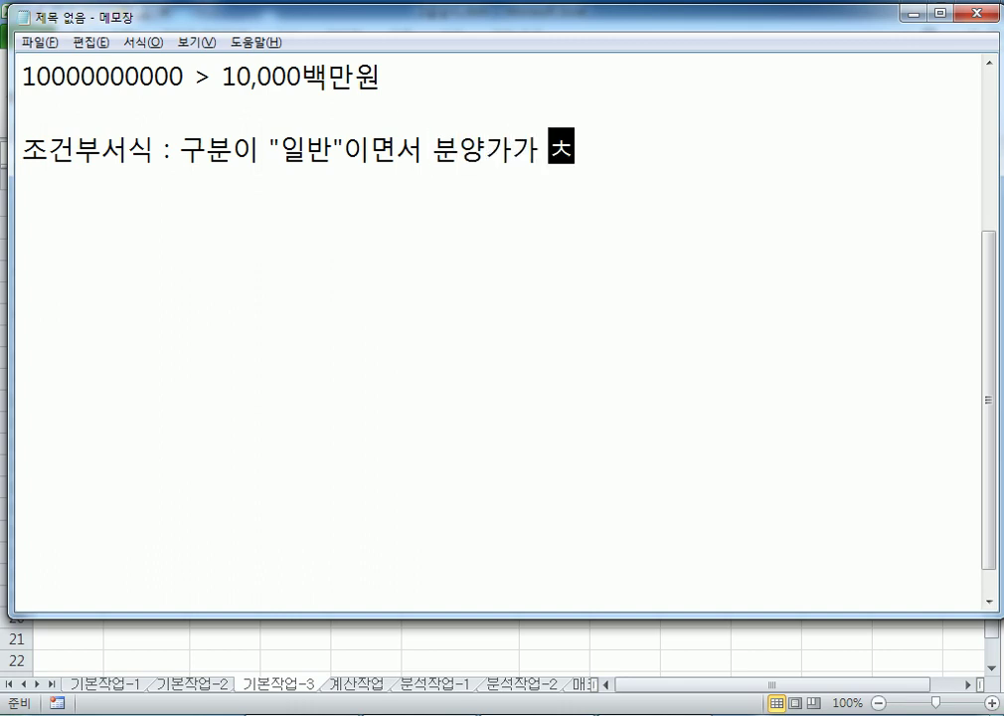
{"action": "type", "text": "만원 미만"}
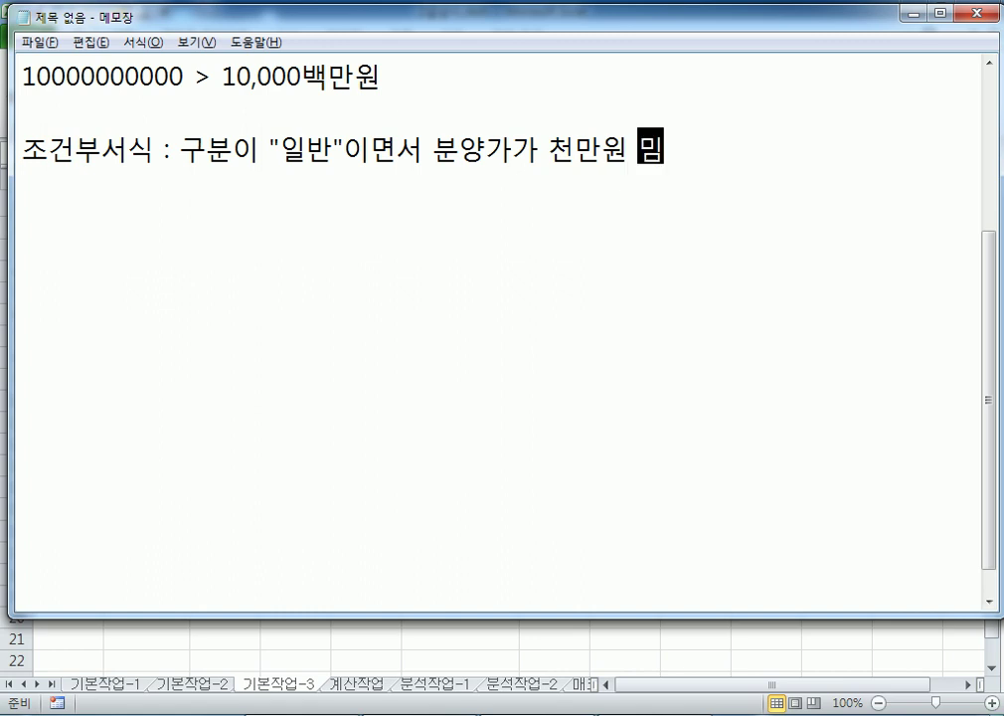
{"action": "type", "text": "인 경우에"}
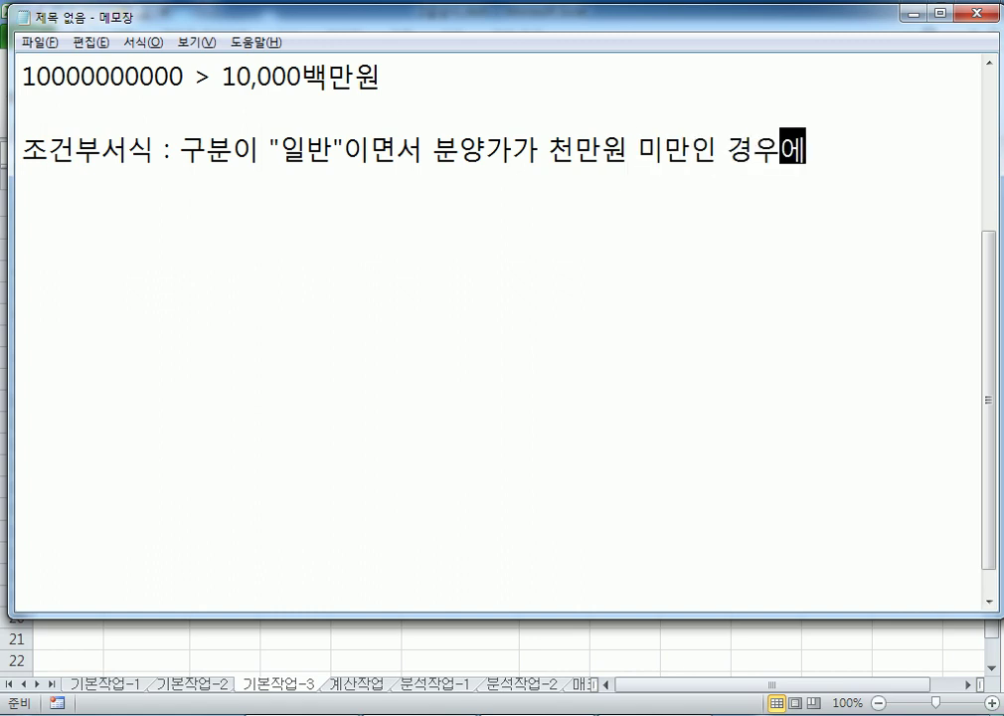
{"action": "type", "text": " 서식을 지정"}
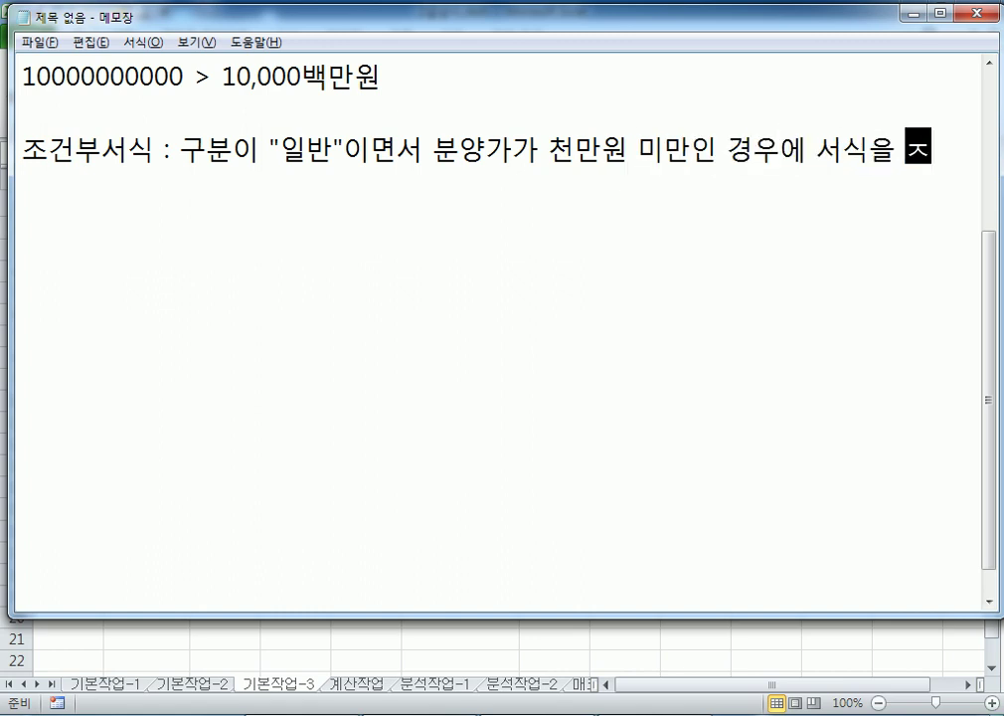
{"action": "key", "text": "Return"}
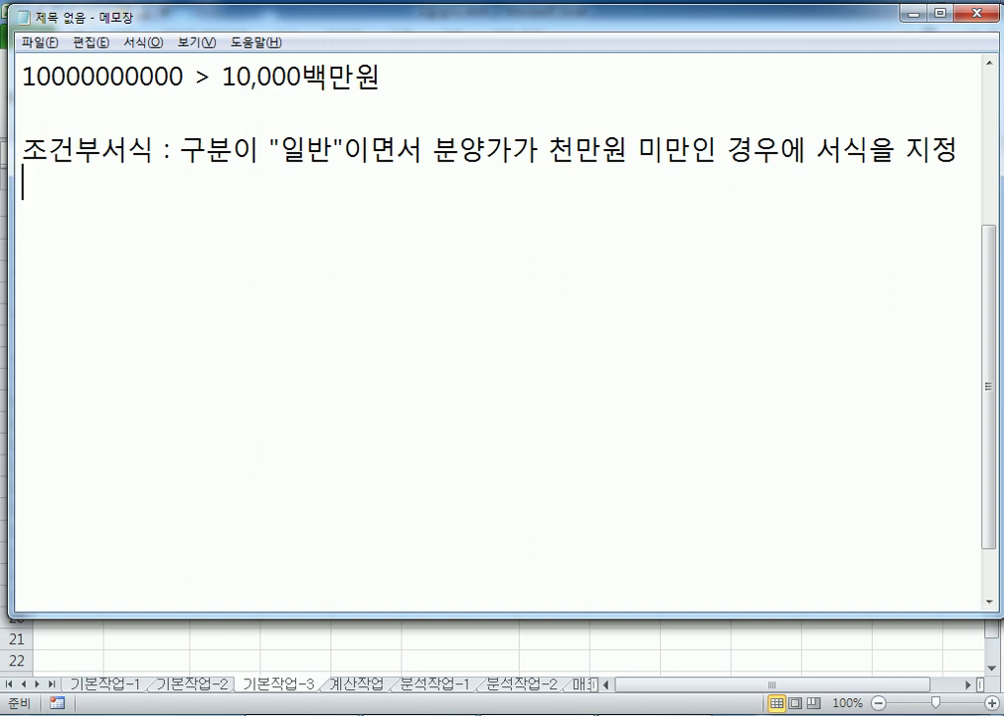
Add the syntax line =IF(조건, 참, 거짓) and highlight its 참 argument
{"action": "type", "text": "=IF(조선"}
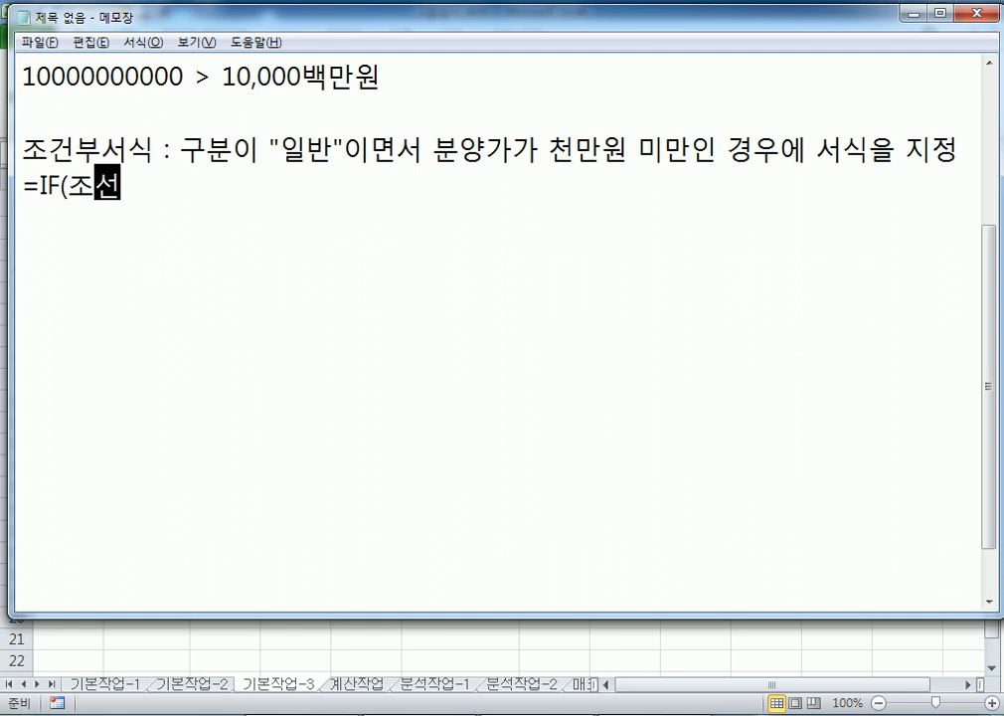
{"action": "key", "text": "BackSpace"}
{"action": "type", "text": "건, 참,"}
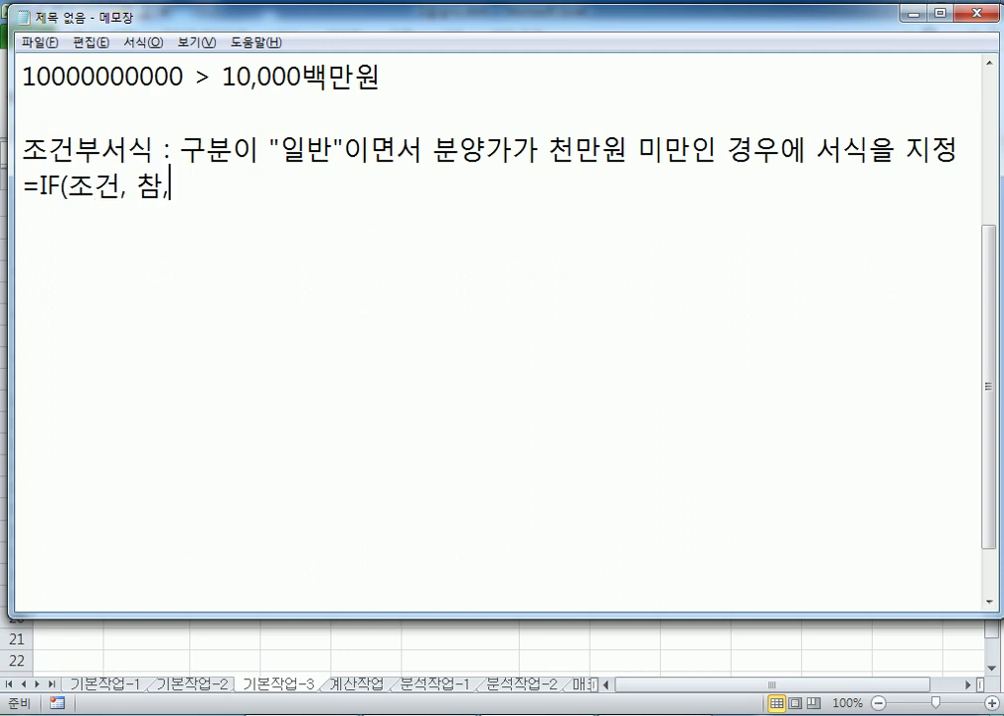
{"action": "type", "text": " 거짓)"}
{"action": "key", "text": "Return"}
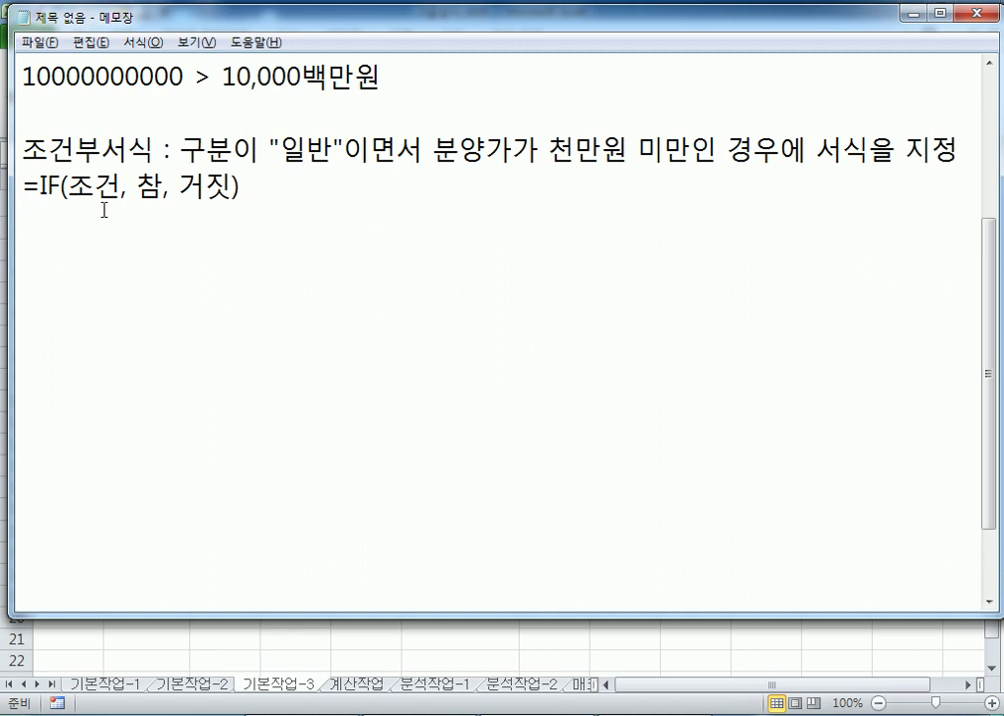
{"action": "left_click_drag", "start_coordinate": [68, 187], "coordinate": [164, 187]}
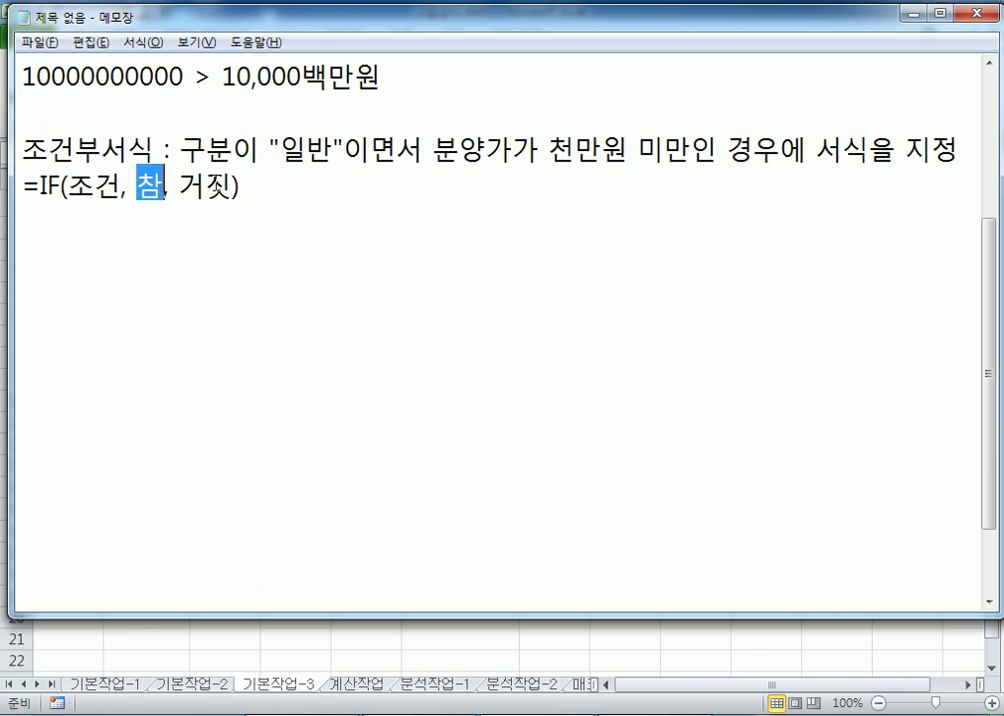
{"action": "key", "text": "alt+Tab"}
Copy the existing rule's formula from the Conditional Formatting Rules Manager and paste it into the notes
{"action": "left_click", "coordinate": [74, 268]}
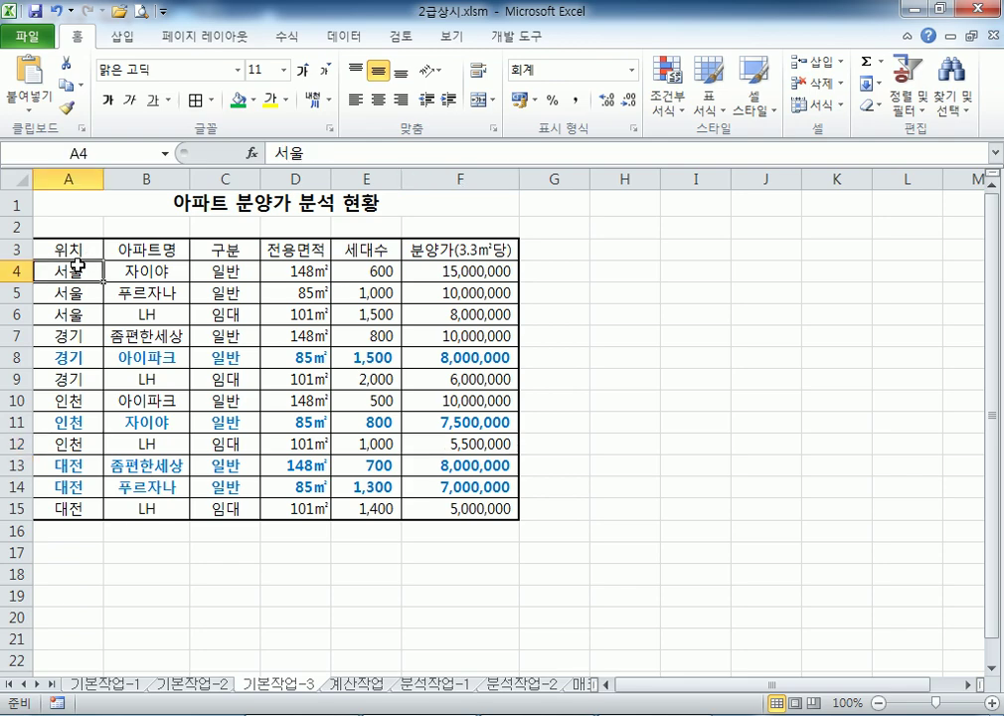
{"action": "left_click", "coordinate": [669, 85]}
{"action": "left_click", "coordinate": [716, 399]}
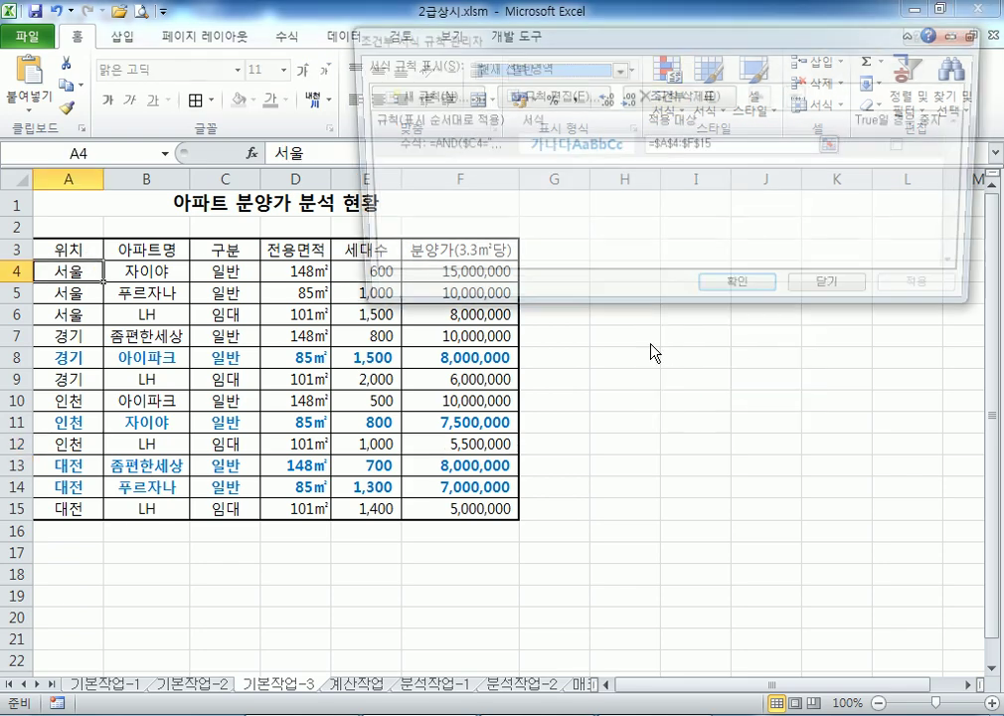
{"action": "double_click", "coordinate": [477, 154]}
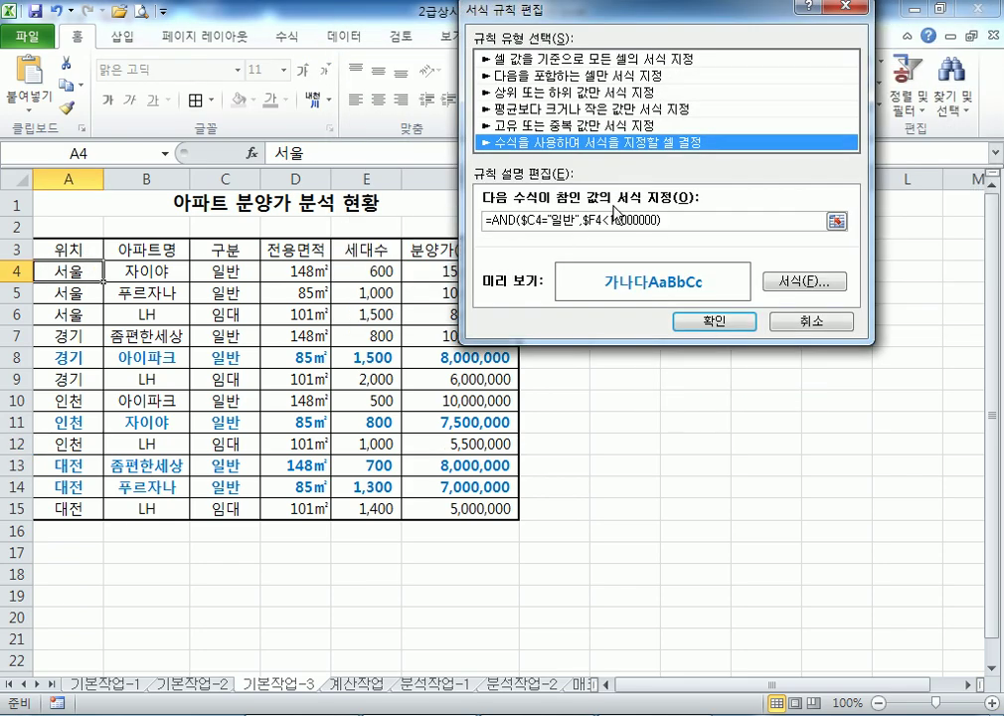
{"action": "left_click", "coordinate": [838, 321]}
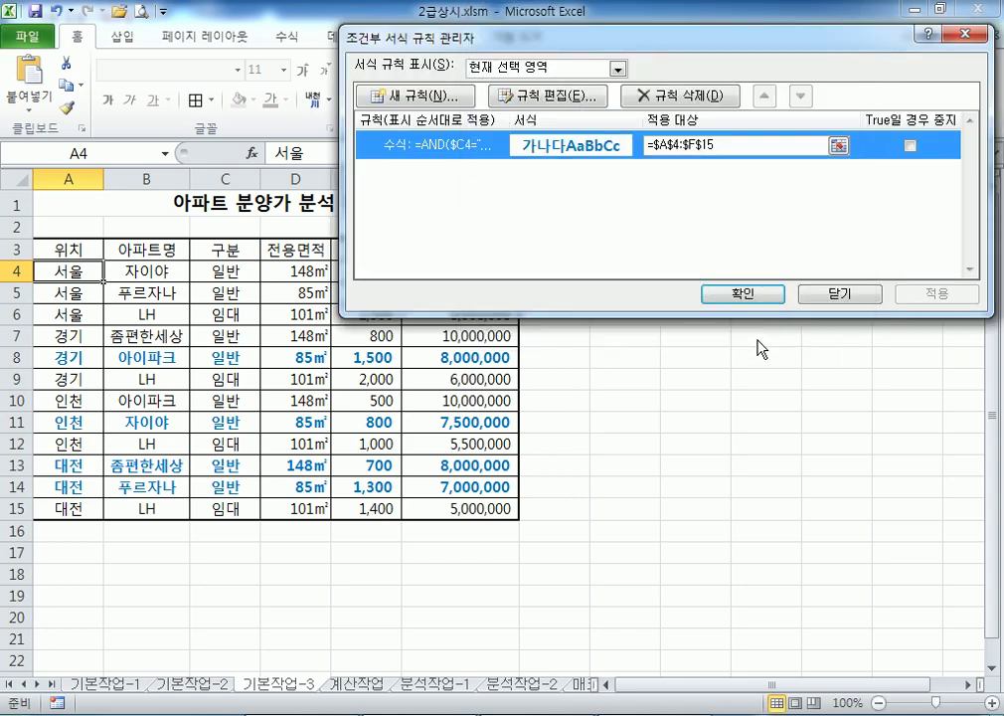
{"action": "left_click", "coordinate": [836, 291]}
{"action": "key", "text": "alt+Tab"}
{"action": "left_click", "coordinate": [327, 253]}
{"action": "type", "text": "=AND($C4=\"일반\",$F4<10000000)"}
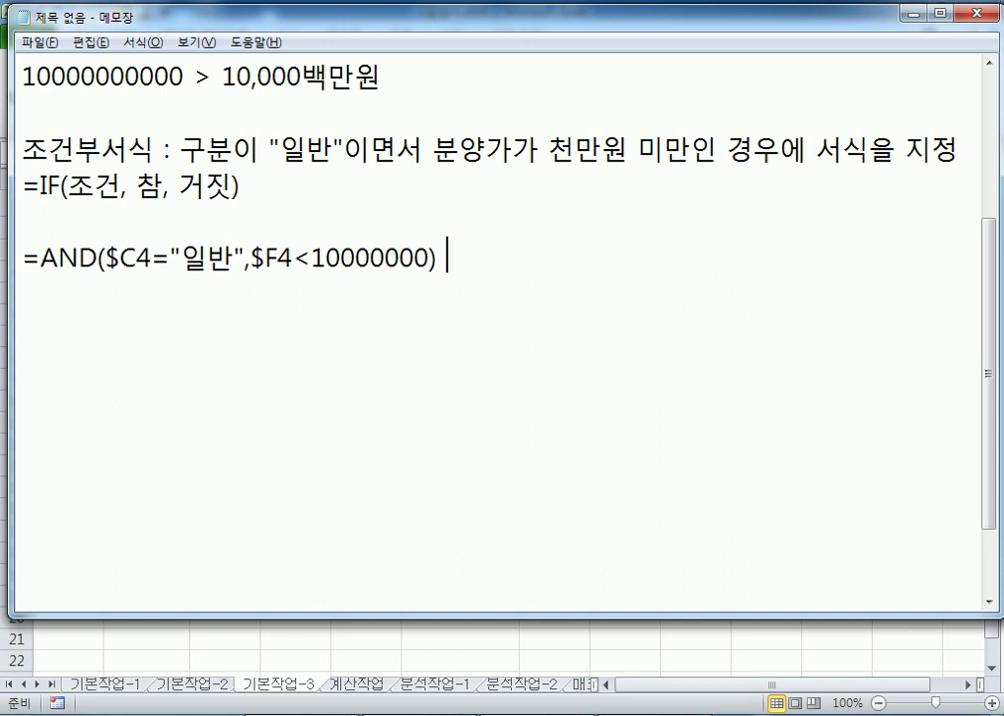
Append ', 색상지정 , 액션이 없다.' after the AND formula line
{"action": "type", "text": ", "}
{"action": "type", "text": "색상지정 "}
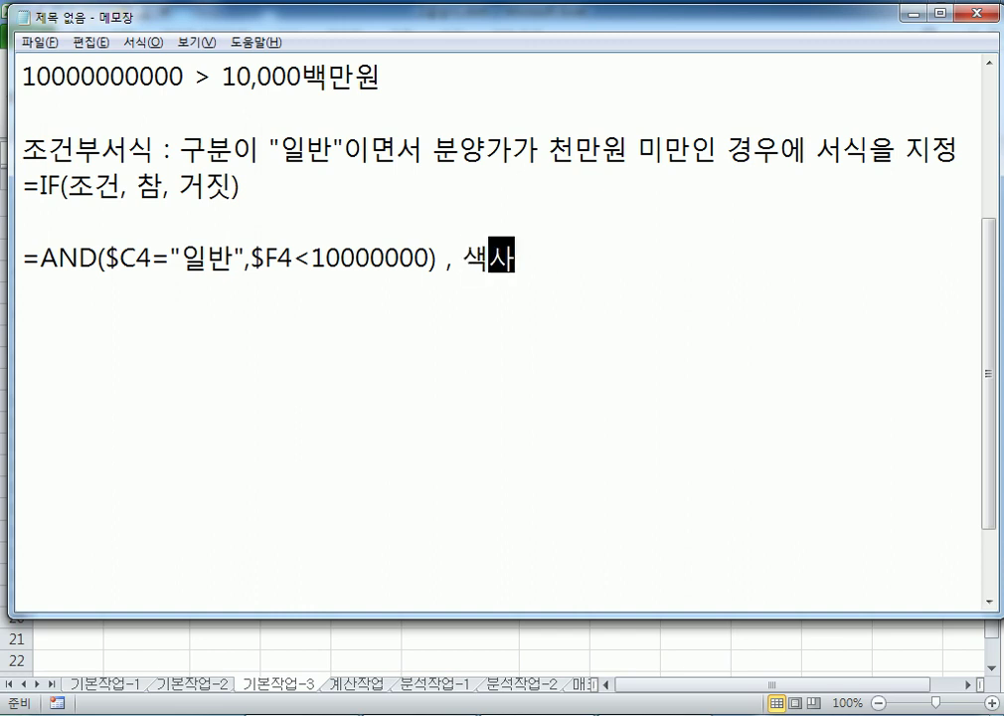
{"action": "type", "text": ","}
{"action": "key", "text": "BackSpace"}
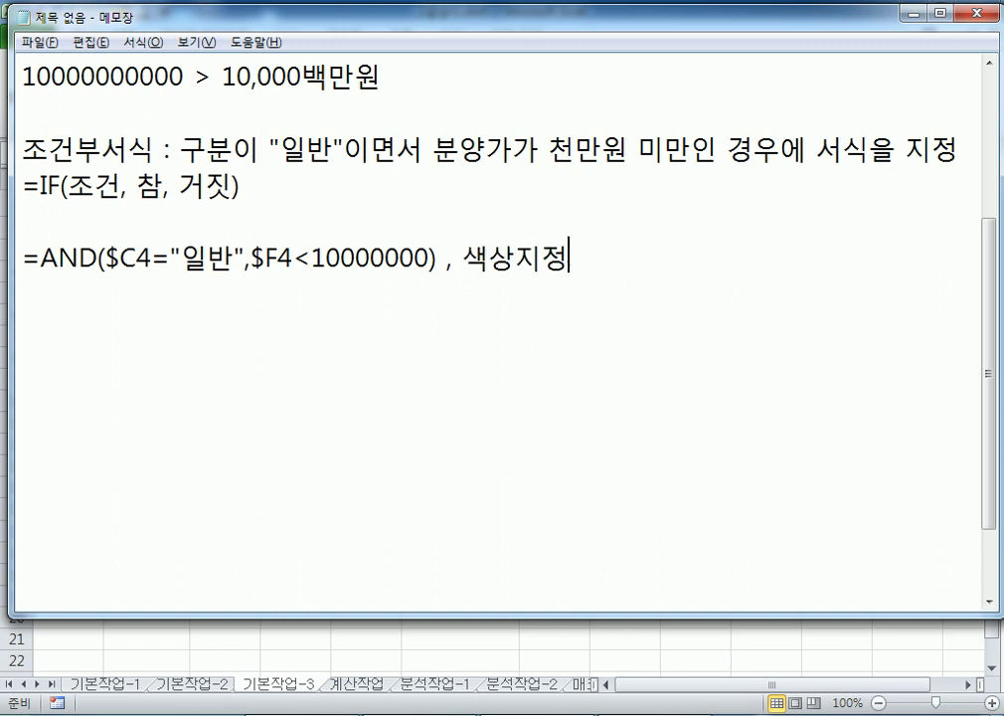
{"action": "type", "text": ", "}
{"action": "type", "text": "액션"}
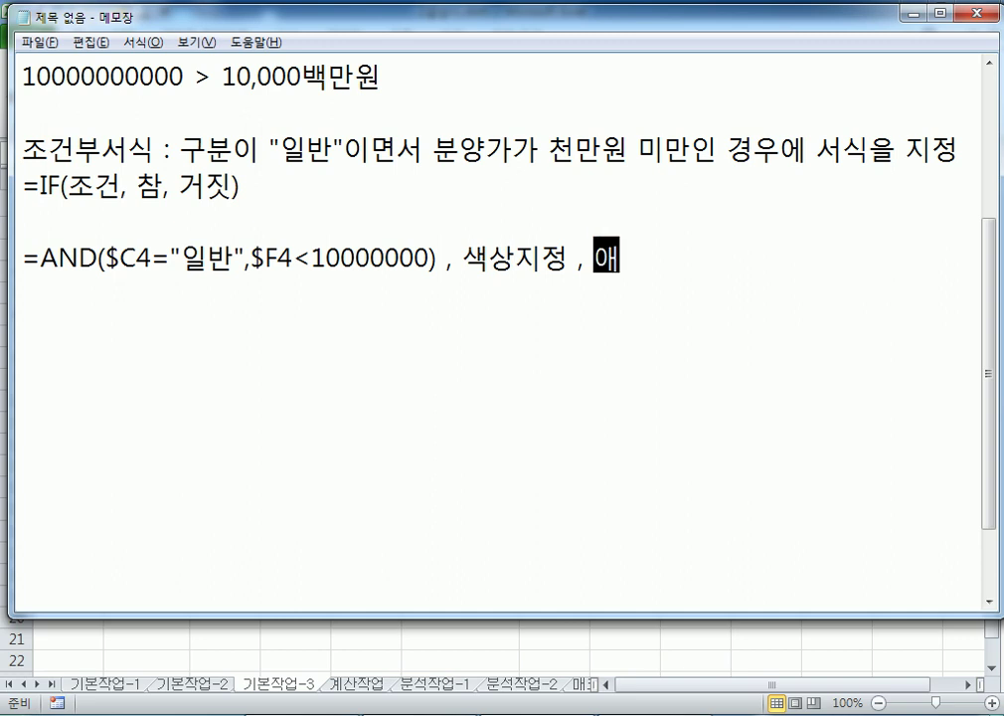
{"action": "type", "text": "이 없다."}
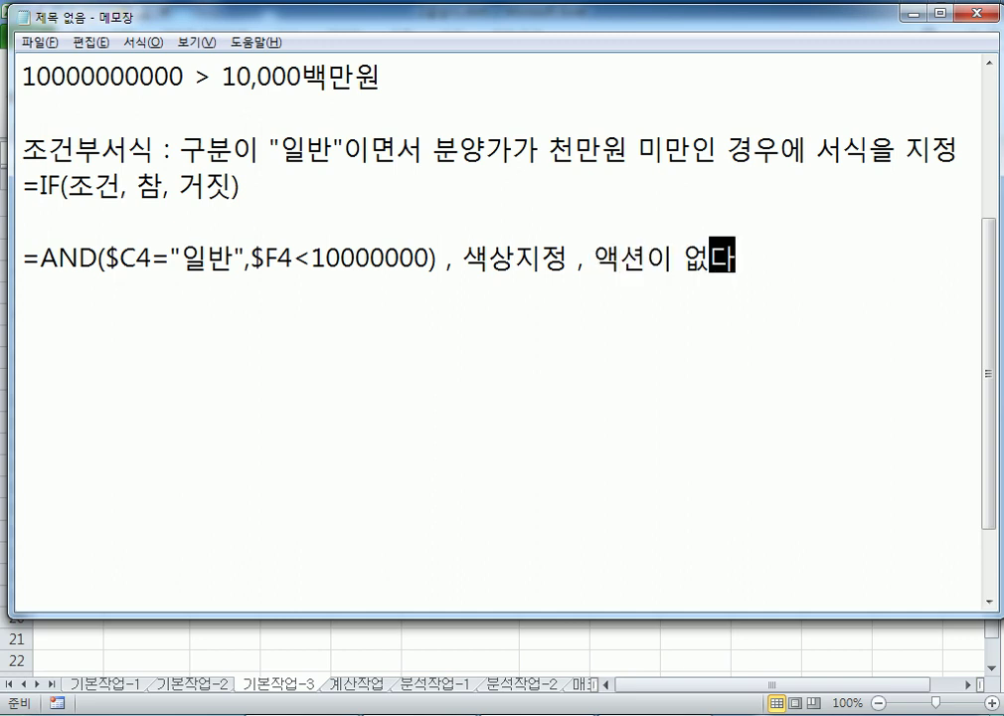
{"action": "key", "text": "Return"}
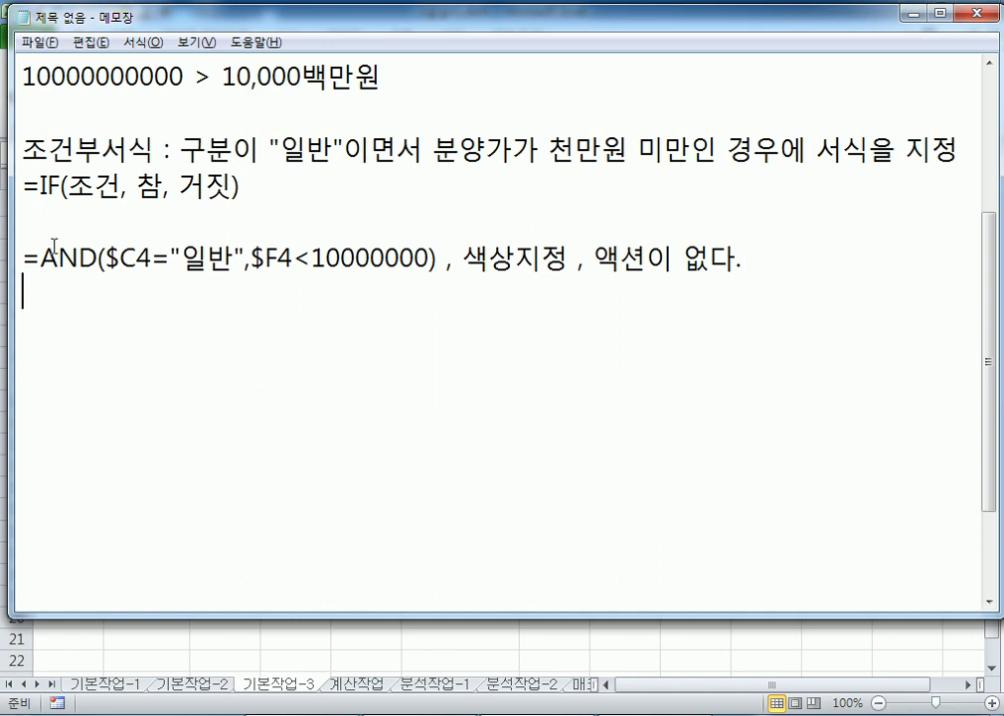
Highlight the whole AND condition and the $ signs in $C4 and $F4 to explain them
{"action": "mouse_move", "coordinate": [57, 258]}
{"action": "left_mouse_down"}
{"action": "mouse_move", "coordinate": [438, 258]}
{"action": "mouse_move", "coordinate": [41, 258]}
{"action": "left_mouse_up"}
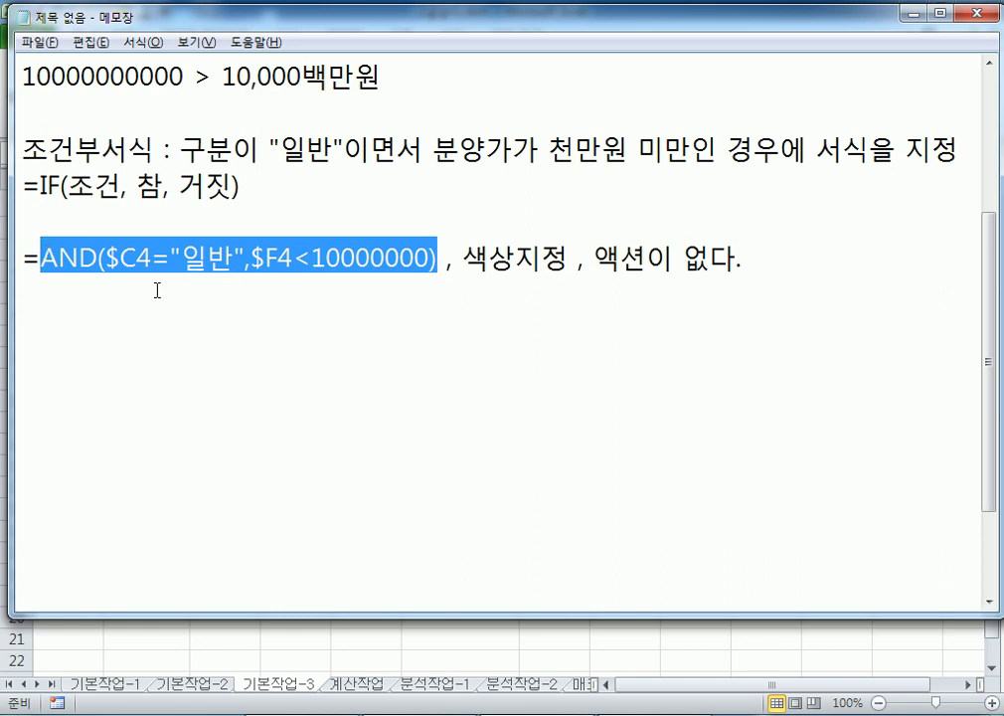
{"action": "left_click", "coordinate": [58, 257]}
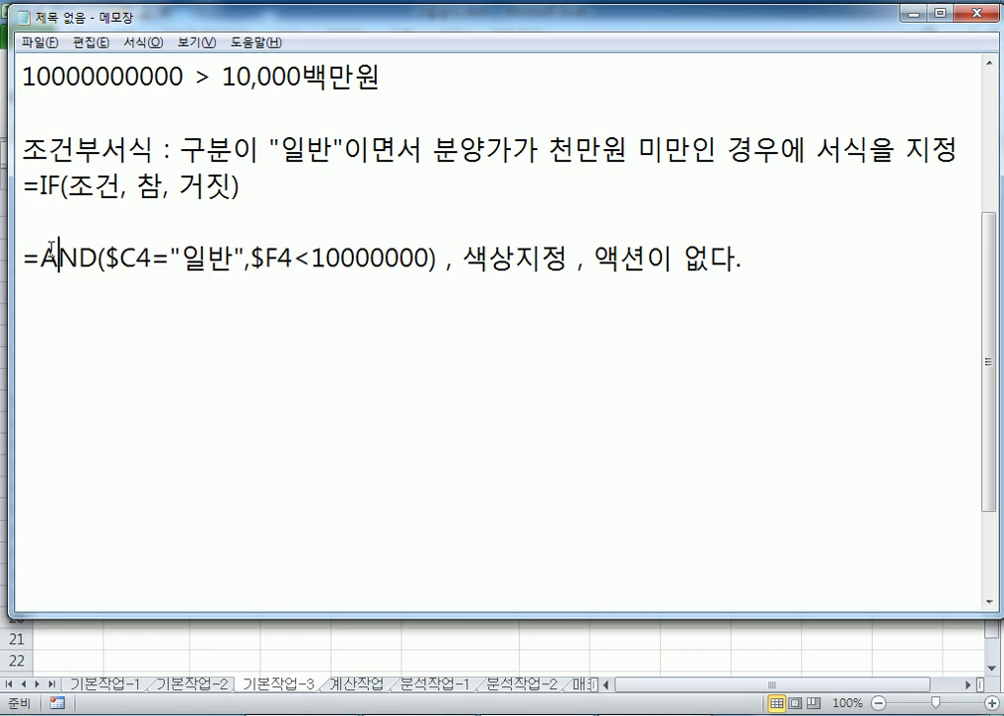
{"action": "left_click_drag", "start_coordinate": [41, 258], "coordinate": [437, 259]}
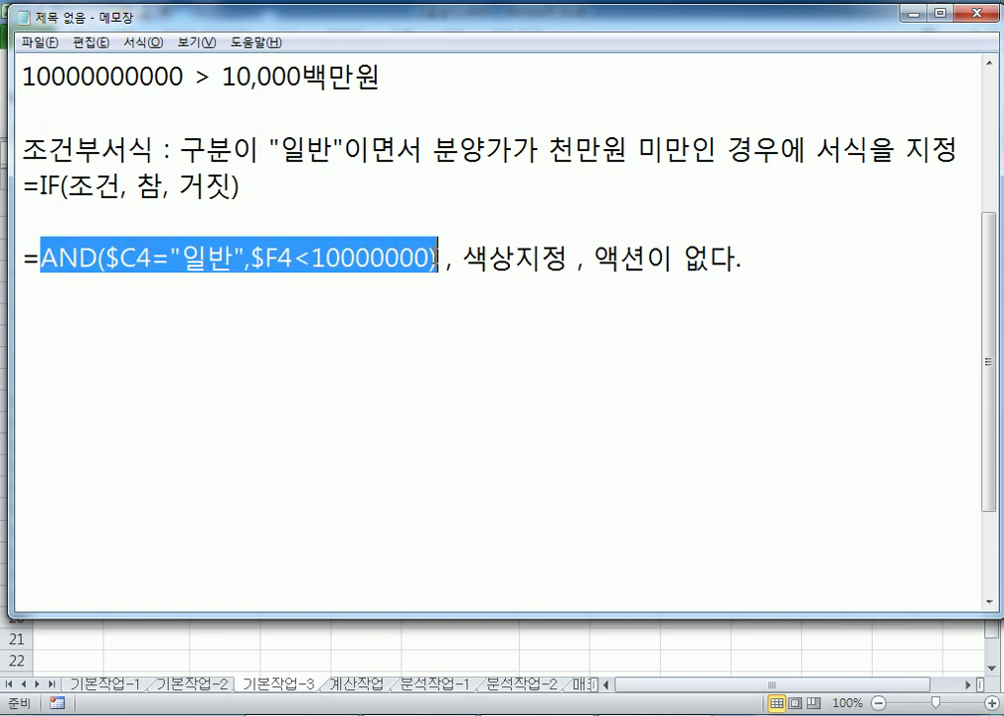
{"action": "left_click", "coordinate": [412, 303]}
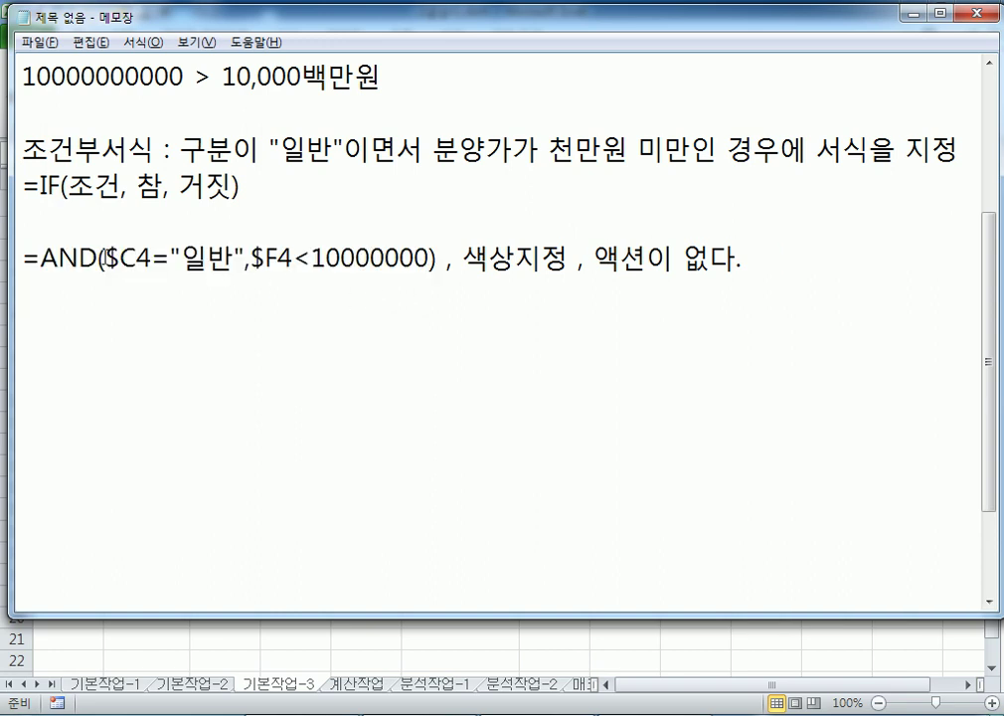
{"action": "left_click_drag", "start_coordinate": [105, 259], "coordinate": [122, 259]}
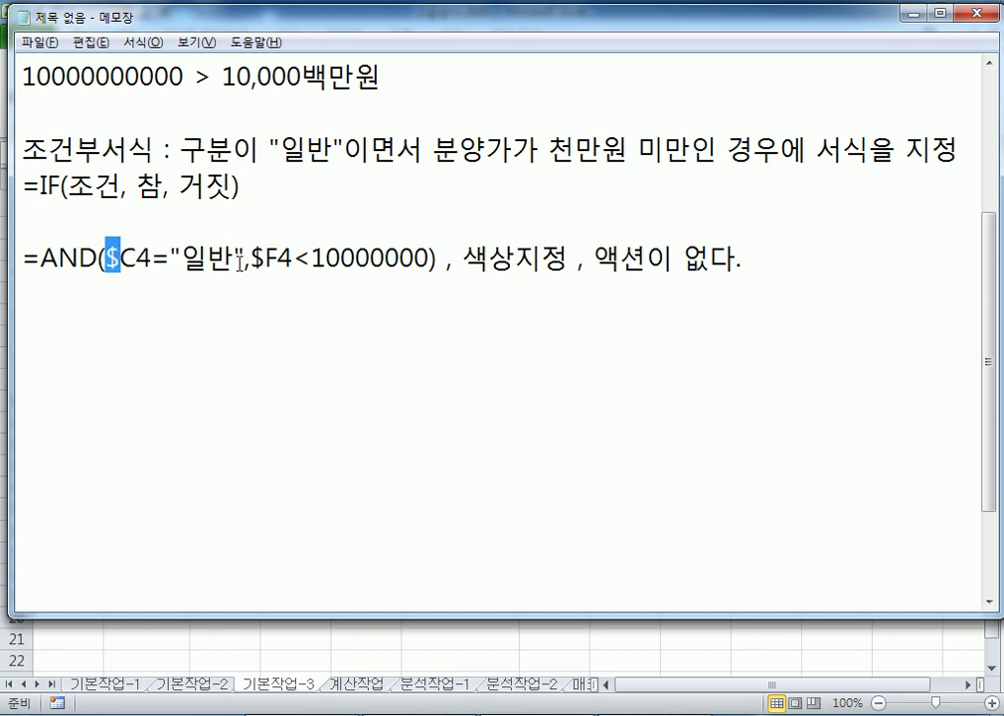
{"action": "left_click_drag", "start_coordinate": [251, 259], "coordinate": [264, 258]}
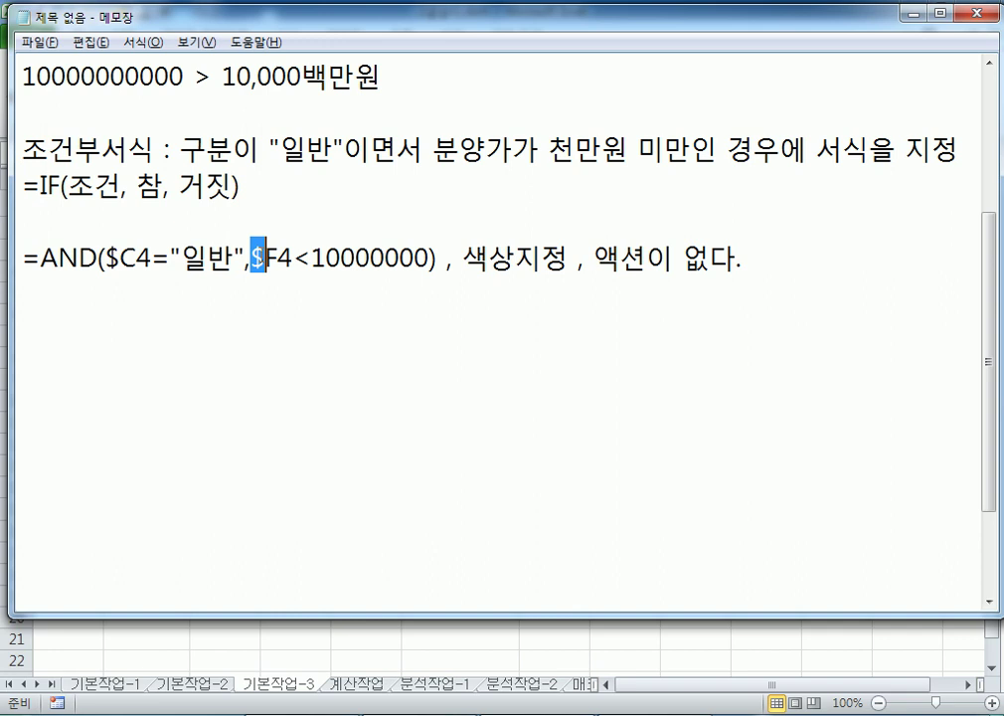
{"action": "left_click", "coordinate": [227, 301]}
{"action": "key", "text": "alt+Tab"}
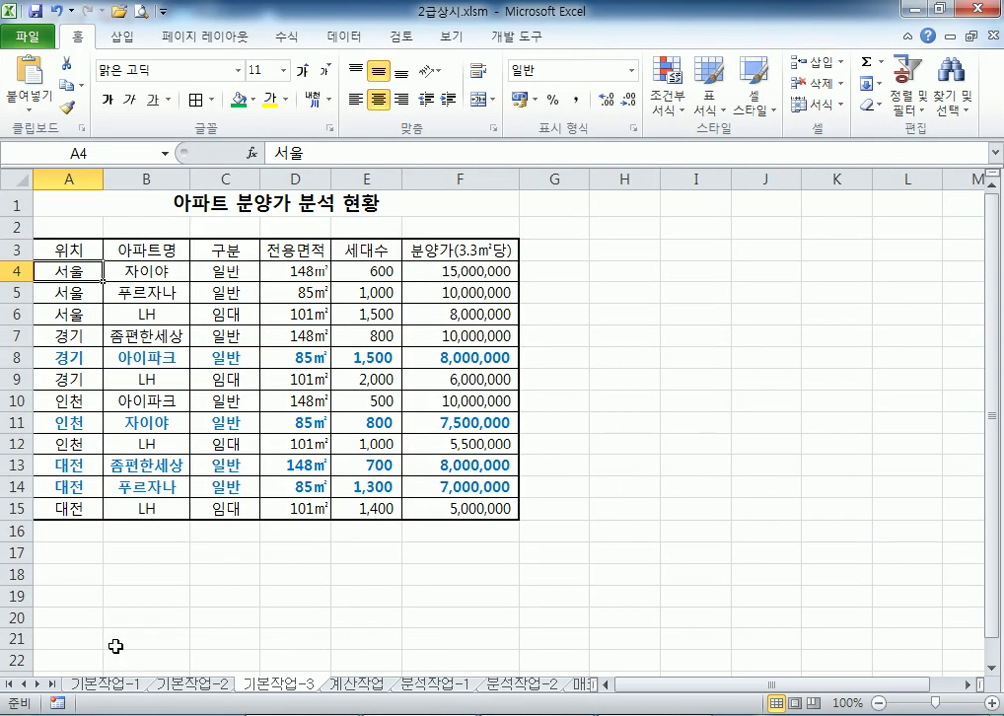
Switch to the 계산작업 sheet and collapse the ribbon to show the 중간고사 성적표 table
{"action": "left_click", "coordinate": [356, 686]}
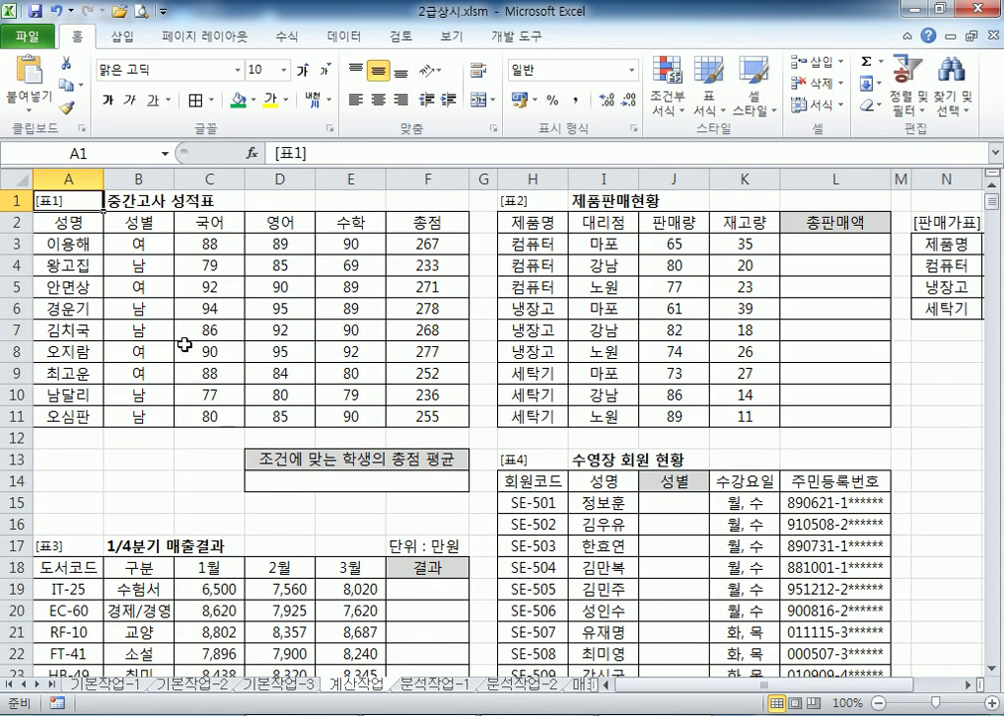
{"action": "double_click", "coordinate": [75, 37]}
{"action": "scroll", "coordinate": [45, 127], "scroll_direction": "up", "scroll_amount": 4}
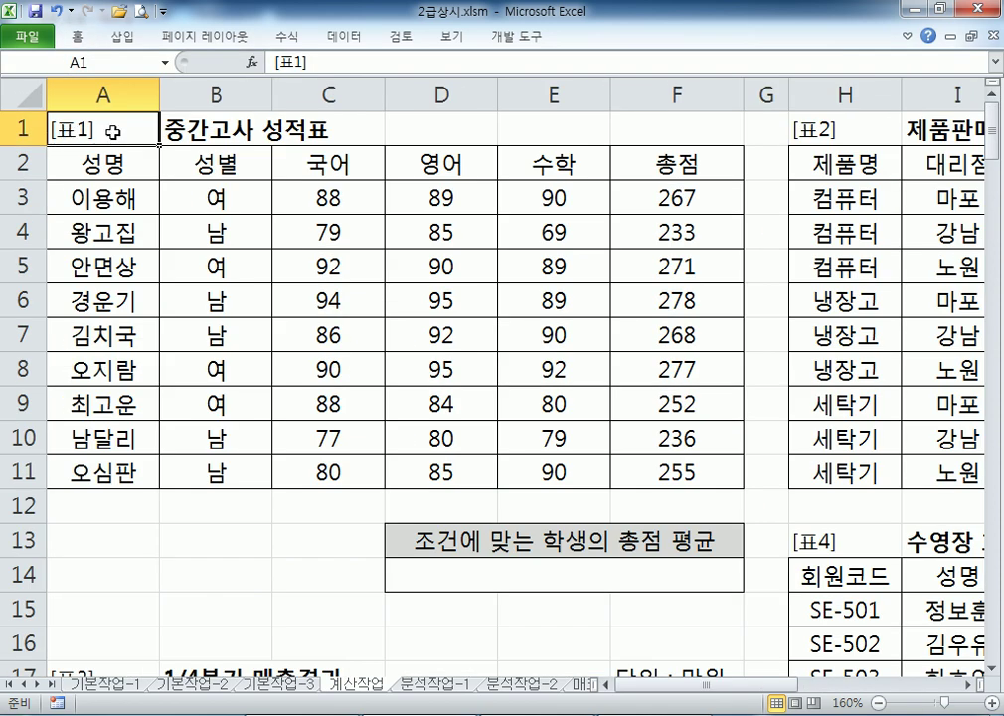
{"action": "scroll", "coordinate": [104, 134], "scroll_direction": "down", "scroll_amount": 1}
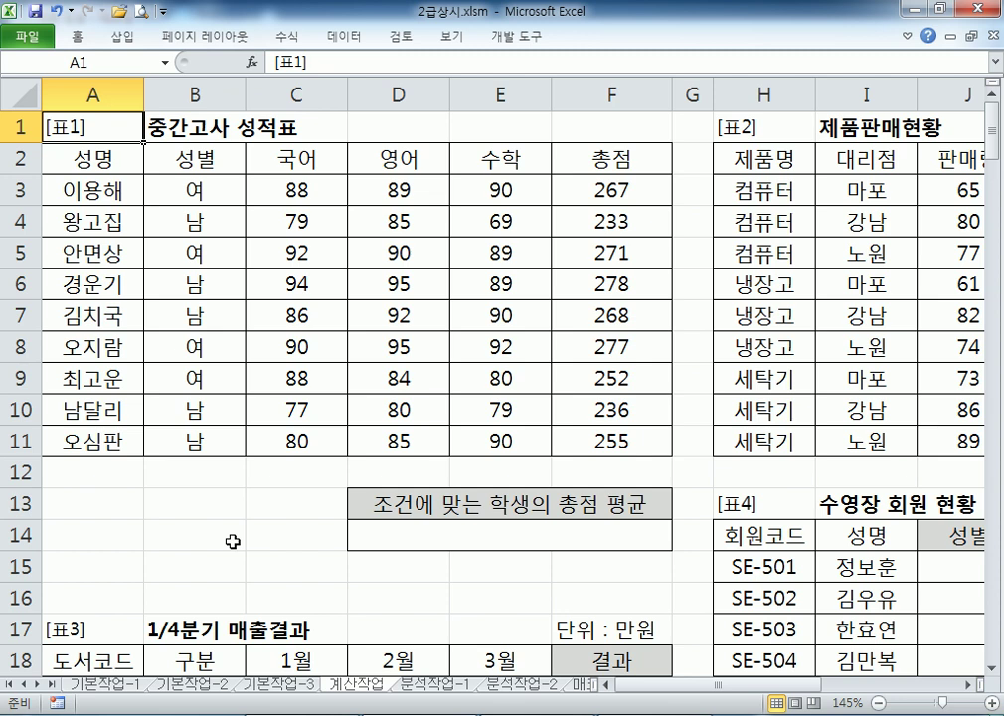
Enter headers 성별 and 영어 in A13:B13 with 남 and >=90 beneath them
{"action": "left_click", "coordinate": [65, 505]}
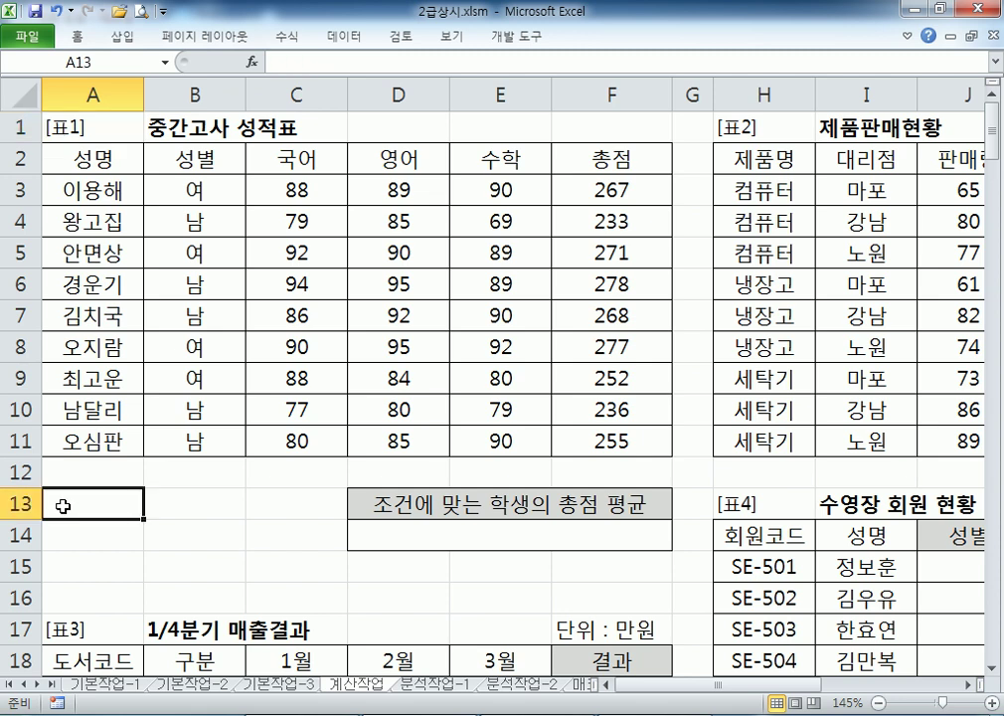
{"action": "left_click_drag", "start_coordinate": [123, 506], "coordinate": [275, 575]}
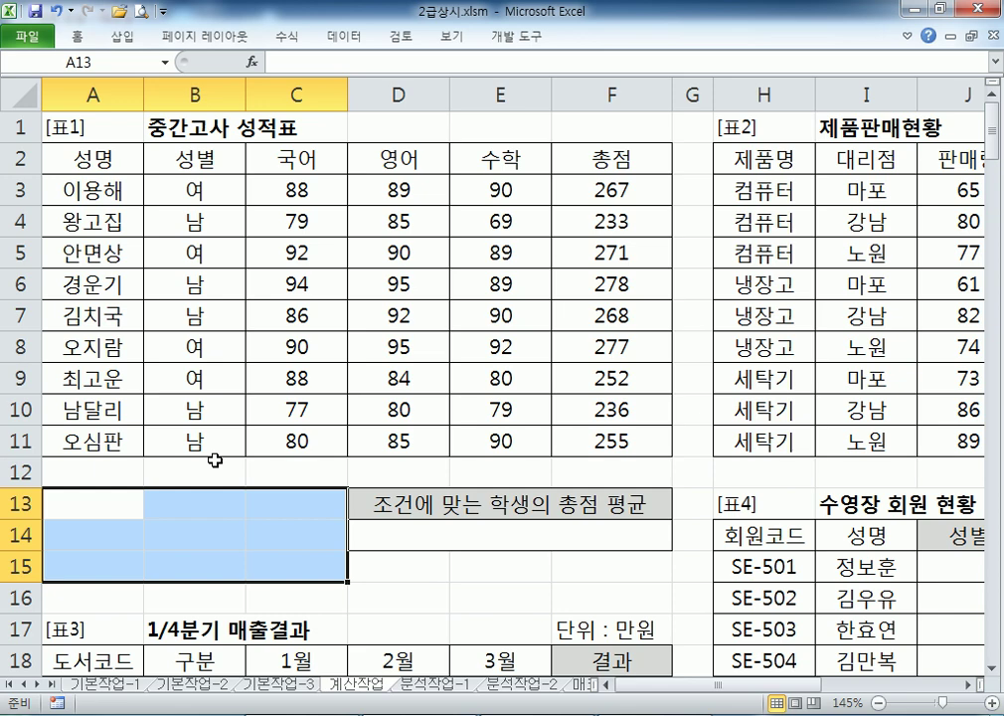
{"action": "scroll", "coordinate": [248, 511], "scroll_direction": "down", "scroll_amount": 1}
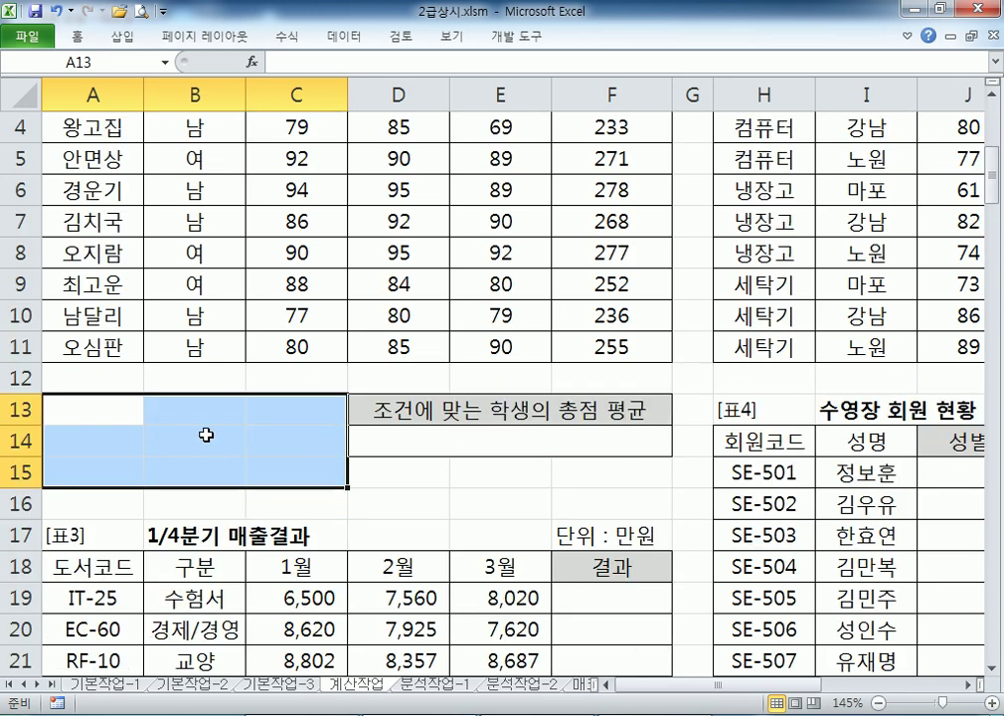
{"action": "scroll", "coordinate": [229, 397], "scroll_direction": "up", "scroll_amount": 1}
{"action": "type", "text": "TJD"}
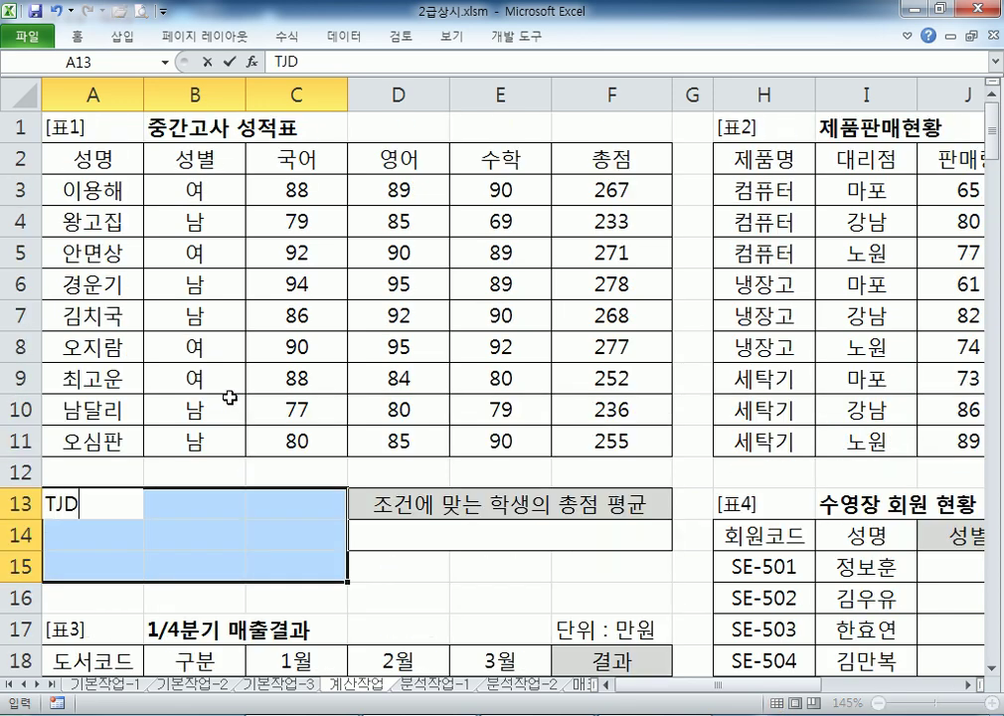
{"action": "key", "text": "BackSpace"}
{"action": "key", "text": "BackSpace"}
{"action": "key", "text": "BackSpace"}
{"action": "key", "text": "Hangul"}
{"action": "type", "text": "성ㅂㅕㄹ"}
{"action": "key", "text": "Return"}
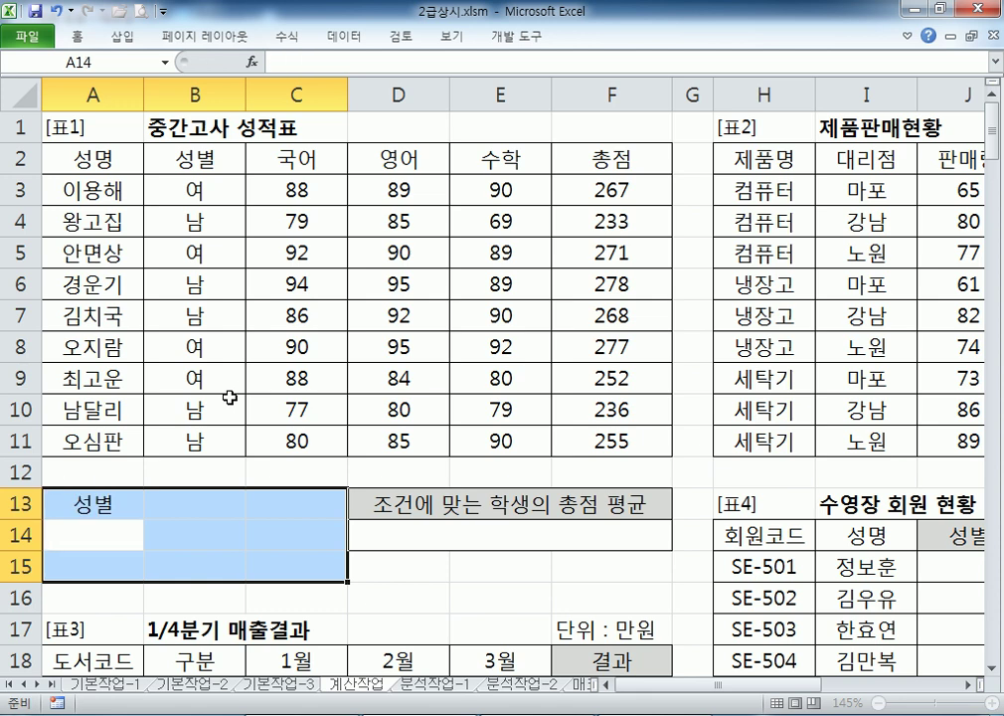
{"action": "type", "text": "남"}
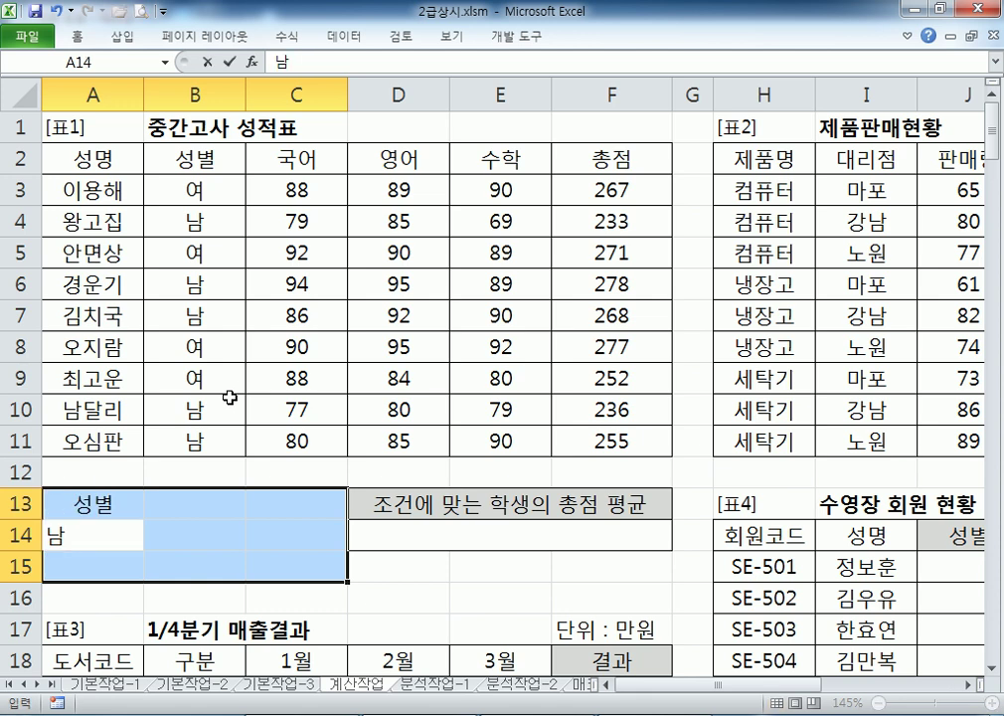
{"action": "key", "text": "Tab"}
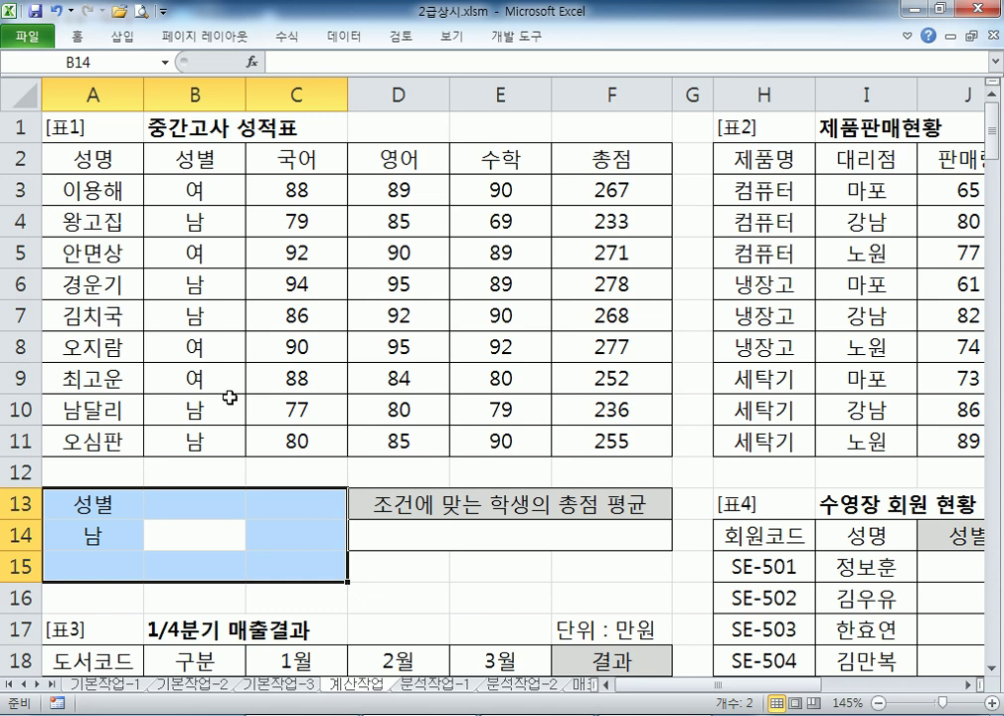
{"action": "key", "text": "shift+Return"}
{"action": "type", "text": "영어"}
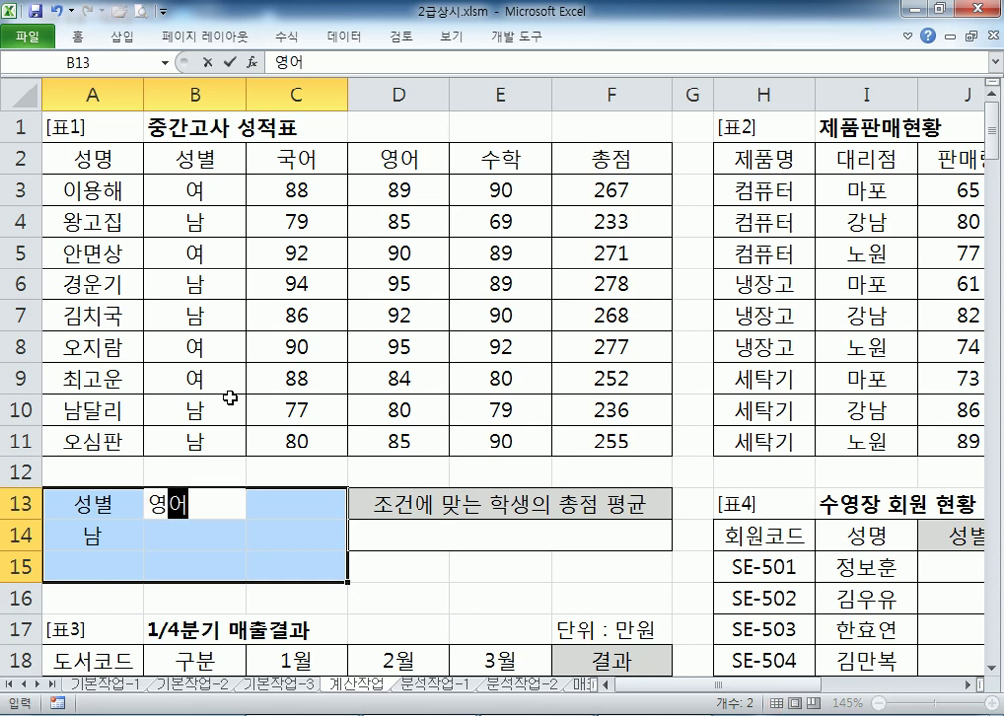
{"action": "key", "text": "Return"}
{"action": "type", "text": ">=90-"}
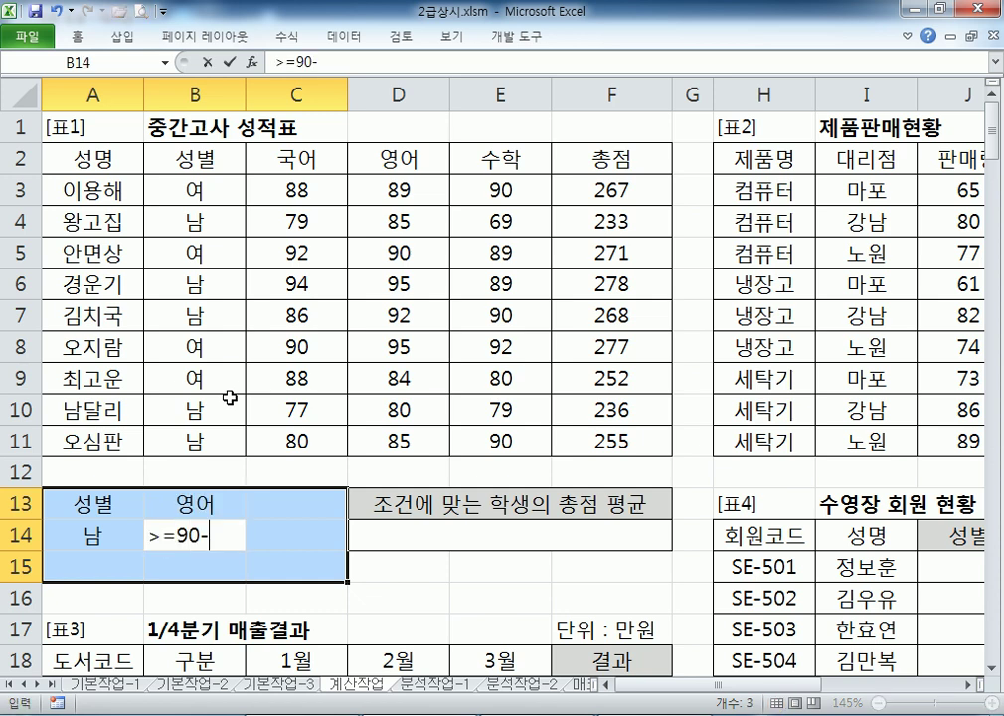
{"action": "key", "text": "BackSpace"}
{"action": "key", "text": "Return"}
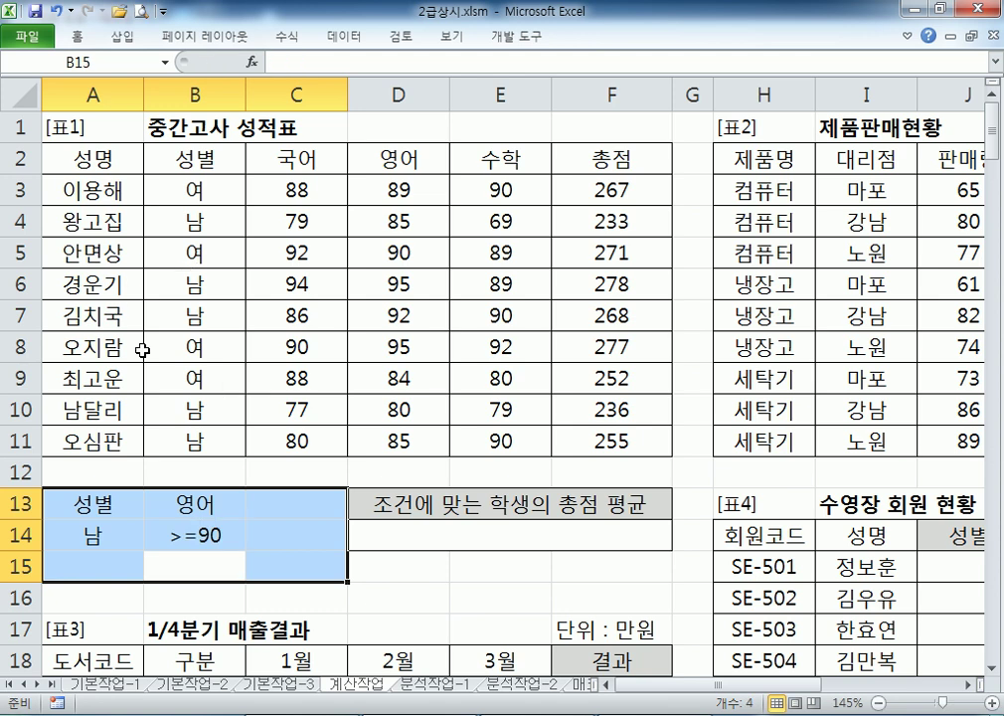
Add 여 in A15, 수학 in C13 and >=90 in C15, then select A13:C15
{"action": "left_click", "coordinate": [112, 509]}
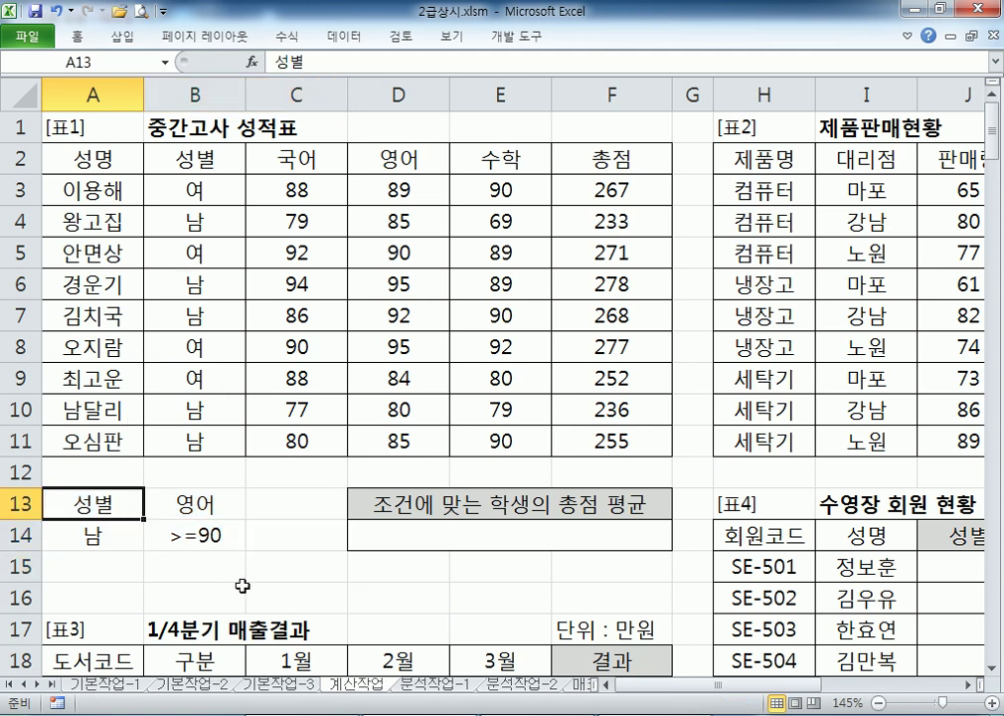
{"action": "left_click", "coordinate": [103, 573]}
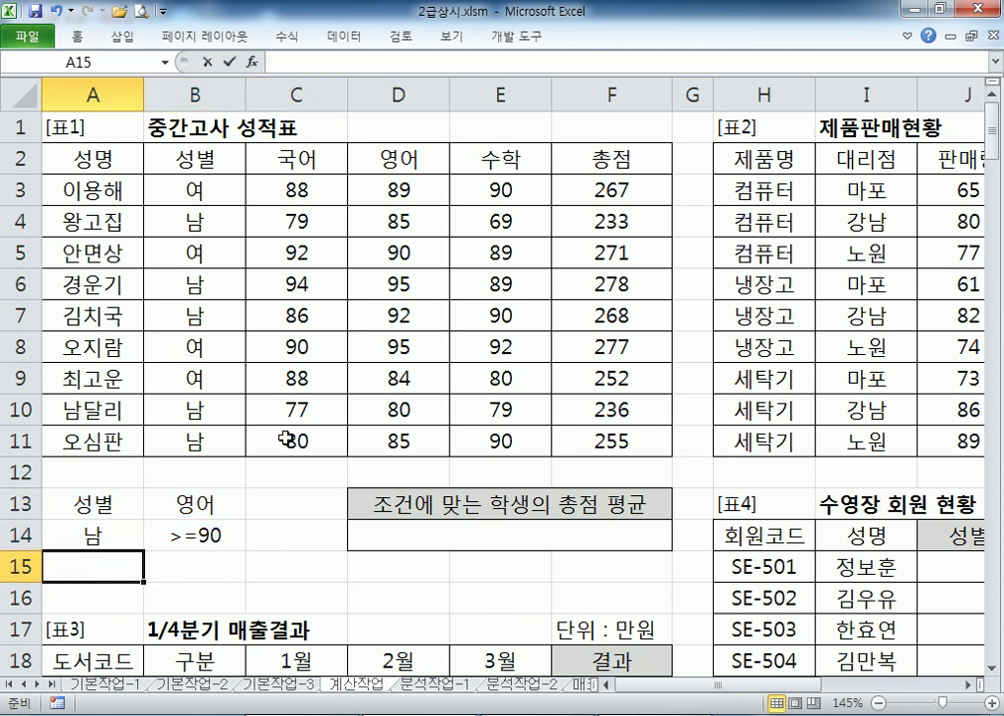
{"action": "type", "text": "여"}
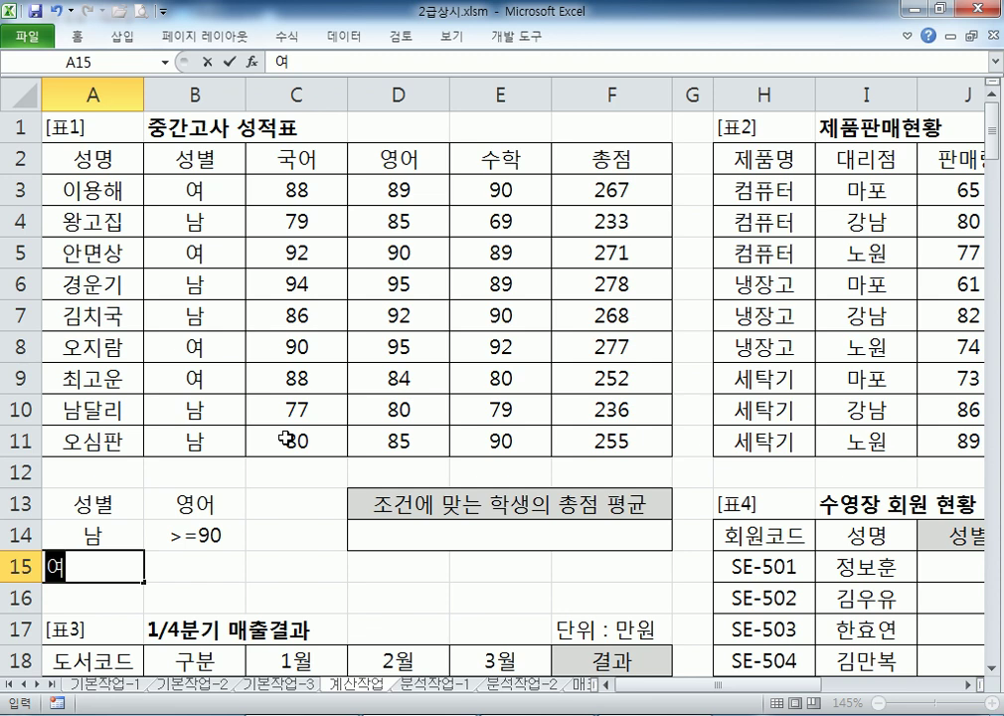
{"action": "left_click", "coordinate": [270, 495]}
{"action": "type", "text": "수학"}
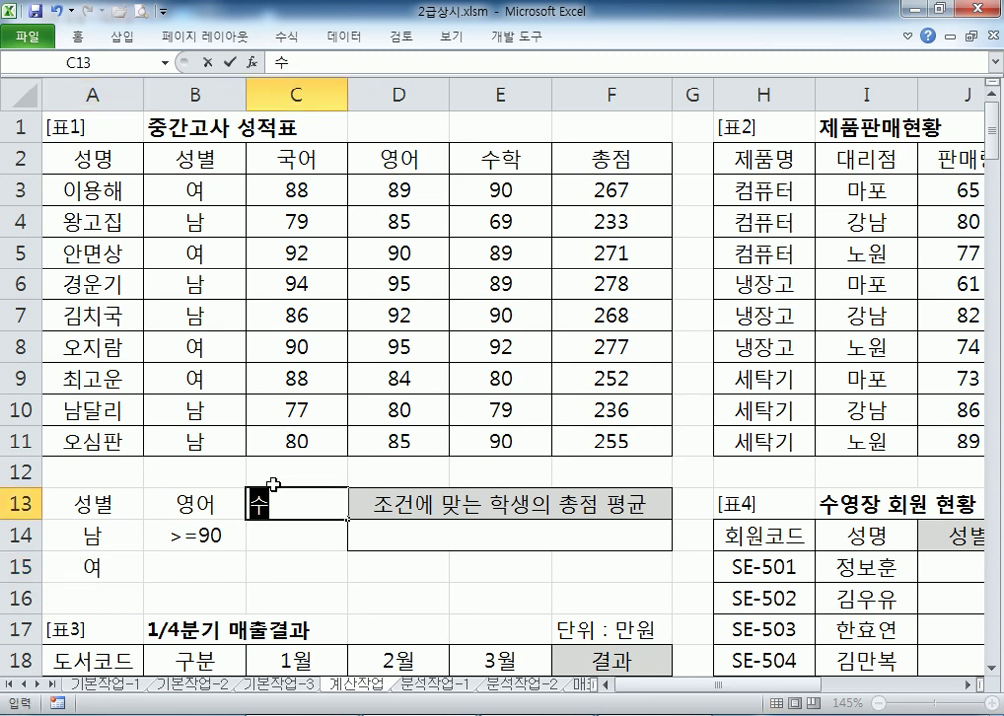
{"action": "key", "text": "Return"}
{"action": "key", "text": "Return"}
{"action": "type", "text": ">=90"}
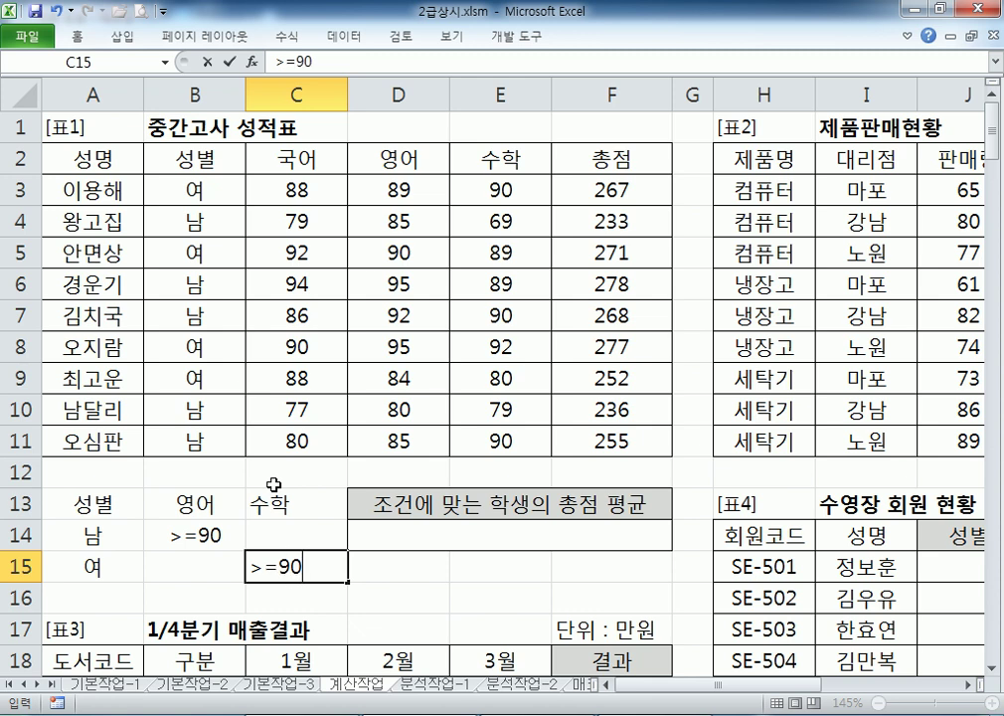
{"action": "key", "text": "Return"}
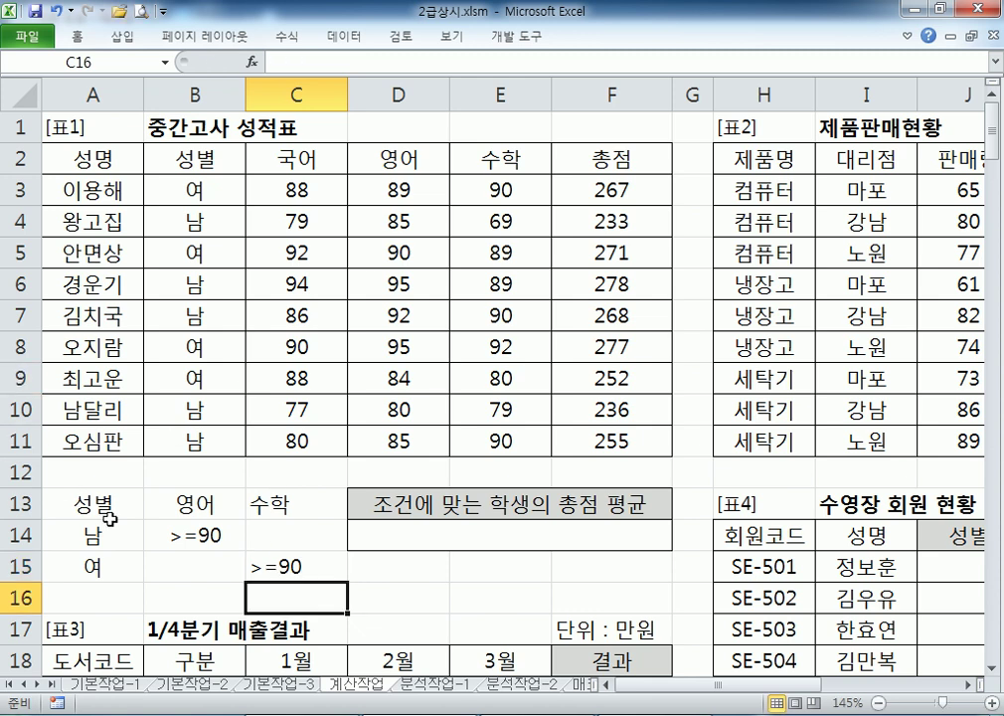
{"action": "left_click_drag", "start_coordinate": [105, 504], "coordinate": [299, 566]}
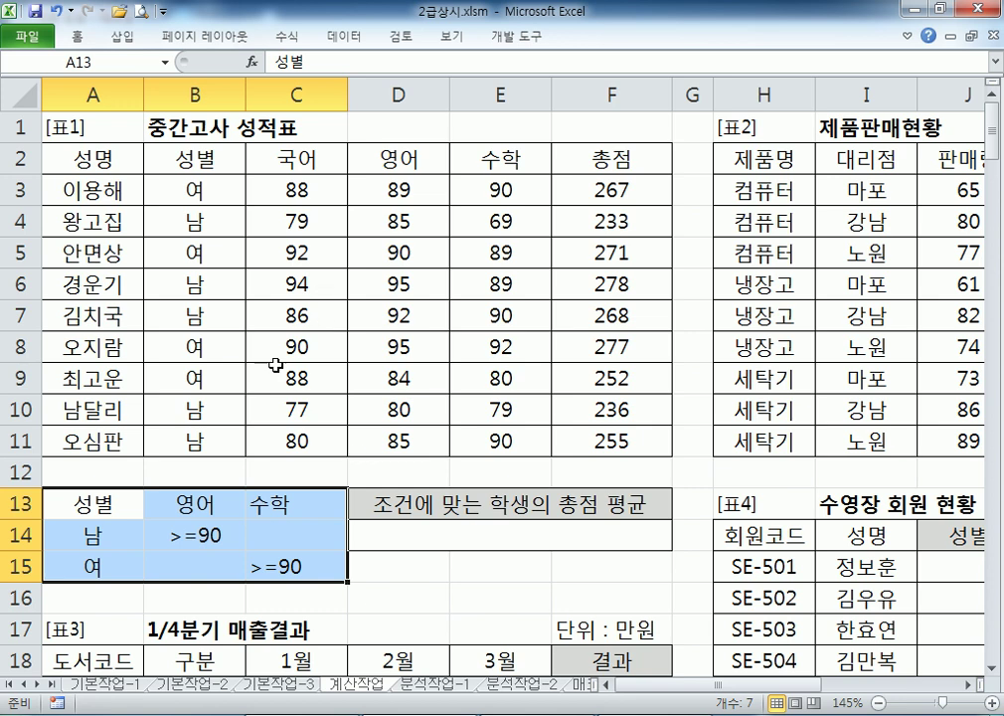
{"action": "left_click_drag", "start_coordinate": [92, 537], "coordinate": [204, 536]}
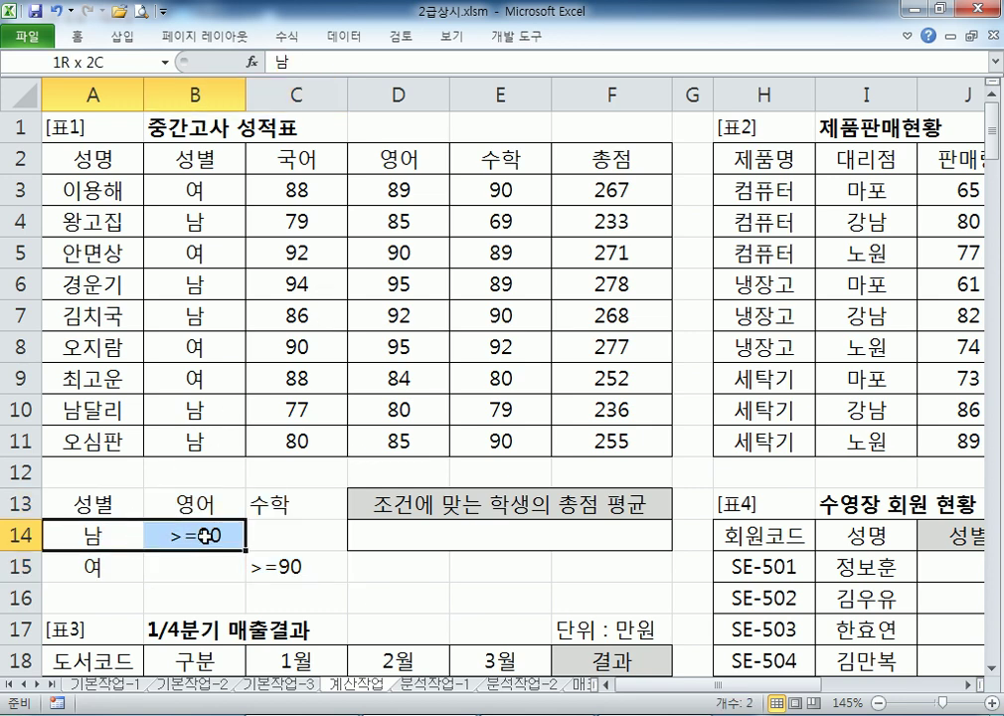
{"action": "left_click_drag", "start_coordinate": [96, 569], "coordinate": [282, 567]}
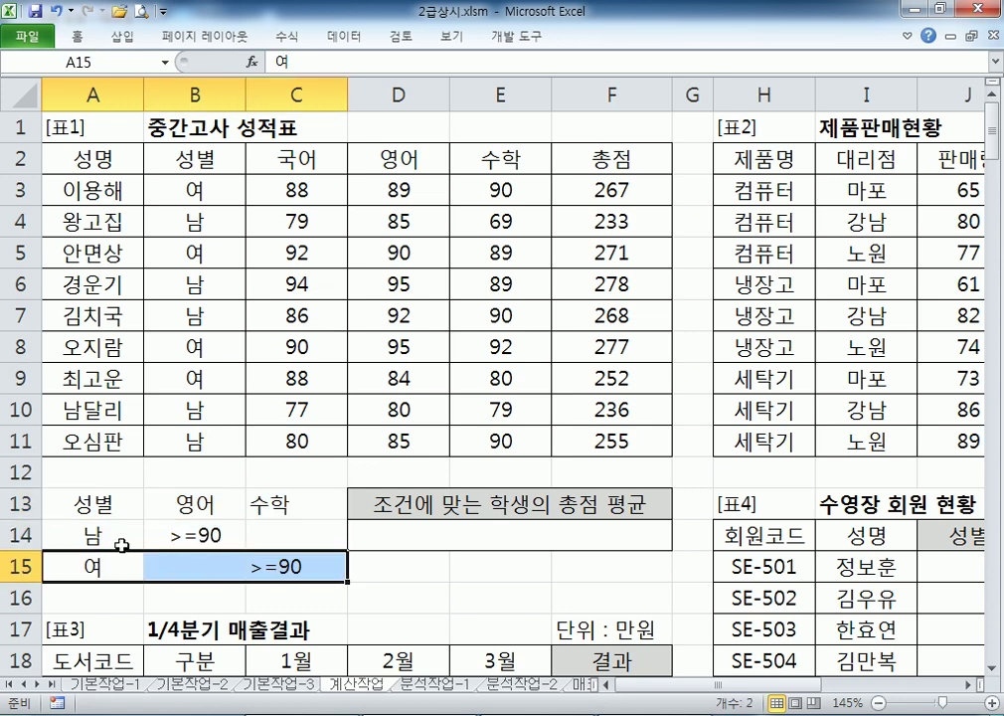
{"action": "left_click_drag", "start_coordinate": [97, 538], "coordinate": [90, 567]}
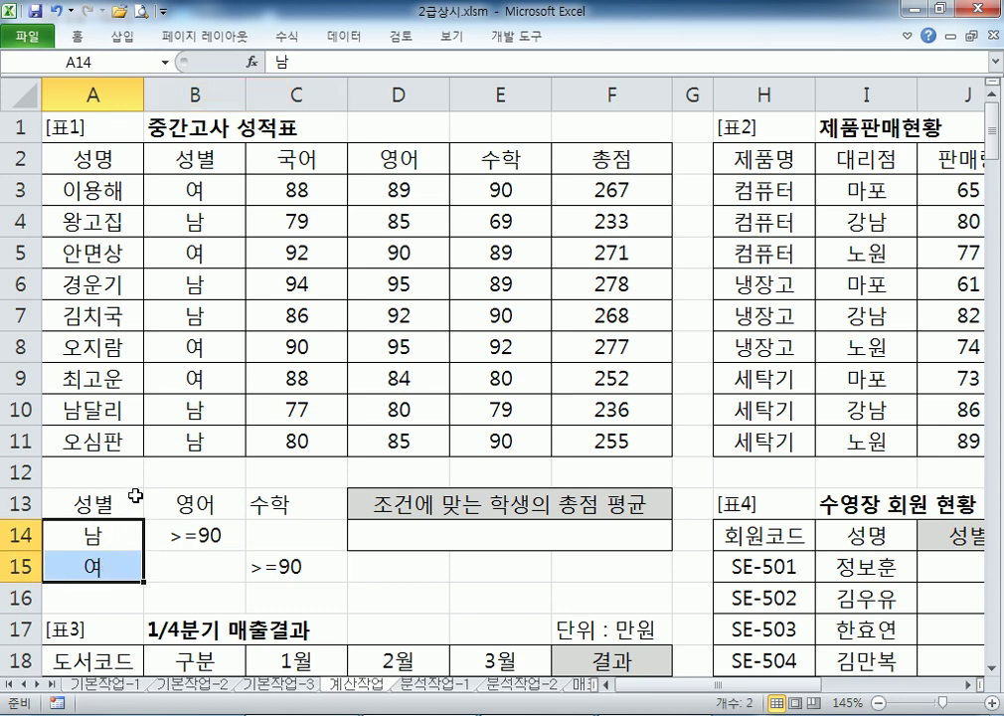
{"action": "left_click_drag", "start_coordinate": [97, 504], "coordinate": [185, 537]}
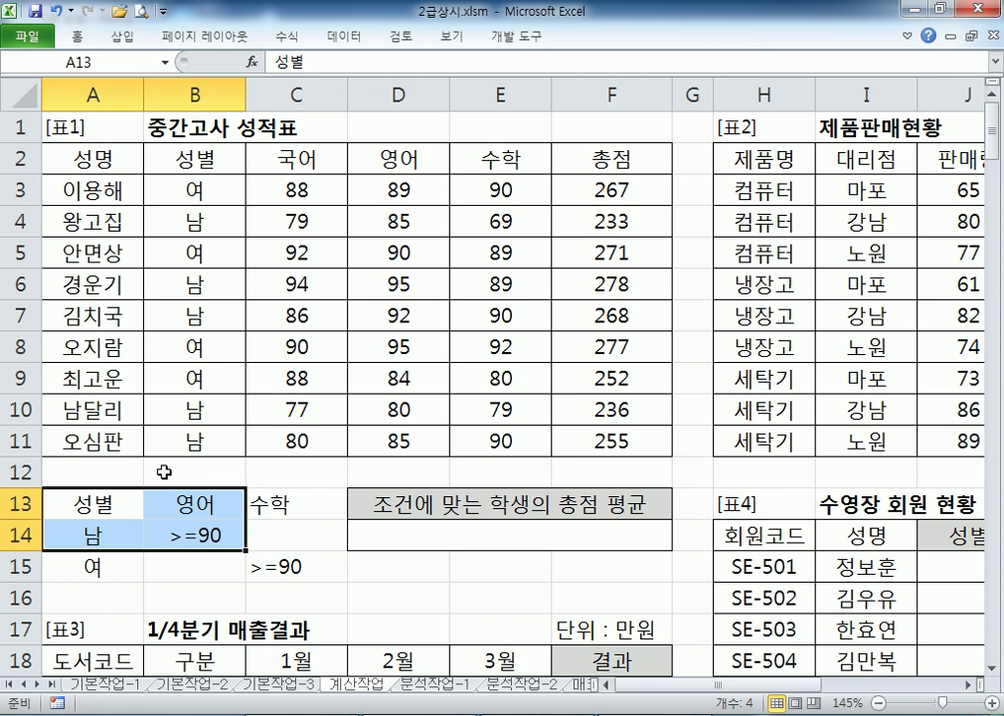
{"action": "left_click_drag", "start_coordinate": [64, 564], "coordinate": [267, 565]}
{"action": "left_click", "coordinate": [99, 504]}
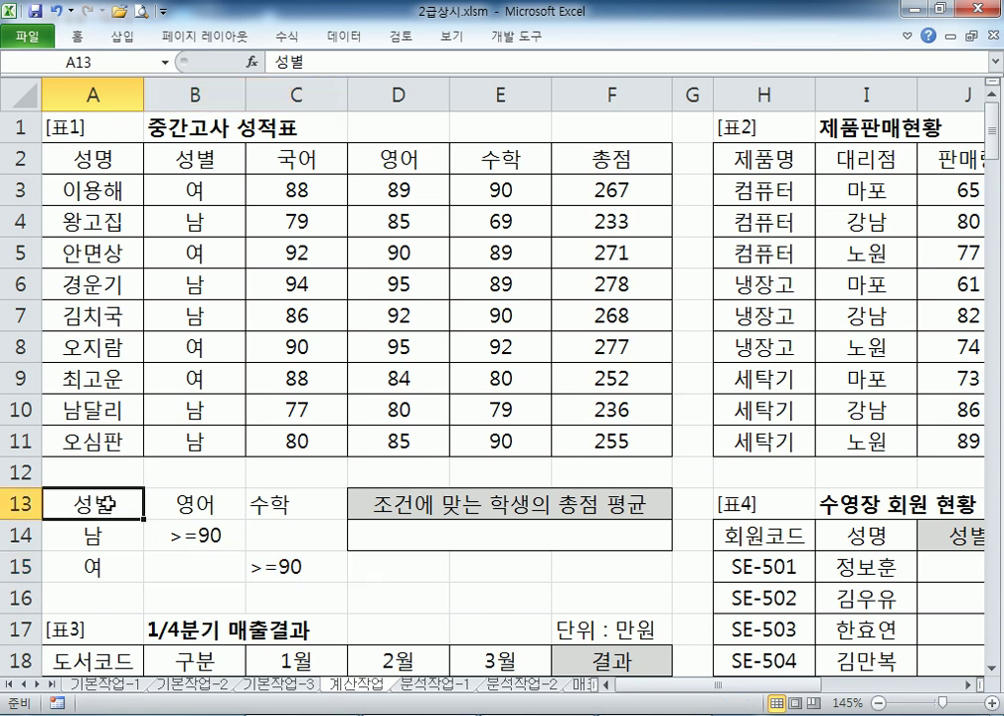
{"action": "left_click_drag", "start_coordinate": [105, 504], "coordinate": [279, 565]}
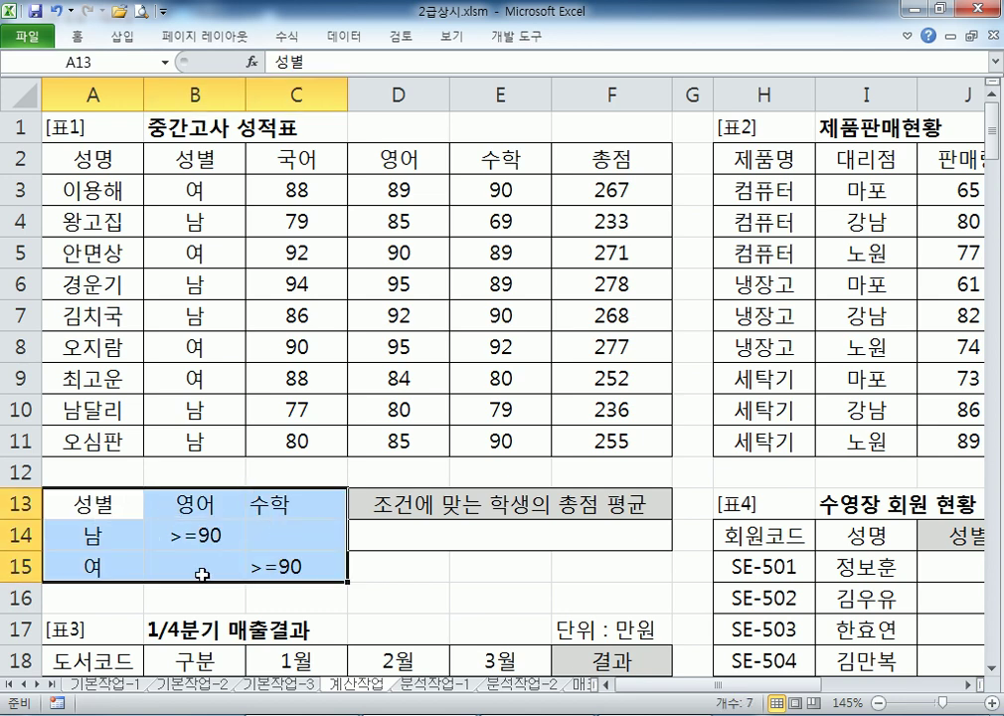
In D14 start a DAVERAGE formula using the score table A2:F11 as the database
{"action": "left_click", "coordinate": [390, 537]}
{"action": "scroll", "coordinate": [467, 504], "scroll_direction": "down", "scroll_amount": 1}
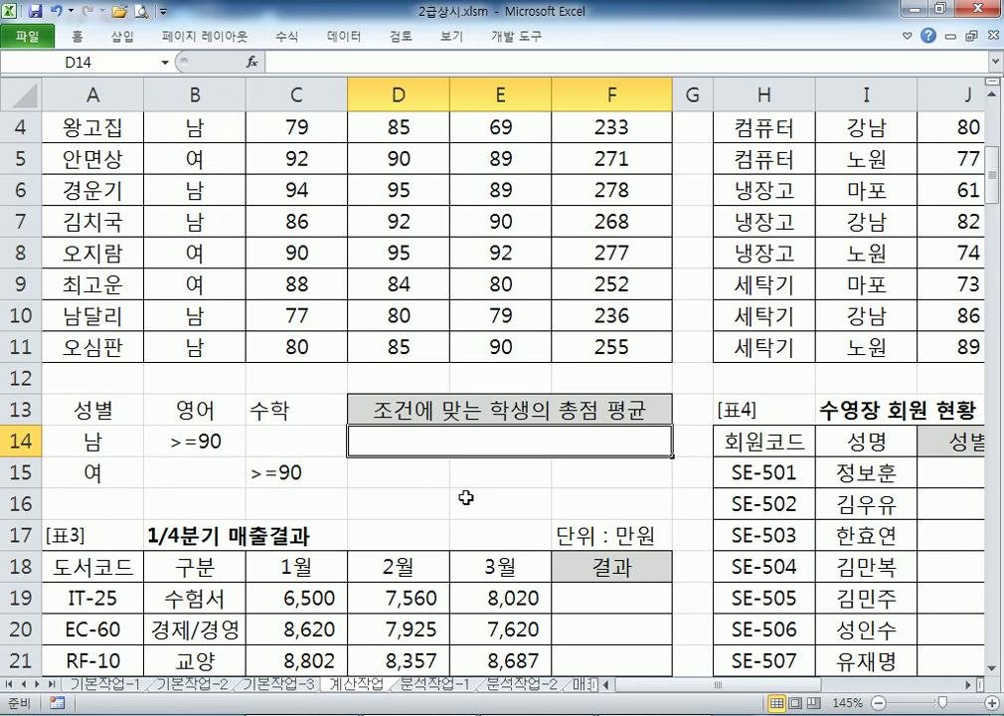
{"action": "scroll", "coordinate": [423, 477], "scroll_direction": "down", "scroll_amount": 2, "text": "ctrl"}
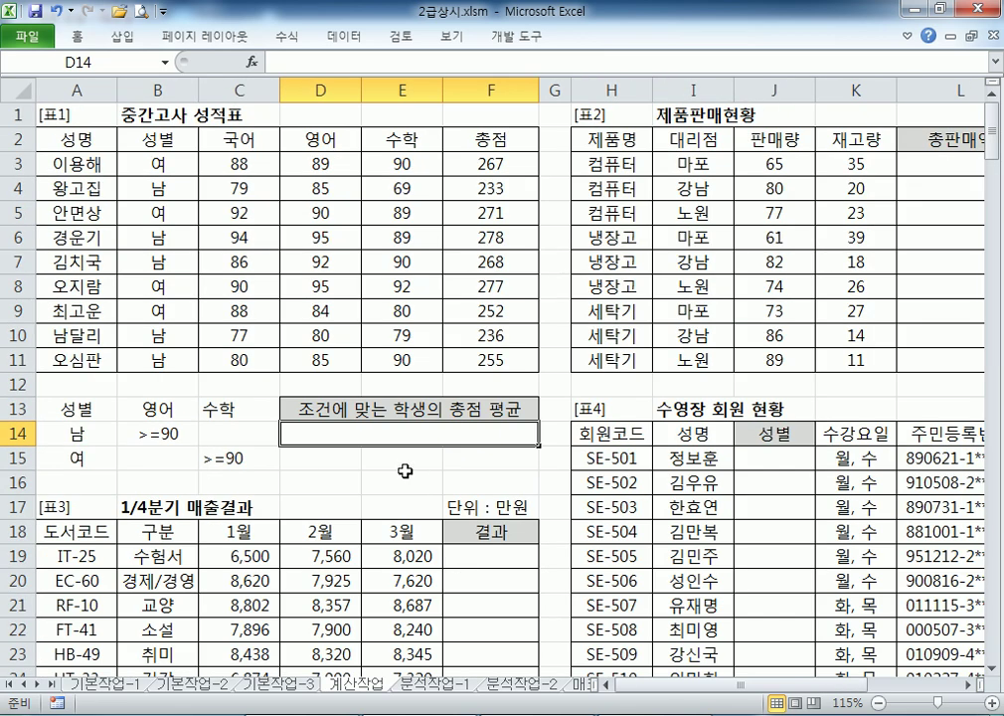
{"action": "type", "text": "="}
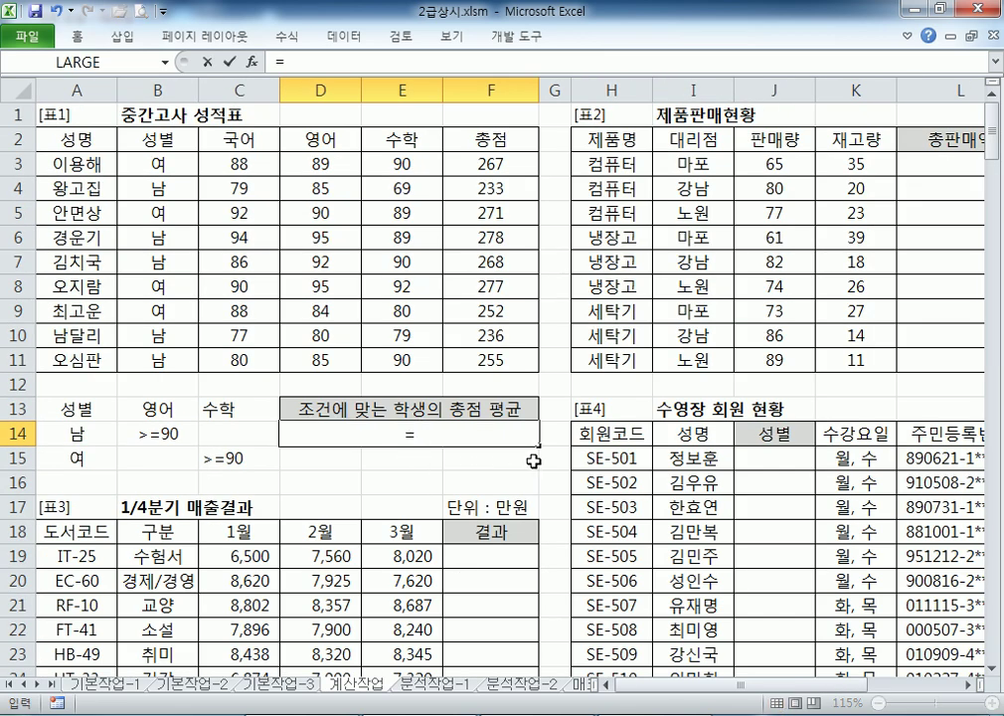
{"action": "type", "text": "ㅇDA"}
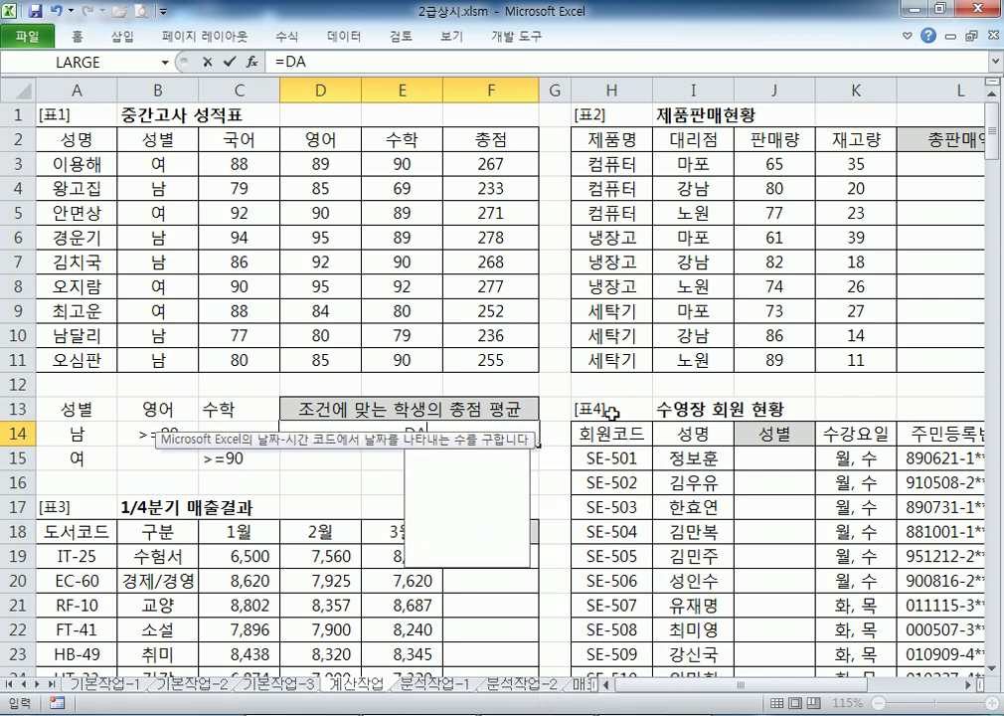
{"action": "double_click", "coordinate": [501, 509]}
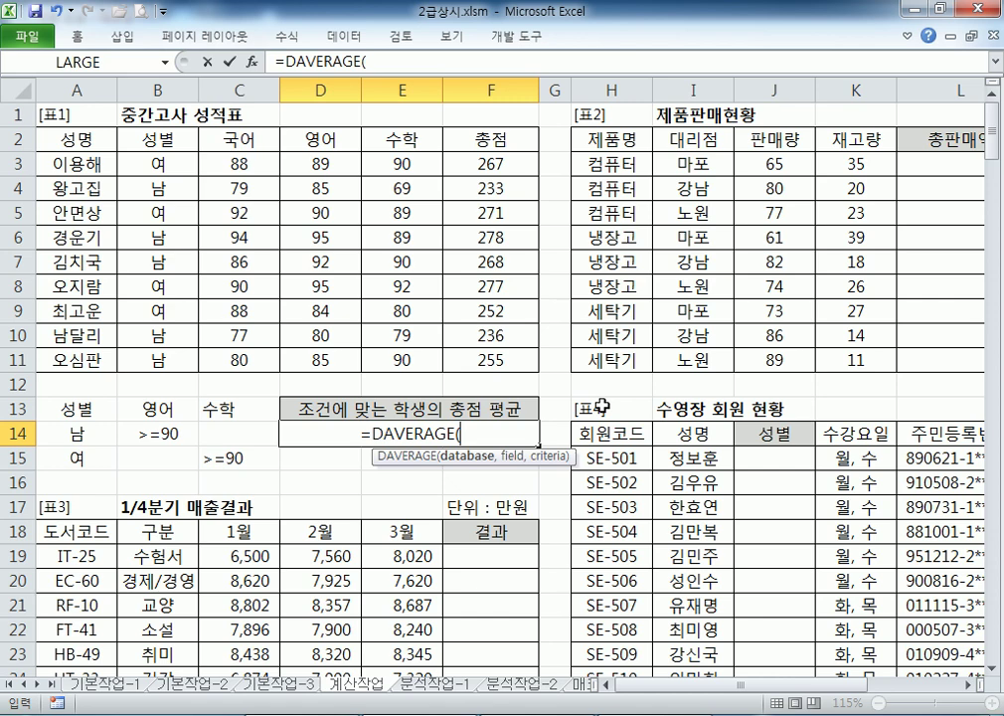
{"action": "left_click_drag", "start_coordinate": [60, 140], "coordinate": [485, 352]}
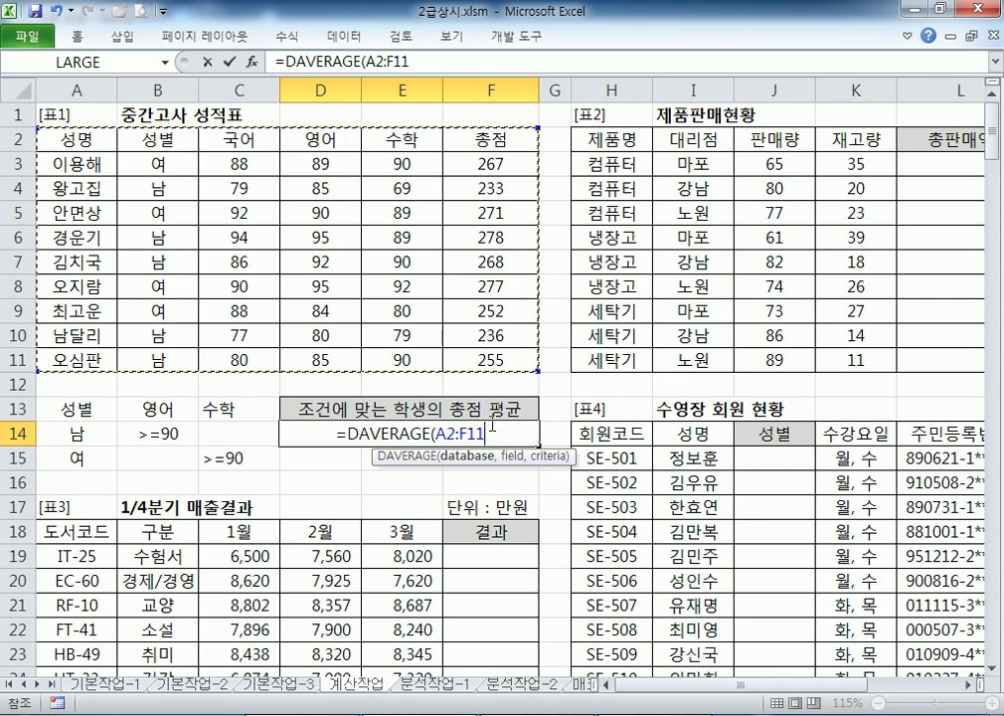
{"action": "type", "text": ","}
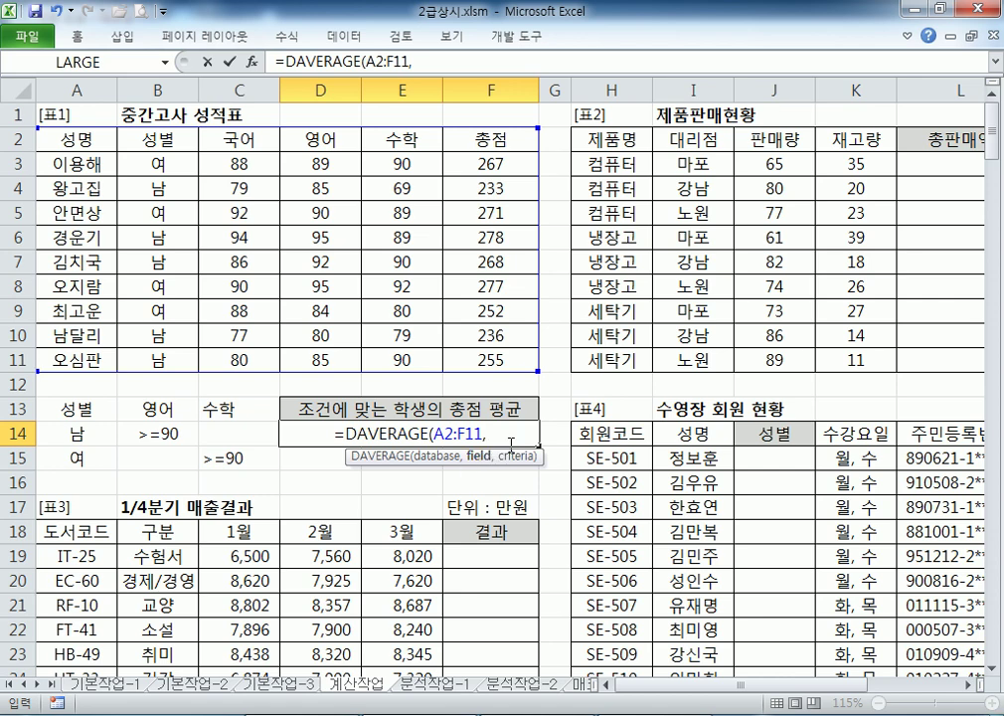
Settle on the 총점 header F2 as the DAVERAGE field argument
{"action": "left_click", "coordinate": [513, 141]}
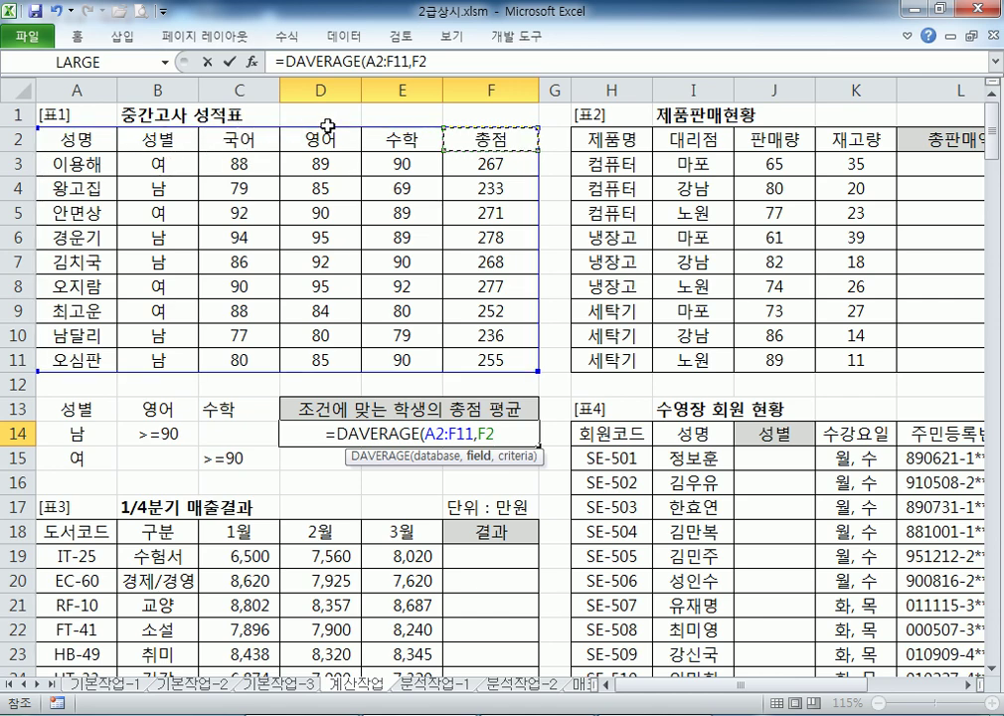
{"action": "key", "text": "BackSpace"}
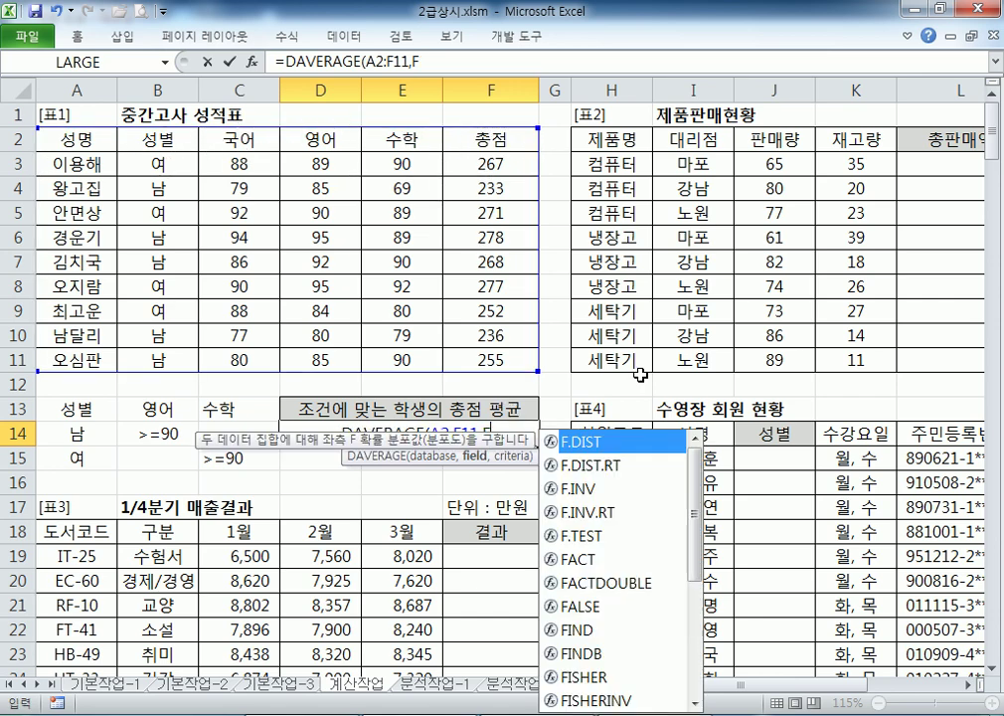
{"action": "key", "text": "BackSpace"}
{"action": "type", "text": "6"}
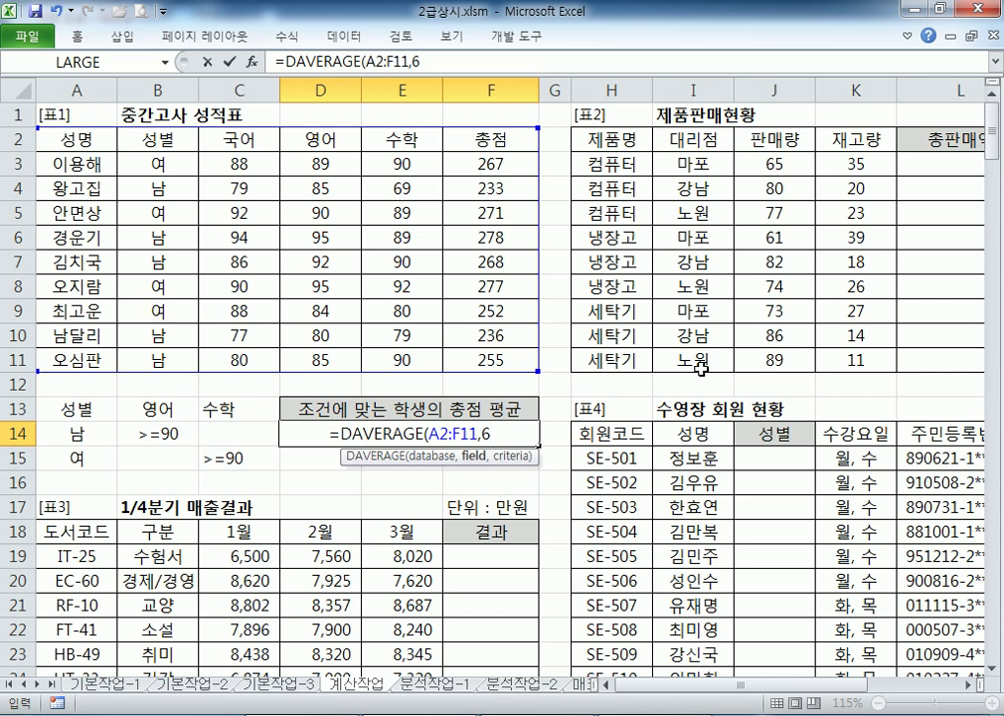
{"action": "key", "text": "BackSpace"}
{"action": "left_click", "coordinate": [505, 146]}
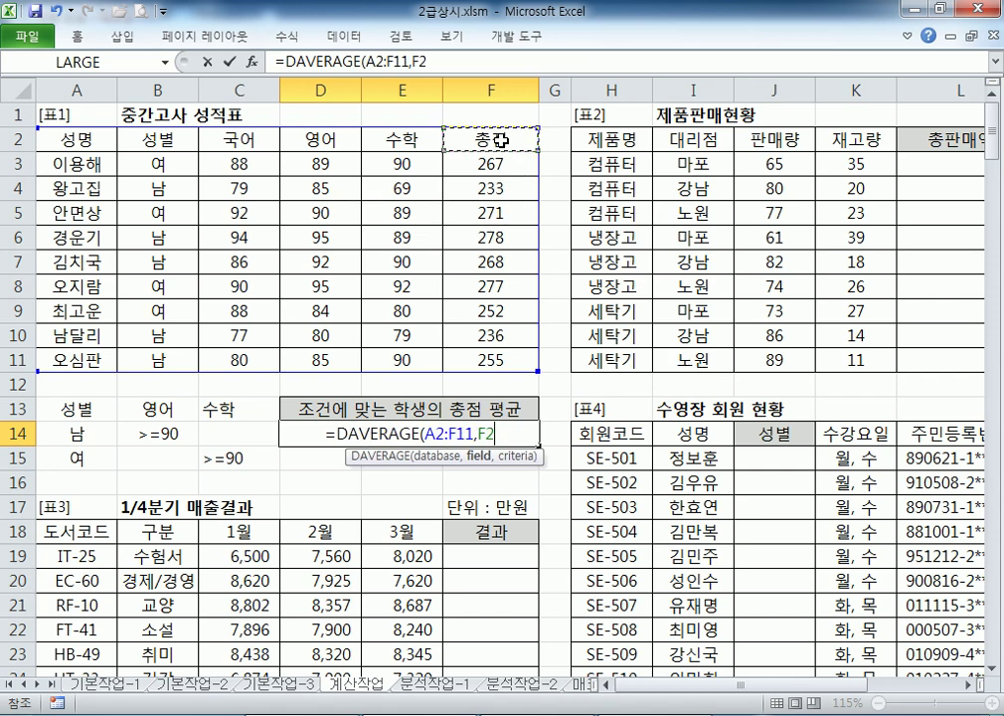
{"action": "left_click_drag", "start_coordinate": [496, 211], "coordinate": [519, 318]}
{"action": "left_click", "coordinate": [509, 137]}
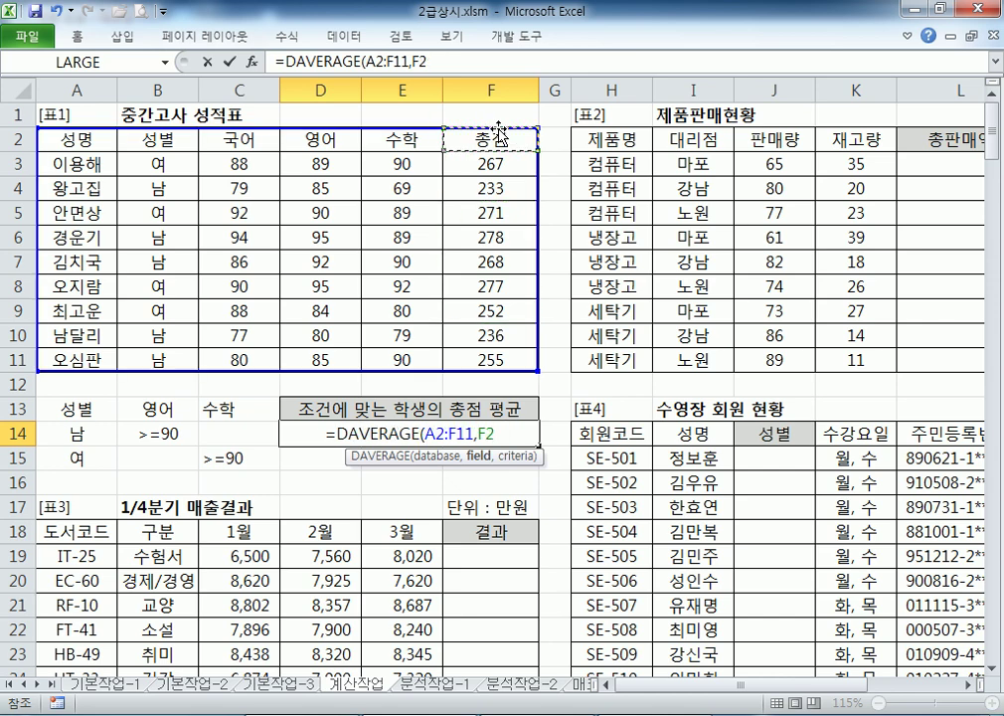
Add A13:C15 as the criteria and enter the formula, giving 272.5
{"action": "type", "text": ","}
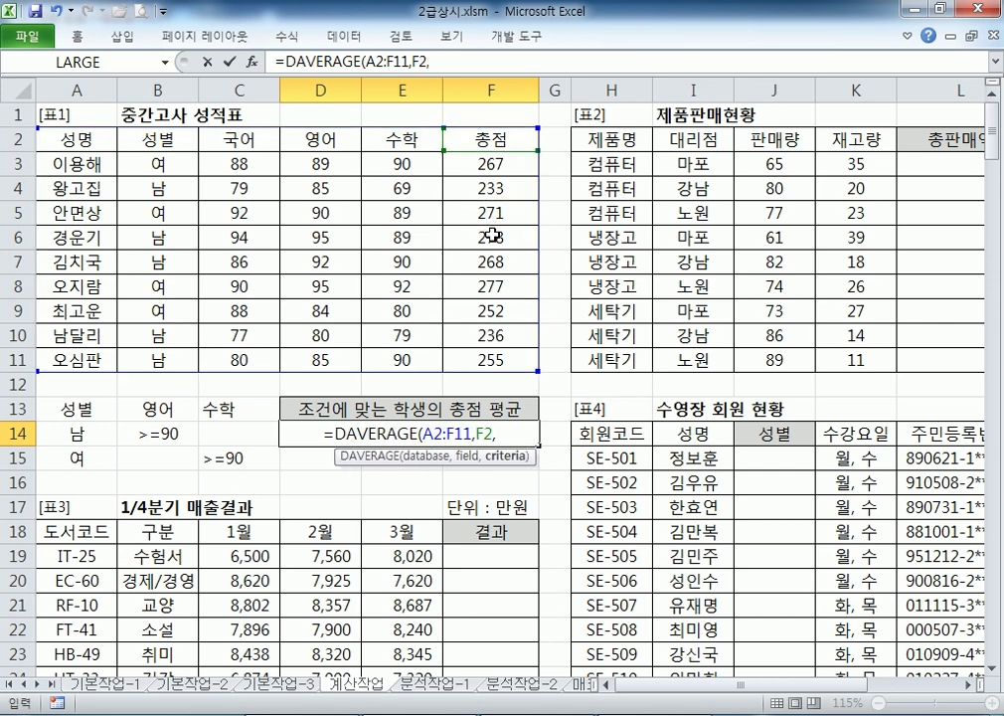
{"action": "scroll", "coordinate": [270, 219], "scroll_direction": "down", "scroll_amount": 2}
{"action": "left_click", "coordinate": [47, 258]}
{"action": "left_click_drag", "start_coordinate": [47, 257], "coordinate": [202, 313]}
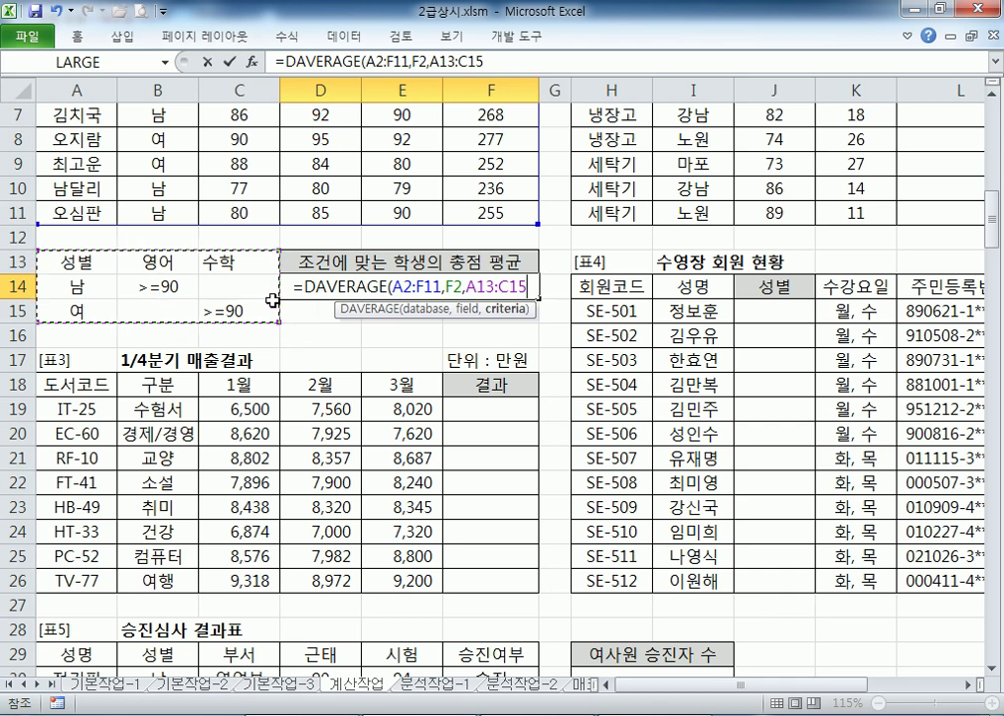
{"action": "type", "text": ")"}
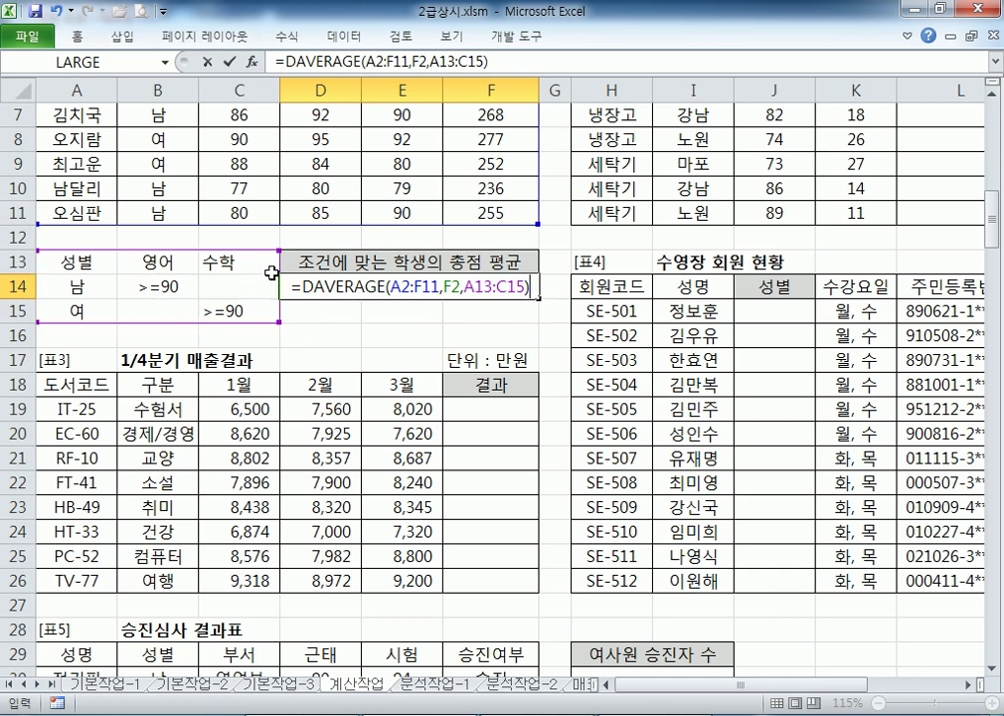
{"action": "key", "text": "Return"}
{"action": "scroll", "coordinate": [272, 350], "scroll_direction": "up", "scroll_amount": 2}
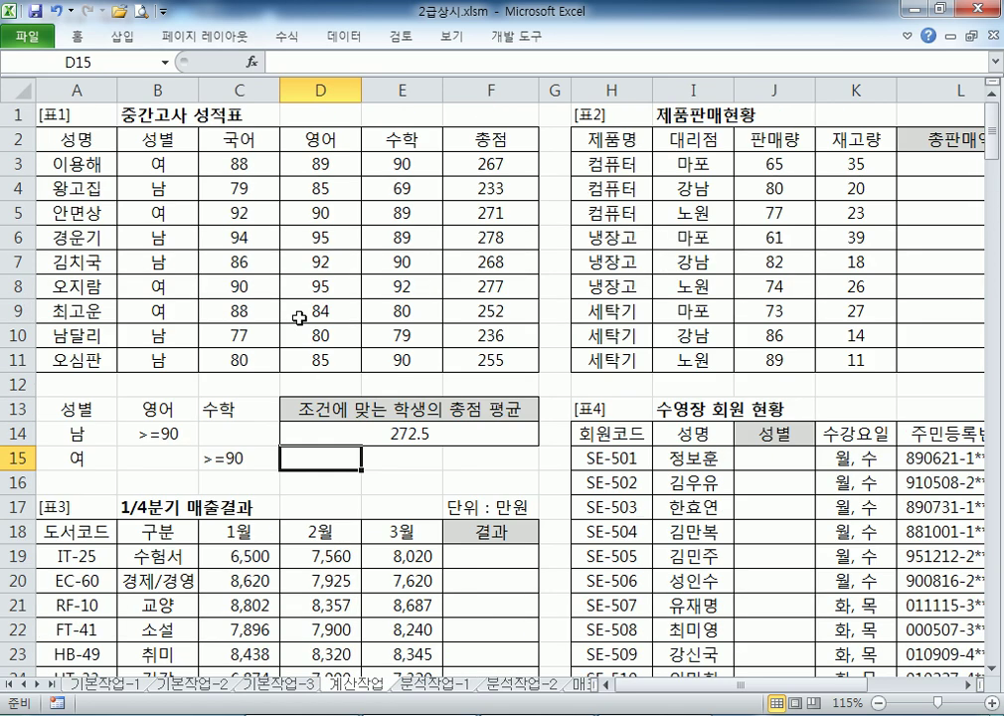
{"action": "left_click", "coordinate": [324, 437]}
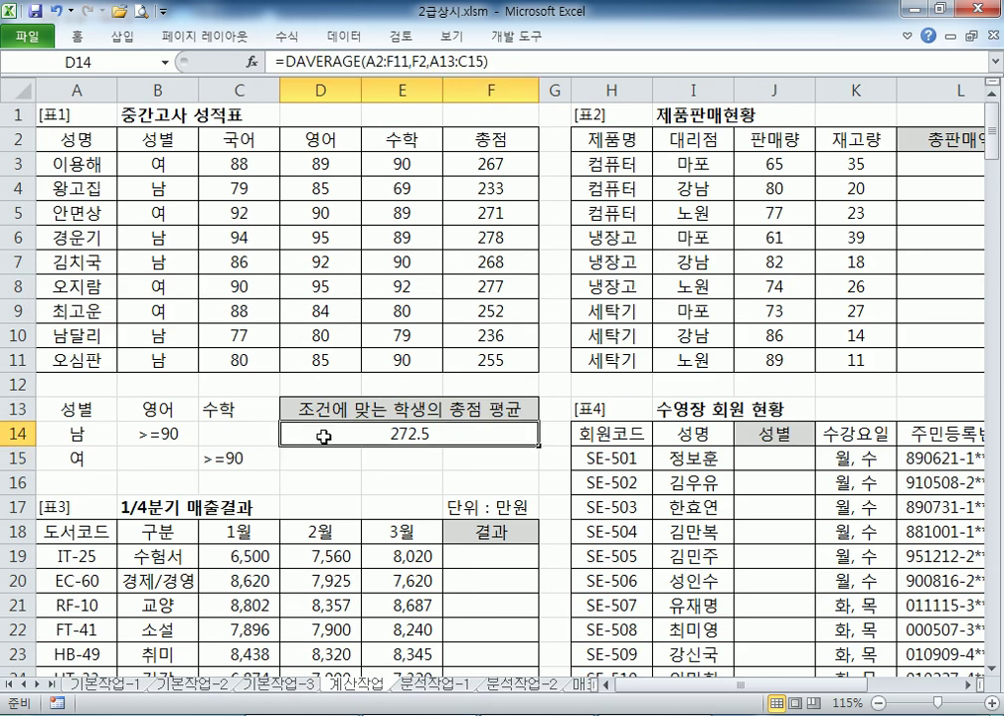
{"action": "left_click", "coordinate": [164, 189]}
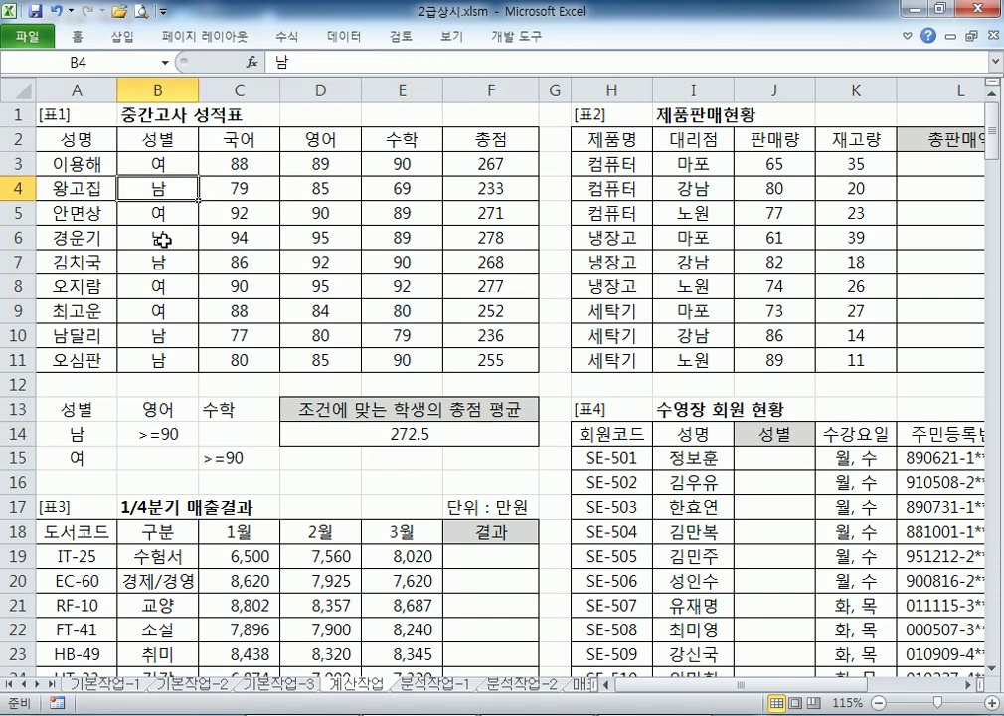
{"action": "left_click", "coordinate": [163, 239]}
{"action": "left_click_drag", "start_coordinate": [425, 237], "coordinate": [519, 238]}
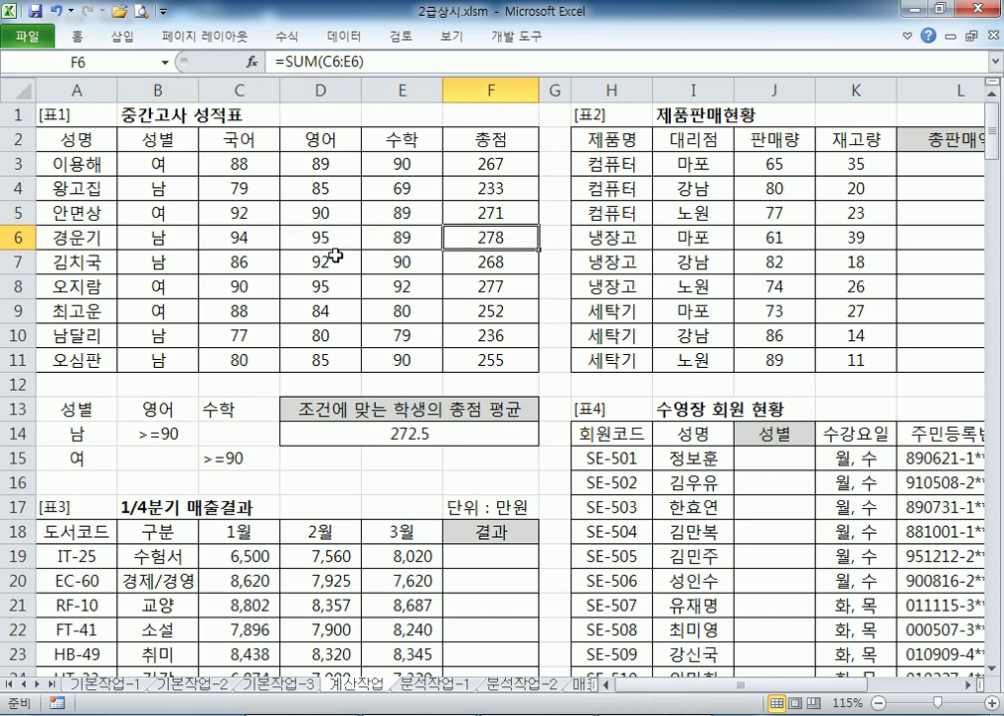
{"action": "left_click", "coordinate": [485, 262], "text": "ctrl"}
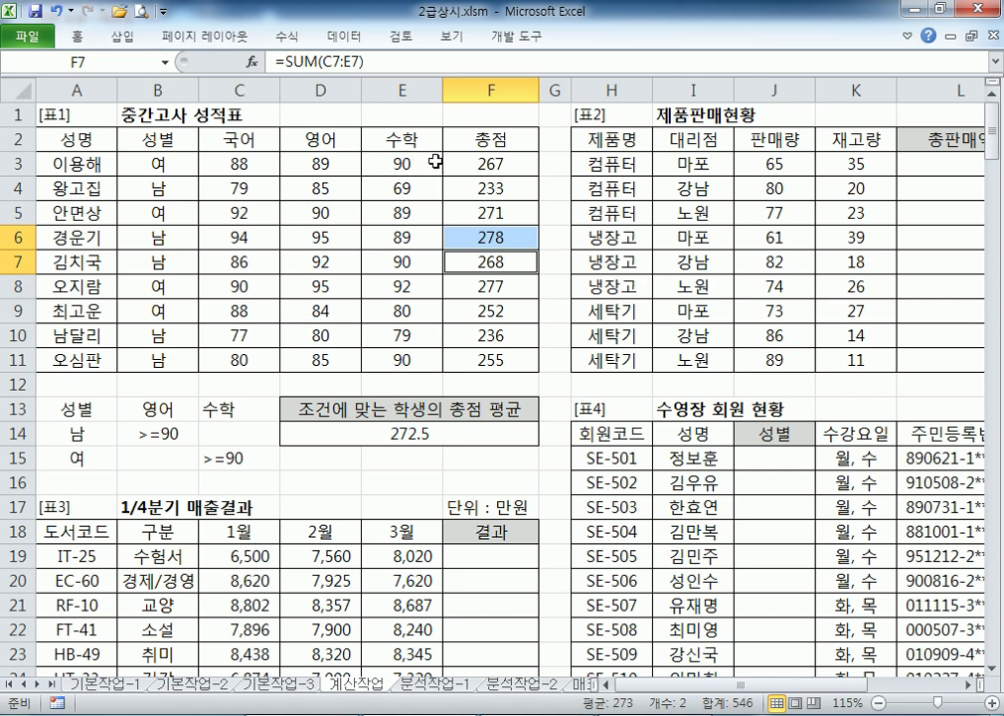
{"action": "left_click", "coordinate": [473, 165], "text": "ctrl"}
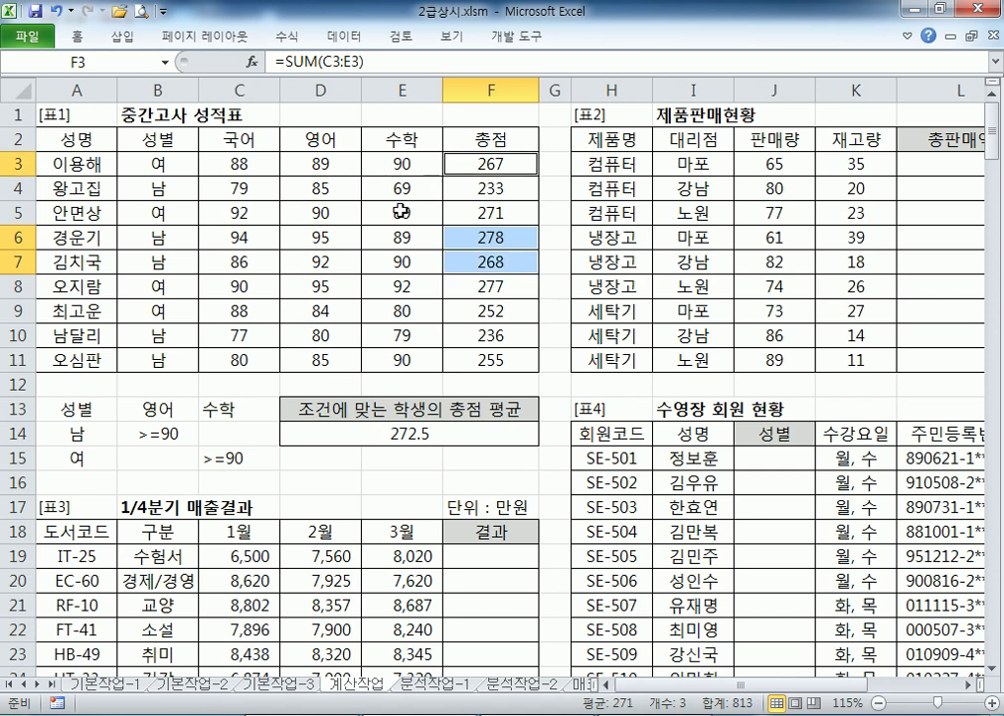
{"action": "left_click", "coordinate": [396, 287], "text": "ctrl"}
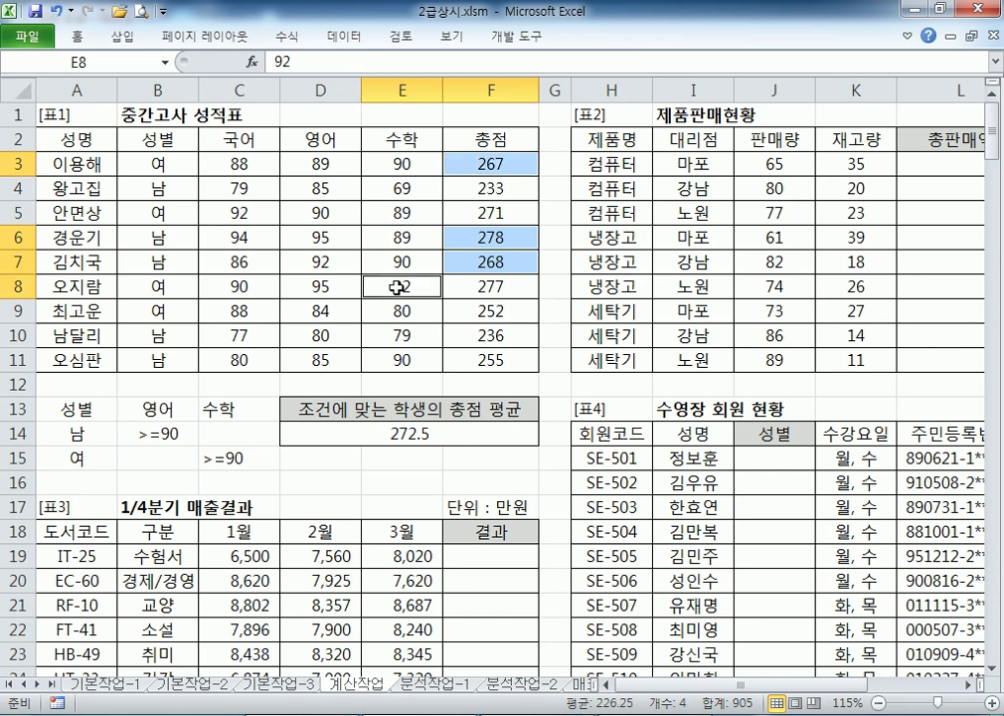
{"action": "left_click", "coordinate": [483, 286]}
{"action": "left_click", "coordinate": [479, 261], "text": "ctrl"}
{"action": "left_click", "coordinate": [482, 239], "text": "ctrl"}
{"action": "left_click", "coordinate": [488, 165], "text": "ctrl"}
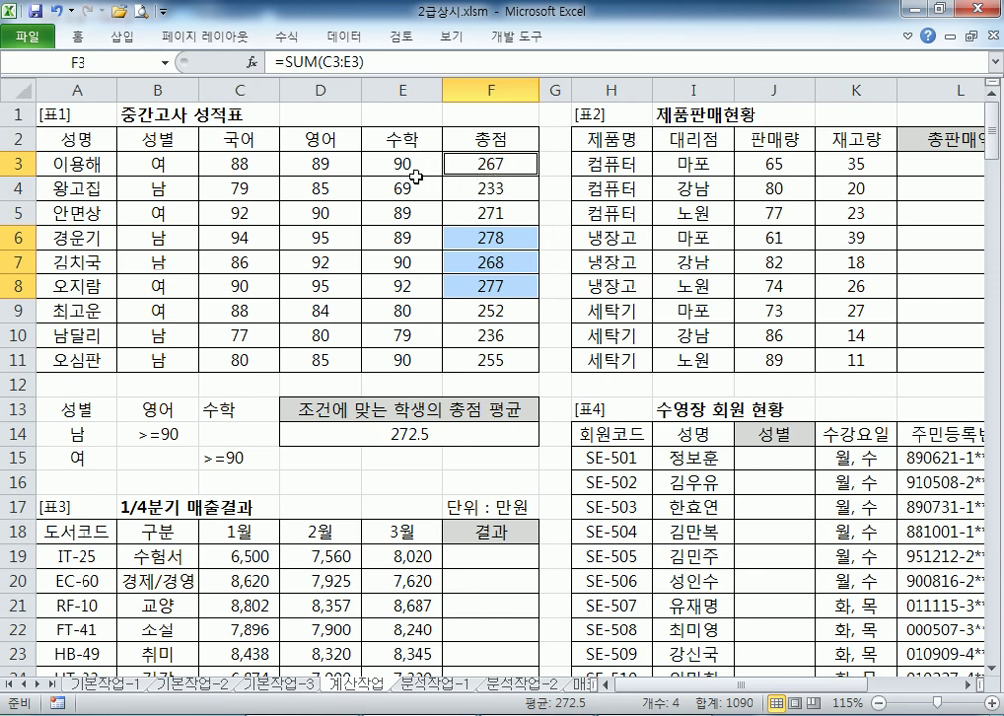
{"action": "left_click", "coordinate": [152, 167]}
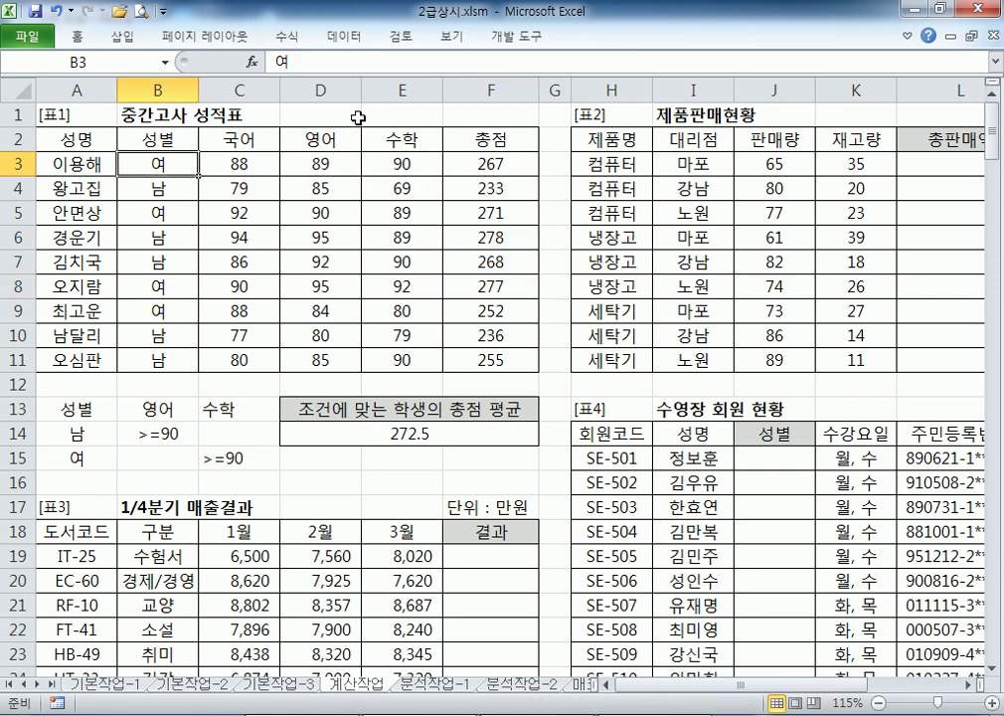
{"action": "left_click", "coordinate": [403, 165], "text": "ctrl"}
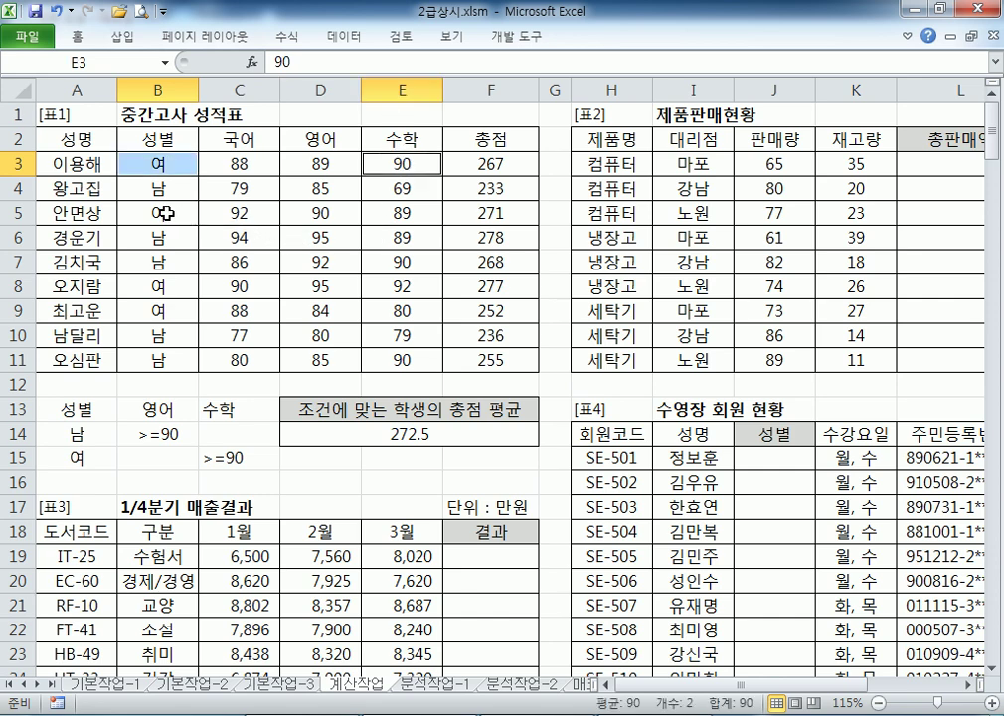
{"action": "left_click", "coordinate": [398, 286], "text": "ctrl"}
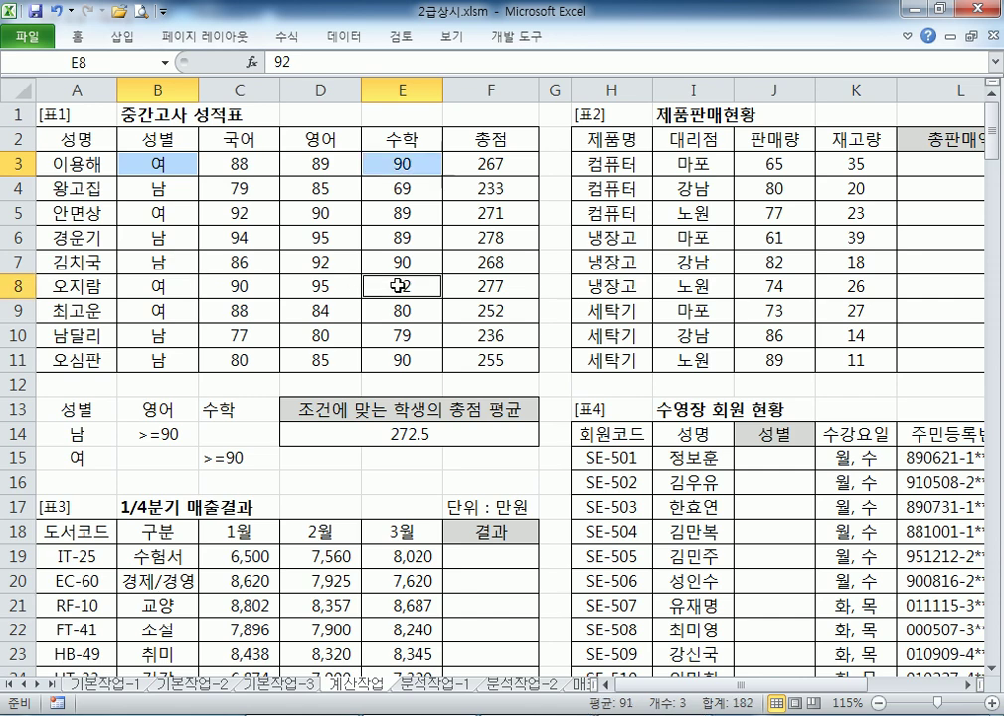
{"action": "left_click", "coordinate": [149, 287], "text": "ctrl"}
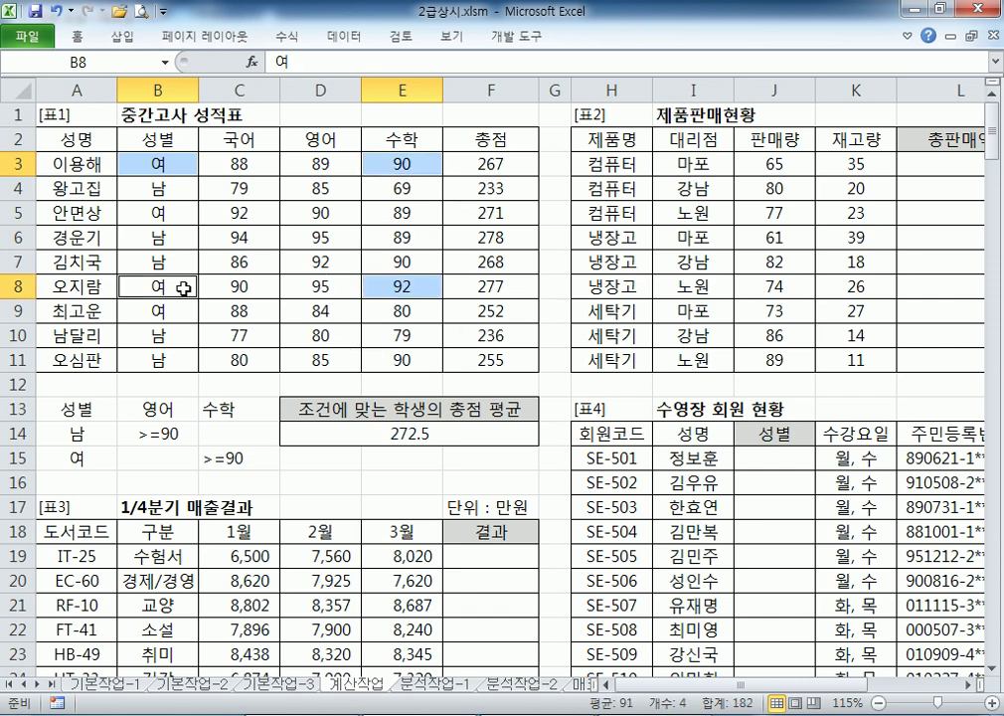
{"action": "left_click", "coordinate": [170, 187]}
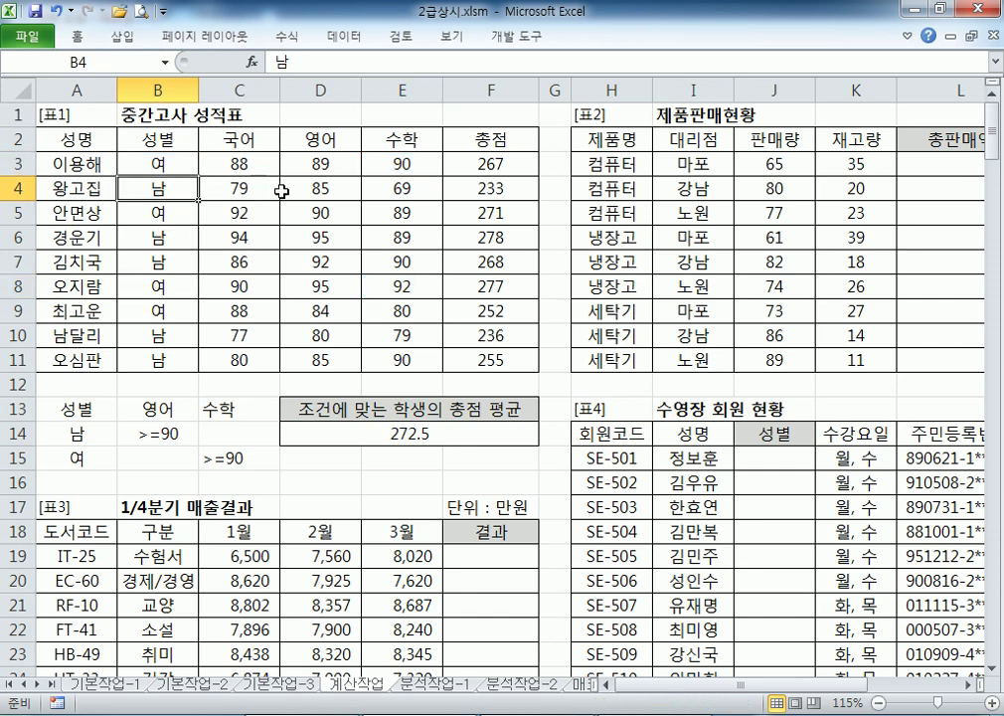
{"action": "left_click_drag", "start_coordinate": [171, 189], "coordinate": [325, 193]}
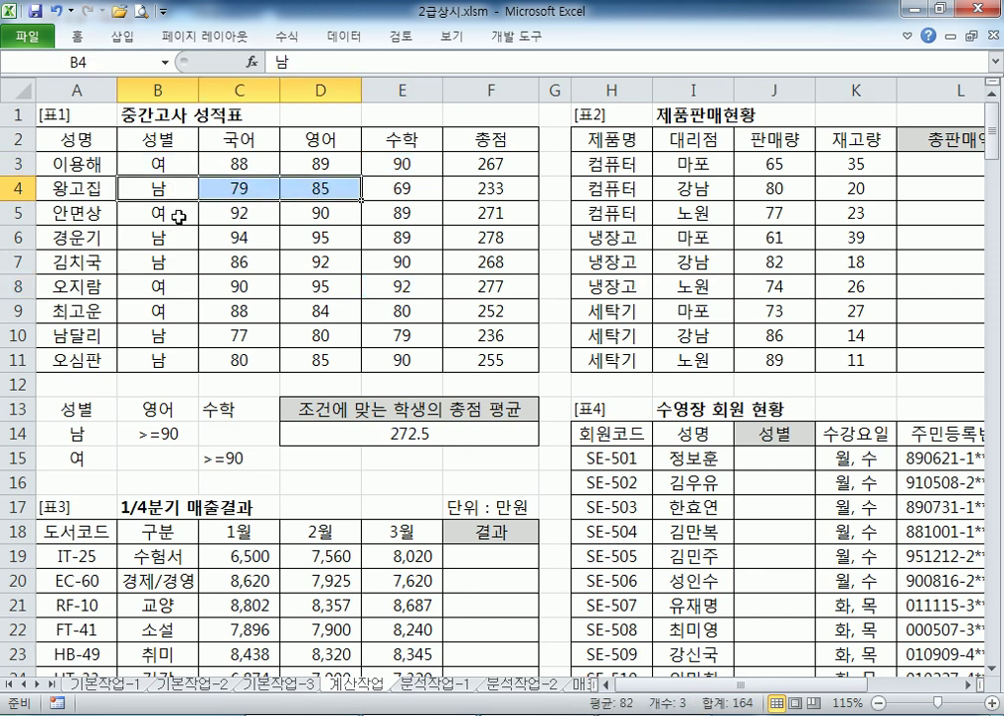
{"action": "left_click_drag", "start_coordinate": [149, 237], "coordinate": [467, 236]}
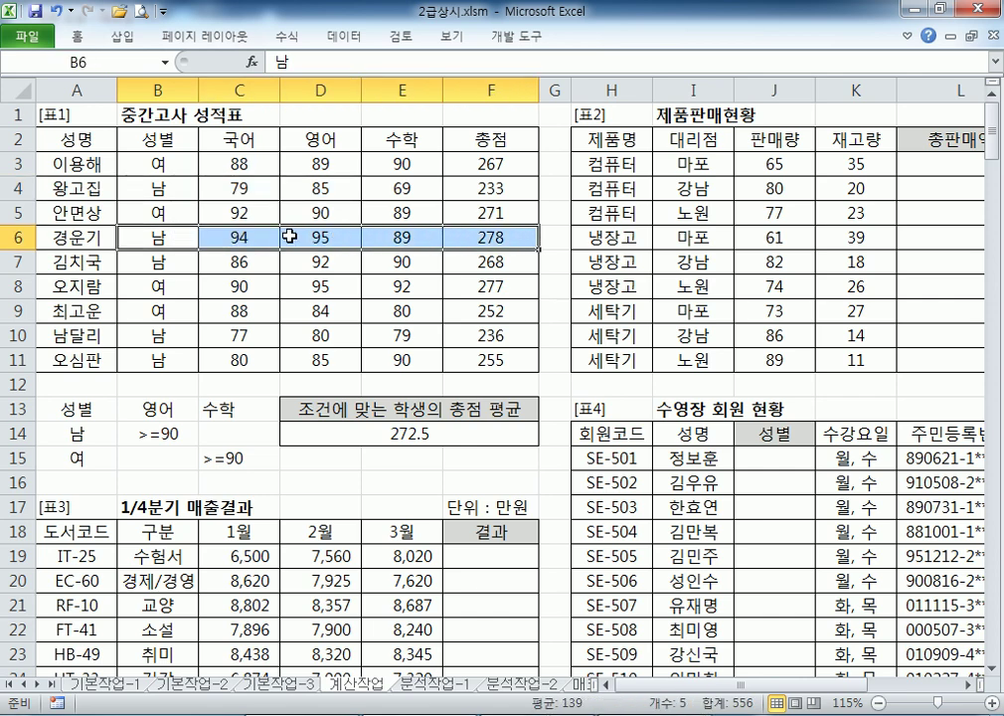
{"action": "left_click_drag", "start_coordinate": [140, 263], "coordinate": [484, 262], "text": "ctrl"}
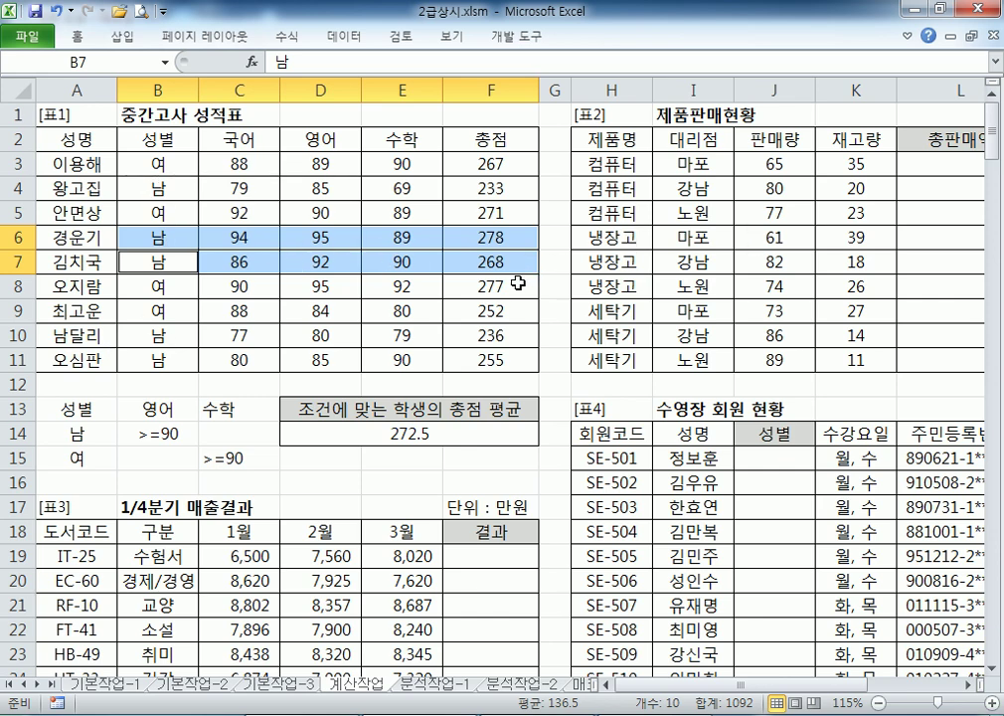
{"action": "left_click", "coordinate": [513, 235]}
{"action": "left_click", "coordinate": [460, 428]}
{"action": "double_click", "coordinate": [460, 428]}
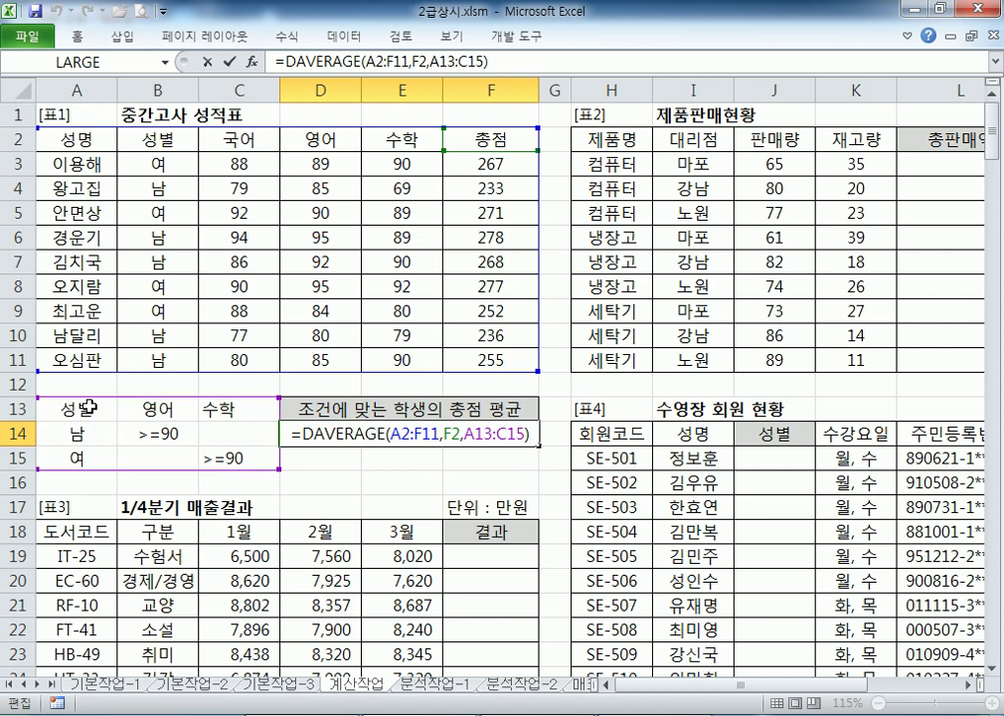
{"action": "left_click_drag", "start_coordinate": [95, 409], "coordinate": [216, 458]}
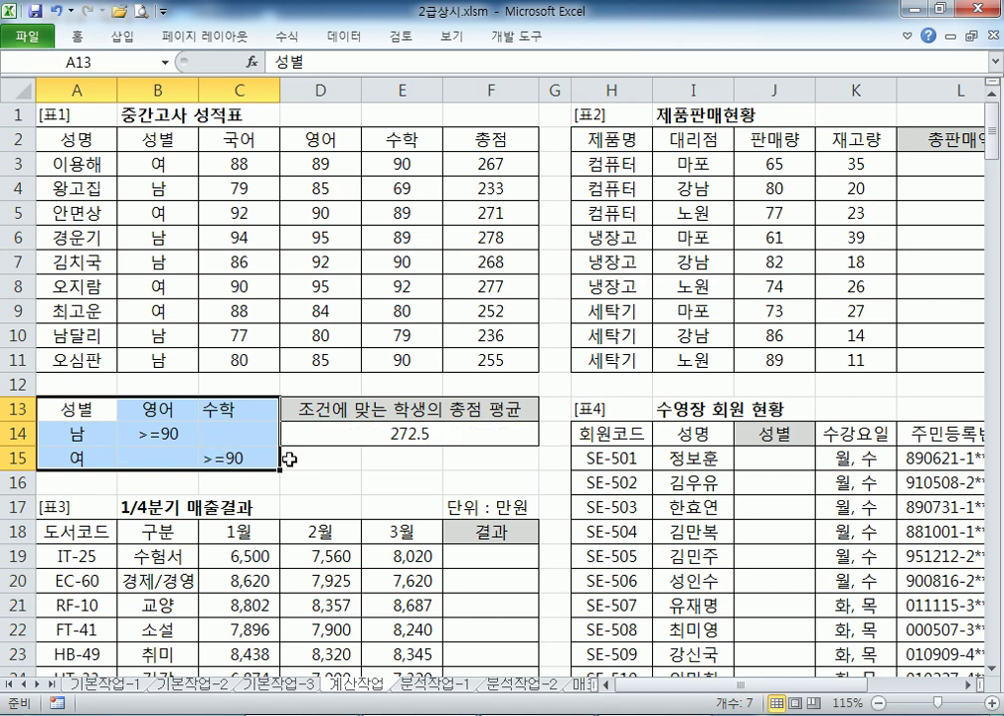
{"action": "left_click", "coordinate": [370, 429]}
{"action": "double_click", "coordinate": [367, 431]}
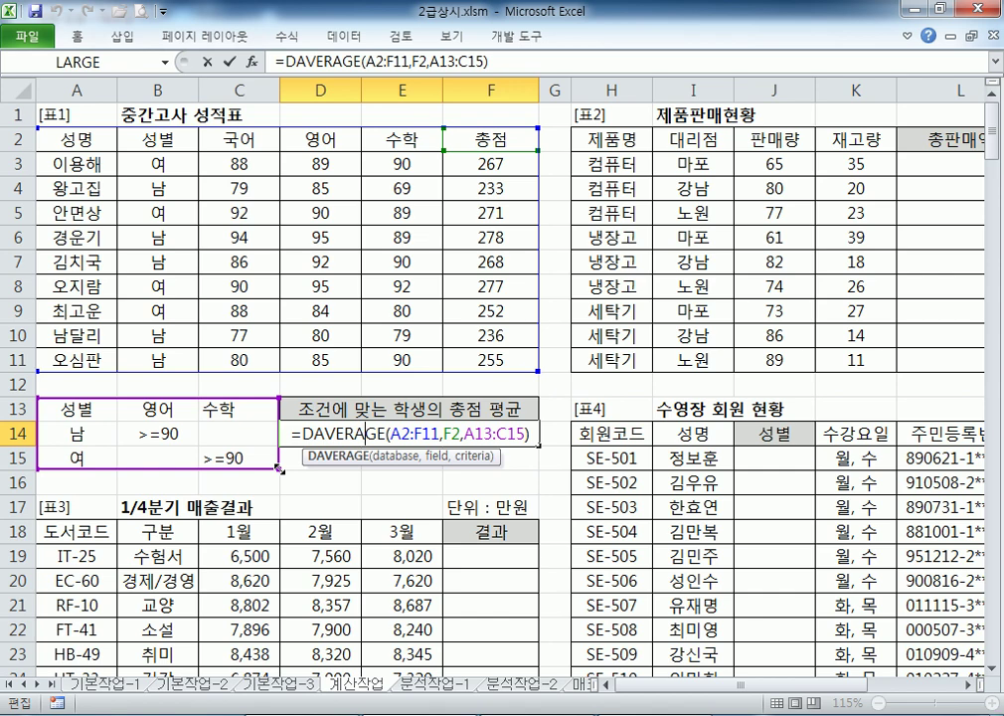
{"action": "key", "text": "Escape"}
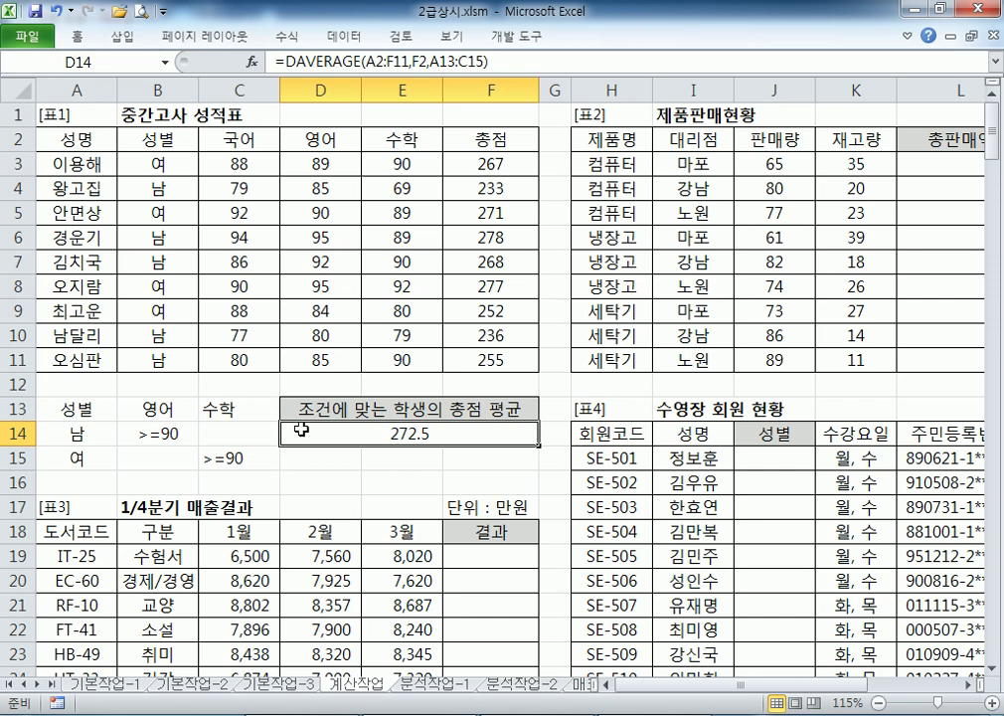
{"action": "left_click_drag", "start_coordinate": [796, 686], "coordinate": [906, 688]}
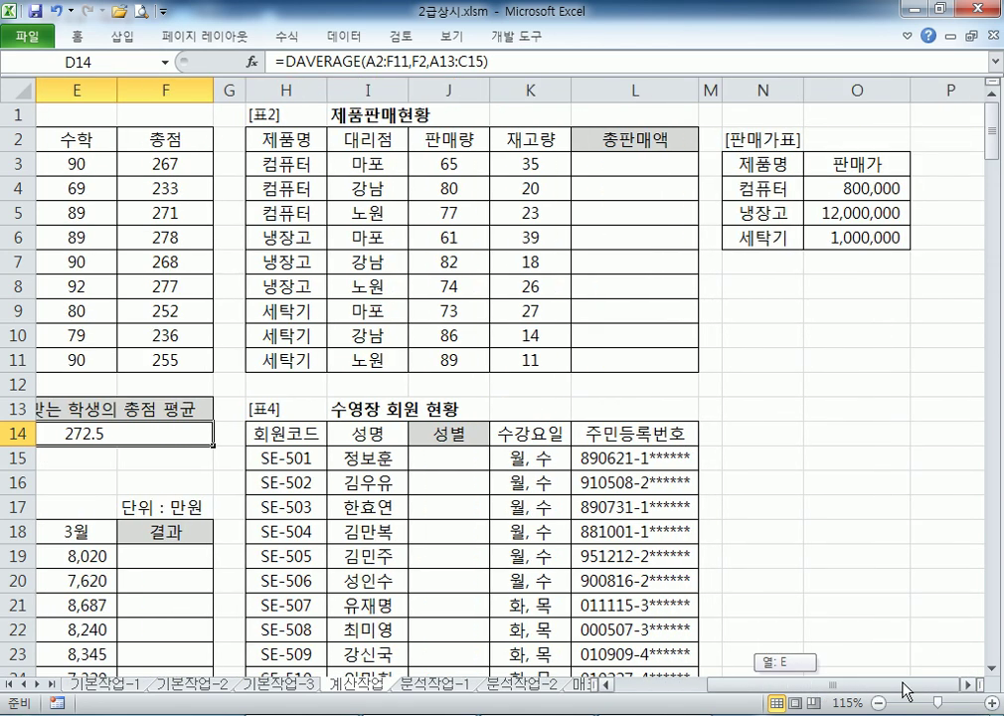
{"action": "left_click", "coordinate": [968, 687]}
{"action": "left_click", "coordinate": [967, 687]}
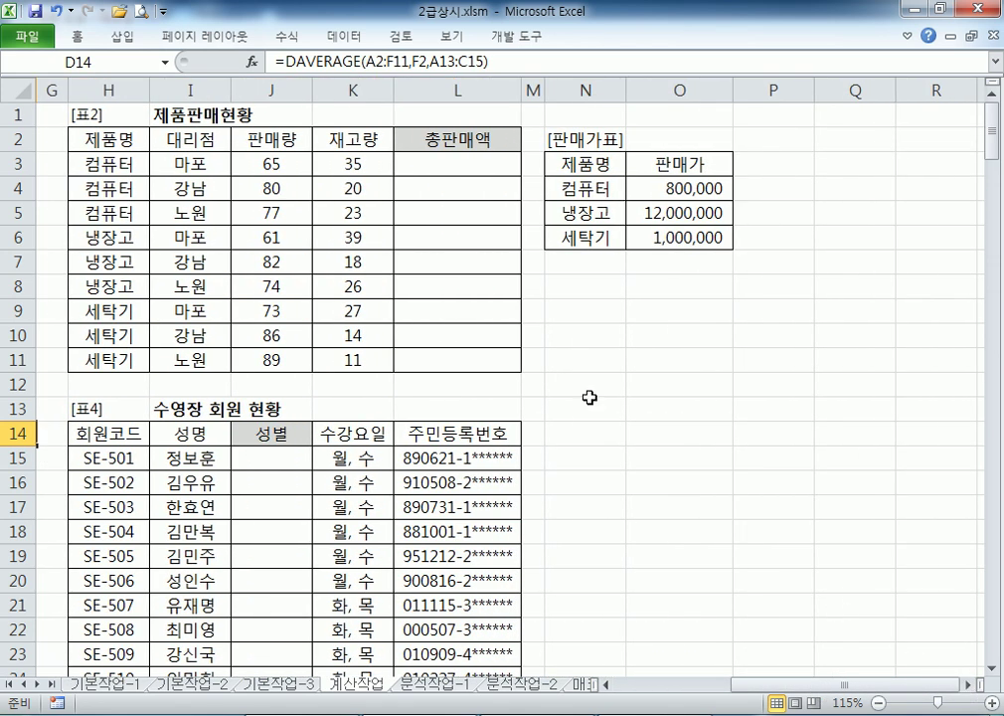
{"action": "left_click", "coordinate": [455, 161]}
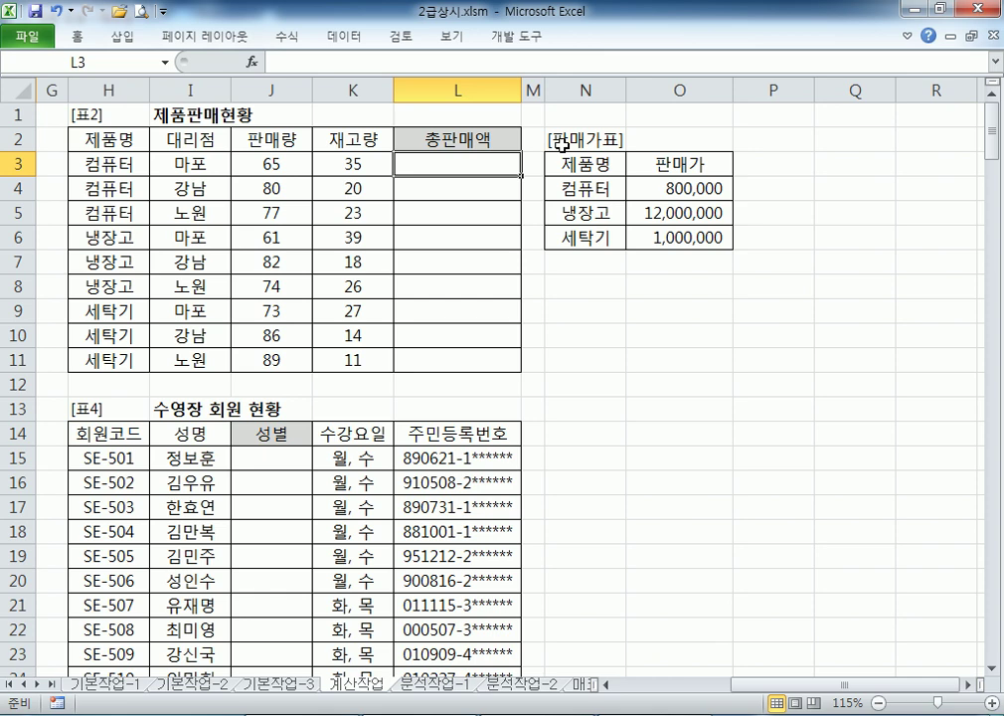
{"action": "left_click_drag", "start_coordinate": [114, 163], "coordinate": [119, 309]}
{"action": "left_click", "coordinate": [676, 189]}
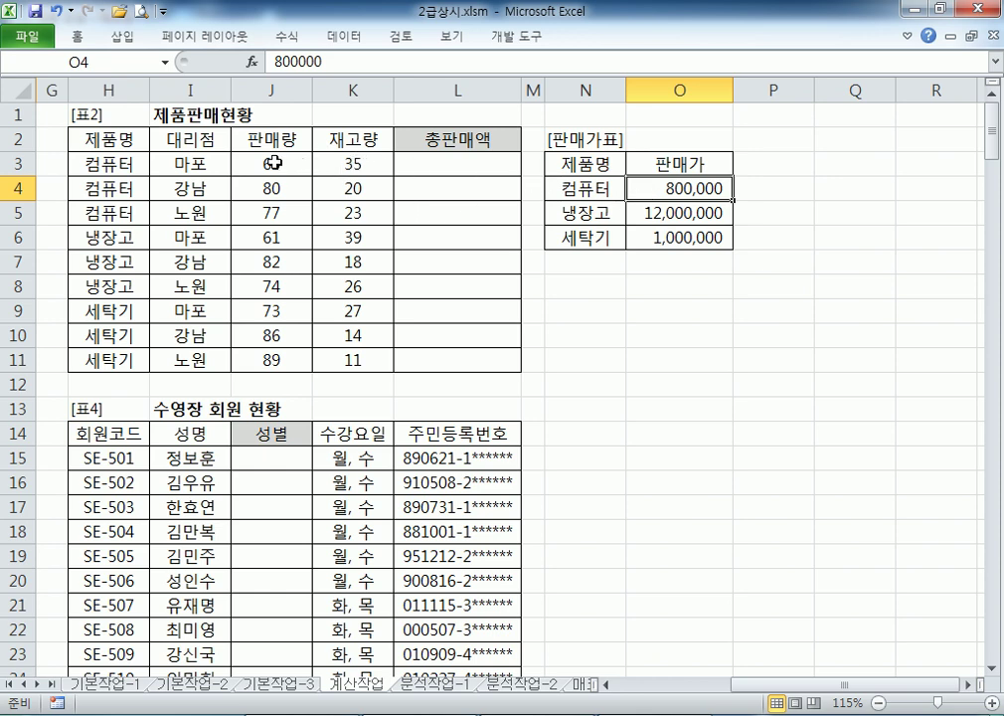
{"action": "left_click_drag", "start_coordinate": [273, 163], "coordinate": [271, 360]}
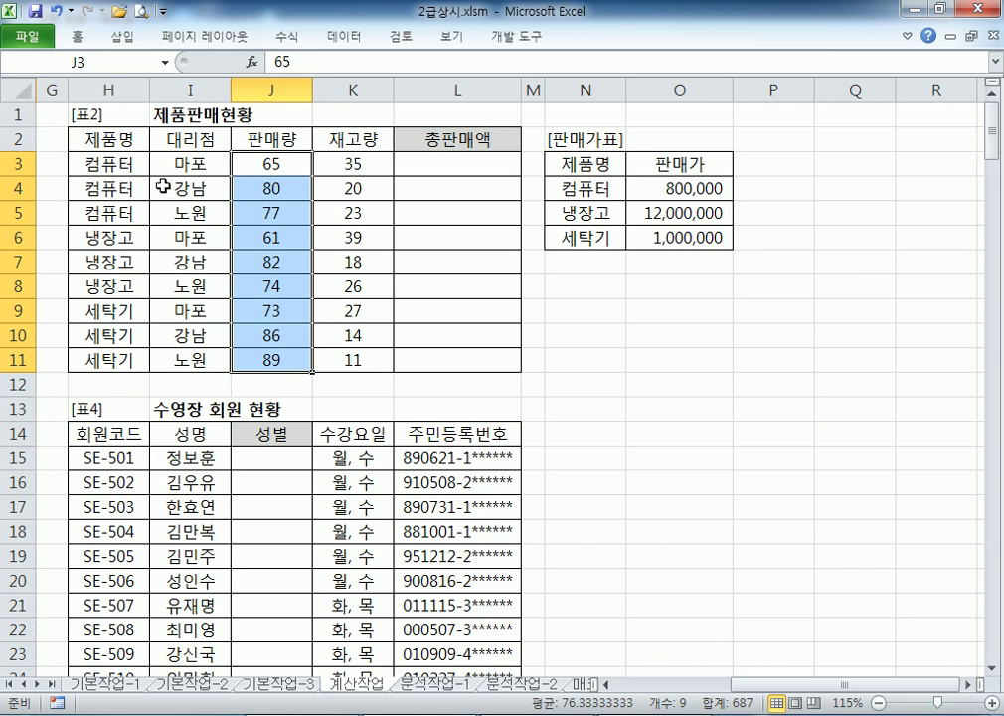
{"action": "left_click", "coordinate": [270, 164]}
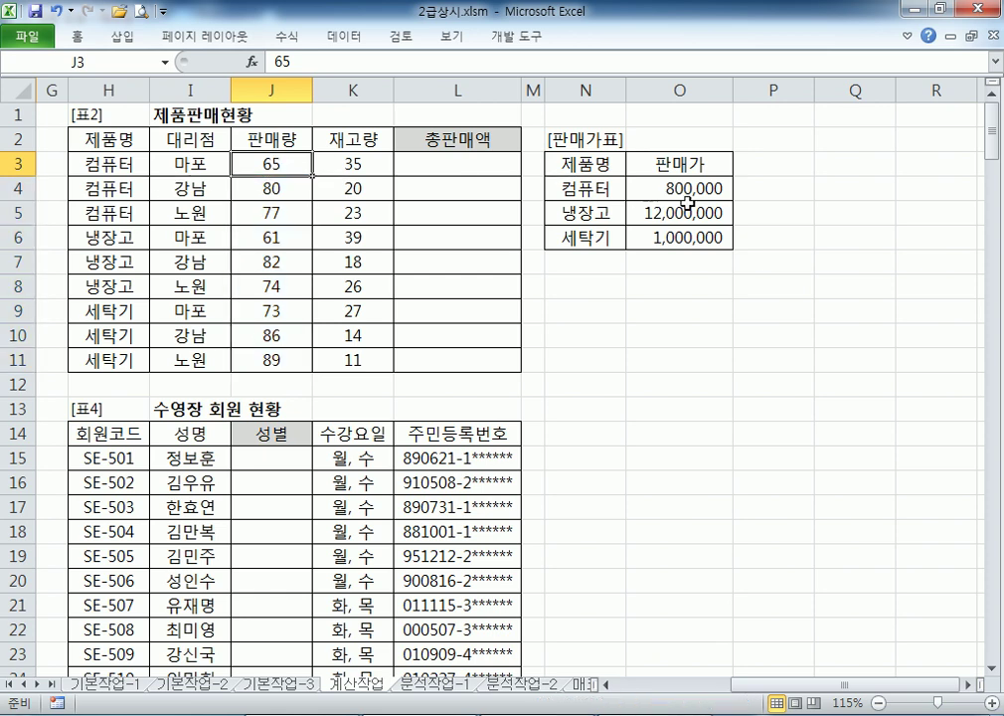
{"action": "left_click", "coordinate": [511, 164]}
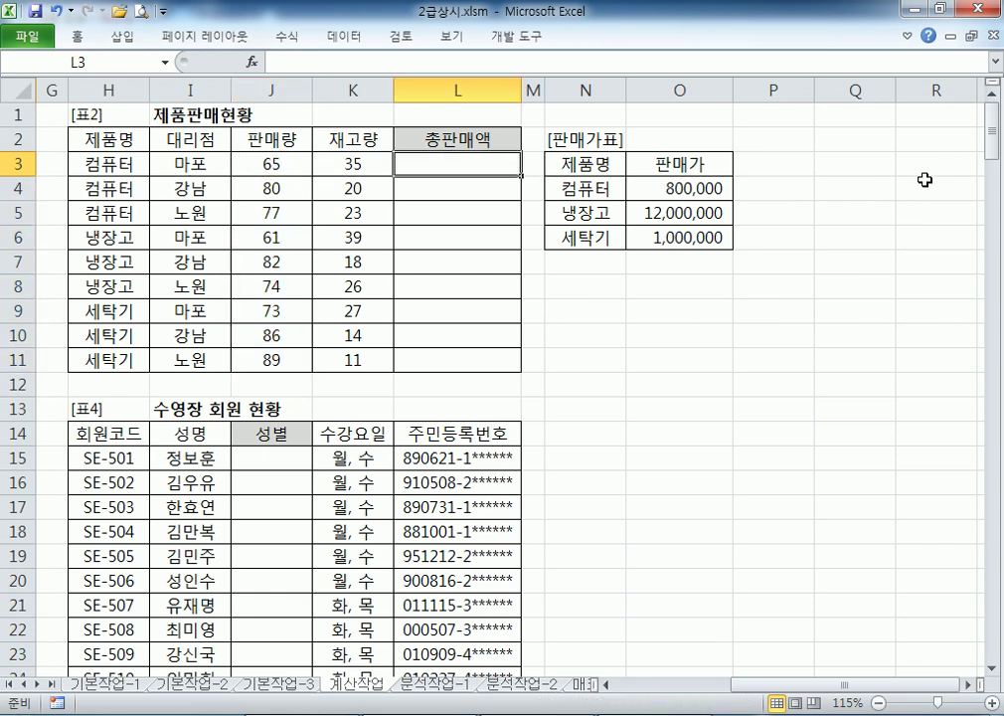
Try =65*800000 in L3 as a check, then clear the cell
{"action": "type", "text": "=65"}
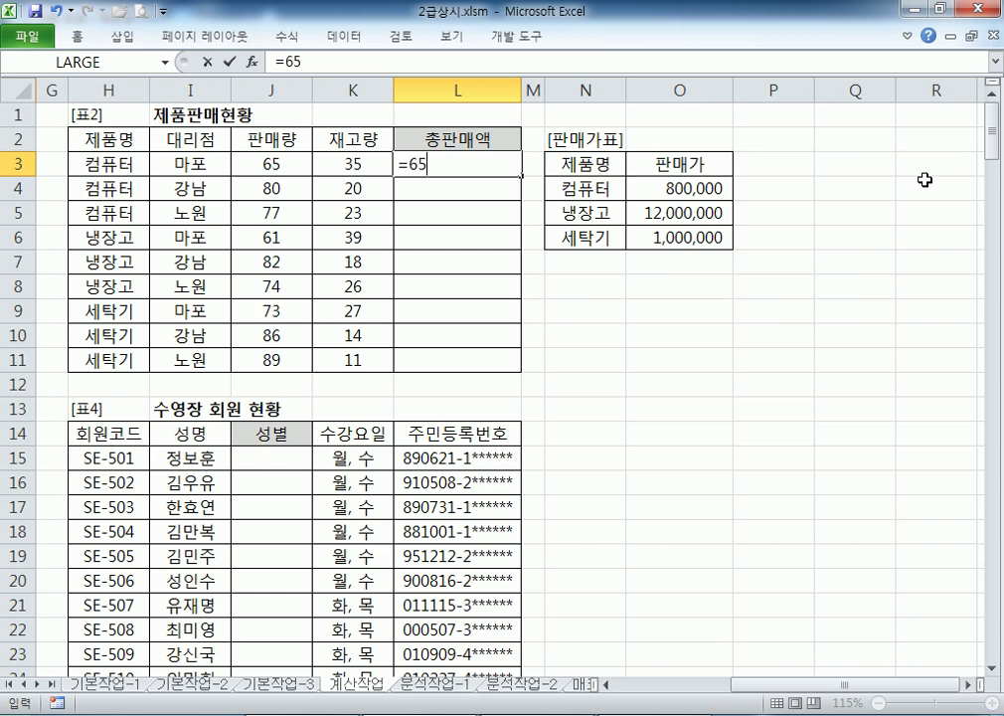
{"action": "type", "text": "*800000"}
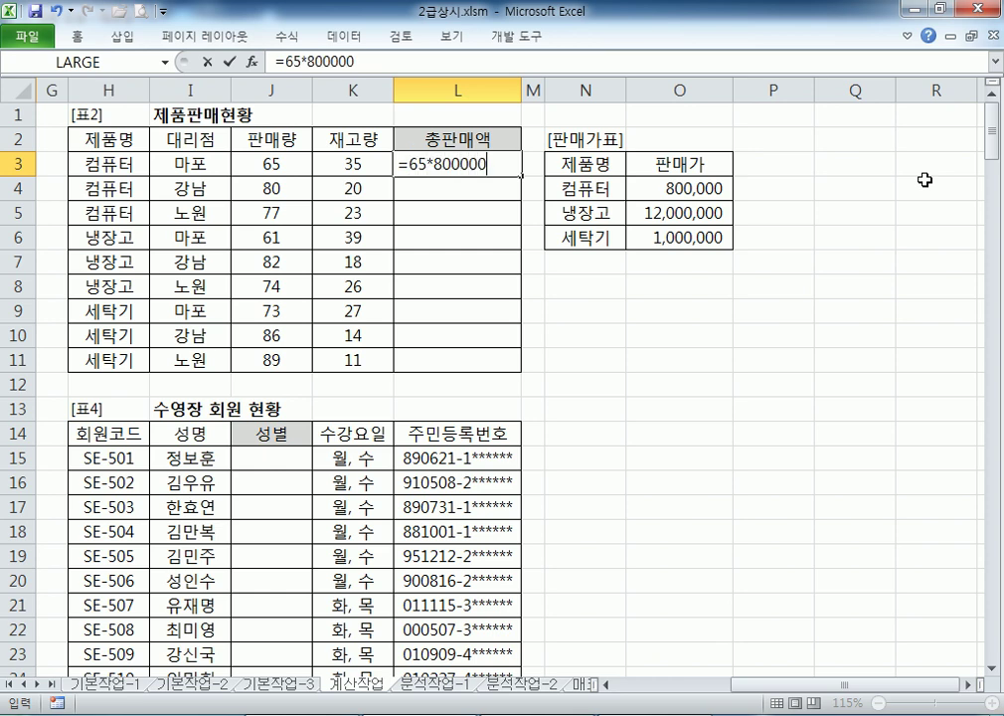
{"action": "key", "text": "Return"}
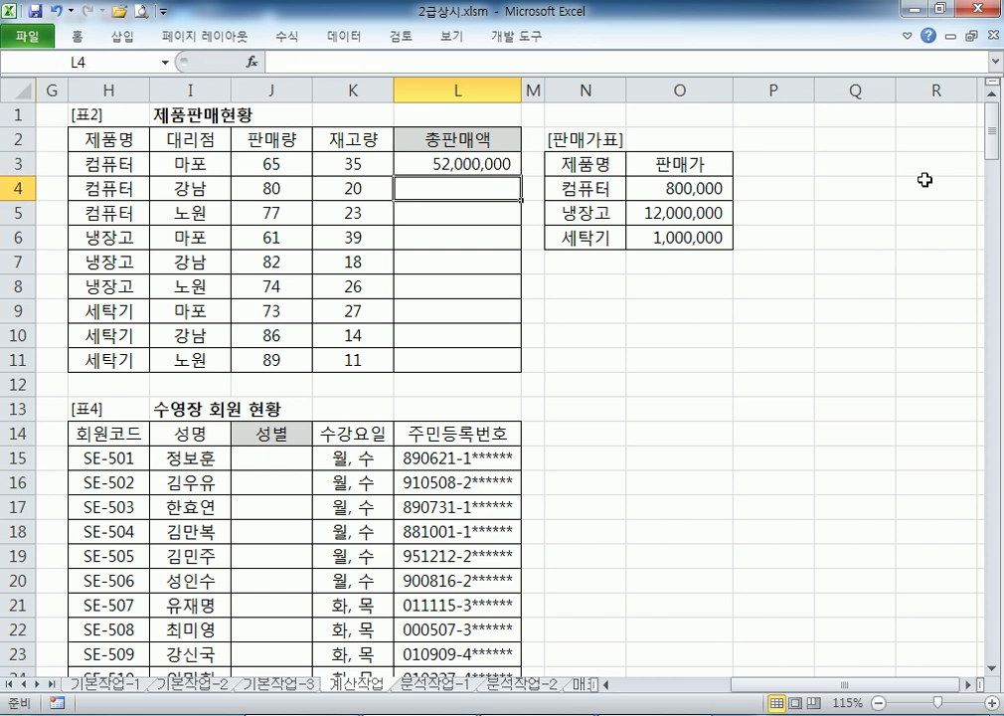
{"action": "key", "text": "Up"}
{"action": "key", "text": "F2"}
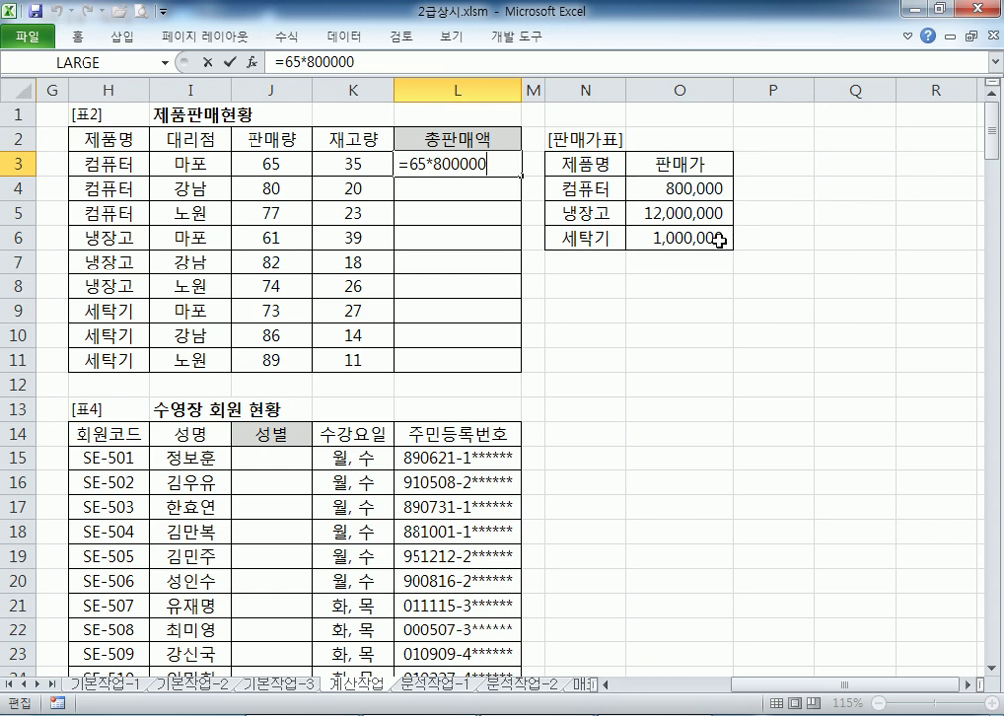
{"action": "key", "text": "ctrl+Return"}
{"action": "key", "text": "Delete"}
Begin a new L3 formula as =J3*
{"action": "type", "text": "="}
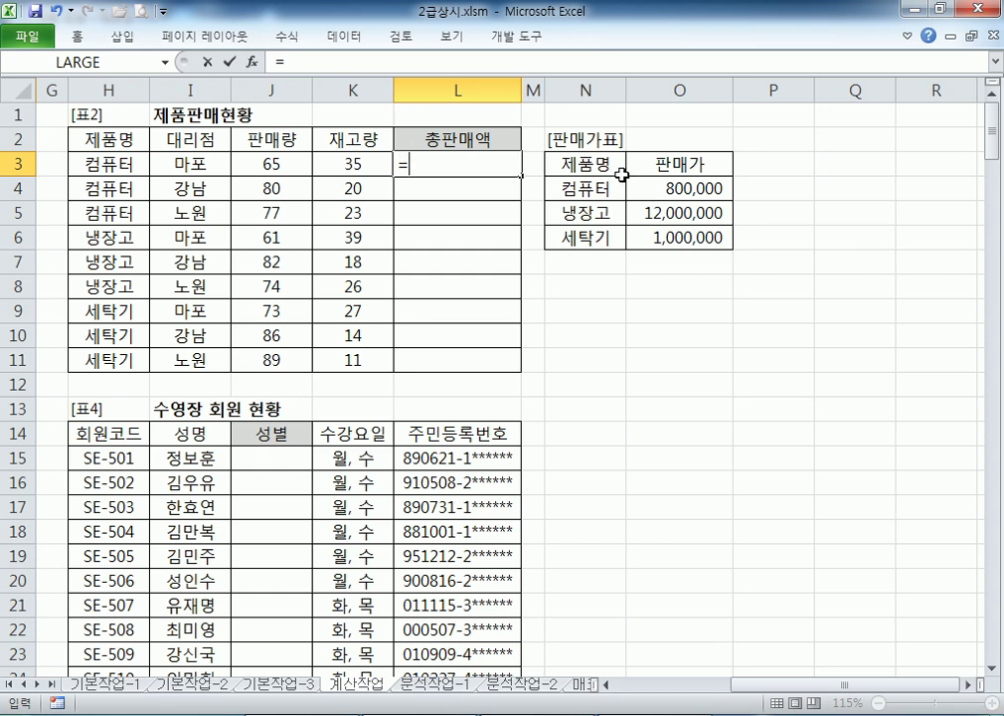
{"action": "left_click", "coordinate": [267, 161]}
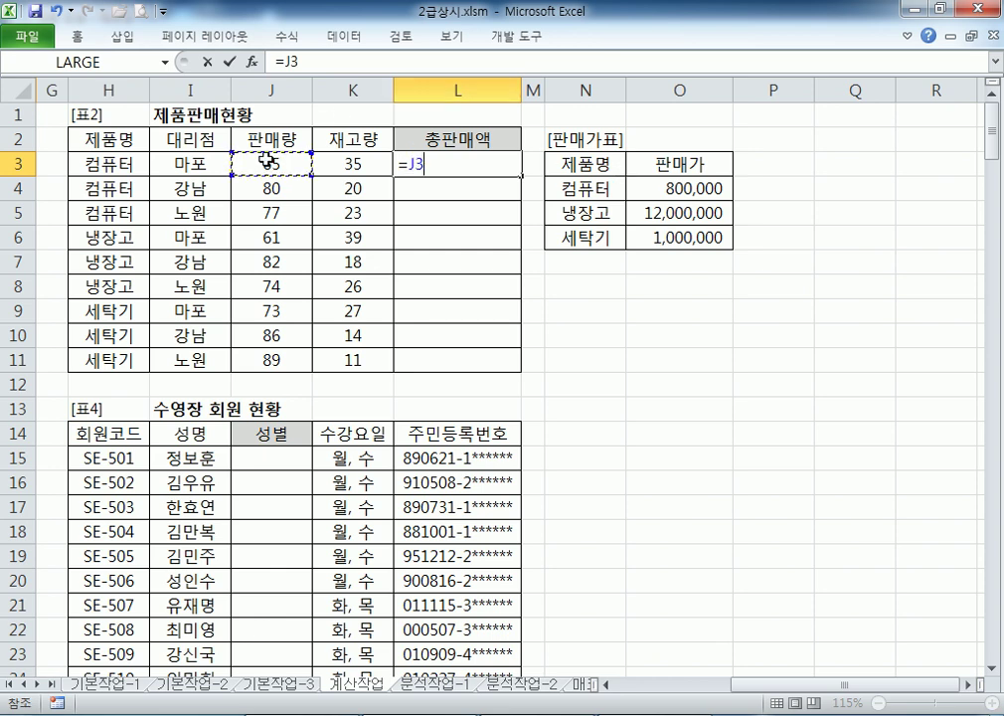
{"action": "type", "text": "*"}
Extend L3's formula with VLOOKUP(H3,$N$4:$O$6,2, using the absolute 판매가표 price range
{"action": "type", "text": "VL"}
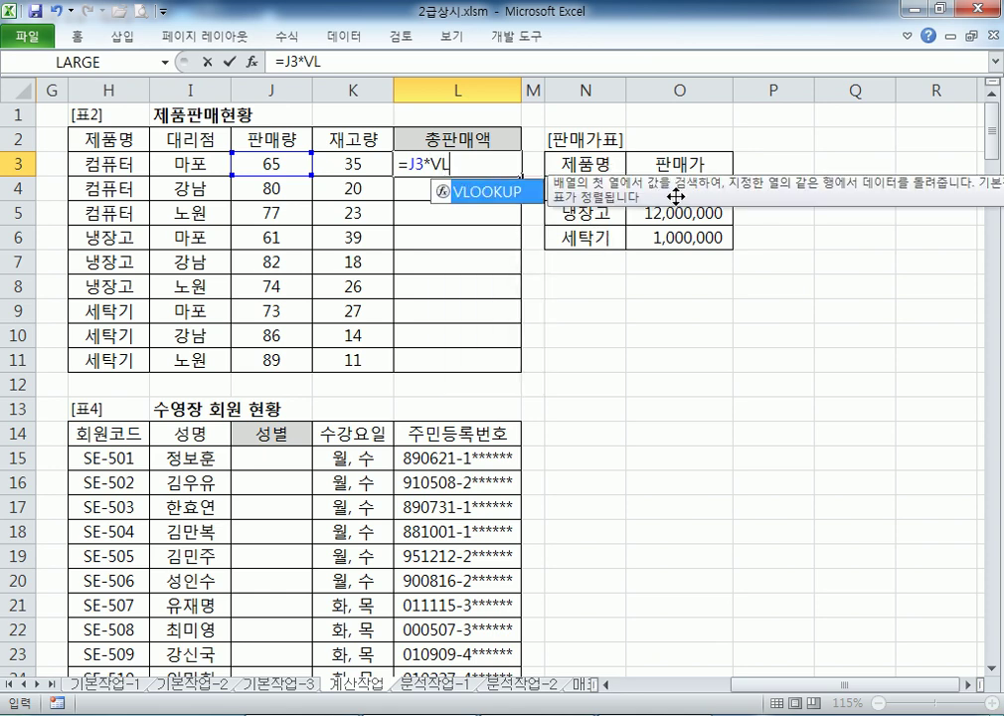
{"action": "double_click", "coordinate": [478, 196]}
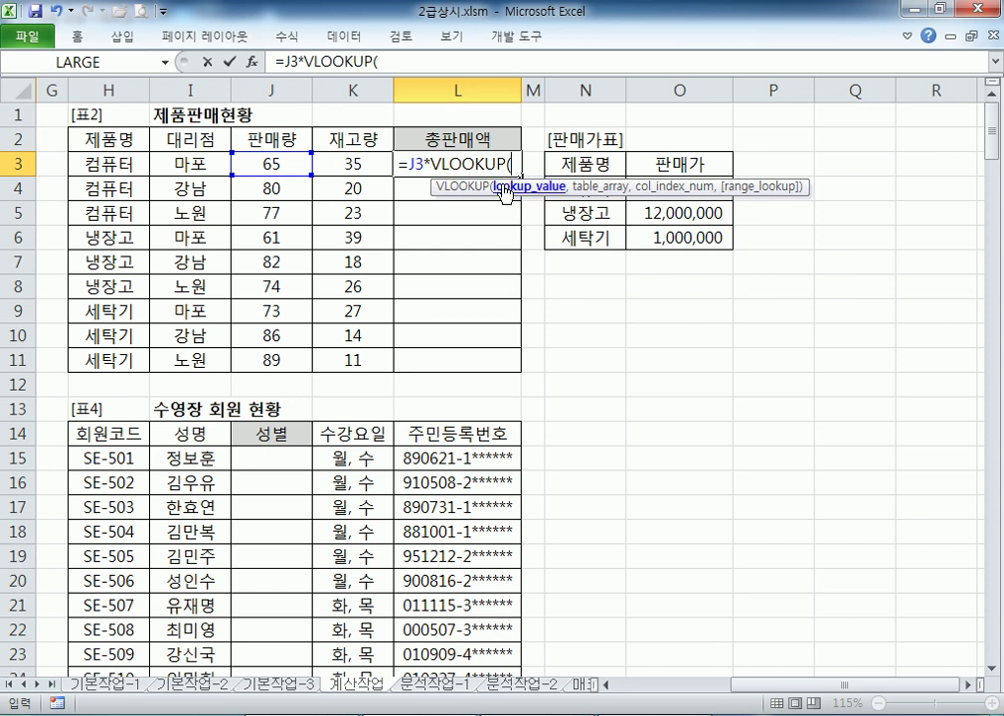
{"action": "left_click", "coordinate": [96, 162]}
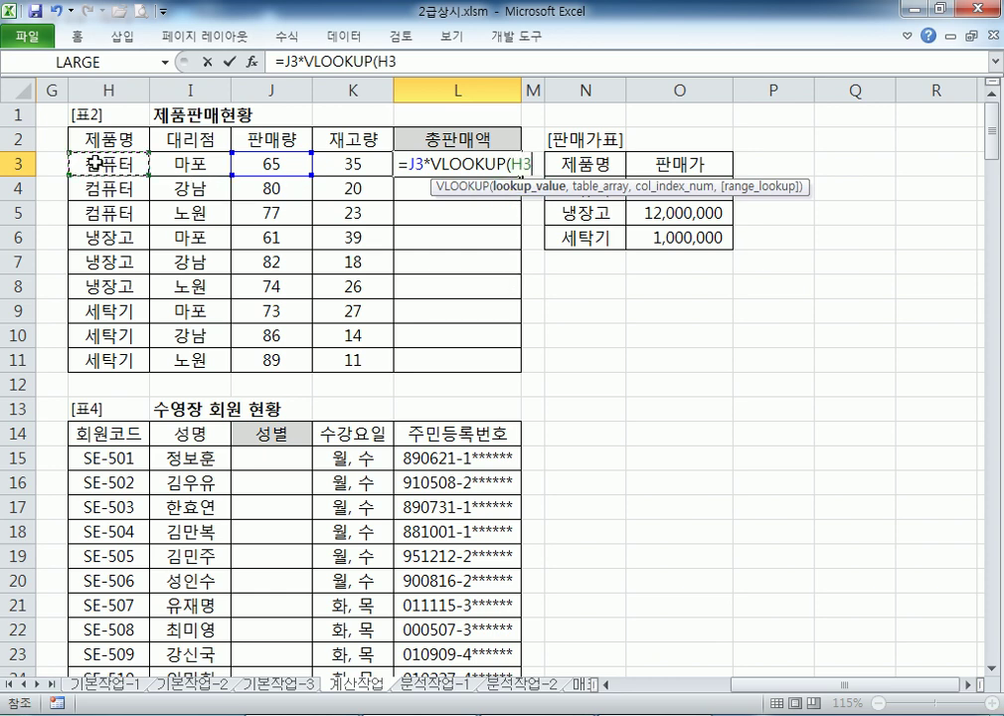
{"action": "left_click_drag", "start_coordinate": [437, 193], "coordinate": [138, 195]}
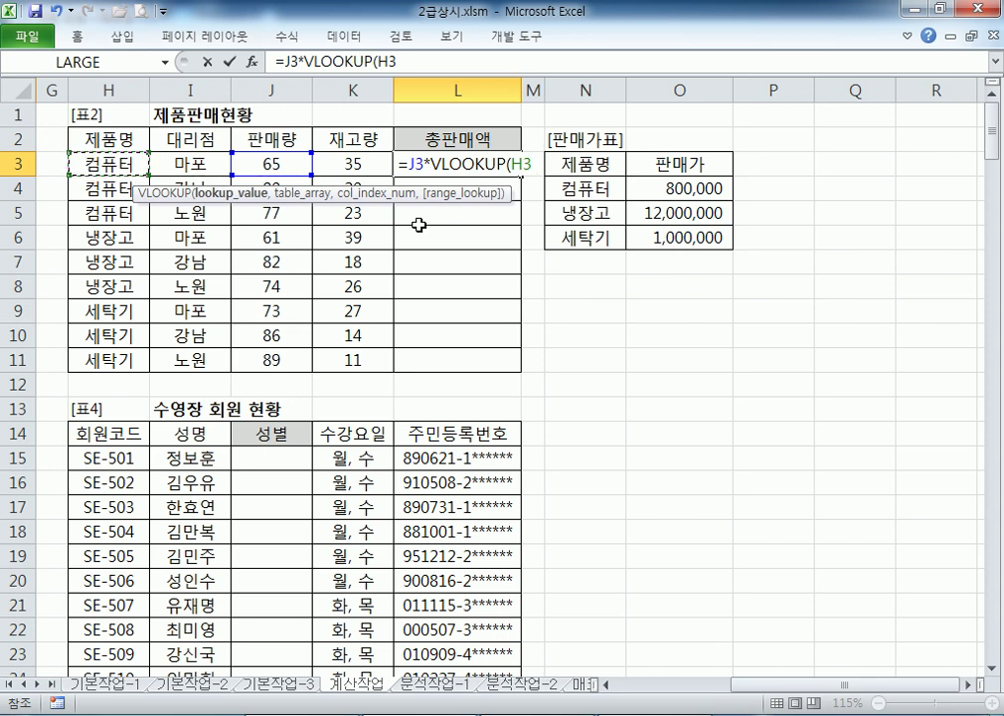
{"action": "type", "text": ","}
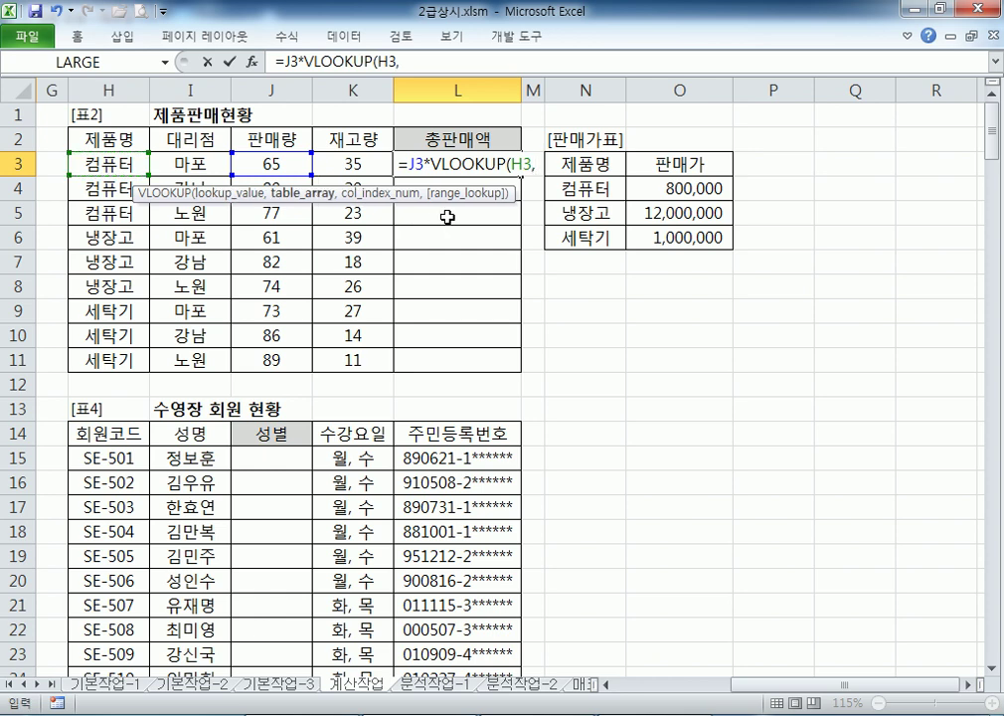
{"action": "left_click", "coordinate": [575, 187]}
{"action": "left_click_drag", "start_coordinate": [574, 187], "coordinate": [684, 235]}
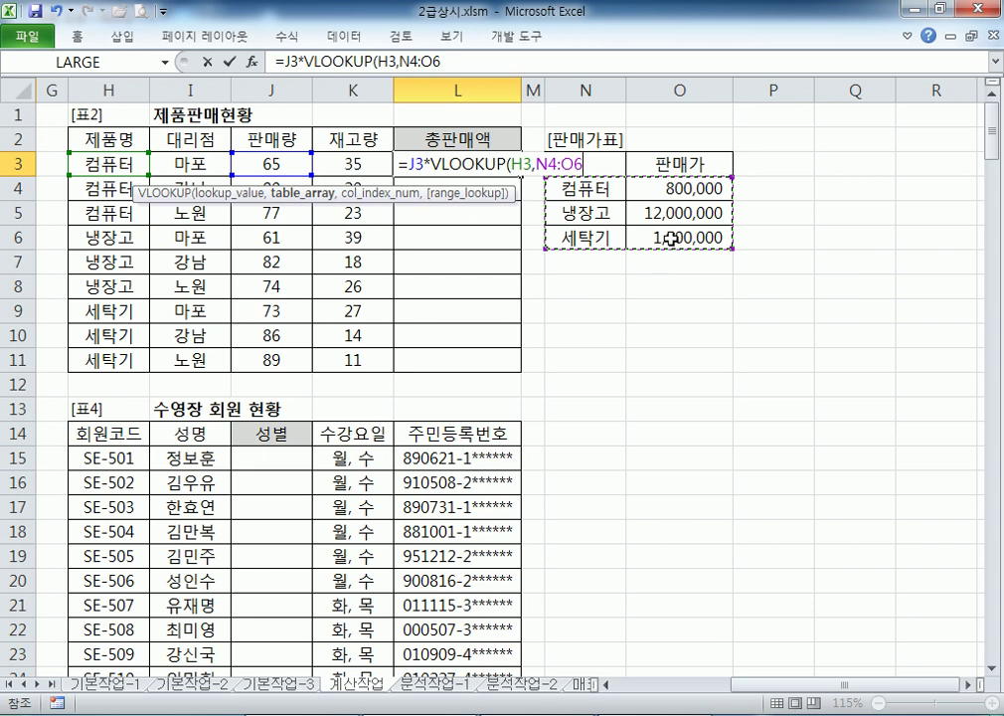
{"action": "key", "text": "F4"}
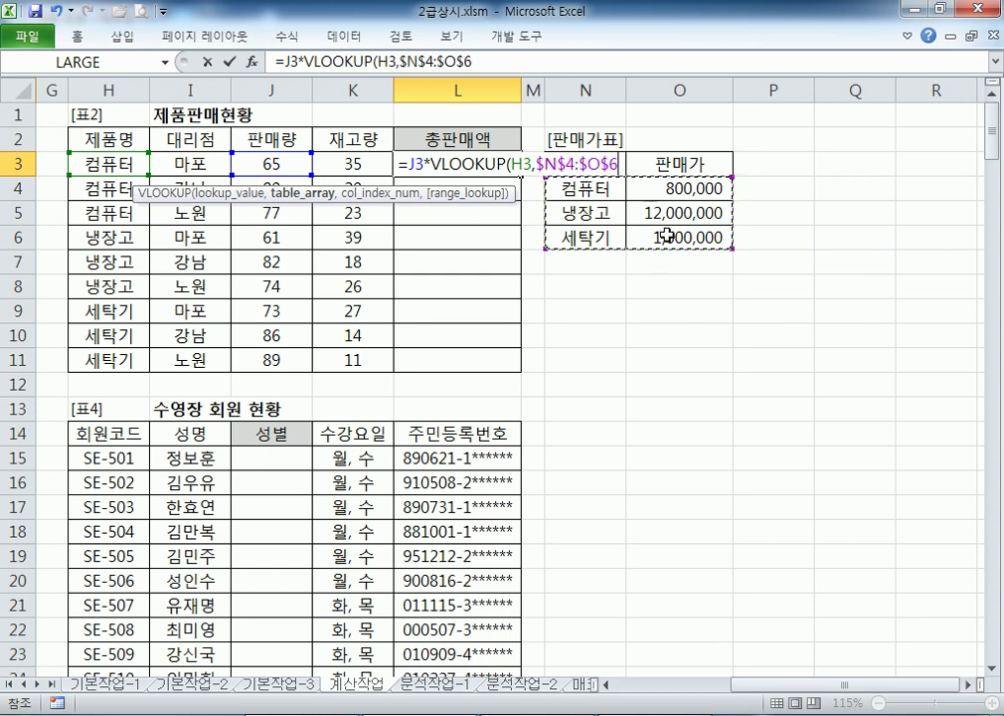
{"action": "type", "text": ","}
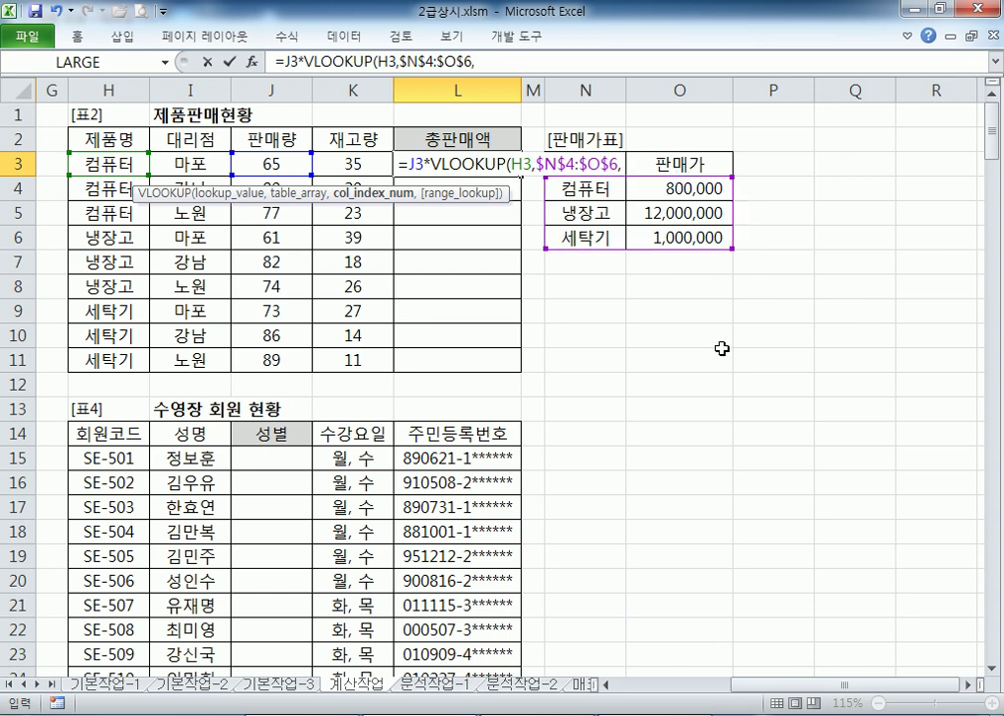
{"action": "type", "text": "2"}
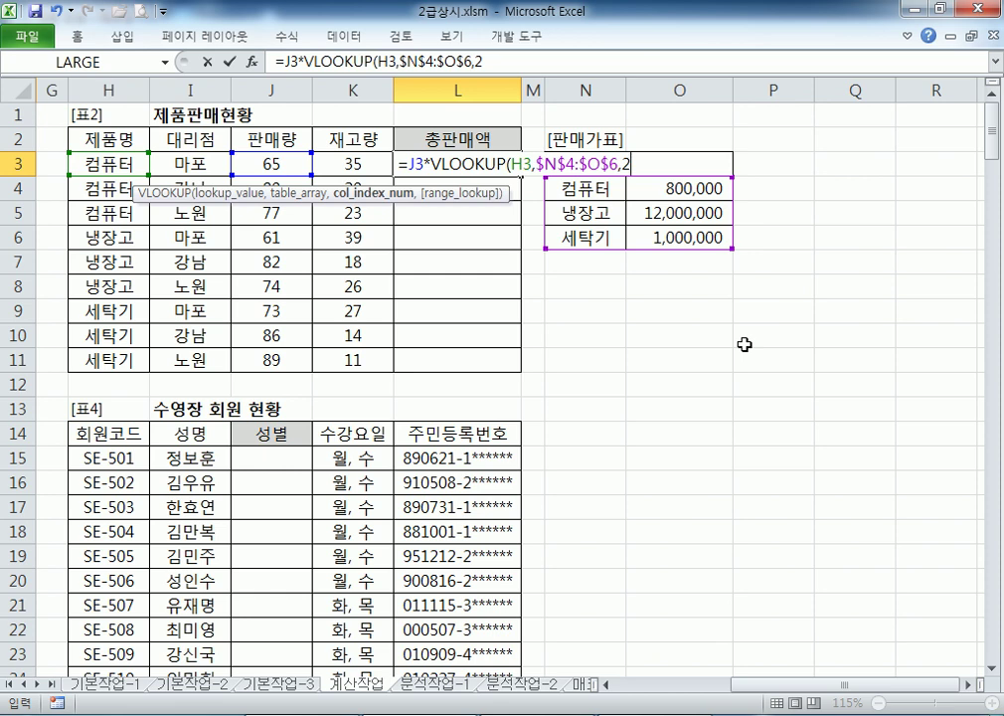
{"action": "type", "text": ","}
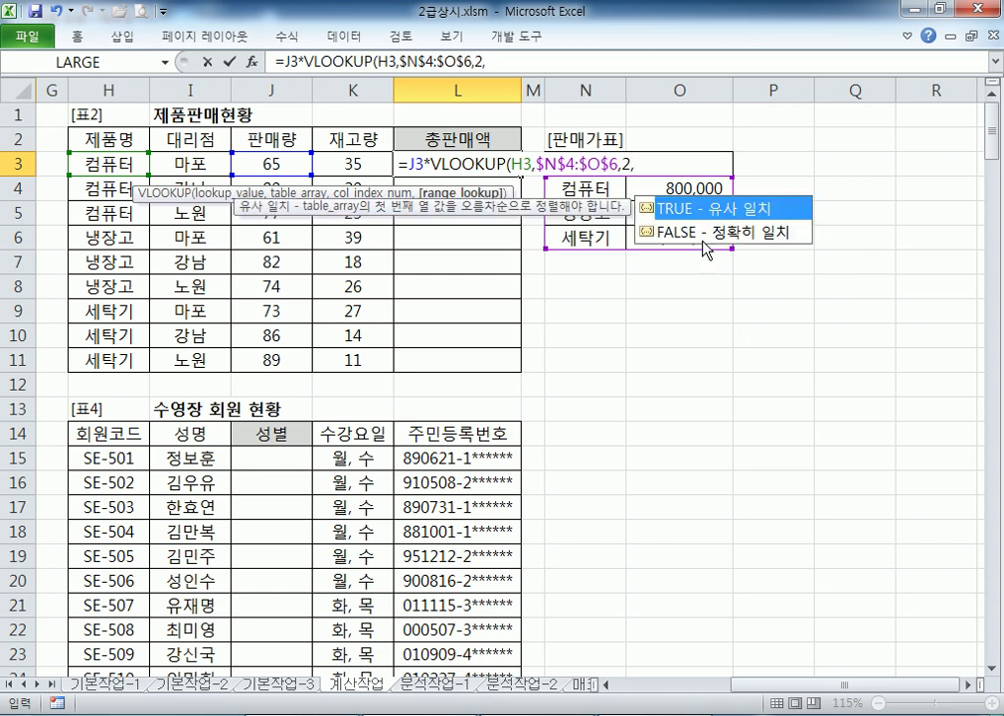
Complete L3 with FALSE for exact match, giving =J3*VLOOKUP(H3,$N$4:$O$6,2,FALSE) = 52,000,000
{"action": "left_click", "coordinate": [703, 234]}
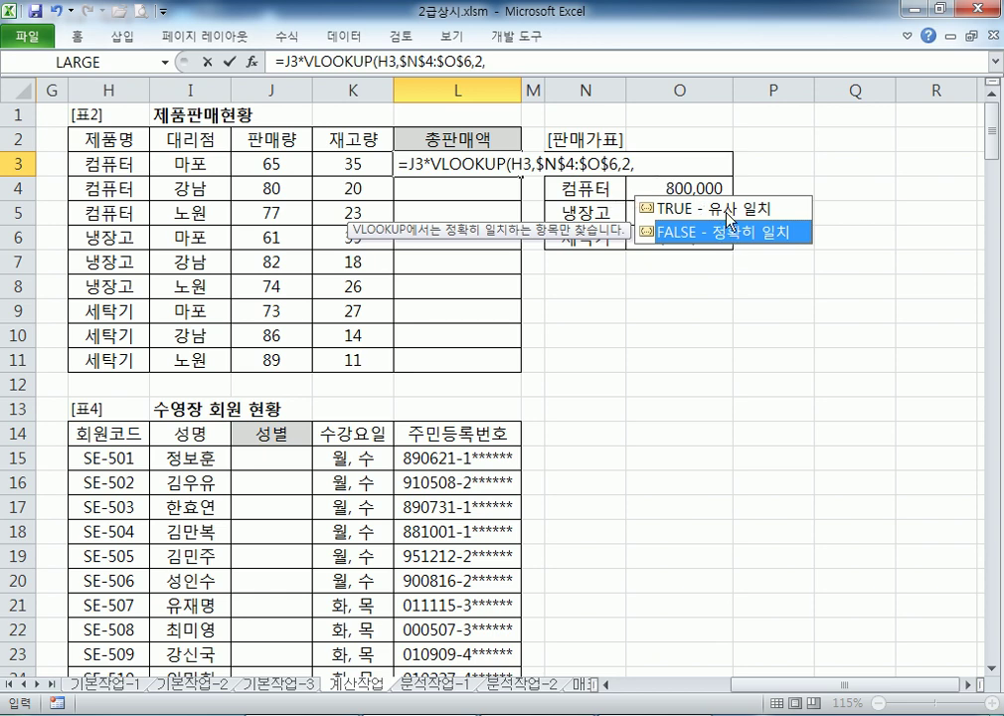
{"action": "key", "text": "Up"}
{"action": "key", "text": "Down"}
{"action": "left_click_drag", "start_coordinate": [619, 228], "coordinate": [706, 294]}
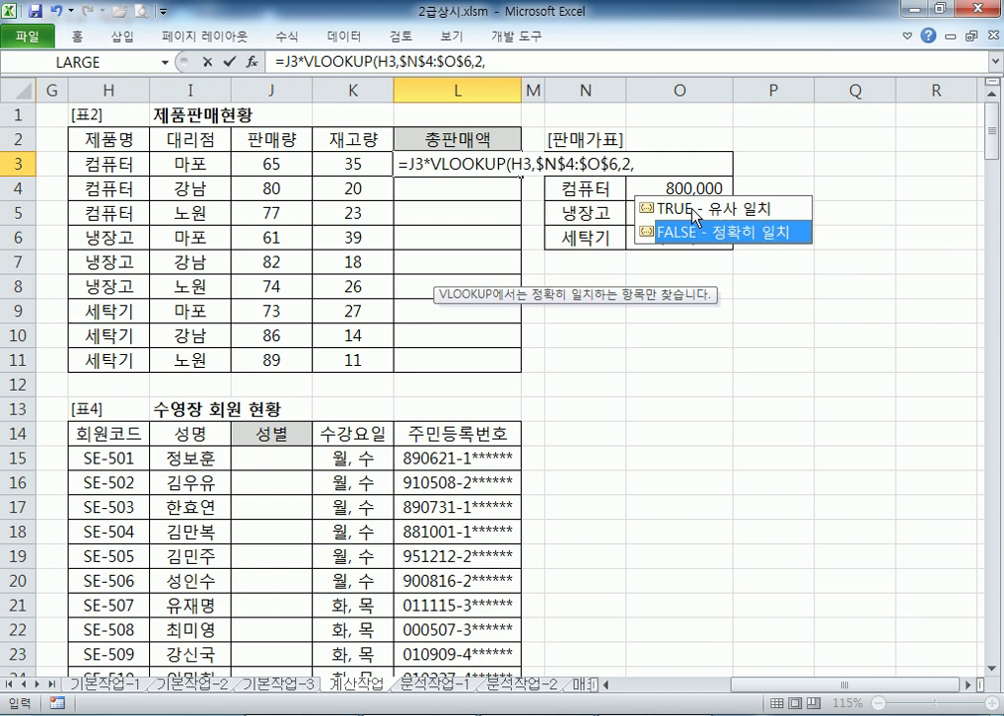
{"action": "left_click", "coordinate": [726, 207]}
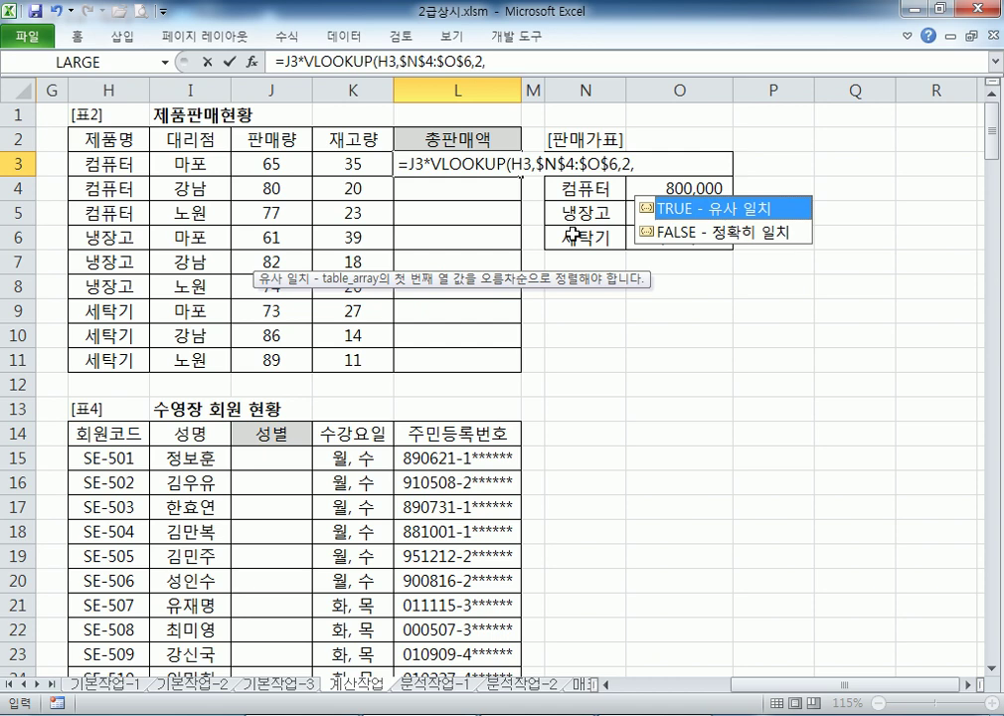
{"action": "left_click", "coordinate": [730, 233]}
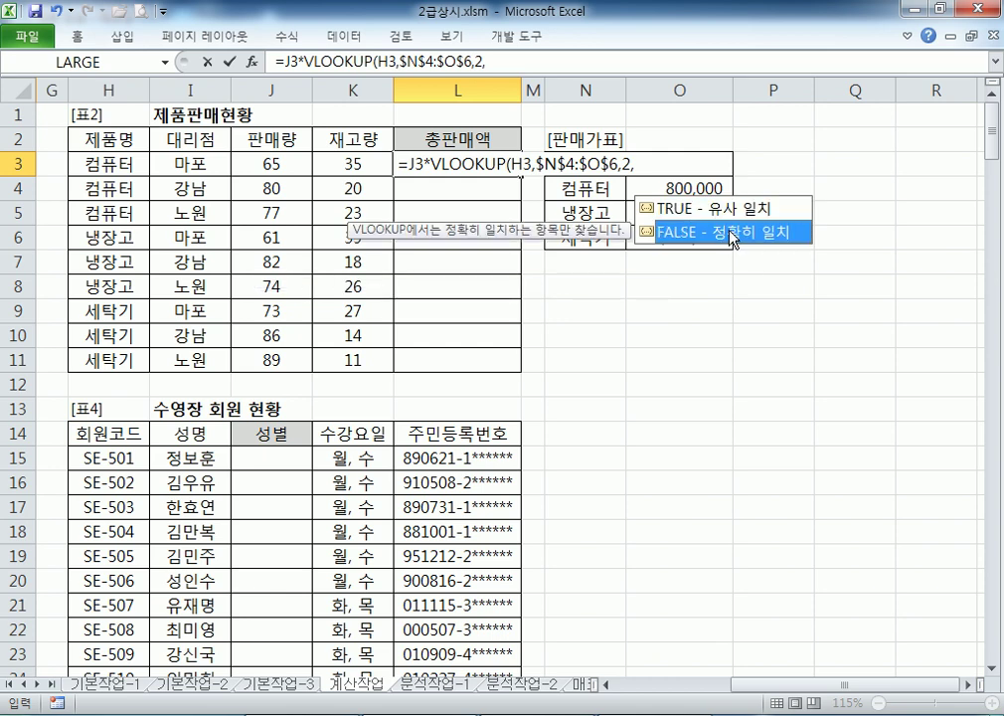
{"action": "double_click", "coordinate": [731, 233]}
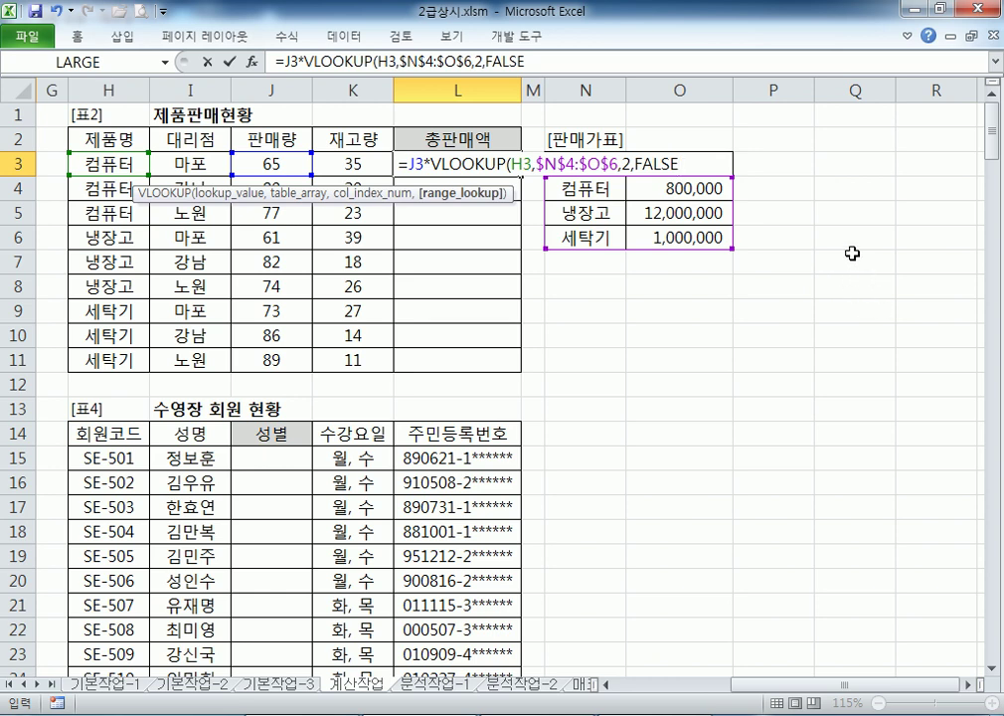
{"action": "type", "text": ")"}
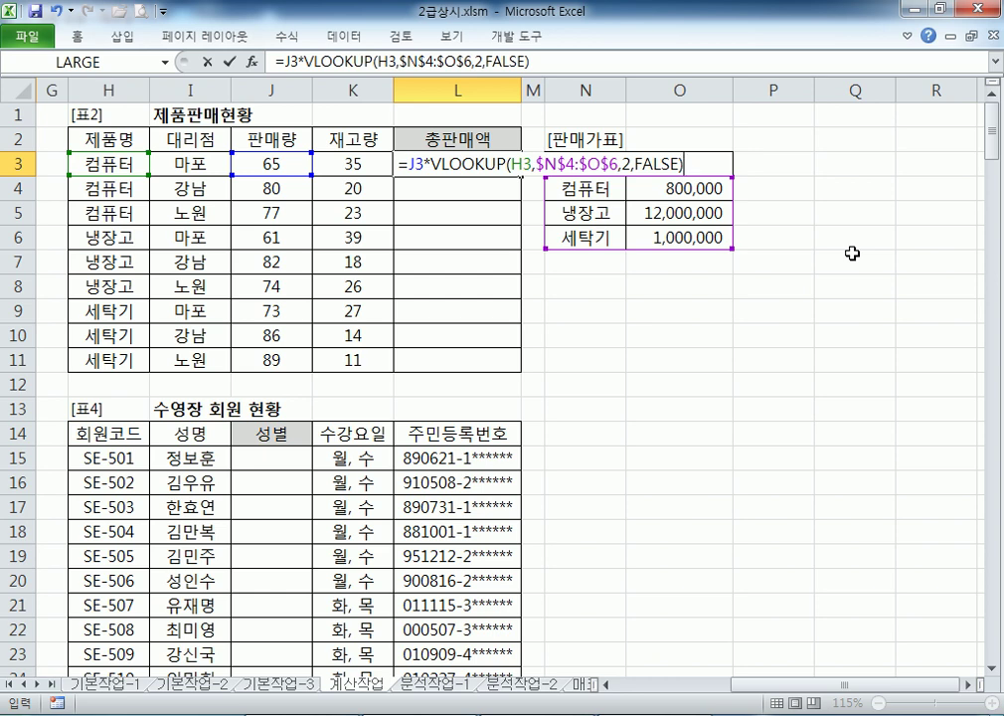
{"action": "key", "text": "Return"}
{"action": "left_click", "coordinate": [504, 162]}
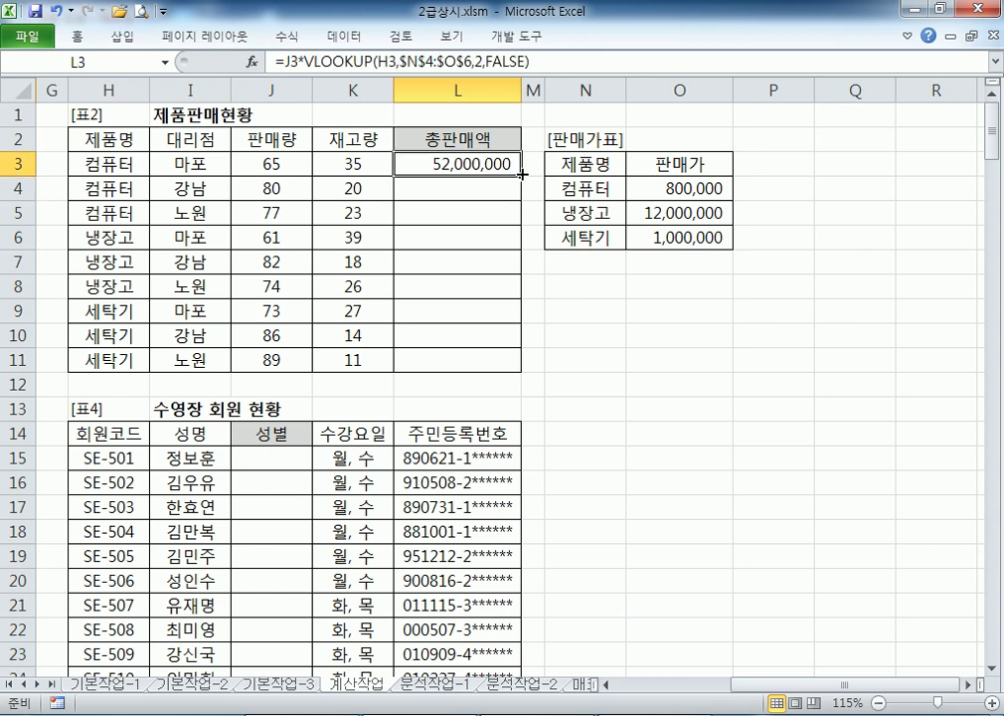
{"action": "left_click_drag", "start_coordinate": [521, 174], "coordinate": [513, 366]}
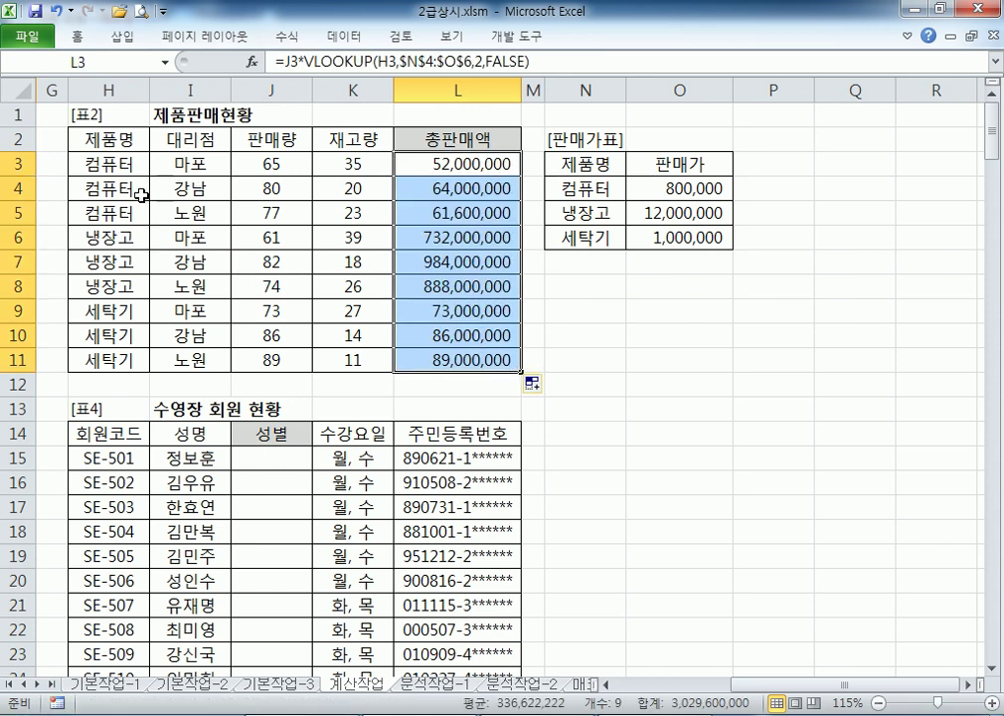
{"action": "left_click", "coordinate": [104, 234]}
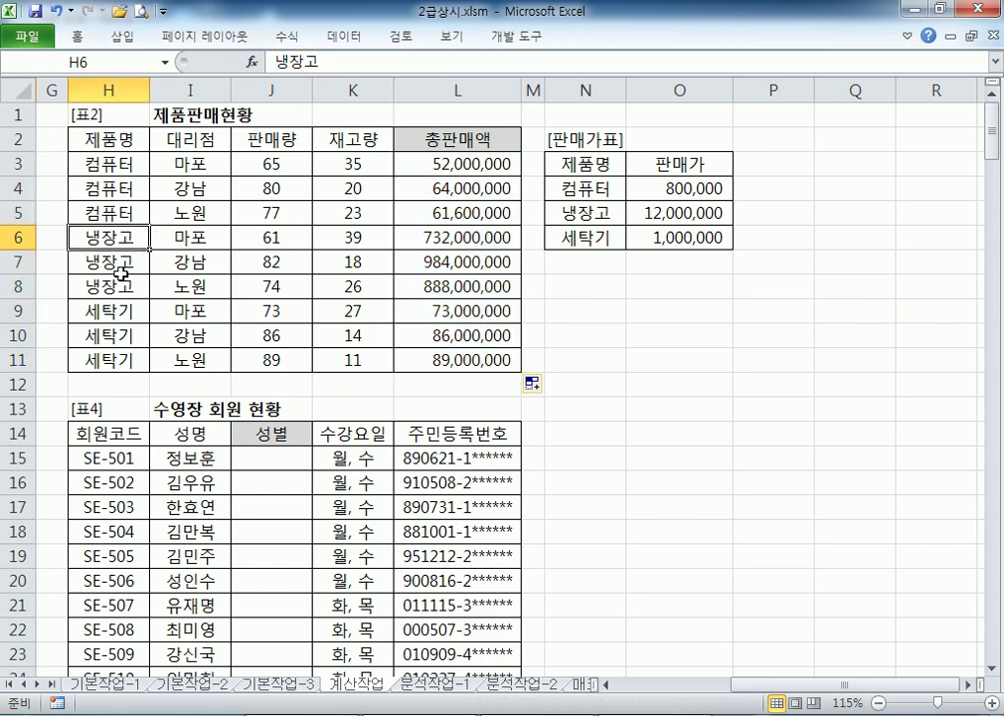
{"action": "left_click", "coordinate": [116, 309]}
{"action": "left_click", "coordinate": [268, 310]}
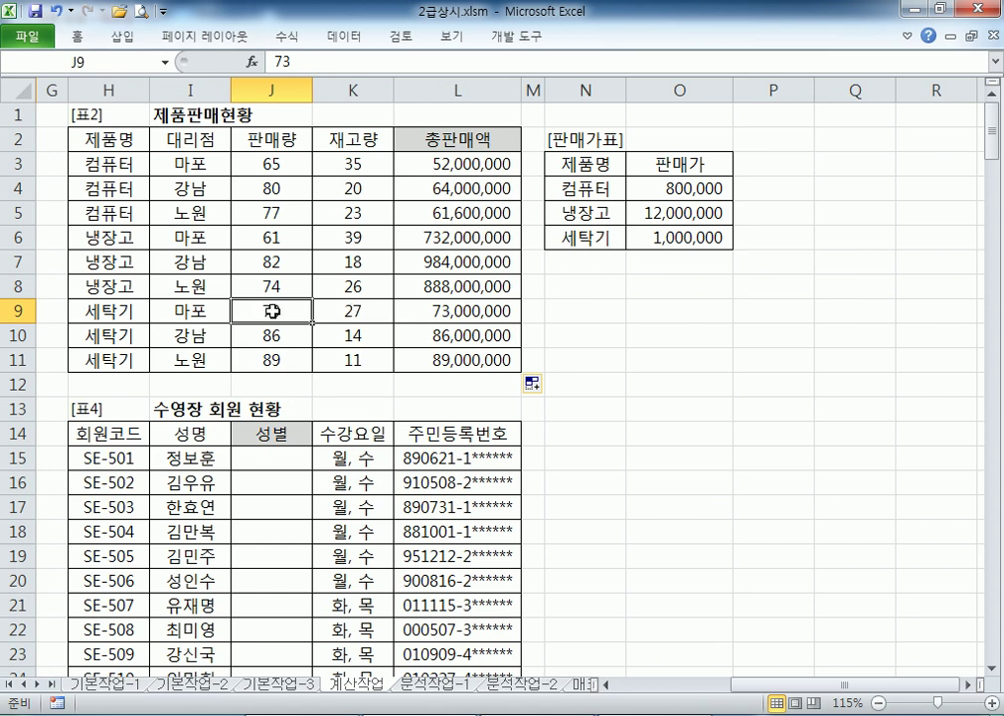
{"action": "left_click", "coordinate": [407, 310]}
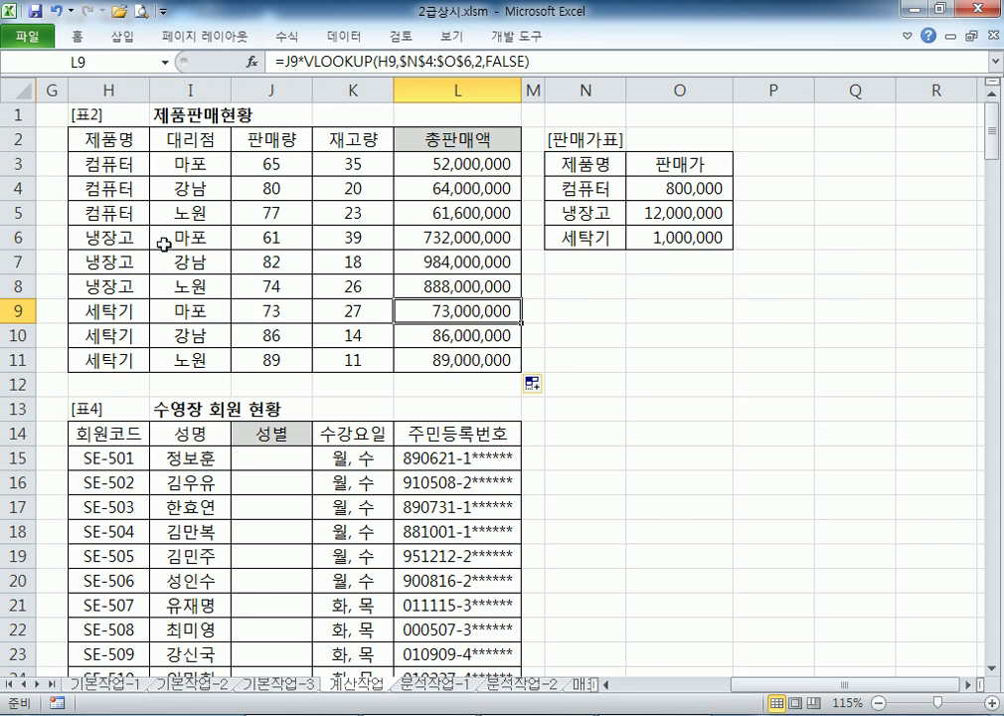
{"action": "left_click", "coordinate": [264, 237]}
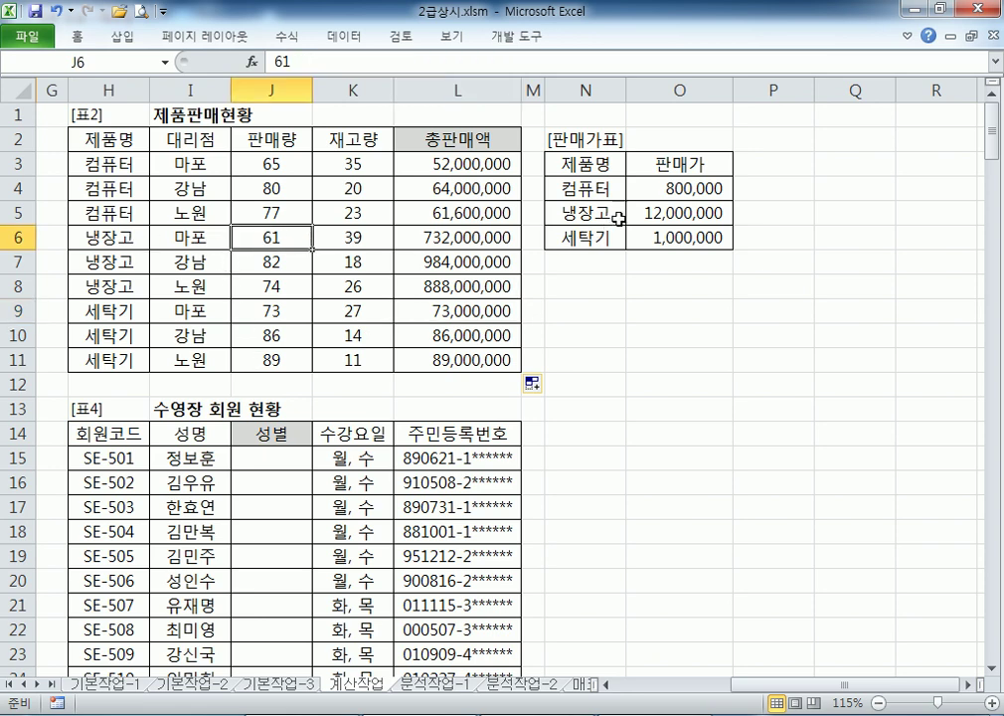
{"action": "left_click", "coordinate": [650, 215]}
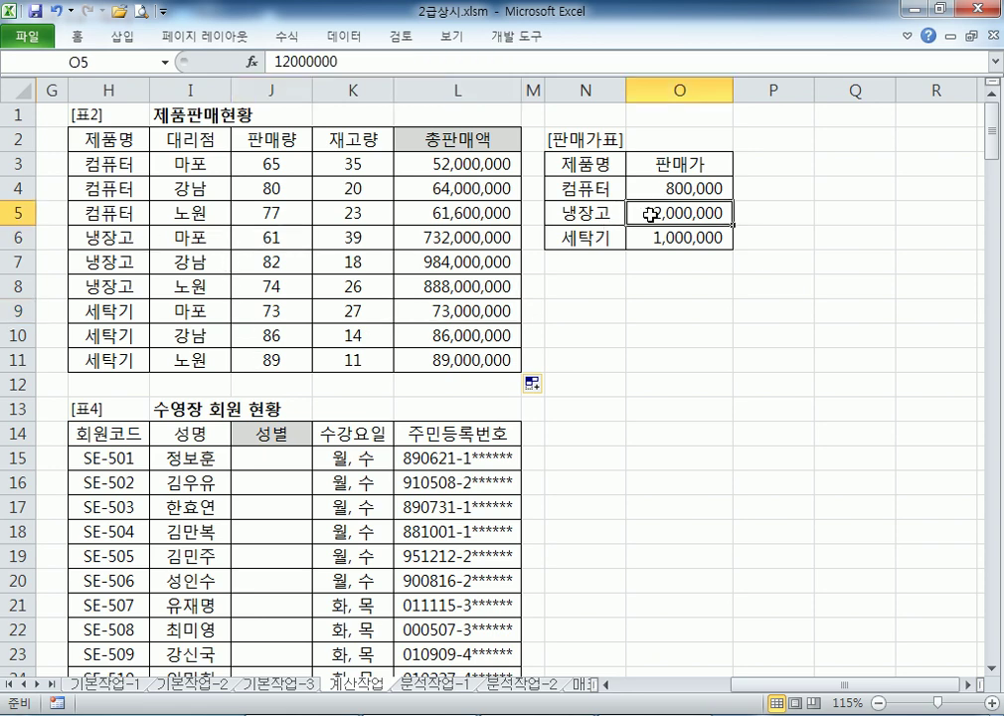
{"action": "left_click", "coordinate": [254, 239]}
{"action": "left_click", "coordinate": [646, 213]}
{"action": "left_click", "coordinate": [435, 236]}
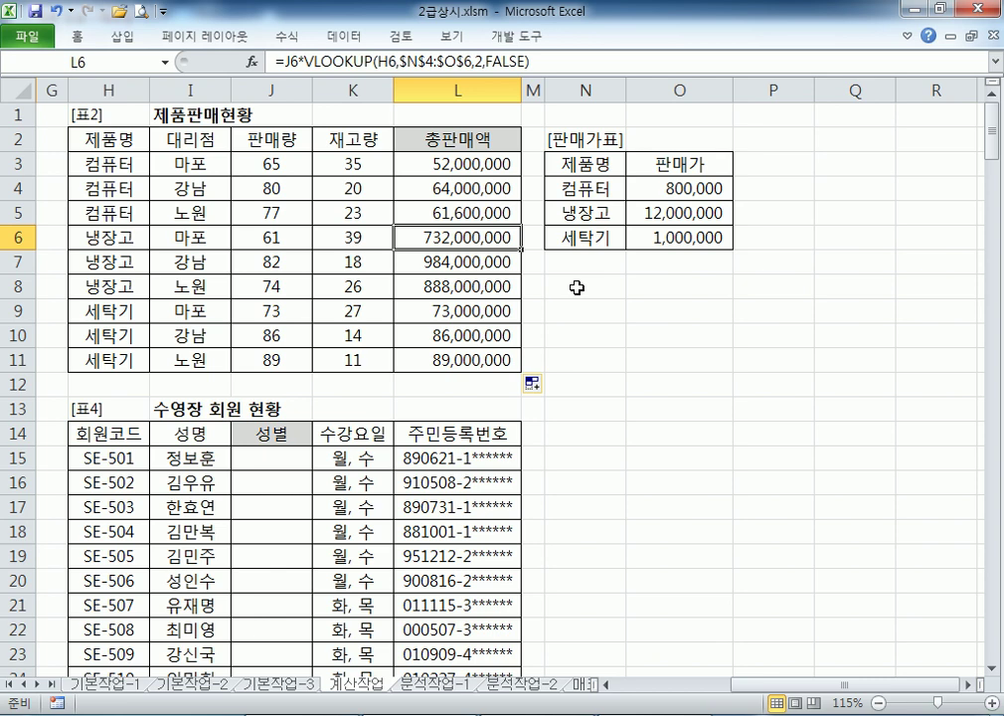
{"action": "left_click", "coordinate": [507, 164]}
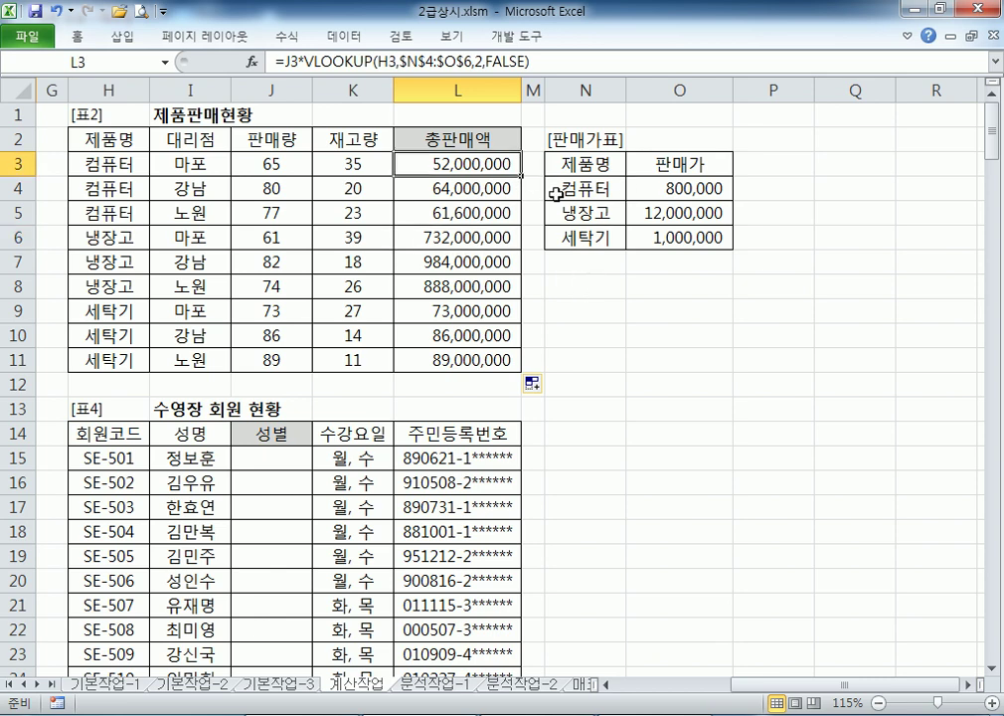
{"action": "key", "text": "F2"}
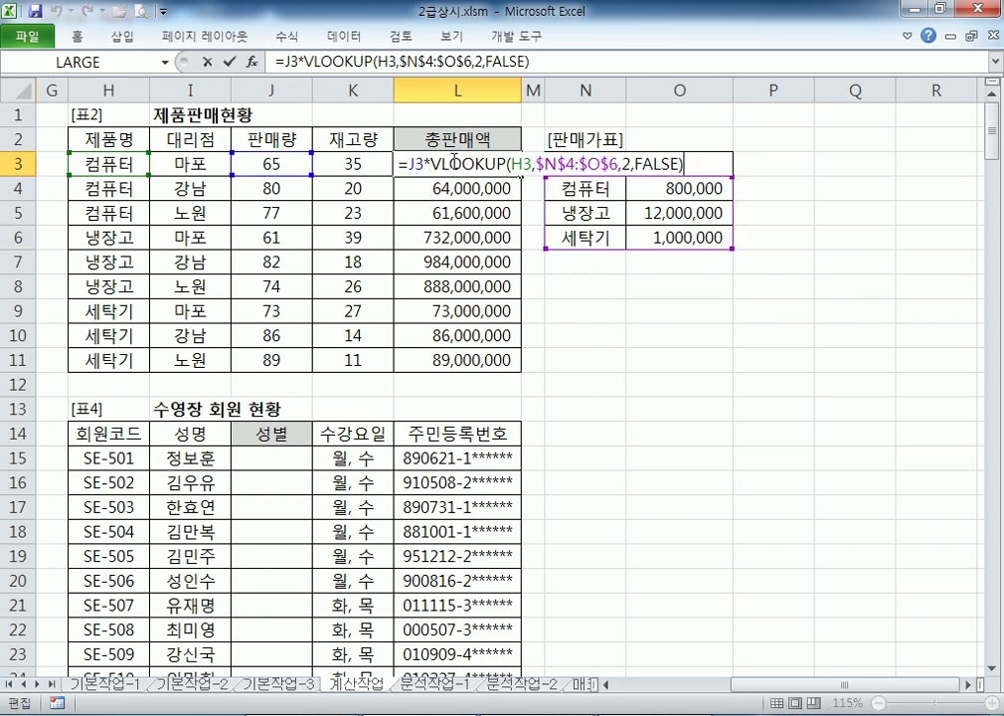
{"action": "double_click", "coordinate": [519, 163]}
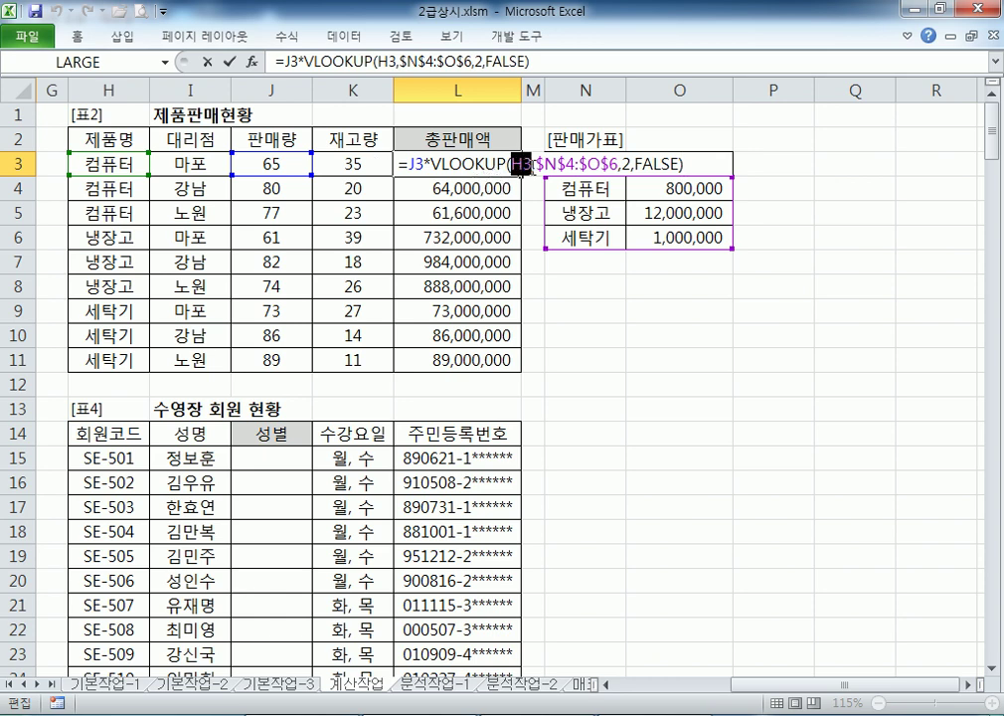
{"action": "key", "text": "Escape"}
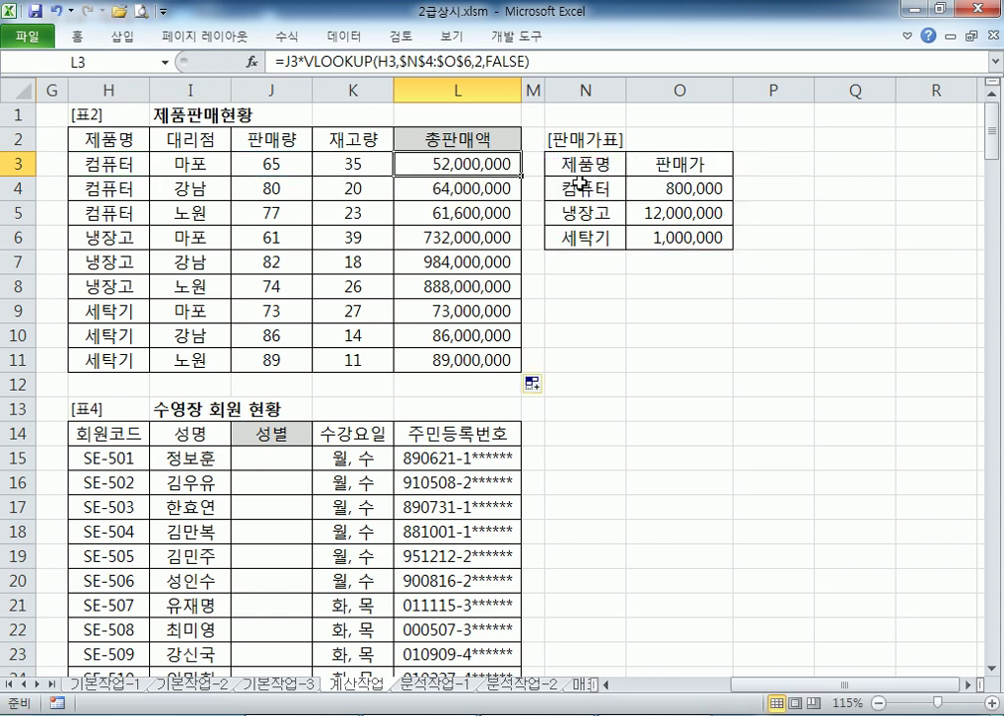
{"action": "left_click_drag", "start_coordinate": [580, 184], "coordinate": [702, 238]}
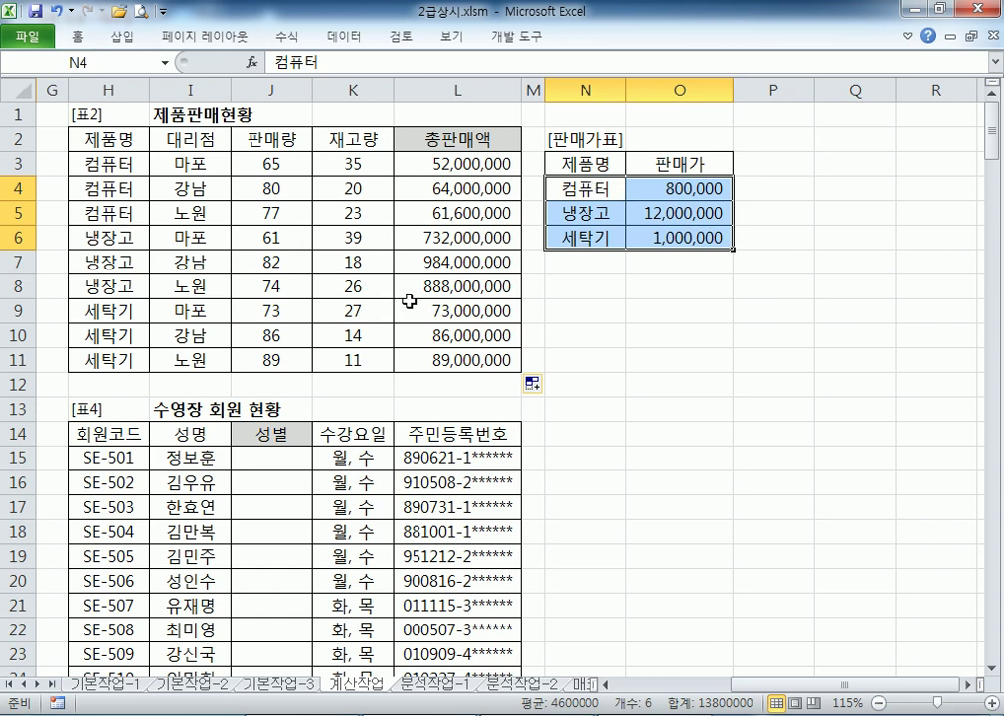
{"action": "left_click_drag", "start_coordinate": [527, 187], "coordinate": [706, 241]}
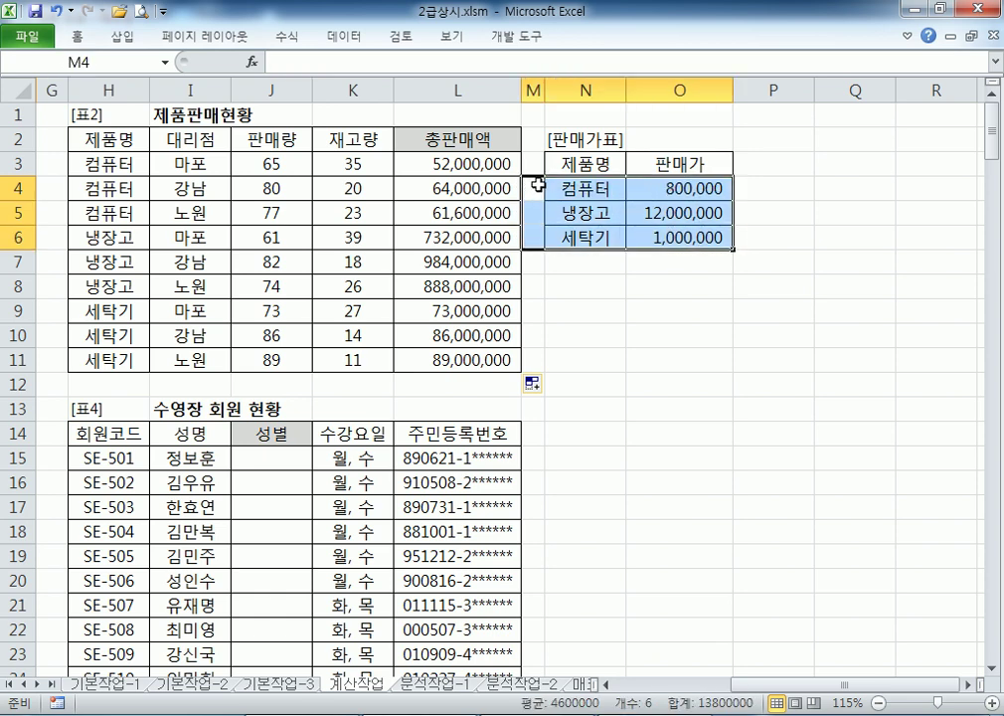
{"action": "left_click_drag", "start_coordinate": [538, 185], "coordinate": [531, 245]}
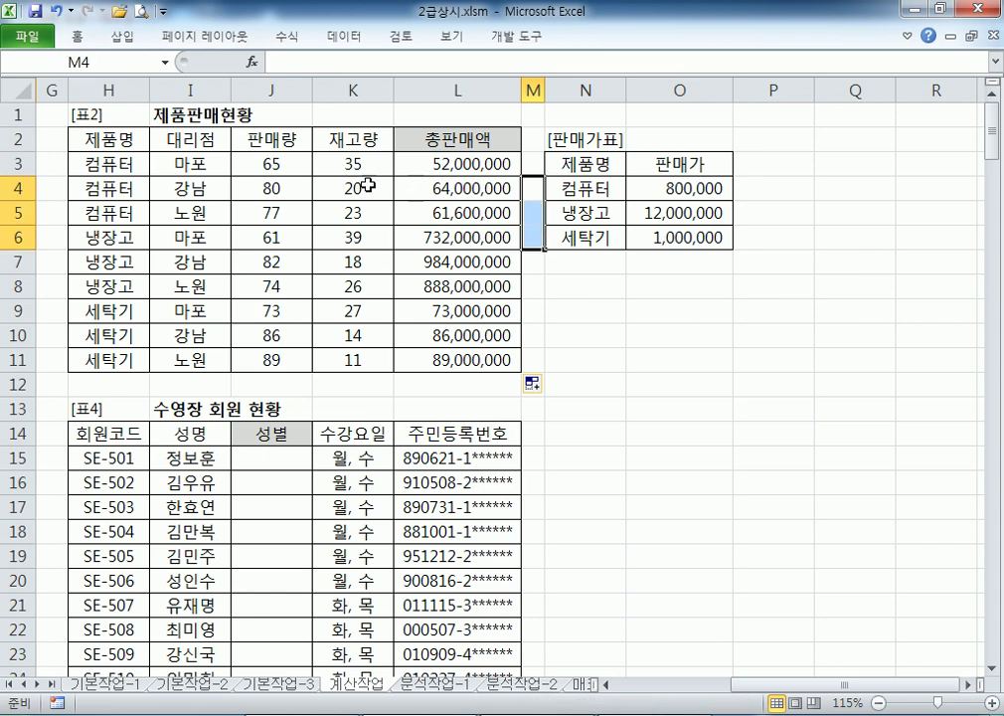
{"action": "left_click", "coordinate": [84, 164]}
{"action": "left_click_drag", "start_coordinate": [571, 188], "coordinate": [653, 227]}
{"action": "left_click", "coordinate": [449, 166]}
{"action": "double_click", "coordinate": [449, 166]}
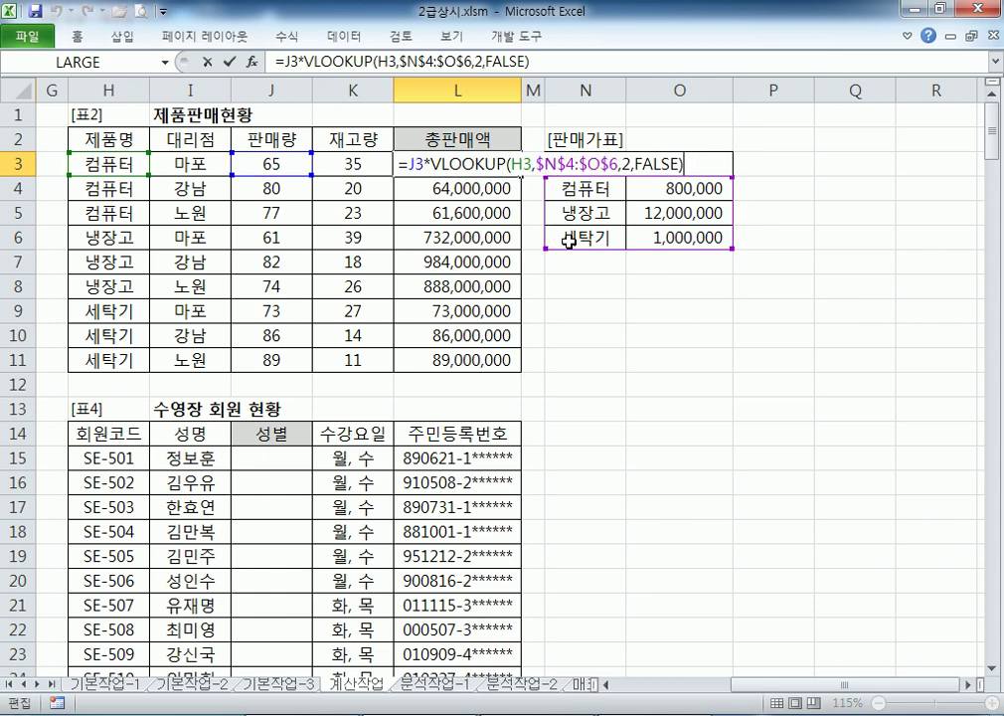
{"action": "key", "text": "Escape"}
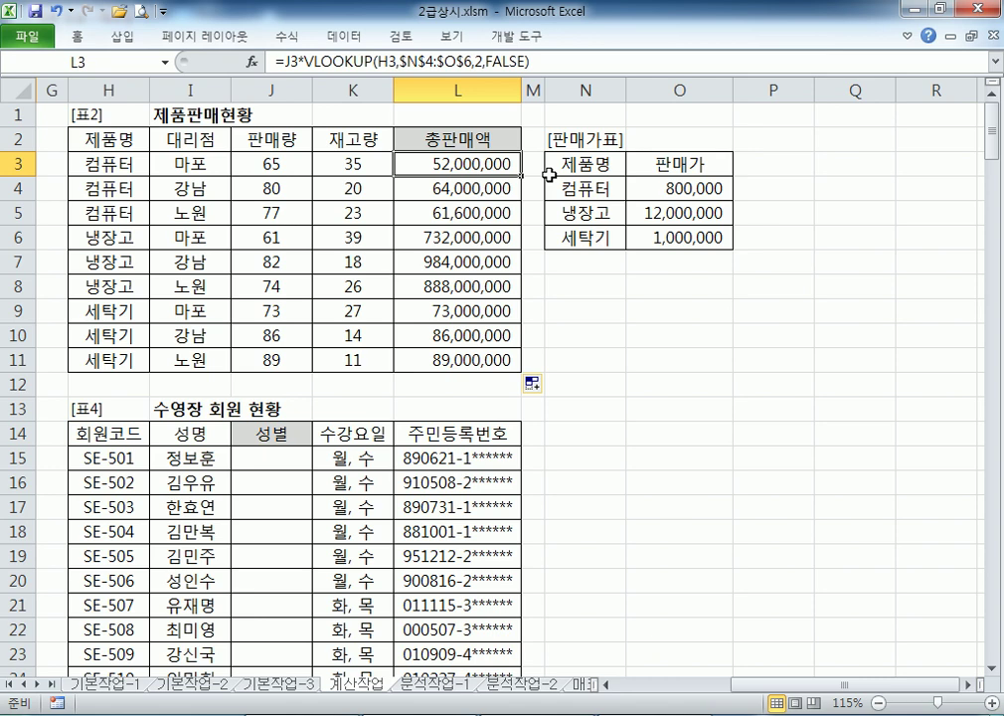
{"action": "key", "text": "Home"}
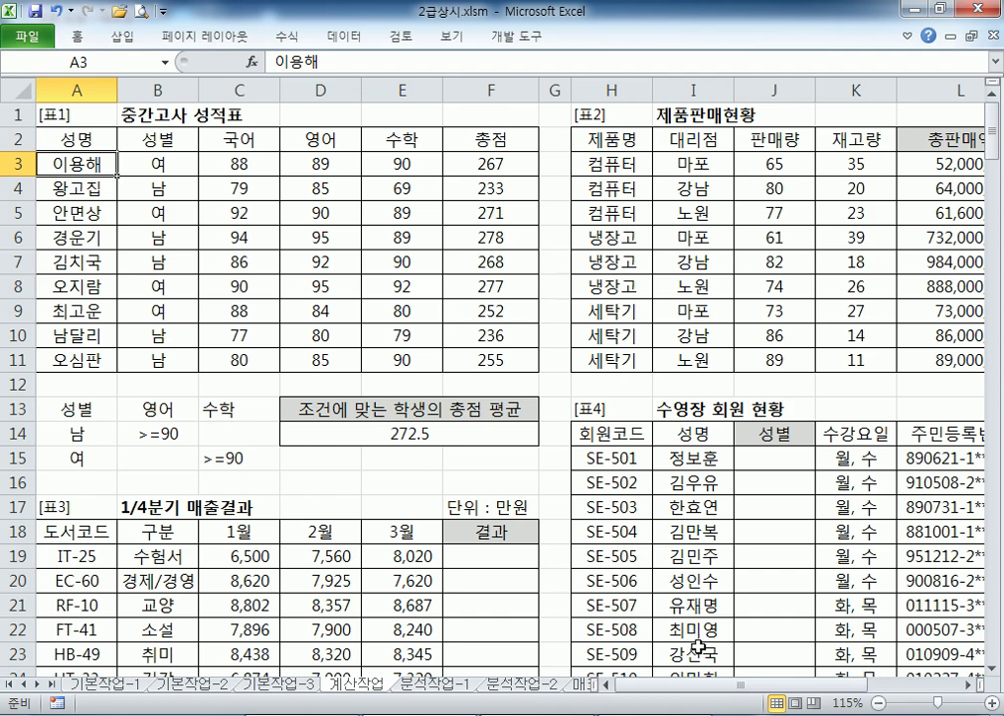
Scroll to the 1/4분기 매출결과 table and check IT-25's sales 6,500, 7,560 and 8,020
{"action": "left_click_drag", "start_coordinate": [701, 684], "coordinate": [657, 686]}
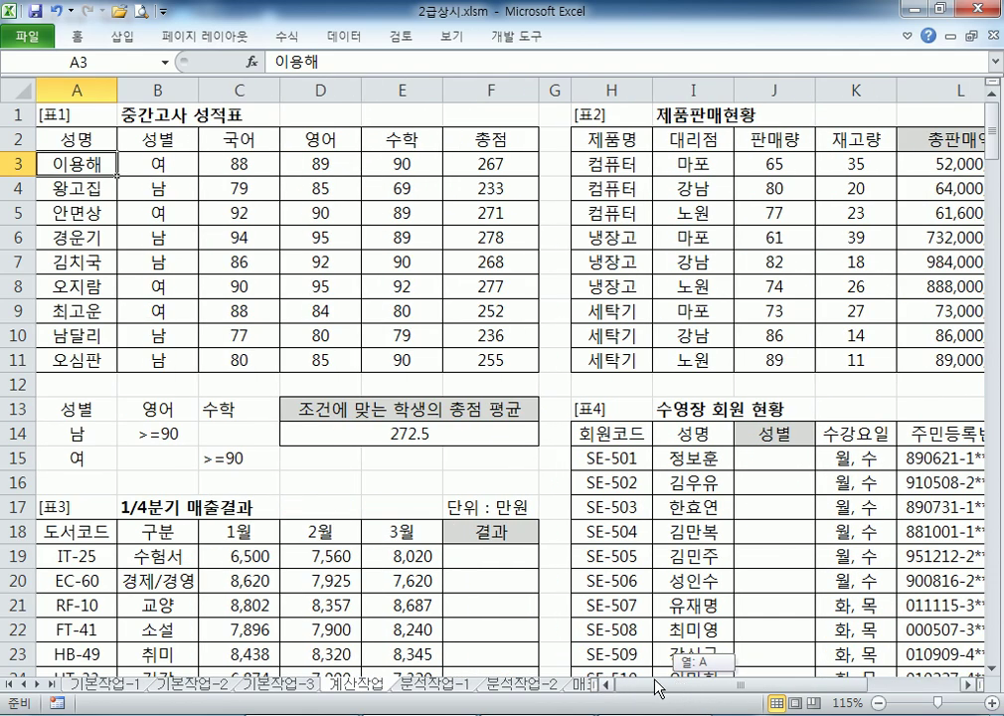
{"action": "scroll", "coordinate": [448, 427], "scroll_direction": "down", "scroll_amount": 5}
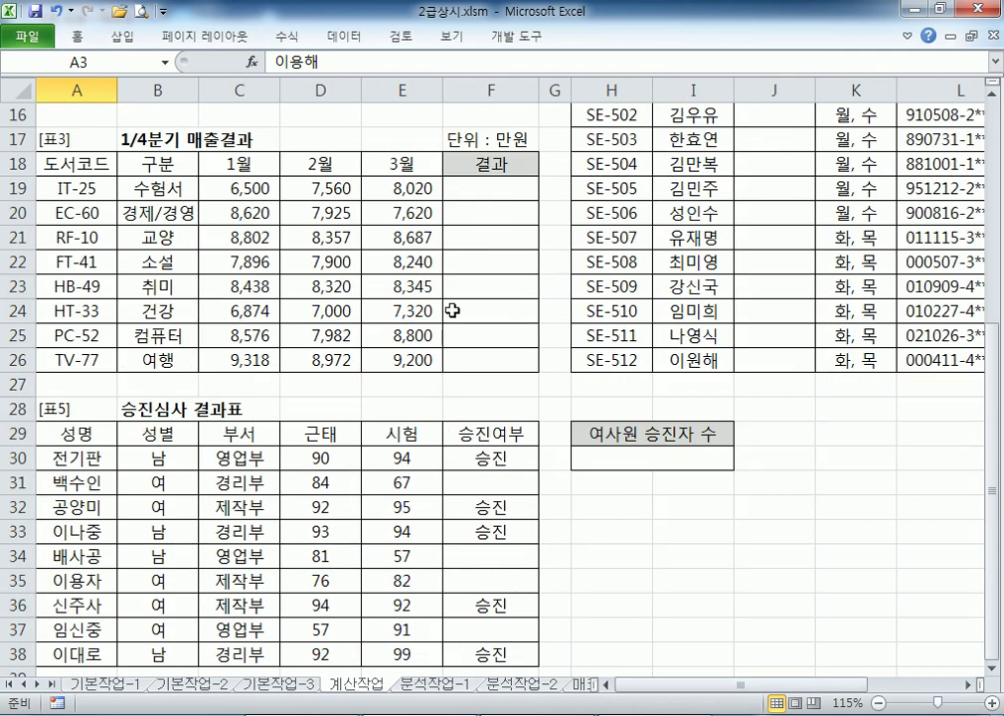
{"action": "left_click", "coordinate": [478, 188]}
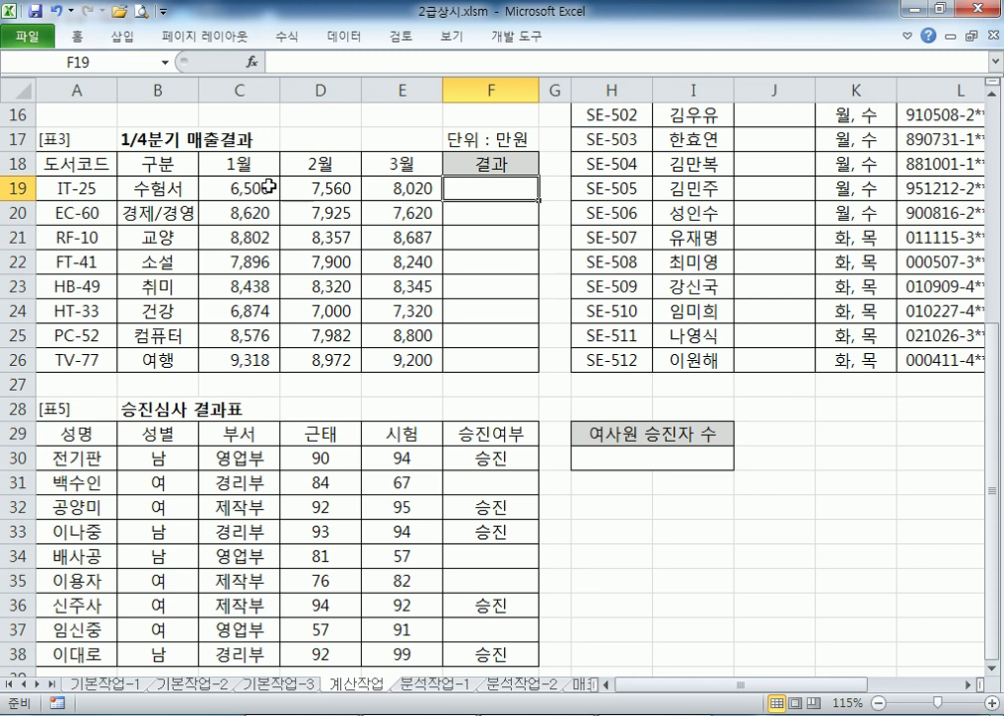
{"action": "left_click", "coordinate": [238, 186]}
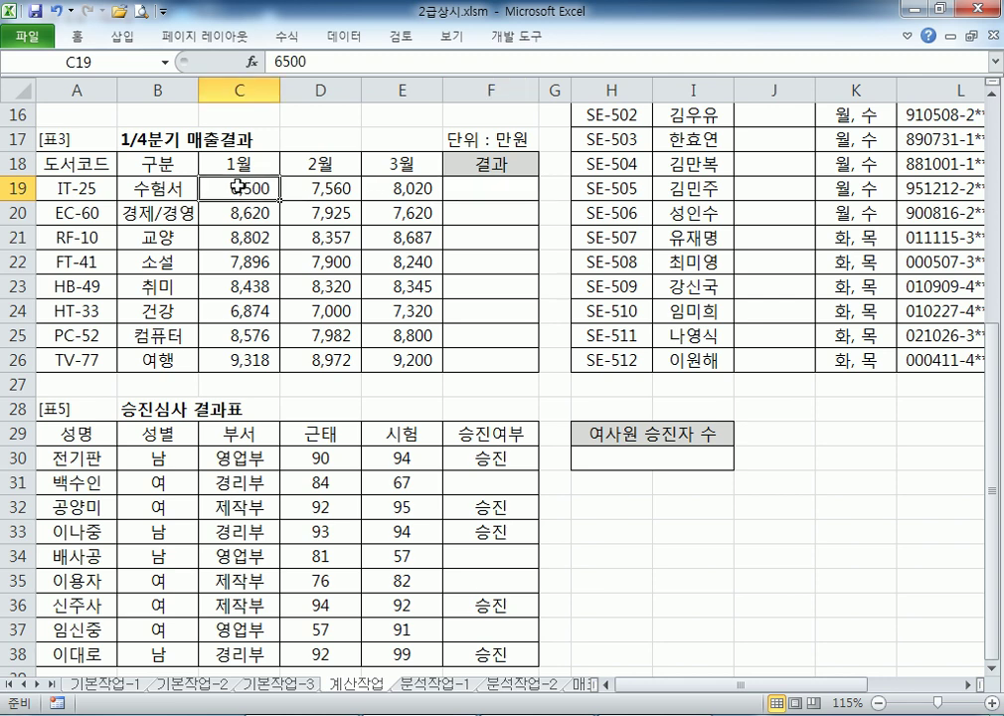
{"action": "left_click", "coordinate": [335, 186]}
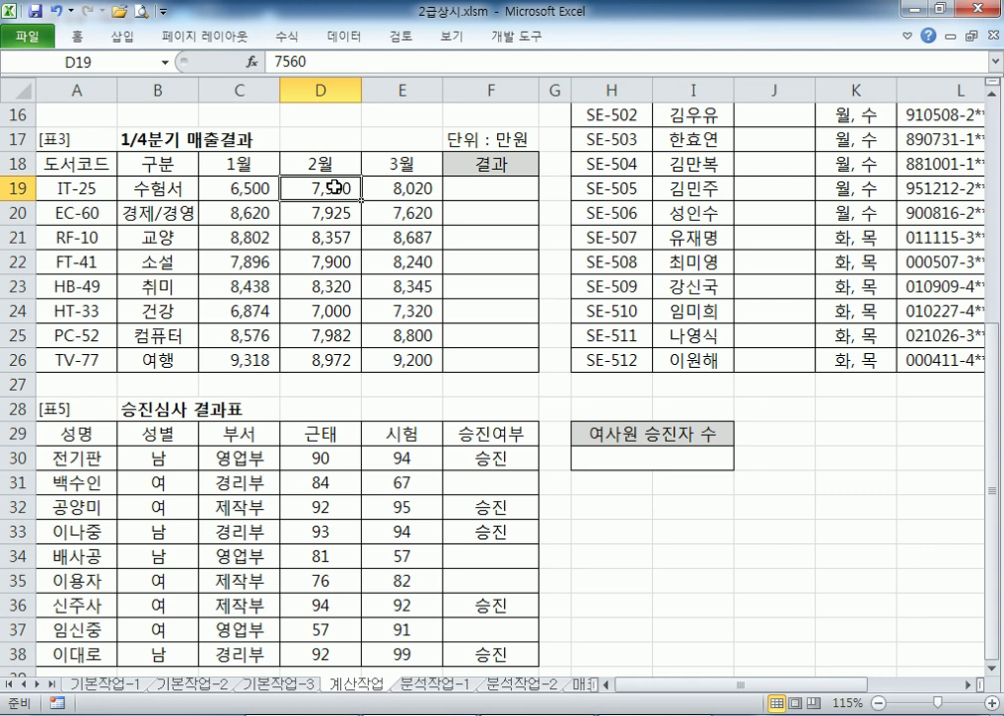
{"action": "left_click", "coordinate": [401, 185]}
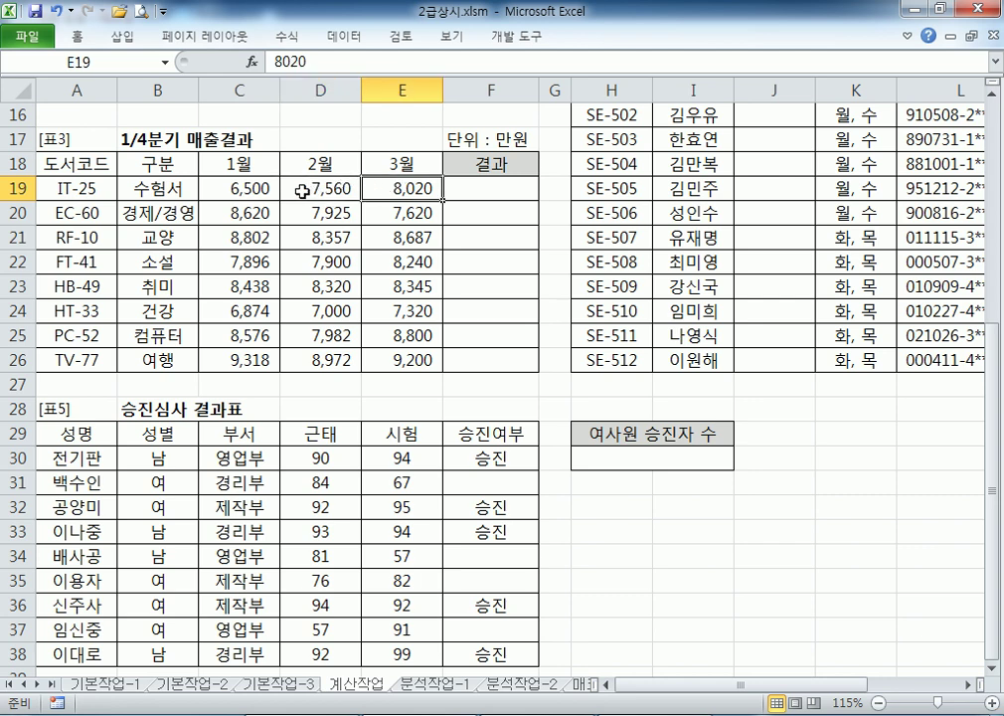
{"action": "left_click", "coordinate": [235, 188]}
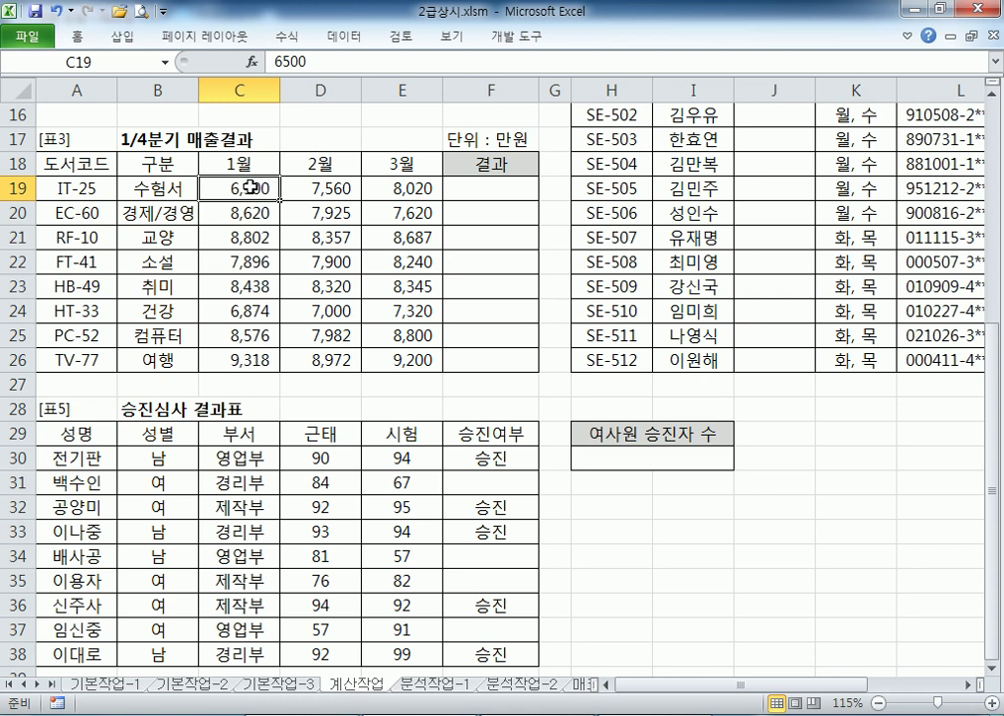
Select the 1월, 2월 and 3월 sales ranges in columns C, D and E, ending at F19
{"action": "left_click_drag", "start_coordinate": [263, 191], "coordinate": [240, 356]}
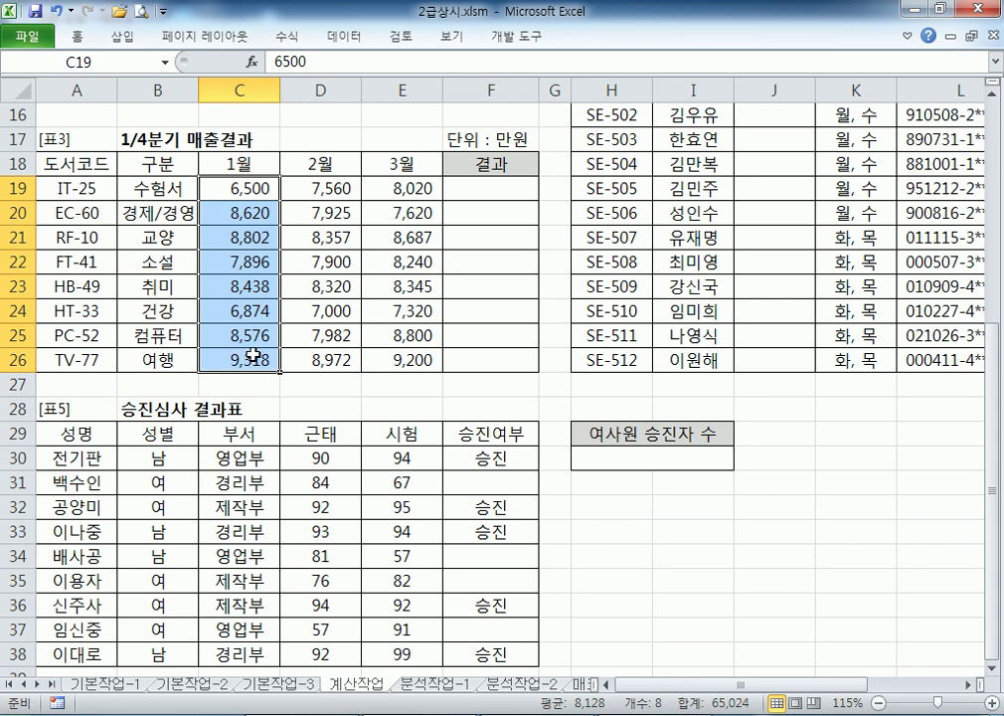
{"action": "left_click", "coordinate": [234, 191]}
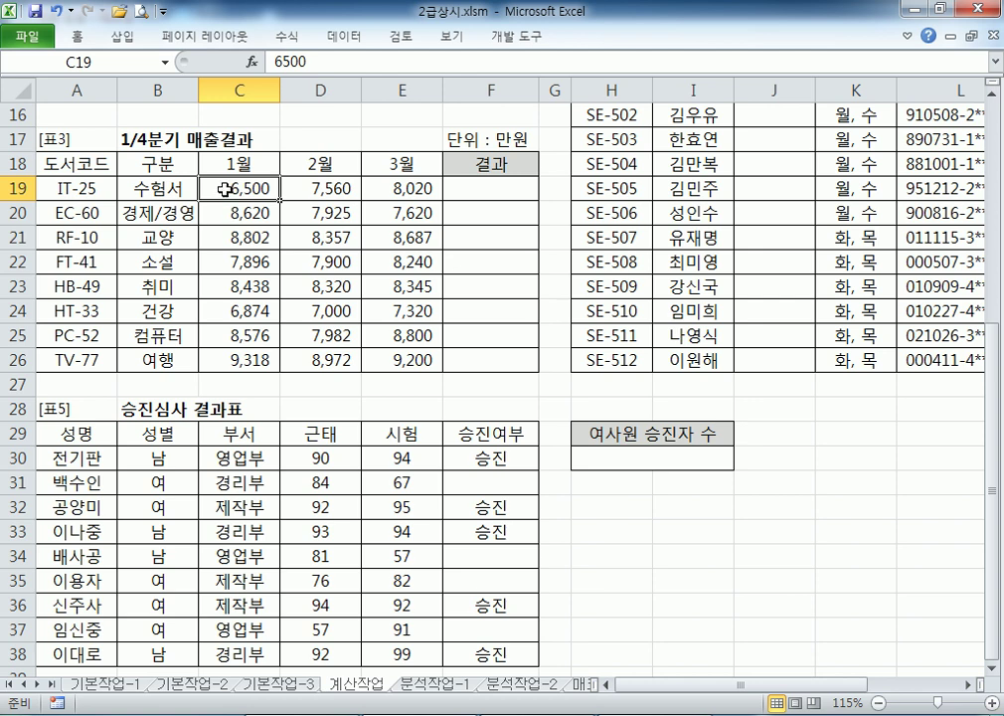
{"action": "left_click_drag", "start_coordinate": [236, 187], "coordinate": [235, 359]}
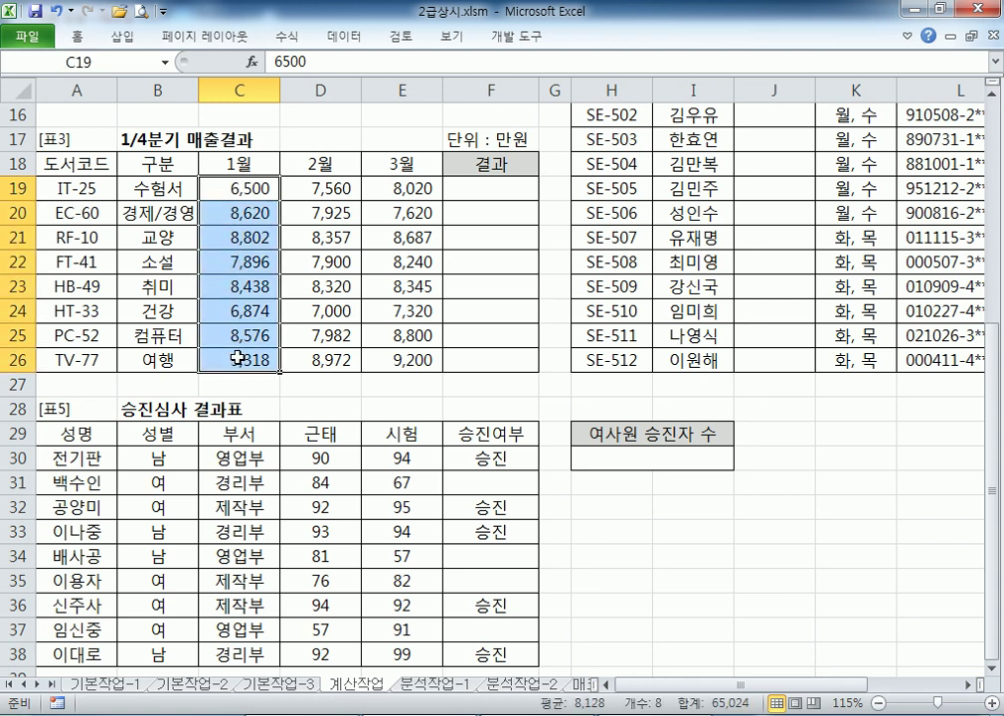
{"action": "left_click_drag", "start_coordinate": [256, 189], "coordinate": [298, 350]}
{"action": "left_click_drag", "start_coordinate": [410, 188], "coordinate": [390, 357]}
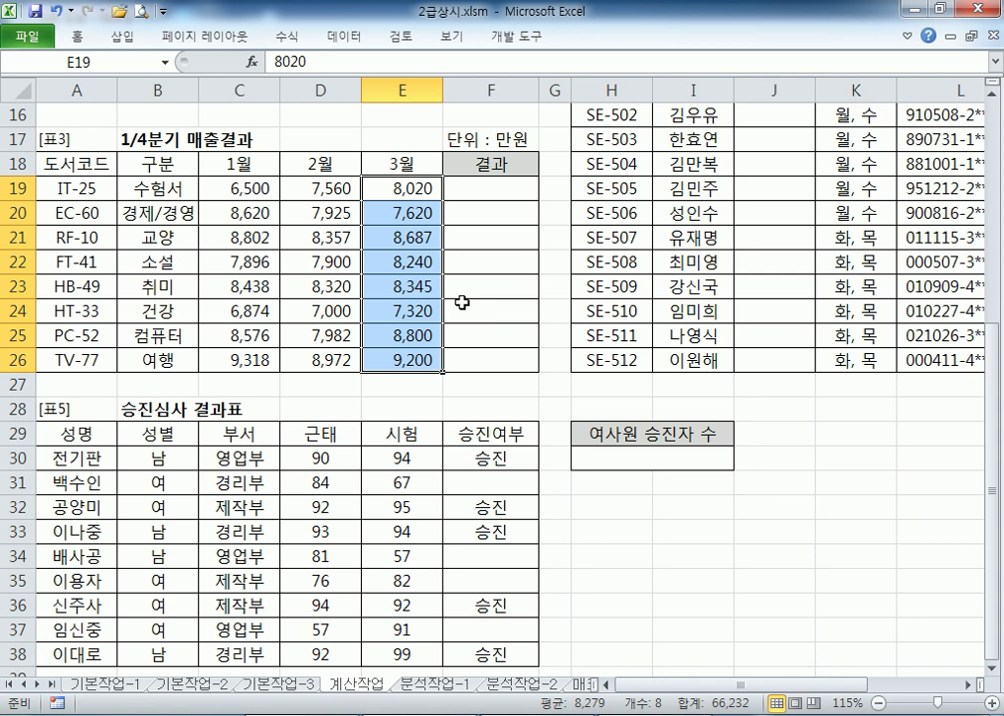
{"action": "left_click", "coordinate": [476, 185]}
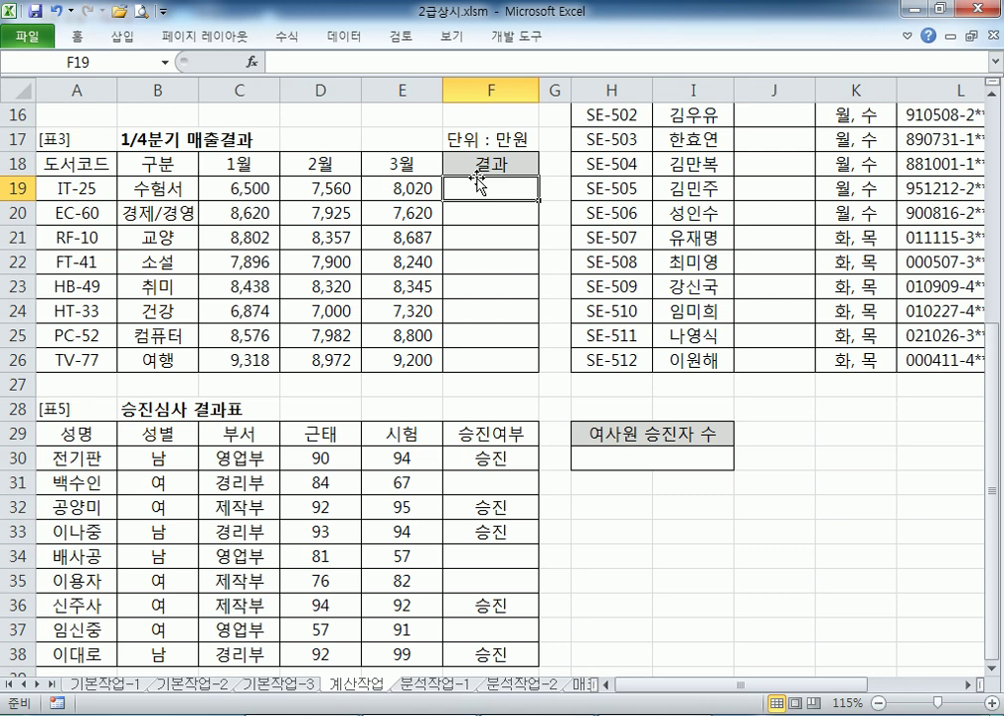
Move the Notepad notes down over Excel and add blank lines below the earlier notes
{"action": "key", "text": "alt+Tab"}
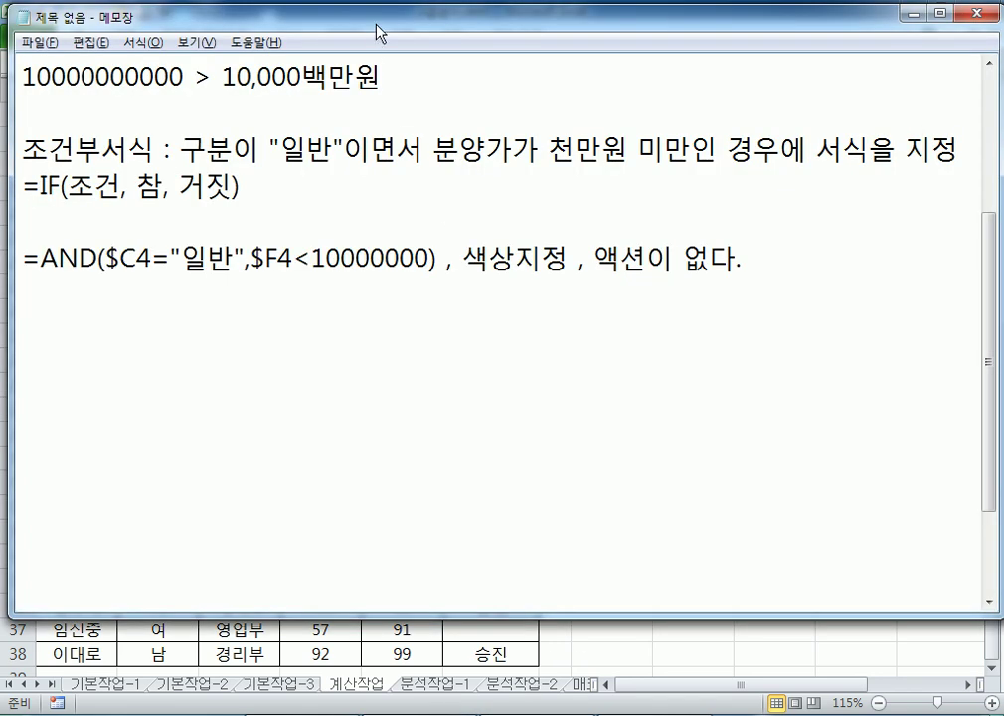
{"action": "left_click_drag", "start_coordinate": [376, 25], "coordinate": [381, 218]}
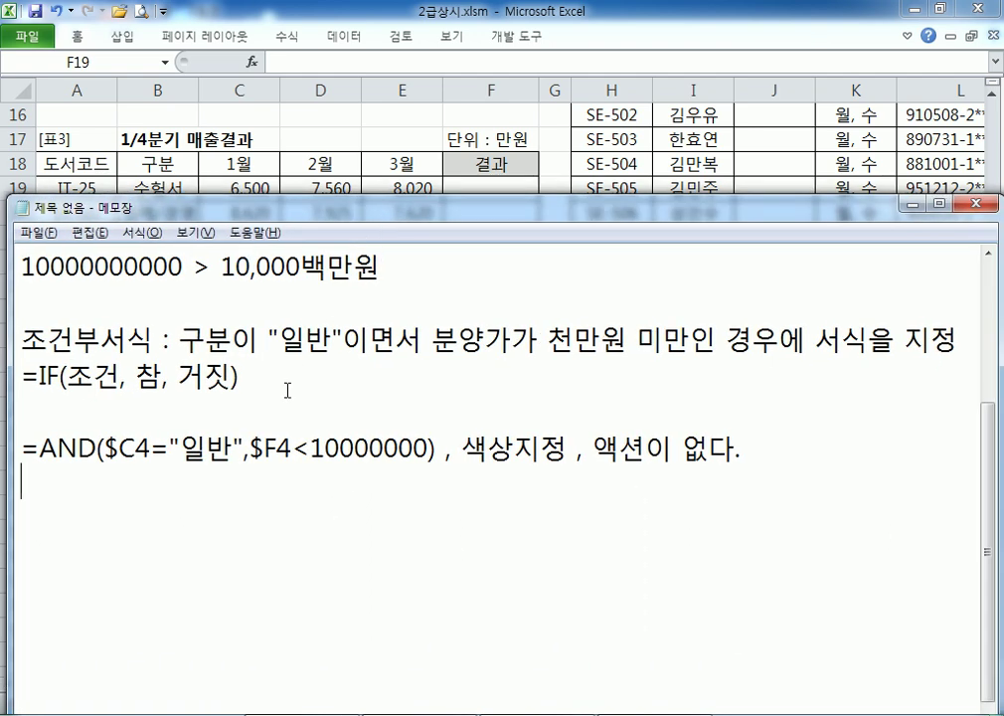
{"action": "scroll", "coordinate": [288, 391], "scroll_direction": "down", "scroll_amount": 1}
{"action": "key", "text": "Return"}
{"action": "key", "text": "Return"}
{"action": "key", "text": "Return"}
{"action": "key", "text": "Return"}
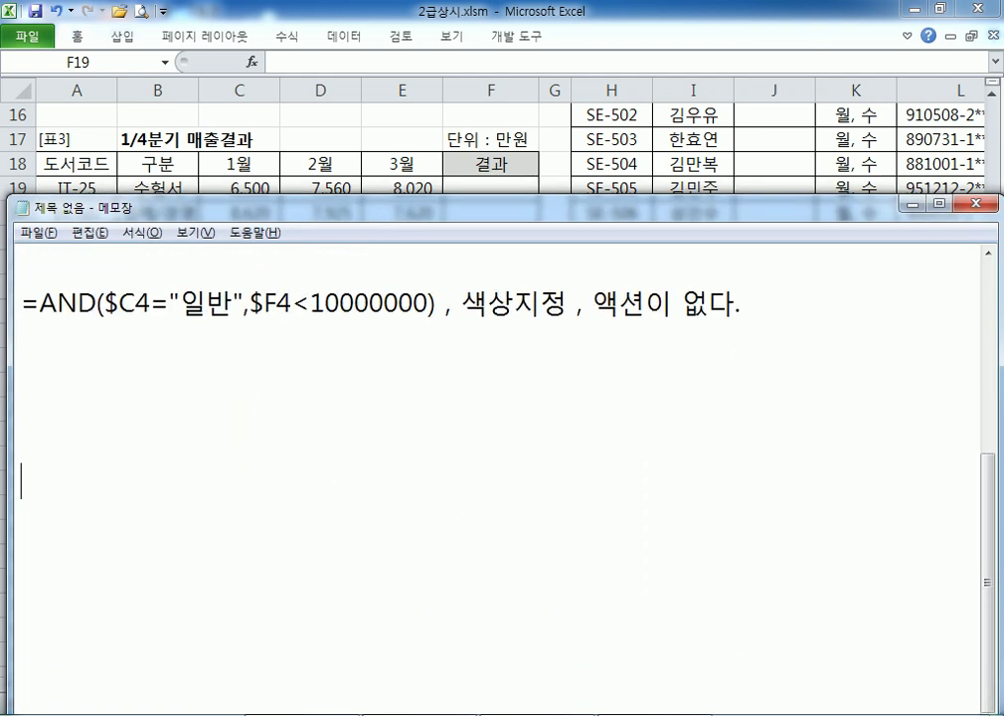
{"action": "key", "text": "Return"}
{"action": "key", "text": "Return"}
{"action": "key", "text": "Return"}
{"action": "key", "text": "Return"}
{"action": "key", "text": "Return"}
{"action": "key", "text": "Return"}
{"action": "key", "text": "Return"}
{"action": "key", "text": "Return"}
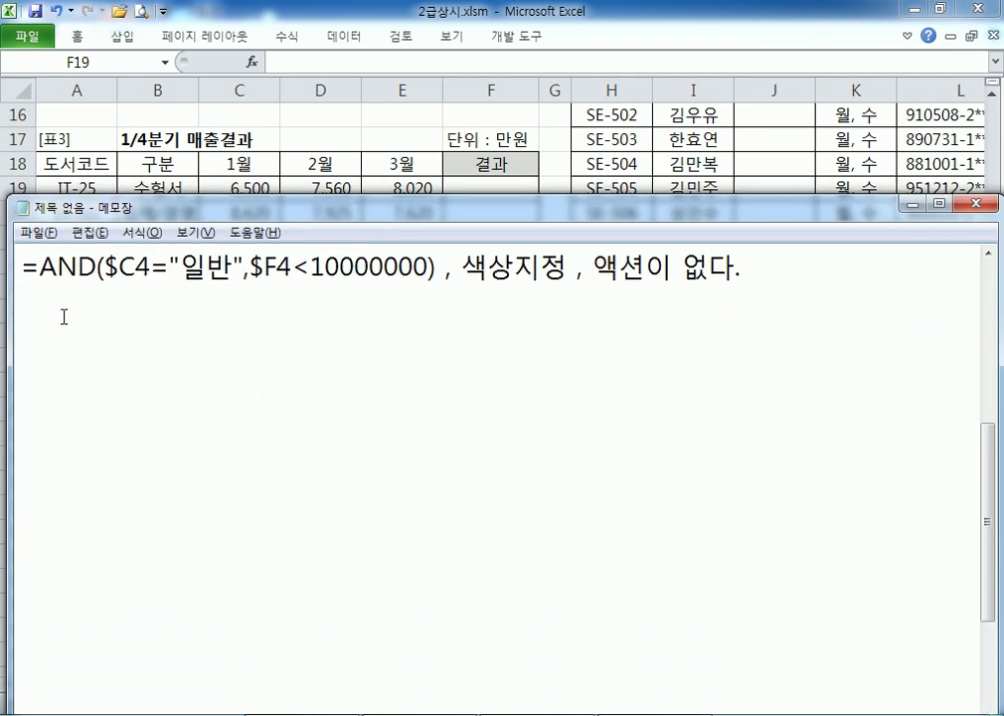
{"action": "scroll", "coordinate": [63, 317], "scroll_direction": "down", "scroll_amount": 1}
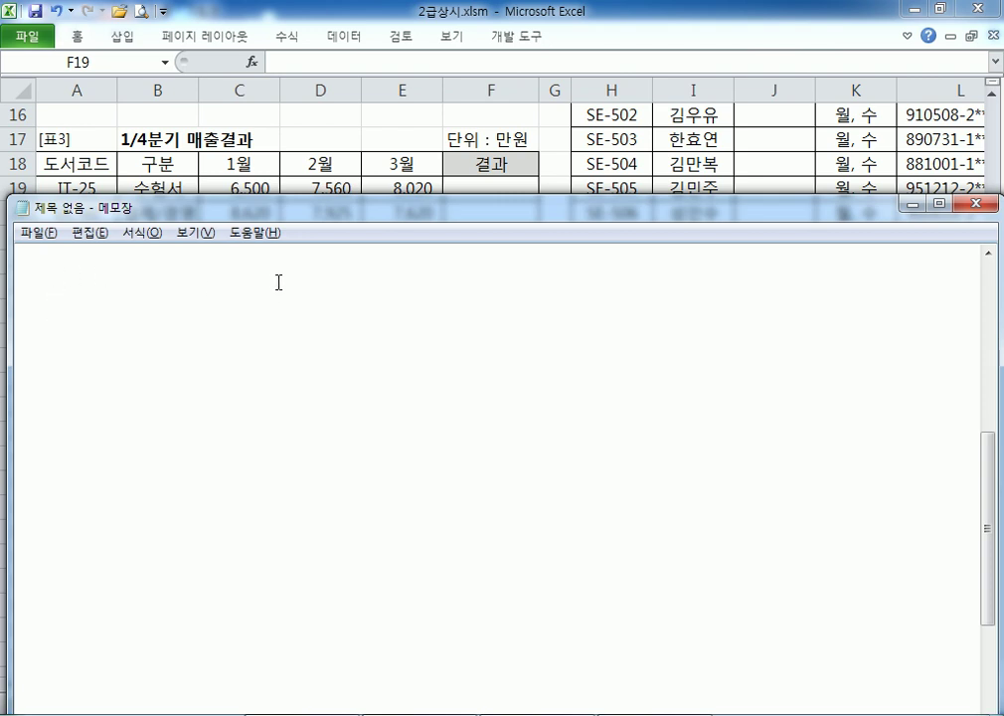
Type problem 3's ranges: 1월(C19:C26), 2월(D19:D26), 3월(E19:E26) monthly sales
{"action": "type", "text": "문제3) "}
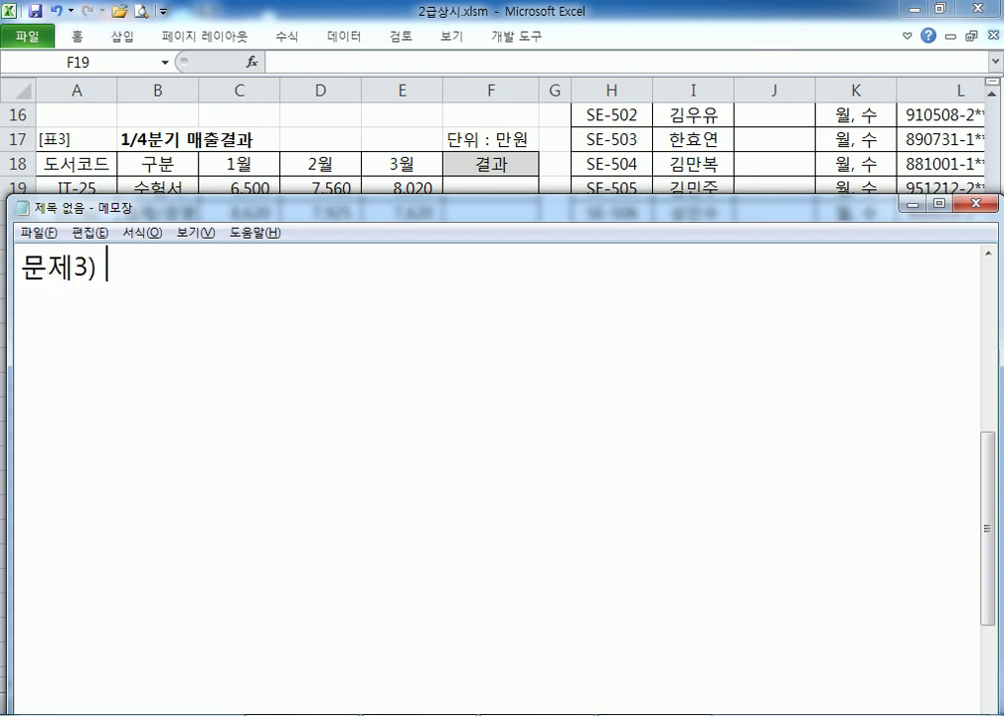
{"action": "type", "text": "1월"}
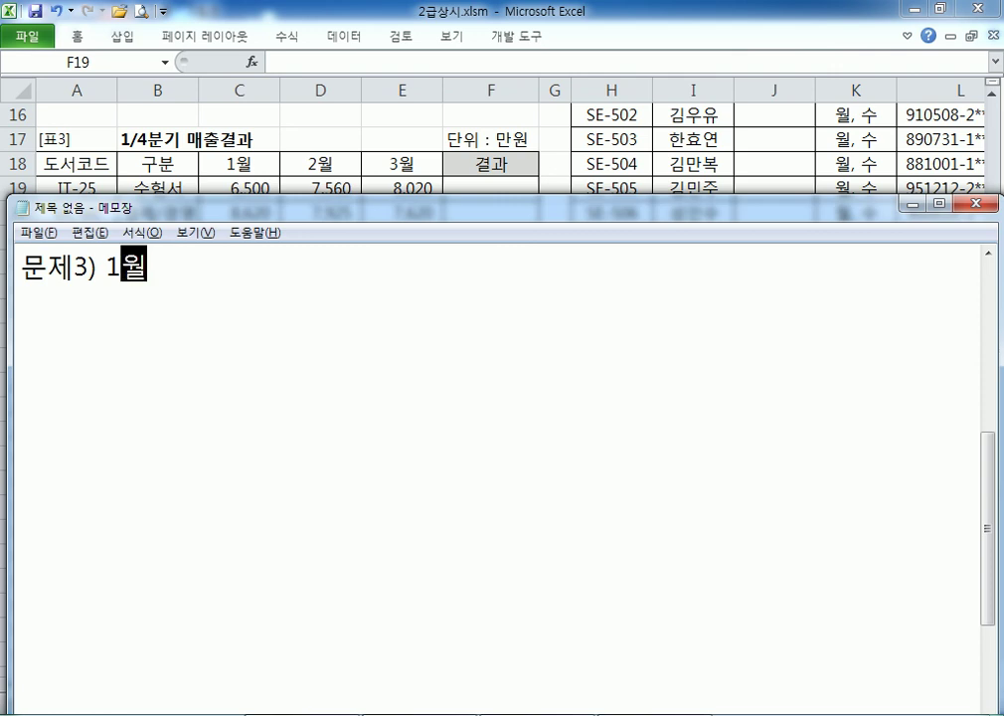
{"action": "type", "text": "("}
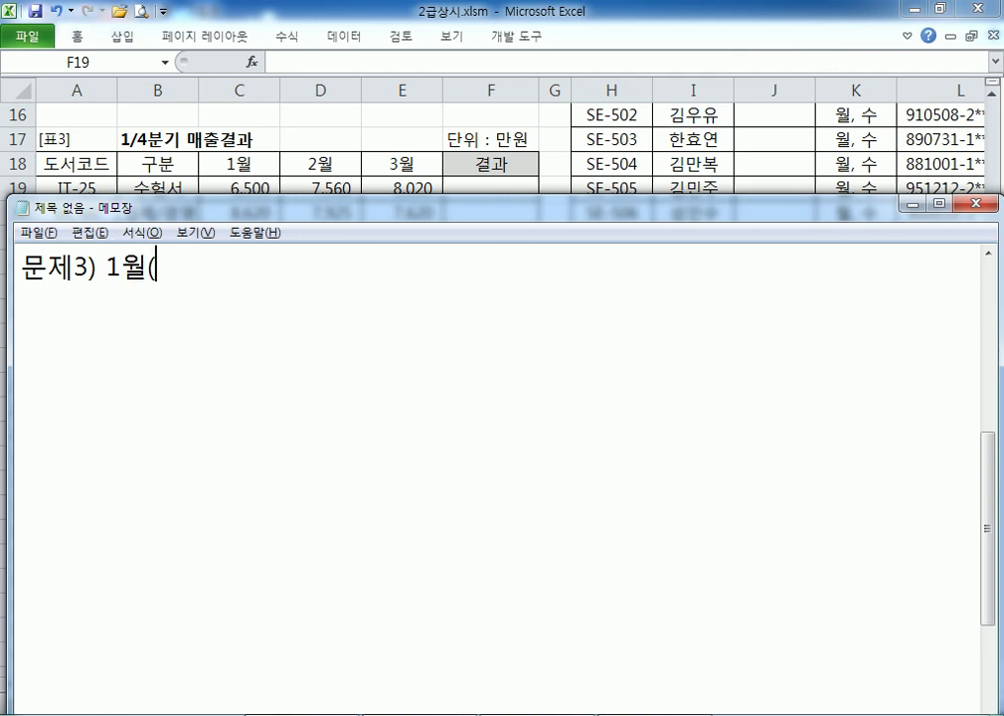
{"action": "type", "text": "C19:C"}
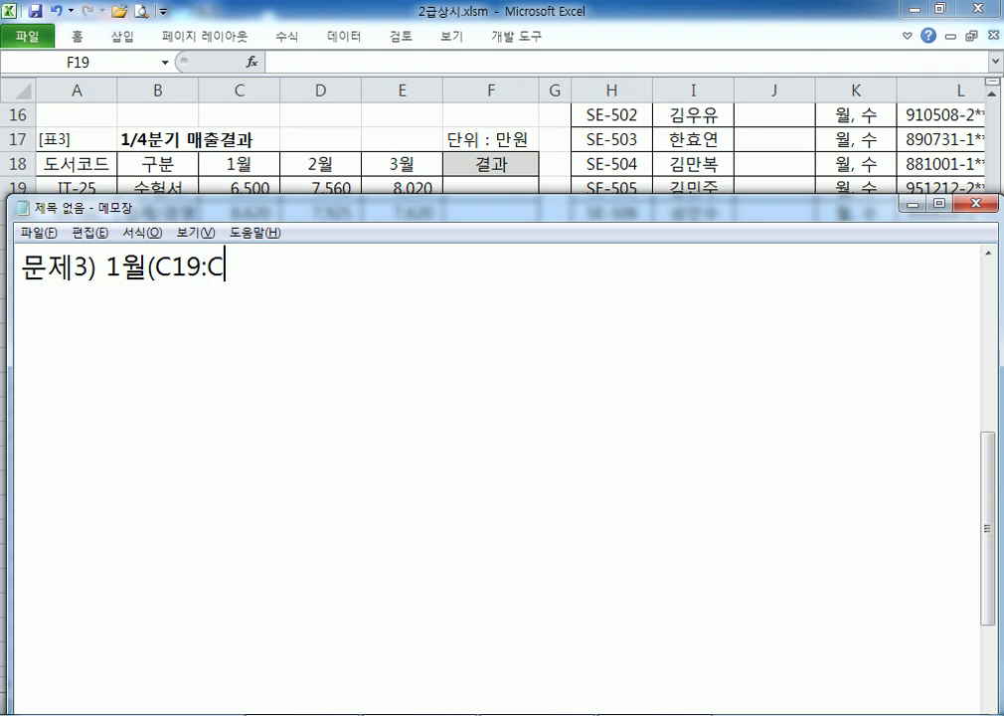
{"action": "type", "text": "26),"}
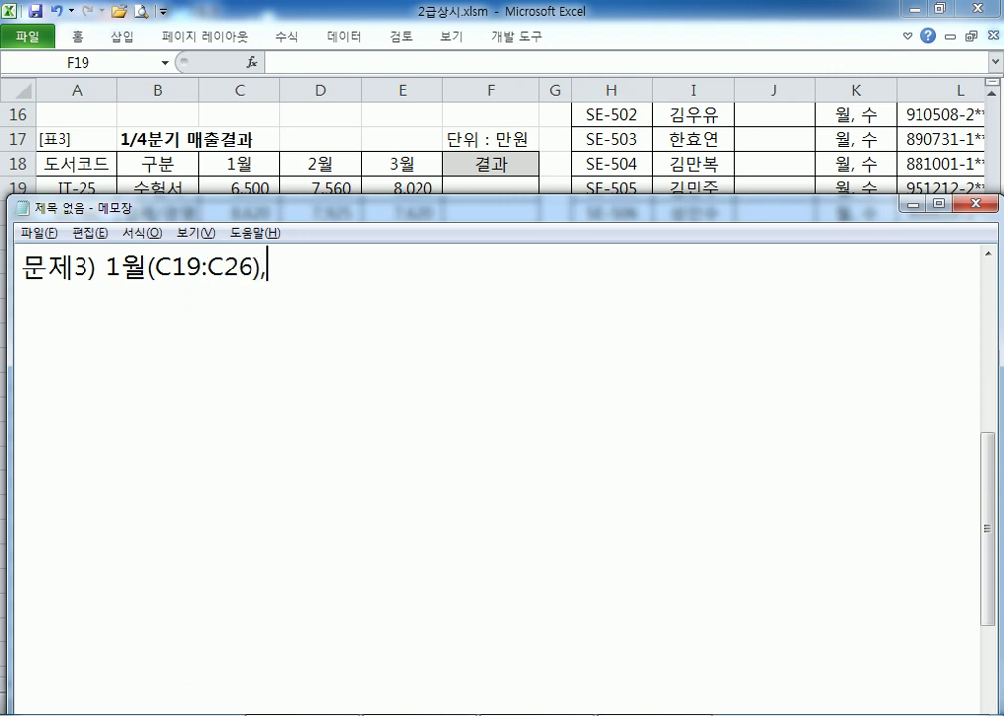
{"action": "type", "text": " 2DNJ"}
{"action": "key", "text": "BackSpace"}
{"action": "key", "text": "BackSpace"}
{"action": "key", "text": "BackSpace"}
{"action": "key", "text": "Caps_Lock"}
{"action": "type", "text": "월"}
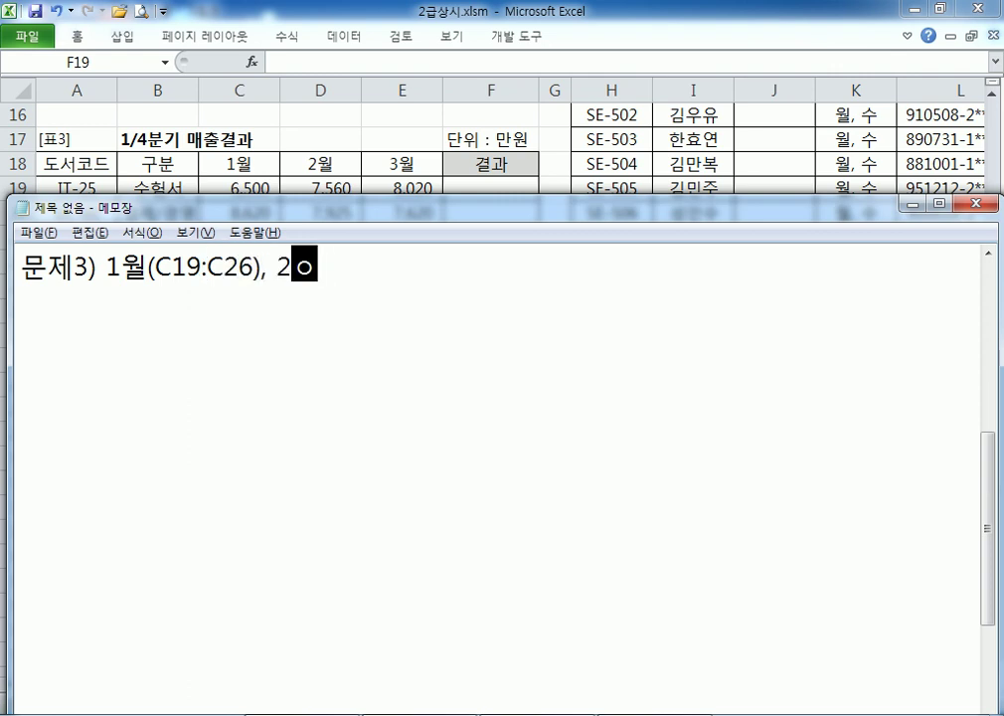
{"action": "type", "text": "(ㅇ2"}
{"action": "key", "text": "BackSpace"}
{"action": "key", "text": "BackSpace"}
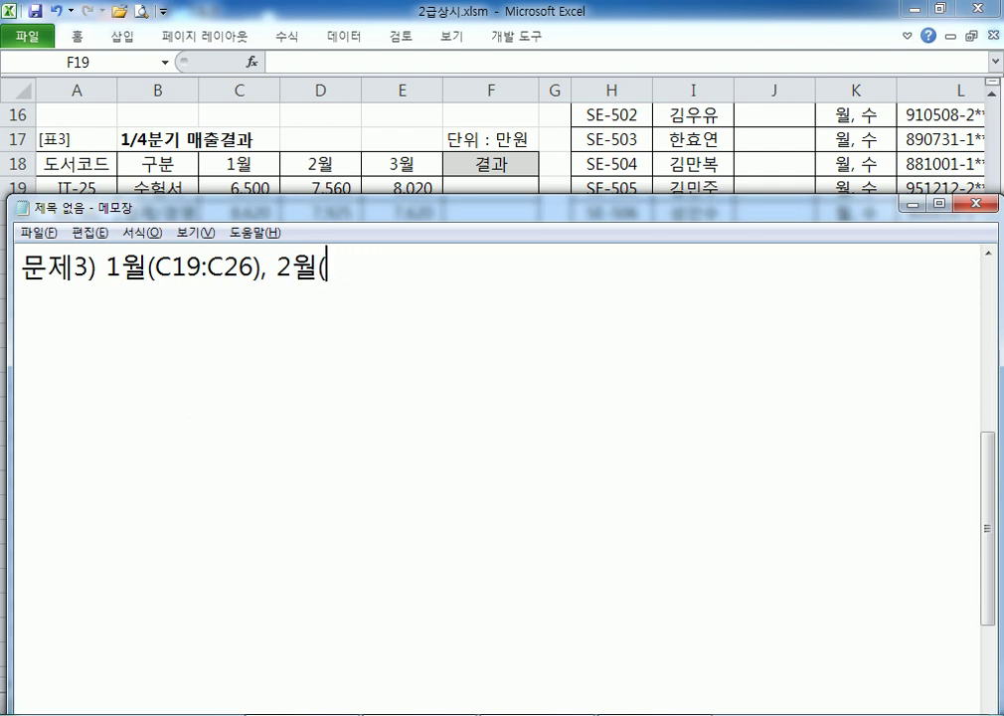
{"action": "key", "text": "Hangul"}
{"action": "type", "text": "D19:d"}
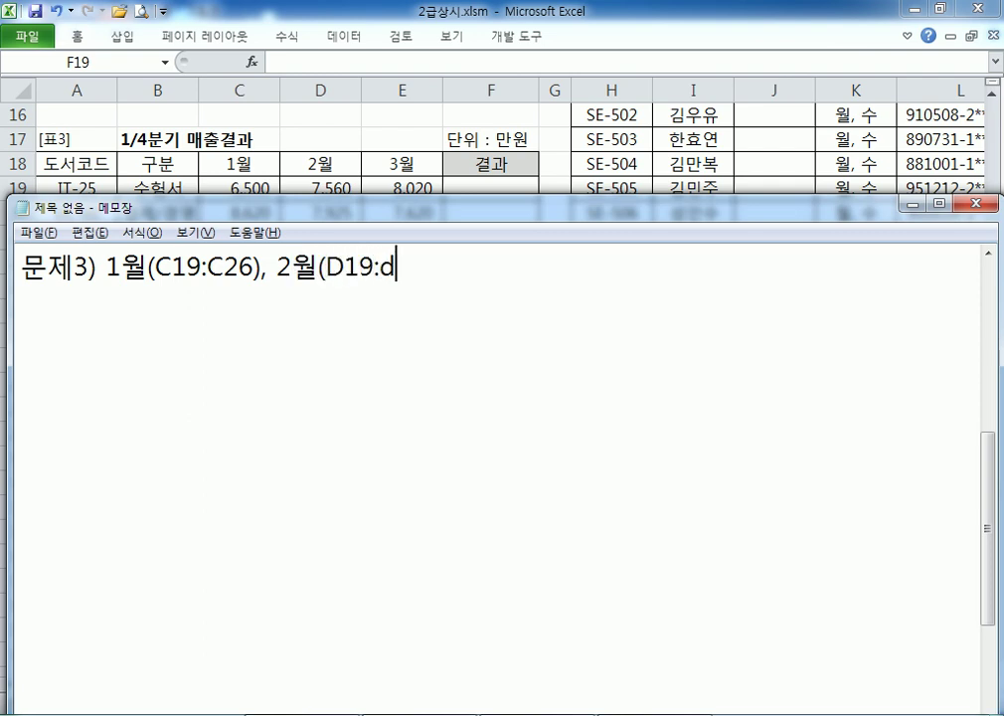
{"action": "type", "text": "36"}
{"action": "key", "text": "BackSpace"}
{"action": "key", "text": "BackSpace"}
{"action": "key", "text": "BackSpace"}
{"action": "type", "text": "D"}
{"action": "type", "text": "26), "}
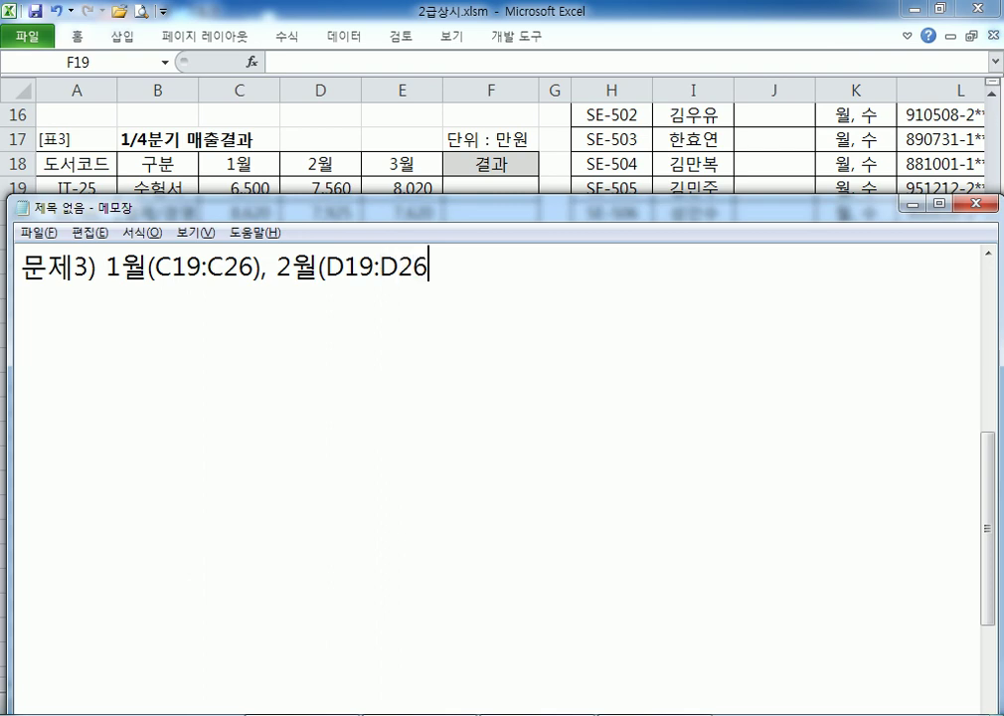
{"action": "type", "text": "3월(E"}
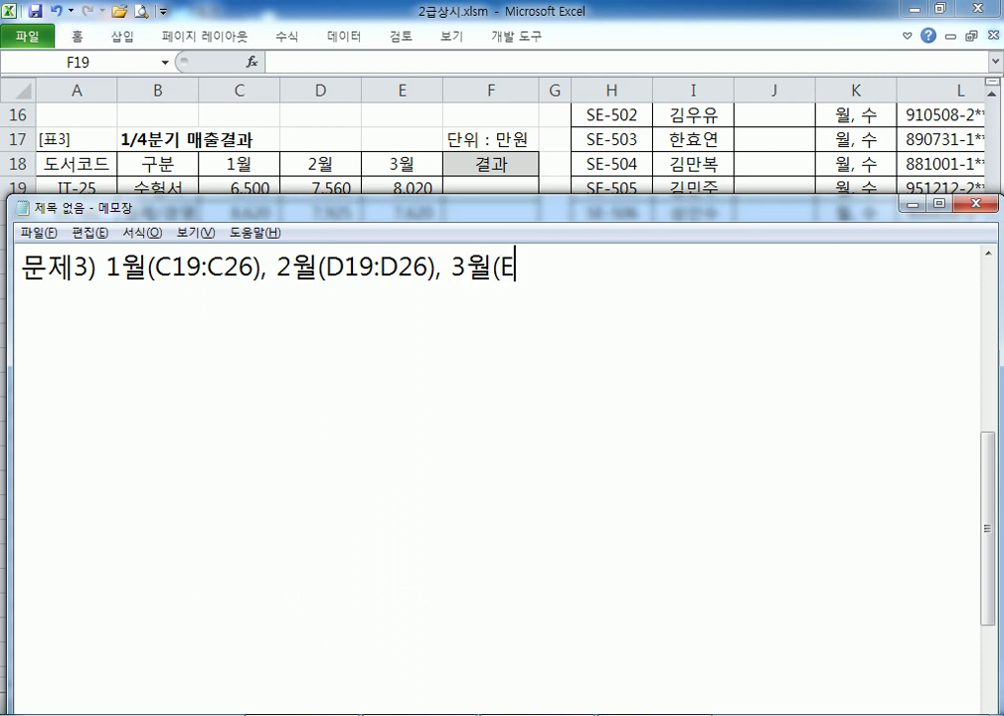
{"action": "type", "text": "19:E"}
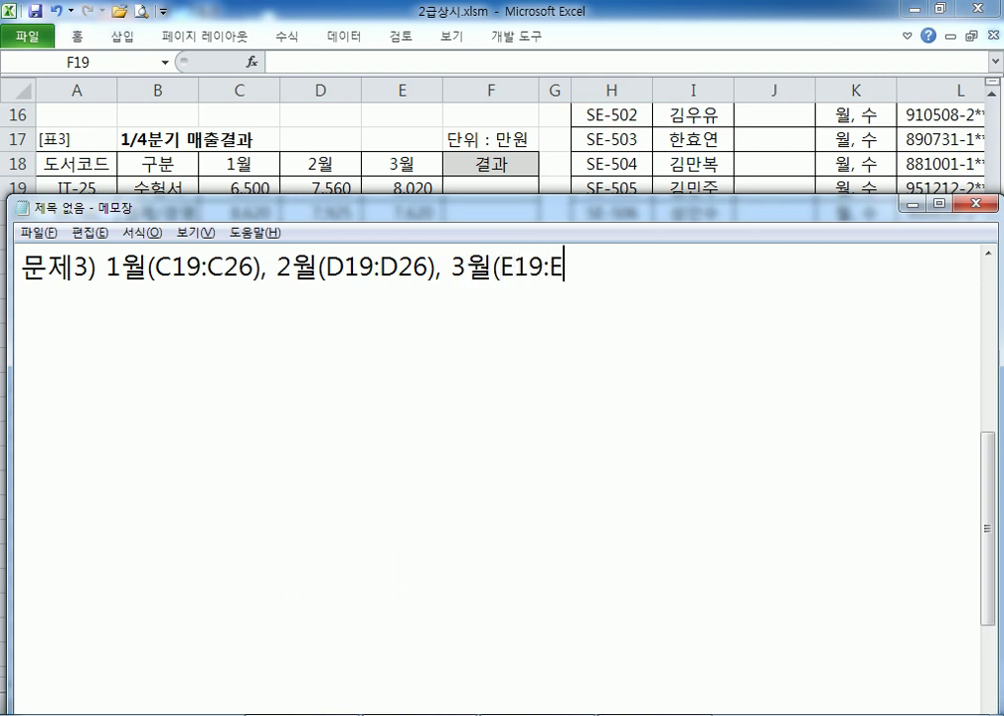
{"action": "type", "text": "26)의 매출"}
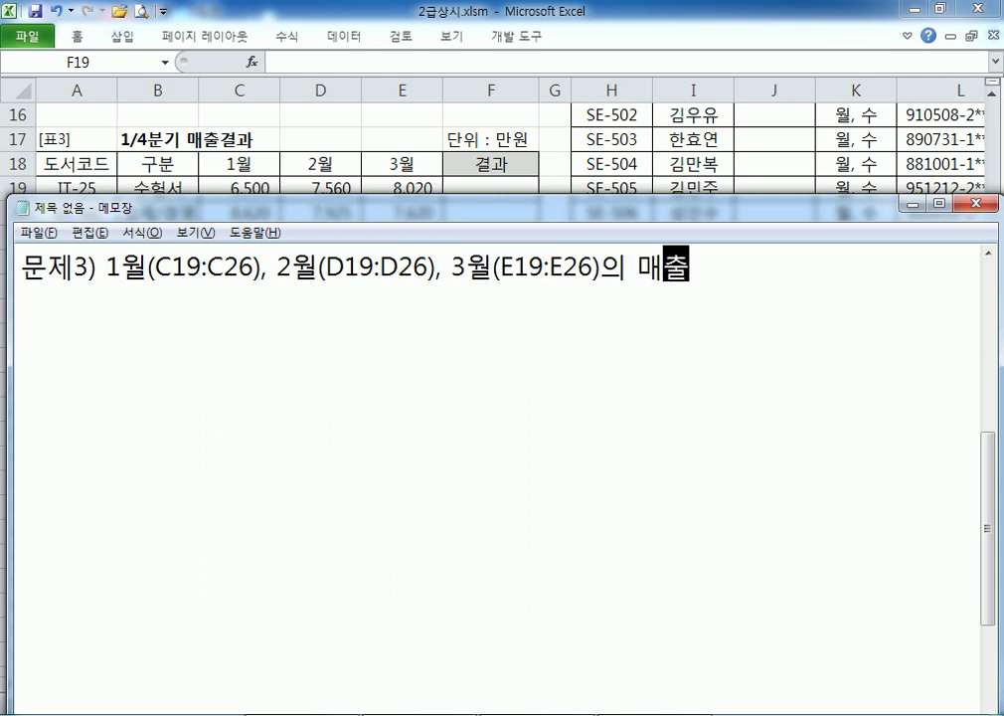
{"action": "type", "text": "이 해"}
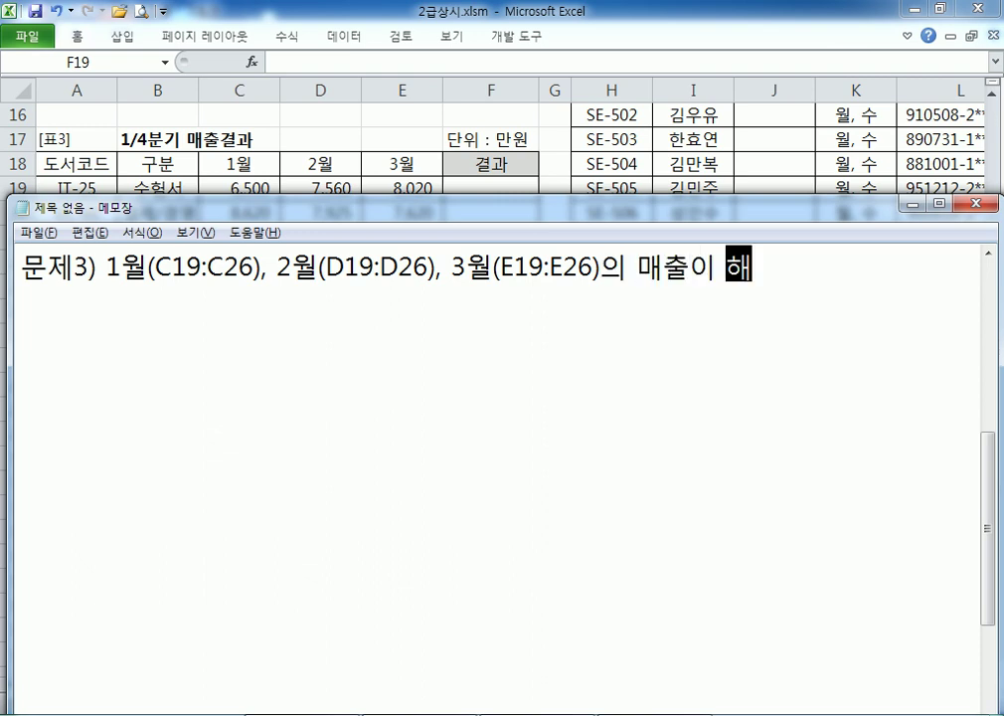
{"action": "type", "text": "당 월의 매출"}
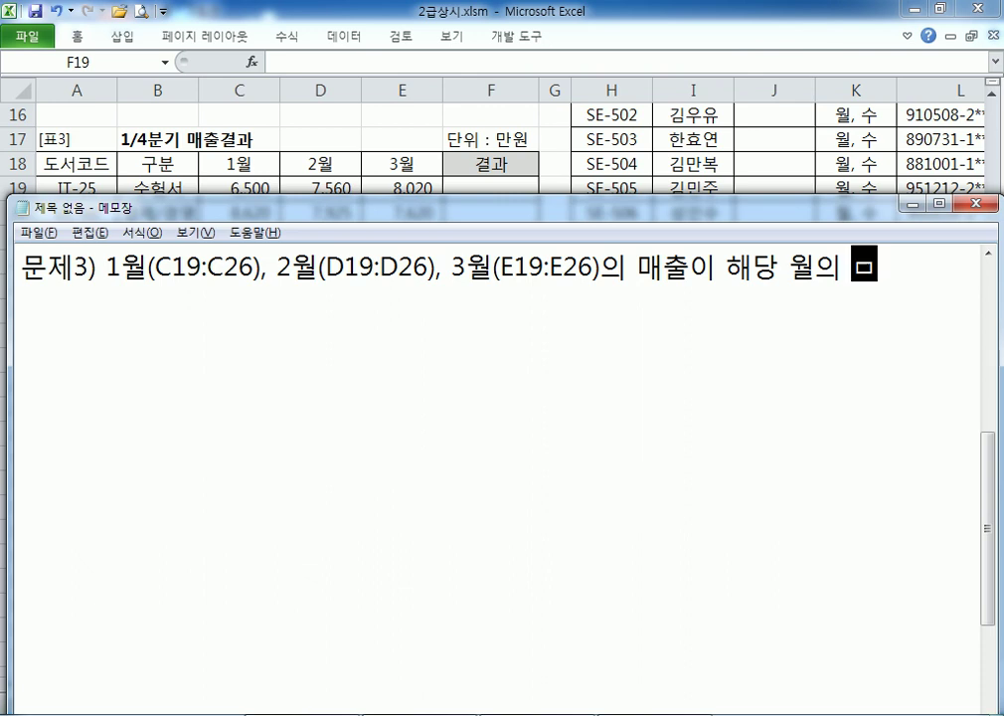
{"action": "type", "text": " 평규ㅜㄴ"}
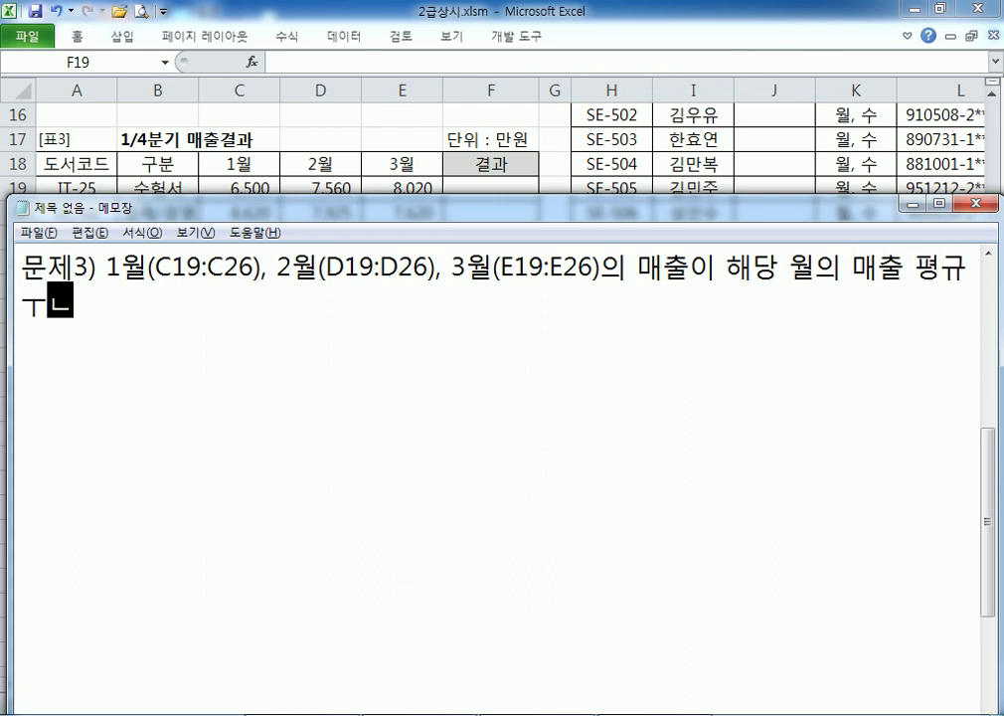
Finish the statement: at or above the monthly average show "효자도서", otherwise 공백
{"action": "key", "text": "BackSpace"}
{"action": "key", "text": "BackSpace"}
{"action": "key", "text": "BackSpace"}
{"action": "type", "text": "균이"}
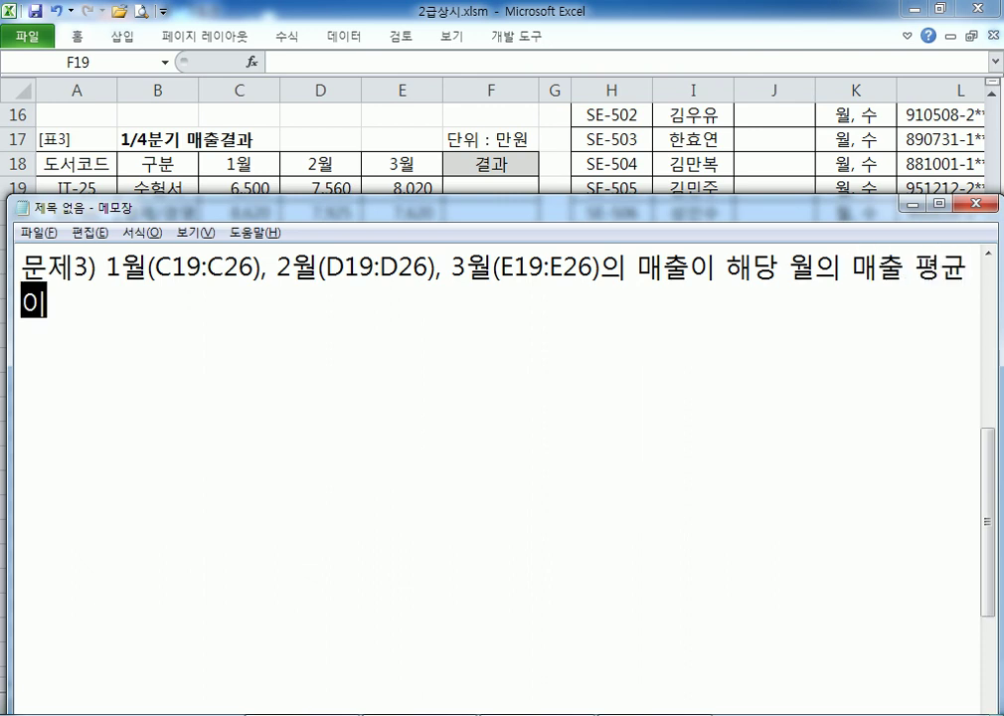
{"action": "type", "text": "상이면 \""}
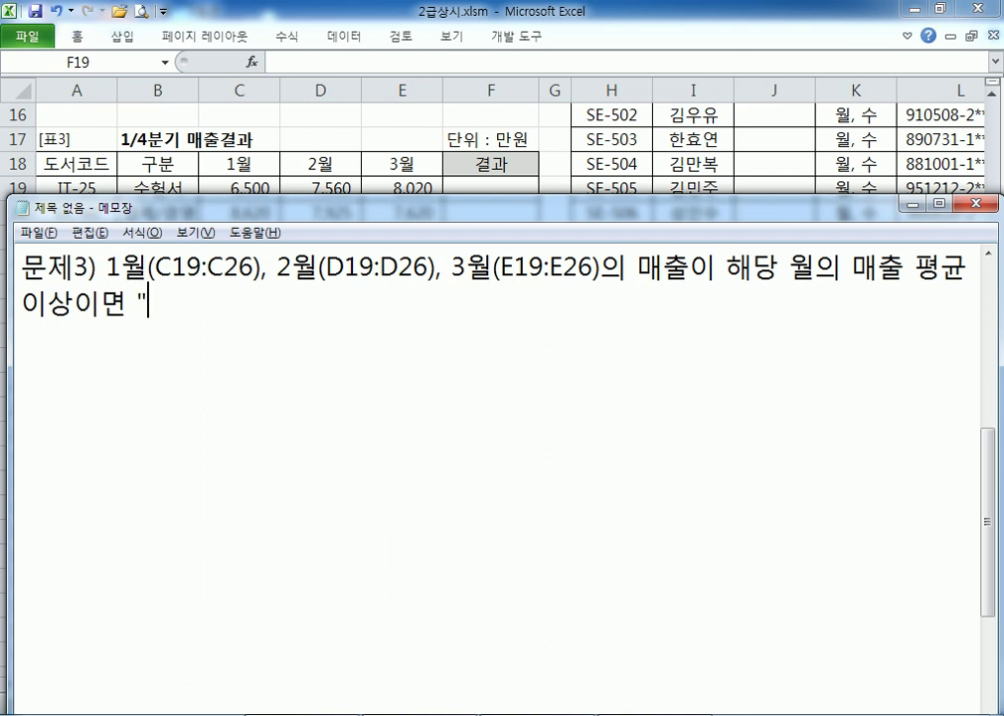
{"action": "type", "text": "효자도서\""}
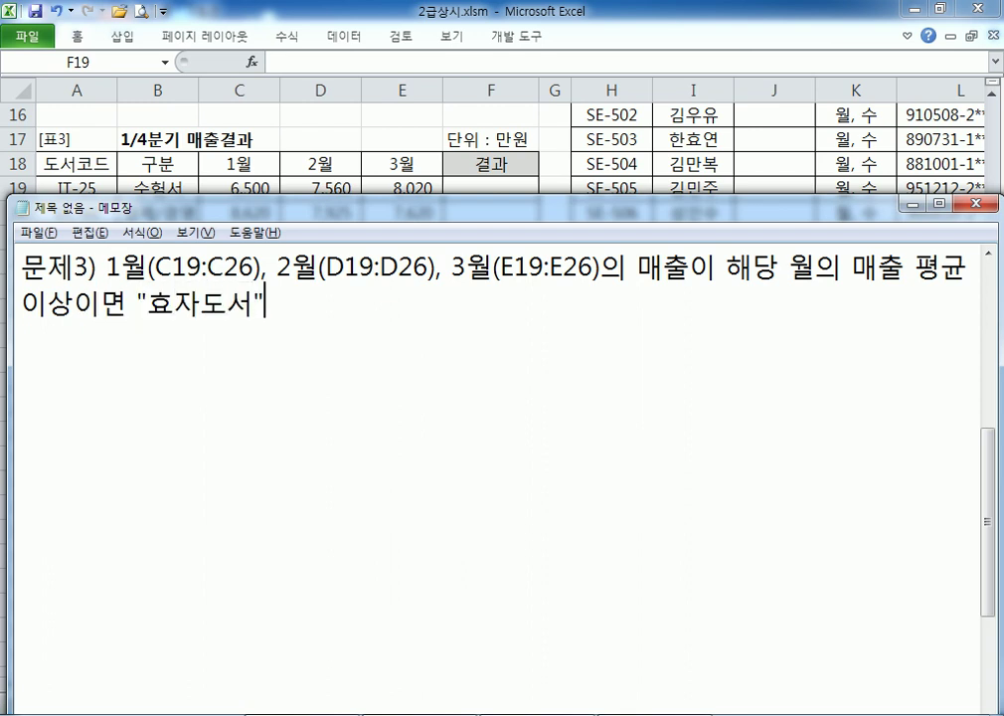
{"action": "type", "text": ", 그렇지 "}
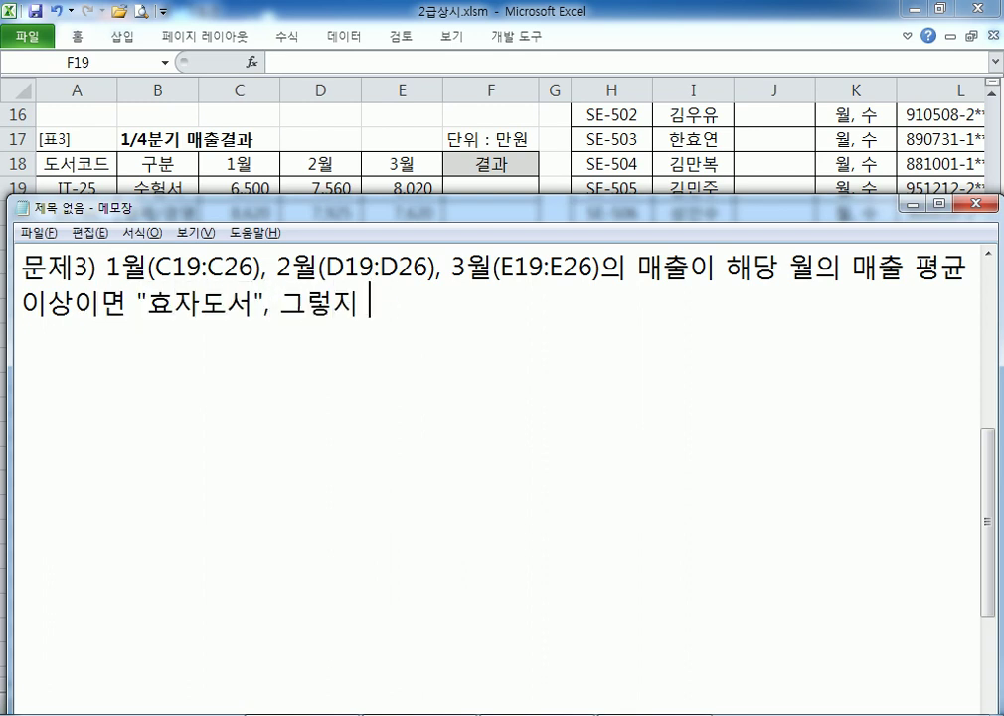
{"action": "type", "text": "않은 면 공ㅂ"}
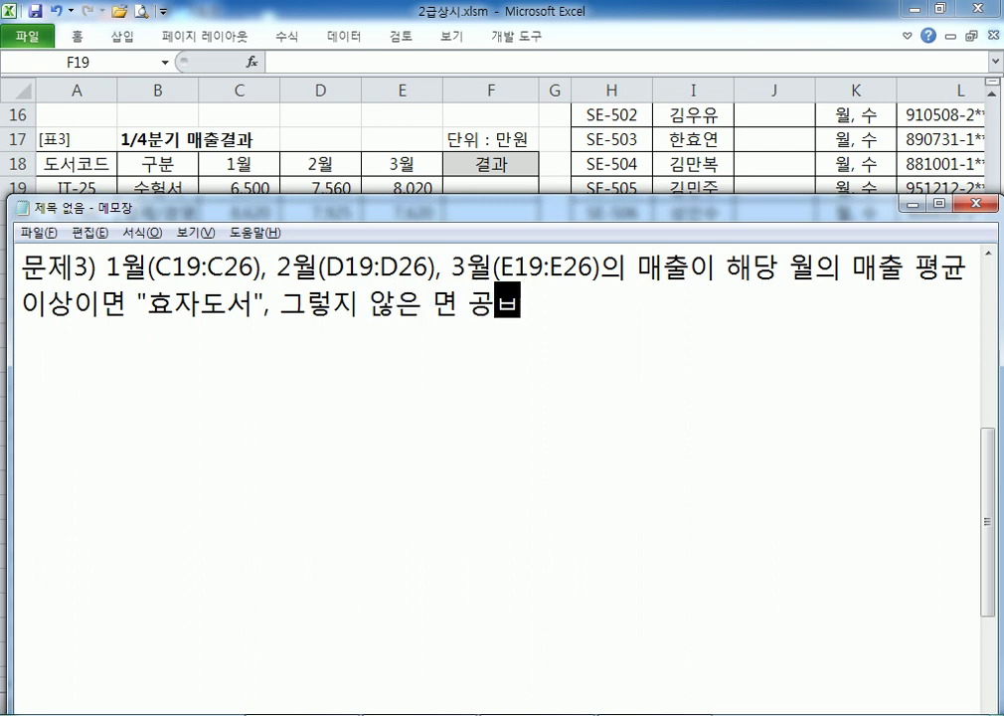
{"action": "type", "text": "ㅐㄱ"}
{"action": "key", "text": "Left"}
{"action": "key", "text": "Left"}
{"action": "key", "text": "Left"}
{"action": "key", "text": "Left"}
{"action": "key", "text": "Left"}
{"action": "key", "text": "Delete"}
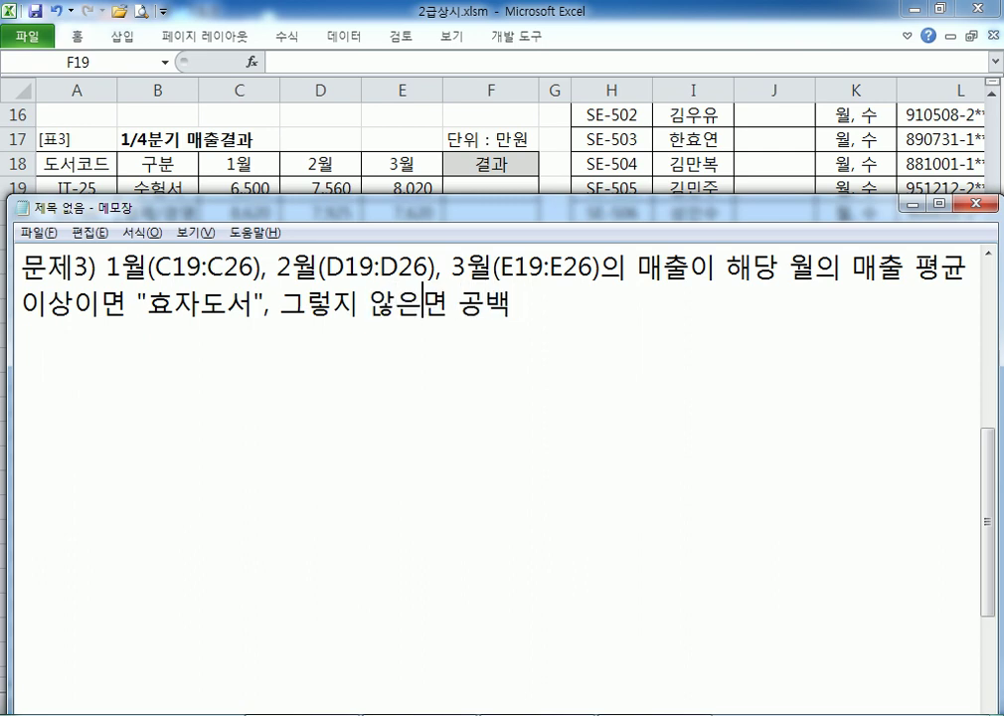
{"action": "key", "text": "Left"}
{"action": "key", "text": "Left"}
{"action": "key", "text": "Left"}
{"action": "key", "text": "Left"}
{"action": "key", "text": "BackSpace"}
{"action": "type", "text": "으"}
{"action": "key", "text": "End"}
{"action": "type", "text": "으로 ㅍ"}
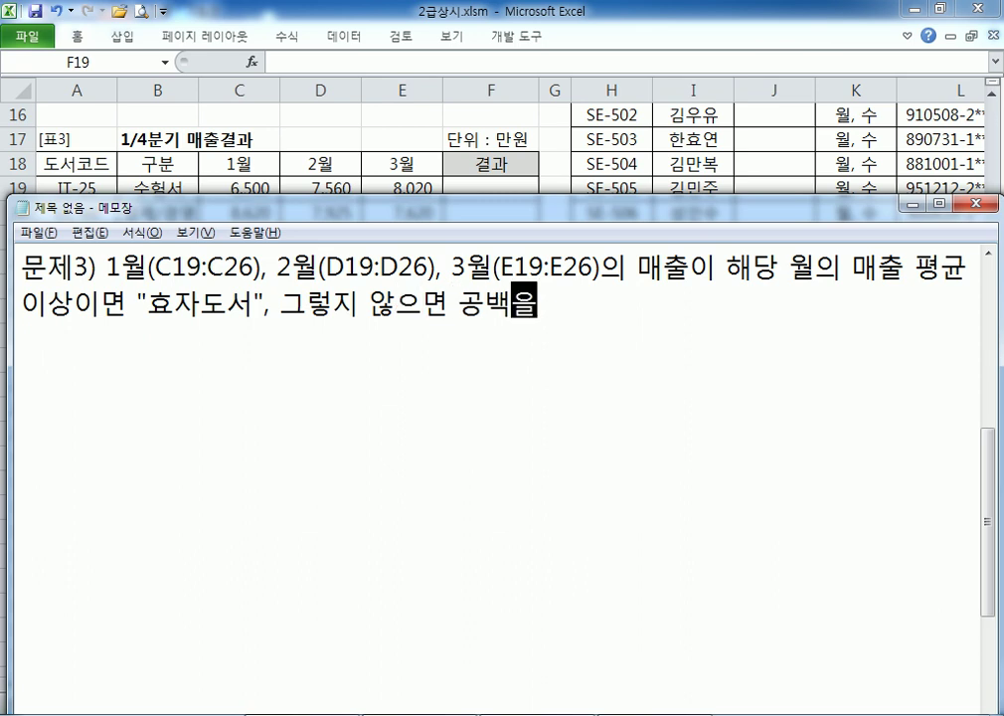
{"action": "type", "text": "ㅛ시하시"}
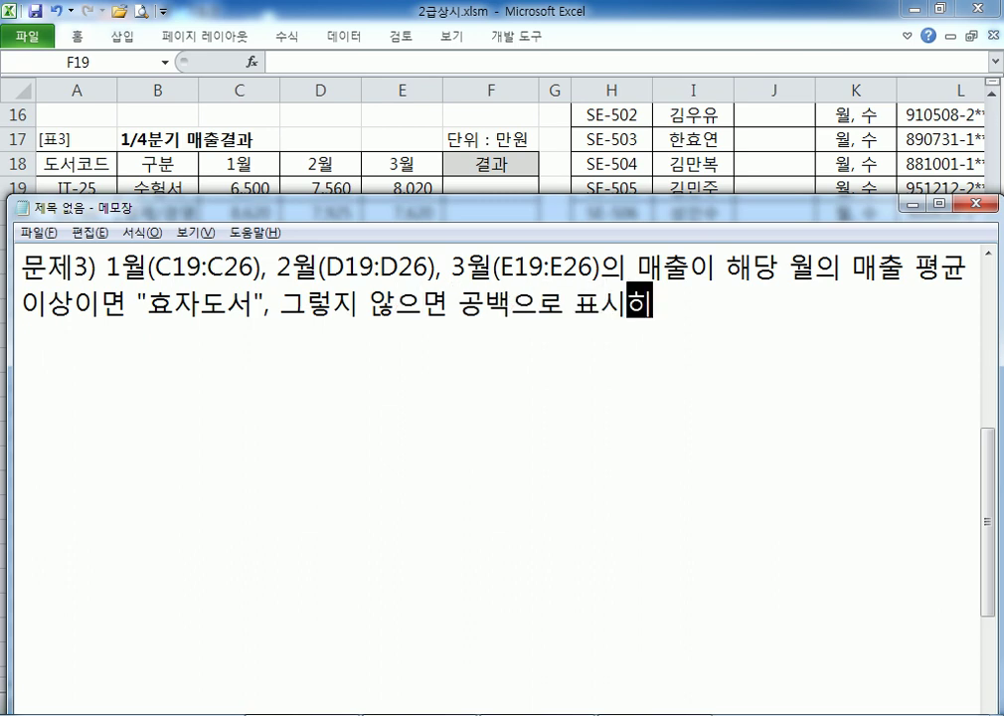
{"action": "type", "text": "오."}
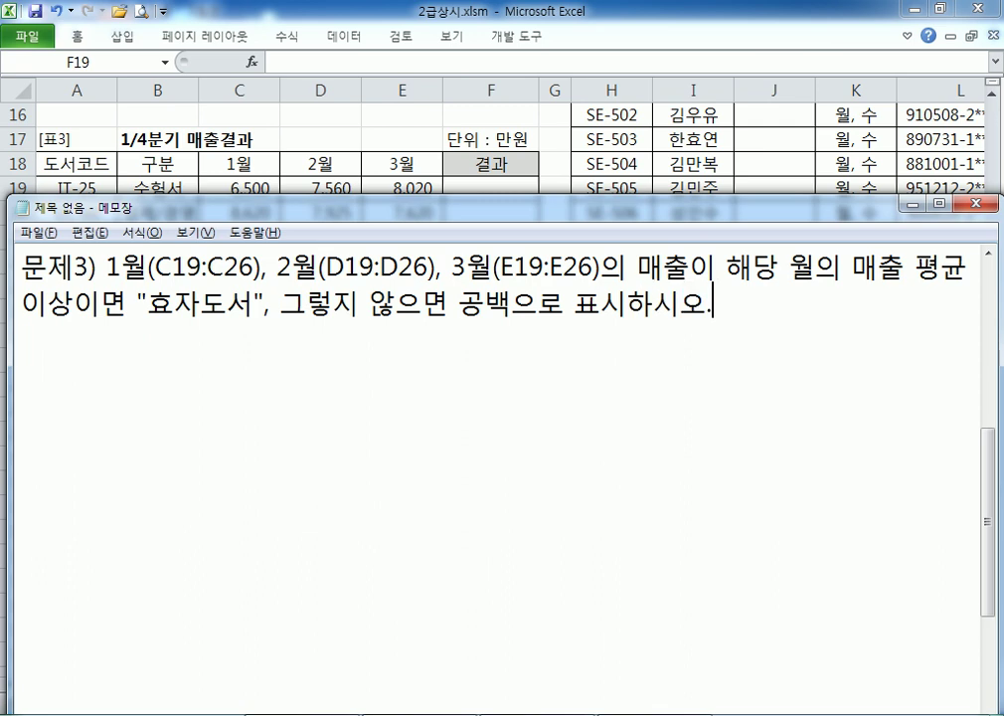
{"action": "key", "text": "Return"}
Note the functions needed: IF, AND, AVERAGE 함수
{"action": "type", "text": "IF, "}
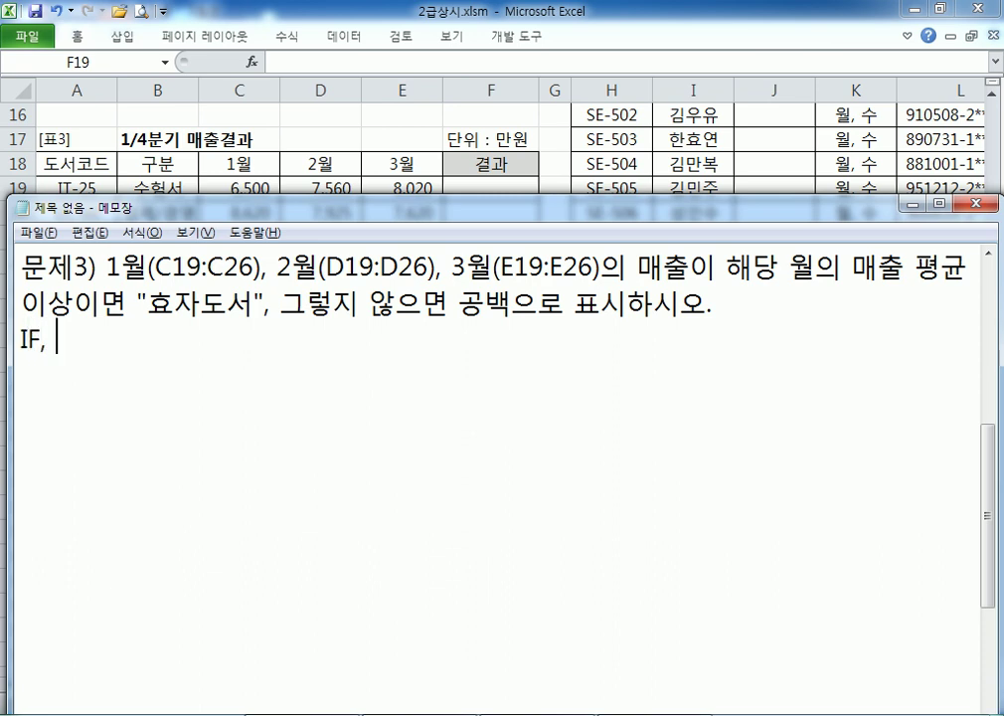
{"action": "type", "text": "AND, AVERAGED"}
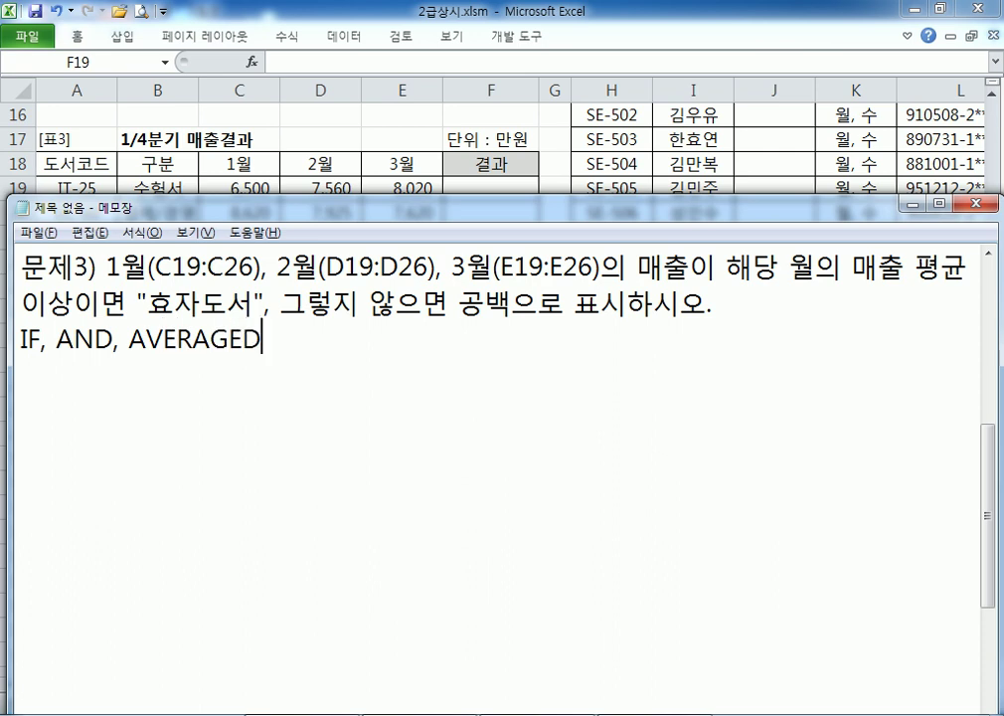
{"action": "key", "text": "BackSpace"}
{"action": "type", "text": "함수"}
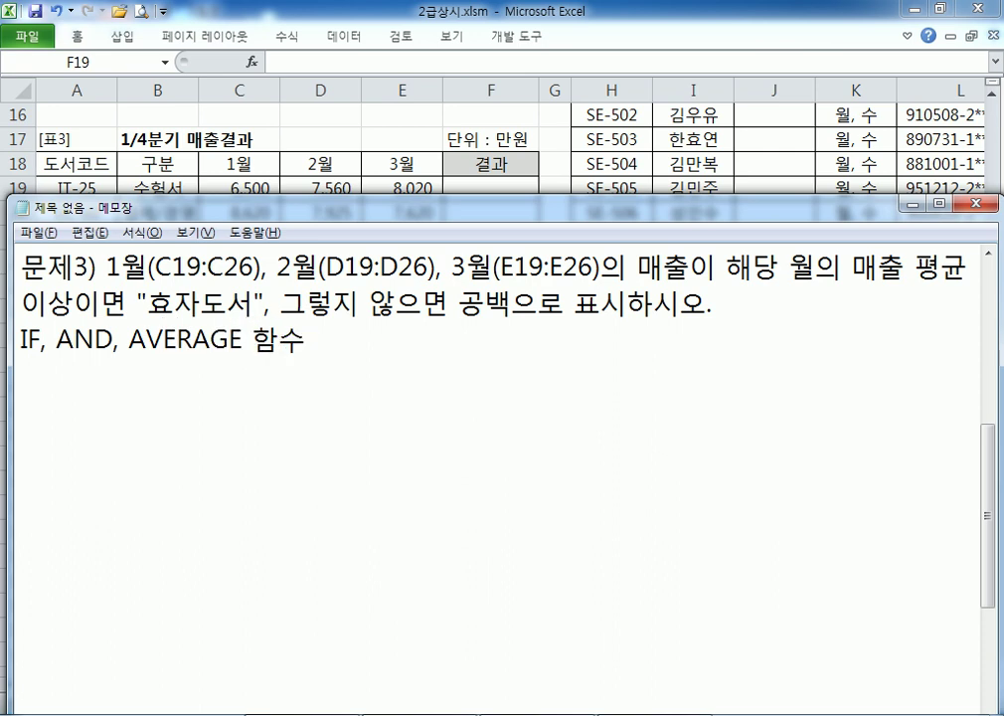
{"action": "key", "text": "Return"}
{"action": "key", "text": "alt+Tab"}
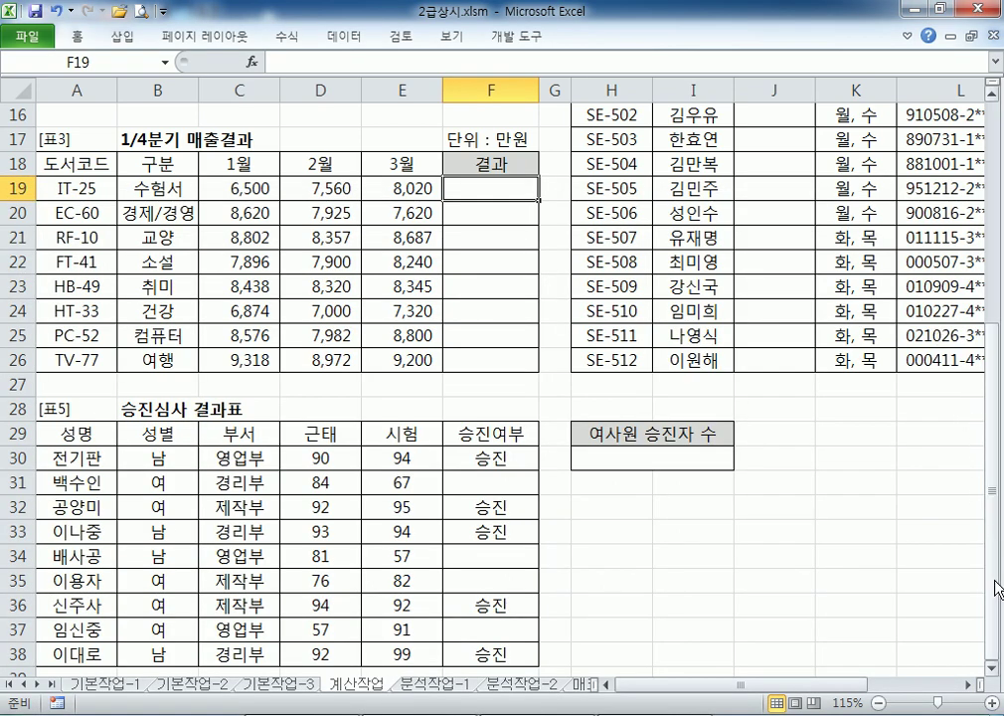
{"action": "left_click", "coordinate": [992, 666]}
{"action": "key", "text": "alt+Tab"}
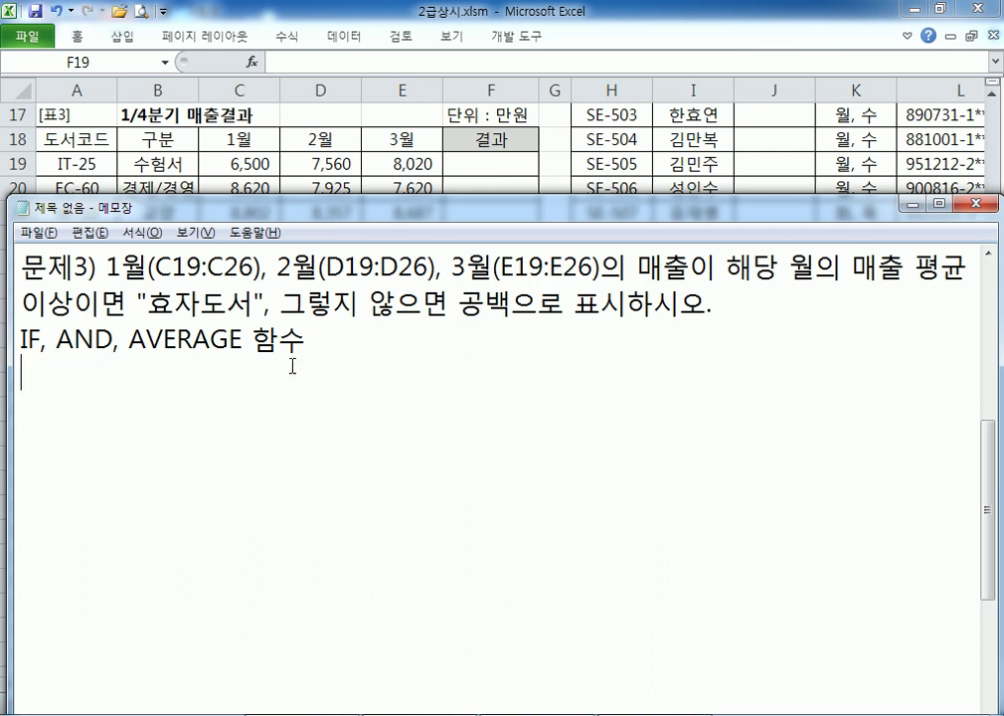
Write the template =IF(조건, 참, 거짓) and duplicate it on the next line
{"action": "key", "text": "Return"}
{"action": "type", "text": "=IF(ㅈ"}
{"action": "type", "text": "ㅗ건, 참,"}
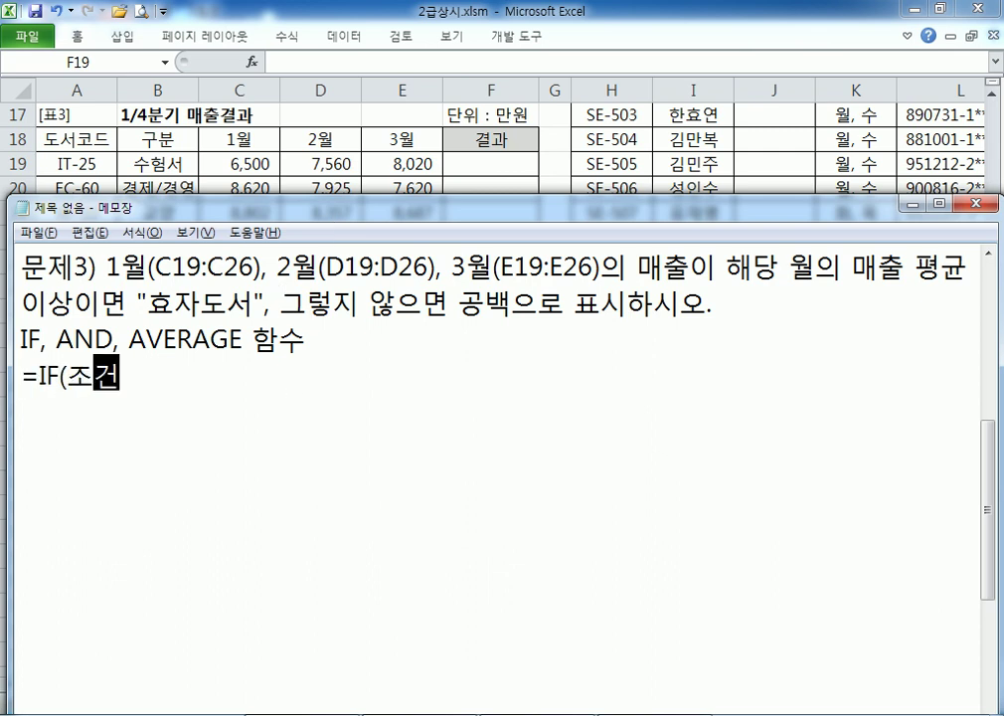
{"action": "type", "text": " 거짓)"}
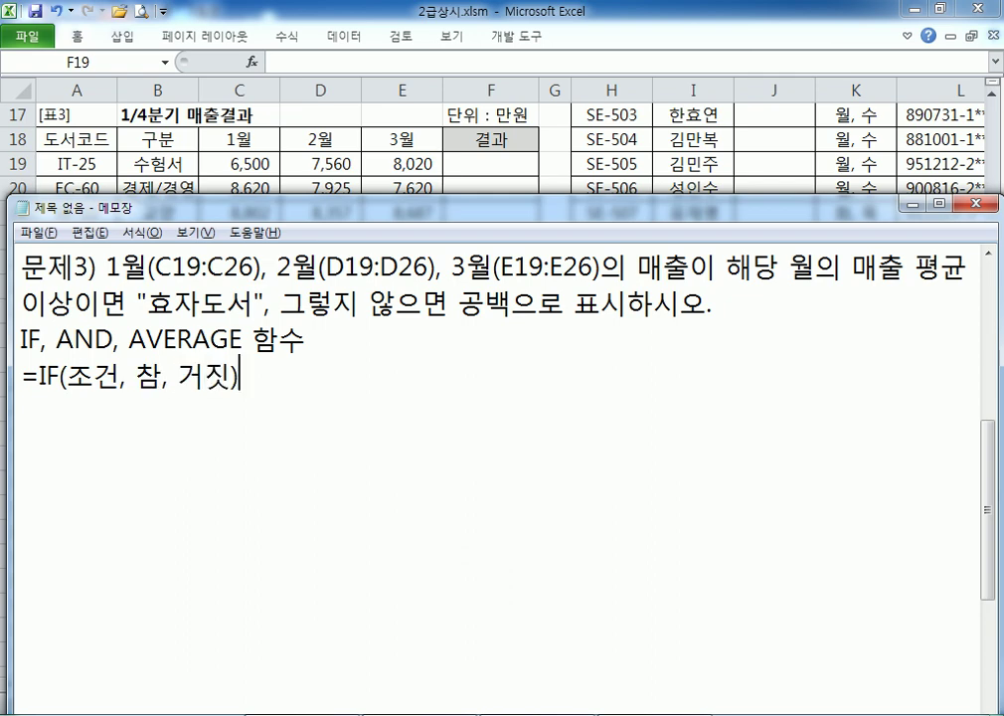
{"action": "key", "text": "Return"}
{"action": "key", "text": "Up"}
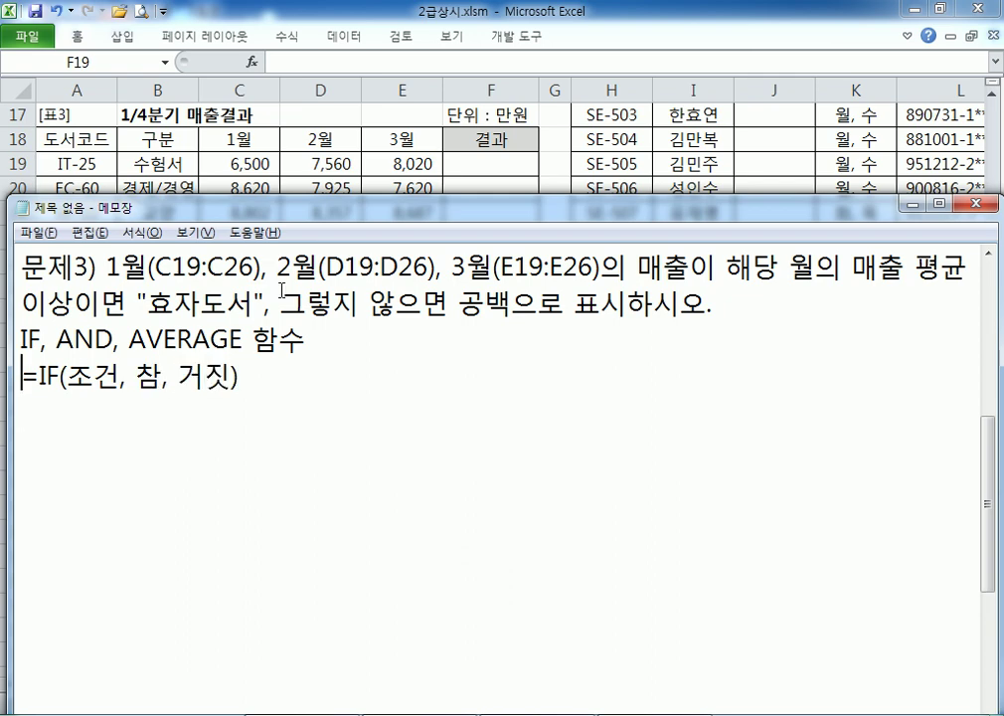
{"action": "key", "text": "shift+End"}
{"action": "key", "text": "ctrl+c"}
{"action": "key", "text": "Down"}
{"action": "key", "text": "ctrl+v"}
{"action": "key", "text": "Home"}
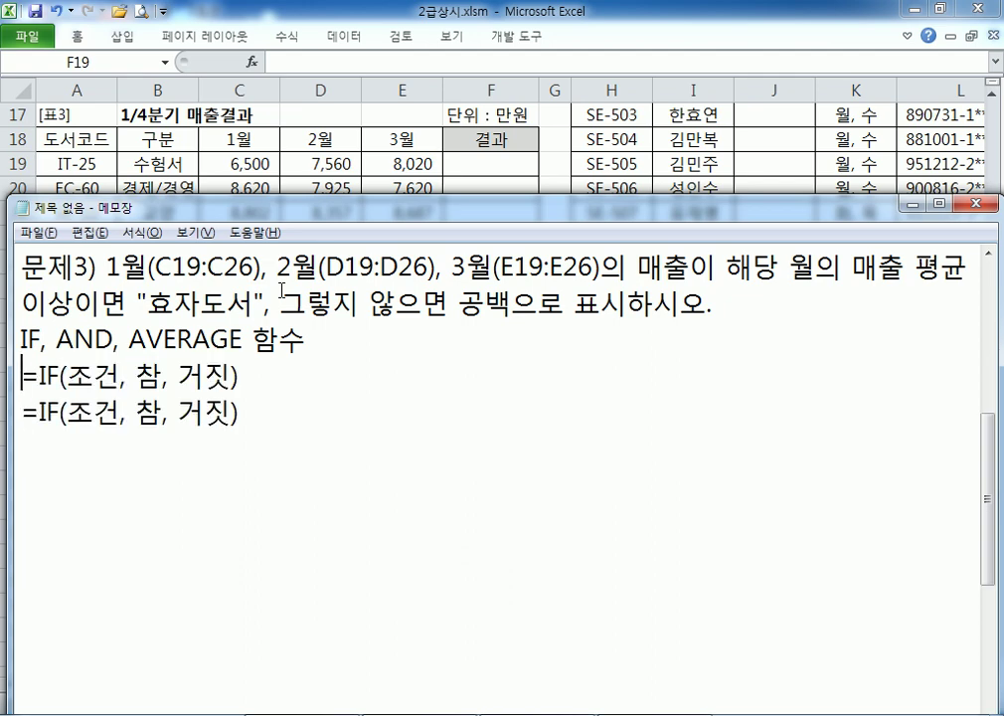
In the duplicate, replace 참 with "효자도서" and 거짓 with 공백
{"action": "key", "text": "Right"}
{"action": "key", "text": "Right"}
{"action": "key", "text": "Right"}
{"action": "key", "text": "Right"}
{"action": "key", "text": "Right"}
{"action": "key", "text": "Right"}
{"action": "key", "text": "Right"}
{"action": "key", "text": "Right"}
{"action": "key", "text": "Right"}
{"action": "key", "text": "Right"}
{"action": "key", "text": "Right"}
{"action": "key", "text": "Left"}
{"action": "key", "text": "Left"}
{"action": "key", "text": "Left"}
{"action": "key", "text": "shift+Right"}
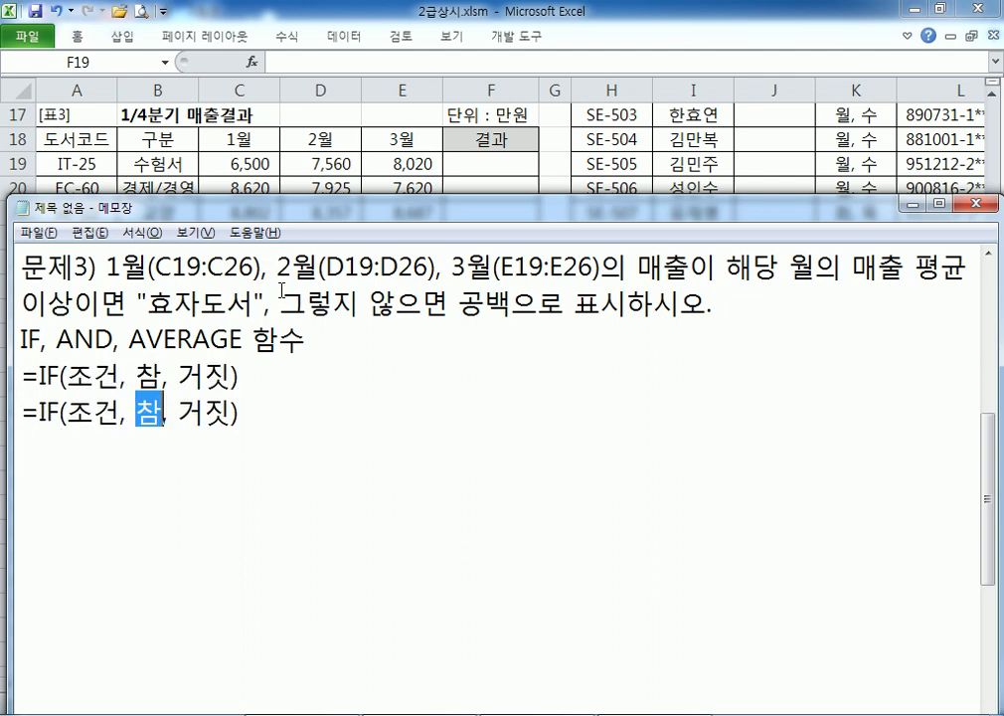
{"action": "type", "text": "\"효자도"}
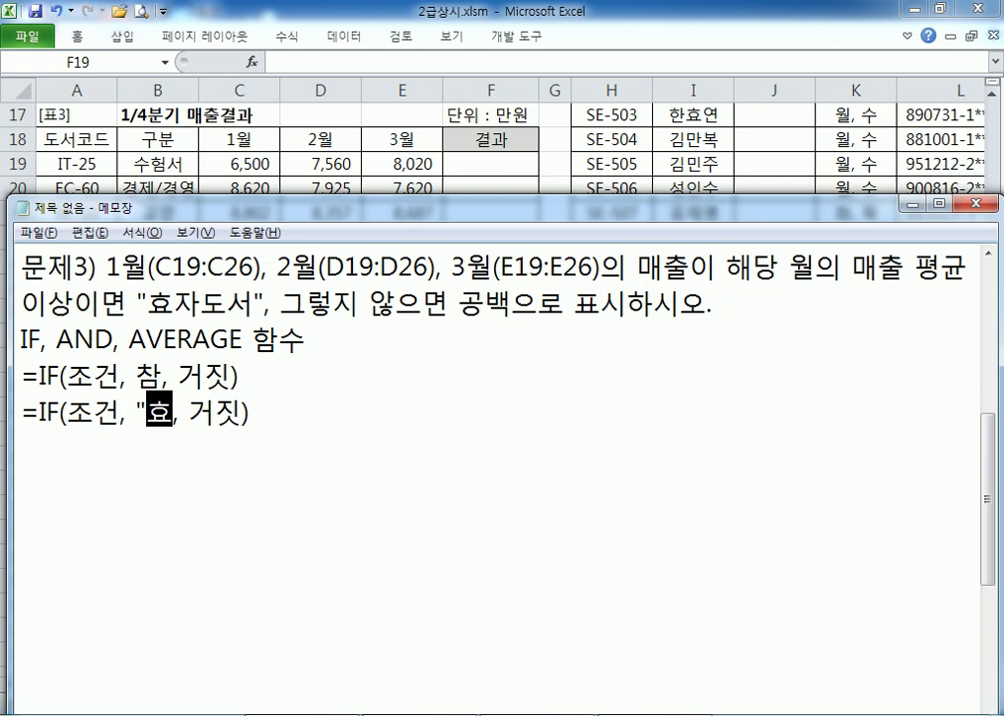
{"action": "type", "text": "서\""}
{"action": "key", "text": "Right"}
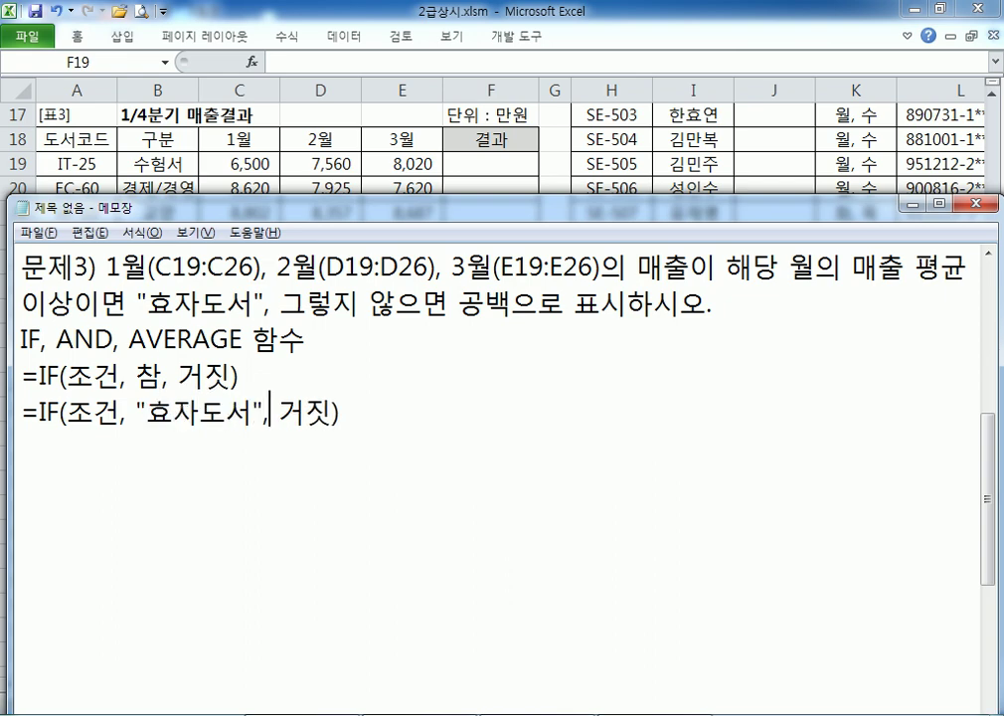
{"action": "key", "text": "Right"}
{"action": "key", "text": "shift+Right"}
{"action": "key", "text": "shift+Right"}
{"action": "type", "text": "공"}
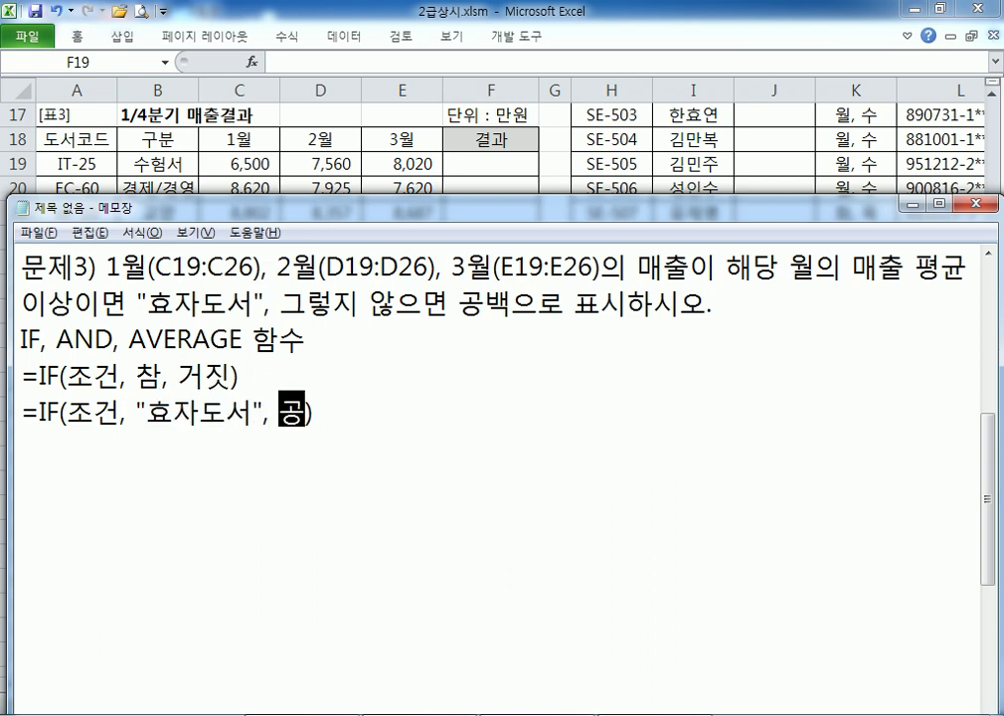
{"action": "type", "text": "백"}
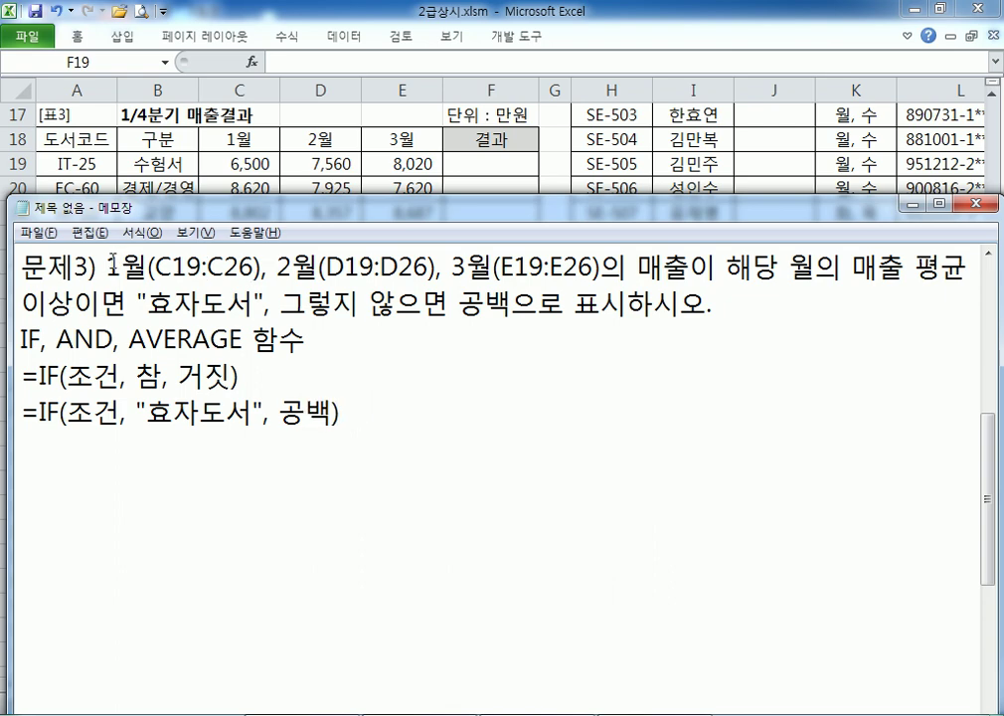
{"action": "left_click_drag", "start_coordinate": [107, 266], "coordinate": [75, 300]}
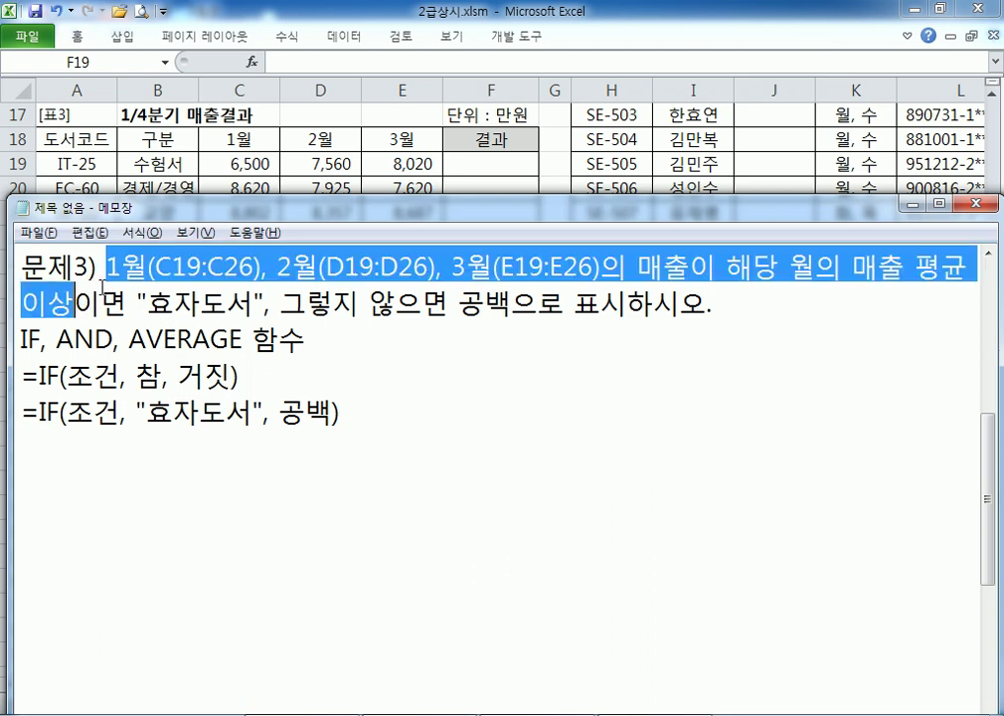
Paste the sales condition over 조건, then duplicate the line with "" replacing 공백
{"action": "left_click_drag", "start_coordinate": [69, 411], "coordinate": [119, 420]}
{"action": "key", "text": "ctrl+v"}
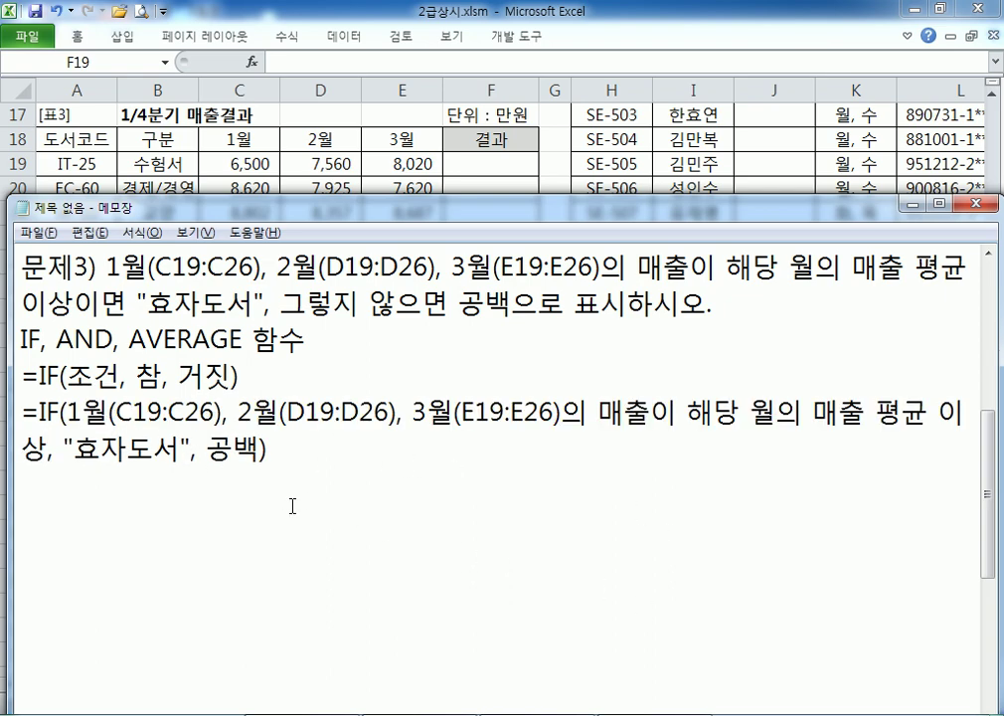
{"action": "left_click_drag", "start_coordinate": [28, 412], "coordinate": [28, 474]}
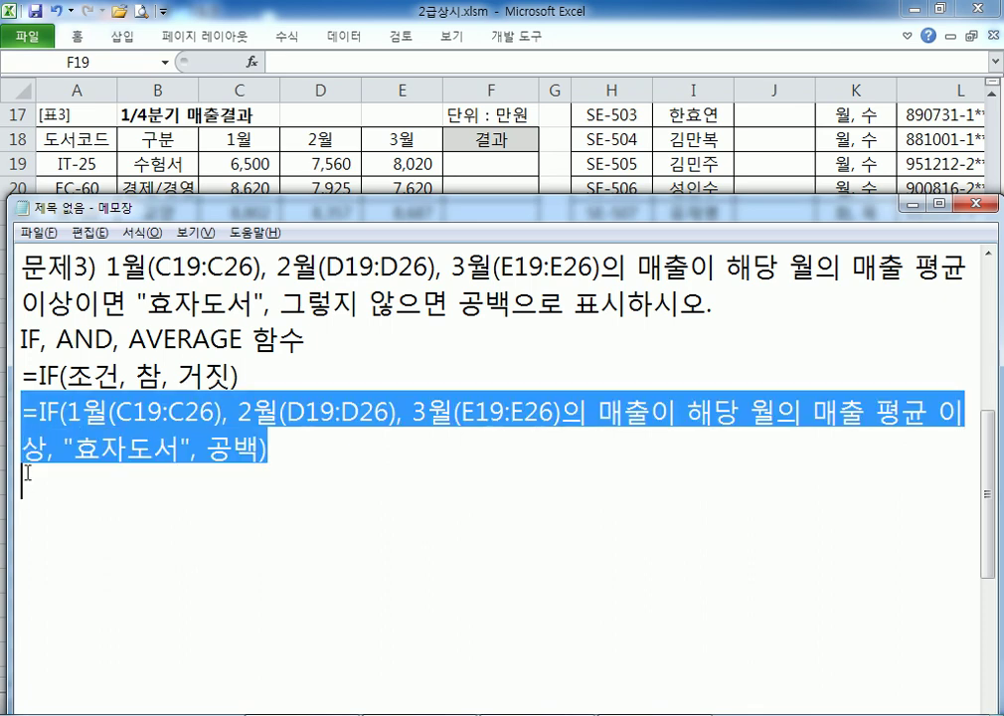
{"action": "key", "text": "ctrl+c"}
{"action": "left_click", "coordinate": [179, 497]}
{"action": "key", "text": "ctrl+v"}
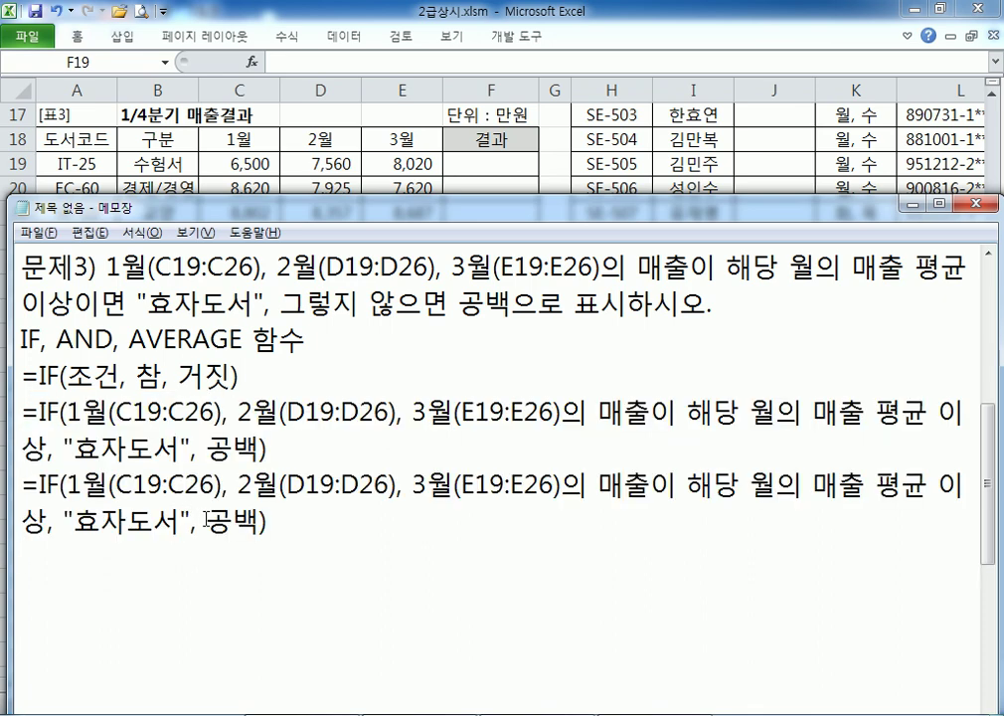
{"action": "left_click_drag", "start_coordinate": [206, 522], "coordinate": [261, 525]}
{"action": "scroll", "coordinate": [389, 509], "scroll_direction": "down", "scroll_amount": 1}
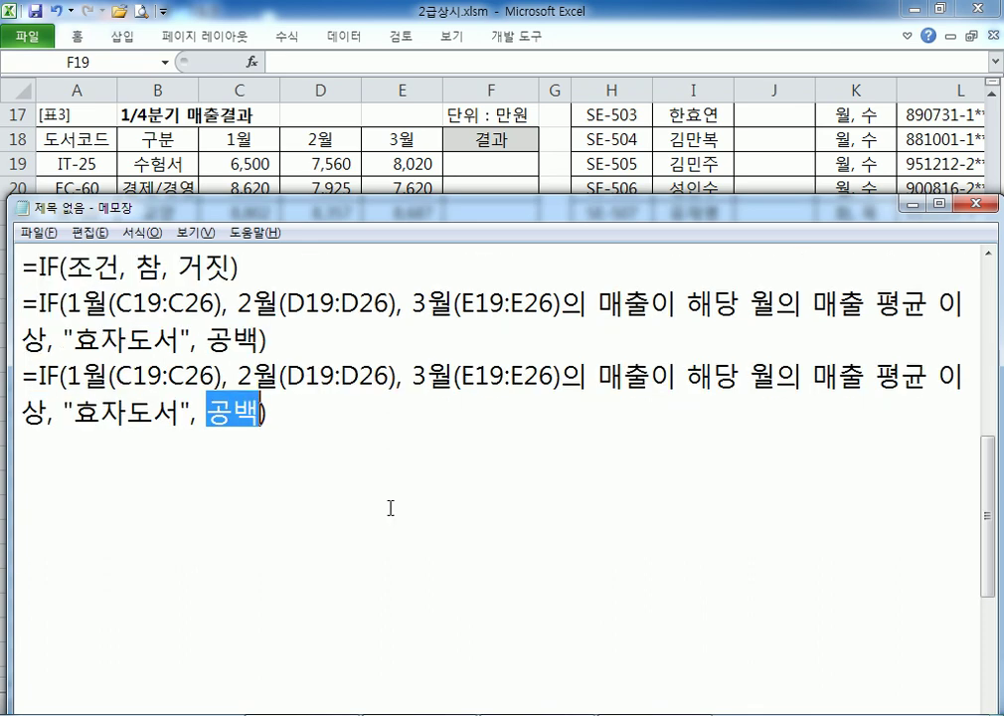
{"action": "type", "text": "\"\""}
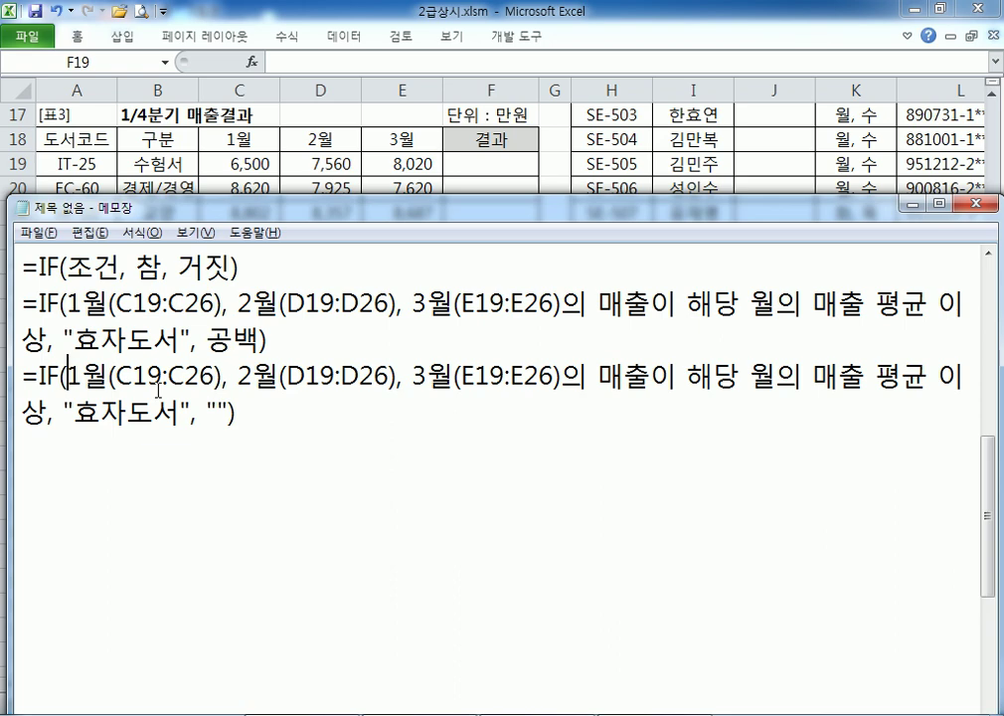
Wrap the conditions in AND( and reword the first as 1월 평균 이상
{"action": "type", "text": "AND("}
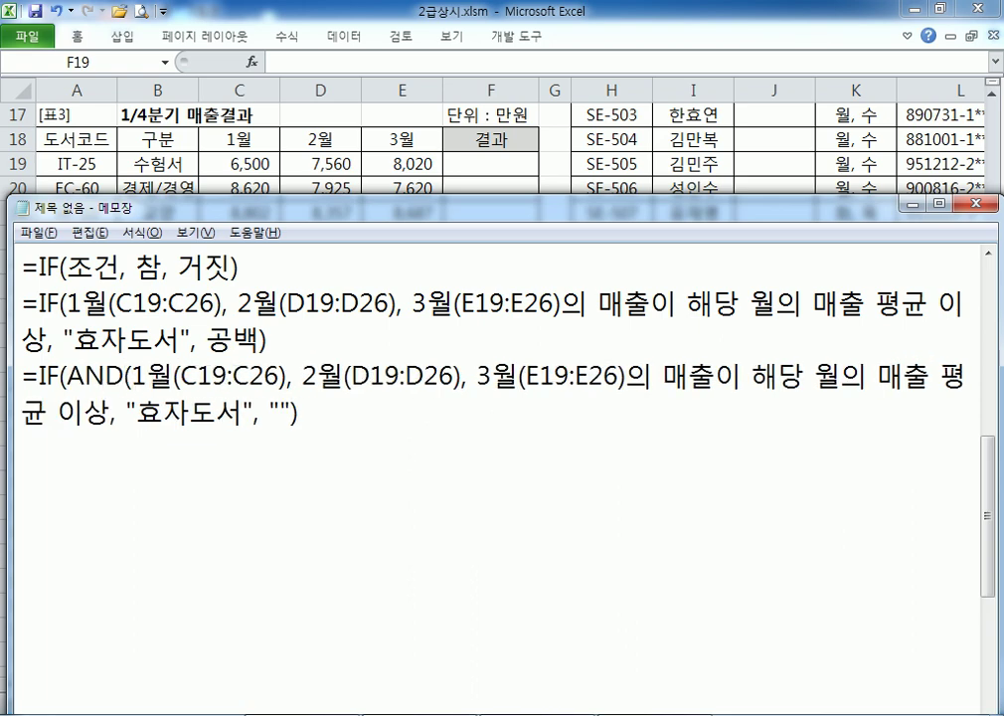
{"action": "key", "text": "Right"}
{"action": "key", "text": "Right"}
{"action": "key", "text": "Right"}
{"action": "key", "text": "Right"}
{"action": "key", "text": "Right"}
{"action": "key", "text": "Right"}
{"action": "key", "text": "Right"}
{"action": "key", "text": "Right"}
{"action": "key", "text": "Right"}
{"action": "key", "text": "Right"}
{"action": "key", "text": "Right"}
{"action": "type", "text": "DL"}
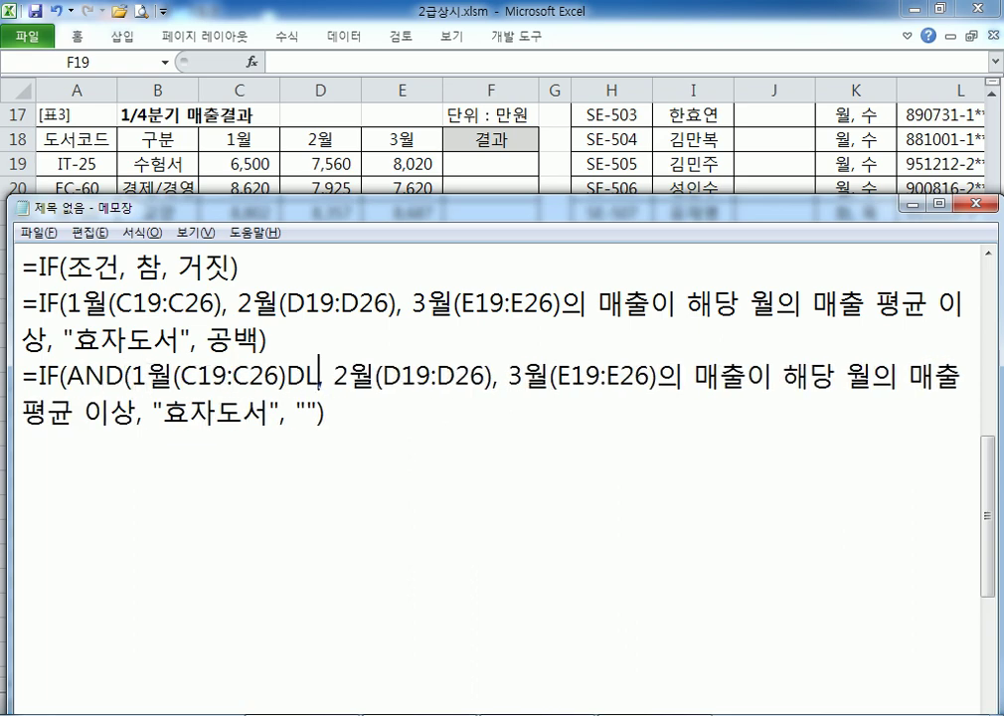
{"action": "key", "text": "BackSpace"}
{"action": "key", "text": "BackSpace"}
{"action": "type", "text": "이"}
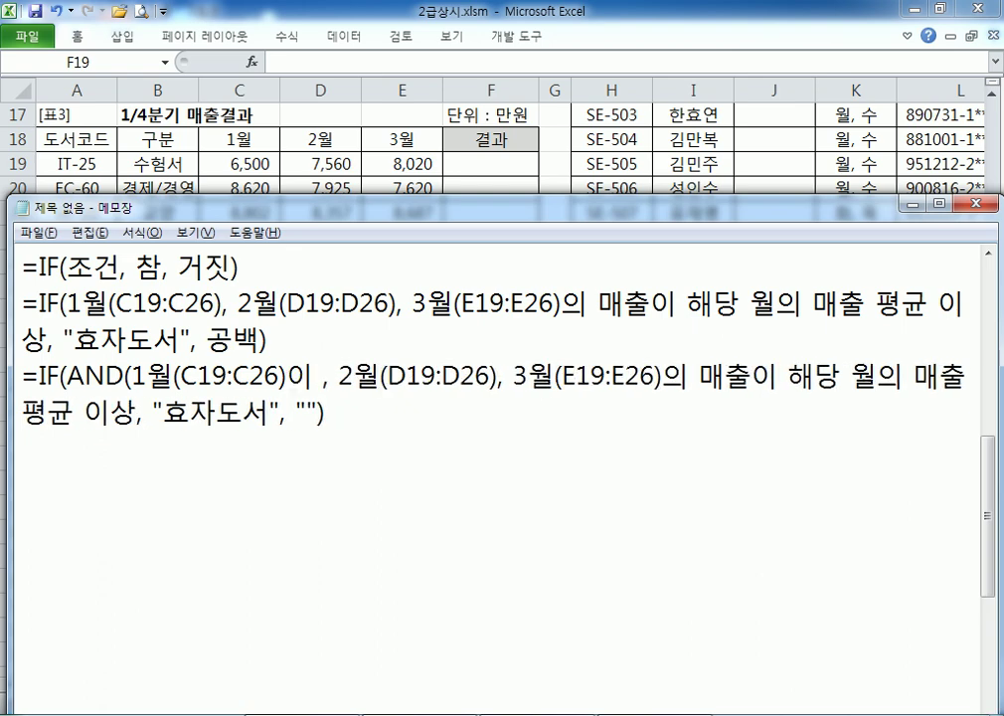
{"action": "type", "text": " ㅎ"}
{"action": "key", "text": "BackSpace"}
{"action": "type", "text": "1워ㅗ"}
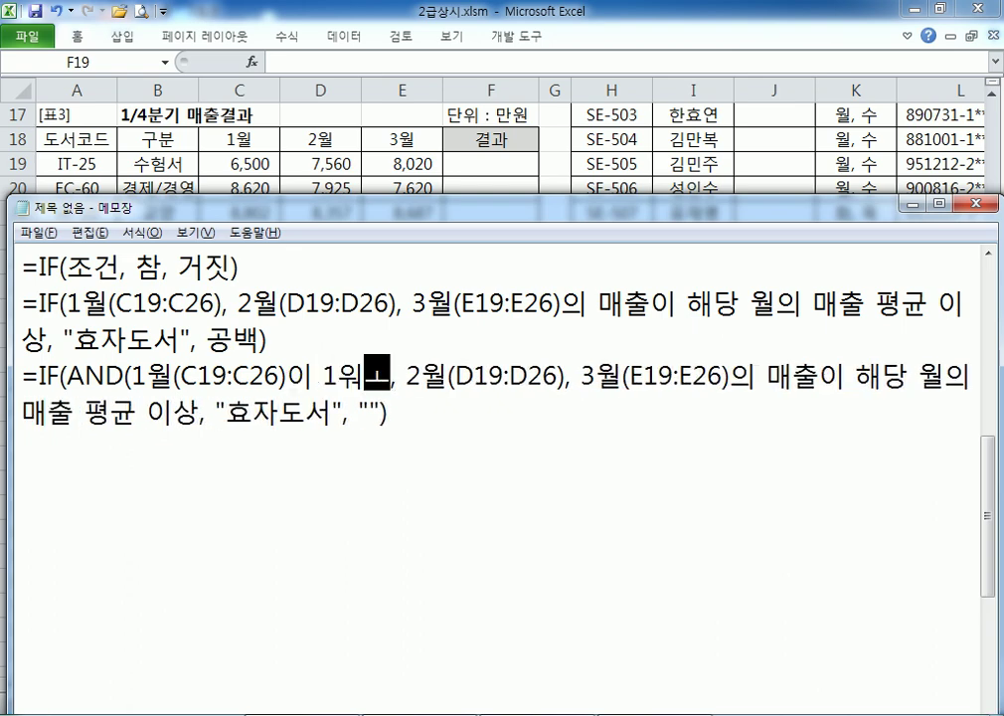
{"action": "key", "text": "BackSpace"}
{"action": "type", "text": "ㄹ 펴ㅛㅇ"}
{"action": "key", "text": "BackSpace"}
{"action": "key", "text": "BackSpace"}
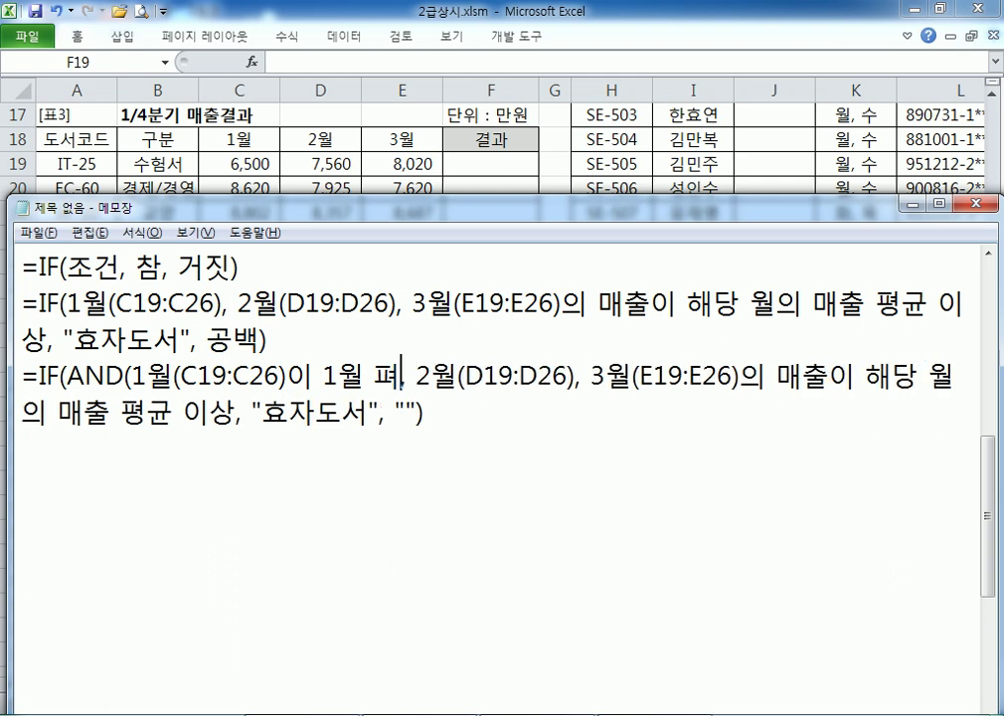
{"action": "type", "text": "ㅇ"}
{"action": "key", "text": "BackSpace"}
{"action": "type", "text": "ㅇ균"}
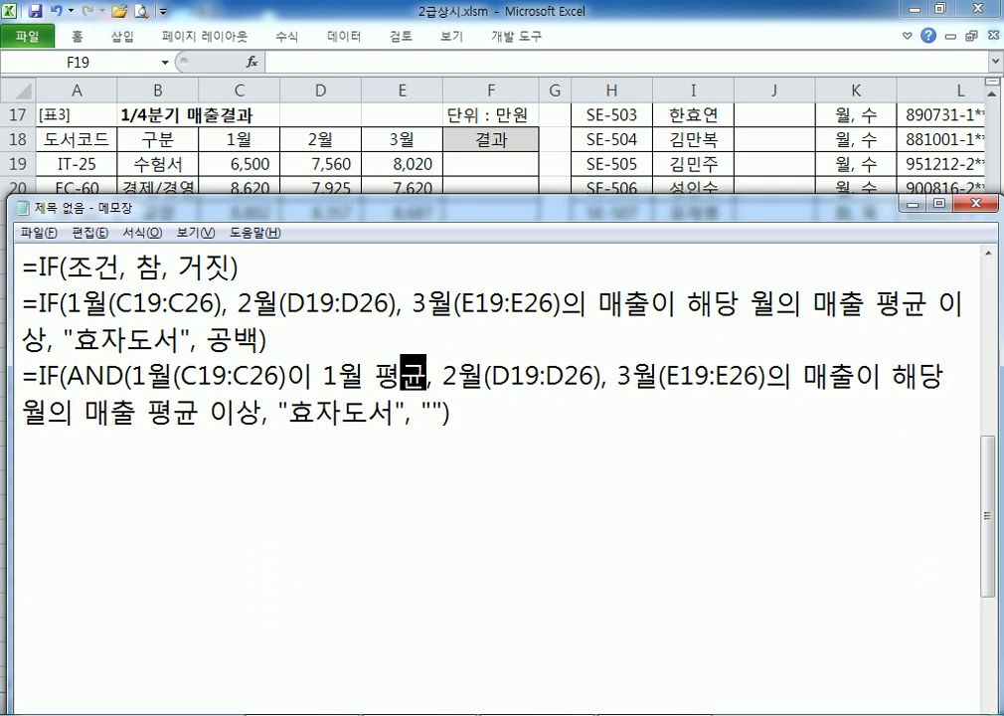
{"action": "type", "text": " 이상"}
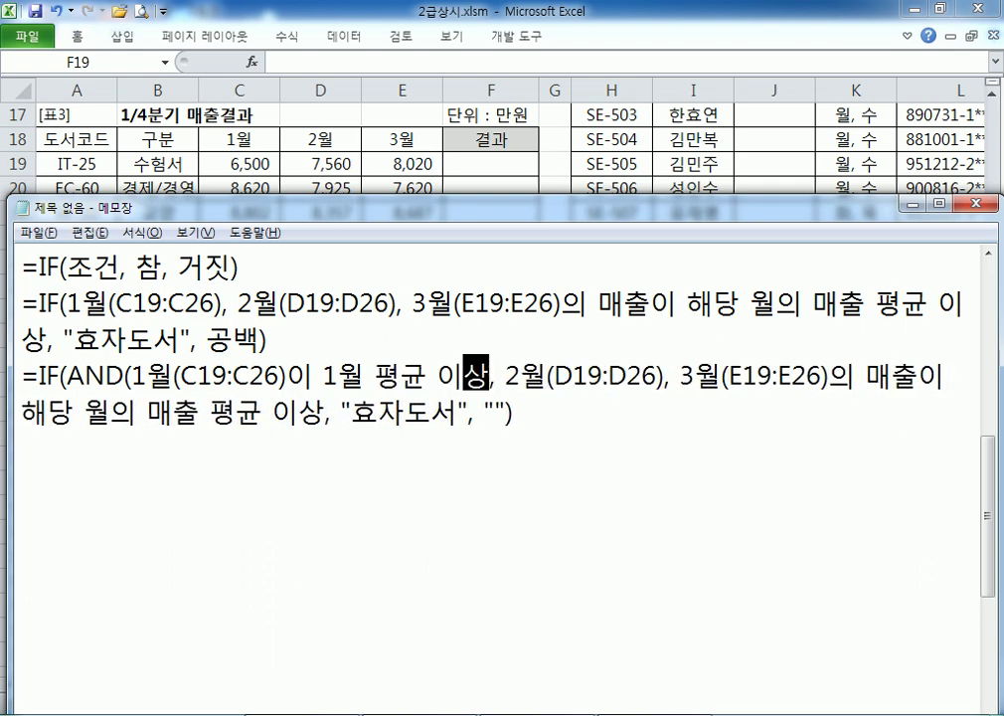
{"action": "type", "text": ","}
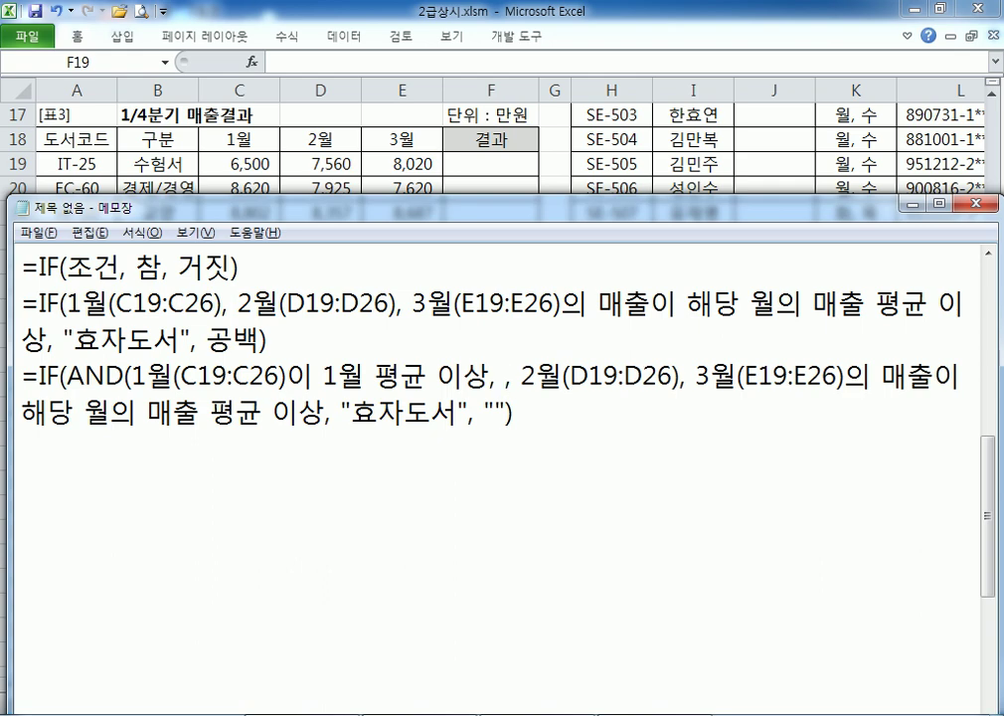
{"action": "key", "text": "Delete"}
{"action": "key", "text": "Delete"}
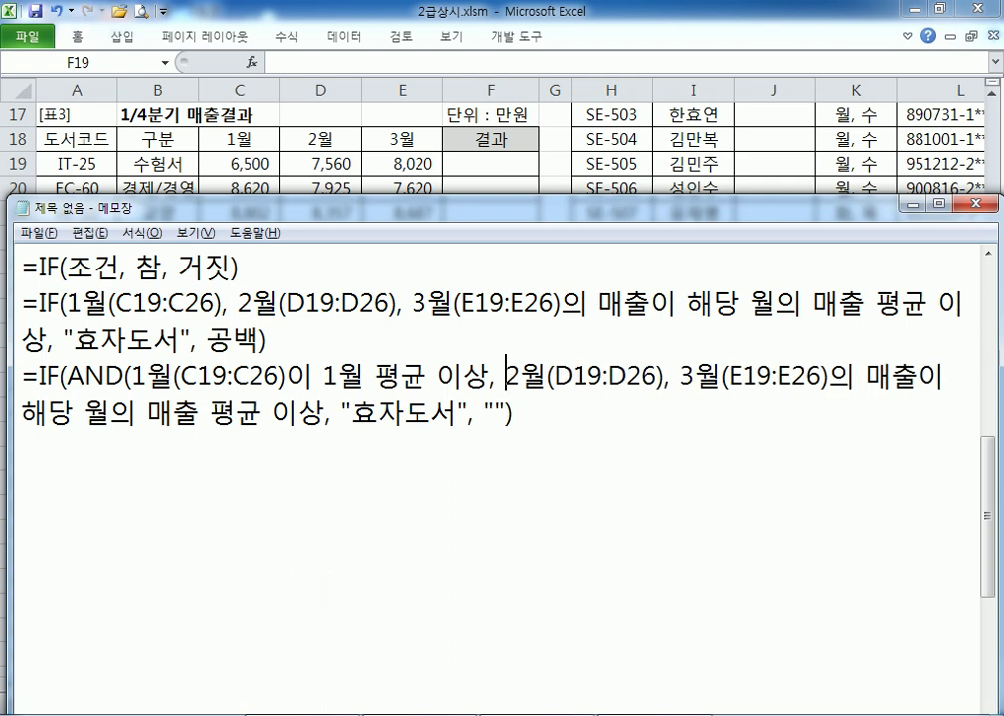
Reword the 2월 and 3월 conditions as 평균 이상, close the AND group, and select the line
{"action": "key", "text": "Right"}
{"action": "key", "text": "Right"}
{"action": "key", "text": "Right"}
{"action": "key", "text": "Right"}
{"action": "key", "text": "Right"}
{"action": "key", "text": "Right"}
{"action": "key", "text": "Right"}
{"action": "key", "text": "Right"}
{"action": "key", "text": "Right"}
{"action": "key", "text": "Right"}
{"action": "key", "text": "Right"}
{"action": "type", "text": "이 2위"}
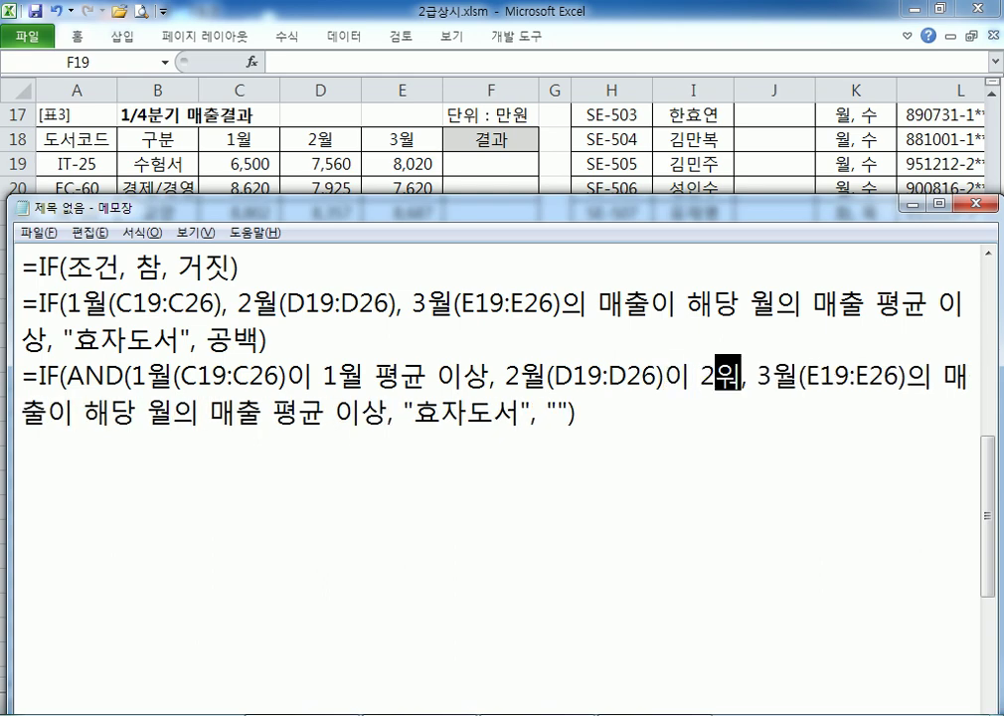
{"action": "type", "text": "월 평균"}
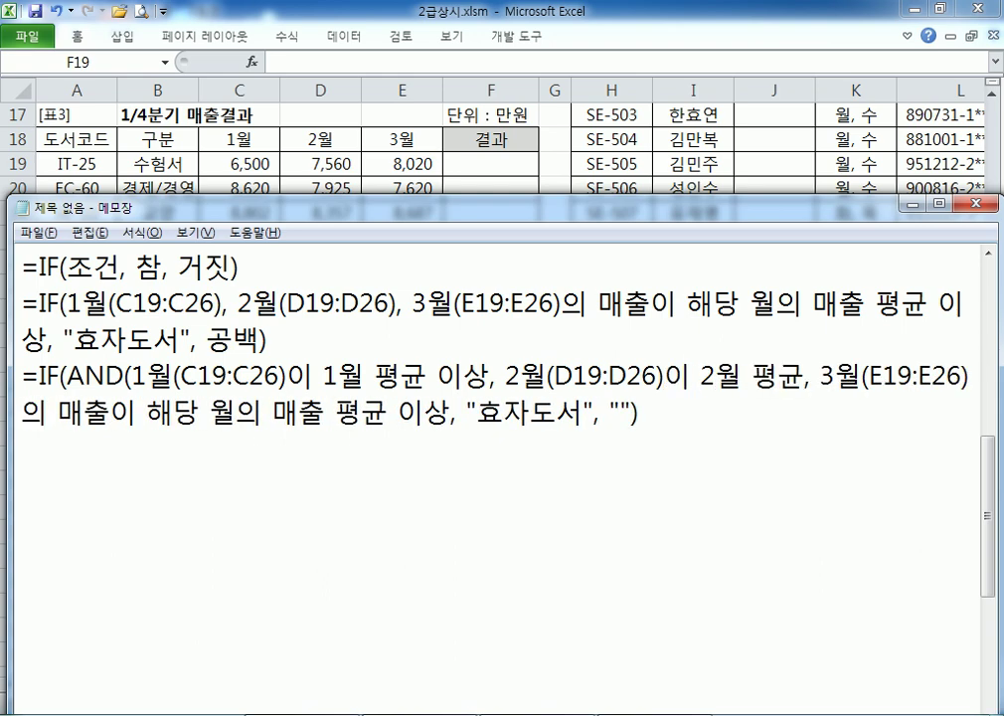
{"action": "key", "text": "Right"}
{"action": "key", "text": "Right"}
{"action": "key", "text": "Right"}
{"action": "key", "text": "Right"}
{"action": "key", "text": "Right"}
{"action": "key", "text": "Right"}
{"action": "key", "text": "Right"}
{"action": "key", "text": "Right"}
{"action": "key", "text": "Right"}
{"action": "key", "text": "Right"}
{"action": "key", "text": "Right"}
{"action": "key", "text": "Right"}
{"action": "key", "text": "Right"}
{"action": "key", "text": "Right"}
{"action": "key", "text": "Left"}
{"action": "key", "text": "Left"}
{"action": "key", "text": "Delete"}
{"action": "key", "text": "Delete"}
{"action": "key", "text": "Delete"}
{"action": "key", "text": "Delete"}
{"action": "key", "text": "Delete"}
{"action": "key", "text": "Delete"}
{"action": "key", "text": "Delete"}
{"action": "key", "text": "Delete"}
{"action": "key", "text": "Delete"}
{"action": "key", "text": "Delete"}
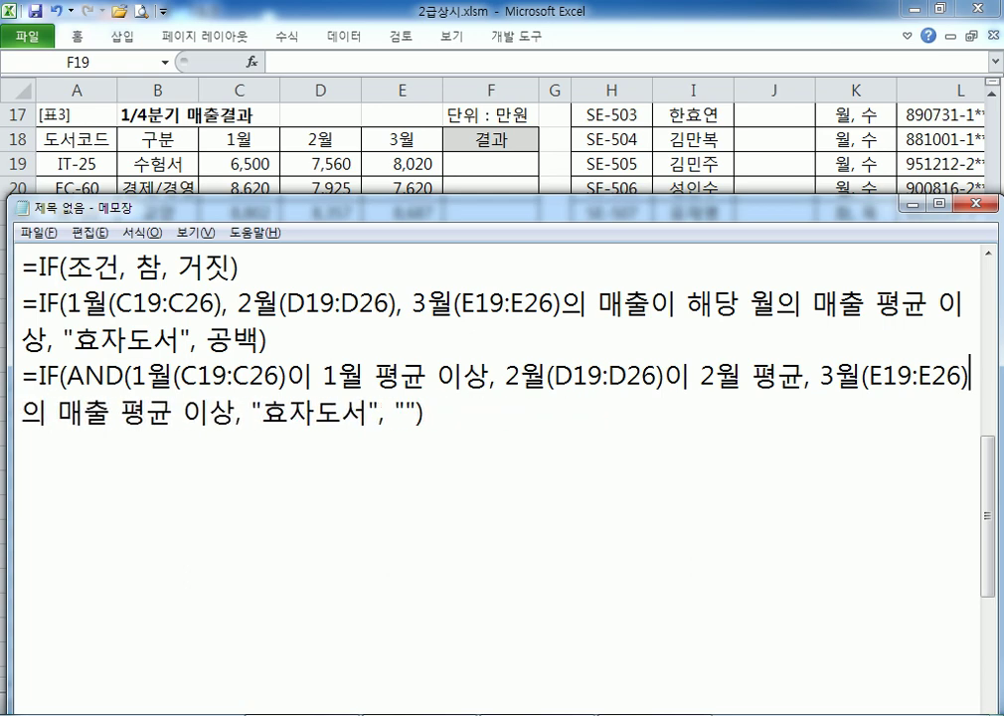
{"action": "key", "text": "Delete"}
{"action": "key", "text": "Delete"}
{"action": "key", "text": "Delete"}
{"action": "key", "text": "Delete"}
{"action": "key", "text": "Delete"}
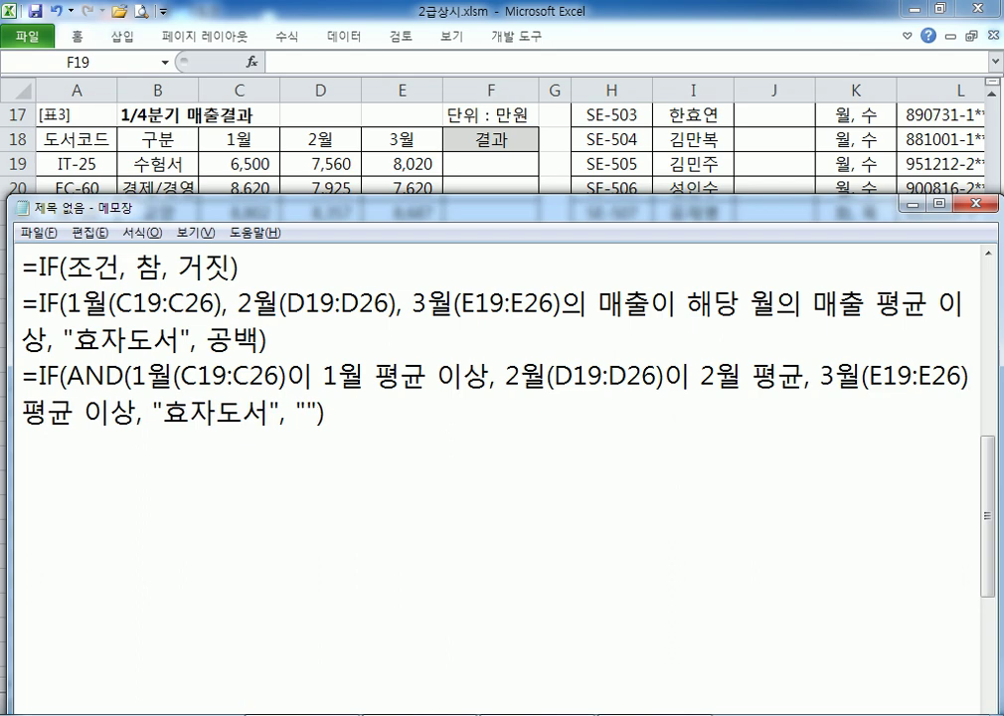
{"action": "type", "text": "ㅇ"}
{"action": "key", "text": "Right"}
{"action": "key", "text": "Right"}
{"action": "key", "text": "Right"}
{"action": "key", "text": "Right"}
{"action": "key", "text": "Right"}
{"action": "key", "text": "Right"}
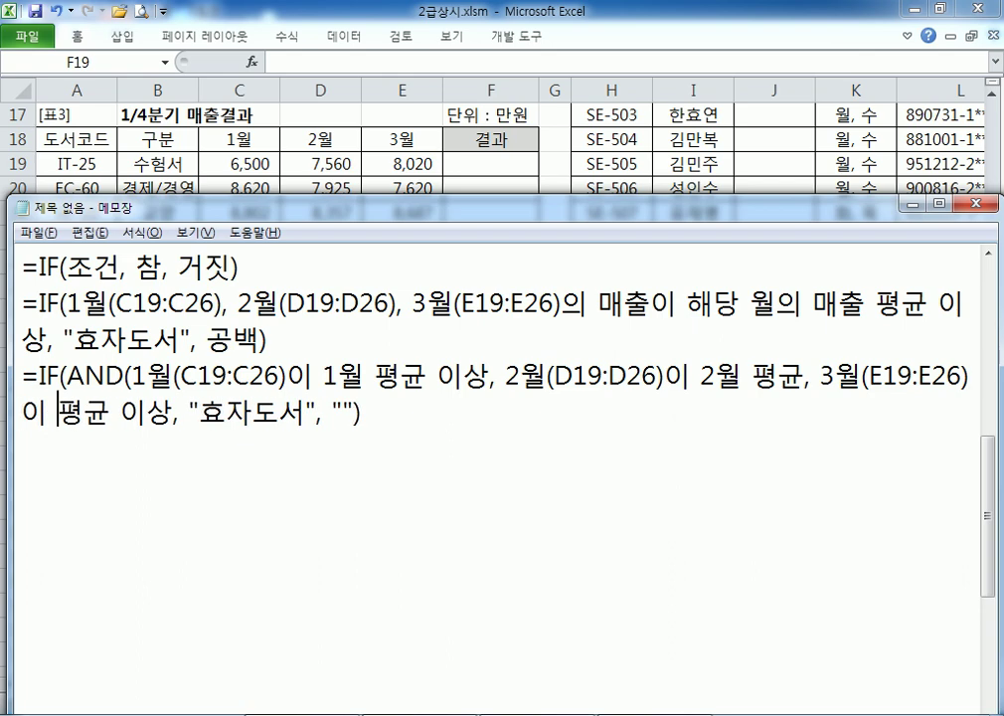
{"action": "type", "text": ")"}
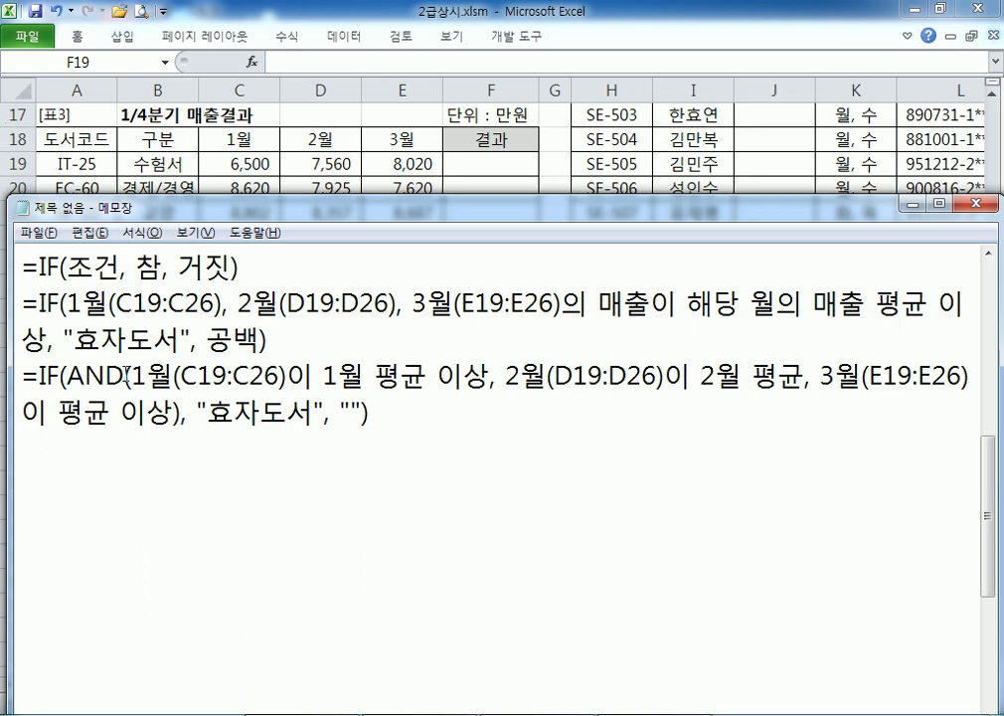
{"action": "left_click_drag", "start_coordinate": [136, 376], "coordinate": [173, 411]}
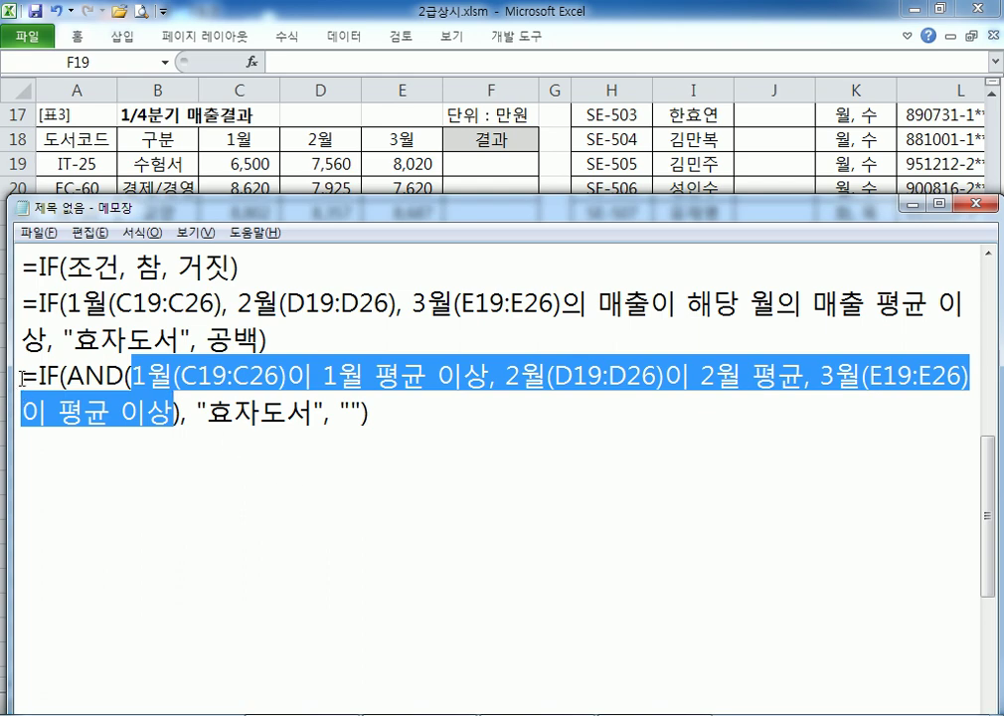
{"action": "left_click_drag", "start_coordinate": [22, 378], "coordinate": [17, 451]}
{"action": "key", "text": "ctrl+c"}
{"action": "left_click", "coordinate": [170, 476]}
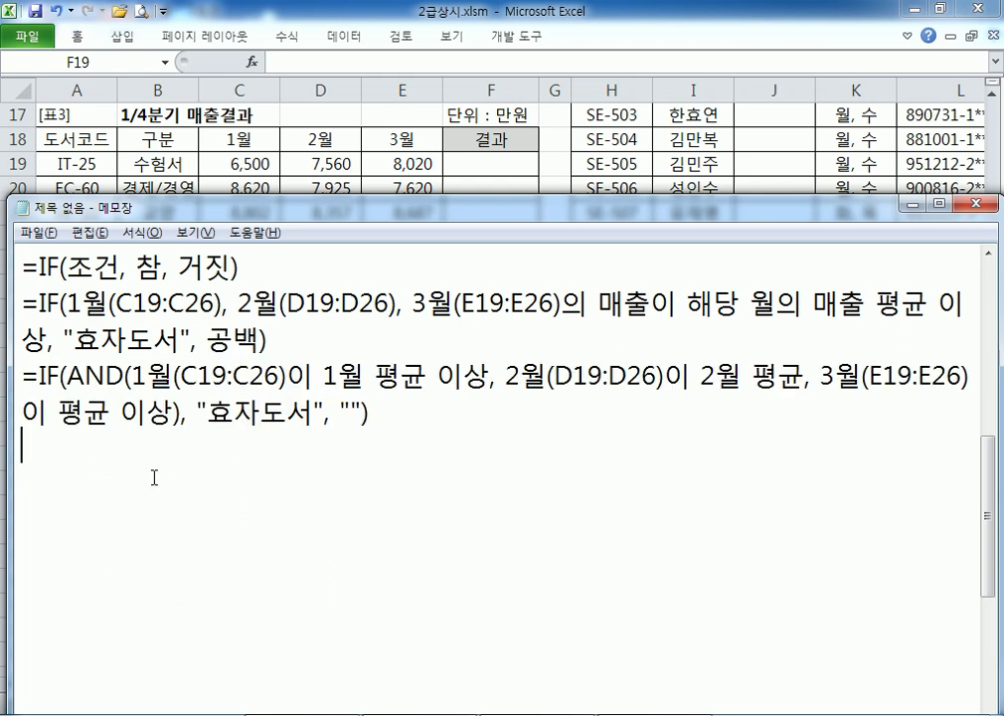
Paste a copy of the AND line and rewrite its first condition as C19>=AVERAGE(C19:C26)
{"action": "key", "text": "ctrl+v"}
{"action": "left_click", "coordinate": [133, 450]}
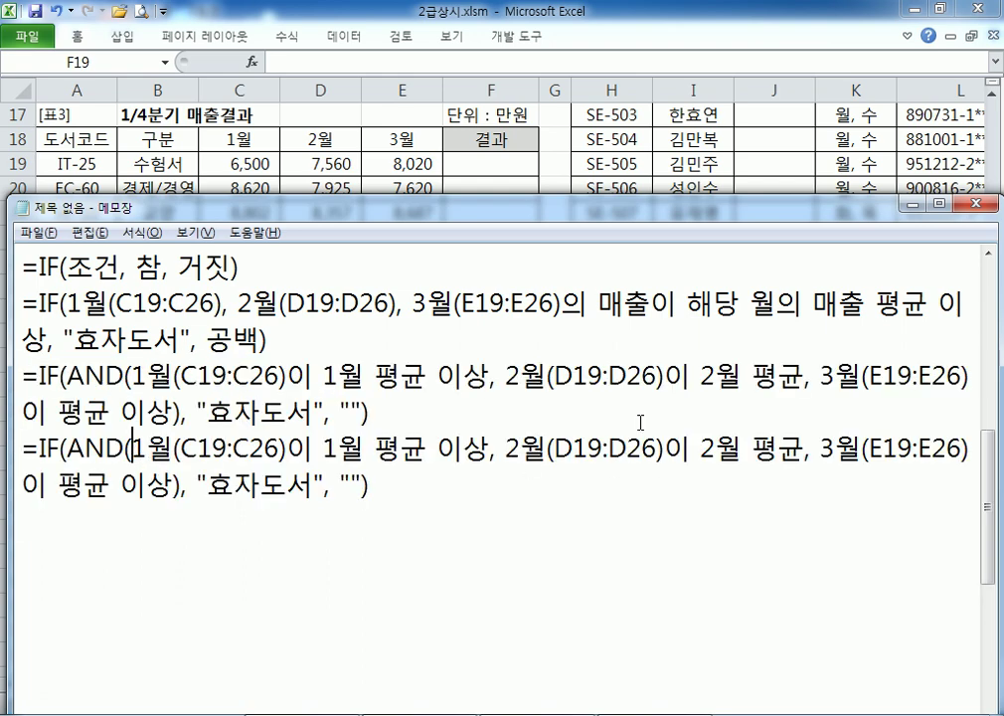
{"action": "key", "text": "Delete"}
{"action": "key", "text": "Delete"}
{"action": "key", "text": "Delete"}
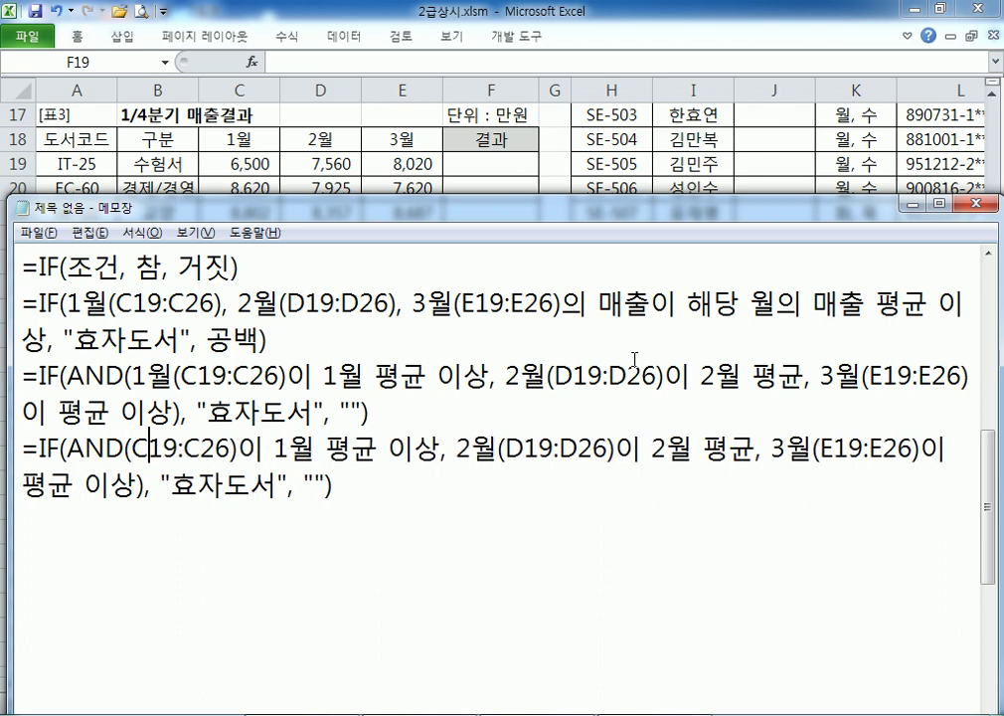
{"action": "key", "text": "Right"}
{"action": "key", "text": "Right"}
{"action": "type", "text": ">="}
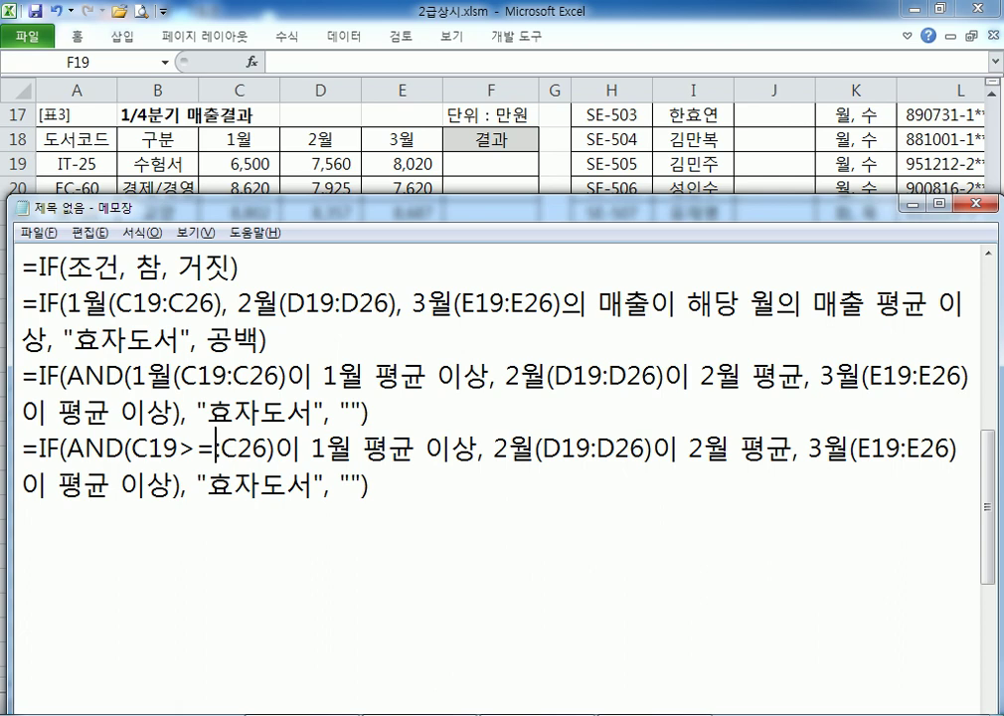
{"action": "type", "text": "ㅁ"}
{"action": "key", "text": "BackSpace"}
{"action": "key", "text": "Hangul"}
{"action": "type", "text": "AVERAGE(C19"}
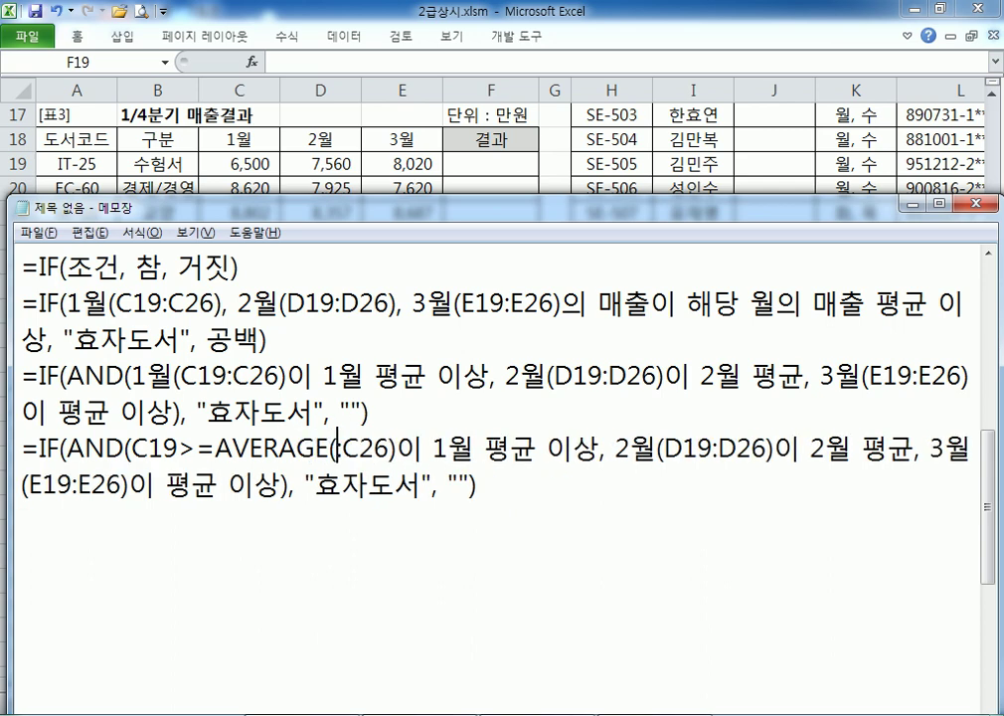
{"action": "key", "text": "Right"}
{"action": "key", "text": "Right"}
{"action": "key", "text": "Right"}
{"action": "key", "text": "Right"}
{"action": "key", "text": "Right"}
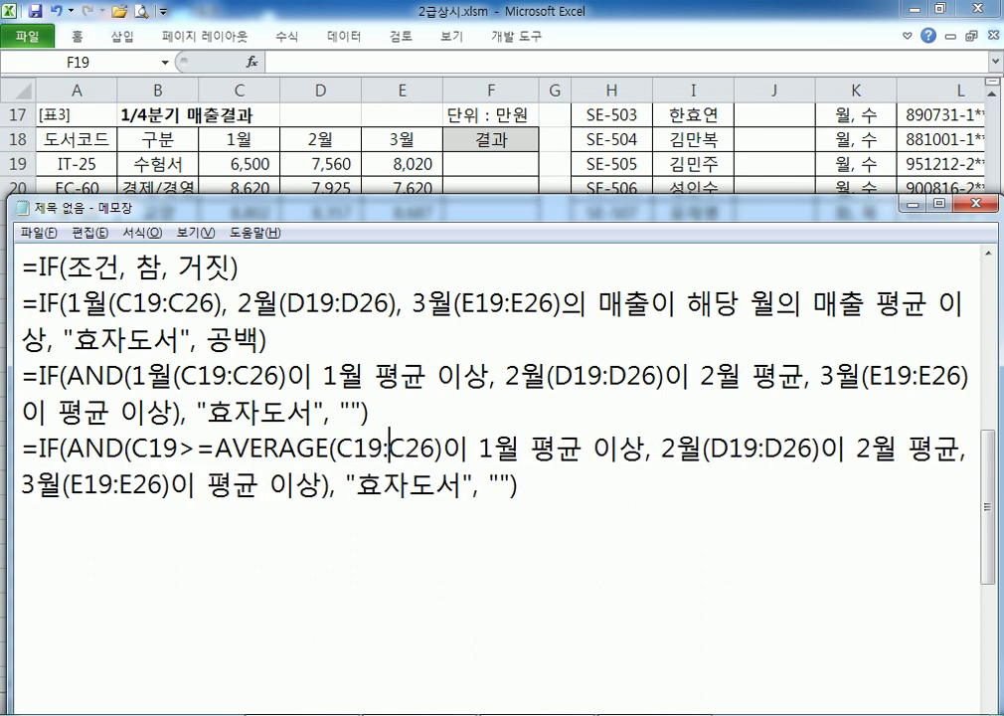
{"action": "key", "text": "Delete"}
{"action": "key", "text": "Delete"}
{"action": "key", "text": "Delete"}
{"action": "key", "text": "Delete"}
{"action": "key", "text": "Delete"}
{"action": "key", "text": "Delete"}
{"action": "key", "text": "Delete"}
{"action": "key", "text": "Delete"}
{"action": "key", "text": "Delete"}
{"action": "key", "text": "Delete"}
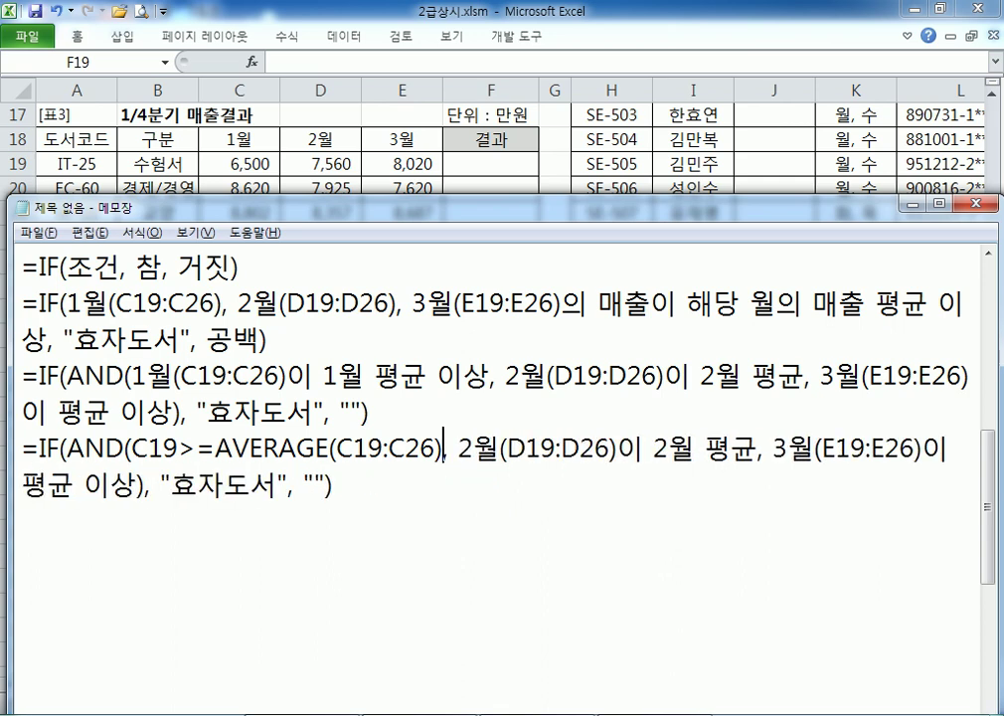
Highlight C19, the C19:C26 range and the >= comparison to explain the condition
{"action": "left_click_drag", "start_coordinate": [133, 450], "coordinate": [164, 449]}
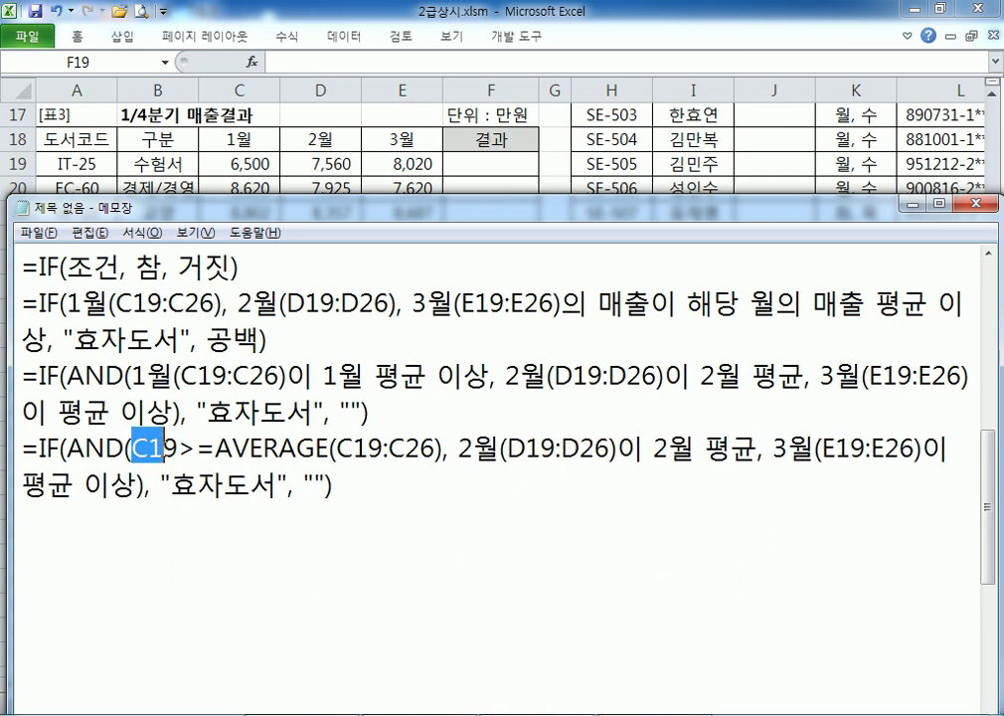
{"action": "left_click_drag", "start_coordinate": [315, 450], "coordinate": [438, 450]}
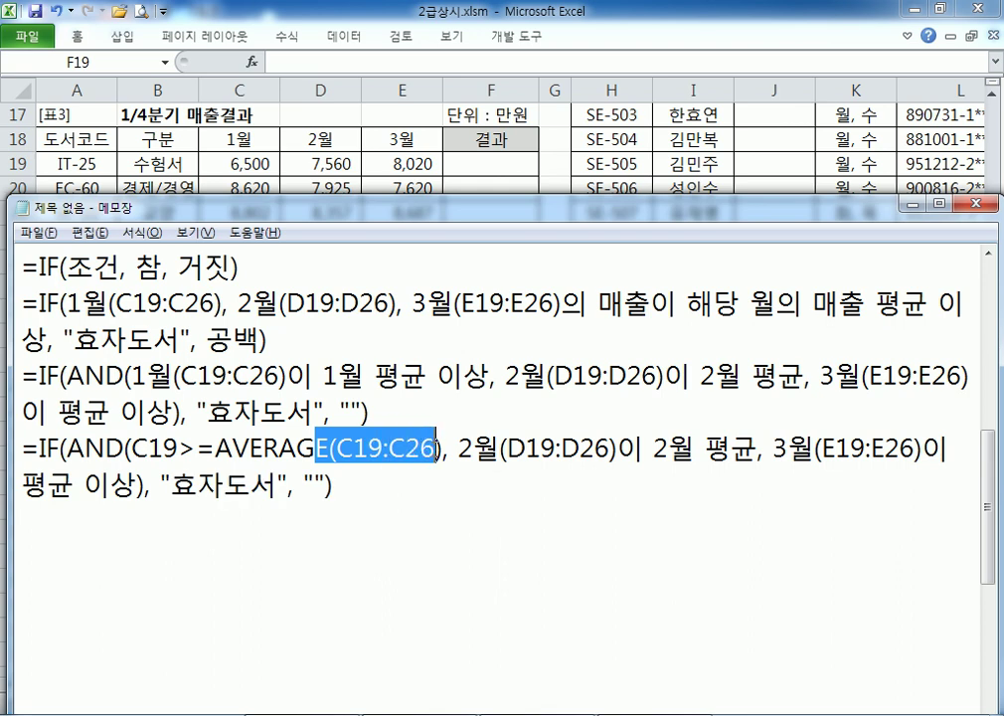
{"action": "left_click", "coordinate": [193, 449]}
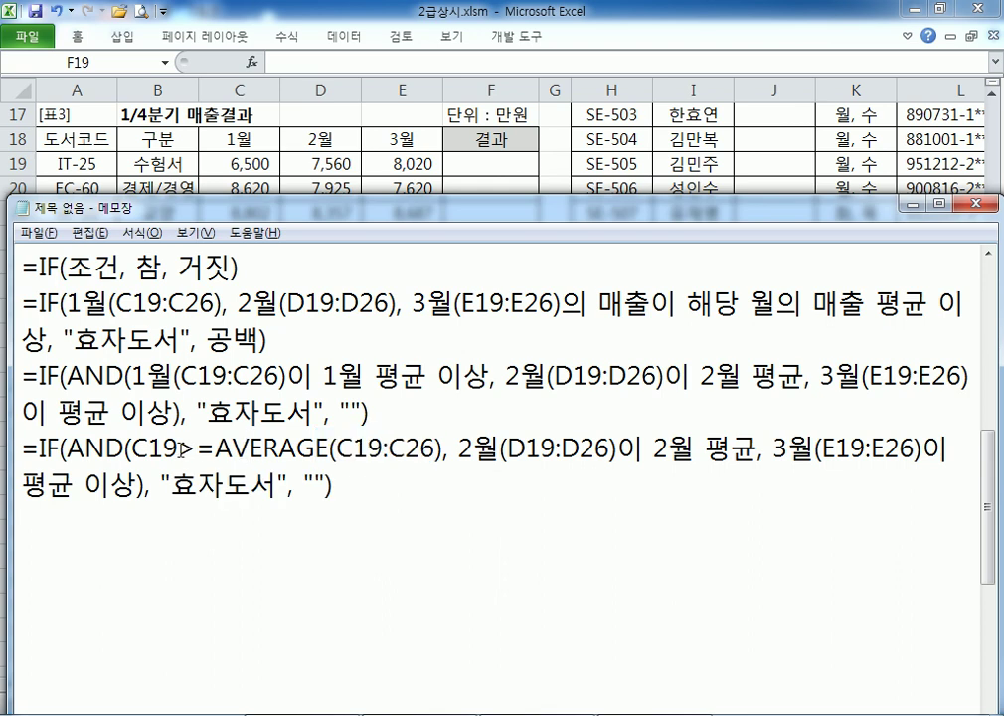
{"action": "left_click_drag", "start_coordinate": [179, 449], "coordinate": [215, 450]}
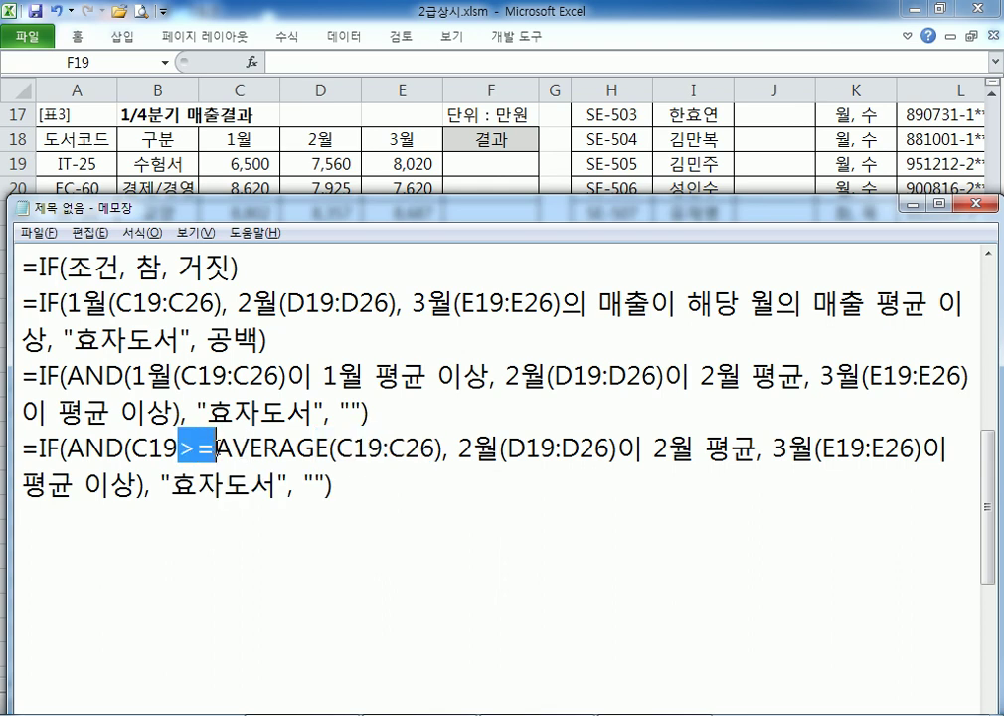
{"action": "key", "text": "alt+Tab"}
{"action": "left_click", "coordinate": [244, 162]}
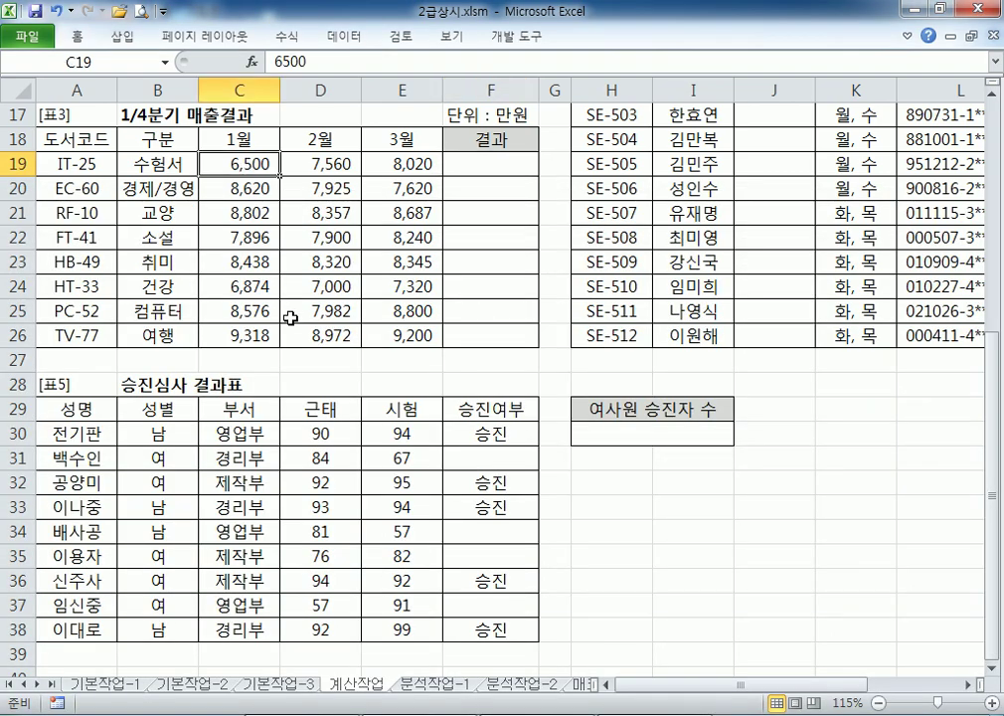
{"action": "left_click_drag", "start_coordinate": [239, 162], "coordinate": [258, 336]}
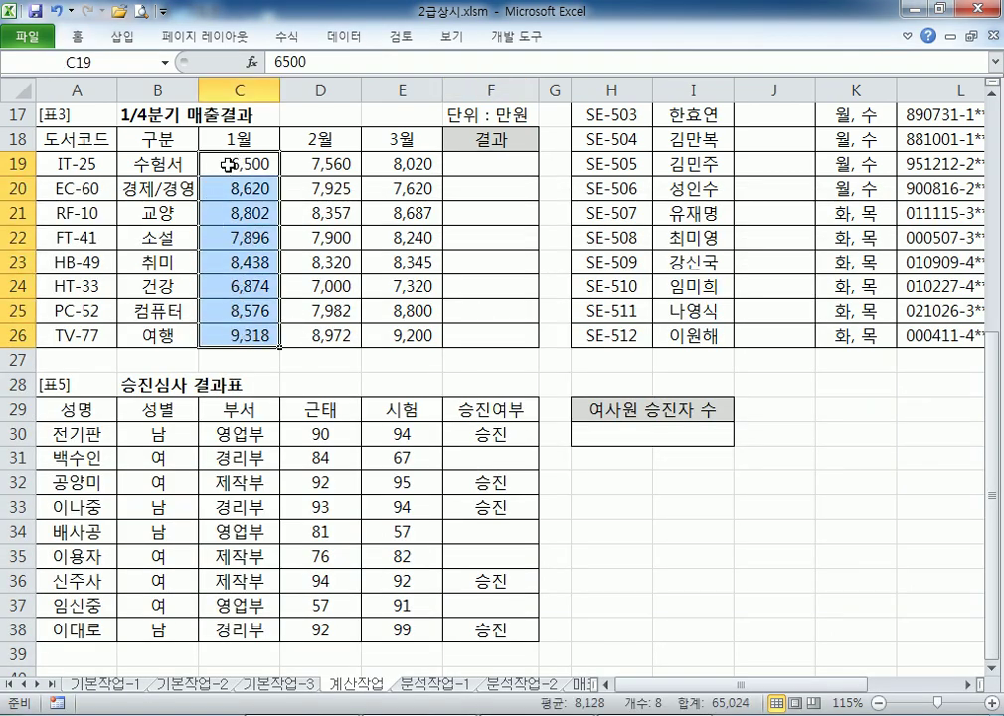
{"action": "left_click_drag", "start_coordinate": [226, 163], "coordinate": [388, 162]}
{"action": "left_click_drag", "start_coordinate": [254, 213], "coordinate": [477, 213]}
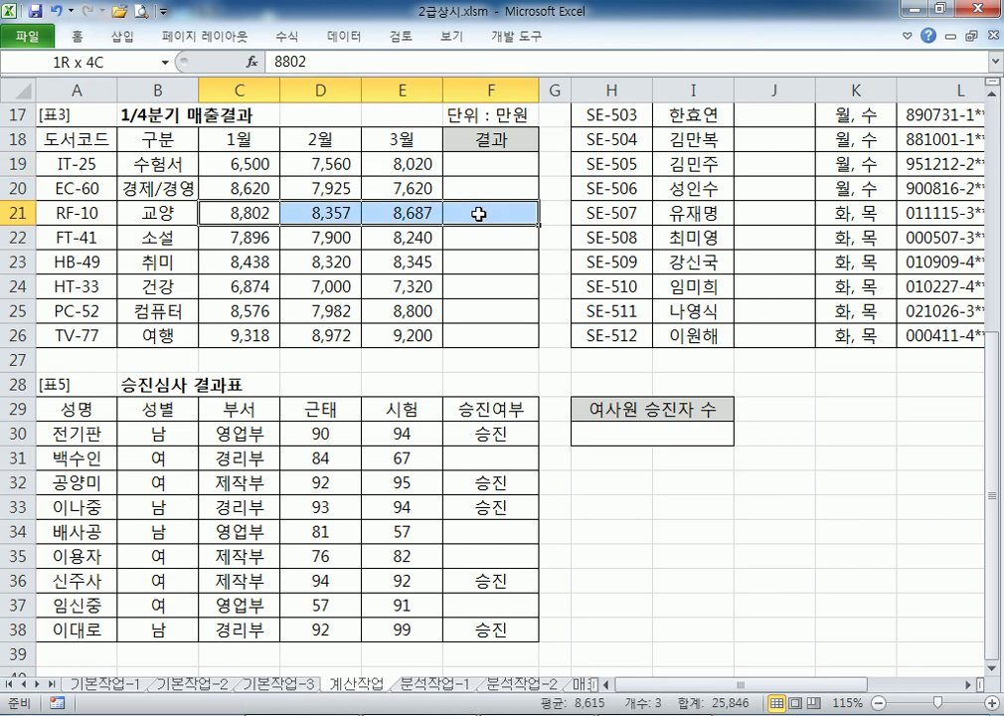
{"action": "left_click", "coordinate": [244, 165]}
{"action": "left_click_drag", "start_coordinate": [244, 164], "coordinate": [239, 336]}
{"action": "key", "text": "alt+Tab"}
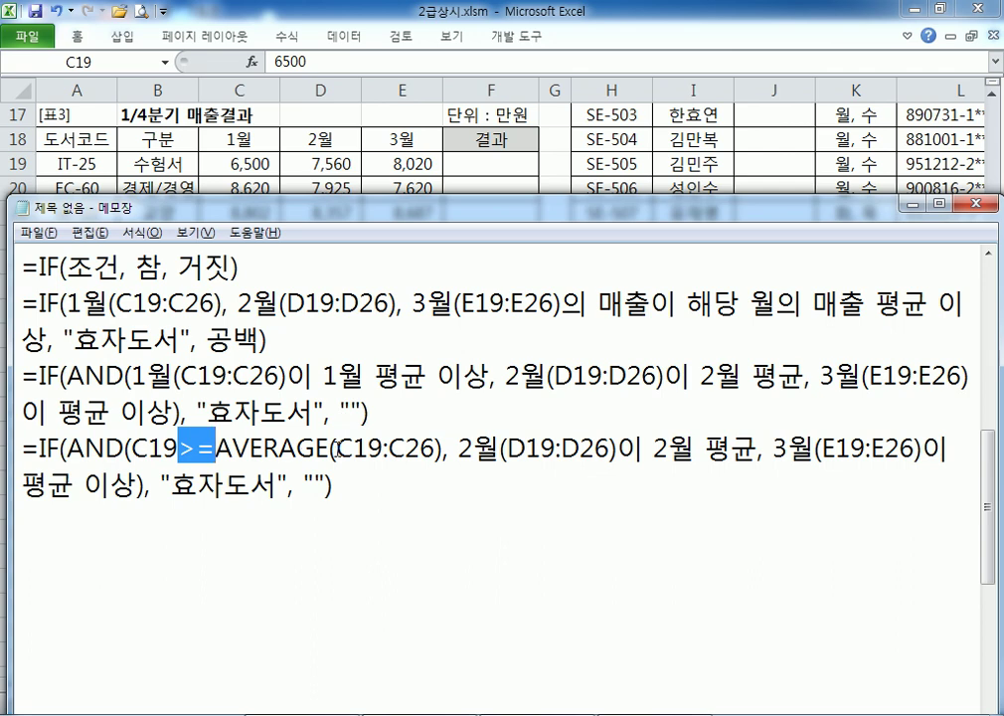
Make the first condition's range absolute as $C$19:$C$26
{"action": "left_click", "coordinate": [338, 450]}
{"action": "type", "text": "$"}
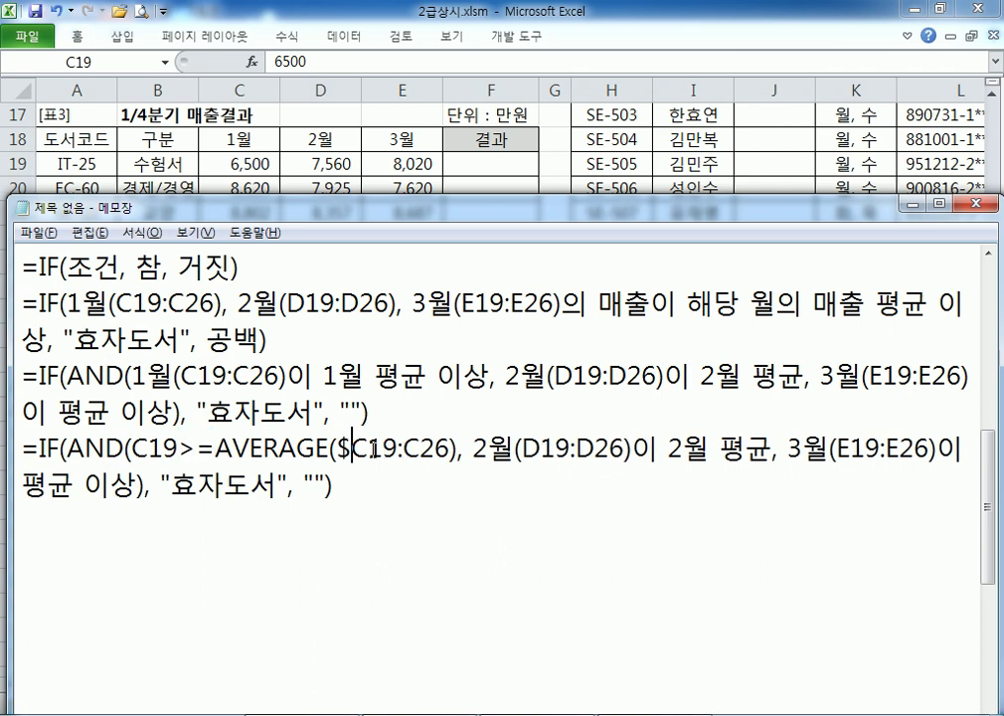
{"action": "left_click", "coordinate": [371, 450]}
{"action": "type", "text": "$"}
{"action": "left_click", "coordinate": [422, 450]}
{"action": "type", "text": "$"}
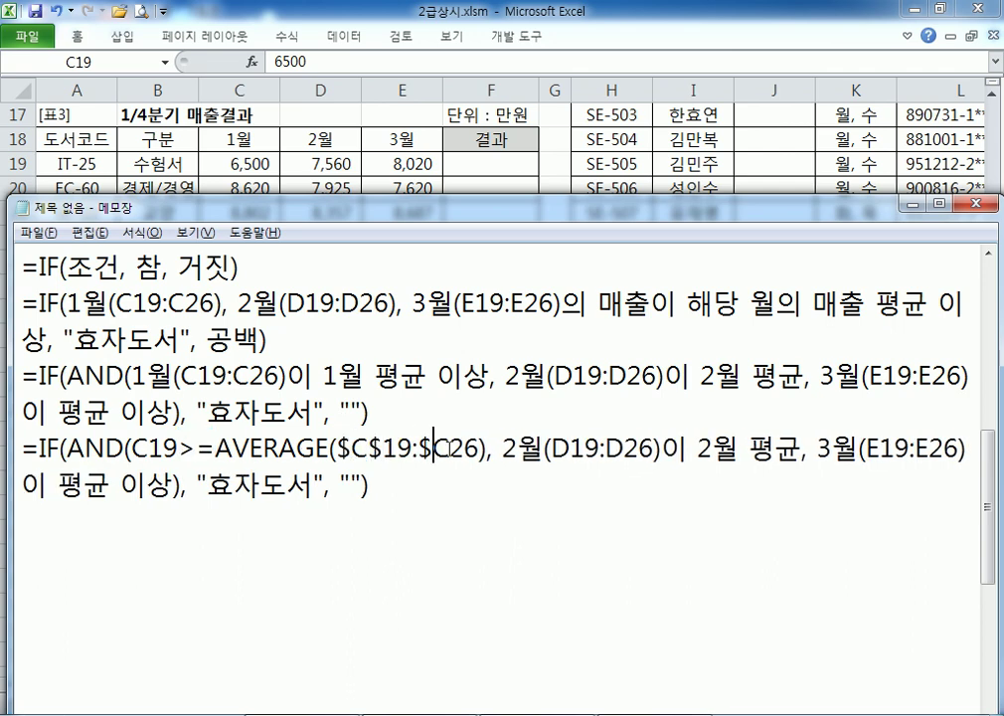
{"action": "left_click", "coordinate": [447, 449]}
{"action": "type", "text": "$"}
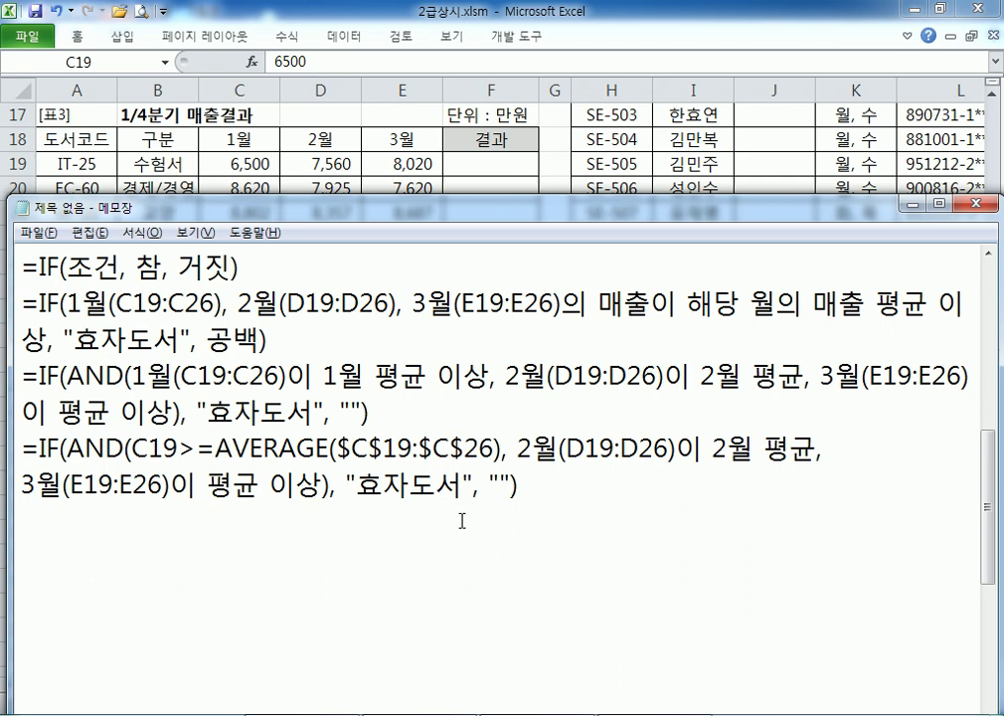
{"action": "left_click_drag", "start_coordinate": [132, 449], "coordinate": [495, 449]}
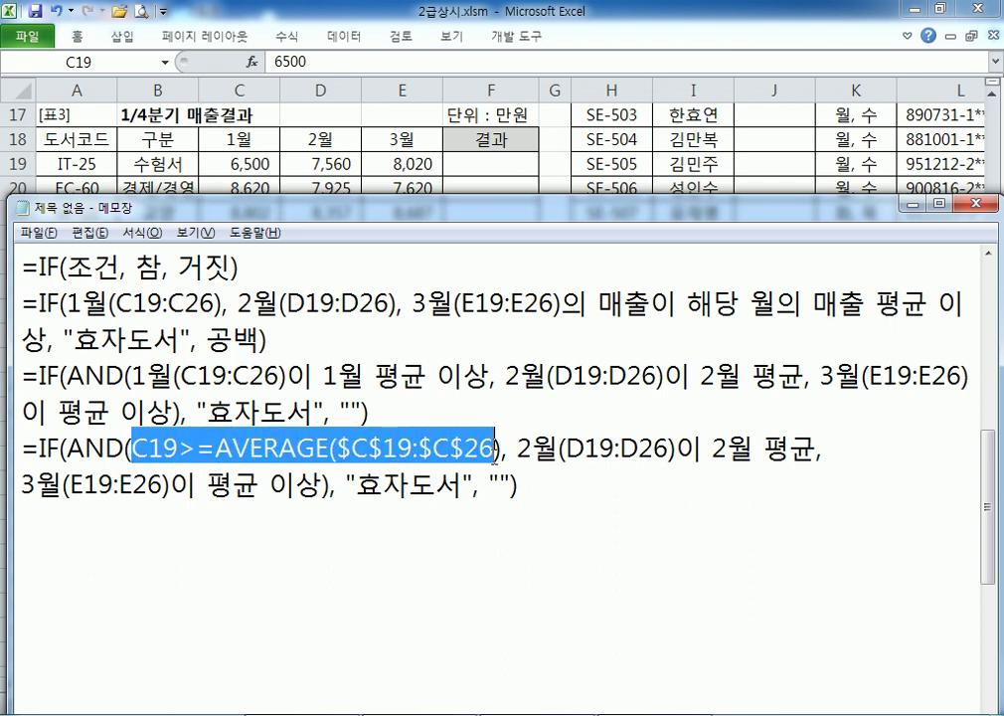
Rewrite the second condition as D19>=AVERAGE($D$19:$D$26)
{"action": "left_click", "coordinate": [516, 452]}
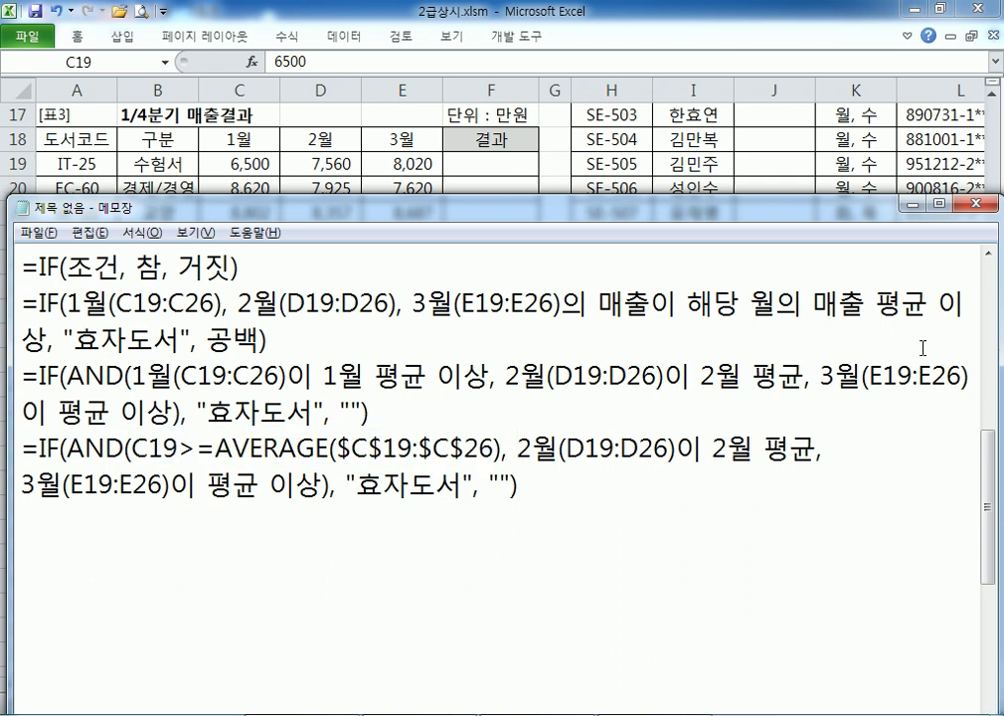
{"action": "key", "text": "Delete"}
{"action": "key", "text": "Delete"}
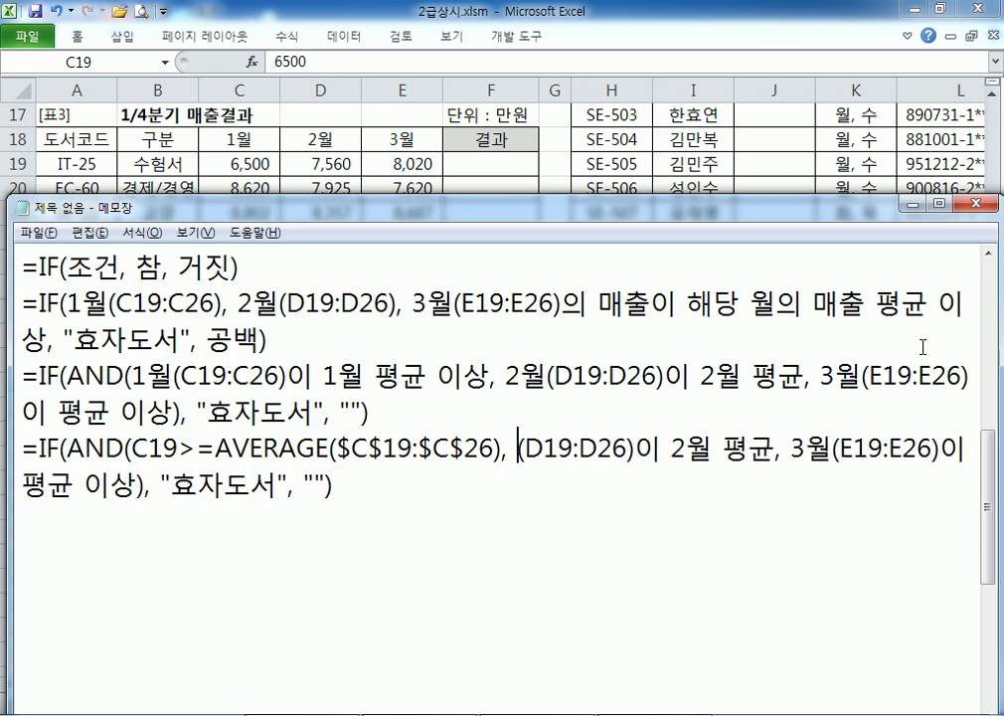
{"action": "type", "text": "D1"}
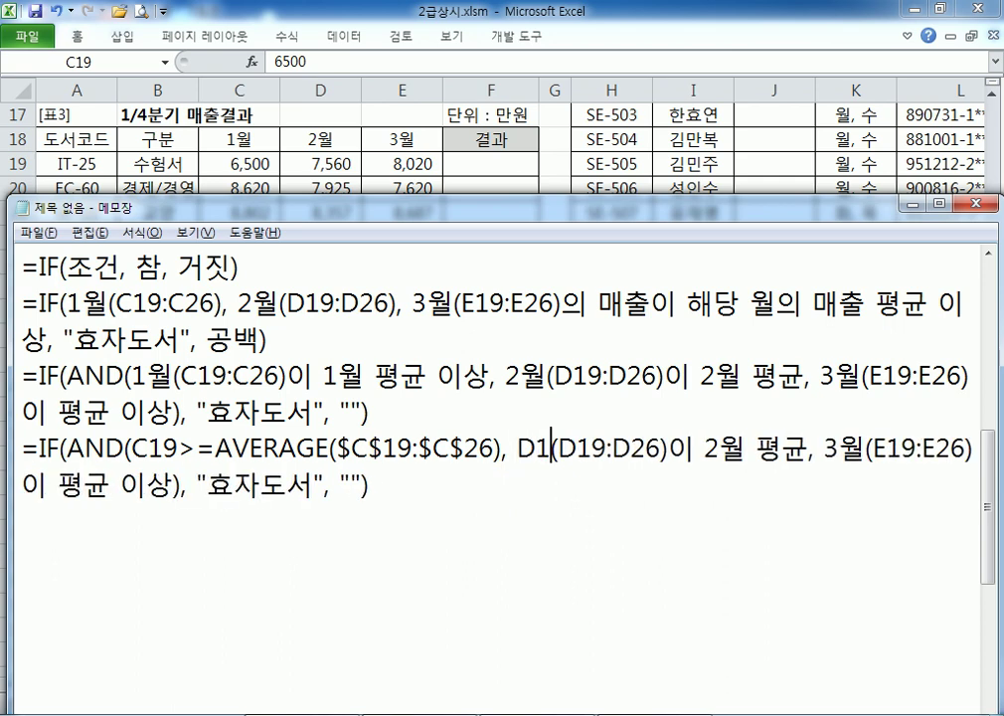
{"action": "type", "text": "9>="}
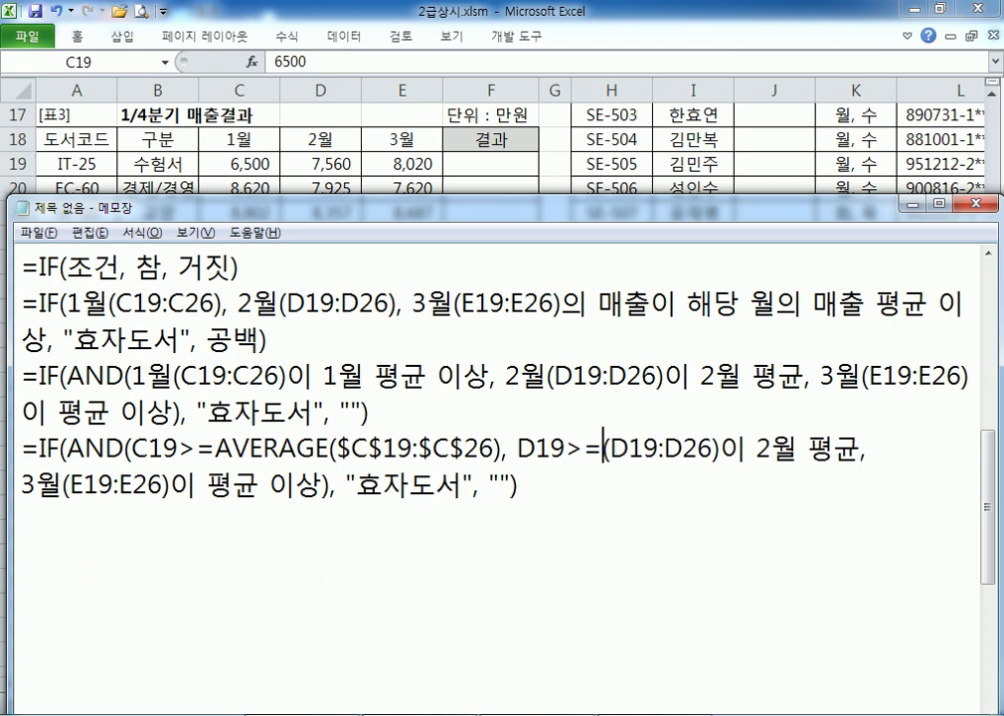
{"action": "type", "text": "AVERAGE"}
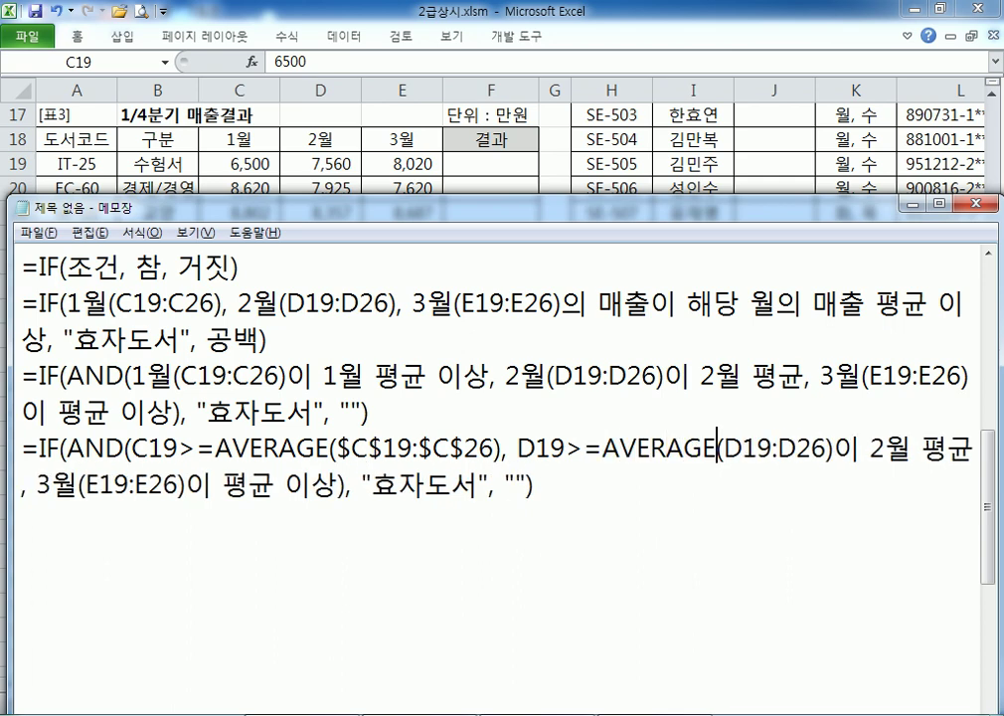
{"action": "key", "text": "Right"}
{"action": "type", "text": "$"}
{"action": "key", "text": "Right"}
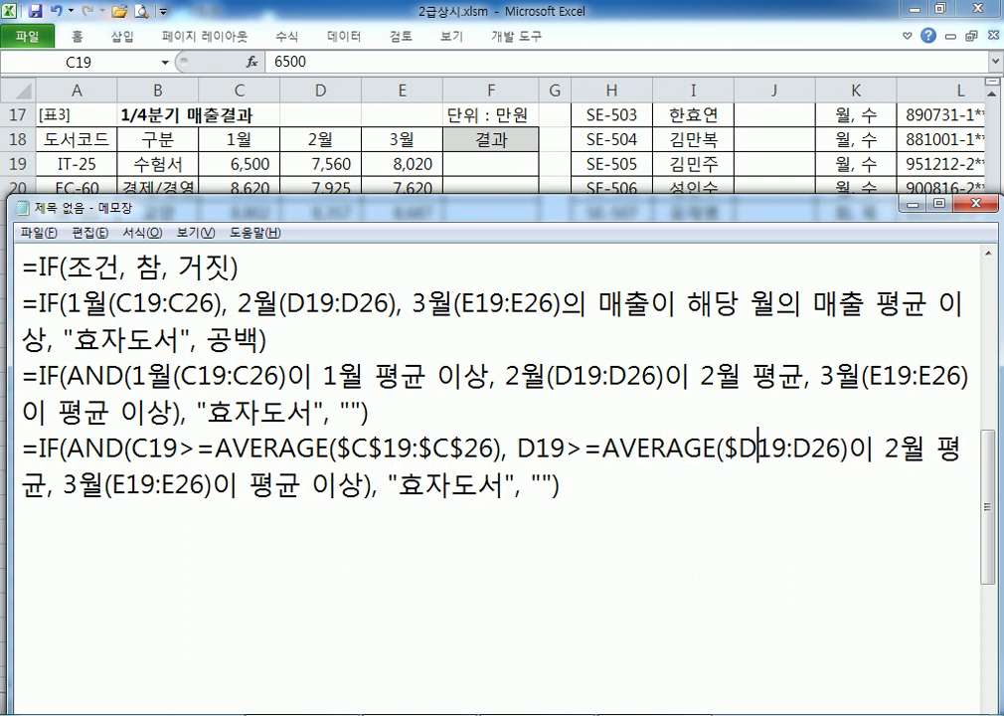
{"action": "type", "text": "$"}
{"action": "key", "text": "Right"}
{"action": "key", "text": "Right"}
{"action": "key", "text": "Right"}
{"action": "type", "text": "$"}
{"action": "key", "text": "Right"}
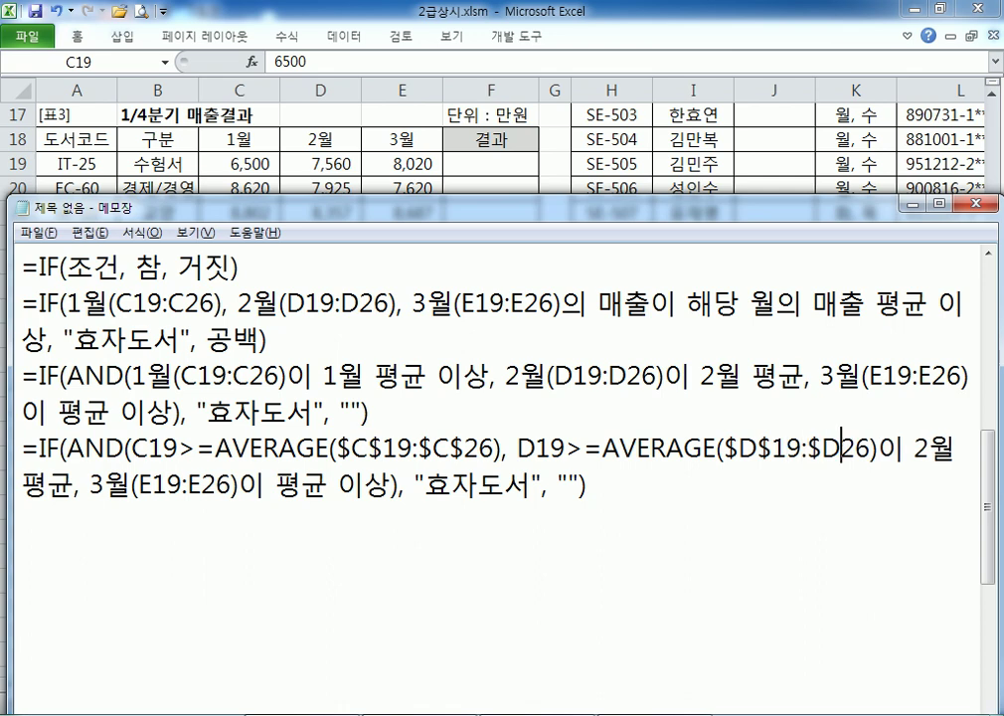
{"action": "type", "text": "$"}
{"action": "key", "text": "Right"}
{"action": "key", "text": "Right"}
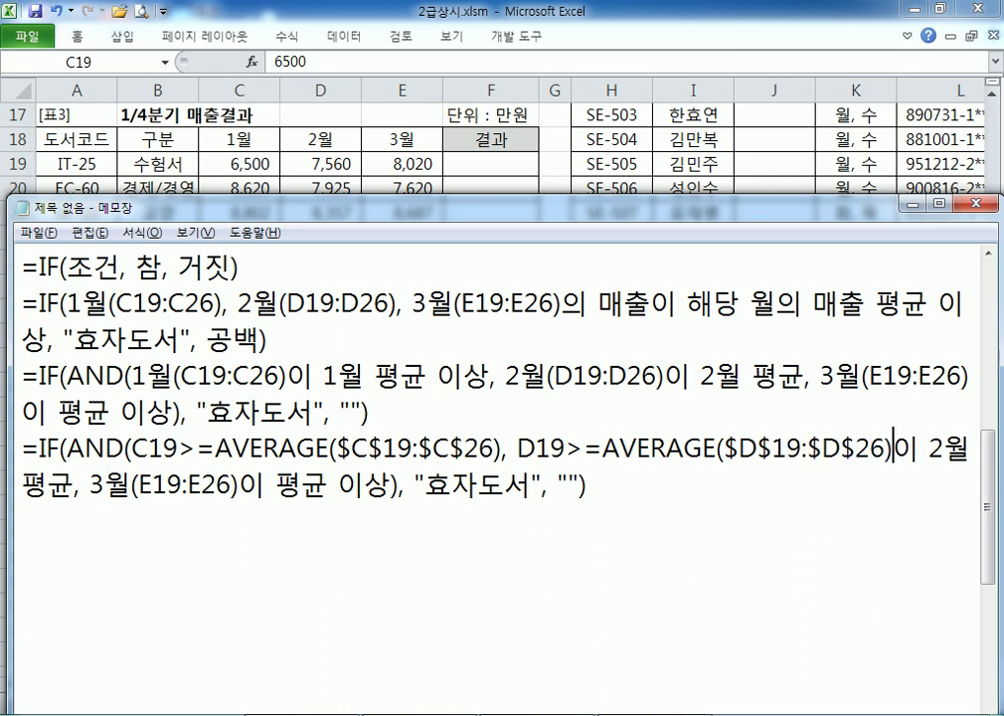
{"action": "key", "text": "Right"}
{"action": "type", "text": ","}
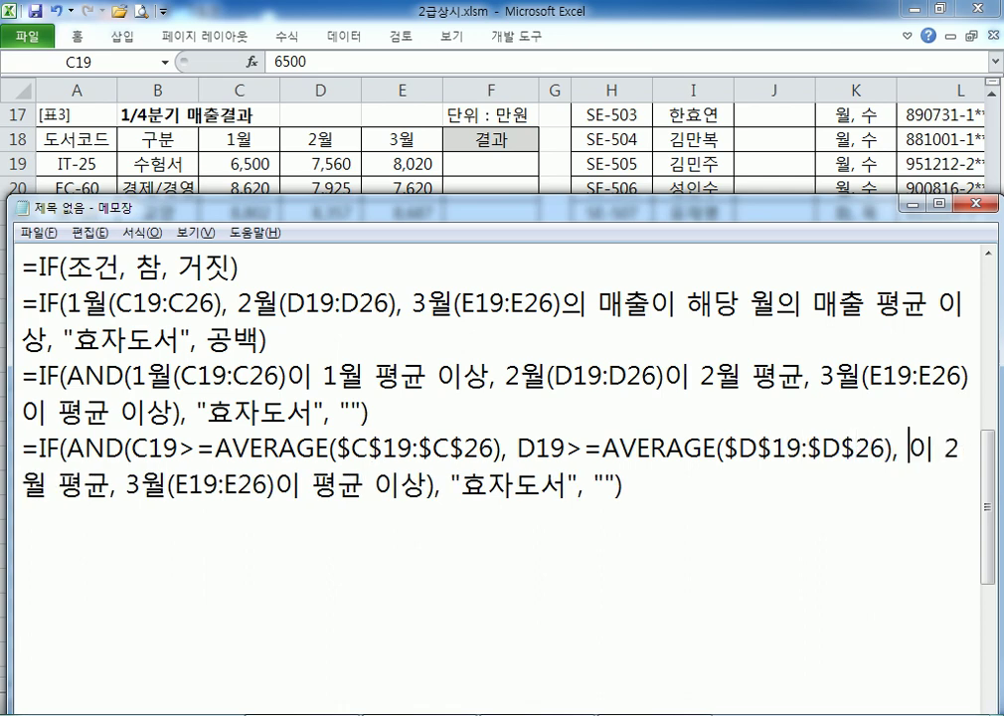
Replace the leftover wording with the third condition E19>=AVERAGE(E19:E26)
{"action": "key", "text": "Delete"}
{"action": "key", "text": "Delete"}
{"action": "key", "text": "Delete"}
{"action": "key", "text": "Delete"}
{"action": "key", "text": "Delete"}
{"action": "key", "text": "Delete"}
{"action": "key", "text": "Delete"}
{"action": "key", "text": "Delete"}
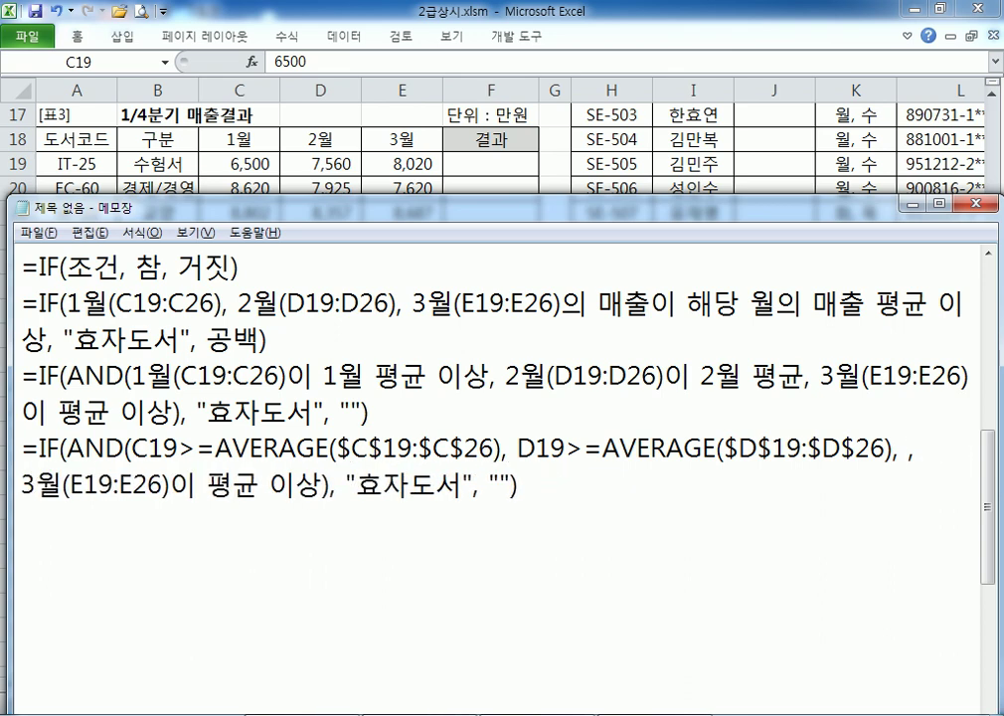
{"action": "key", "text": "Delete"}
{"action": "key", "text": "Delete"}
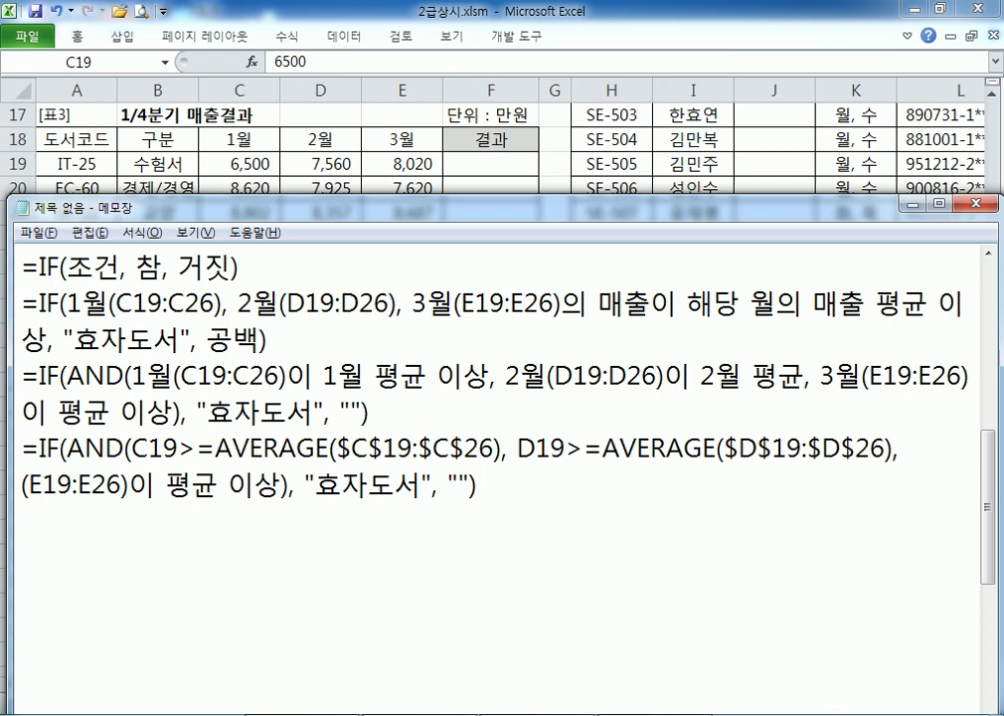
{"action": "type", "text": "E19>"}
{"action": "key", "text": "BackSpace"}
{"action": "type", "text": "="}
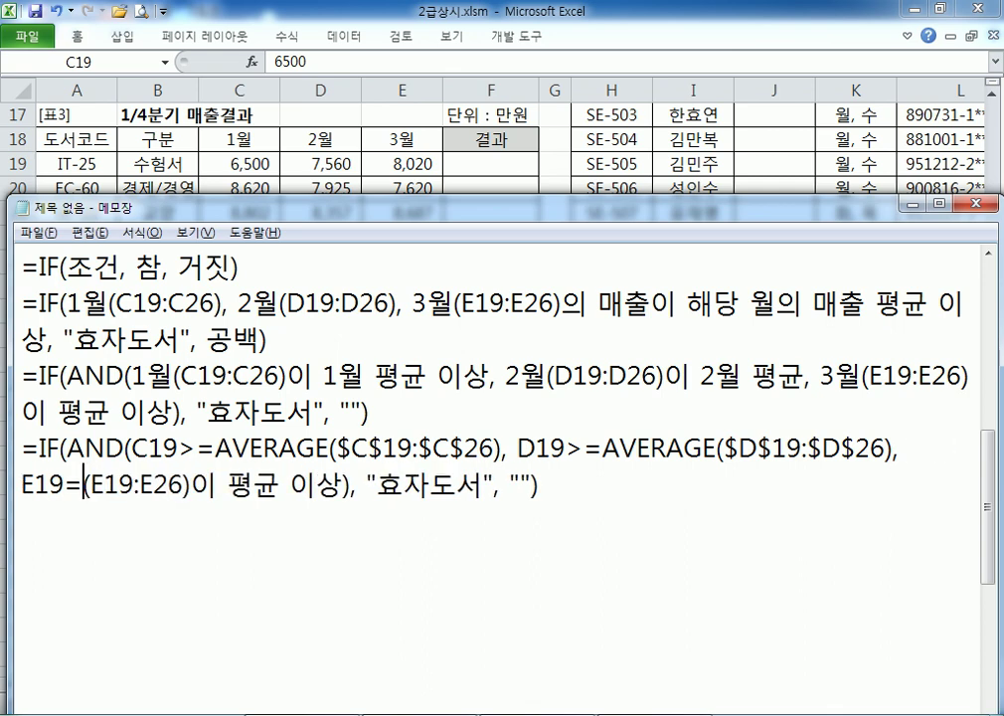
{"action": "type", "text": ">"}
{"action": "key", "text": "Right"}
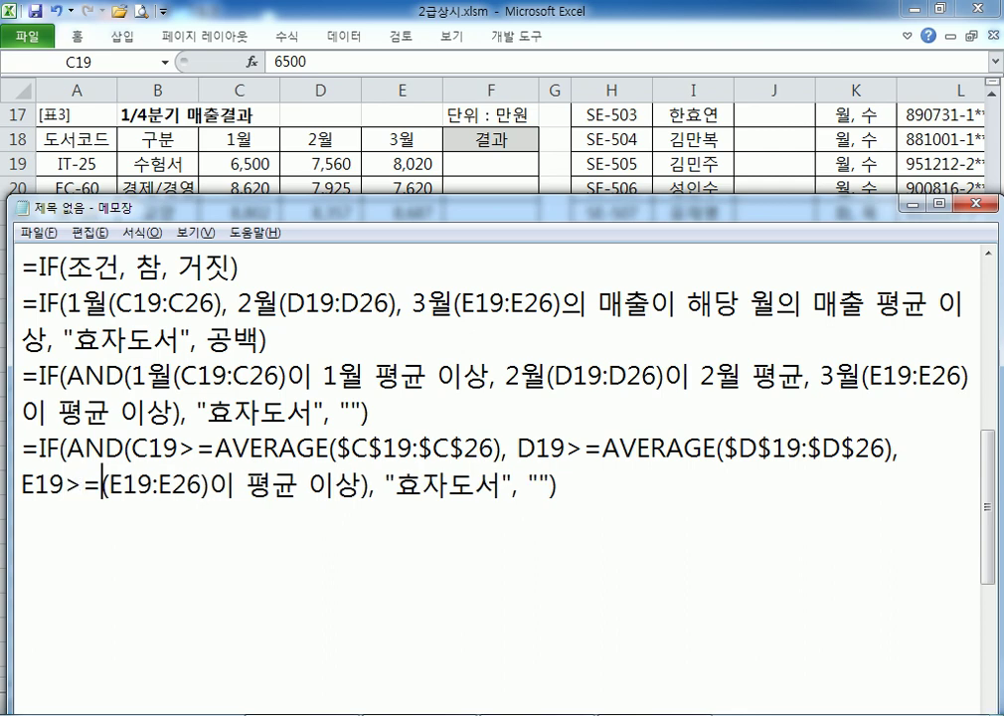
{"action": "type", "text": "AVERAGE"}
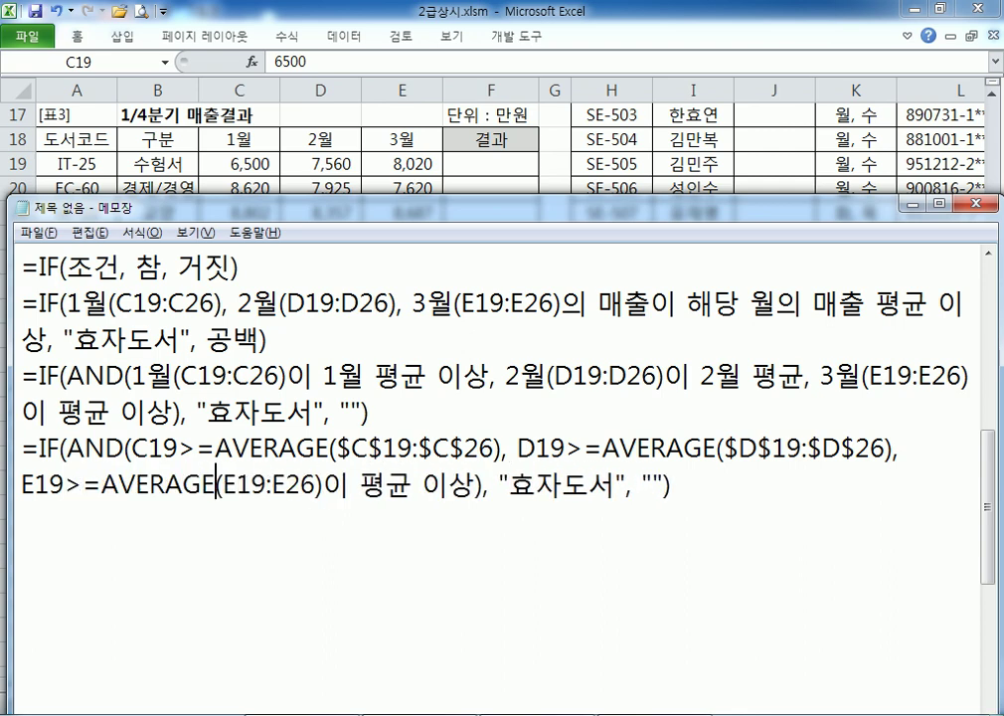
{"action": "key", "text": "Right"}
{"action": "key", "text": "Right"}
{"action": "key", "text": "Right"}
{"action": "key", "text": "Right"}
{"action": "key", "text": "Right"}
{"action": "key", "text": "Right"}
{"action": "key", "text": "Right"}
{"action": "key", "text": "Right"}
{"action": "key", "text": "Right"}
{"action": "key", "text": "Right"}
{"action": "key", "text": "BackSpace"}
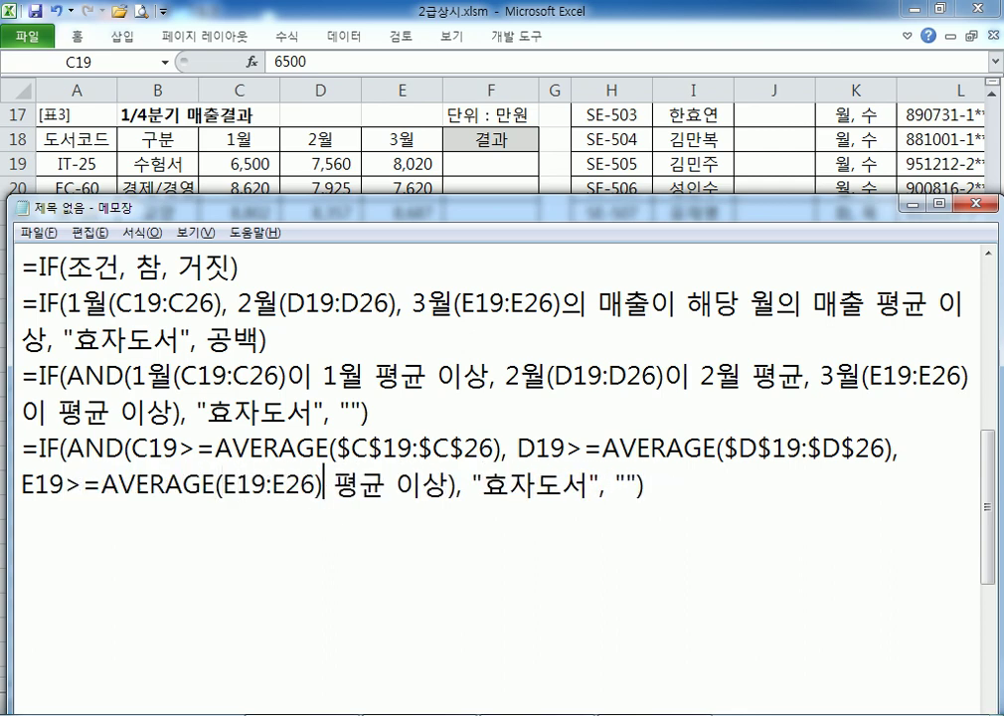
{"action": "key", "text": "Delete"}
{"action": "key", "text": "Delete"}
{"action": "key", "text": "Delete"}
{"action": "key", "text": "Delete"}
{"action": "key", "text": "Delete"}
{"action": "key", "text": "Delete"}
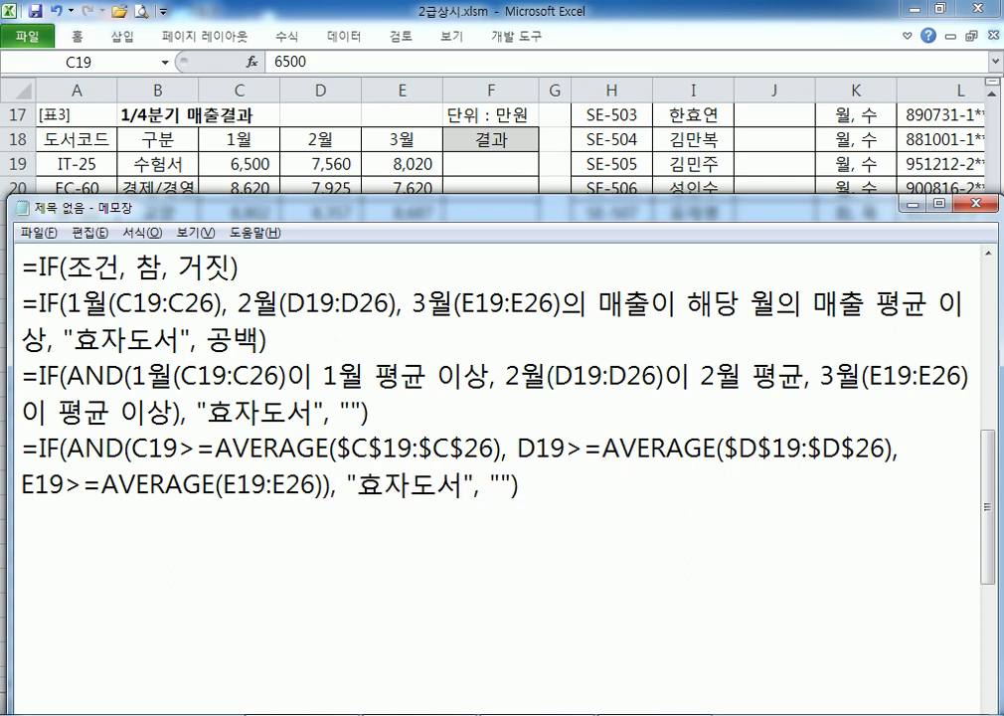
Add $ anchors to the third condition's E19:E26 range
{"action": "key", "text": "Left"}
{"action": "key", "text": "Left"}
{"action": "key", "text": "Left"}
{"action": "key", "text": "Left"}
{"action": "key", "text": "Left"}
{"action": "key", "text": "Left"}
{"action": "key", "text": "Left"}
{"action": "key", "text": "Left"}
{"action": "key", "text": "Left"}
{"action": "key", "text": "Right"}
{"action": "key", "text": "Right"}
{"action": "type", "text": "$"}
{"action": "key", "text": "Right"}
{"action": "type", "text": "$"}
{"action": "key", "text": "Right"}
{"action": "key", "text": "Right"}
{"action": "key", "text": "Right"}
{"action": "key", "text": "Right"}
{"action": "type", "text": "$"}
{"action": "key", "text": "Right"}
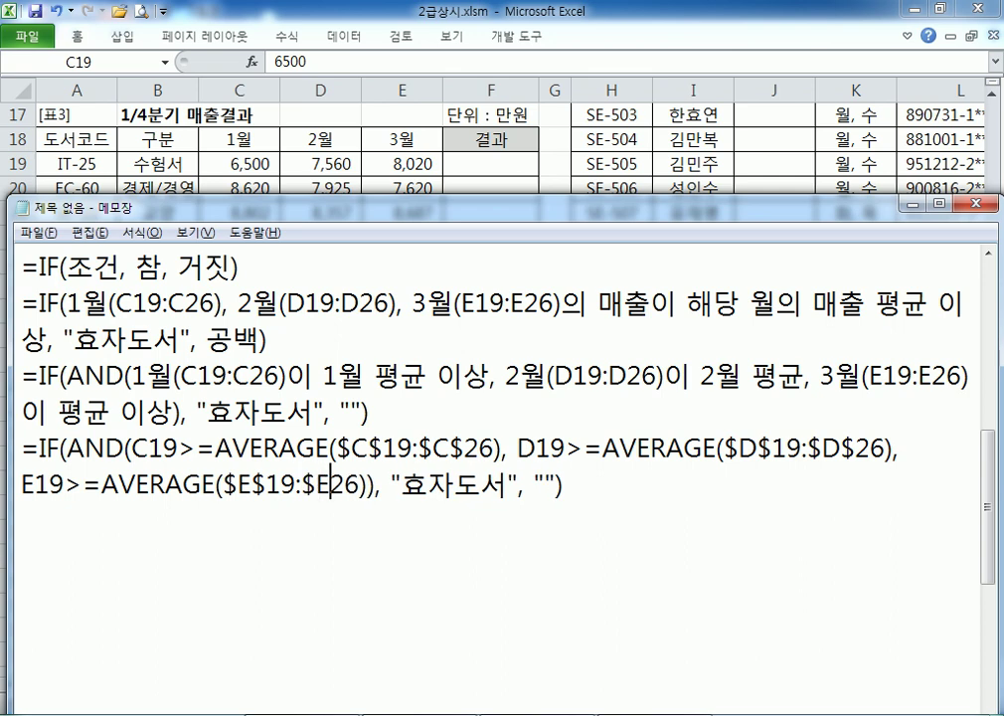
{"action": "type", "text": "$"}
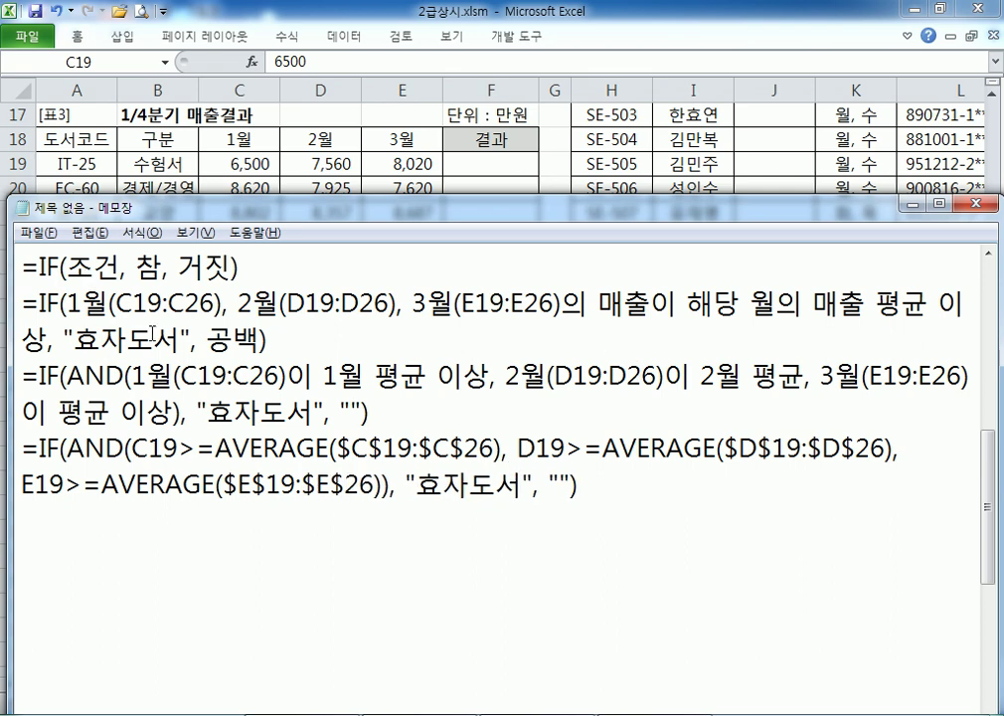
Highlight the January and February AVERAGE comparisons for C19 and D19 in the drafted formula
{"action": "scroll", "coordinate": [120, 262], "scroll_direction": "up", "scroll_amount": 1}
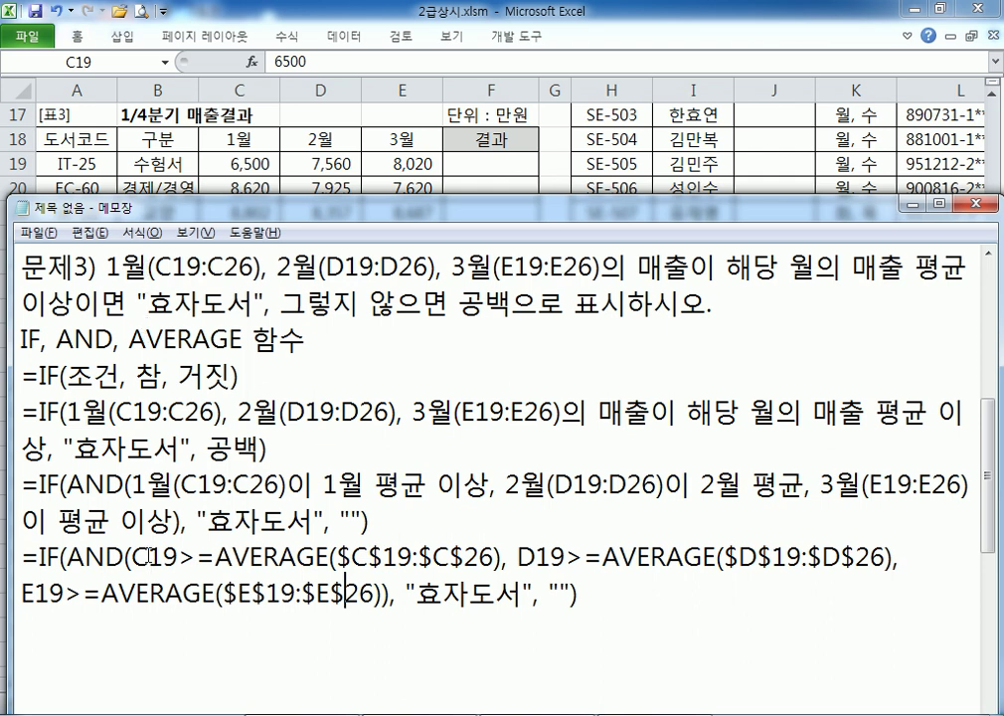
{"action": "left_click_drag", "start_coordinate": [134, 557], "coordinate": [163, 557]}
{"action": "scroll", "coordinate": [293, 524], "scroll_direction": "down", "scroll_amount": 1}
{"action": "left_click_drag", "start_coordinate": [232, 448], "coordinate": [494, 449]}
{"action": "left_click_drag", "start_coordinate": [179, 448], "coordinate": [214, 449]}
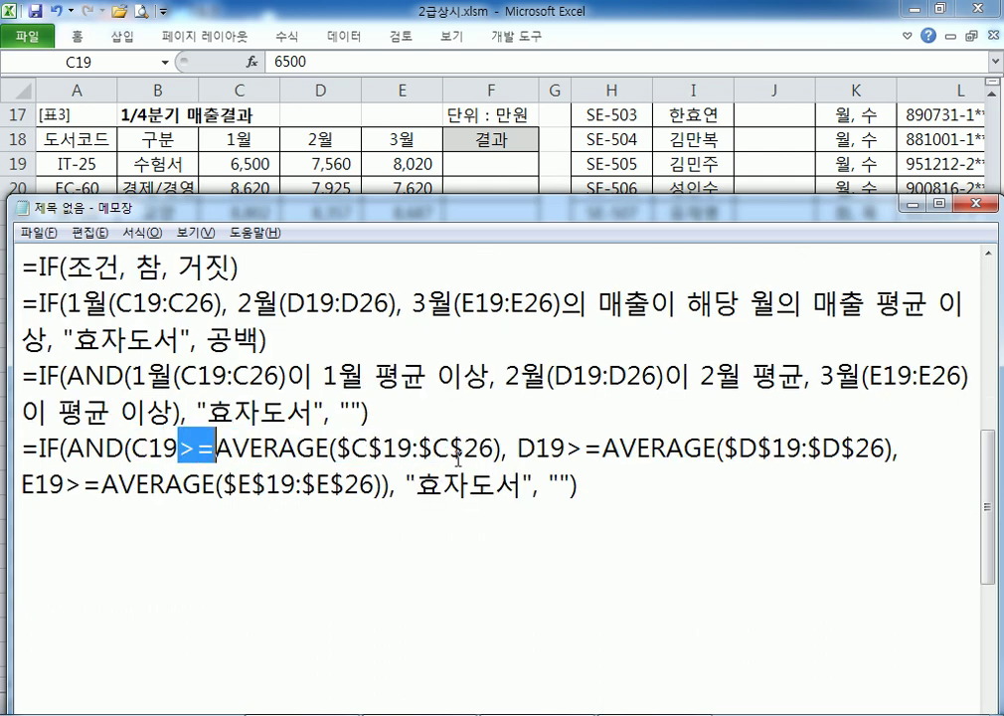
{"action": "left_click_drag", "start_coordinate": [518, 448], "coordinate": [544, 448]}
{"action": "left_click_drag", "start_coordinate": [619, 448], "coordinate": [871, 448]}
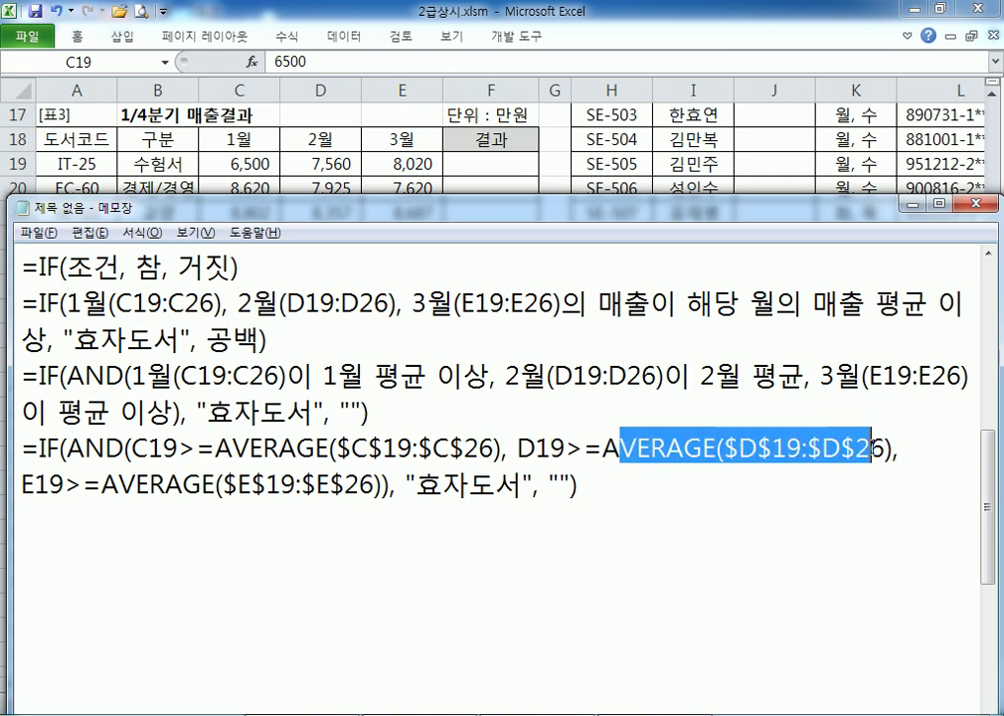
{"action": "left_click_drag", "start_coordinate": [569, 448], "coordinate": [603, 449]}
Highlight the E19 March condition and the whole AND test, then select the complete formula line
{"action": "left_click", "coordinate": [20, 487]}
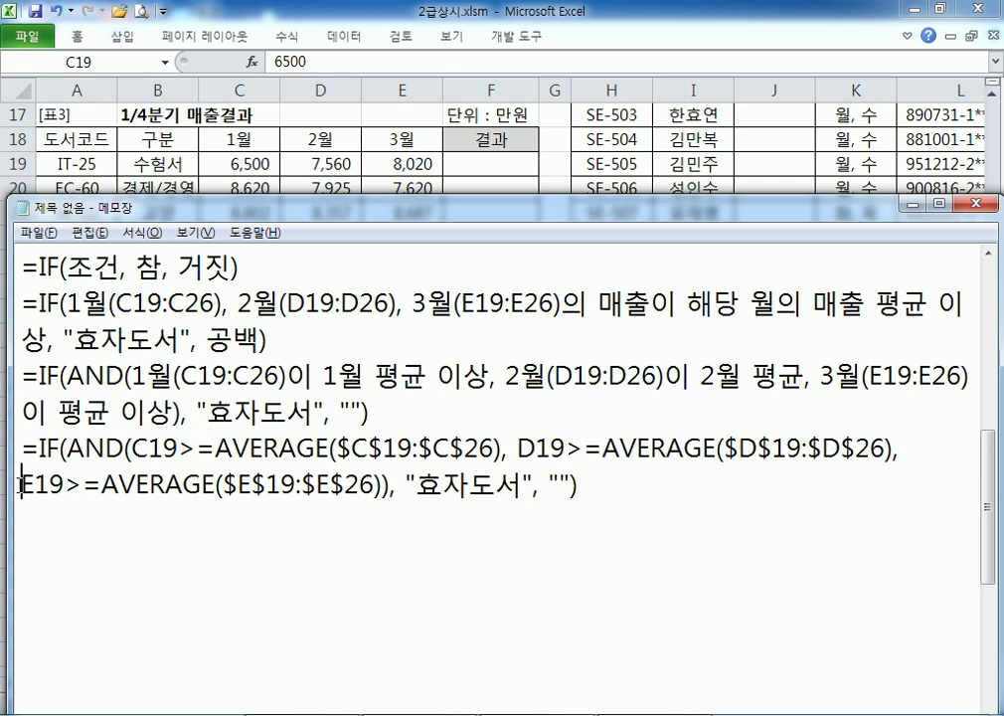
{"action": "left_click_drag", "start_coordinate": [20, 487], "coordinate": [50, 487]}
{"action": "left_click_drag", "start_coordinate": [118, 488], "coordinate": [283, 488]}
{"action": "left_click", "coordinate": [82, 488]}
{"action": "left_click_drag", "start_coordinate": [68, 448], "coordinate": [573, 488]}
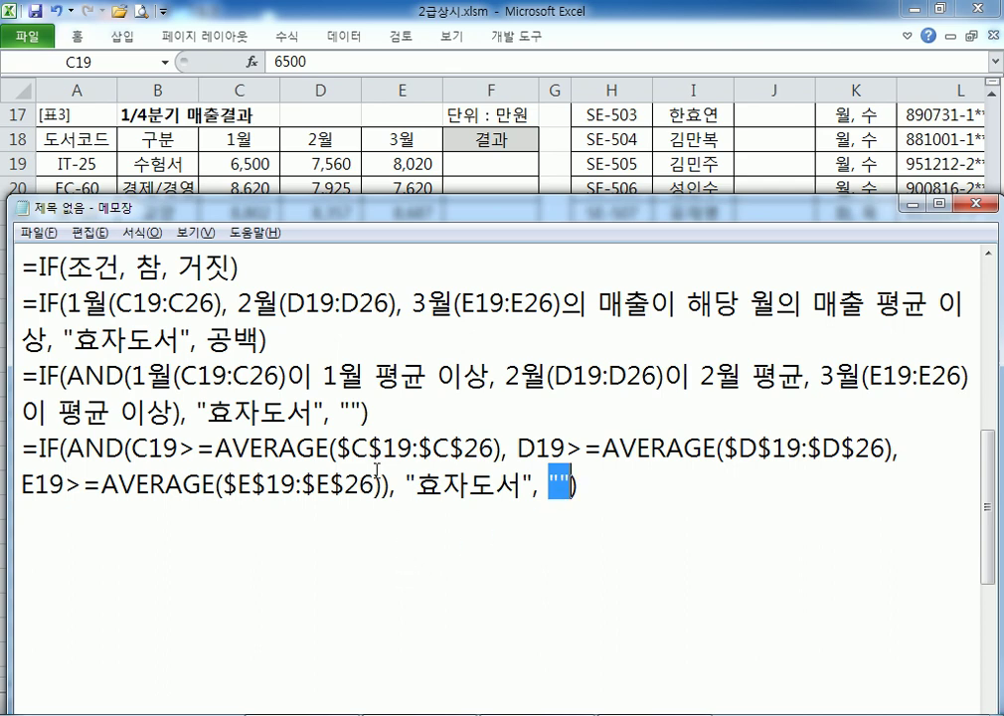
{"action": "left_click", "coordinate": [602, 496]}
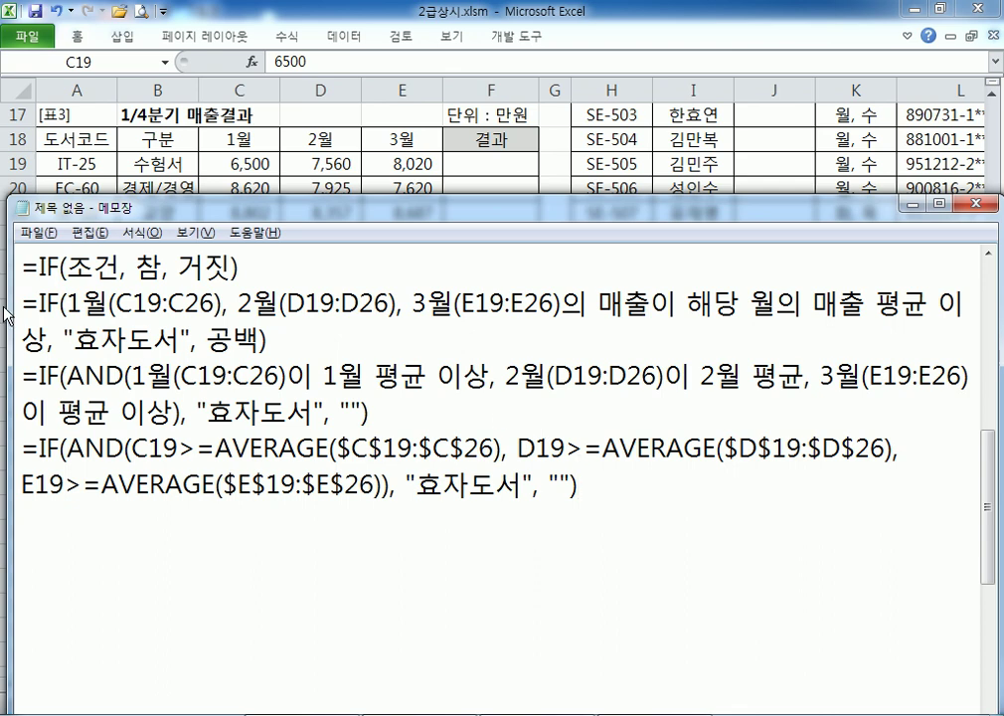
{"action": "left_click_drag", "start_coordinate": [22, 450], "coordinate": [579, 484]}
{"action": "key", "text": "ctrl+c"}
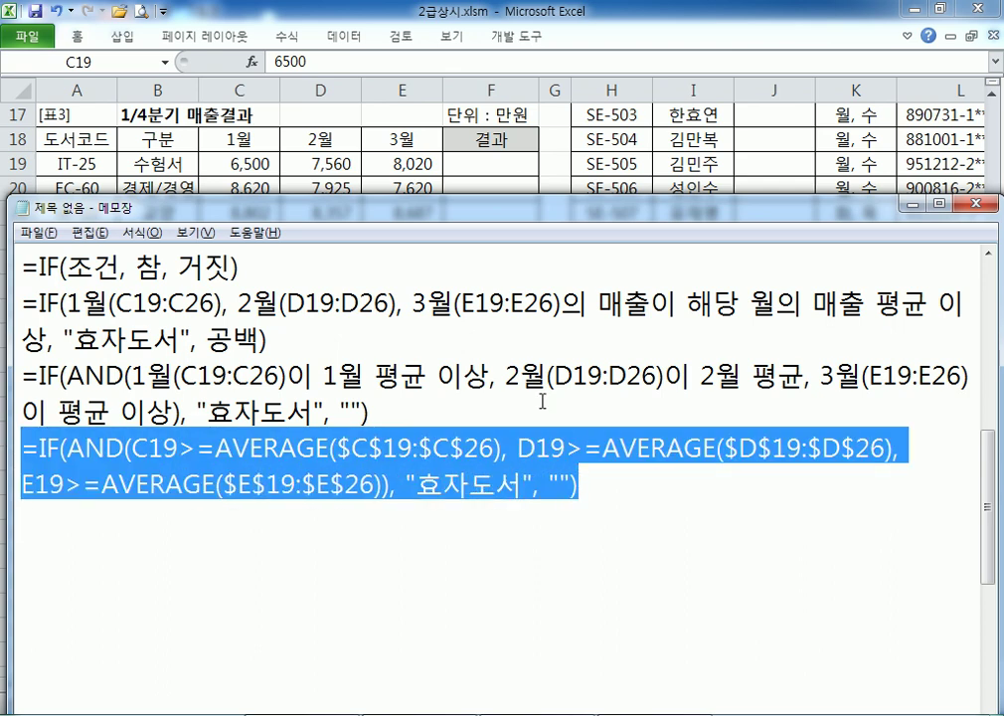
Paste the IF/AND/AVERAGE formula into F19 and fill it down through F26
{"action": "key", "text": "alt+Tab"}
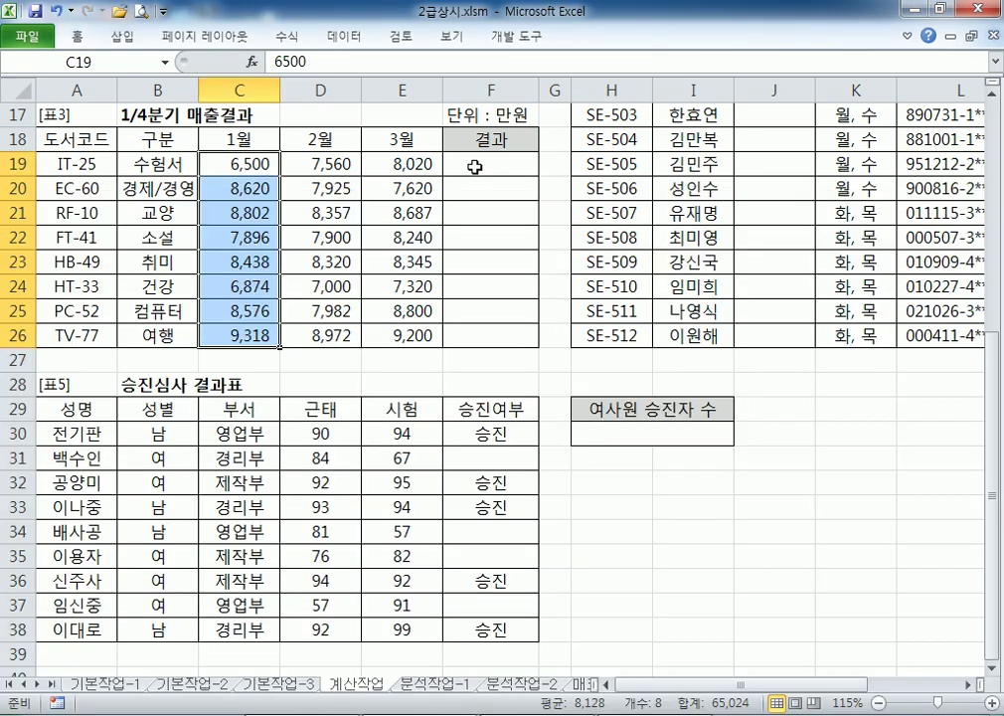
{"action": "left_click", "coordinate": [460, 166]}
{"action": "double_click", "coordinate": [485, 164]}
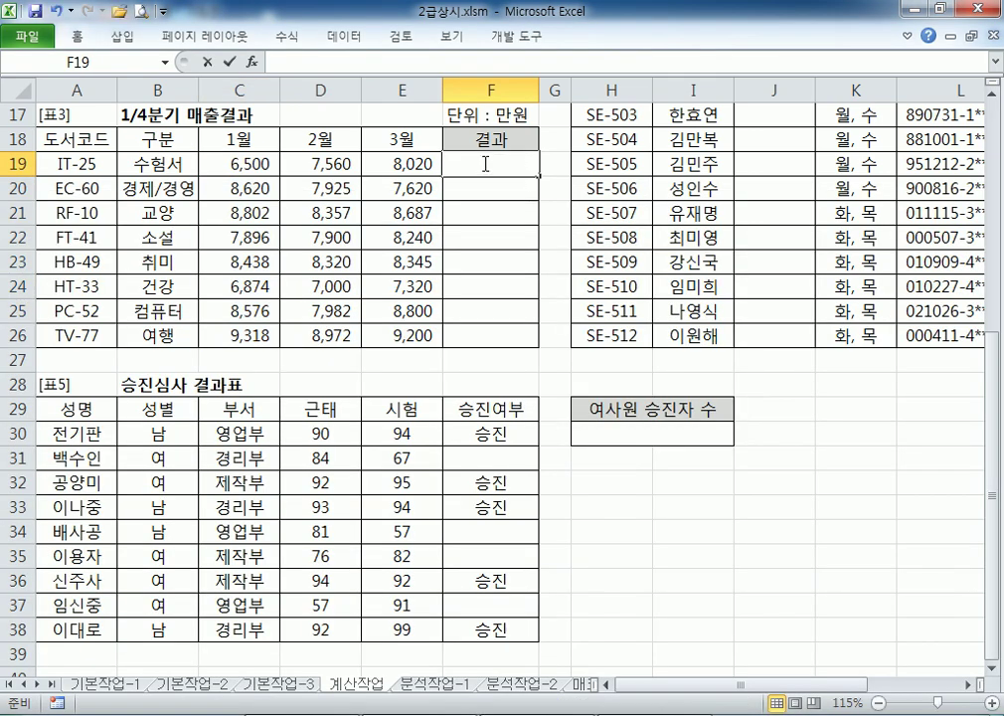
{"action": "key", "text": "ctrl+v"}
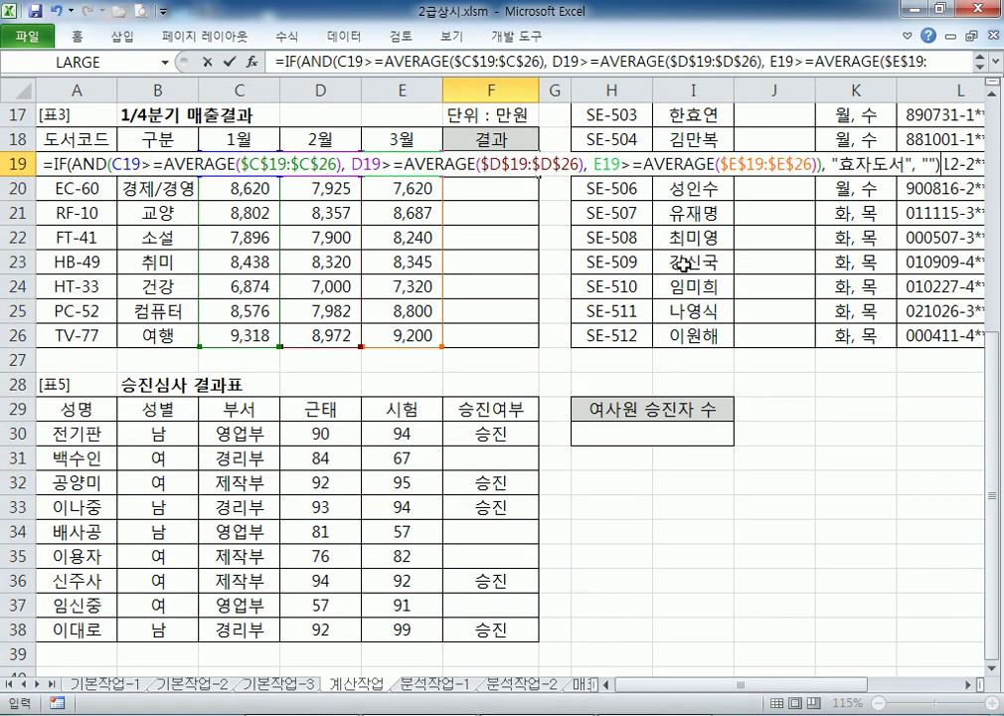
{"action": "key", "text": "Return"}
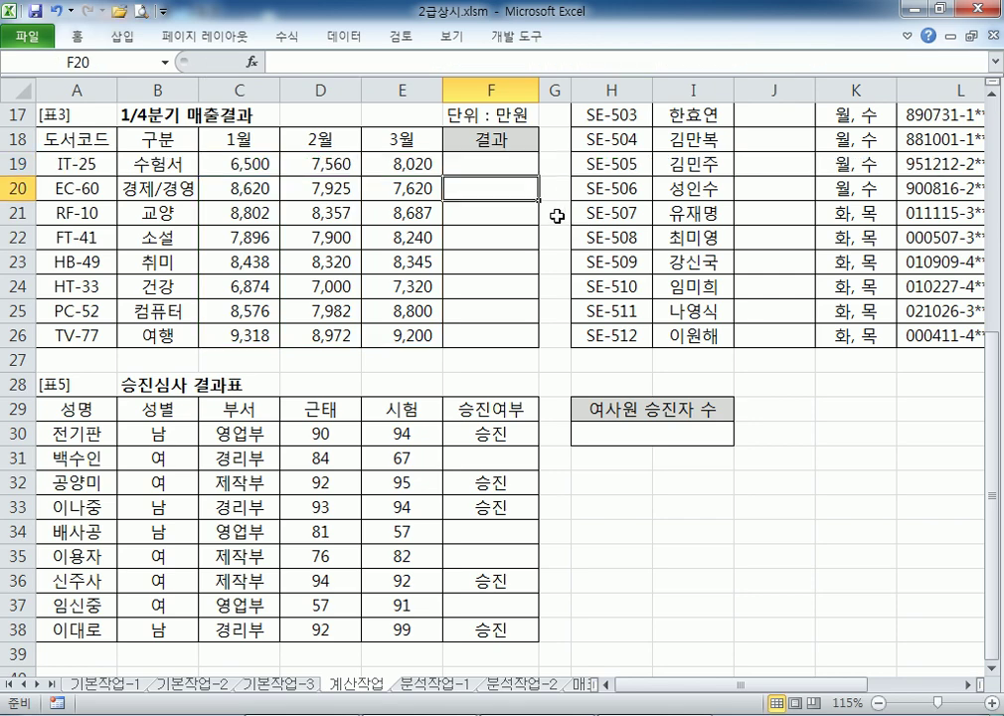
{"action": "key", "text": "Up"}
{"action": "left_click_drag", "start_coordinate": [545, 180], "coordinate": [522, 343]}
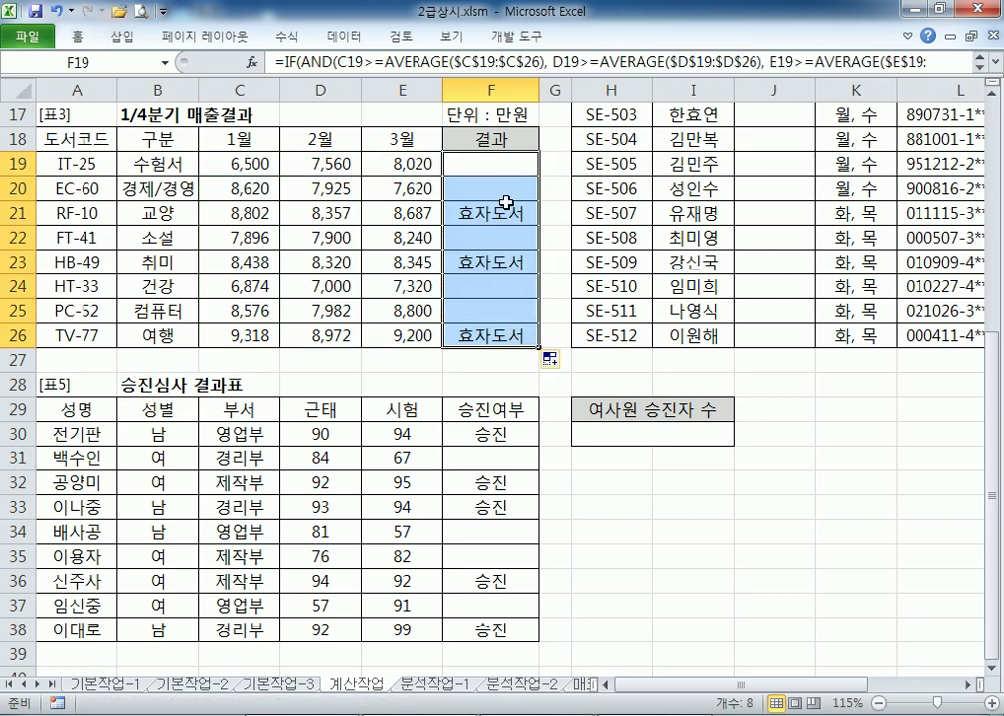
{"action": "left_click", "coordinate": [497, 167]}
Check rows 19 and 21 and the January–March sales against the 효자도서 results in F19 and F21
{"action": "left_click_drag", "start_coordinate": [477, 162], "coordinate": [258, 165]}
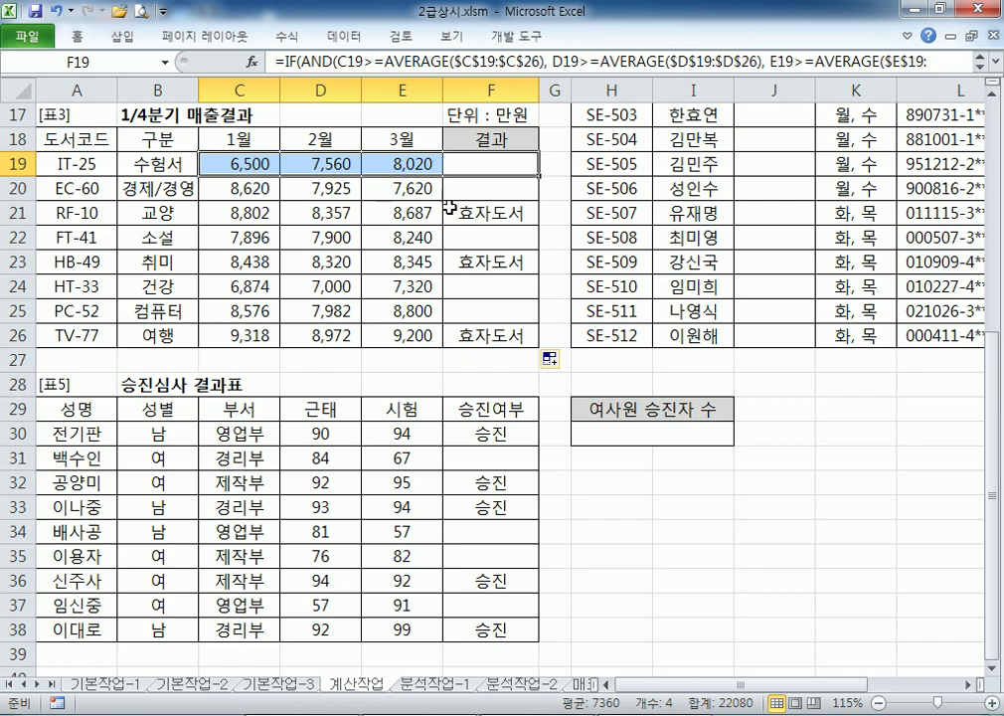
{"action": "left_click_drag", "start_coordinate": [247, 207], "coordinate": [397, 213]}
{"action": "left_click", "coordinate": [253, 213]}
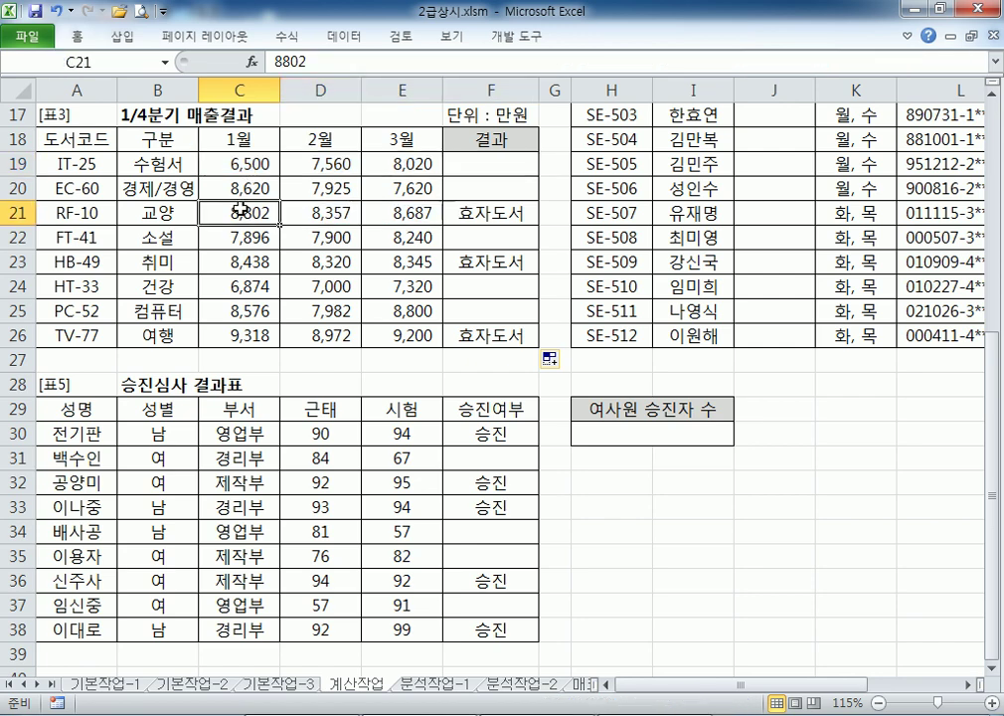
{"action": "left_click_drag", "start_coordinate": [238, 163], "coordinate": [225, 296]}
{"action": "left_click_drag", "start_coordinate": [321, 188], "coordinate": [320, 286]}
{"action": "left_click_drag", "start_coordinate": [402, 188], "coordinate": [398, 284]}
{"action": "left_click", "coordinate": [459, 212]}
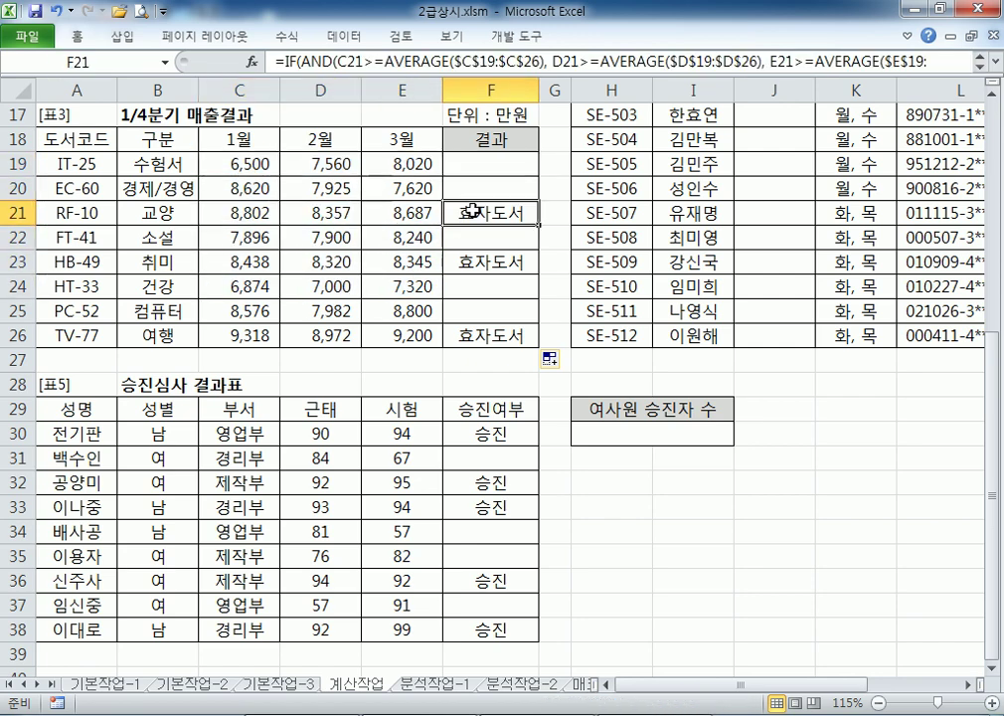
{"action": "left_click", "coordinate": [477, 163]}
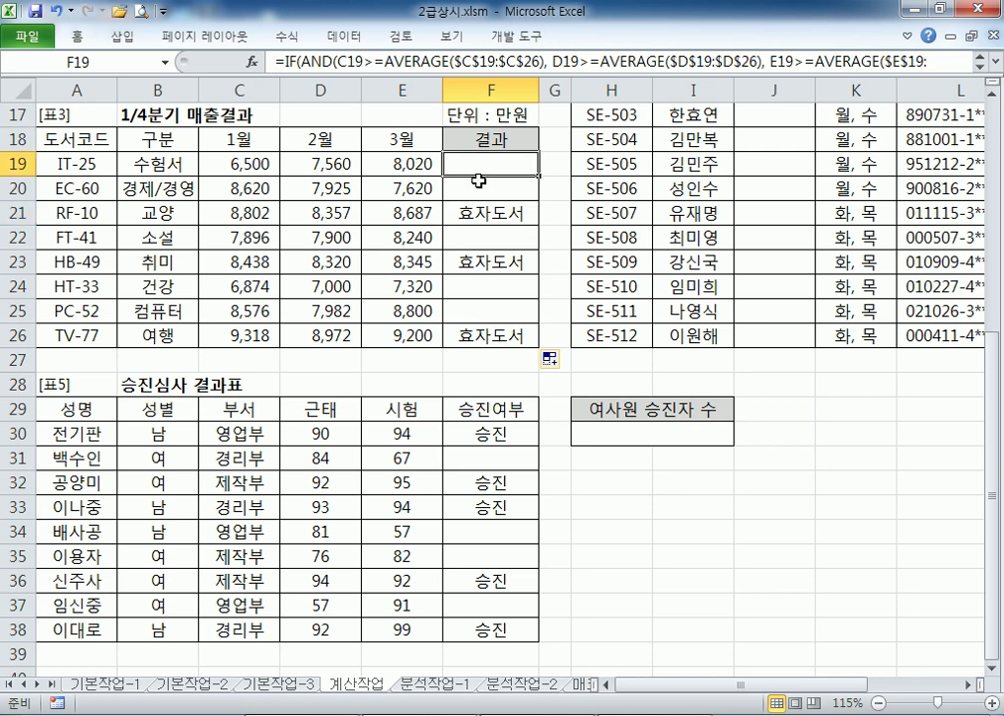
Clear the Notepad selection and review F19's formula in Excel, leaving it unchanged
{"action": "key", "text": "alt+Tab"}
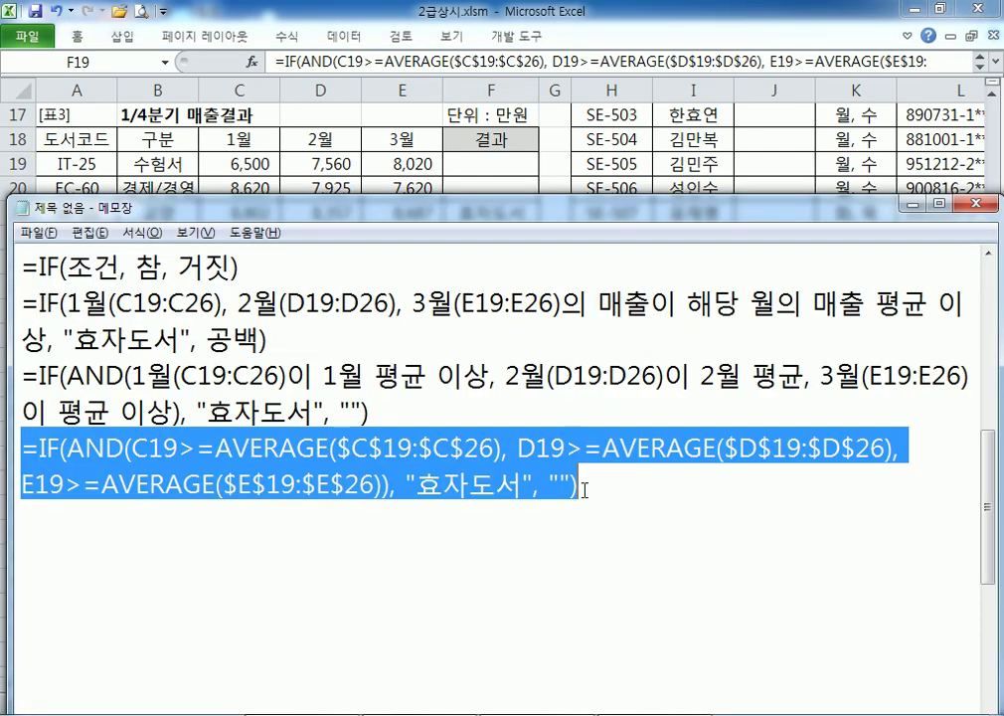
{"action": "left_click", "coordinate": [597, 489]}
{"action": "key", "text": "alt+Tab"}
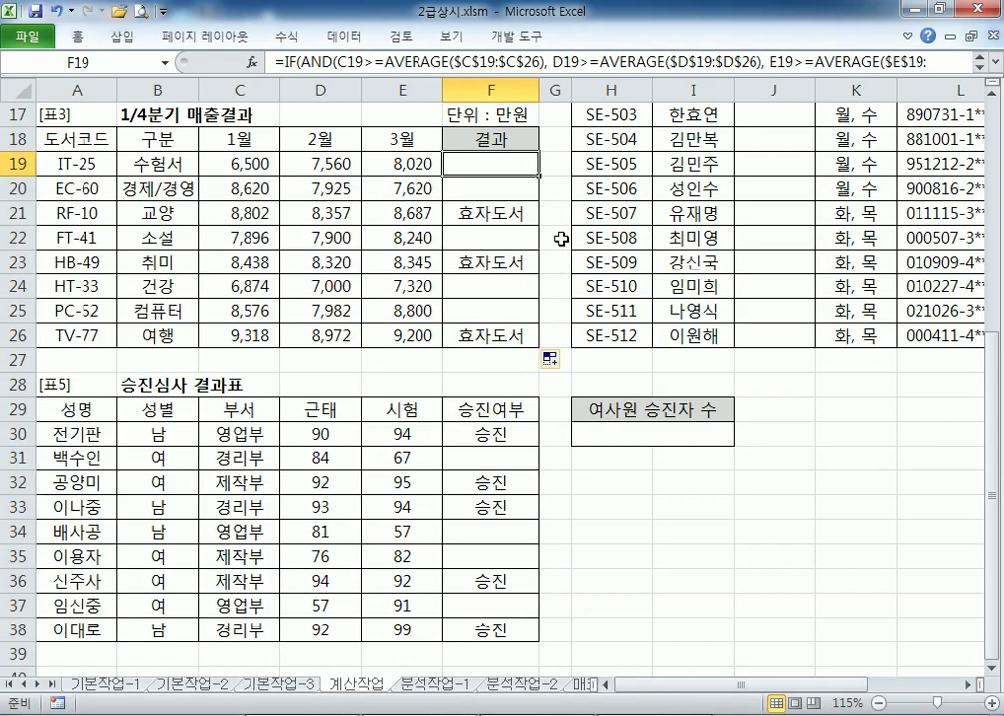
{"action": "double_click", "coordinate": [520, 161]}
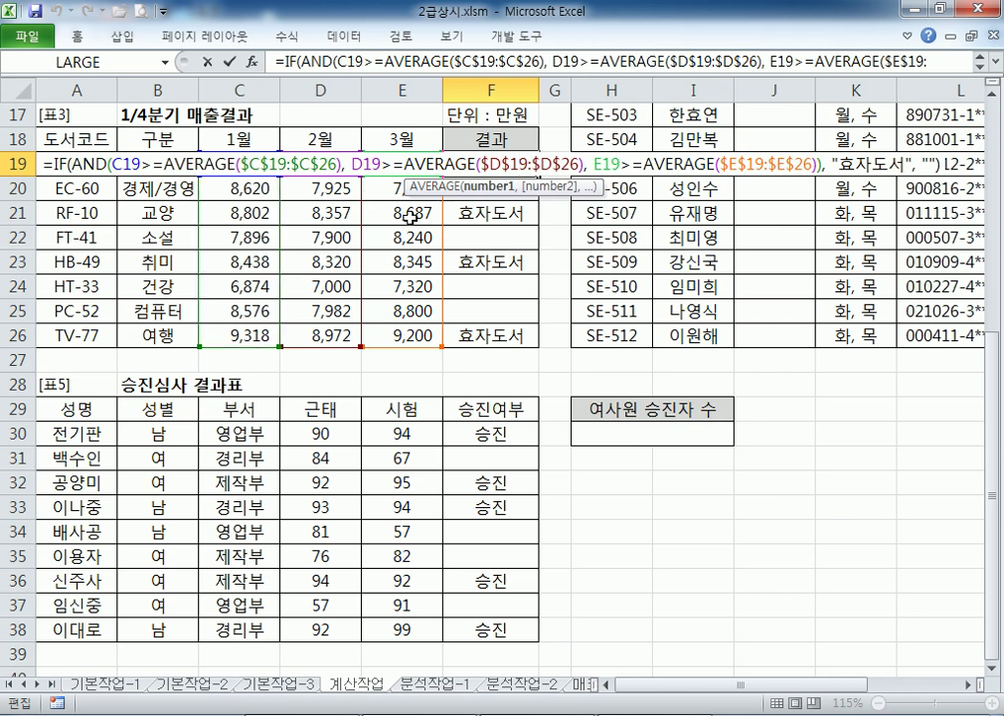
{"action": "key", "text": "ctrl+Return"}
Back in Notepad, reselect the drafted IF/AND/AVERAGE formula lines
{"action": "key", "text": "alt+Tab"}
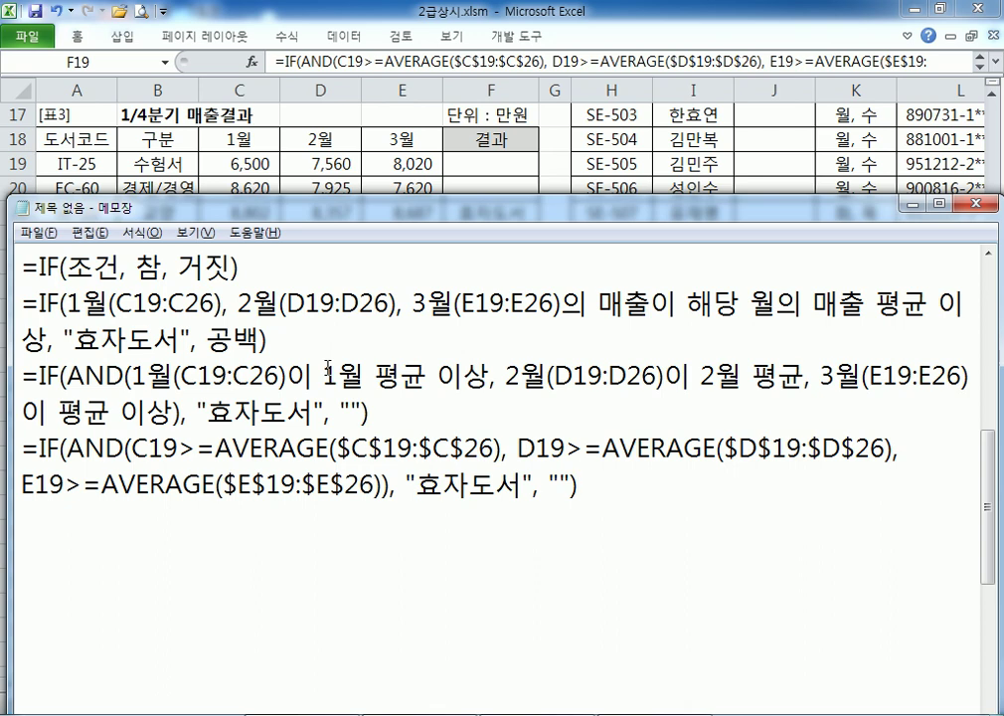
{"action": "scroll", "coordinate": [177, 300], "scroll_direction": "up", "scroll_amount": 1}
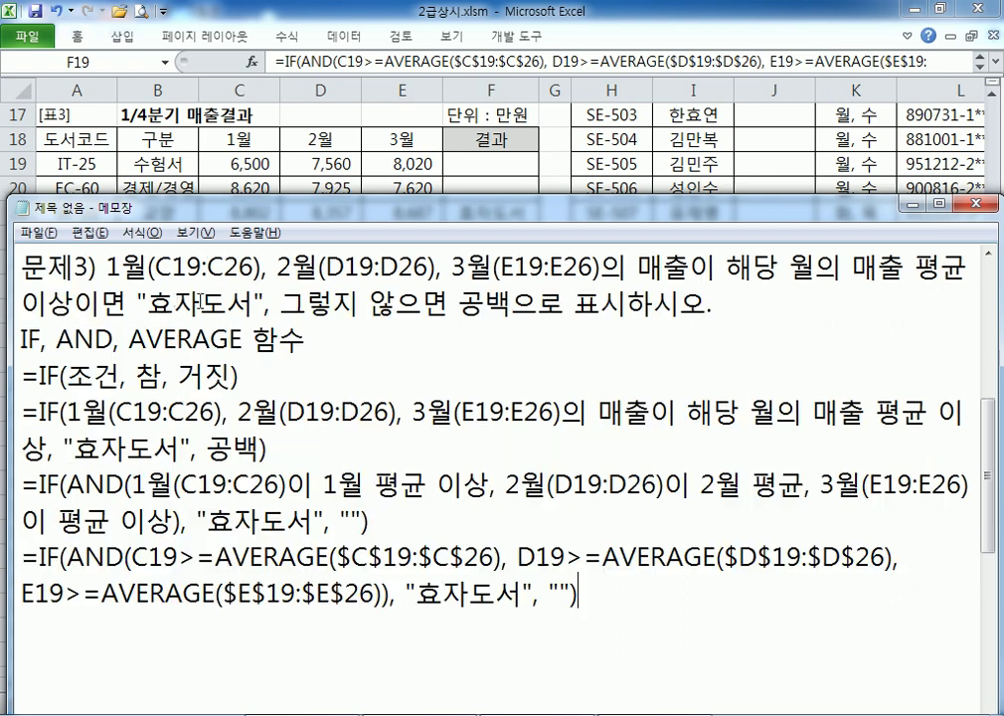
{"action": "left_click_drag", "start_coordinate": [97, 269], "coordinate": [202, 302]}
{"action": "scroll", "coordinate": [354, 384], "scroll_direction": "down", "scroll_amount": 1}
{"action": "left_click", "coordinate": [22, 449]}
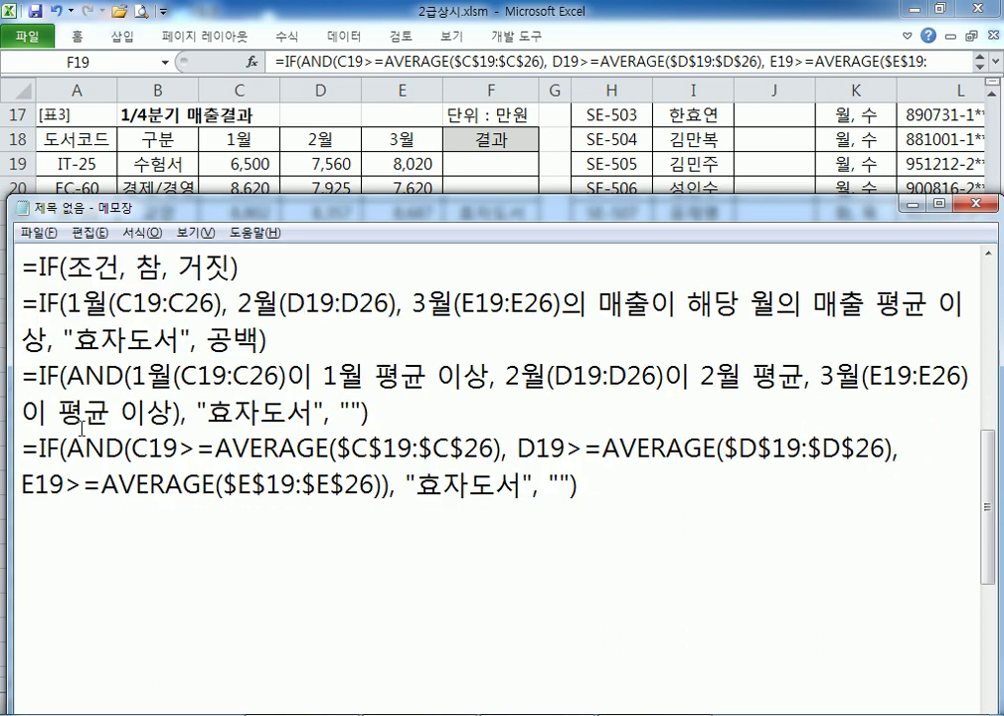
{"action": "left_click_drag", "start_coordinate": [22, 448], "coordinate": [603, 504]}
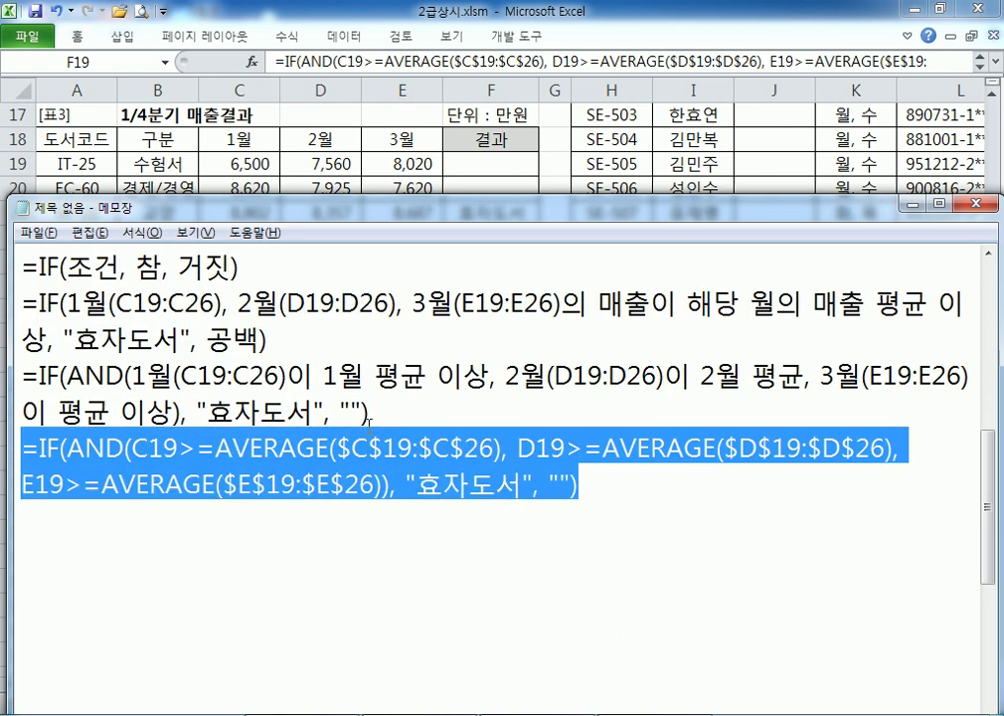
{"action": "scroll", "coordinate": [41, 318], "scroll_direction": "up", "scroll_amount": 4}
{"action": "scroll", "coordinate": [52, 543], "scroll_direction": "down", "scroll_amount": 2}
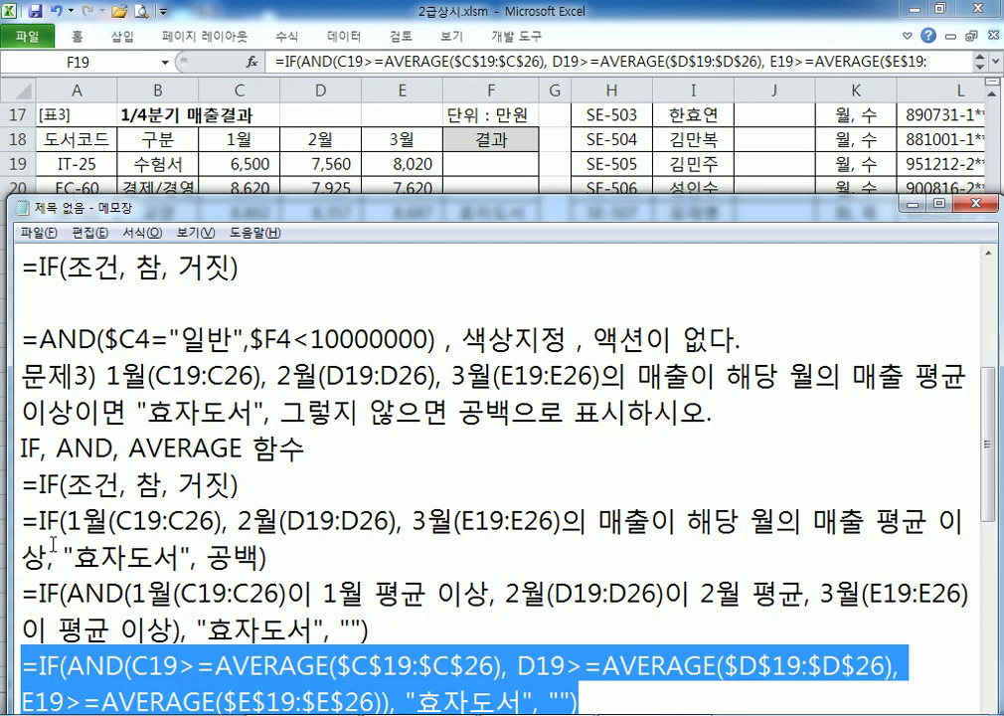
Insert a blank line above the 문제3 problem and place the caret below the formula
{"action": "left_click", "coordinate": [21, 378]}
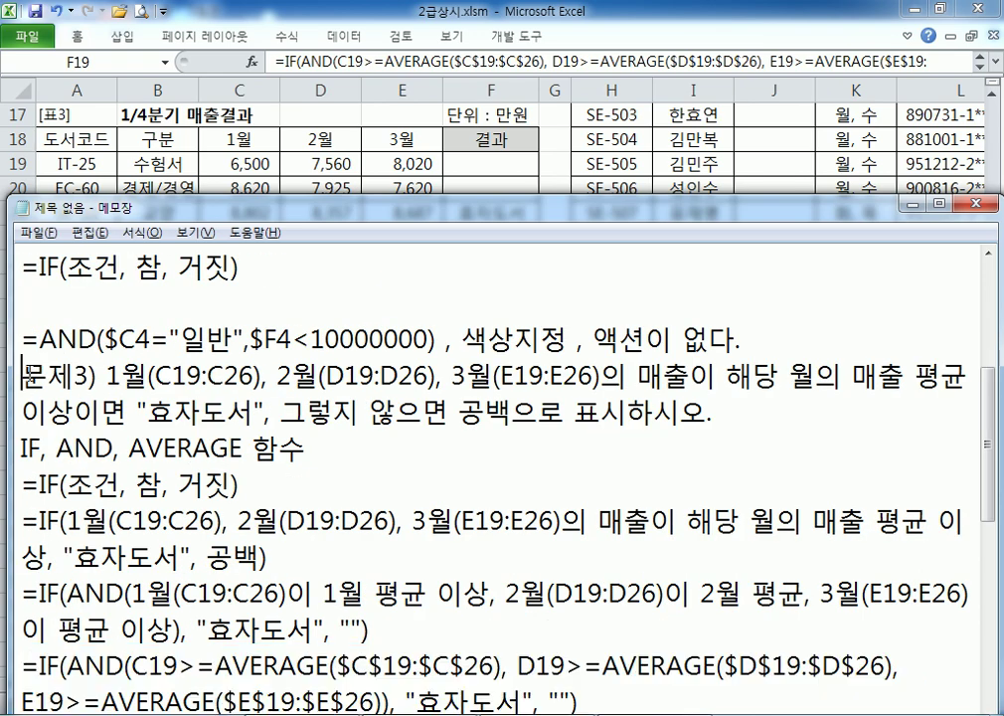
{"action": "key", "text": "Return"}
{"action": "scroll", "coordinate": [71, 367], "scroll_direction": "down", "scroll_amount": 1}
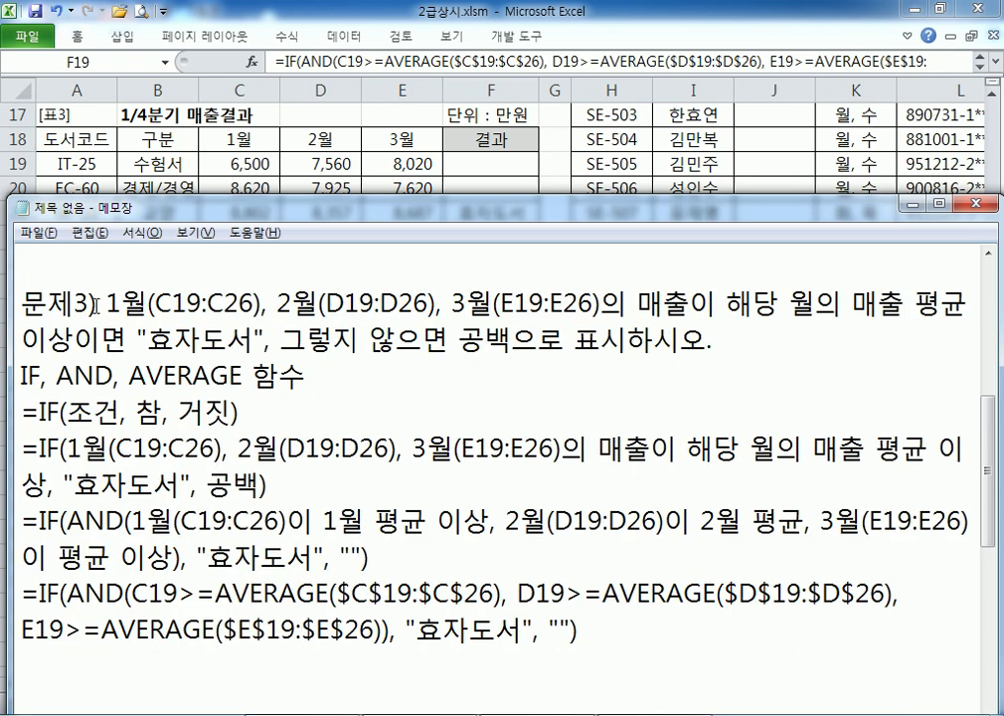
{"action": "left_click_drag", "start_coordinate": [106, 303], "coordinate": [365, 343]}
{"action": "left_click_drag", "start_coordinate": [38, 594], "coordinate": [220, 629]}
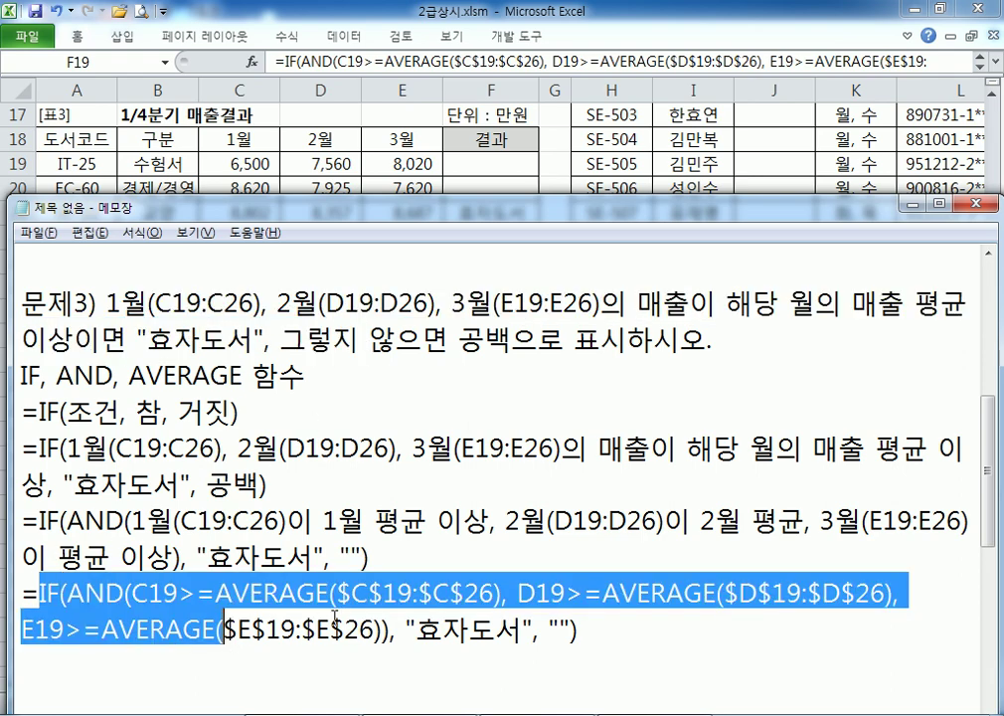
{"action": "scroll", "coordinate": [359, 594], "scroll_direction": "down", "scroll_amount": 2}
{"action": "left_click", "coordinate": [89, 464]}
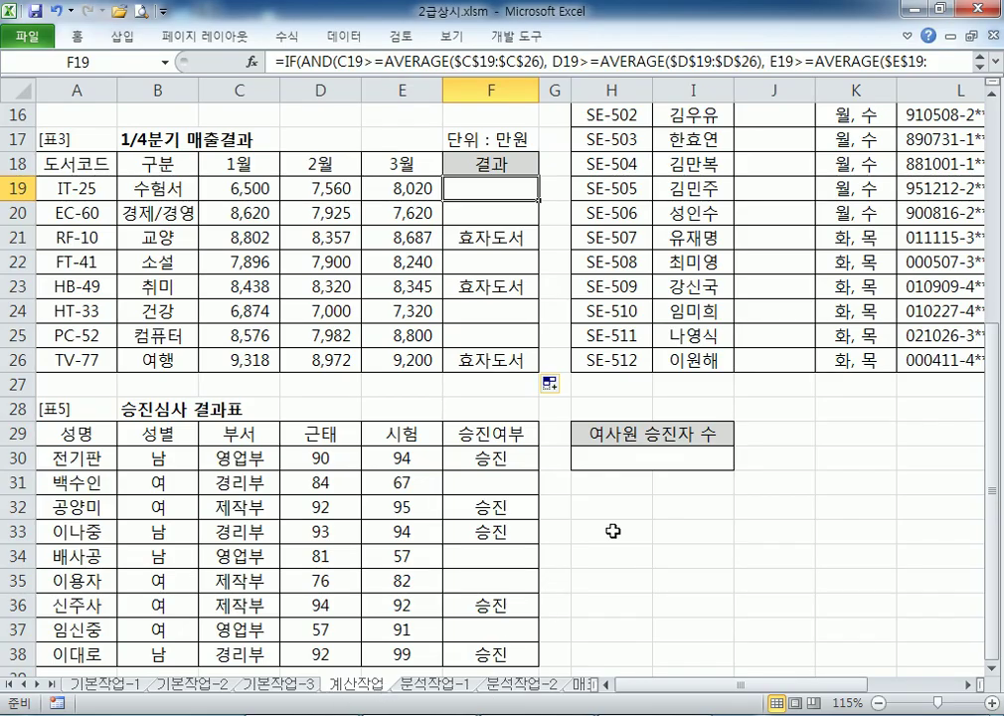
Scroll to Table 4, inspect the gender digit in L15's resident number, and select J15
{"action": "left_click_drag", "start_coordinate": [746, 684], "coordinate": [841, 669]}
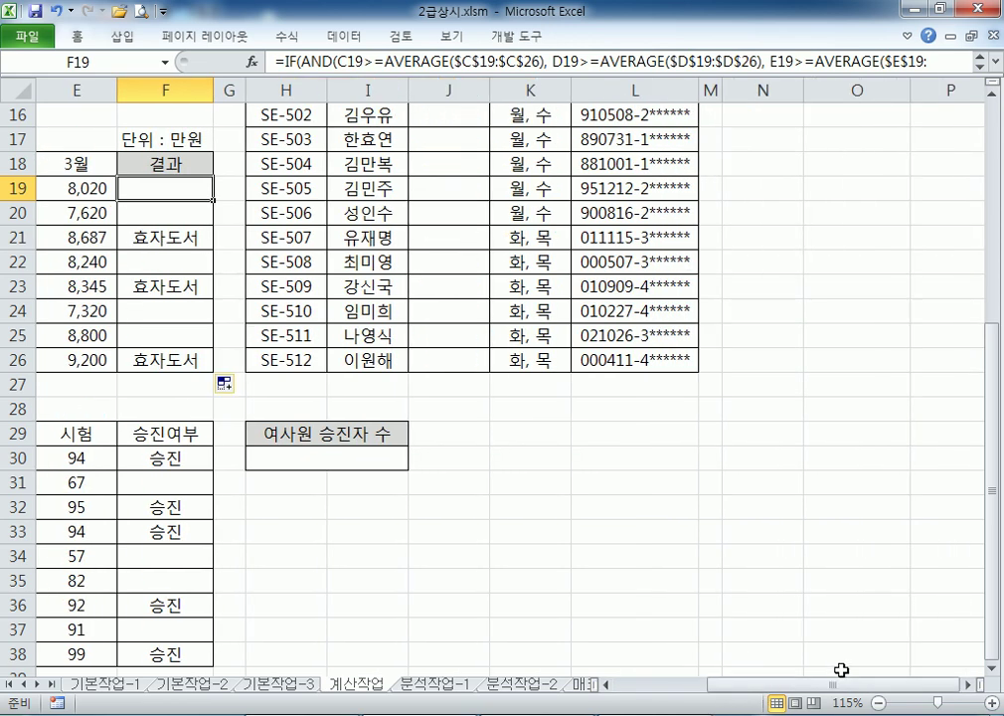
{"action": "scroll", "coordinate": [843, 636], "scroll_direction": "up", "scroll_amount": 2}
{"action": "left_click_drag", "start_coordinate": [636, 238], "coordinate": [643, 507]}
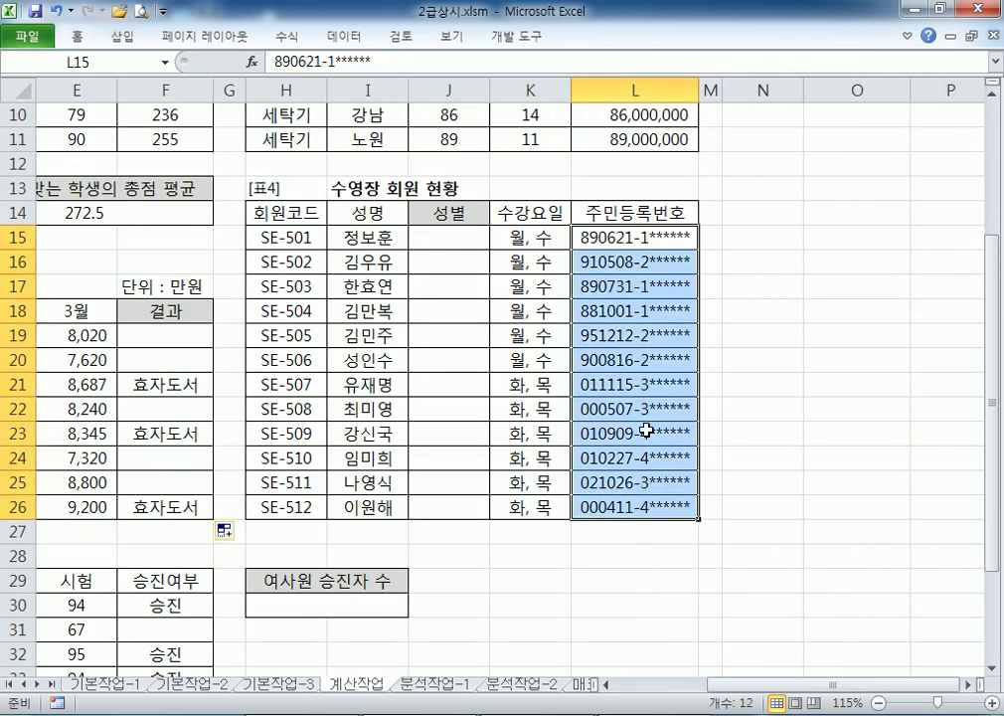
{"action": "double_click", "coordinate": [645, 236]}
{"action": "left_click_drag", "start_coordinate": [641, 237], "coordinate": [648, 237]}
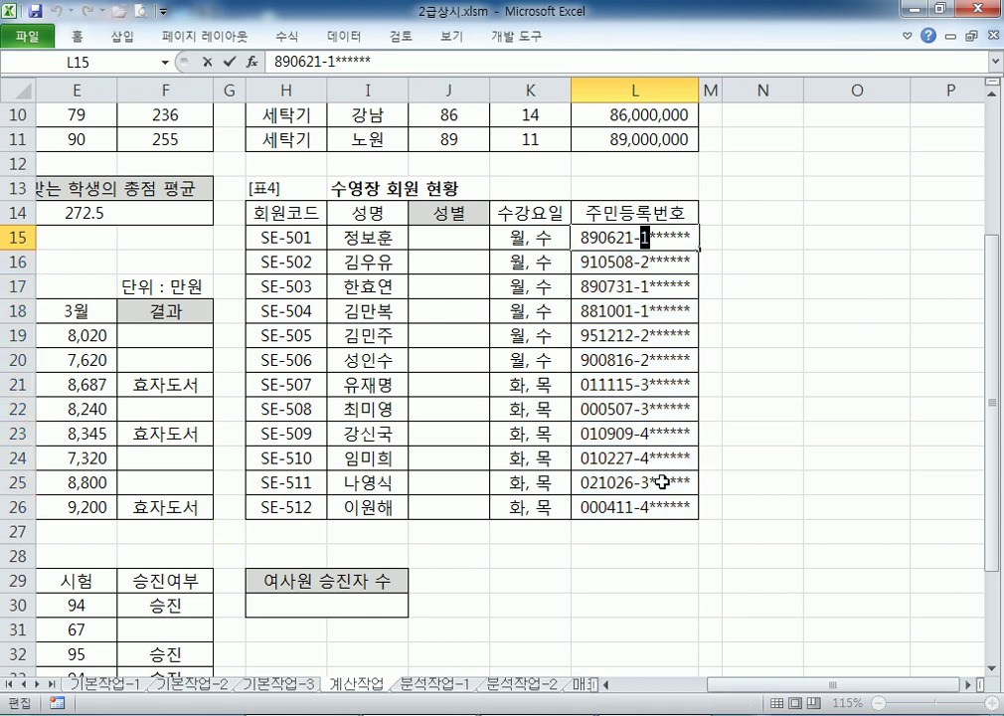
{"action": "left_click", "coordinate": [434, 234]}
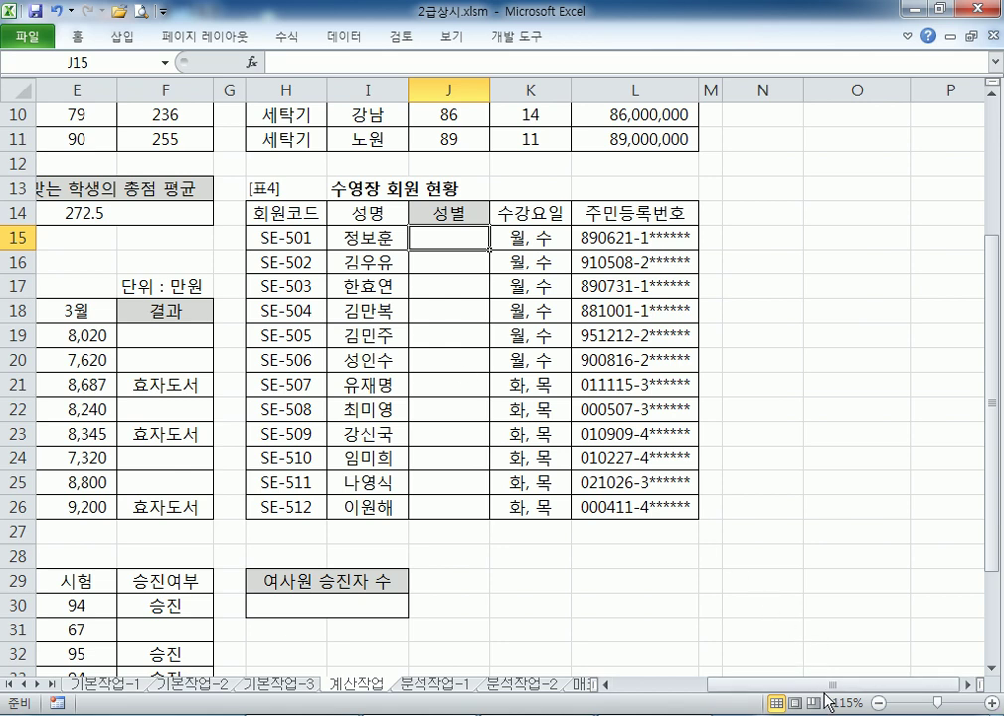
Correct the typo 8번재 to 8번째 on the 문제4 line in Notepad
{"action": "key", "text": "alt+Tab"}
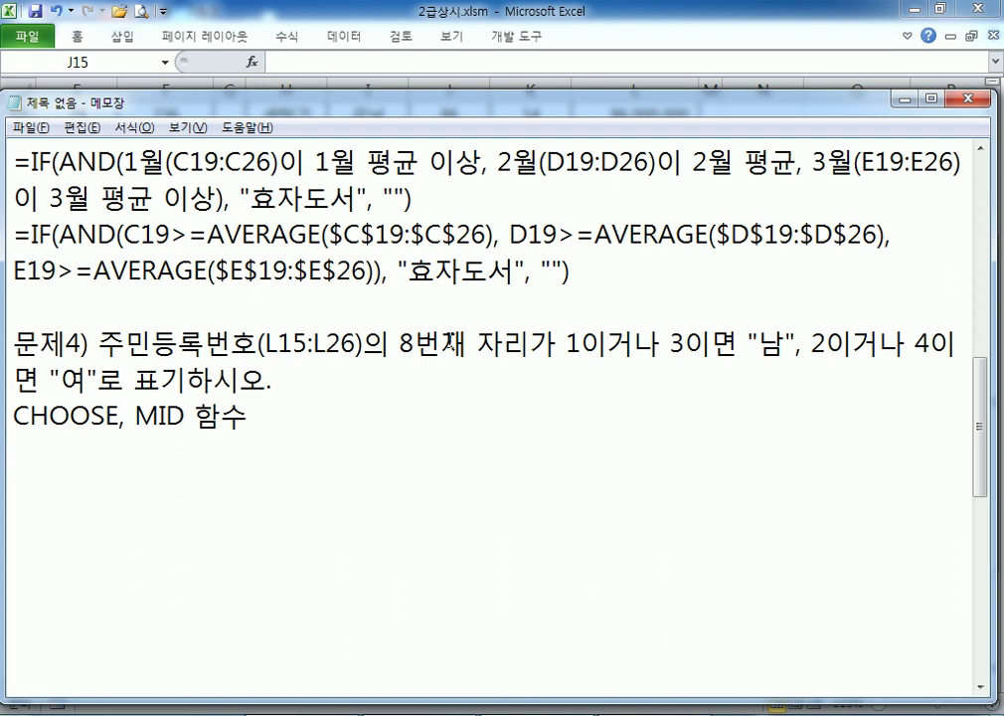
{"action": "left_click_drag", "start_coordinate": [441, 345], "coordinate": [468, 346]}
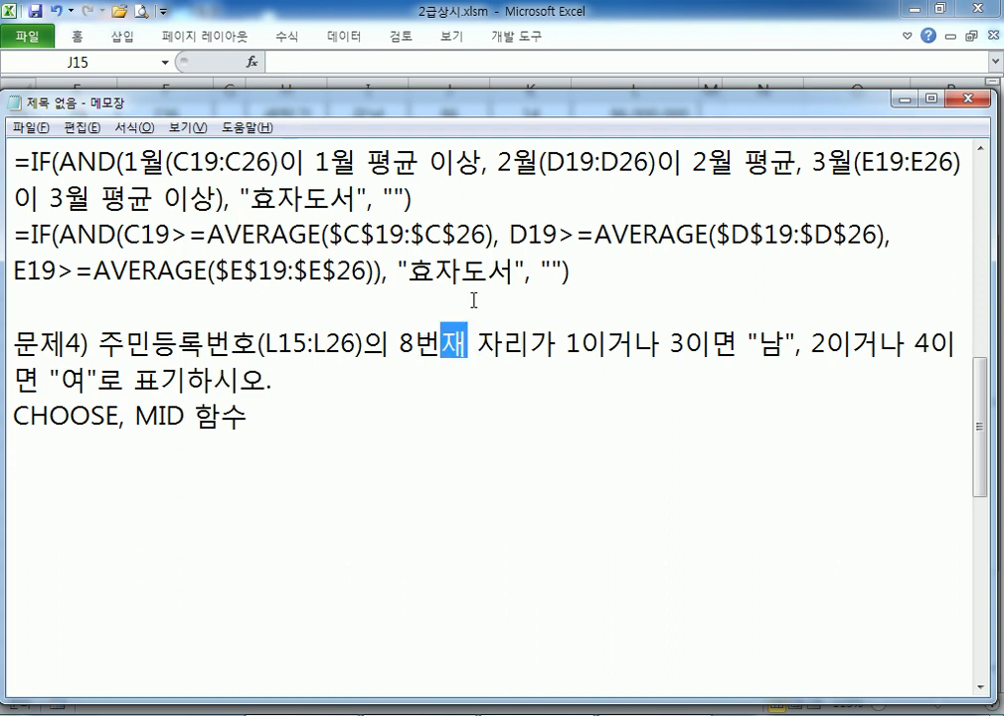
{"action": "type", "text": "째"}
{"action": "key", "text": "BackSpace"}
{"action": "key", "text": "BackSpace"}
{"action": "key", "text": "alt+Tab"}
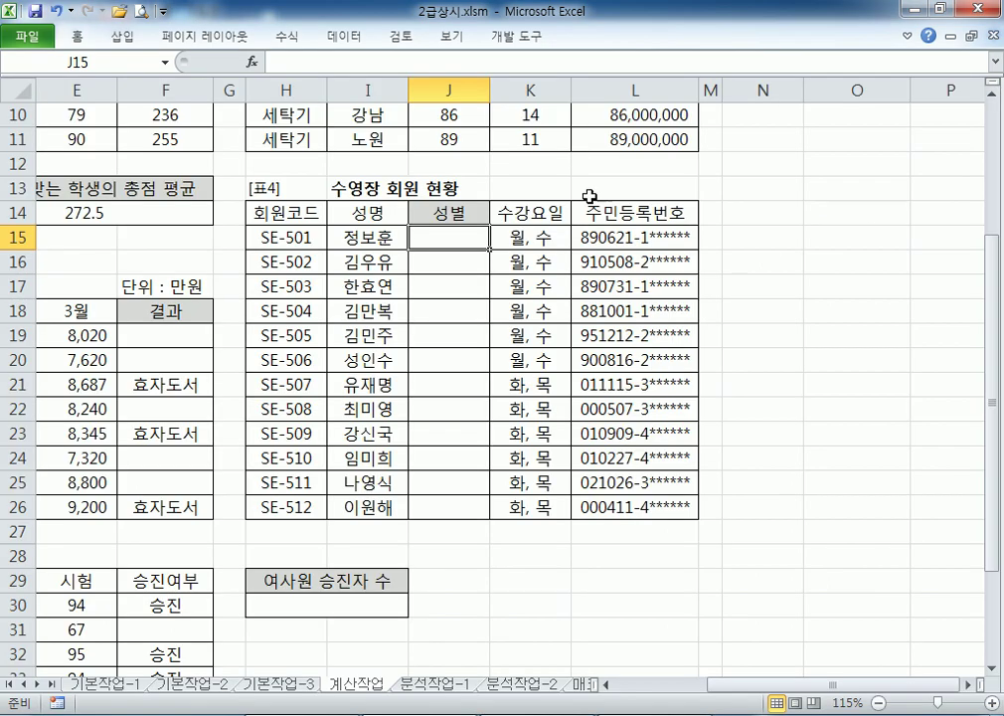
Point out the gender digits in the resident numbers of L15 and L21
{"action": "double_click", "coordinate": [648, 235]}
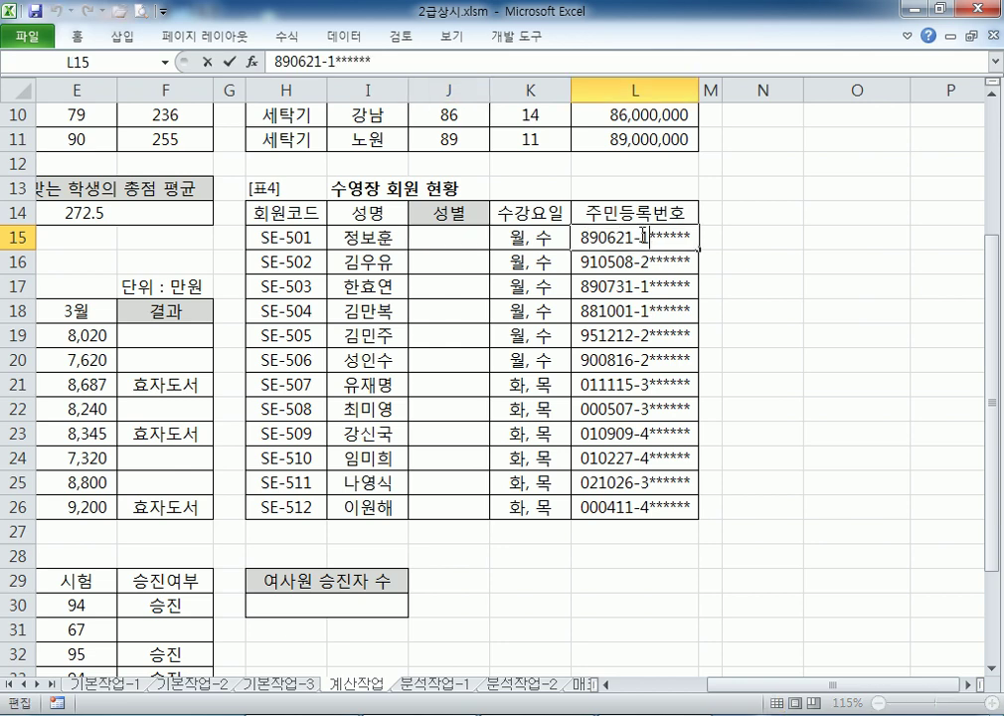
{"action": "left_click", "coordinate": [644, 385]}
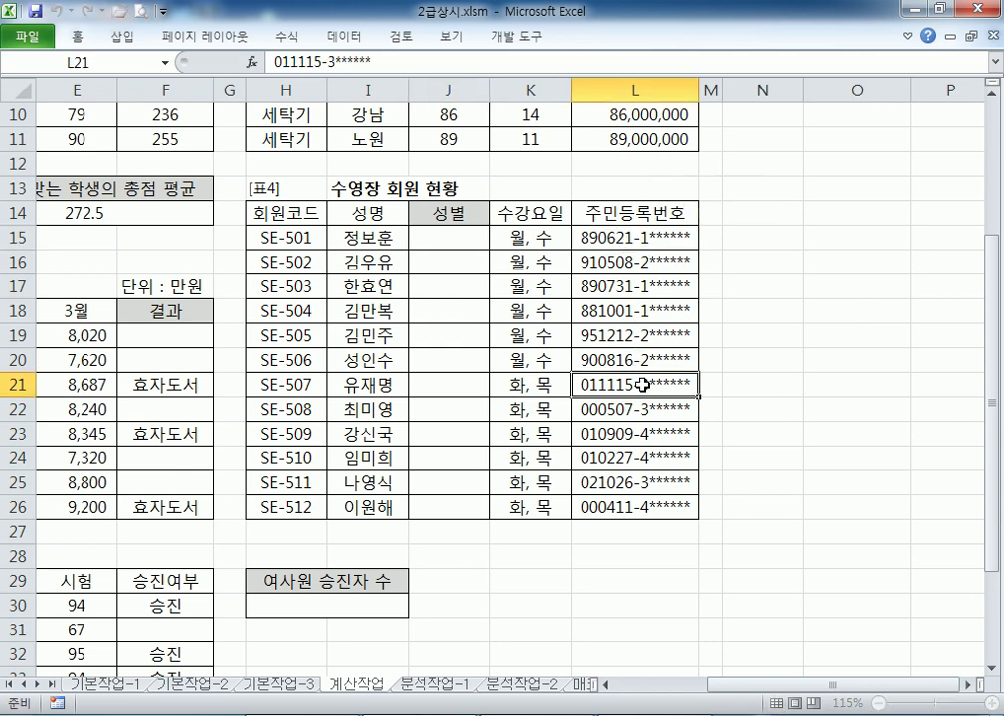
{"action": "double_click", "coordinate": [643, 385]}
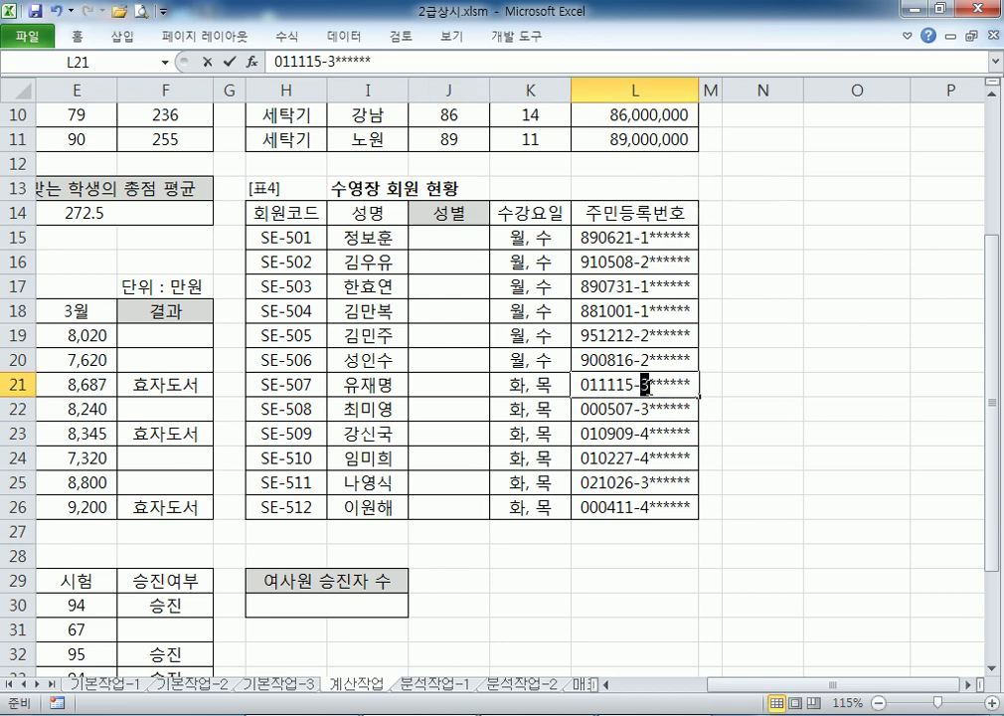
{"action": "left_click", "coordinate": [663, 259]}
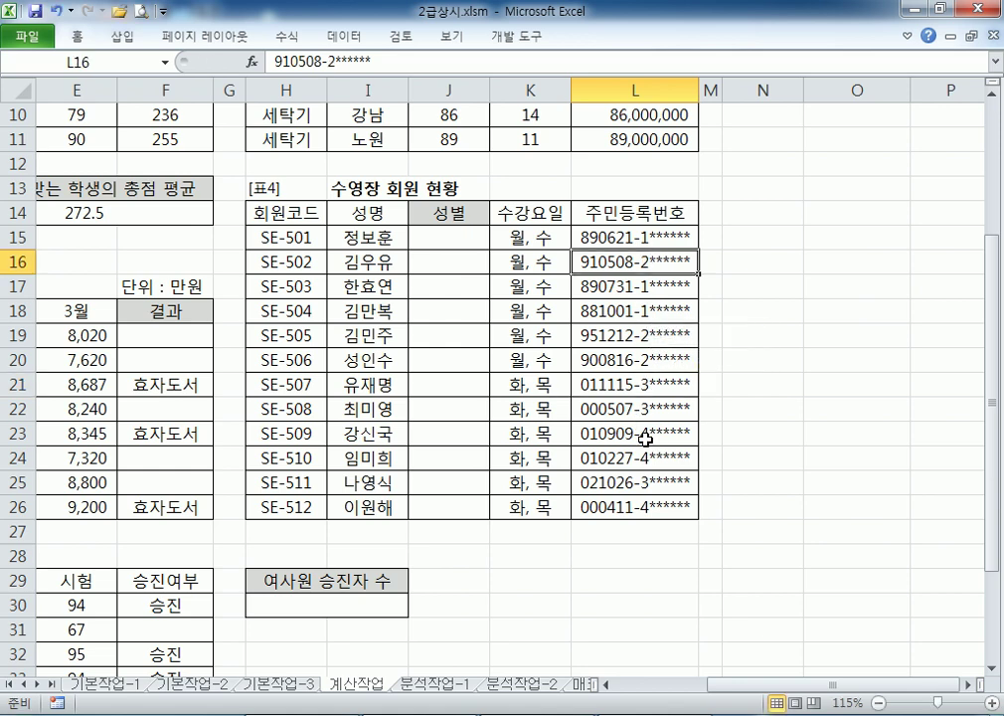
{"action": "key", "text": "alt+Tab"}
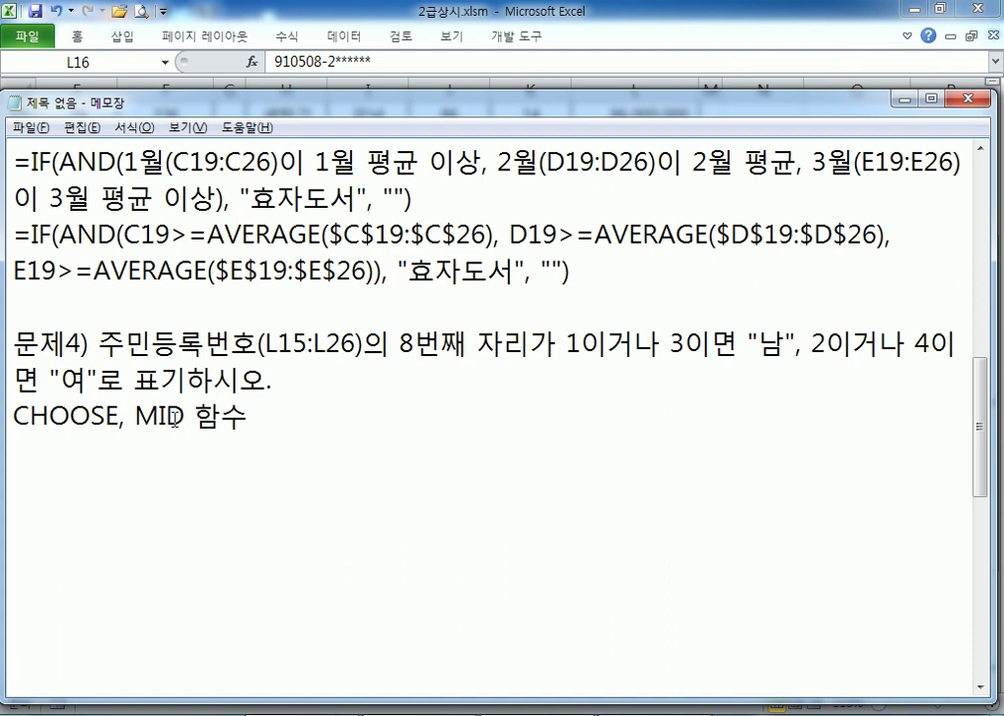
Type the syntax reminder =CHOOSE(값, 1일 경우, 2일 경우, ...) under 'CHOOSE, MID 함수'
{"action": "left_click", "coordinate": [376, 457]}
{"action": "scroll", "coordinate": [388, 403], "scroll_direction": "down", "scroll_amount": 1}
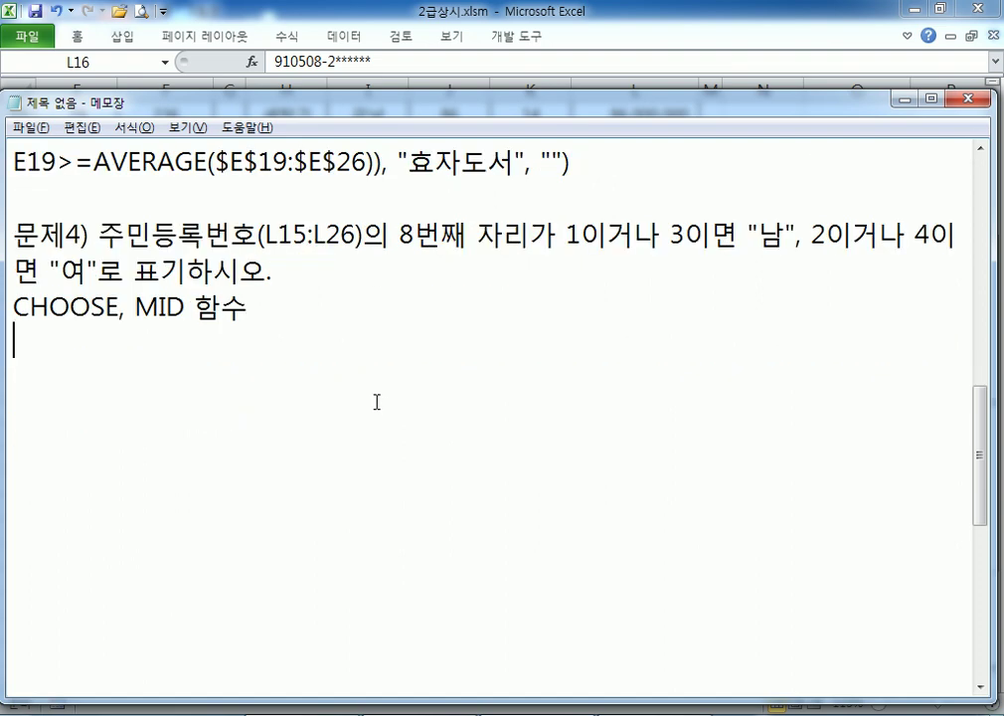
{"action": "type", "text": "=CHOOSE"}
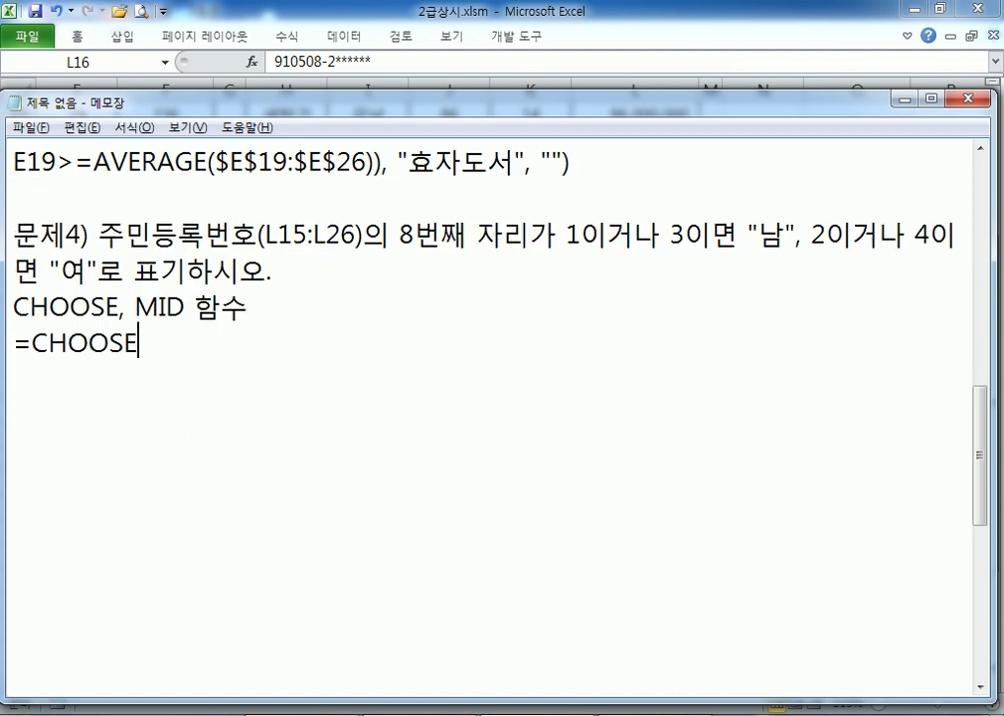
{"action": "type", "text": "(값, "}
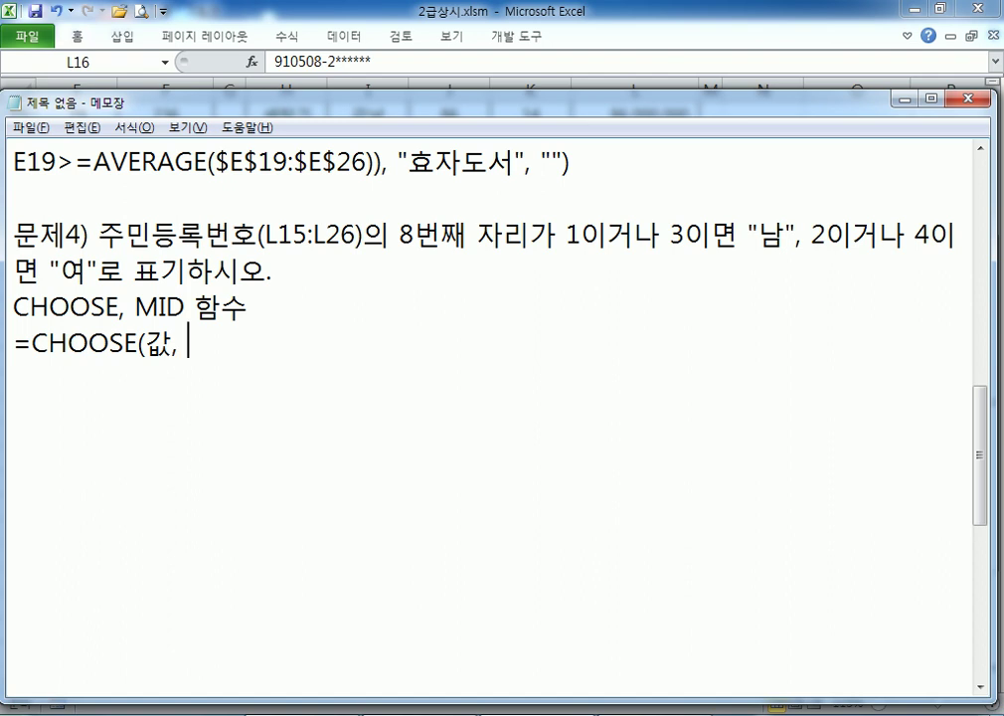
{"action": "type", "text": "1일 경우, "}
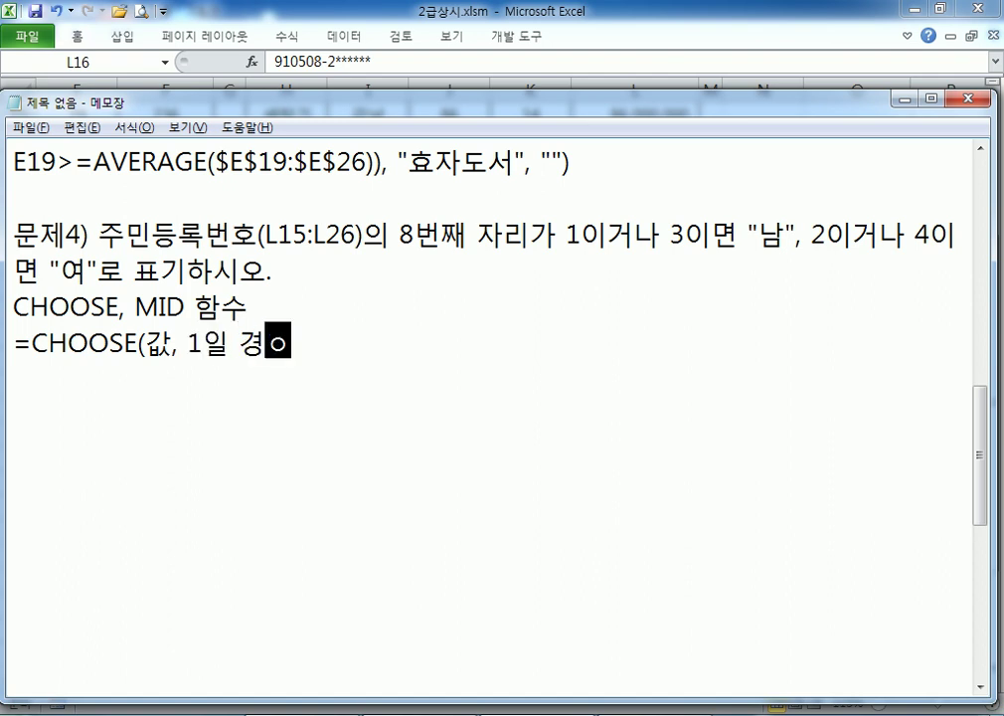
{"action": "type", "text": "2이 ㄹ"}
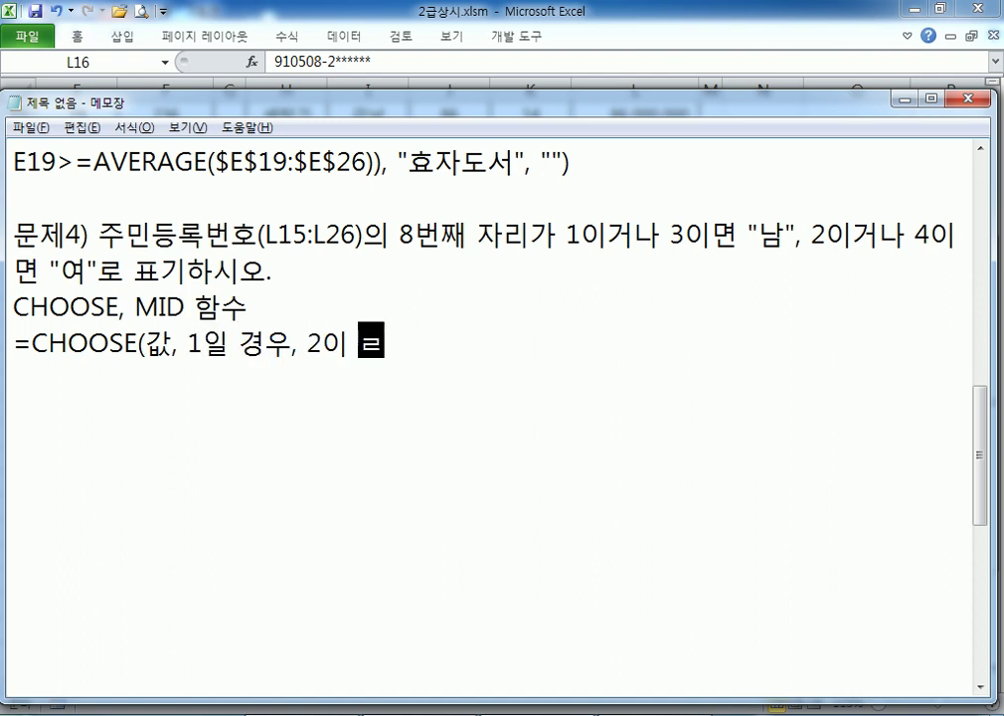
{"action": "key", "text": "BackSpace"}
{"action": "key", "text": "BackSpace"}
{"action": "key", "text": "BackSpace"}
{"action": "type", "text": "일 경우, ...)"}
{"action": "key", "text": "Return"}
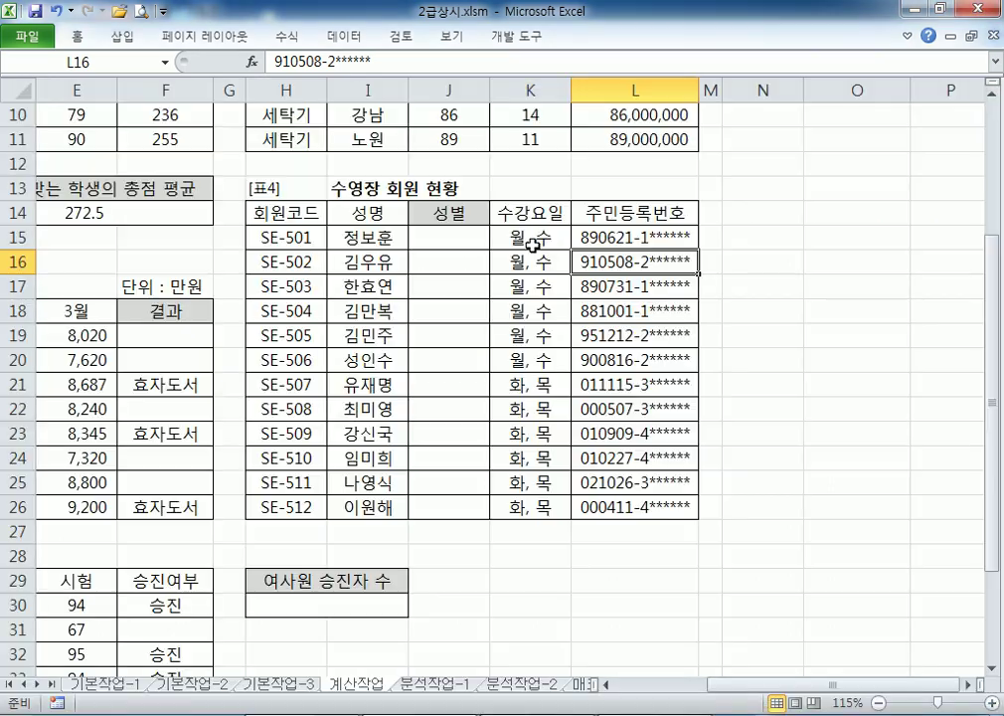
Highlight the eighth character, gender digit 1, in L15's resident number
{"action": "key", "text": "alt+Tab"}
{"action": "left_click", "coordinate": [638, 236]}
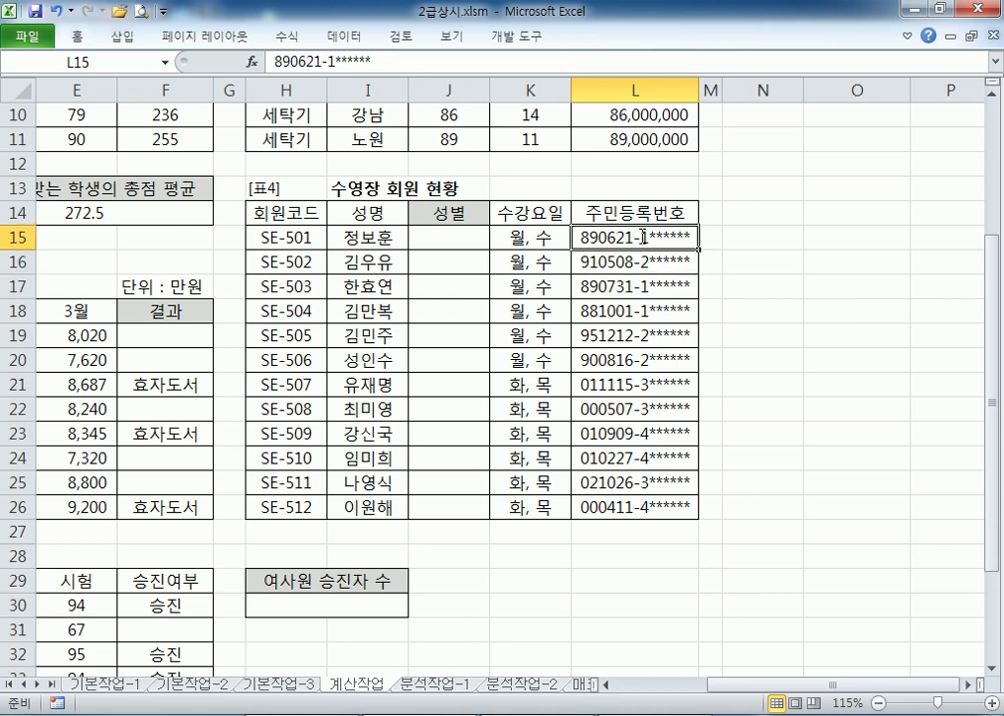
{"action": "double_click", "coordinate": [639, 237]}
{"action": "left_click_drag", "start_coordinate": [639, 237], "coordinate": [649, 237]}
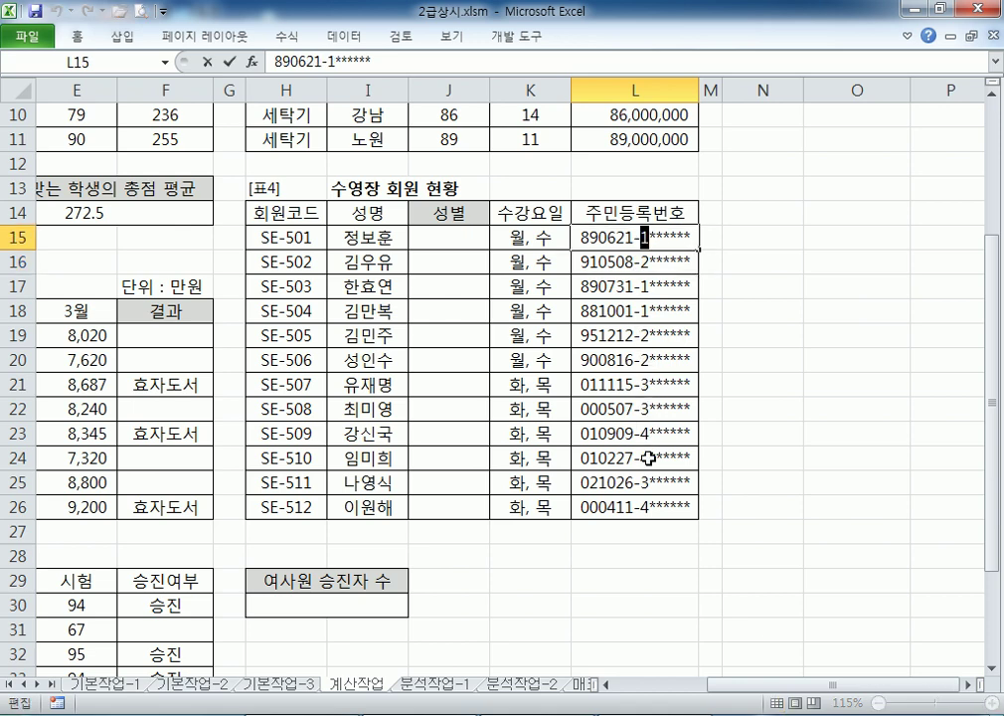
{"action": "key", "text": "alt+Tab"}
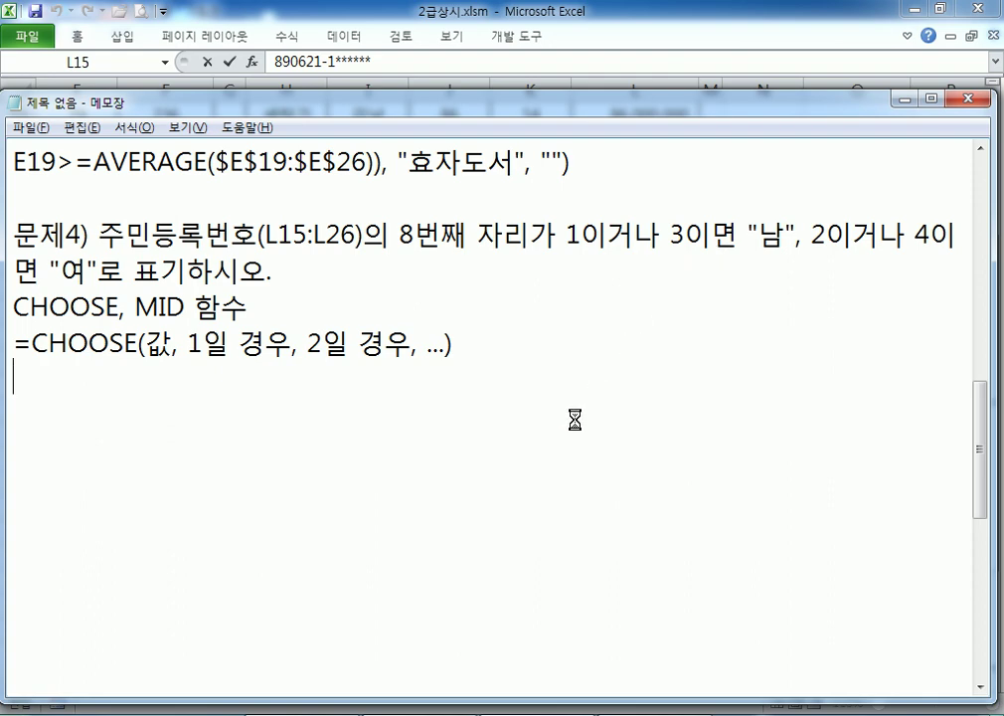
Type the draft =CHOOSE(주민번호의 8번째 자리, "남", "여", "남", "여") line
{"action": "key", "text": "alt+Tab"}
{"action": "key", "text": "alt+Tab"}
{"action": "type", "text": "=CHOOSE"}
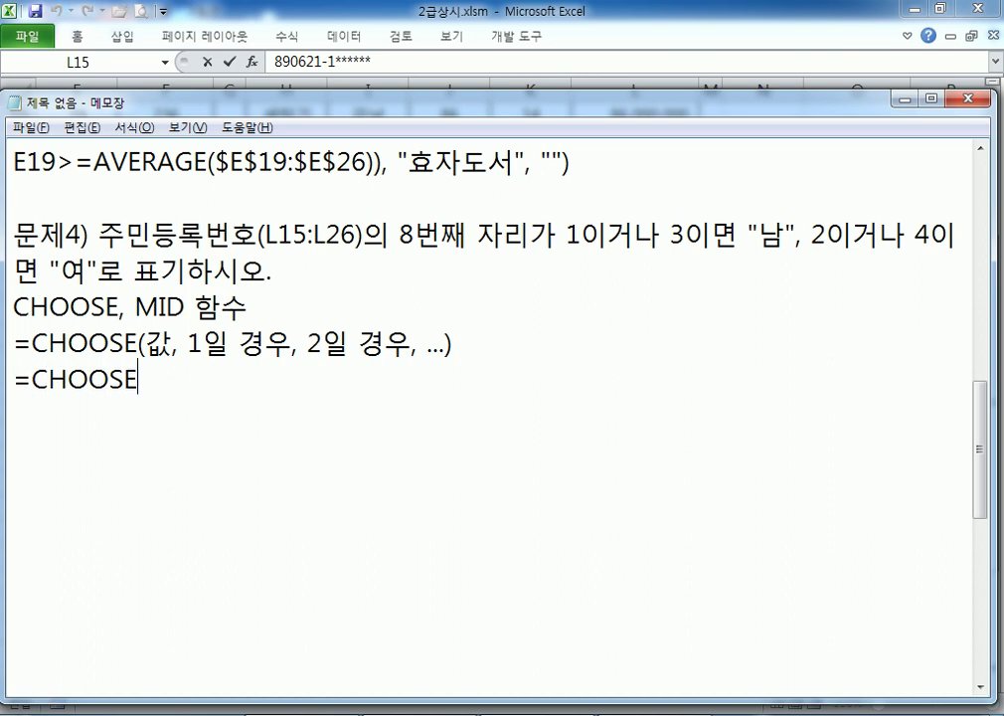
{"action": "type", "text": "(주민"}
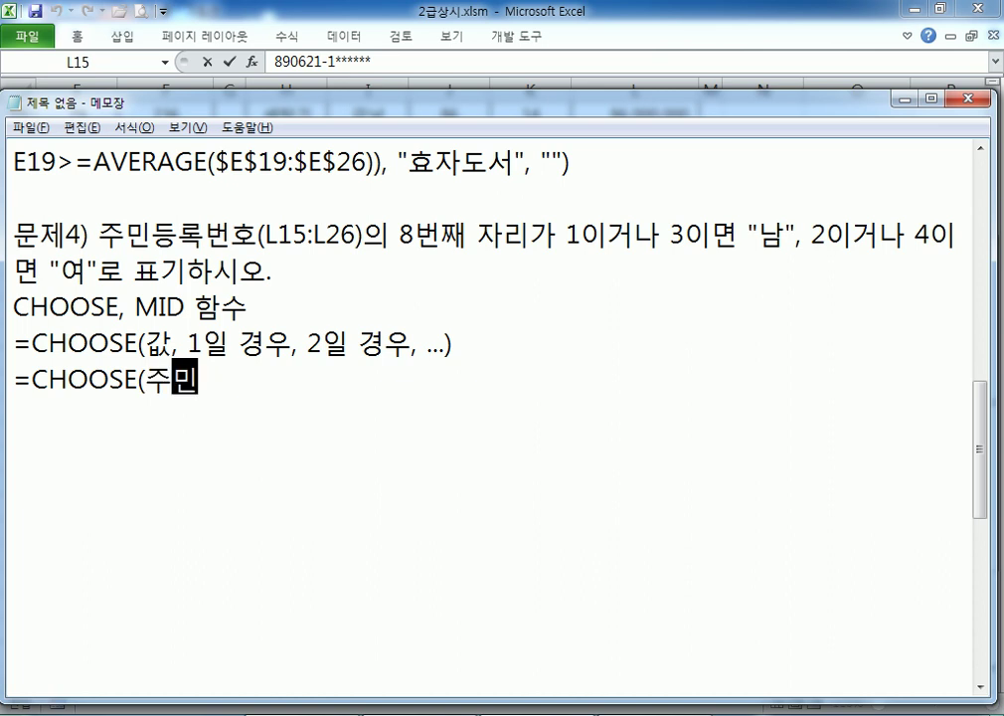
{"action": "type", "text": "번호으ㅣ 34"}
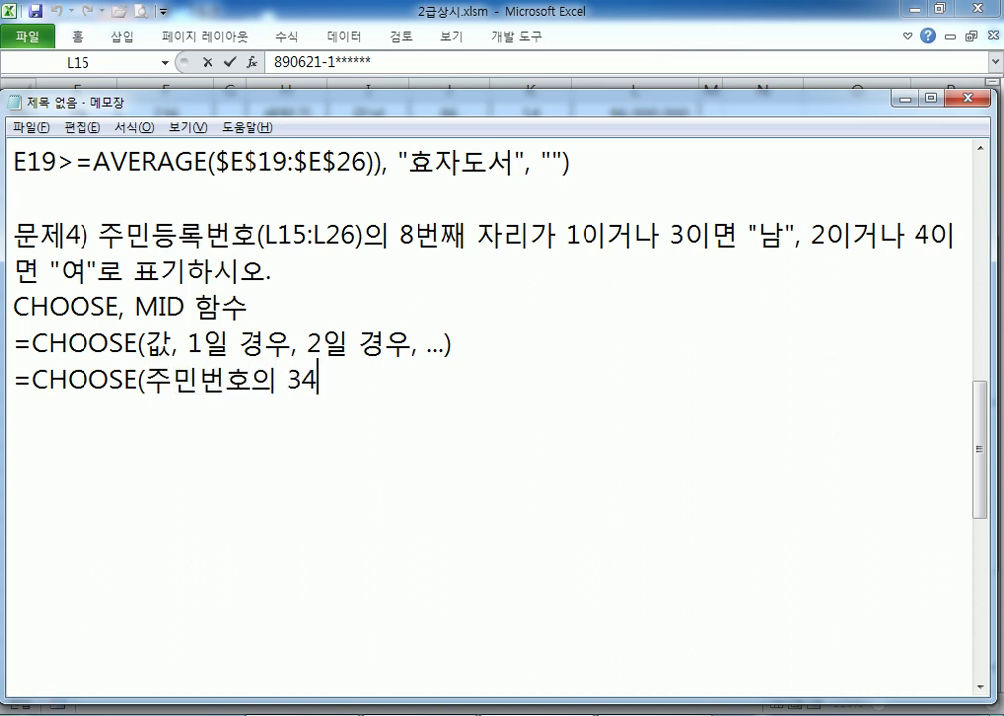
{"action": "key", "text": "BackSpace"}
{"action": "key", "text": "BackSpace"}
{"action": "type", "text": "8ㅂㅓㄴㅉㅐ ㅈㅏㄹㅣ,"}
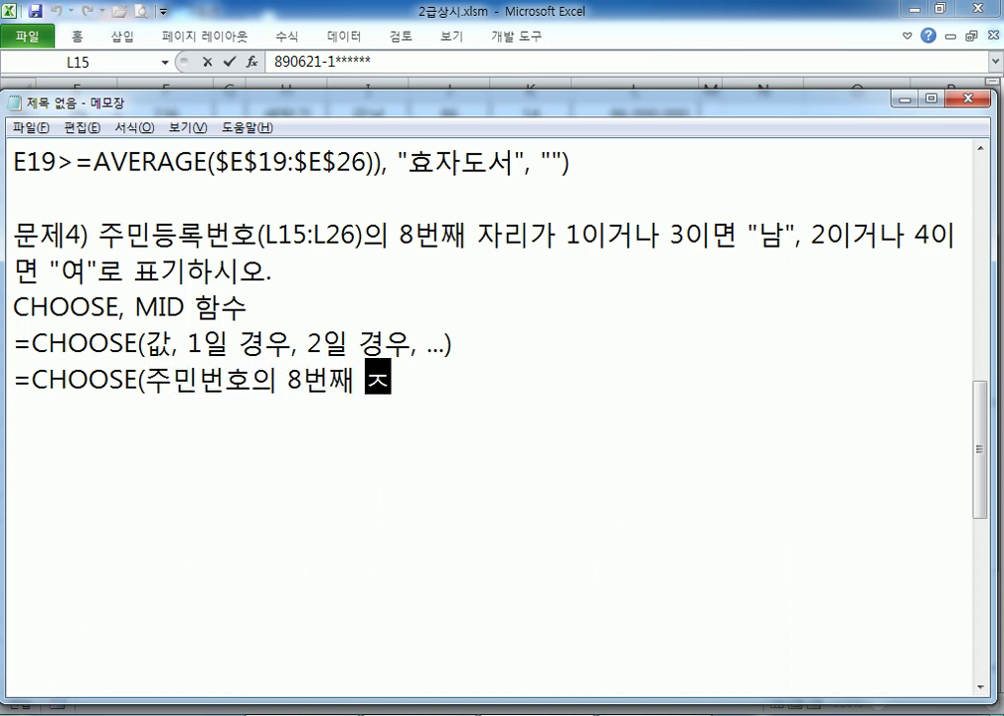
{"action": "type", "text": " \""}
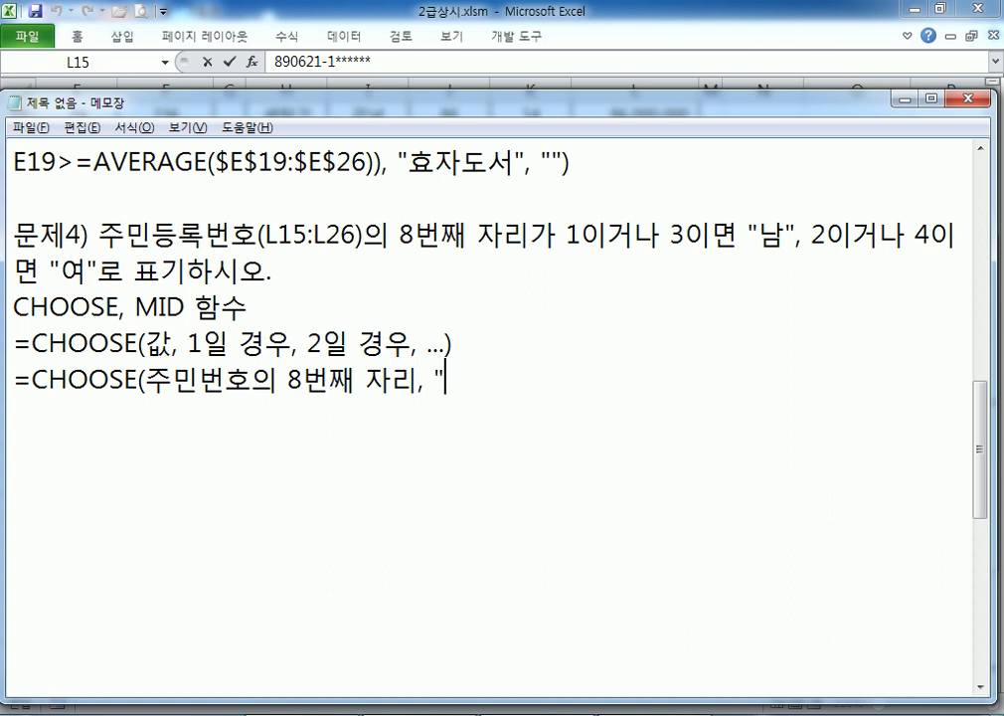
{"action": "type", "text": "ㄴㅏㅁ\", \""}
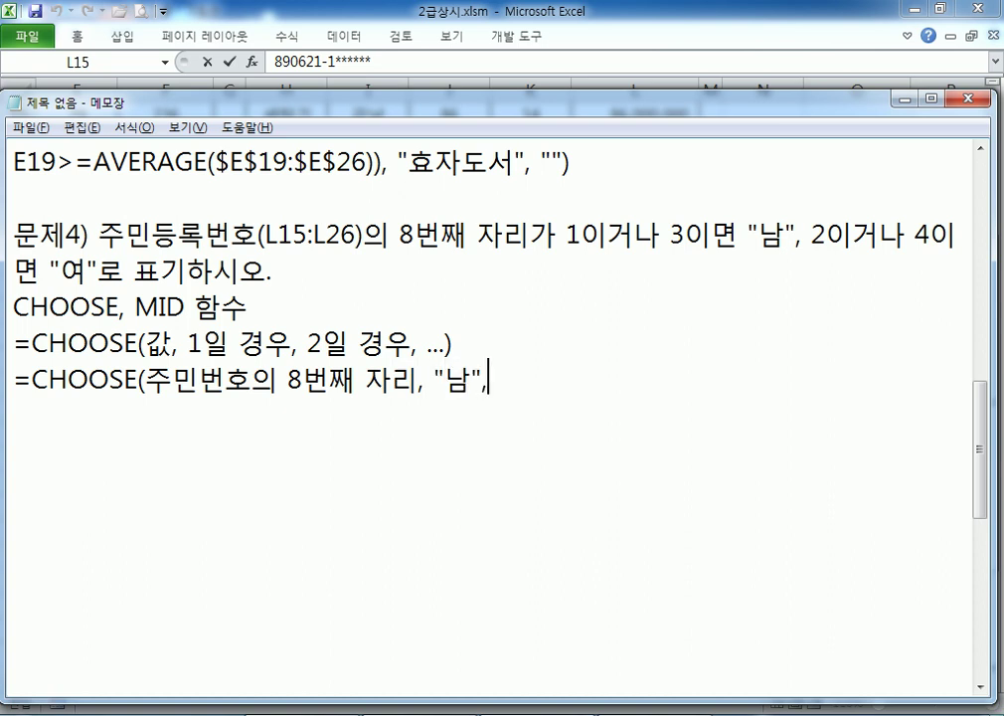
{"action": "type", "text": "ㅇㅕ"}
{"action": "key", "text": "Return"}
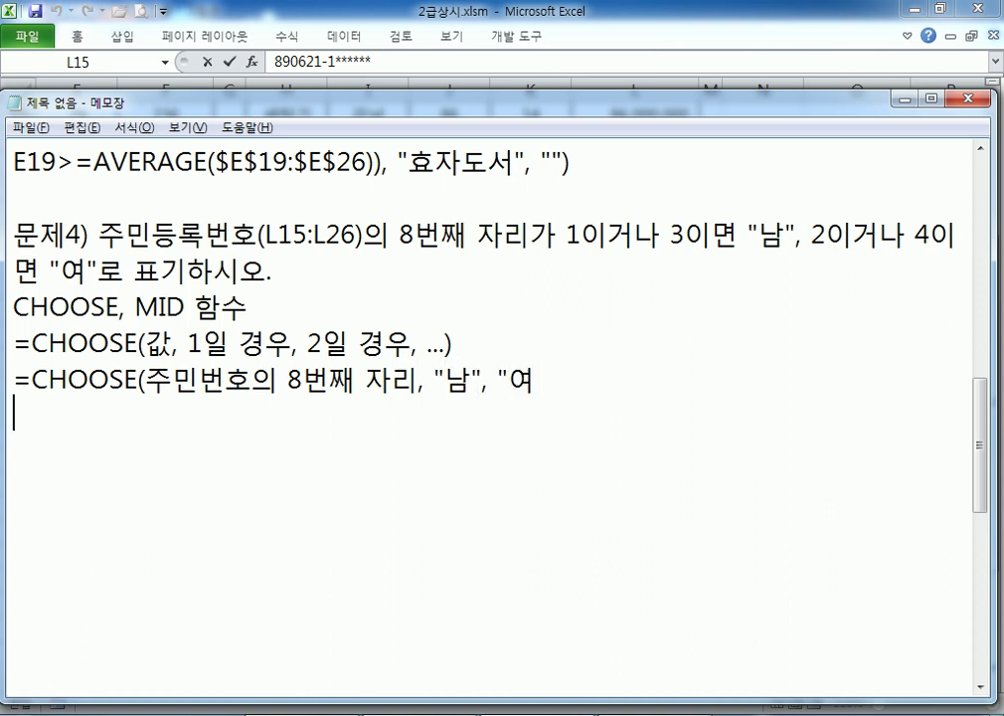
{"action": "key", "text": "BackSpace"}
{"action": "key", "text": "Return"}
{"action": "key", "text": "BackSpace"}
{"action": "type", "text": "\", "}
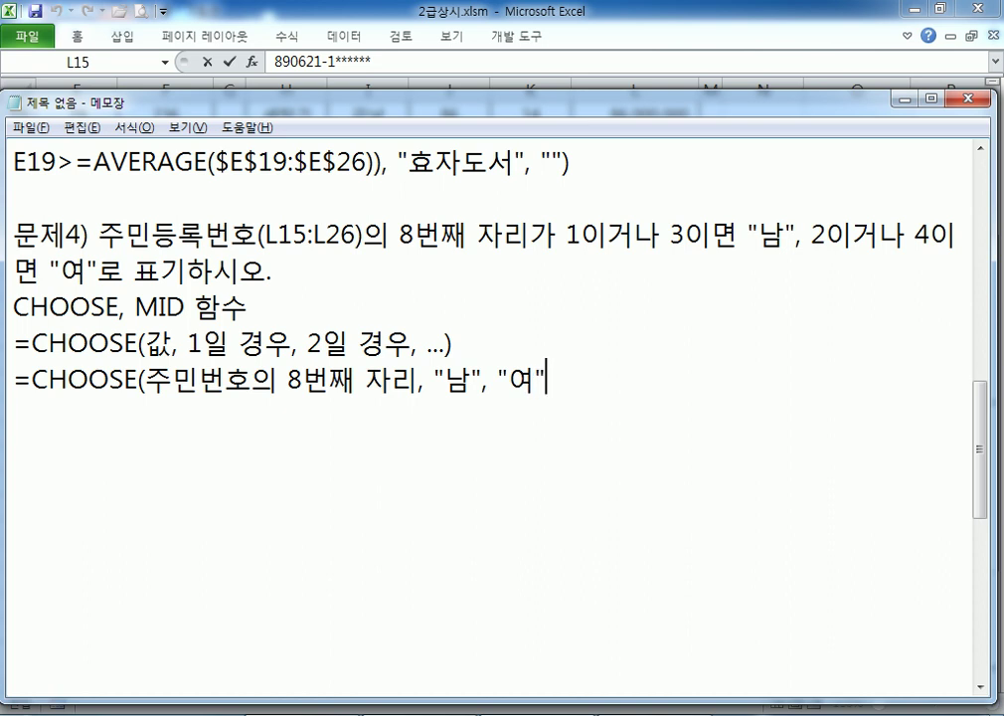
{"action": "type", "text": "\"ㄴㅏㅁ\", \""}
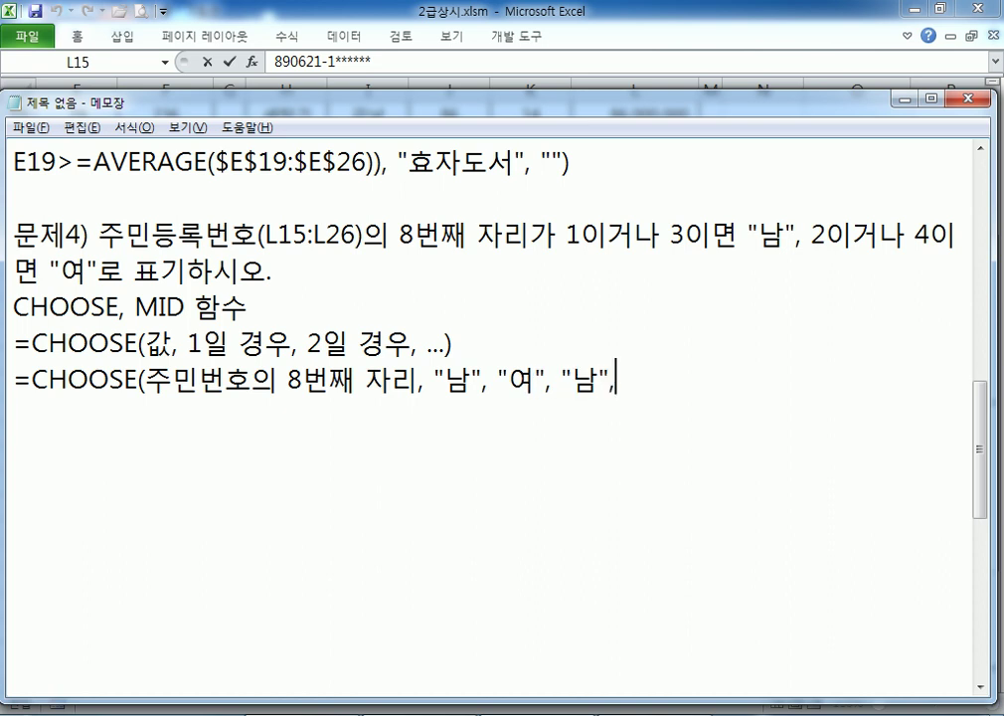
{"action": "type", "text": "ㅇㅕ\")"}
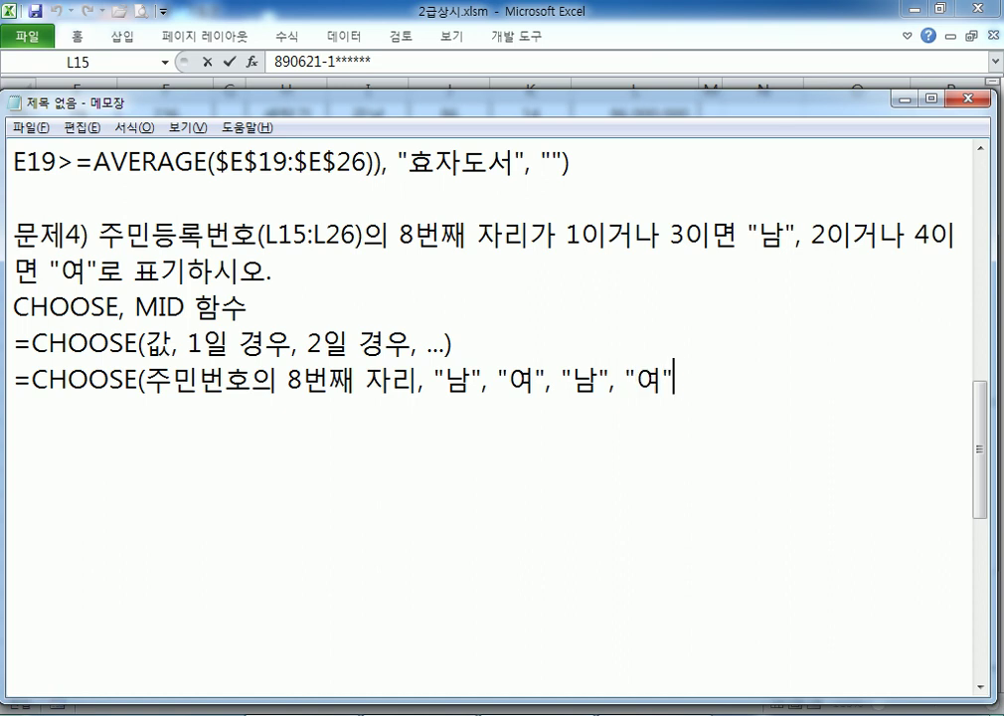
{"action": "key", "text": "Return"}
Duplicate the four-label CHOOSE line and place the caret after its opening parenthesis
{"action": "left_click_drag", "start_coordinate": [14, 379], "coordinate": [166, 405]}
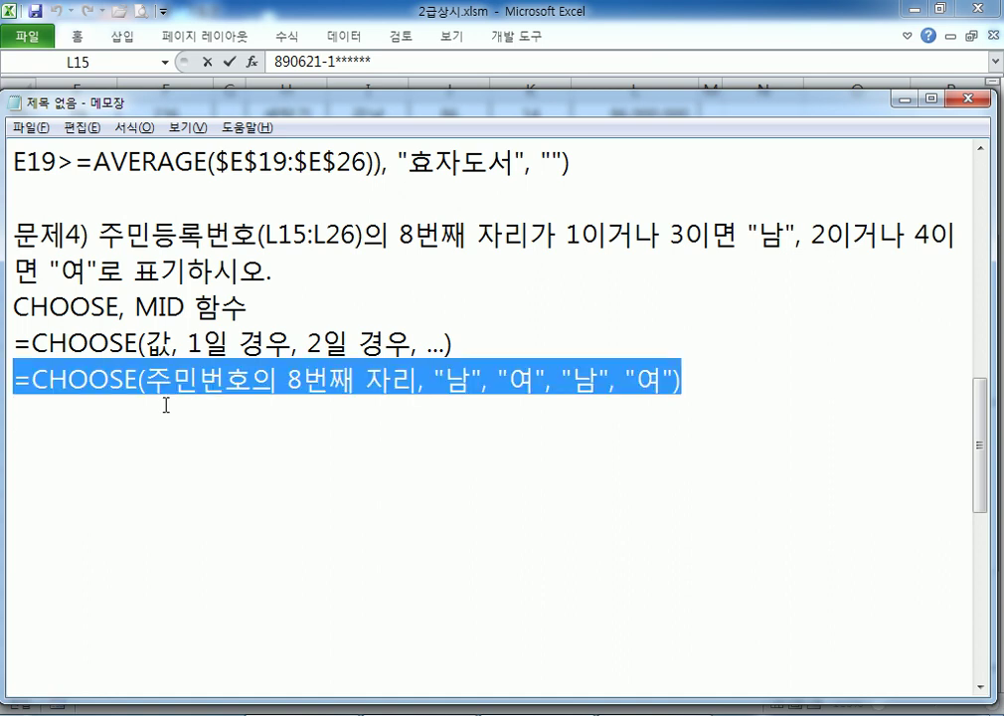
{"action": "key", "text": "ctrl+c"}
{"action": "key", "text": "ctrl+v"}
{"action": "key", "text": "ctrl+v"}
{"action": "key", "text": "Left"}
{"action": "key", "text": "Left"}
{"action": "key", "text": "Left"}
{"action": "key", "text": "Left"}
{"action": "key", "text": "Left"}
{"action": "key", "text": "Left"}
{"action": "key", "text": "Left"}
{"action": "key", "text": "Left"}
{"action": "key", "text": "Left"}
{"action": "key", "text": "Left"}
{"action": "key", "text": "Left"}
{"action": "key", "text": "Left"}
{"action": "key", "text": "Left"}
{"action": "key", "text": "Left"}
{"action": "key", "text": "Left"}
{"action": "key", "text": "Left"}
{"action": "key", "text": "Left"}
{"action": "key", "text": "Left"}
{"action": "key", "text": "Left"}
{"action": "key", "text": "Left"}
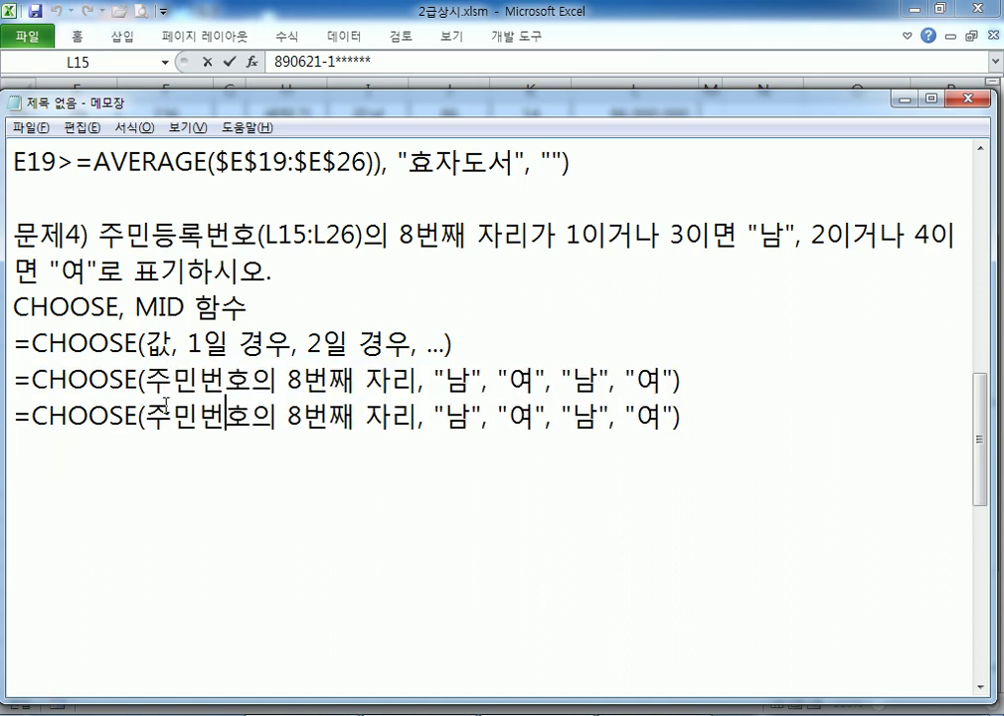
{"action": "key", "text": "Left"}
{"action": "key", "text": "Left"}
{"action": "key", "text": "Left"}
{"action": "key", "text": "Left"}
{"action": "key", "text": "Left"}
{"action": "key", "text": "Left"}
{"action": "key", "text": "Right"}
{"action": "key", "text": "Right"}
{"action": "key", "text": "Right"}
Change the copy's index to MID(주민번호, 8, 1), deleting the leftover 의 8번째 자리
{"action": "type", "text": "ㅡㅑ"}
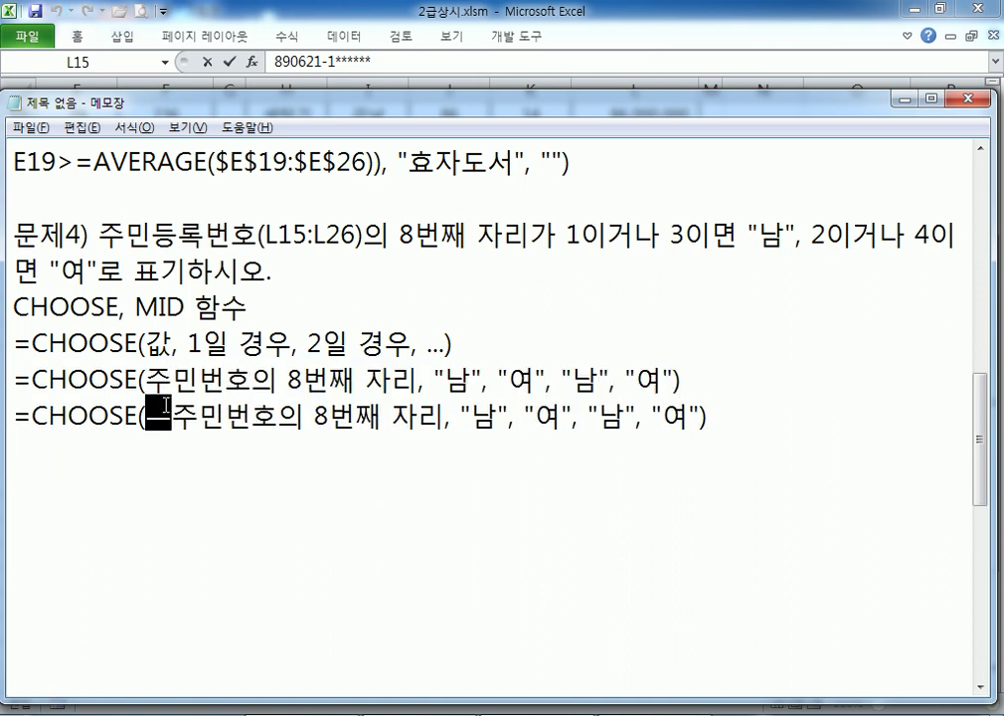
{"action": "key", "text": "BackSpace"}
{"action": "key", "text": "BackSpace"}
{"action": "key", "text": "Hangul"}
{"action": "type", "text": "MID"}
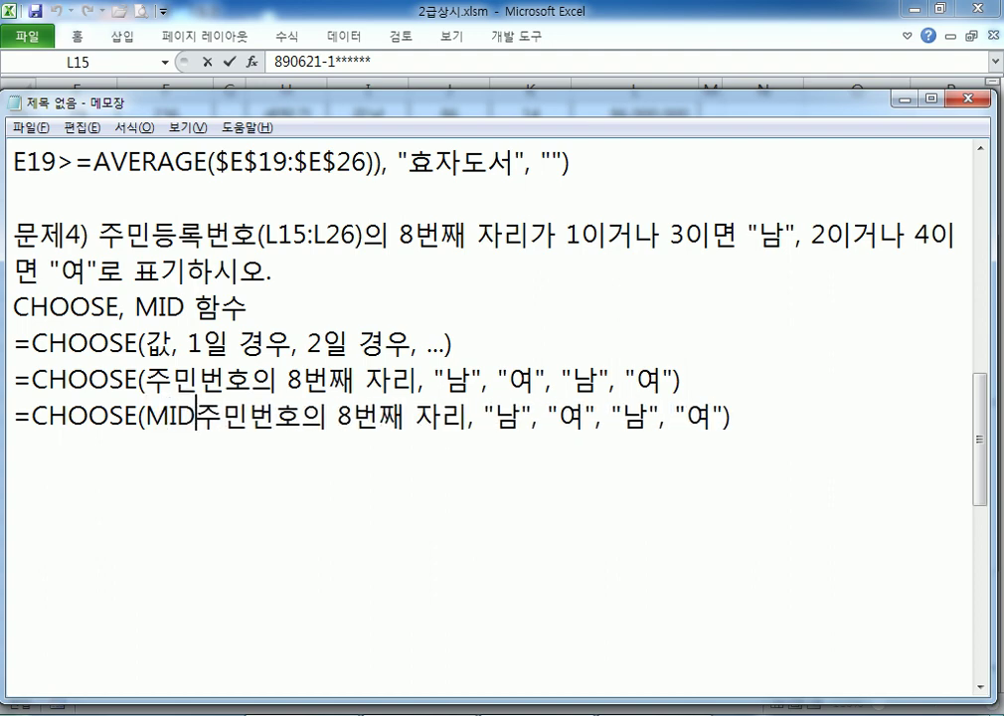
{"action": "type", "text": "("}
{"action": "key", "text": "Right"}
{"action": "key", "text": "Right"}
{"action": "key", "text": "Right"}
{"action": "key", "text": "Right"}
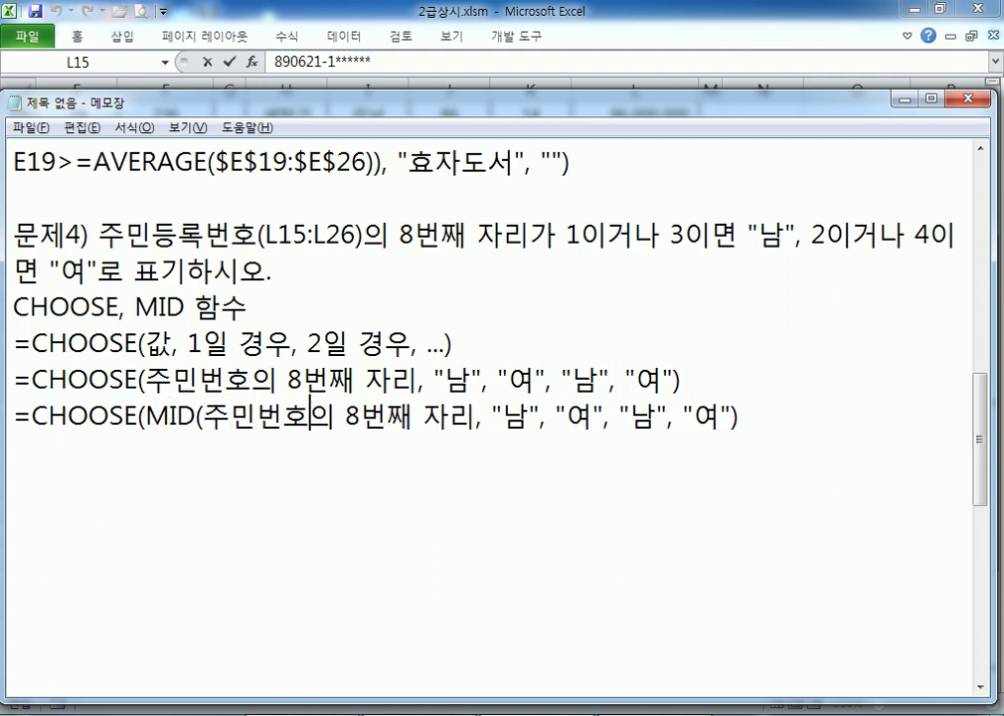
{"action": "type", "text": ", 8, 1"}
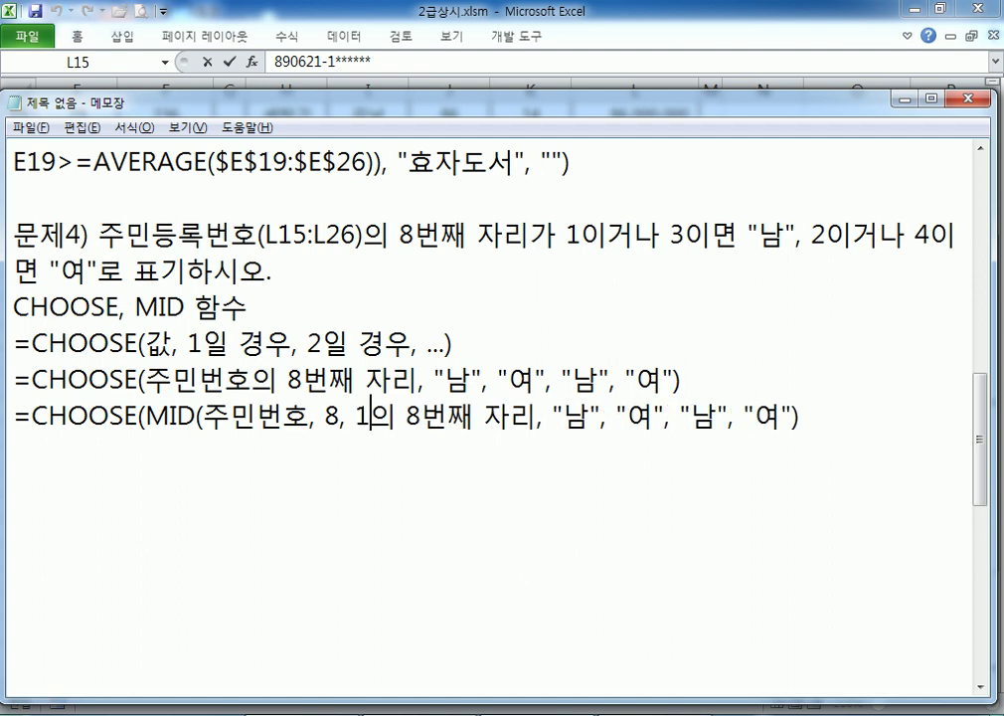
{"action": "type", "text": "("}
{"action": "key", "text": "BackSpace"}
{"action": "type", "text": ")"}
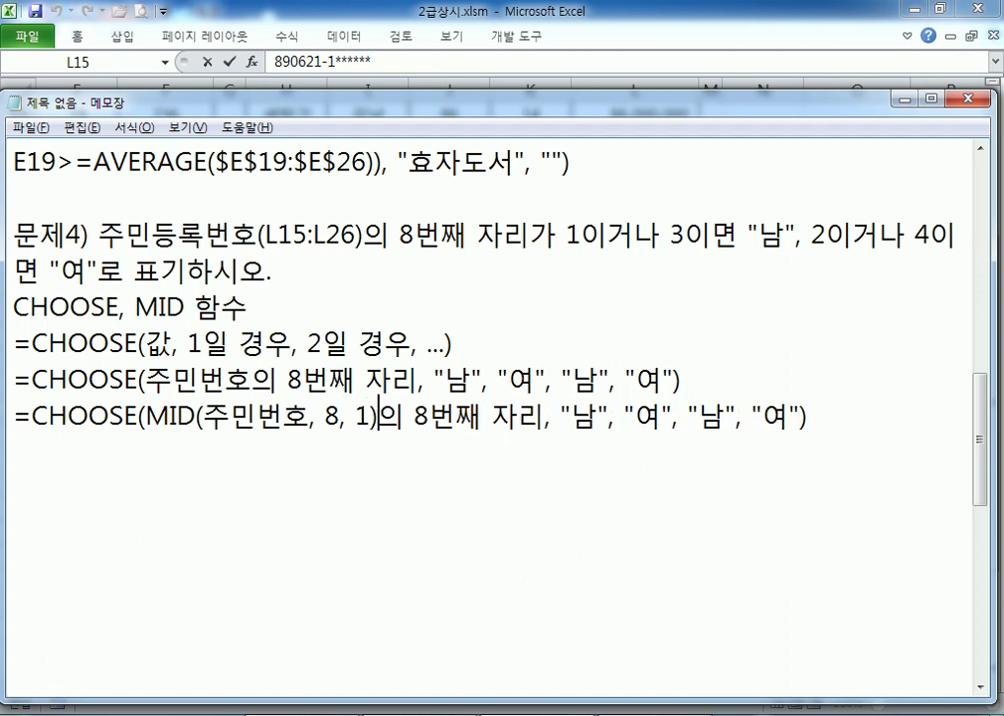
{"action": "key", "text": "Delete"}
{"action": "key", "text": "Delete"}
{"action": "key", "text": "Delete"}
{"action": "key", "text": "Delete"}
{"action": "key", "text": "Delete"}
{"action": "key", "text": "Delete"}
{"action": "key", "text": "Delete"}
{"action": "key", "text": "Delete"}
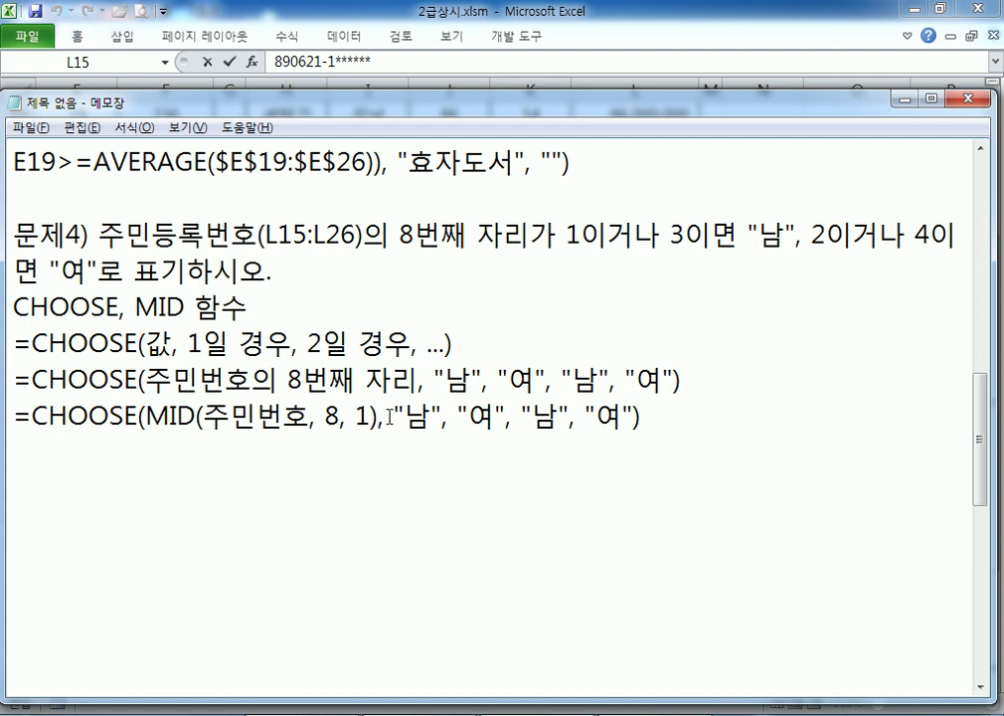
{"action": "left_click_drag", "start_coordinate": [12, 416], "coordinate": [15, 449]}
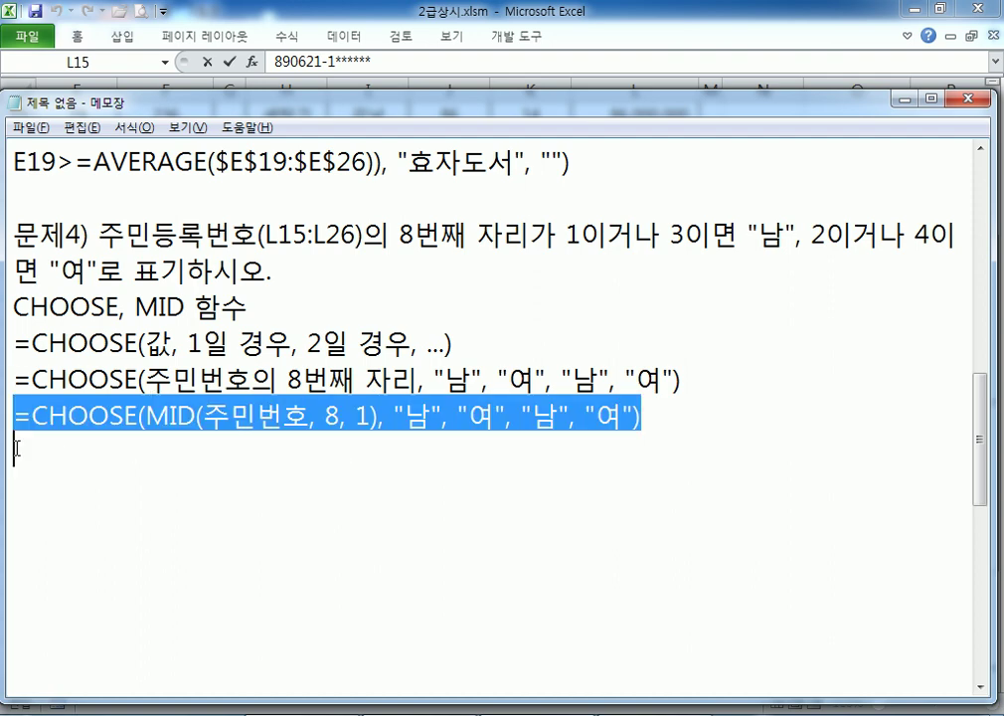
Duplicate the MID line and replace 주민번호 with the cell reference L15
{"action": "key", "text": "ctrl+c"}
{"action": "left_click", "coordinate": [15, 449]}
{"action": "key", "text": "ctrl+v"}
{"action": "left_click_drag", "start_coordinate": [215, 458], "coordinate": [296, 454]}
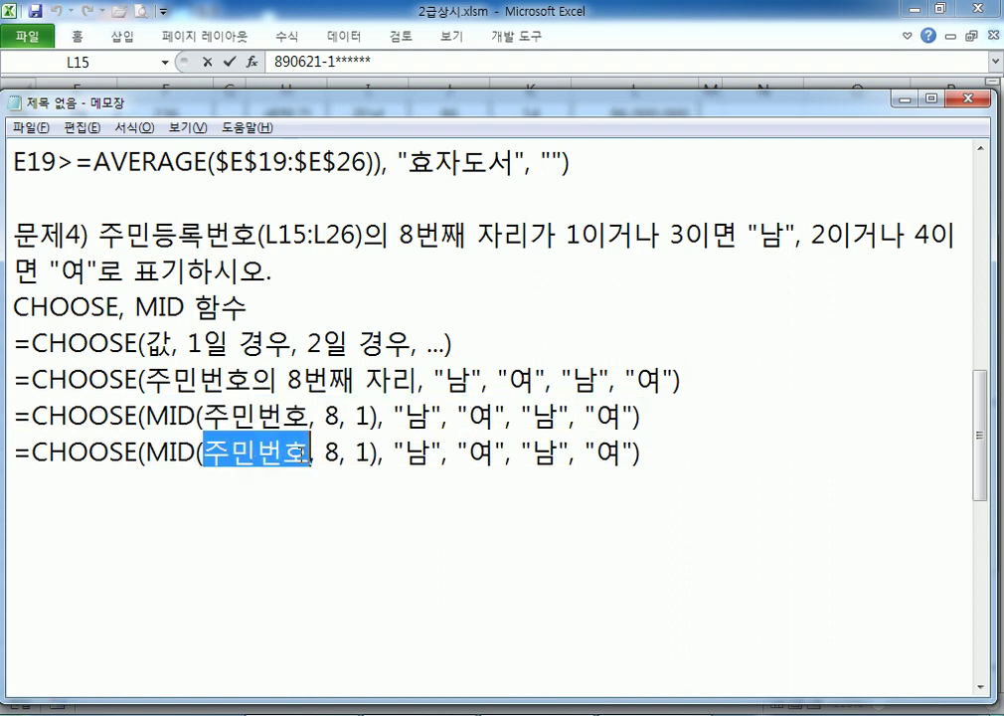
{"action": "type", "text": "L15"}
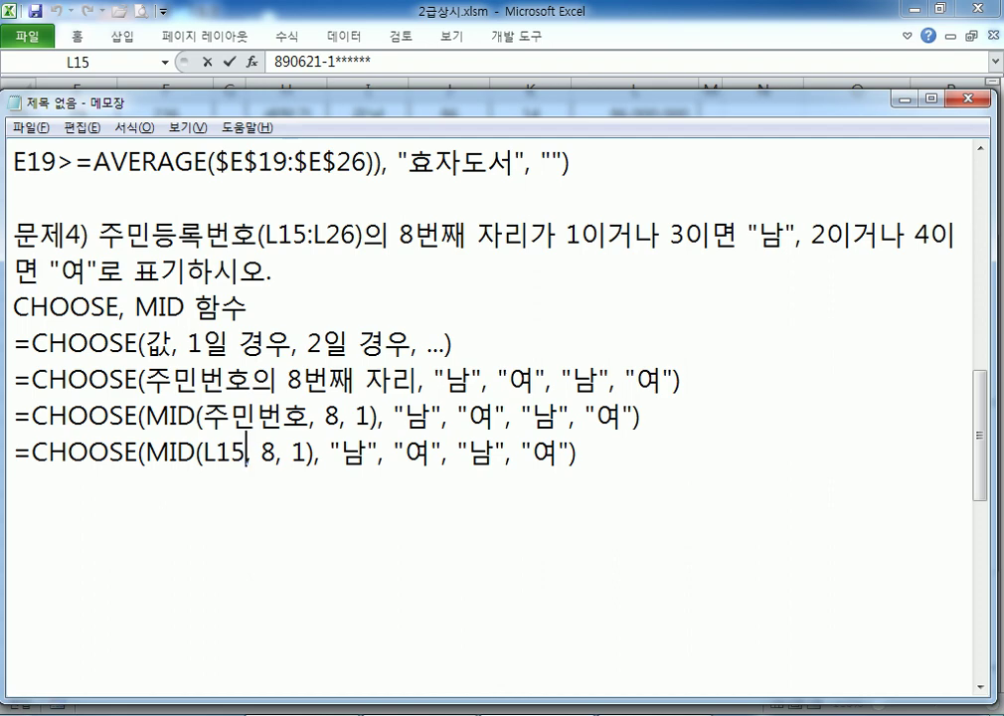
Highlight the CHOOSE arguments and the MID position and length parts to explain them
{"action": "double_click", "coordinate": [157, 343]}
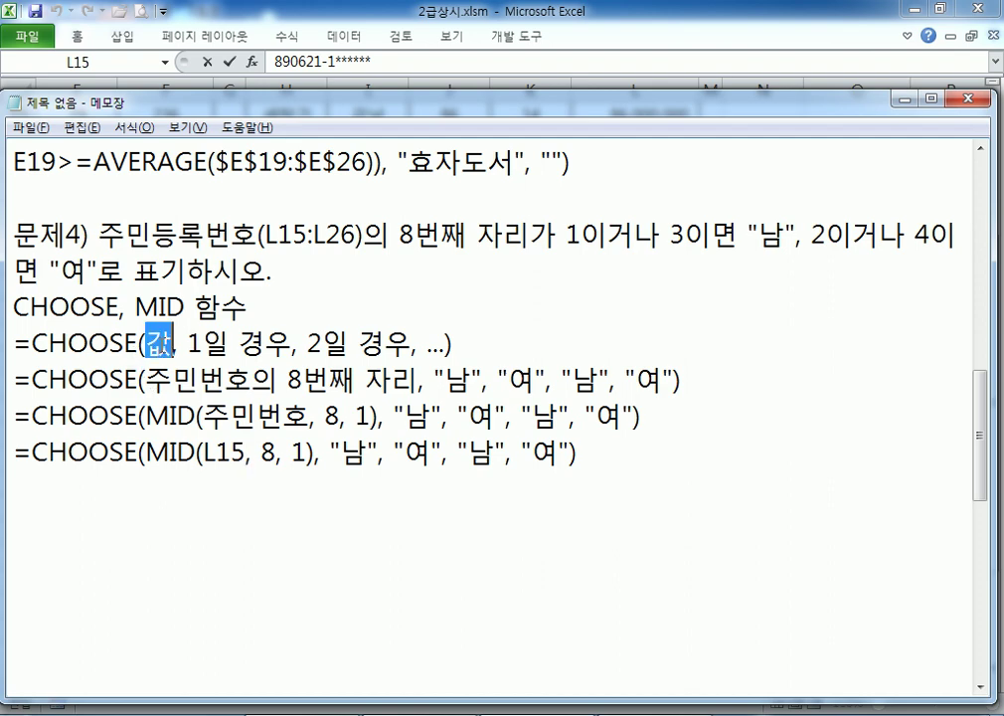
{"action": "left_click_drag", "start_coordinate": [189, 343], "coordinate": [250, 343]}
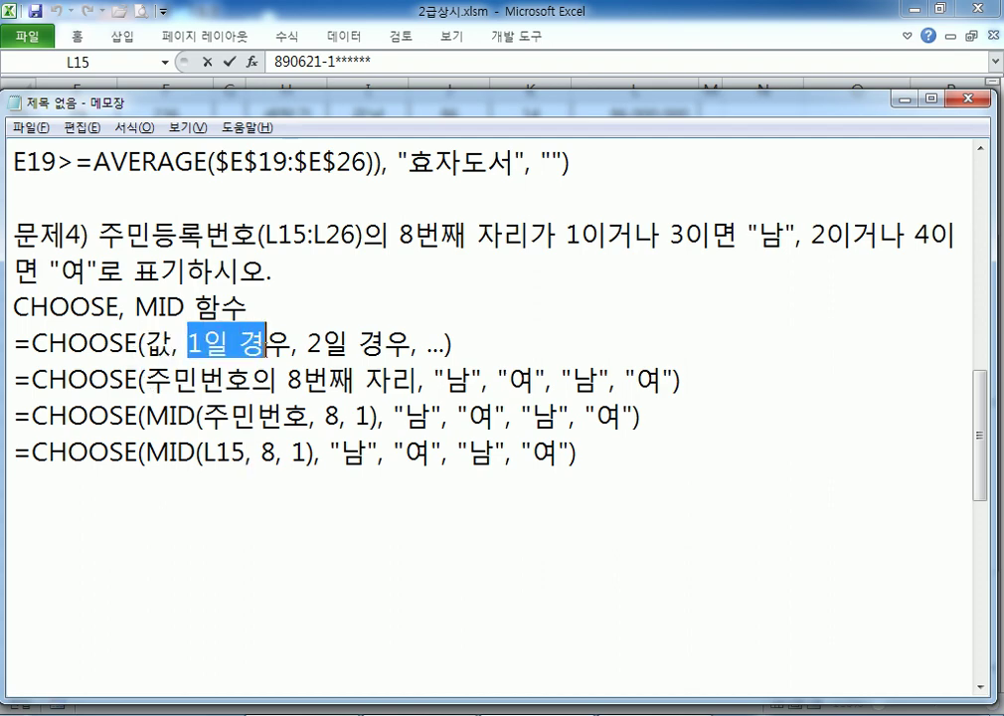
{"action": "left_click_drag", "start_coordinate": [320, 343], "coordinate": [388, 343]}
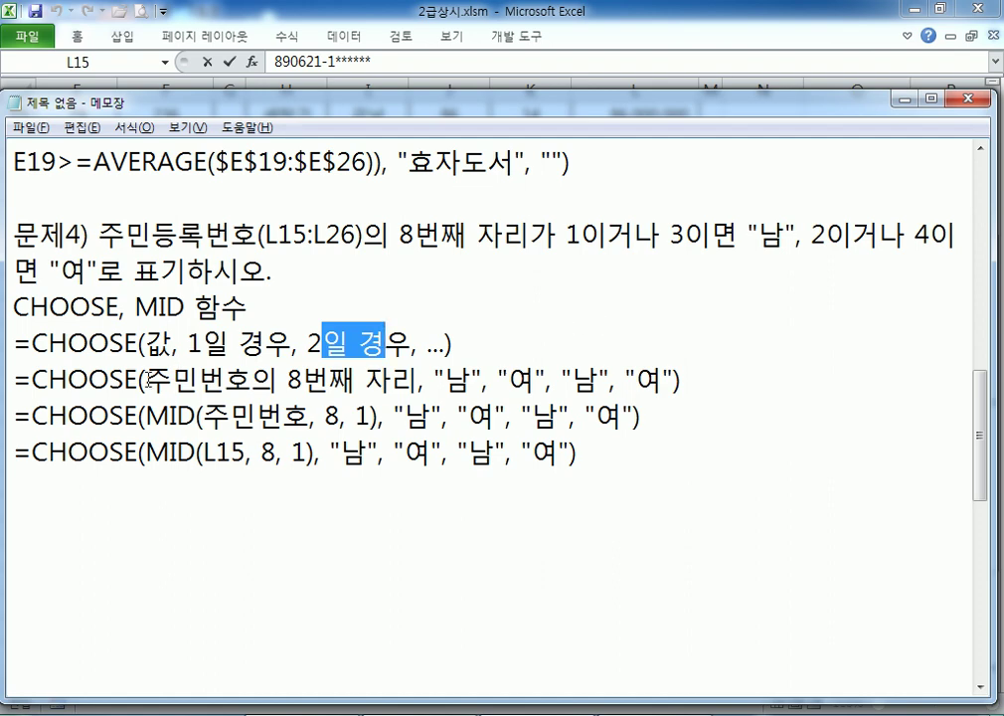
{"action": "left_click_drag", "start_coordinate": [147, 379], "coordinate": [419, 379]}
{"action": "left_click_drag", "start_coordinate": [149, 343], "coordinate": [169, 344]}
{"action": "left_click_drag", "start_coordinate": [445, 379], "coordinate": [663, 379]}
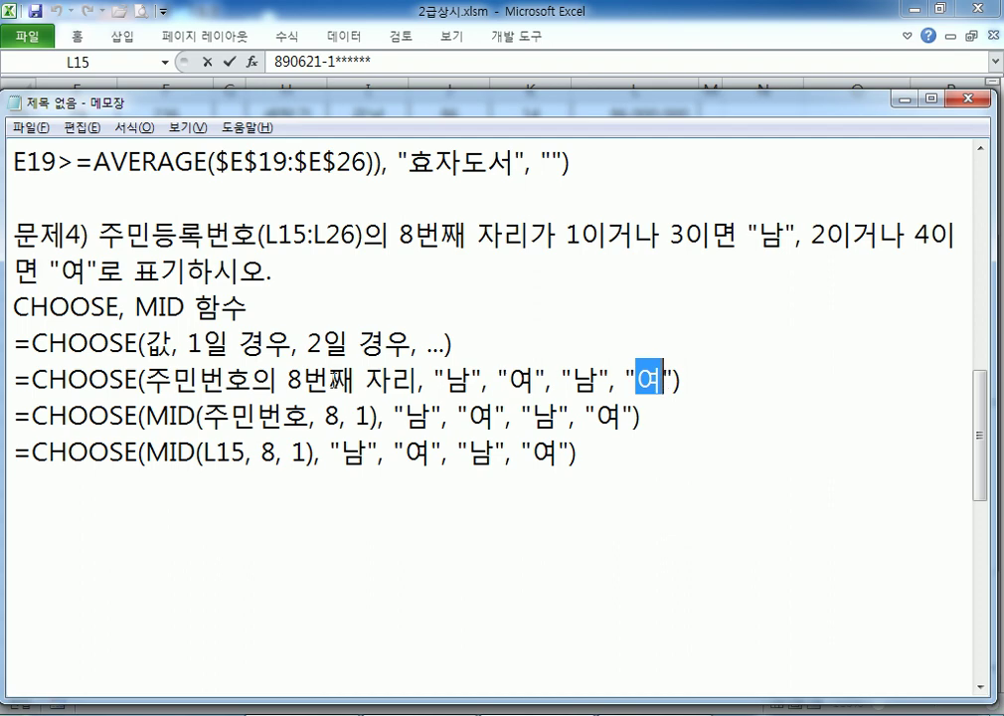
{"action": "left_click_drag", "start_coordinate": [146, 379], "coordinate": [417, 379]}
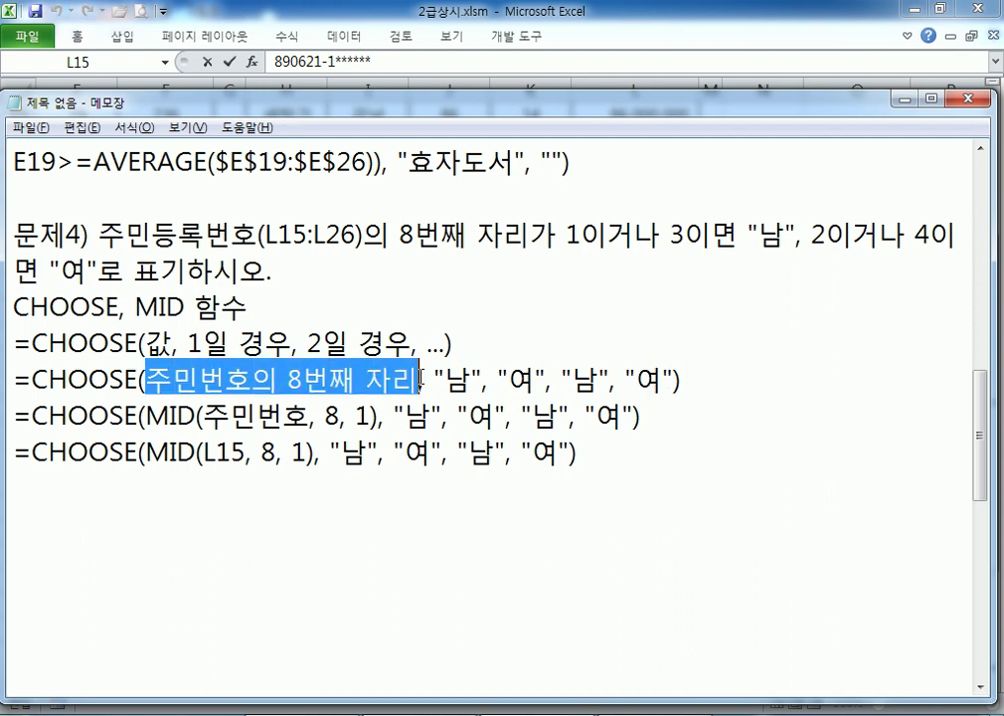
{"action": "left_click_drag", "start_coordinate": [149, 416], "coordinate": [370, 416]}
{"action": "left_click", "coordinate": [327, 416]}
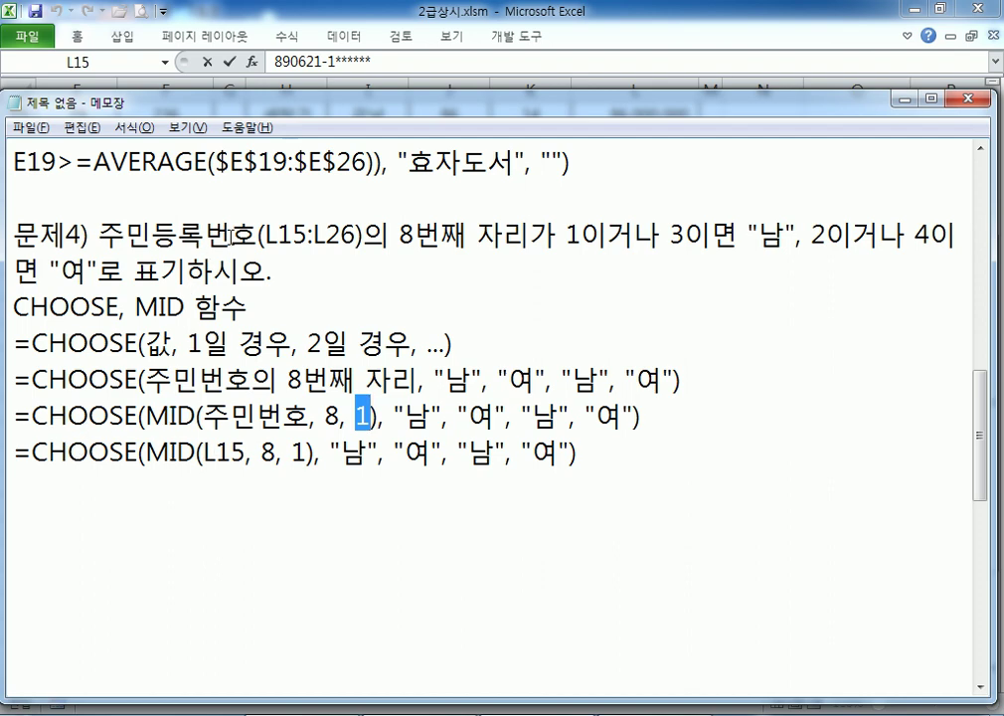
Match L15 in the problem statement to the final formula and select that line
{"action": "left_click_drag", "start_coordinate": [264, 235], "coordinate": [308, 236]}
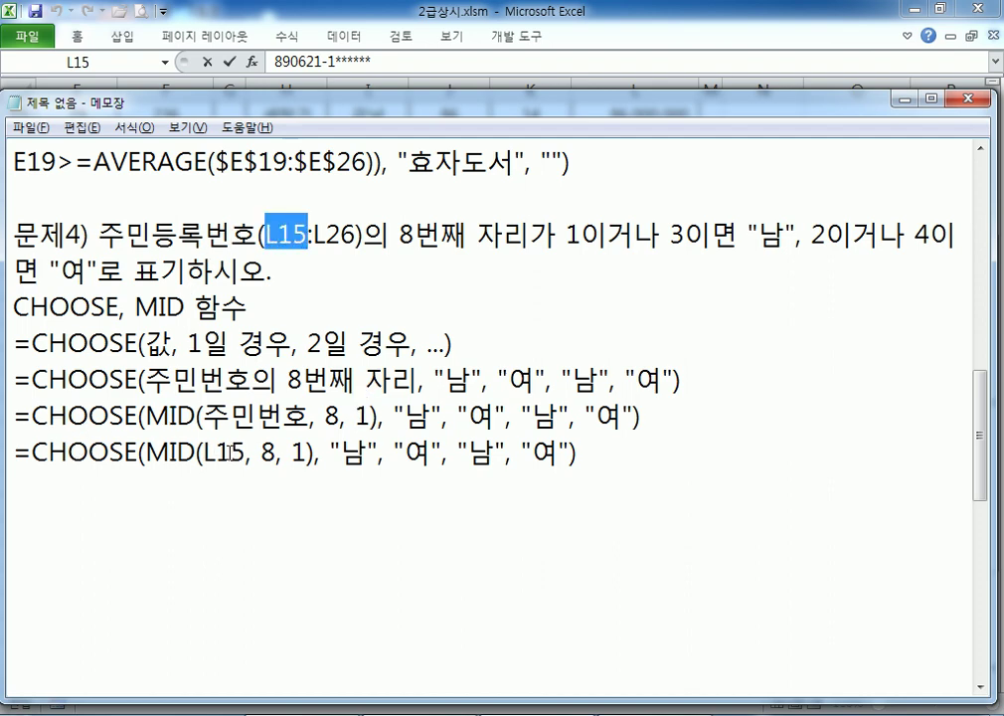
{"action": "left_click_drag", "start_coordinate": [204, 453], "coordinate": [234, 453]}
{"action": "left_click", "coordinate": [261, 453]}
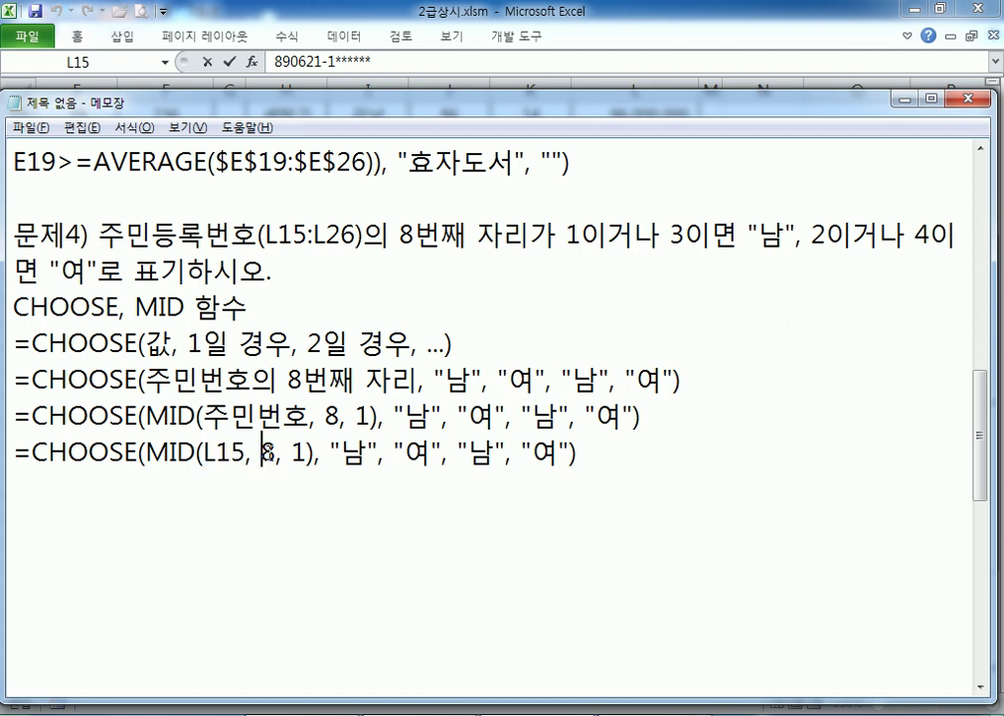
{"action": "left_click", "coordinate": [292, 452]}
{"action": "left_click_drag", "start_coordinate": [272, 453], "coordinate": [3, 445]}
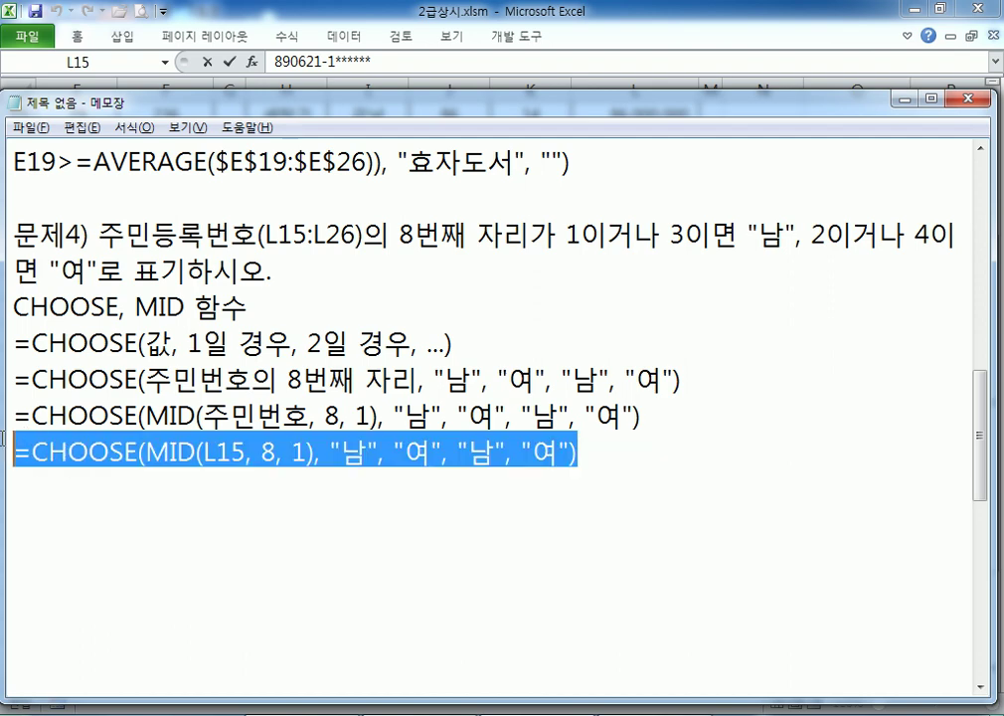
{"action": "left_click", "coordinate": [125, 497]}
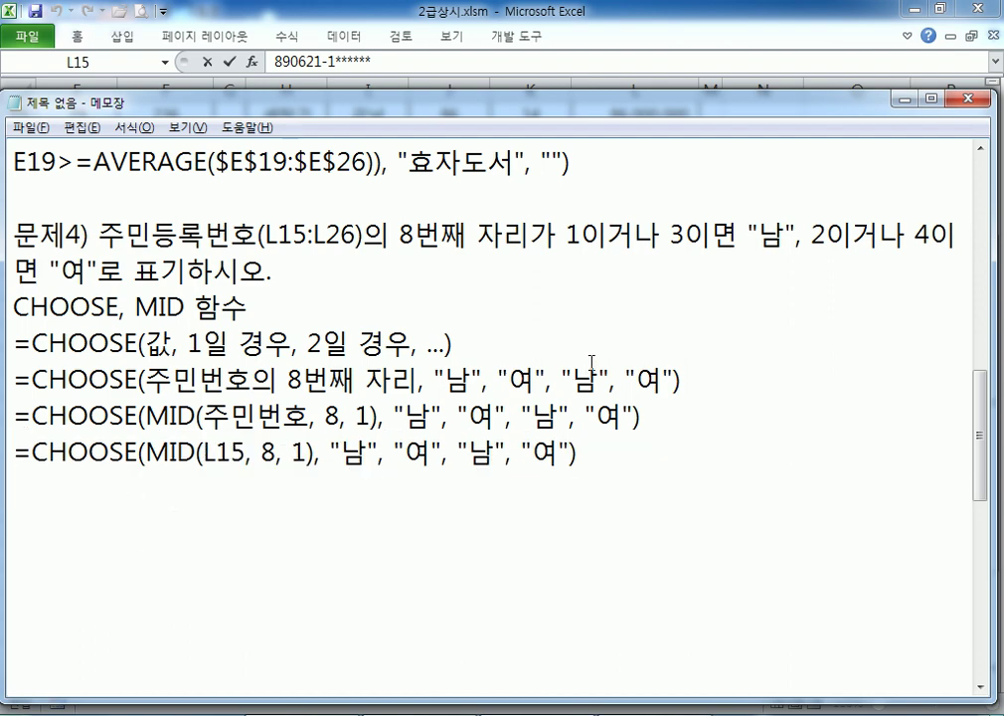
Paste =CHOOSE(MID(L15, 8, 1), "남", "여", "남", "여") into J15 and fill it down to J26
{"action": "key", "text": "alt+Tab"}
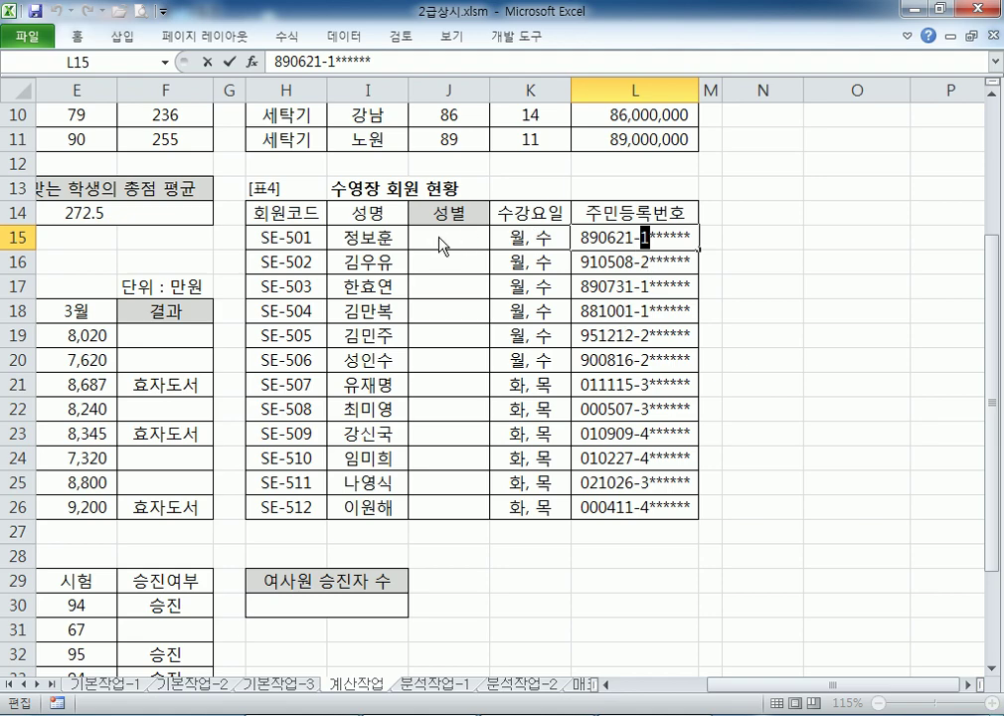
{"action": "key", "text": "alt+Tab"}
{"action": "key", "text": "Escape"}
{"action": "left_click", "coordinate": [468, 243]}
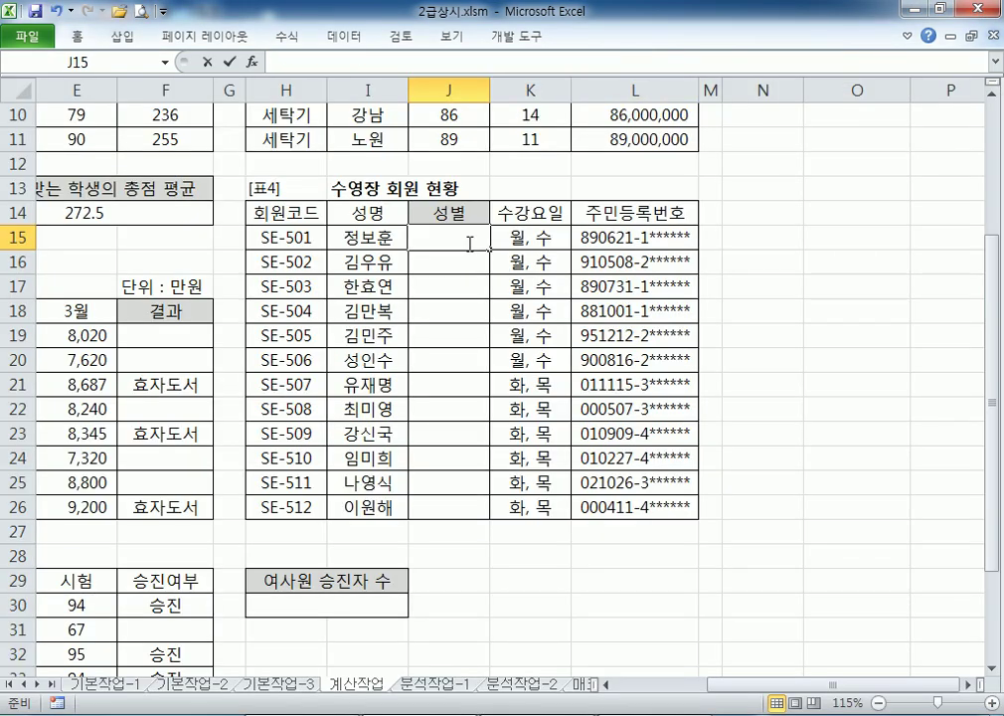
{"action": "key", "text": "ctrl+v"}
{"action": "key", "text": "Return"}
{"action": "left_click", "coordinate": [483, 238]}
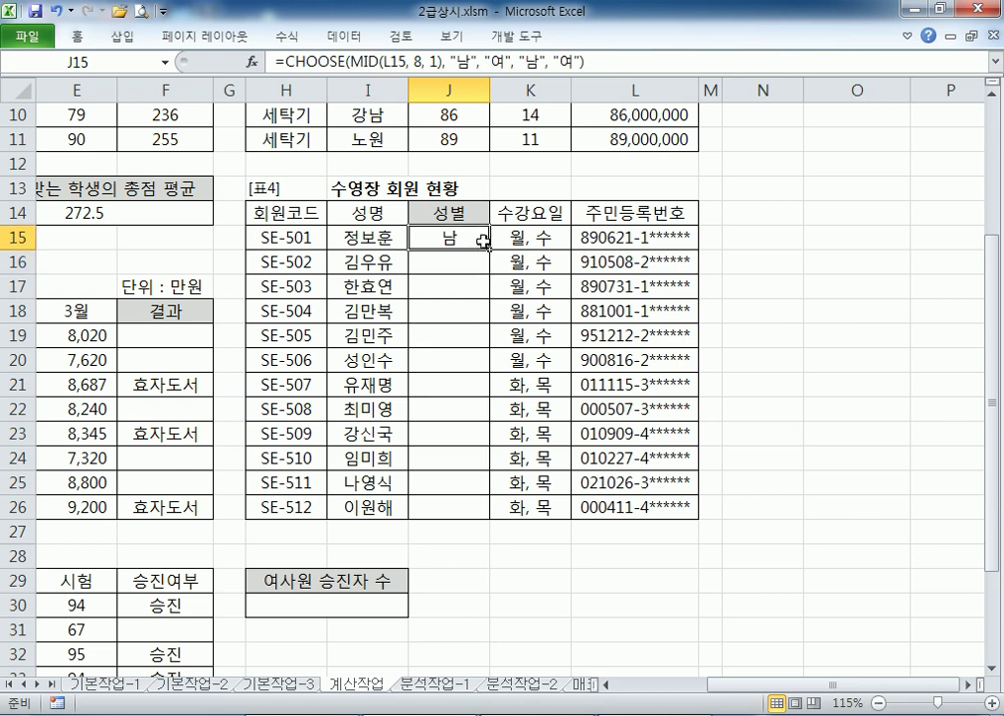
{"action": "double_click", "coordinate": [490, 249]}
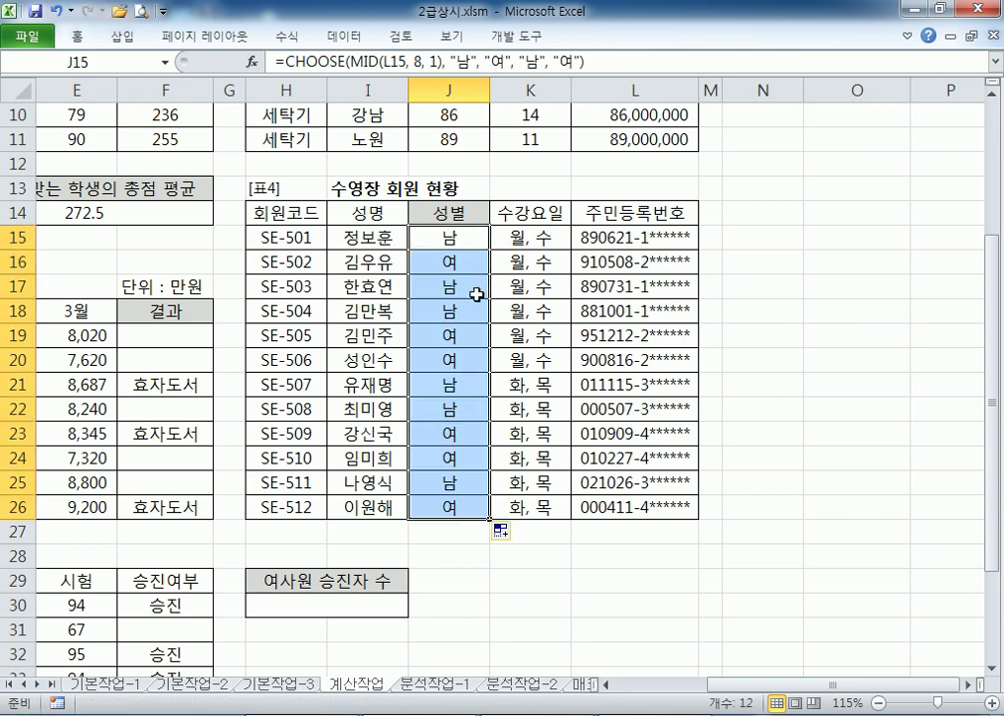
{"action": "left_click", "coordinate": [455, 235]}
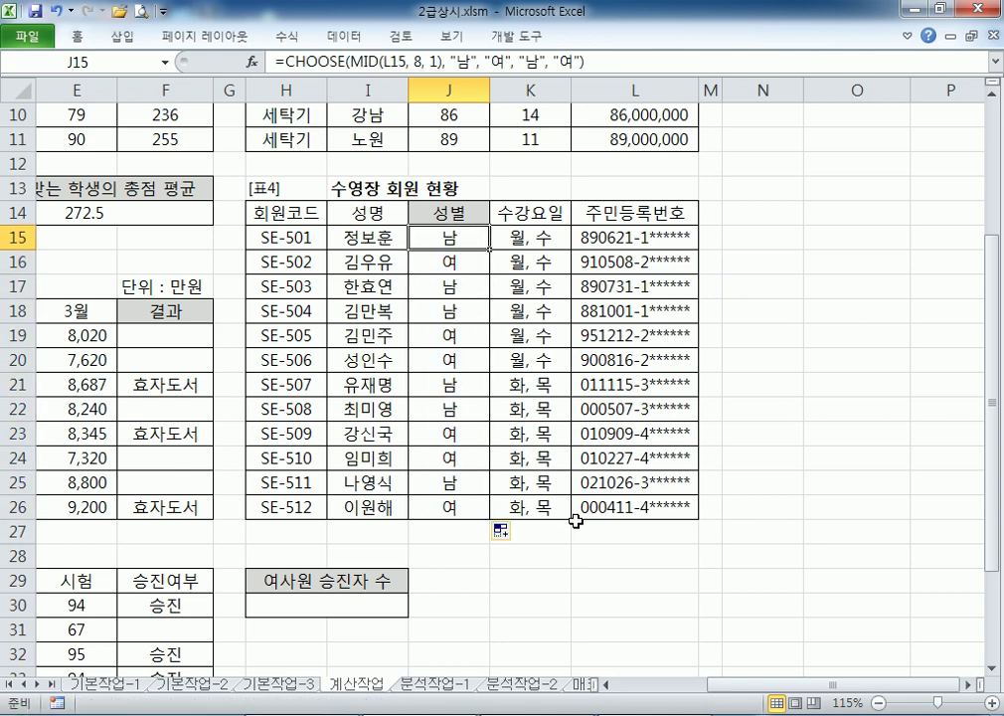
{"action": "key", "text": "alt+Tab"}
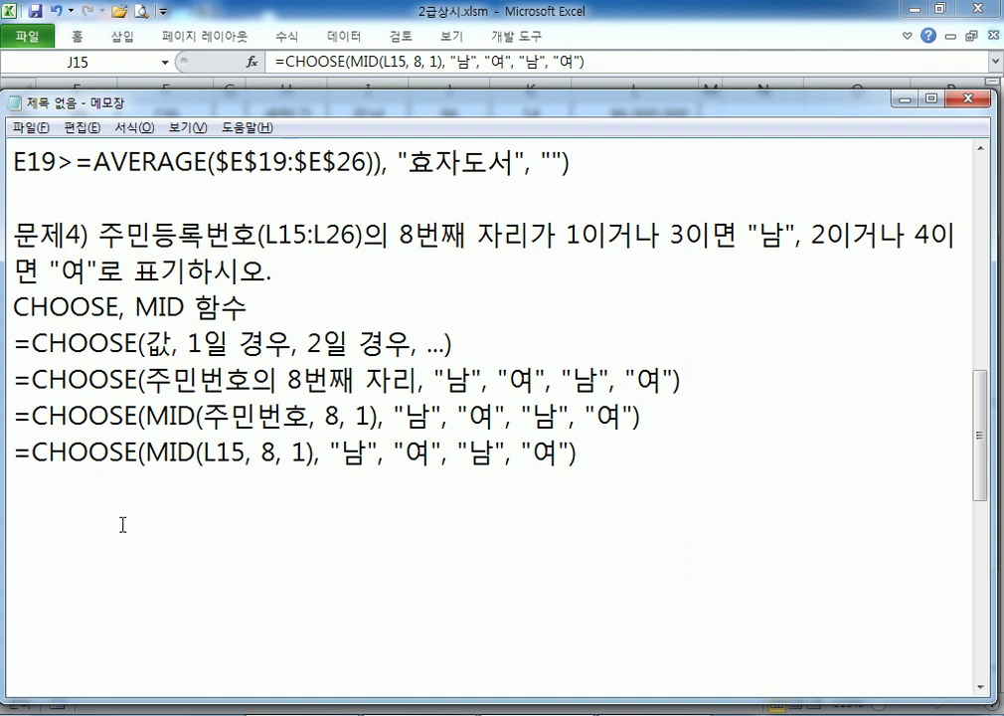
Add an 'IF, MID, OR 함수' heading and the template =IF(OR(조건1, 조건2), 참, 거짓)
{"action": "key", "text": "Return"}
{"action": "scroll", "coordinate": [179, 419], "scroll_direction": "down", "scroll_amount": 2}
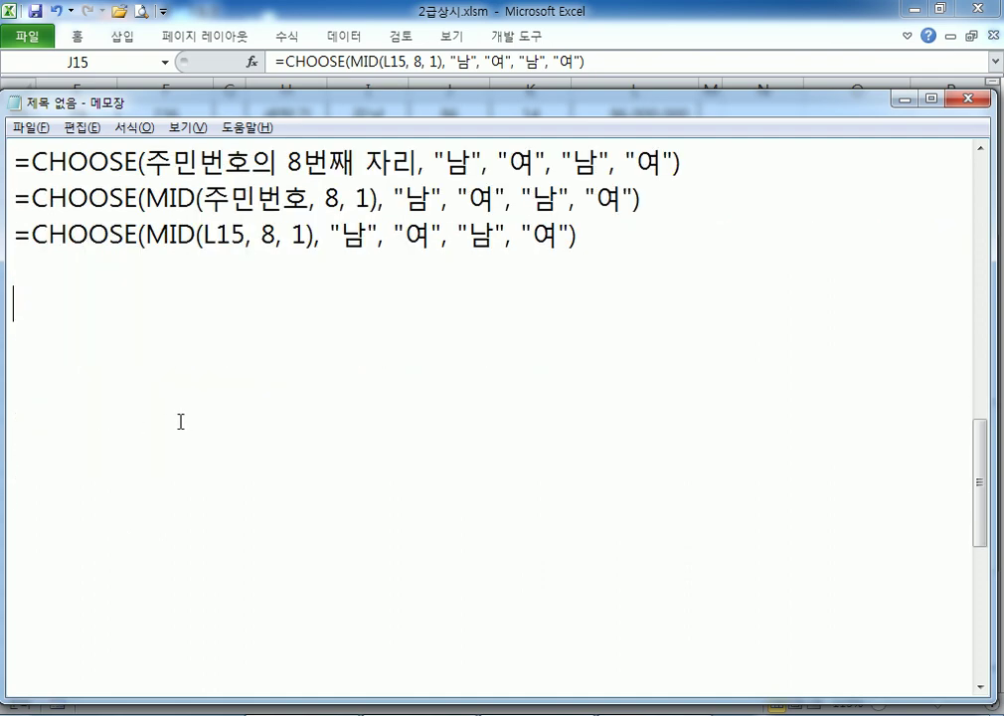
{"action": "scroll", "coordinate": [181, 420], "scroll_direction": "up", "scroll_amount": 1}
{"action": "key", "text": "Return"}
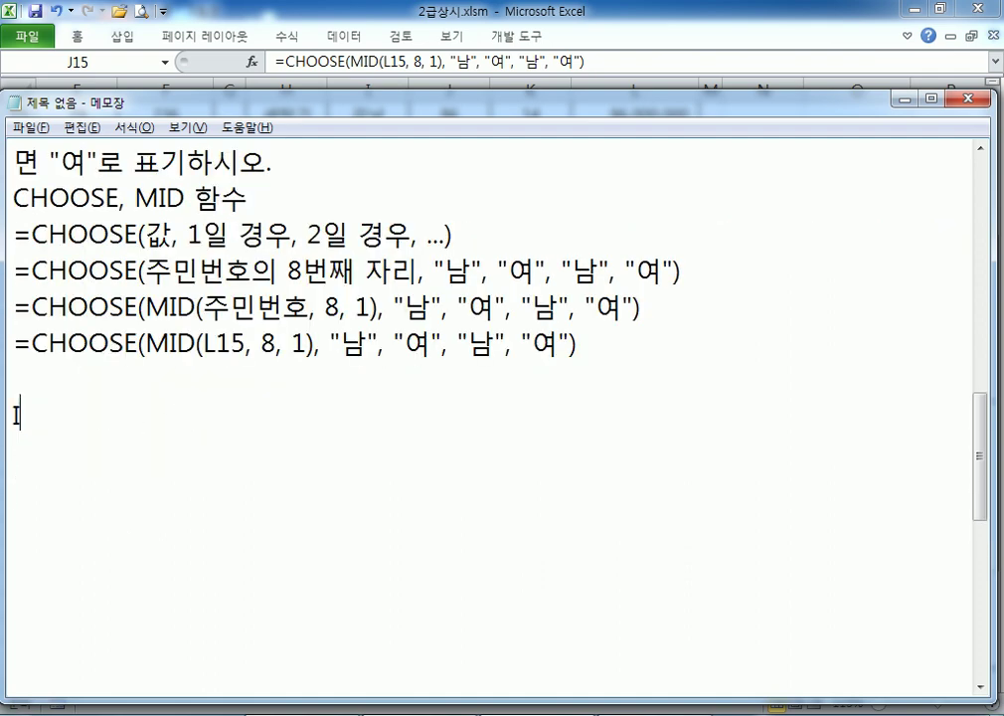
{"action": "type", "text": "IF, MID"}
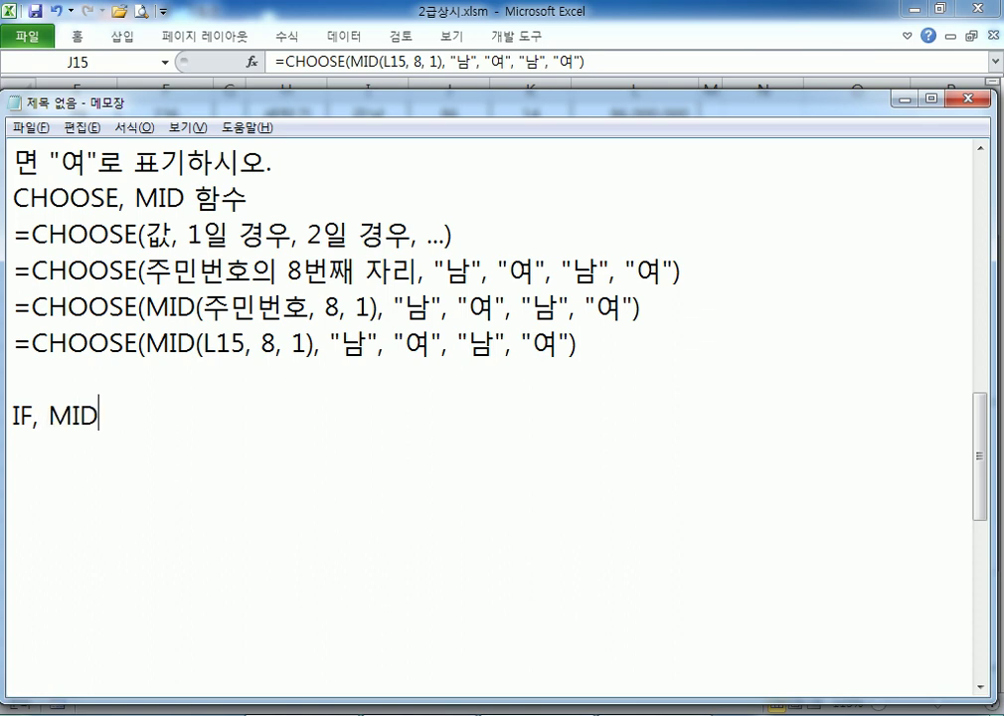
{"action": "type", "text": ", OR 함수"}
{"action": "key", "text": "Return"}
{"action": "type", "text": "=I"}
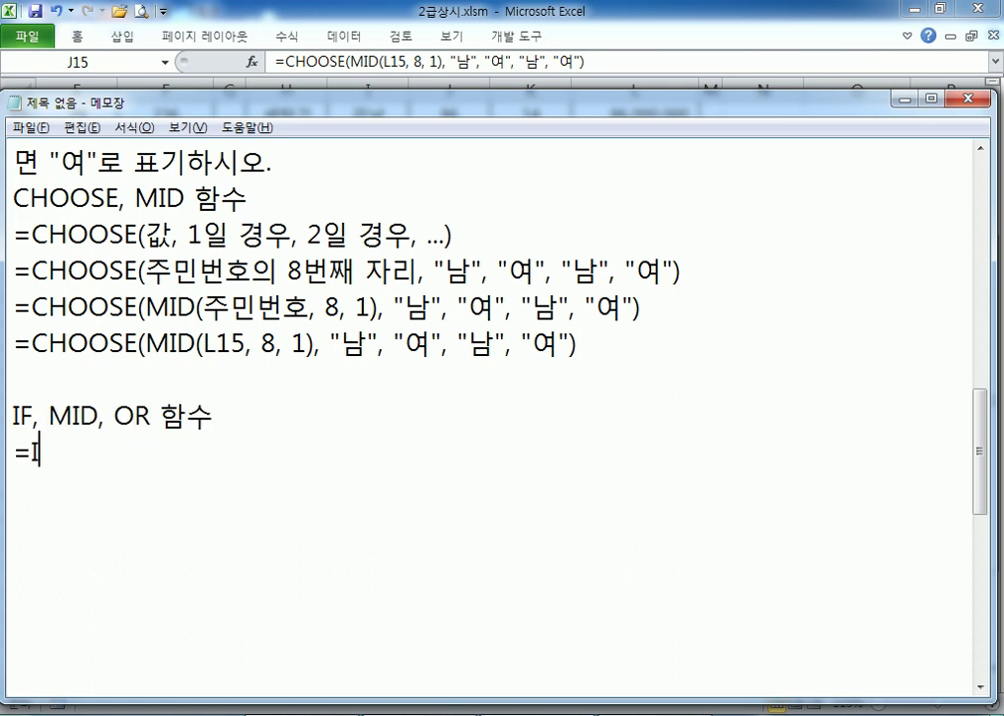
{"action": "type", "text": "F(OR("}
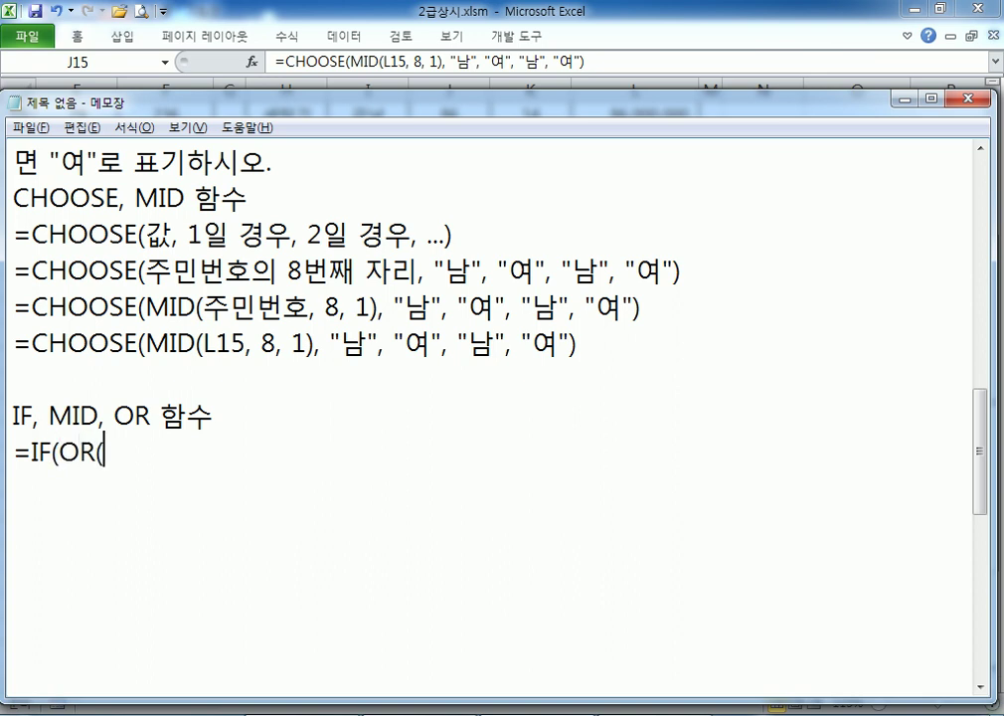
{"action": "type", "text": "조건1, 조건"}
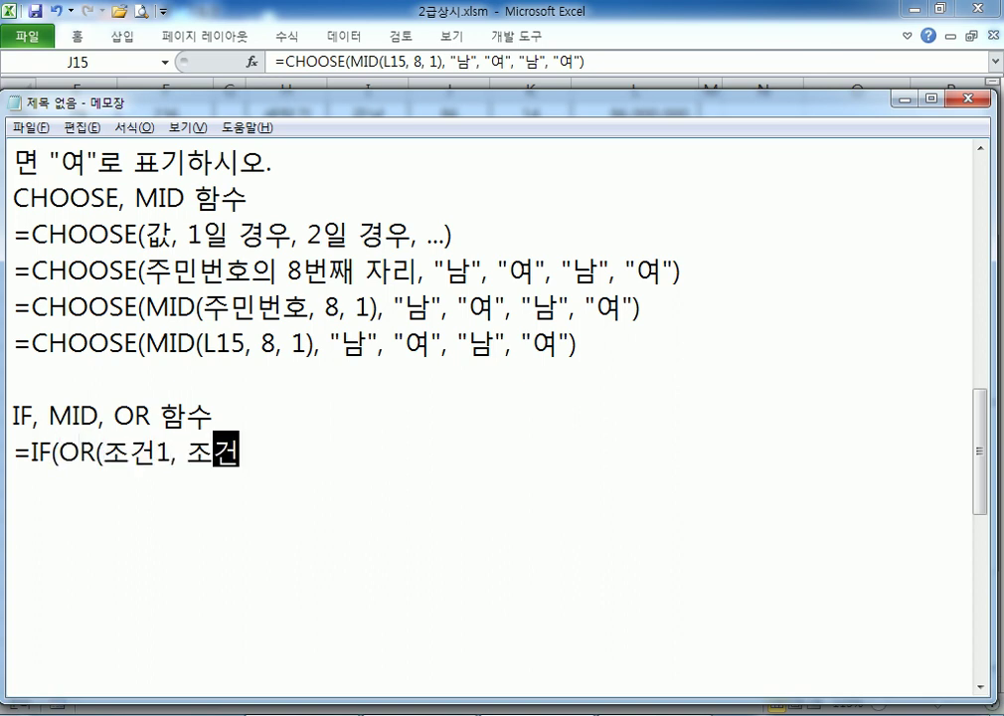
{"action": "type", "text": "2), "}
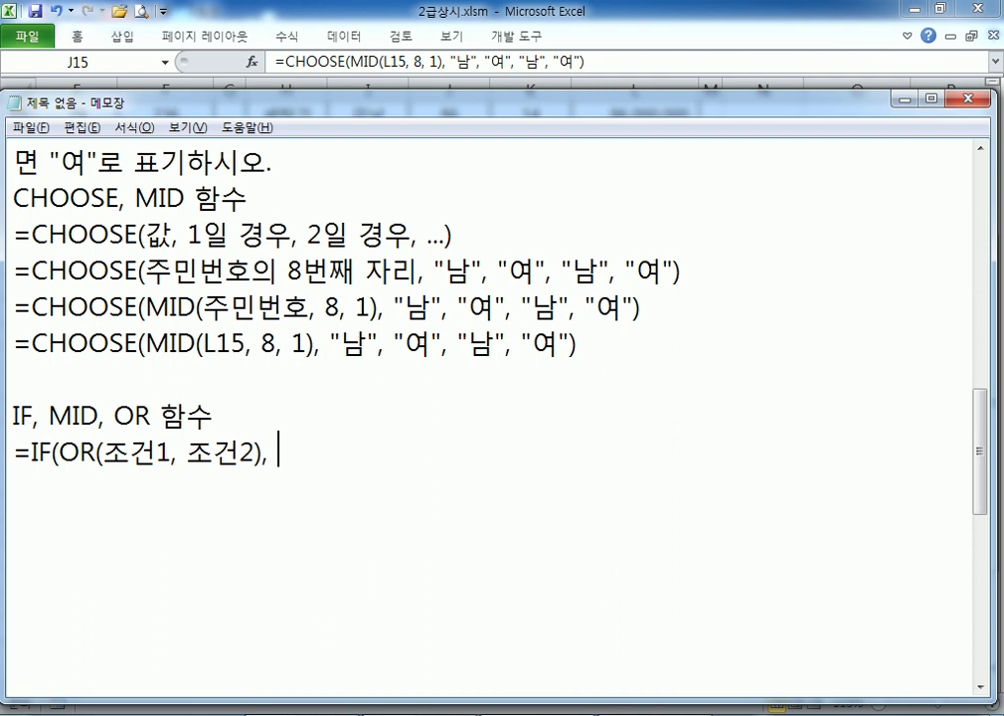
{"action": "type", "text": "ㅊ"}
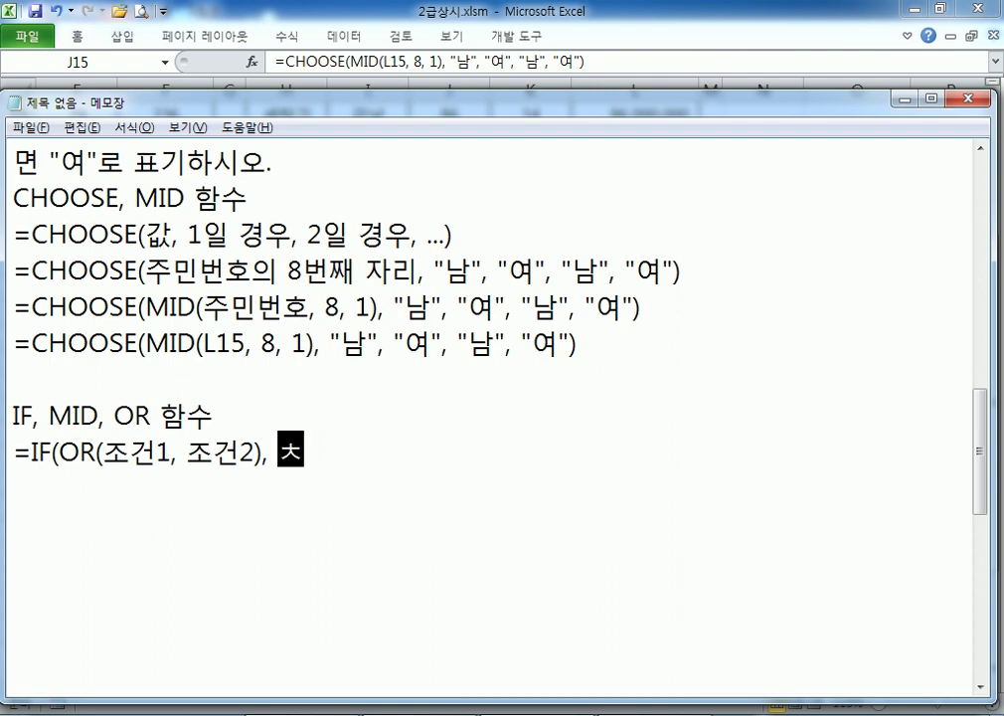
{"action": "type", "text": "ㅏㅁ"}
{"action": "key", "text": "BackSpace"}
{"action": "key", "text": "BackSpace"}
{"action": "type", "text": "차"}
{"action": "key", "text": "BackSpace"}
{"action": "key", "text": "BackSpace"}
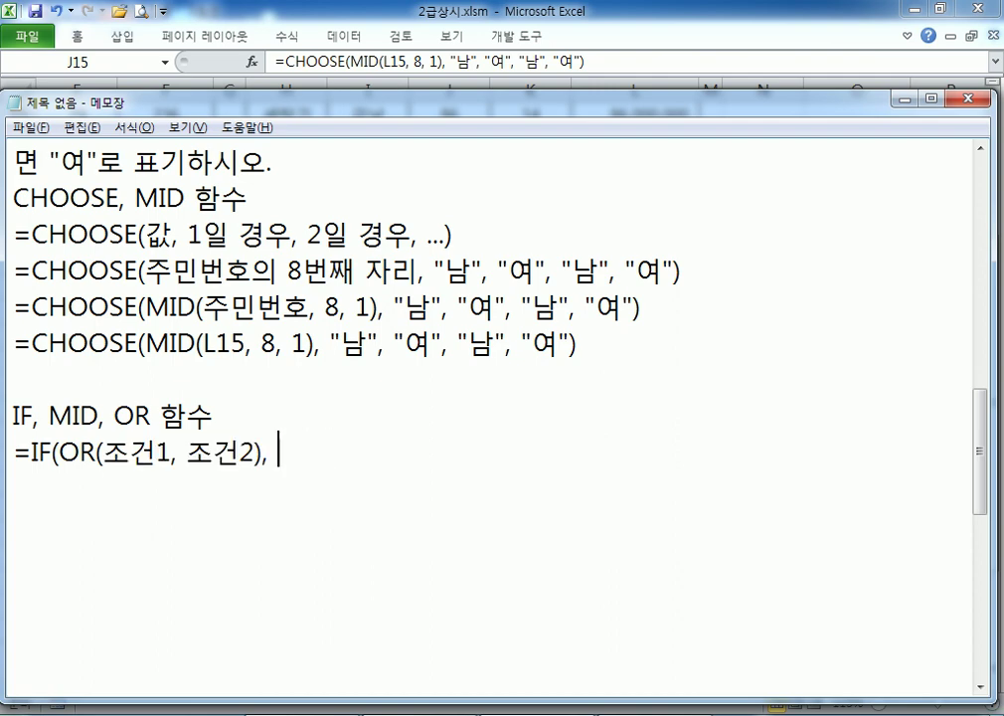
{"action": "type", "text": "참, 거짓)"}
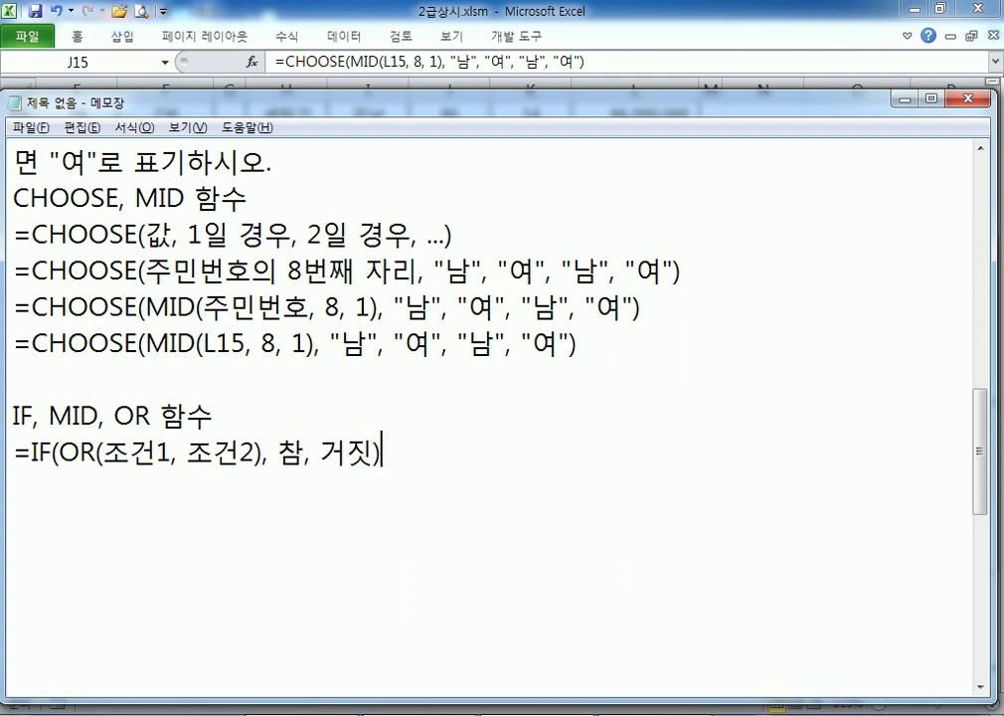
{"action": "key", "text": "Return"}
Duplicate the template formula line below itself
{"action": "key", "text": "Up"}
{"action": "key", "text": "shift+Down"}
{"action": "type", "text": "ㅊ"}
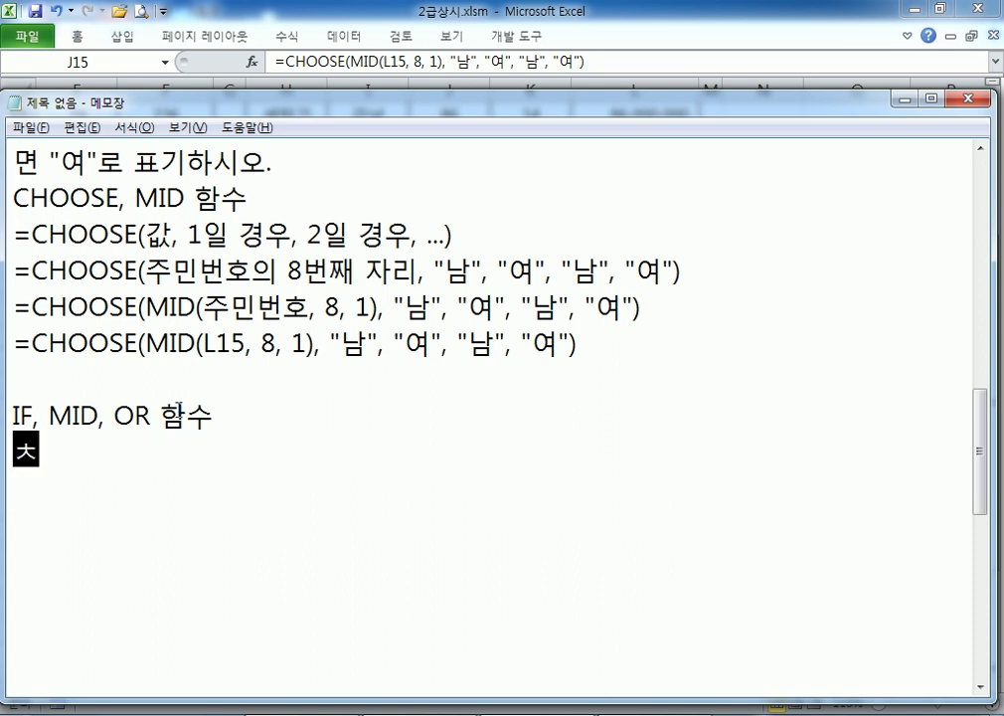
{"action": "key", "text": "ctrl+z"}
{"action": "key", "text": "ctrl+c"}
{"action": "key", "text": "Right"}
{"action": "key", "text": "ctrl+v"}
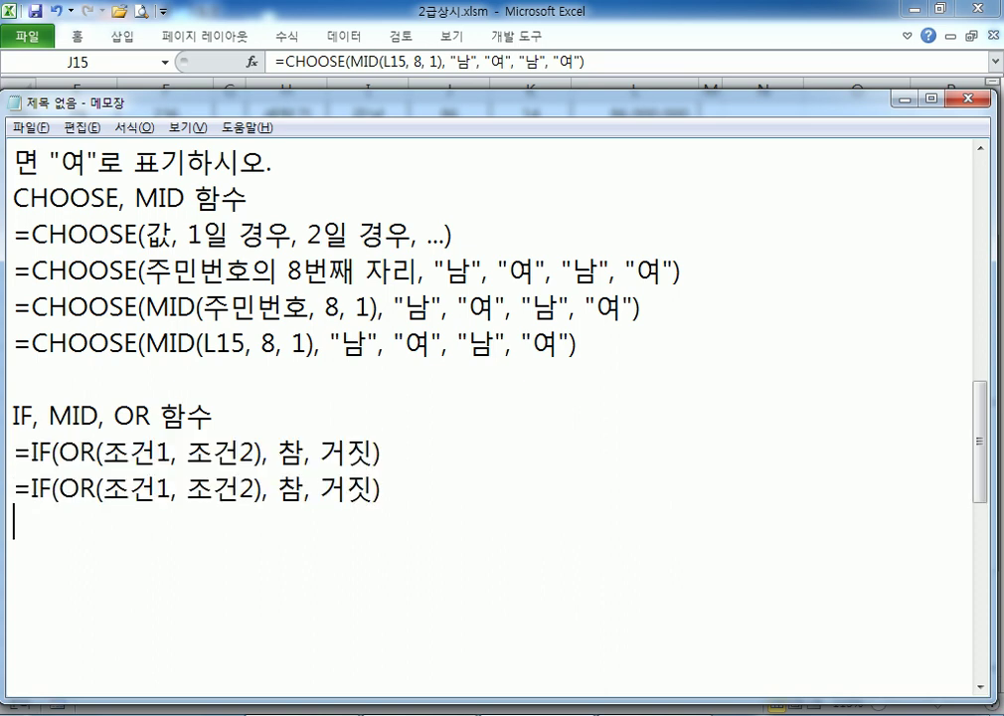
In the copy, replace 참 with "남" and 거짓 with "여"
{"action": "key", "text": "Left"}
{"action": "key", "text": "ctrl+Left"}
{"action": "key", "text": "ctrl+Left"}
{"action": "key", "text": "Right"}
{"action": "key", "text": "Right"}
{"action": "key", "text": "Right"}
{"action": "key", "text": "Right"}
{"action": "key", "text": "shift+Right"}
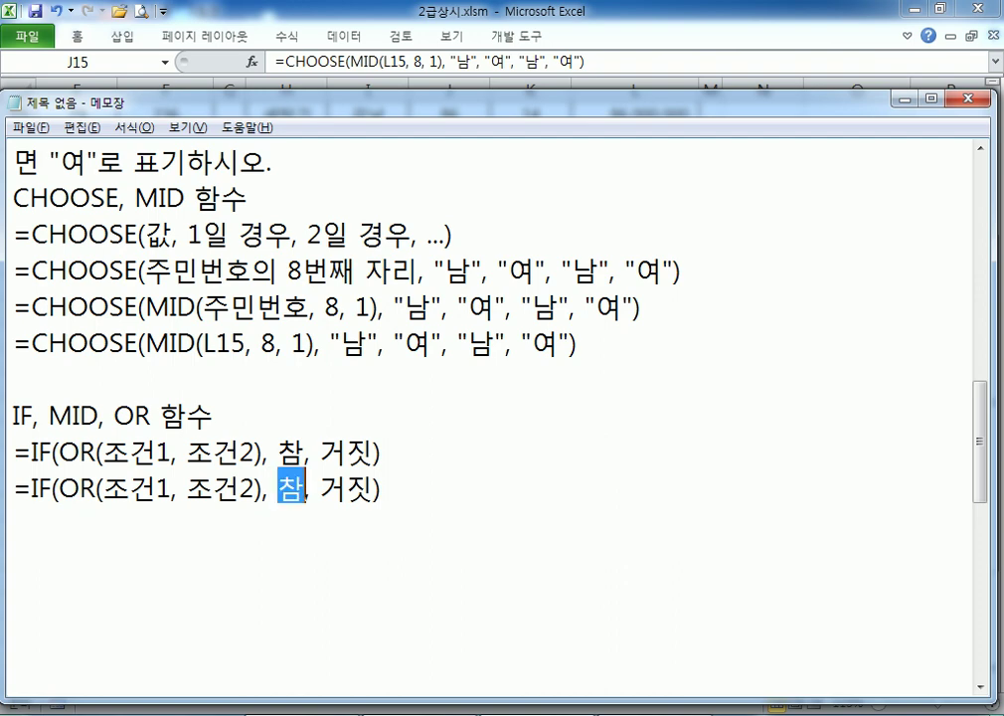
{"action": "type", "text": "\"남\""}
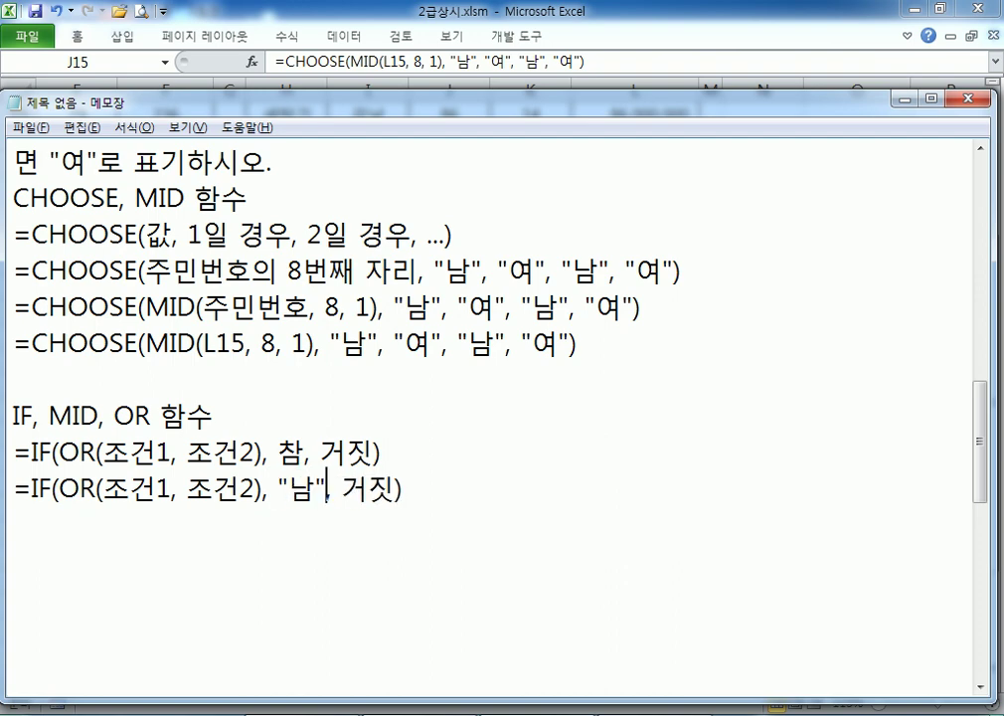
{"action": "key", "text": "Right"}
{"action": "key", "text": "Right"}
{"action": "key", "text": "shift+Right"}
{"action": "key", "text": "shift+Right"}
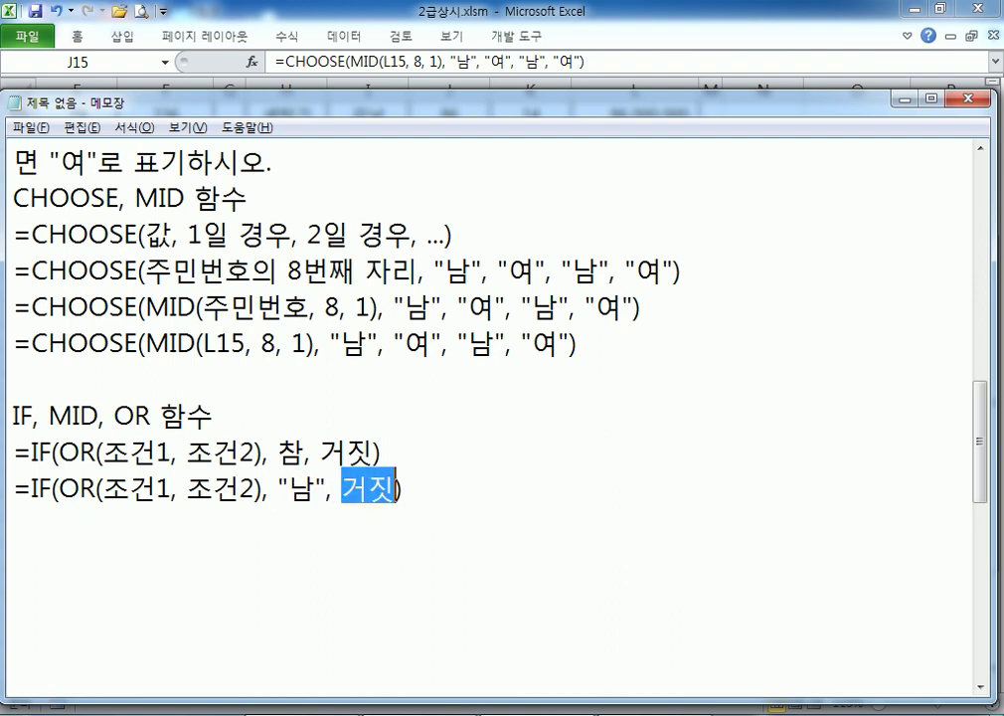
{"action": "type", "text": "\"ㅇㅕ\""}
Replace 조건1 and 조건2 with the 8th-digit description tested against "1" and "3"
{"action": "key", "text": "Left"}
{"action": "key", "text": "Left"}
{"action": "key", "text": "Left"}
{"action": "key", "text": "Left"}
{"action": "key", "text": "Left"}
{"action": "key", "text": "Left"}
{"action": "key", "text": "Left"}
{"action": "key", "text": "Left"}
{"action": "key", "text": "Left"}
{"action": "key", "text": "Left"}
{"action": "key", "text": "Left"}
{"action": "key", "text": "Left"}
{"action": "key", "text": "Left"}
{"action": "key", "text": "Left"}
{"action": "key", "text": "Left"}
{"action": "key", "text": "Left"}
{"action": "key", "text": "Left"}
{"action": "key", "text": "Left"}
{"action": "key", "text": "Left"}
{"action": "key", "text": "Left"}
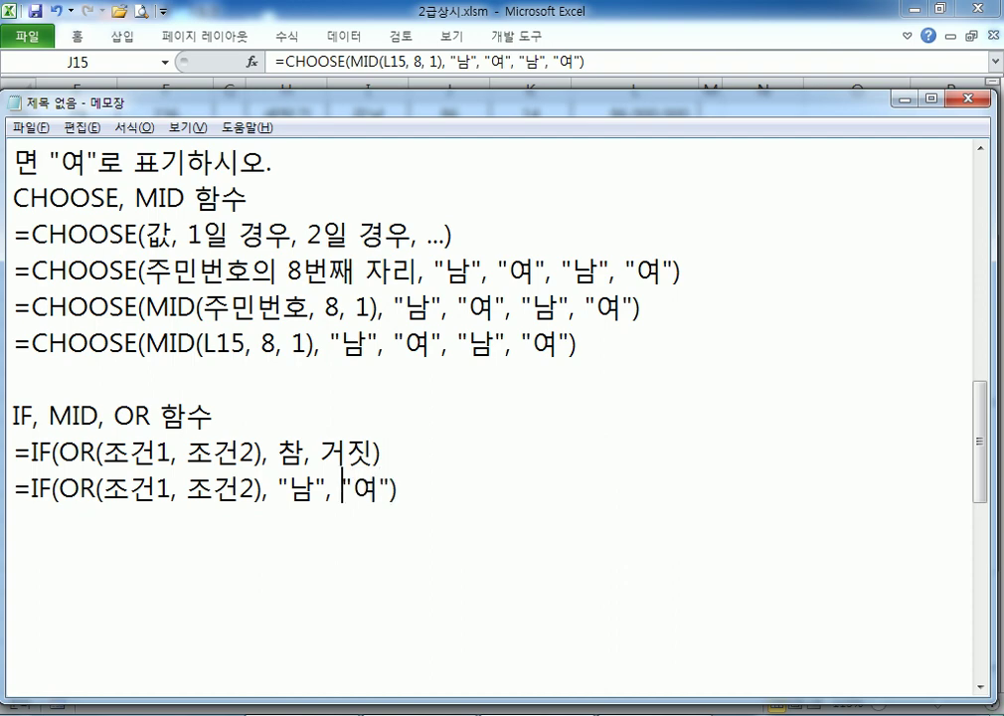
{"action": "key", "text": "Right"}
{"action": "key", "text": "shift+Right"}
{"action": "key", "text": "shift+Right"}
{"action": "key", "text": "shift+Right"}
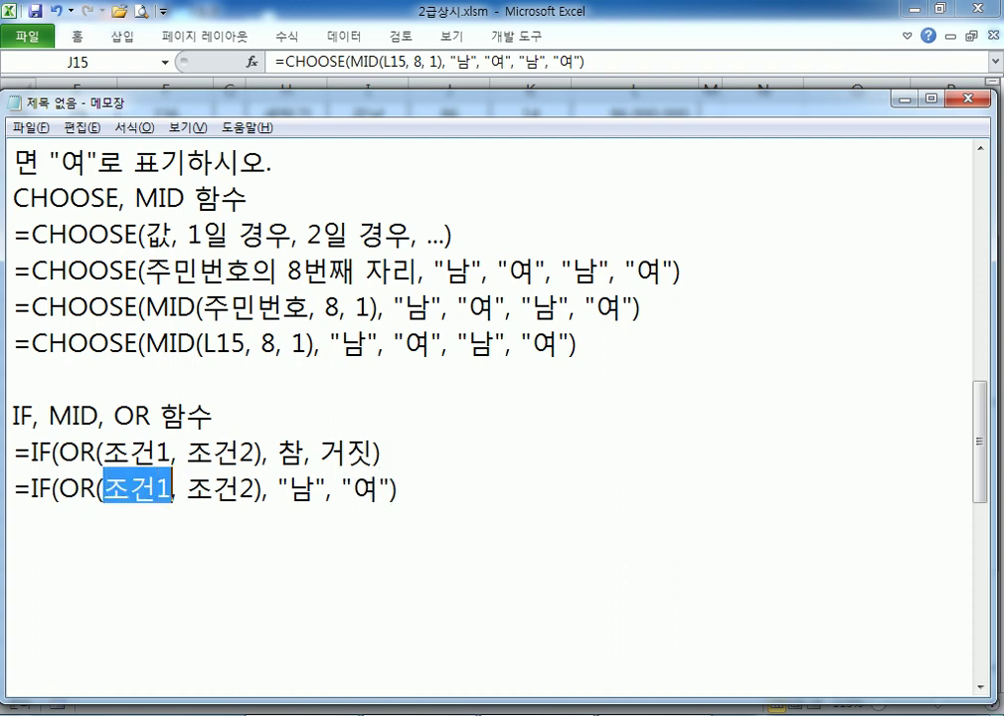
{"action": "scroll", "coordinate": [106, 234], "scroll_direction": "up", "scroll_amount": 1}
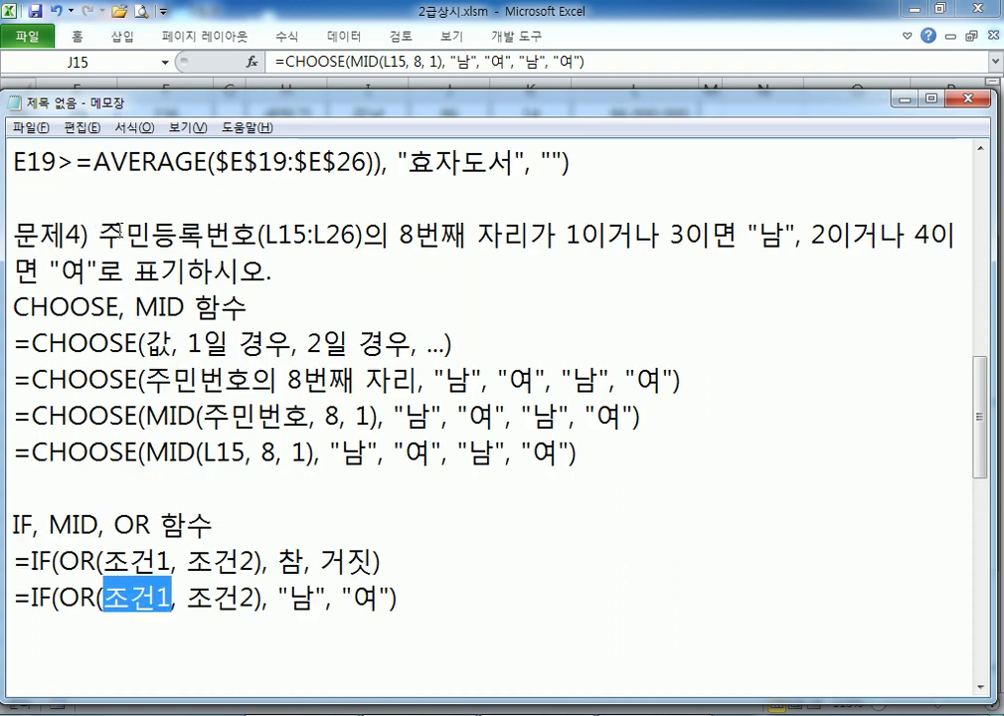
{"action": "left_click_drag", "start_coordinate": [99, 236], "coordinate": [529, 239]}
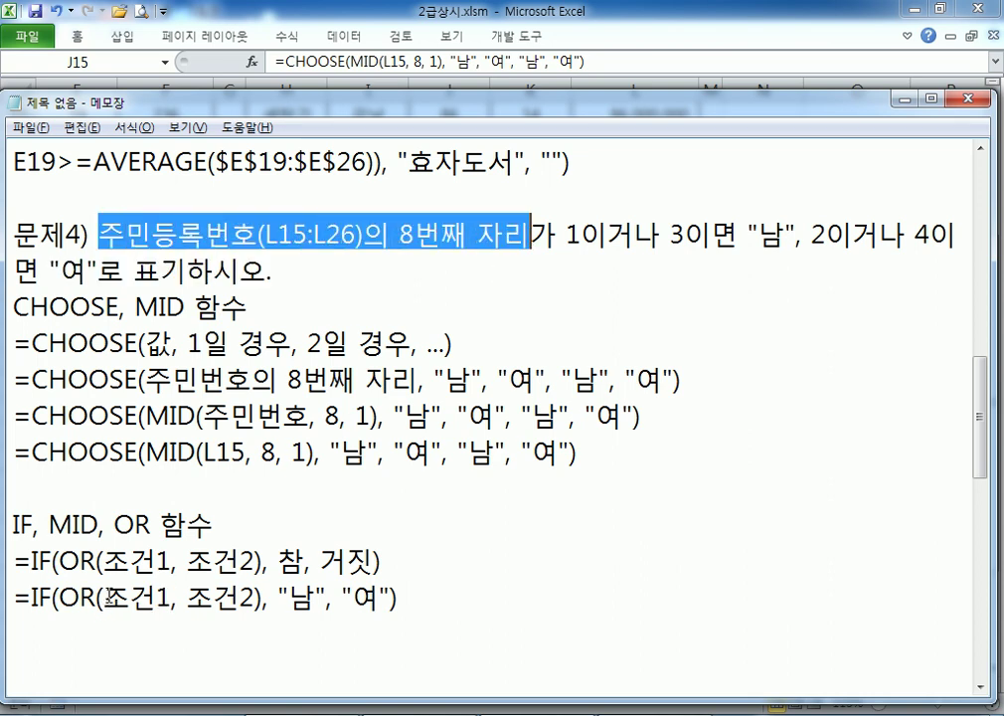
{"action": "left_click_drag", "start_coordinate": [104, 596], "coordinate": [171, 596]}
{"action": "key", "text": "ctrl+v"}
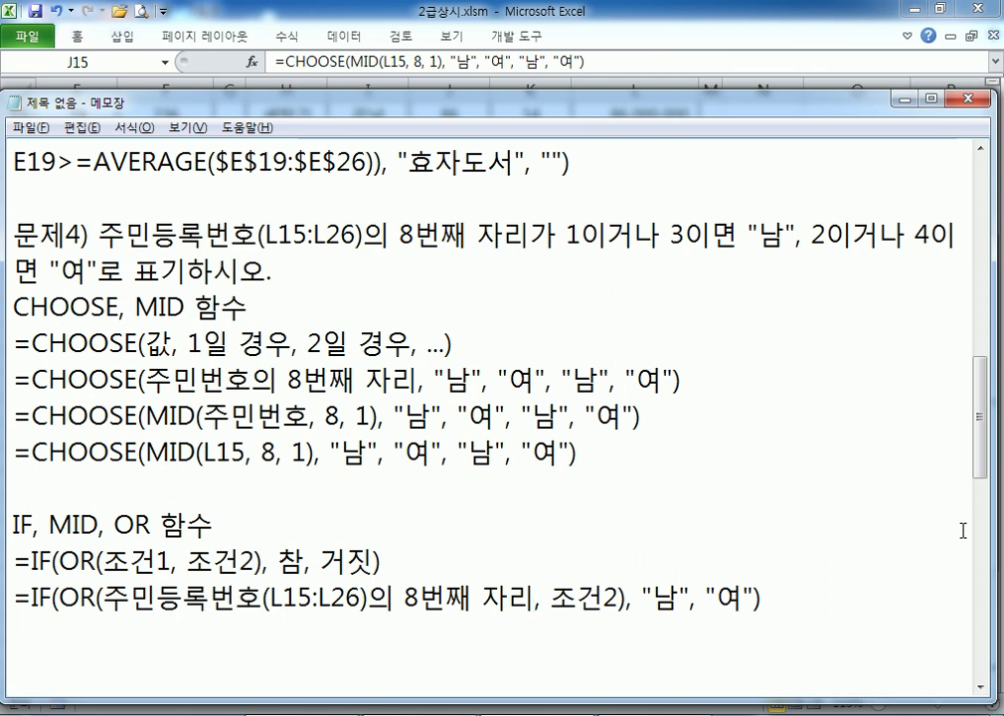
{"action": "type", "text": "=\"1\""}
{"action": "key", "text": "Right"}
{"action": "key", "text": "Right"}
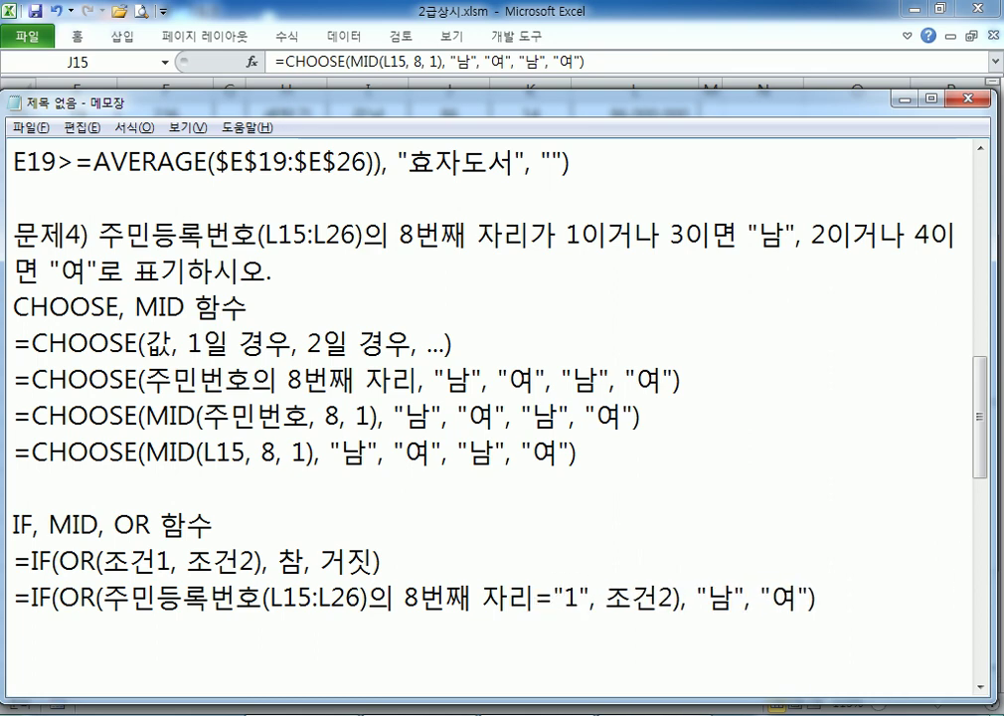
{"action": "key", "text": "shift+Right"}
{"action": "key", "text": "shift+Right"}
{"action": "key", "text": "shift+Right"}
{"action": "key", "text": "ctrl+v"}
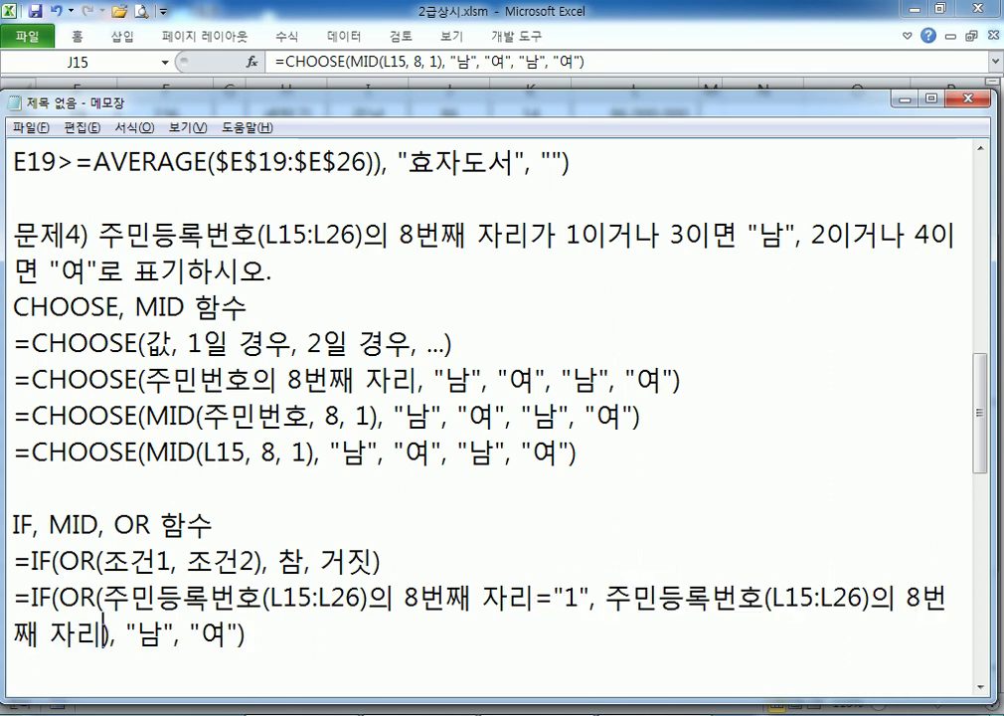
{"action": "type", "text": "=\"3\""}
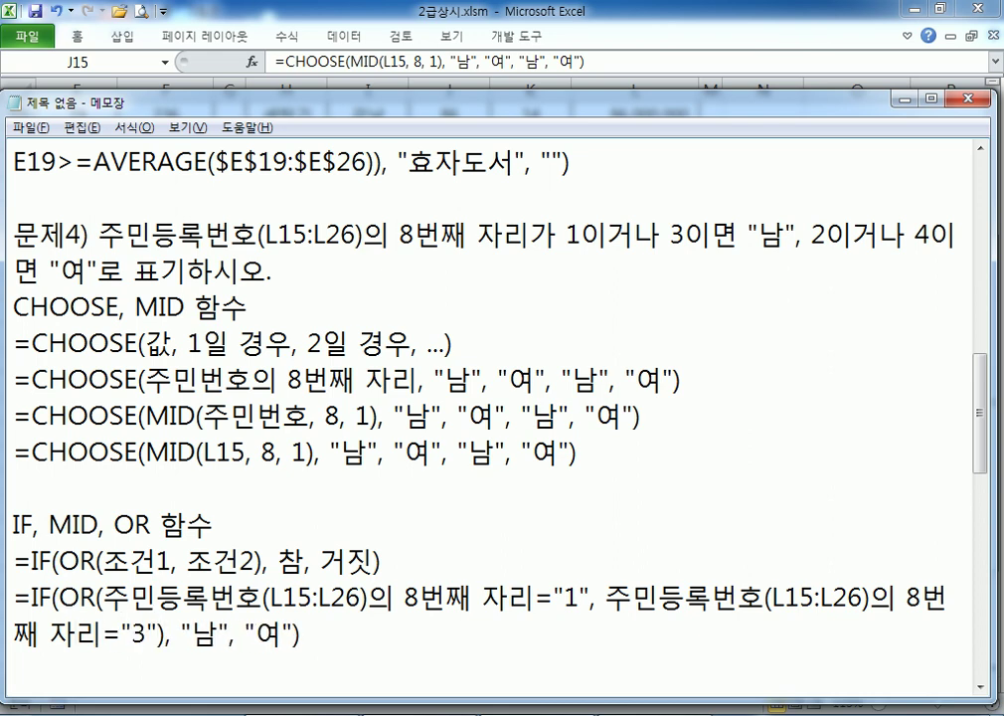
{"action": "scroll", "coordinate": [724, 527], "scroll_direction": "down", "scroll_amount": 1}
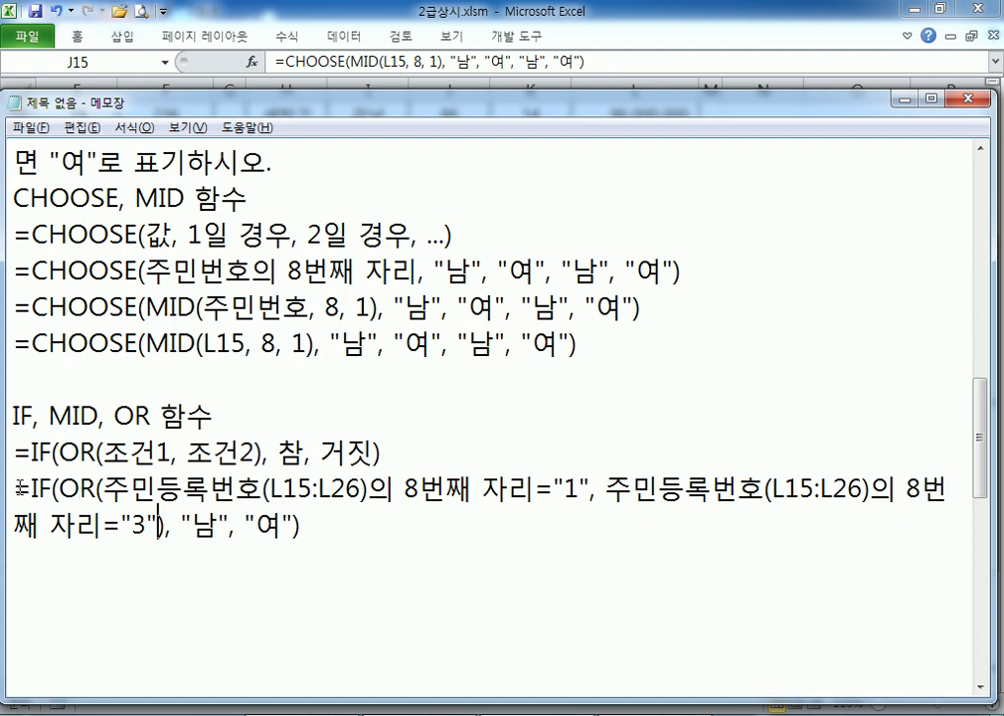
{"action": "left_click_drag", "start_coordinate": [11, 489], "coordinate": [11, 557]}
Paste a copy of the 1-or-3 formula and swap its results to "여", "남"
{"action": "left_click", "coordinate": [11, 557]}
{"action": "key", "text": "ctrl+v"}
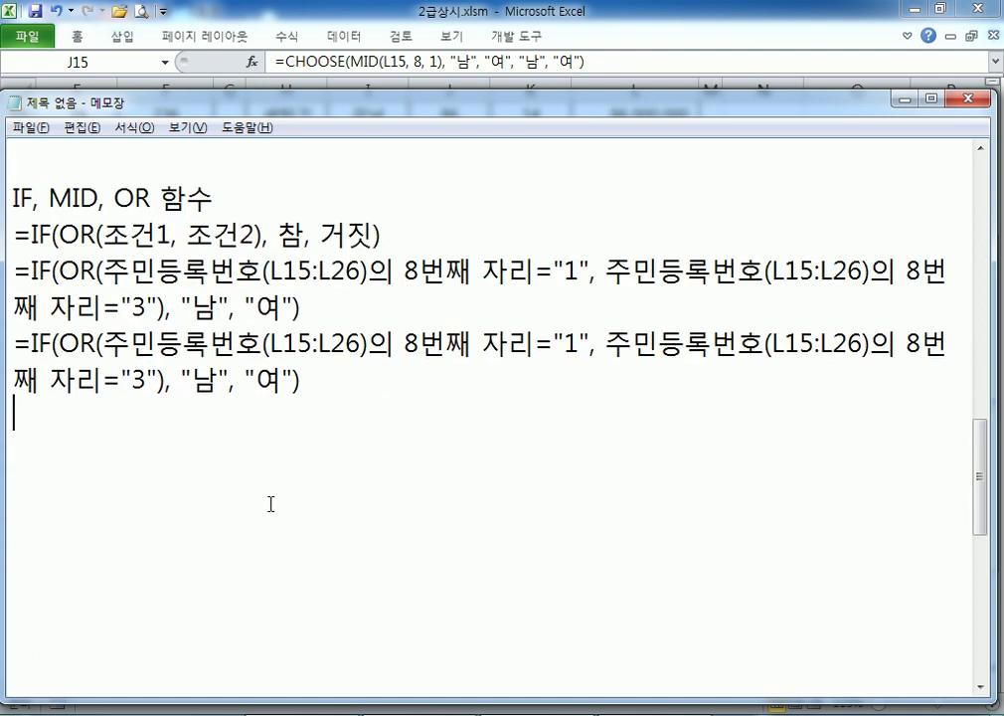
{"action": "left_click", "coordinate": [166, 381]}
{"action": "left_click_drag", "start_coordinate": [166, 381], "coordinate": [221, 381]}
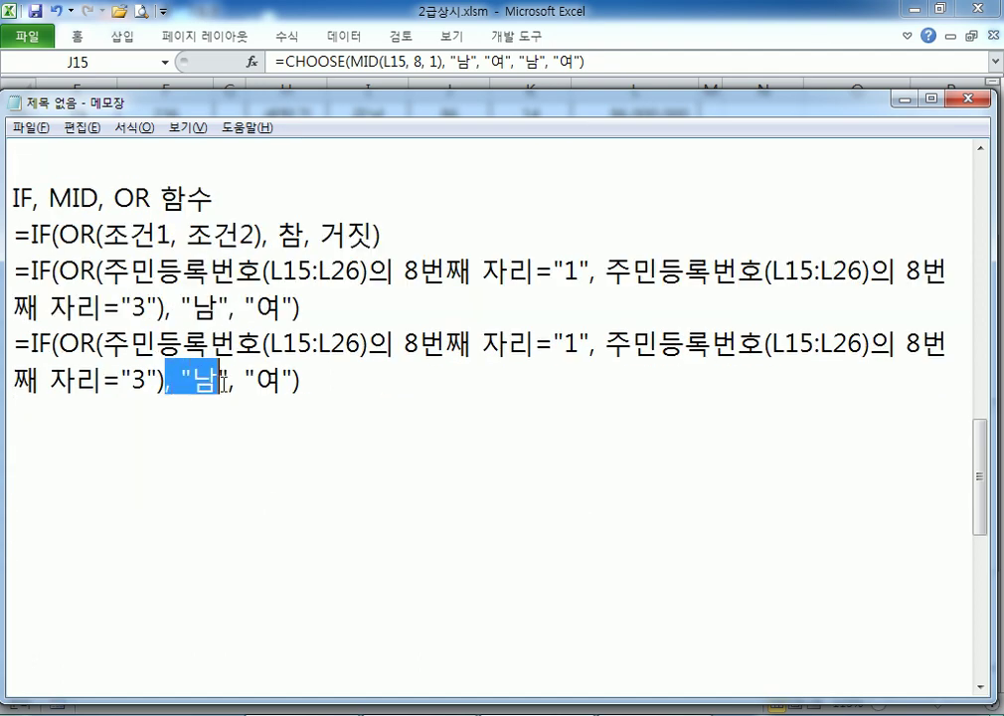
{"action": "key", "text": "Delete"}
{"action": "left_click", "coordinate": [226, 378]}
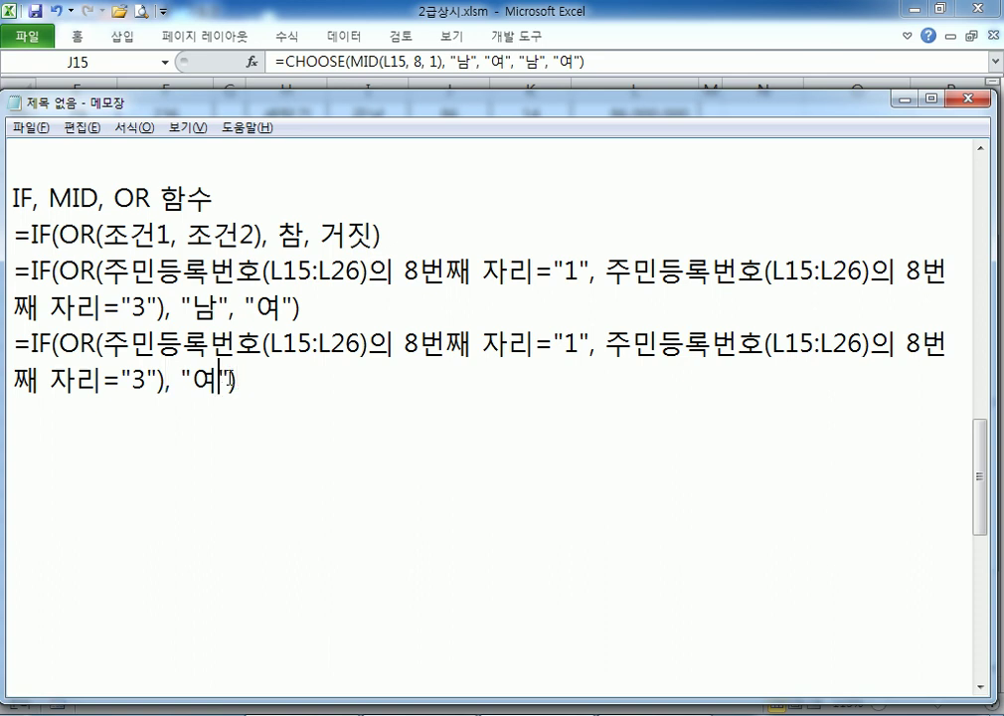
{"action": "type", "text": ", \"남\""}
Change the copy's tested digits from "1" and "3" to "2" and "4"
{"action": "left_click", "coordinate": [566, 344]}
{"action": "double_click", "coordinate": [570, 344]}
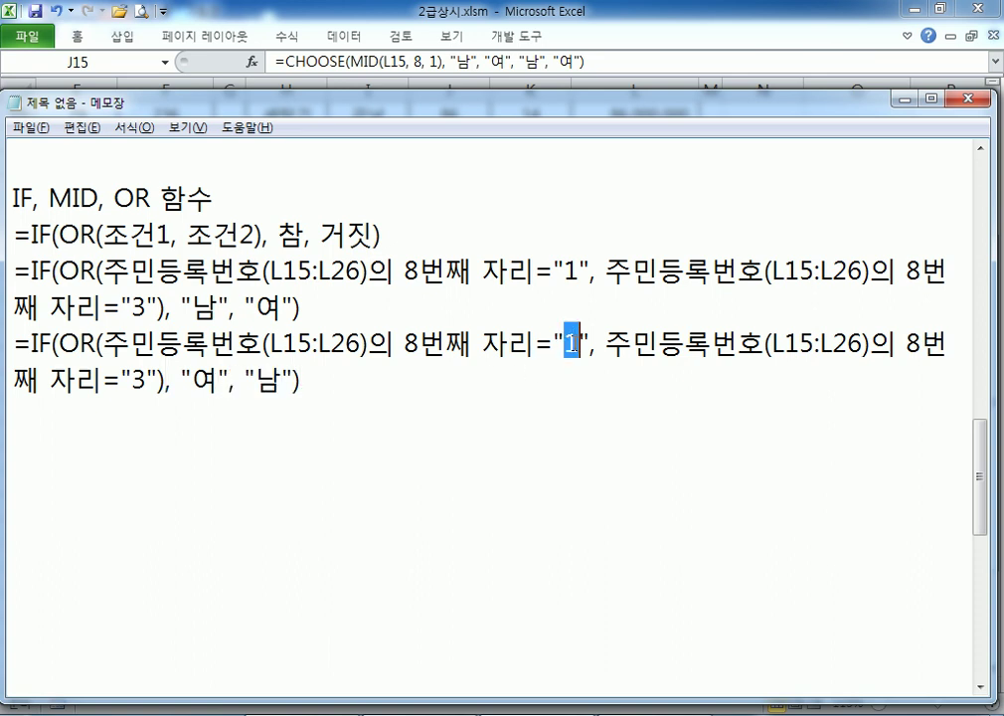
{"action": "type", "text": "2"}
{"action": "left_click", "coordinate": [134, 381]}
{"action": "double_click", "coordinate": [135, 381]}
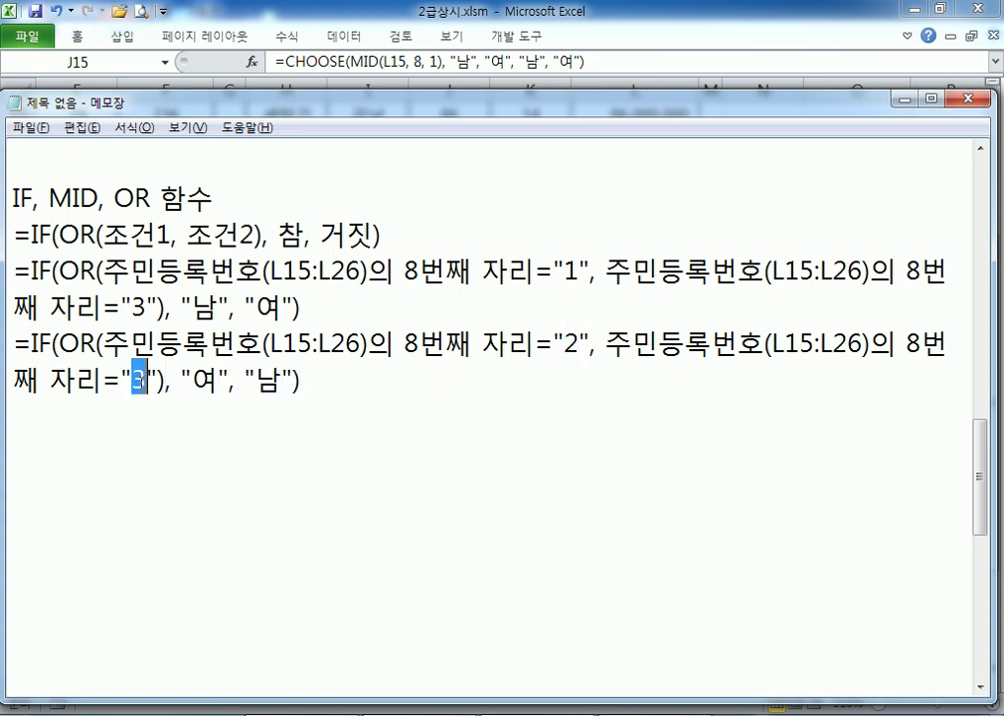
{"action": "type", "text": "4"}
Paste another copy of the 1-or-3 formula on the line below
{"action": "left_click_drag", "start_coordinate": [12, 269], "coordinate": [10, 331]}
{"action": "key", "text": "ctrl+c"}
{"action": "left_click", "coordinate": [13, 410]}
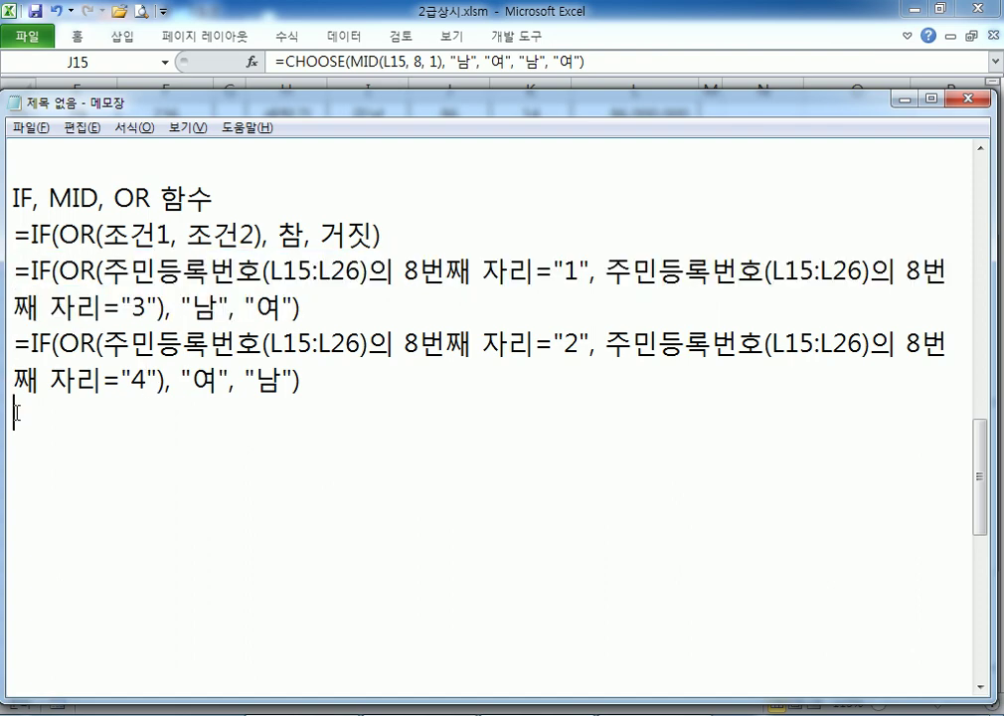
{"action": "key", "text": "ctrl+v"}
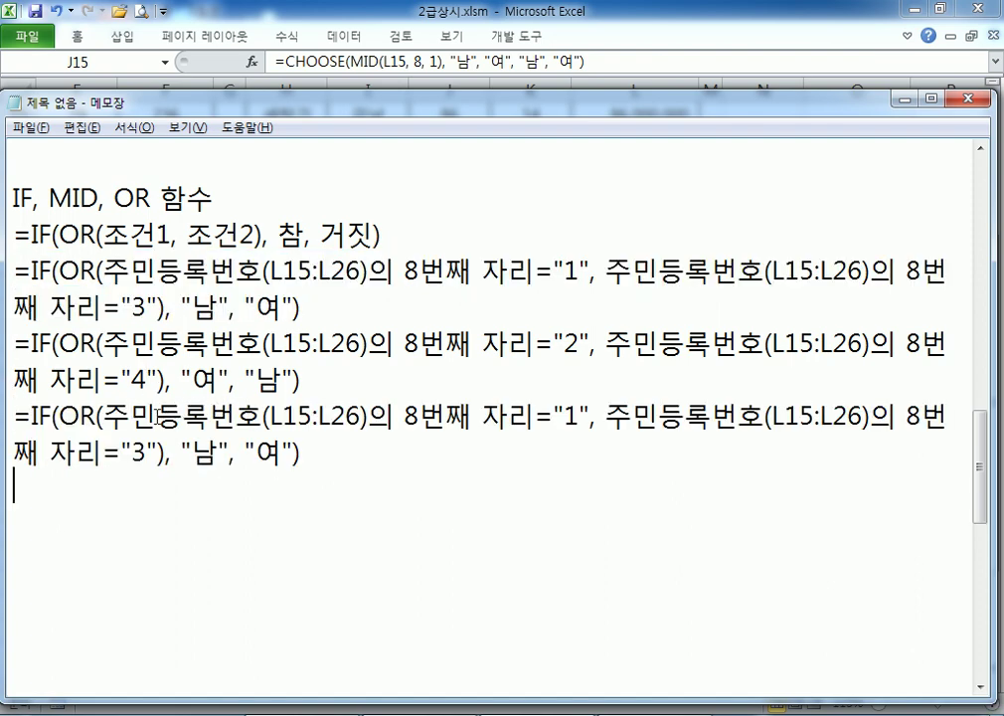
Rewrite the first condition as MID(주민등록번호, 8, 1)="1", dropping the wordy digit text
{"action": "left_click", "coordinate": [104, 416]}
{"action": "type", "text": "="}
{"action": "key", "text": "BackSpace"}
{"action": "type", "text": "MID(*"}
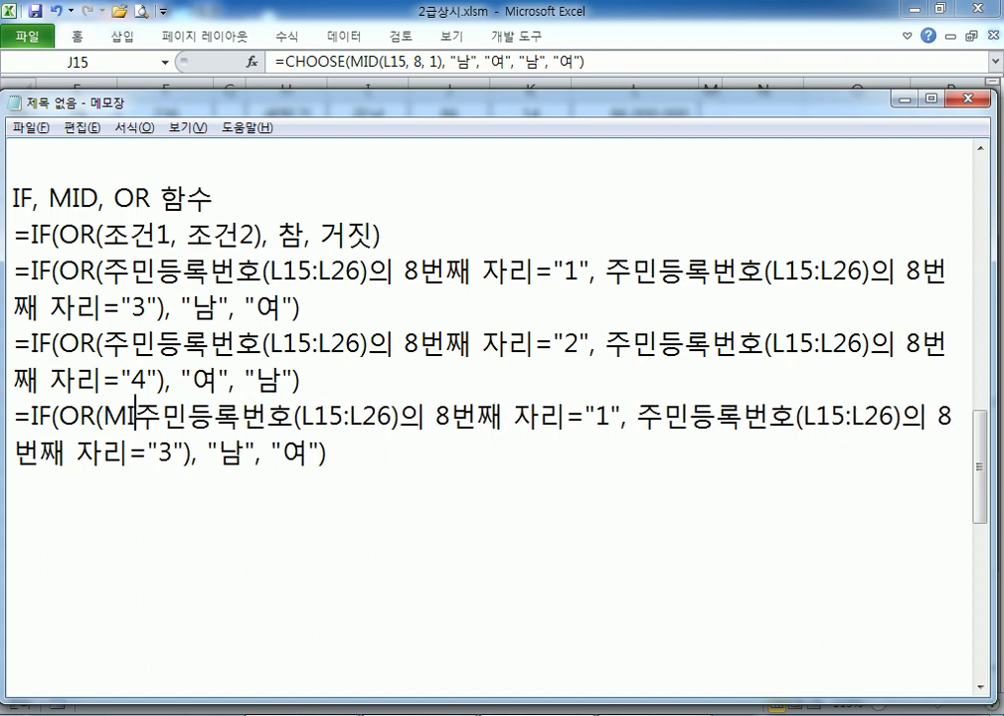
{"action": "key", "text": "BackSpace"}
{"action": "key", "text": "Right"}
{"action": "key", "text": "Right"}
{"action": "key", "text": "Right"}
{"action": "key", "text": "Right"}
{"action": "key", "text": "Right"}
{"action": "key", "text": "Right"}
{"action": "key", "text": "Right"}
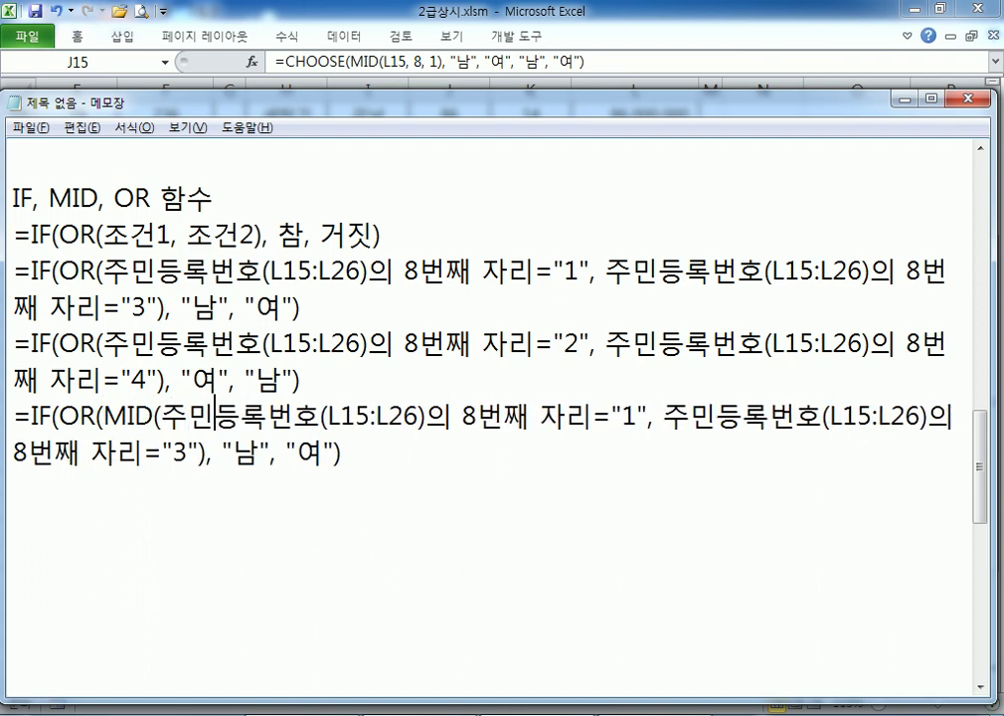
{"action": "key", "text": "Left"}
{"action": "type", "text": ", "}
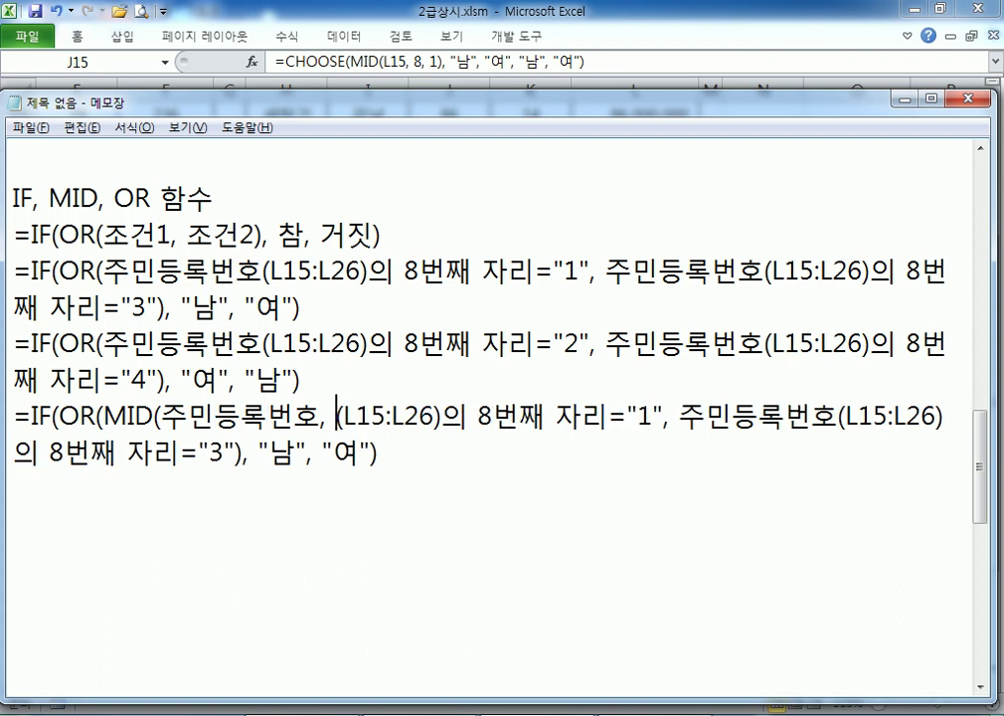
{"action": "type", "text": "8, "}
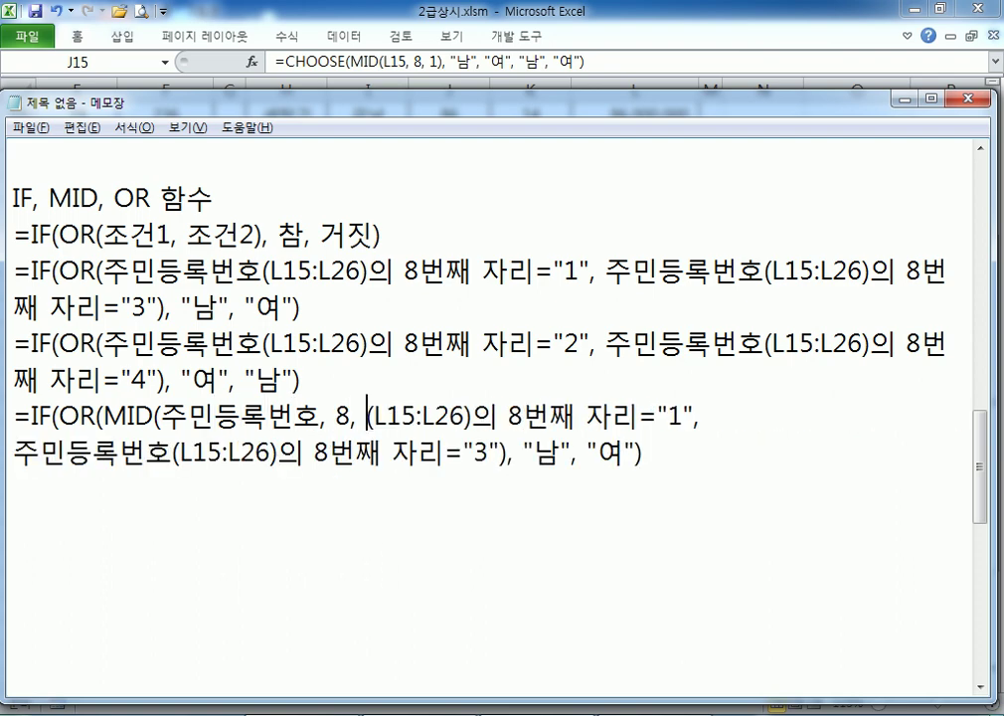
{"action": "type", "text": "1"}
{"action": "key", "text": "Delete"}
{"action": "key", "text": "Delete"}
{"action": "key", "text": "Delete"}
{"action": "key", "text": "Delete"}
{"action": "key", "text": "Delete"}
{"action": "key", "text": "Delete"}
{"action": "key", "text": "Delete"}
{"action": "key", "text": "Delete"}
{"action": "key", "text": "Delete"}
{"action": "key", "text": "Delete"}
{"action": "key", "text": "Delete"}
{"action": "key", "text": "Delete"}
{"action": "key", "text": "Delete"}
{"action": "key", "text": "Delete"}
{"action": "key", "text": "Delete"}
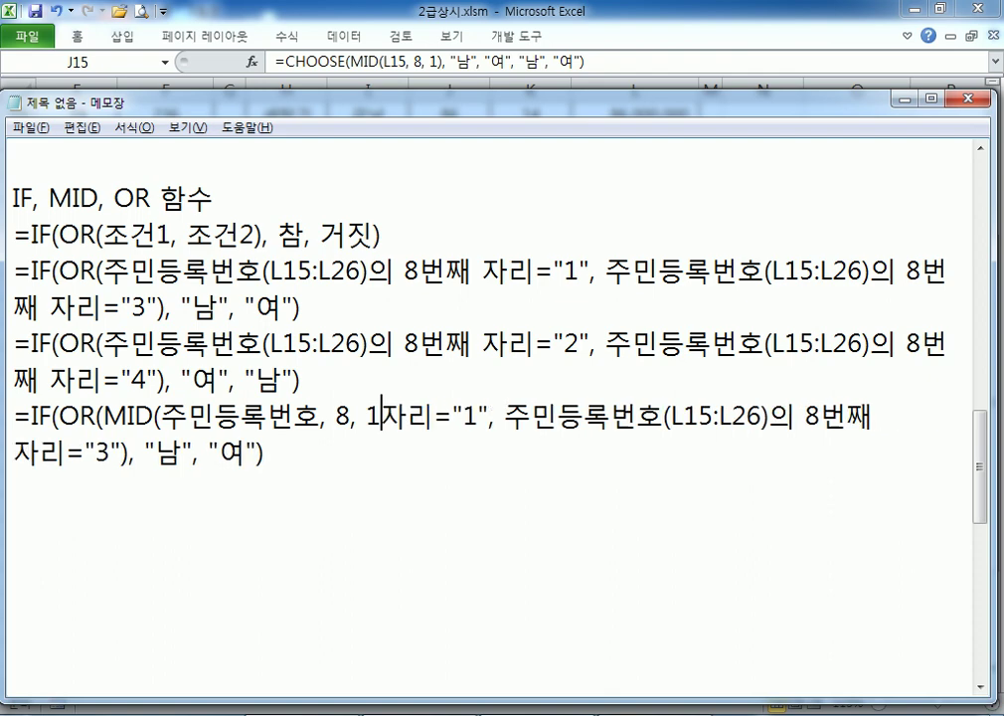
{"action": "key", "text": "Delete"}
{"action": "key", "text": "Delete"}
{"action": "type", "text": ")"}
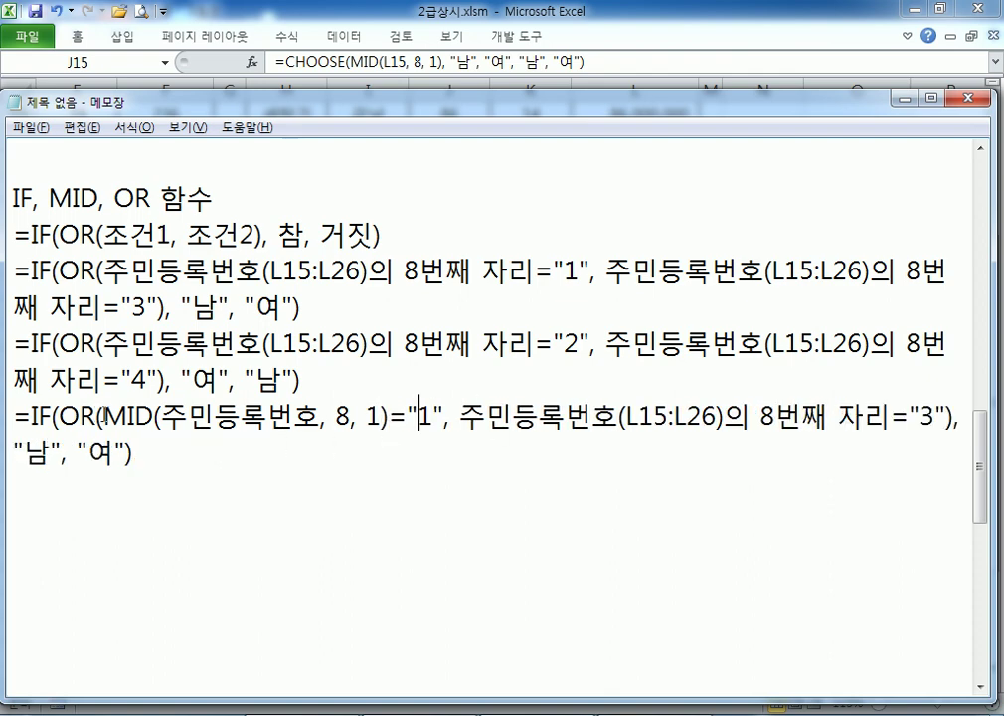
Copy MID(주민등록번호, 8, 1) over the second condition's description, keeping ="3"
{"action": "left_click_drag", "start_coordinate": [103, 417], "coordinate": [151, 417]}
{"action": "left_click_drag", "start_coordinate": [408, 417], "coordinate": [446, 418]}
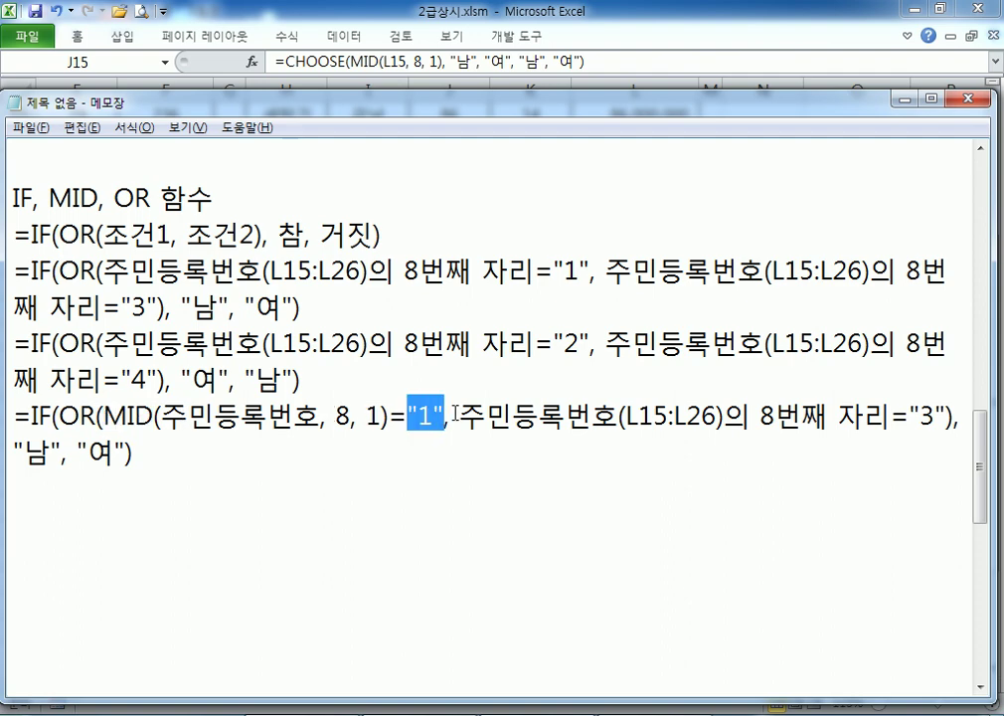
{"action": "type", "text": "1"}
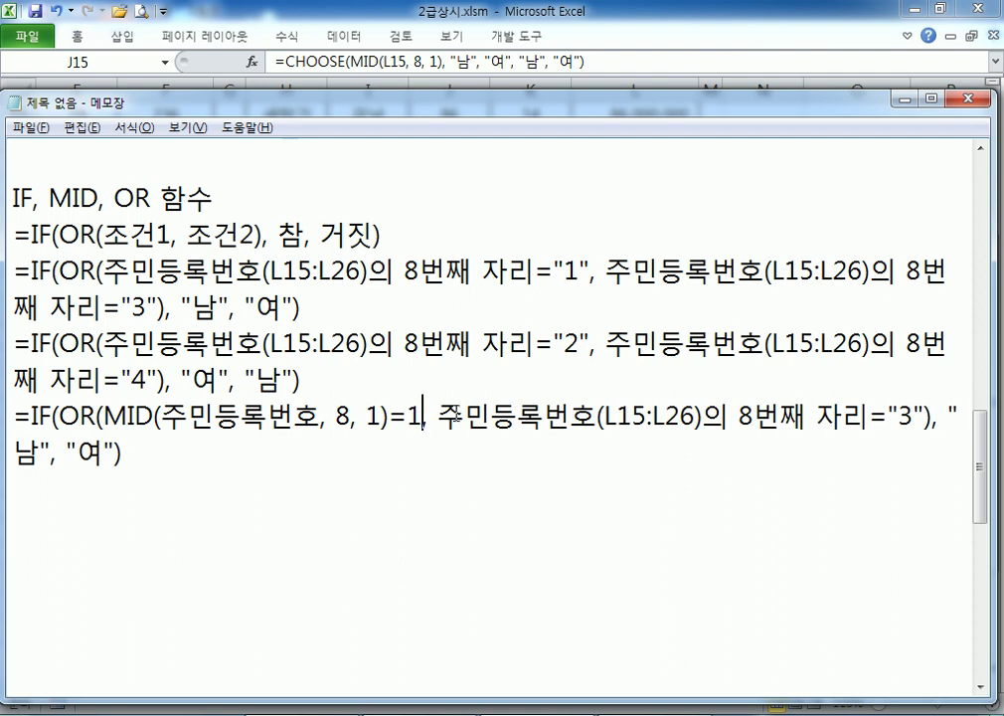
{"action": "key", "text": "ctrl+z"}
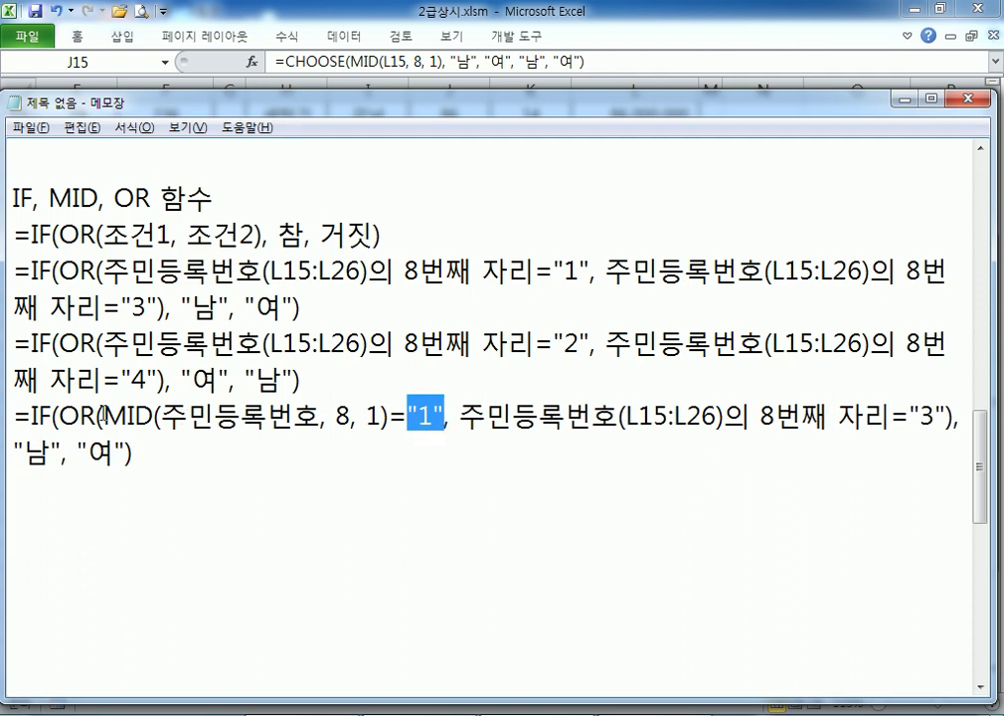
{"action": "left_click_drag", "start_coordinate": [104, 415], "coordinate": [445, 418]}
{"action": "left_click_drag", "start_coordinate": [103, 415], "coordinate": [320, 416]}
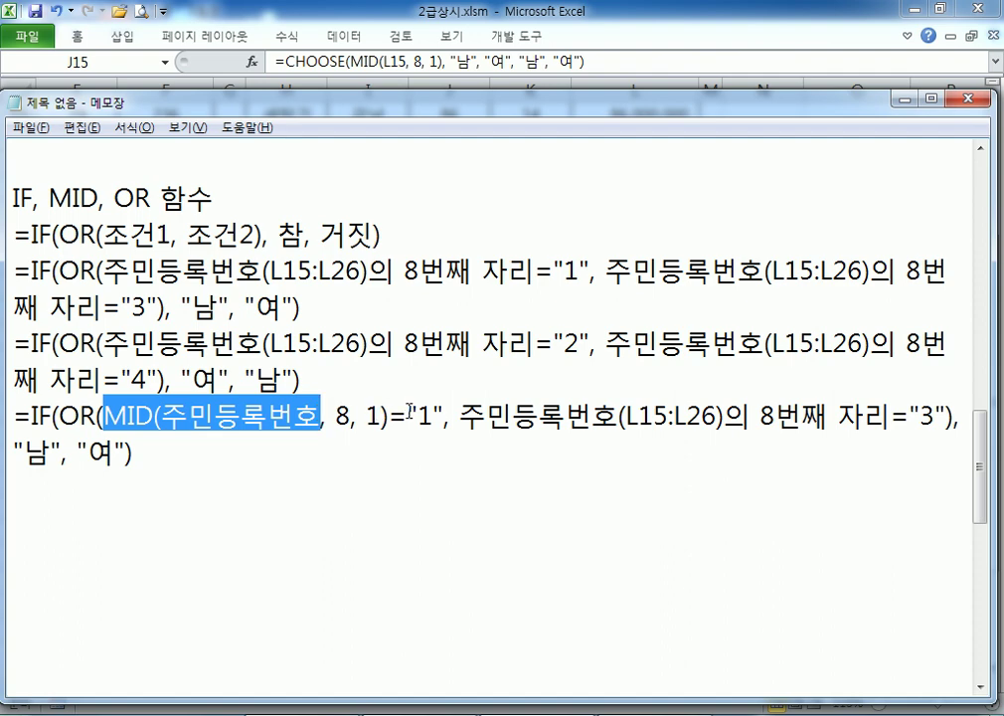
{"action": "left_click_drag", "start_coordinate": [408, 412], "coordinate": [448, 415]}
{"action": "type", "text": "1"}
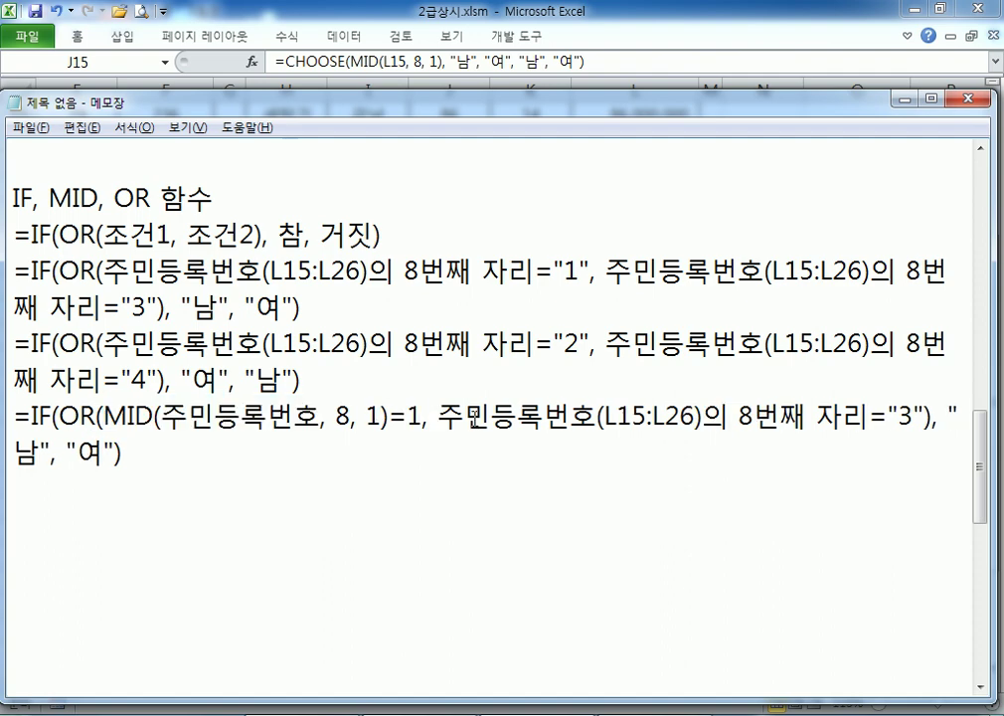
{"action": "key", "text": "ctrl+z"}
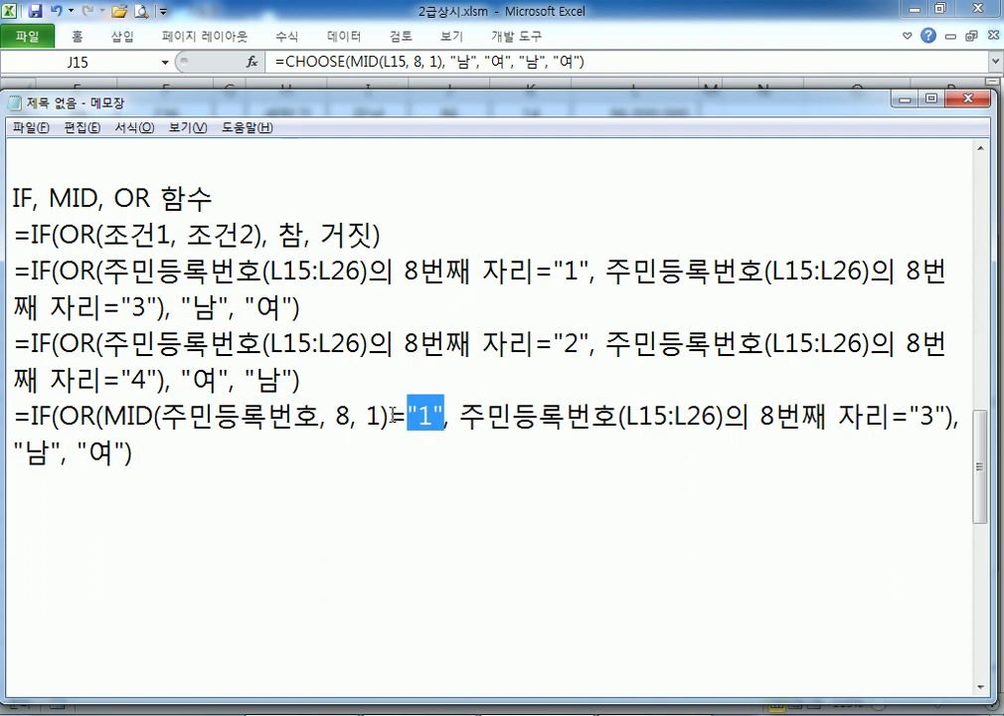
{"action": "left_click_drag", "start_coordinate": [388, 416], "coordinate": [105, 416]}
{"action": "key", "text": "ctrl+c"}
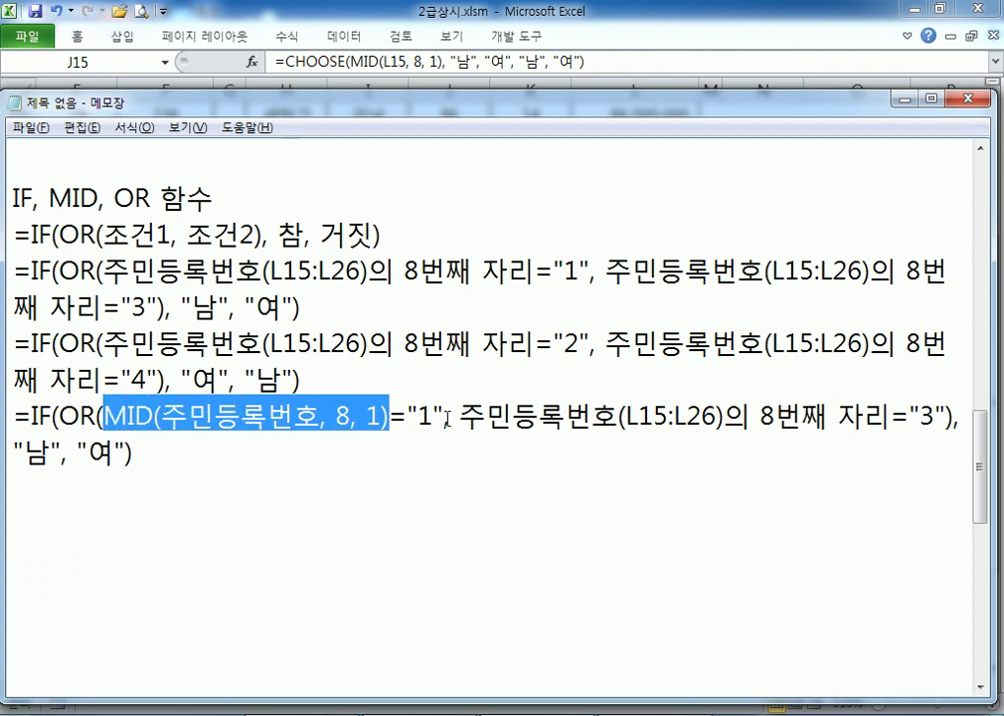
{"action": "left_click_drag", "start_coordinate": [457, 415], "coordinate": [888, 422]}
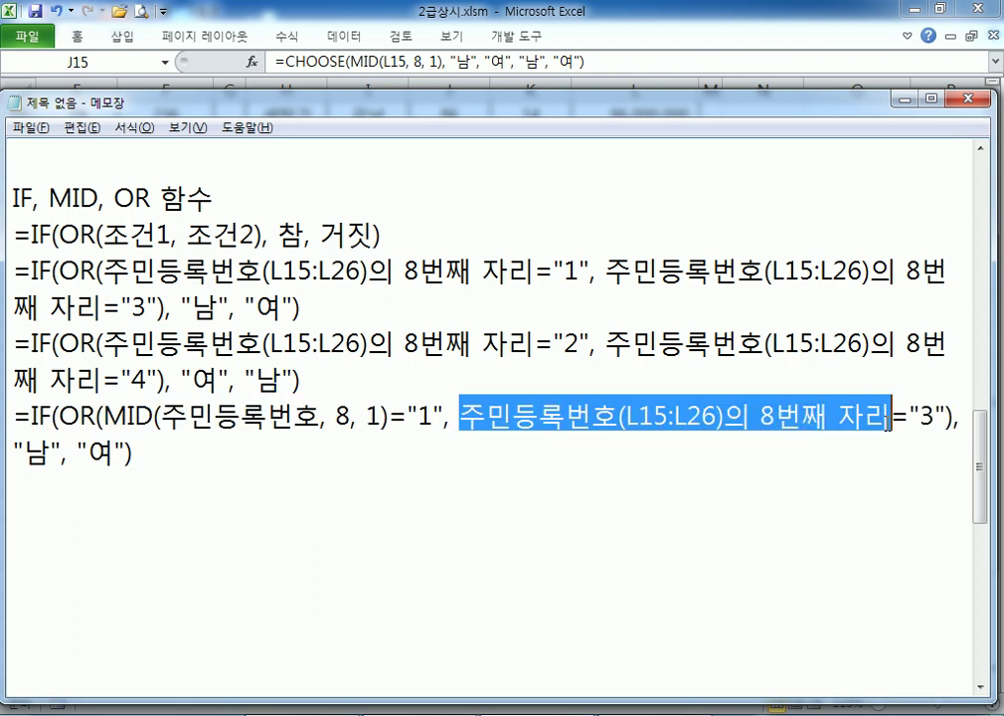
{"action": "key", "text": "ctrl+v"}
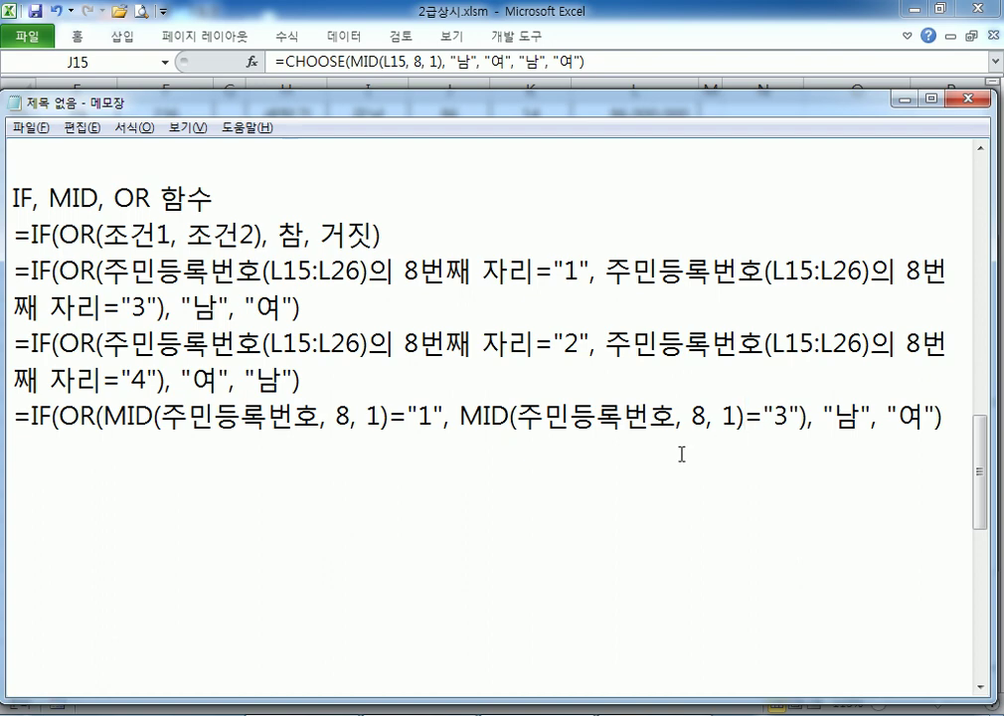
{"action": "left_click_drag", "start_coordinate": [14, 419], "coordinate": [52, 449]}
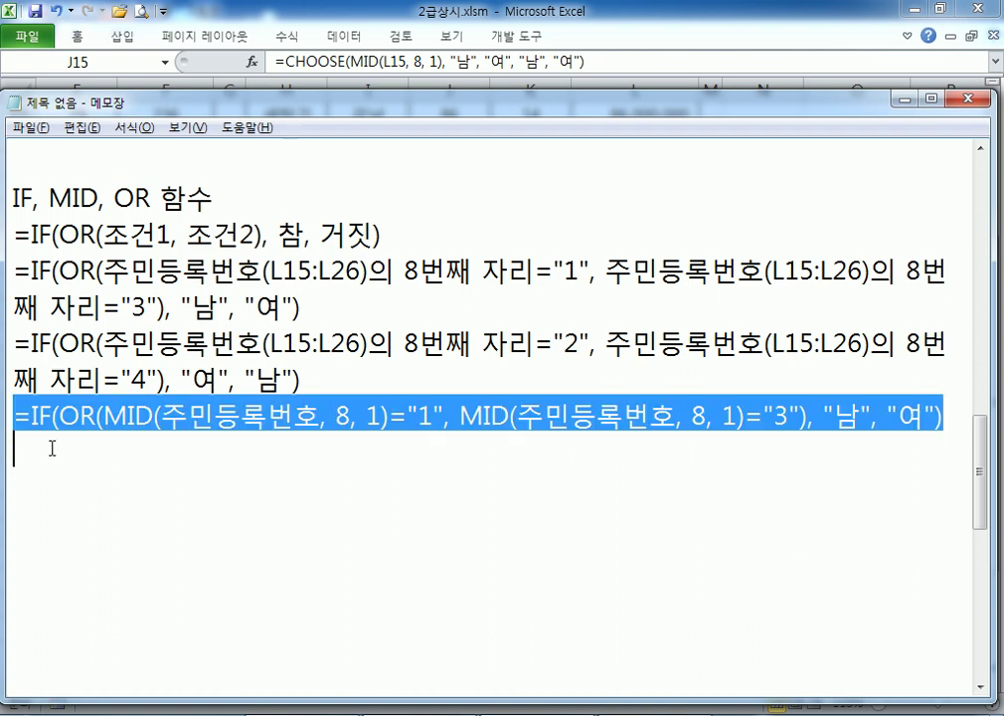
Duplicate the IF formula and replace both 주민등록번호 references with cell L15
{"action": "key", "text": "ctrl+c"}
{"action": "left_click", "coordinate": [52, 448]}
{"action": "key", "text": "ctrl+v"}
{"action": "left_click_drag", "start_coordinate": [162, 453], "coordinate": [321, 451]}
{"action": "type", "text": "L"}
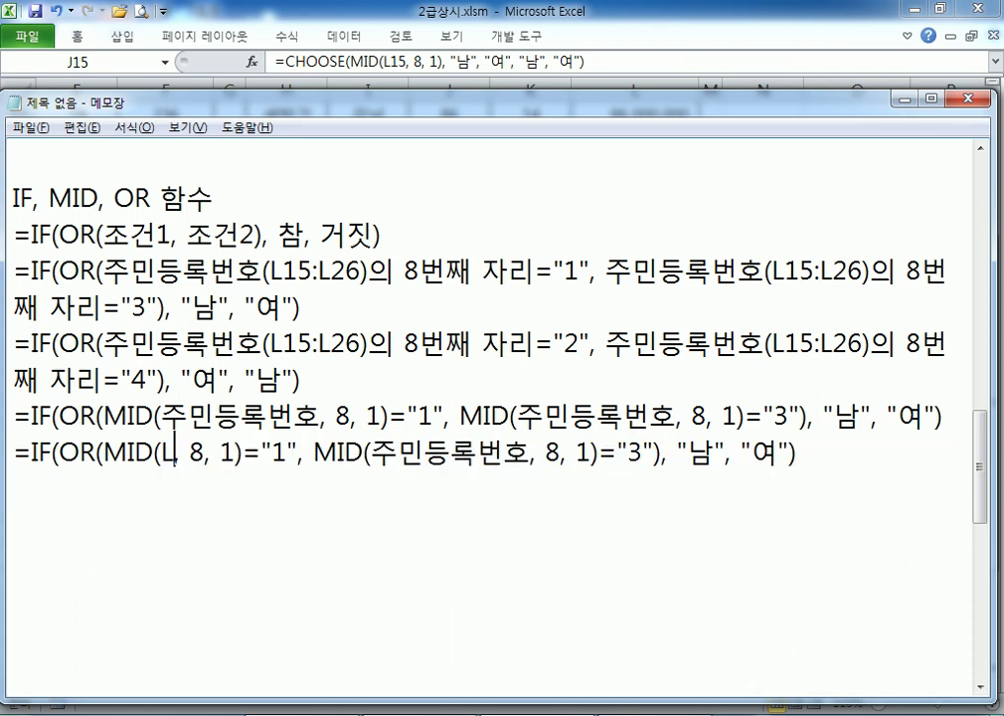
{"action": "type", "text": "15"}
{"action": "scroll", "coordinate": [536, 478], "scroll_direction": "up", "scroll_amount": 1}
{"action": "scroll", "coordinate": [388, 513], "scroll_direction": "down", "scroll_amount": 1}
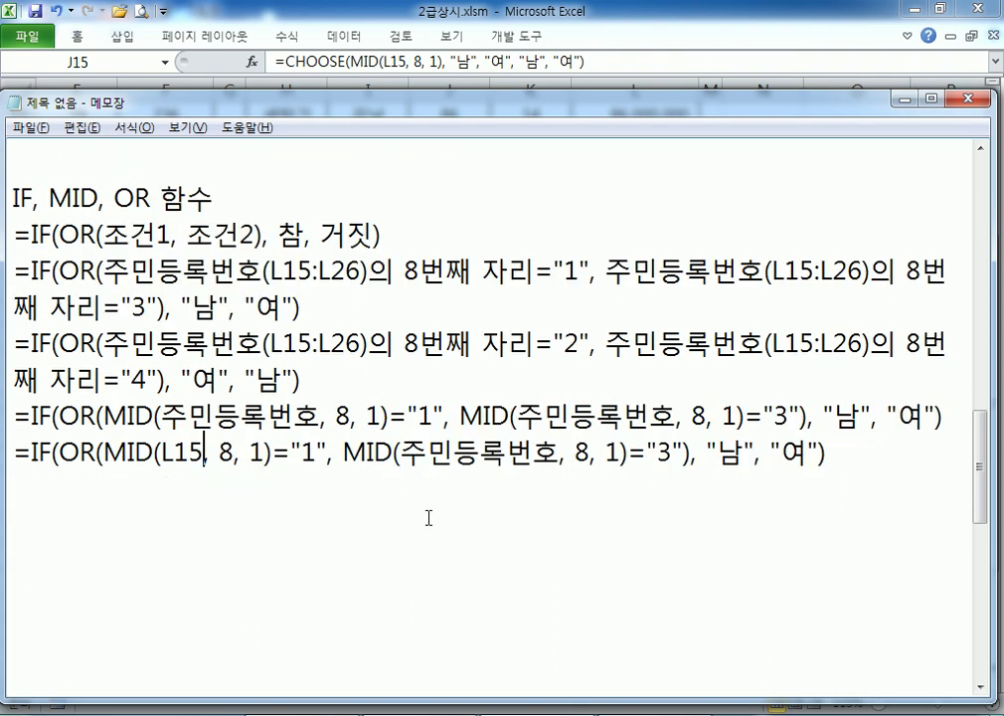
{"action": "left_click_drag", "start_coordinate": [401, 453], "coordinate": [563, 457]}
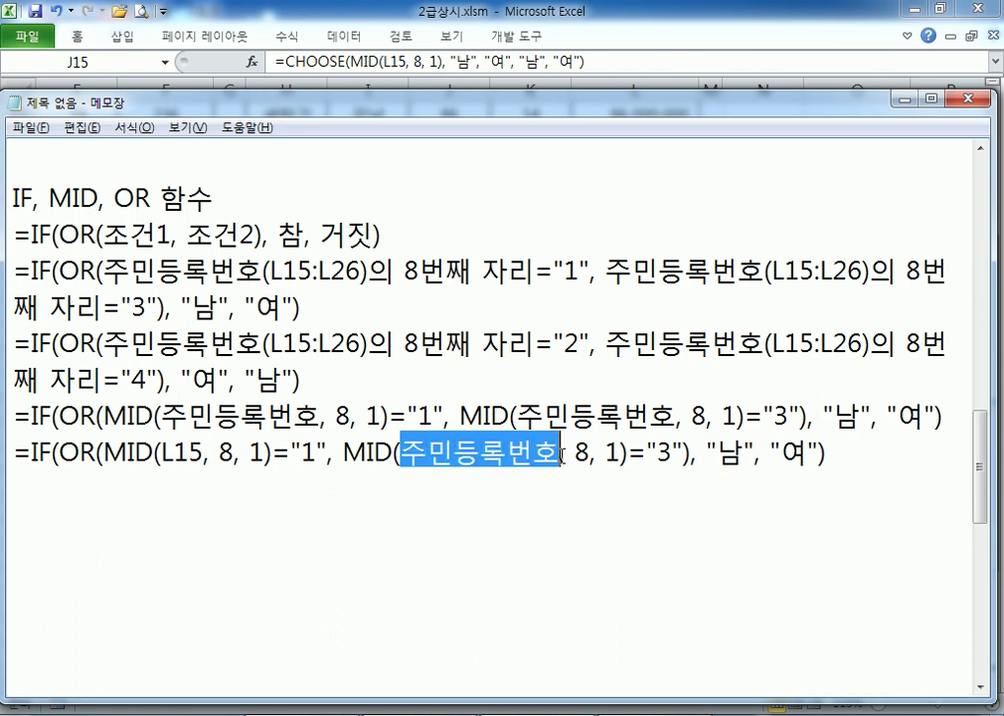
{"action": "type", "text": "L15"}
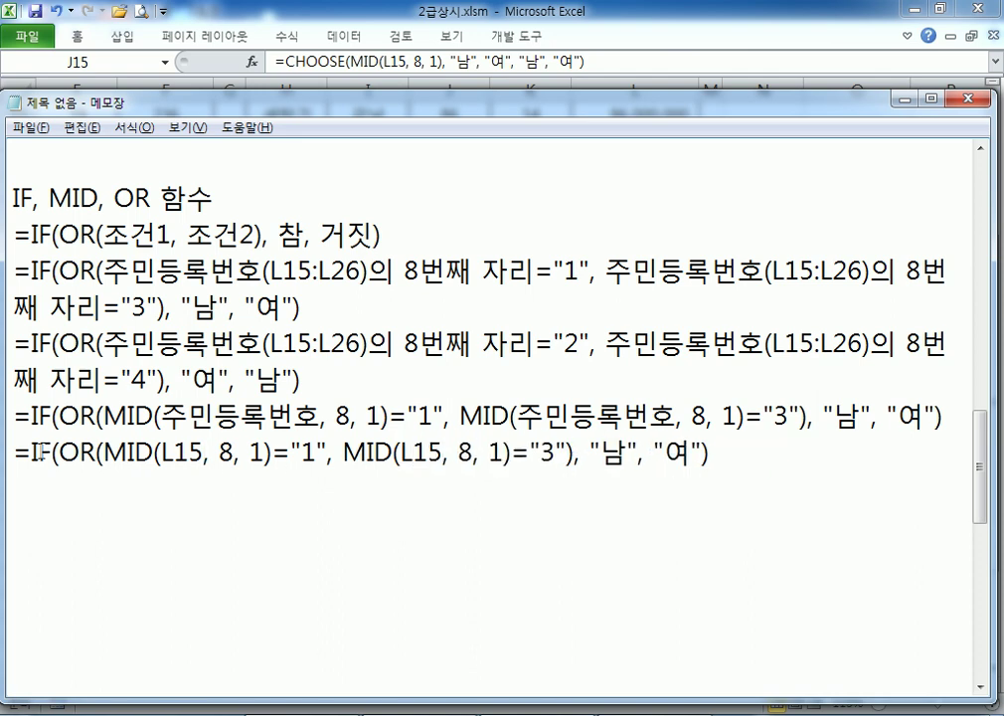
{"action": "left_click_drag", "start_coordinate": [14, 453], "coordinate": [16, 475]}
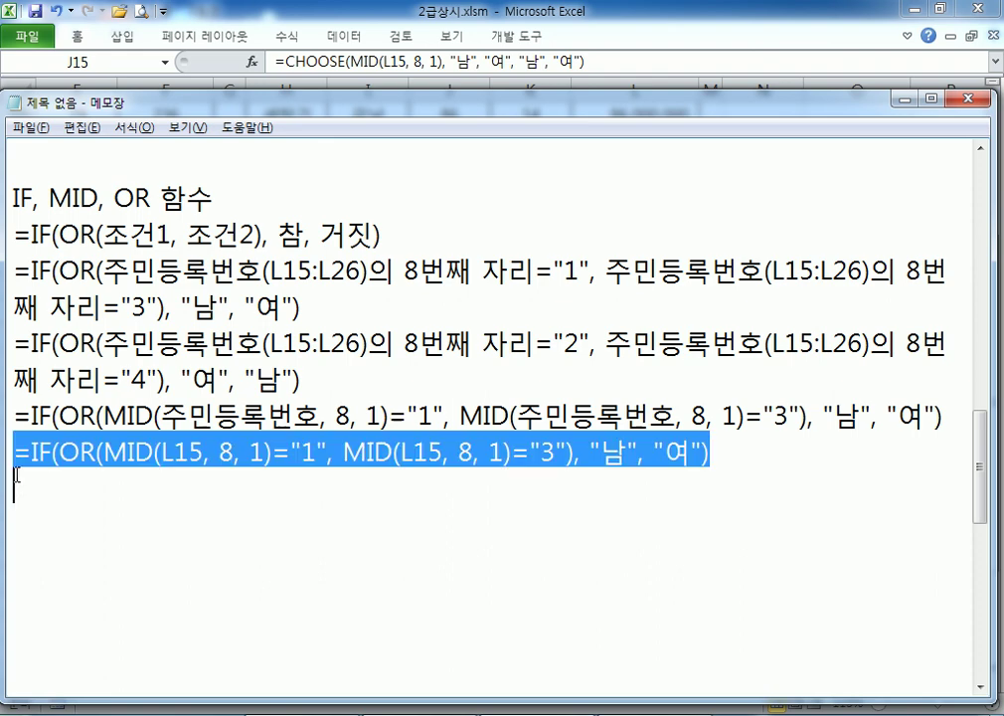
{"action": "scroll", "coordinate": [30, 492], "scroll_direction": "up", "scroll_amount": 2}
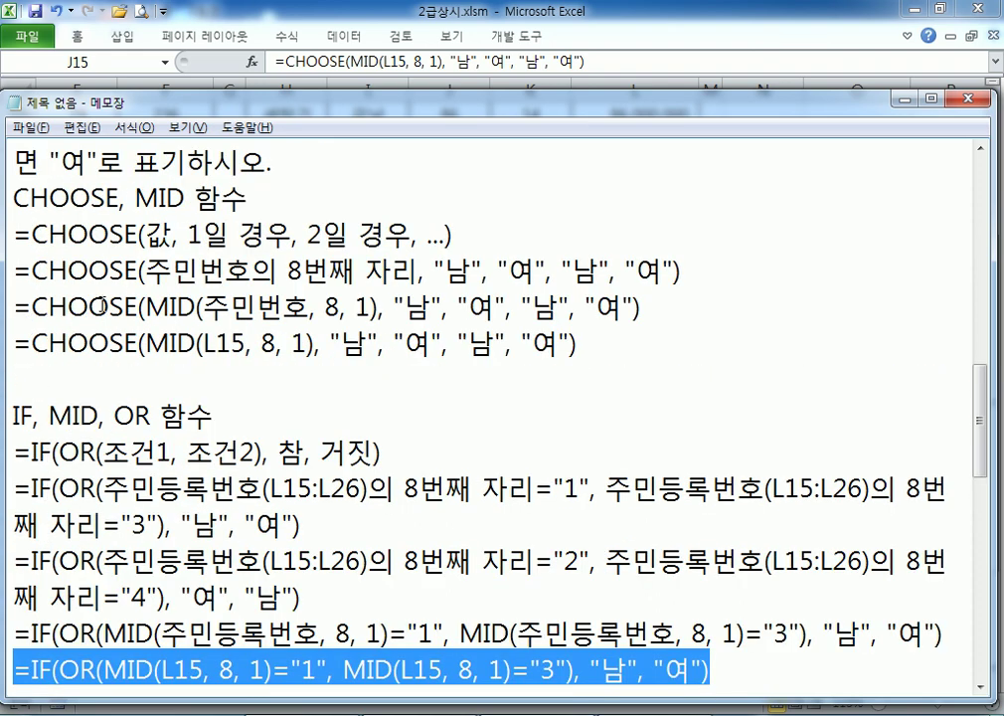
{"action": "left_click_drag", "start_coordinate": [16, 343], "coordinate": [17, 366]}
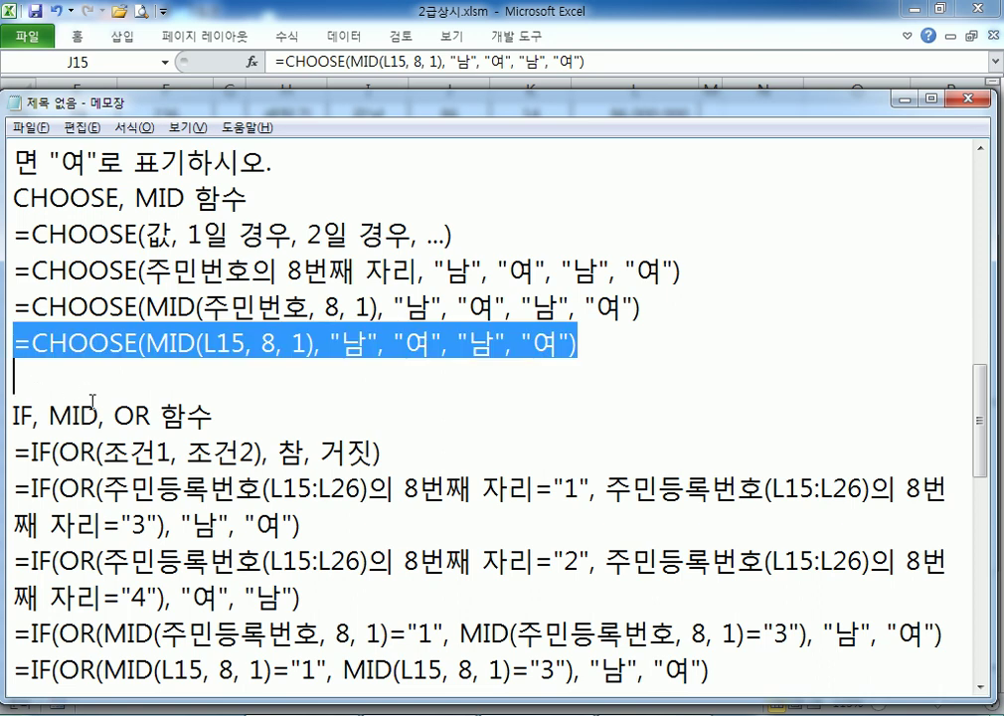
{"action": "scroll", "coordinate": [93, 401], "scroll_direction": "down", "scroll_amount": 1}
{"action": "left_click", "coordinate": [154, 628]}
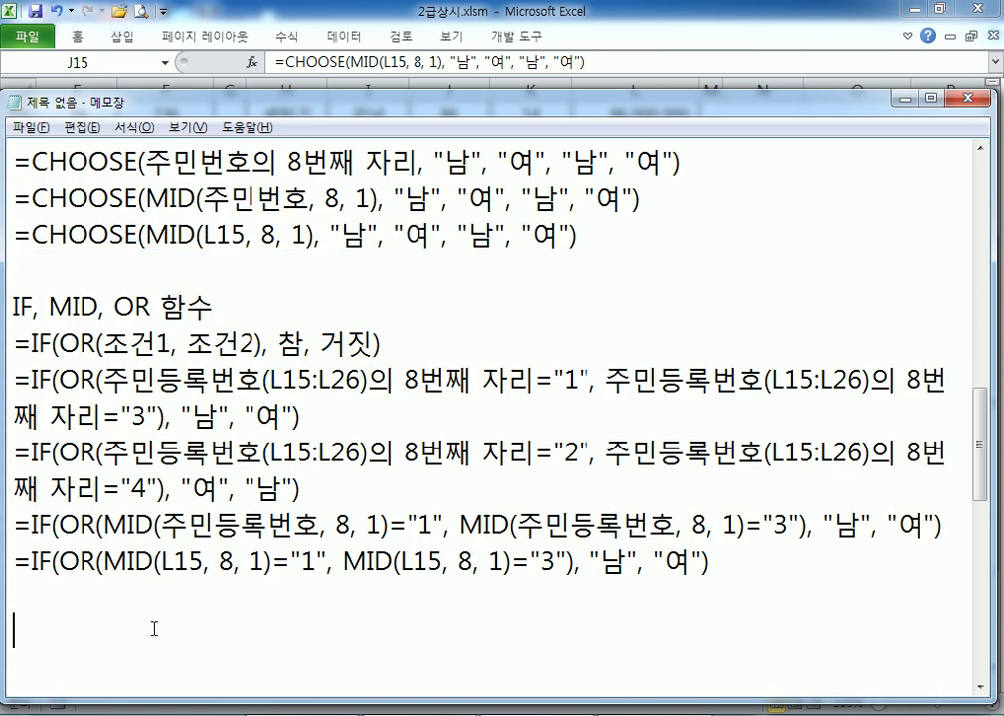
{"action": "scroll", "coordinate": [162, 624], "scroll_direction": "down", "scroll_amount": 1}
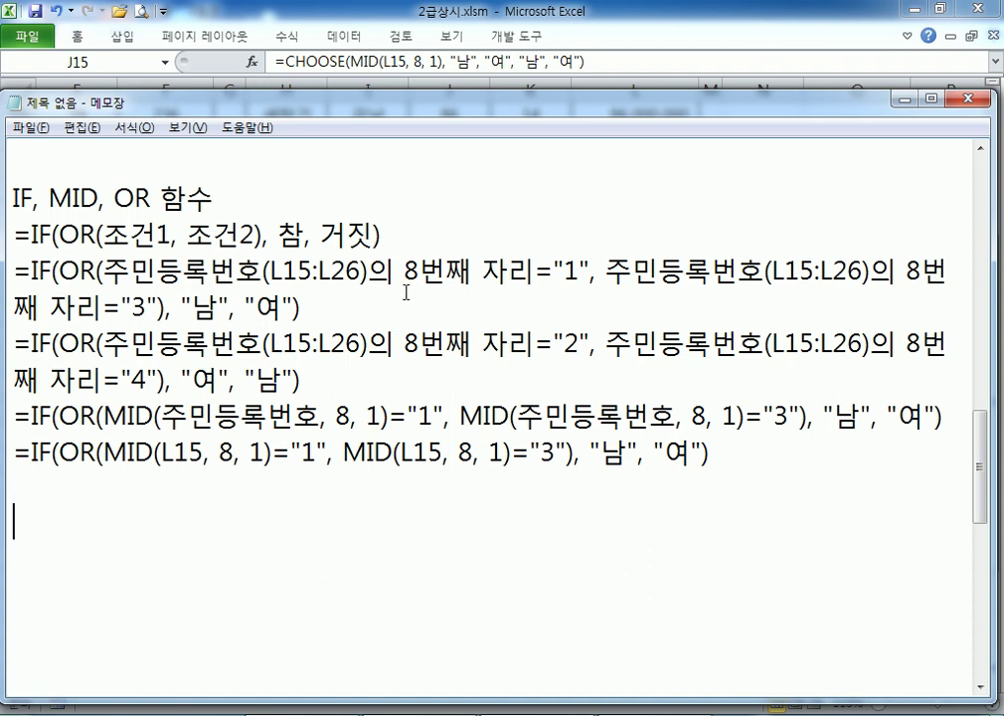
{"action": "left_click_drag", "start_coordinate": [167, 308], "coordinate": [79, 273]}
{"action": "left_click", "coordinate": [183, 307]}
{"action": "left_click_drag", "start_coordinate": [183, 307], "coordinate": [218, 307]}
{"action": "double_click", "coordinate": [272, 310]}
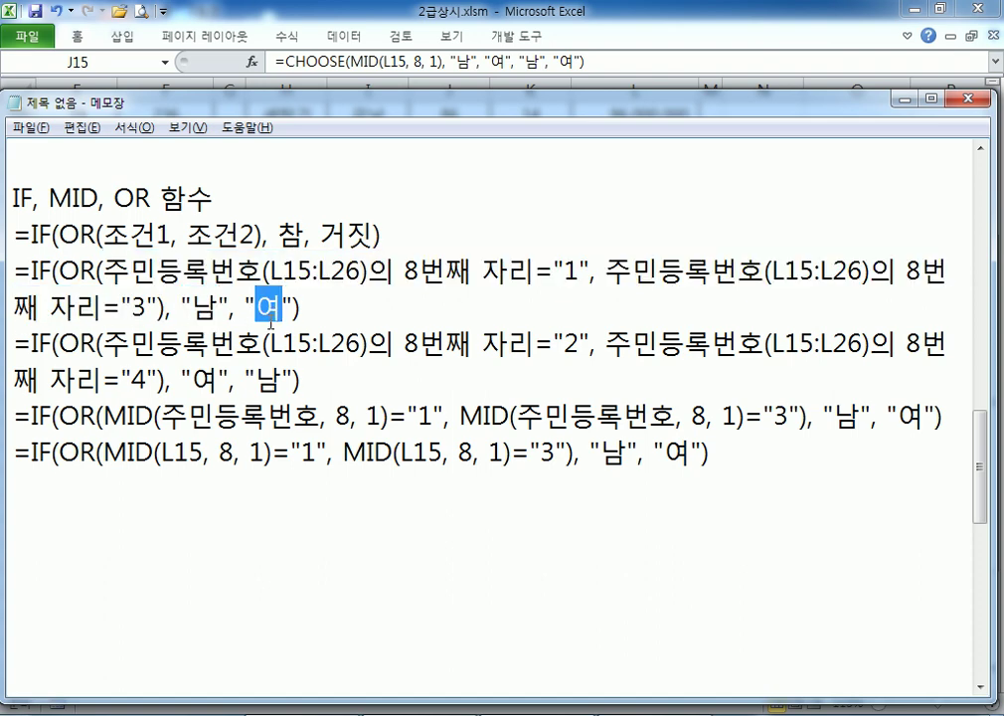
{"action": "scroll", "coordinate": [270, 323], "scroll_direction": "up", "scroll_amount": 3}
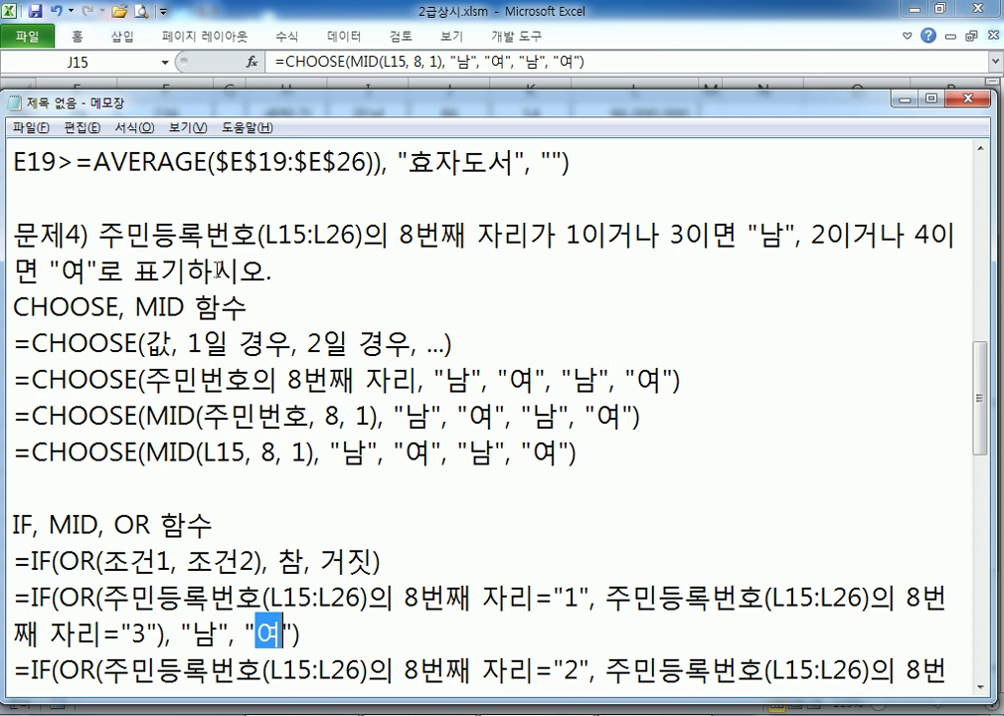
{"action": "left_click_drag", "start_coordinate": [710, 240], "coordinate": [440, 236]}
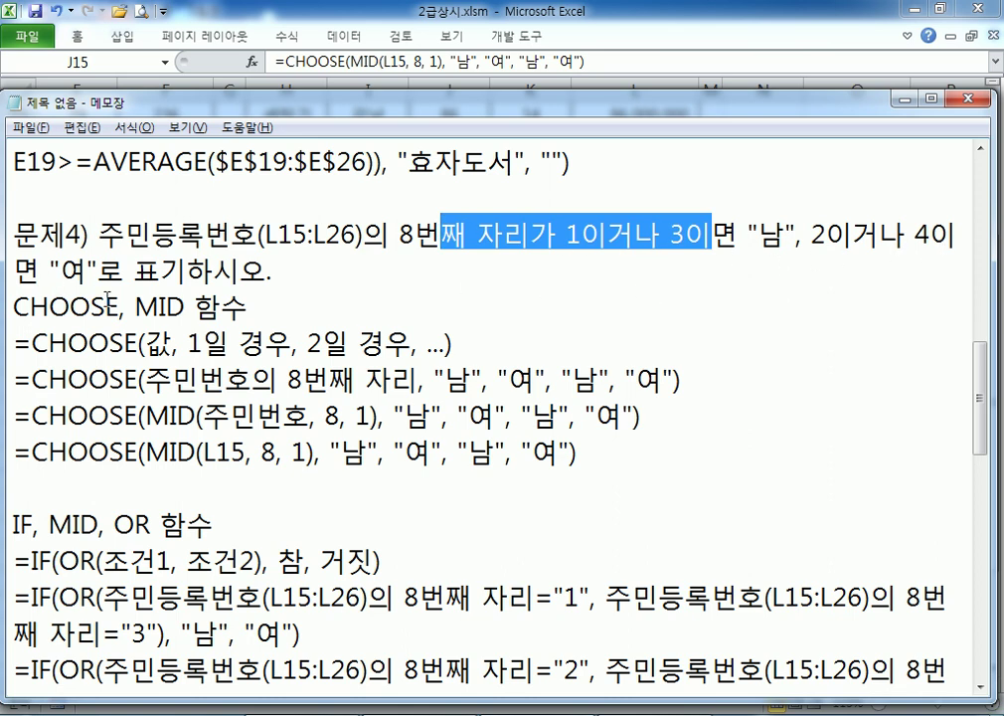
{"action": "left_click_drag", "start_coordinate": [107, 306], "coordinate": [33, 306]}
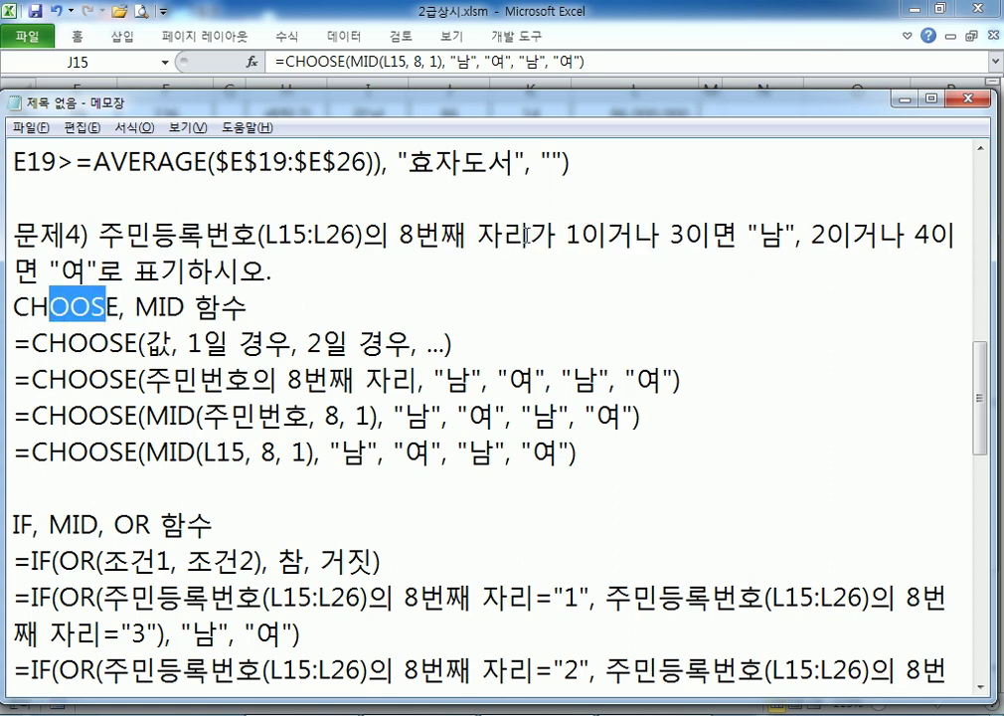
{"action": "left_click_drag", "start_coordinate": [530, 237], "coordinate": [582, 237]}
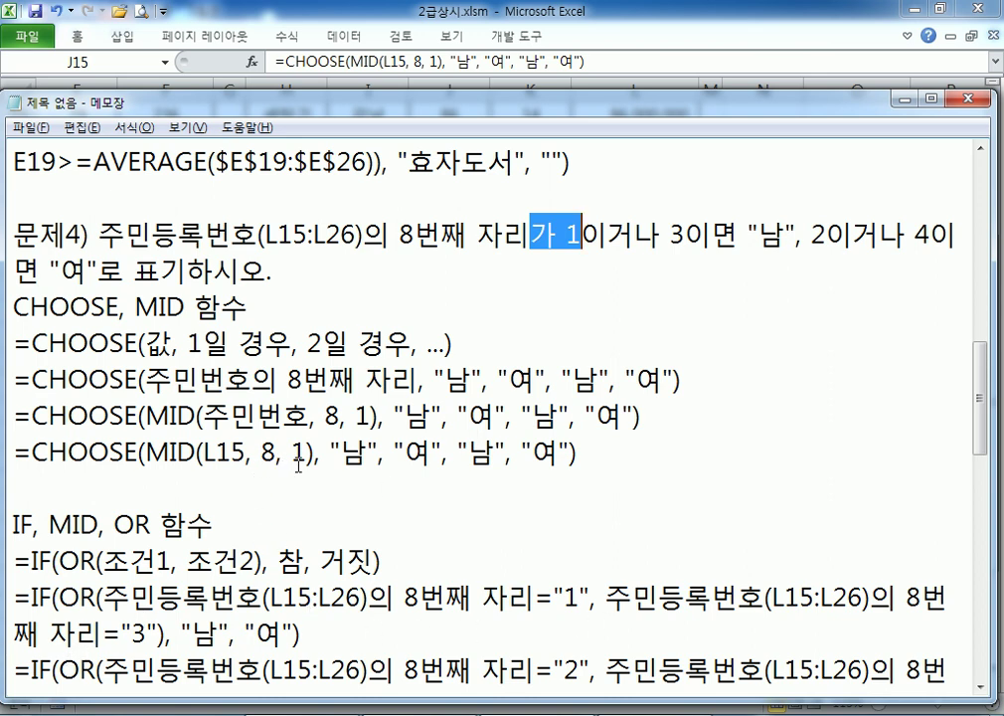
{"action": "left_click", "coordinate": [199, 490]}
{"action": "scroll", "coordinate": [217, 481], "scroll_direction": "down", "scroll_amount": 1}
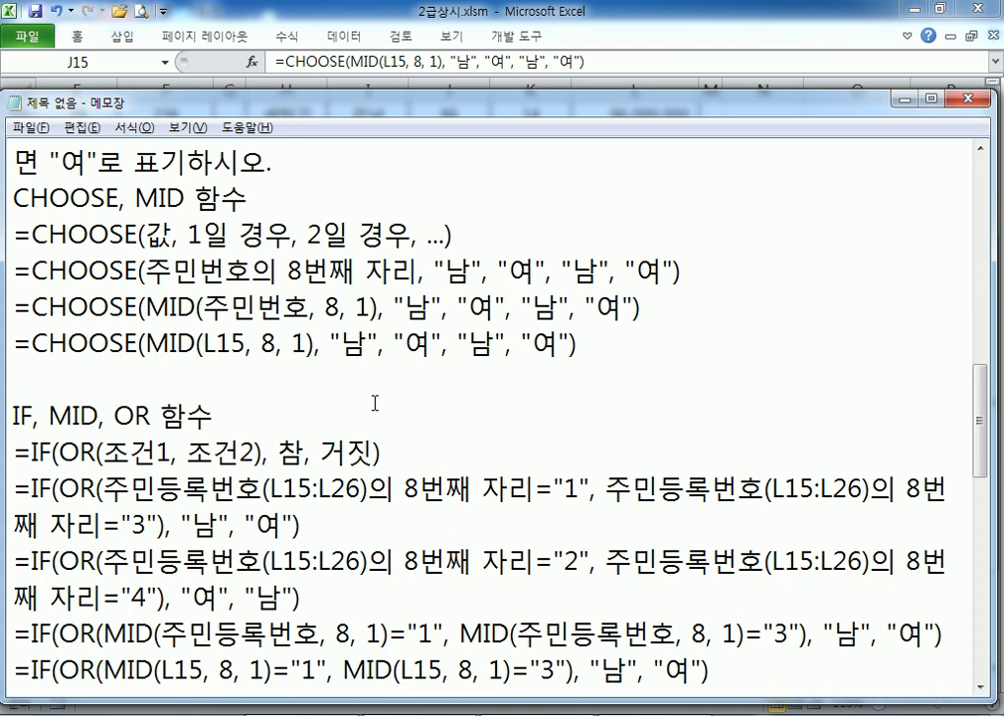
Start a 문제5) note below the existing notes, beginning with 성별이 "여자"
{"action": "scroll", "coordinate": [325, 426], "scroll_direction": "down", "scroll_amount": 1}
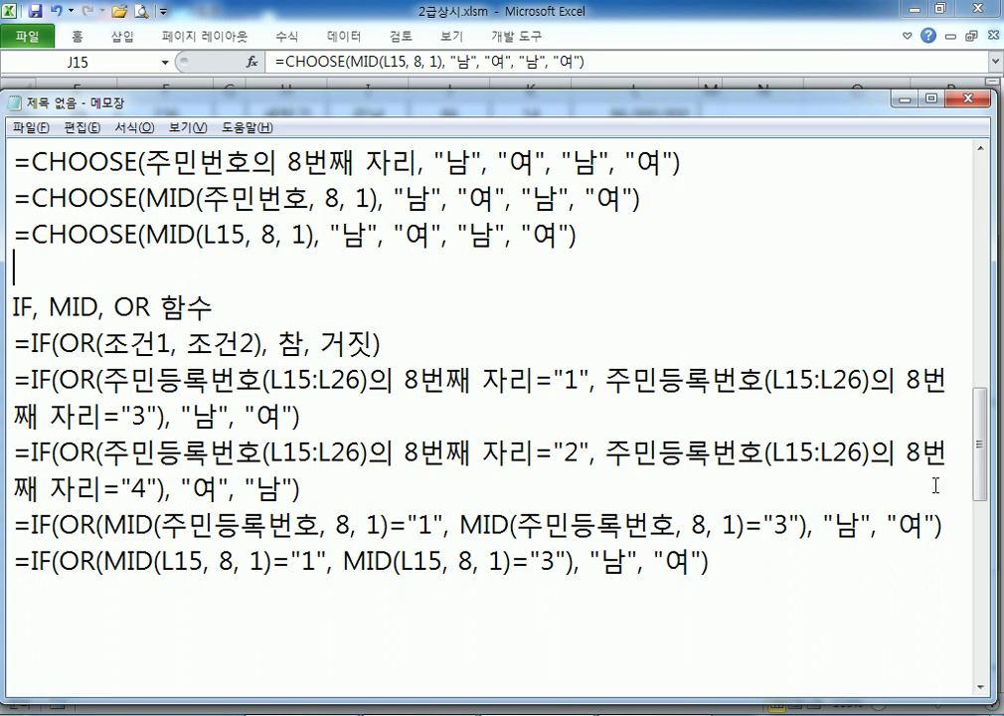
{"action": "left_click_drag", "start_coordinate": [578, 235], "coordinate": [15, 248]}
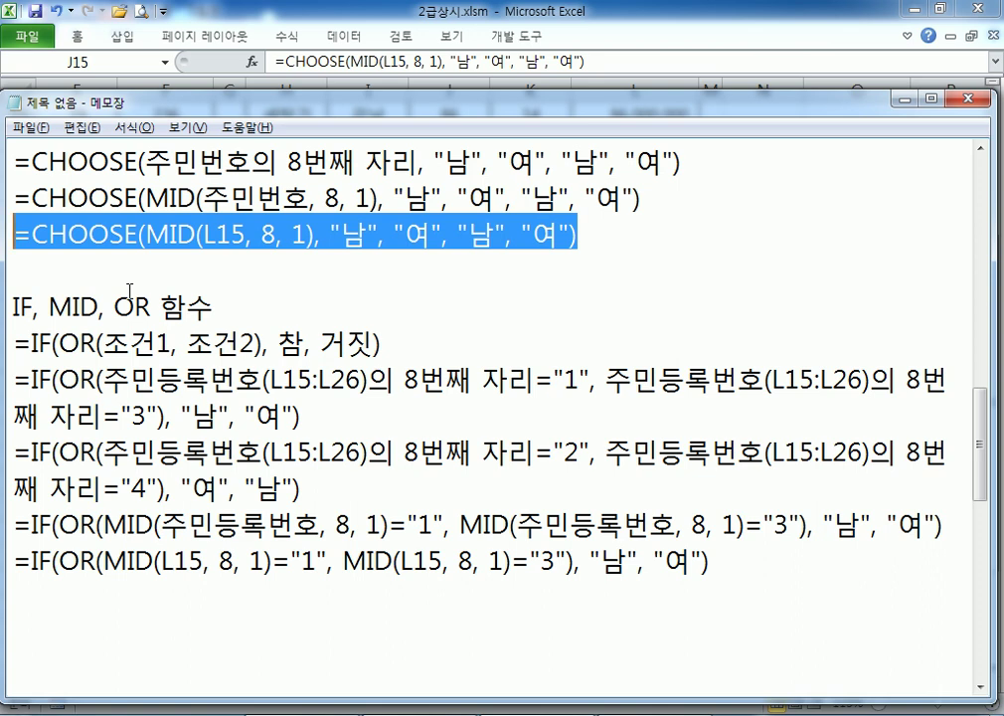
{"action": "left_click", "coordinate": [159, 589]}
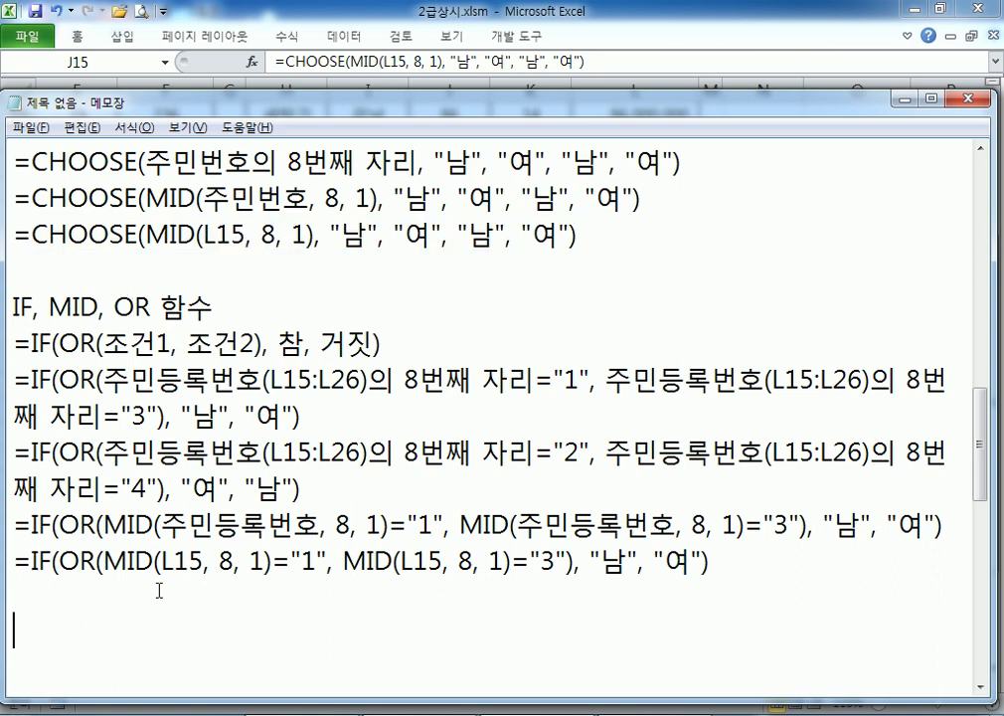
{"action": "scroll", "coordinate": [161, 587], "scroll_direction": "down", "scroll_amount": 1}
{"action": "type", "text": "ANS"}
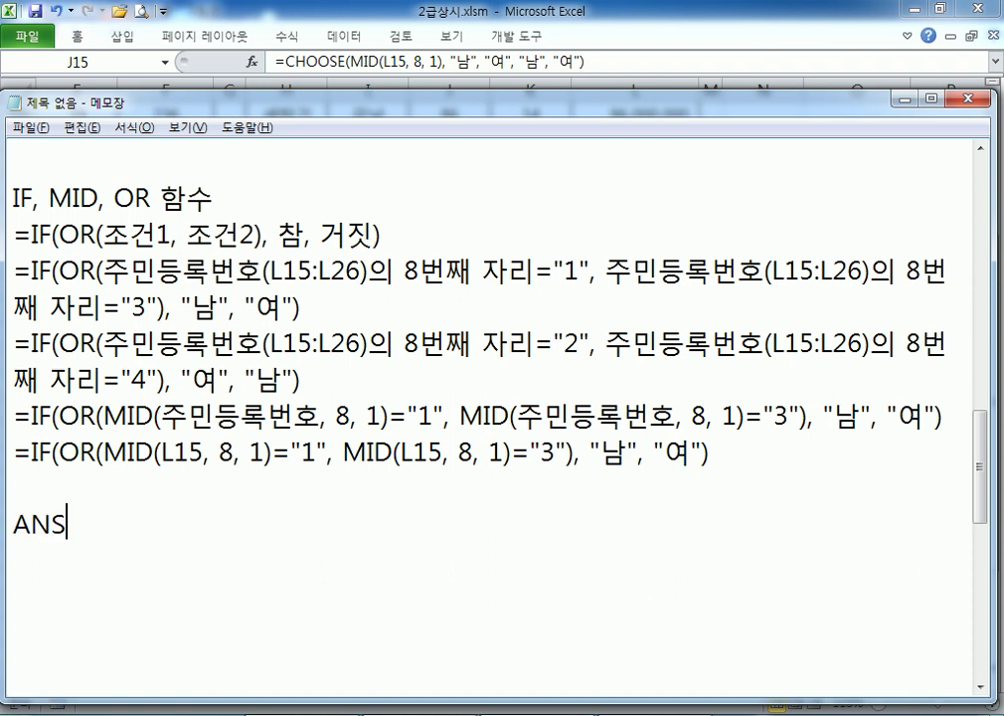
{"action": "key", "text": "BackSpace"}
{"action": "key", "text": "BackSpace"}
{"action": "key", "text": "BackSpace"}
{"action": "key", "text": "Hangul"}
{"action": "type", "text": "ㅁㅜㄴ제6"}
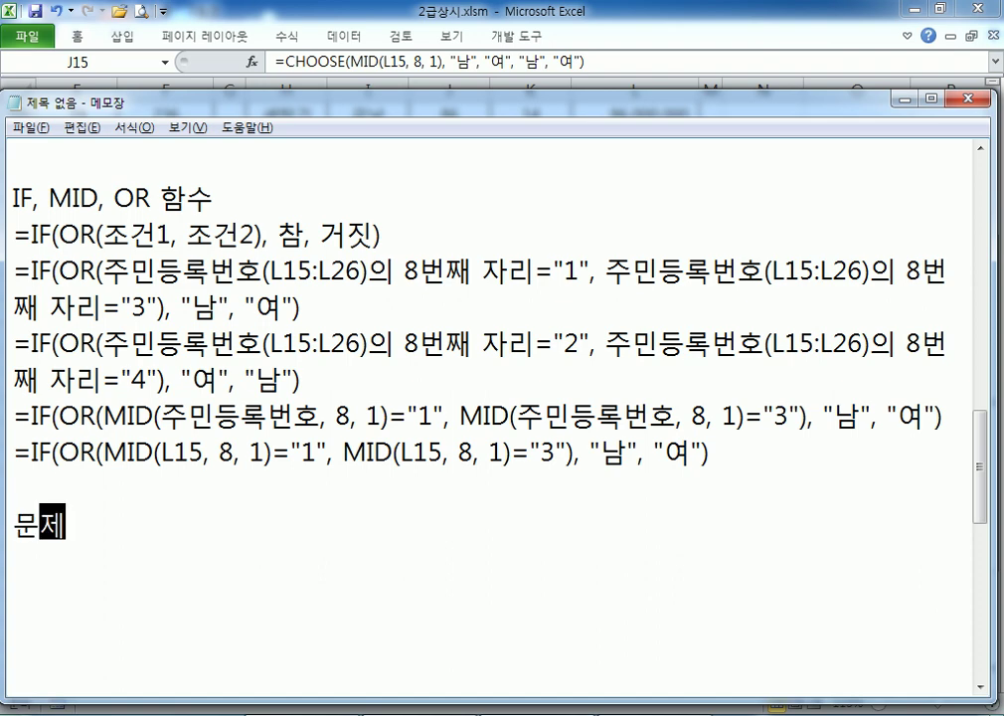
{"action": "key", "text": "BackSpace"}
{"action": "type", "text": "5) 성별"}
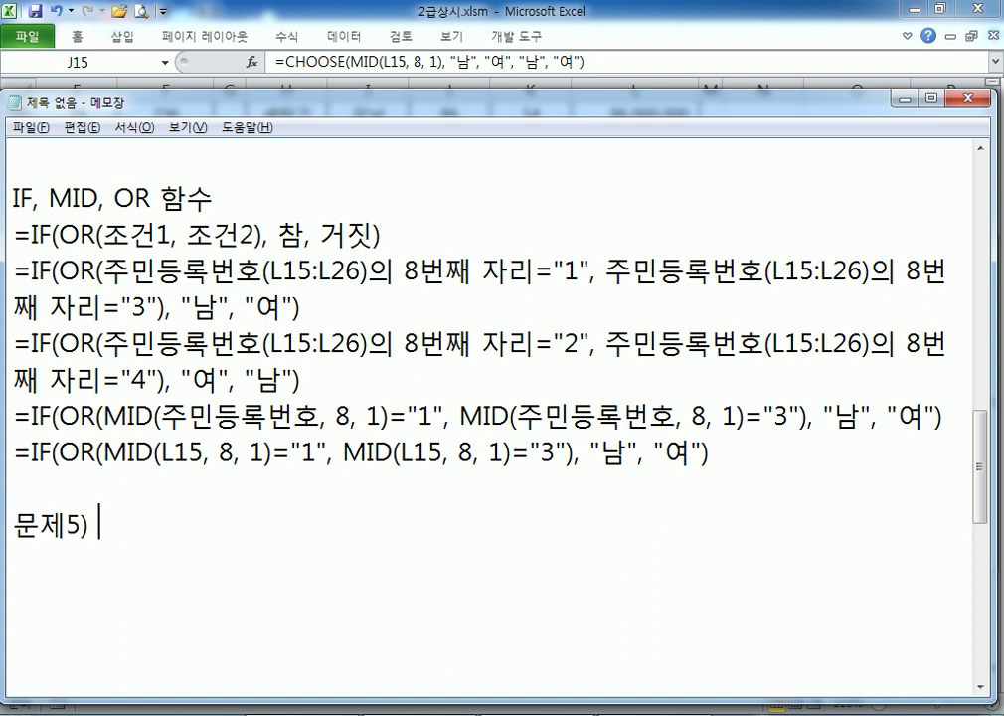
{"action": "type", "text": "이 \"여"}
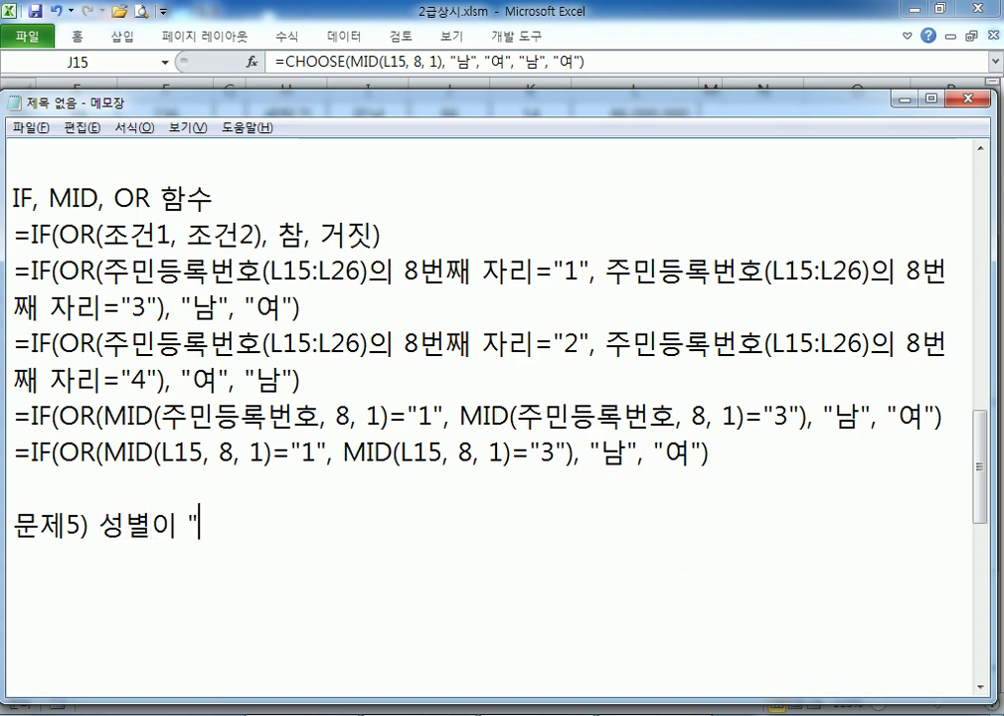
{"action": "type", "text": "자\""}
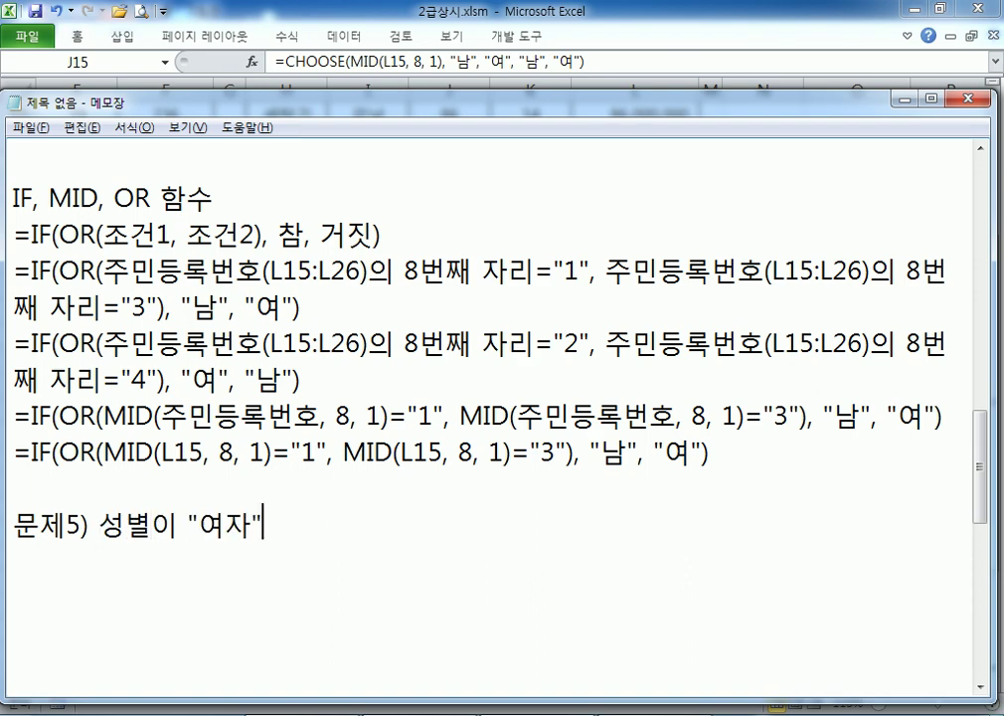
Check how female is written in Excel's 성별 column and shorten the condition to "여"
{"action": "key", "text": "alt+Tab"}
{"action": "key", "text": "Home"}
{"action": "scroll", "coordinate": [134, 534], "scroll_direction": "down", "scroll_amount": 4}
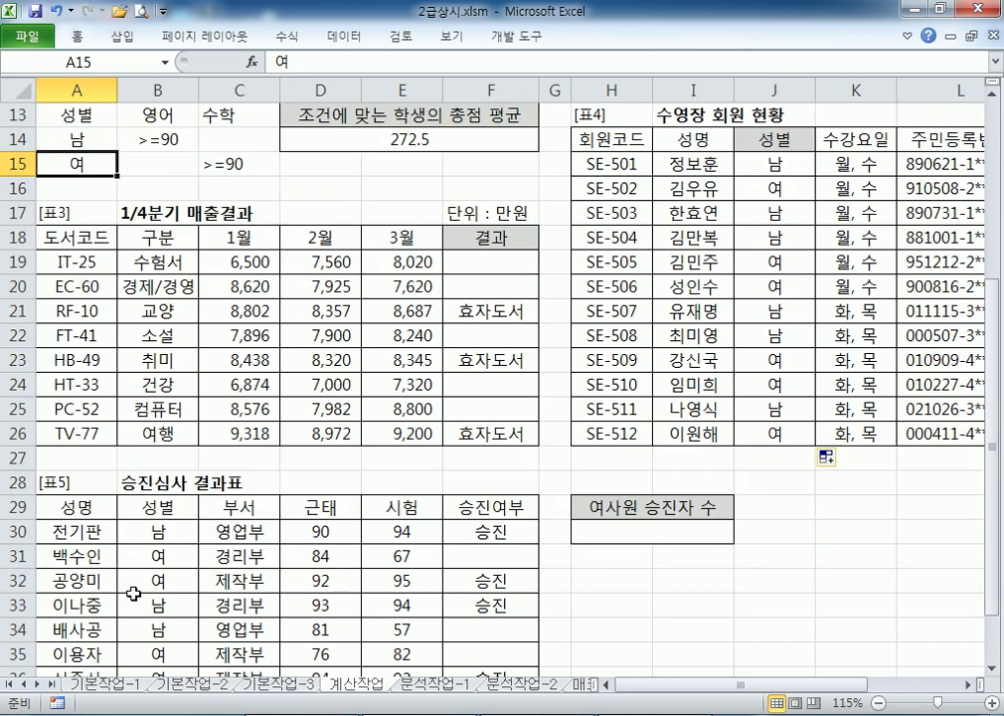
{"action": "left_click", "coordinate": [174, 308]}
{"action": "left_click", "coordinate": [174, 335]}
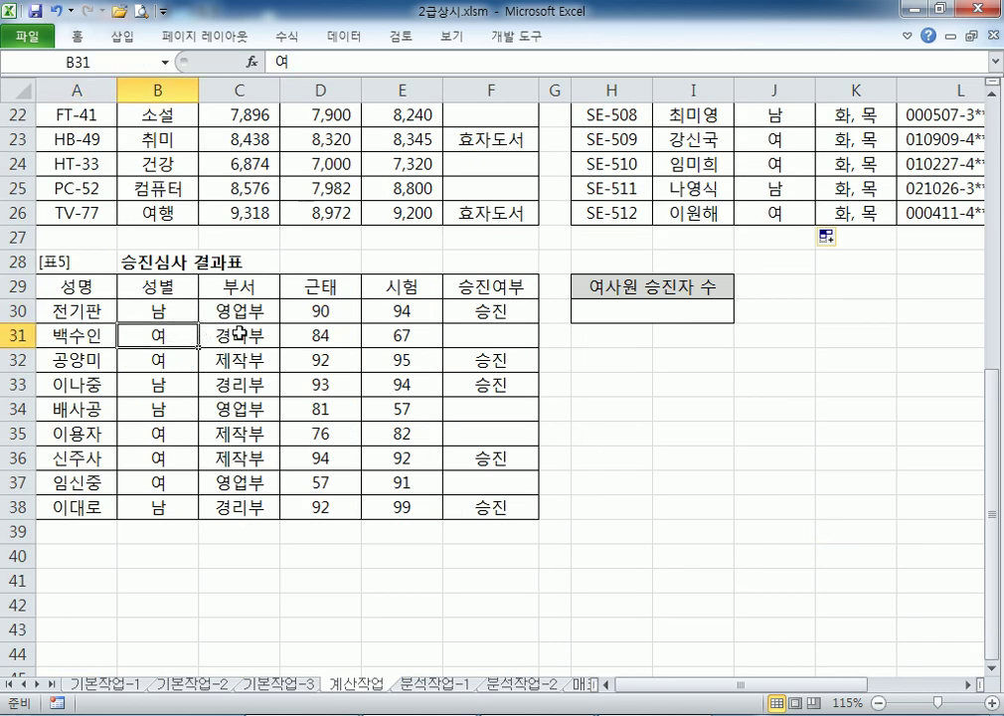
{"action": "key", "text": "alt+Tab"}
{"action": "key", "text": "Left"}
{"action": "key", "text": "Left"}
{"action": "key", "text": "Delete"}
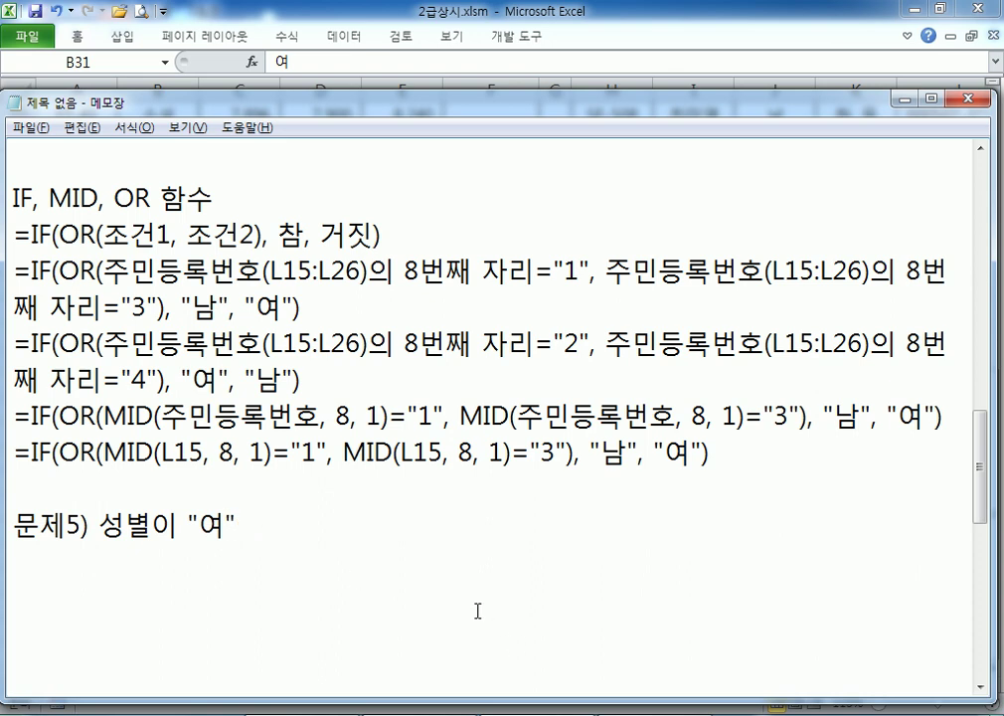
{"action": "key", "text": "Right"}
Finish the promoted-women count task and add the COUNTIF/COUNTIFS/SUMIF/SUMIFS, & and '표시 예, 3명' lines
{"action": "type", "text": "이"}
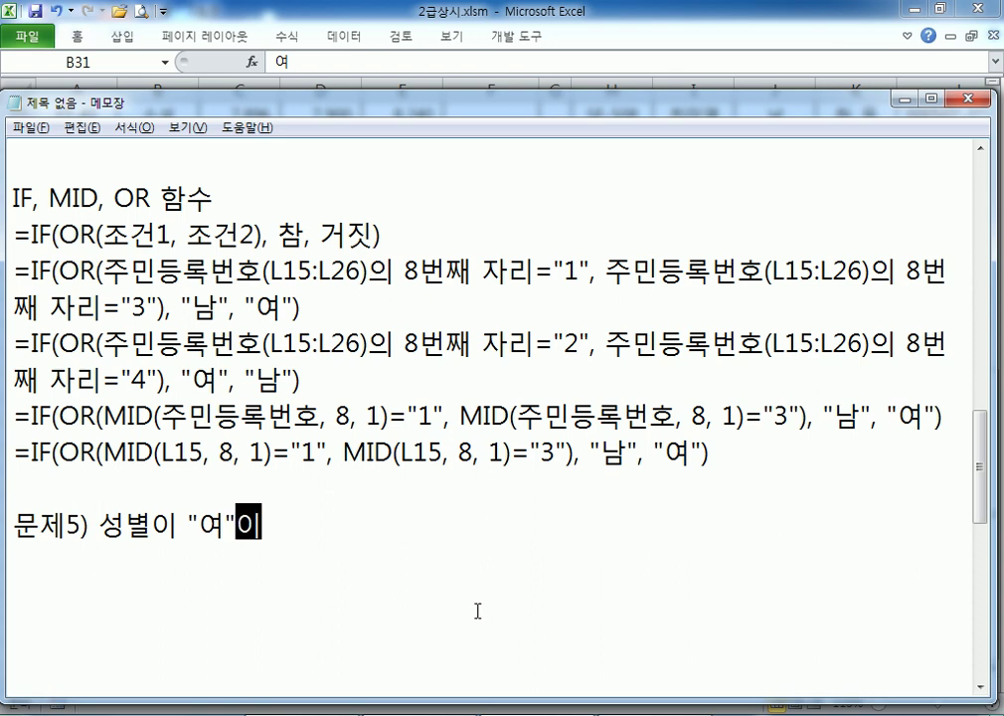
{"action": "type", "text": "면서 스승진여북"}
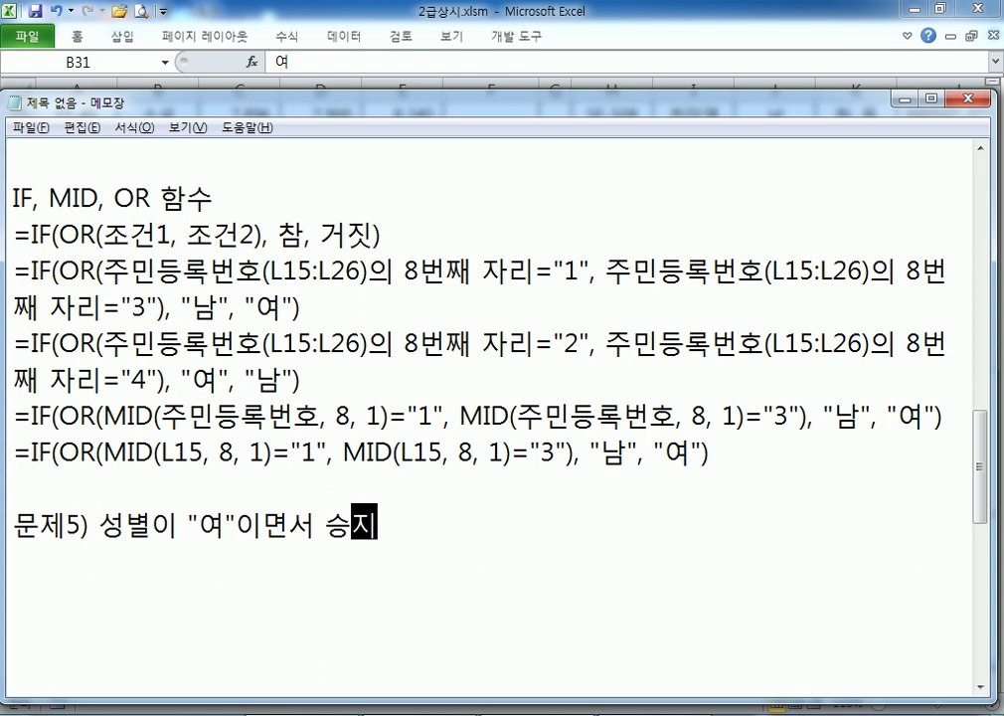
{"action": "type", "text": "가 "}
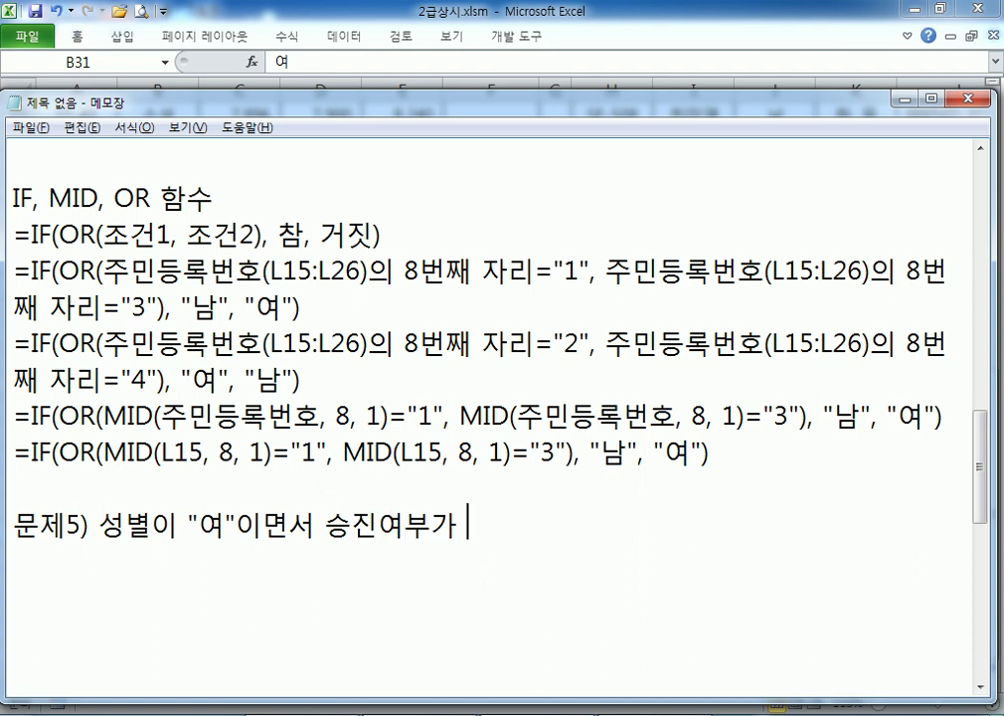
{"action": "type", "text": "\"승진\"인 "}
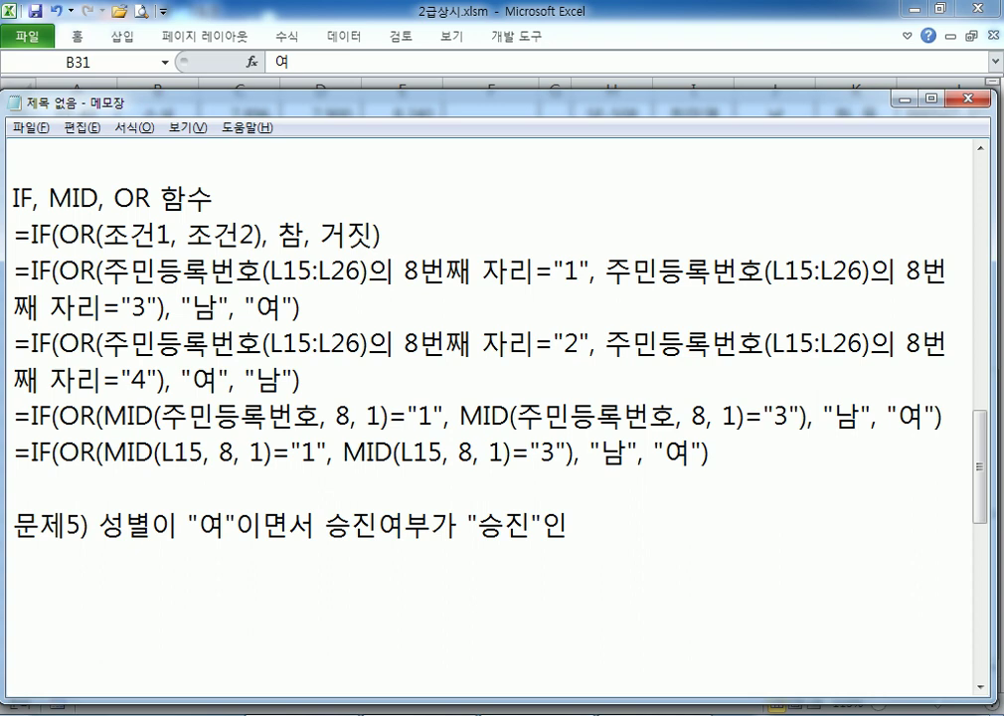
{"action": "type", "text": "여사원 "}
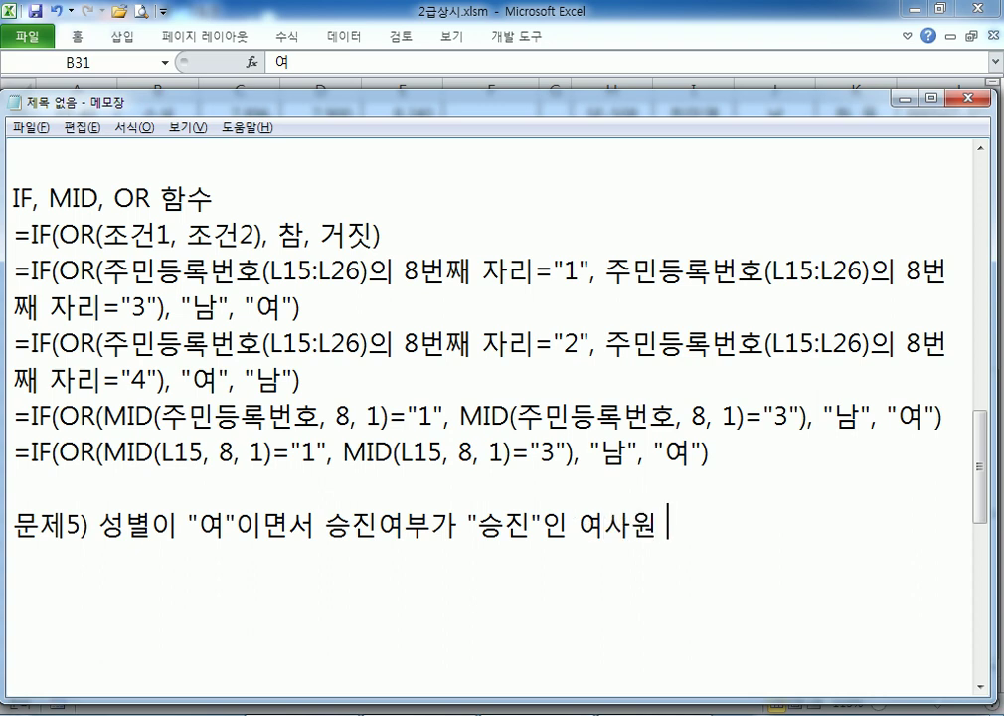
{"action": "type", "text": "승ㅈ진자수"}
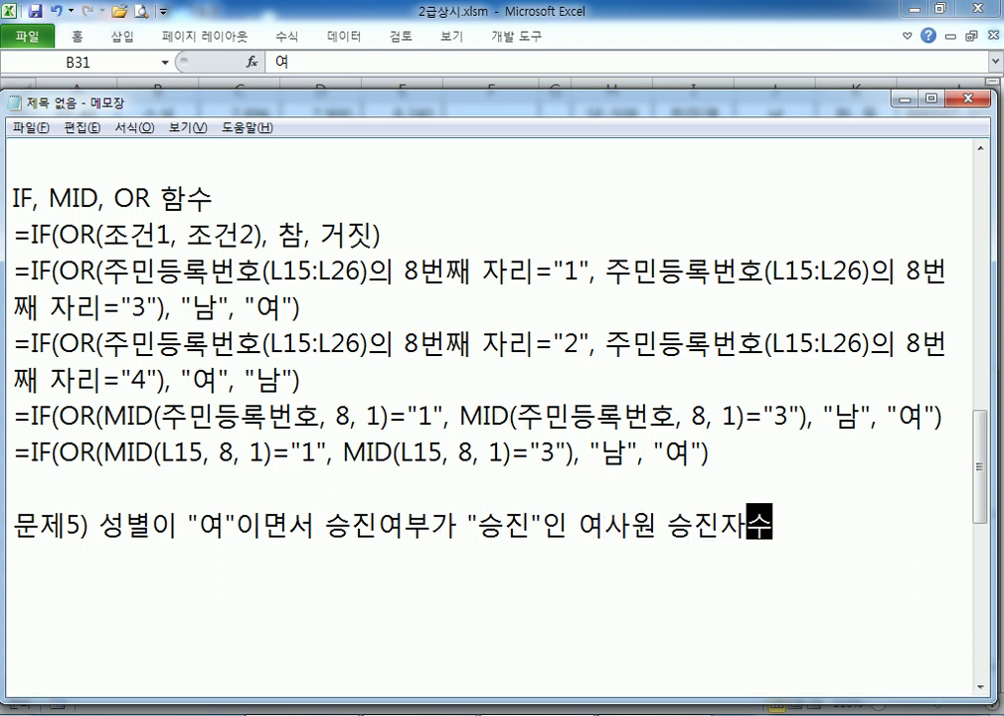
{"action": "type", "text": "를 ㄱ계산"}
{"action": "key", "text": "Return"}
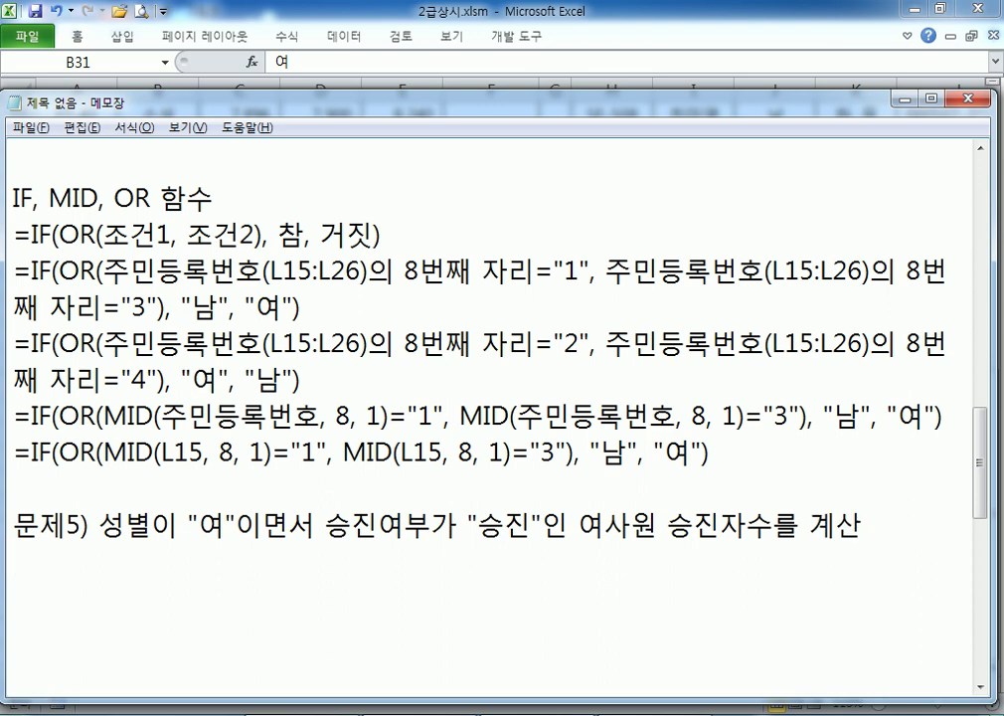
{"action": "type", "text": "COUNTIF,"}
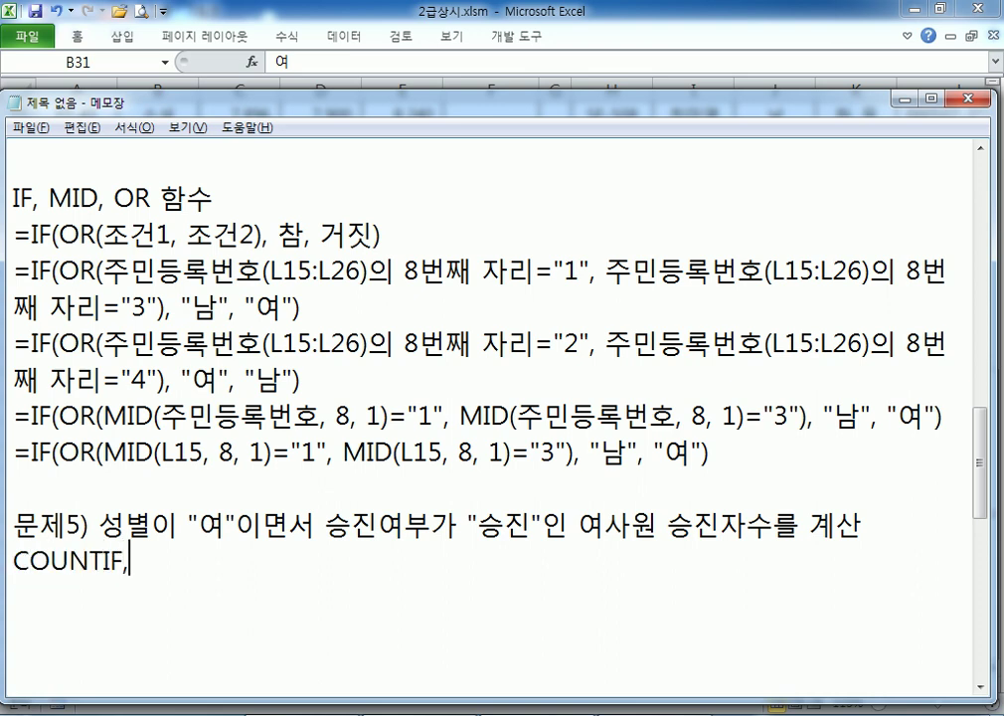
{"action": "type", "text": " COUNTIFS,"}
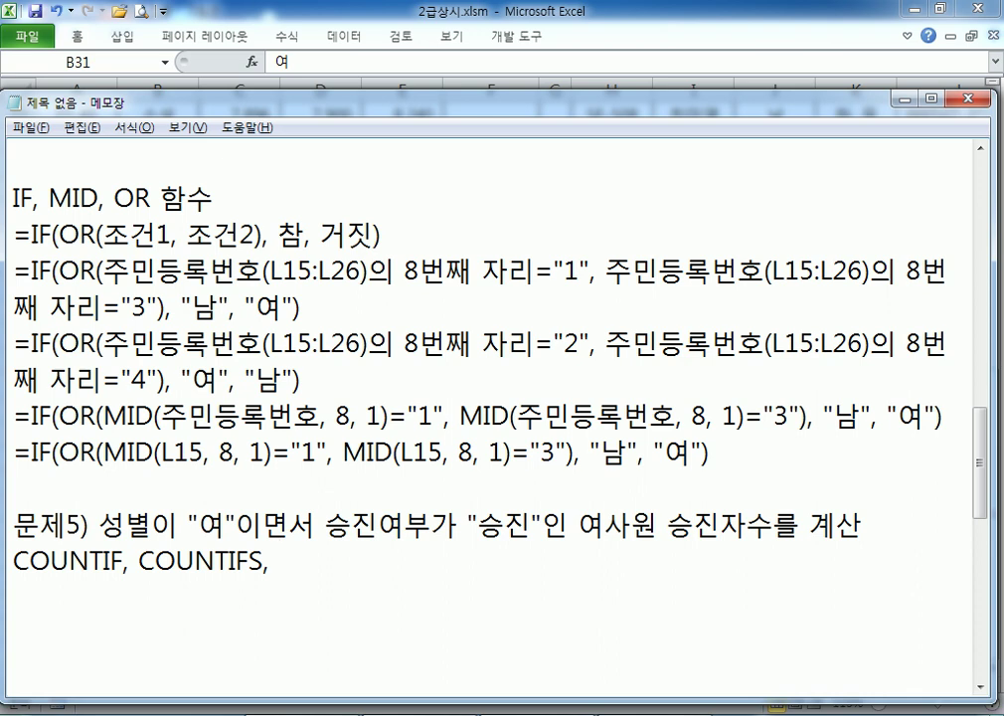
{"action": "type", "text": " SUMIF, SU"}
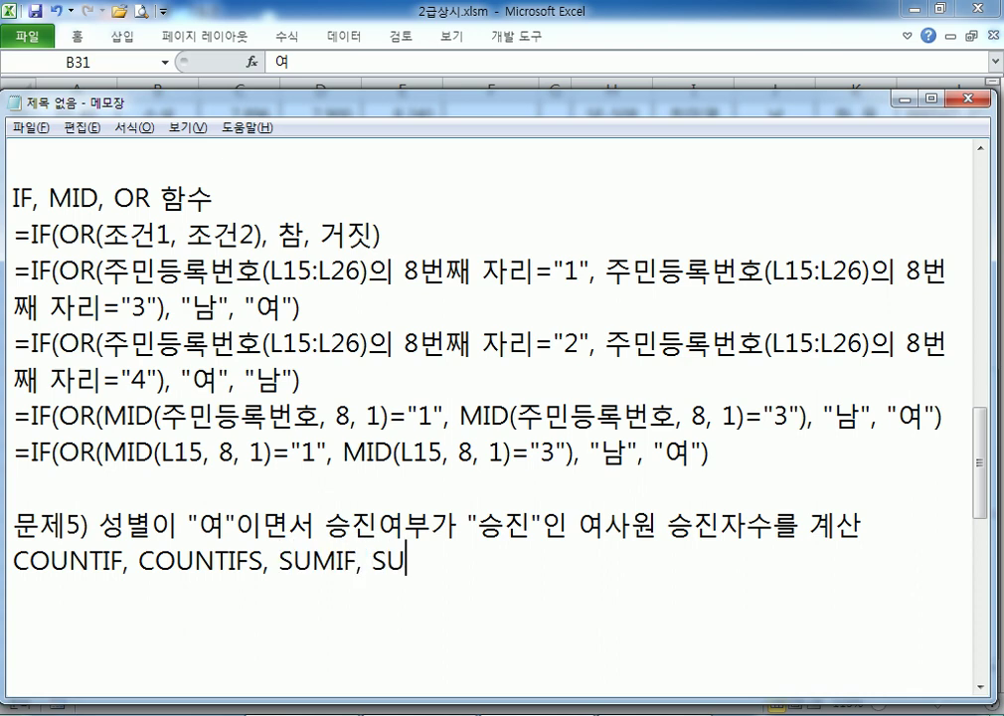
{"action": "type", "text": "MIFS "}
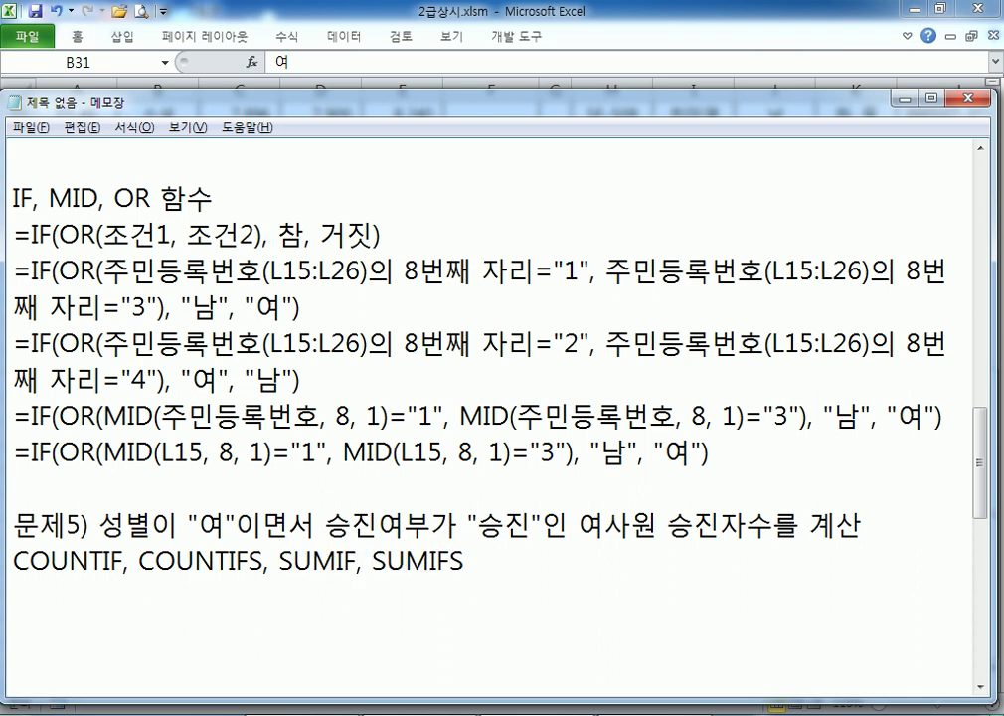
{"action": "type", "text": "중 알"}
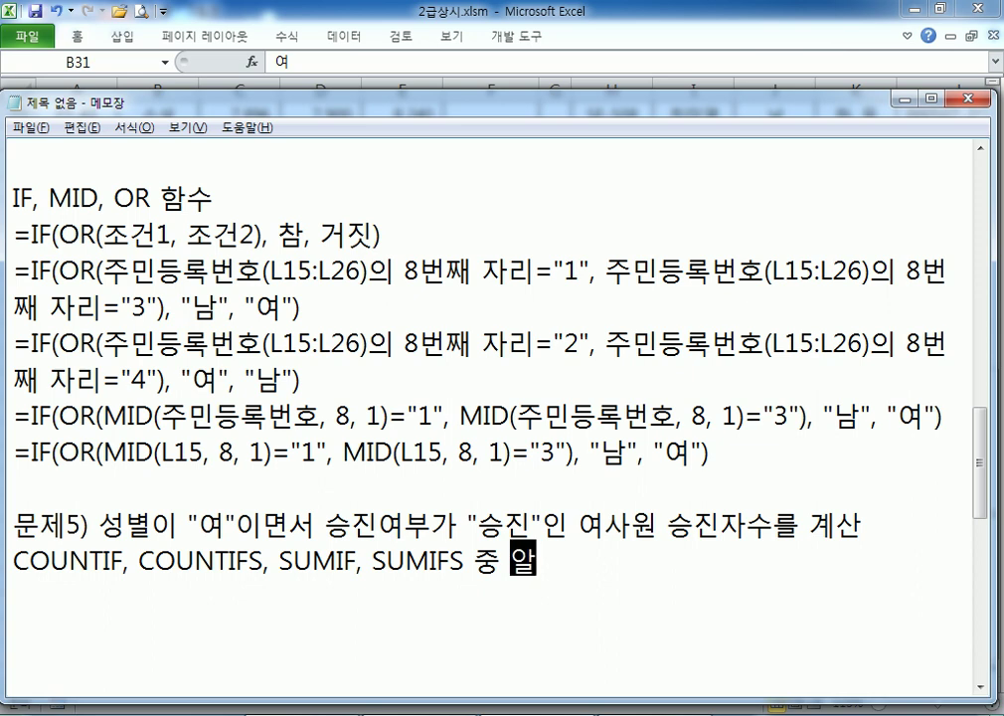
{"action": "type", "text": "맞은 ㅅㅎ"}
{"action": "key", "text": "BackSpace"}
{"action": "key", "text": "BackSpace"}
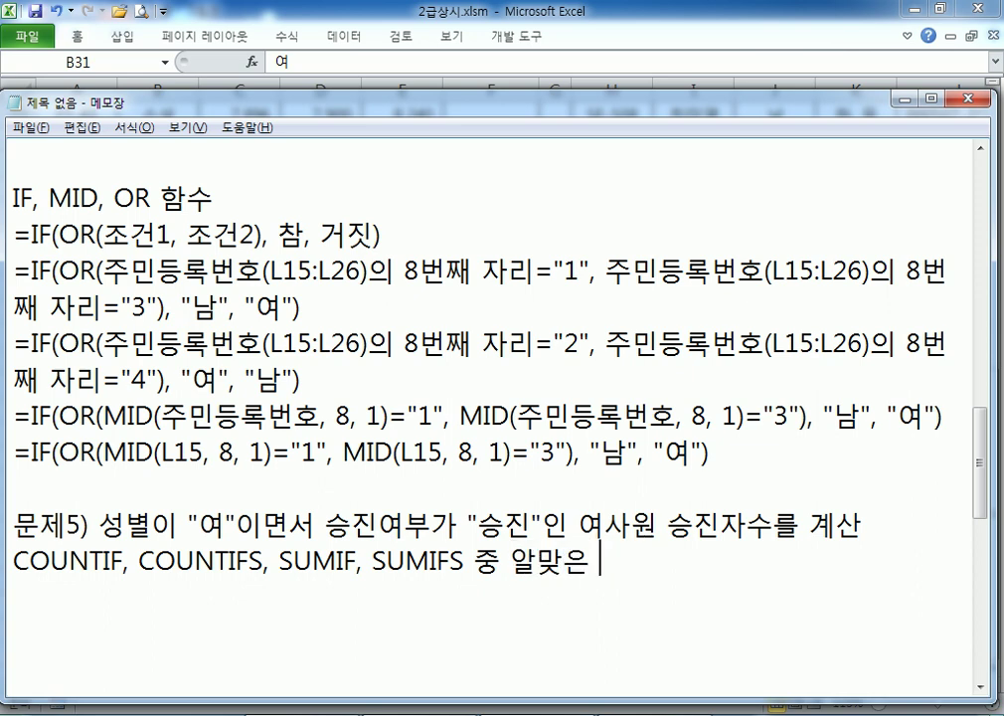
{"action": "type", "text": "함수"}
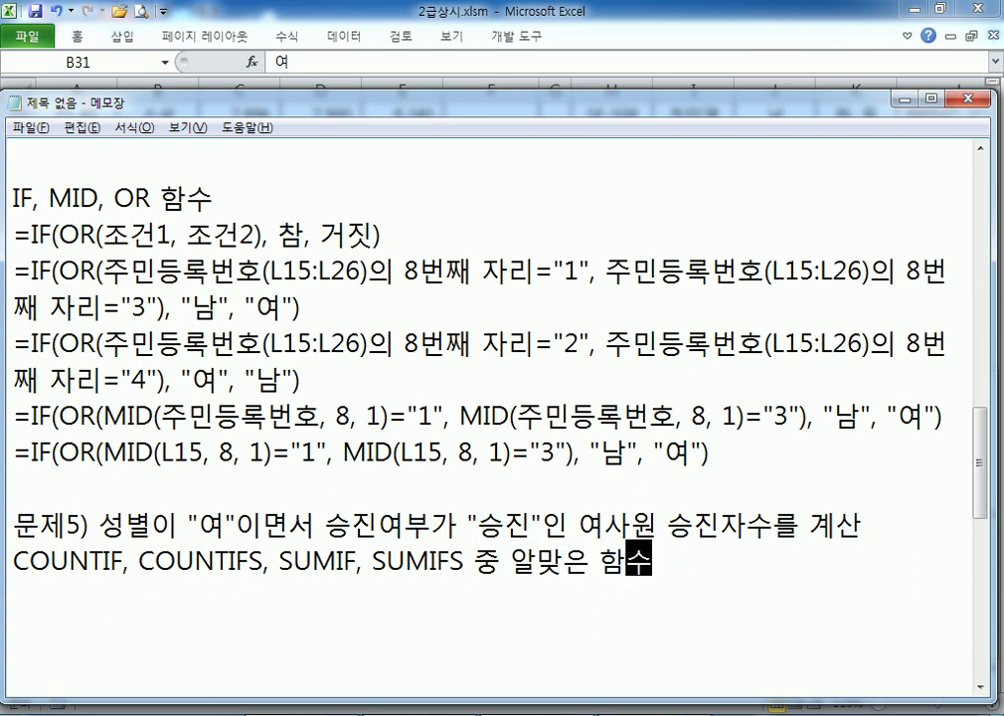
{"action": "type", "text": "를 사용, "}
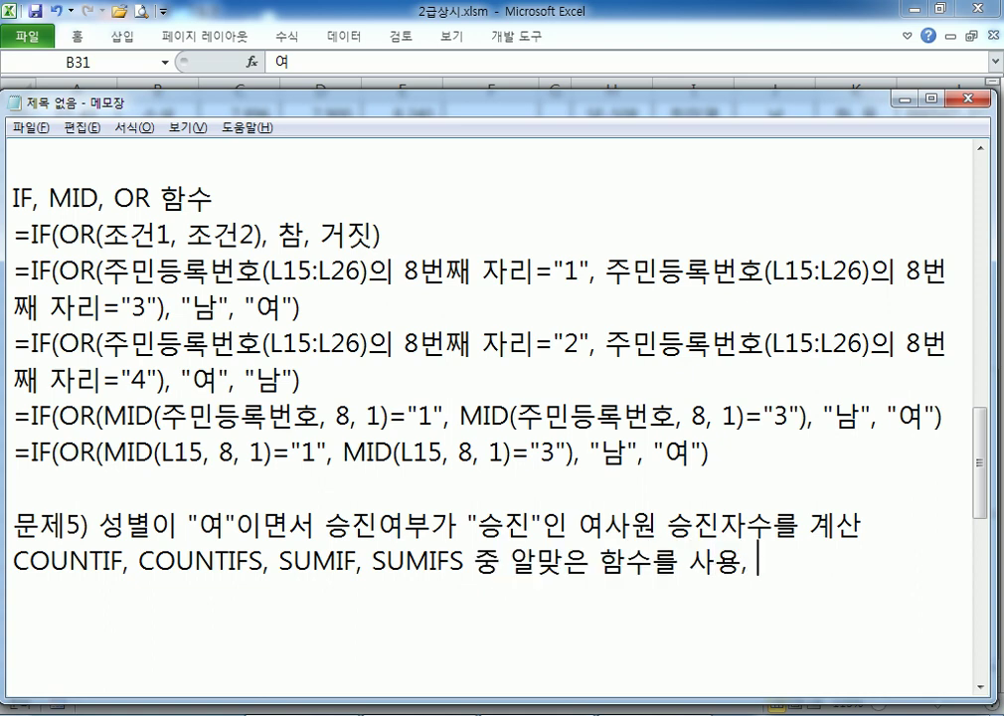
{"action": "type", "text": "& 여ㄴ산자"}
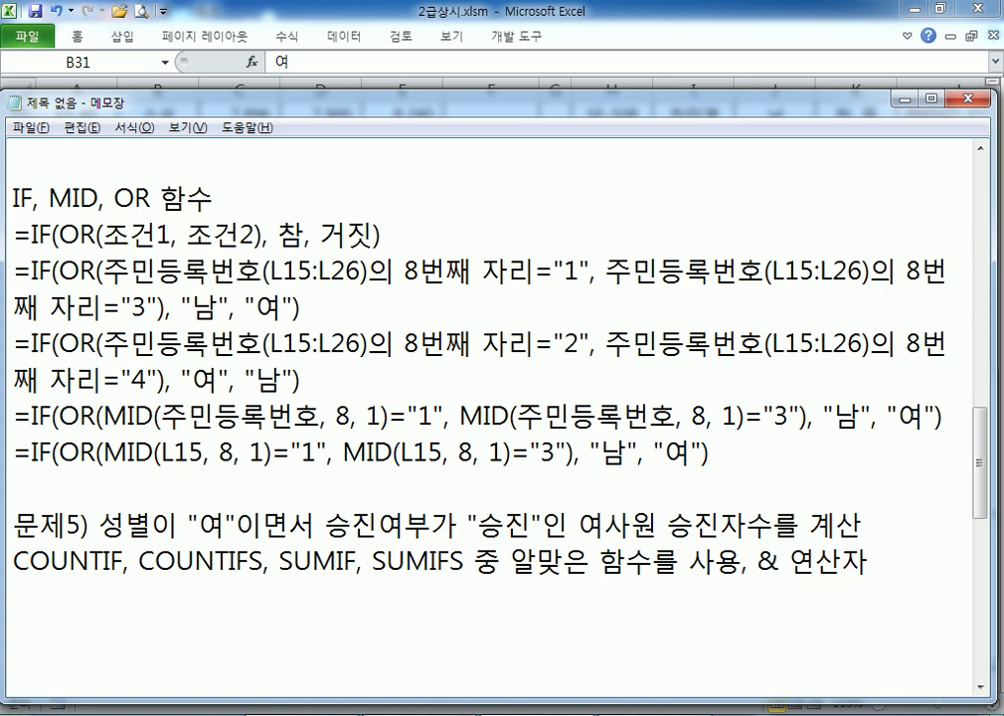
{"action": "key", "text": "Return"}
{"action": "type", "text": "표시"}
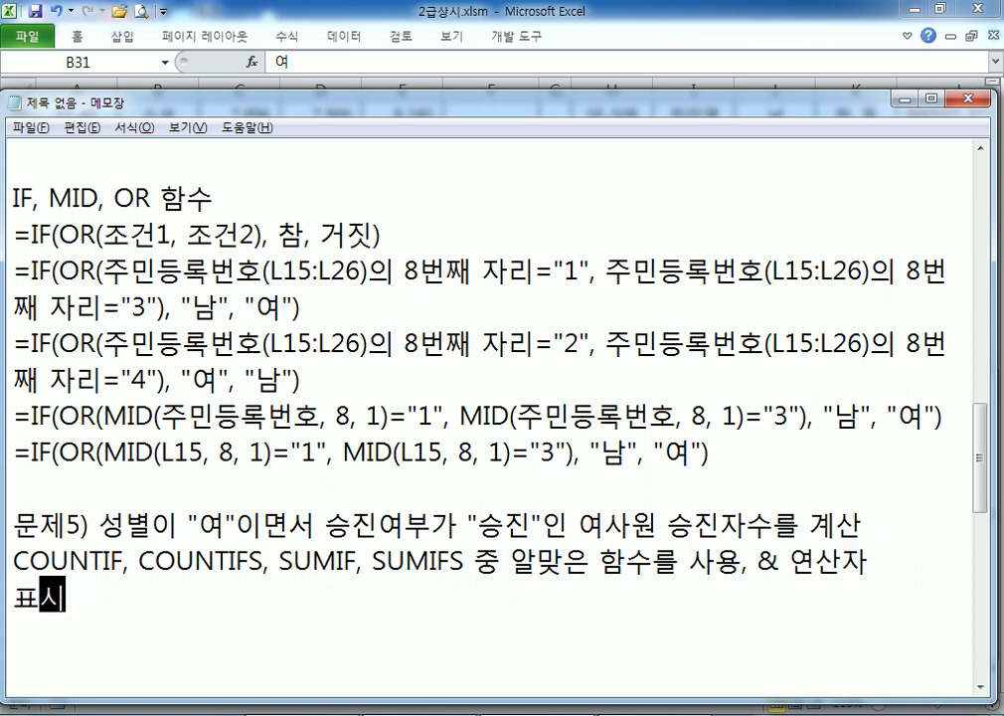
{"action": "type", "text": " 예, "}
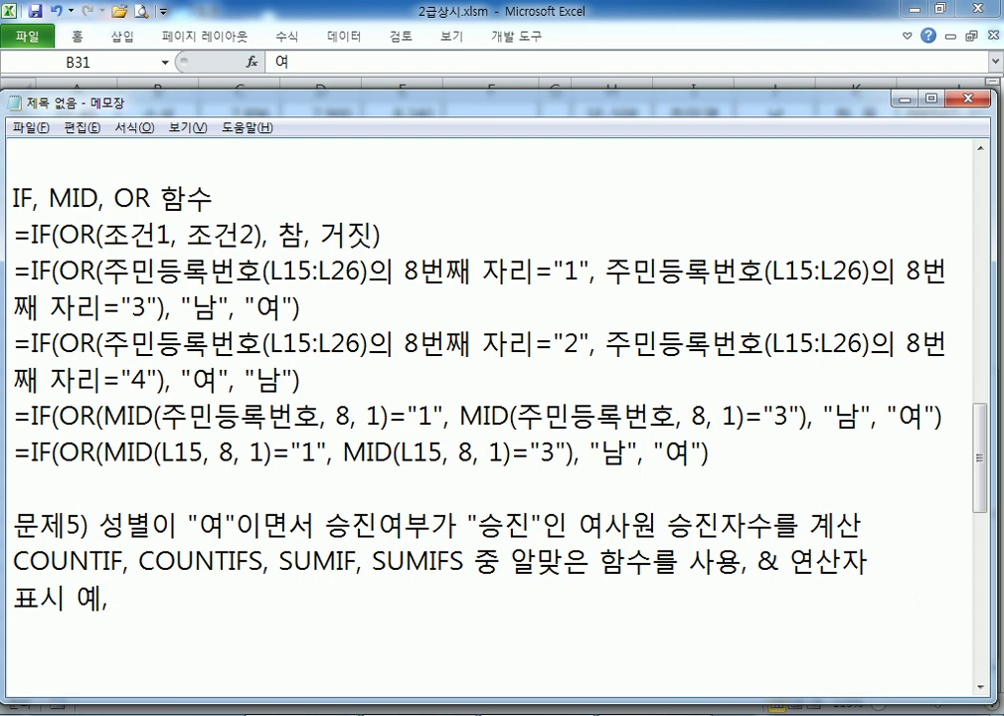
{"action": "type", "text": "3명"}
{"action": "scroll", "coordinate": [152, 420], "scroll_direction": "down", "scroll_amount": 2}
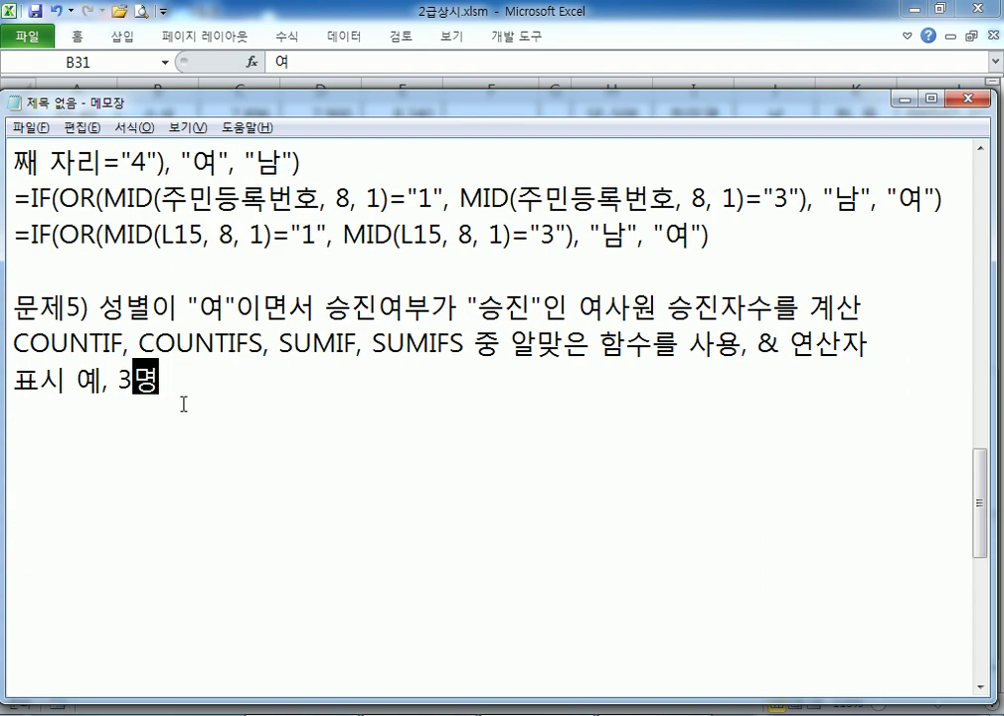
{"action": "key", "text": "Return"}
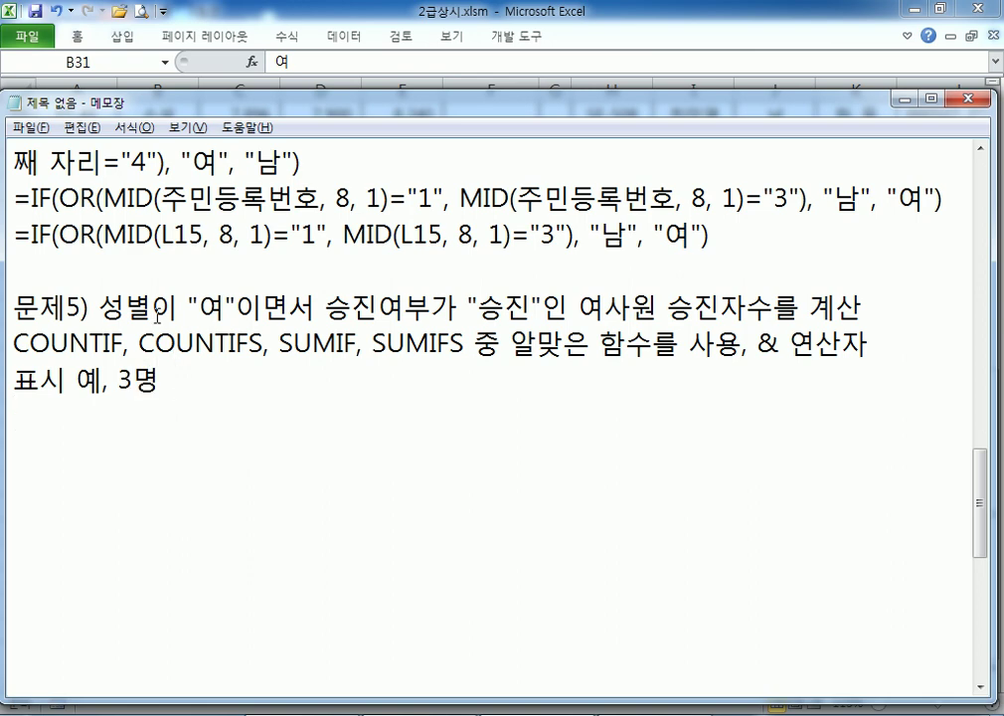
{"action": "left_click_drag", "start_coordinate": [151, 308], "coordinate": [260, 306]}
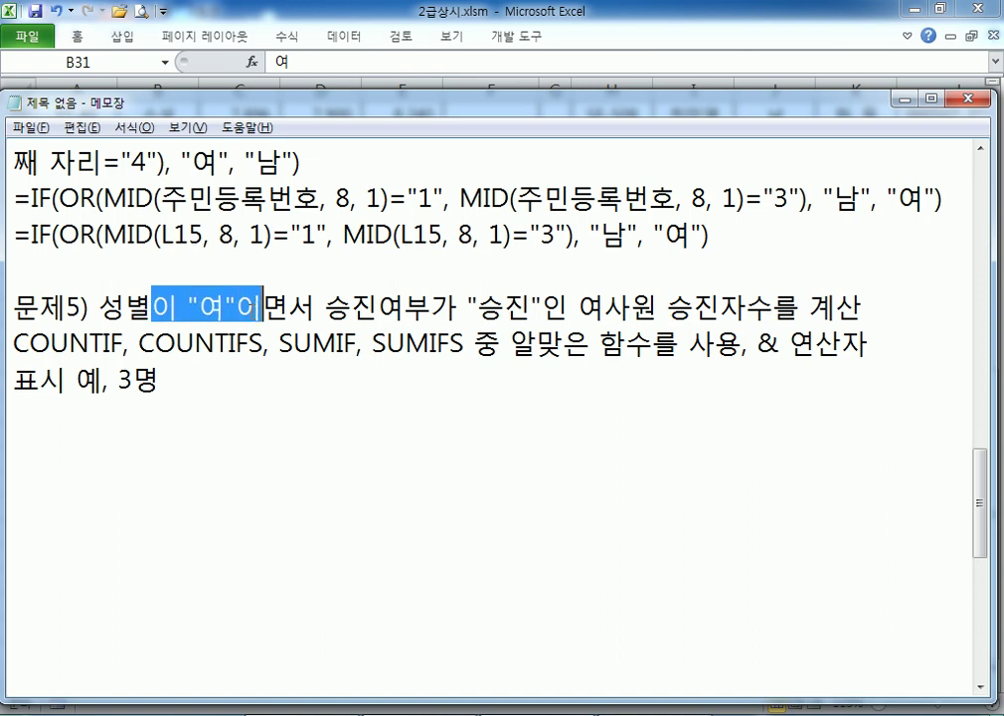
{"action": "left_click_drag", "start_coordinate": [478, 308], "coordinate": [529, 309]}
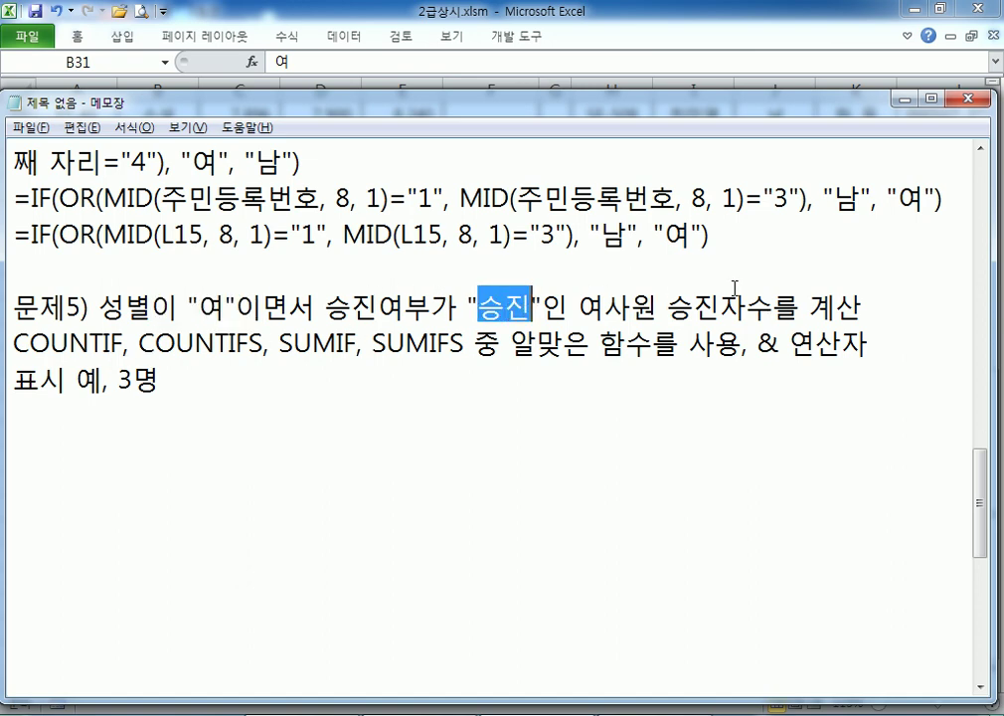
{"action": "left_click_drag", "start_coordinate": [278, 343], "coordinate": [463, 343]}
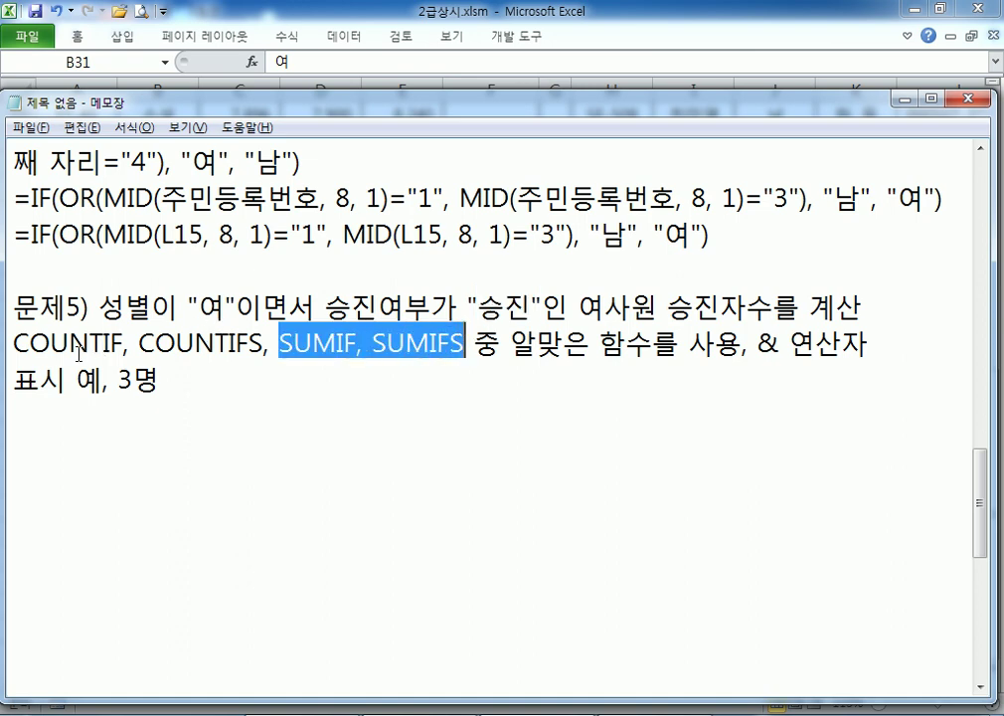
{"action": "left_click_drag", "start_coordinate": [13, 343], "coordinate": [124, 343]}
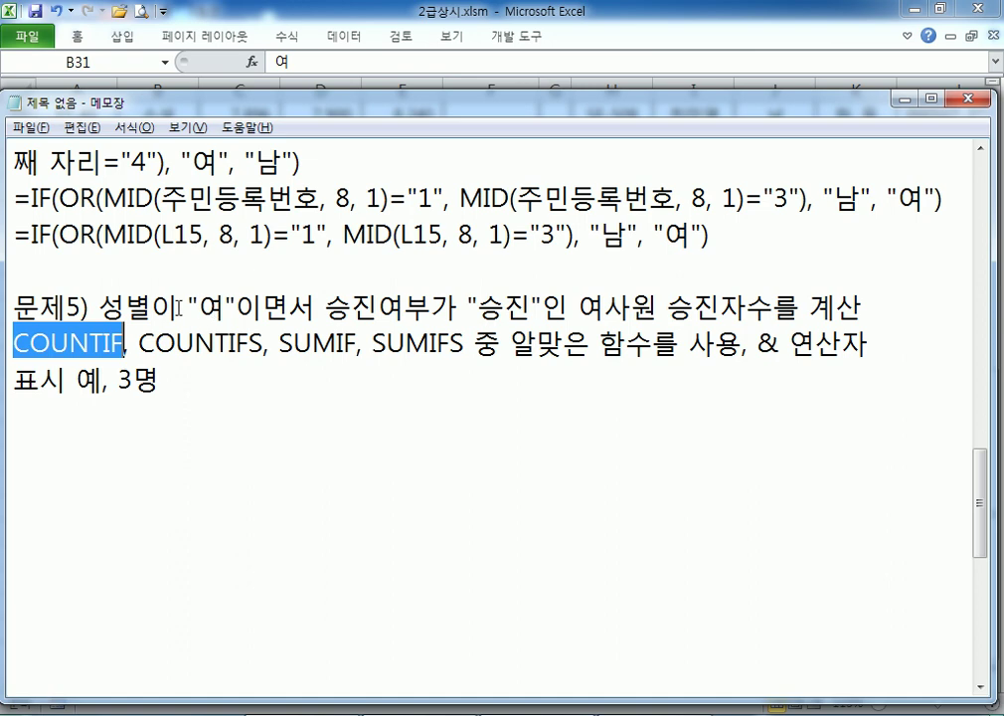
{"action": "left_click_drag", "start_coordinate": [177, 310], "coordinate": [532, 310]}
{"action": "left_click_drag", "start_coordinate": [139, 343], "coordinate": [263, 343]}
{"action": "left_click", "coordinate": [218, 400]}
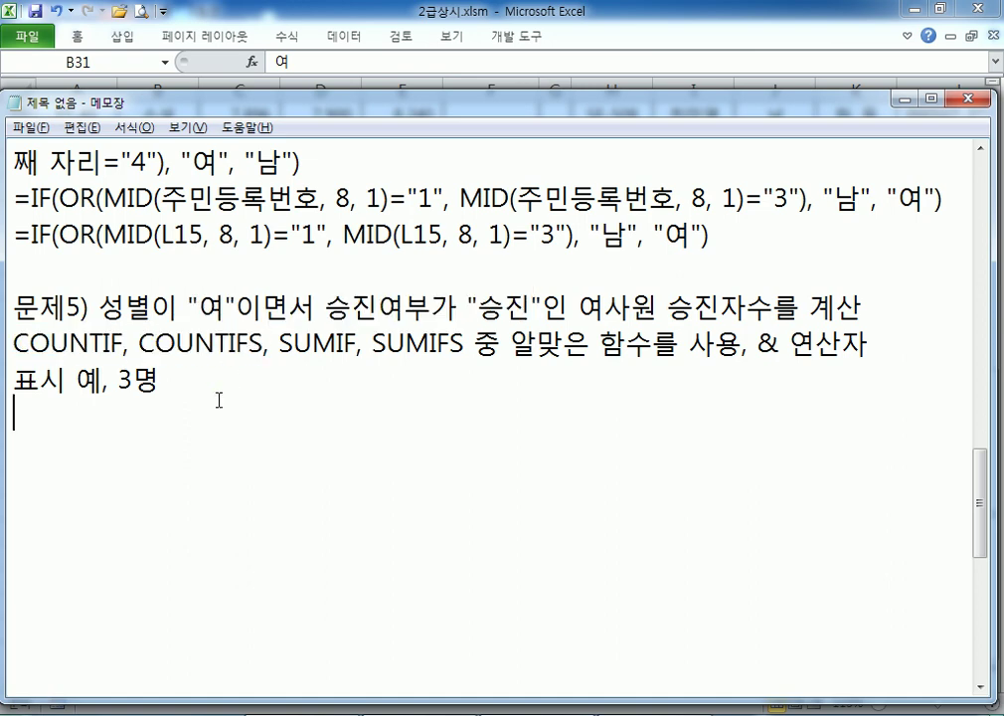
Type the template line =COUNTIFS(범위, 조건, 범위, 조건, ...) & "명"
{"action": "type", "text": "=COUNTIFS("}
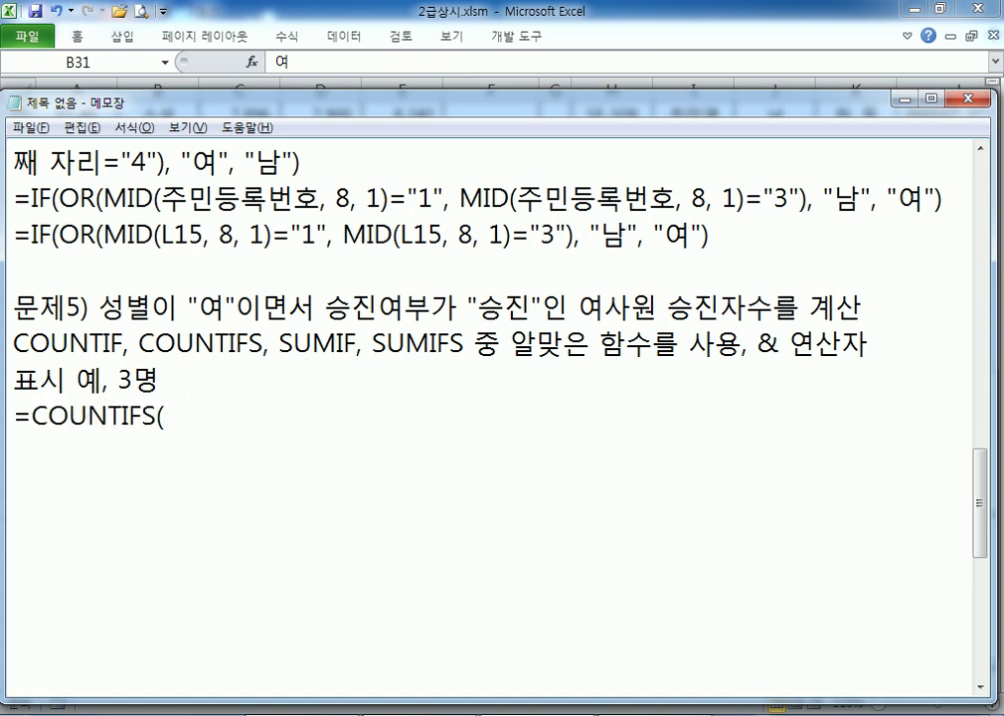
{"action": "type", "text": "QJA"}
{"action": "key", "text": "BackSpace"}
{"action": "key", "text": "BackSpace"}
{"action": "key", "text": "BackSpace"}
{"action": "key", "text": "Hangul"}
{"action": "type", "text": "범우"}
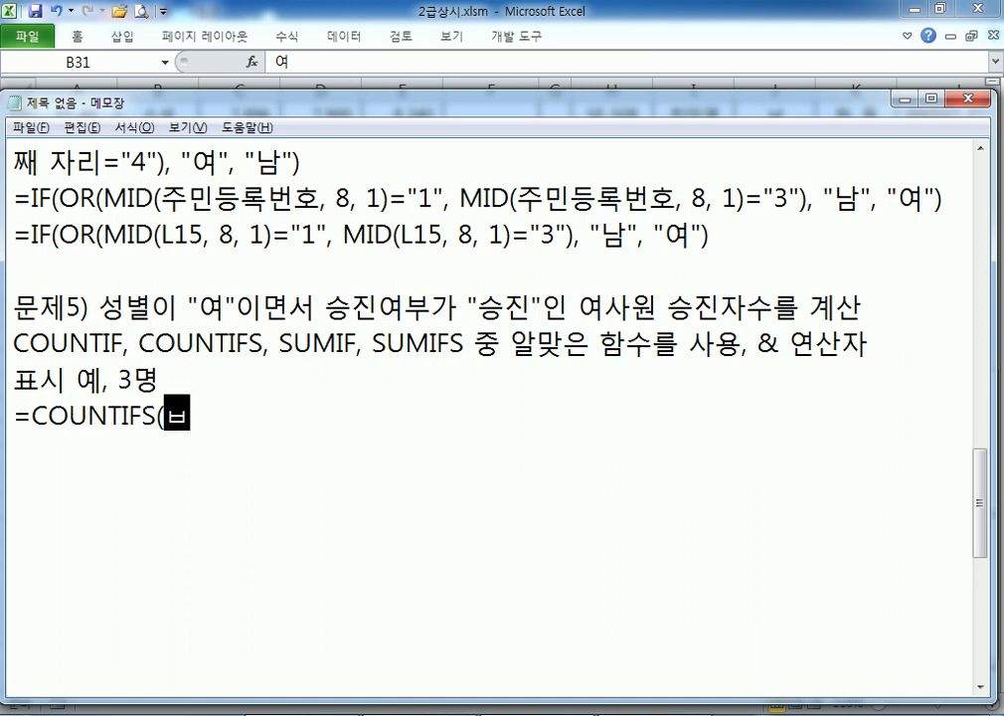
{"action": "type", "text": "ㅣ, ㅈ"}
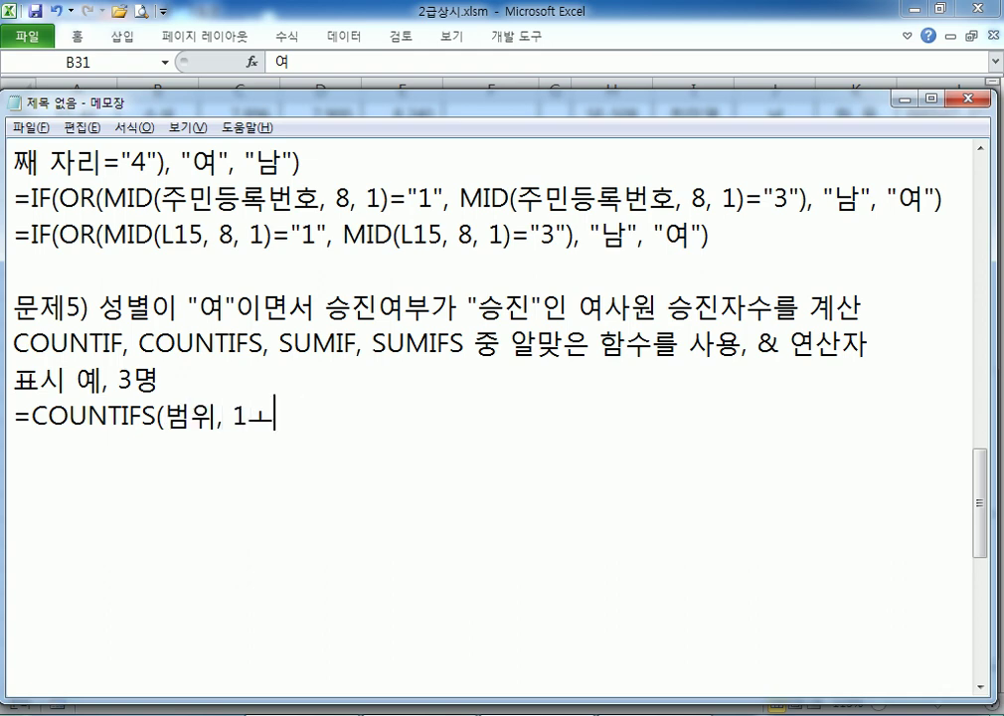
{"action": "type", "text": "ㅗ건, 범위,"}
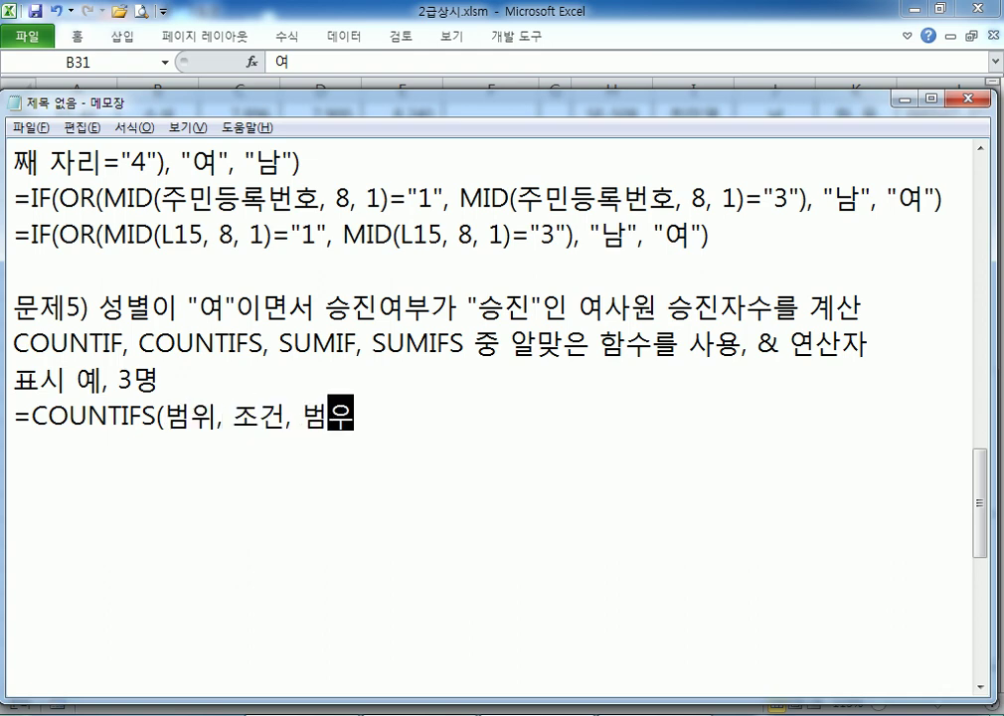
{"action": "type", "text": " 조건, .."}
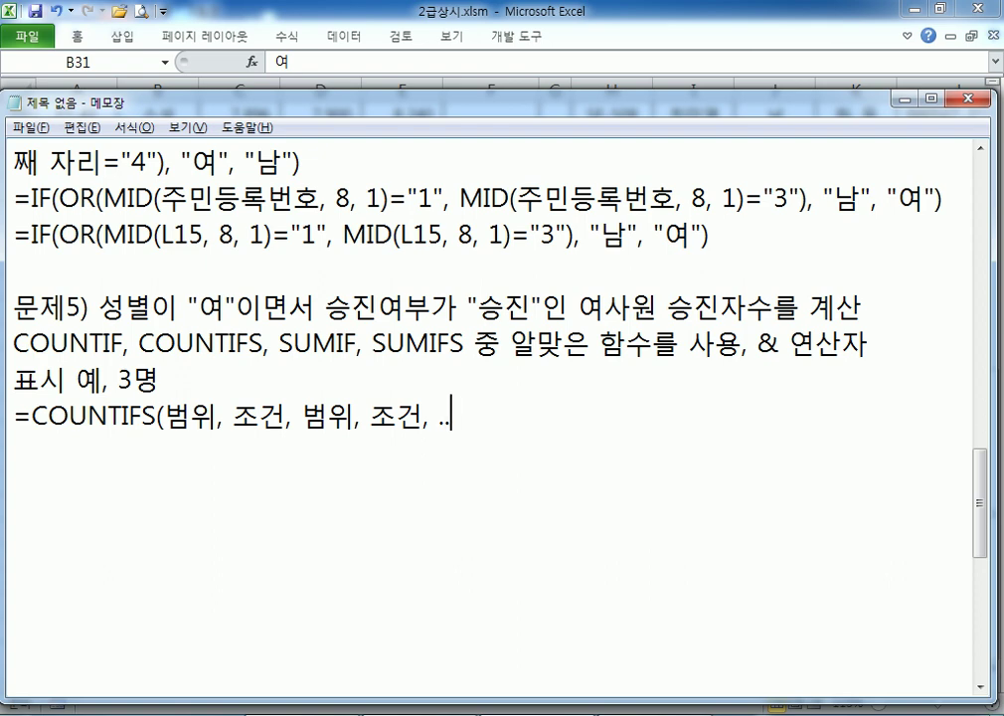
{"action": "type", "text": ".) & \"명\""}
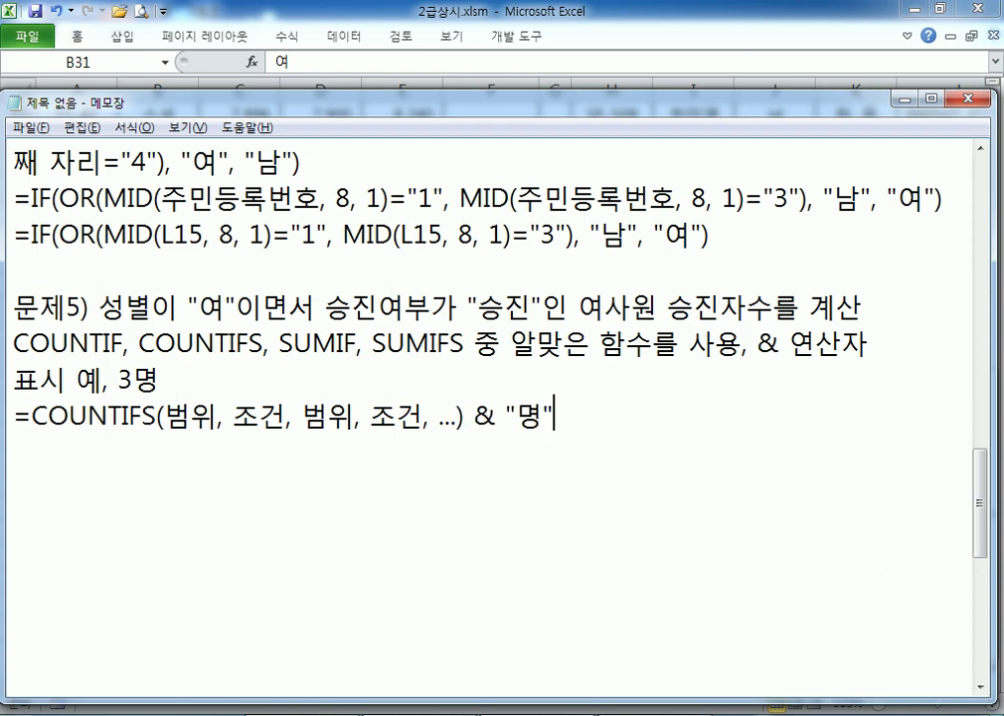
{"action": "key", "text": "Return"}
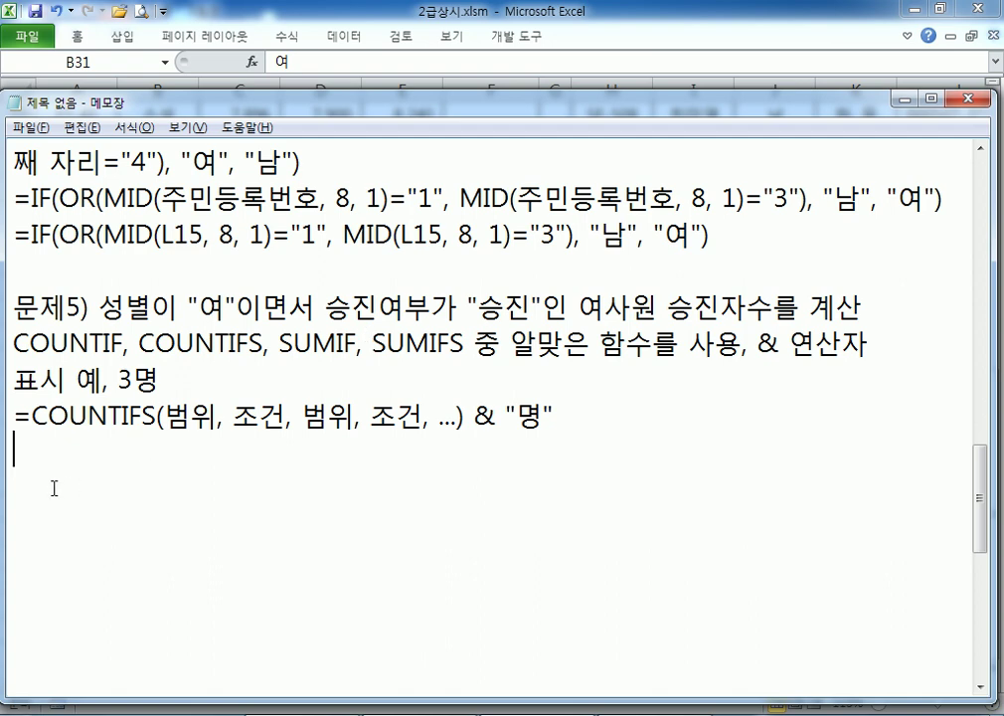
Duplicate the template line and fill its first range and condition with 성별 and "여"
{"action": "left_click", "coordinate": [14, 418]}
{"action": "left_click_drag", "start_coordinate": [15, 417], "coordinate": [17, 447]}
{"action": "key", "text": "ctrl+c"}
{"action": "left_click", "coordinate": [150, 454]}
{"action": "key", "text": "ctrl+v"}
{"action": "left_click_drag", "start_coordinate": [163, 454], "coordinate": [218, 457]}
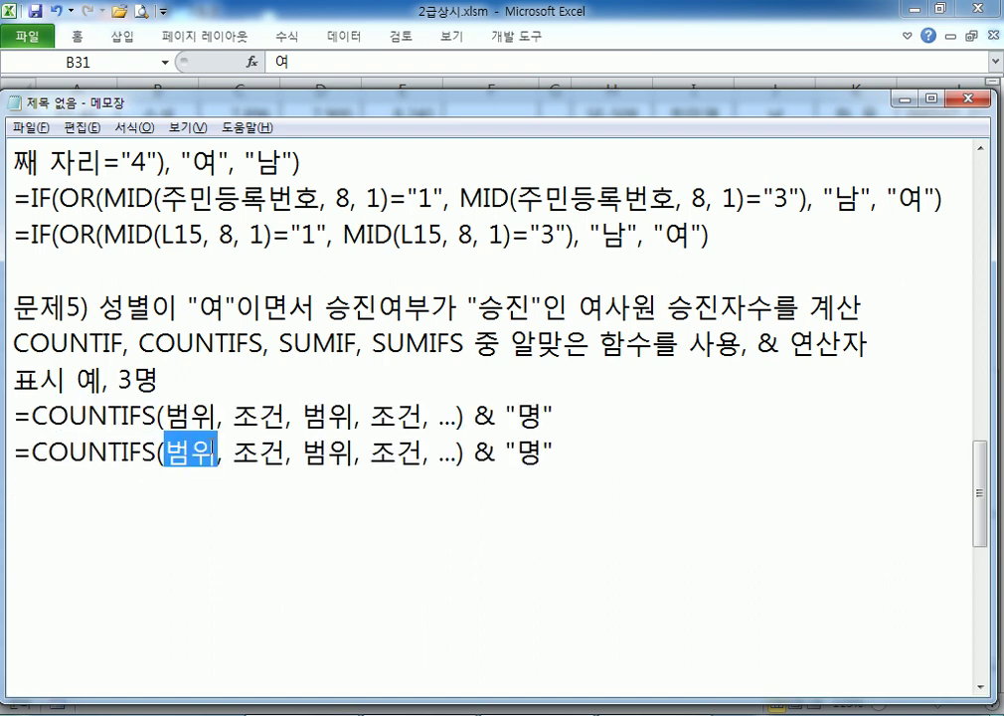
{"action": "type", "text": "성별"}
{"action": "key", "text": "Right"}
{"action": "key", "text": "Right"}
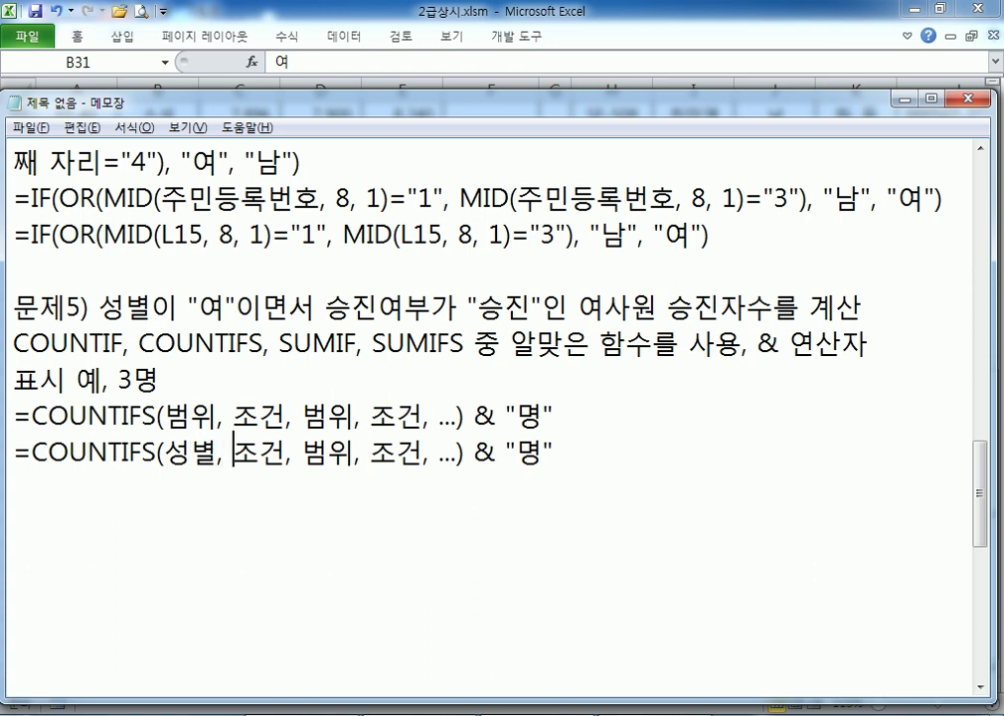
{"action": "type", "text": "\"여"}
{"action": "key", "text": "Delete"}
{"action": "key", "text": "Delete"}
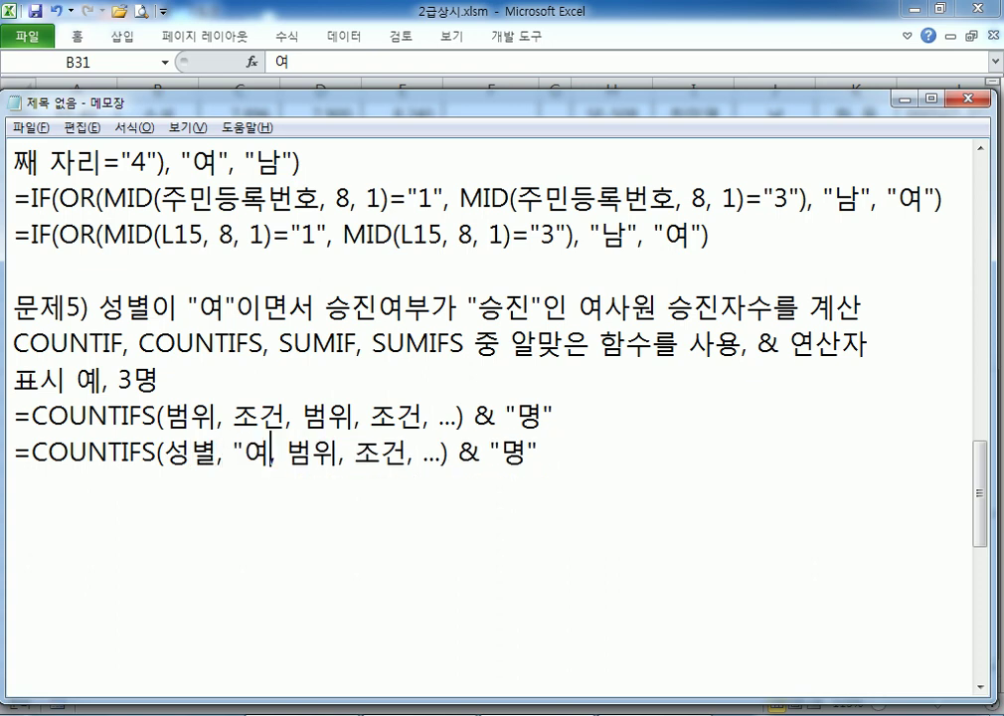
{"action": "type", "text": "\","}
Replace the remaining placeholders with 승진여부 and "승진"
{"action": "left_click_drag", "start_coordinate": [296, 454], "coordinate": [348, 454]}
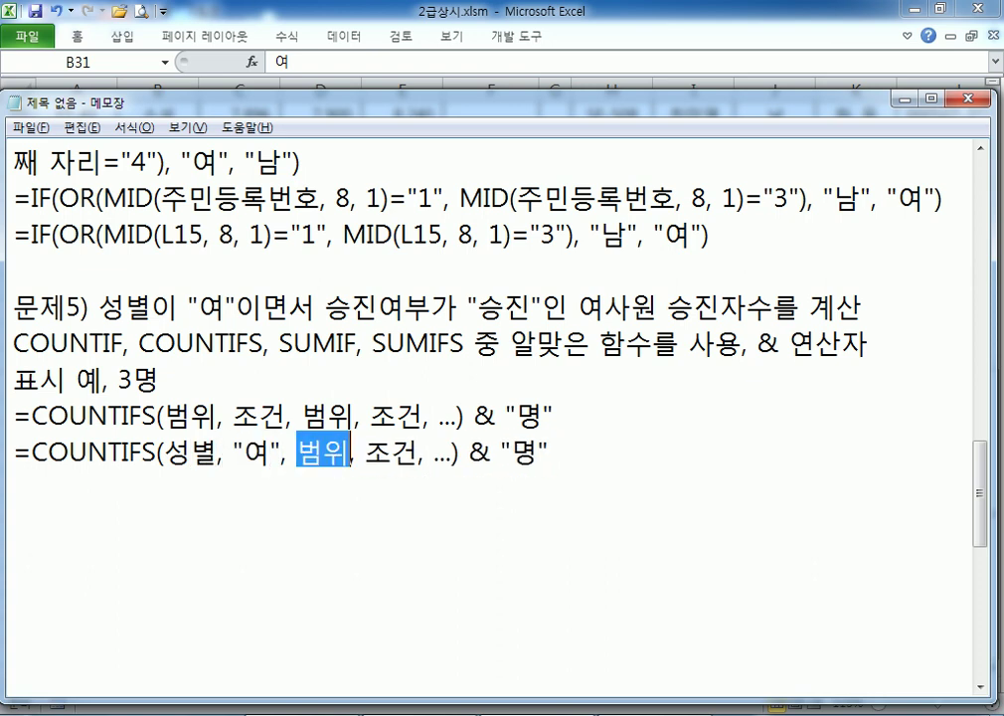
{"action": "type", "text": "승진ㄷ"}
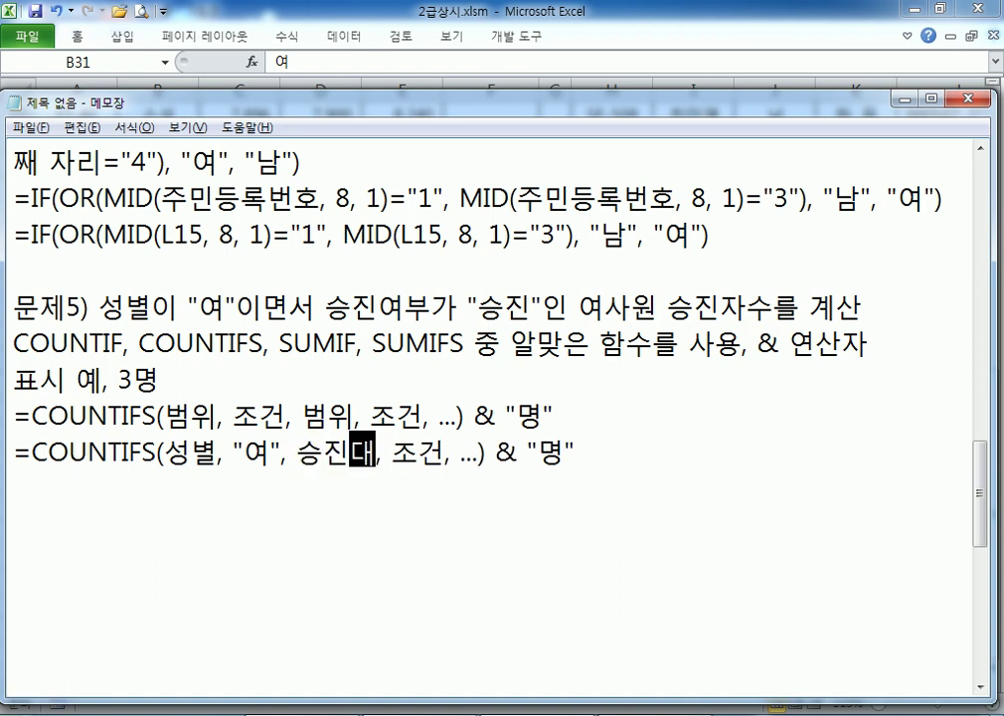
{"action": "key", "text": "BackSpace"}
{"action": "key", "text": "BackSpace"}
{"action": "type", "text": "진여부"}
{"action": "left_click_drag", "start_coordinate": [417, 455], "coordinate": [497, 455]}
{"action": "type", "text": "\"승진"}
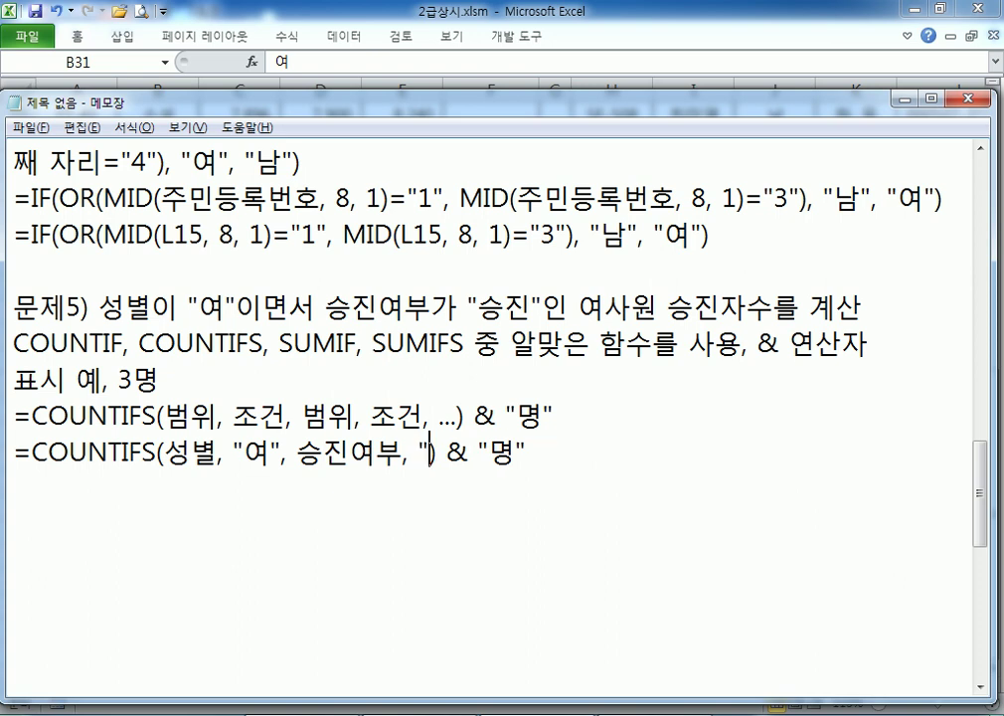
{"action": "type", "text": "\""}
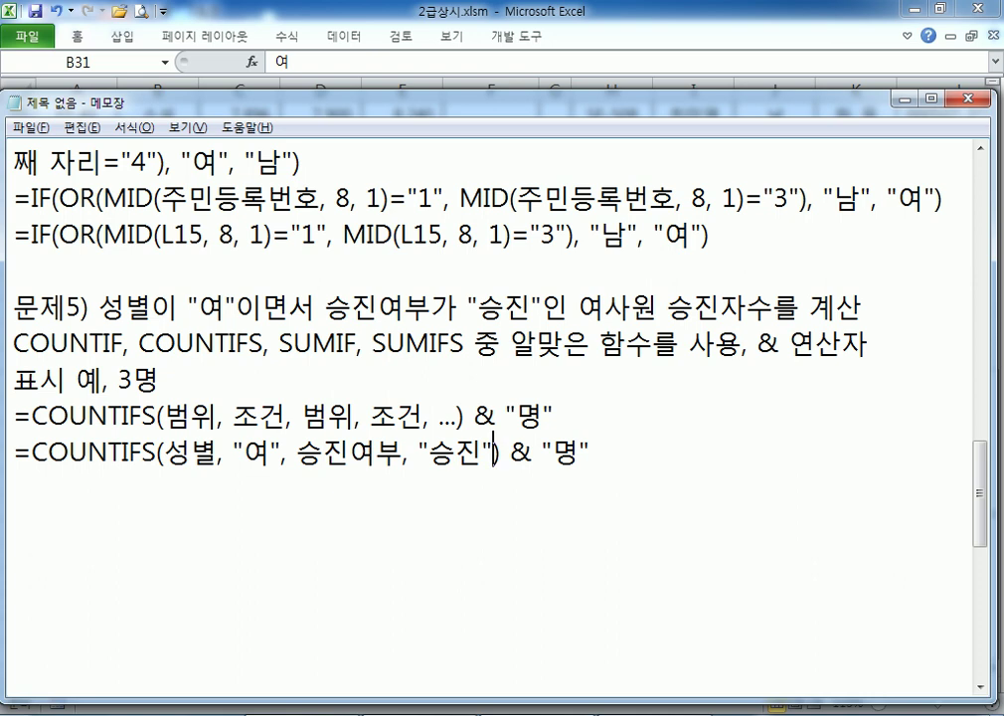
{"action": "key", "text": "alt+Tab"}
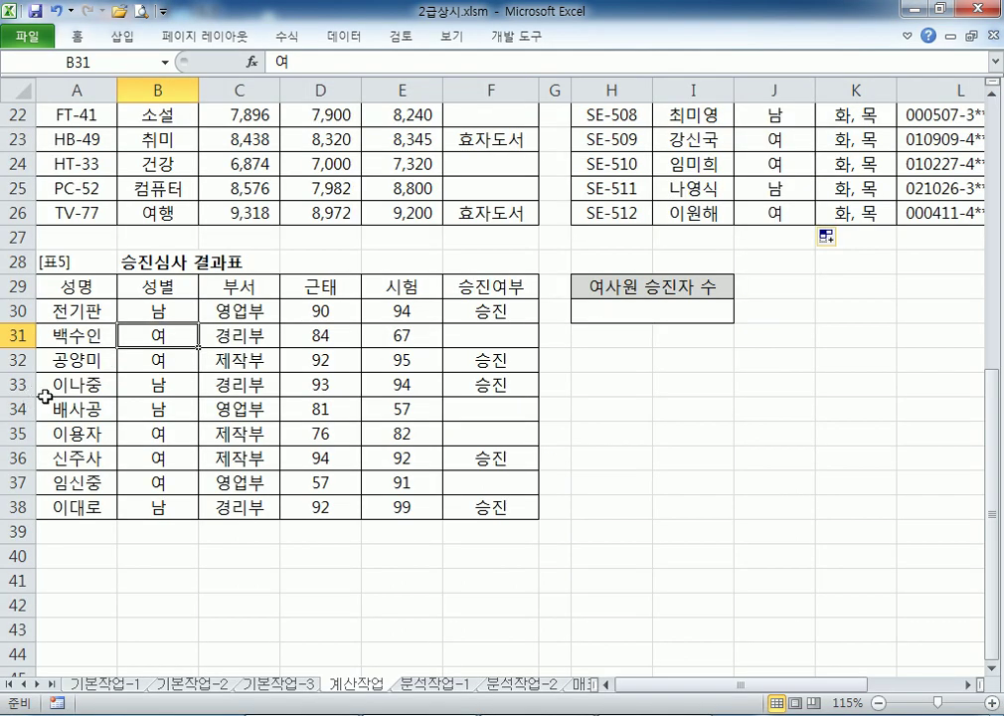
Highlight the 성별 cells B30:B37 and the women's rows 31, 32, 35, 36 and 37
{"action": "left_click_drag", "start_coordinate": [157, 309], "coordinate": [159, 482]}
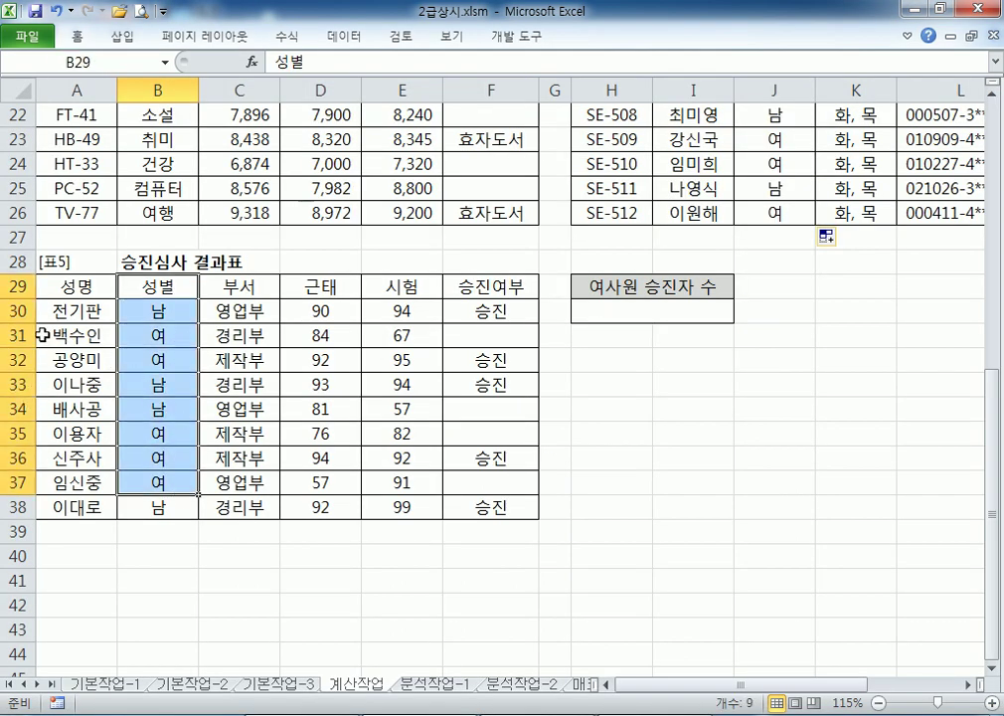
{"action": "left_click", "coordinate": [22, 335]}
{"action": "left_click", "coordinate": [18, 360], "text": "ctrl"}
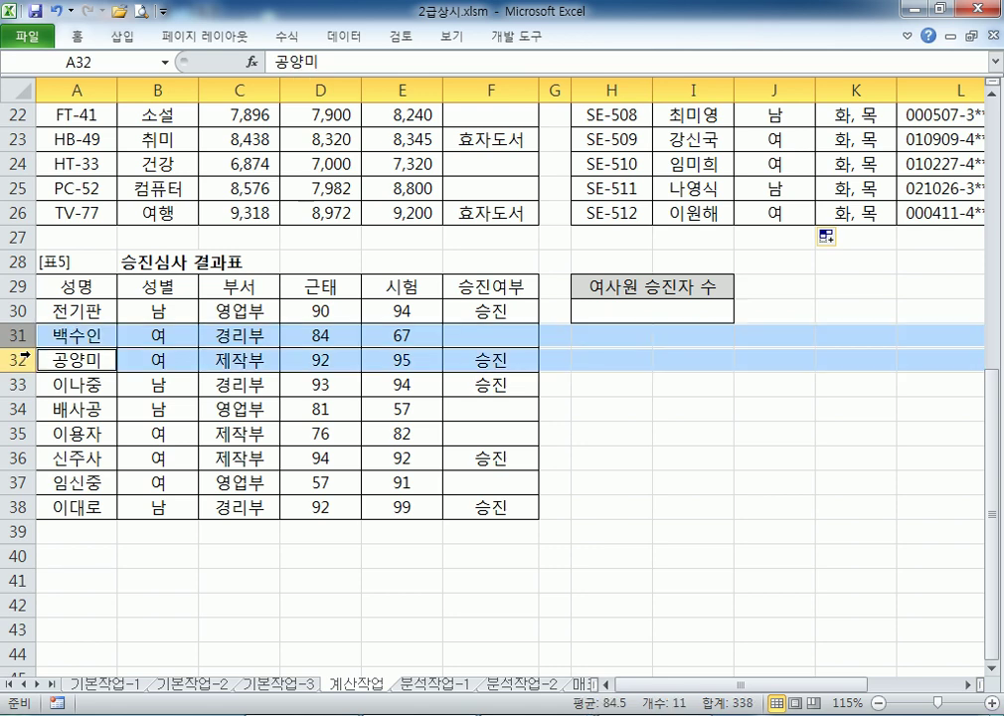
{"action": "left_click", "coordinate": [18, 434], "text": "ctrl"}
{"action": "left_click", "coordinate": [18, 459], "text": "ctrl"}
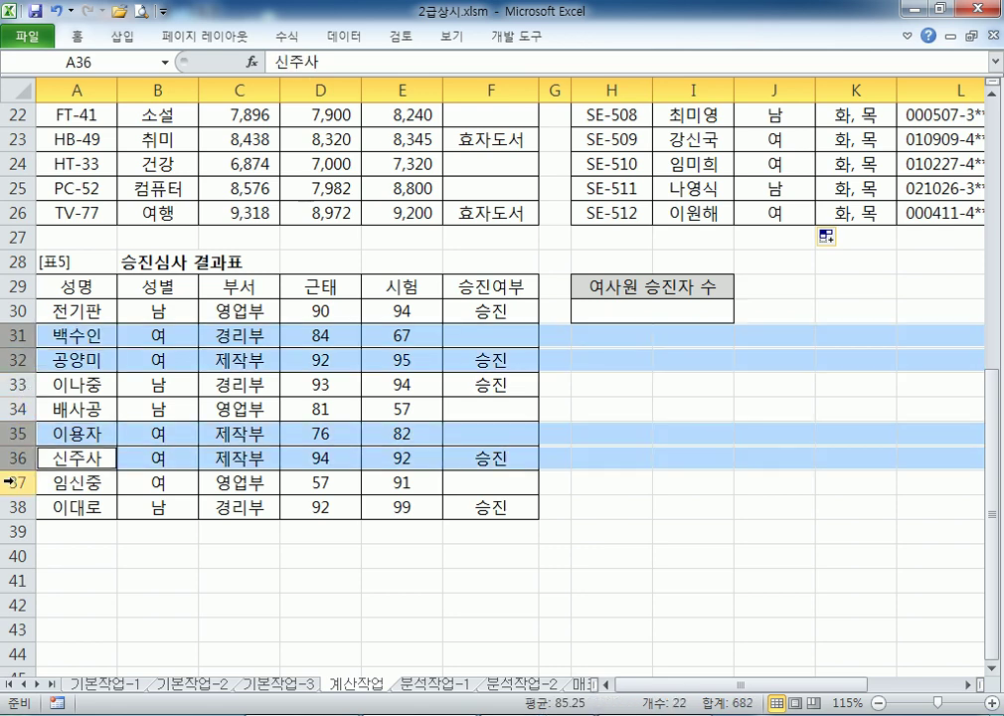
{"action": "left_click", "coordinate": [18, 482], "text": "ctrl"}
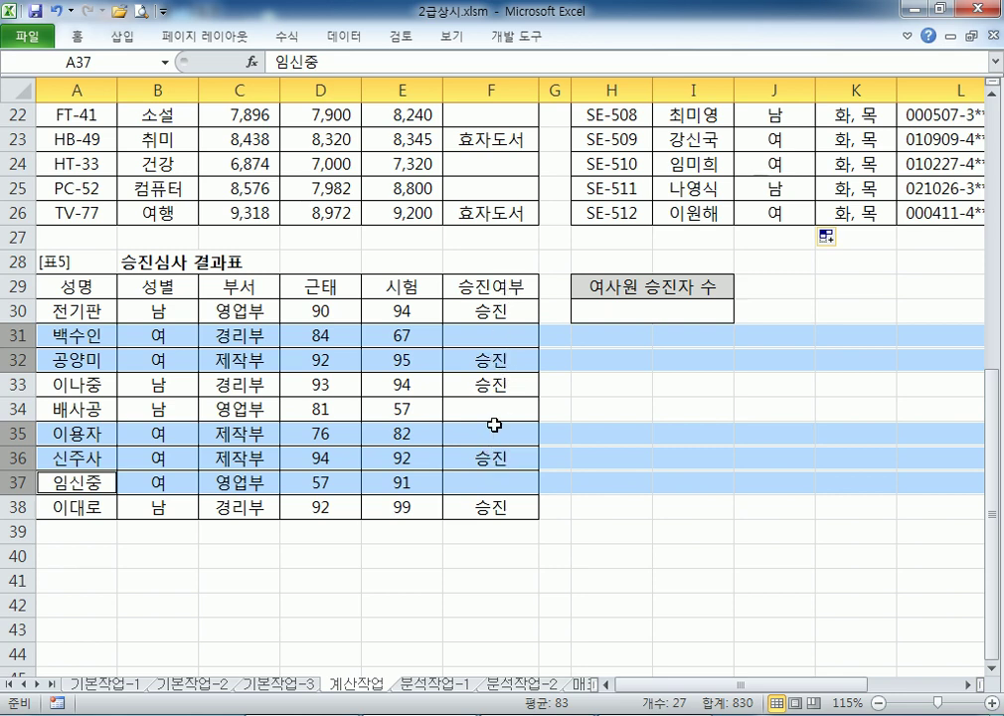
{"action": "key", "text": "alt+Tab"}
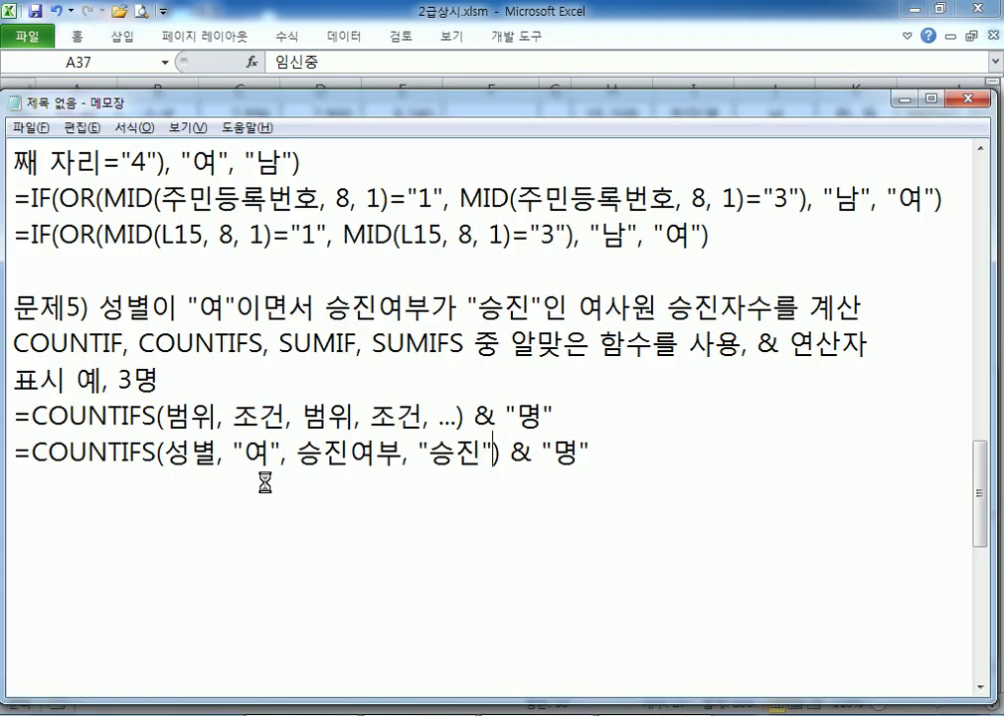
Duplicate the filled COUNTIFS line and replace 성별 with B30:B38
{"action": "key", "text": "alt+Tab"}
{"action": "key", "text": "alt+Tab"}
{"action": "left_click", "coordinate": [17, 478]}
{"action": "key", "text": "shift+Up"}
{"action": "key", "text": "ctrl+c"}
{"action": "key", "text": "ctrl+v"}
{"action": "key", "text": "ctrl+v"}
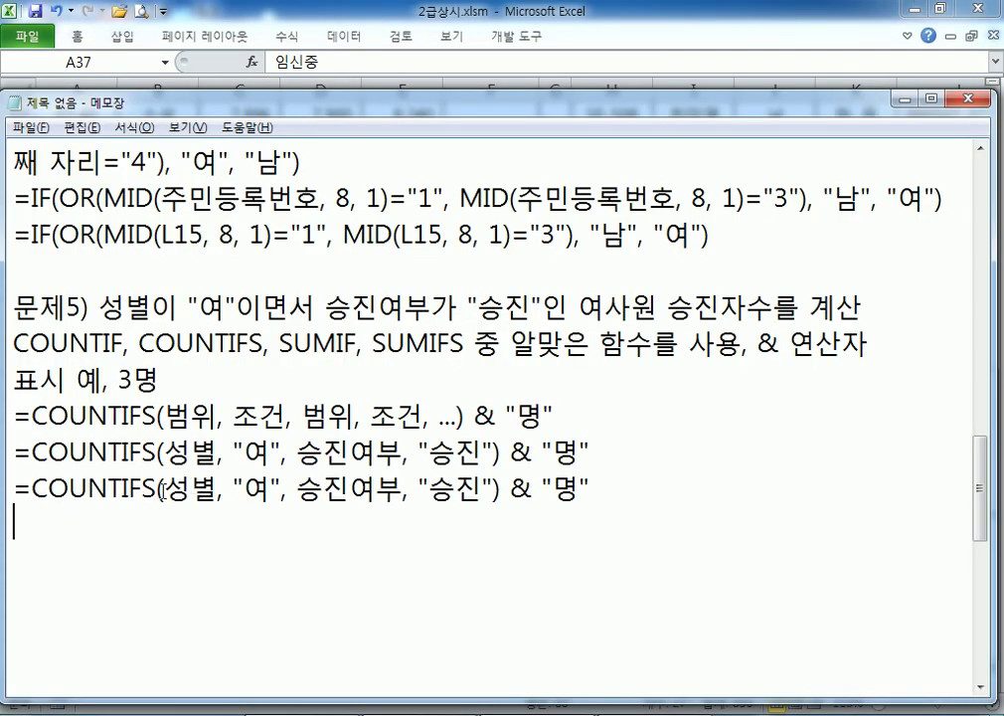
{"action": "left_click_drag", "start_coordinate": [164, 487], "coordinate": [216, 487]}
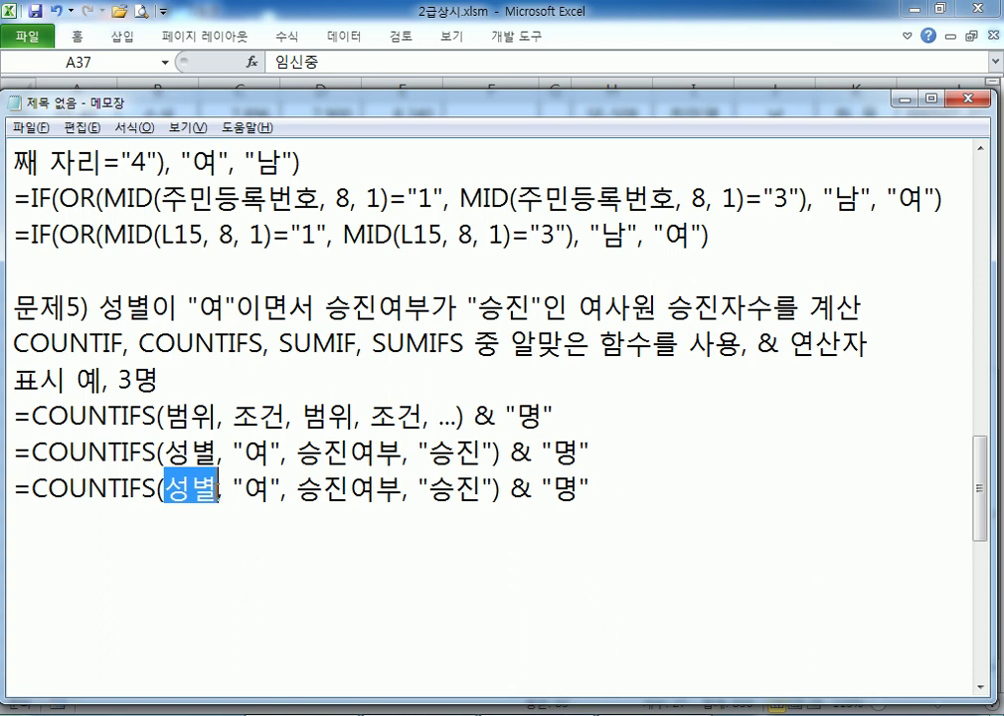
{"action": "type", "text": "B30"}
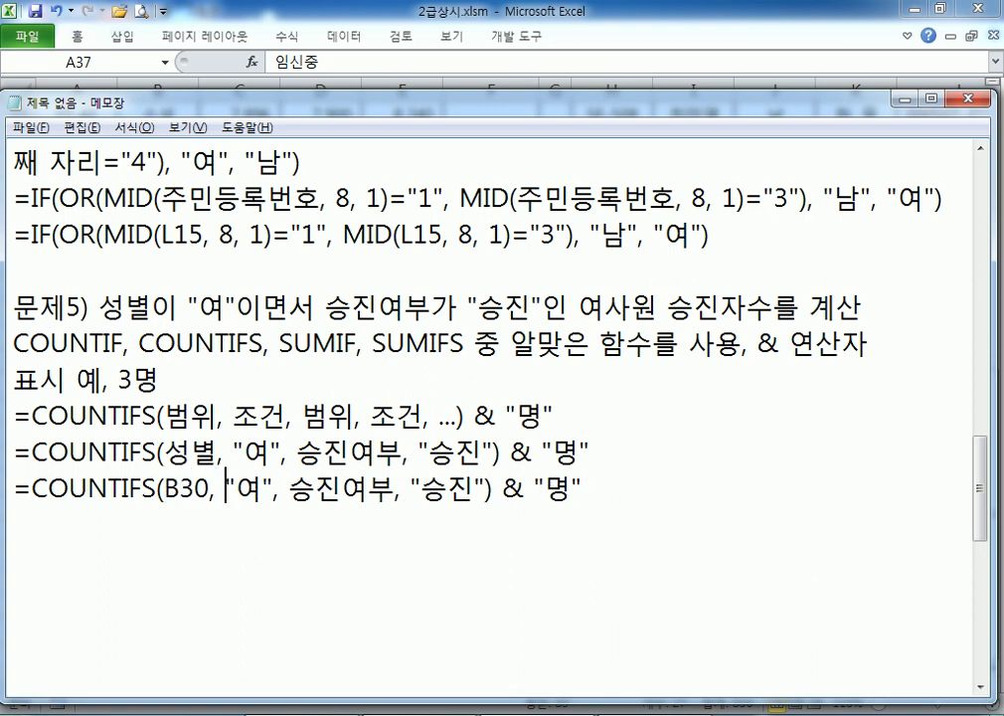
{"action": "type", "text": ":"}
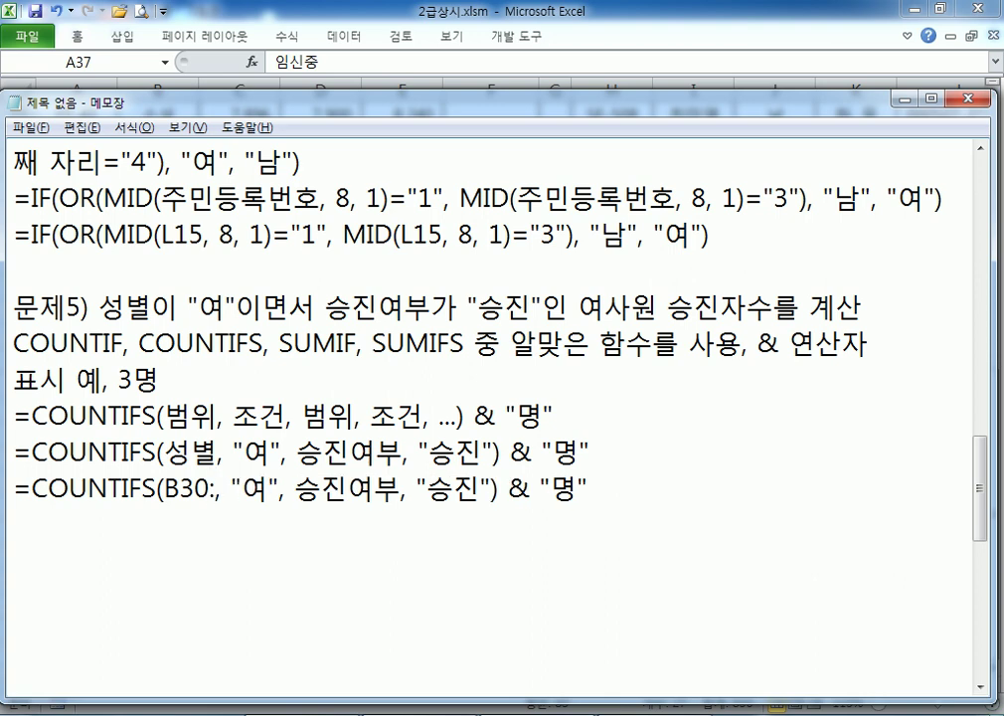
{"action": "type", "text": "B28"}
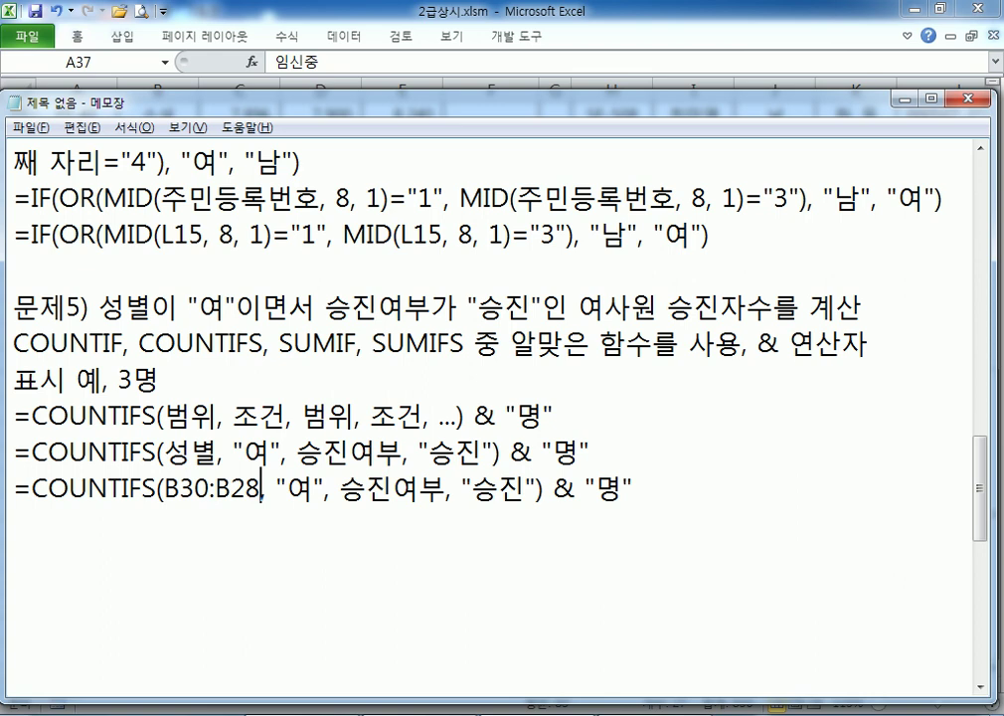
{"action": "key", "text": "BackSpace"}
{"action": "key", "text": "BackSpace"}
{"action": "type", "text": "38"}
Replace 승진여부 with F30:F38 in the duplicate, then select H30 in Excel
{"action": "left_click_drag", "start_coordinate": [340, 488], "coordinate": [445, 488]}
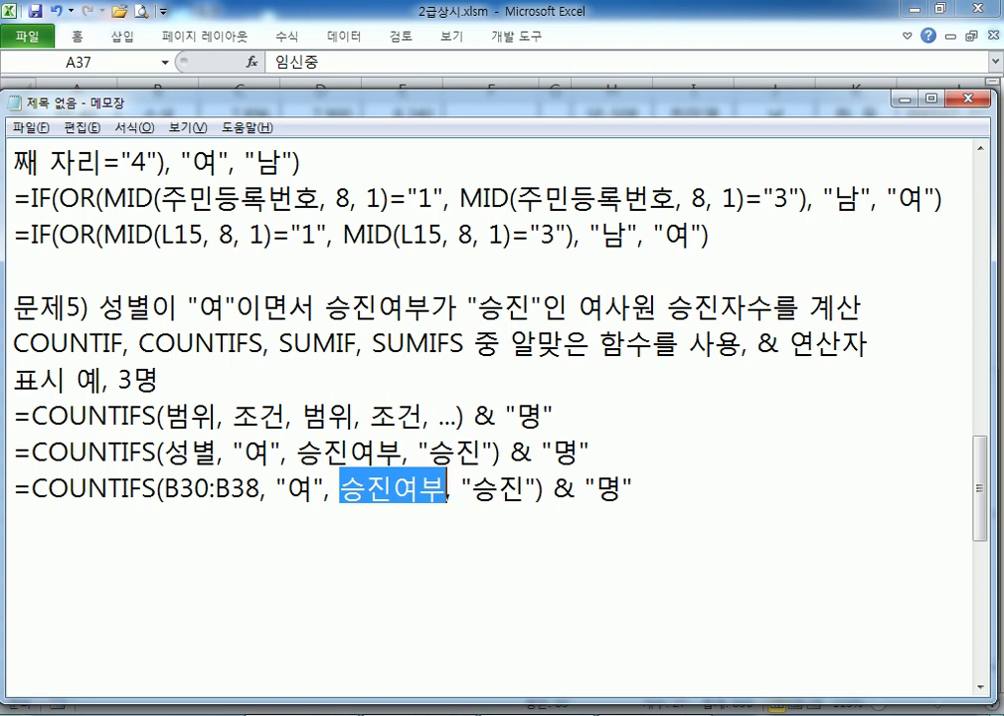
{"action": "type", "text": "F30:F"}
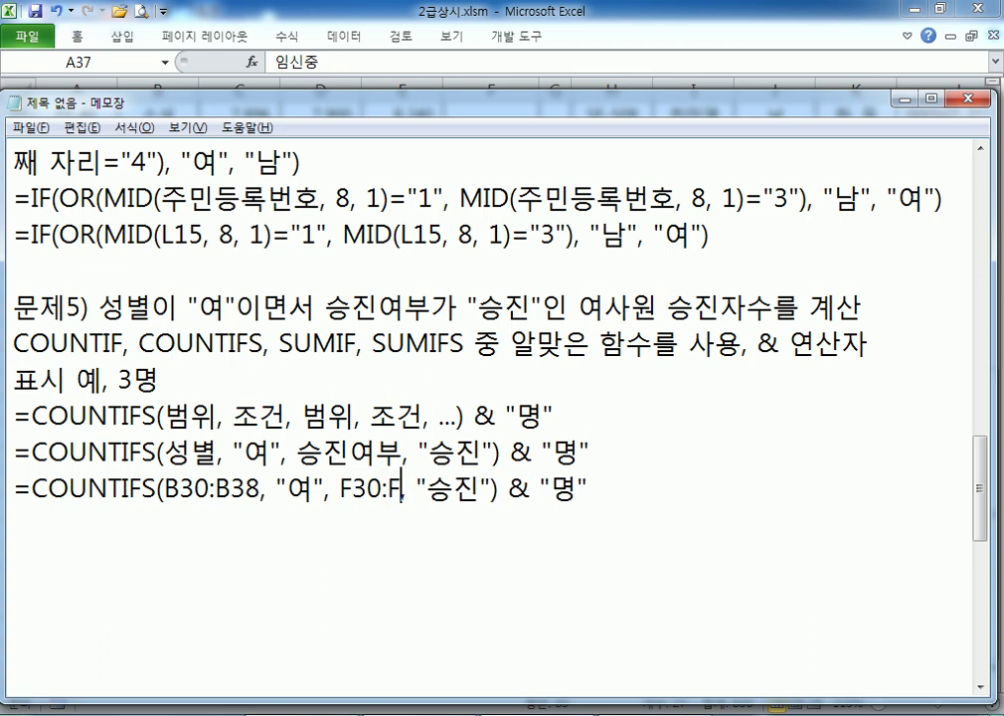
{"action": "type", "text": "38"}
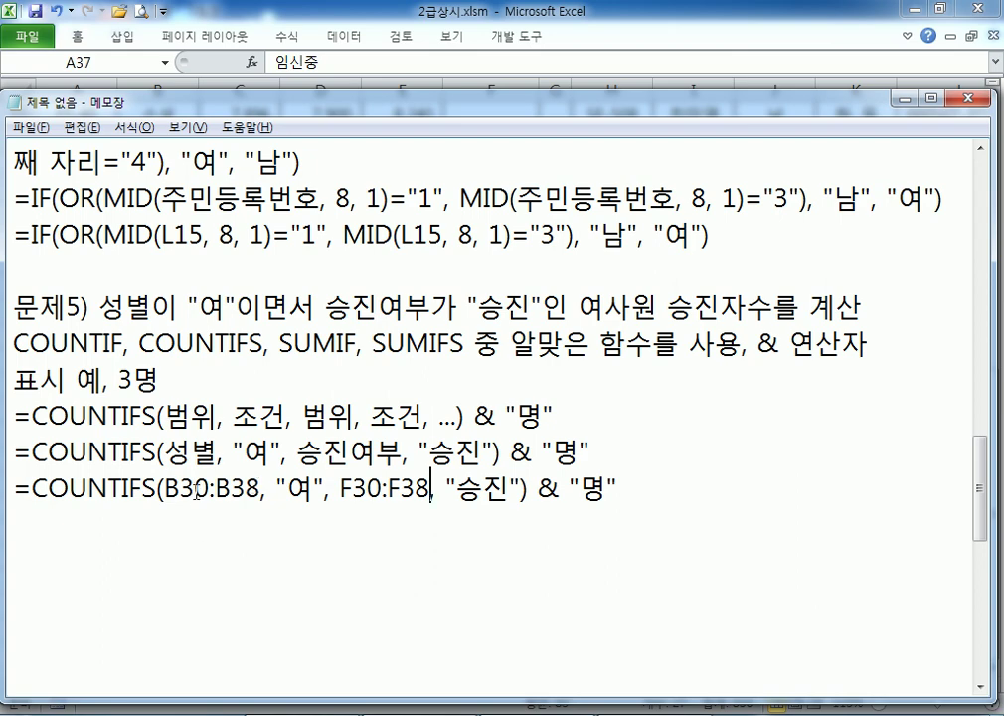
{"action": "key", "text": "alt+Tab"}
{"action": "left_click", "coordinate": [653, 304]}
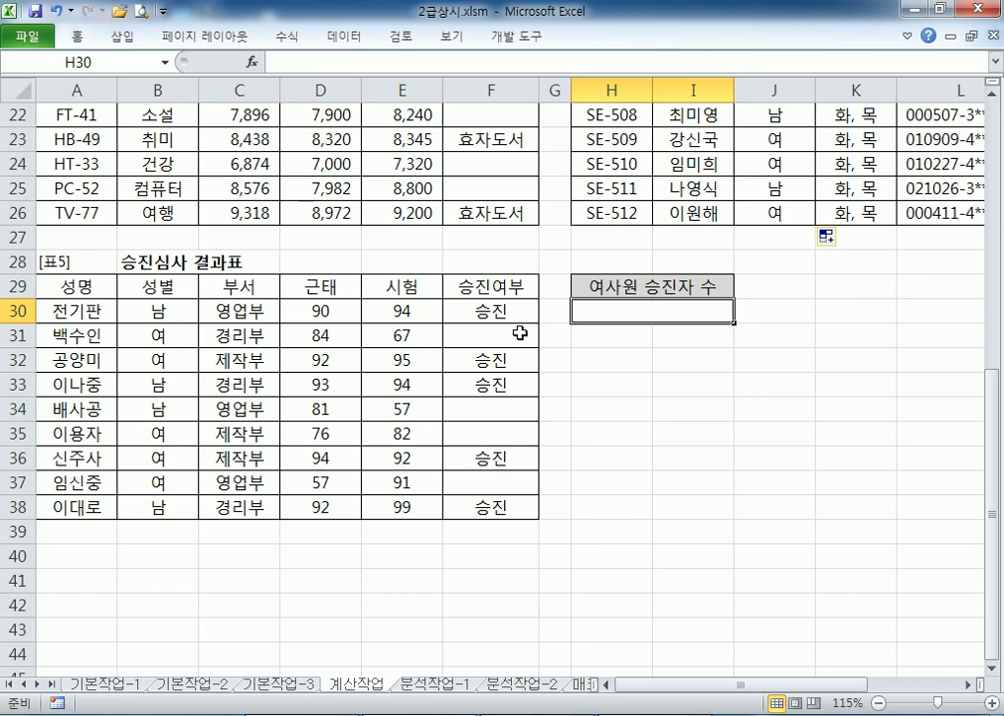
Paste =COUNTIFS(B30:B38, "여", F30:F38, "승진") & "명" from the notes into H30, showing 2명
{"action": "key", "text": "alt+Tab"}
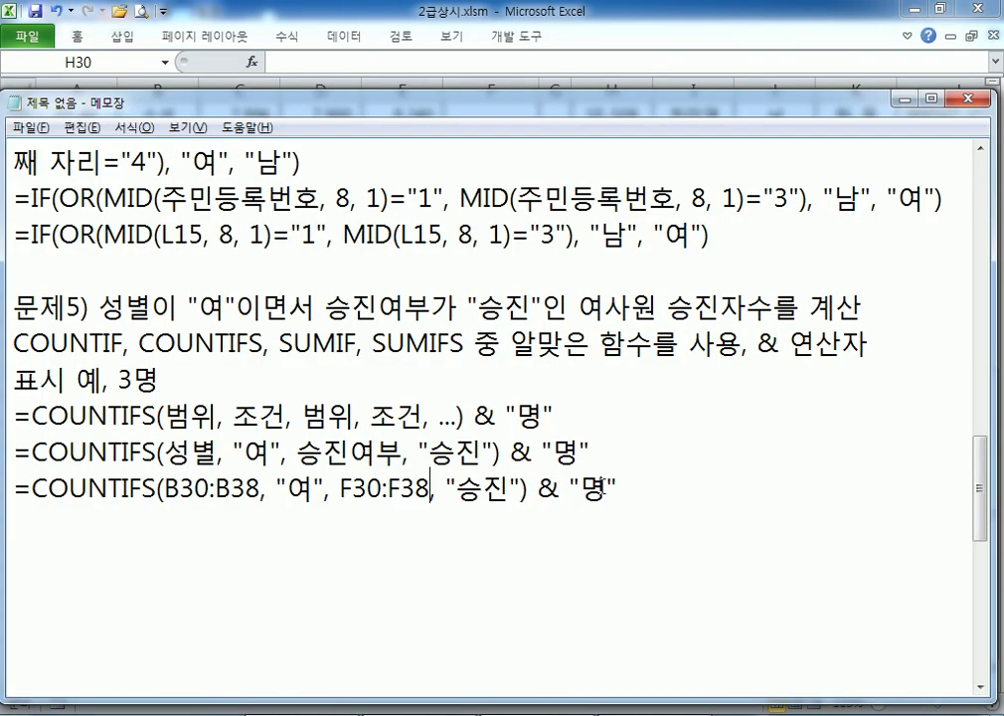
{"action": "left_click_drag", "start_coordinate": [645, 486], "coordinate": [4, 488]}
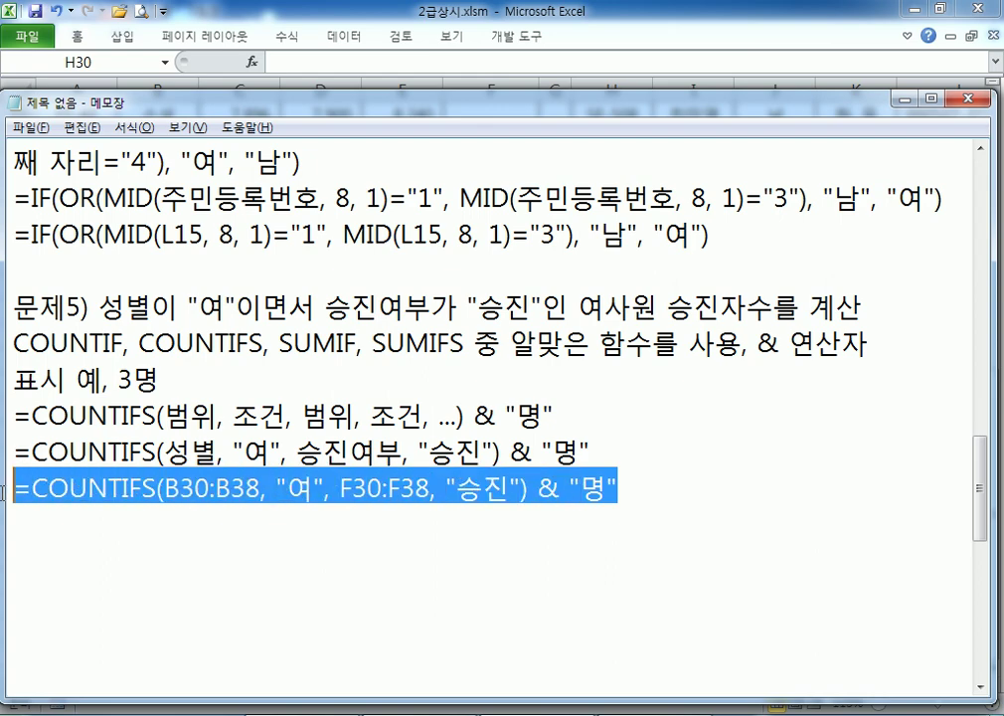
{"action": "key", "text": "ctrl+c"}
{"action": "key", "text": "alt+Tab"}
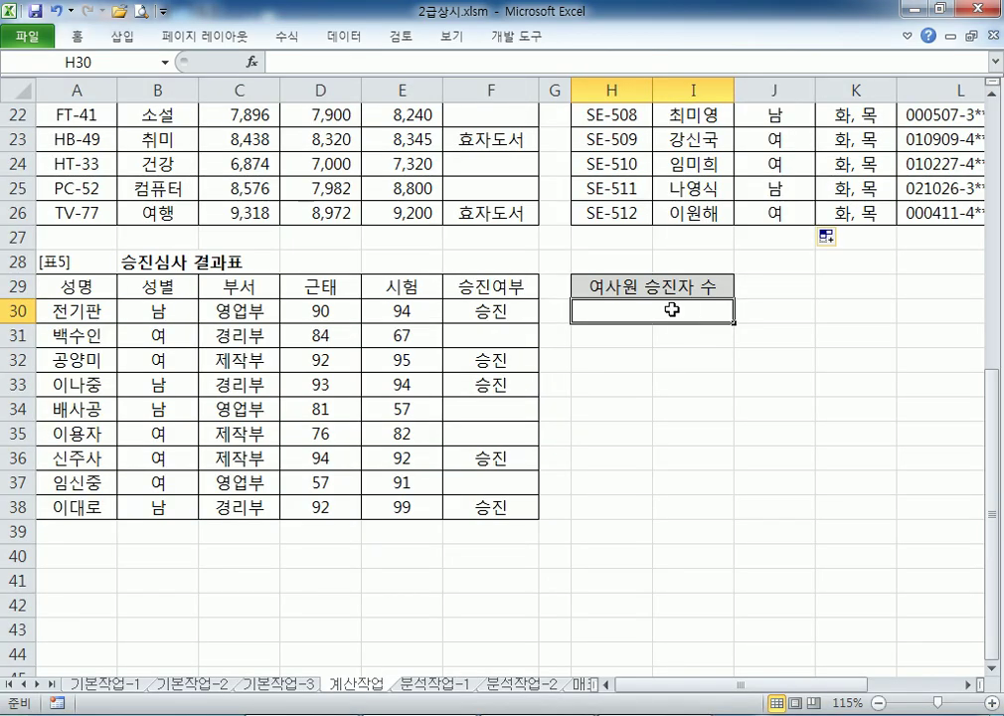
{"action": "double_click", "coordinate": [670, 310]}
{"action": "key", "text": "ctrl+v"}
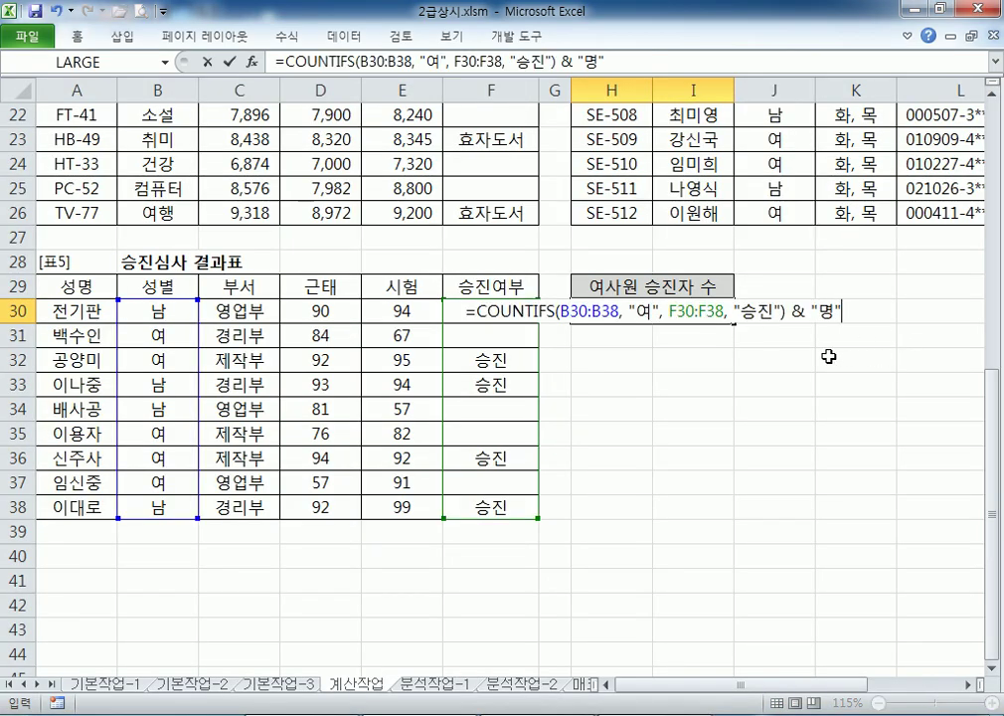
{"action": "key", "text": "Return"}
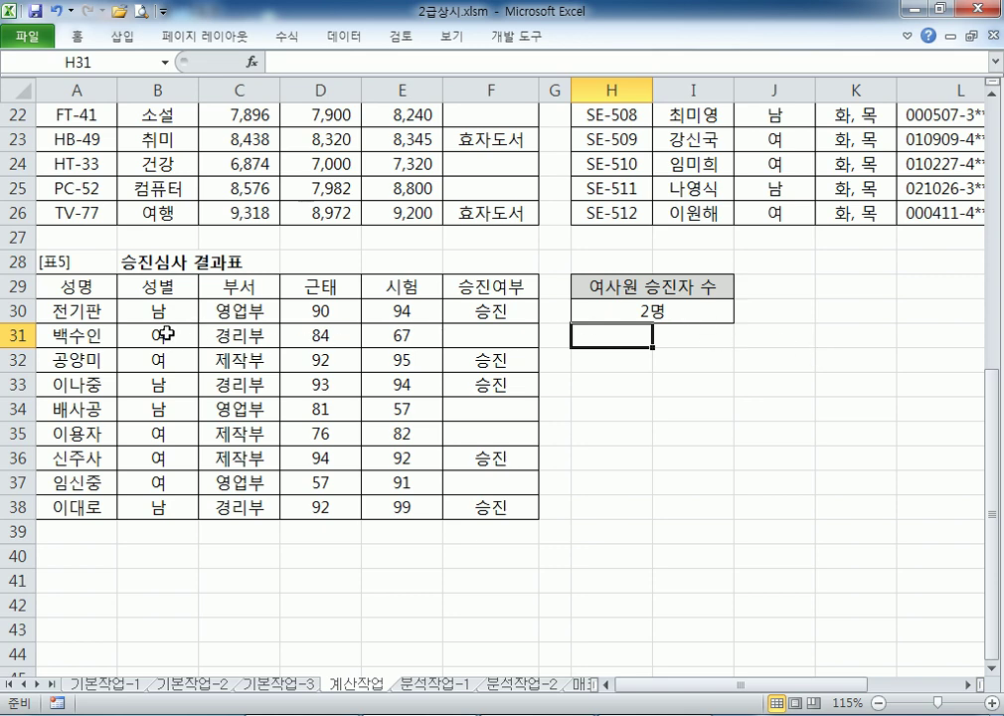
{"action": "left_click", "coordinate": [615, 311]}
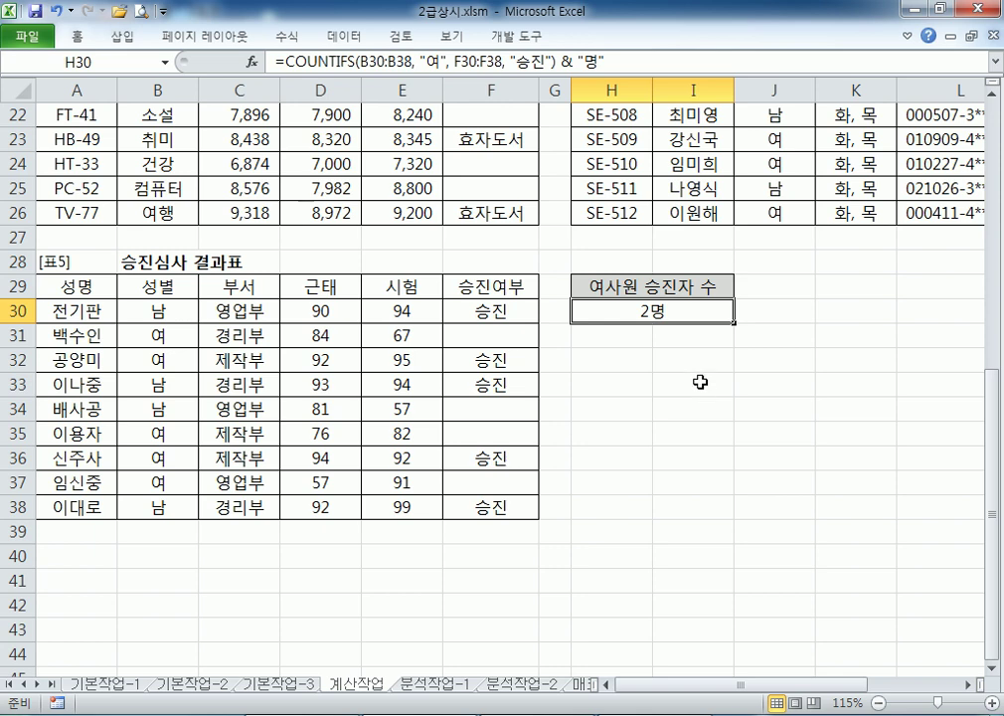
Rebuild H30 as =COUNTIFS(B30:B38,"여",F30:F38,"승진") by dragging the two ranges
{"action": "type", "text": "="}
{"action": "key", "text": "Escape"}
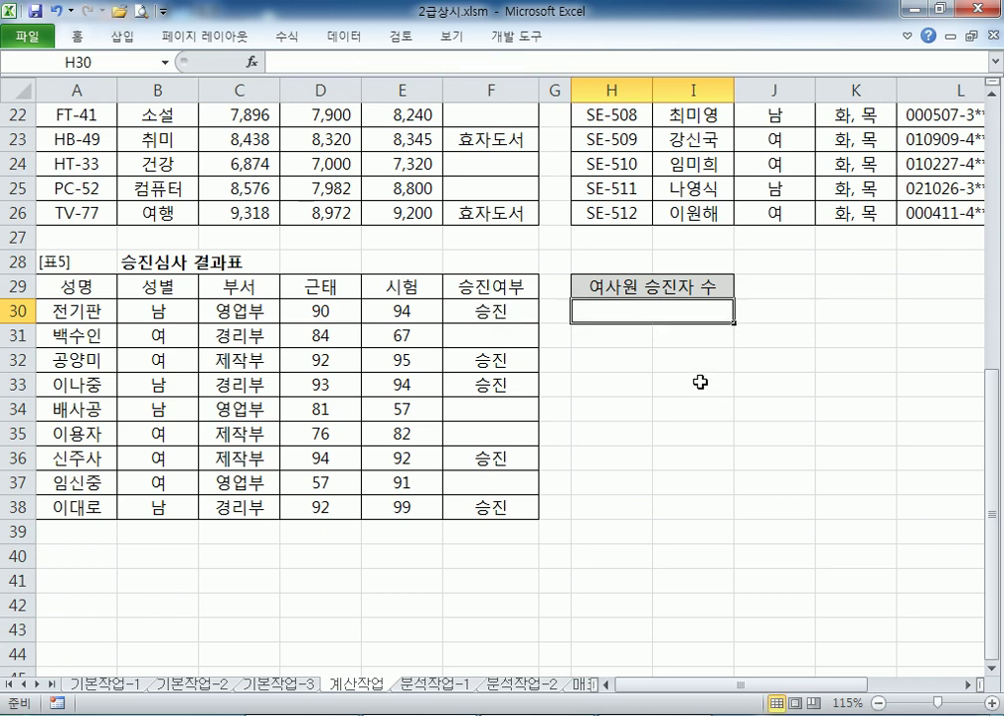
{"action": "type", "text": "=COUNTI"}
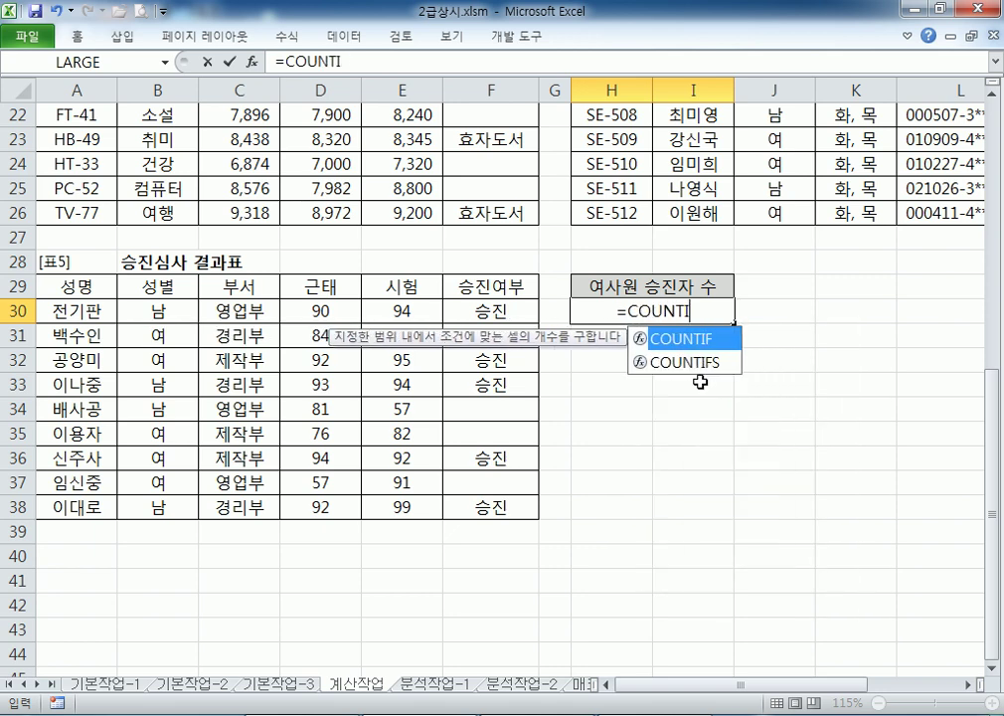
{"action": "type", "text": "FS("}
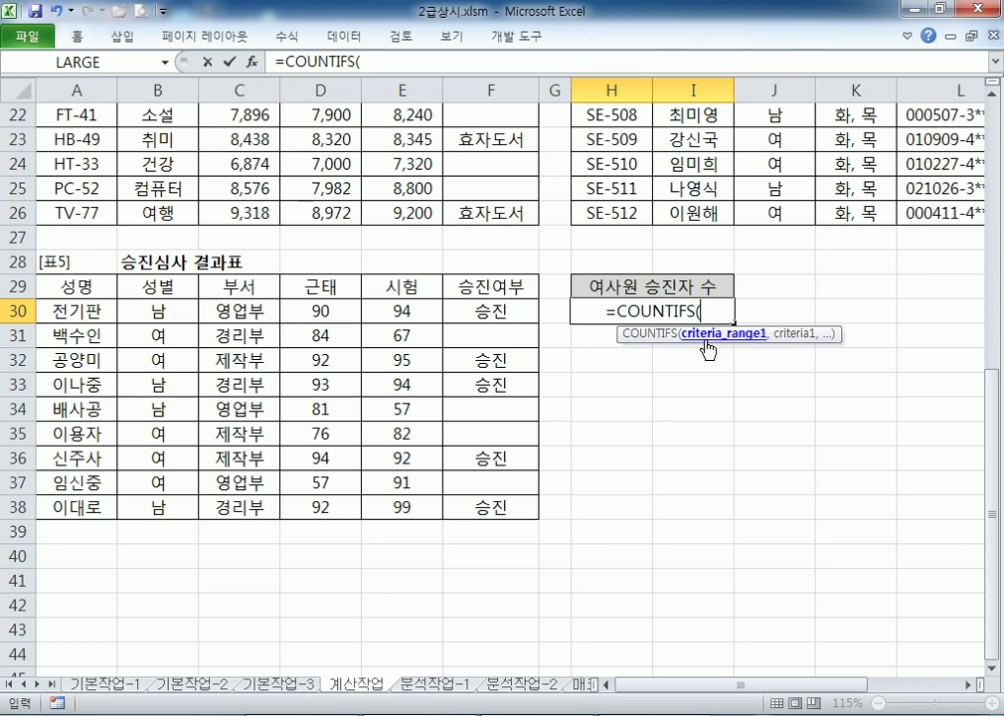
{"action": "left_click_drag", "start_coordinate": [154, 312], "coordinate": [151, 510]}
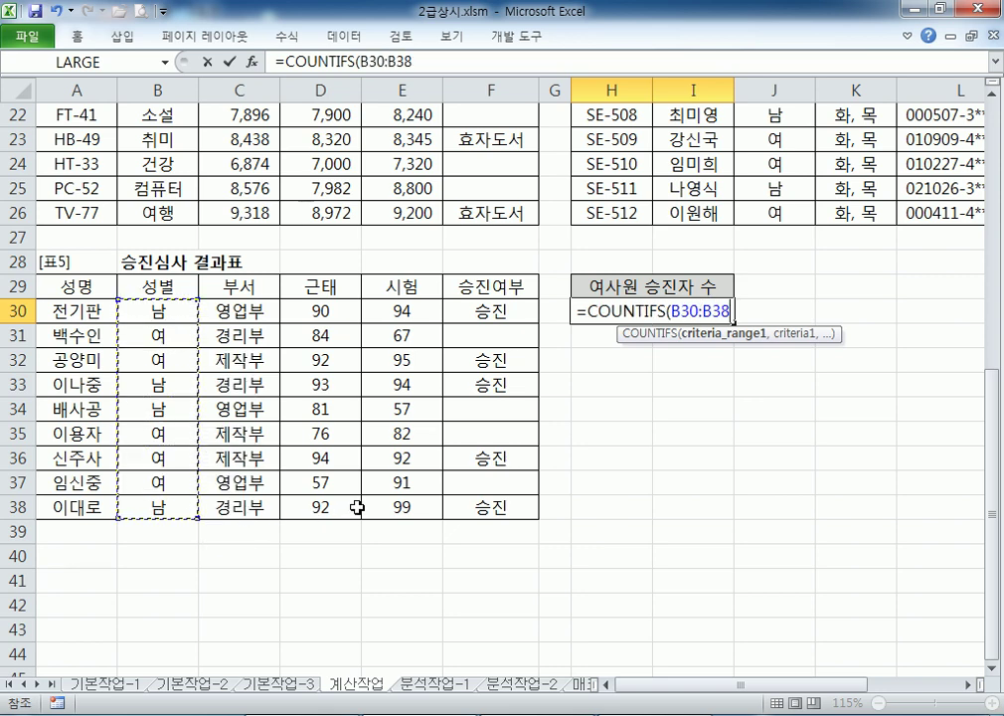
{"action": "type", "text": ","}
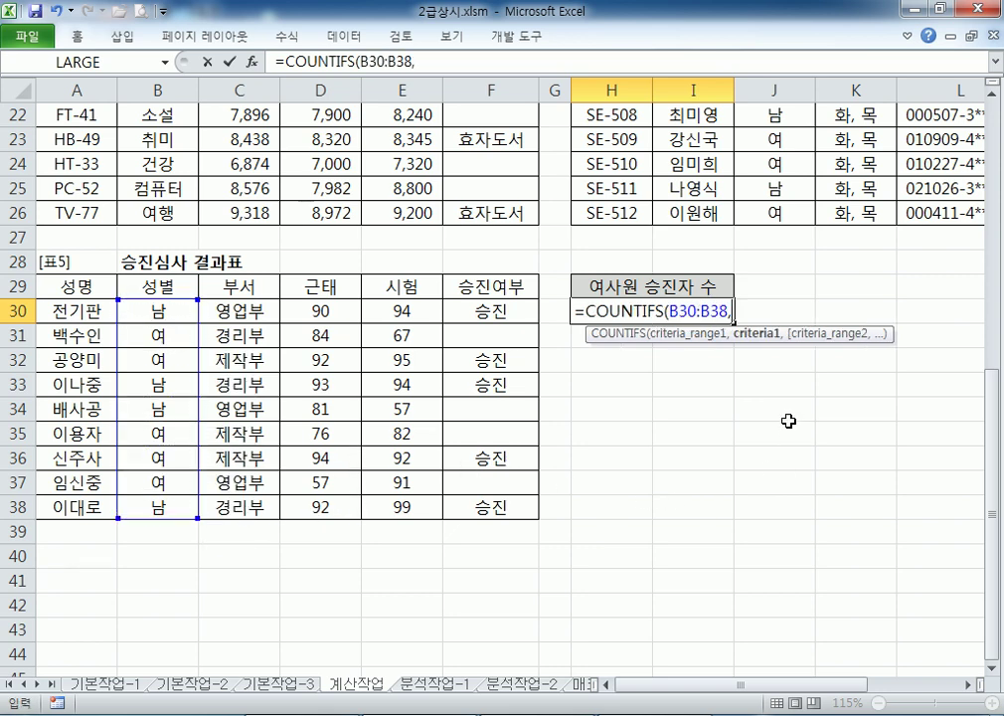
{"action": "type", "text": "\"여\""}
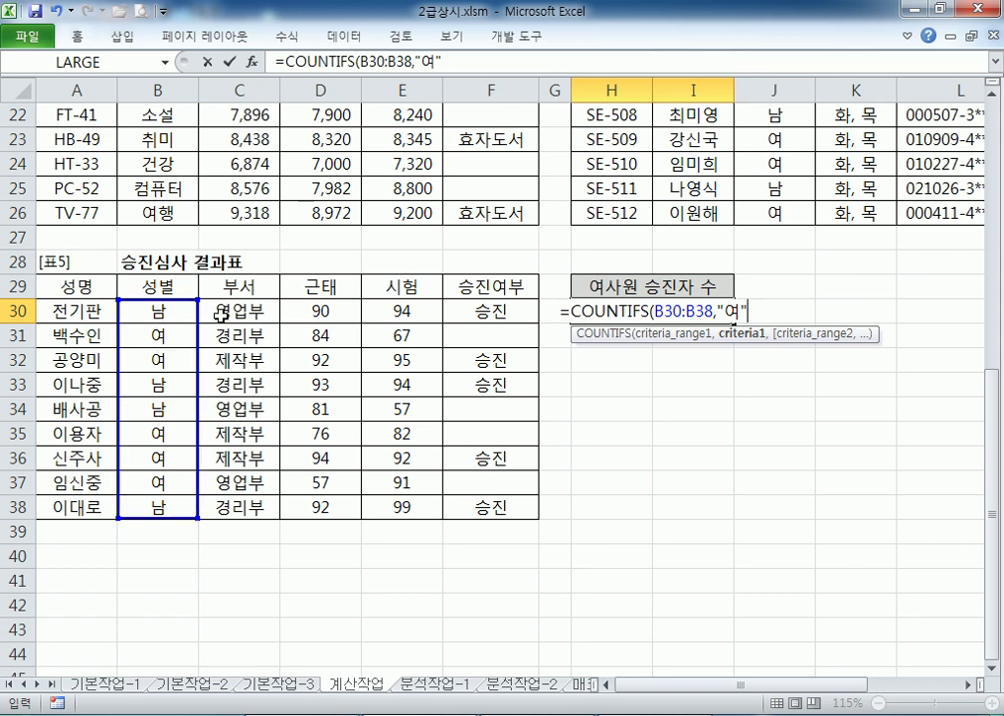
{"action": "type", "text": ","}
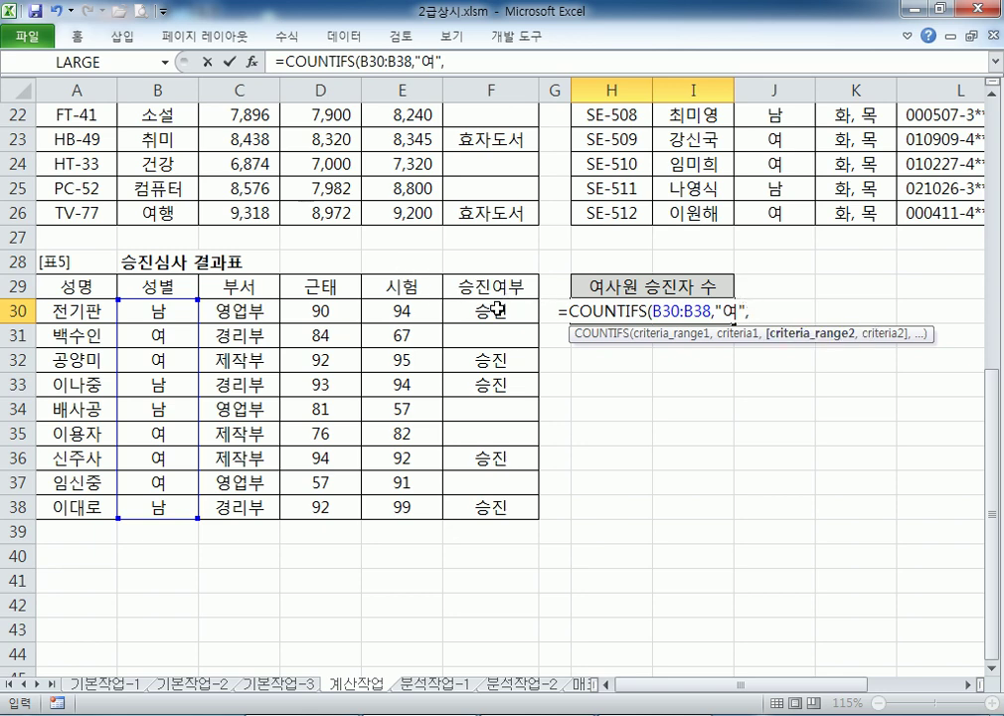
{"action": "left_click_drag", "start_coordinate": [495, 310], "coordinate": [481, 505]}
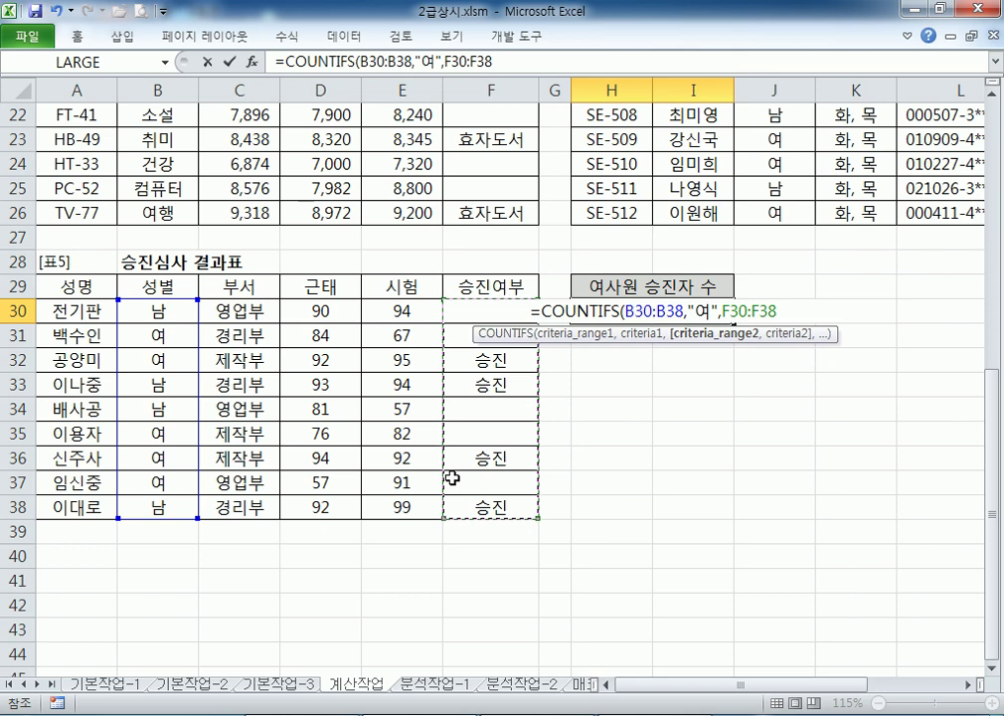
{"action": "type", "text": ",\"승진"}
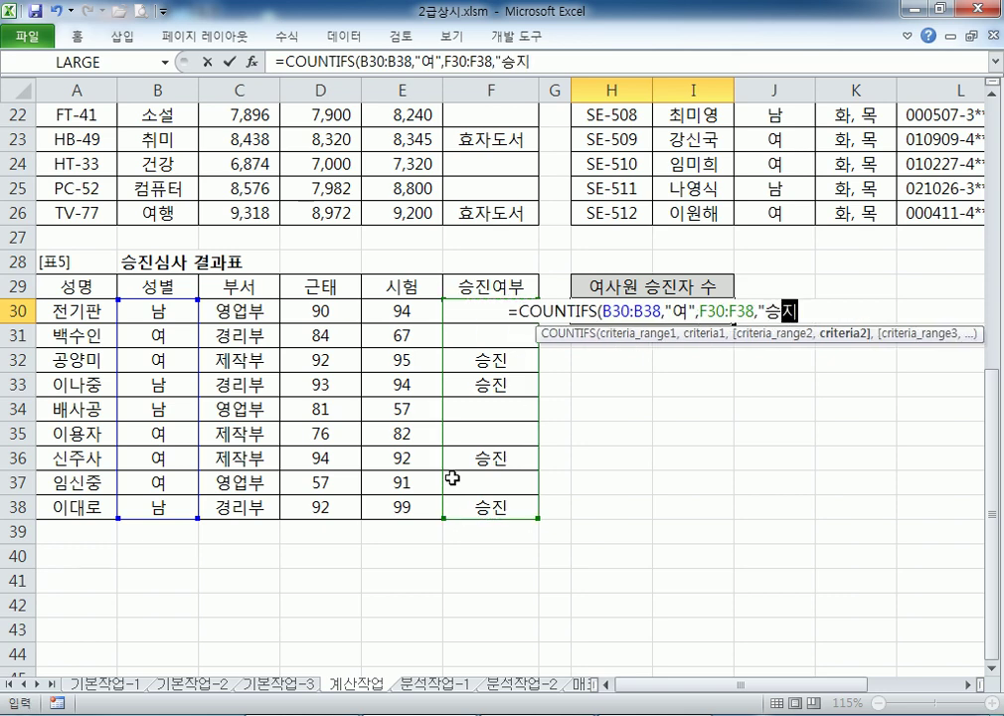
{"action": "type", "text": "\""}
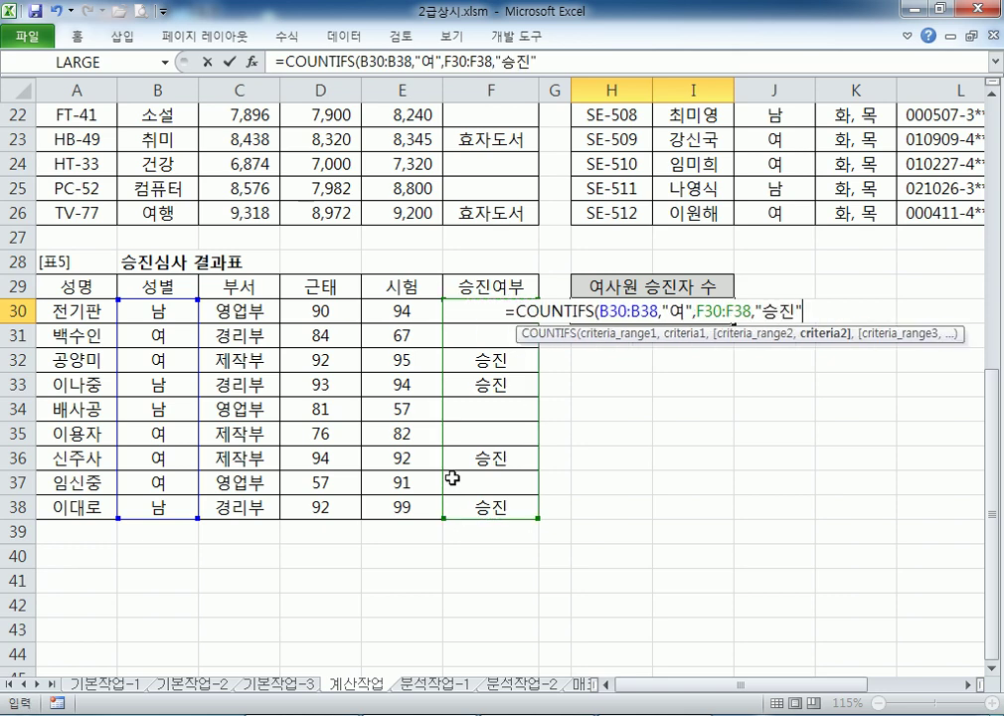
{"action": "type", "text": ")"}
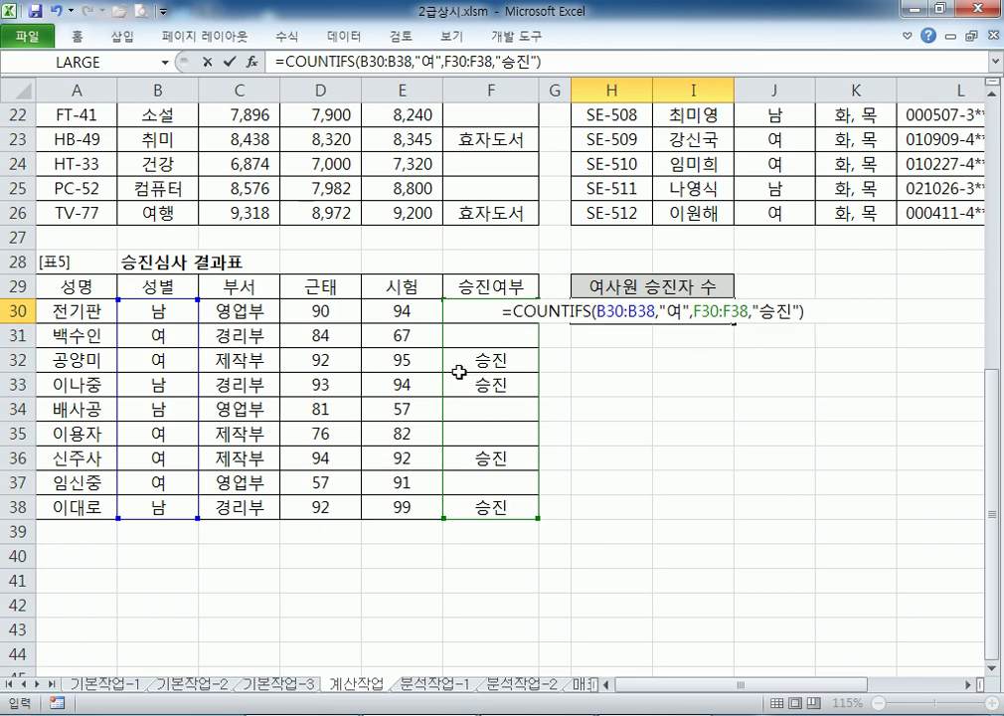
{"action": "key", "text": "Return"}
Append &"명" to H30's formula so it displays 2명
{"action": "left_click", "coordinate": [666, 312]}
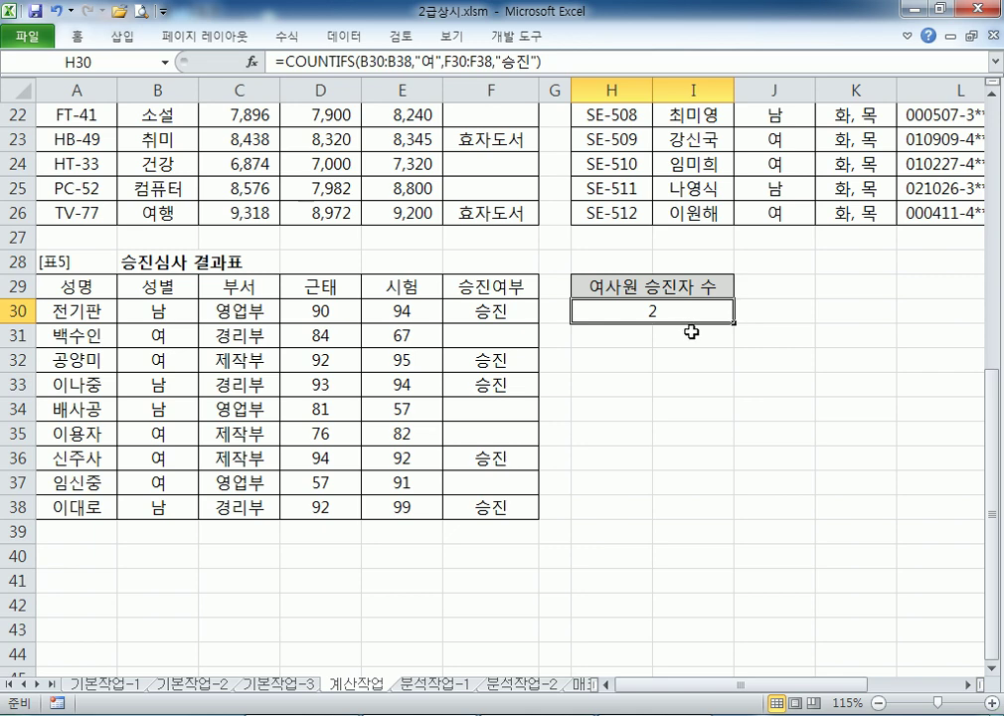
{"action": "key", "text": "F2"}
{"action": "type", "text": "&"}
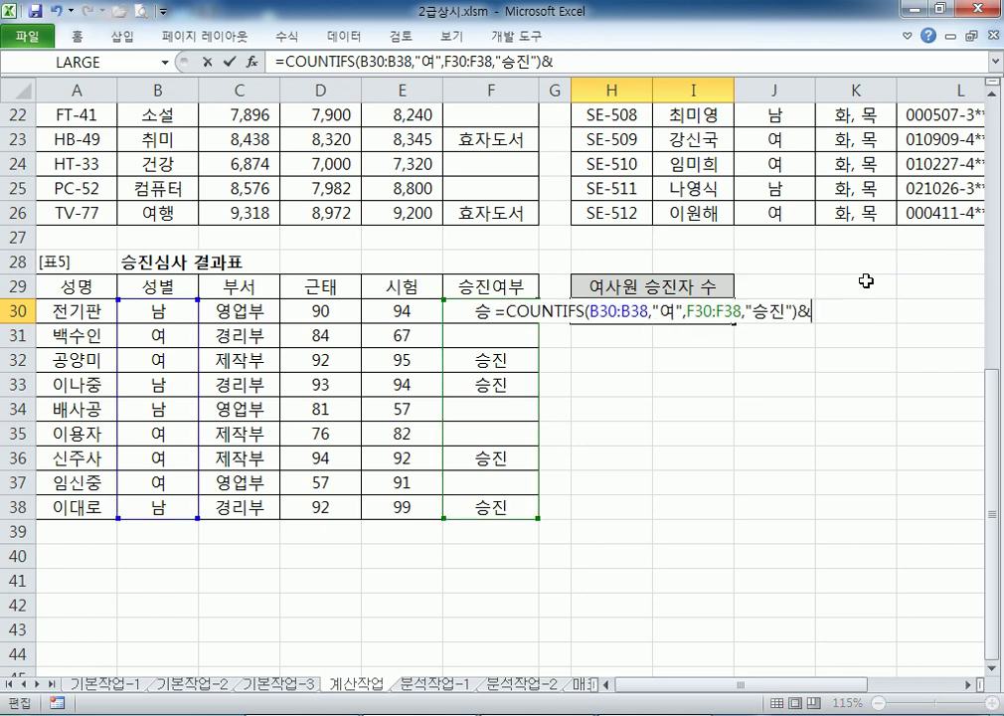
{"action": "type", "text": "\"명\""}
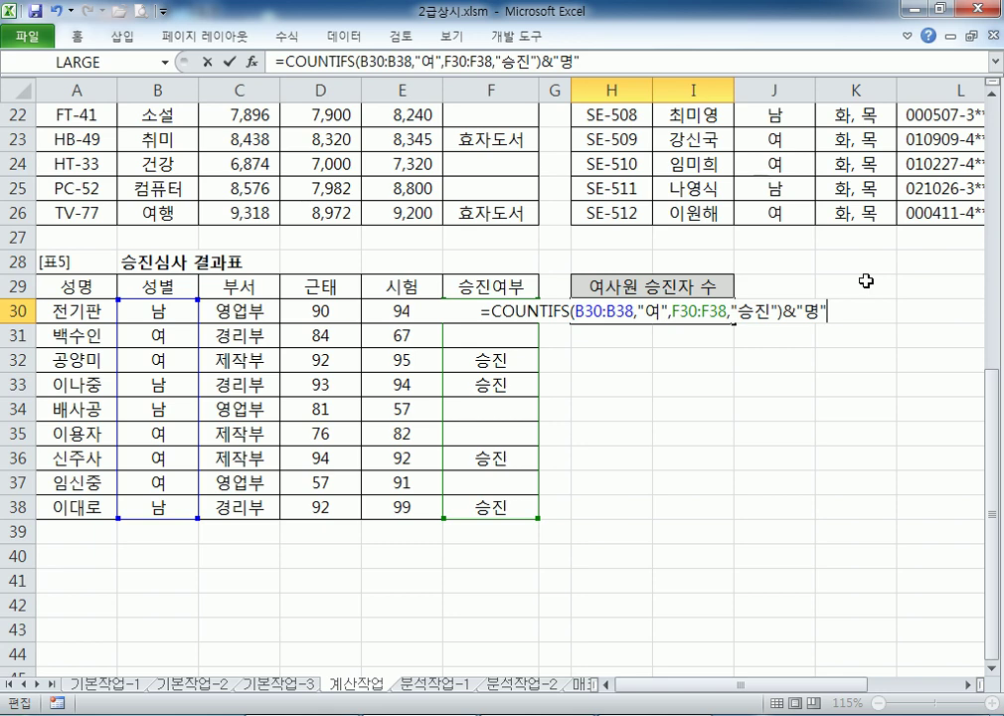
{"action": "key", "text": "Return"}
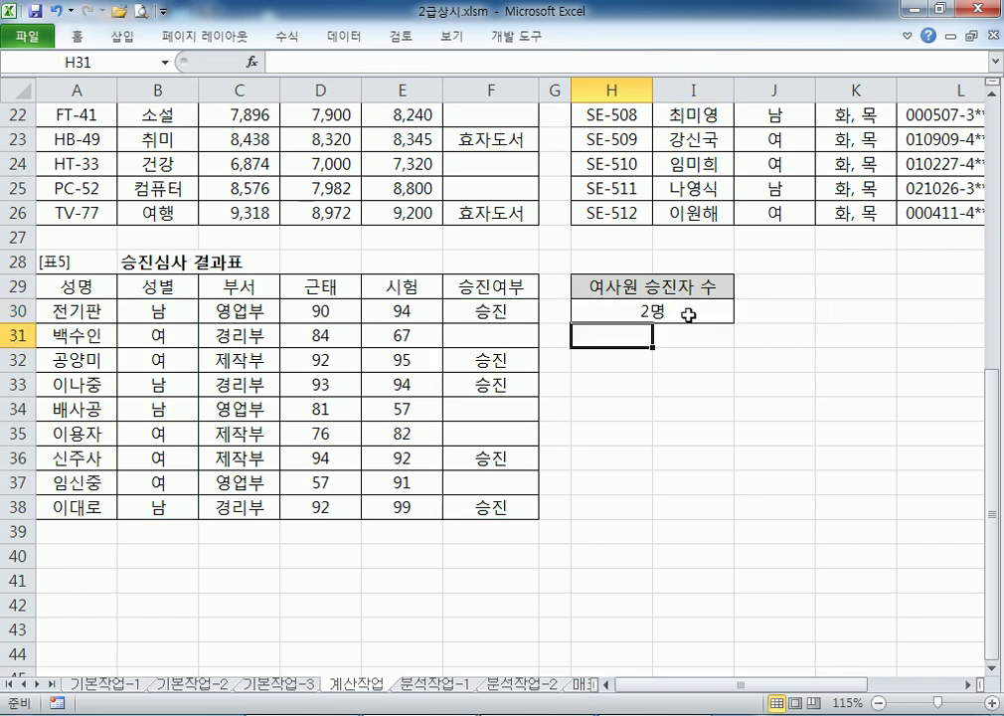
{"action": "left_click", "coordinate": [693, 316]}
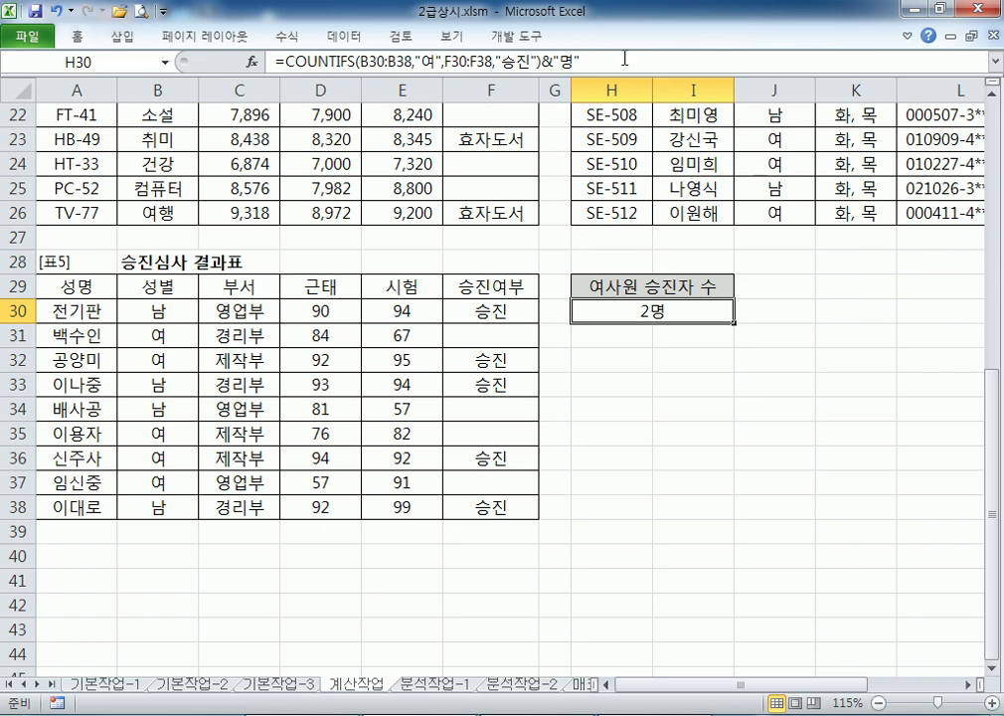
Deselect the notes line and close the Paint sketch without saving it
{"action": "key", "text": "alt+Tab"}
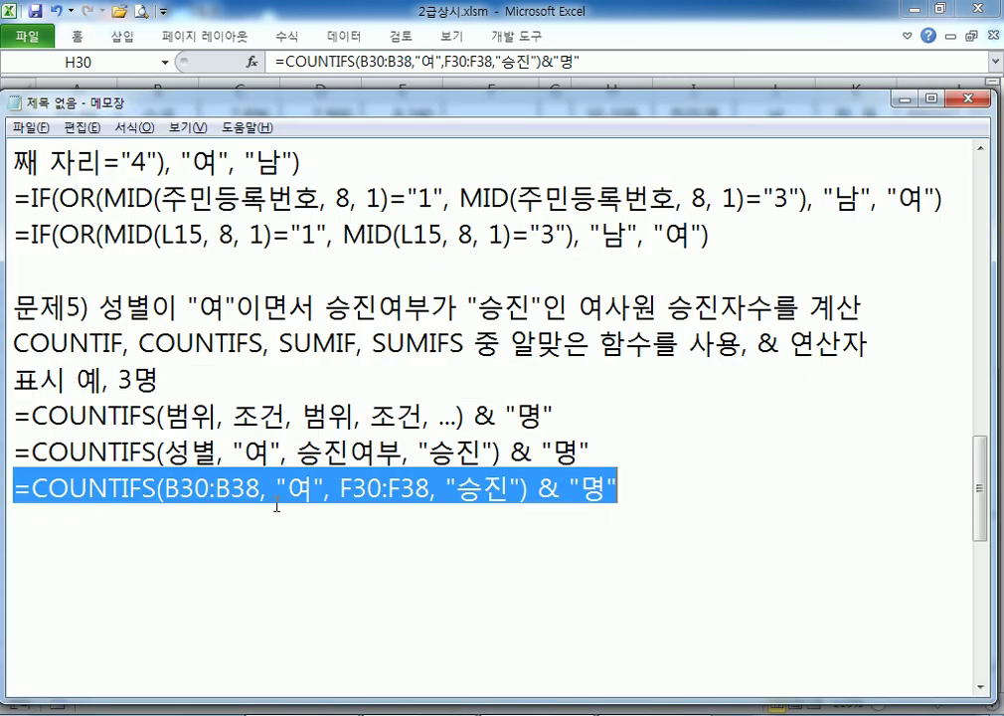
{"action": "left_click", "coordinate": [93, 536]}
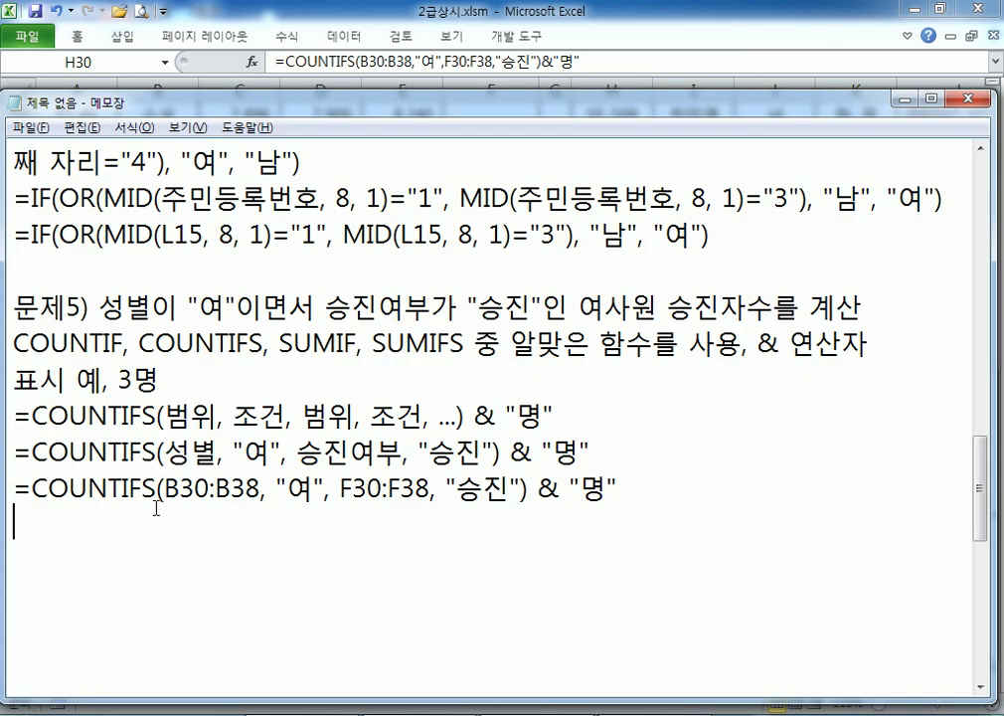
{"action": "scroll", "coordinate": [156, 508], "scroll_direction": "down", "scroll_amount": 1}
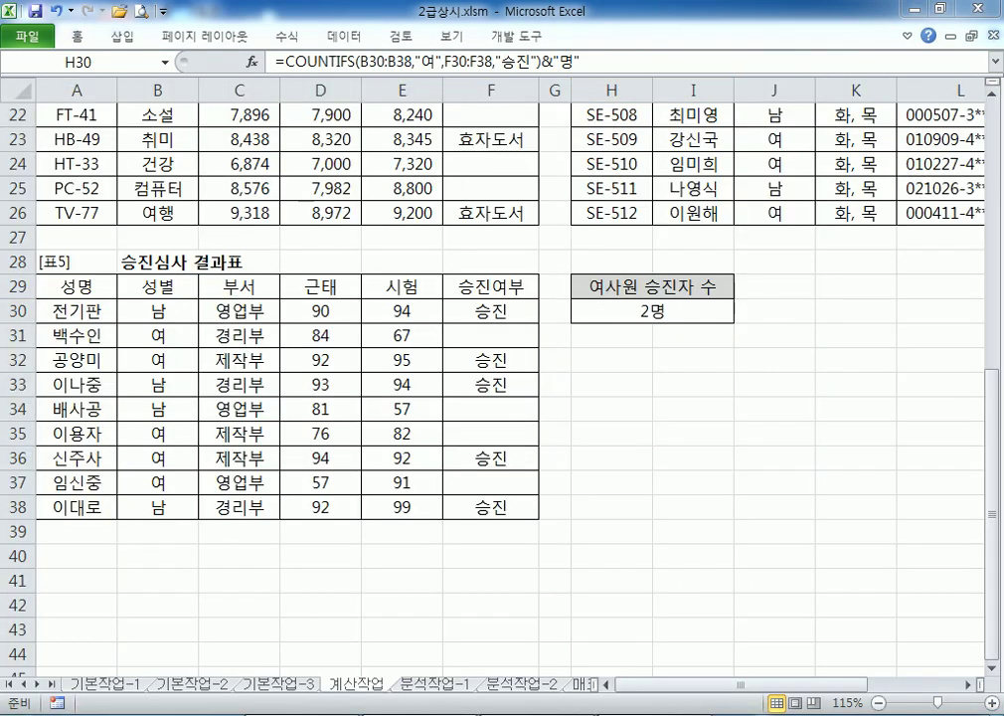
{"action": "right_click", "coordinate": [656, 712]}
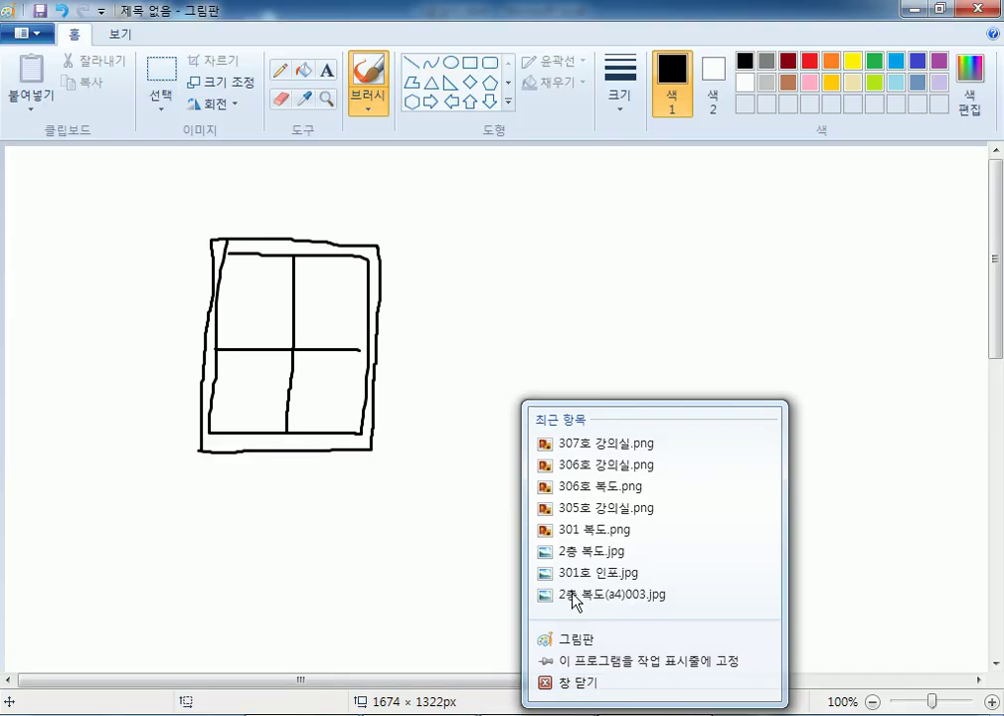
{"action": "left_click", "coordinate": [579, 682]}
{"action": "left_click", "coordinate": [514, 375]}
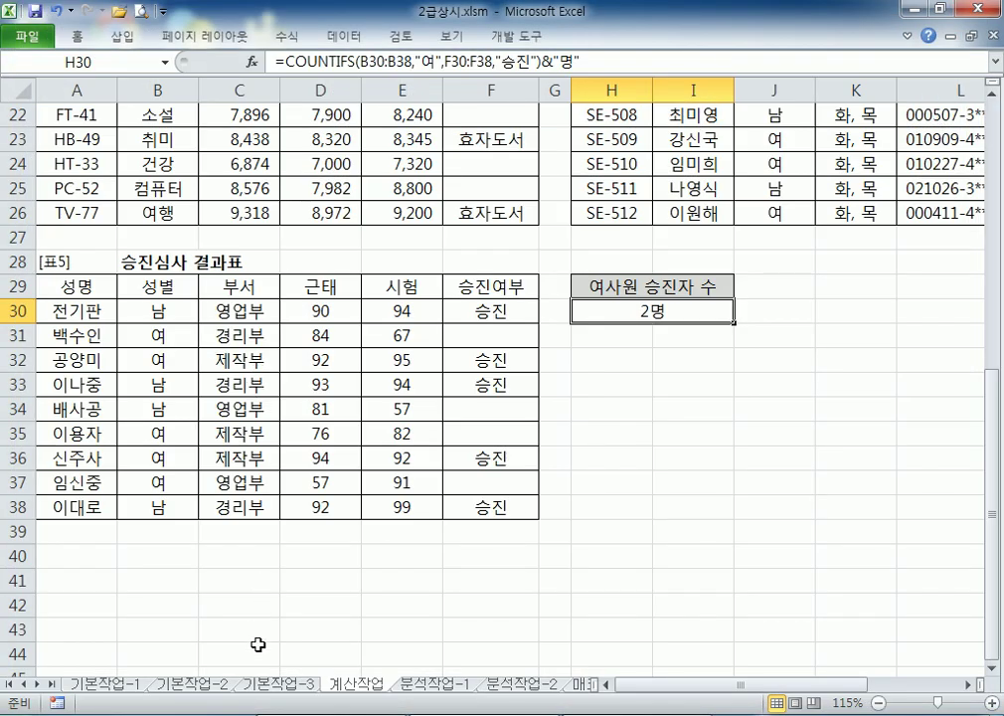
On 분석작업-1, pin the ribbon, select the A3:H15 table and open the 피벗 테이블 choices
{"action": "left_click", "coordinate": [418, 686]}
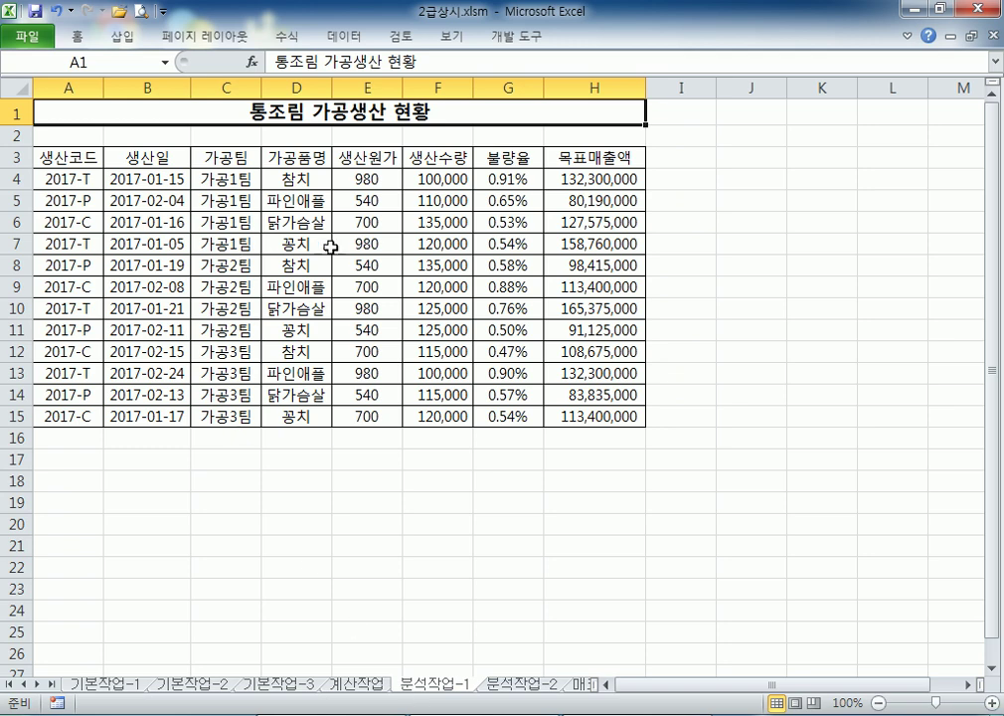
{"action": "double_click", "coordinate": [76, 39]}
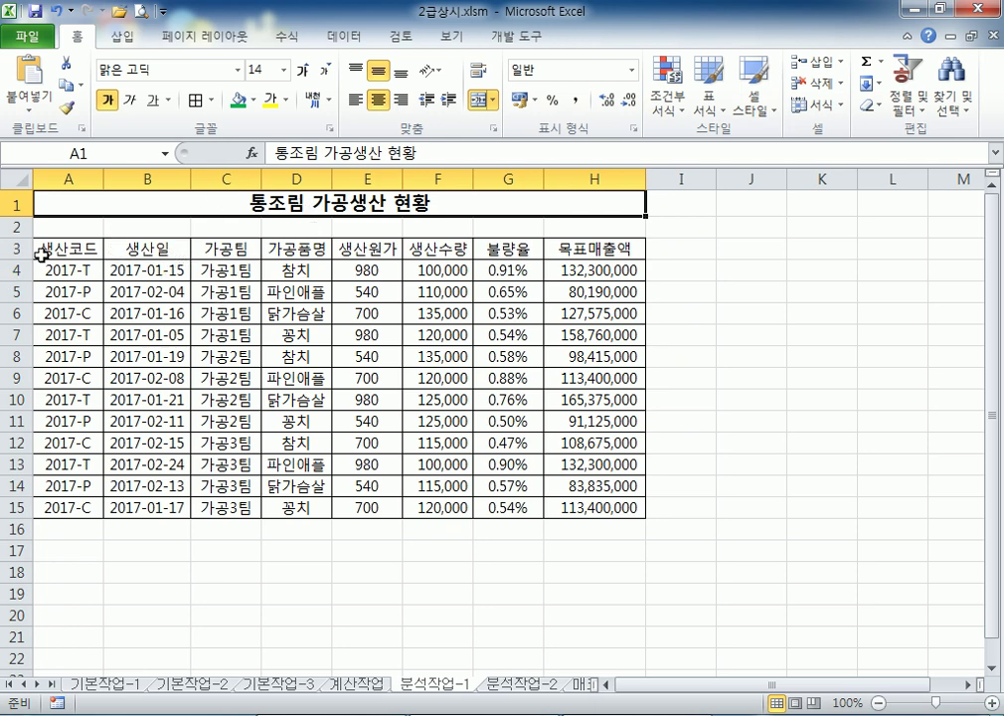
{"action": "left_click_drag", "start_coordinate": [42, 255], "coordinate": [581, 505]}
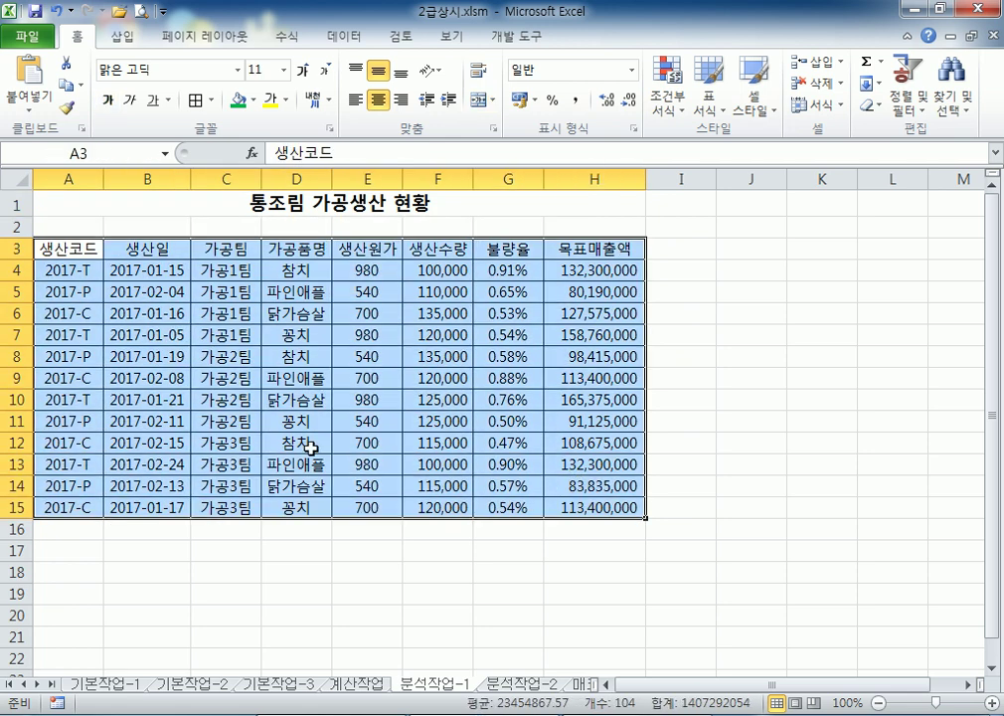
{"action": "left_click", "coordinate": [289, 331]}
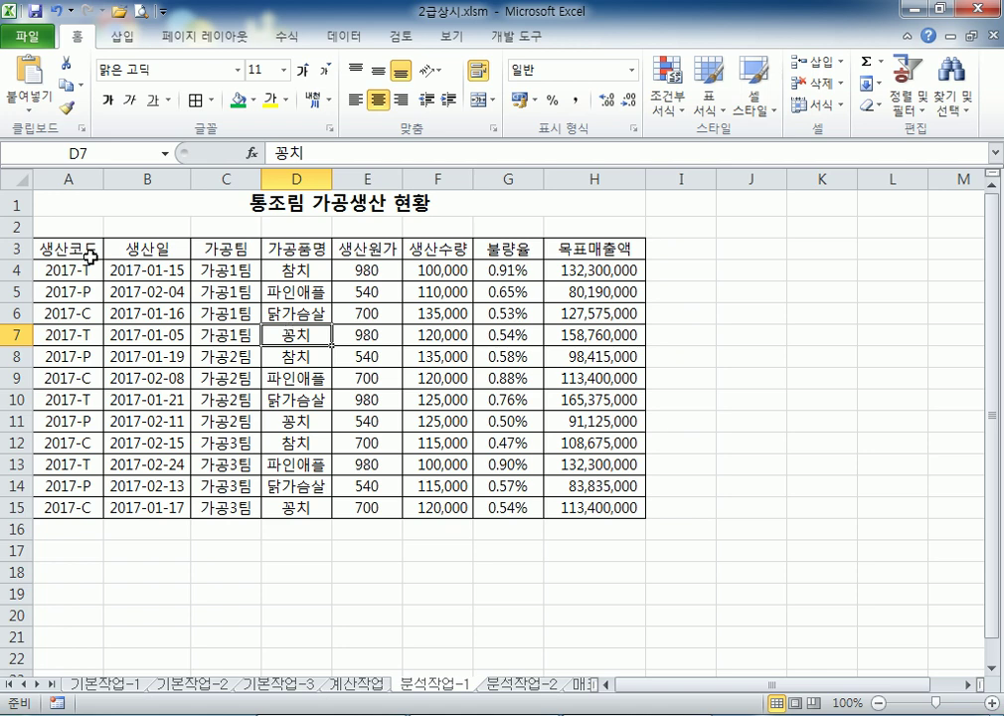
{"action": "left_click_drag", "start_coordinate": [45, 247], "coordinate": [565, 507]}
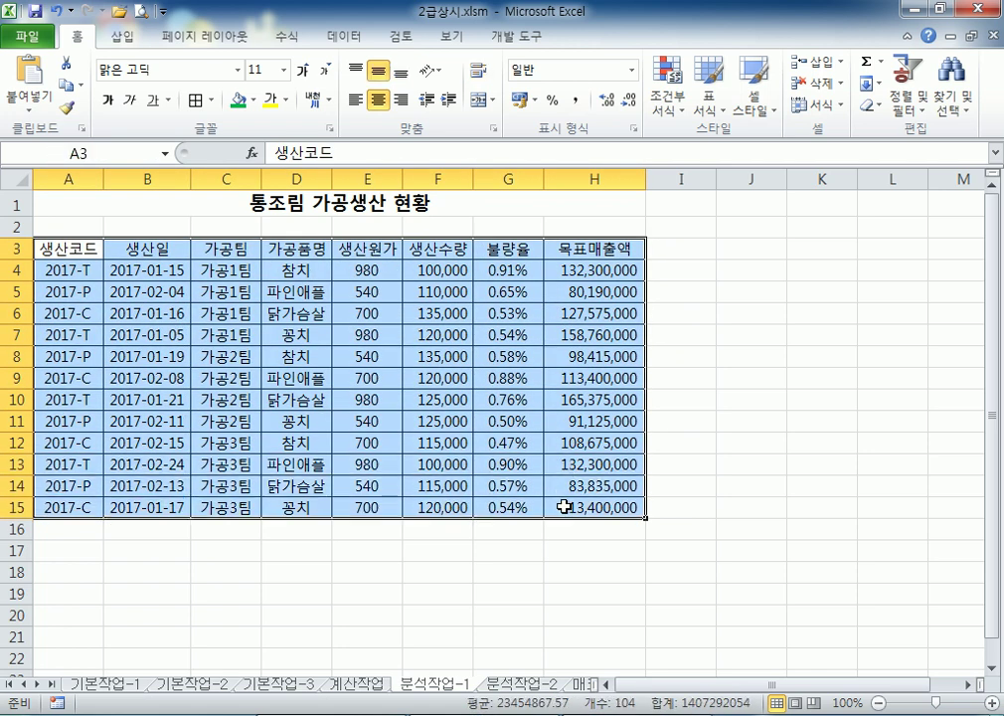
{"action": "left_click", "coordinate": [123, 36]}
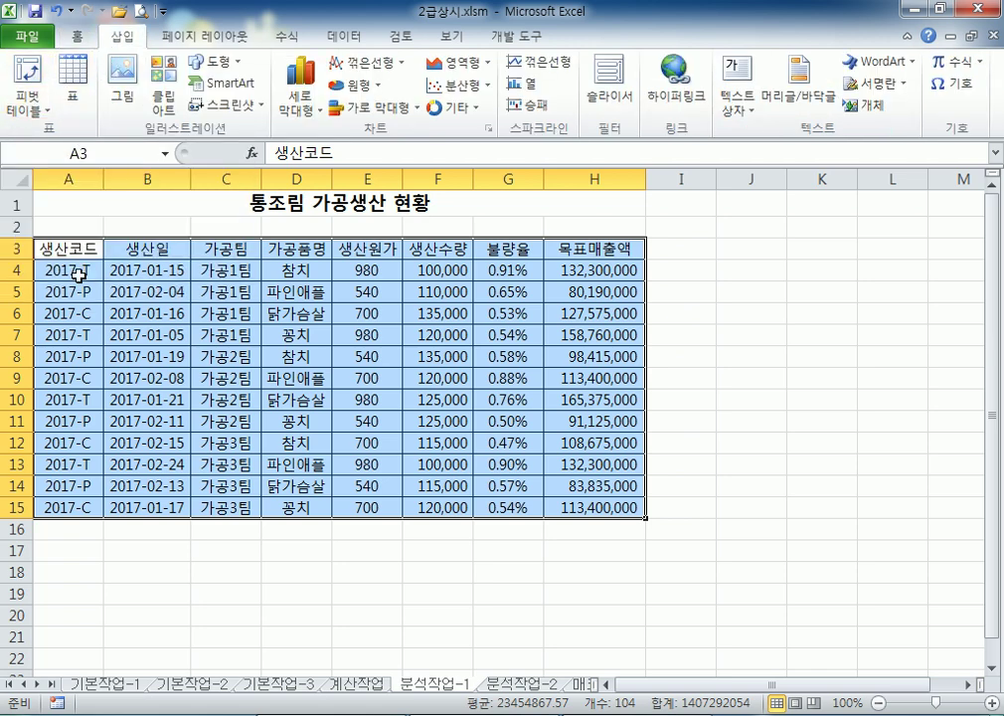
{"action": "left_click", "coordinate": [298, 335]}
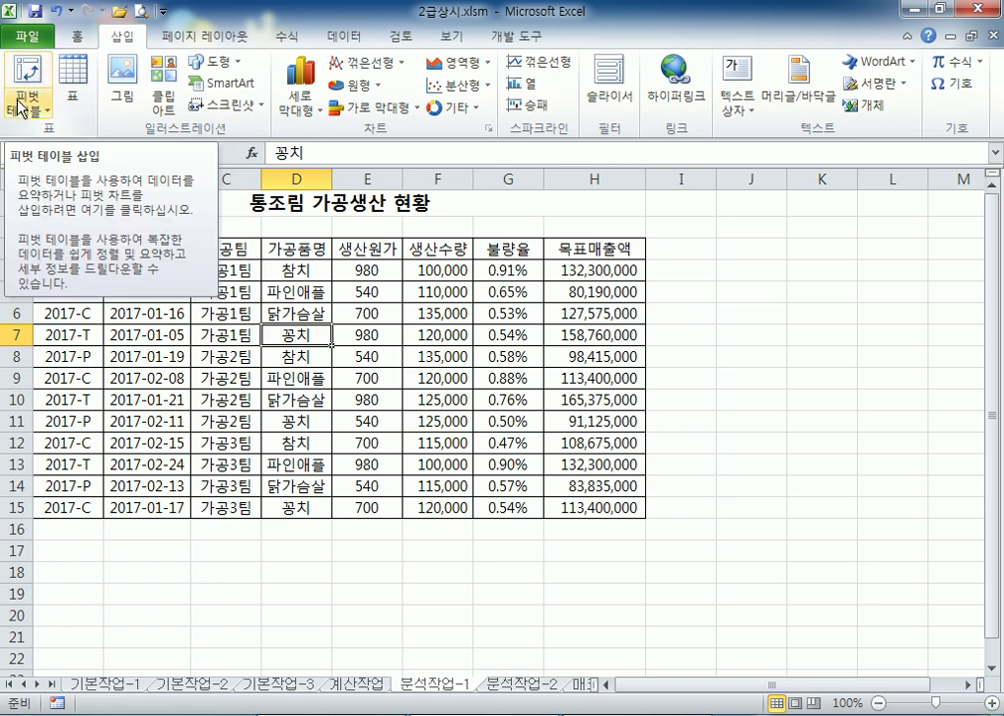
{"action": "left_click", "coordinate": [45, 109]}
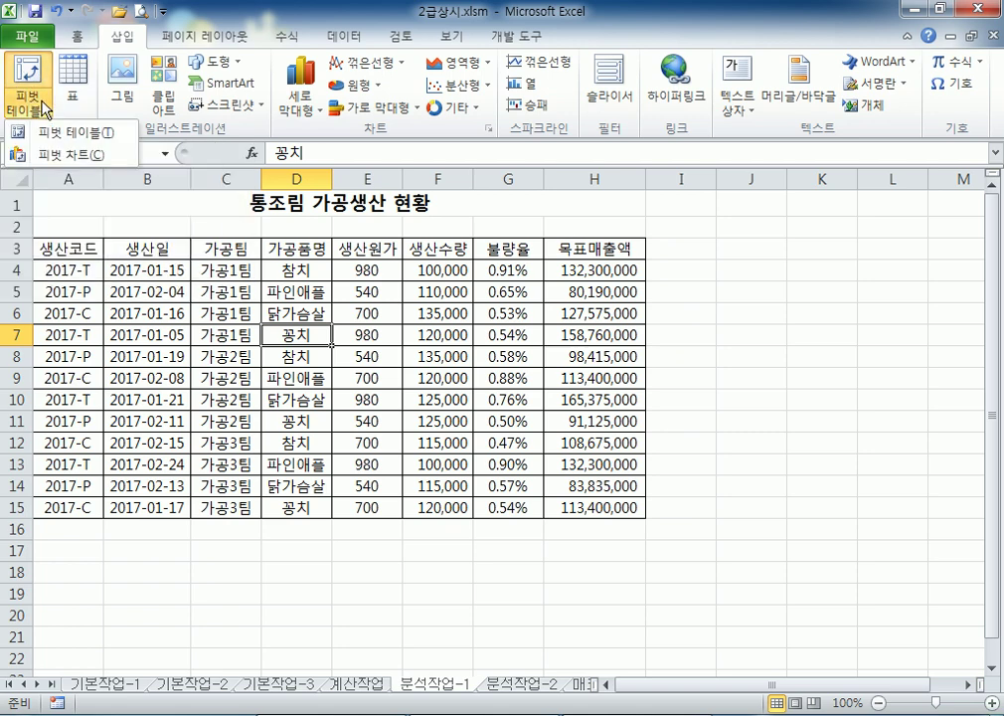
Start and cancel pivot table creation several times from different table selections
{"action": "left_click", "coordinate": [96, 134]}
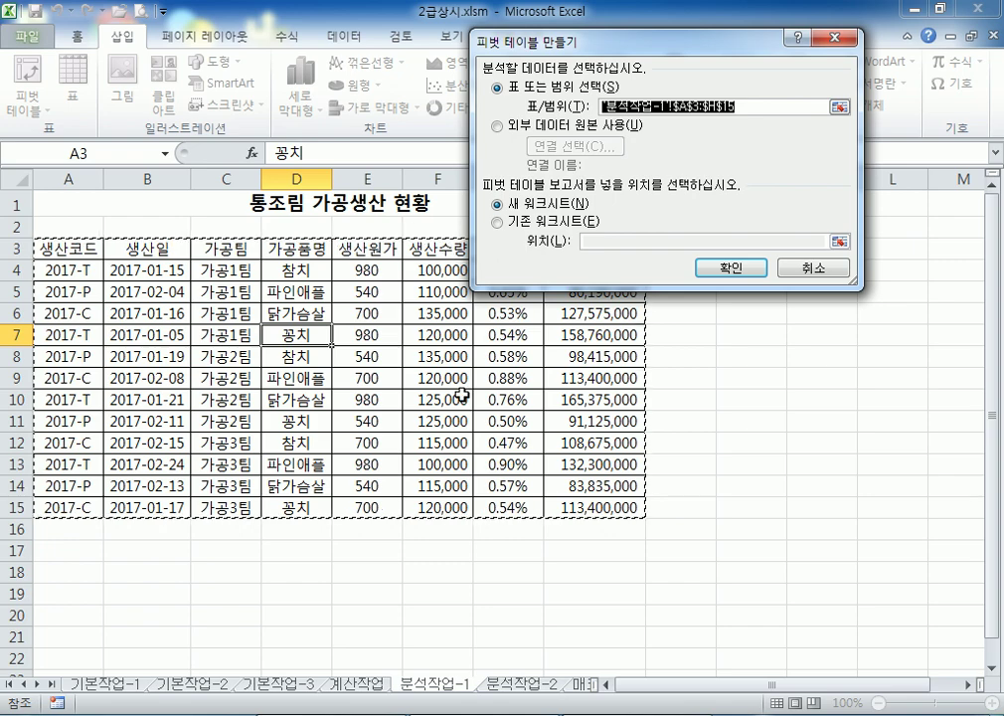
{"action": "left_click", "coordinate": [821, 267]}
{"action": "left_click_drag", "start_coordinate": [72, 252], "coordinate": [577, 507]}
{"action": "left_click", "coordinate": [22, 112]}
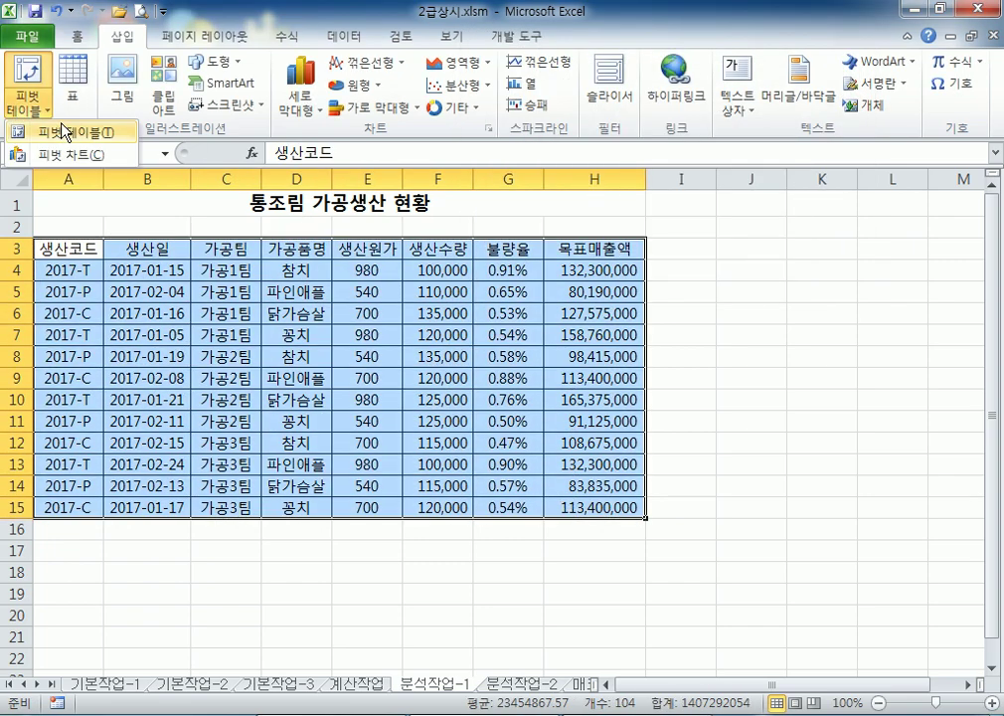
{"action": "left_click", "coordinate": [60, 130]}
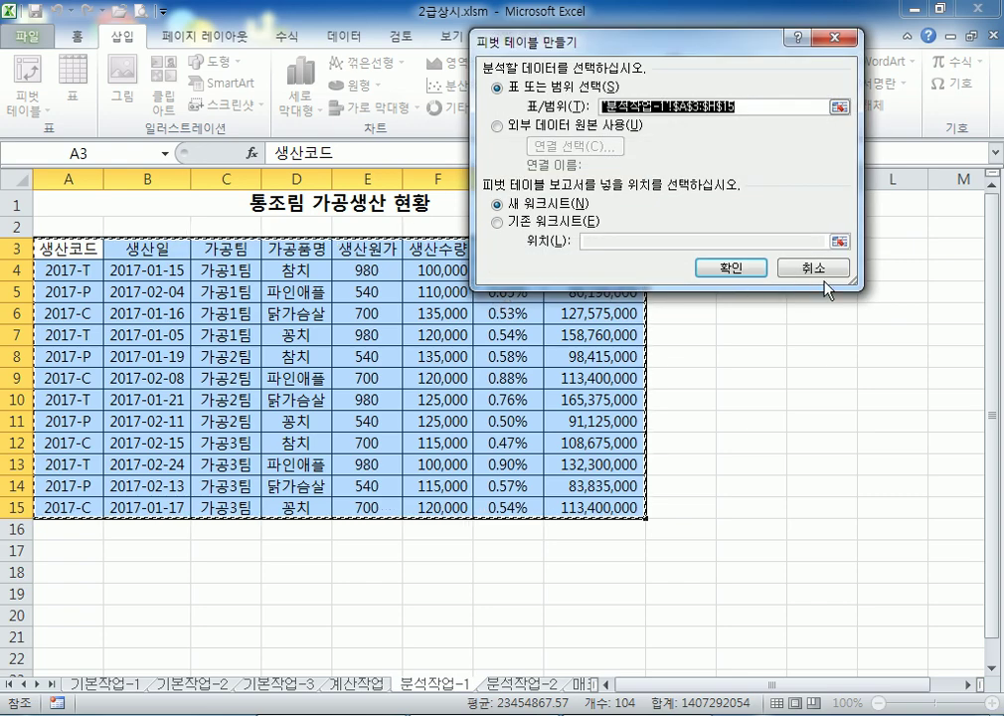
{"action": "left_click", "coordinate": [813, 267]}
{"action": "left_click_drag", "start_coordinate": [295, 248], "coordinate": [556, 379]}
{"action": "left_click", "coordinate": [30, 107]}
{"action": "left_click", "coordinate": [61, 131]}
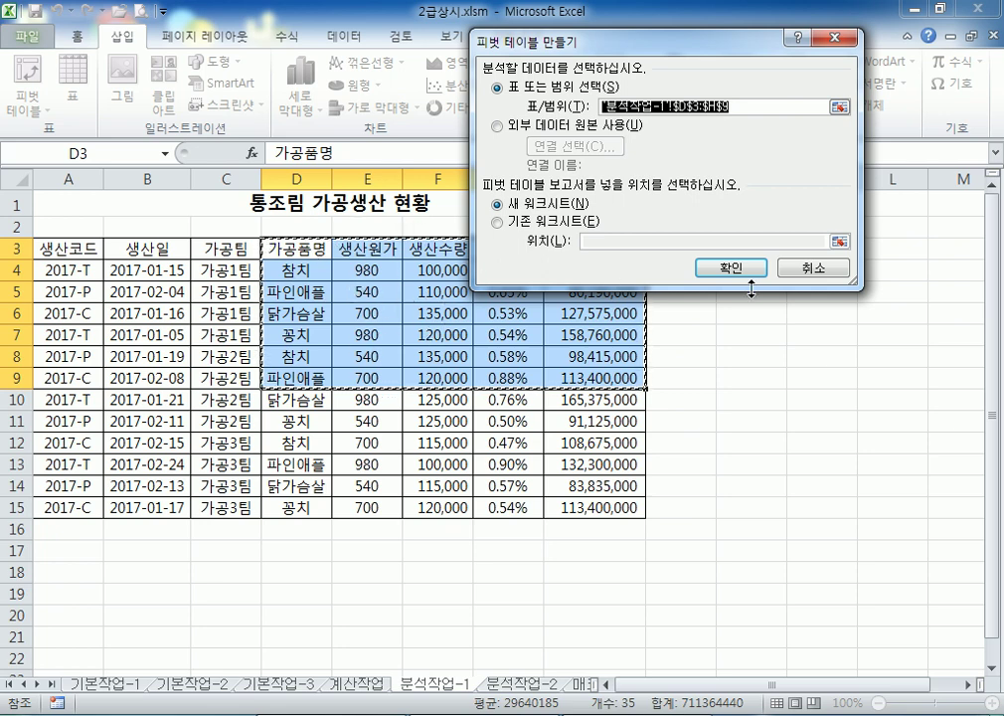
{"action": "left_click", "coordinate": [814, 267]}
Start a pivot table with 기존 워크시트 and location A20, and confirm it
{"action": "left_click", "coordinate": [147, 291]}
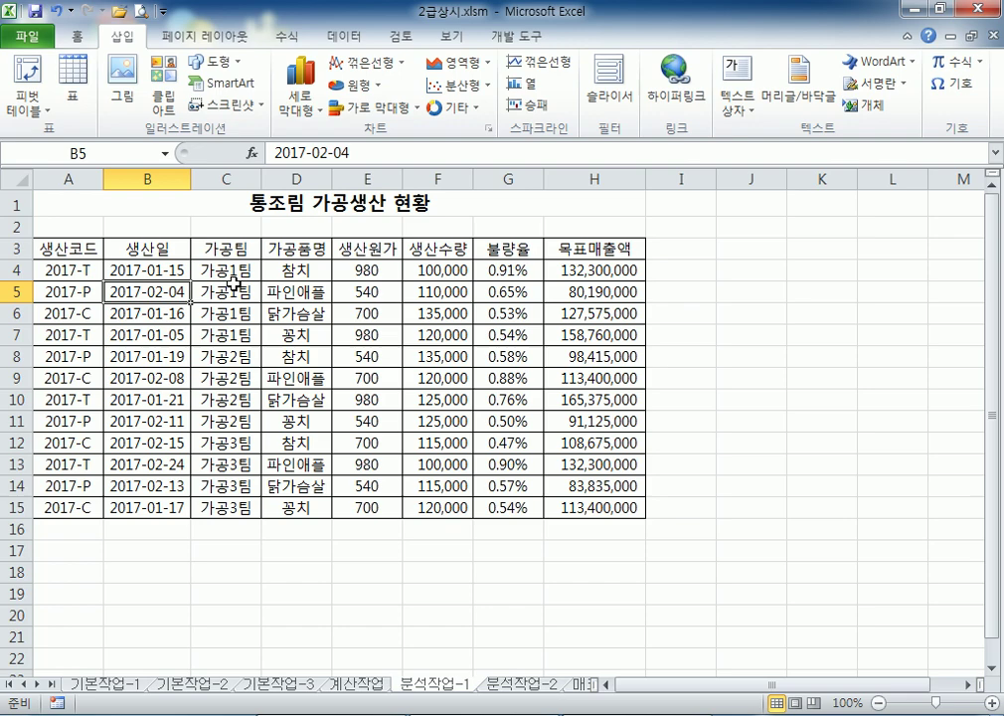
{"action": "left_click", "coordinate": [30, 72]}
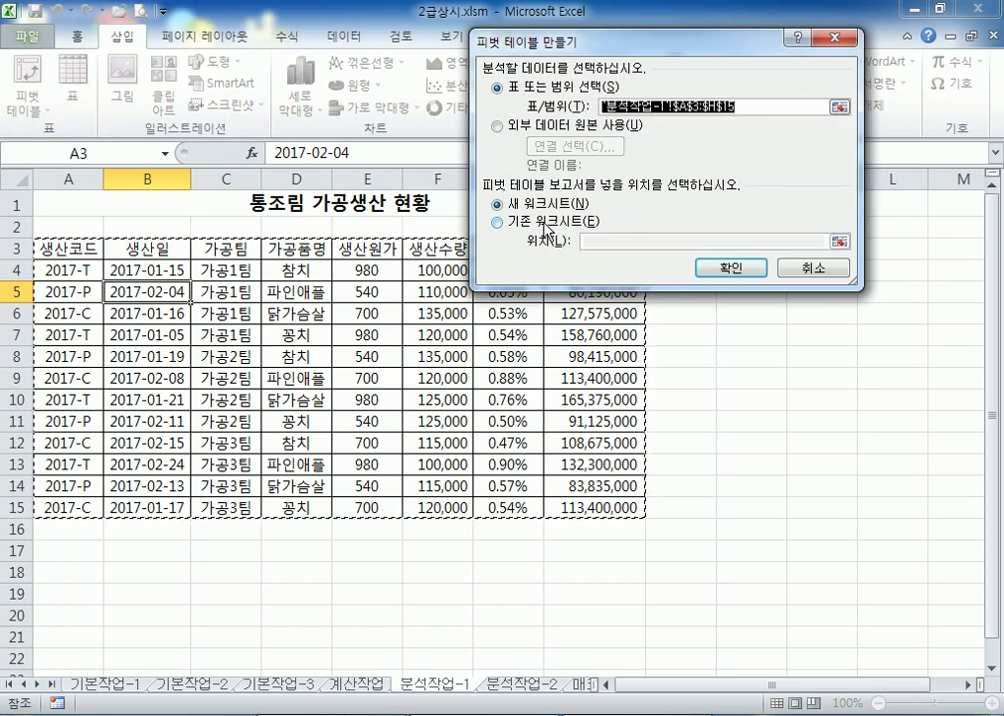
{"action": "left_click", "coordinate": [546, 226]}
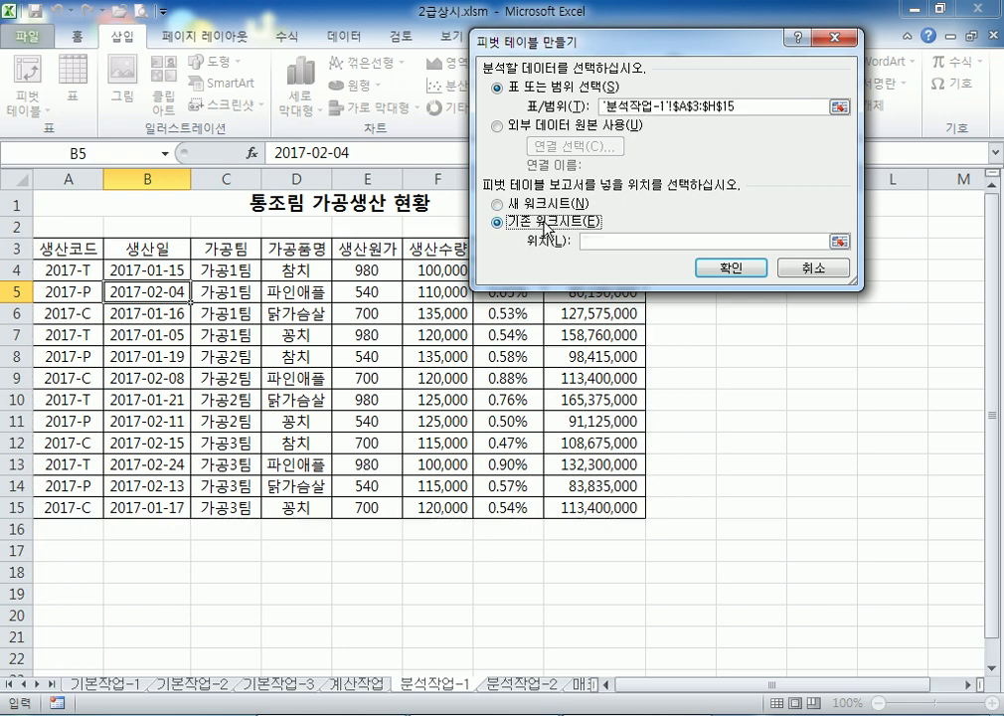
{"action": "scroll", "coordinate": [426, 254], "scroll_direction": "down", "scroll_amount": 2}
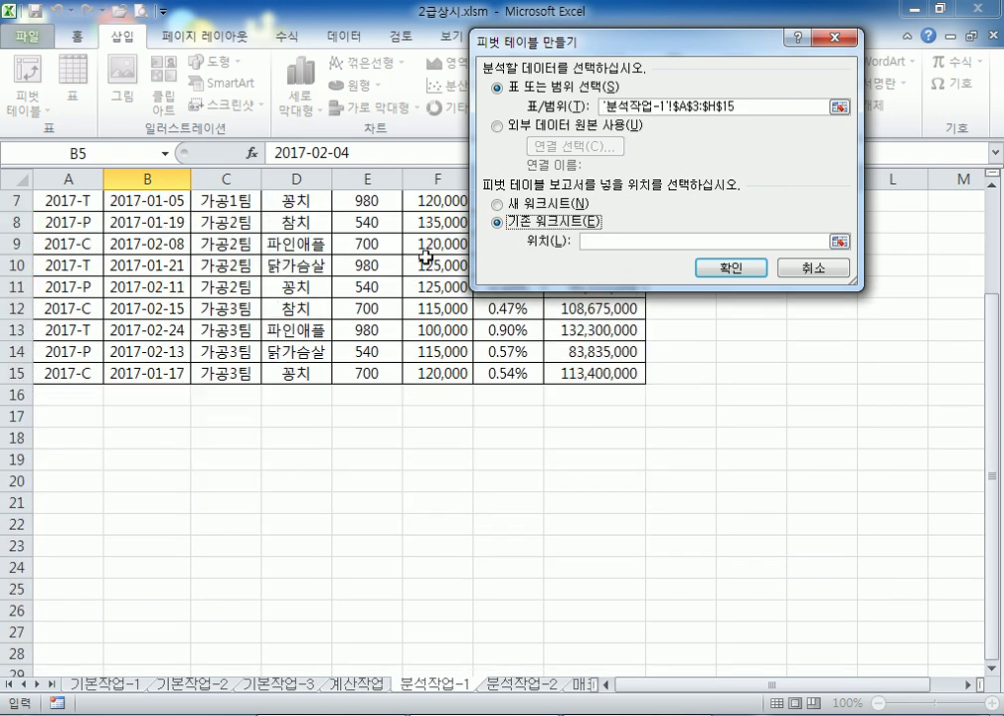
{"action": "left_click", "coordinate": [52, 480]}
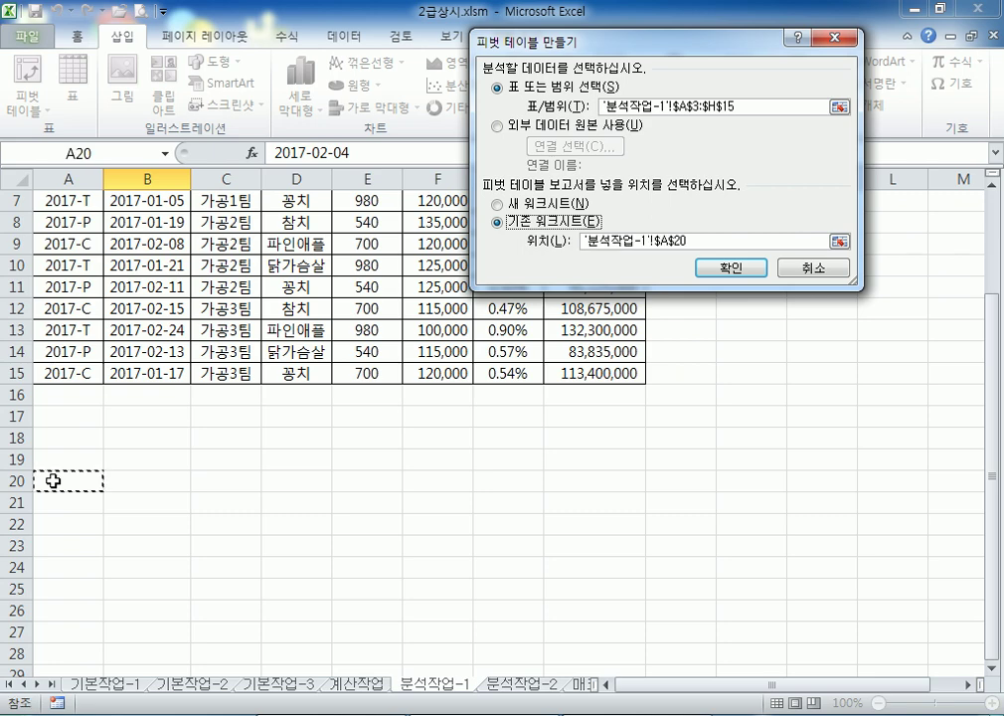
{"action": "left_click_drag", "start_coordinate": [701, 241], "coordinate": [566, 240]}
{"action": "left_click", "coordinate": [702, 241]}
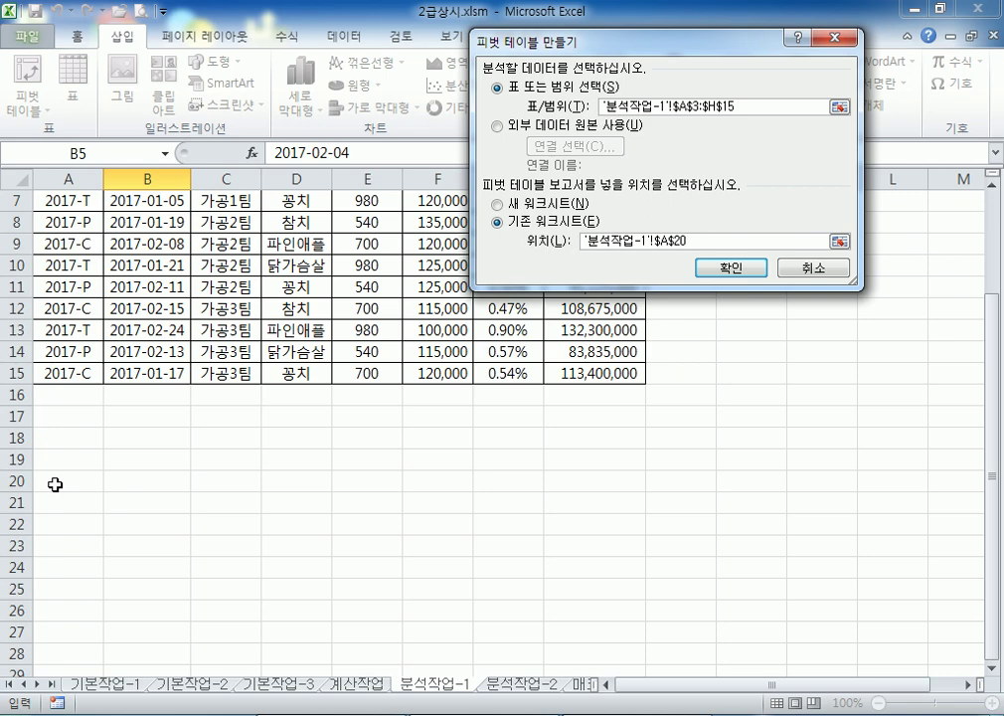
{"action": "left_click", "coordinate": [739, 269]}
{"action": "left_click_drag", "start_coordinate": [145, 222], "coordinate": [427, 310]}
{"action": "scroll", "coordinate": [279, 265], "scroll_direction": "up", "scroll_amount": 2}
{"action": "left_click", "coordinate": [156, 272]}
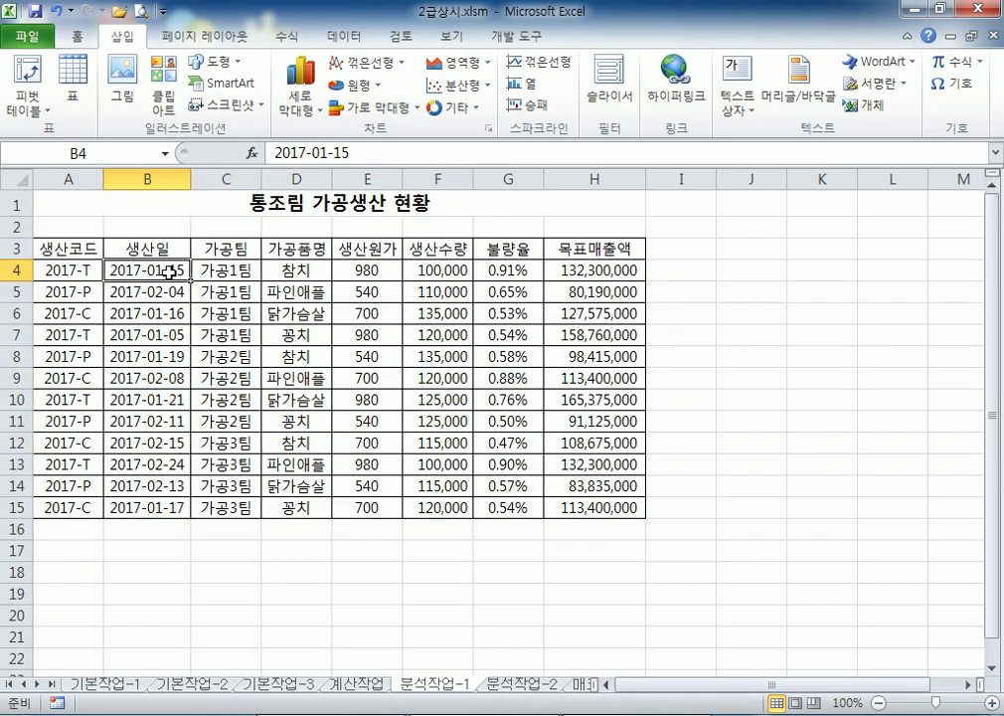
Create the empty pivot table from A3:H15 at cell A20 of this sheet
{"action": "left_click", "coordinate": [32, 104]}
{"action": "left_click", "coordinate": [72, 133]}
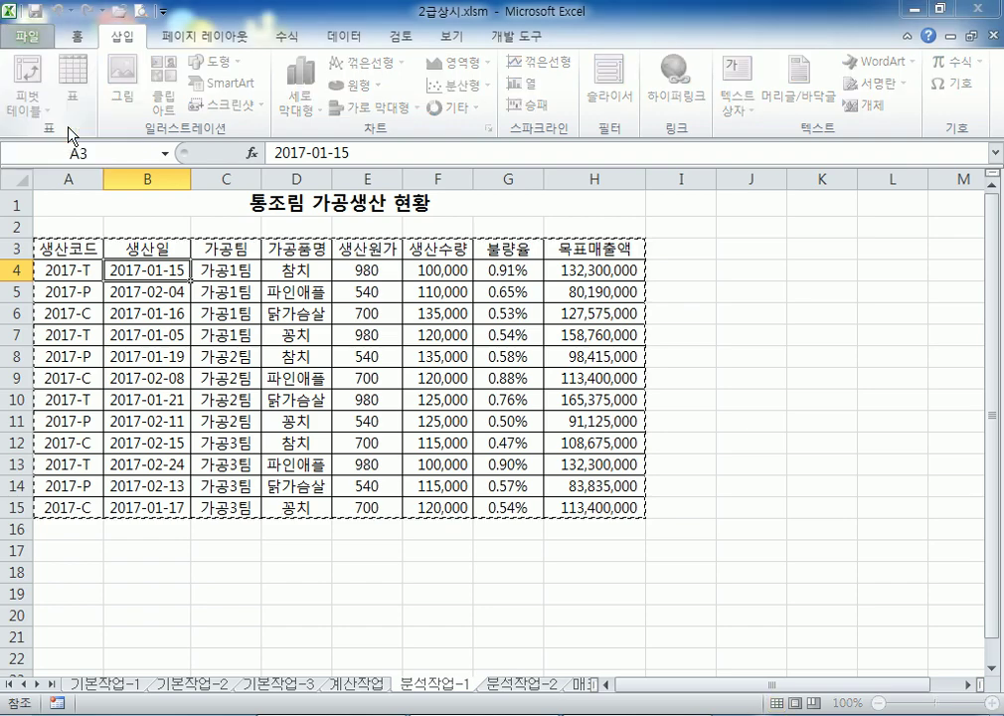
{"action": "left_click", "coordinate": [497, 222]}
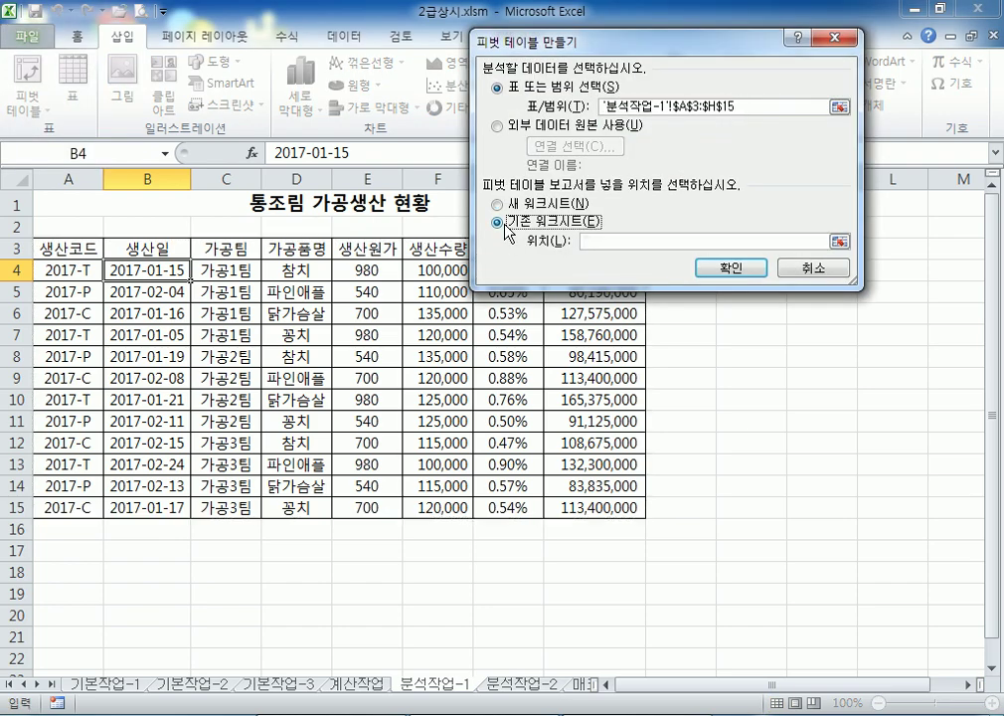
{"action": "scroll", "coordinate": [147, 310], "scroll_direction": "down", "scroll_amount": 1}
{"action": "scroll", "coordinate": [147, 310], "scroll_direction": "down", "scroll_amount": 1}
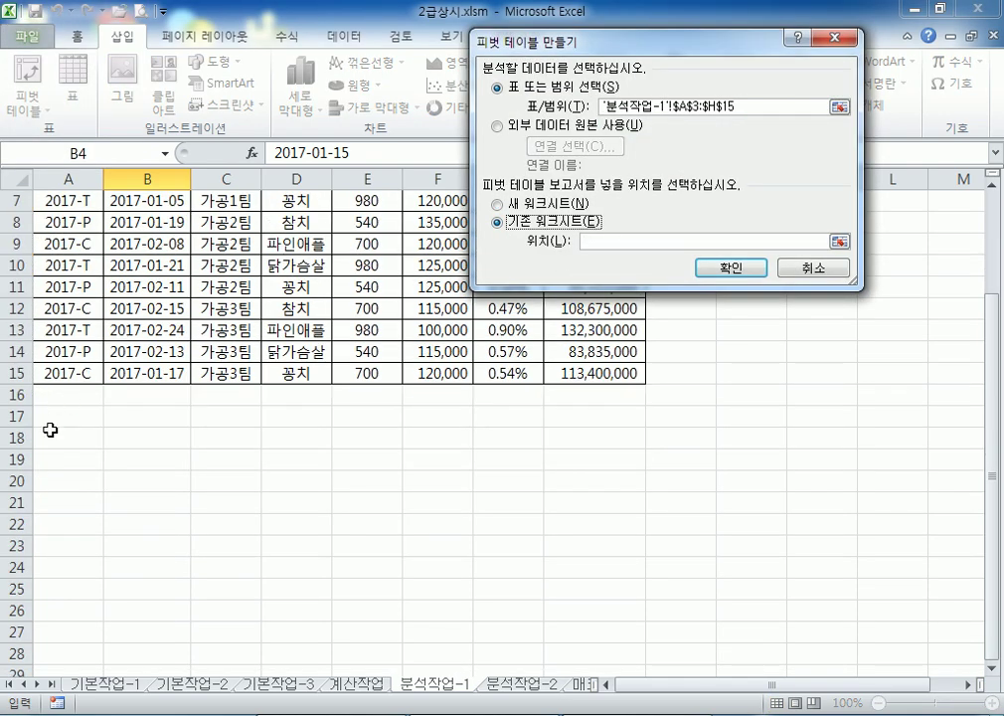
{"action": "left_click", "coordinate": [49, 481]}
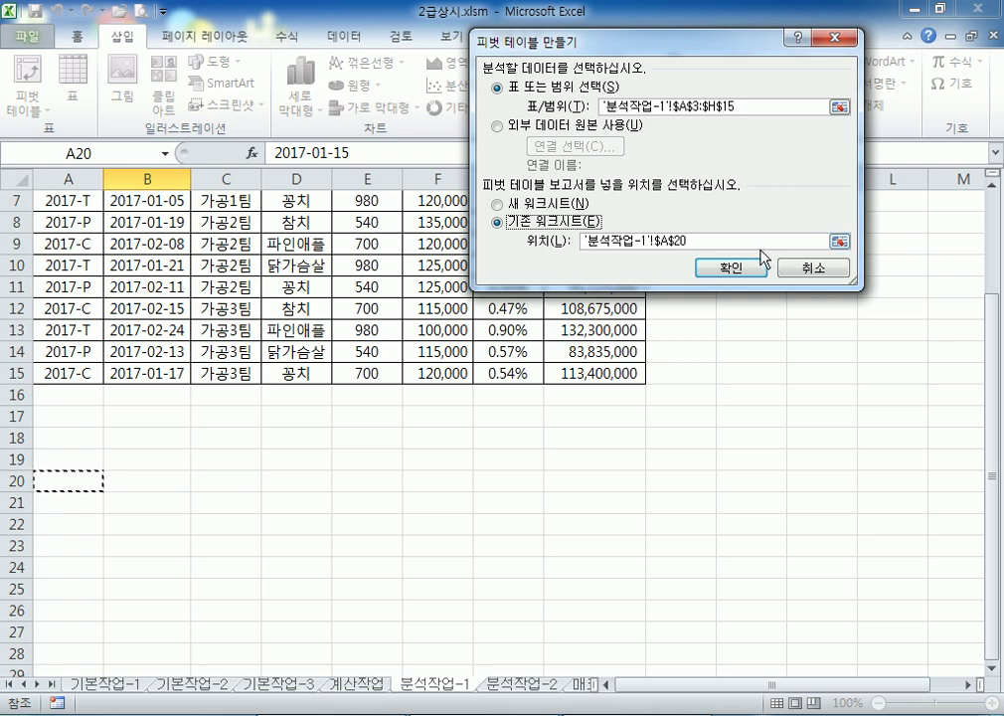
{"action": "left_click", "coordinate": [754, 273]}
{"action": "scroll", "coordinate": [268, 396], "scroll_direction": "down", "scroll_amount": 2}
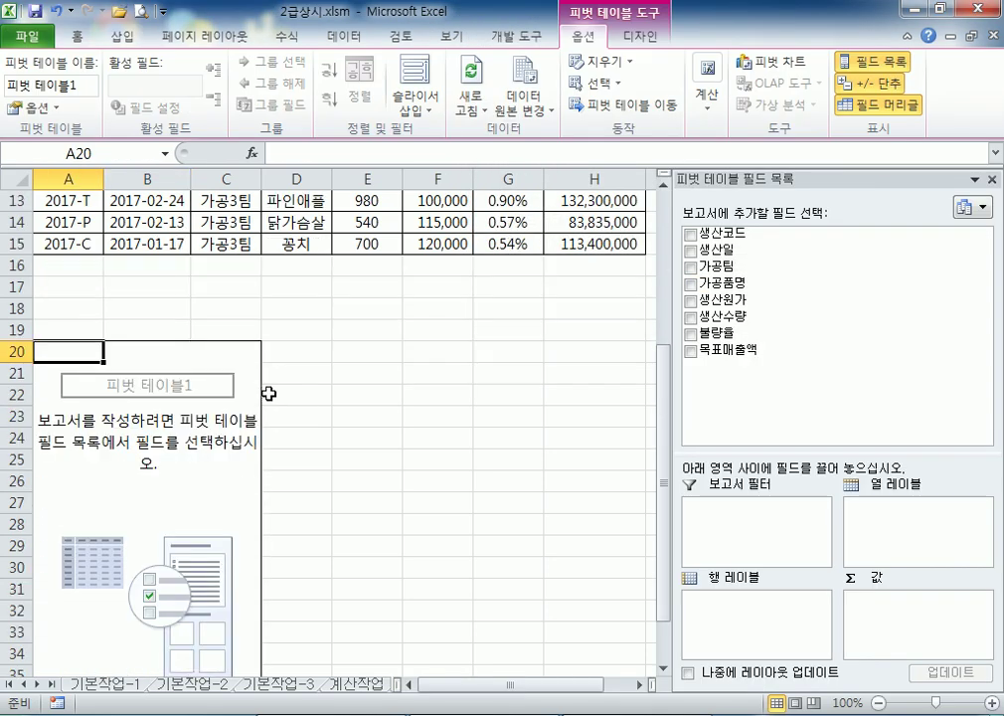
Float the field list, then set 가공품명 as filter, 생산일 rows, 가공팀 columns, sum of 목표매출액
{"action": "left_click_drag", "start_coordinate": [704, 453], "coordinate": [704, 413]}
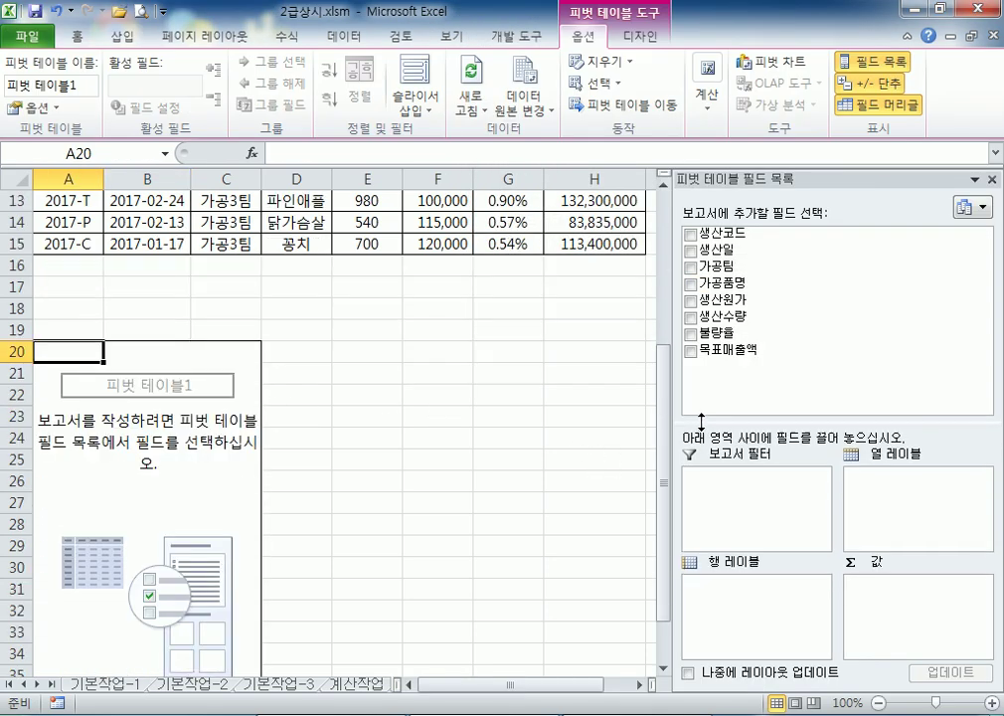
{"action": "scroll", "coordinate": [287, 395], "scroll_direction": "down", "scroll_amount": 2}
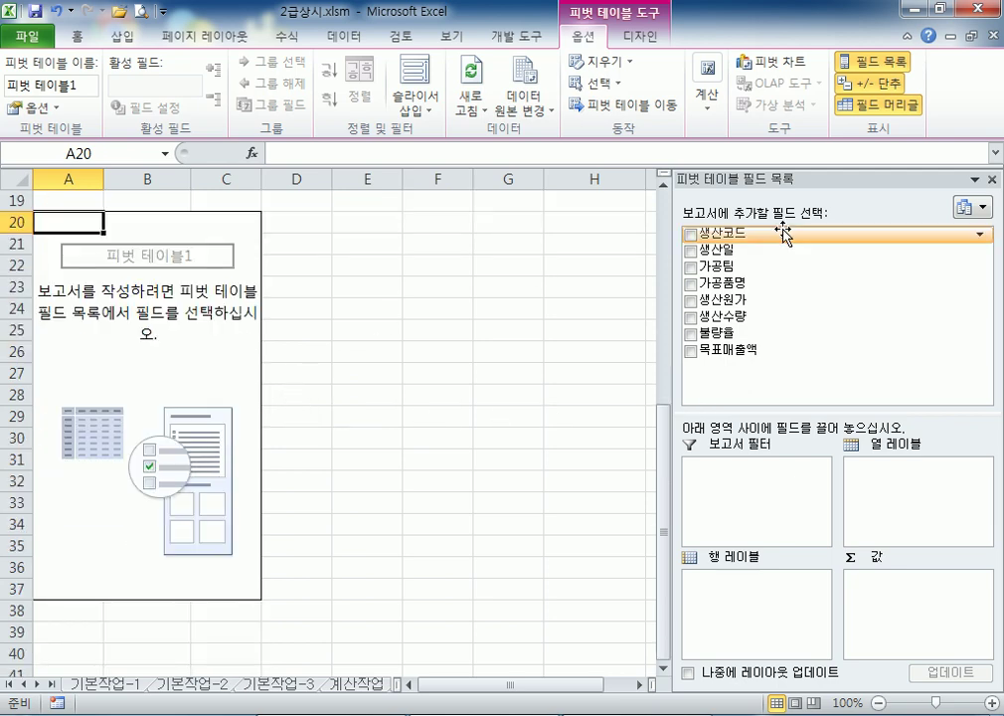
{"action": "left_click_drag", "start_coordinate": [790, 179], "coordinate": [595, 87]}
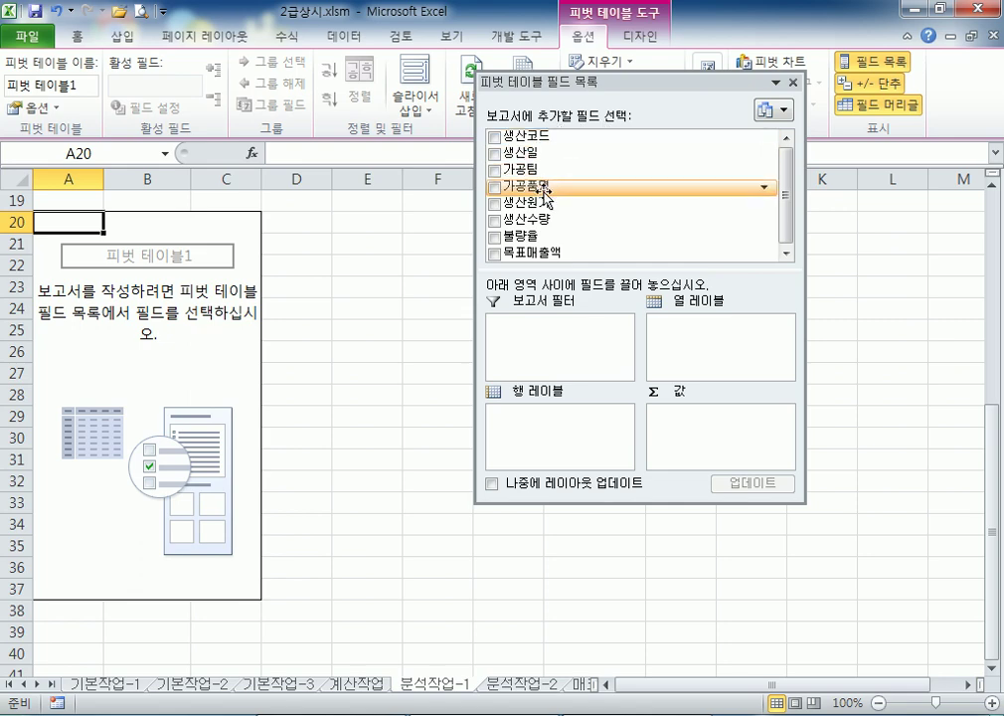
{"action": "left_click_drag", "start_coordinate": [545, 195], "coordinate": [552, 333]}
{"action": "scroll", "coordinate": [82, 312], "scroll_direction": "up", "scroll_amount": 2}
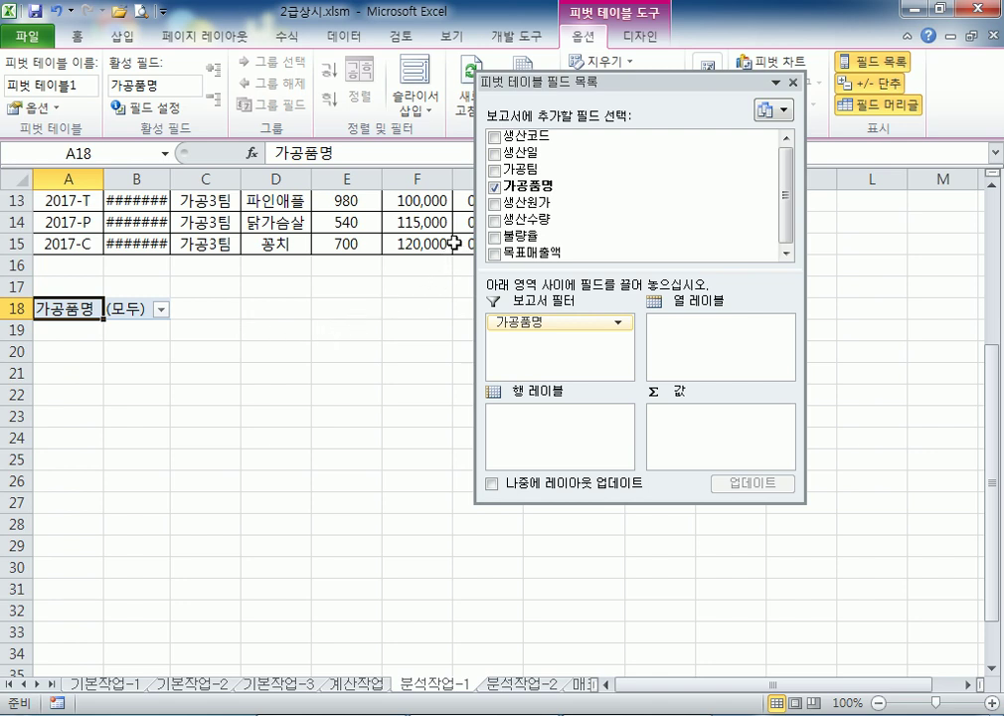
{"action": "left_click_drag", "start_coordinate": [527, 157], "coordinate": [532, 427]}
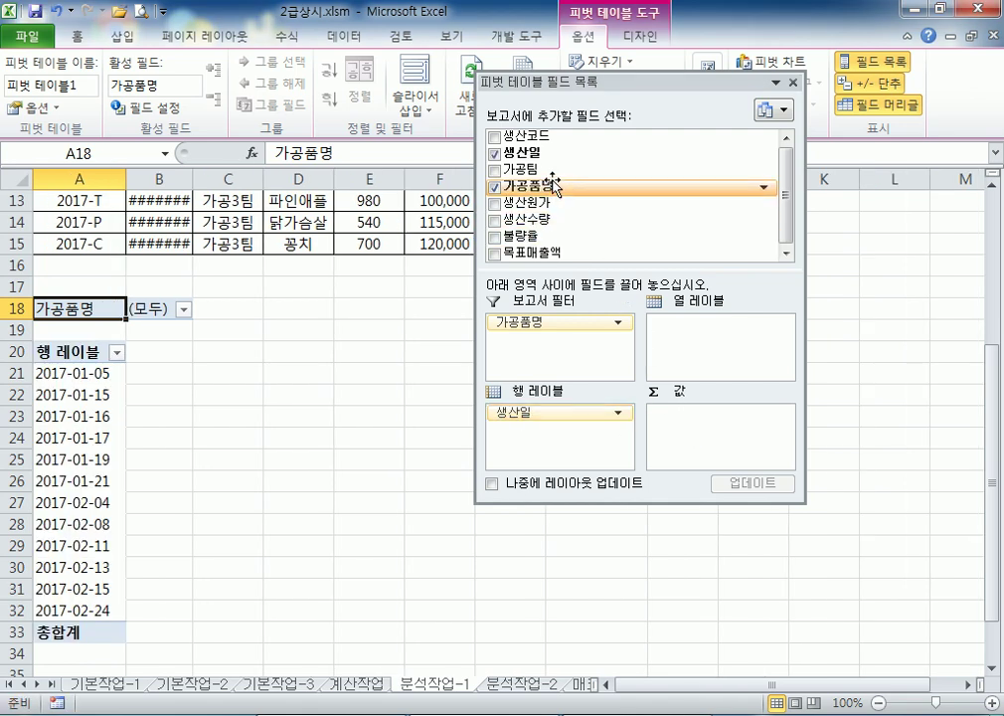
{"action": "left_click_drag", "start_coordinate": [538, 169], "coordinate": [675, 334]}
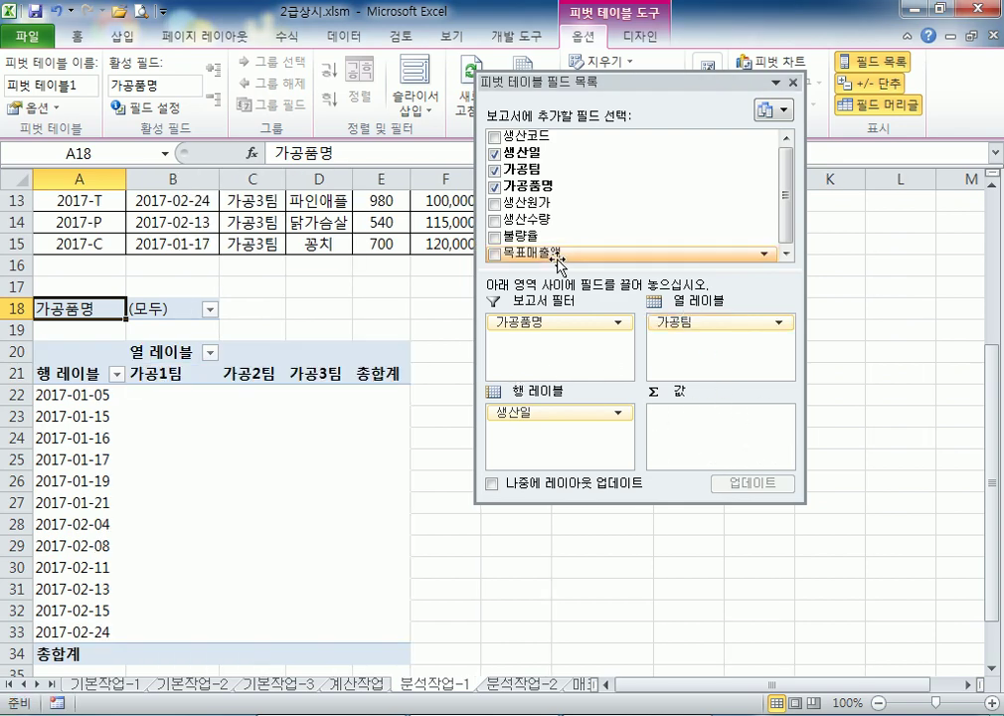
{"action": "left_click_drag", "start_coordinate": [530, 254], "coordinate": [706, 423]}
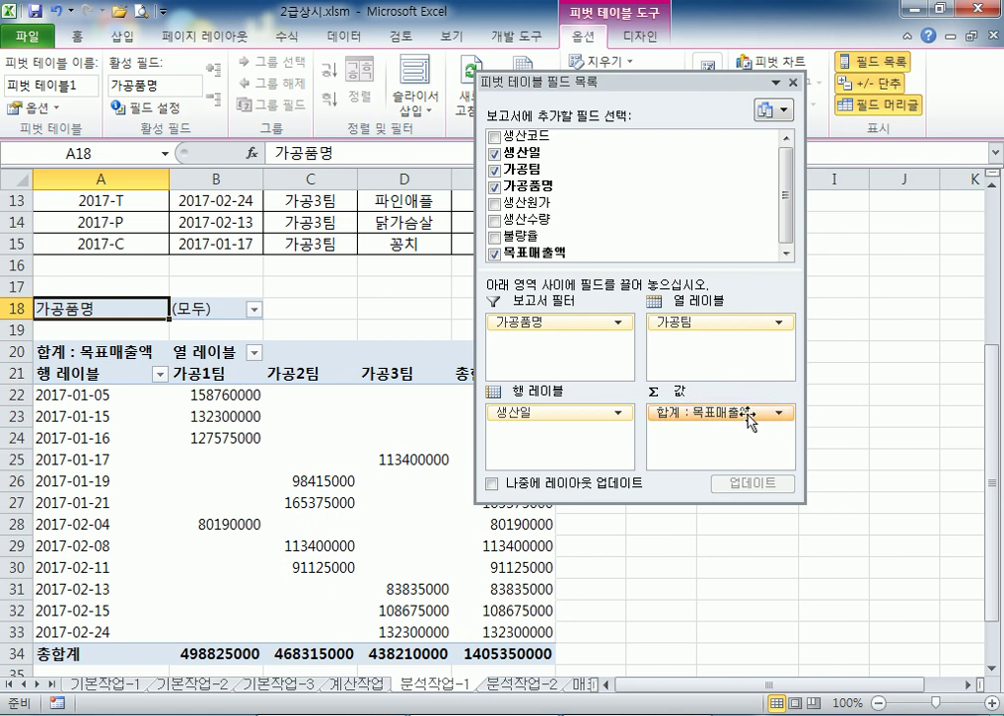
Change the 목표매출액 value field from 합계 to 평균 and dock the field list on the right
{"action": "left_click", "coordinate": [725, 422]}
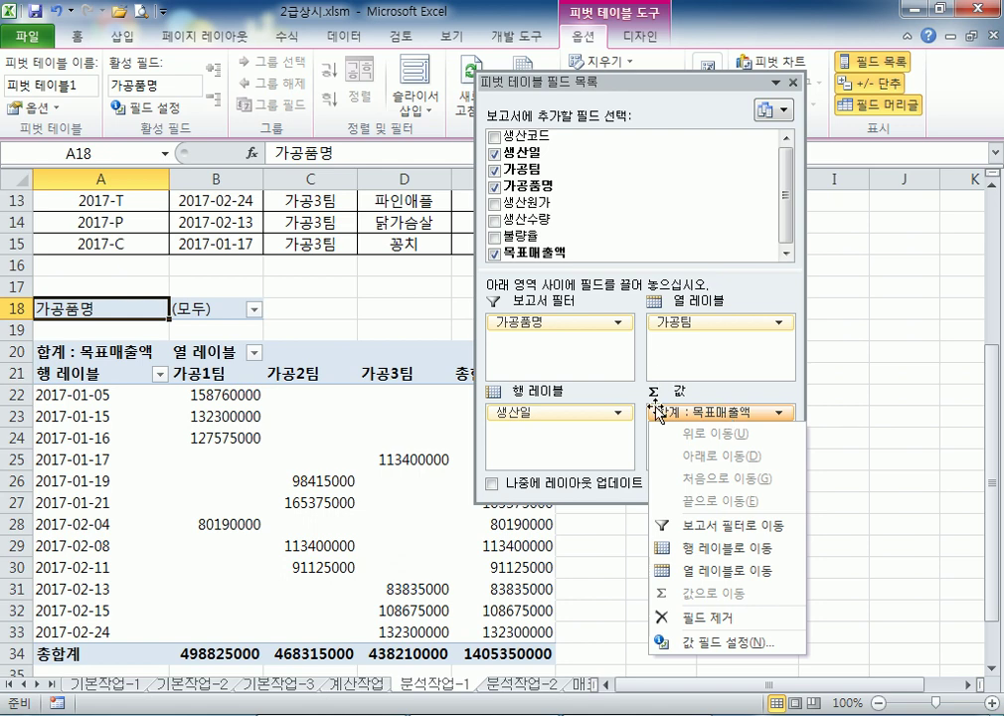
{"action": "left_click", "coordinate": [159, 107]}
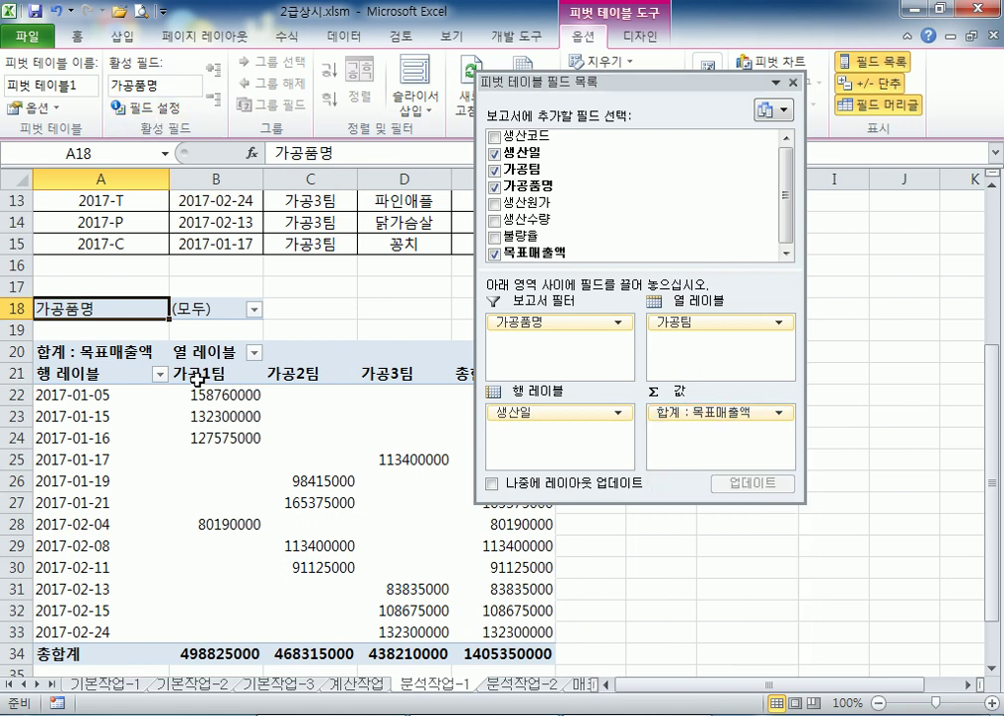
{"action": "left_click", "coordinate": [767, 412]}
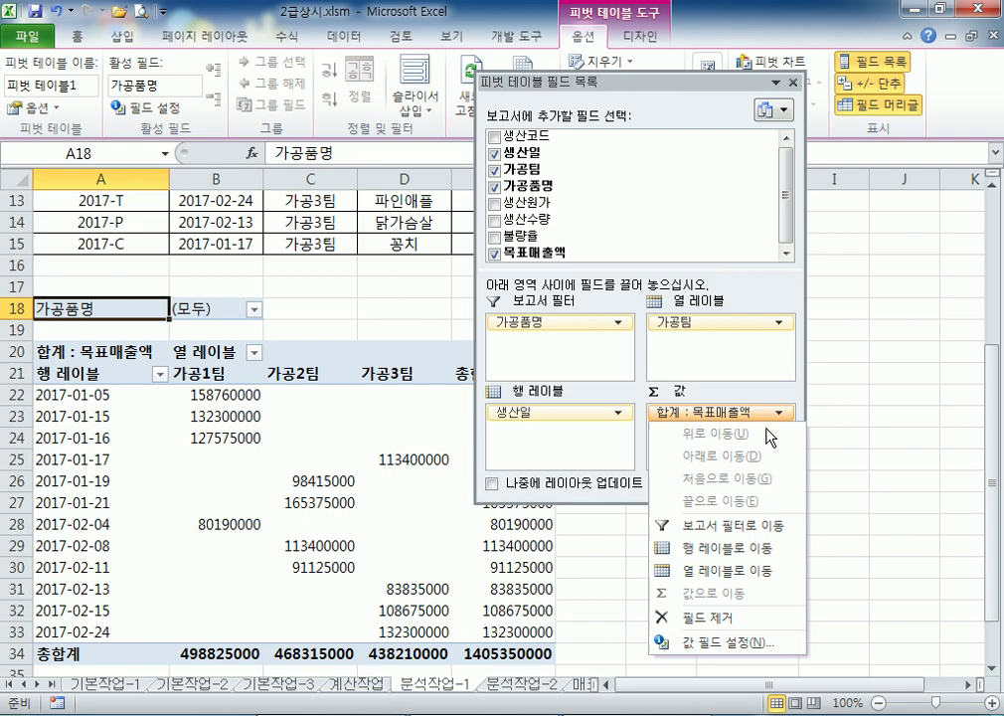
{"action": "left_click", "coordinate": [715, 644]}
{"action": "left_click", "coordinate": [506, 199]}
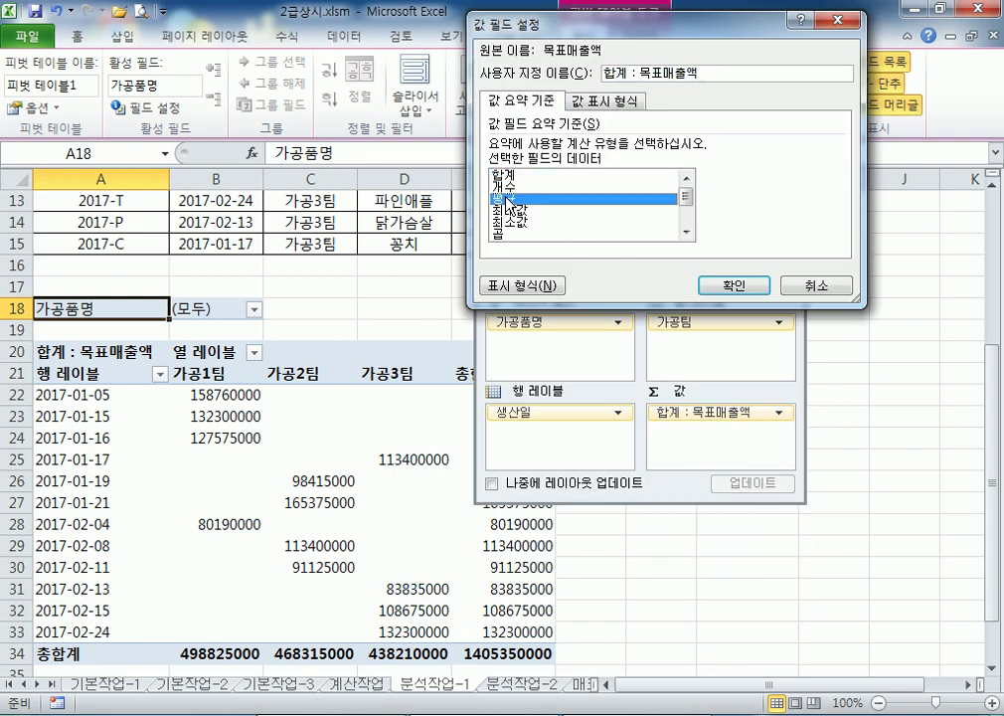
{"action": "left_click", "coordinate": [712, 286]}
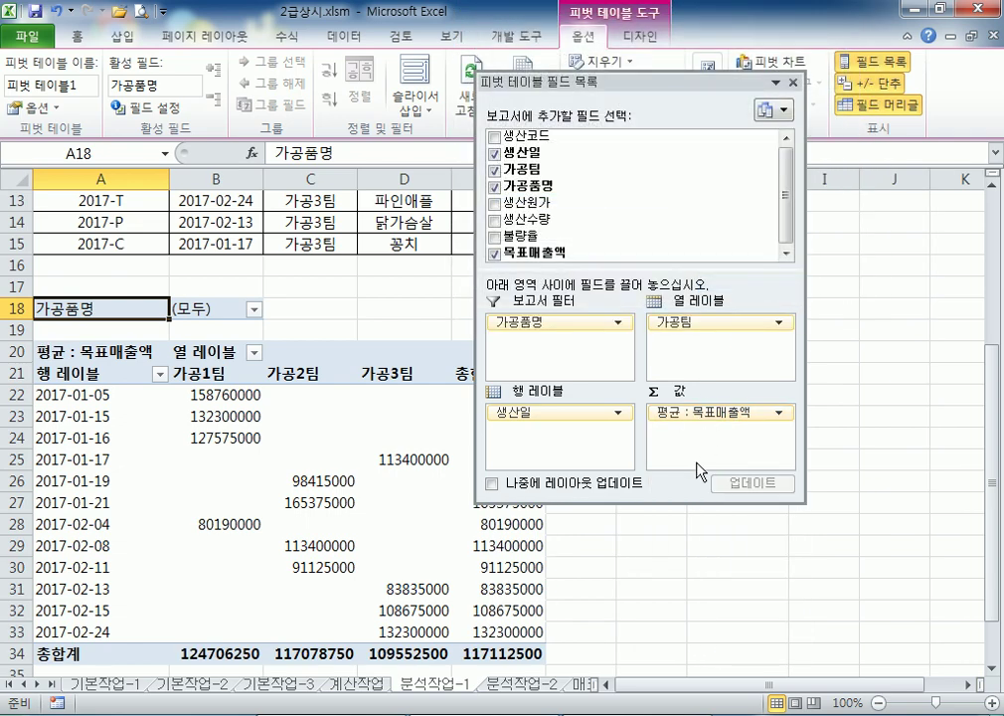
{"action": "left_click_drag", "start_coordinate": [661, 86], "coordinate": [847, 186]}
{"action": "scroll", "coordinate": [237, 475], "scroll_direction": "down", "scroll_amount": 2}
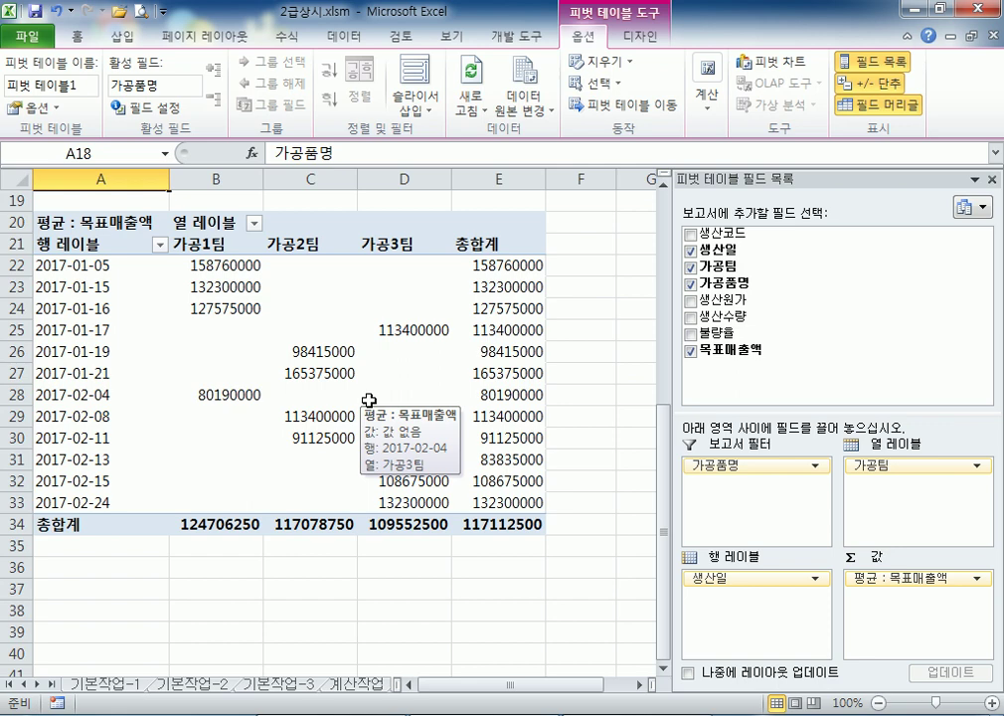
Uncheck 행 총합계 표시 on the 요약 및 필터 tab of PivotTable options
{"action": "key", "text": "shift+F10"}
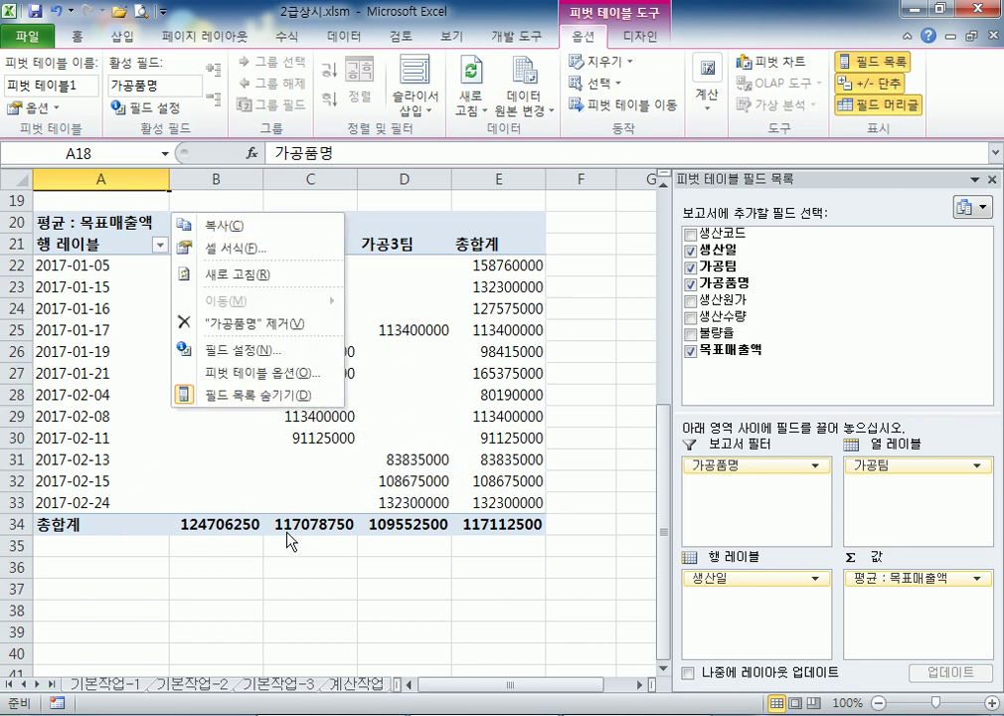
{"action": "key", "text": "Escape"}
{"action": "mouse_move", "coordinate": [376, 418]}
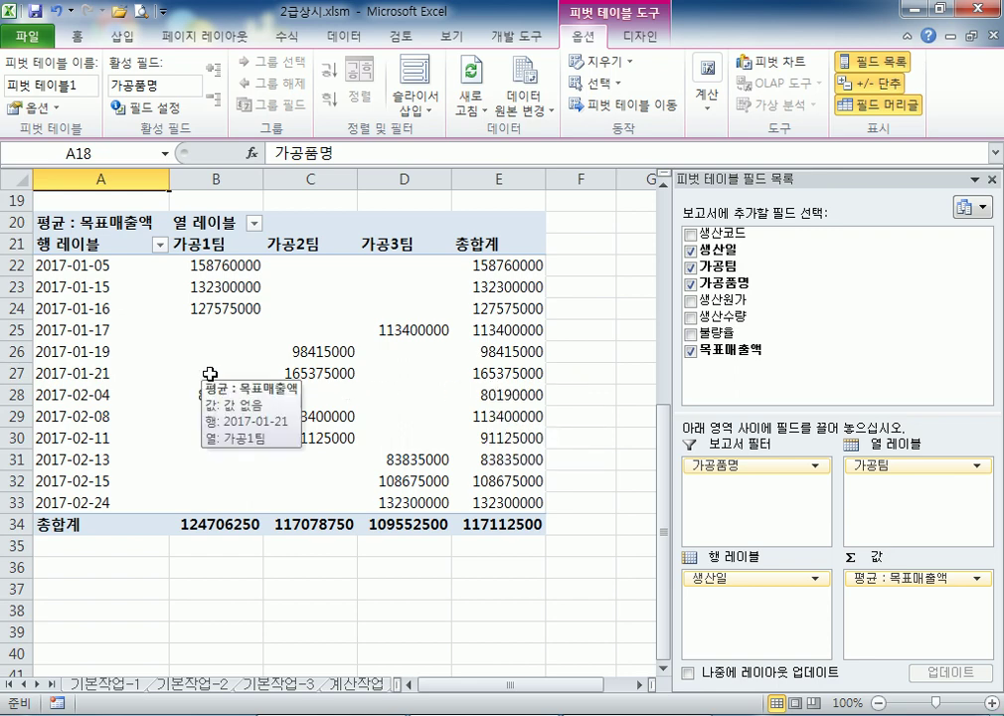
{"action": "left_click", "coordinate": [24, 108]}
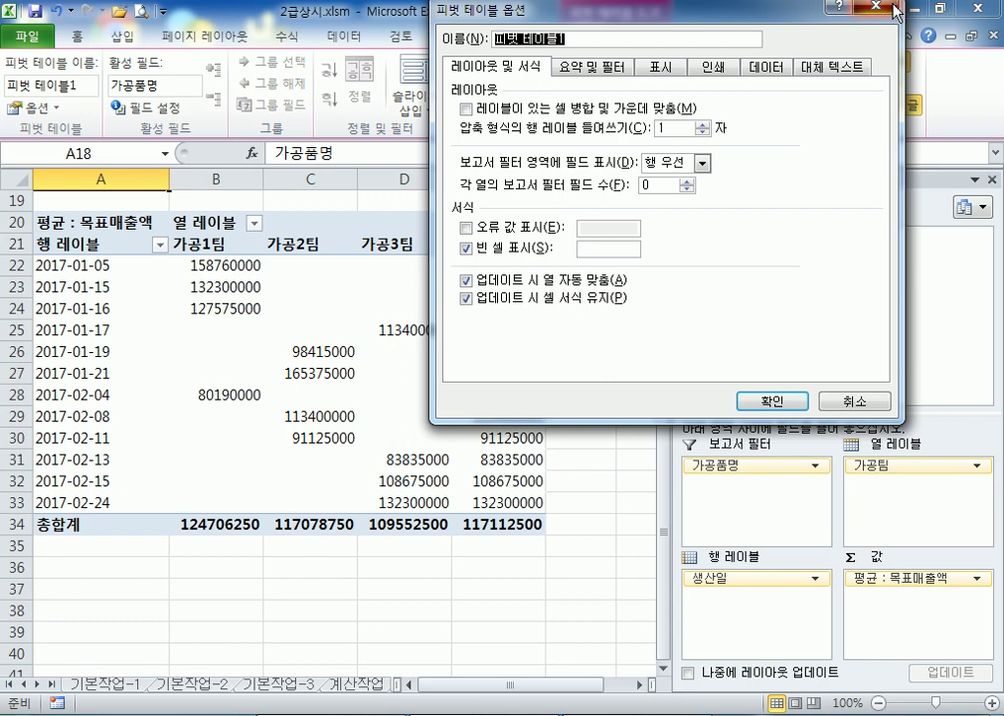
{"action": "left_click", "coordinate": [895, 8]}
{"action": "left_click", "coordinate": [216, 351]}
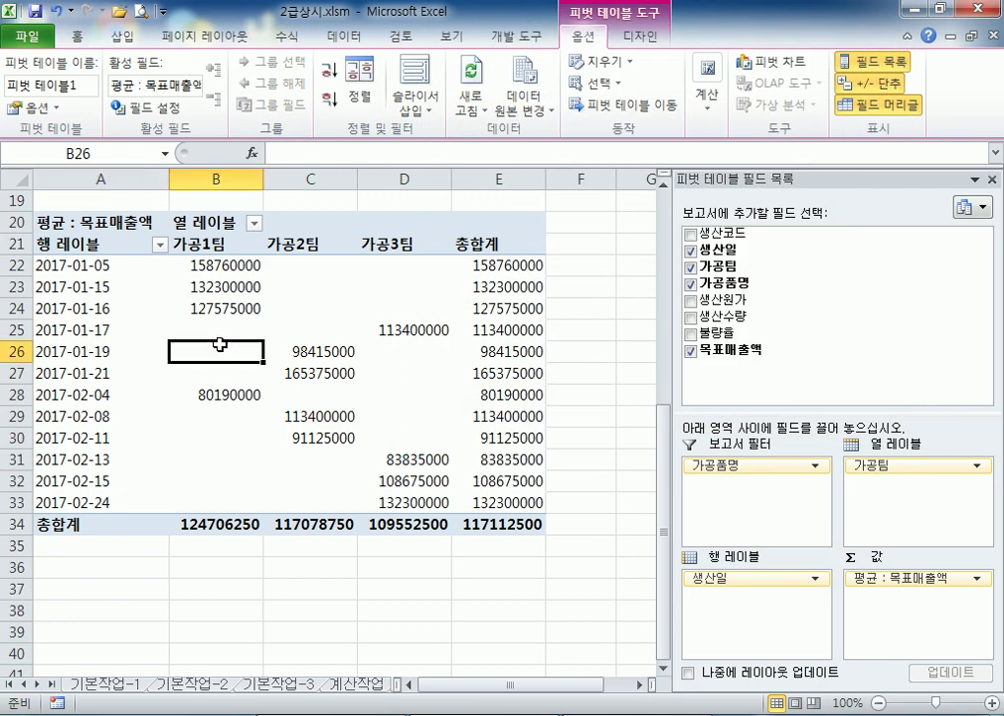
{"action": "left_click", "coordinate": [29, 107]}
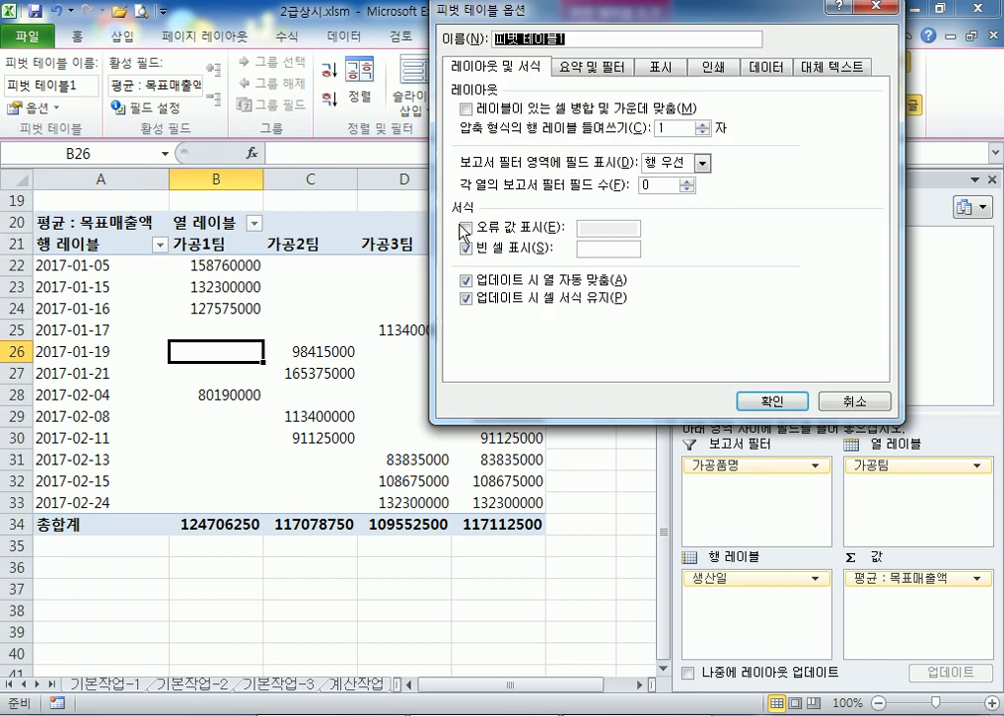
{"action": "left_click", "coordinate": [589, 67]}
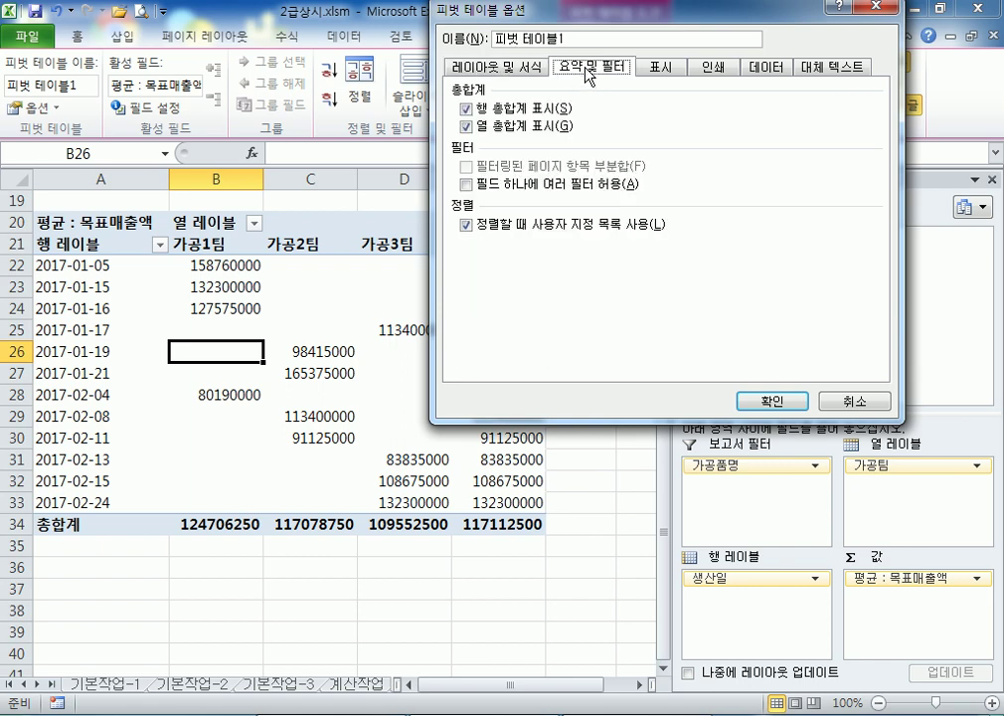
{"action": "left_click", "coordinate": [467, 107]}
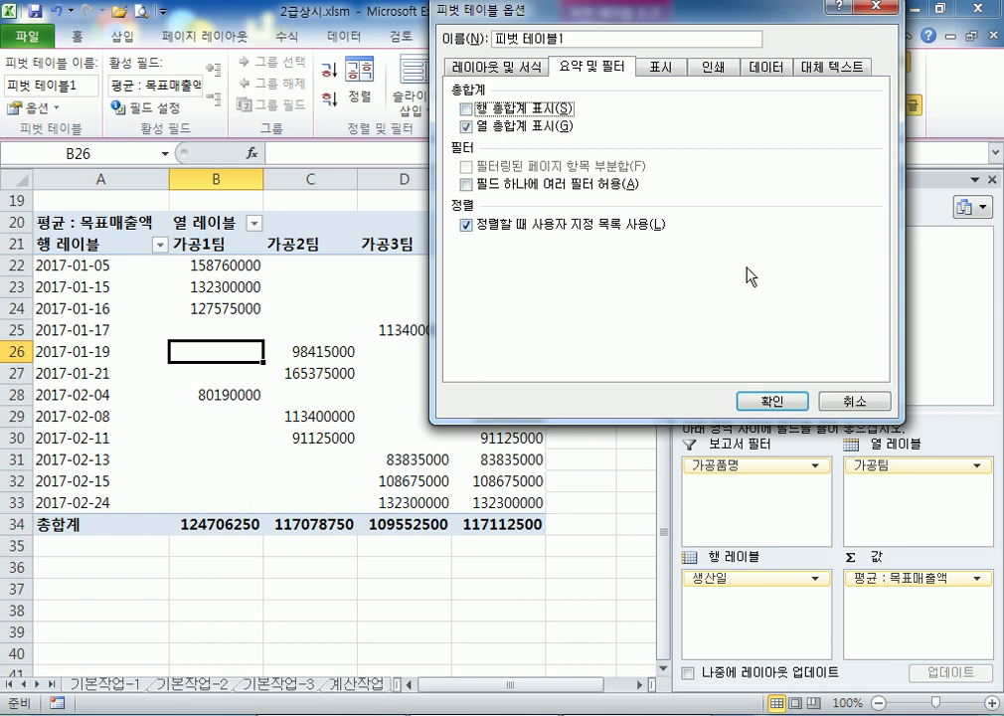
{"action": "left_click", "coordinate": [776, 401]}
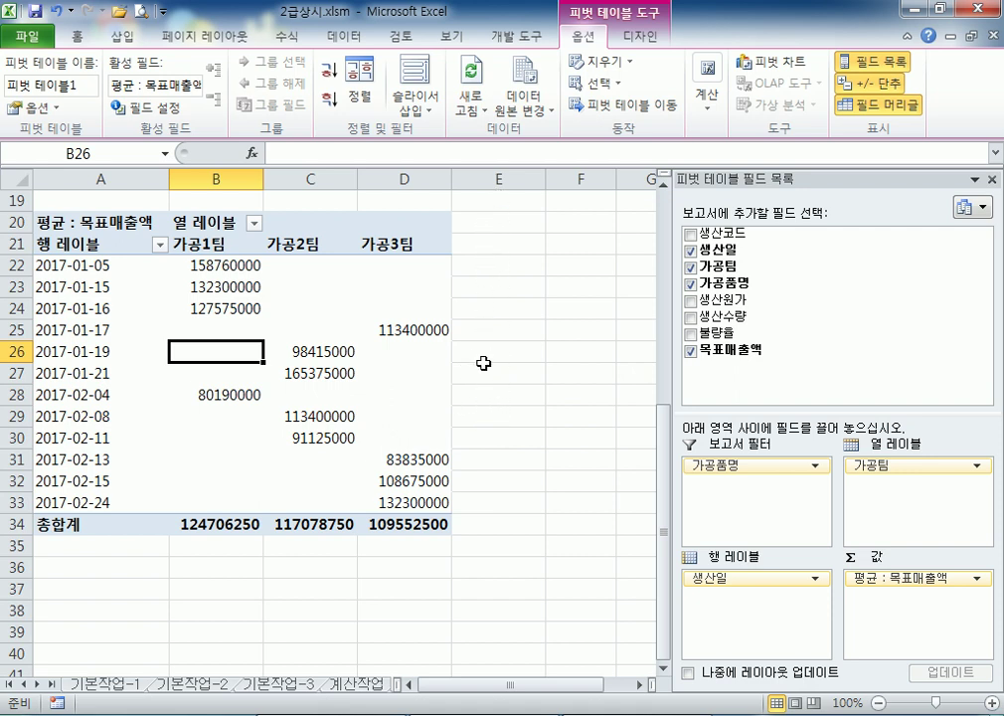
{"action": "mouse_move", "coordinate": [231, 410]}
Group the 생산일 row labels by 월, producing 1월 and 2월 rows
{"action": "left_click", "coordinate": [89, 287]}
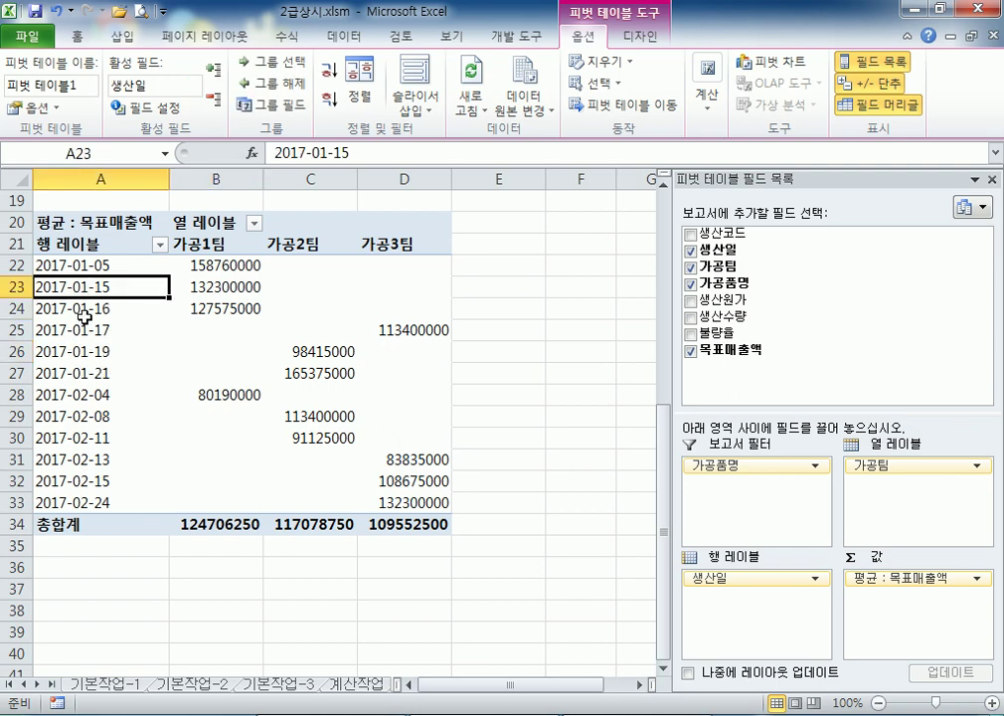
{"action": "right_click", "coordinate": [99, 287]}
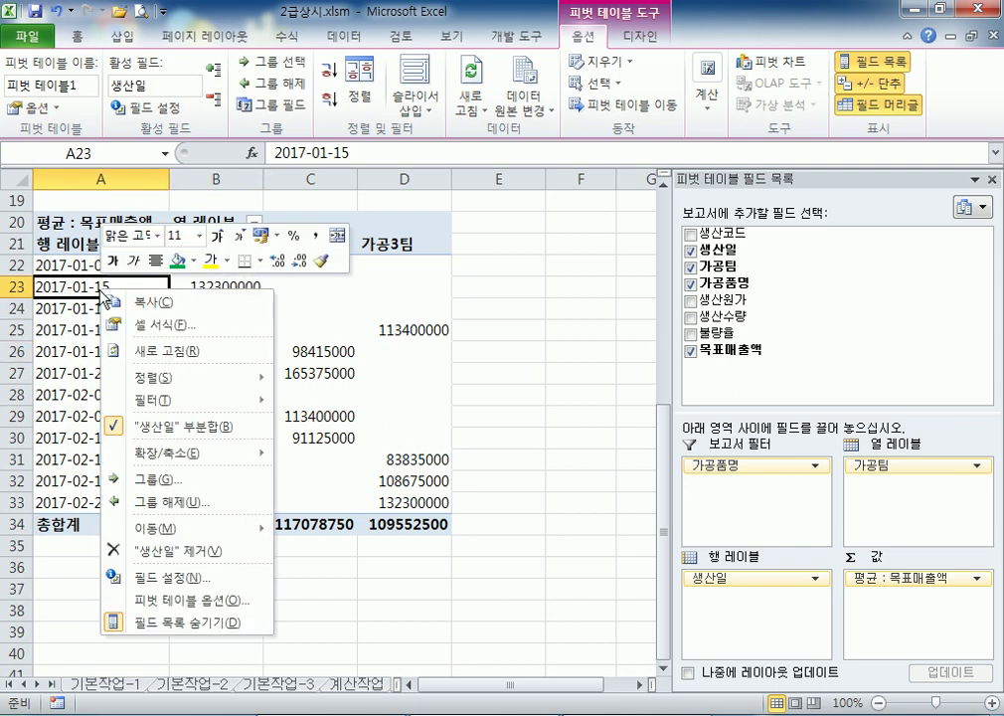
{"action": "left_click", "coordinate": [159, 480]}
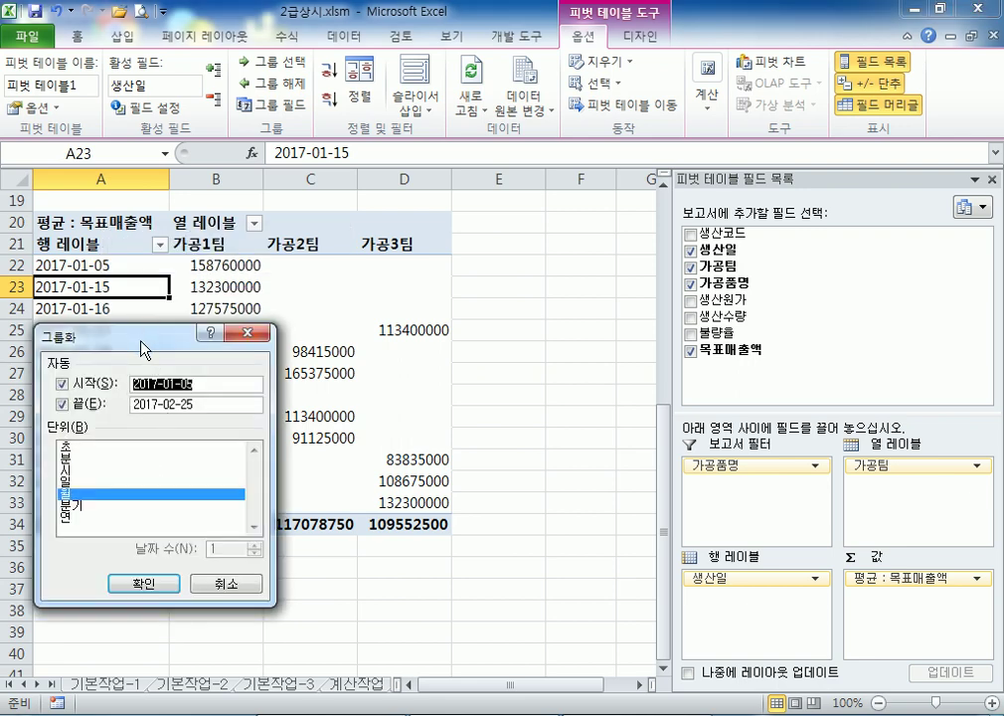
{"action": "left_click_drag", "start_coordinate": [142, 335], "coordinate": [518, 155]}
{"action": "left_click", "coordinate": [441, 304]}
{"action": "left_click", "coordinate": [441, 305]}
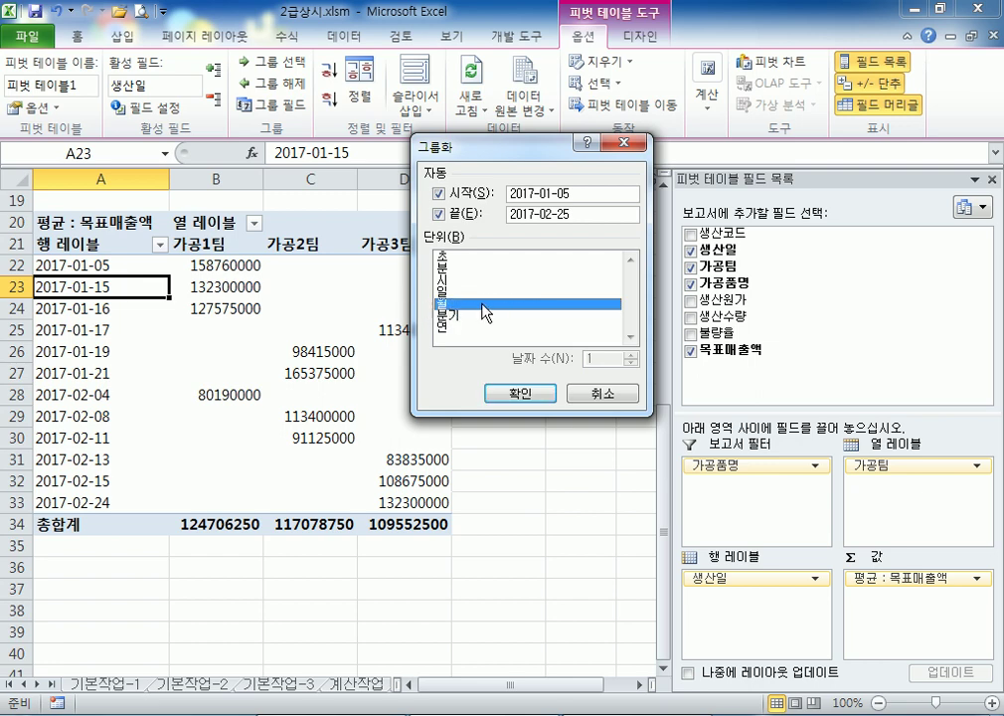
{"action": "left_click", "coordinate": [499, 396]}
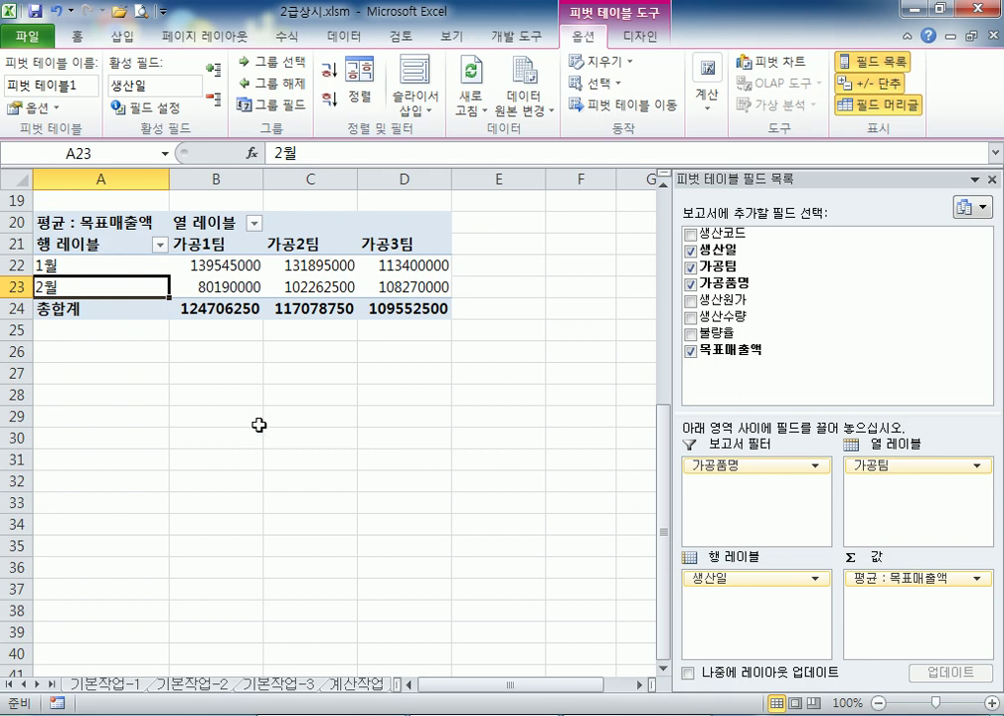
{"action": "scroll", "coordinate": [258, 429], "scroll_direction": "up", "scroll_amount": 2}
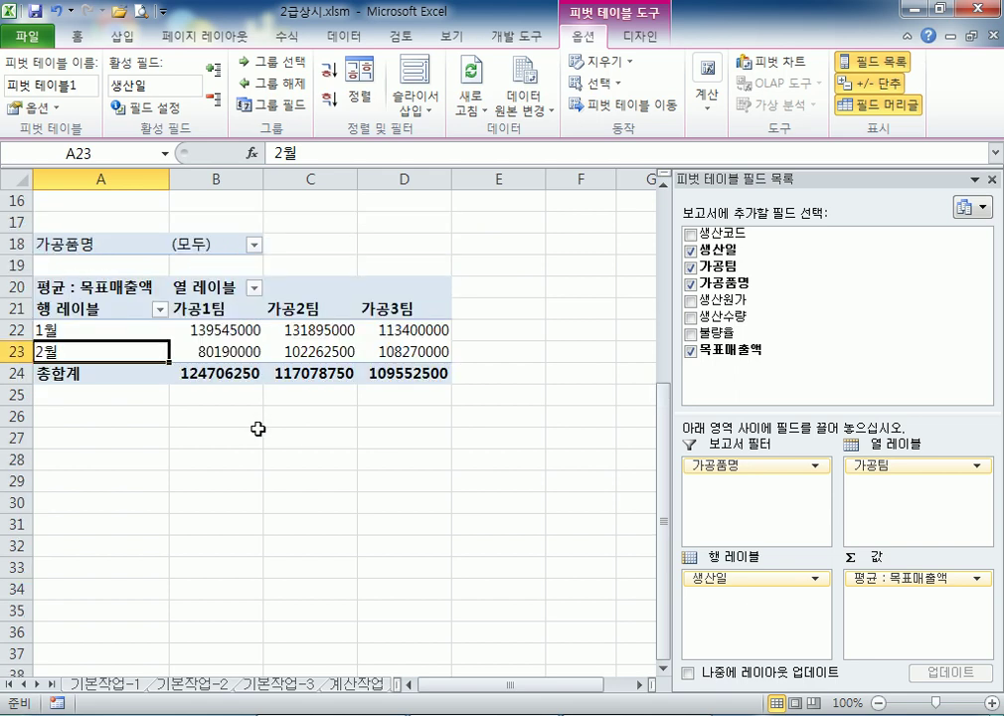
{"action": "left_click", "coordinate": [146, 336]}
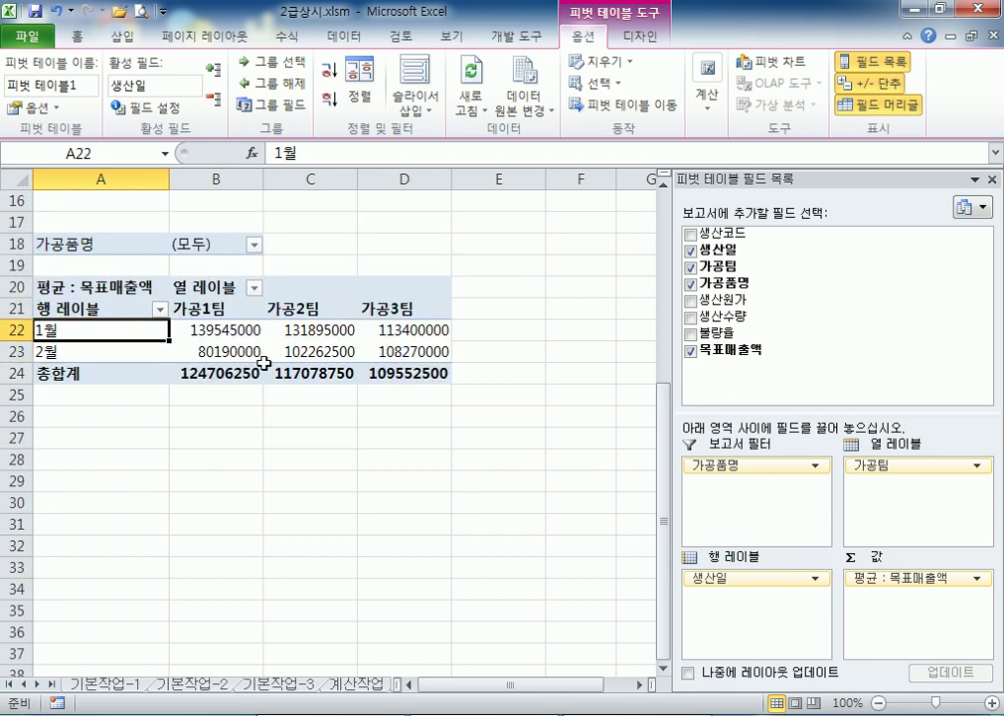
{"action": "mouse_move", "coordinate": [264, 364]}
Check the source 생산일 dates, then regroup the pivot rows by individual day
{"action": "scroll", "coordinate": [164, 329], "scroll_direction": "up", "scroll_amount": 5}
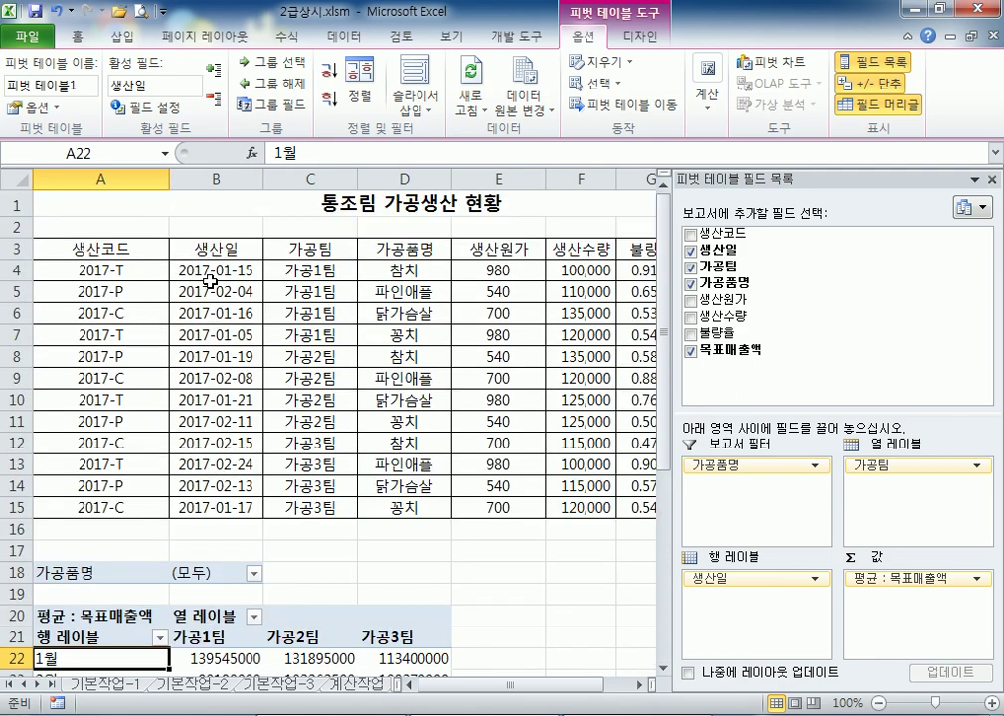
{"action": "left_click_drag", "start_coordinate": [204, 273], "coordinate": [229, 507]}
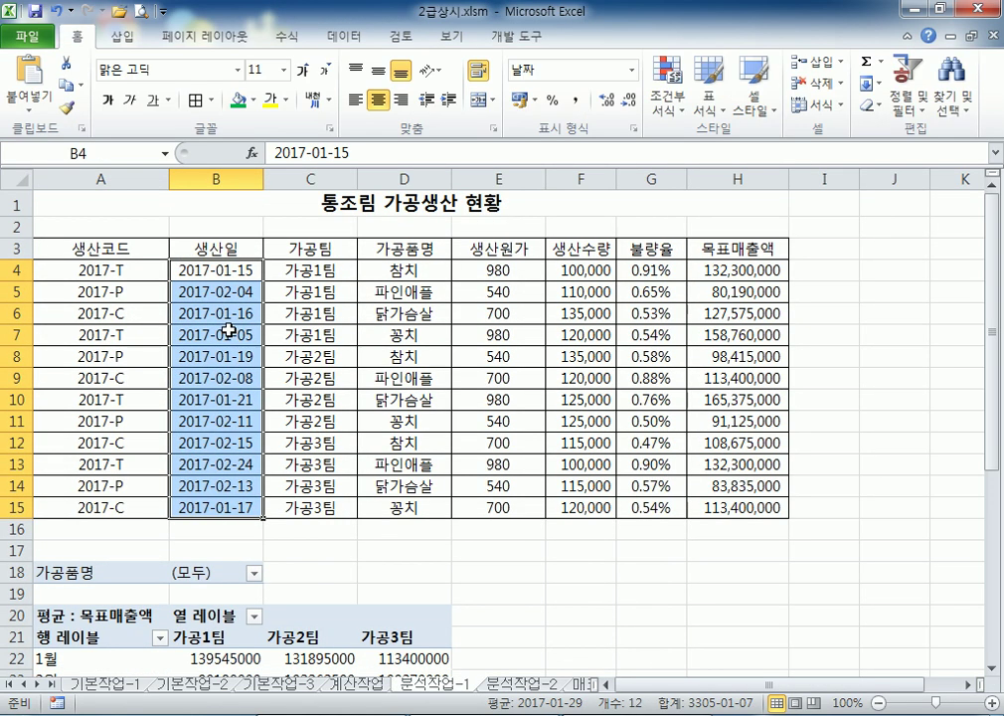
{"action": "left_click", "coordinate": [211, 273]}
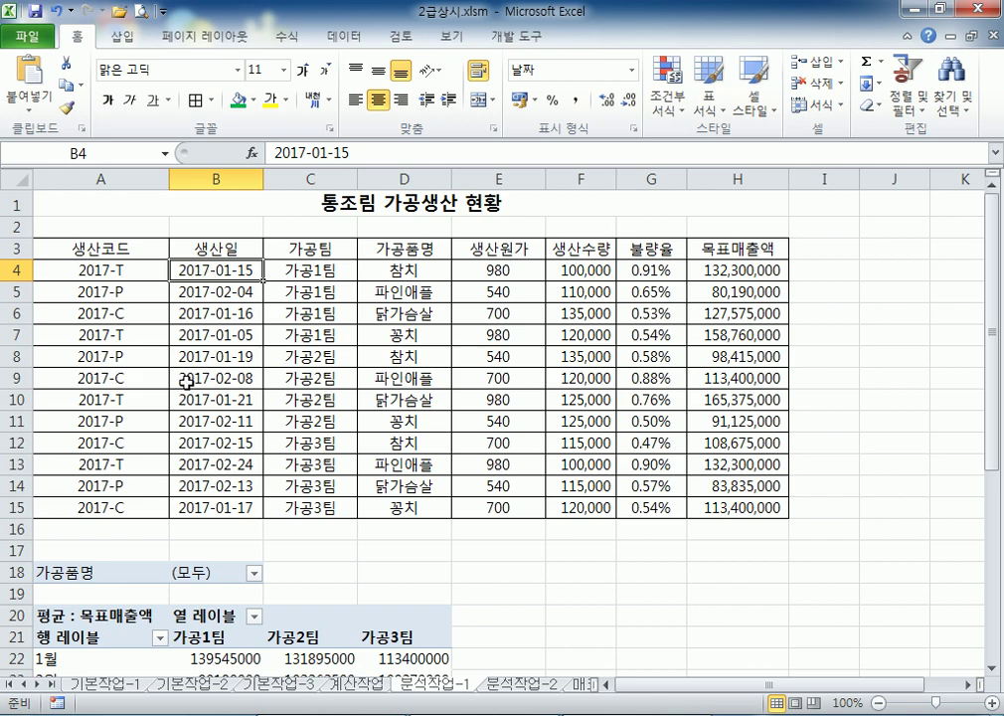
{"action": "scroll", "coordinate": [188, 366], "scroll_direction": "down", "scroll_amount": 4}
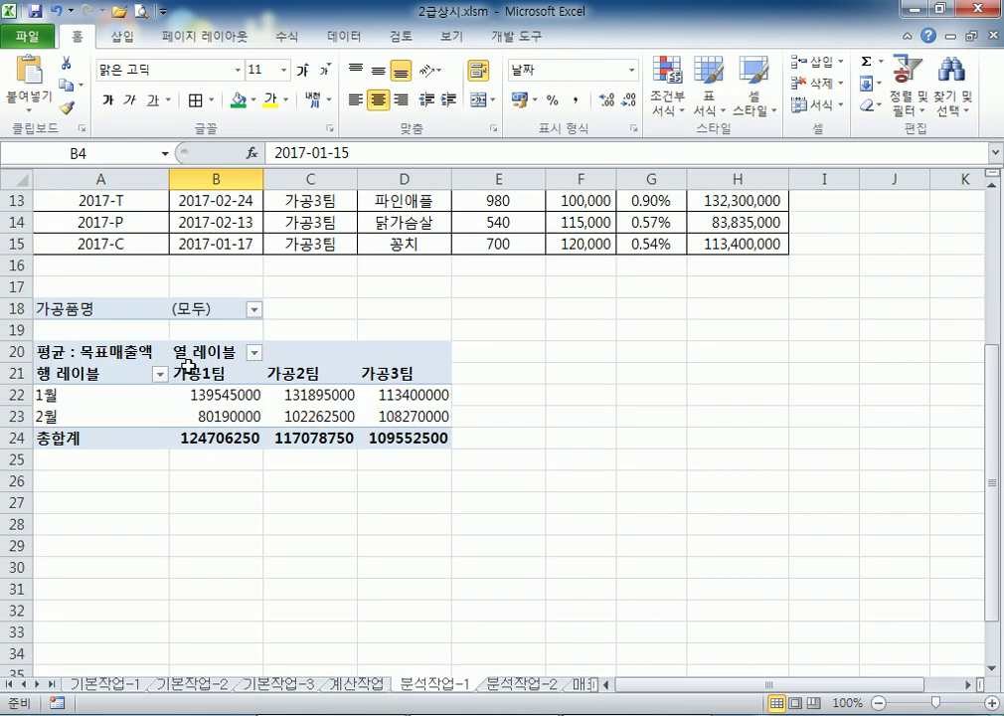
{"action": "left_click", "coordinate": [79, 394]}
{"action": "right_click", "coordinate": [82, 403]}
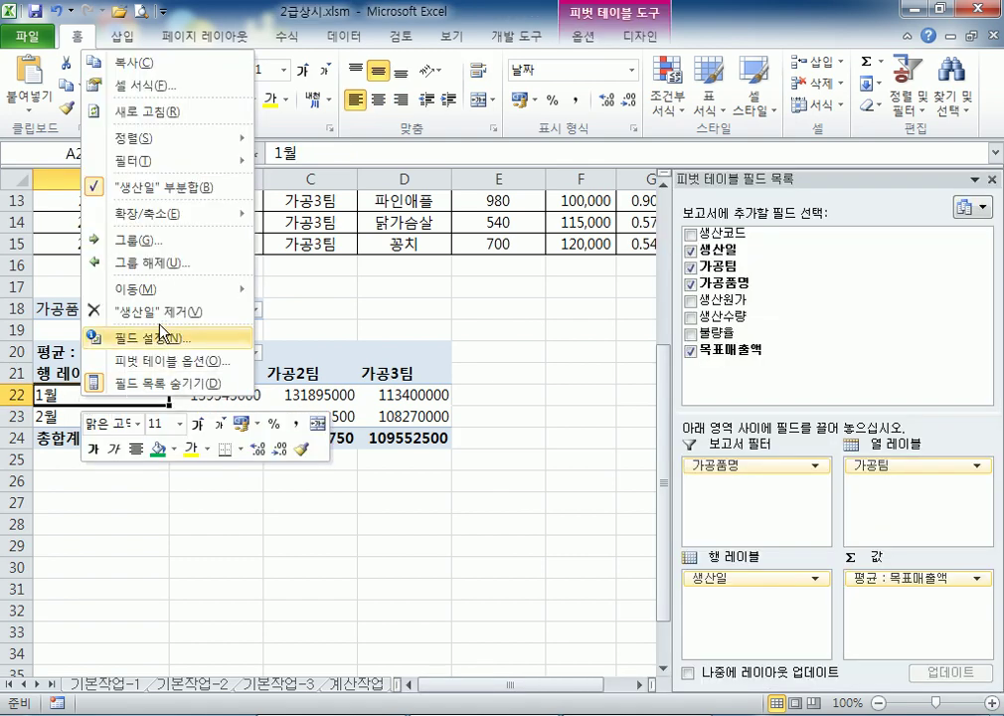
{"action": "left_click", "coordinate": [119, 260]}
{"action": "left_click", "coordinate": [74, 262]}
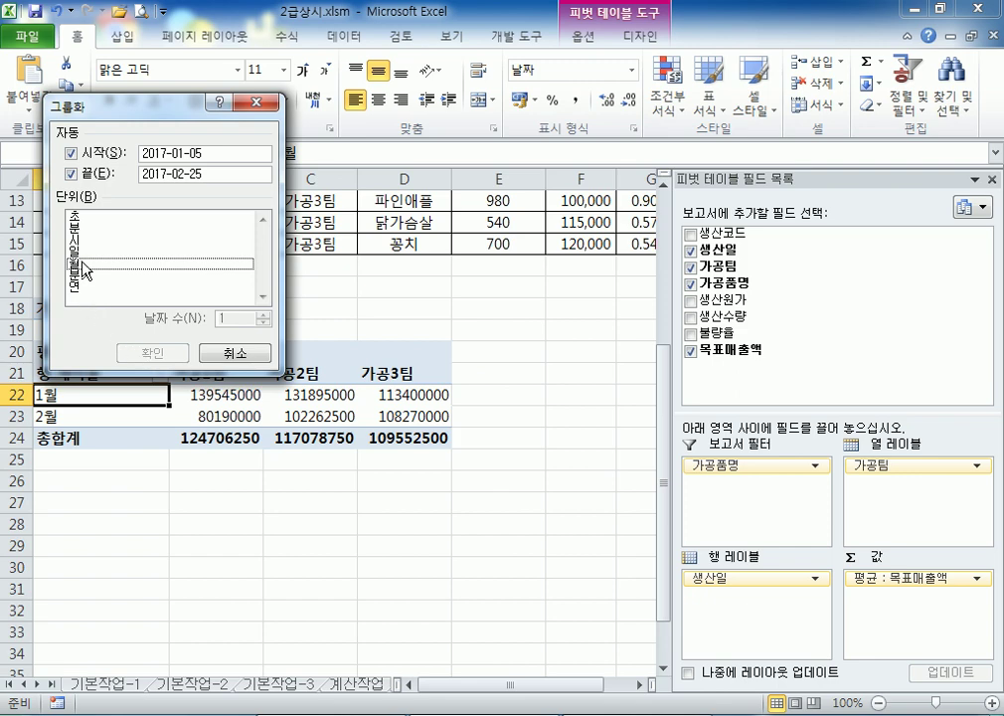
{"action": "left_click", "coordinate": [74, 252]}
{"action": "left_click", "coordinate": [149, 352]}
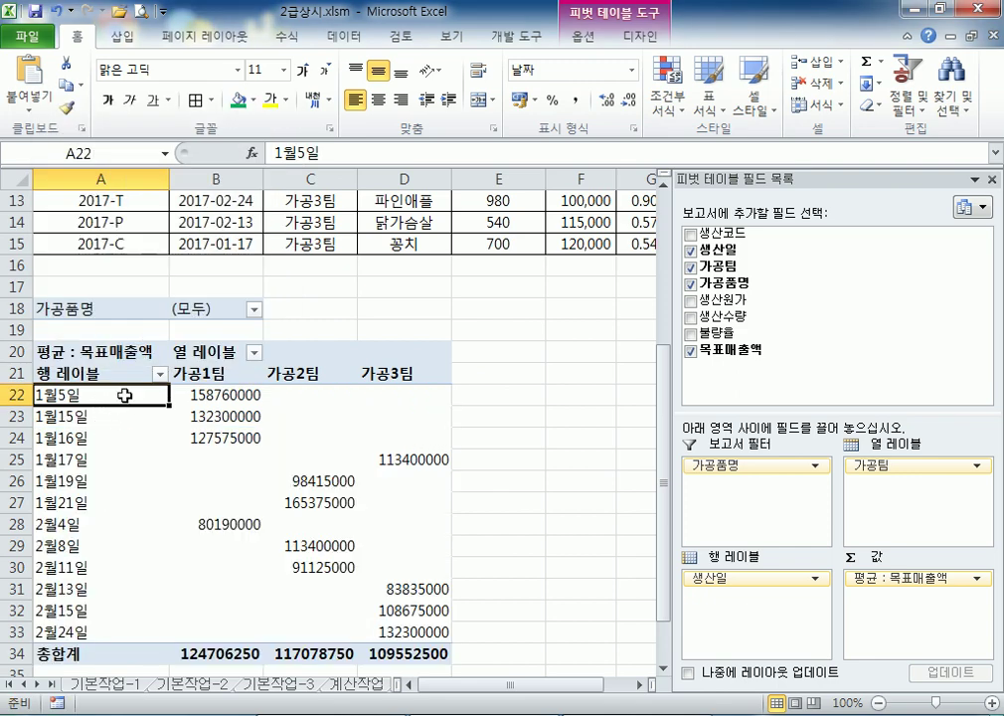
Regroup the dates by month, then by both year and month
{"action": "right_click", "coordinate": [135, 400]}
{"action": "left_click", "coordinate": [159, 242]}
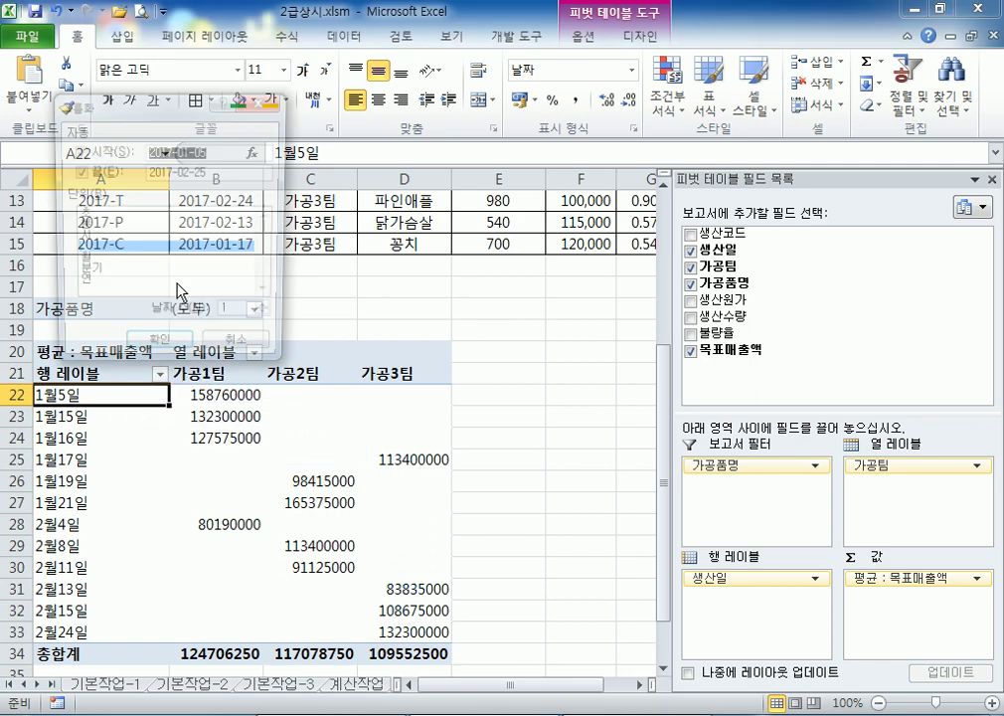
{"action": "left_click", "coordinate": [88, 261]}
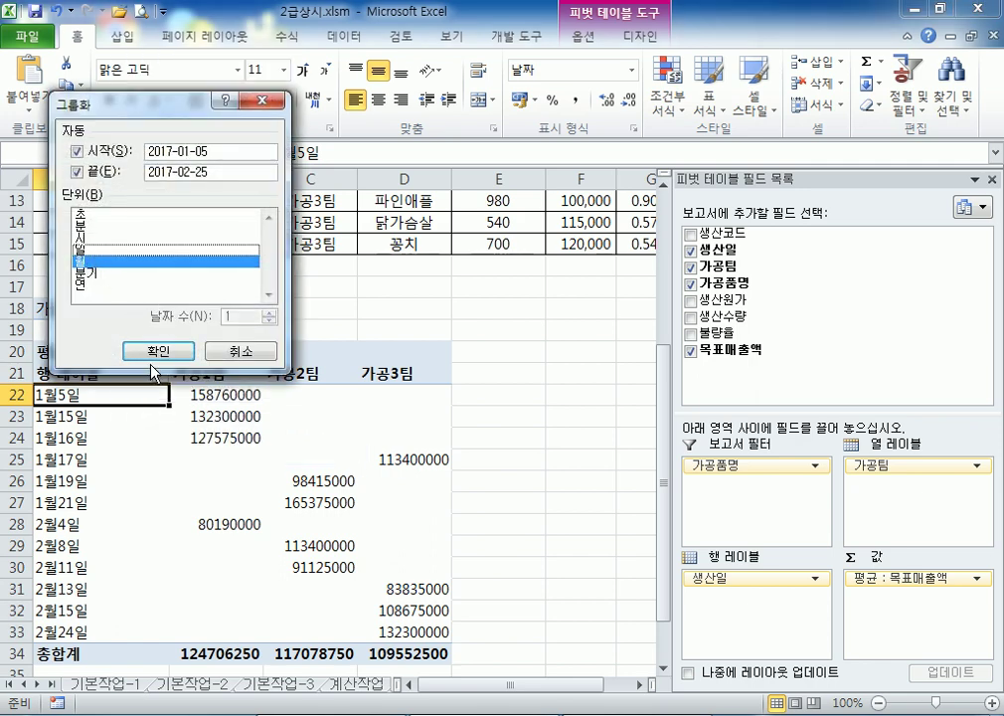
{"action": "left_click", "coordinate": [155, 351]}
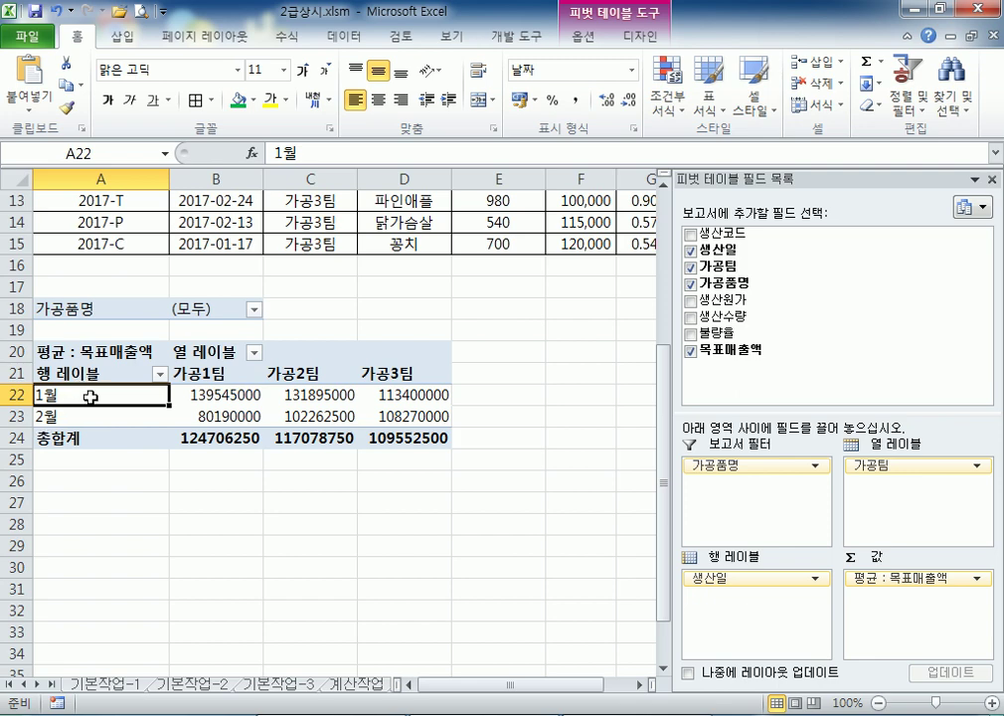
{"action": "right_click", "coordinate": [91, 393]}
{"action": "left_click", "coordinate": [145, 241]}
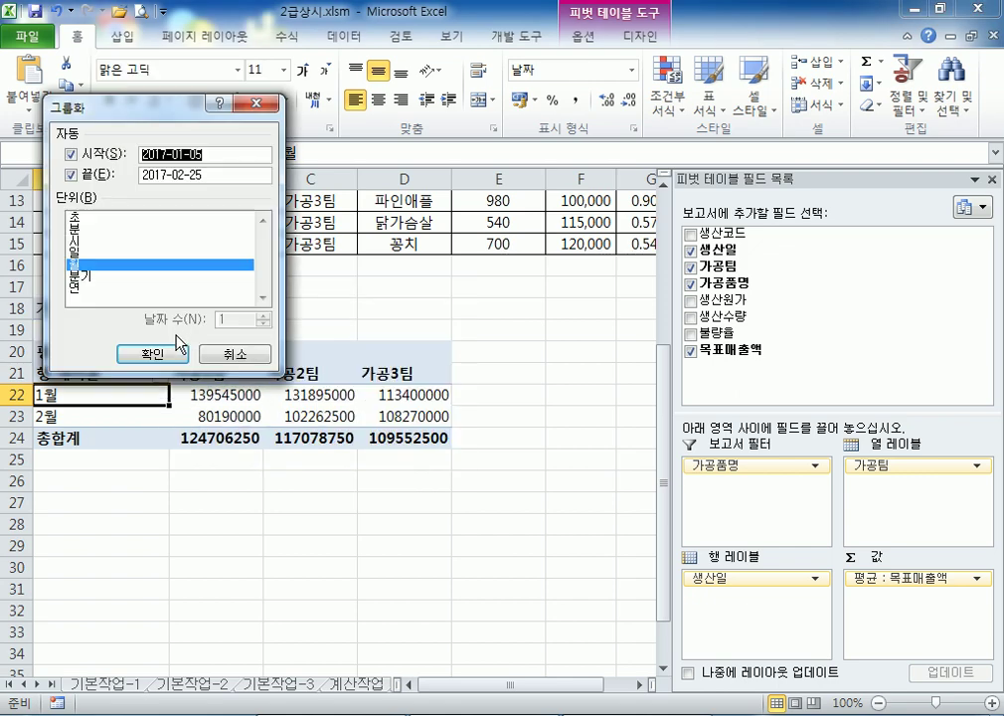
{"action": "left_click", "coordinate": [84, 289]}
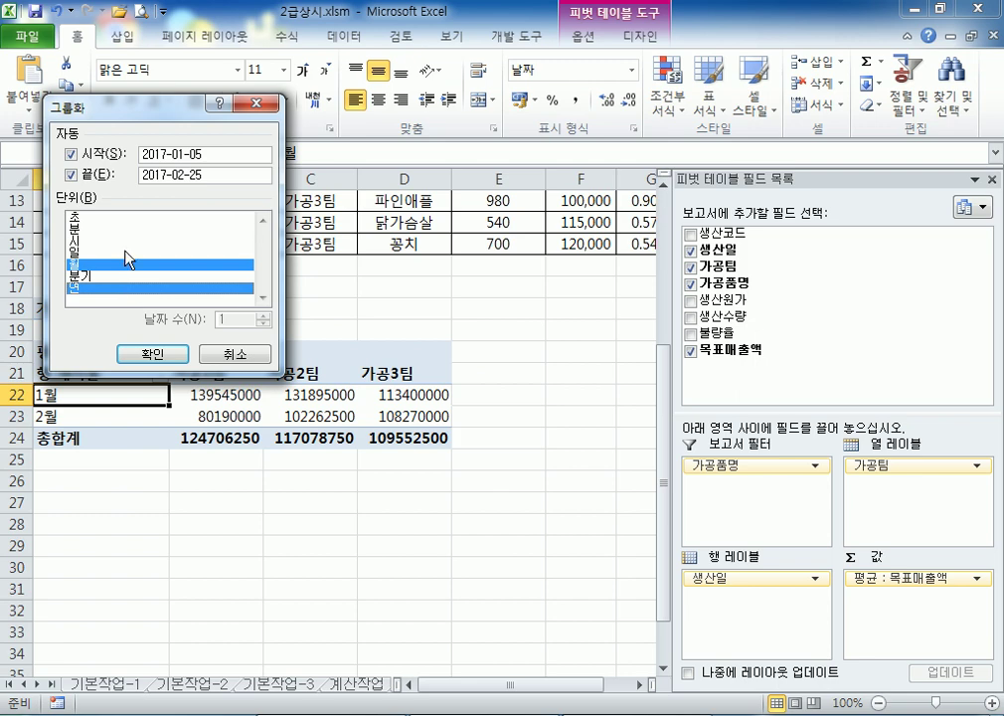
{"action": "left_click", "coordinate": [152, 354]}
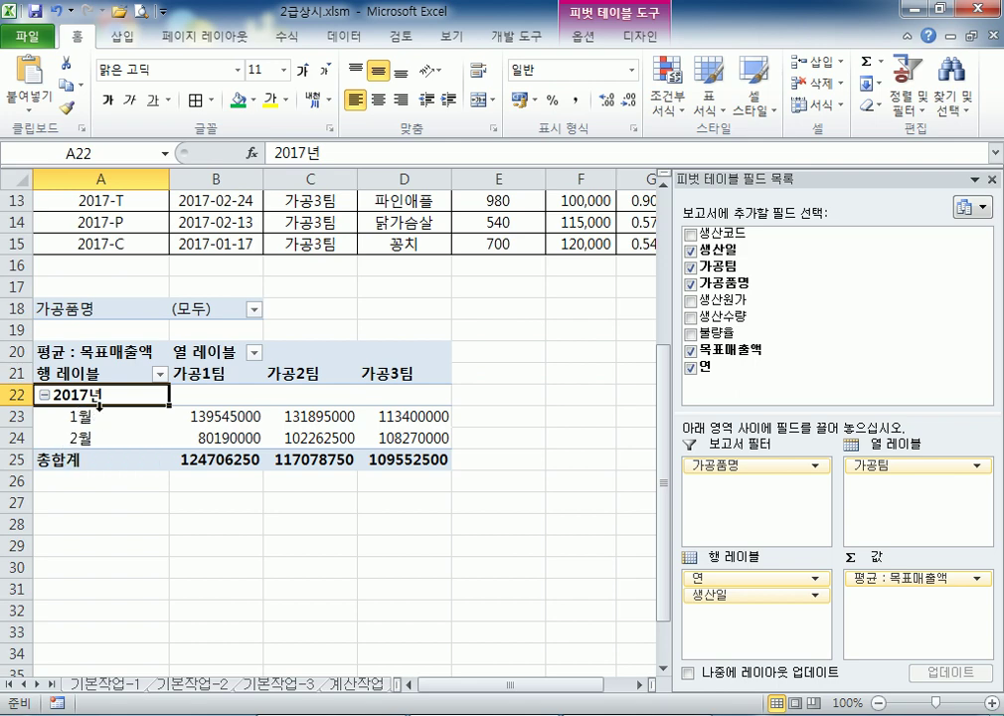
Deselect 연 in the grouping so only 월 remains, leaving 1월 and 2월 rows
{"action": "scroll", "coordinate": [100, 404], "scroll_direction": "up", "scroll_amount": 4}
{"action": "scroll", "coordinate": [182, 380], "scroll_direction": "down", "scroll_amount": 5}
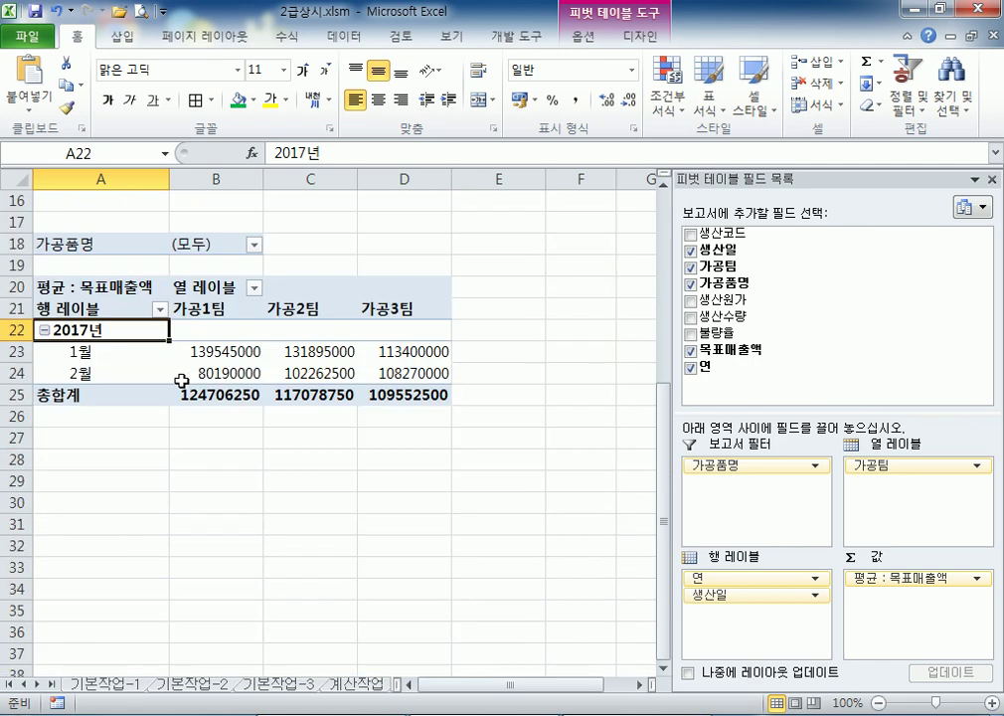
{"action": "right_click", "coordinate": [111, 350]}
{"action": "left_click", "coordinate": [189, 542]}
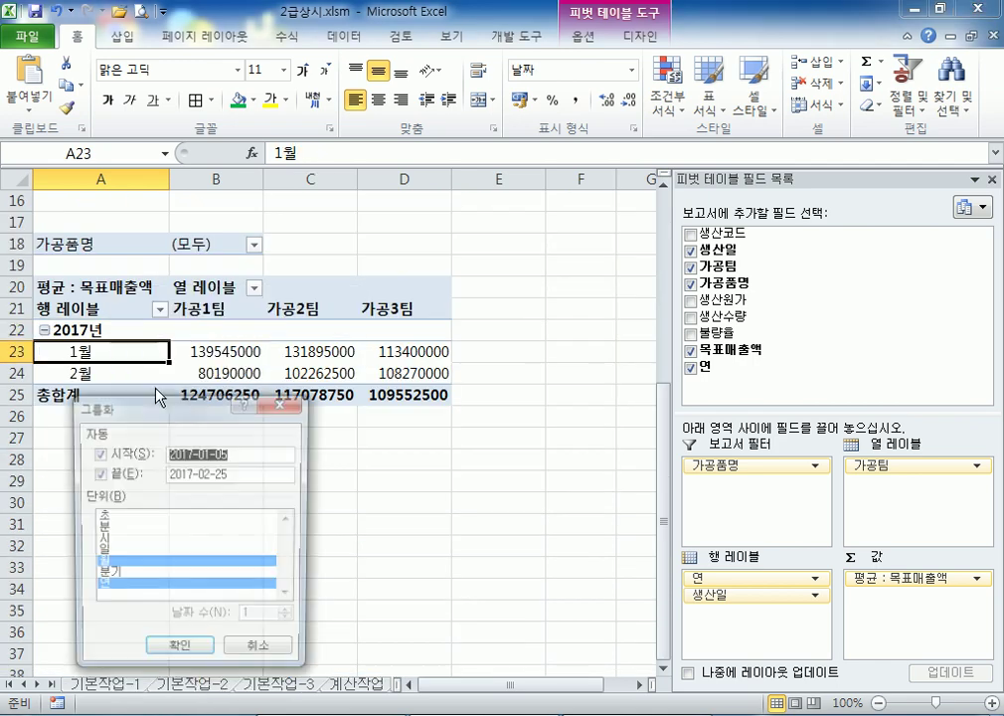
{"action": "left_click", "coordinate": [109, 583]}
{"action": "left_click_drag", "start_coordinate": [178, 425], "coordinate": [450, 219]}
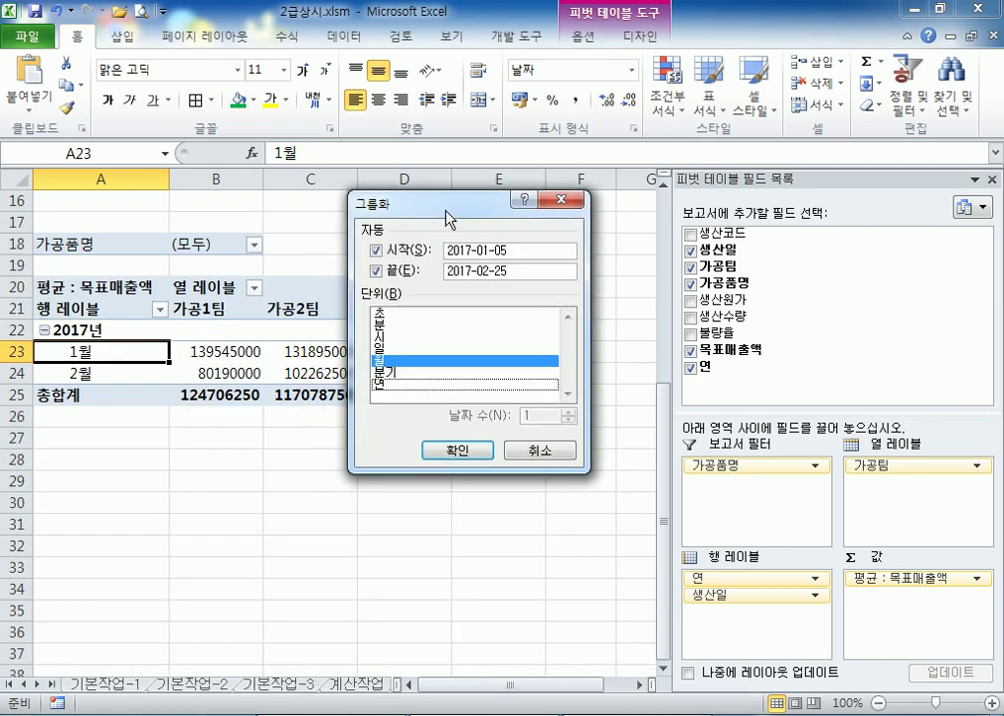
{"action": "left_click", "coordinate": [463, 451]}
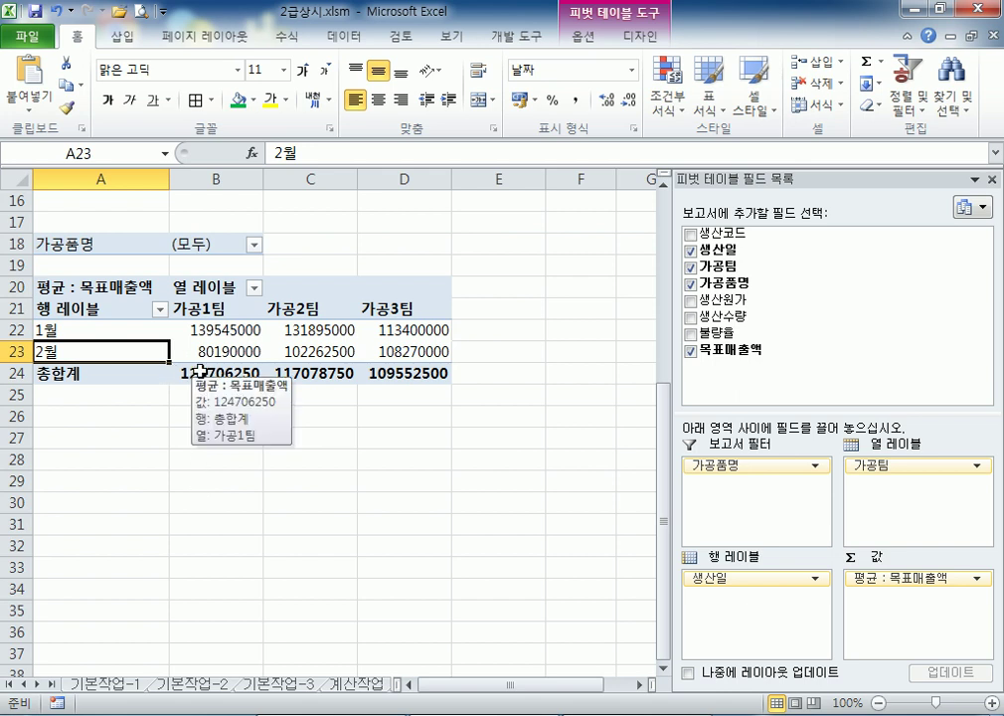
{"action": "left_click", "coordinate": [516, 269]}
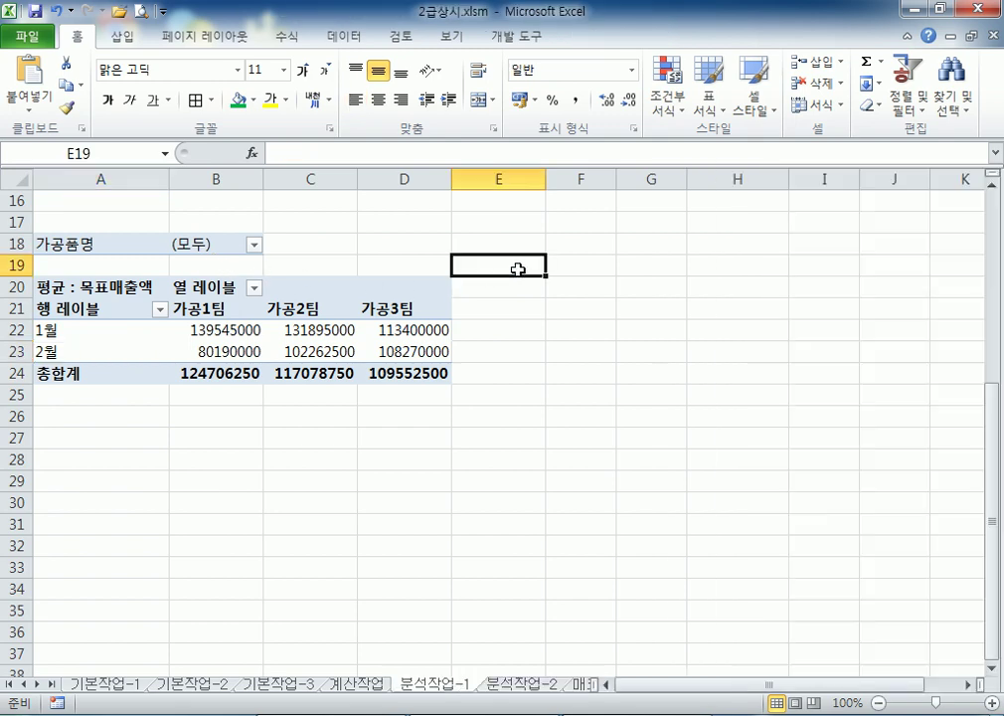
{"action": "left_click", "coordinate": [364, 295]}
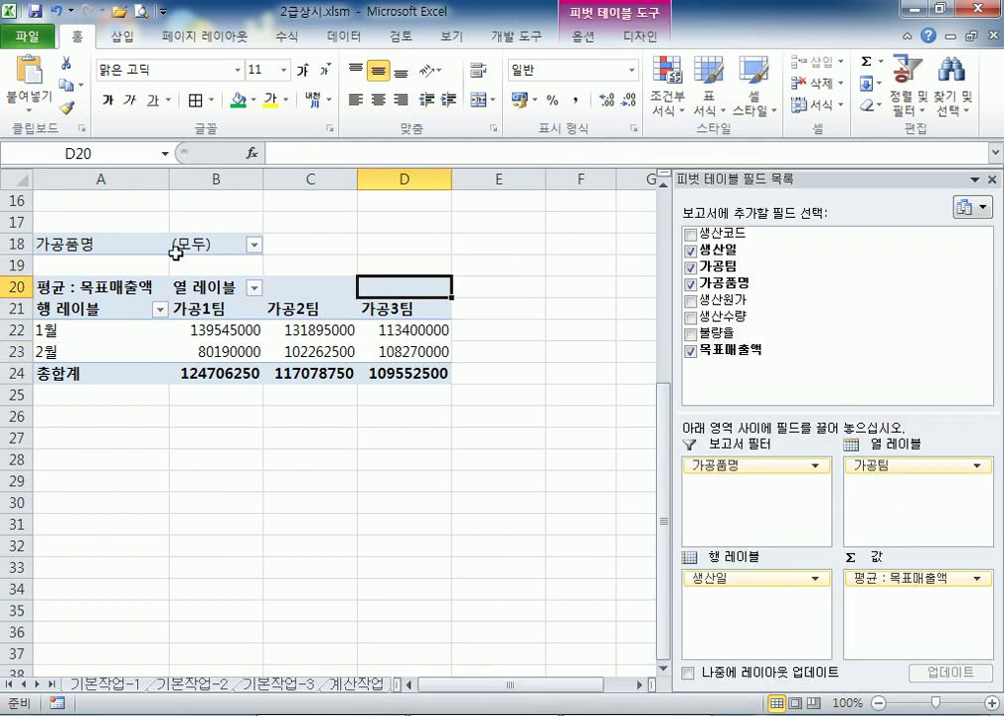
Delete rows 17–27 holding the old pivot table
{"action": "left_click", "coordinate": [20, 225]}
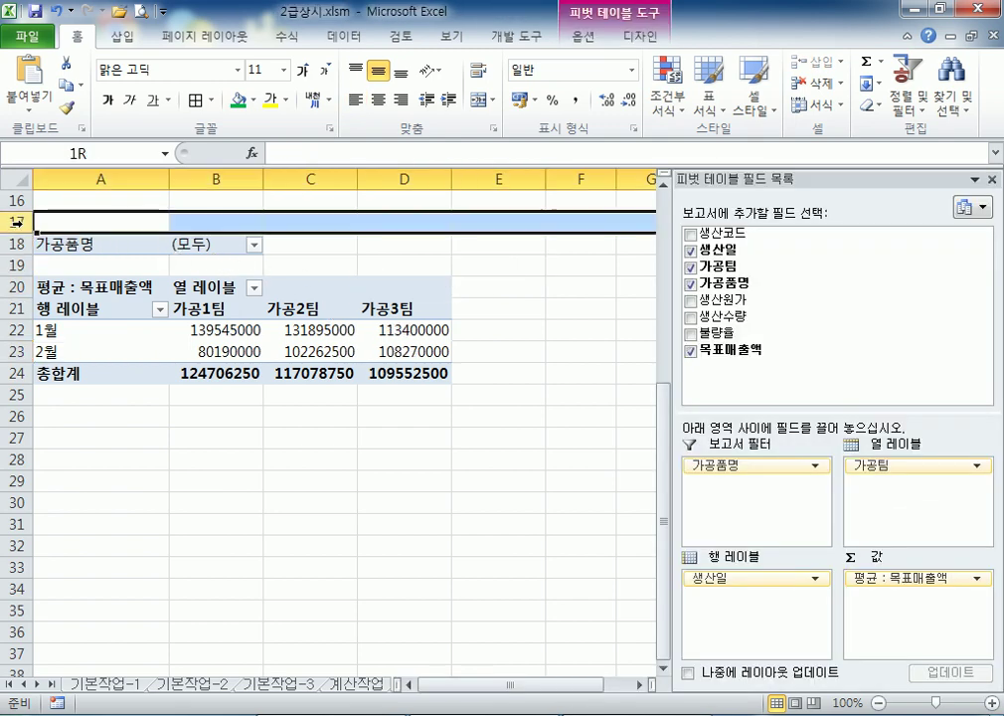
{"action": "scroll", "coordinate": [38, 280], "scroll_direction": "up", "scroll_amount": 2}
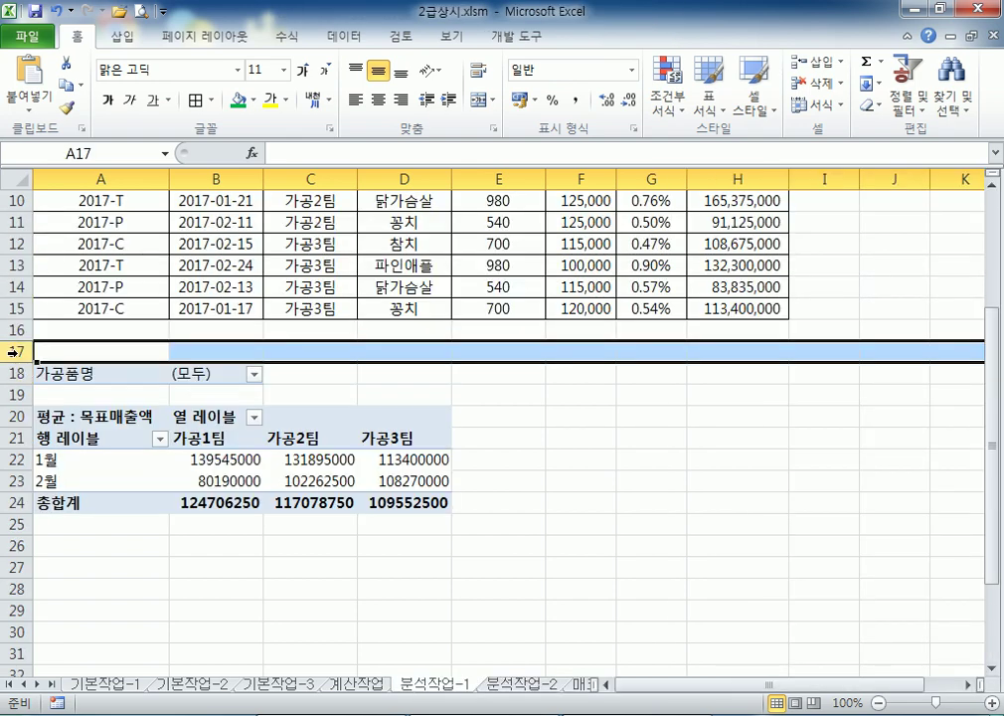
{"action": "left_click_drag", "start_coordinate": [16, 352], "coordinate": [20, 559]}
{"action": "left_click_drag", "start_coordinate": [62, 352], "coordinate": [434, 582]}
{"action": "left_click_drag", "start_coordinate": [434, 582], "coordinate": [434, 581]}
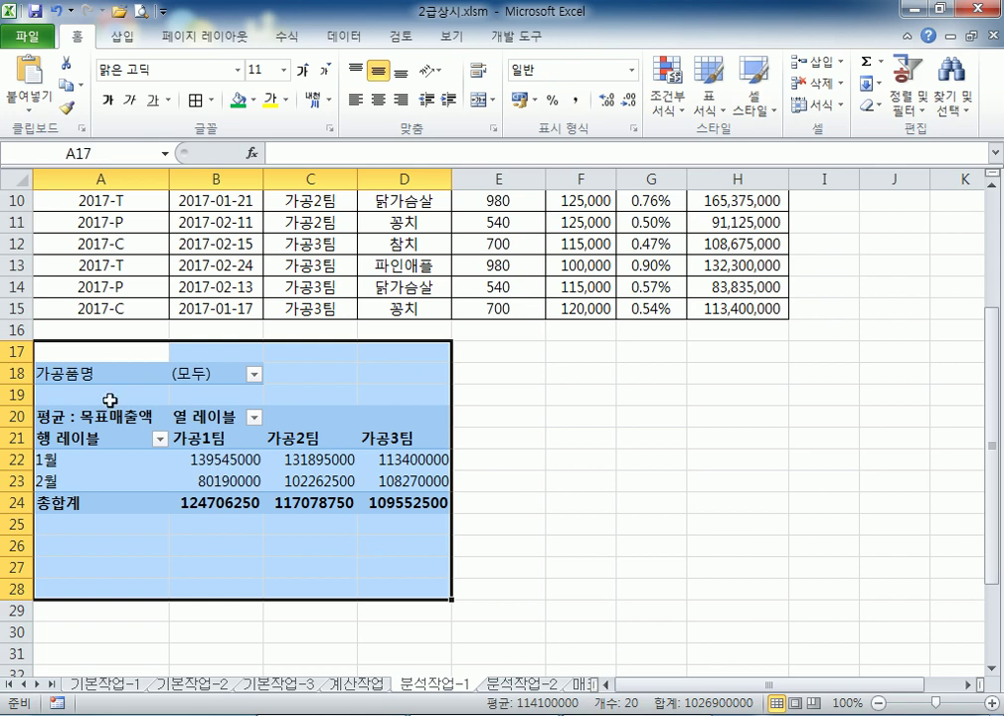
{"action": "left_click_drag", "start_coordinate": [17, 352], "coordinate": [17, 567]}
{"action": "right_click", "coordinate": [133, 353]}
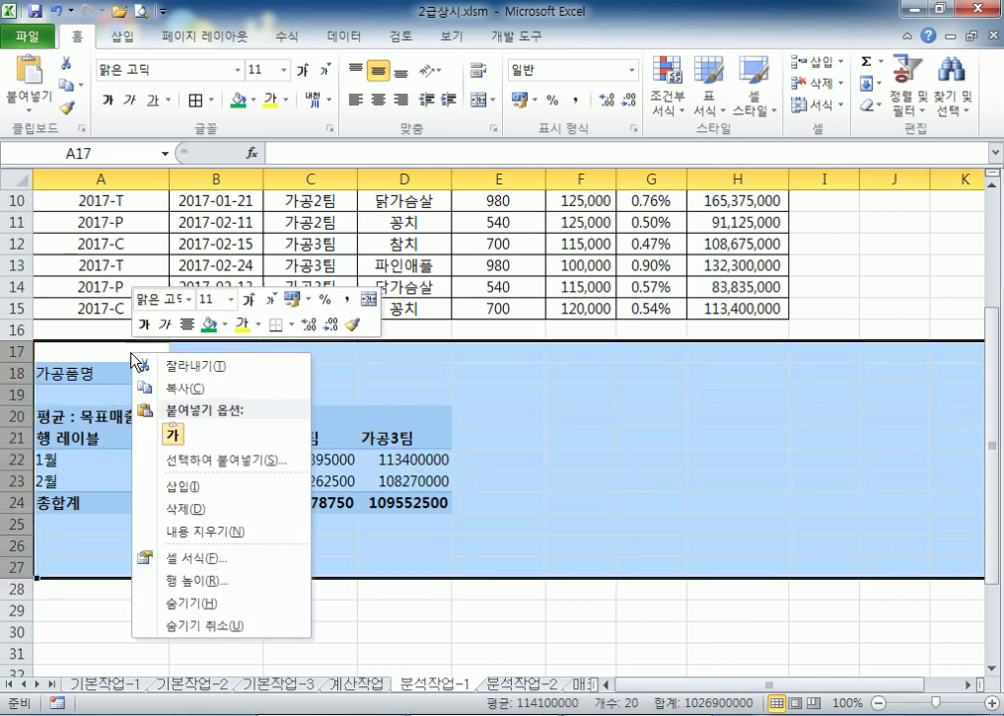
{"action": "left_click", "coordinate": [211, 510]}
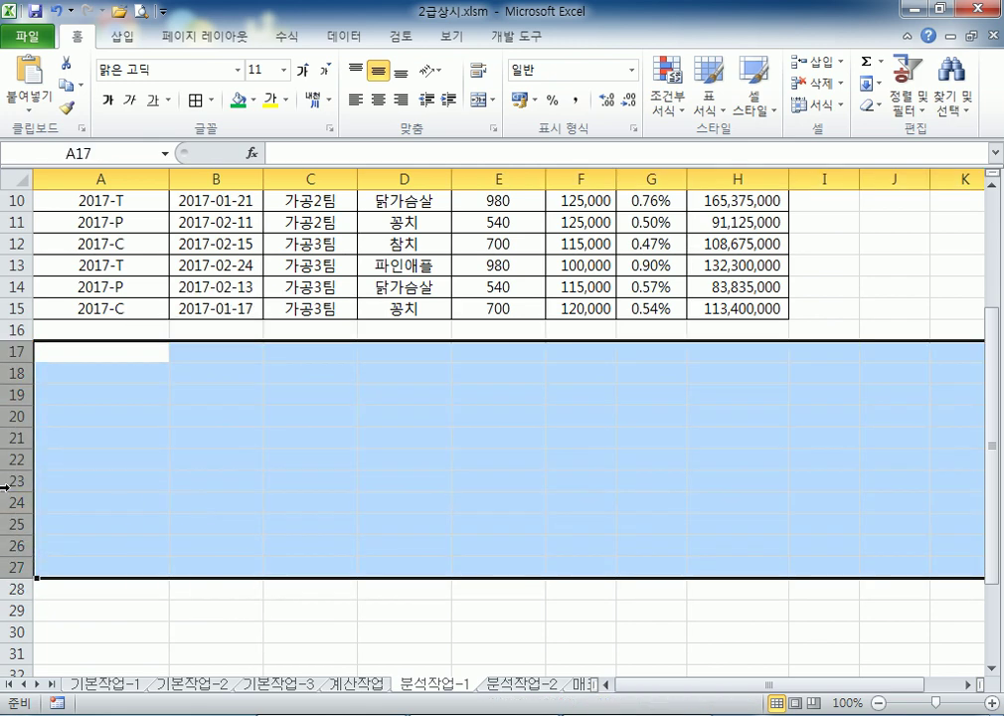
Select a cell in the source data, start a pivot table, then cancel it
{"action": "left_click", "coordinate": [447, 396]}
{"action": "scroll", "coordinate": [457, 410], "scroll_direction": "up", "scroll_amount": 2}
{"action": "scroll", "coordinate": [457, 410], "scroll_direction": "up", "scroll_amount": 1}
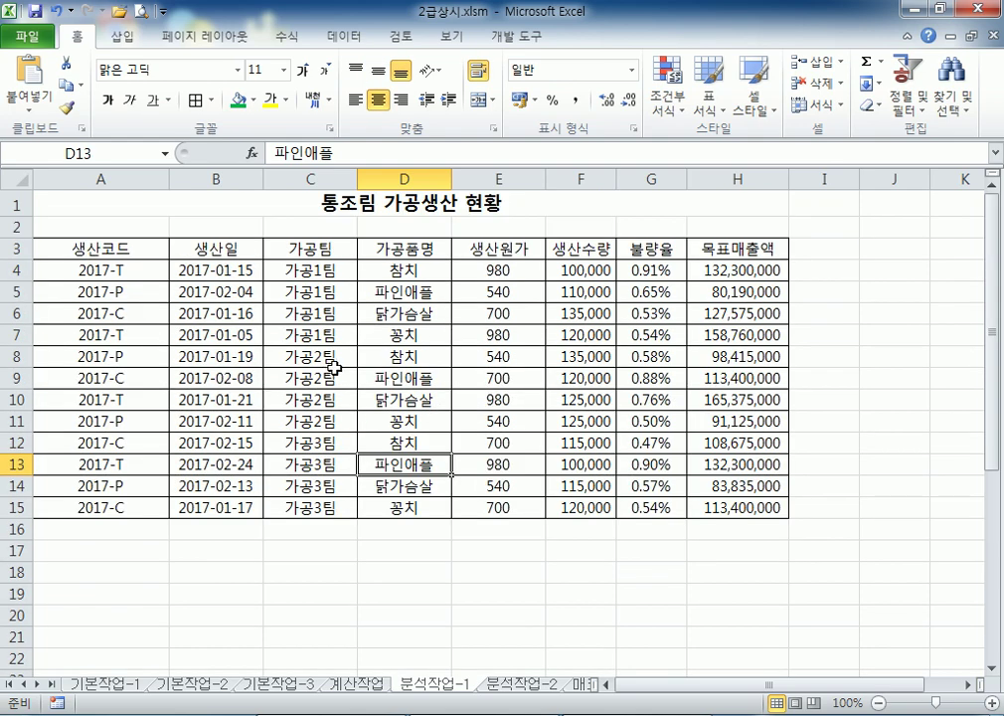
{"action": "left_click", "coordinate": [332, 358]}
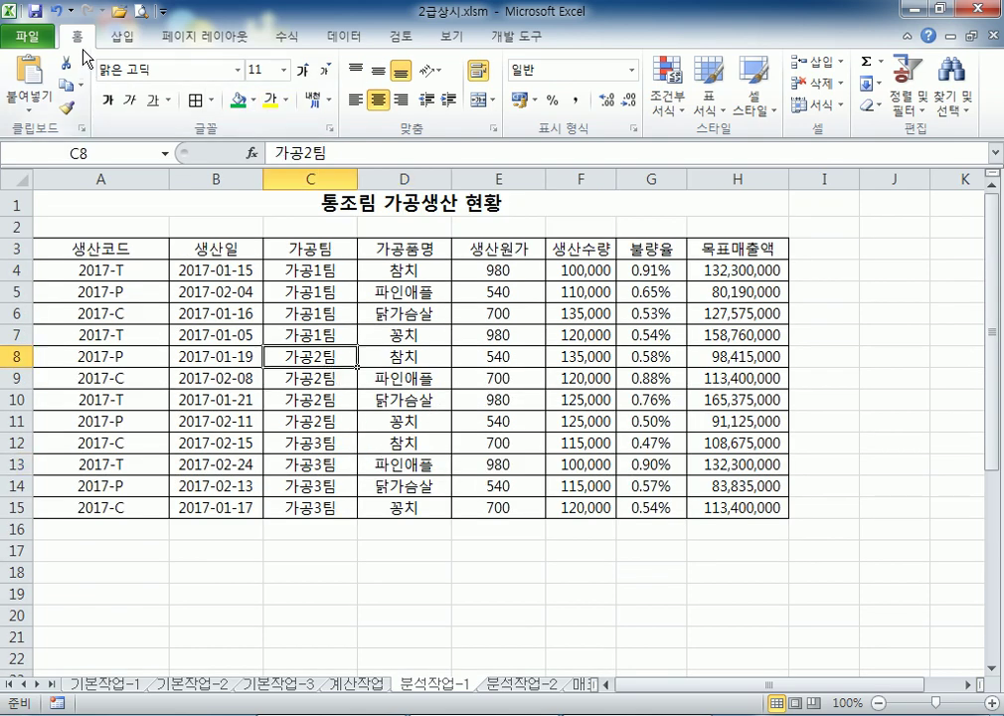
{"action": "left_click", "coordinate": [124, 40]}
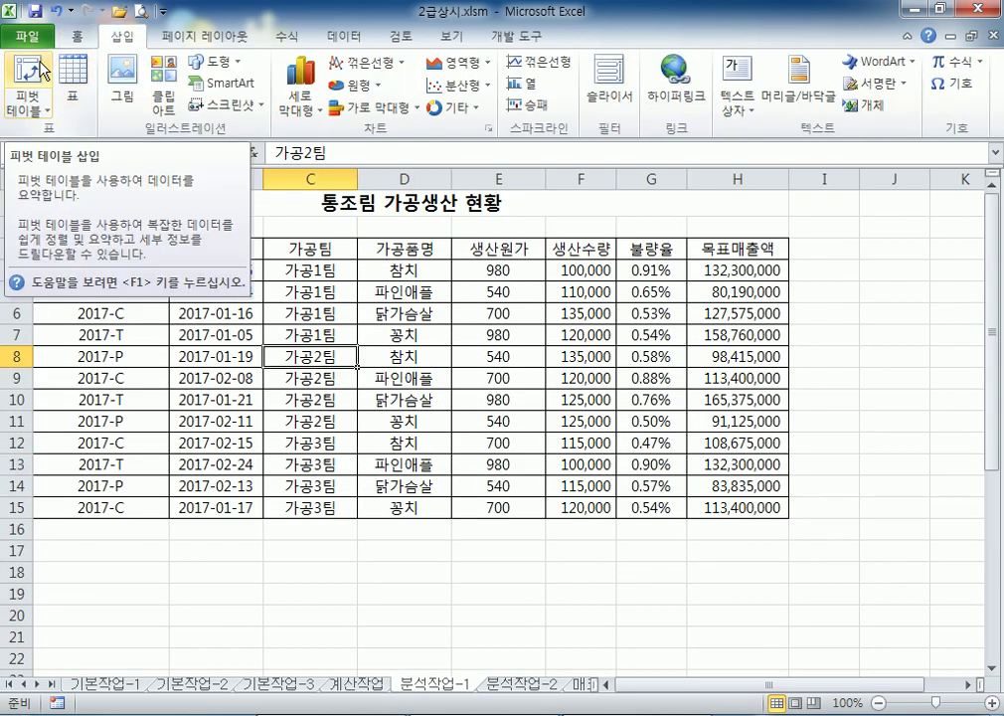
{"action": "left_click", "coordinate": [40, 72]}
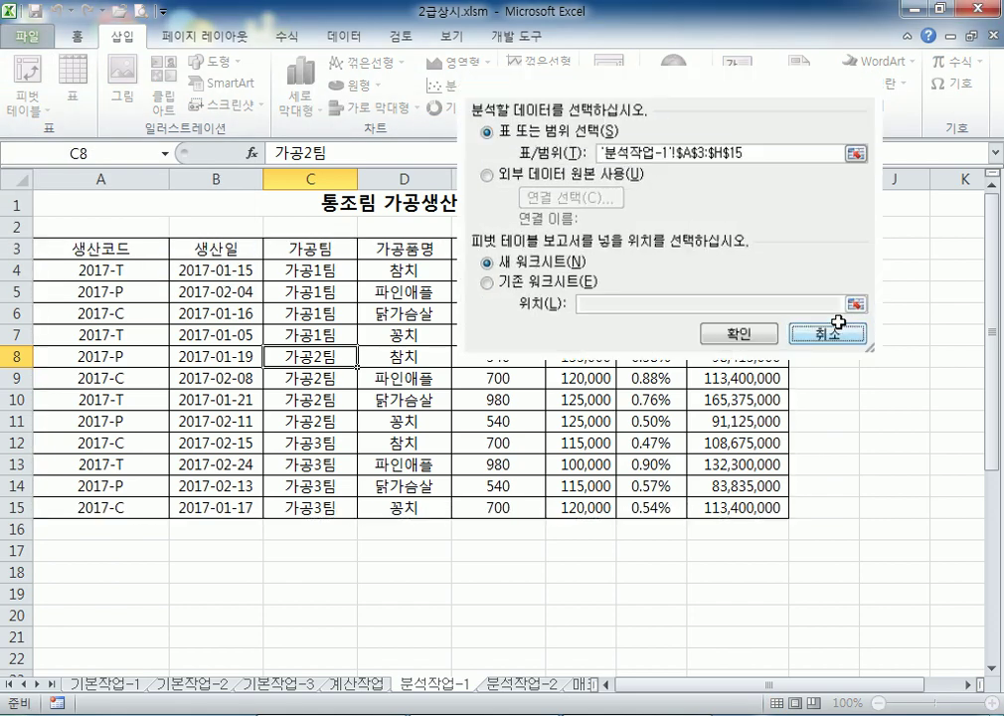
{"action": "left_click", "coordinate": [813, 318]}
{"action": "scroll", "coordinate": [302, 422], "scroll_direction": "down", "scroll_amount": 3}
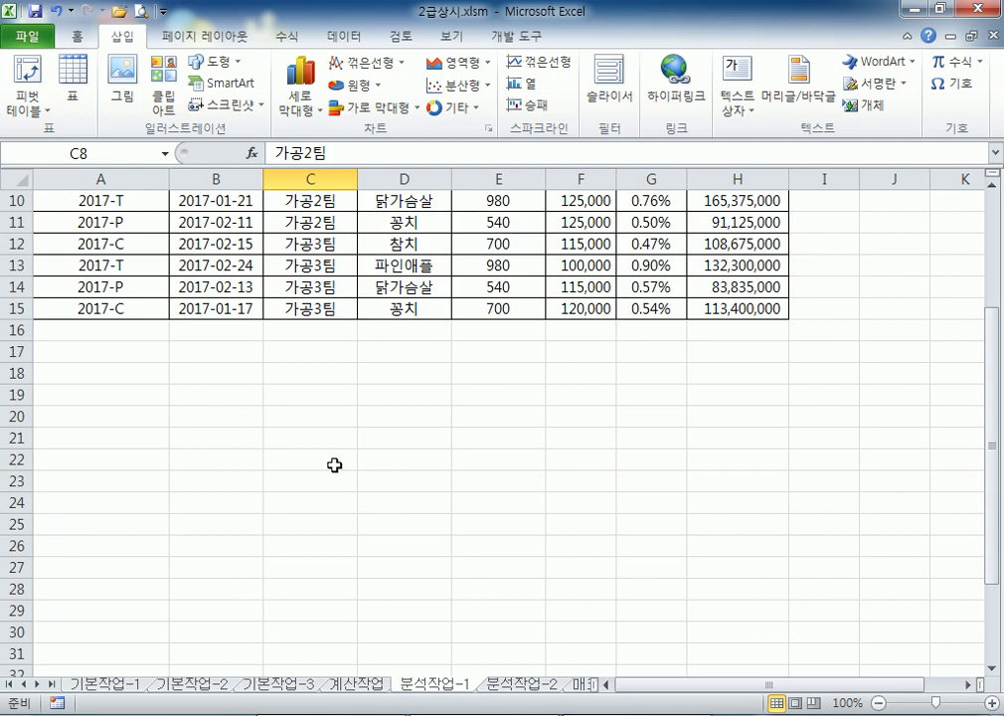
{"action": "scroll", "coordinate": [298, 417], "scroll_direction": "up", "scroll_amount": 3}
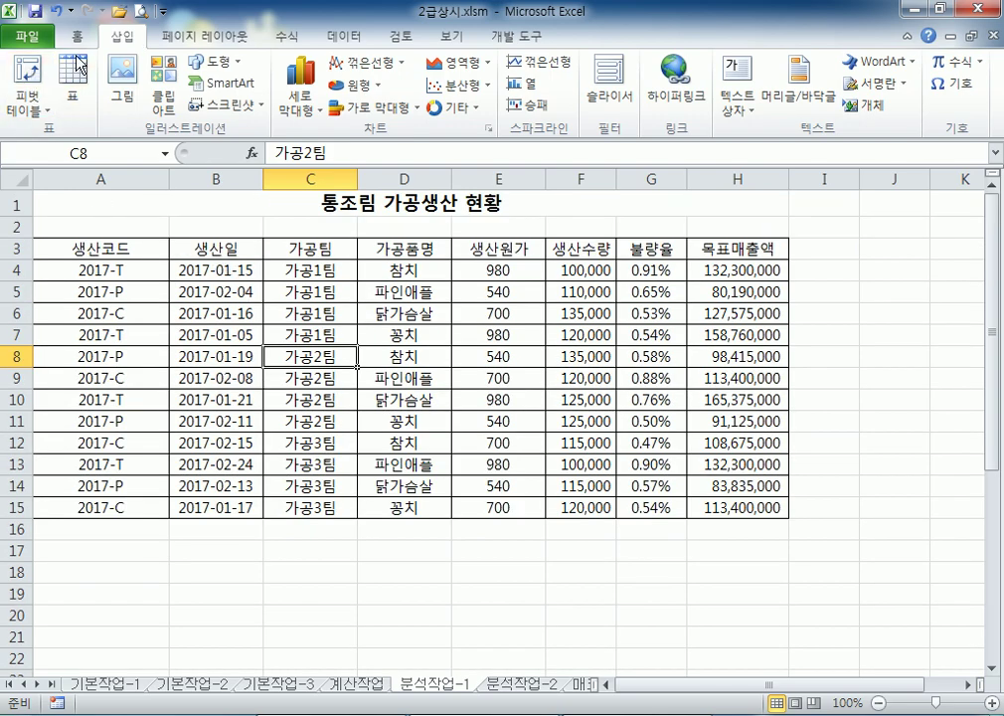
Create a new pivot table from A3:H15 on the existing sheet at cell A20
{"action": "left_click", "coordinate": [30, 104]}
{"action": "left_click", "coordinate": [71, 131]}
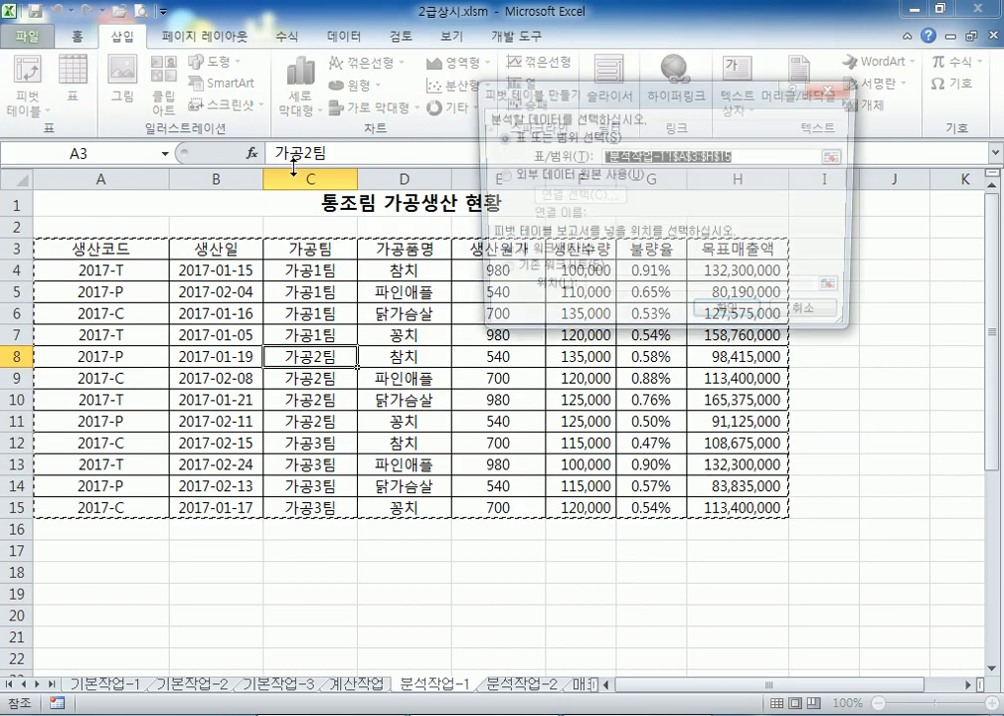
{"action": "left_click", "coordinate": [537, 274]}
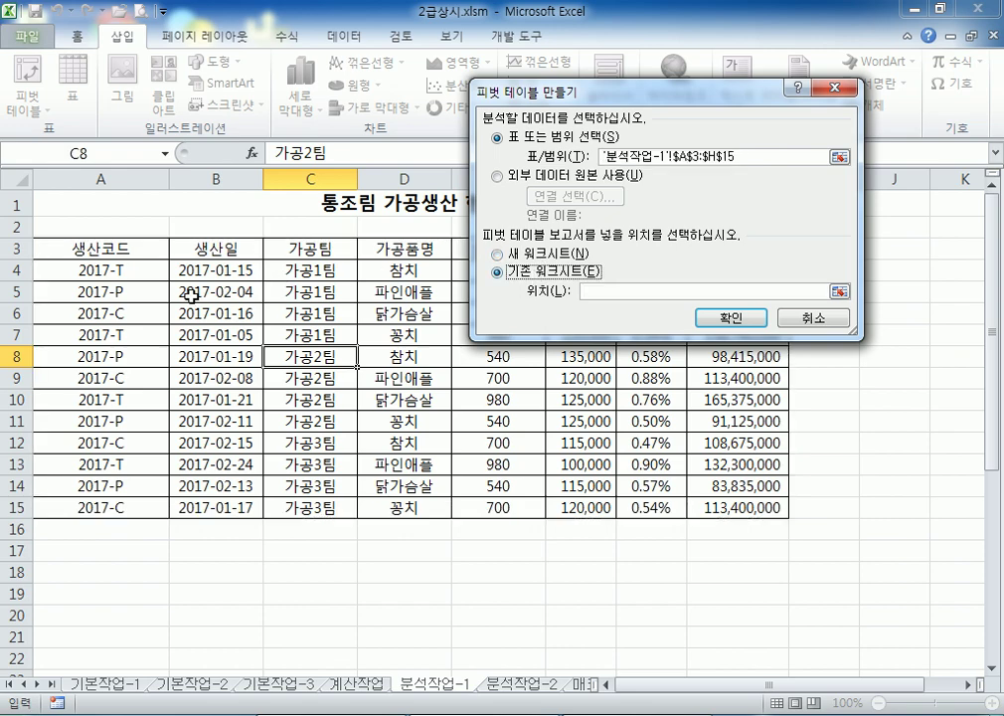
{"action": "scroll", "coordinate": [161, 300], "scroll_direction": "down", "scroll_amount": 4}
{"action": "left_click", "coordinate": [96, 348]}
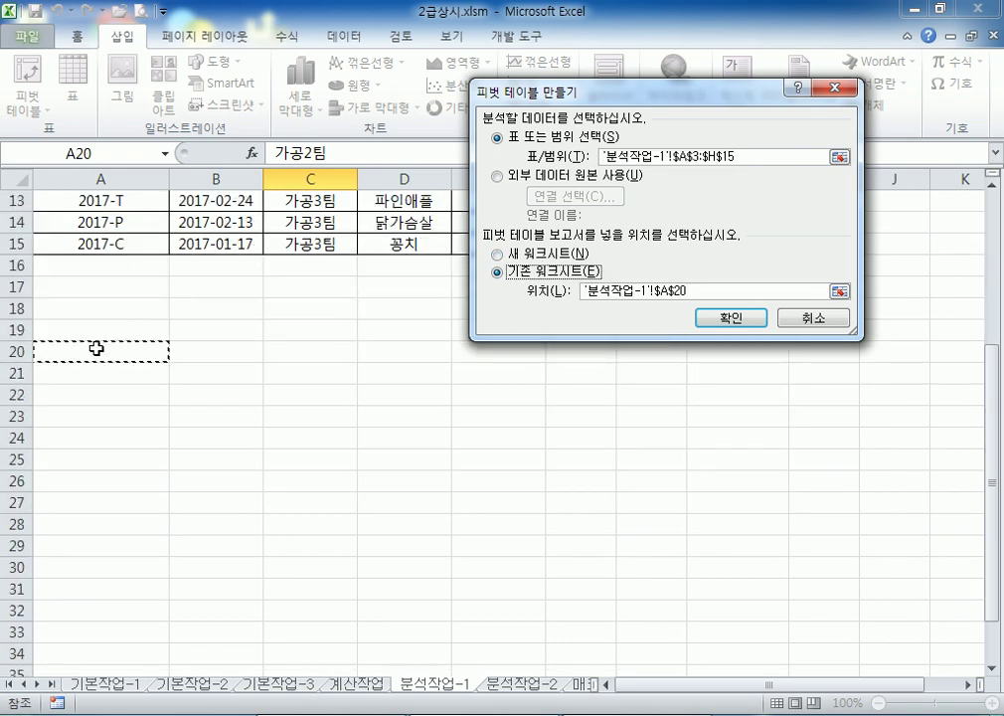
{"action": "left_click", "coordinate": [728, 321]}
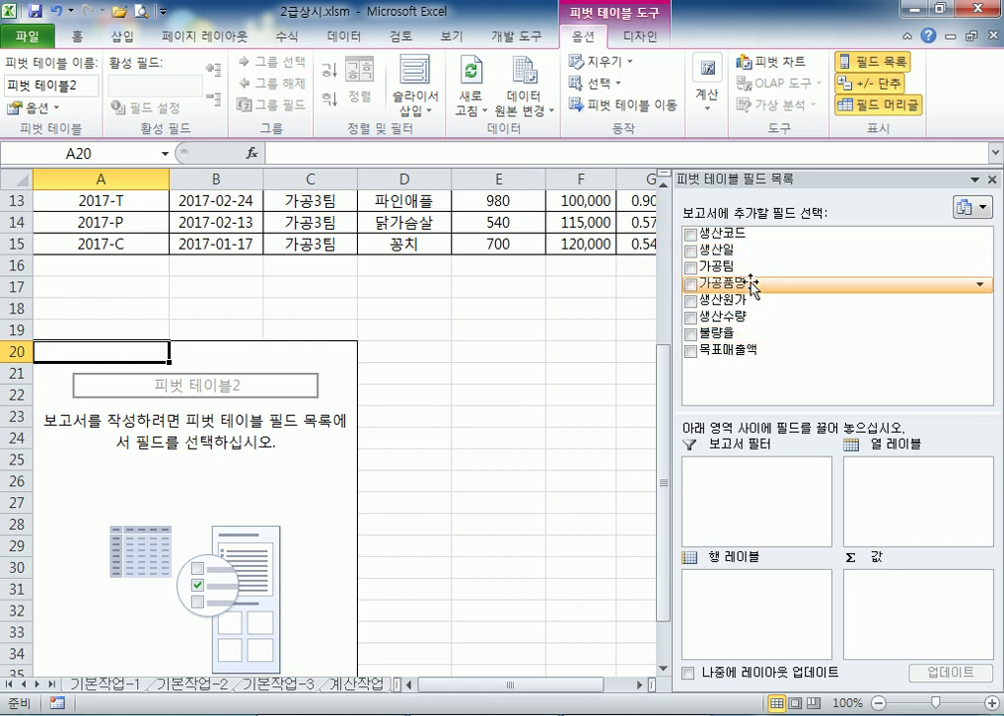
Lay out 피벗 테이블2: 가공품명 filter, 생산일 rows, 가공팀 columns, 목표매출액 values
{"action": "left_click_drag", "start_coordinate": [693, 285], "coordinate": [758, 467]}
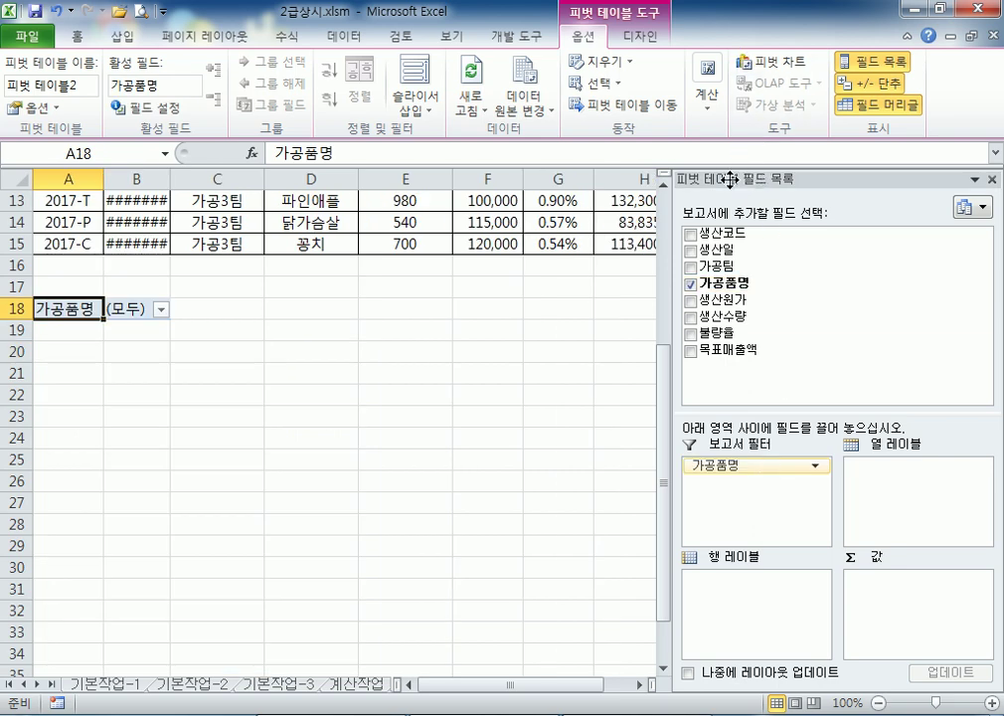
{"action": "left_click_drag", "start_coordinate": [724, 179], "coordinate": [651, 60]}
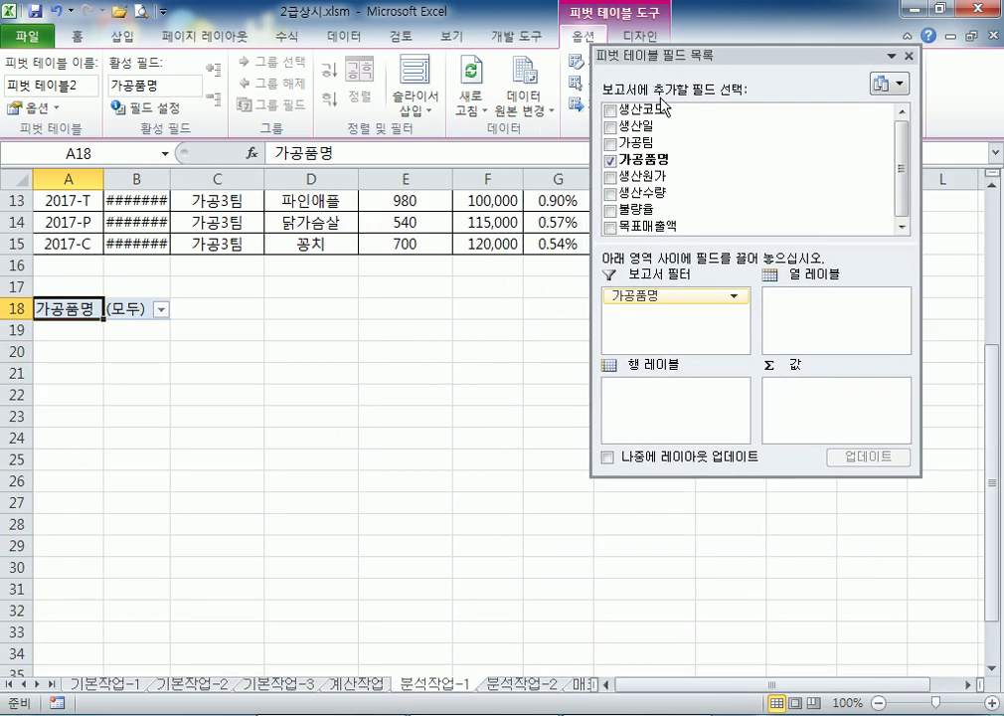
{"action": "left_click_drag", "start_coordinate": [673, 127], "coordinate": [662, 404]}
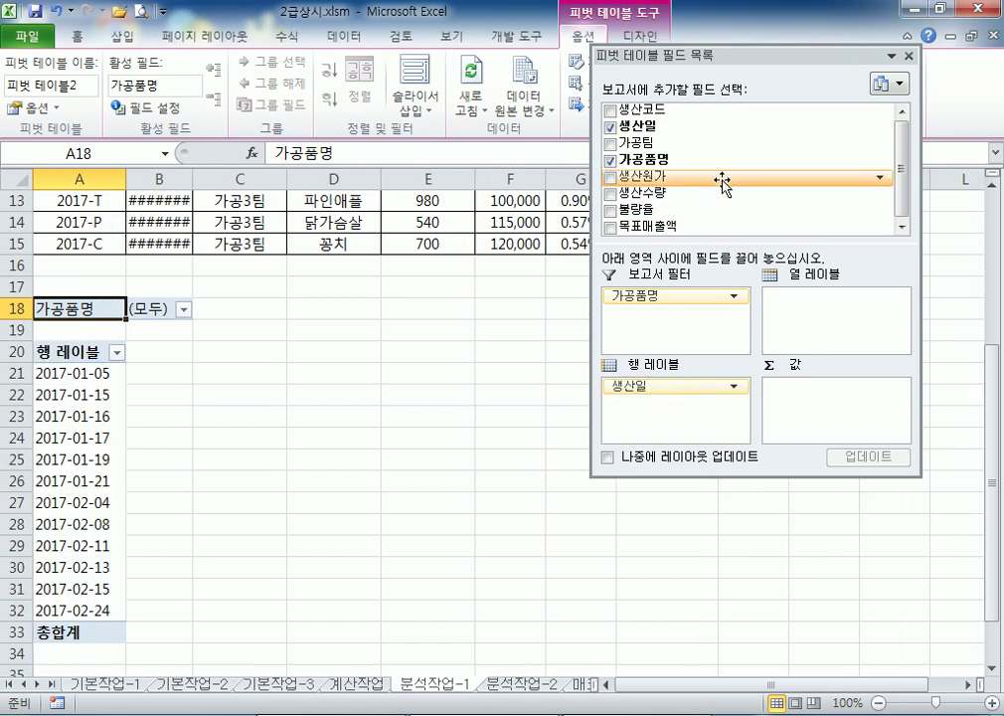
{"action": "left_click_drag", "start_coordinate": [665, 144], "coordinate": [826, 321]}
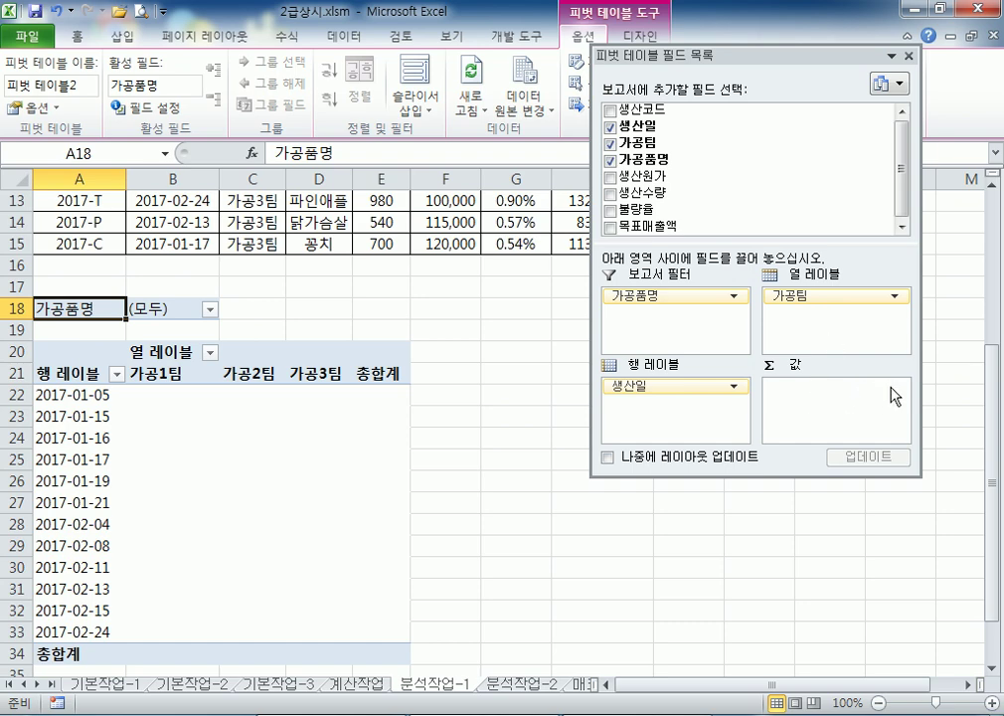
{"action": "left_click_drag", "start_coordinate": [696, 227], "coordinate": [846, 423]}
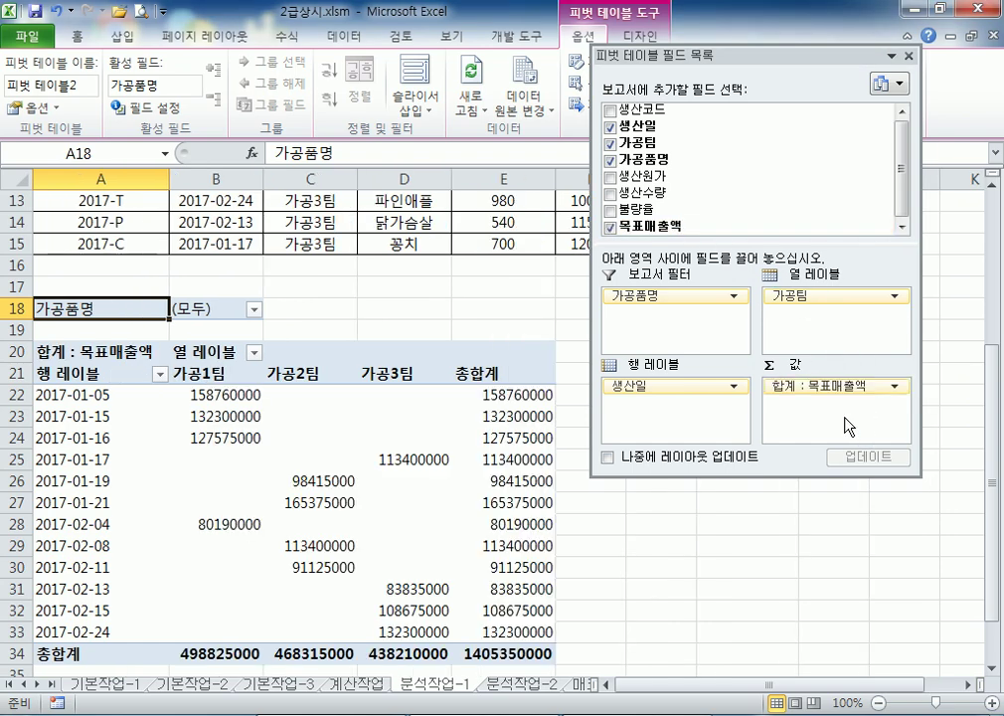
Summarize 목표매출액 as 평균 instead of 합계
{"action": "left_click", "coordinate": [894, 389]}
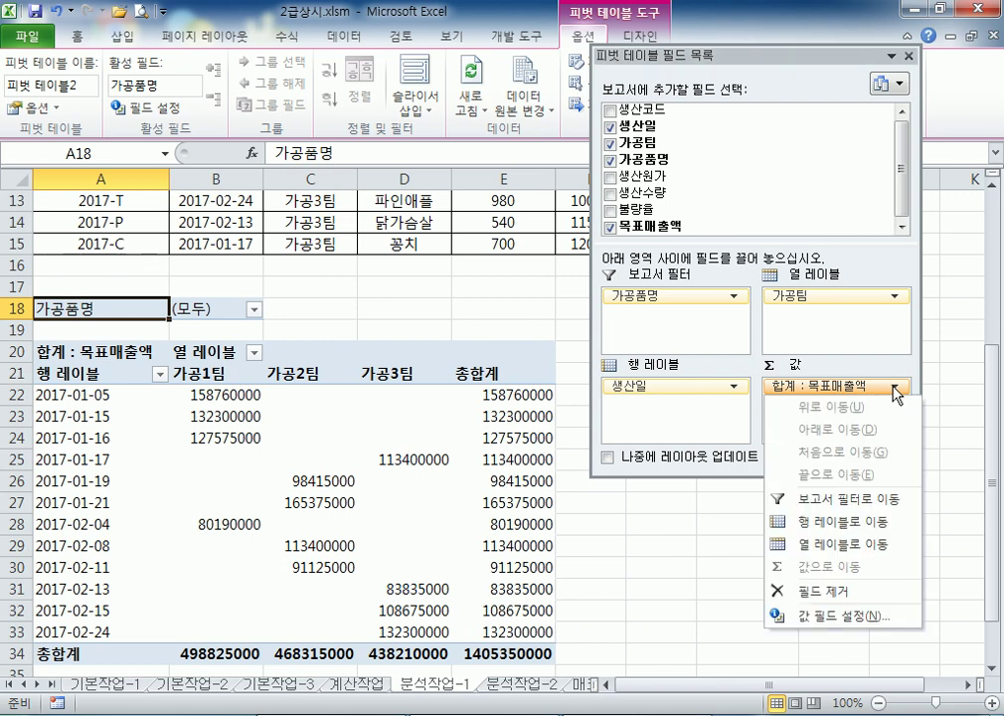
{"action": "left_click", "coordinate": [841, 616]}
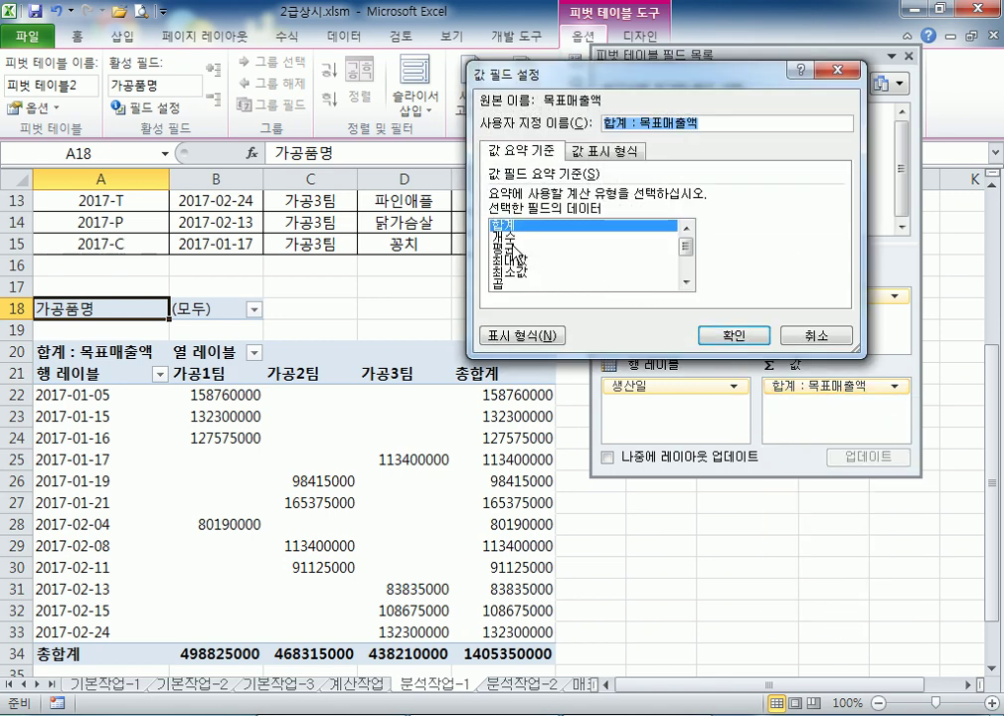
{"action": "left_click", "coordinate": [512, 249]}
{"action": "left_click", "coordinate": [730, 338]}
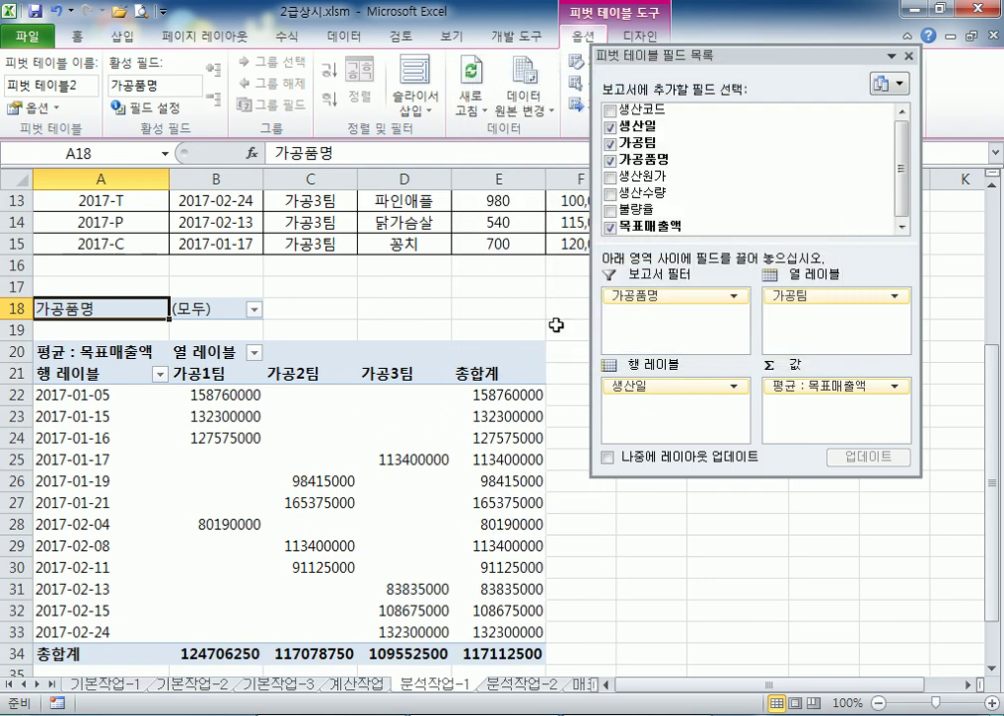
Dock the field list and turn off 행 총합계 표시 in PivotTable options
{"action": "double_click", "coordinate": [676, 68]}
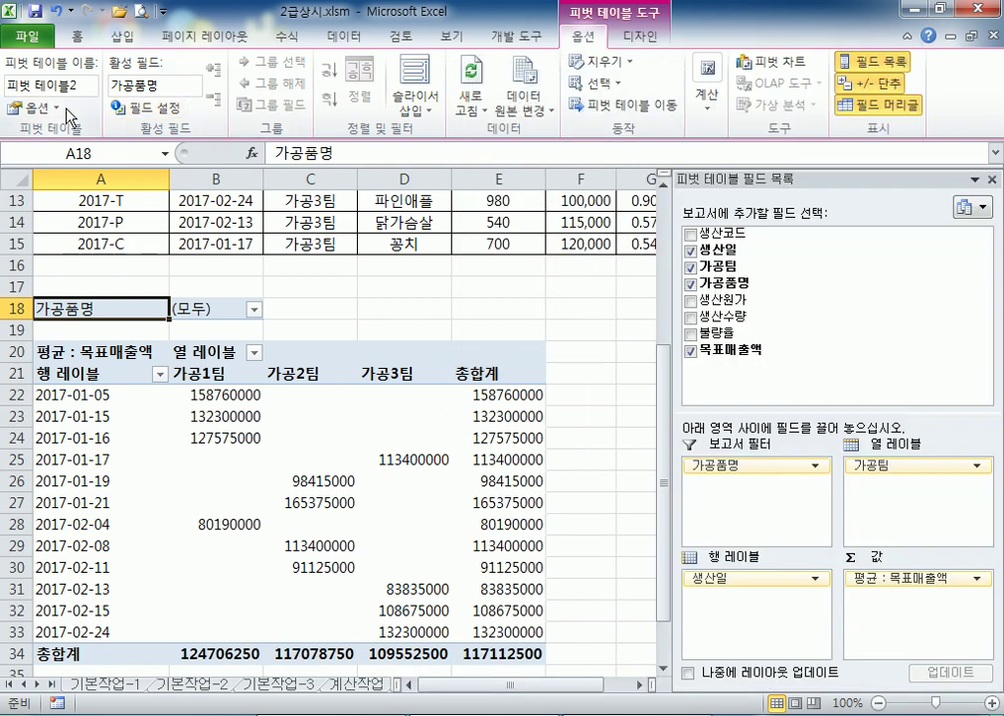
{"action": "left_click", "coordinate": [29, 109]}
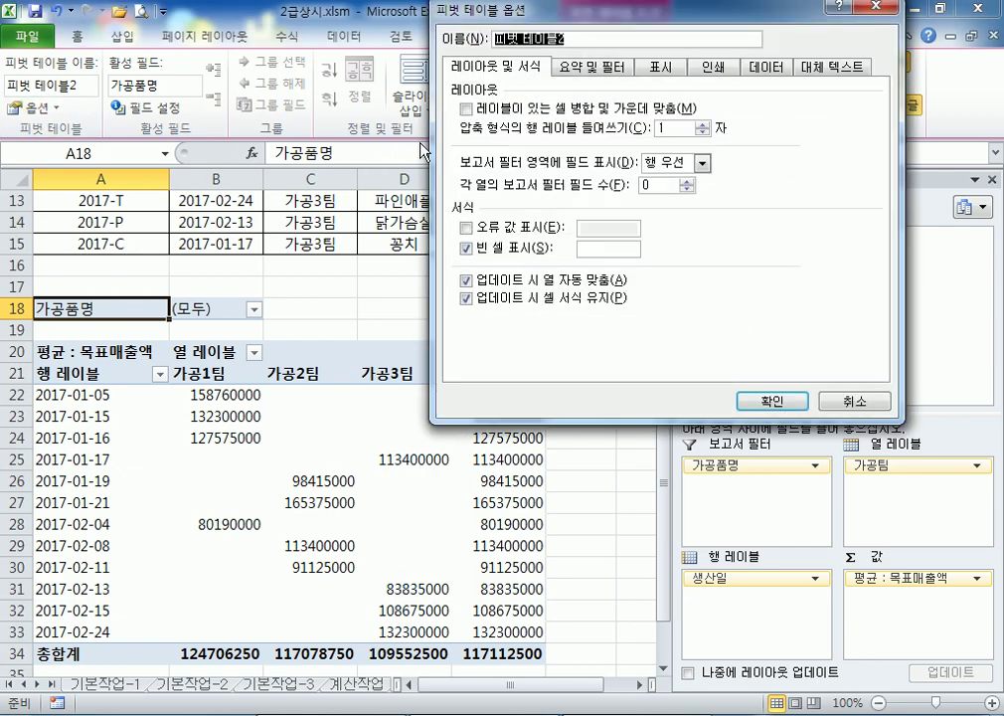
{"action": "left_click", "coordinate": [574, 72]}
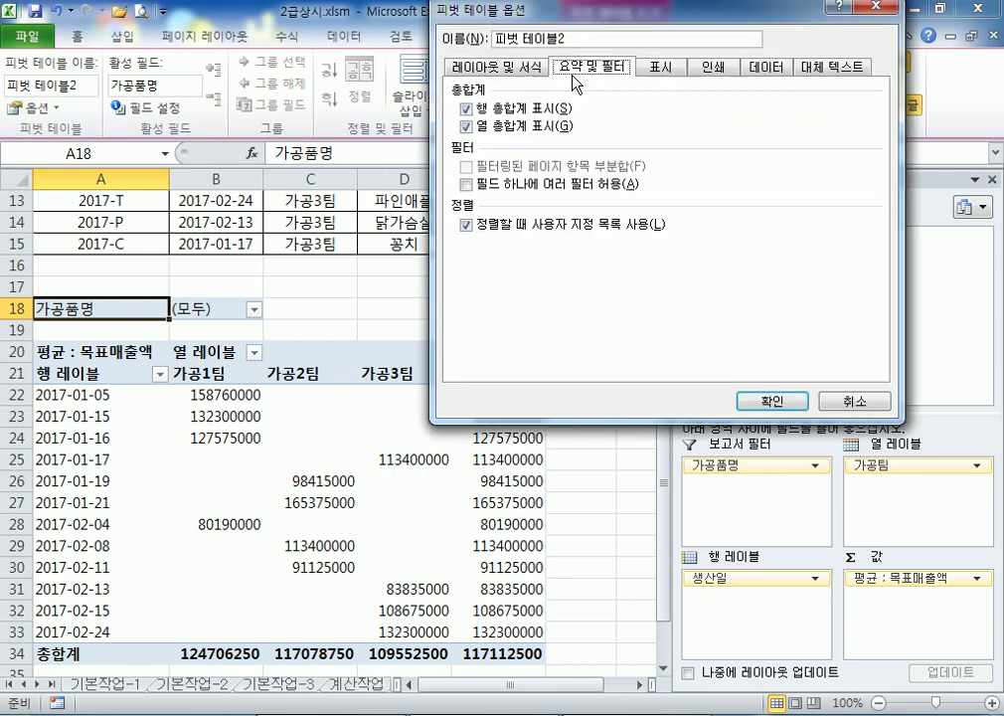
{"action": "left_click", "coordinate": [469, 110]}
{"action": "left_click", "coordinate": [773, 401]}
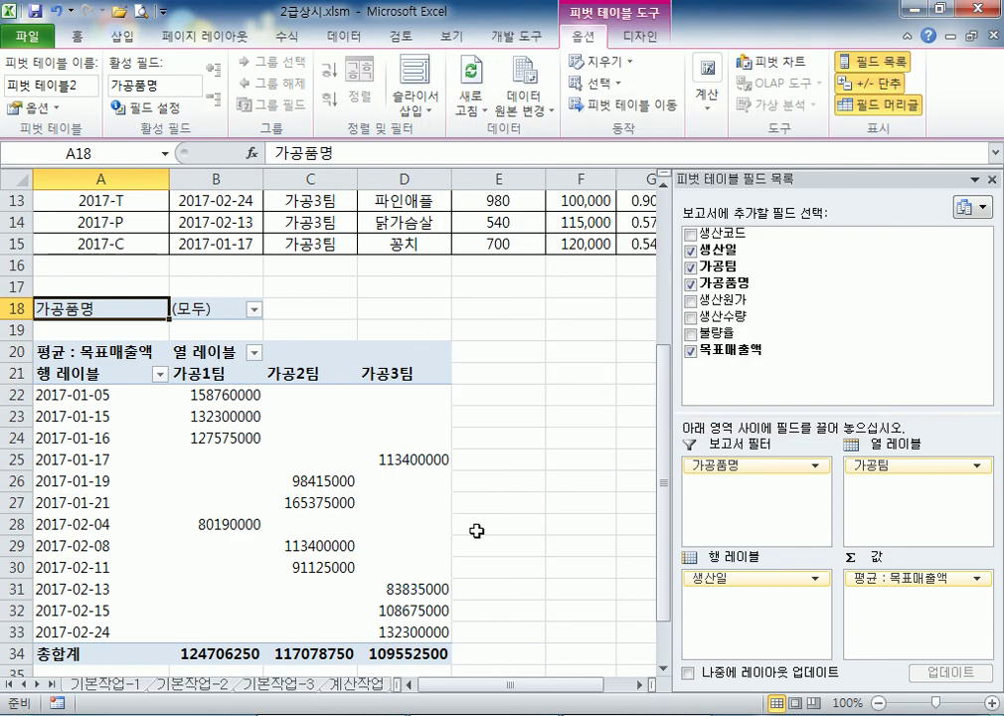
{"action": "scroll", "coordinate": [199, 418], "scroll_direction": "down", "scroll_amount": 2}
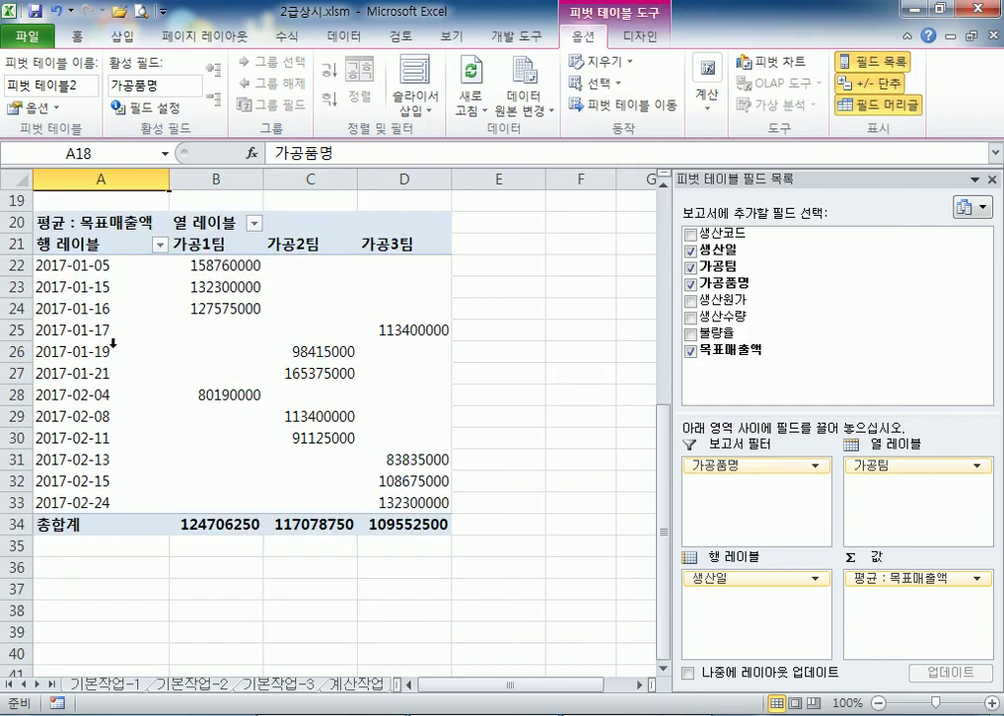
Group 피벗 테이블2's 생산일 dates by 월 into 1월 and 2월 rows
{"action": "right_click", "coordinate": [94, 294]}
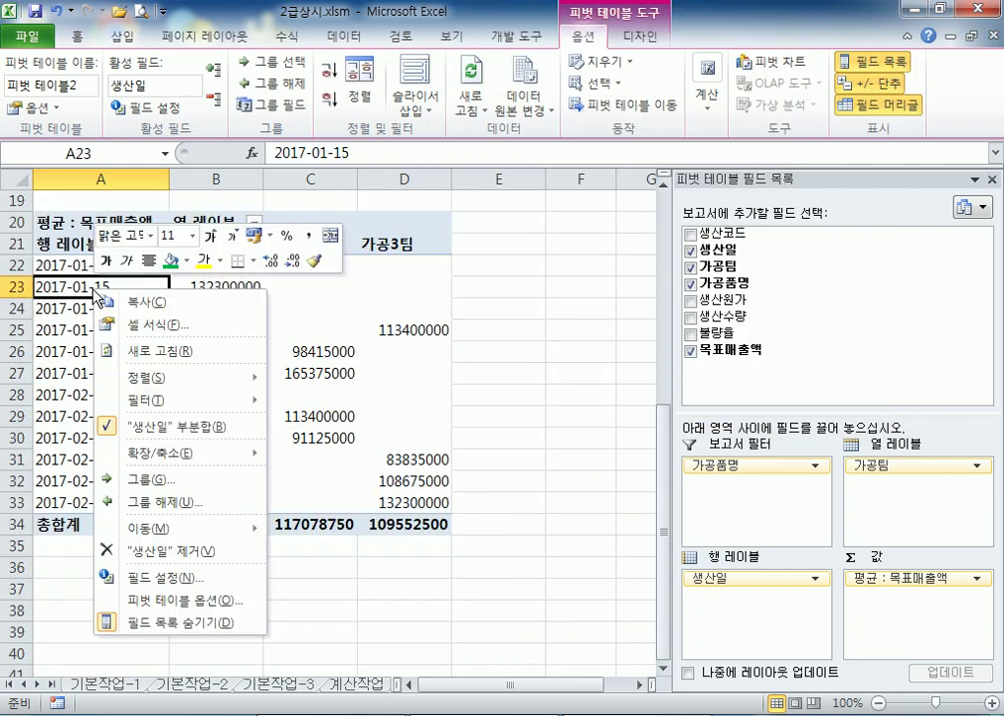
{"action": "left_click", "coordinate": [147, 479]}
{"action": "left_click_drag", "start_coordinate": [149, 336], "coordinate": [534, 201]}
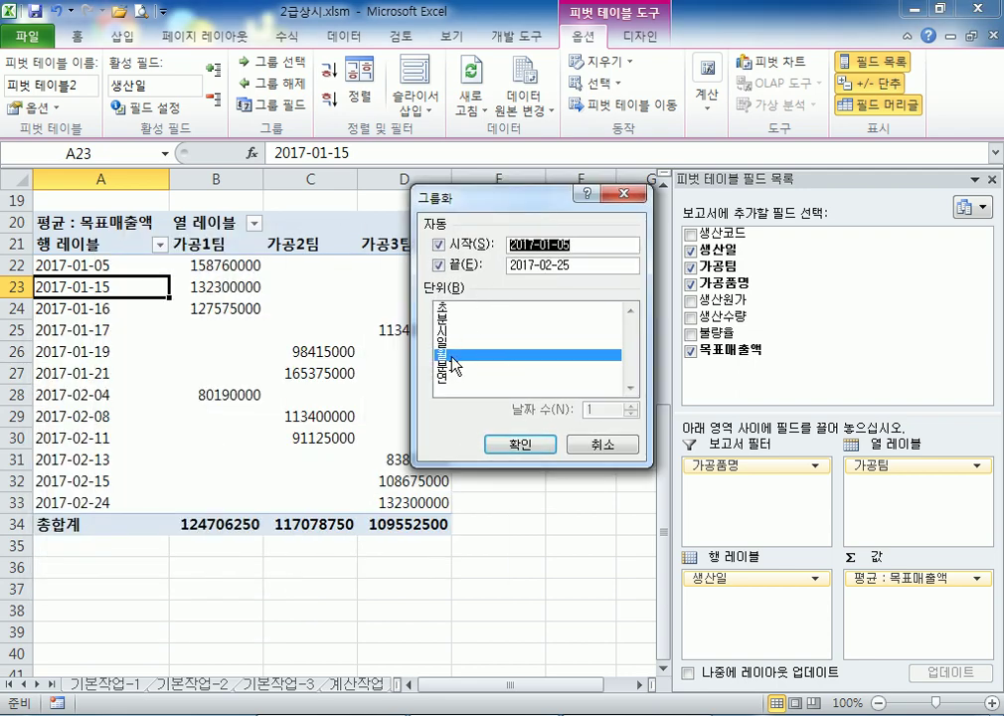
{"action": "left_click", "coordinate": [527, 448]}
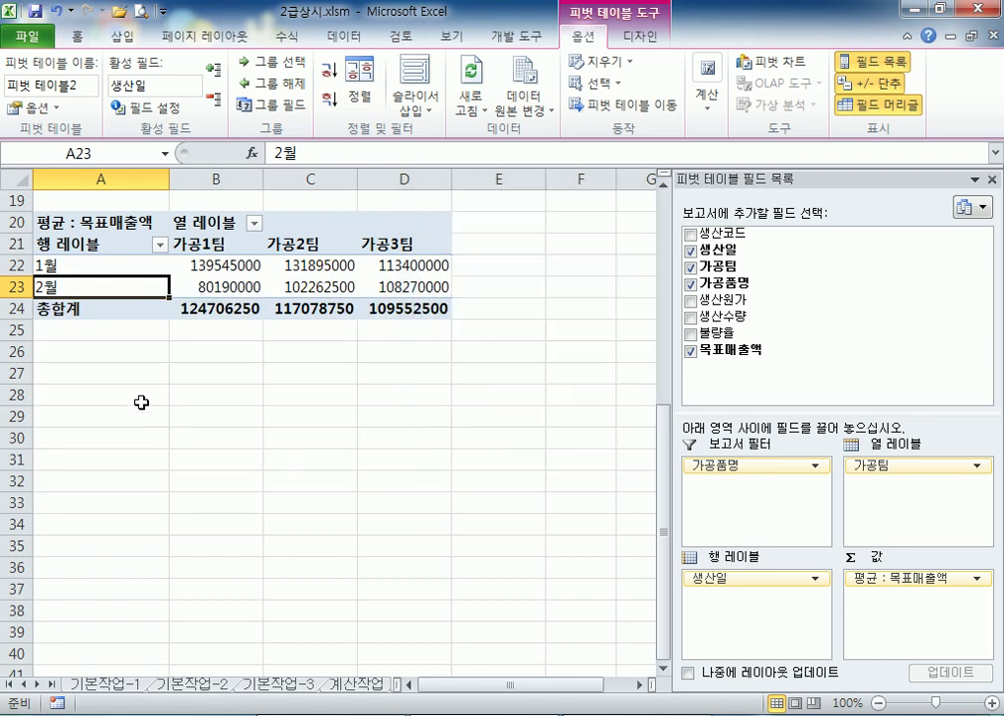
{"action": "mouse_move", "coordinate": [225, 312]}
{"action": "left_click", "coordinate": [408, 482]}
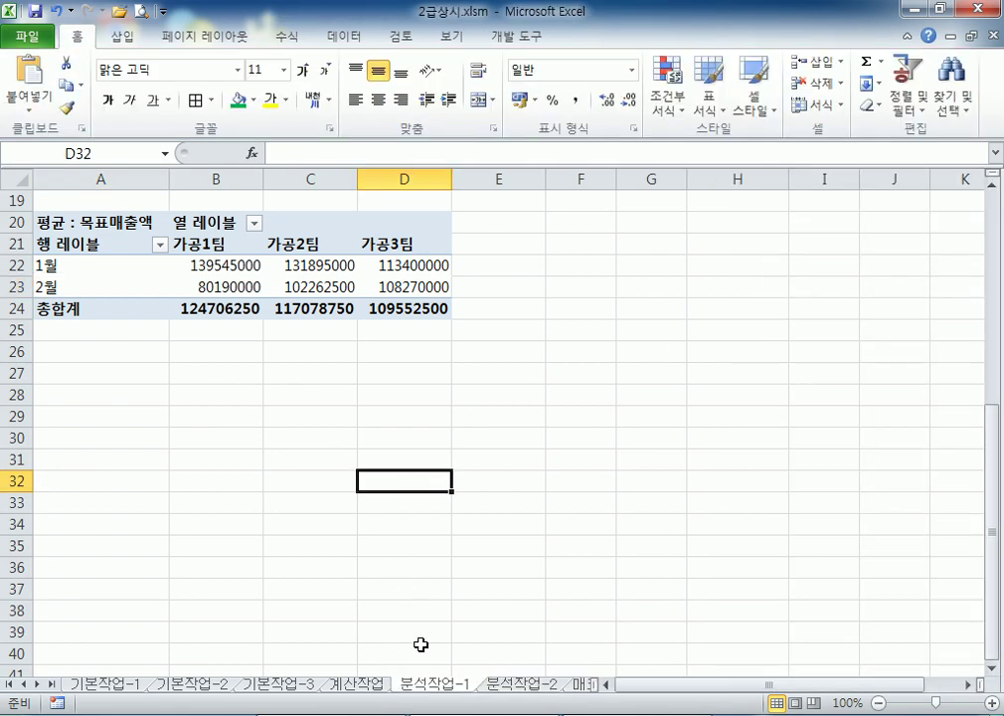
On sheet 분석작업-2, select a cell in the 지역 column of the member table
{"action": "left_click", "coordinate": [515, 686]}
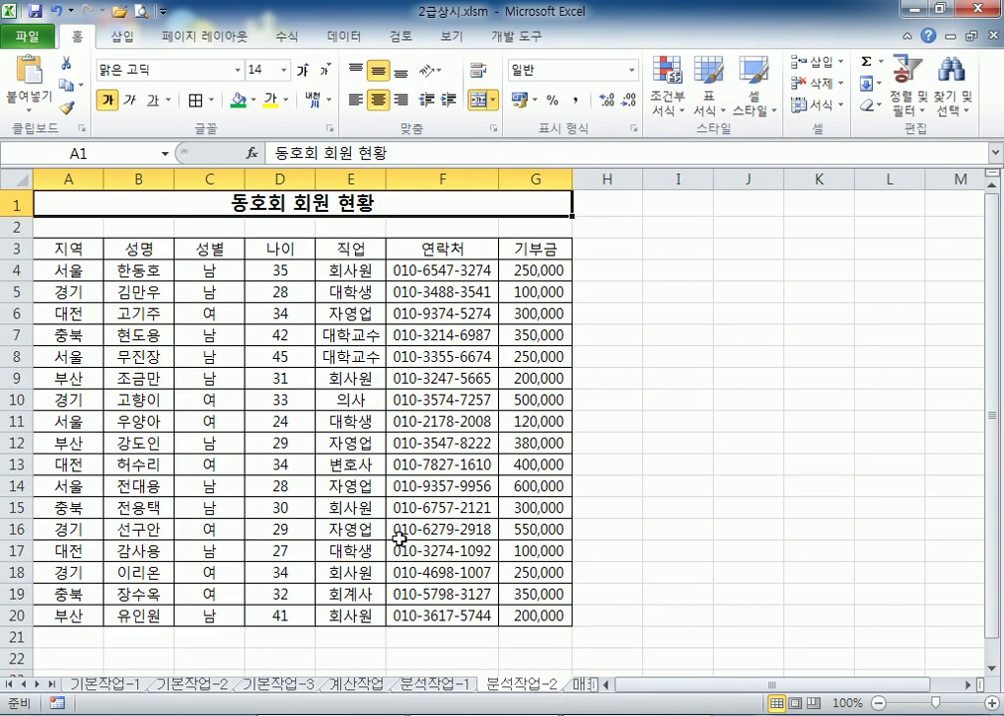
{"action": "left_click", "coordinate": [211, 312]}
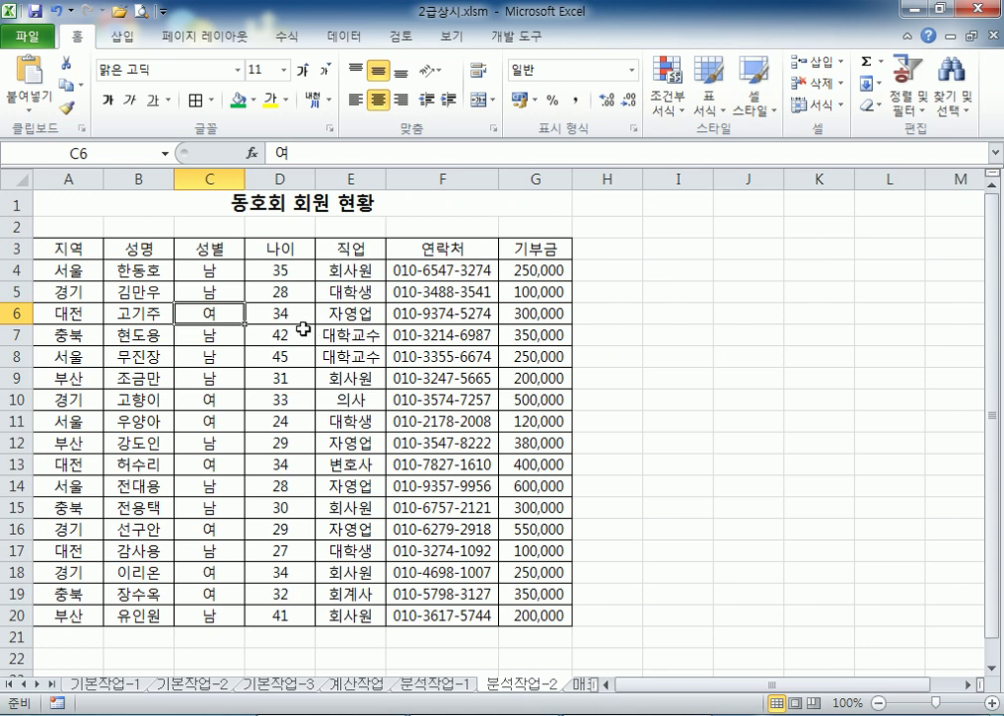
{"action": "left_click", "coordinate": [72, 269]}
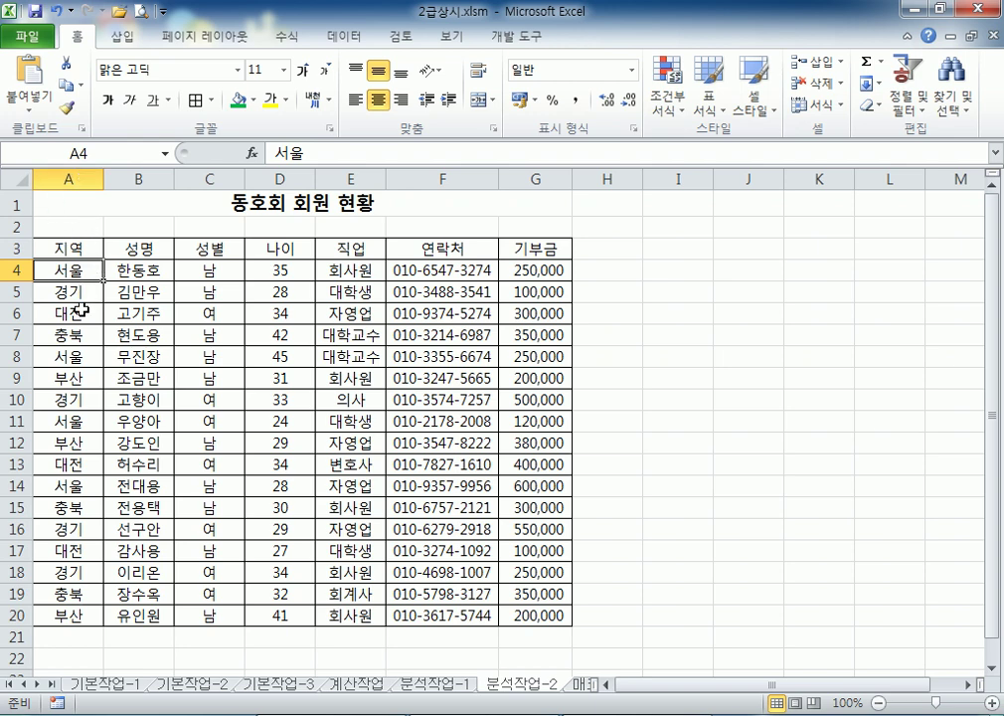
{"action": "left_click_drag", "start_coordinate": [74, 197], "coordinate": [68, 658]}
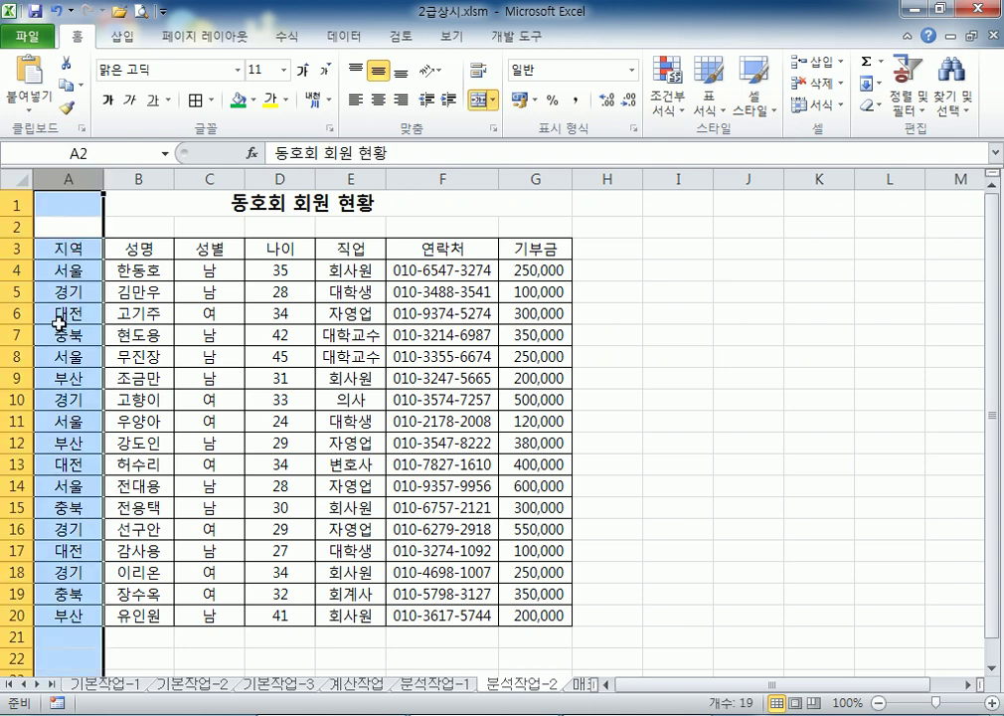
{"action": "left_click", "coordinate": [61, 341]}
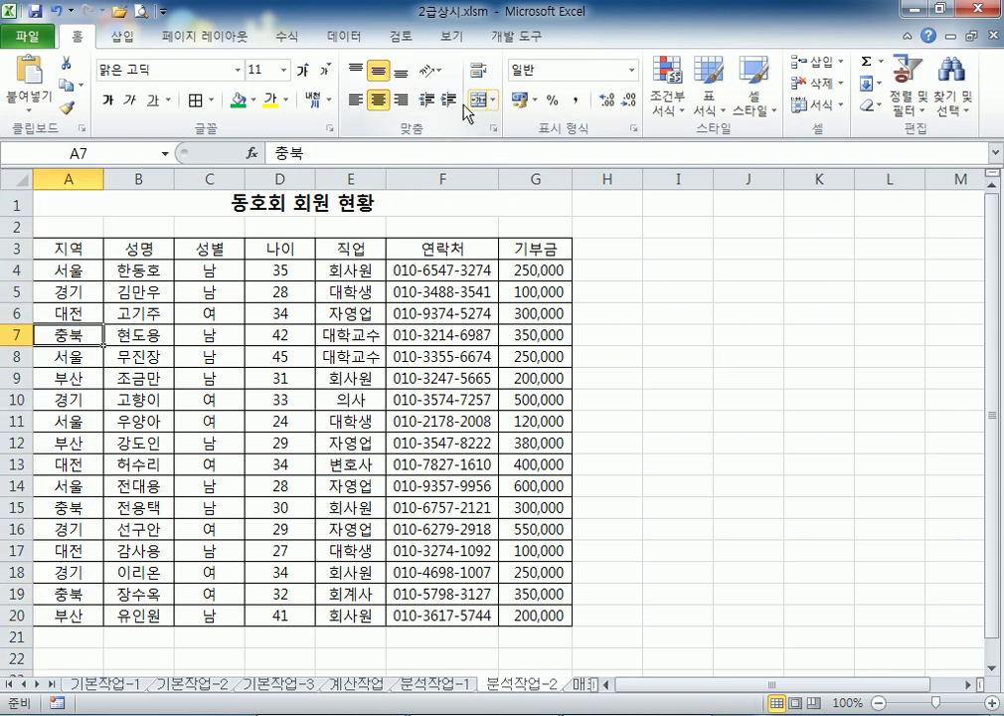
Sort the member list by 지역 in descending order and open the 부분합 dialog
{"action": "left_click", "coordinate": [344, 37]}
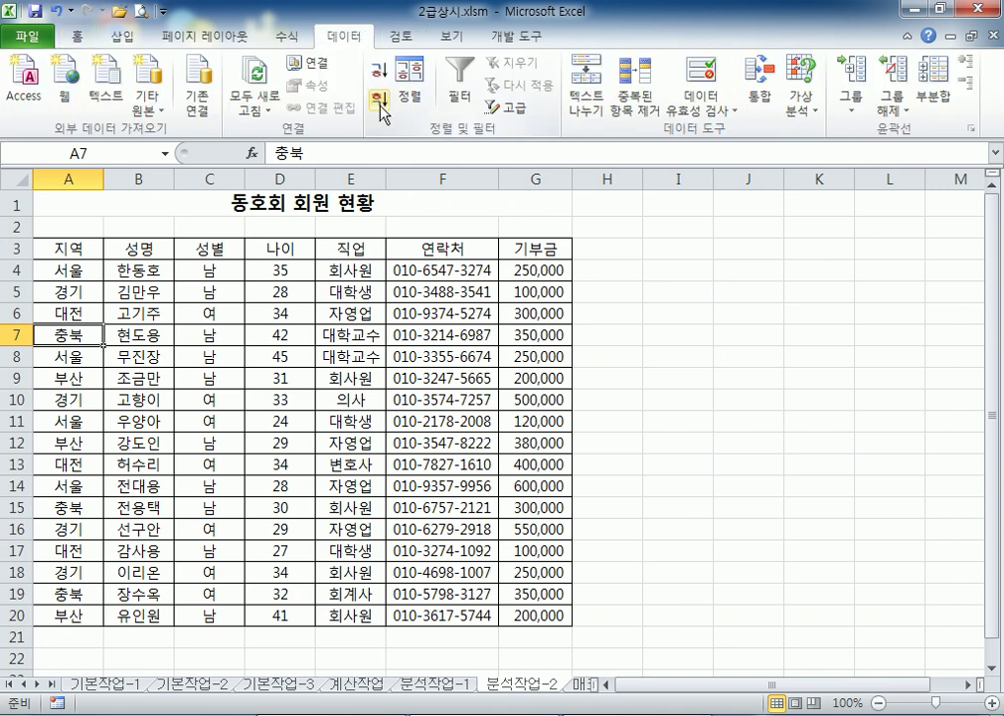
{"action": "left_click", "coordinate": [73, 178]}
{"action": "left_click", "coordinate": [75, 341]}
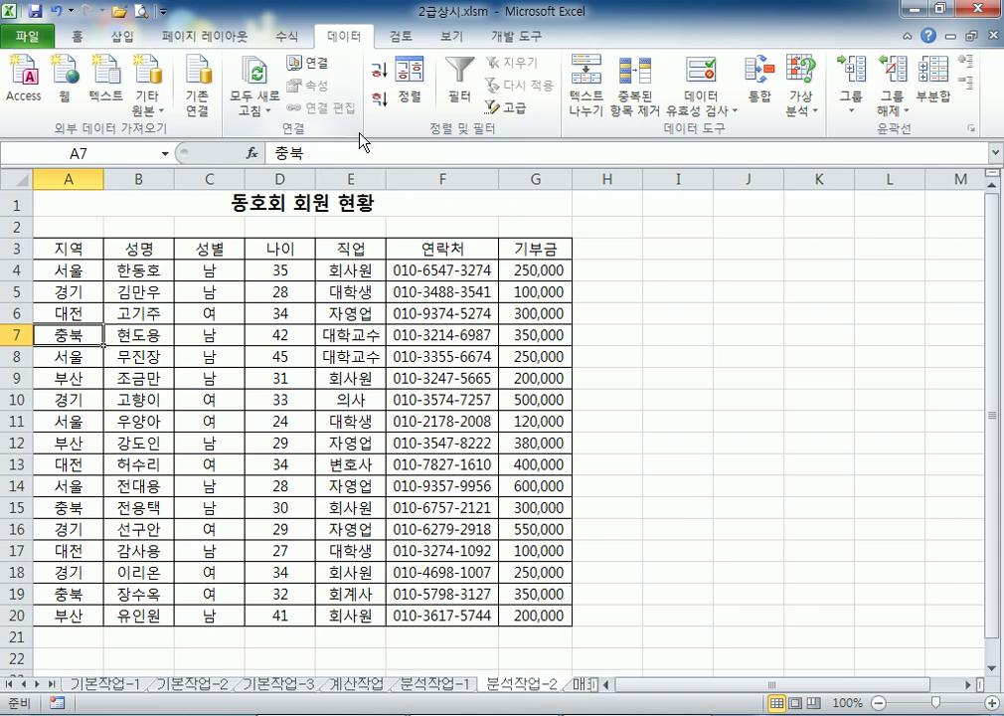
{"action": "left_click", "coordinate": [383, 105]}
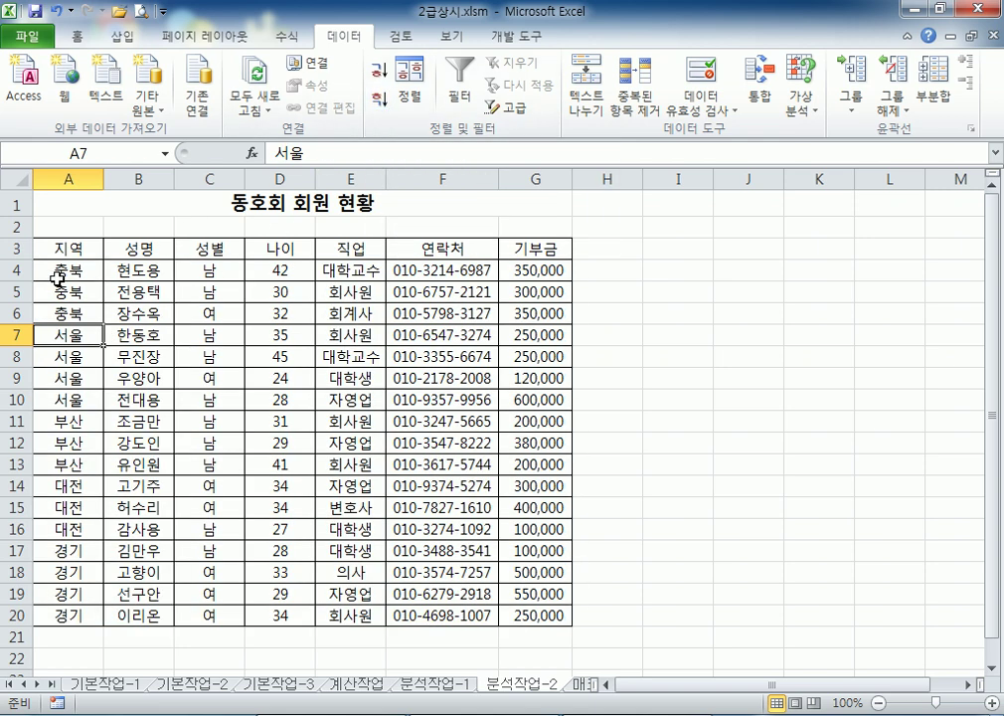
{"action": "left_click_drag", "start_coordinate": [73, 267], "coordinate": [75, 317]}
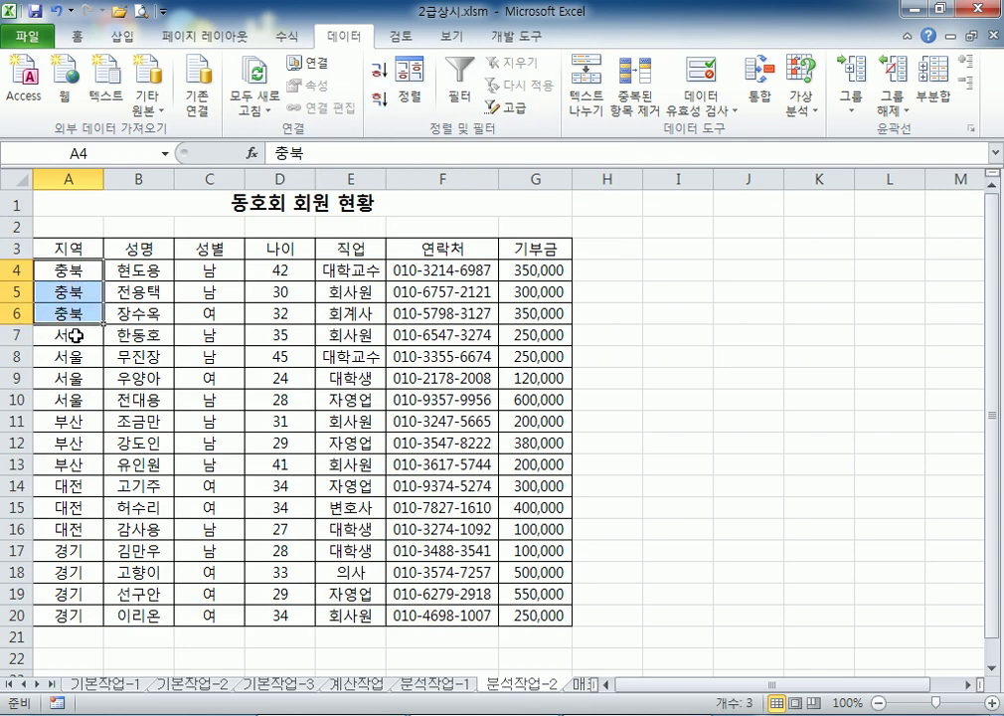
{"action": "left_click_drag", "start_coordinate": [70, 550], "coordinate": [69, 616]}
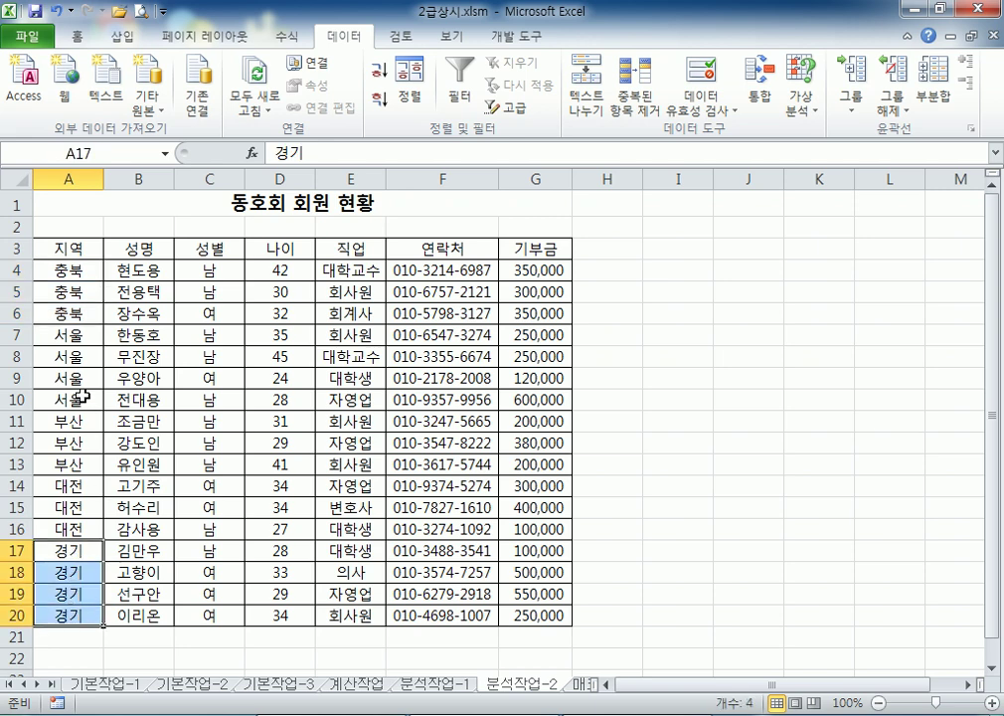
{"action": "left_click", "coordinate": [81, 396]}
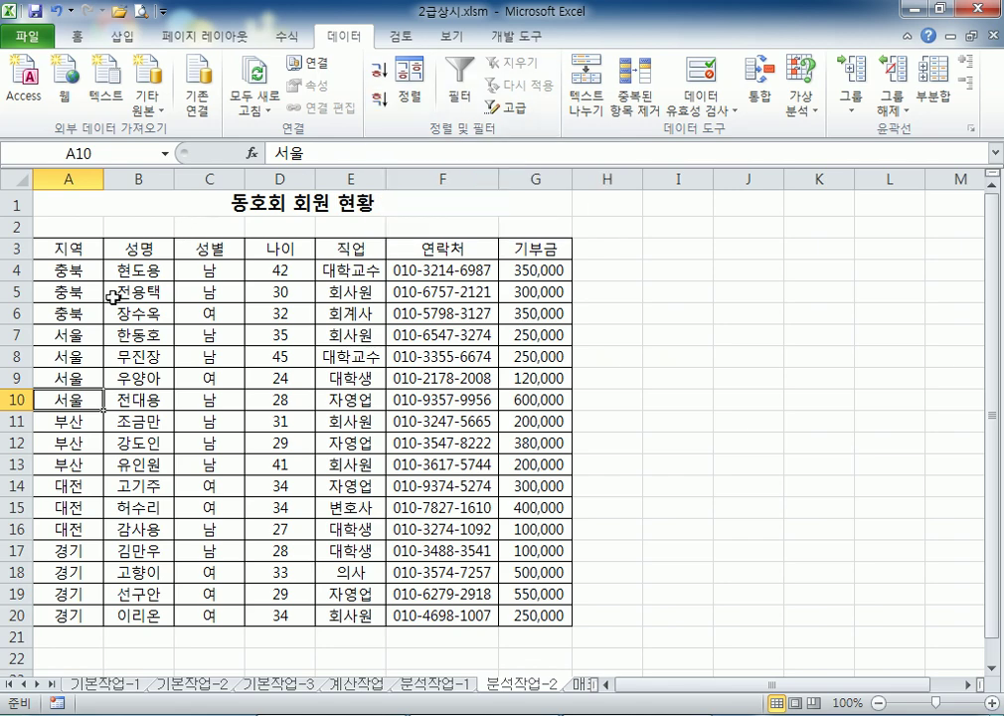
{"action": "left_click", "coordinate": [933, 99]}
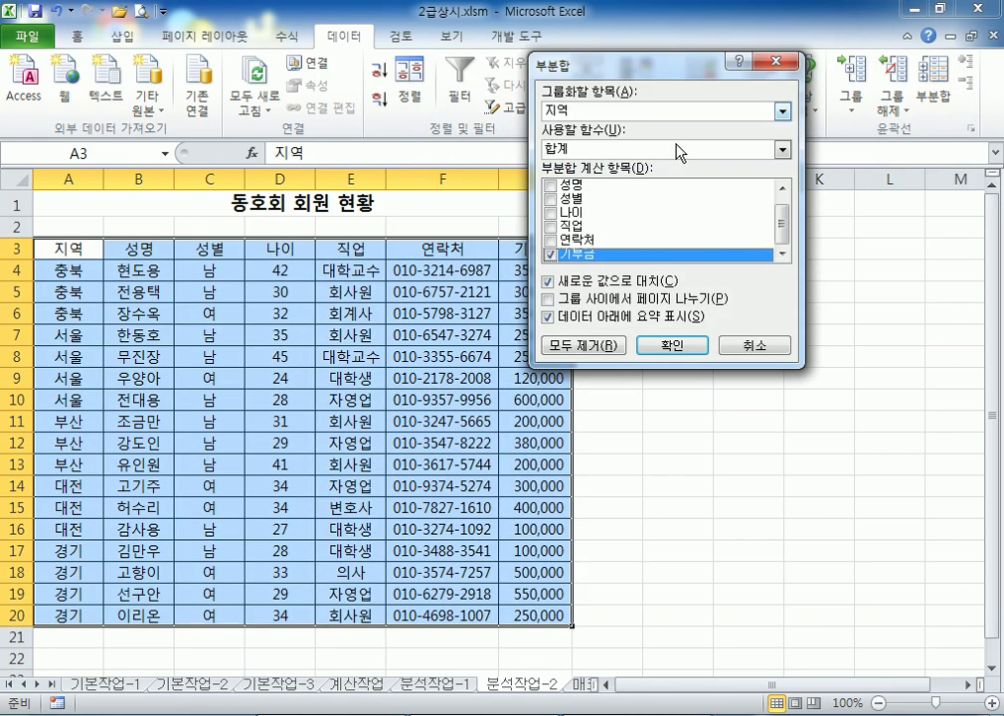
Try 직업 as the 부분합 grouping field, revert to 지역, and cancel without adding subtotals
{"action": "left_click", "coordinate": [625, 110]}
{"action": "left_click", "coordinate": [624, 110]}
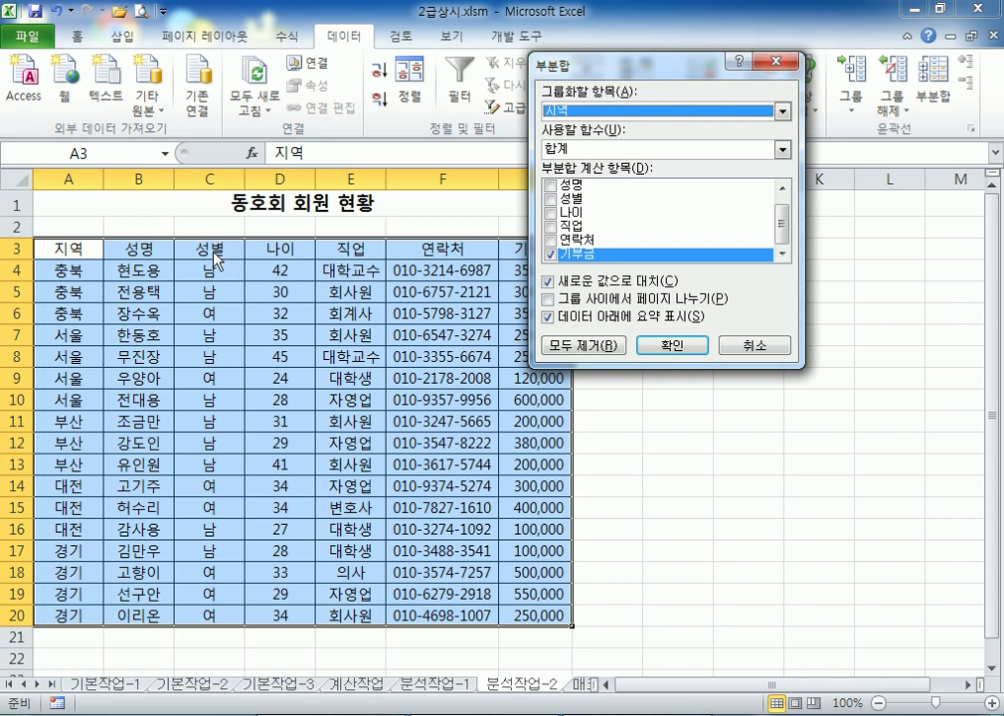
{"action": "left_click", "coordinate": [583, 115]}
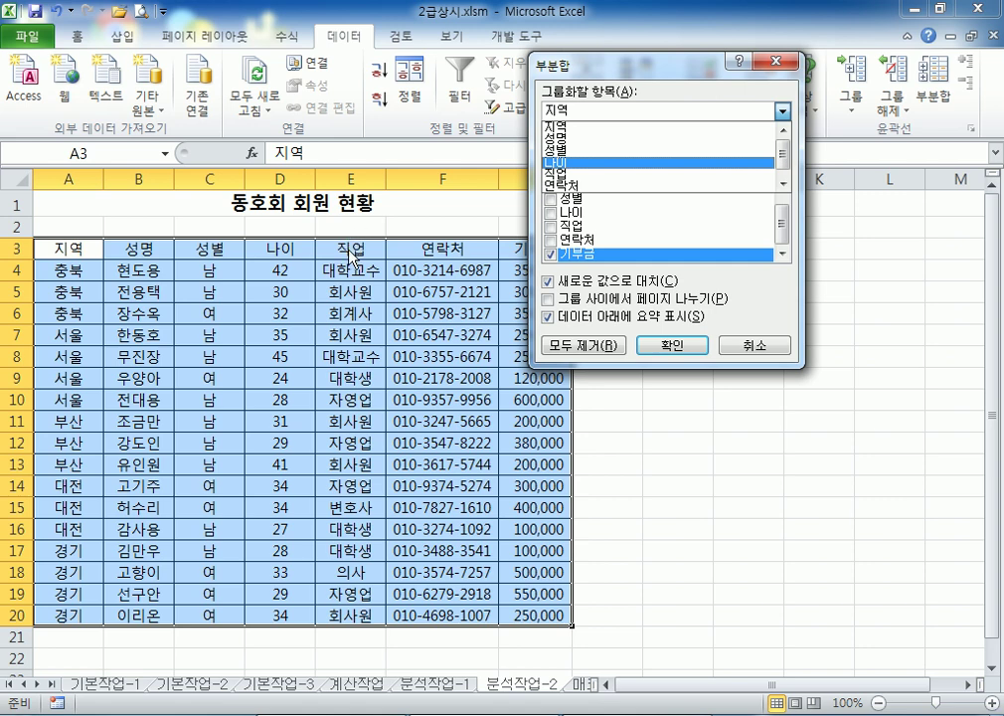
{"action": "left_click", "coordinate": [574, 176]}
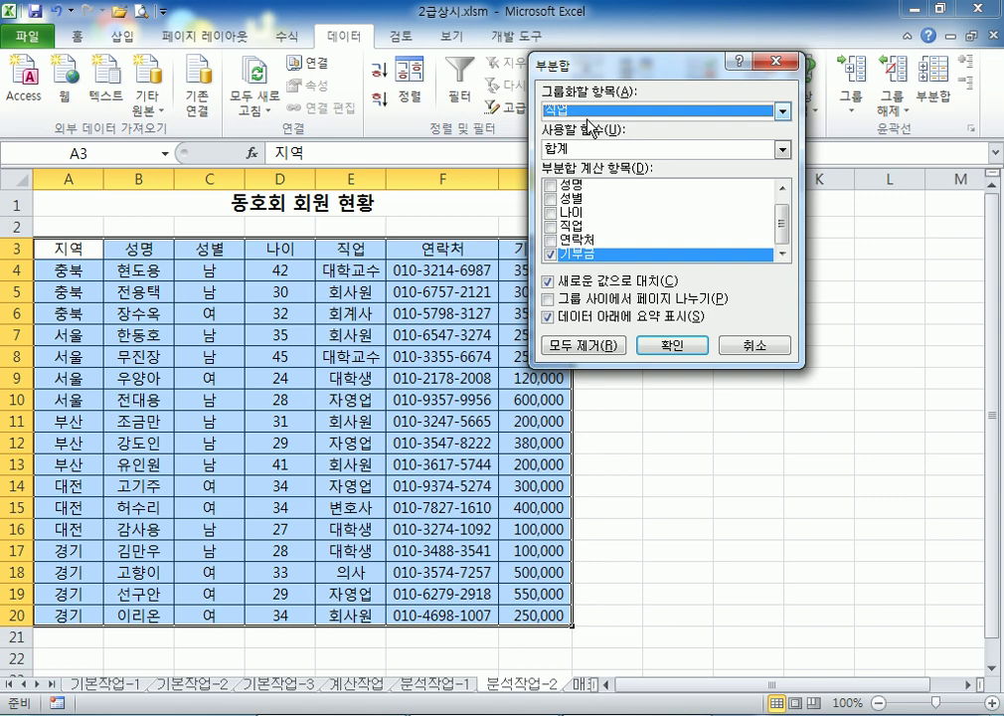
{"action": "left_click", "coordinate": [584, 110]}
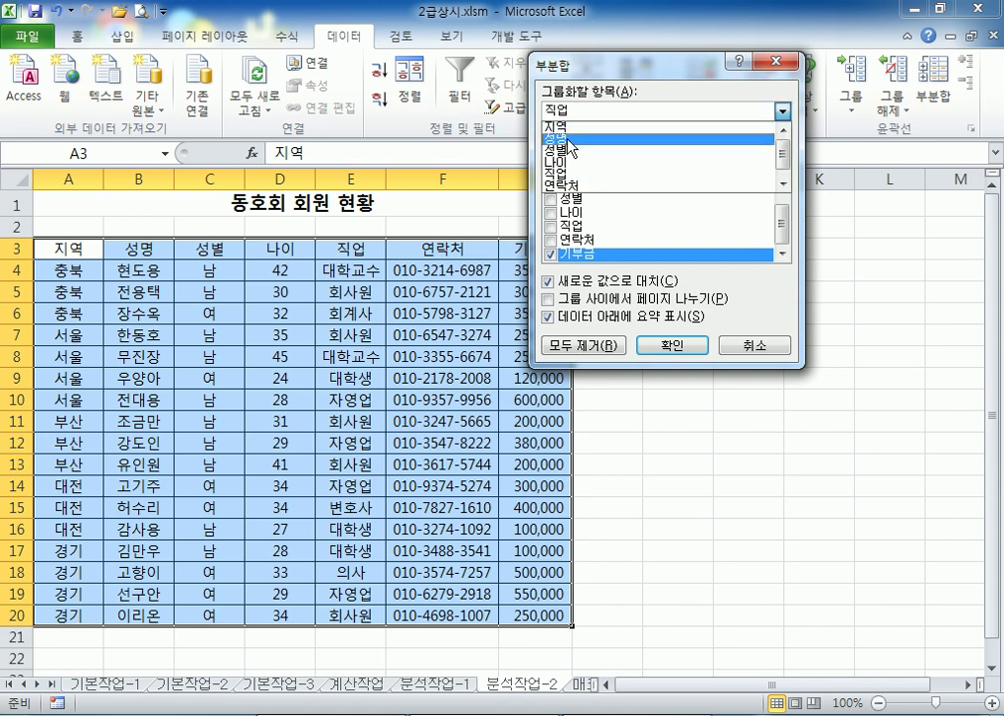
{"action": "left_click", "coordinate": [573, 130]}
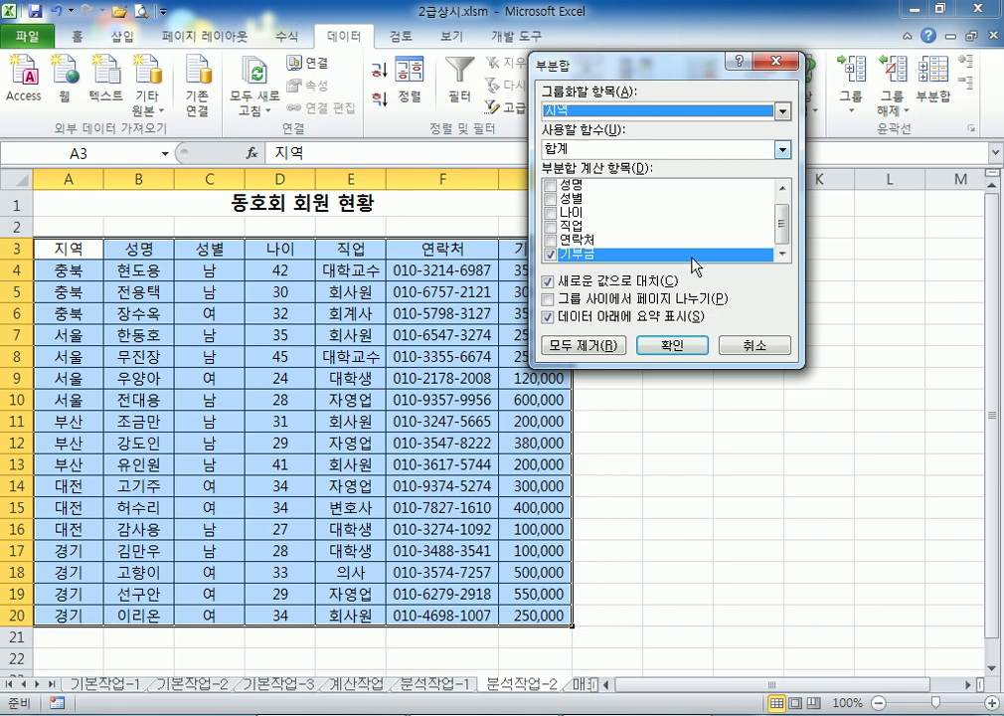
{"action": "left_click", "coordinate": [755, 345]}
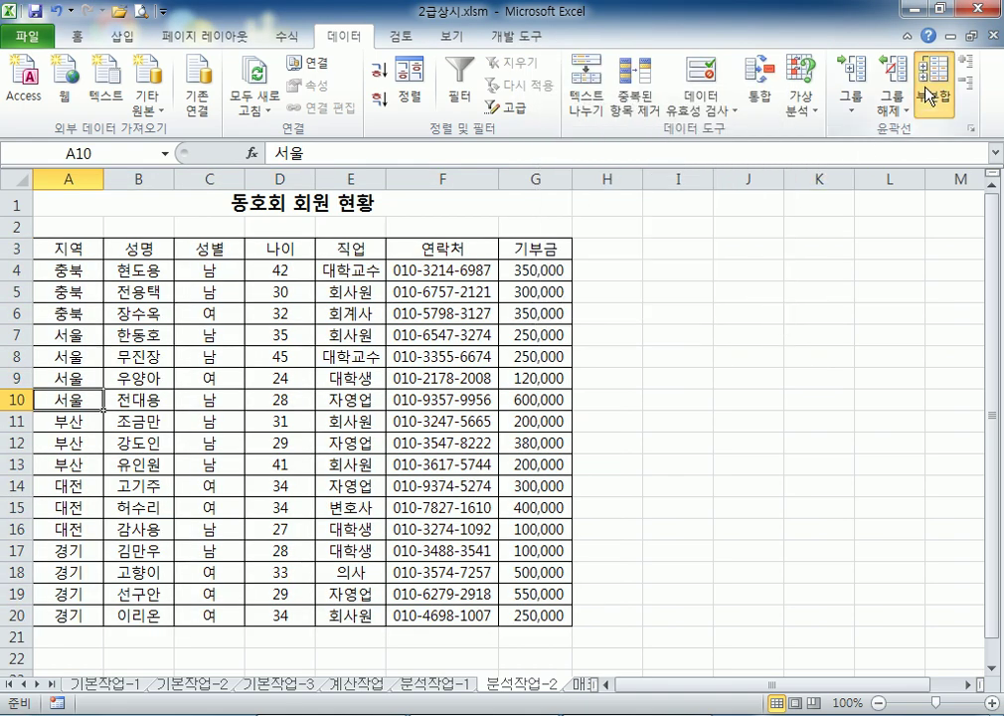
Add 최대값 subtotals of 나이 per 지역, e.g. 충북 42, 서울 45, 부산 41, 대전 34
{"action": "left_click", "coordinate": [930, 97]}
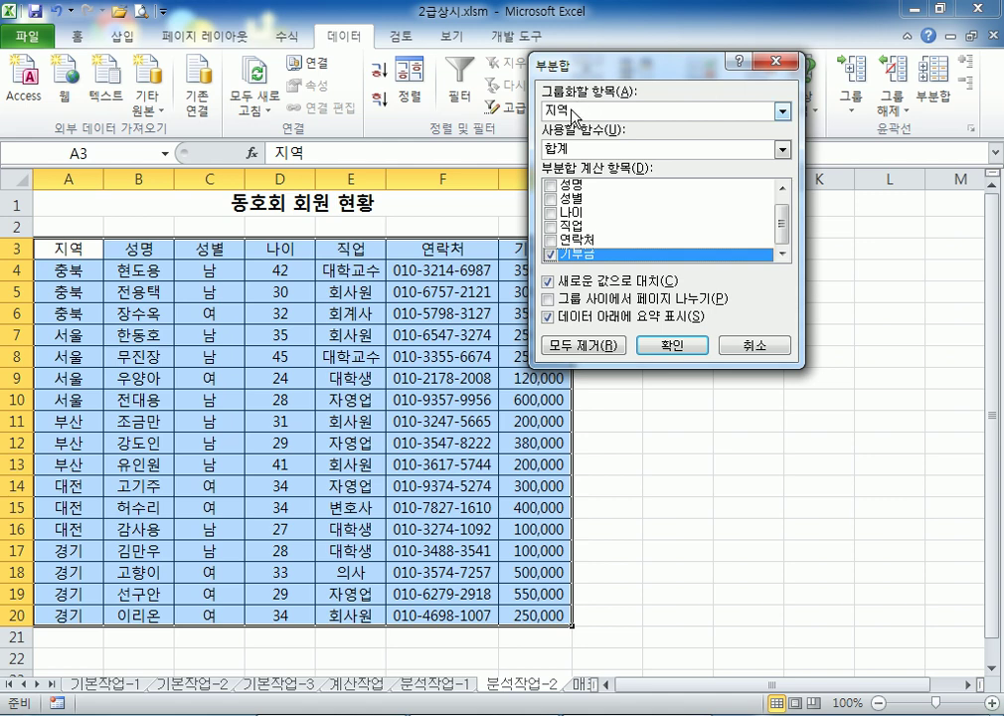
{"action": "left_click", "coordinate": [550, 254]}
{"action": "left_click", "coordinate": [550, 211]}
{"action": "left_click", "coordinate": [550, 254]}
{"action": "left_click_drag", "start_coordinate": [552, 253], "coordinate": [583, 221]}
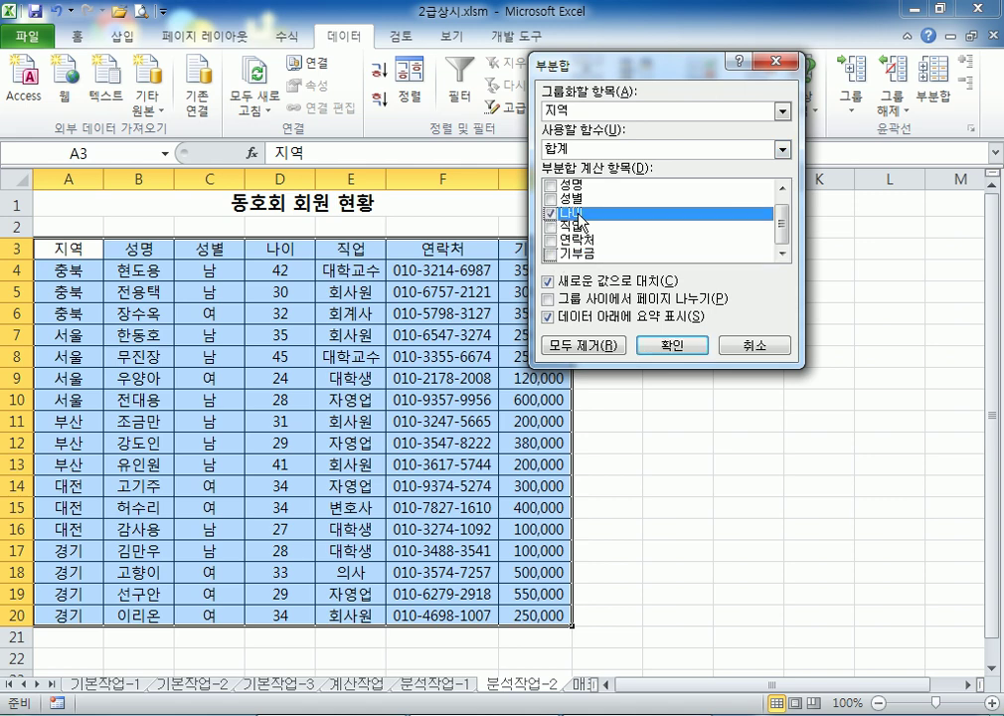
{"action": "left_click", "coordinate": [597, 149]}
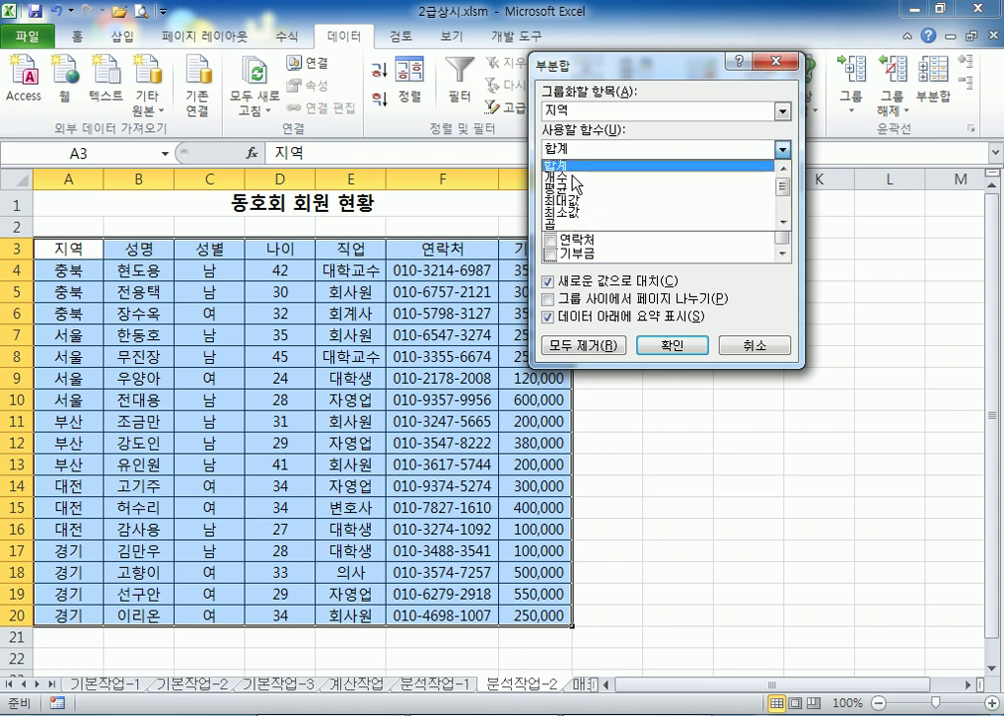
{"action": "left_click", "coordinate": [574, 202]}
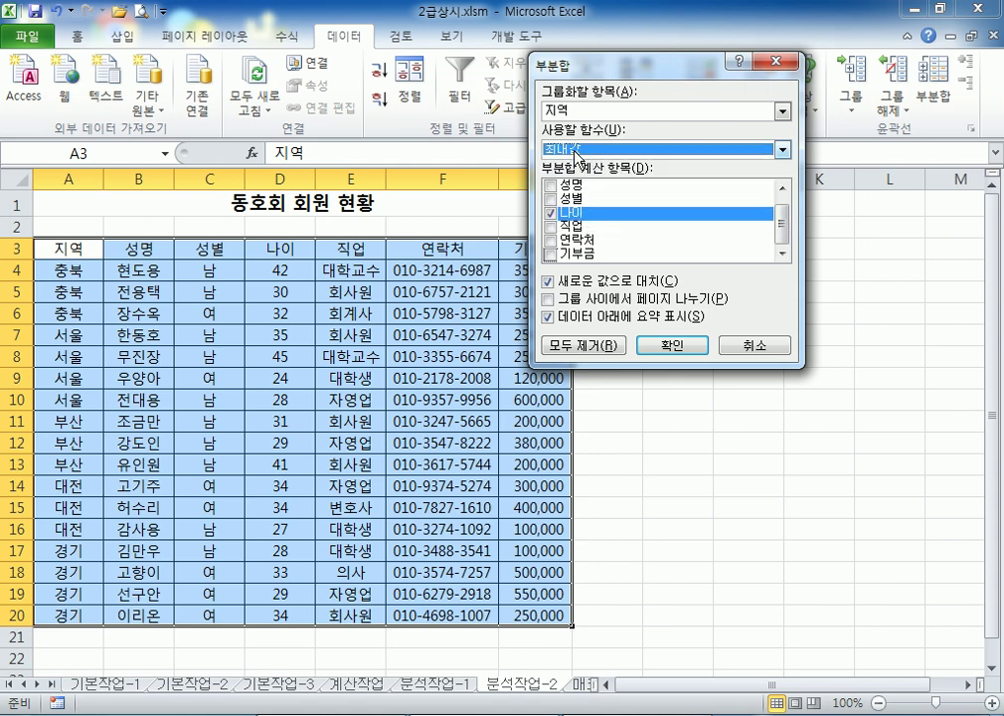
{"action": "left_click", "coordinate": [658, 344]}
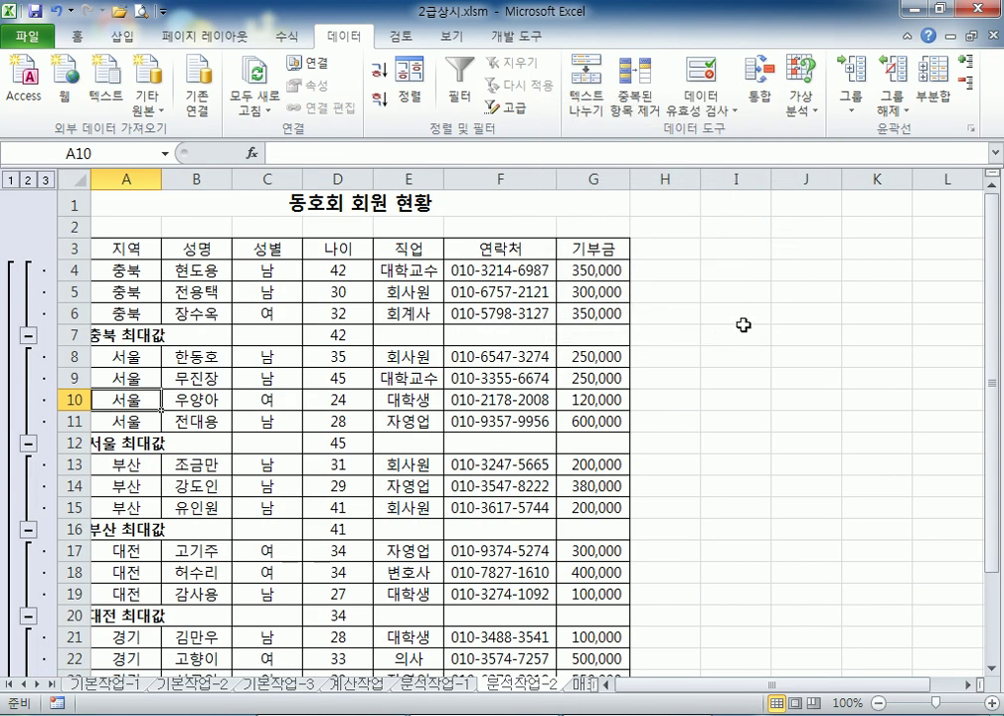
Add nested 합계 subtotals of 기부금 per 지역 with 새로운 값으로 대치 unchecked, keeping the 최대값 rows
{"action": "left_click", "coordinate": [934, 75]}
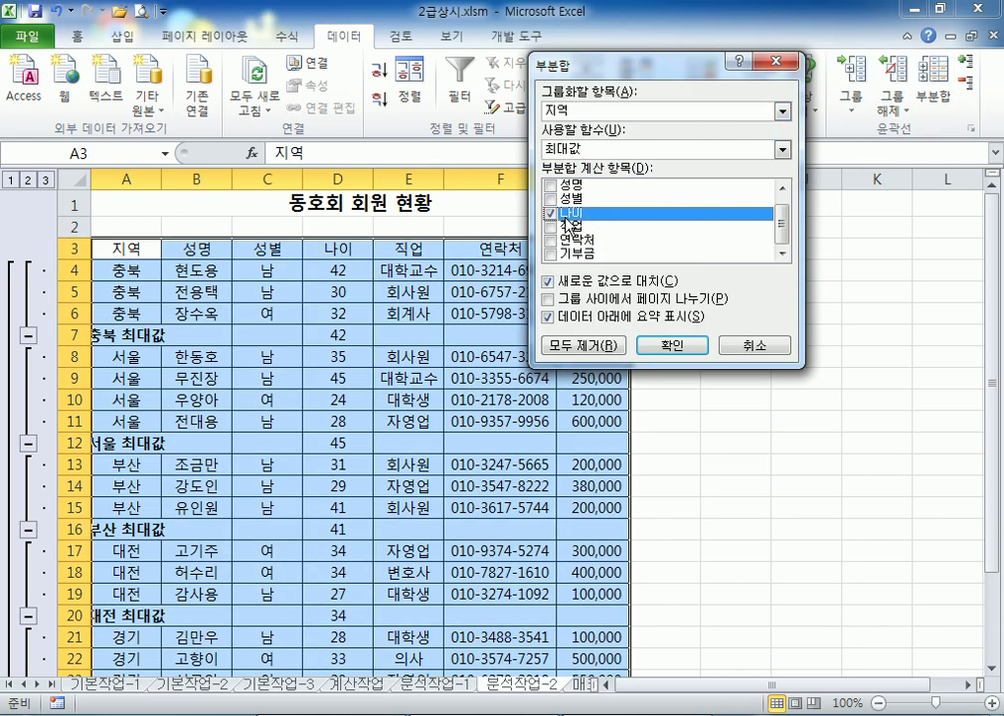
{"action": "left_click", "coordinate": [550, 213]}
{"action": "left_click", "coordinate": [550, 254]}
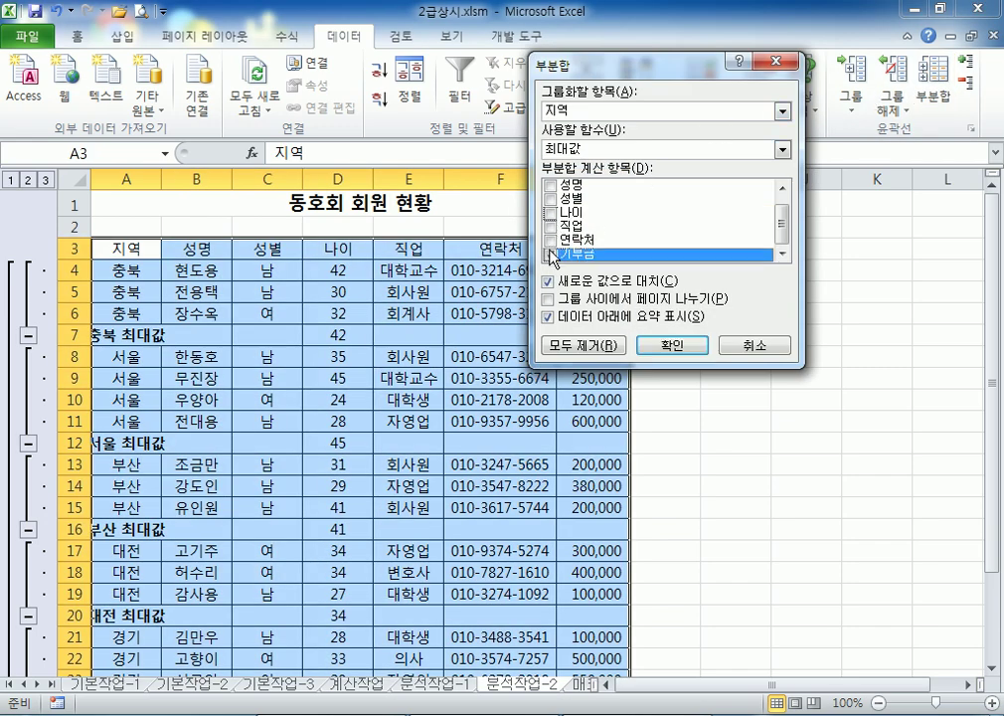
{"action": "left_click", "coordinate": [589, 149]}
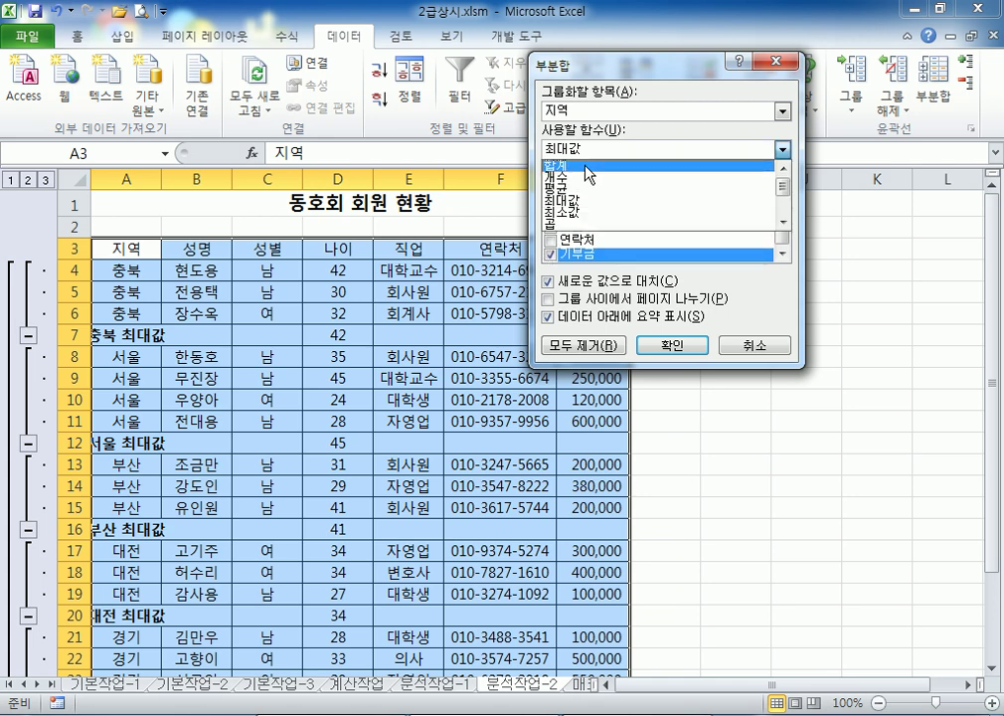
{"action": "left_click", "coordinate": [585, 167]}
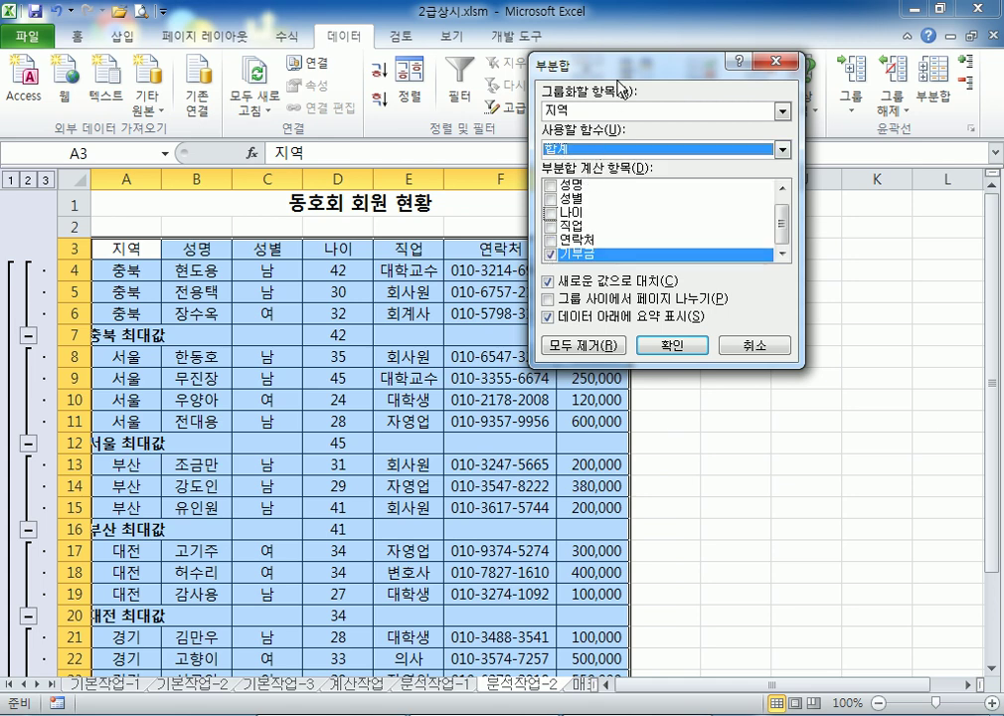
{"action": "left_click", "coordinate": [548, 283]}
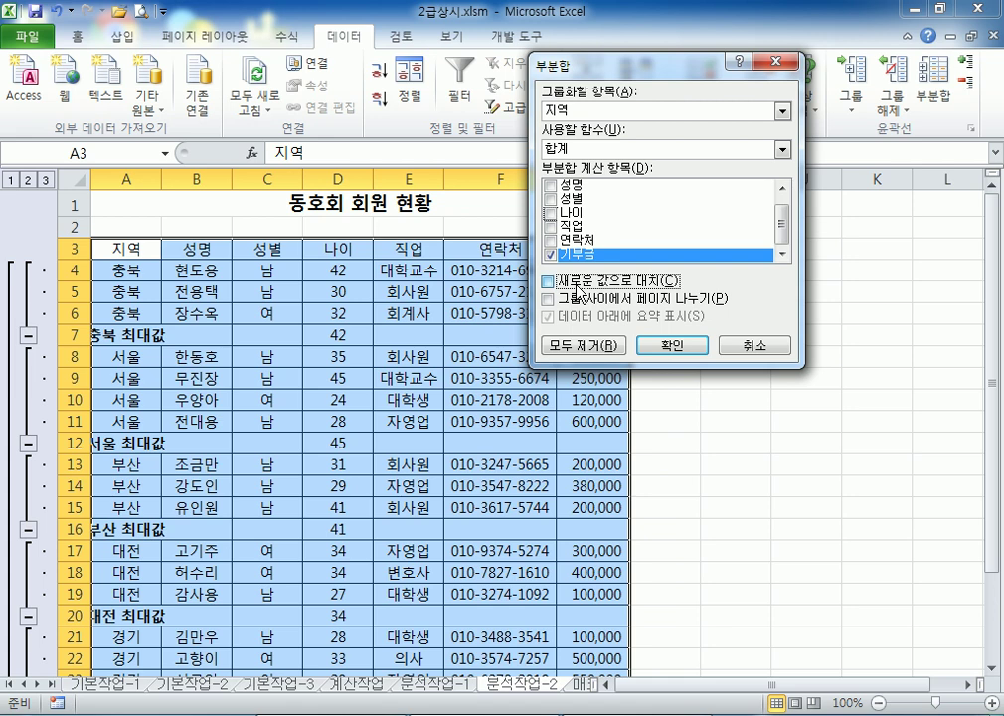
{"action": "left_click", "coordinate": [548, 285]}
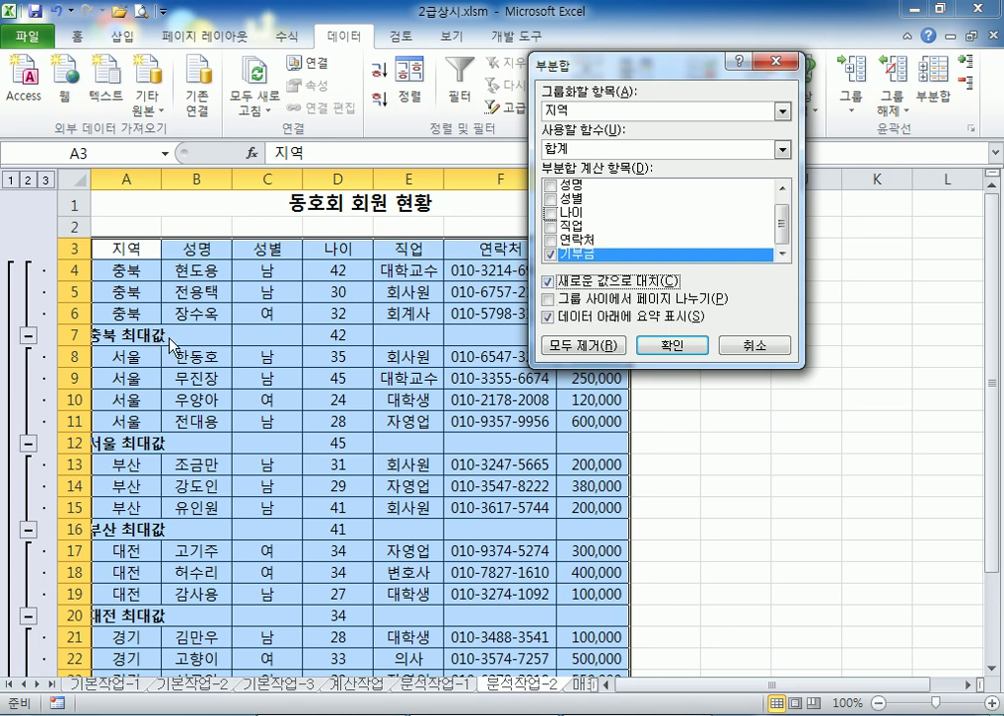
{"action": "left_click", "coordinate": [549, 283]}
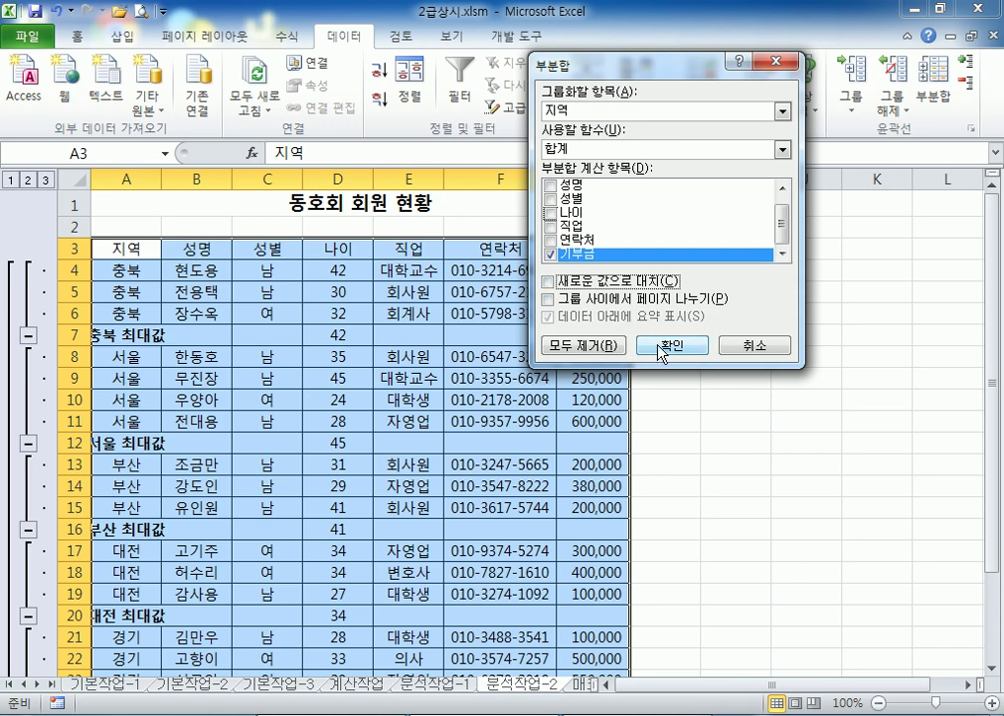
{"action": "left_click", "coordinate": [668, 345]}
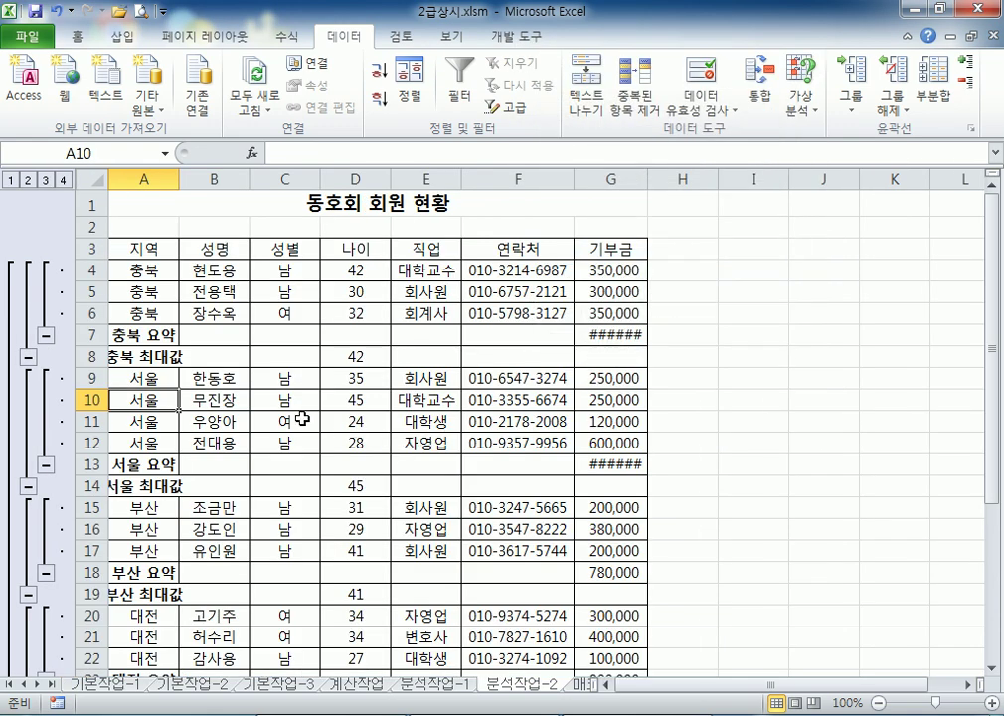
Inspect the 충북 sum in G7, trial-autofit columns G and A, then undo the width changes
{"action": "scroll", "coordinate": [293, 412], "scroll_direction": "down", "scroll_amount": 2}
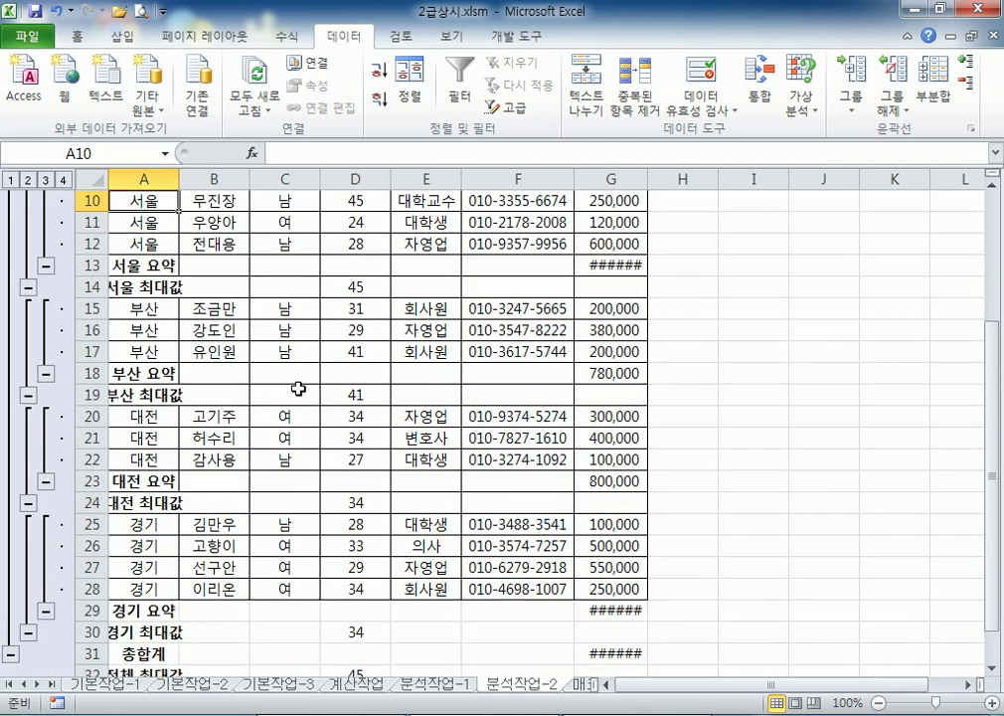
{"action": "scroll", "coordinate": [299, 389], "scroll_direction": "up", "scroll_amount": 3}
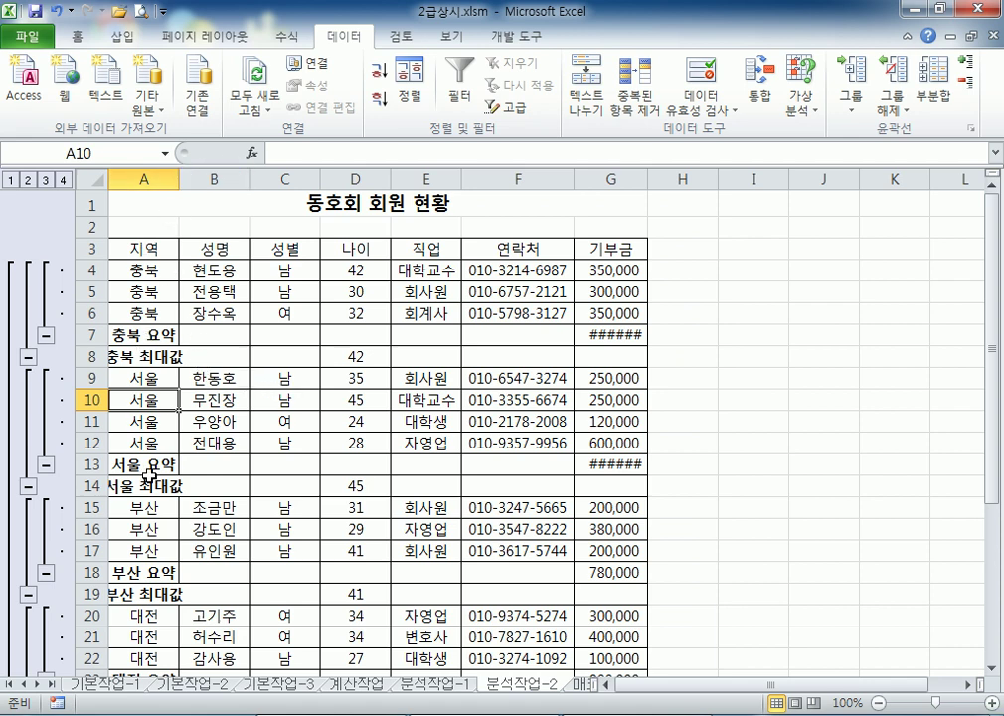
{"action": "left_click", "coordinate": [610, 180]}
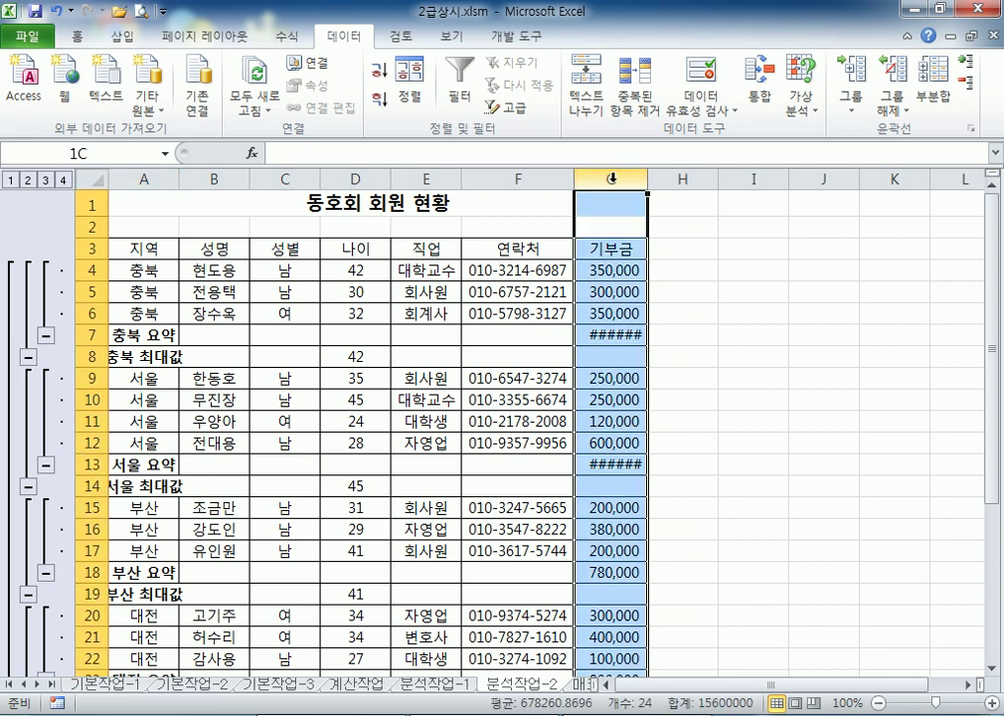
{"action": "left_click", "coordinate": [609, 339]}
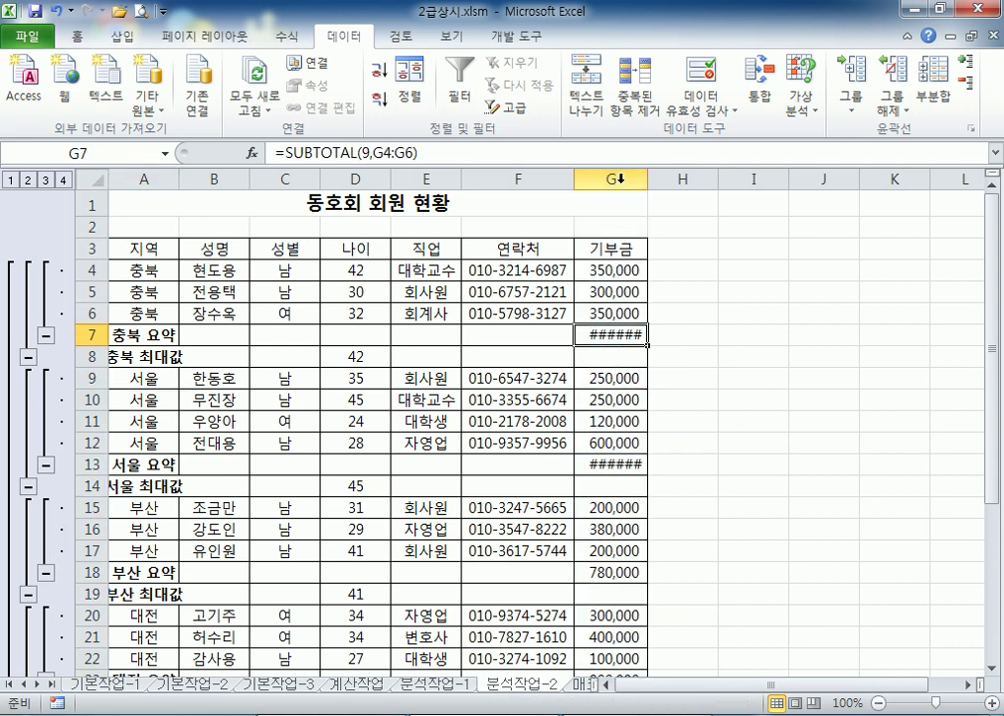
{"action": "left_click", "coordinate": [612, 179]}
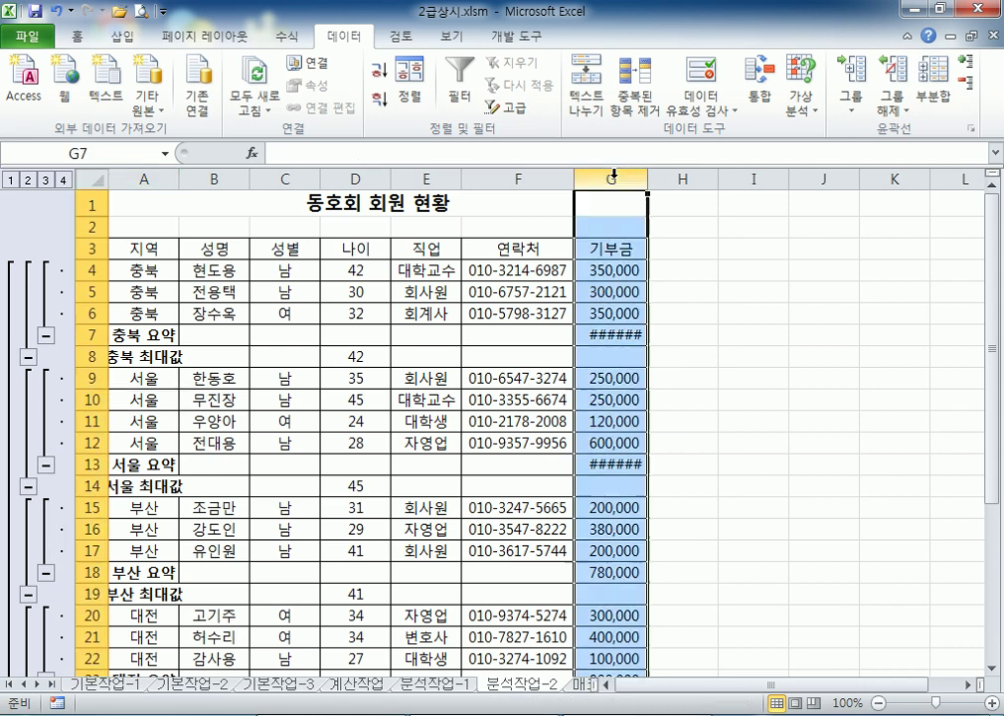
{"action": "left_click", "coordinate": [704, 268]}
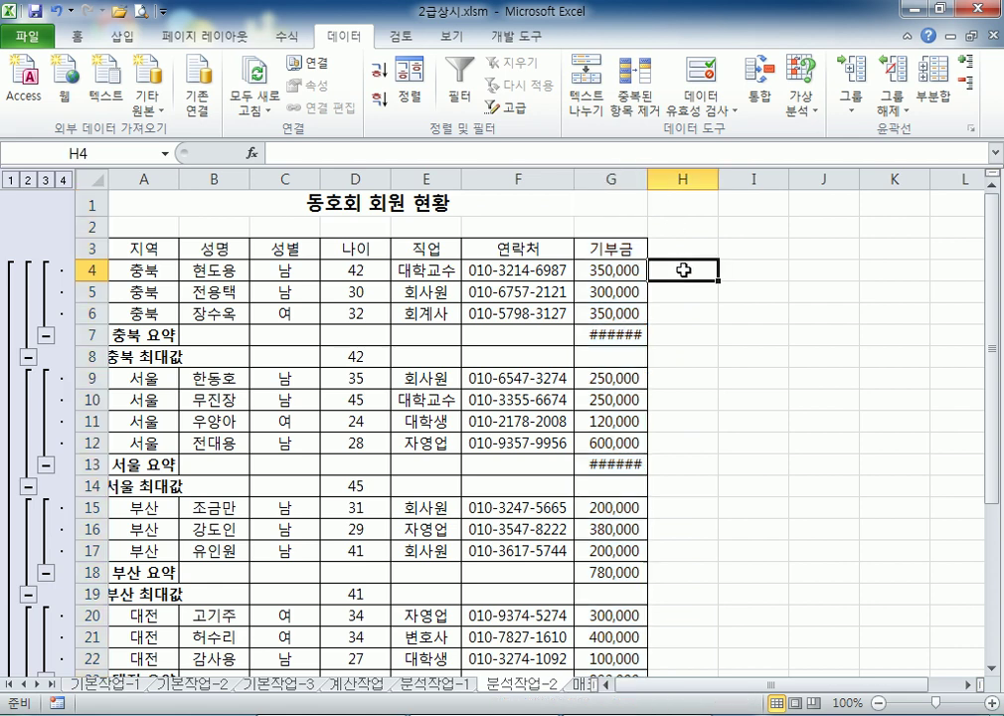
{"action": "double_click", "coordinate": [647, 180]}
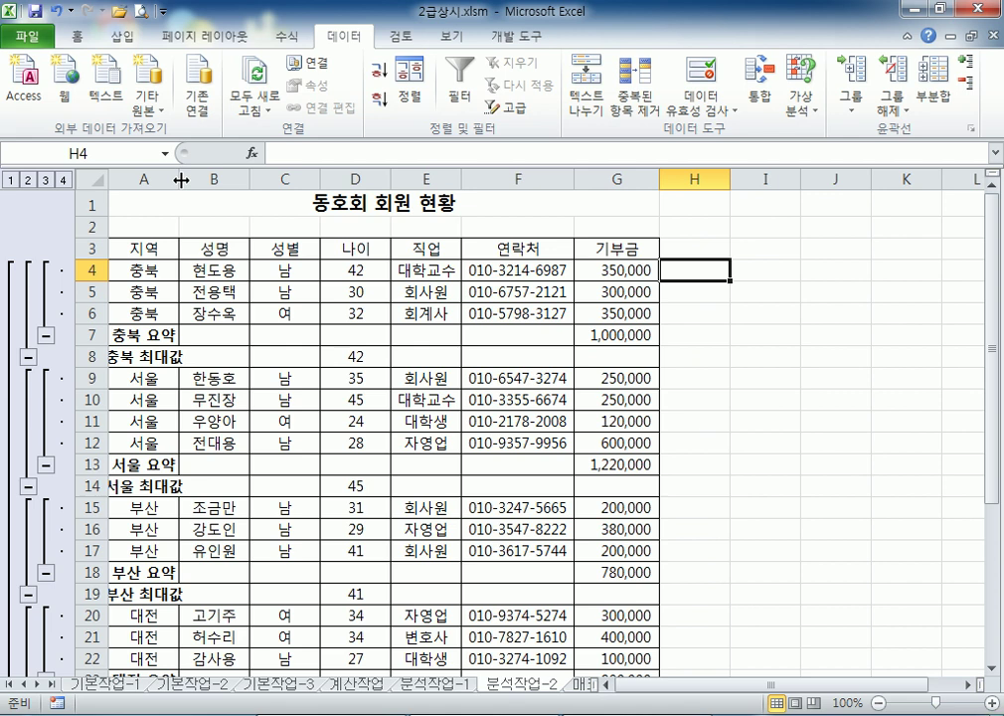
{"action": "double_click", "coordinate": [181, 179]}
{"action": "left_click", "coordinate": [649, 177]}
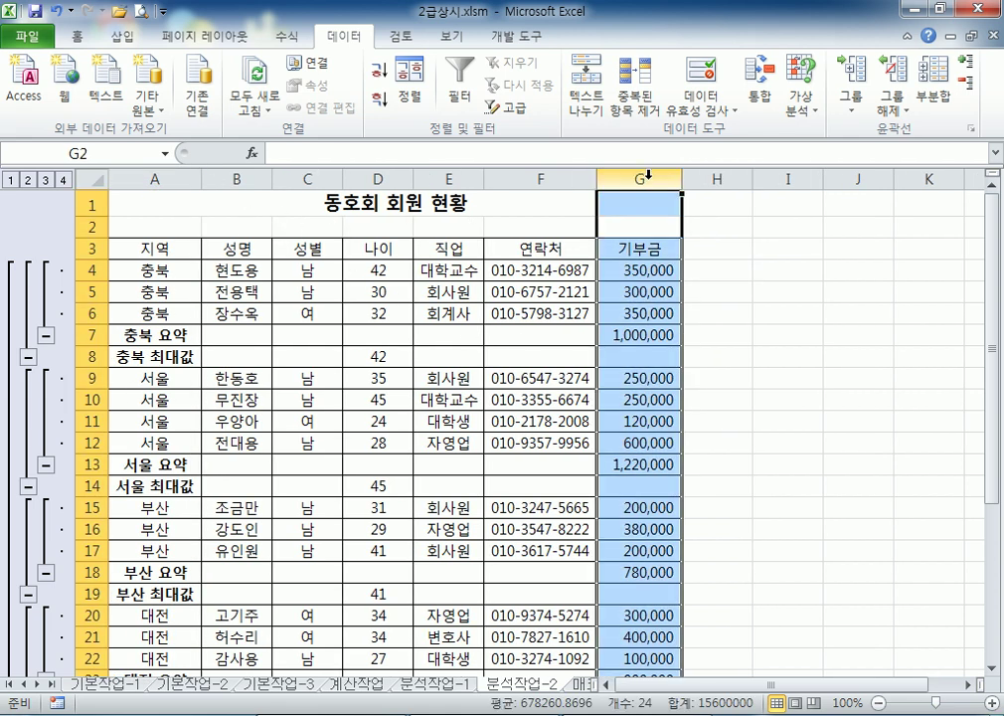
{"action": "left_click", "coordinate": [54, 11]}
{"action": "left_click", "coordinate": [54, 12]}
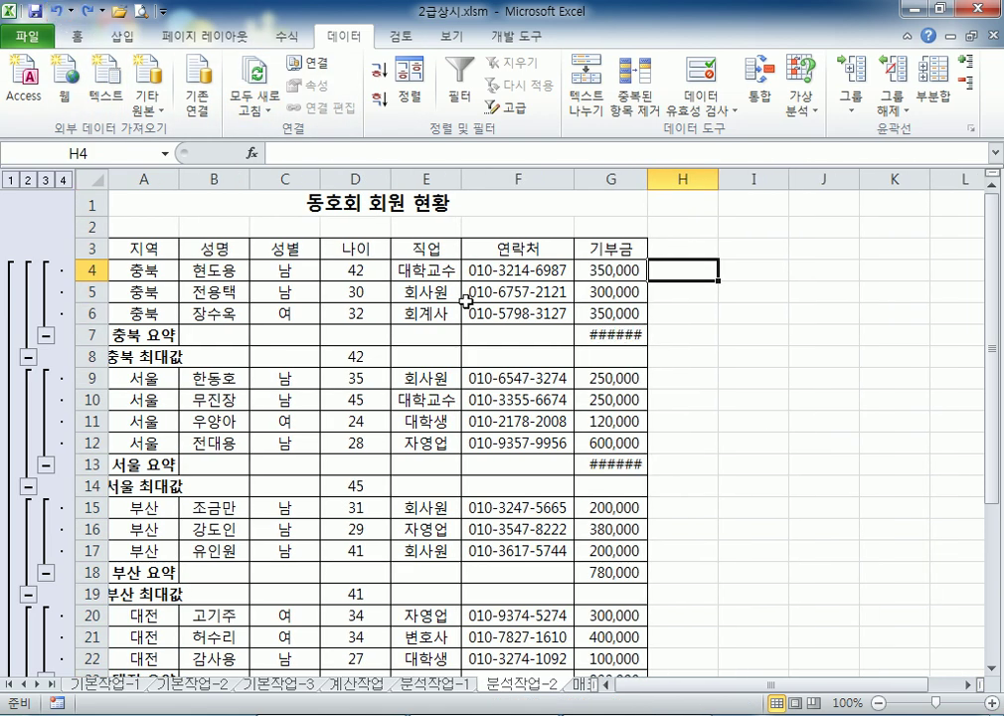
Autofit columns G and A so labels and sums show fully, down to 총합계 5,200,000
{"action": "left_click", "coordinate": [608, 340]}
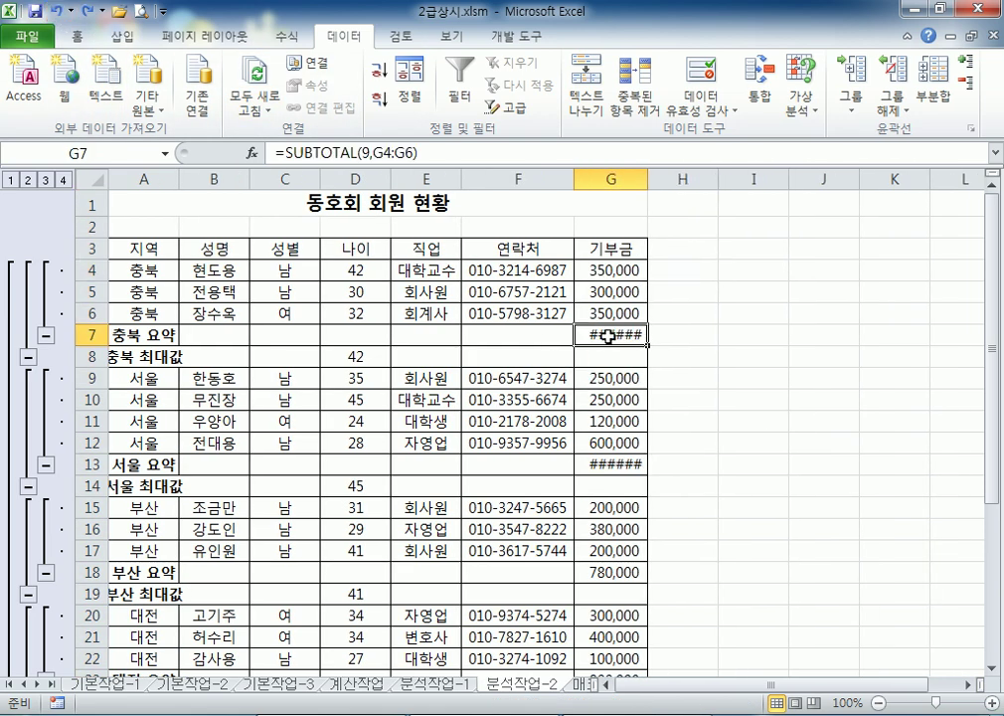
{"action": "double_click", "coordinate": [647, 178]}
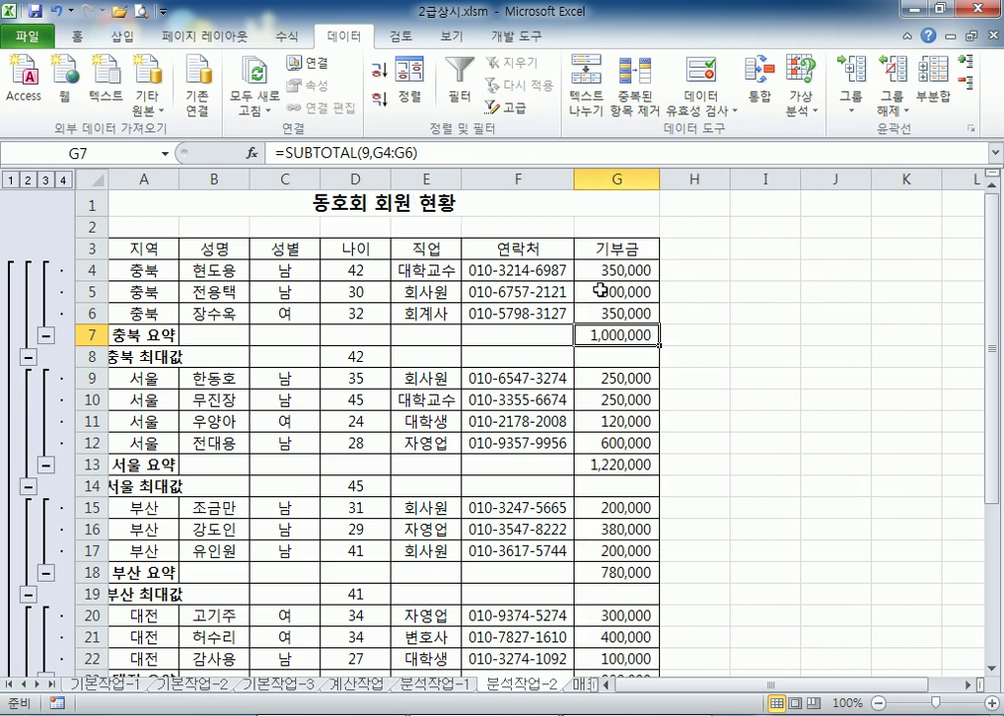
{"action": "left_click", "coordinate": [150, 260]}
{"action": "double_click", "coordinate": [183, 180]}
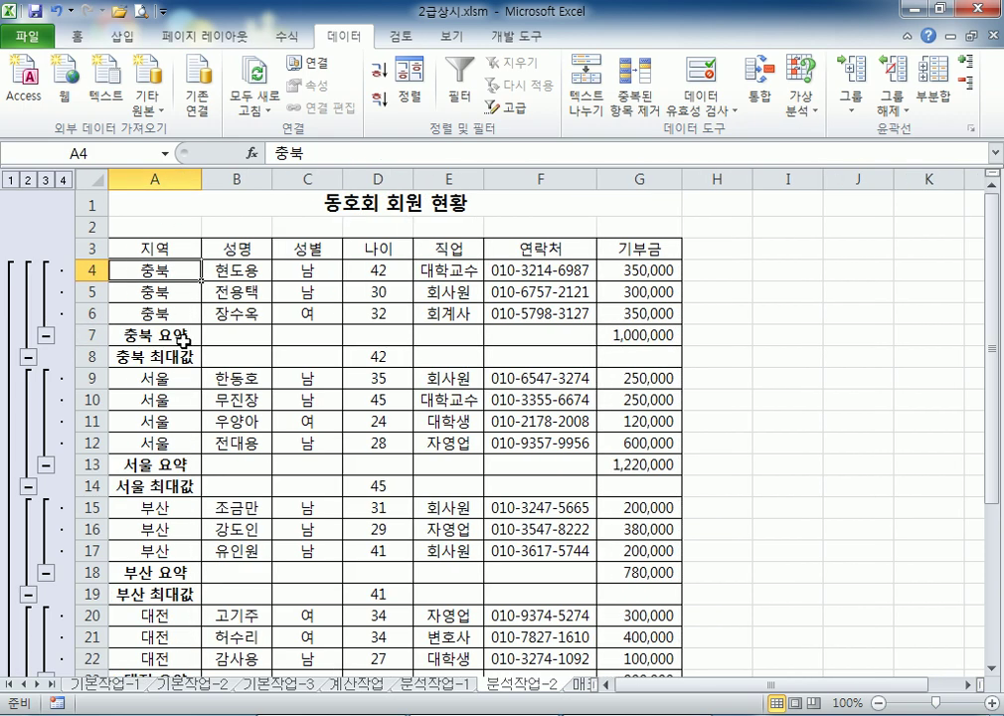
{"action": "scroll", "coordinate": [211, 550], "scroll_direction": "down", "scroll_amount": 3}
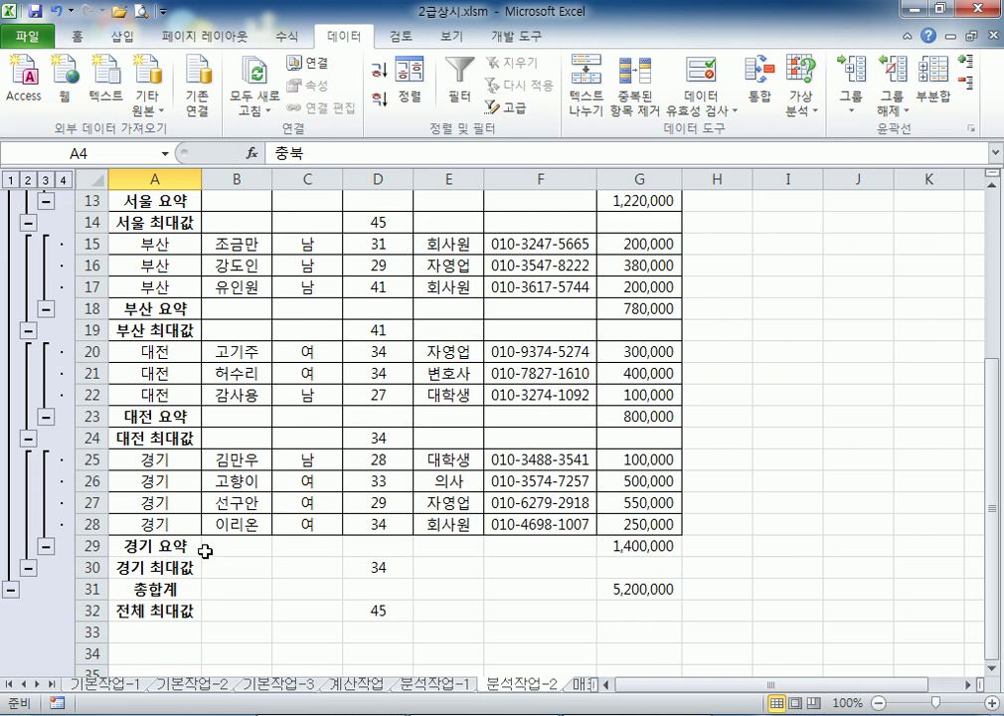
{"action": "scroll", "coordinate": [207, 552], "scroll_direction": "down", "scroll_amount": 1}
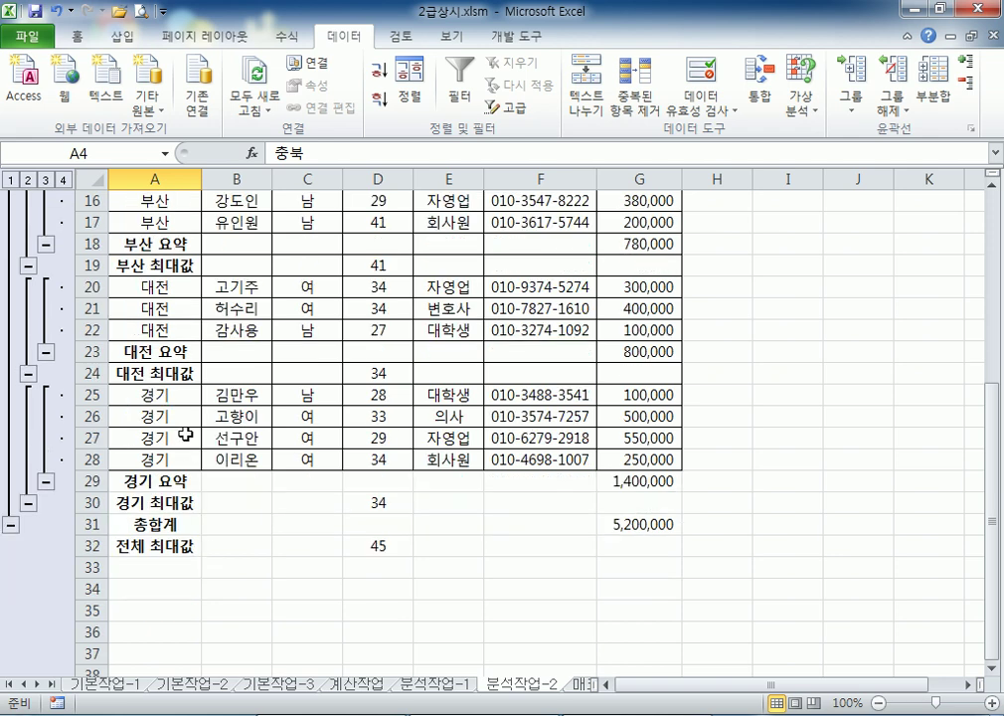
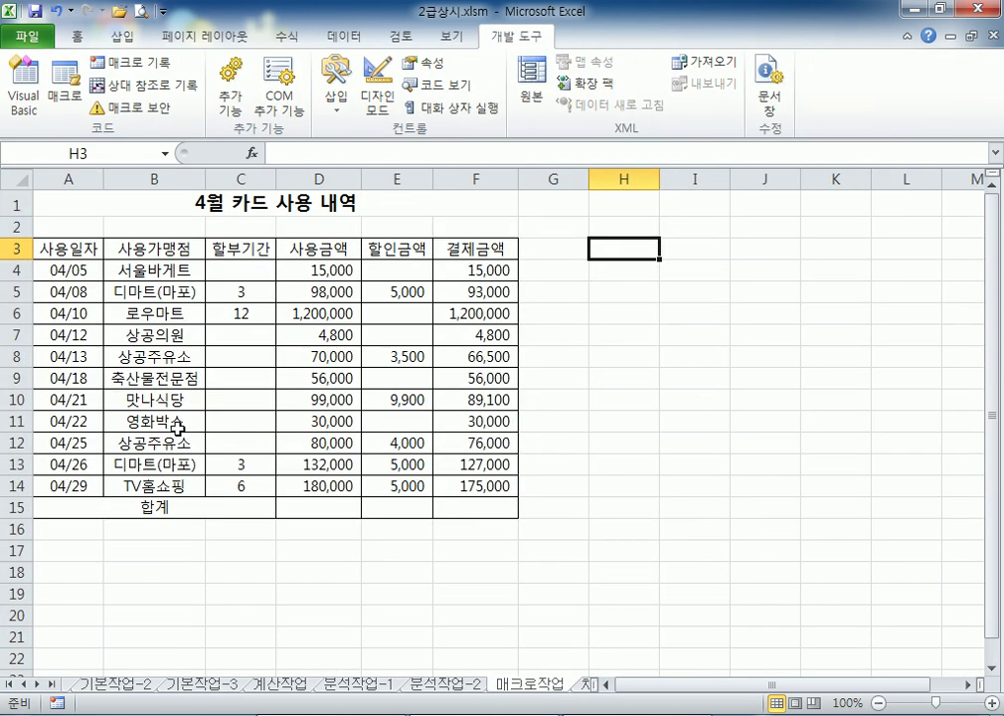
Draw a form button over H3:I5 and start recording a macro named 합계 for it
{"action": "left_click", "coordinate": [333, 102]}
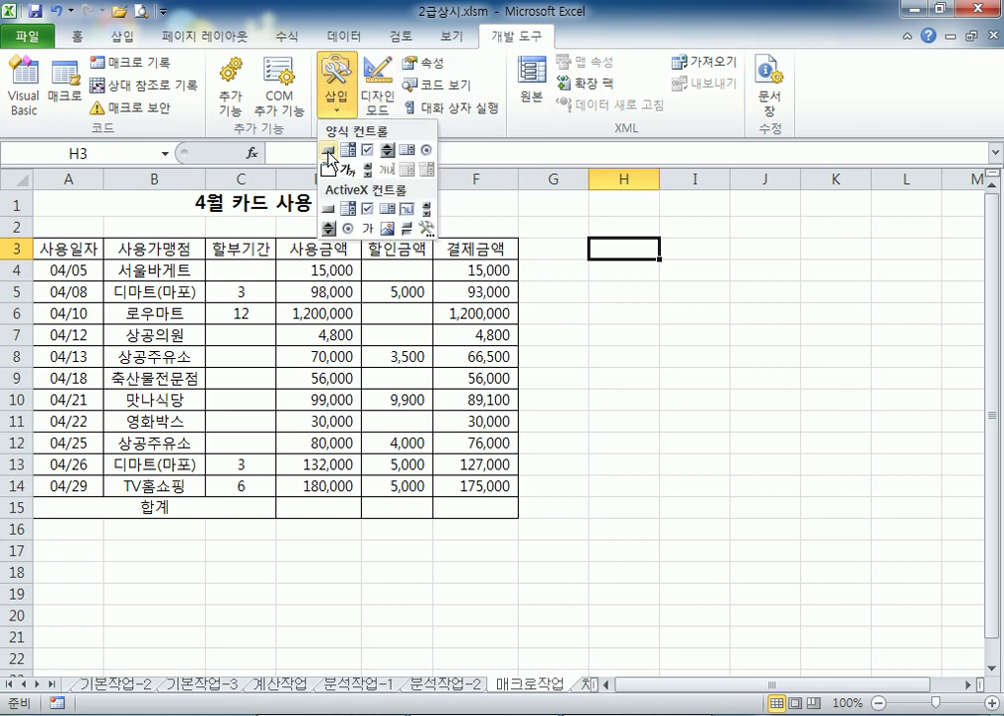
{"action": "left_click", "coordinate": [329, 151]}
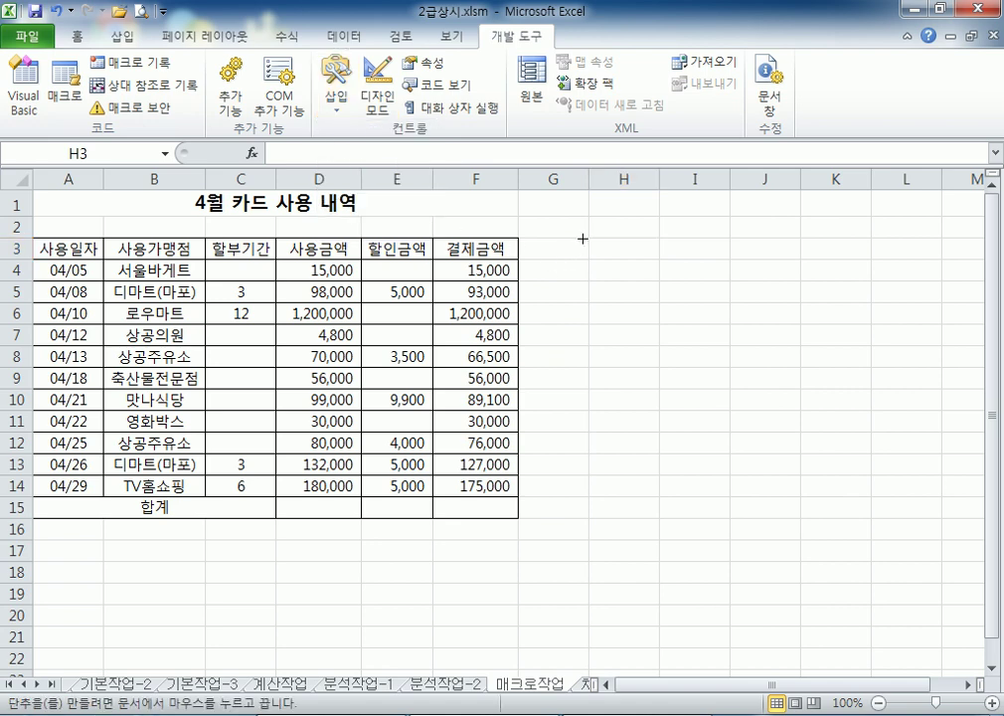
{"action": "mouse_move", "coordinate": [583, 239]}
{"action": "left_mouse_down"}
{"action": "mouse_move", "coordinate": [702, 267]}
{"action": "mouse_move", "coordinate": [696, 292]}
{"action": "left_mouse_up"}
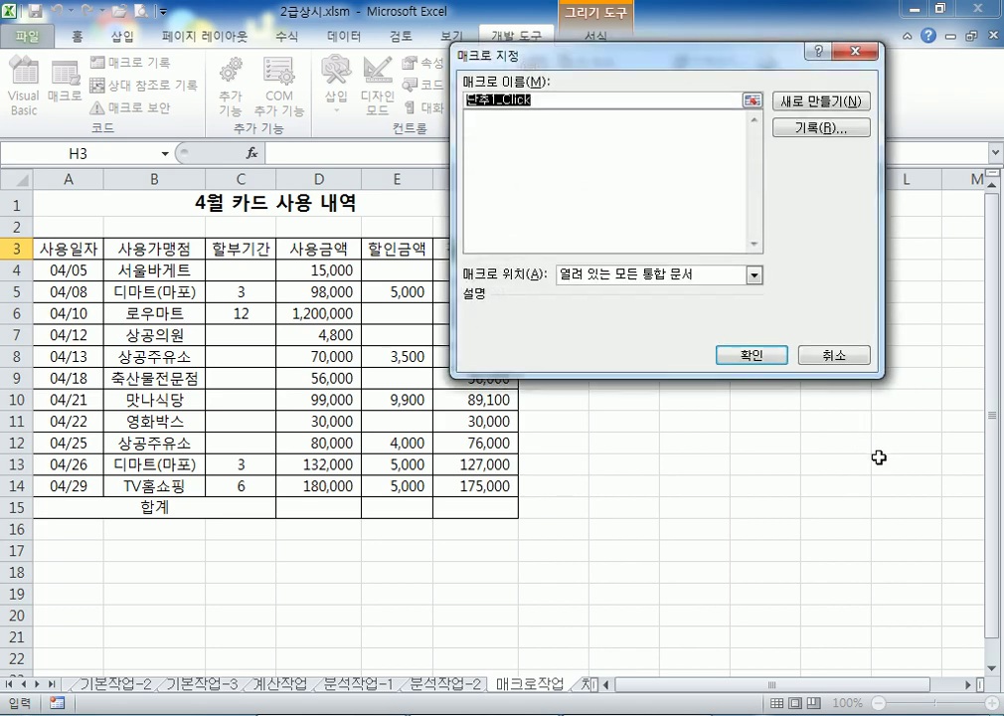
{"action": "mouse_move", "coordinate": [641, 62]}
{"action": "left_mouse_down"}
{"action": "mouse_move", "coordinate": [741, 408]}
{"action": "mouse_move", "coordinate": [616, 123]}
{"action": "left_mouse_up"}
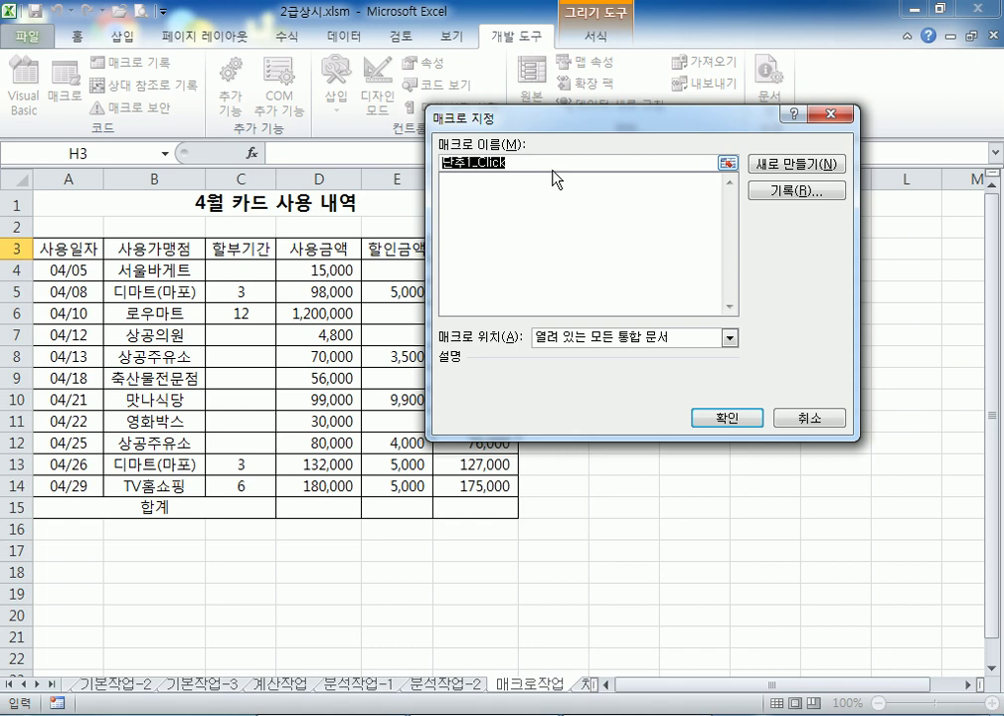
{"action": "type", "text": "합ㄱ"}
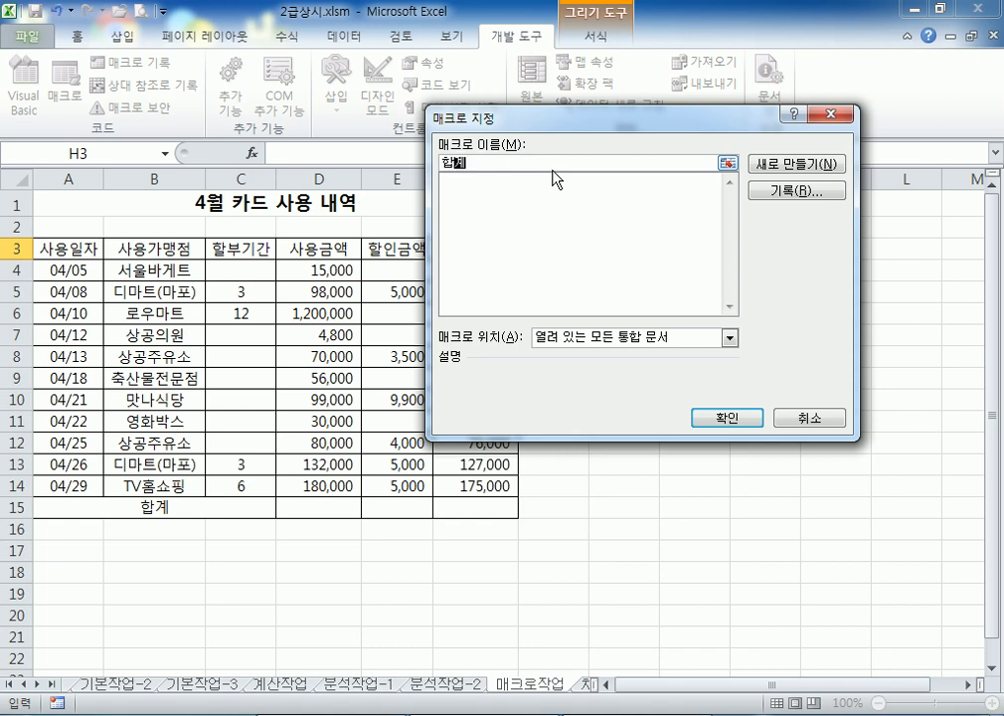
{"action": "left_click", "coordinate": [794, 205]}
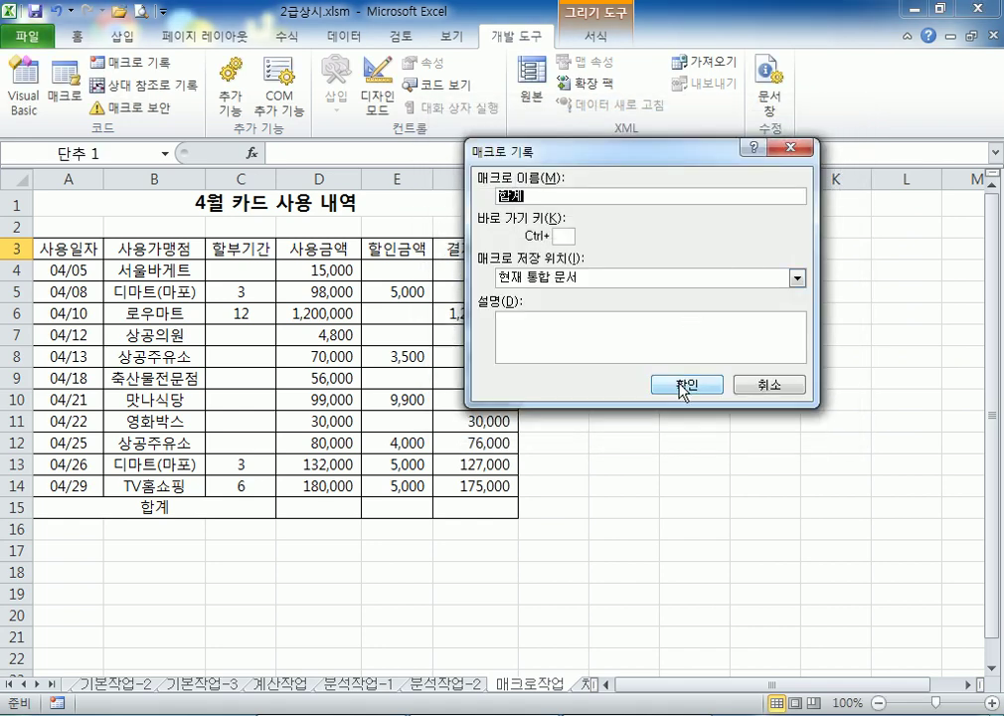
Begin recording and enter =SUM(D4:D14) in D15
{"action": "left_click", "coordinate": [684, 385]}
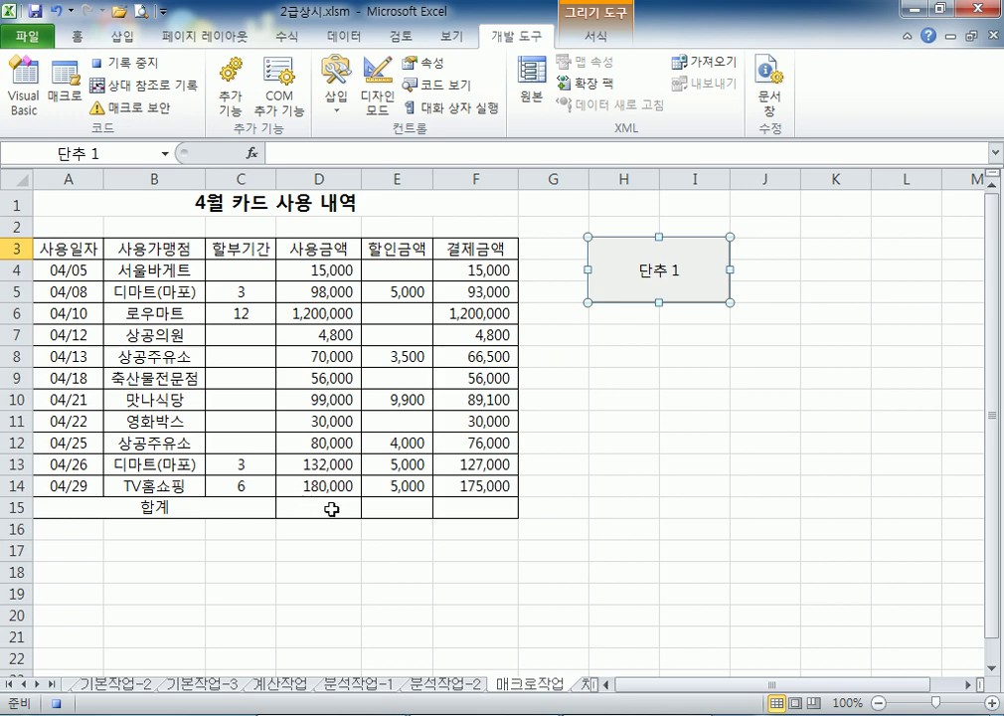
{"action": "left_click", "coordinate": [331, 510]}
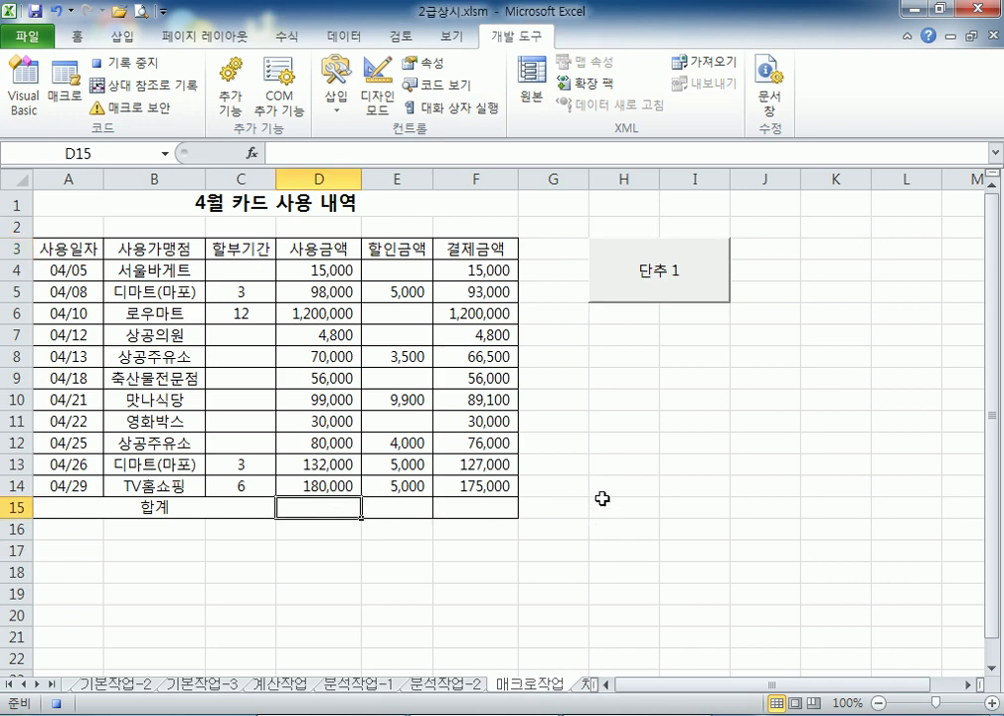
{"action": "type", "text": "=SU"}
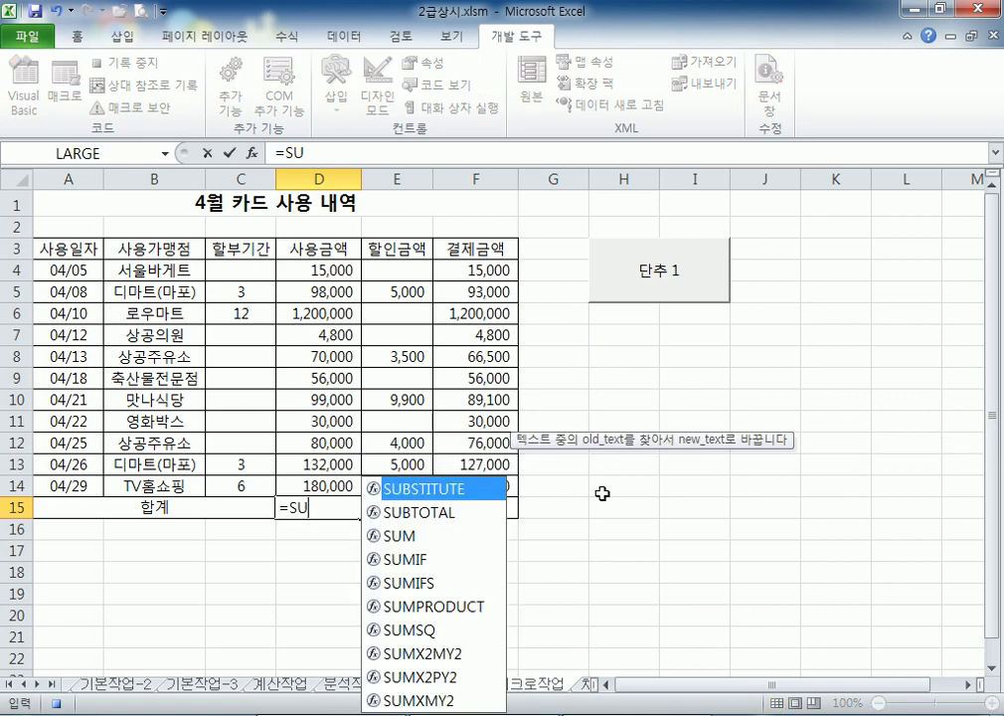
{"action": "type", "text": "M("}
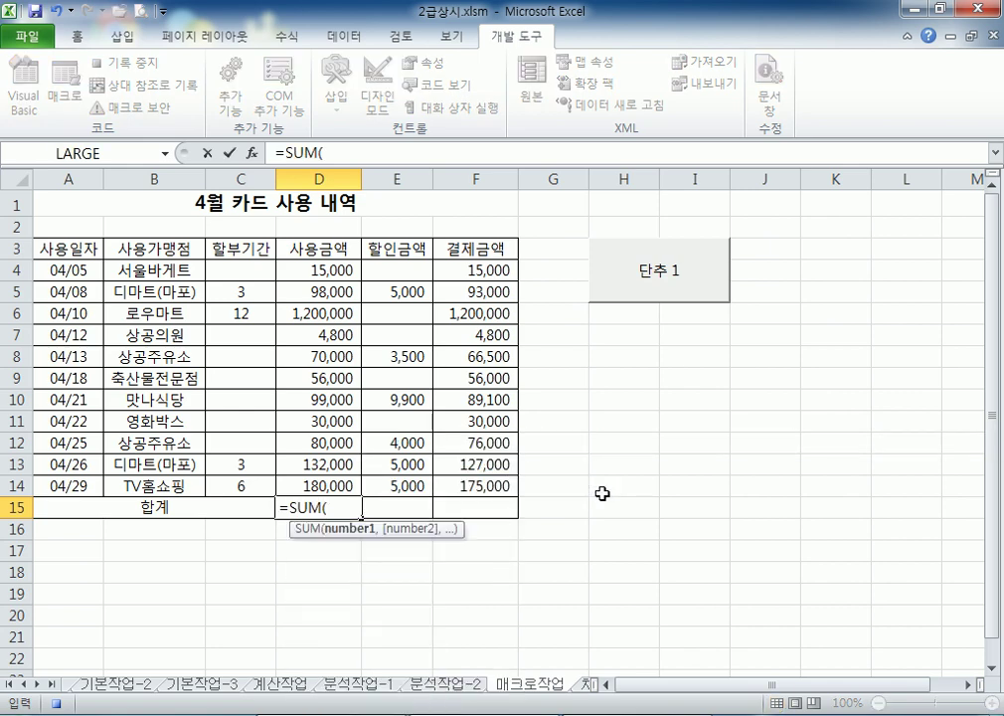
{"action": "left_click_drag", "start_coordinate": [318, 270], "coordinate": [328, 484]}
{"action": "key", "text": "Return"}
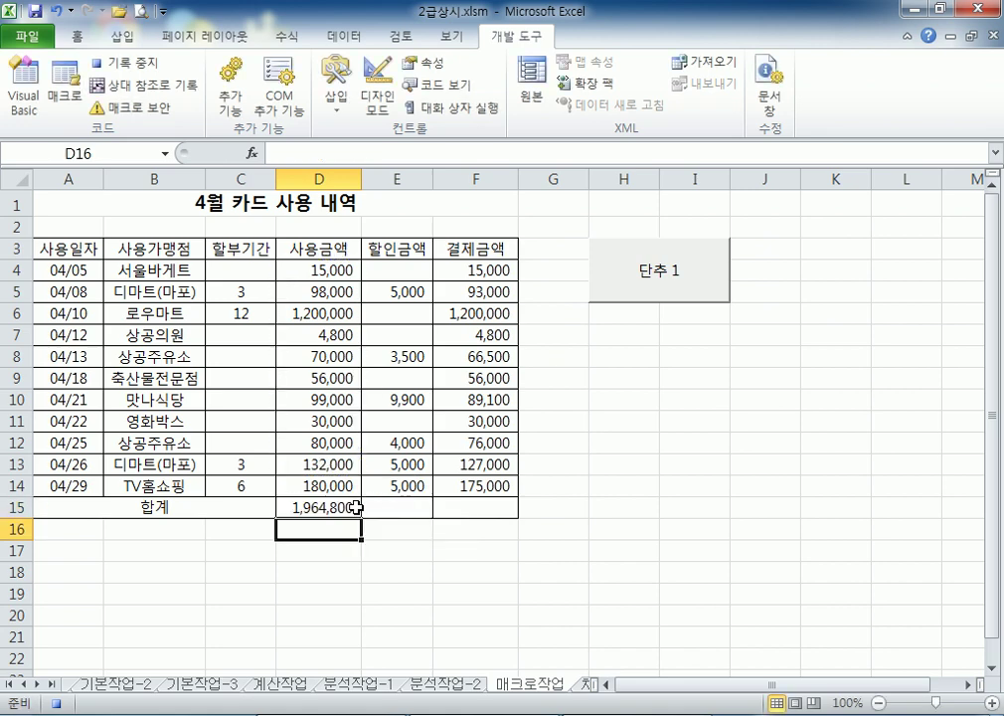
Copy the D15 total across E15:F15 and stop macro recording
{"action": "left_click", "coordinate": [355, 506]}
{"action": "left_click_drag", "start_coordinate": [363, 520], "coordinate": [514, 521]}
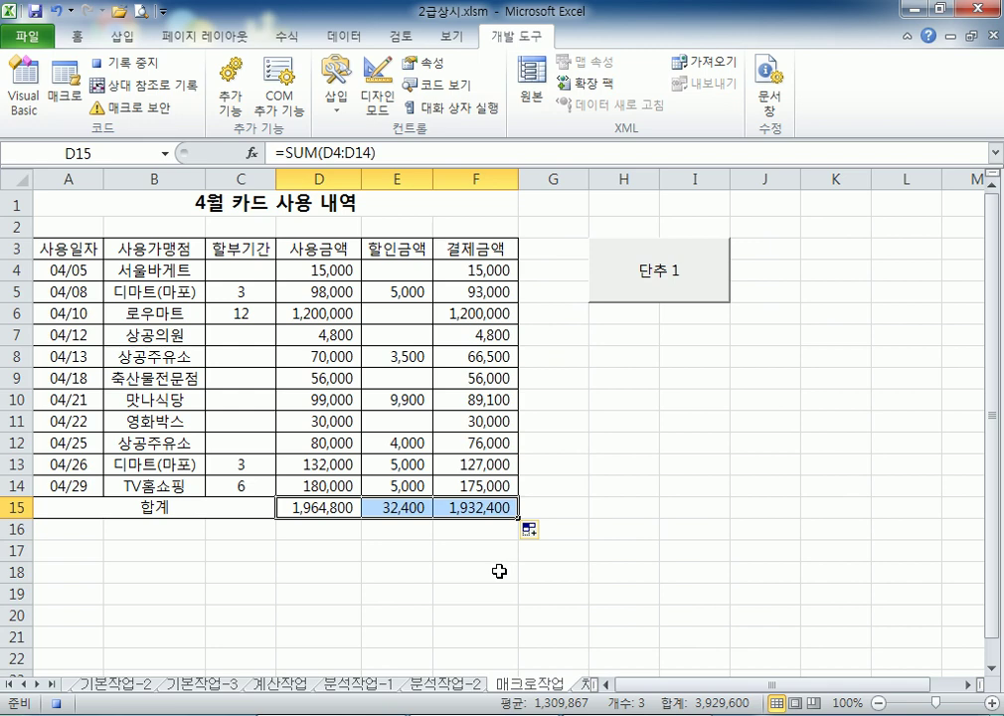
{"action": "left_click", "coordinate": [144, 74]}
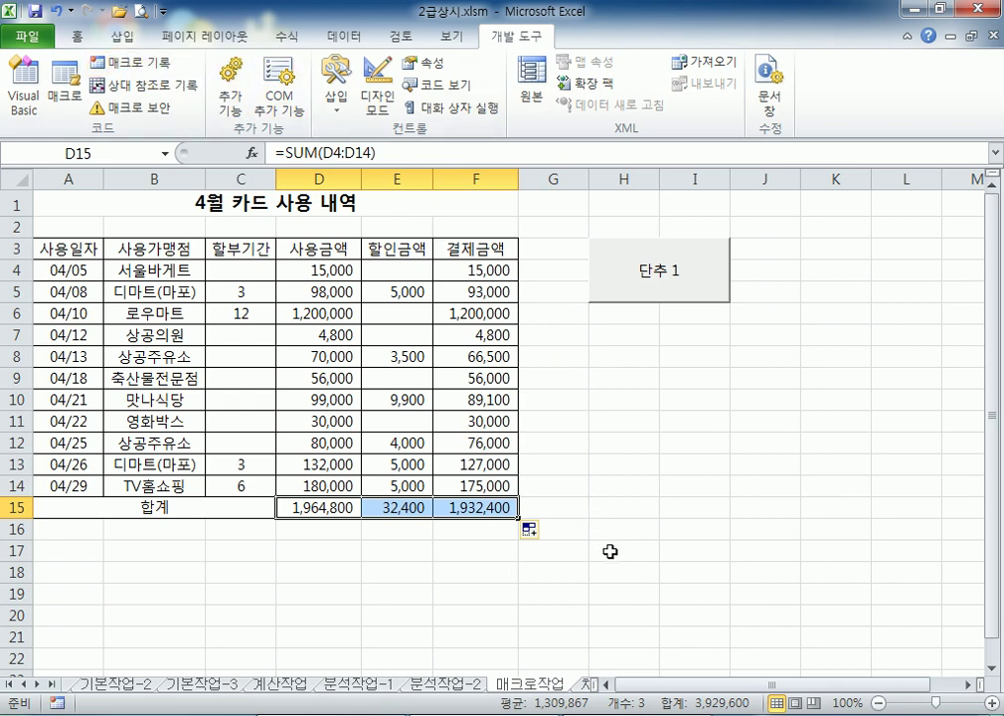
Clear D15:F15, test the button to refill the totals, then clear them again
{"action": "key", "text": "Delete"}
{"action": "left_click", "coordinate": [640, 507]}
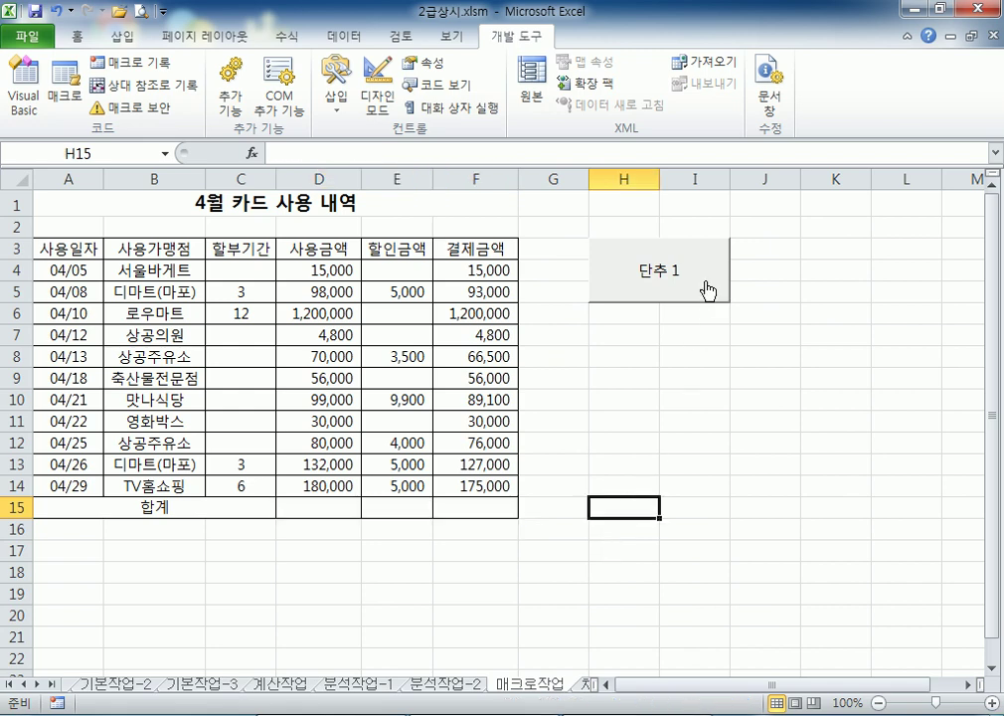
{"action": "left_click", "coordinate": [706, 287]}
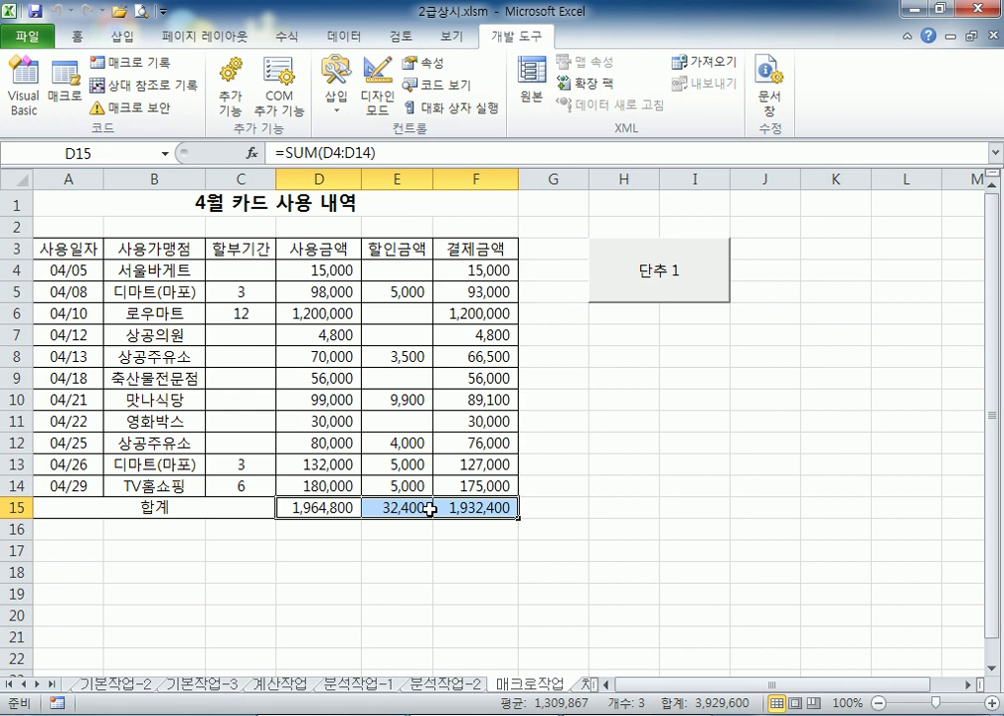
{"action": "key", "text": "Delete"}
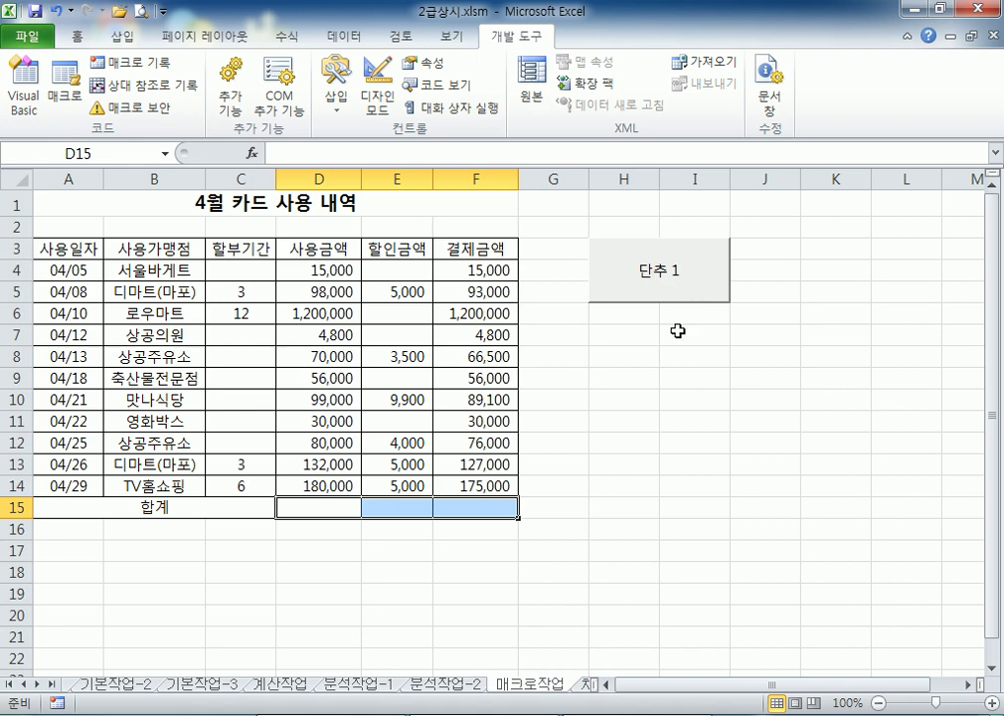
{"action": "left_click", "coordinate": [673, 375]}
Change the button's caption to 합계
{"action": "right_click", "coordinate": [659, 284]}
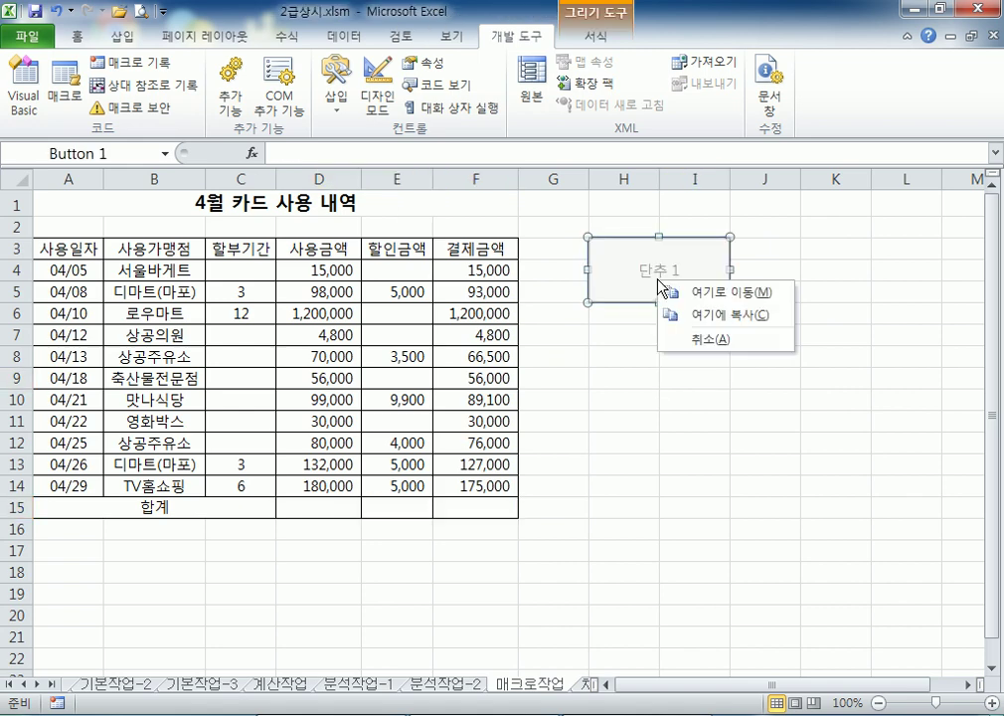
{"action": "key", "text": "Escape"}
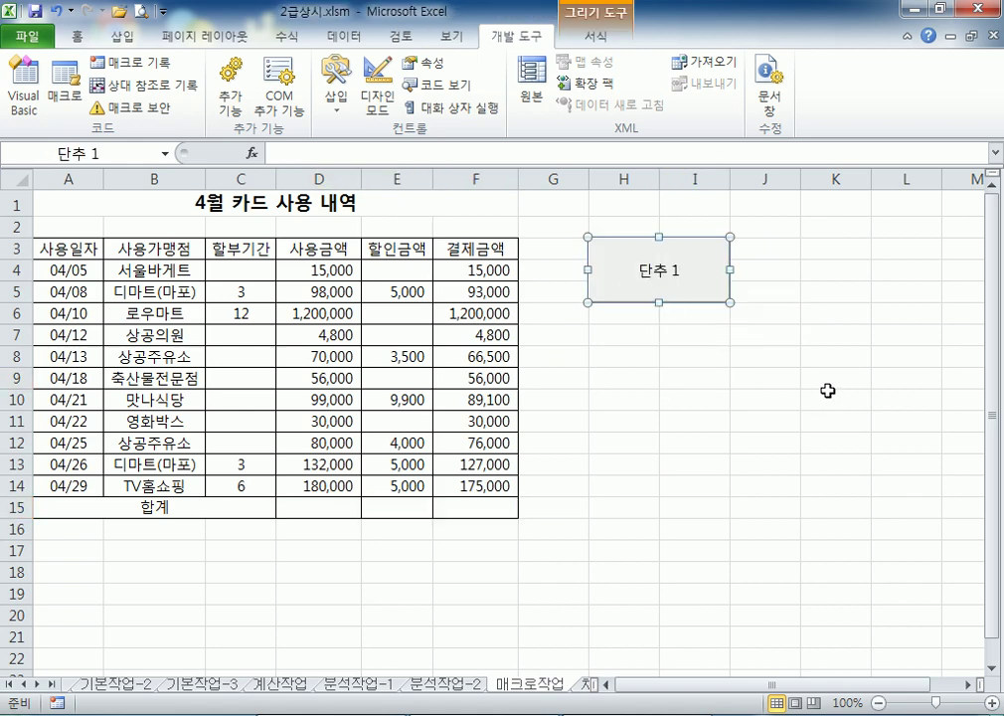
{"action": "type", "text": "GKQ"}
{"action": "key", "text": "shift+Home"}
{"action": "key", "text": "Hangul"}
{"action": "type", "text": "합ㄱ"}
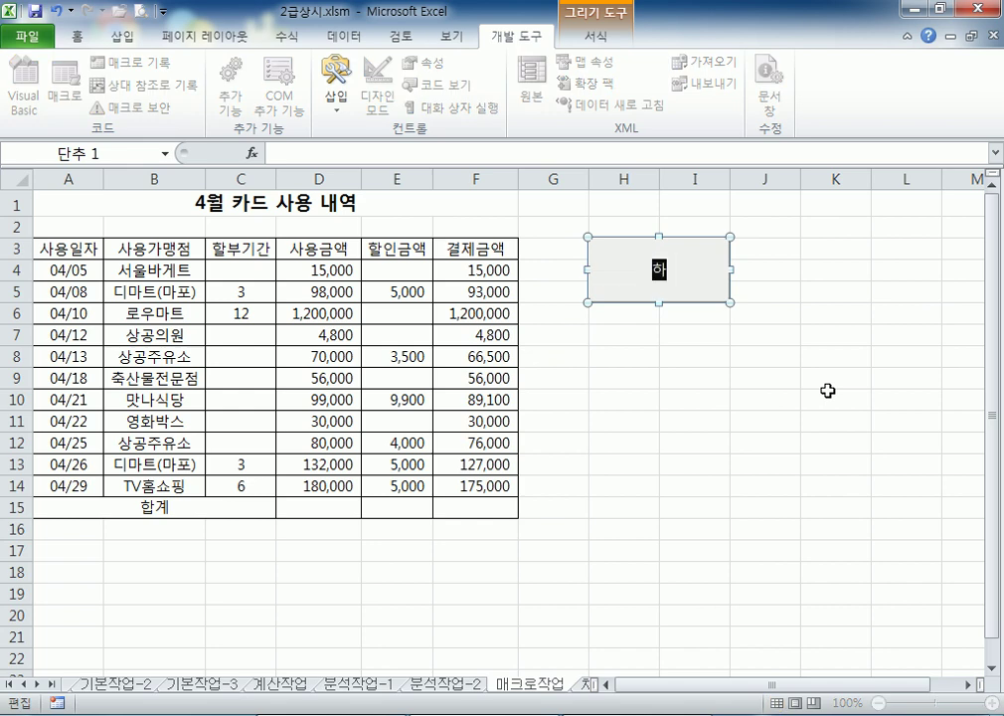
{"action": "key", "text": "Escape"}
{"action": "key", "text": "Escape"}
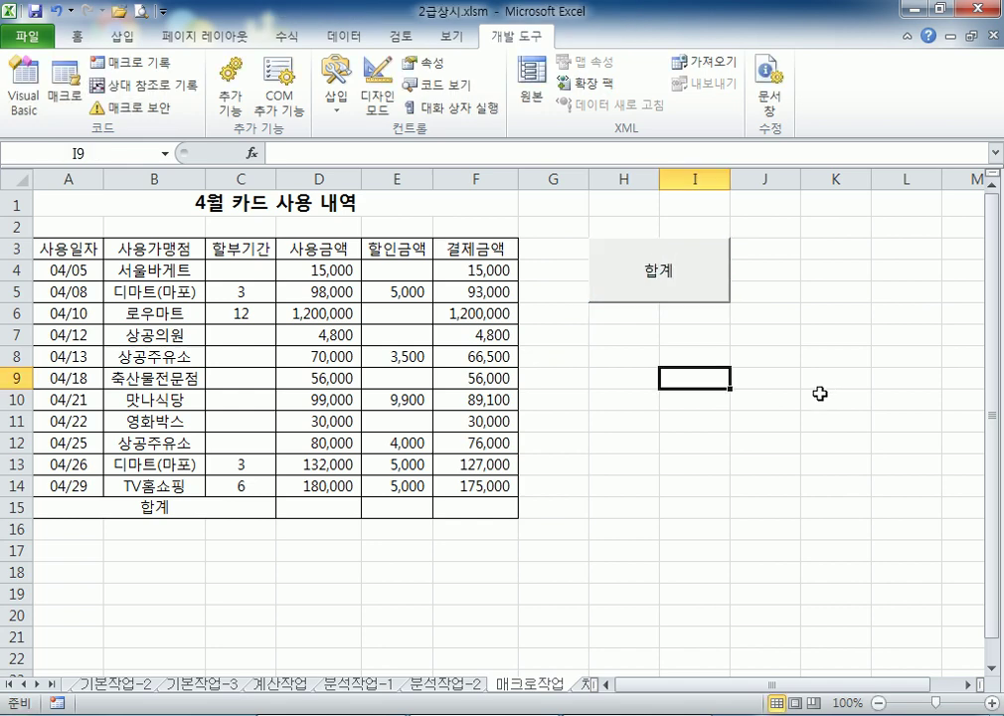
Run the 합계 button twice, clearing the row 15 totals after each run
{"action": "left_click", "coordinate": [720, 289]}
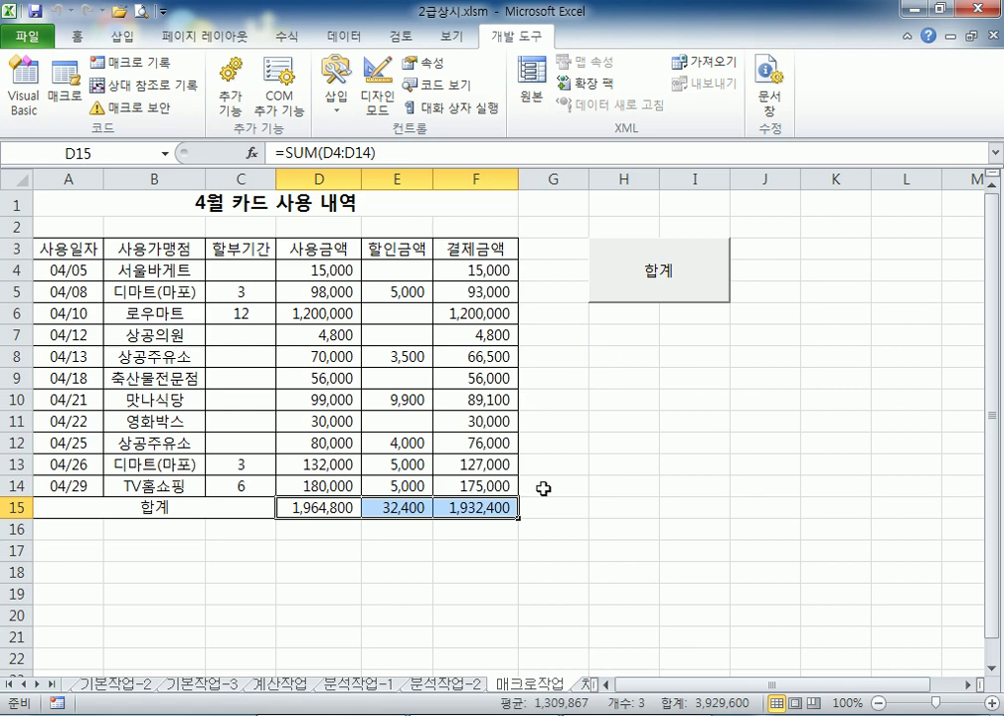
{"action": "key", "text": "Delete"}
{"action": "left_click", "coordinate": [684, 501]}
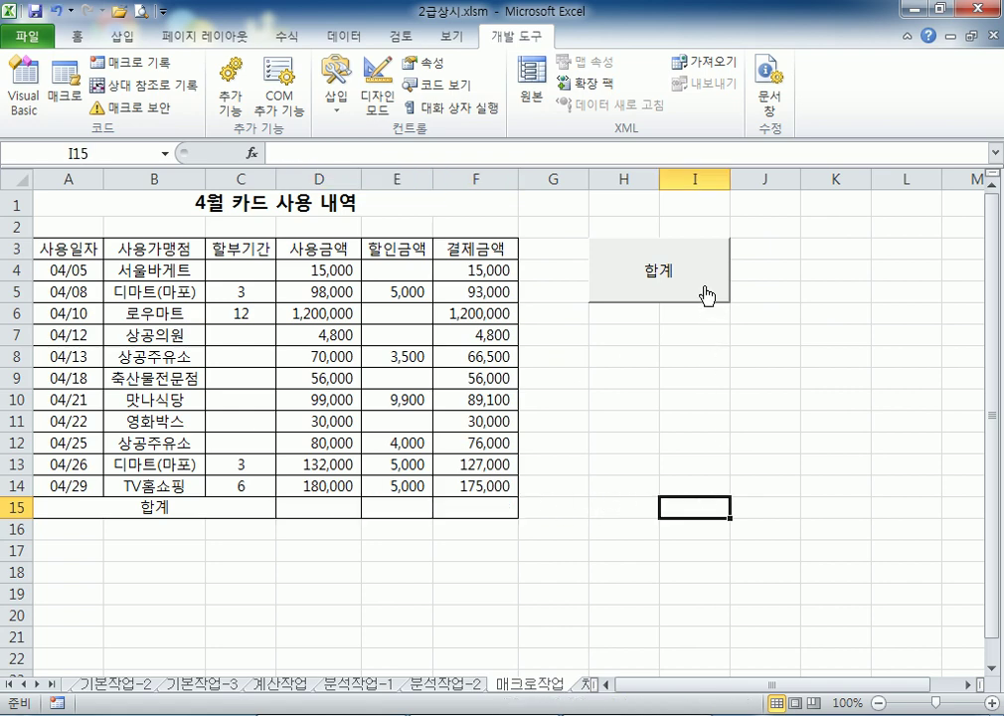
{"action": "left_click", "coordinate": [708, 291]}
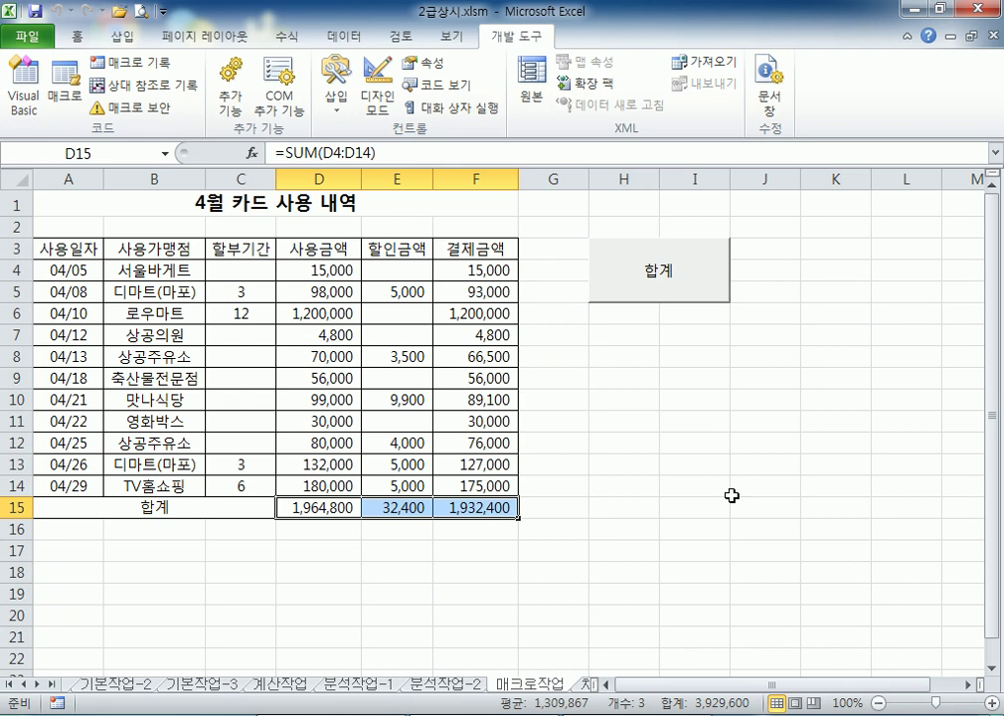
{"action": "key", "text": "Delete"}
{"action": "left_click", "coordinate": [708, 442]}
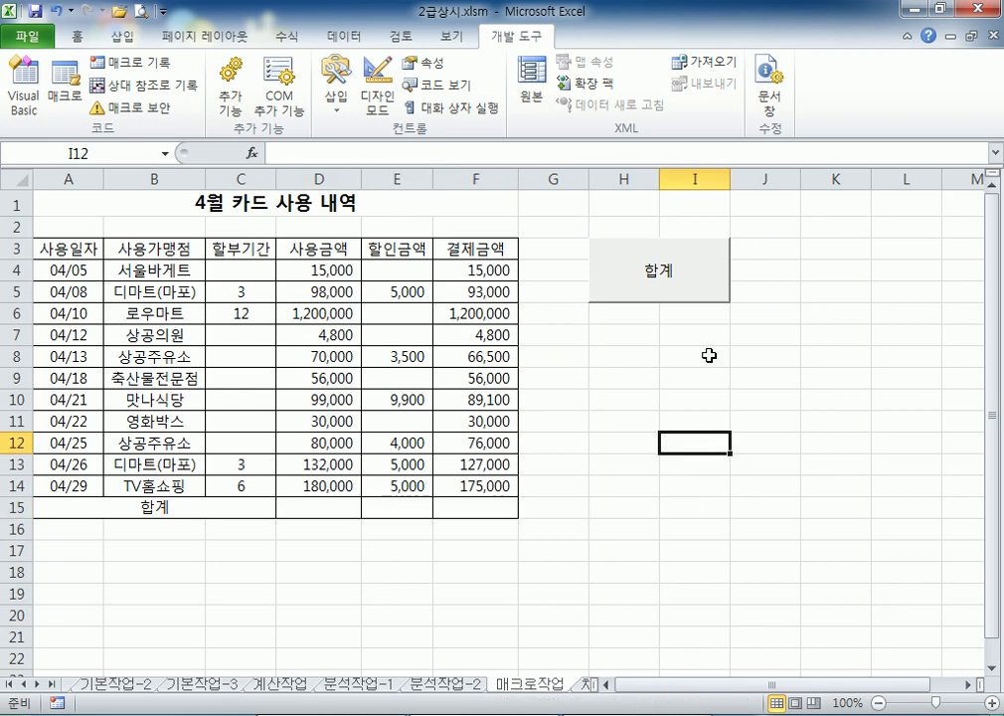
Select the 합계 button without running it and delete it
{"action": "right_click", "coordinate": [713, 286]}
{"action": "key", "text": "Escape"}
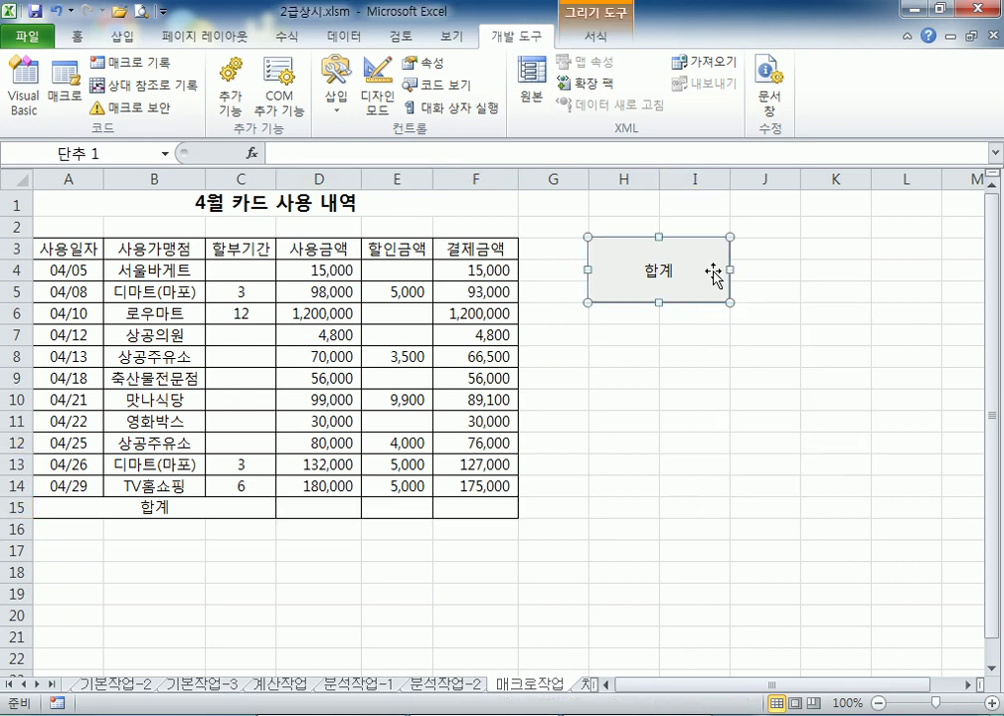
{"action": "key", "text": "Delete"}
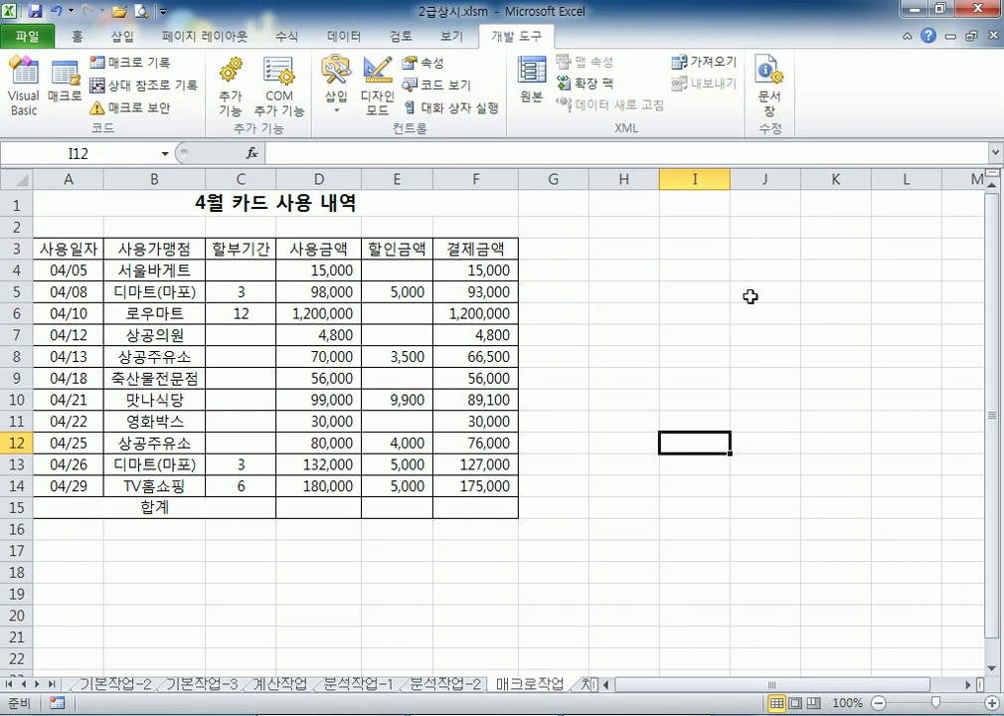
Delete the 합계 macro from the workbook's macro list and confirm
{"action": "left_click", "coordinate": [69, 104]}
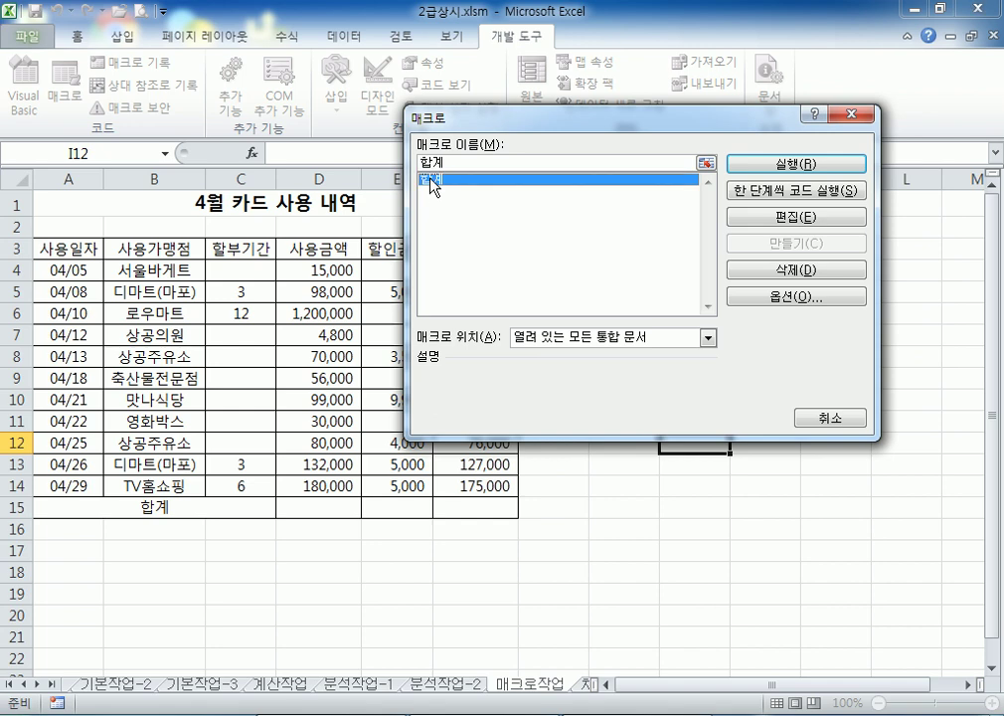
{"action": "left_click", "coordinate": [801, 270]}
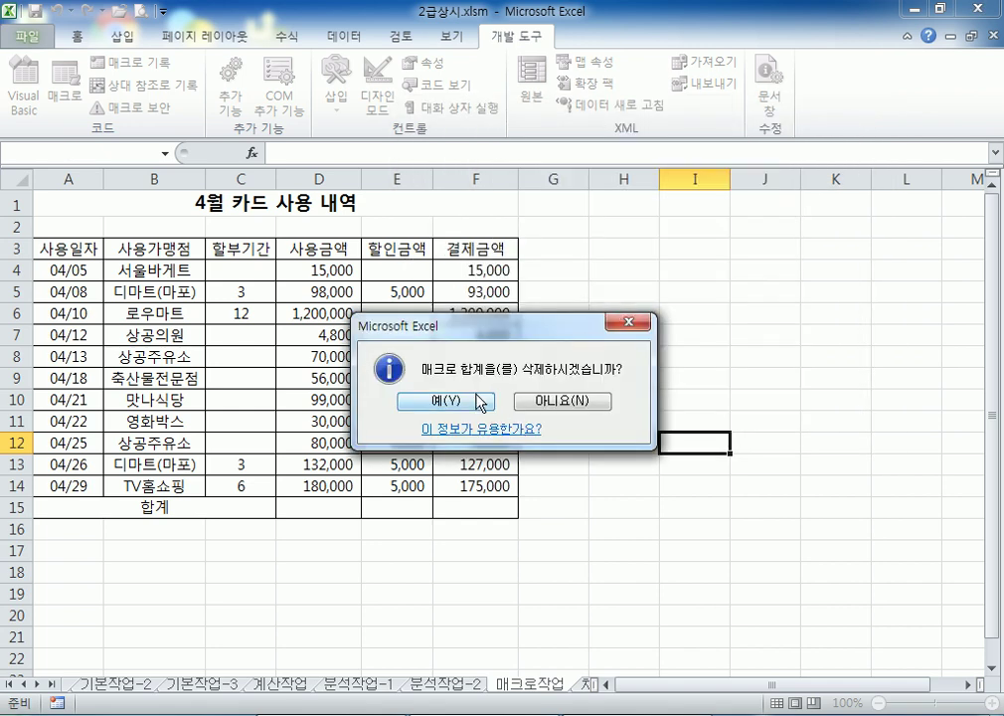
{"action": "left_click", "coordinate": [474, 402]}
{"action": "left_click", "coordinate": [602, 272]}
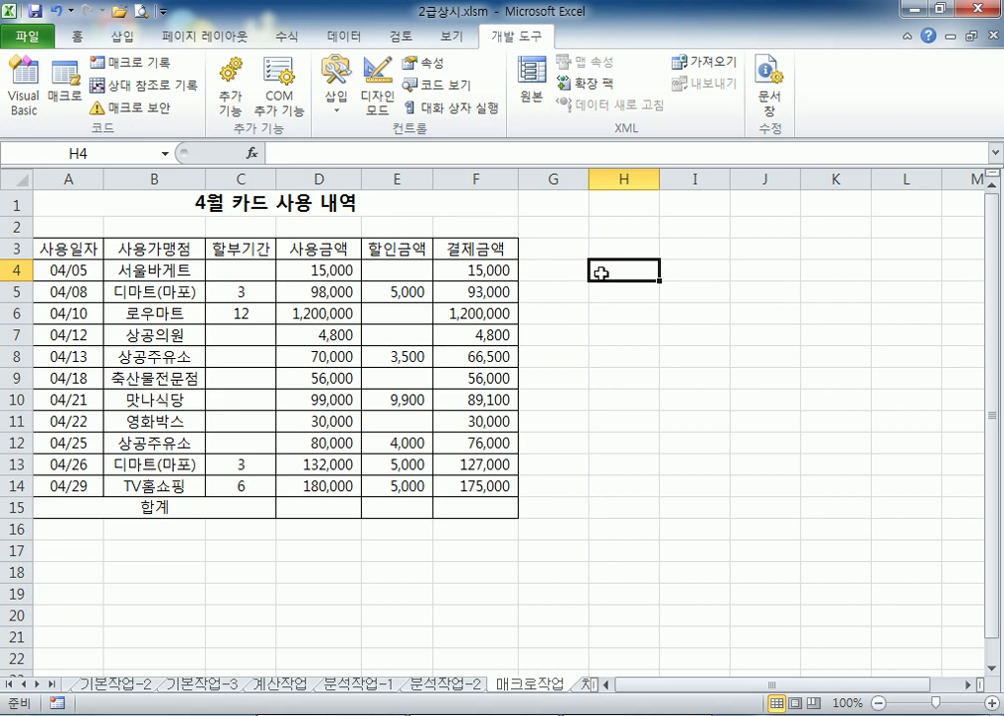
Draw a new form button right of the table and start recording macro 합계
{"action": "left_click", "coordinate": [623, 398]}
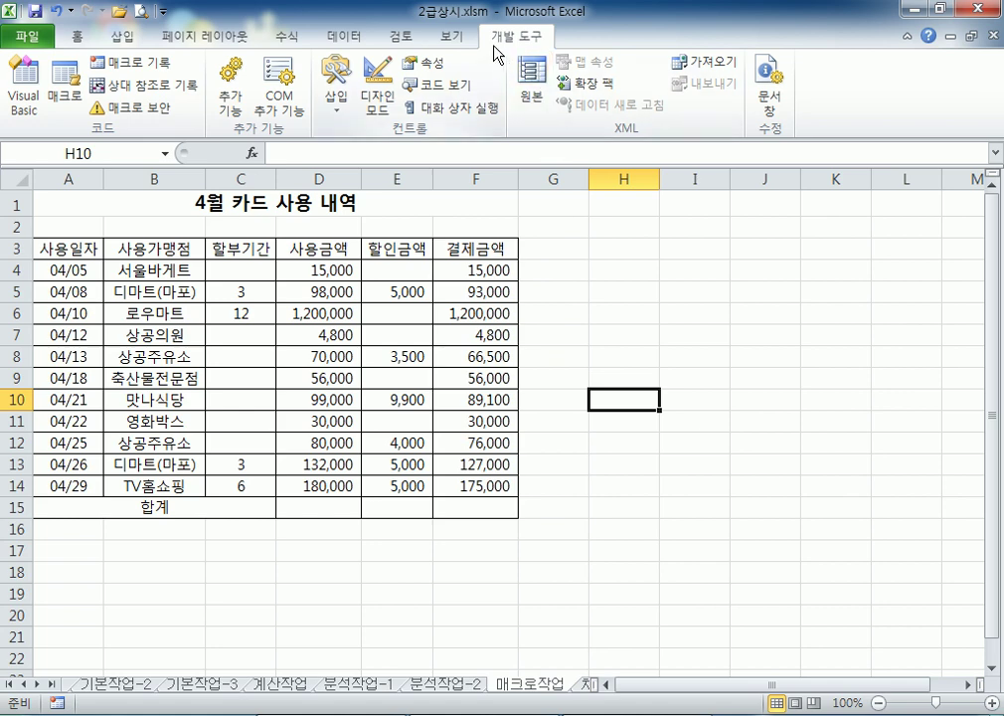
{"action": "left_click", "coordinate": [336, 100]}
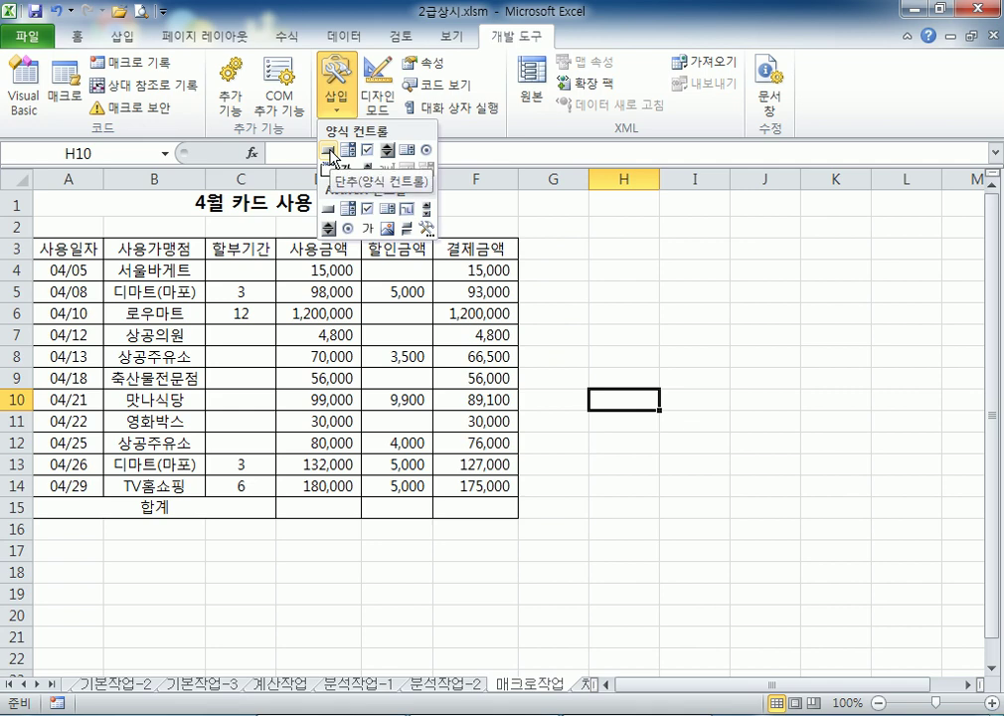
{"action": "left_click", "coordinate": [329, 151]}
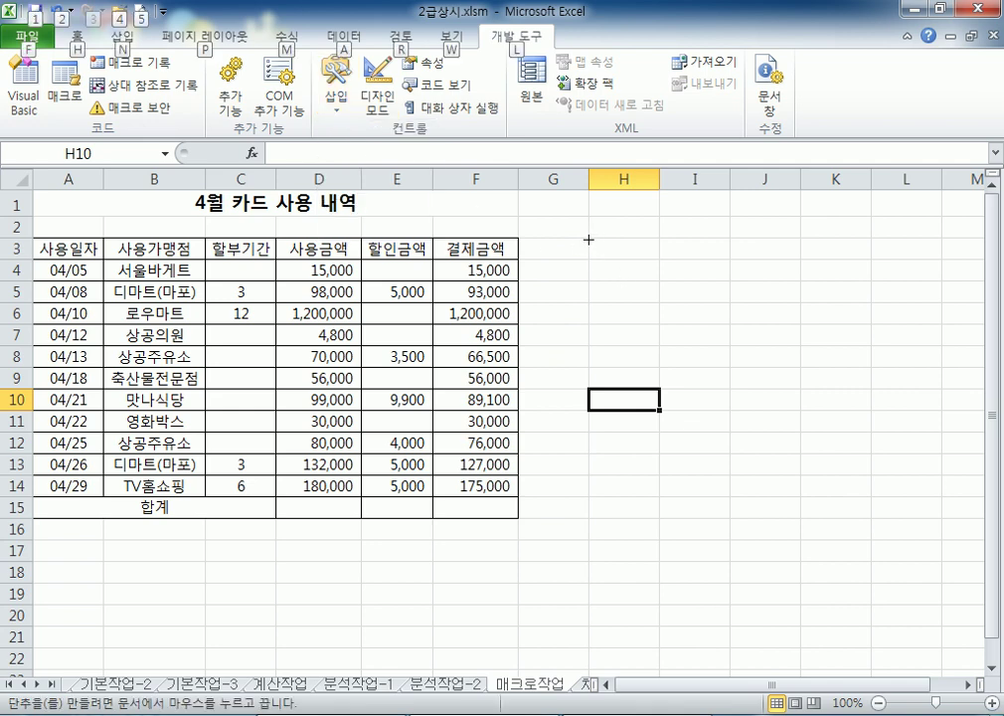
{"action": "mouse_move", "coordinate": [589, 240]}
{"action": "left_mouse_down"}
{"action": "mouse_move", "coordinate": [695, 244]}
{"action": "mouse_move", "coordinate": [707, 270]}
{"action": "mouse_move", "coordinate": [701, 303]}
{"action": "left_mouse_up"}
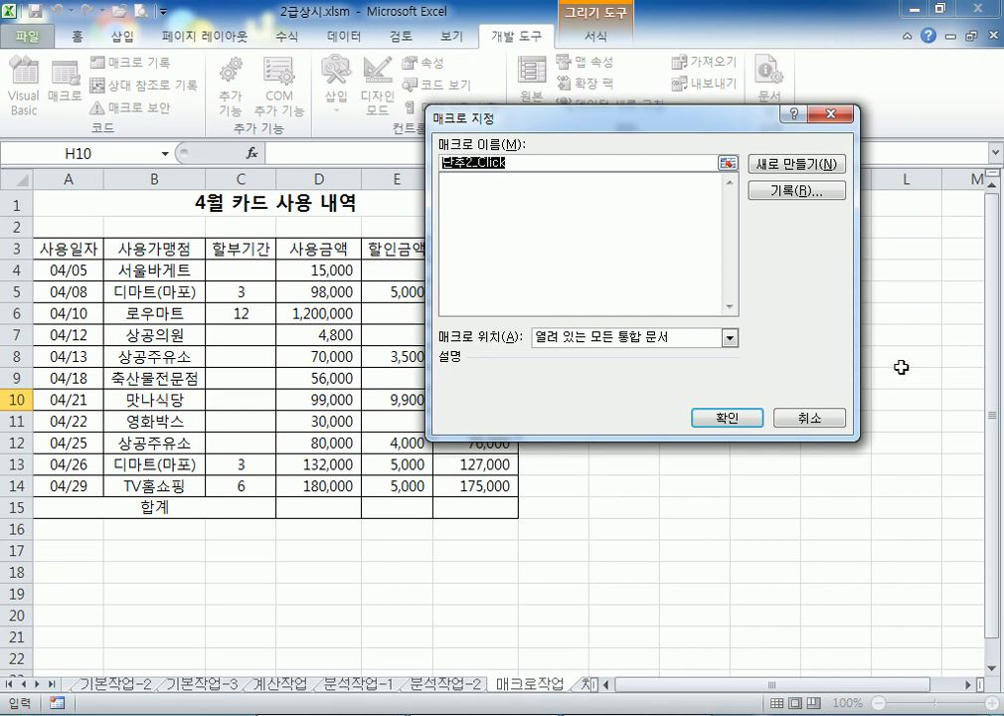
{"action": "type", "text": "하"}
{"action": "type", "text": "계"}
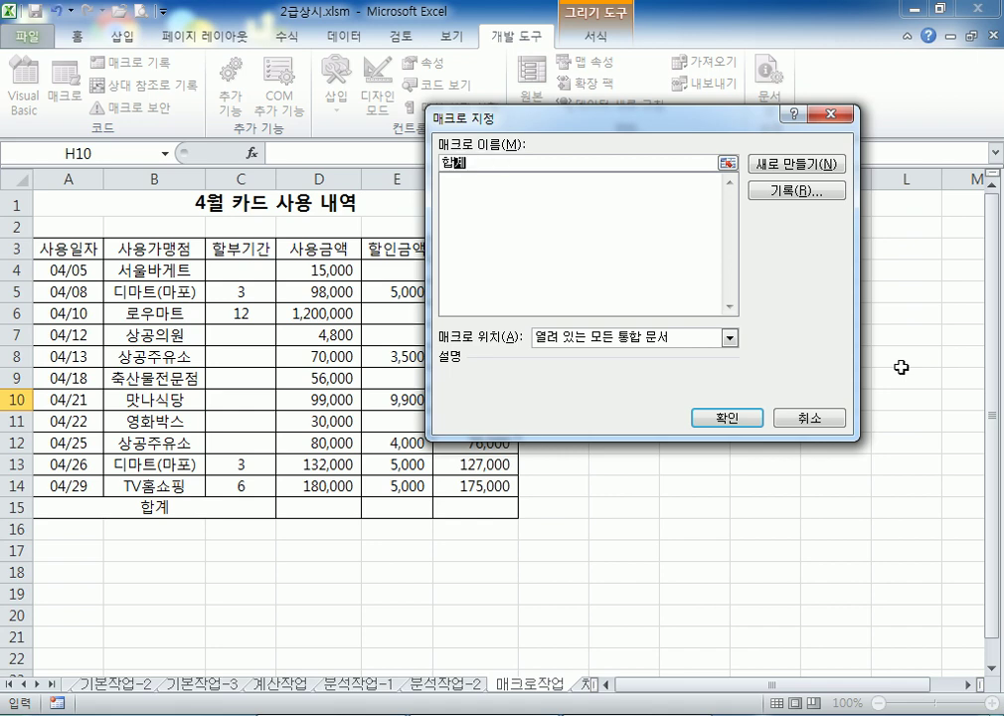
{"action": "left_click", "coordinate": [812, 193]}
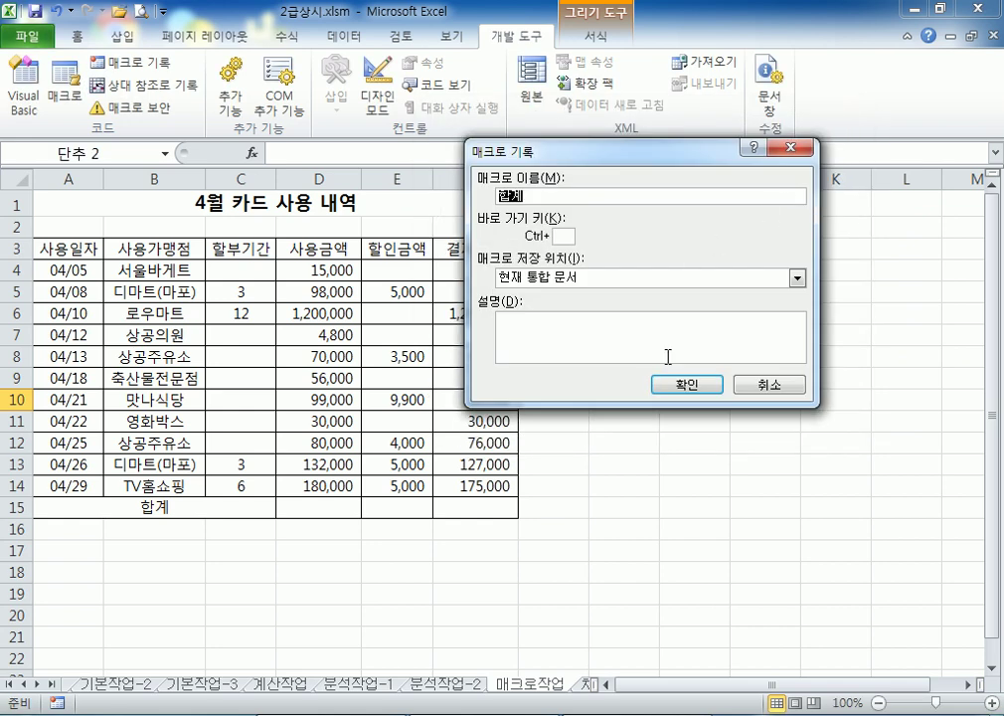
Record the 합계 macro as an AutoSum of D4:F15 into row 15
{"action": "left_click", "coordinate": [685, 386]}
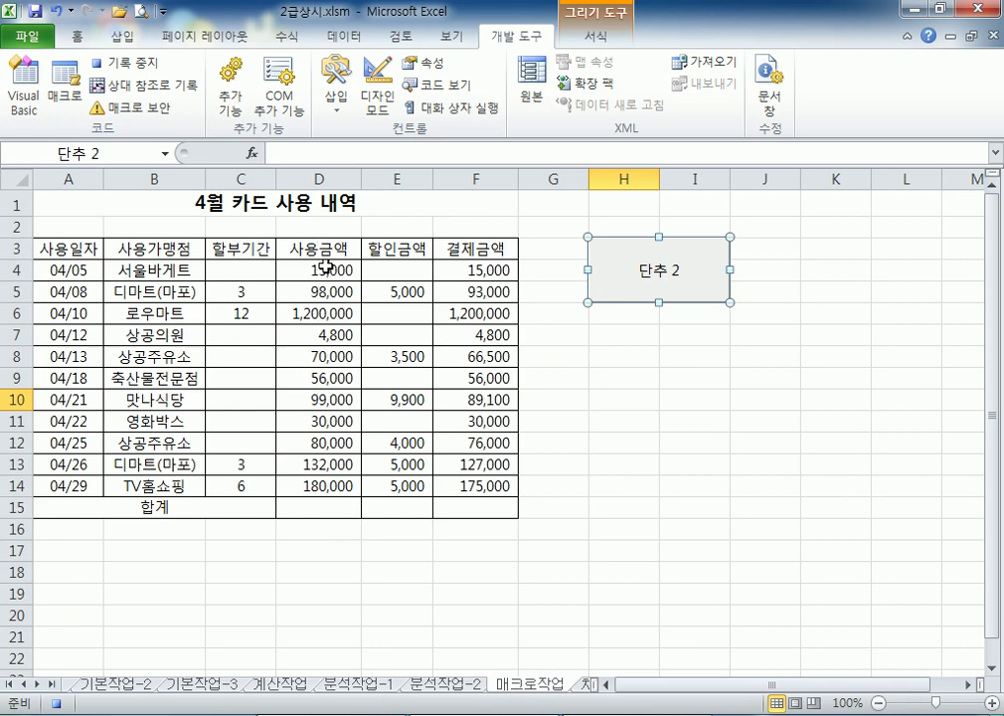
{"action": "left_click_drag", "start_coordinate": [327, 263], "coordinate": [468, 508]}
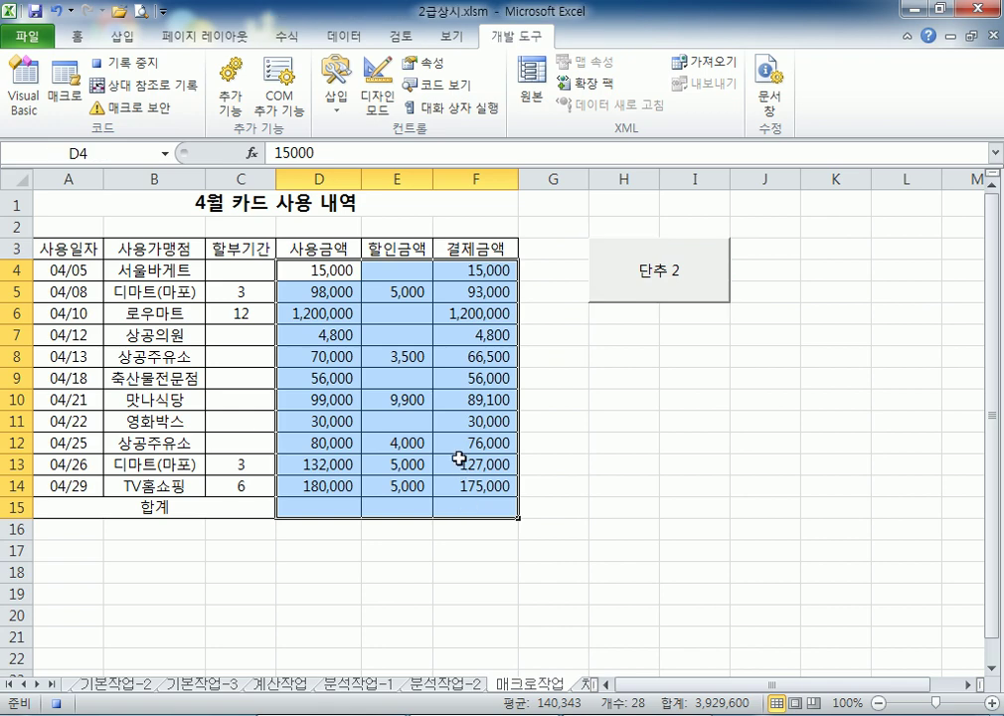
{"action": "left_click", "coordinate": [284, 37]}
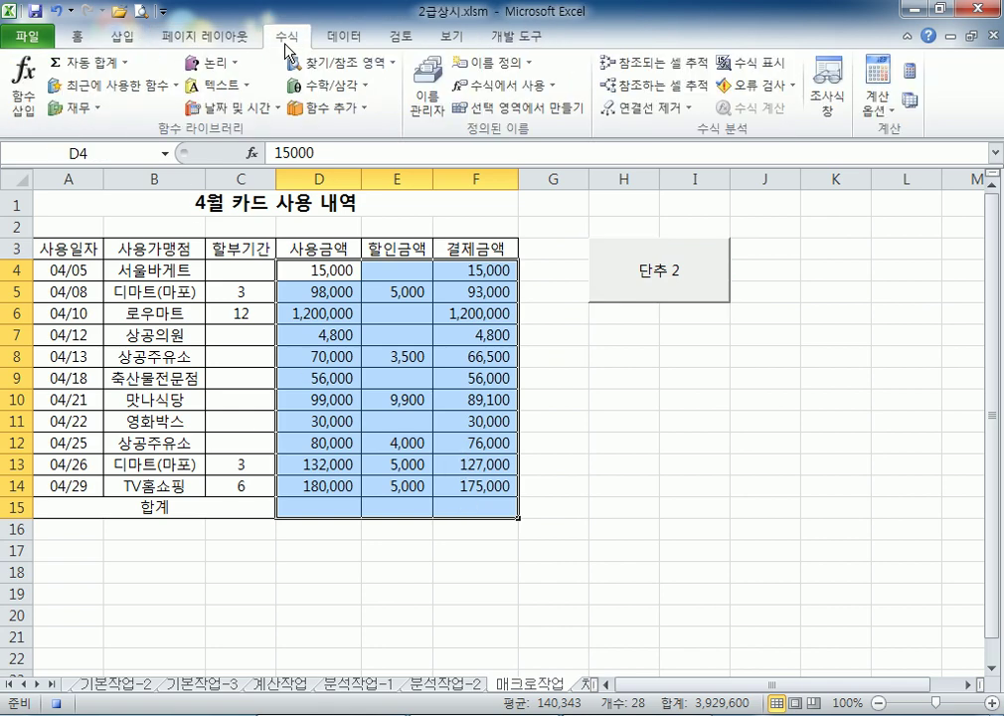
{"action": "left_click", "coordinate": [99, 63]}
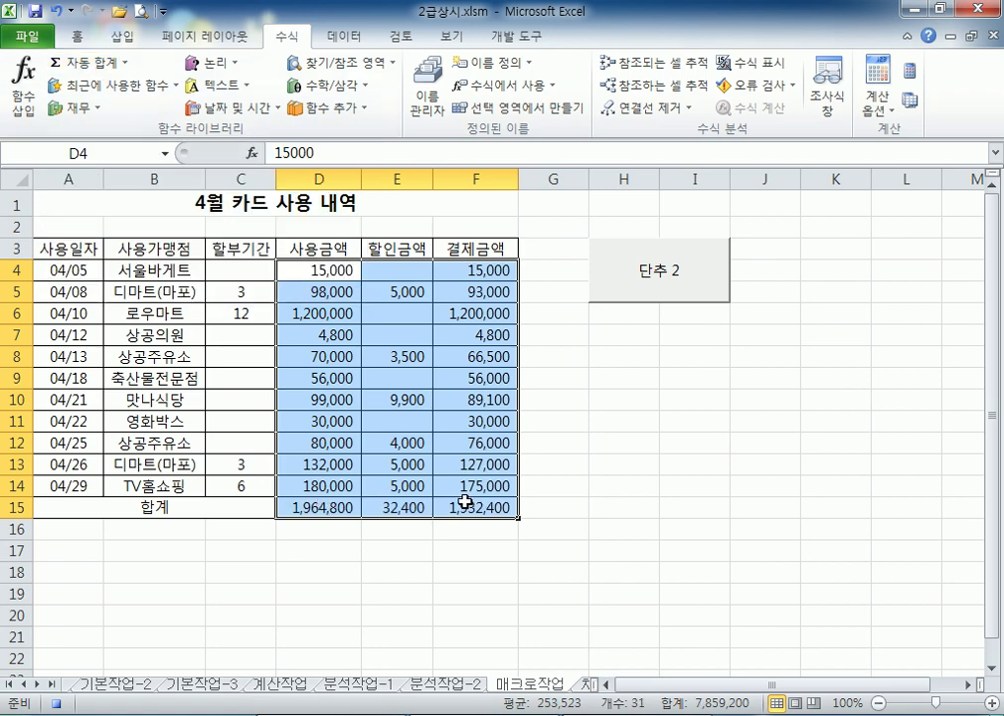
{"action": "left_click", "coordinate": [548, 512]}
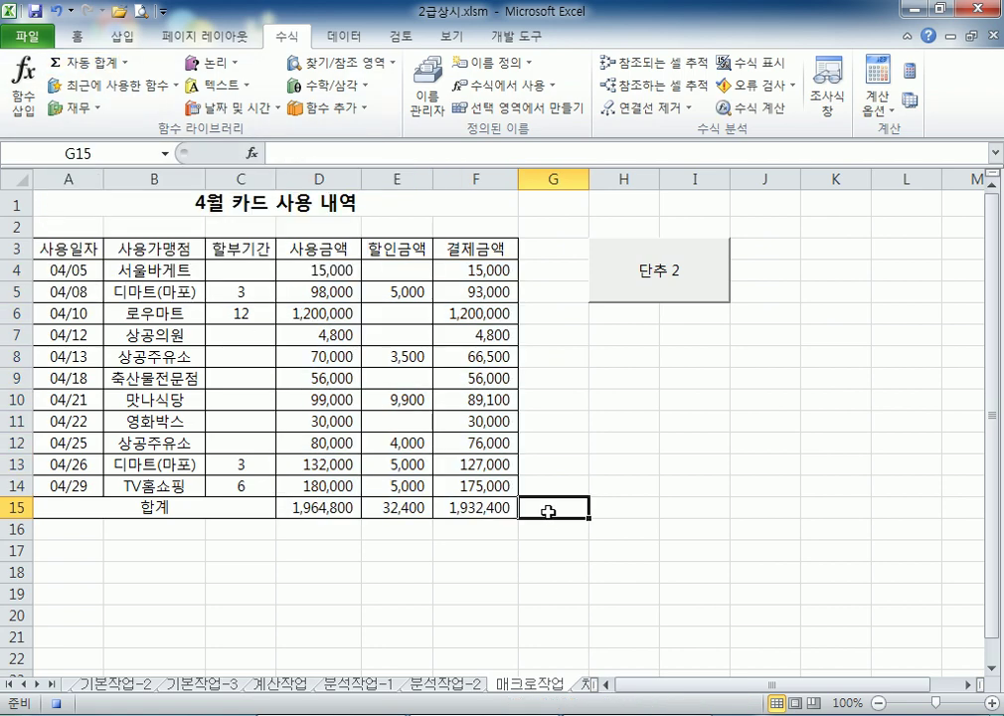
{"action": "left_click", "coordinate": [513, 40]}
{"action": "left_click", "coordinate": [149, 66]}
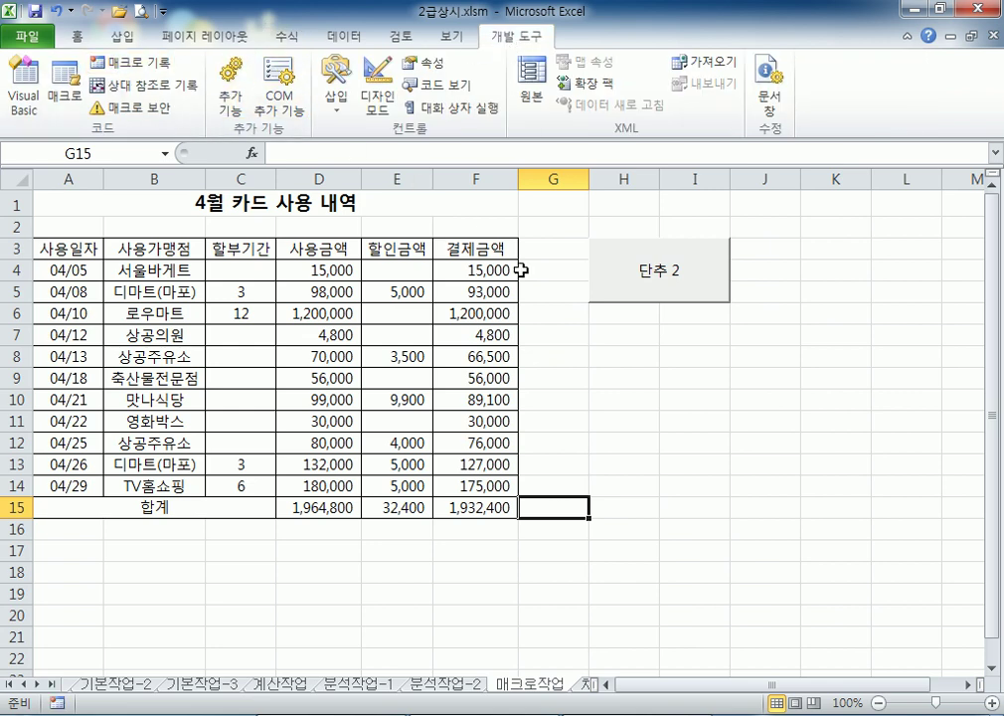
Clear the row 15 totals and AutoSum the amount columns again
{"action": "left_click_drag", "start_coordinate": [333, 510], "coordinate": [455, 507]}
{"action": "key", "text": "Delete"}
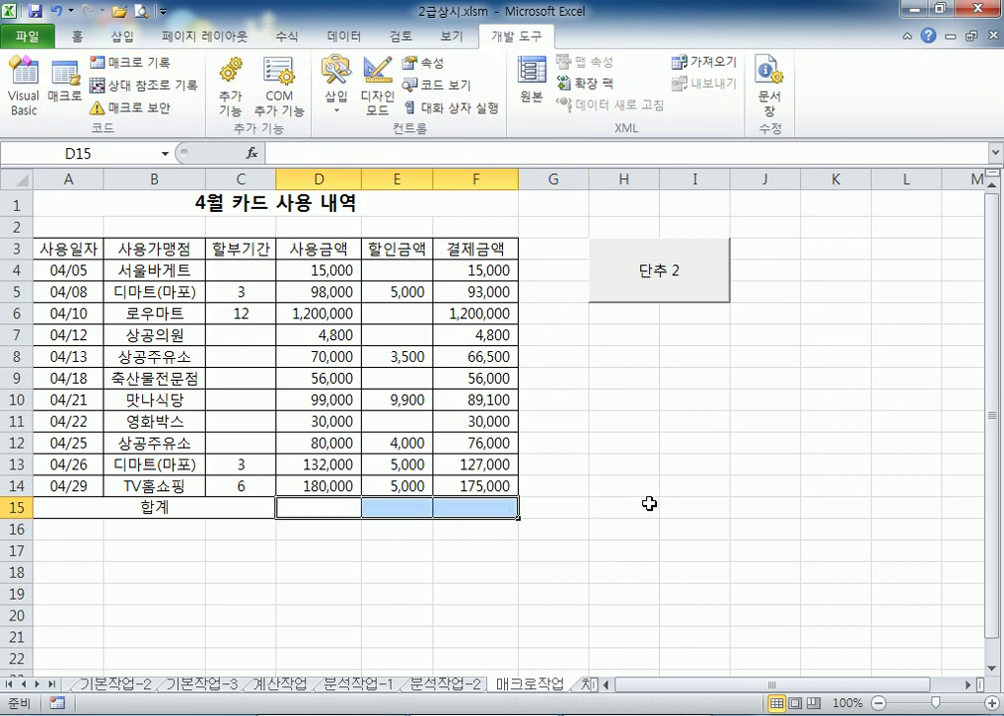
{"action": "left_click", "coordinate": [650, 505]}
{"action": "left_click_drag", "start_coordinate": [325, 266], "coordinate": [451, 503]}
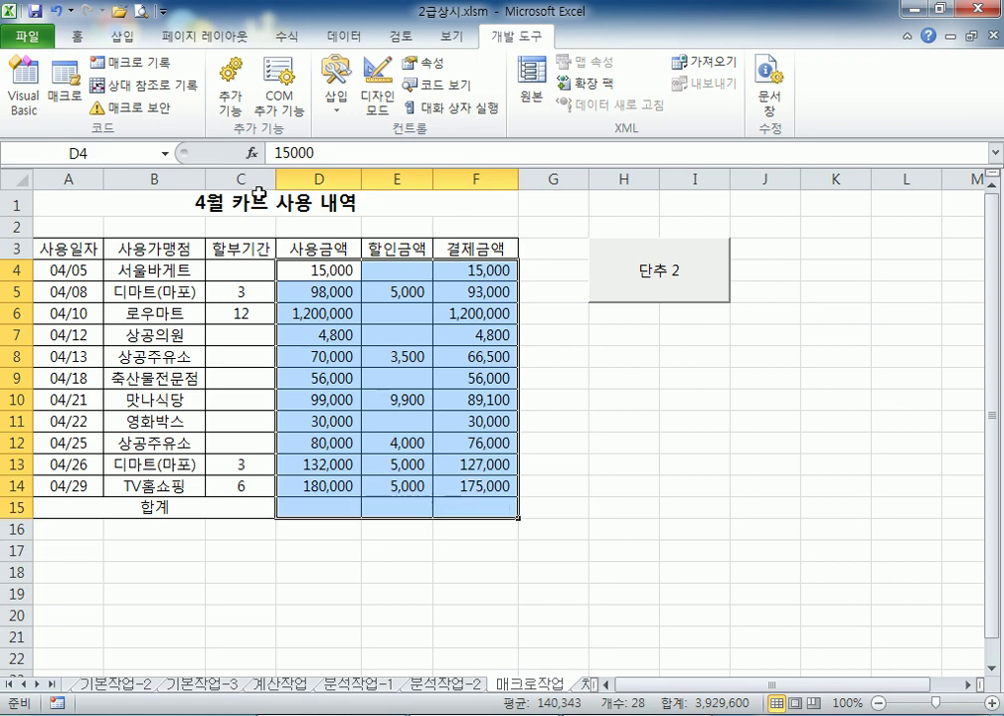
{"action": "left_click", "coordinate": [287, 37]}
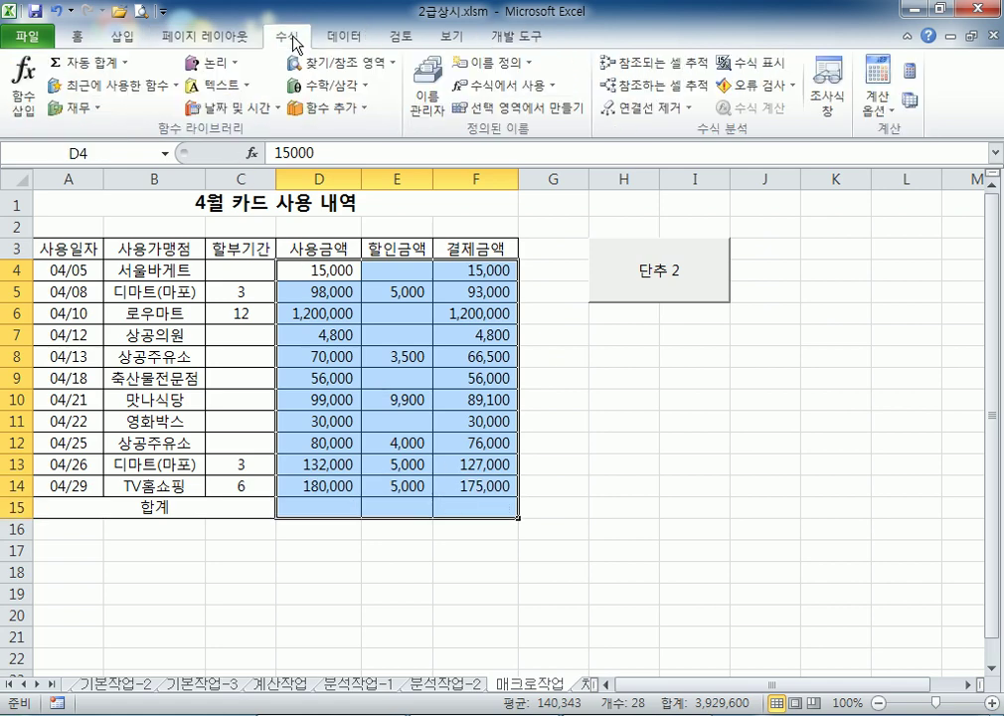
{"action": "left_click", "coordinate": [89, 62]}
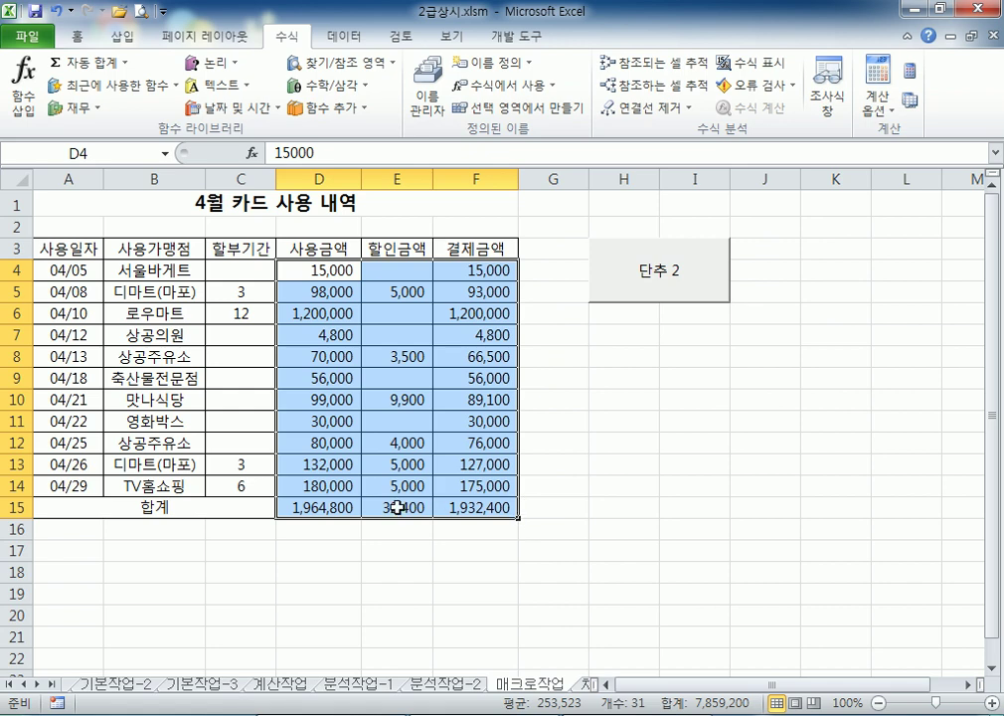
Clear the totals and type =SUM(D4:D14) manually in D15
{"action": "left_click_drag", "start_coordinate": [339, 506], "coordinate": [484, 517]}
{"action": "key", "text": "Delete"}
{"action": "left_click", "coordinate": [325, 505]}
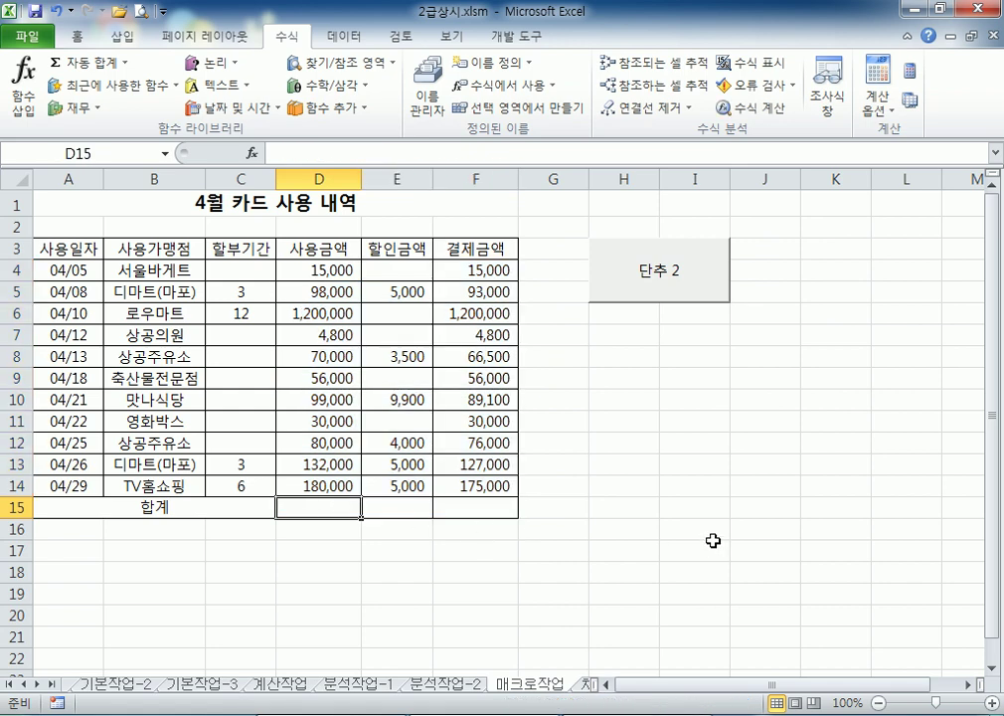
{"action": "type", "text": "=sum("}
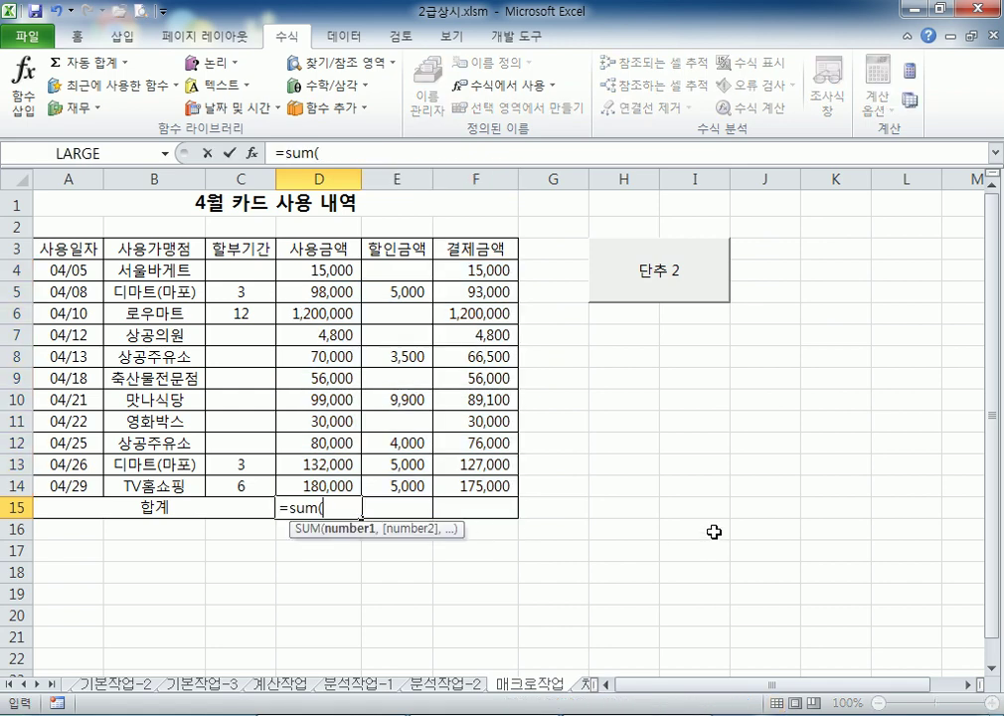
{"action": "left_click_drag", "start_coordinate": [318, 268], "coordinate": [515, 521]}
{"action": "key", "text": "Return"}
{"action": "key", "text": "Up"}
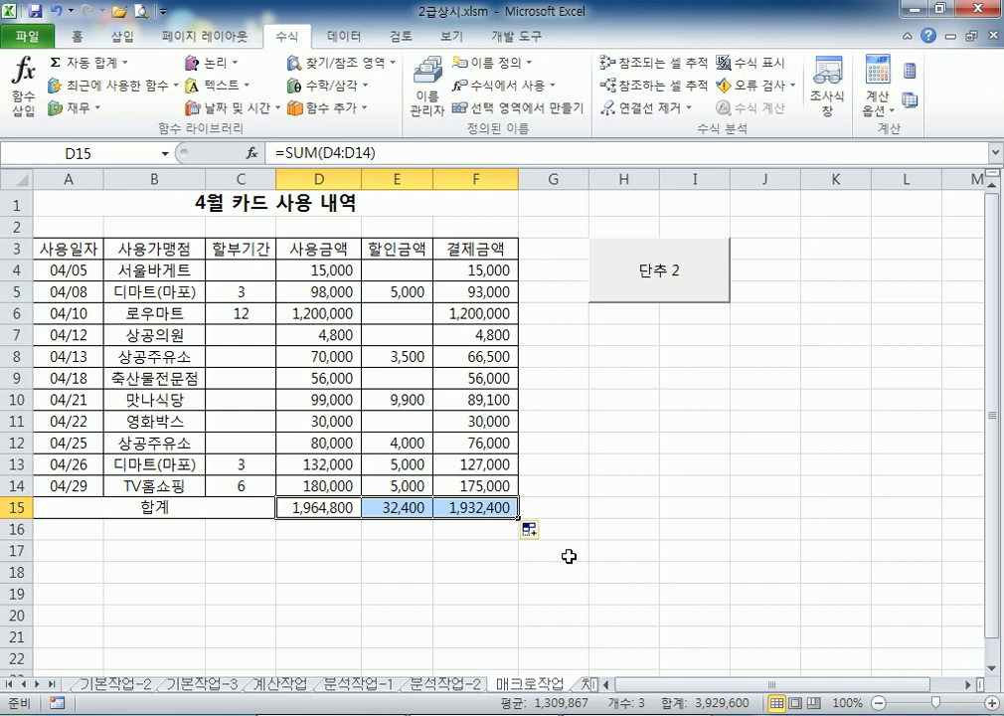
Inspect the D15 formula and the amounts in column D
{"action": "left_click", "coordinate": [578, 523]}
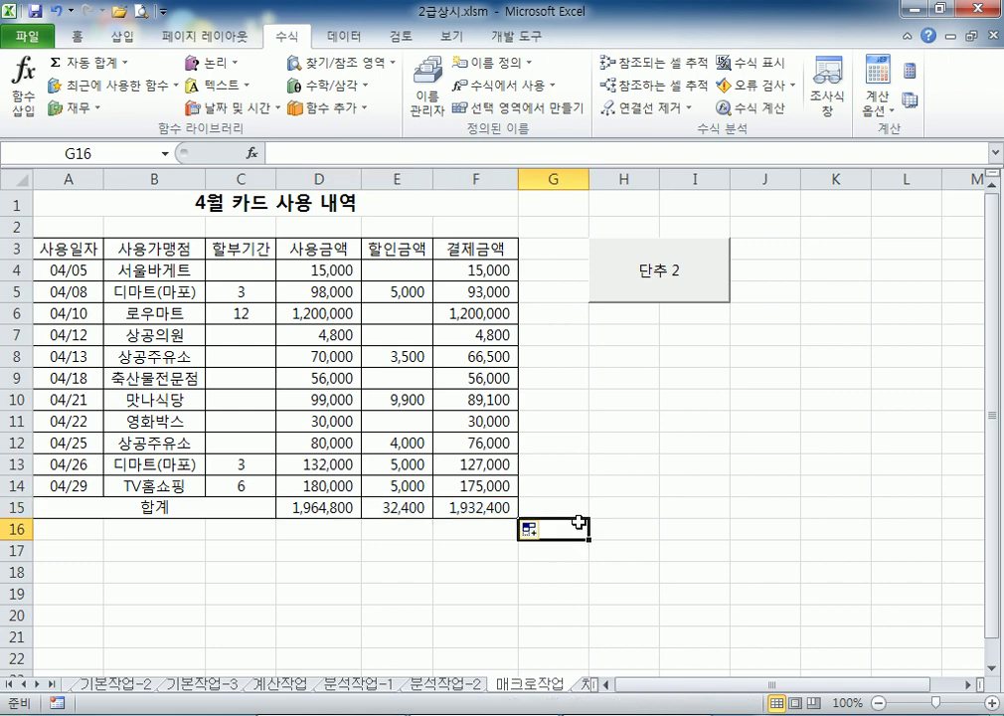
{"action": "left_click", "coordinate": [333, 509]}
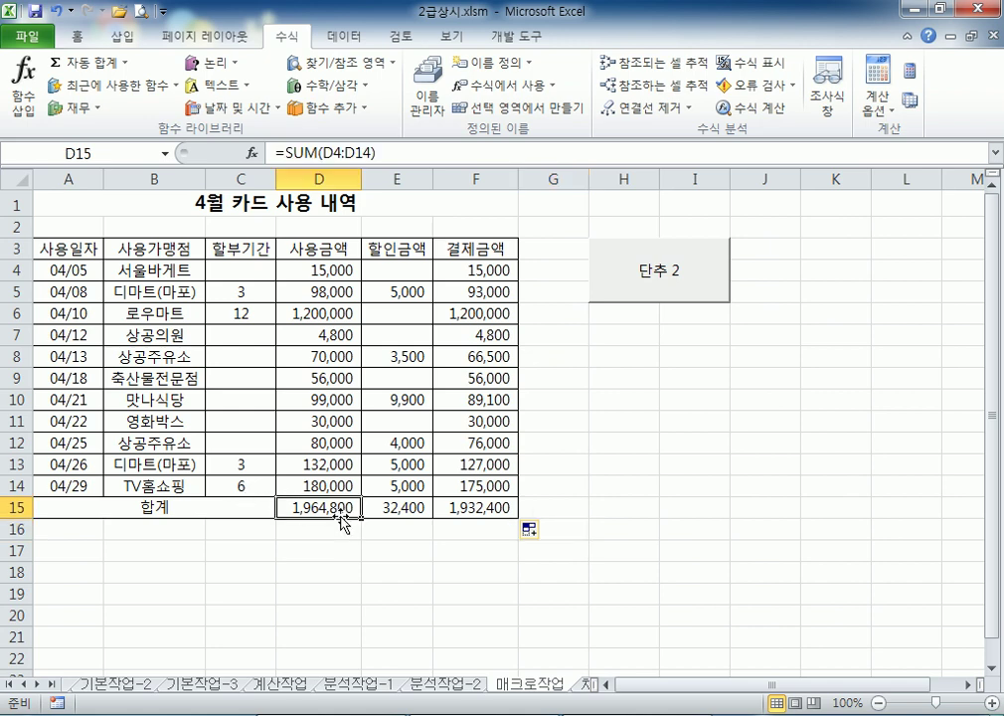
{"action": "left_click", "coordinate": [347, 275]}
{"action": "left_click", "coordinate": [342, 313]}
{"action": "left_click", "coordinate": [341, 334]}
{"action": "left_click", "coordinate": [343, 356]}
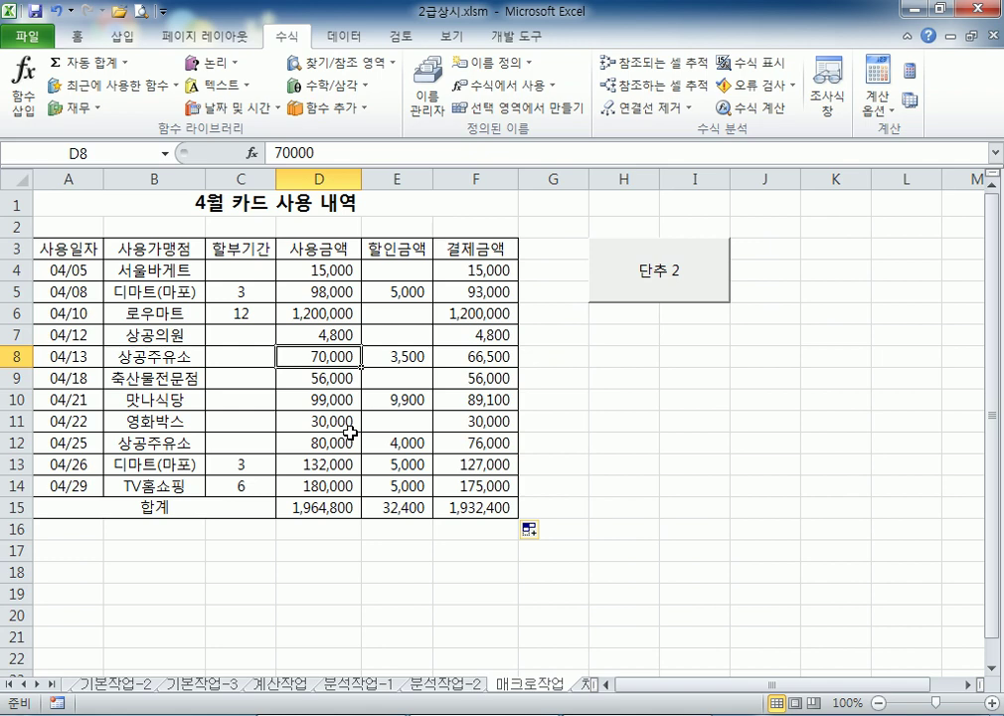
{"action": "left_click", "coordinate": [554, 507]}
{"action": "left_click", "coordinate": [509, 38]}
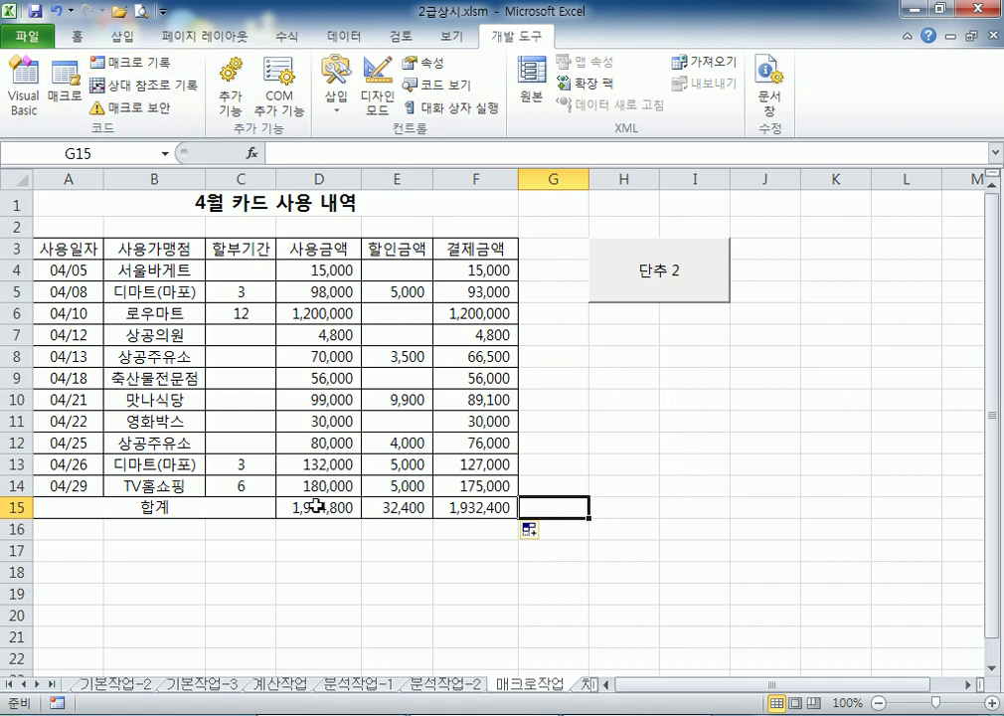
Clear D15:F15 and run the button's macro twice to refill the totals
{"action": "left_click_drag", "start_coordinate": [314, 508], "coordinate": [500, 505]}
{"action": "key", "text": "Delete"}
{"action": "left_click", "coordinate": [713, 464]}
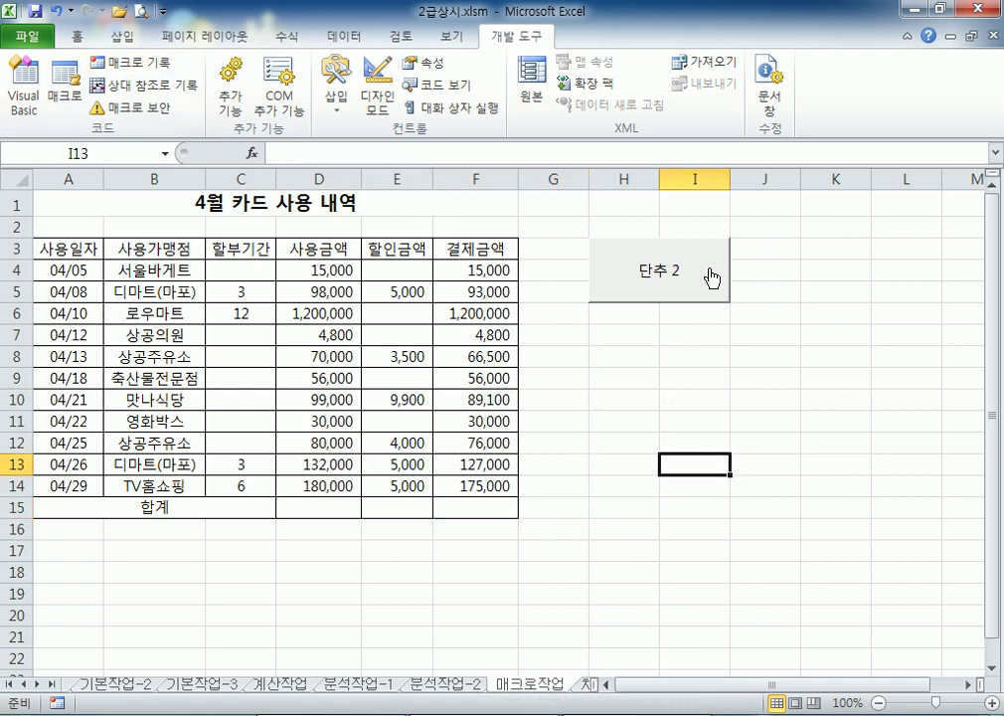
{"action": "left_click", "coordinate": [713, 280]}
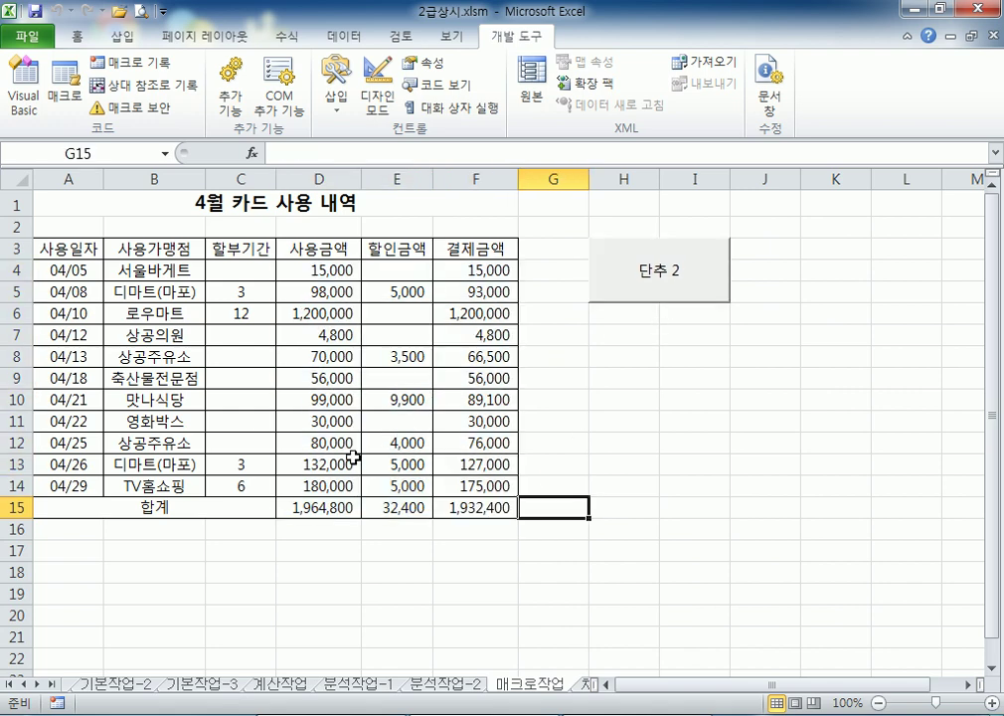
{"action": "left_click_drag", "start_coordinate": [314, 507], "coordinate": [483, 507]}
{"action": "key", "text": "Delete"}
{"action": "left_click", "coordinate": [674, 507]}
{"action": "left_click", "coordinate": [679, 270]}
Relabel the button 합계 with Edit Text
{"action": "right_click", "coordinate": [697, 280]}
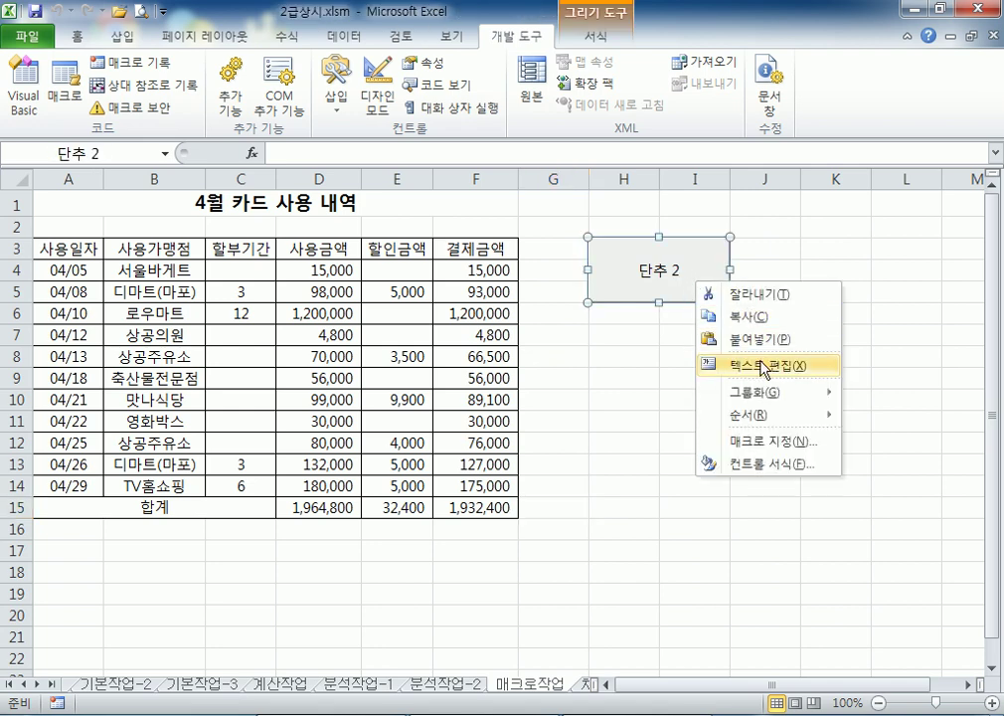
{"action": "left_click", "coordinate": [646, 282]}
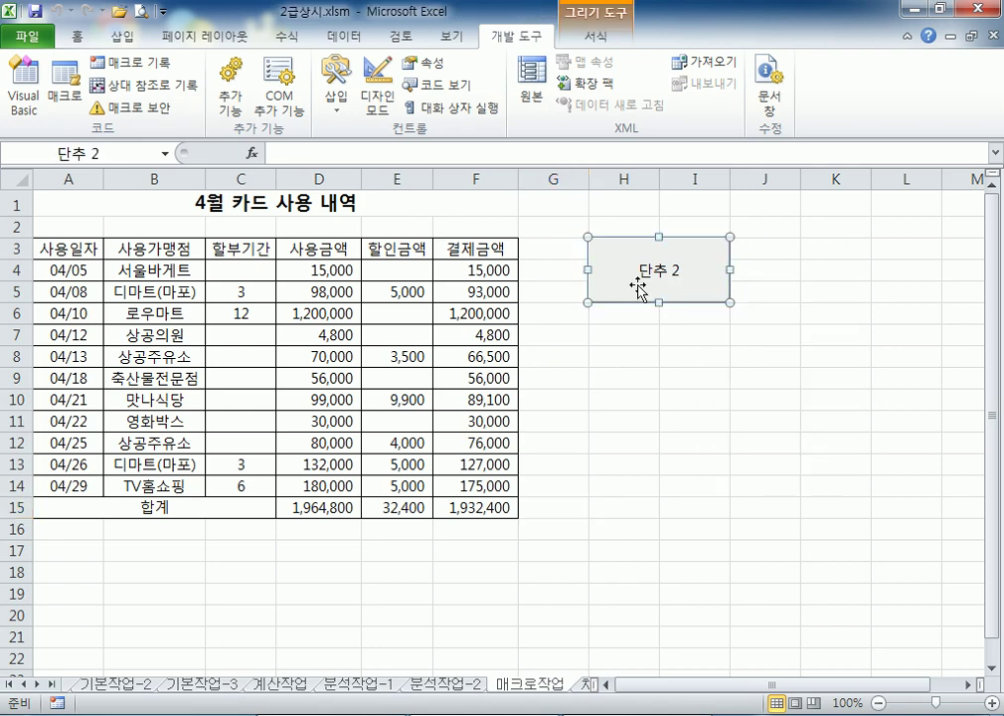
{"action": "type", "text": "GKQRp"}
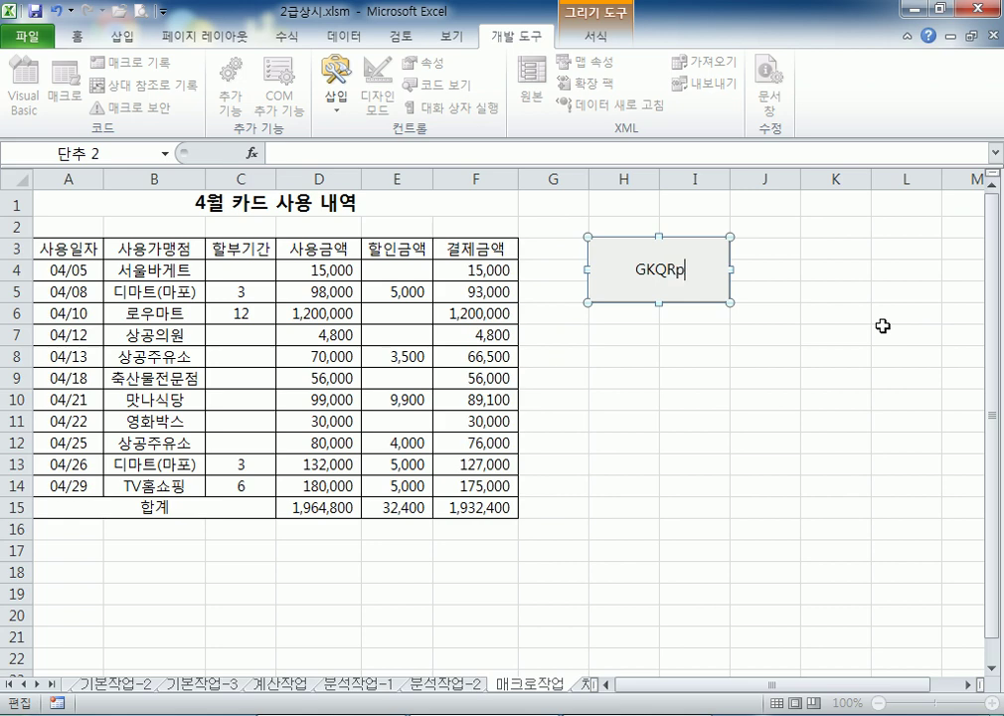
{"action": "key", "text": "shift+Home"}
{"action": "type", "text": "하ㅏㅂ계"}
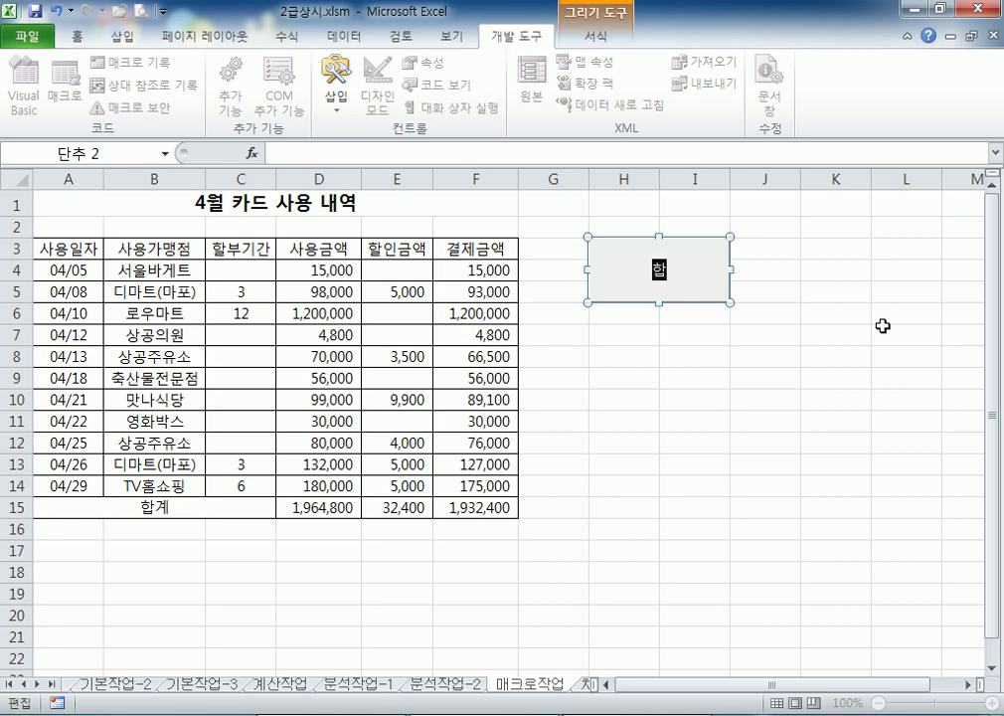
{"action": "left_click", "coordinate": [881, 357]}
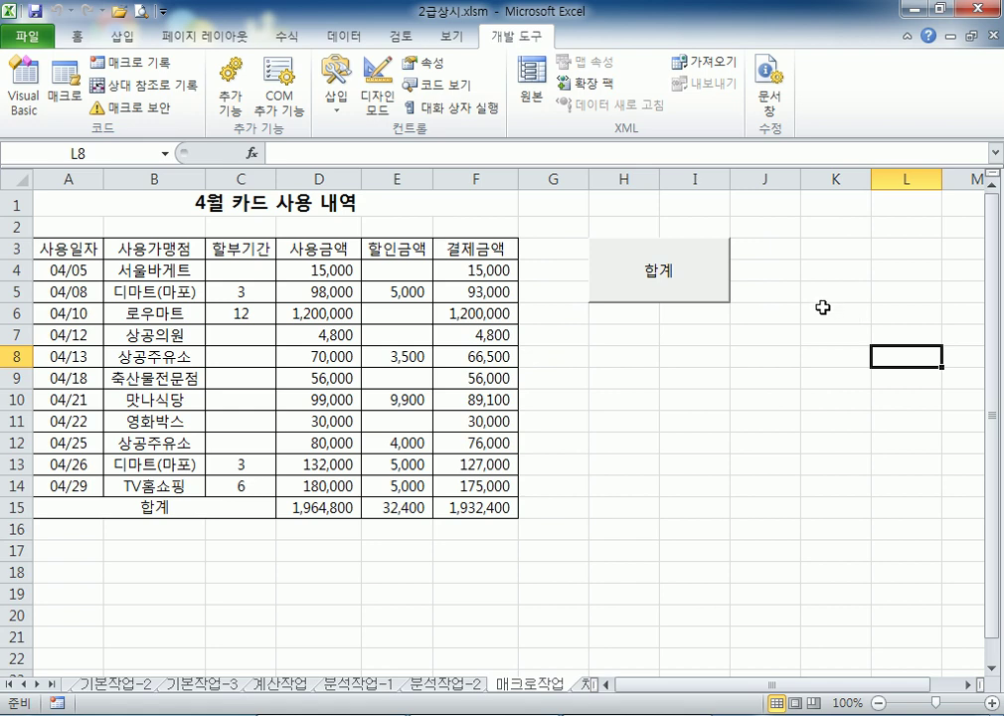
{"action": "key", "text": "alt+Tab"}
Type the heading '매크로 문제' in Notepad
{"action": "scroll", "coordinate": [353, 230], "scroll_direction": "down", "scroll_amount": 3}
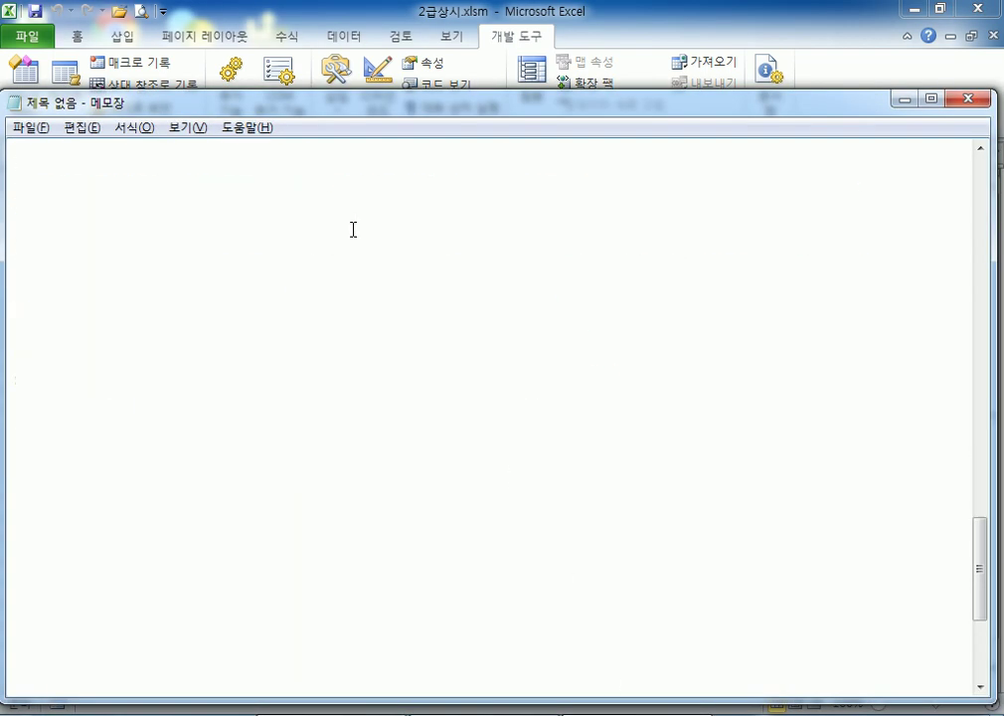
{"action": "scroll", "coordinate": [368, 236], "scroll_direction": "up", "scroll_amount": 1}
{"action": "type", "text": "AOZMFH"}
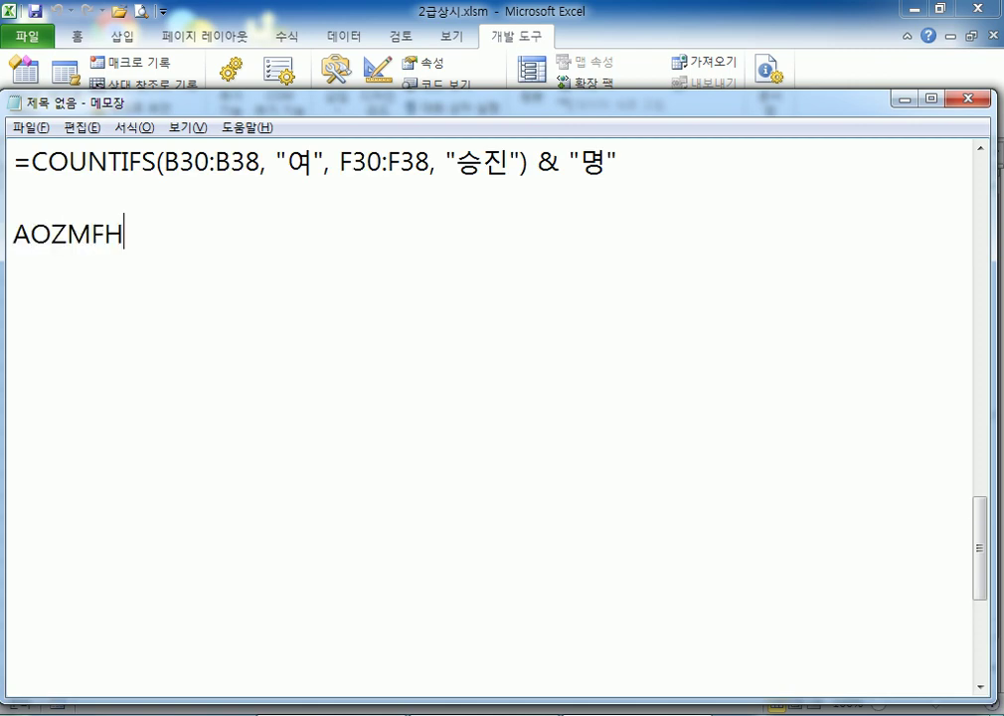
{"action": "key", "text": "shift+Home"}
{"action": "key", "text": "Hangul"}
{"action": "type", "text": "매크로 무"}
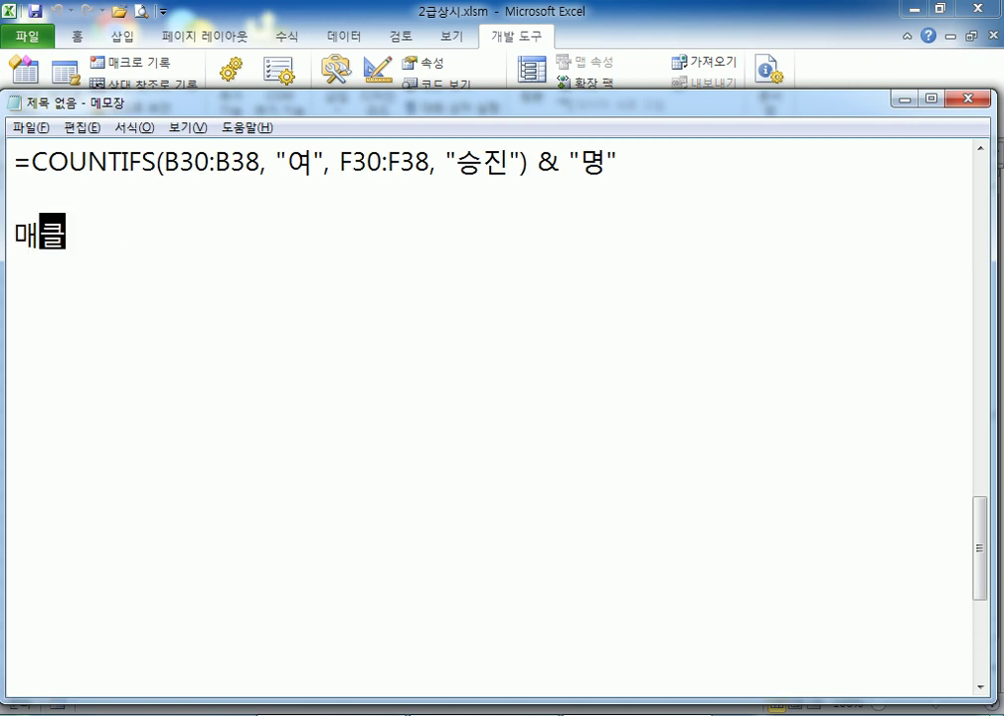
{"action": "type", "text": "ㄴ제"}
{"action": "key", "text": "Return"}
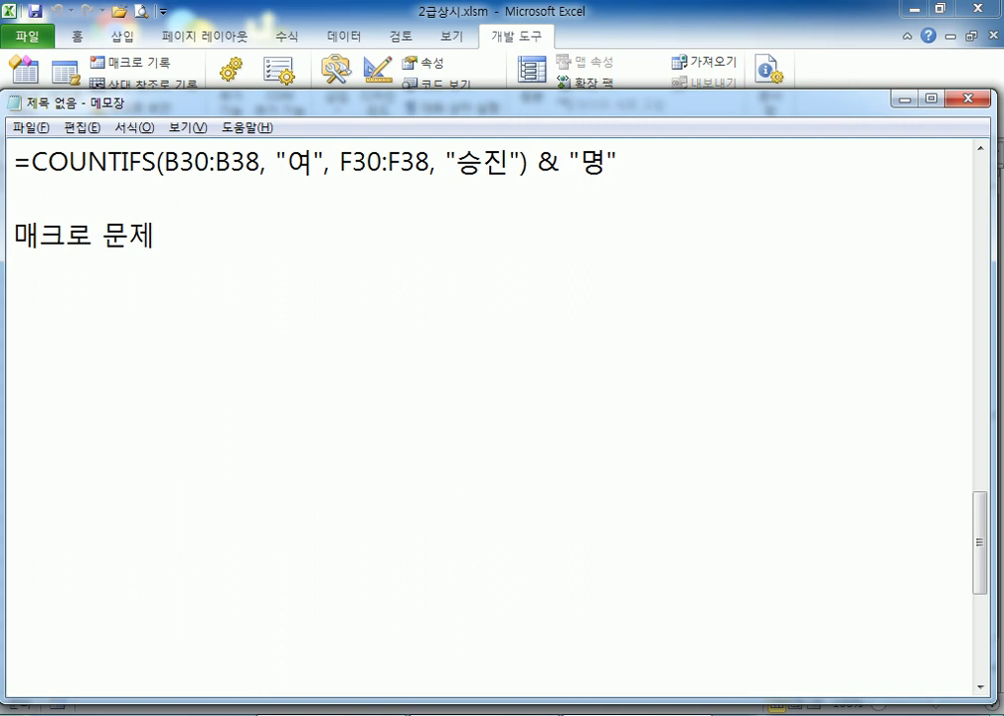
Add the note '* 파일 > 옵션 > 리본 사용자 지정 > 개발 도구 항목을 선택'
{"action": "type", "text": "* 파일 >"}
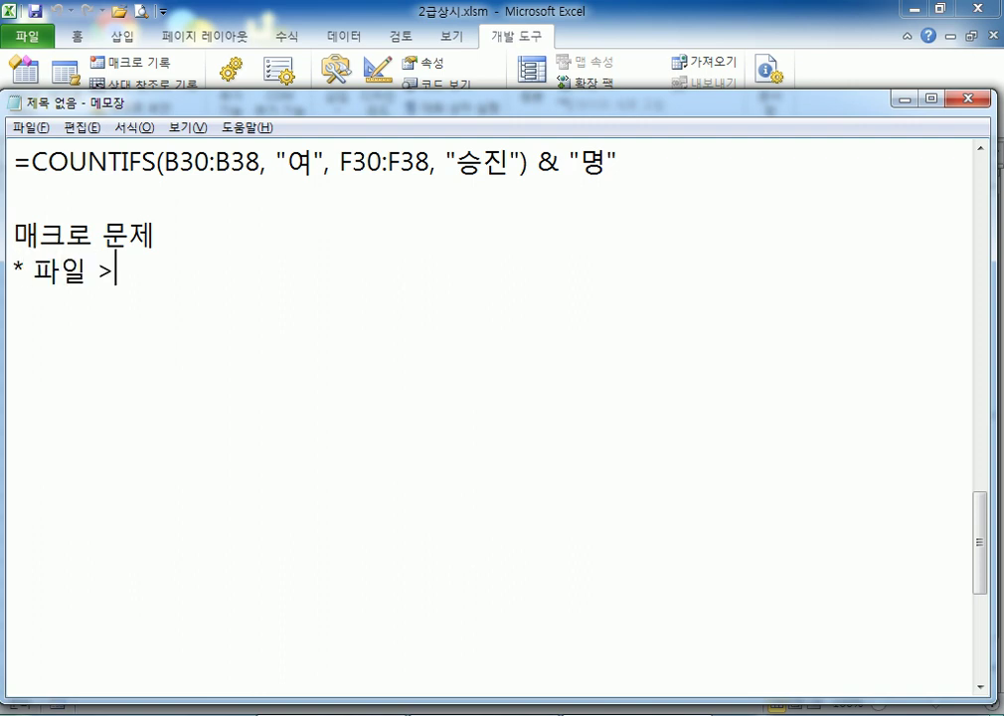
{"action": "type", "text": " 오ㅂ션 > "}
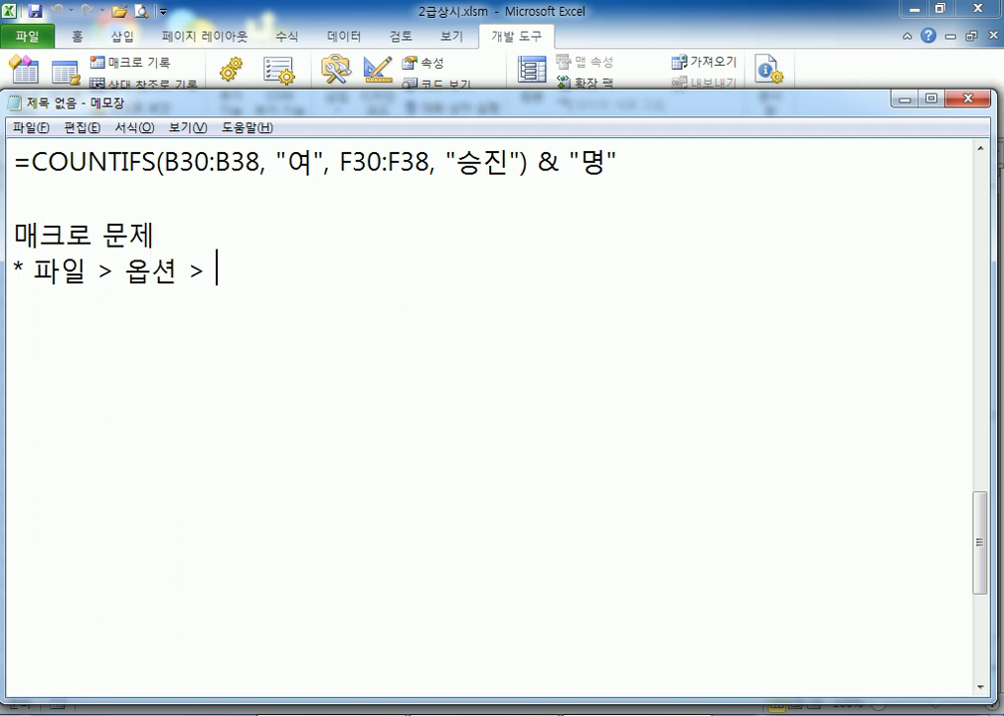
{"action": "type", "text": "리본 사용"}
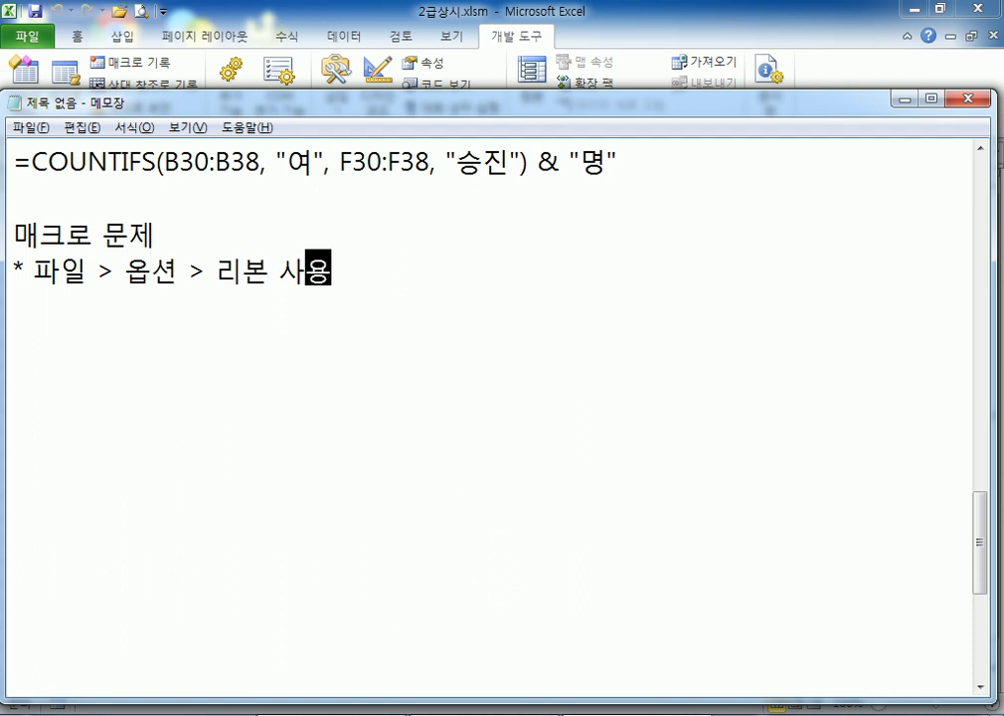
{"action": "type", "text": "자"}
{"action": "type", "text": " 지정"}
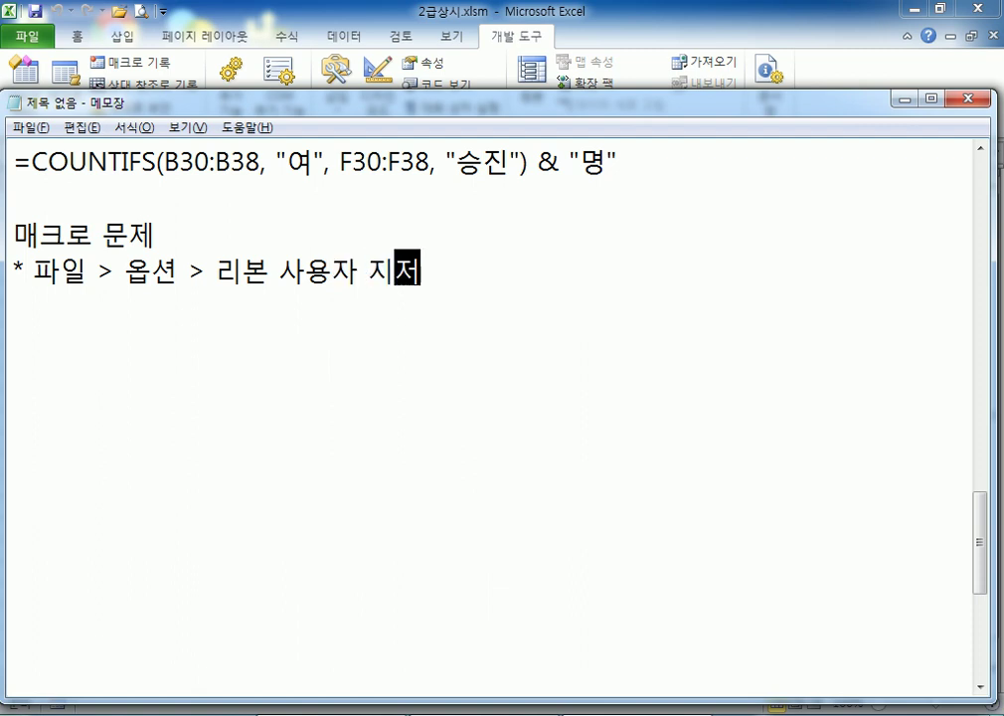
{"action": "type", "text": " > "}
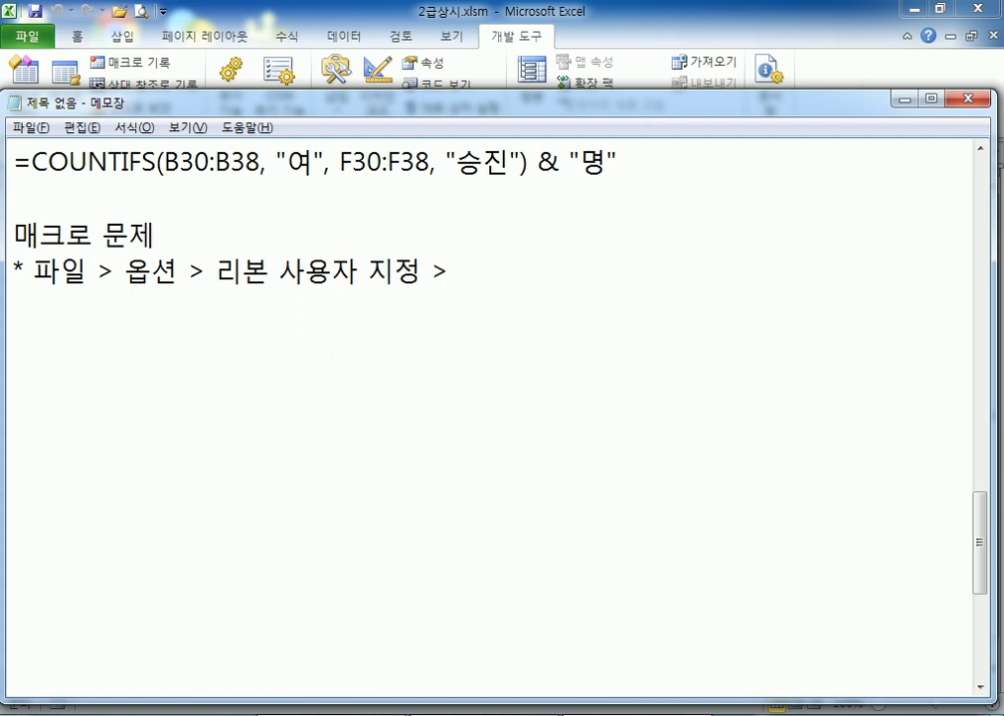
{"action": "type", "text": "갭"}
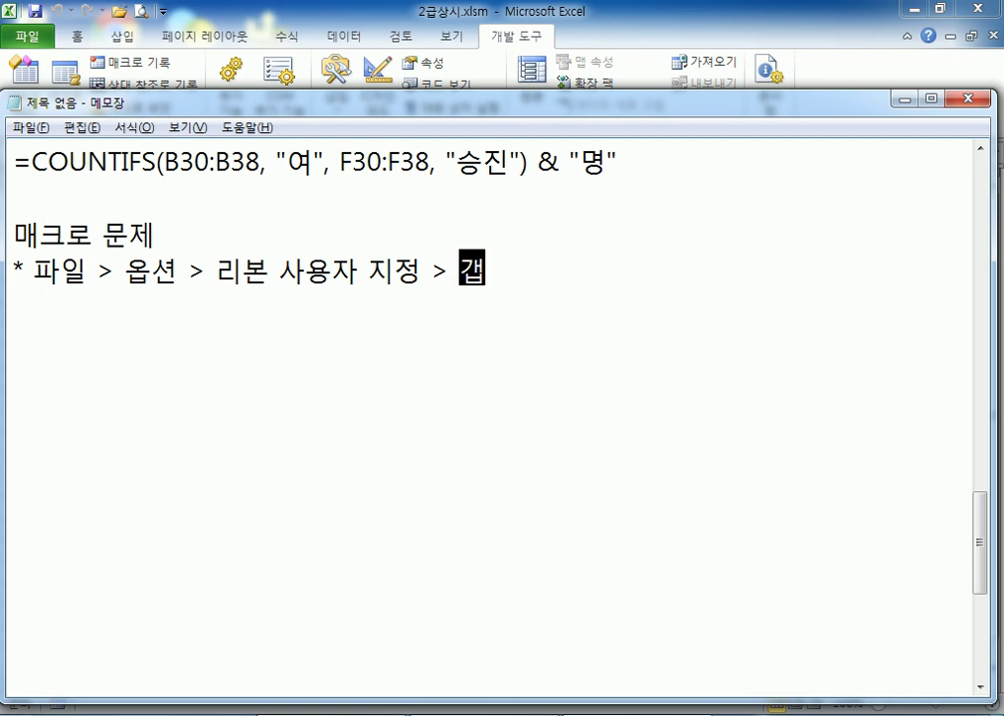
{"action": "type", "text": "발 도구"}
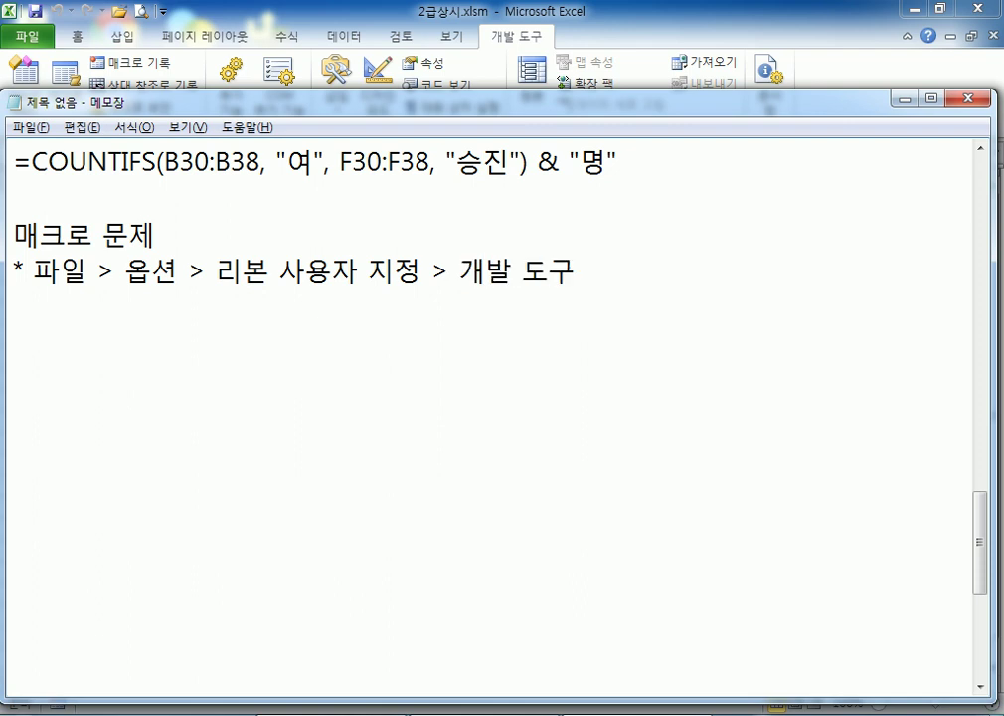
{"action": "type", "text": " 항목을"}
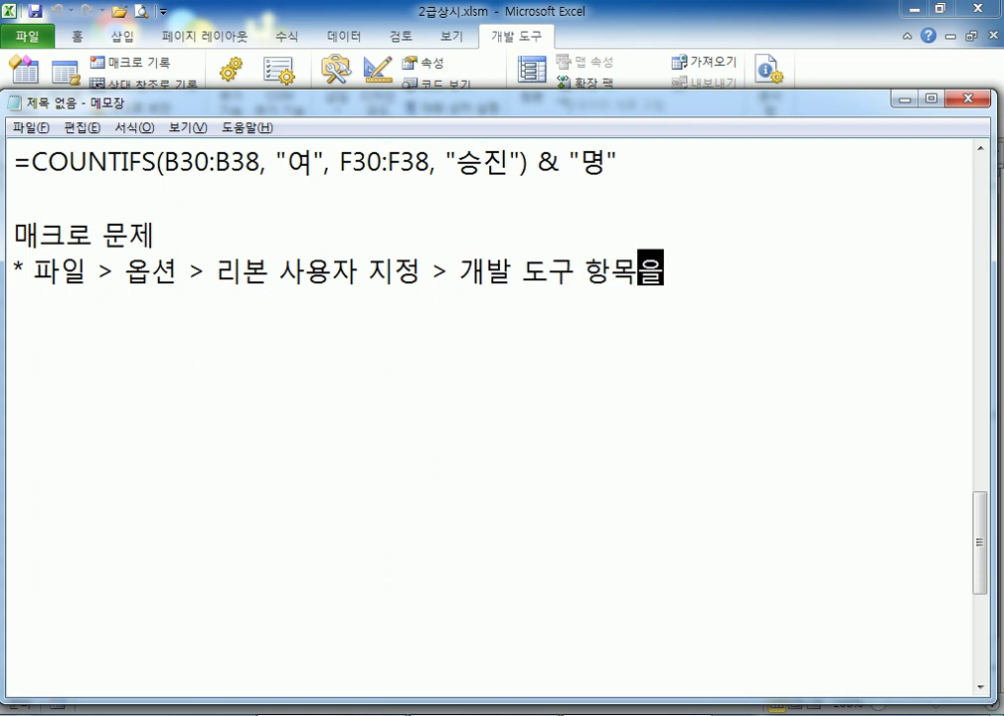
{"action": "type", "text": " 선택"}
{"action": "key", "text": "Return"}
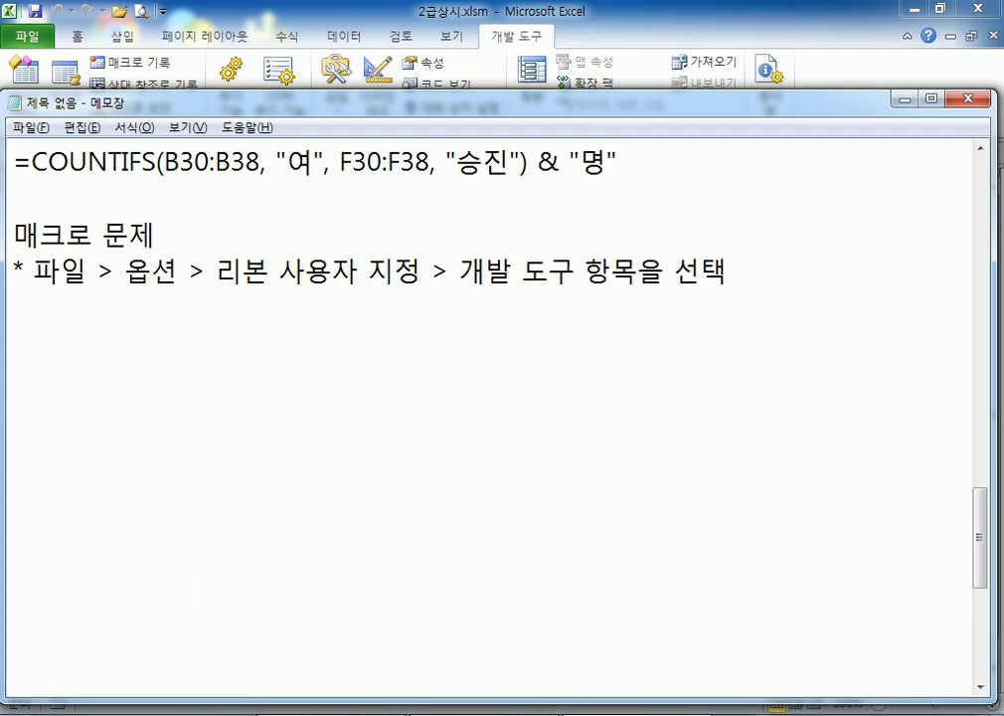
{"action": "left_click", "coordinate": [42, 27]}
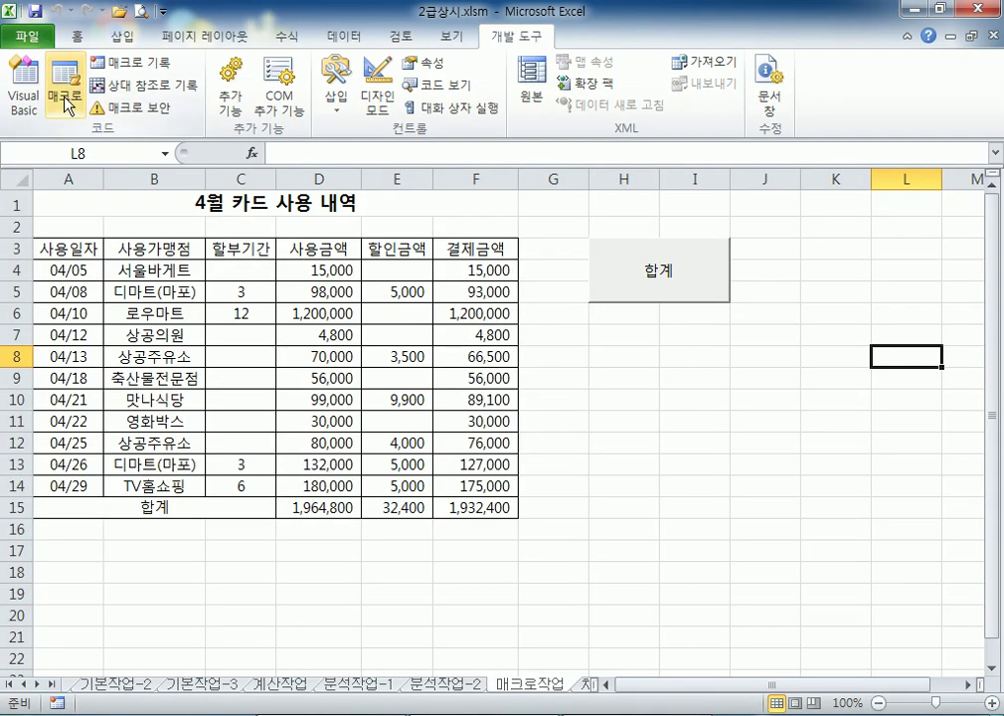
{"action": "left_click", "coordinate": [30, 36]}
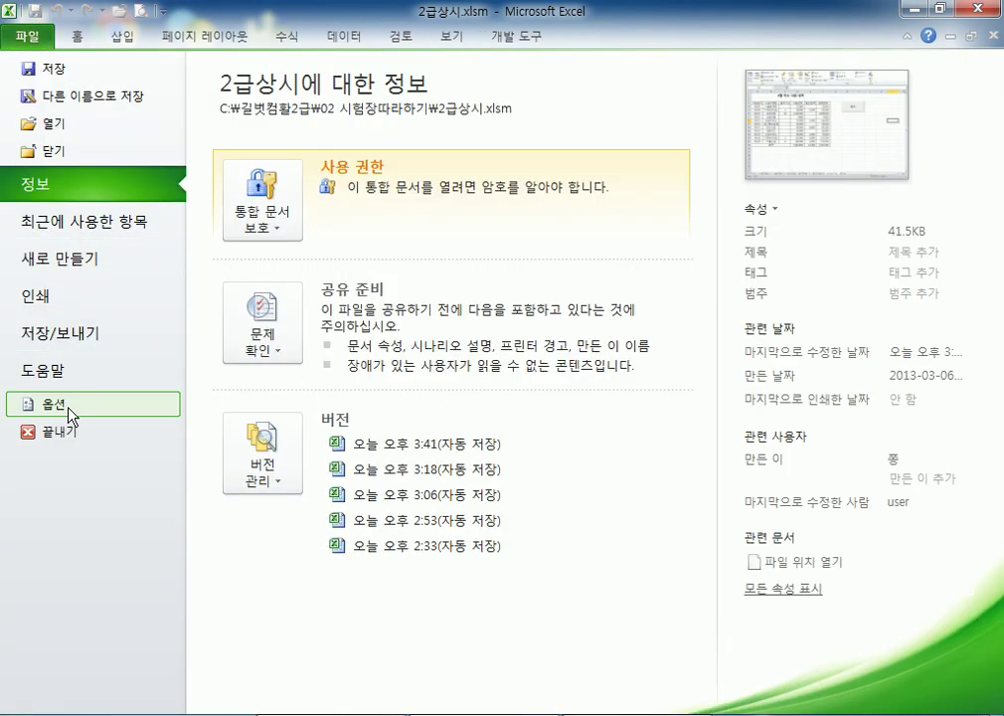
{"action": "left_click", "coordinate": [70, 415]}
{"action": "left_click", "coordinate": [80, 219]}
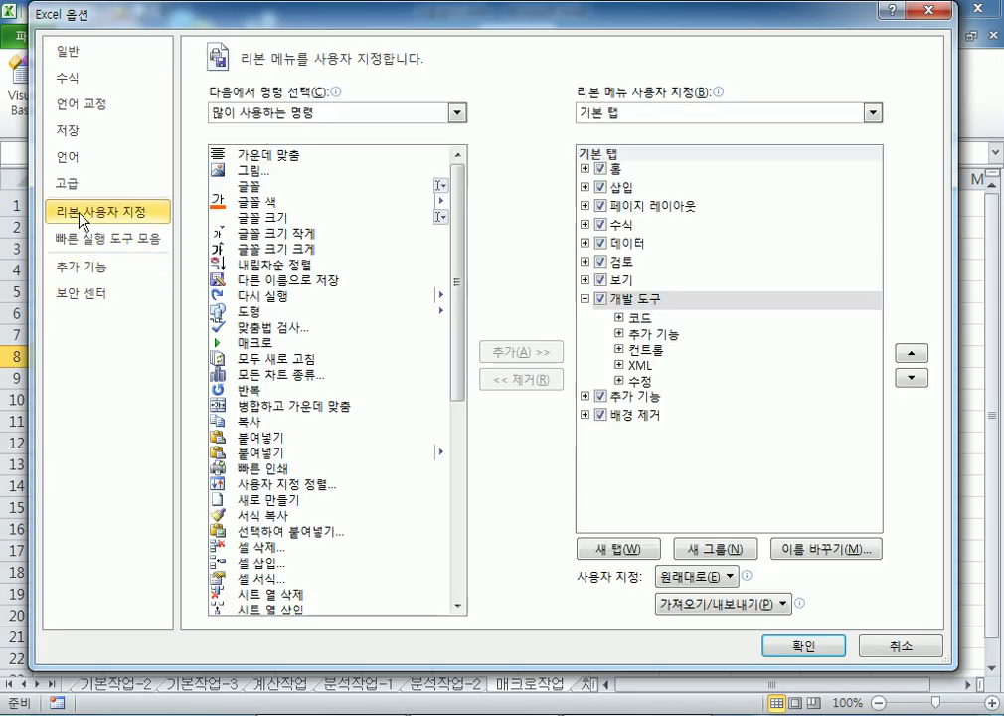
{"action": "left_click", "coordinate": [599, 299]}
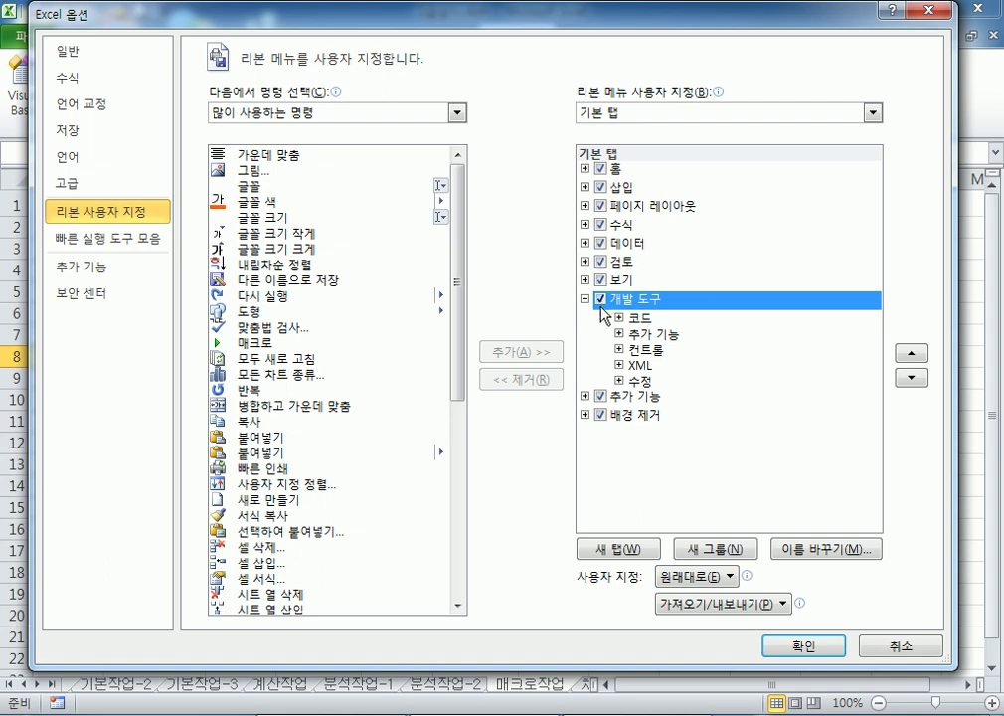
{"action": "key", "text": "Return"}
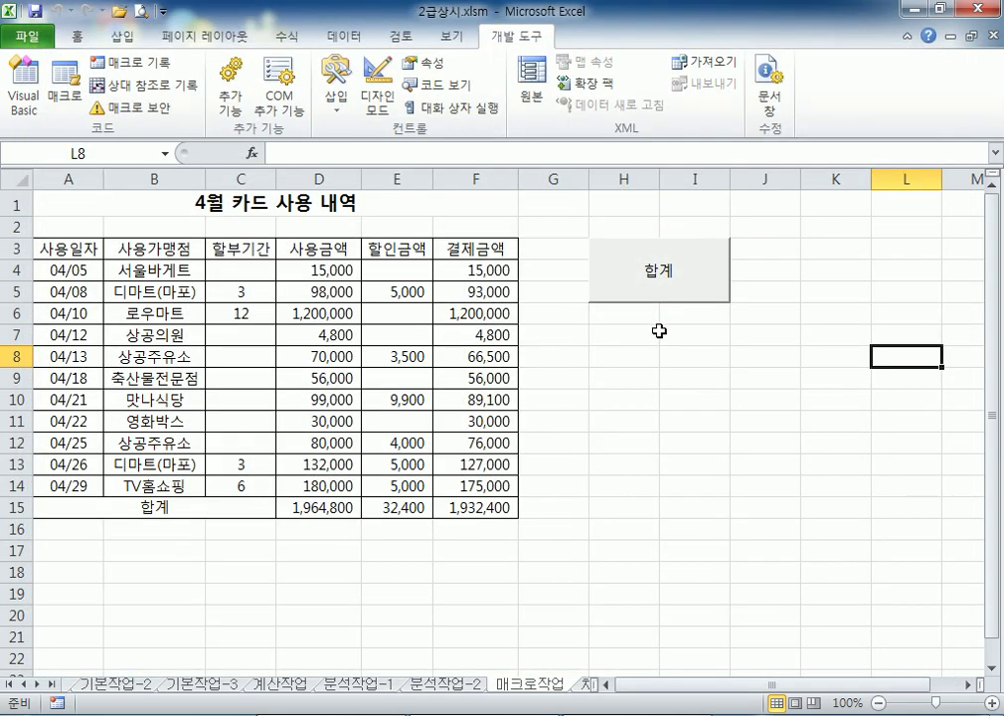
{"action": "key", "text": "alt+Tab"}
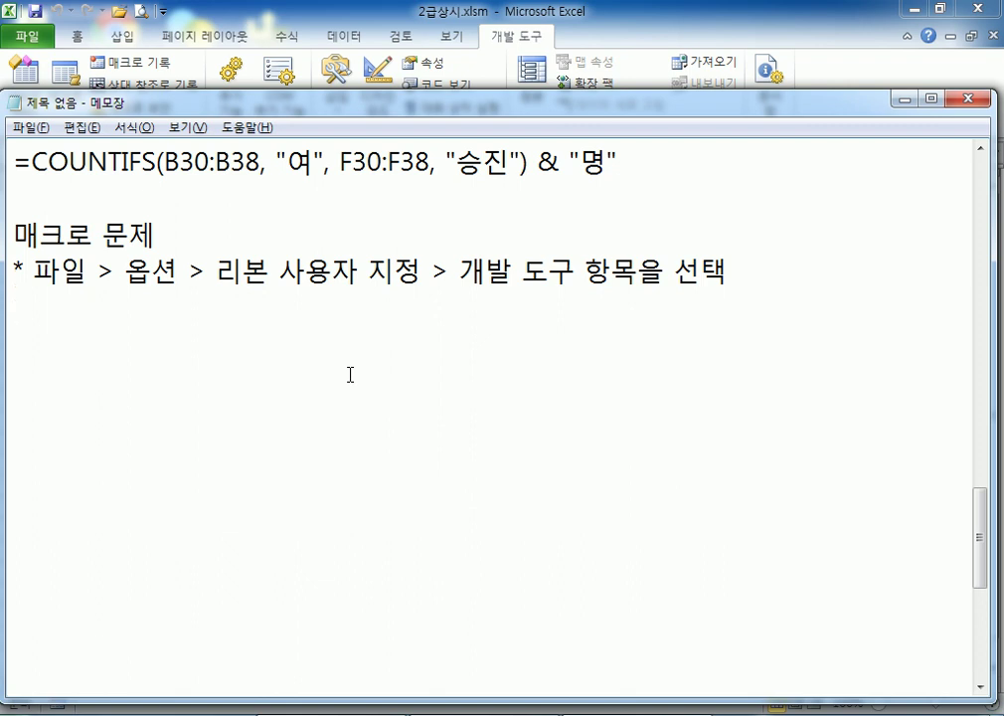
Add the line '1) 단추인 경우' to the notes
{"action": "type", "text": "1) 닫ㄴ"}
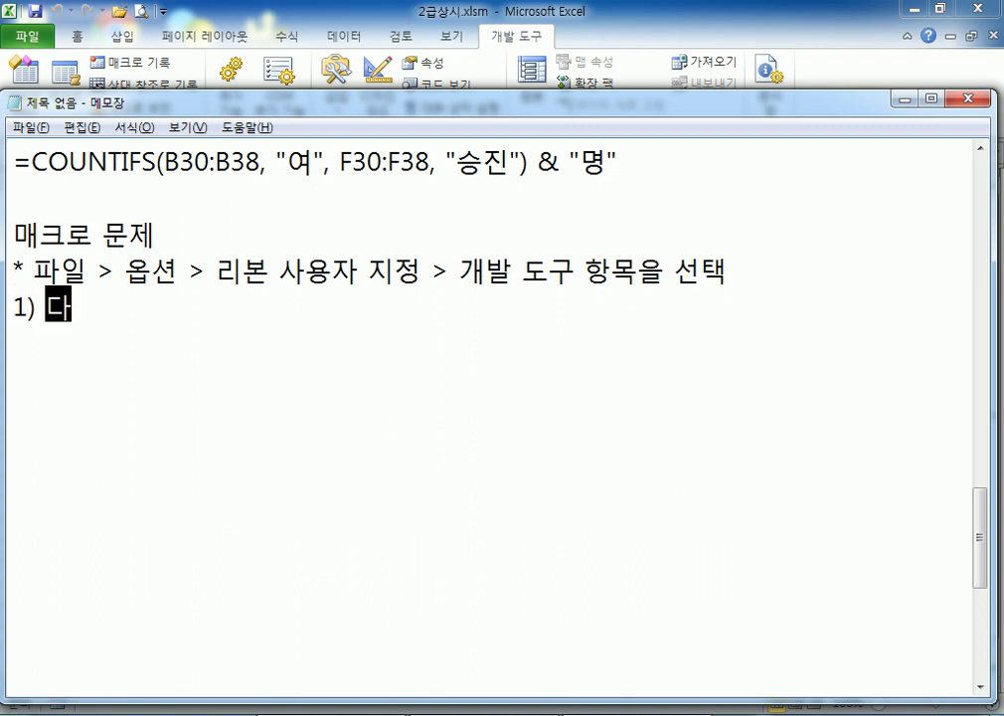
{"action": "key", "text": "BackSpace"}
{"action": "key", "text": "BackSpace"}
{"action": "type", "text": "단추를"}
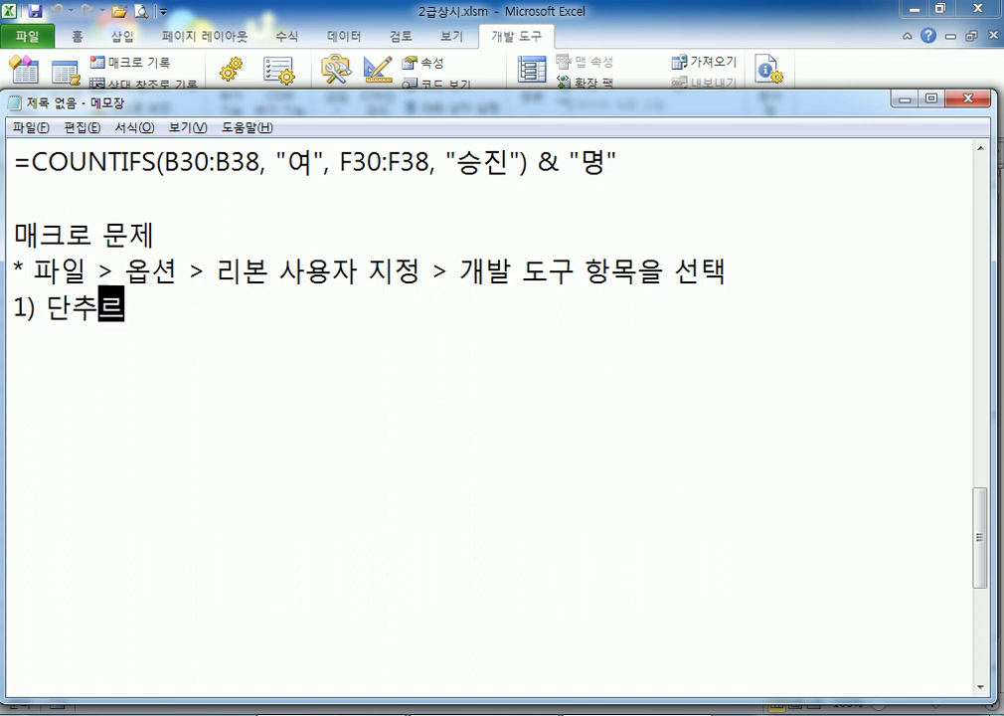
{"action": "key", "text": "BackSpace"}
{"action": "key", "text": "BackSpace"}
{"action": "key", "text": "BackSpace"}
{"action": "type", "text": "인"}
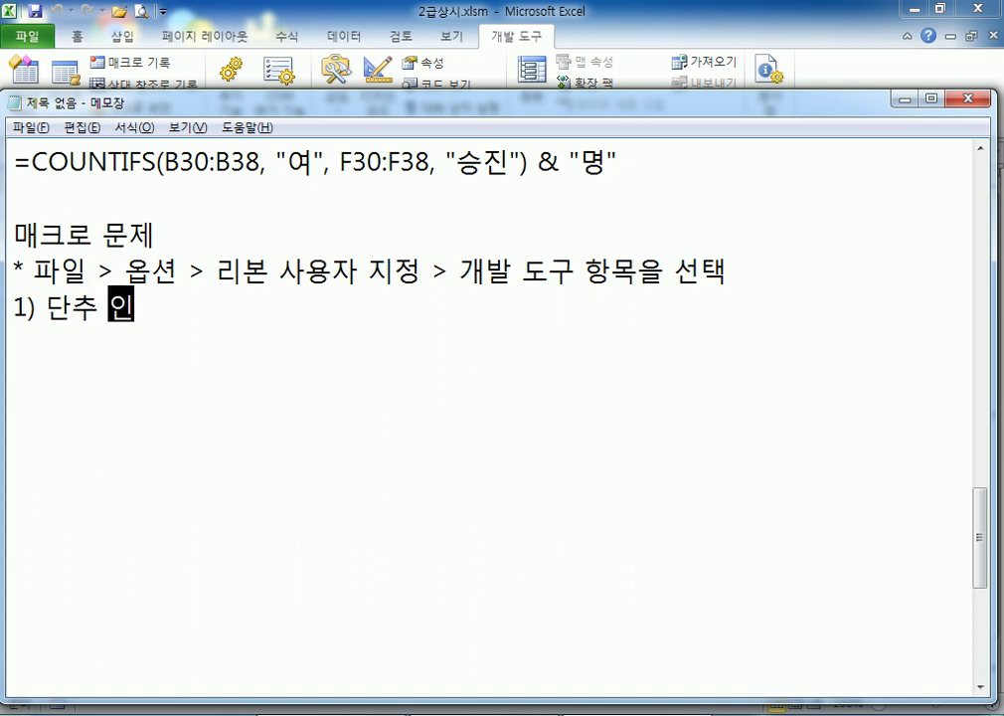
{"action": "key", "text": "BackSpace"}
{"action": "key", "text": "BackSpace"}
{"action": "type", "text": "인 경우"}
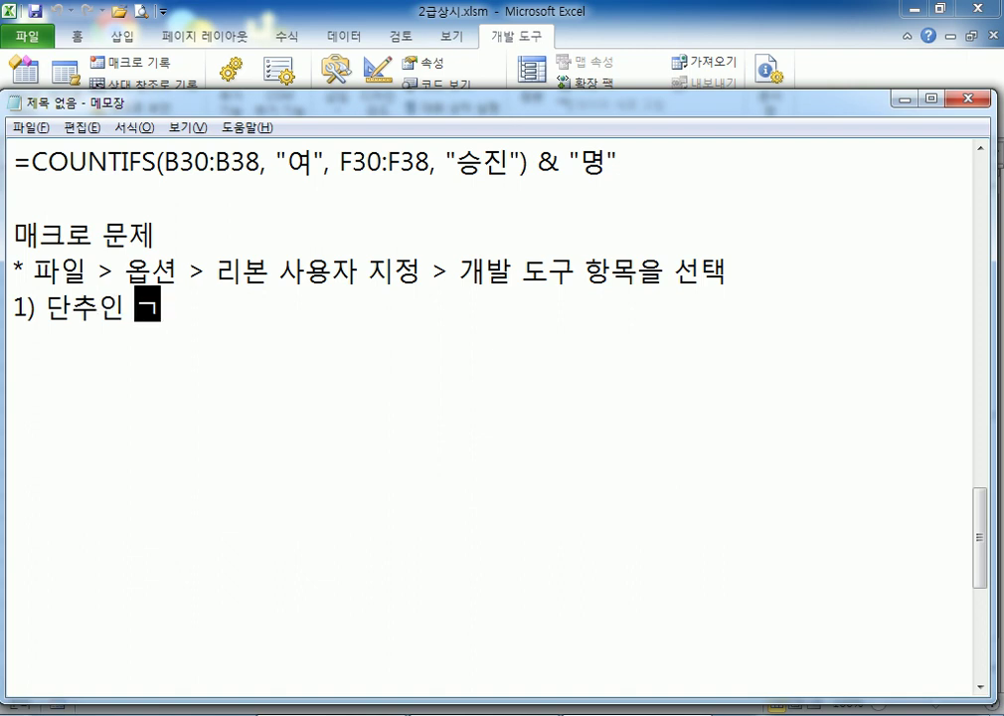
{"action": "key", "text": "Return"}
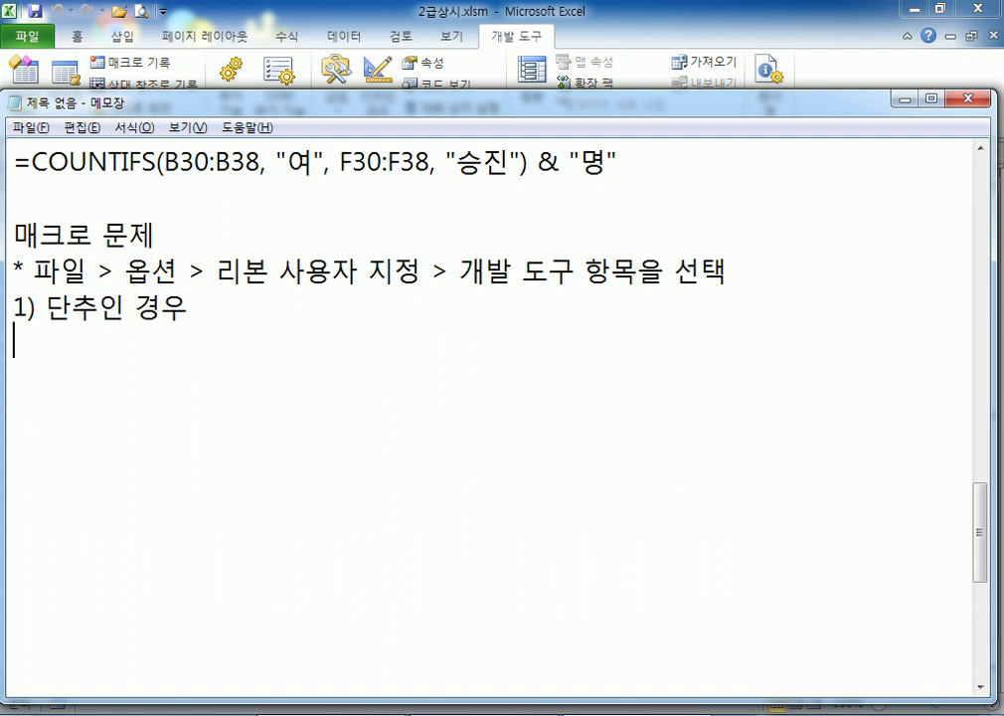
Write step 'ㄱ) 개발 도구 > 삽입 > 양식 콘트롤 > 단추', checking Excel's Insert menu
{"action": "type", "text": "ㄱ) 개발 도구 "}
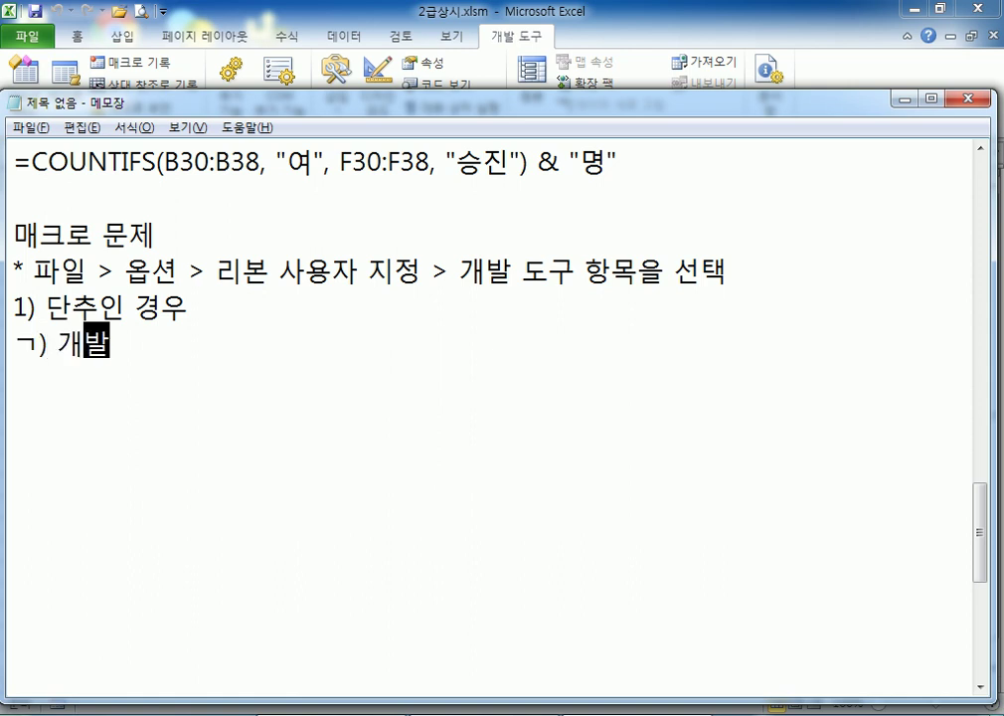
{"action": "type", "text": ">"}
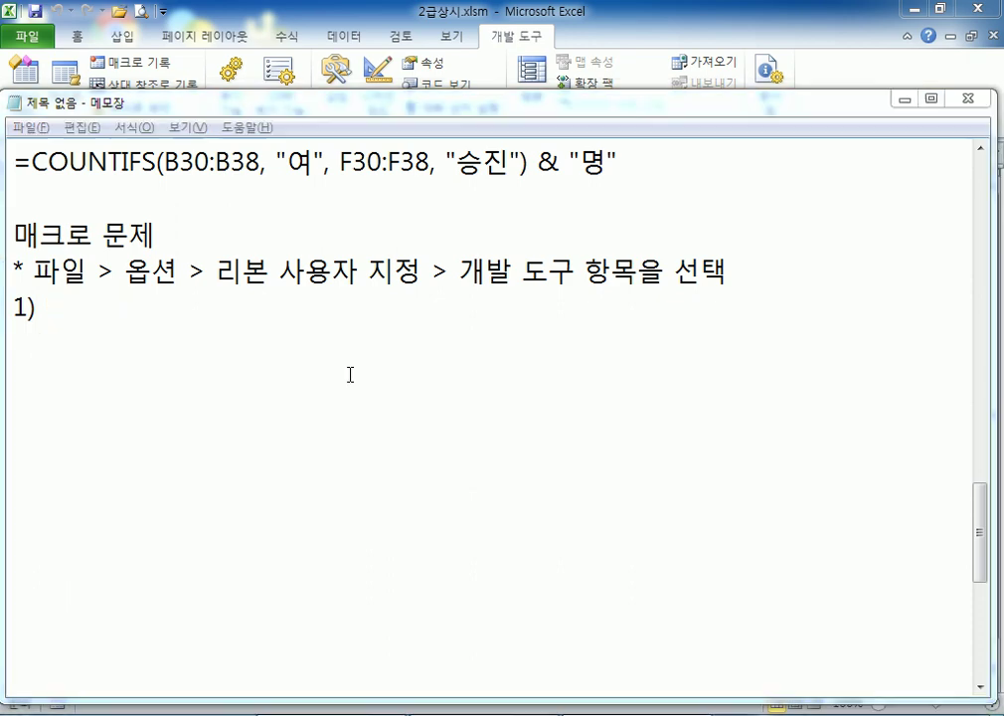
{"action": "key", "text": "alt+Tab"}
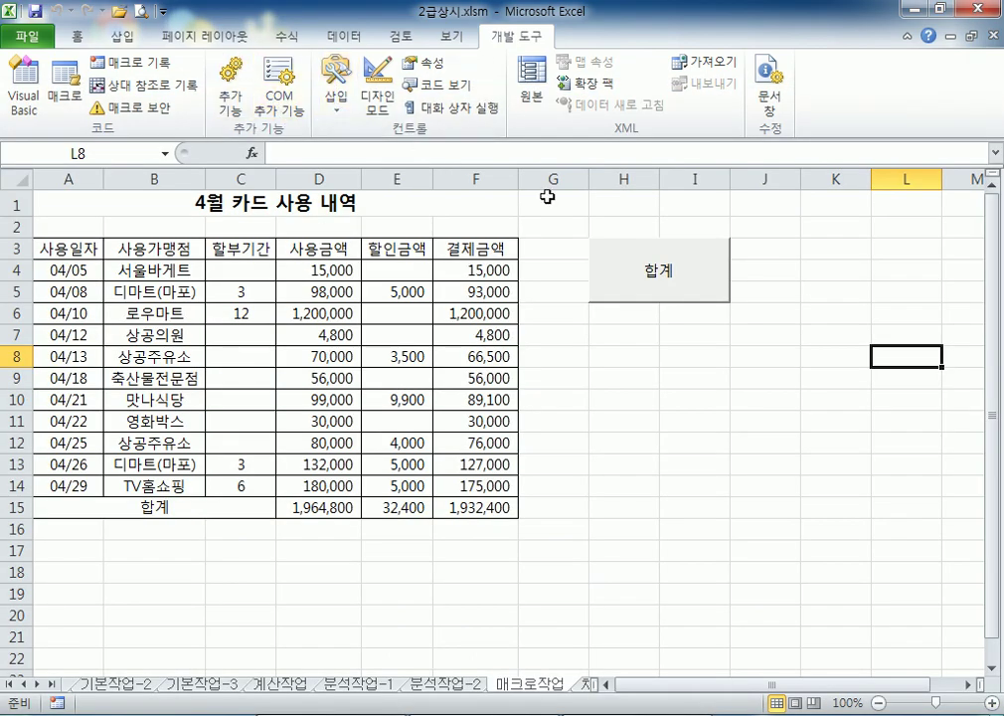
{"action": "key", "text": "alt+Tab"}
{"action": "type", "text": "삽입 >"}
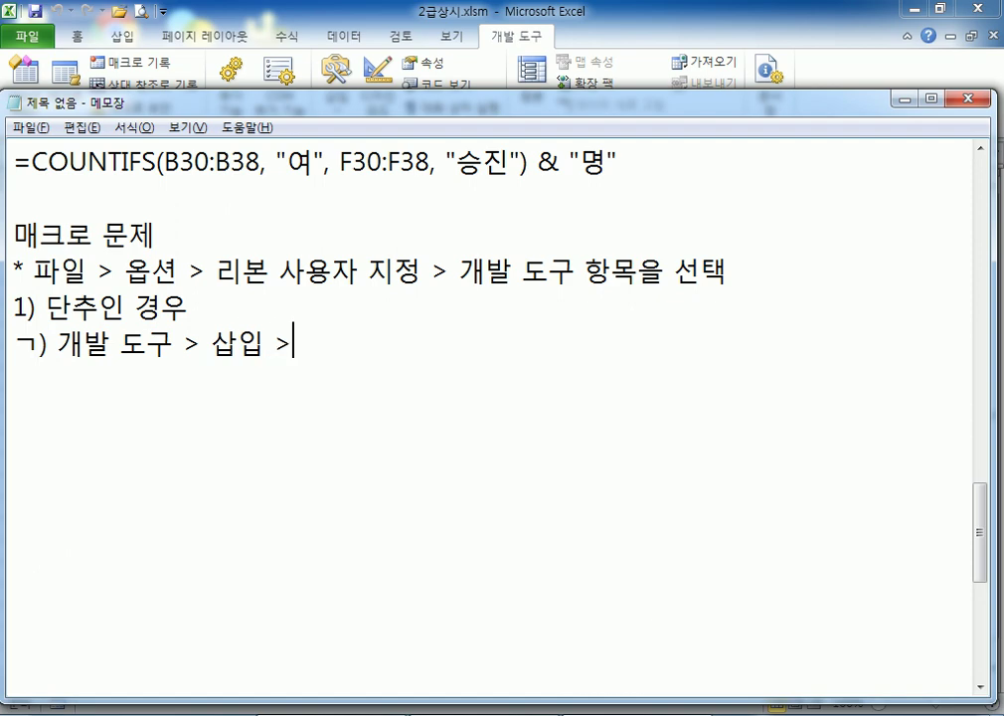
{"action": "key", "text": "alt+Tab"}
{"action": "left_click", "coordinate": [336, 95]}
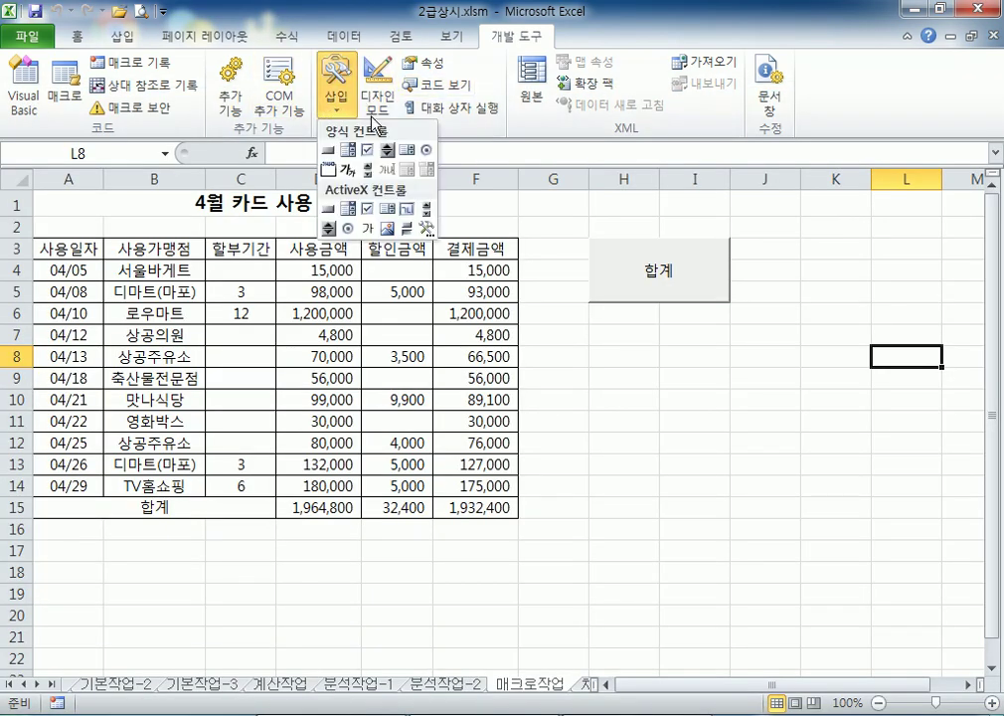
{"action": "key", "text": "alt+Tab"}
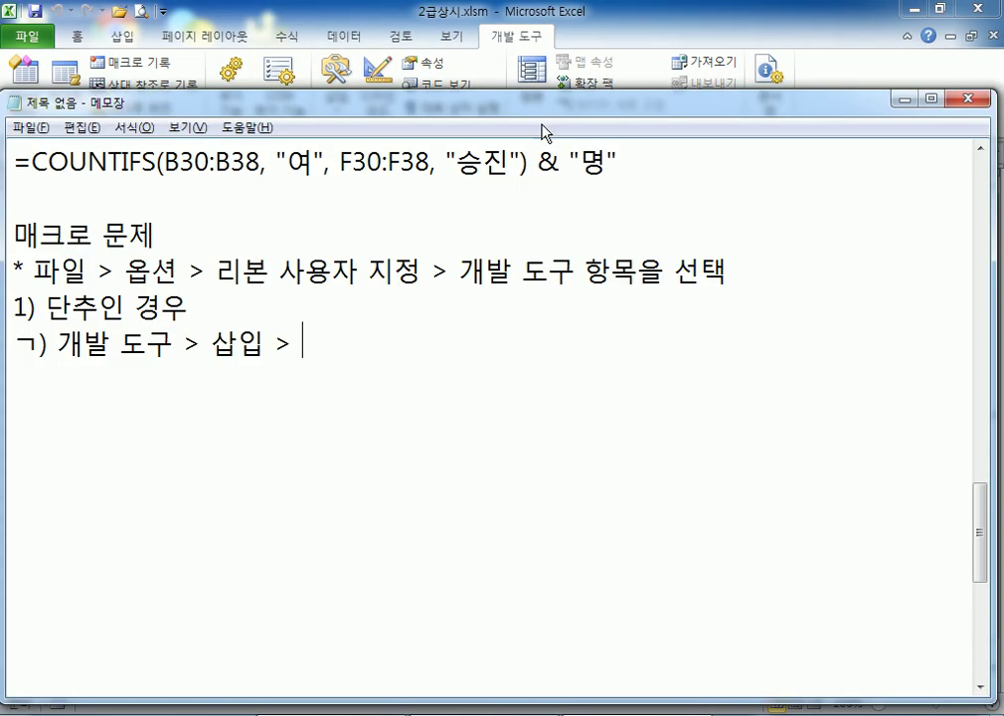
{"action": "type", "text": "양식 콘"}
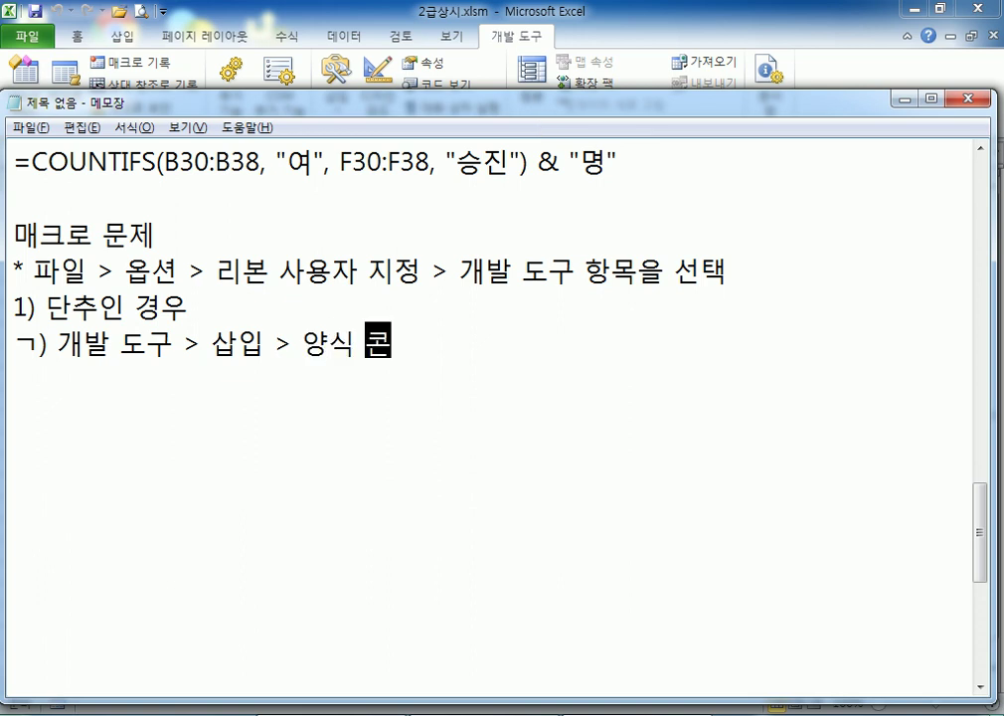
{"action": "type", "text": "트롤"}
{"action": "key", "text": "BackSpace"}
{"action": "type", "text": "ㅍ"}
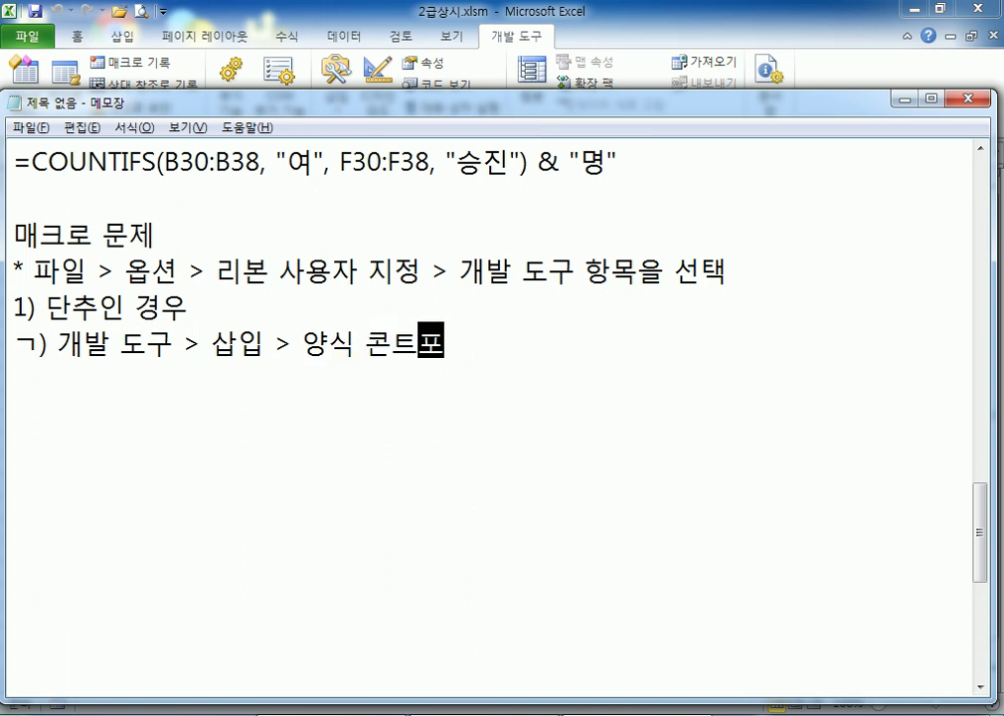
{"action": "key", "text": "BackSpace"}
{"action": "type", "text": "롤 > "}
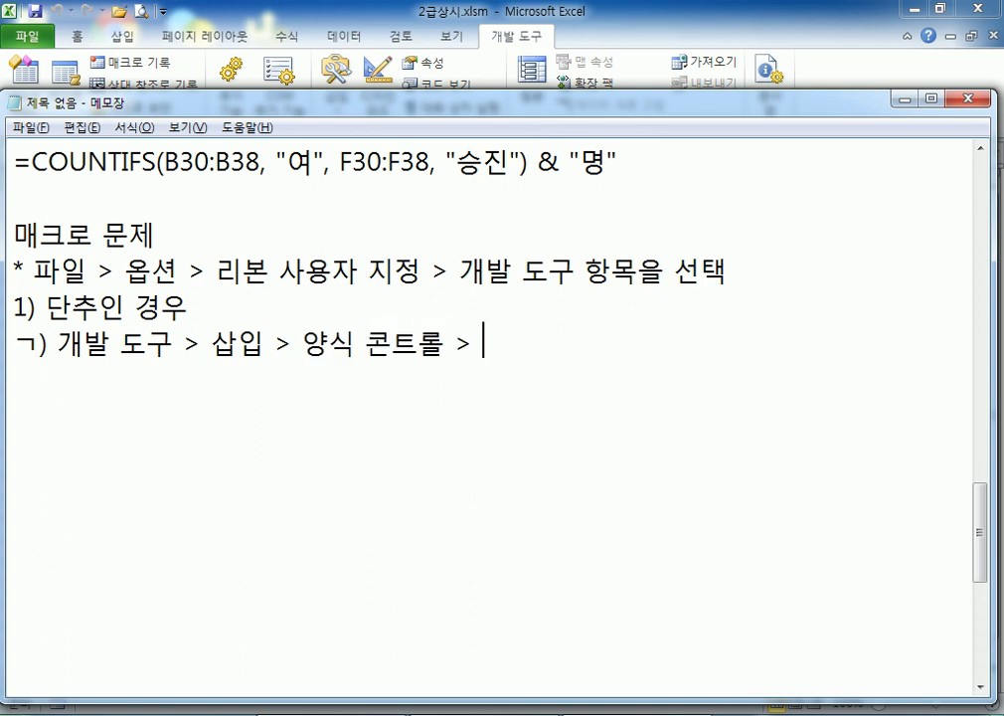
{"action": "type", "text": "단추"}
{"action": "key", "text": "Return"}
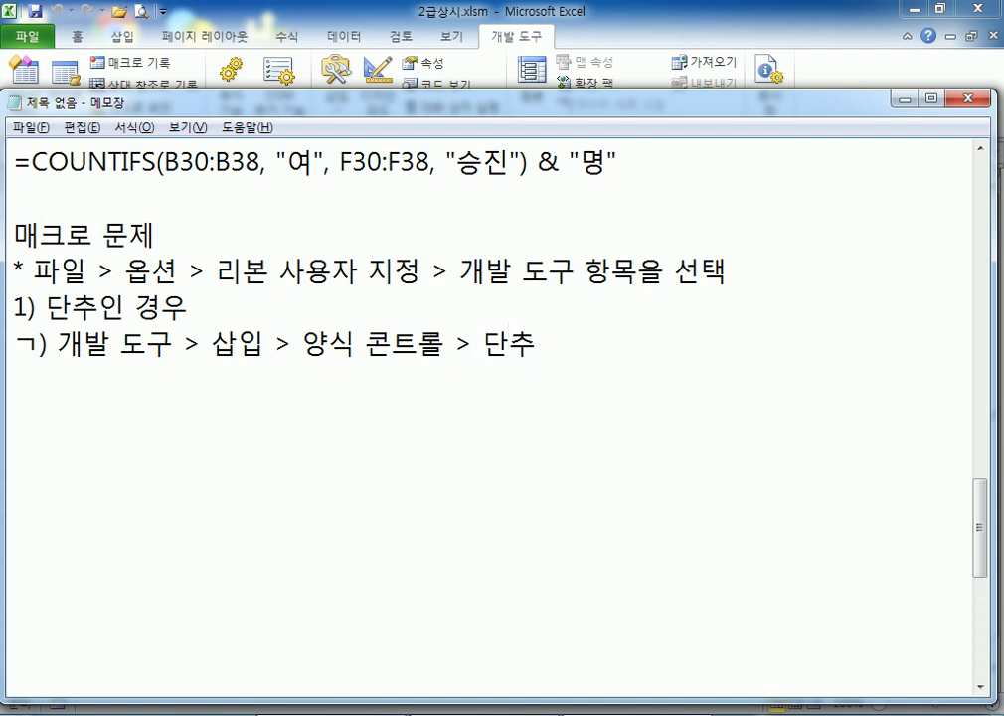
Add step ㄴ): draw the button at the set position, holding Alt for precision
{"action": "type", "text": "2"}
{"action": "key", "text": "BackSpace"}
{"action": "type", "text": "ㄴ"}
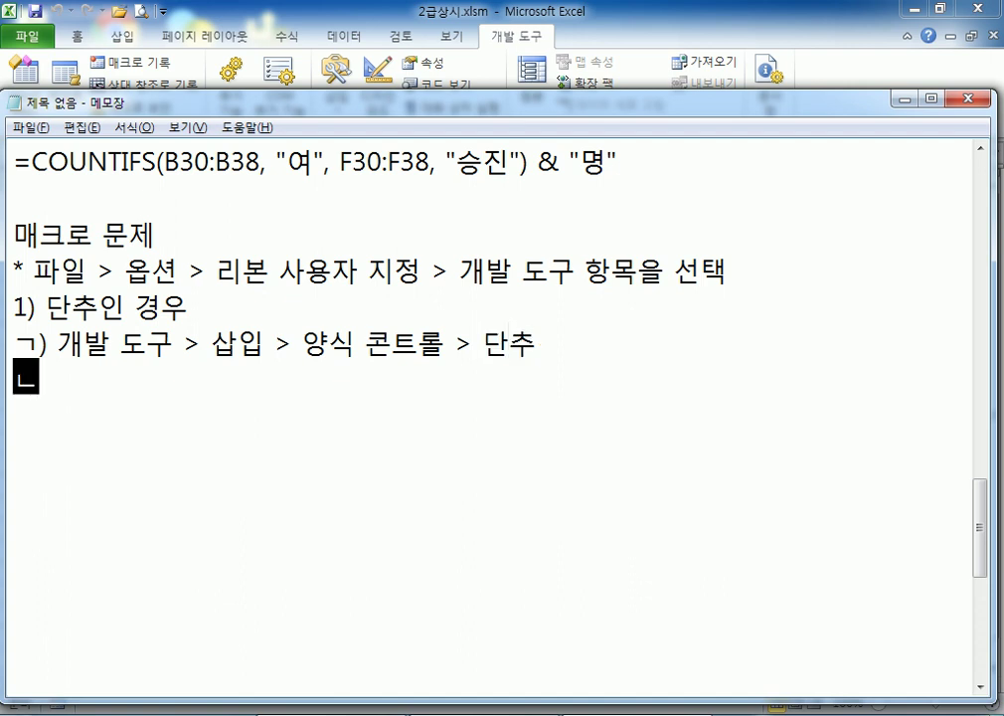
{"action": "type", "text": ") ㅈ지정된"}
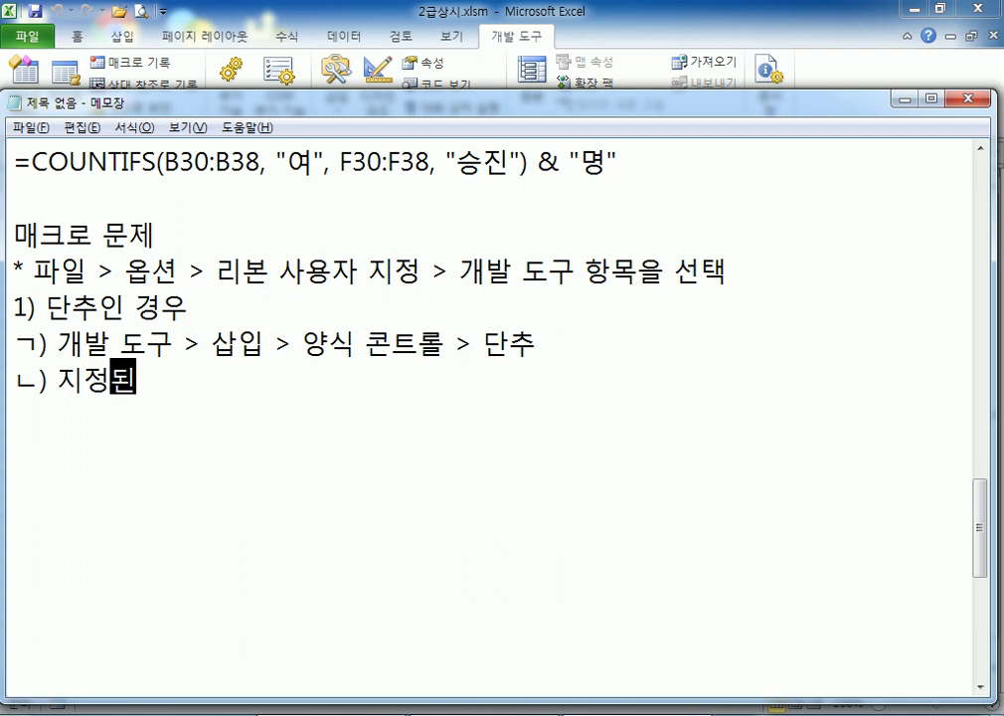
{"action": "type", "text": " 위칭에 그린"}
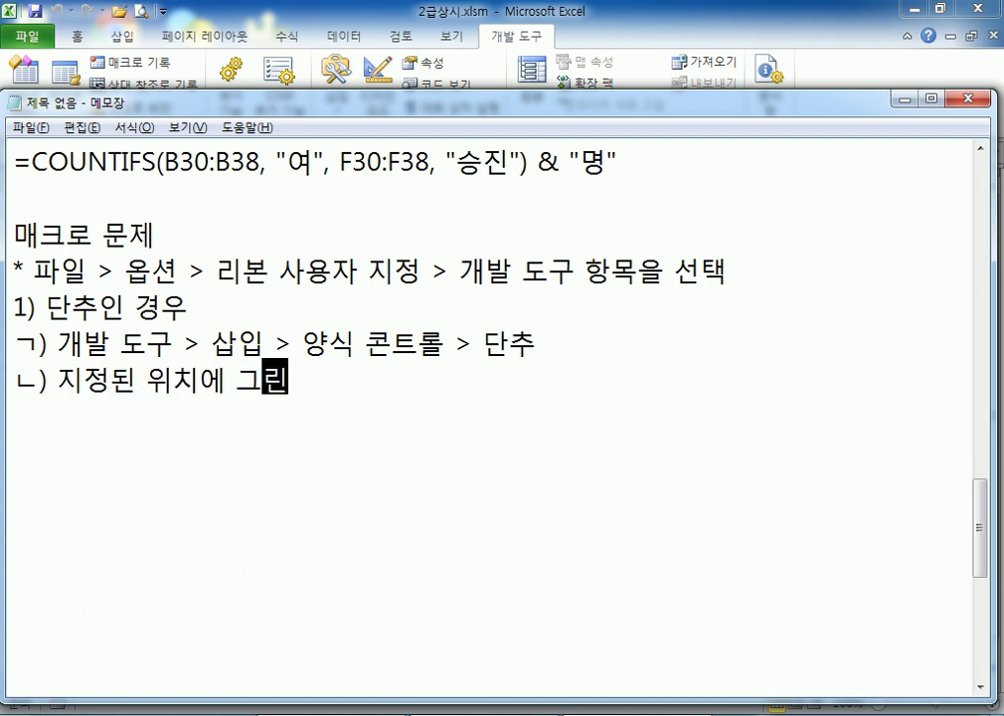
{"action": "type", "text": "다. ("}
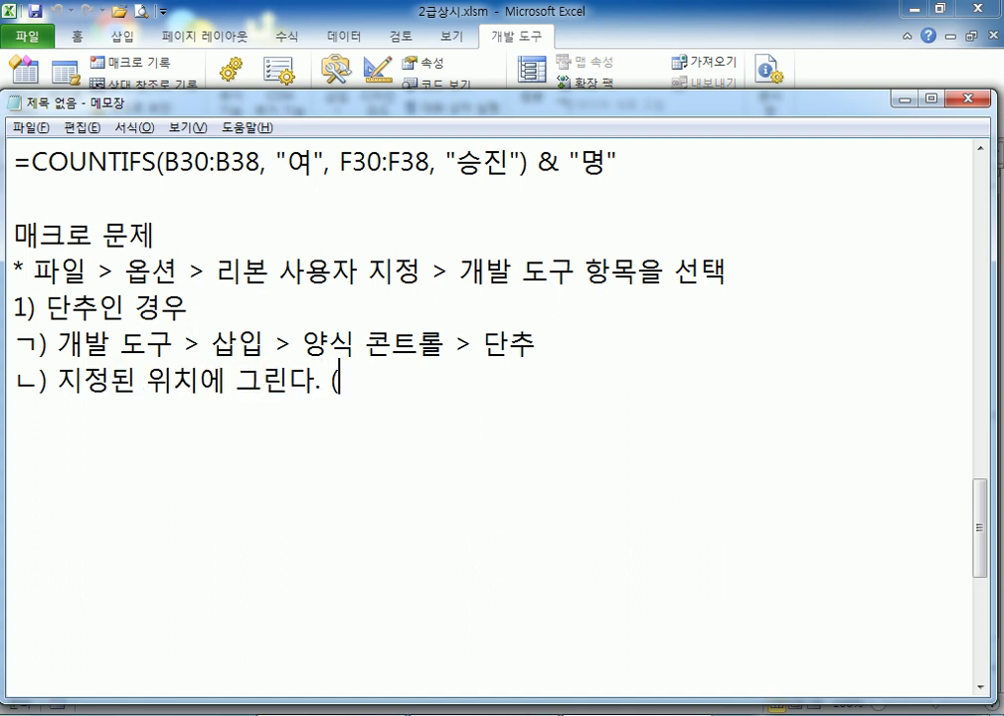
{"action": "type", "text": "a"}
{"action": "key", "text": "BackSpace"}
{"action": "type", "text": "Alt ㅋ"}
{"action": "key", "text": "BackSpace"}
{"action": "type", "text": "키를 누른"}
{"action": "type", "text": " 상태에서 글"}
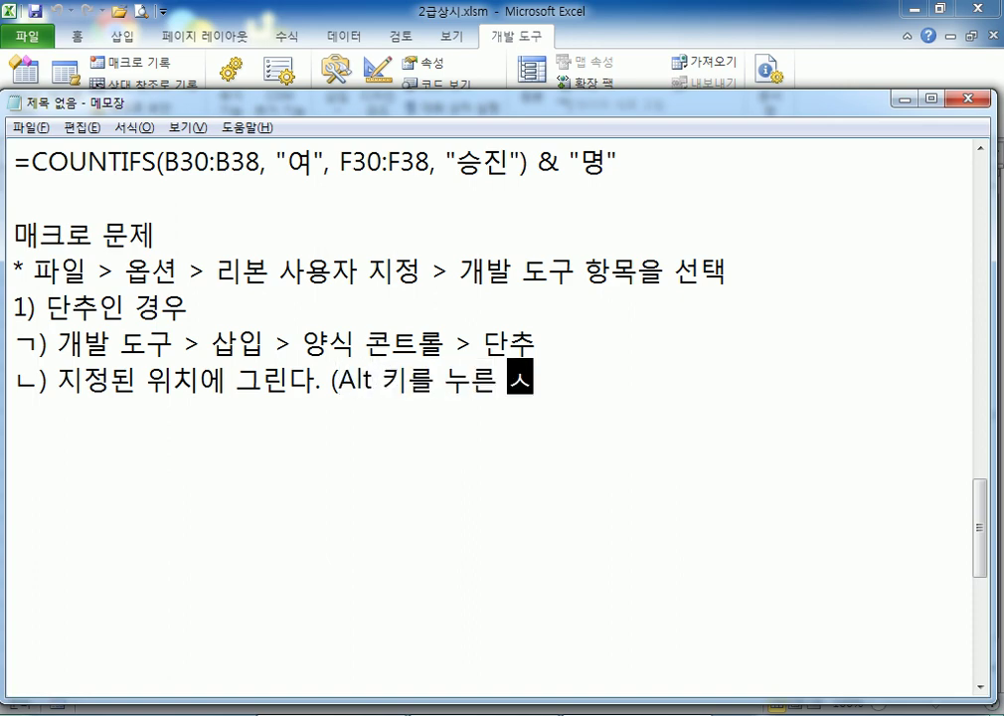
{"action": "type", "text": "리면 정확"}
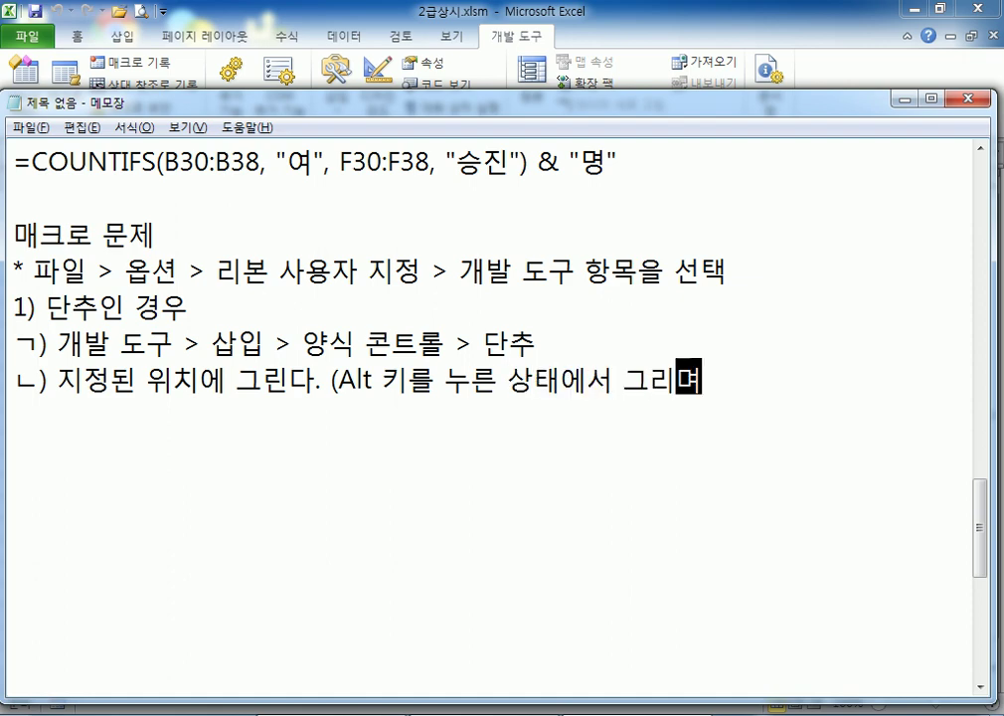
{"action": "type", "text": "하다)"}
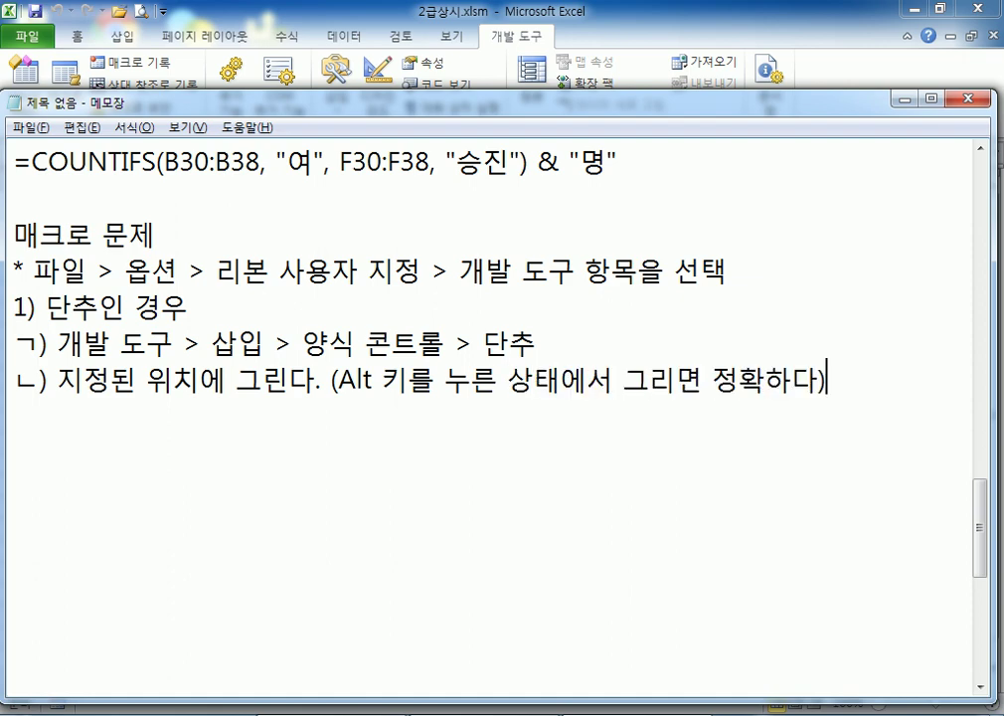
{"action": "key", "text": "Return"}
Add step ㄷ) saying the macro-assign dialog opens automatically, then begin ㄹ) 매크로 이름(합계)
{"action": "type", "text": "ㄷ) 그리"}
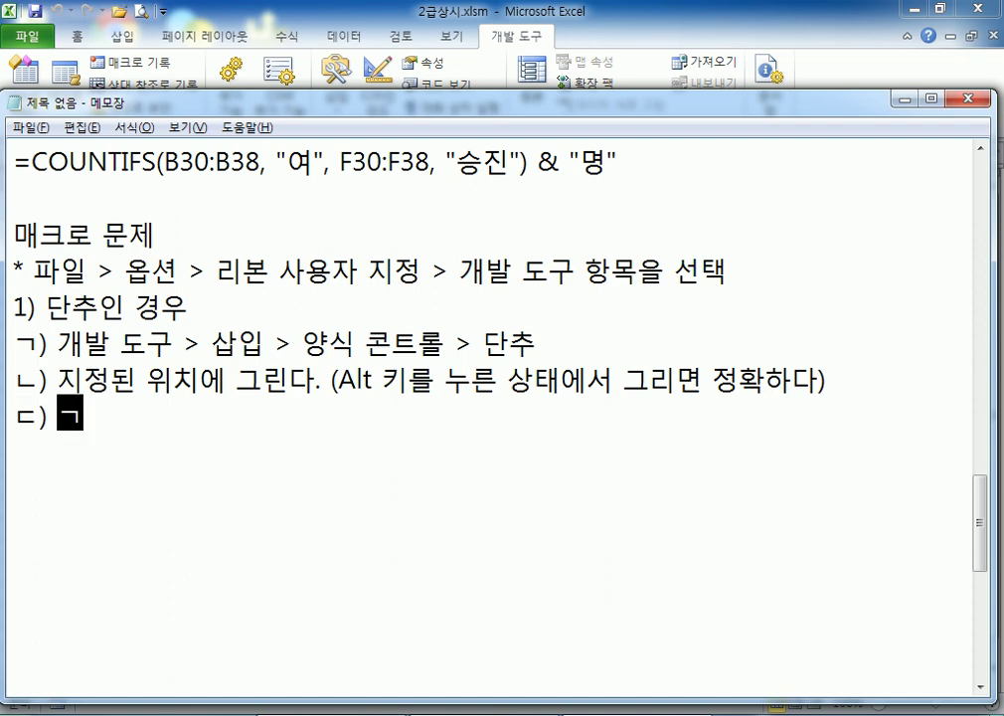
{"action": "type", "text": "고"}
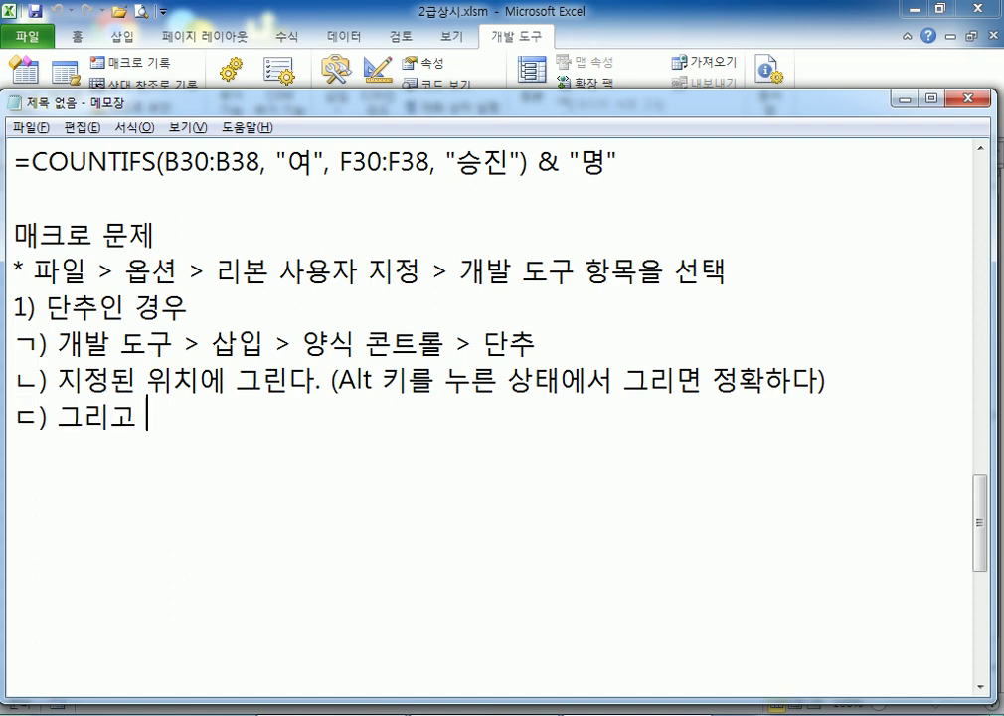
{"action": "key", "text": "BackSpace"}
{"action": "key", "text": "BackSpace"}
{"action": "key", "text": "BackSpace"}
{"action": "key", "text": "BackSpace"}
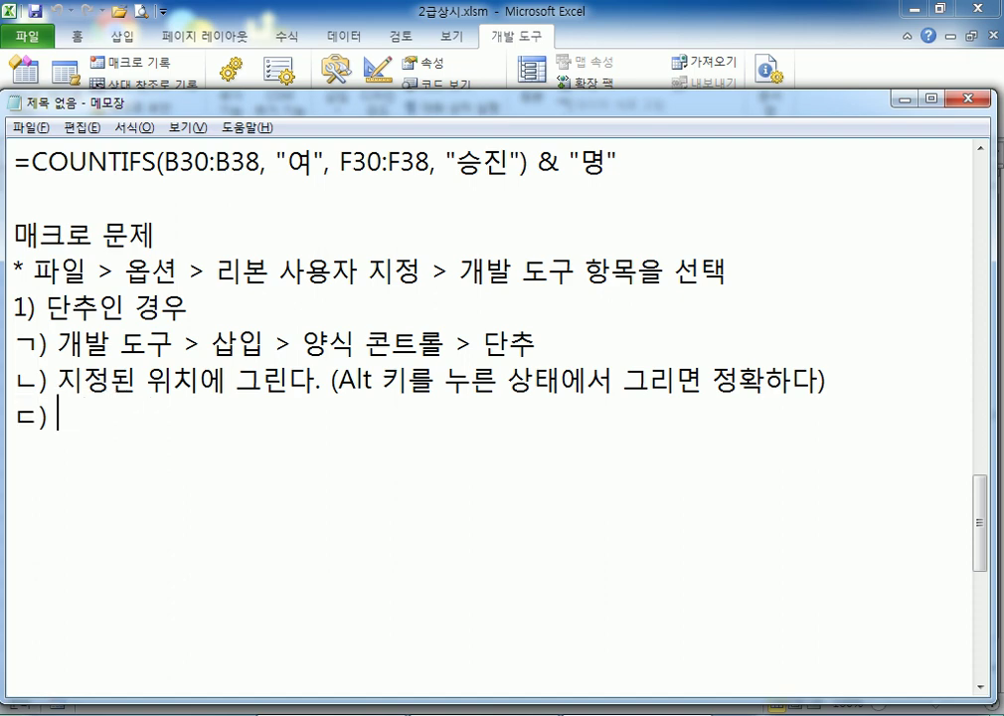
{"action": "type", "text": "단ㅊ추를 그리"}
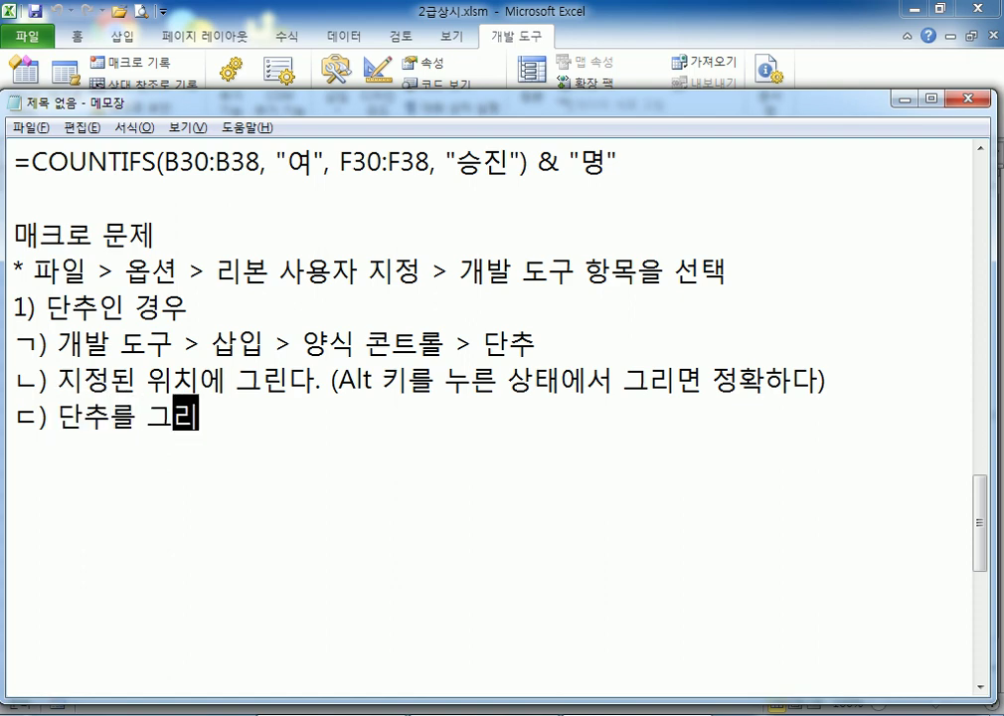
{"action": "type", "text": "고 나면 자동으로 매크"}
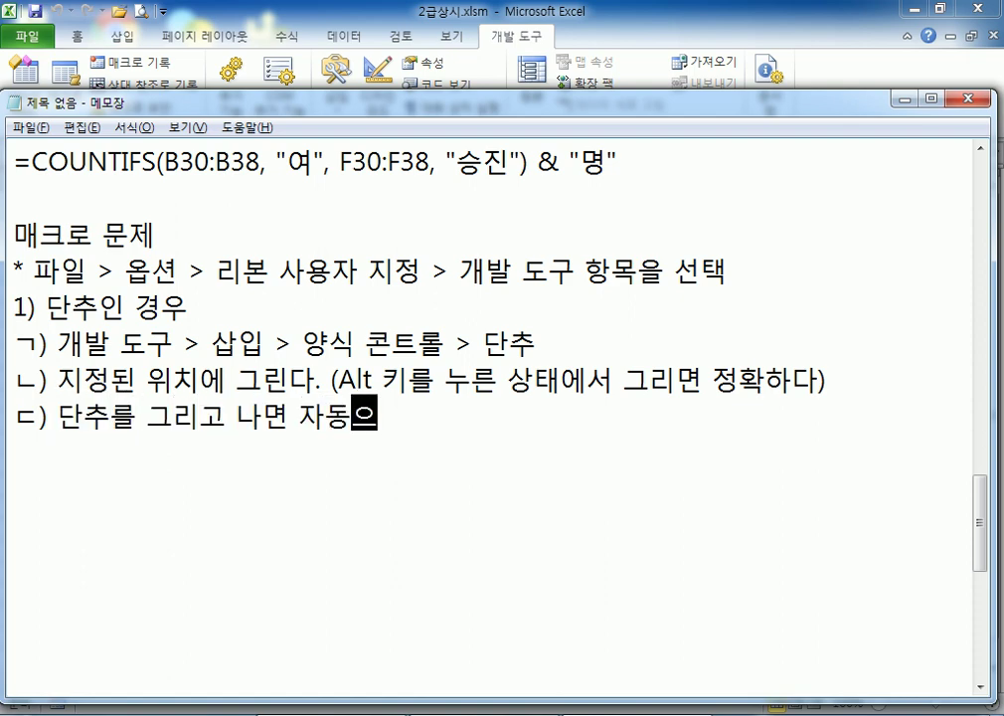
{"action": "type", "text": "로 지정"}
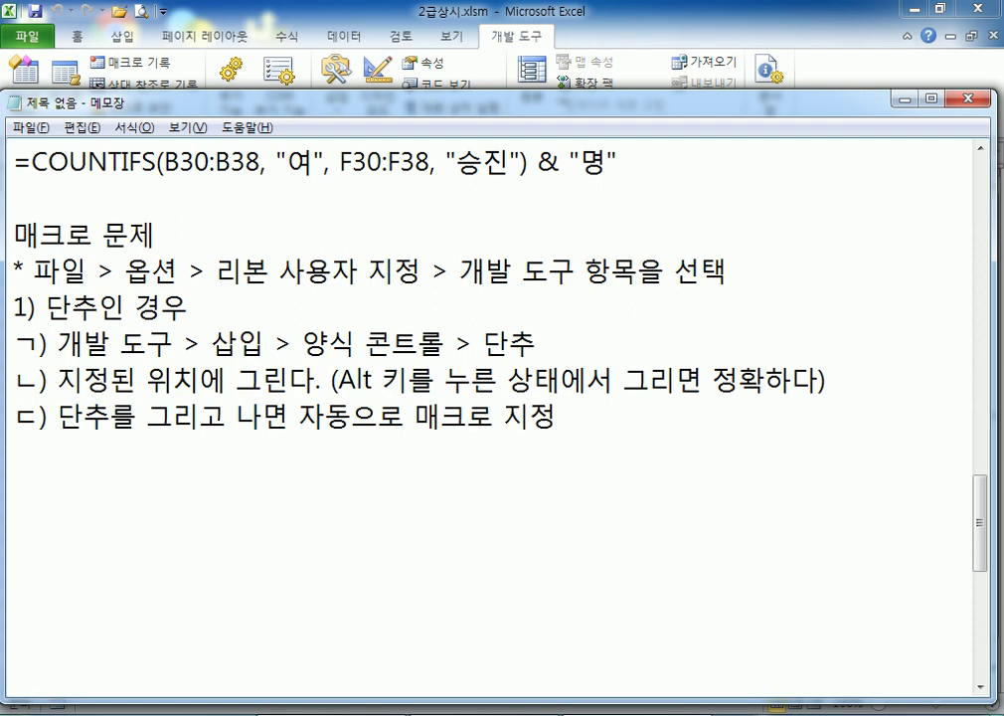
{"action": "type", "text": " 대화상자가 여"}
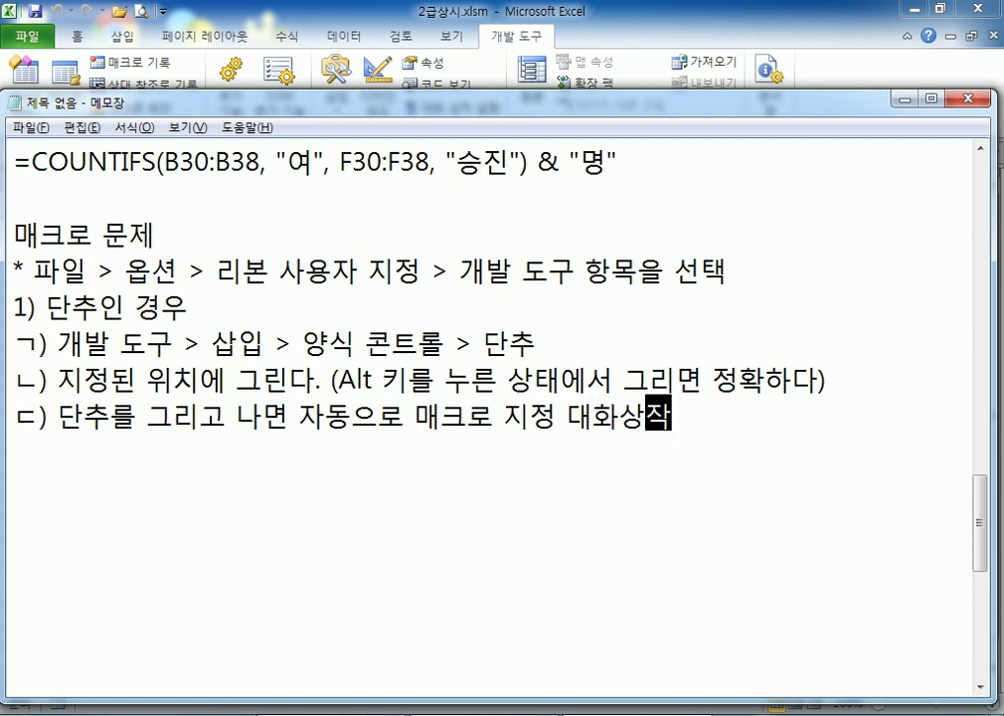
{"action": "type", "text": "열린다."}
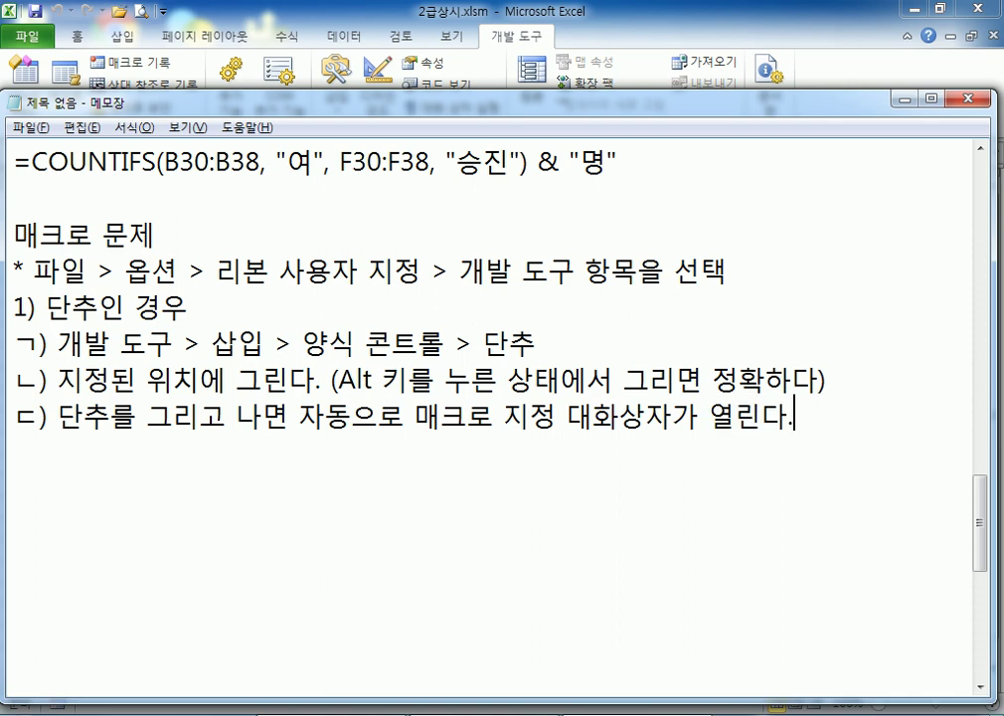
{"action": "key", "text": "Return"}
{"action": "type", "text": "ㄹ)"}
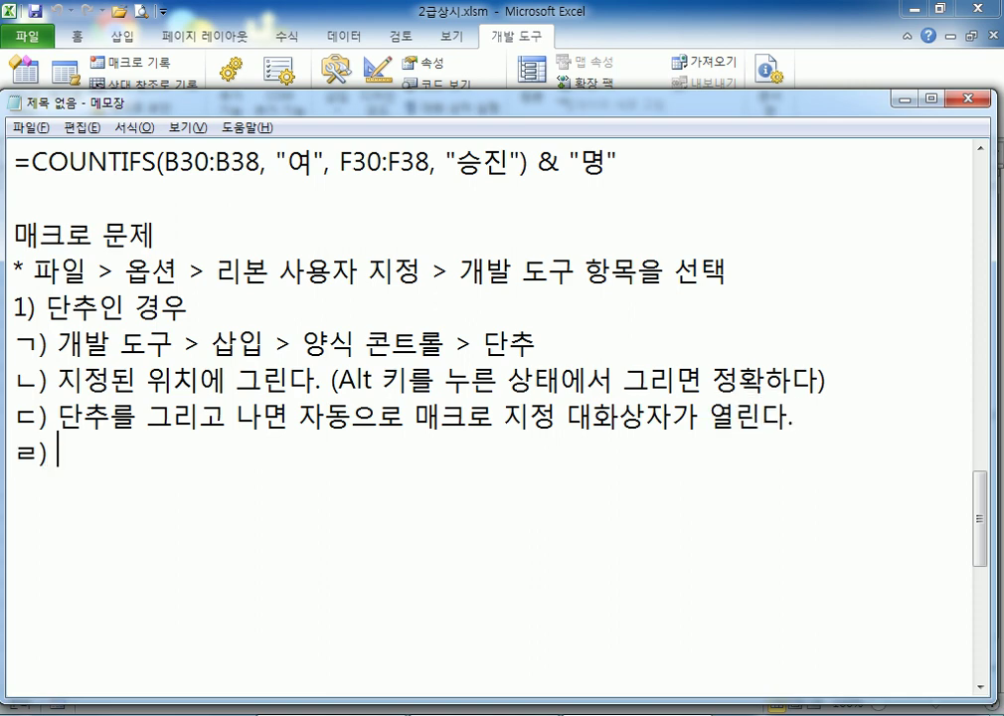
{"action": "type", "text": " 매크로 "}
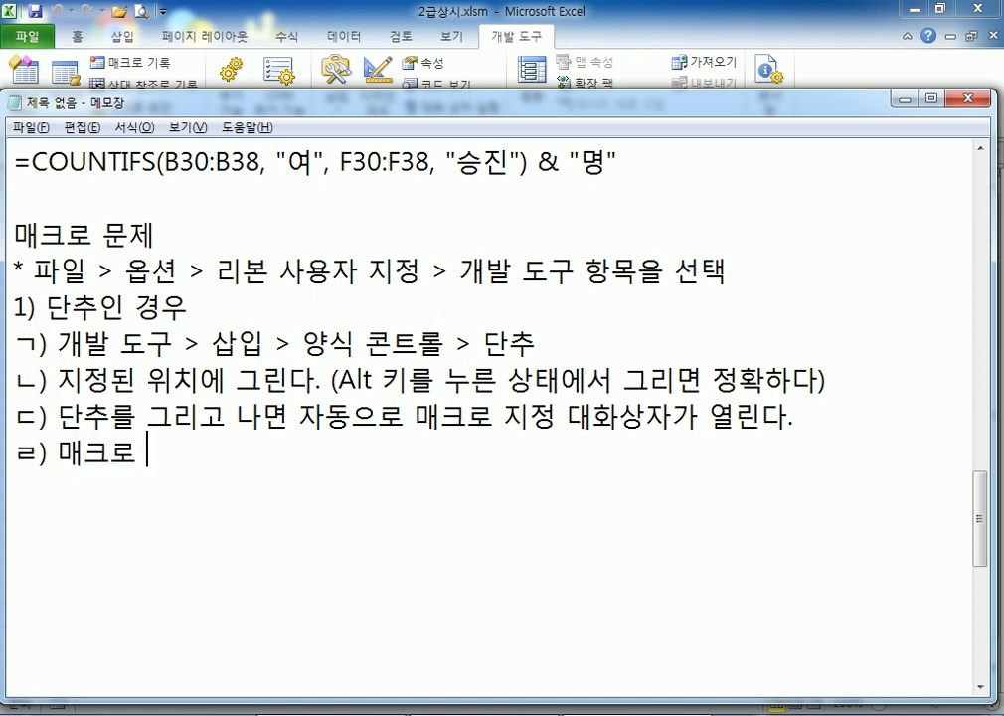
{"action": "type", "text": "이르ㅁ(합ㄱ"}
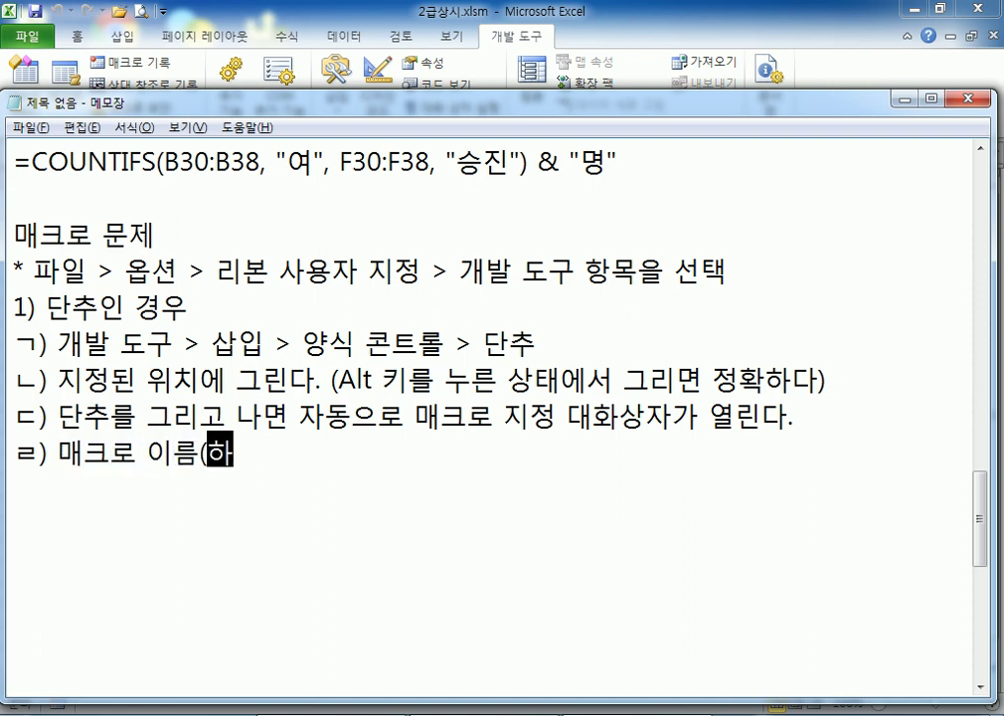
{"action": "type", "text": "ㅔ)"}
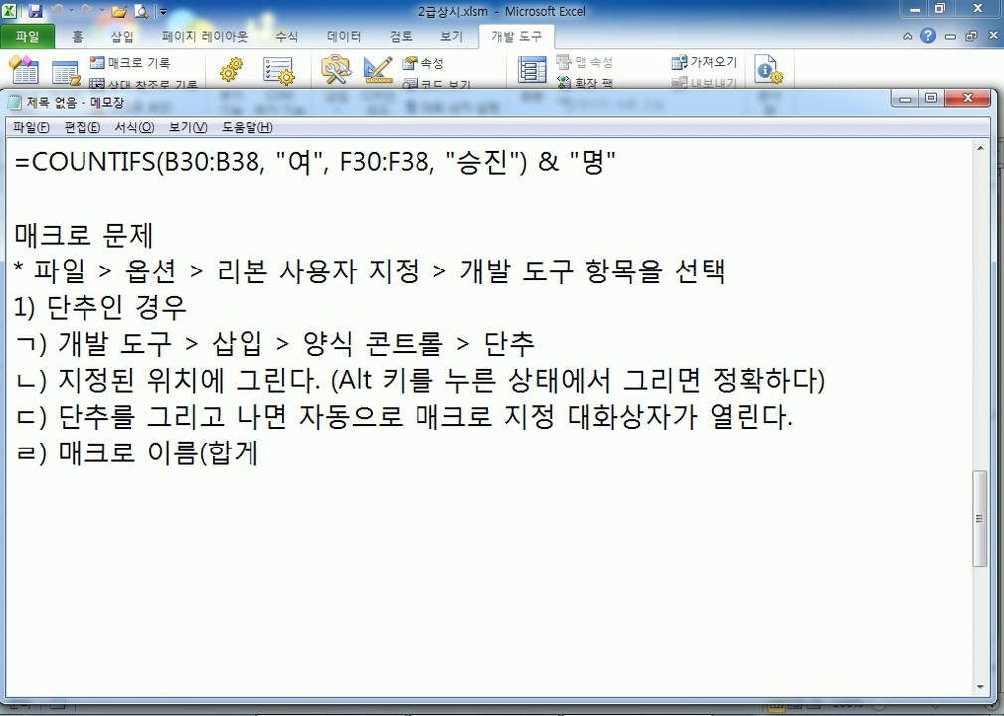
Complete note step ㄹ) as '매크로 이름(합계)을 입력 > 기록 > 매크로 상자가 열린다. > 확인'
{"action": "key", "text": "BackSpace"}
{"action": "key", "text": "BackSpace"}
{"action": "type", "text": "ㄱㅖ)ㅇㅡㄹ ㅇㅣㅂㄹㅕㄱ"}
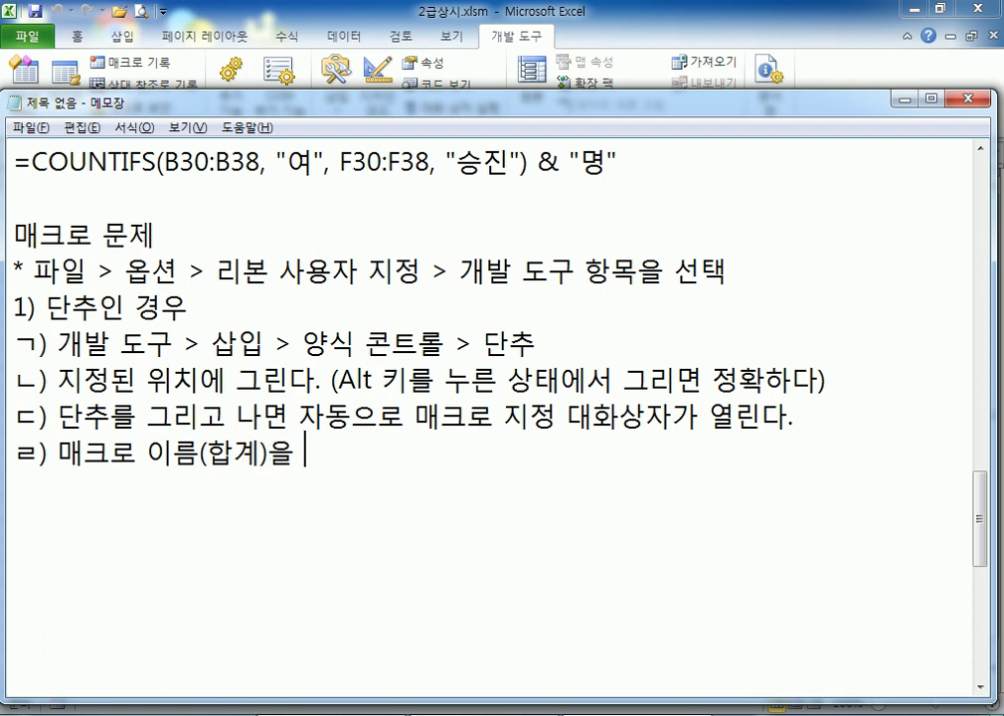
{"action": "key", "text": "BackSpace"}
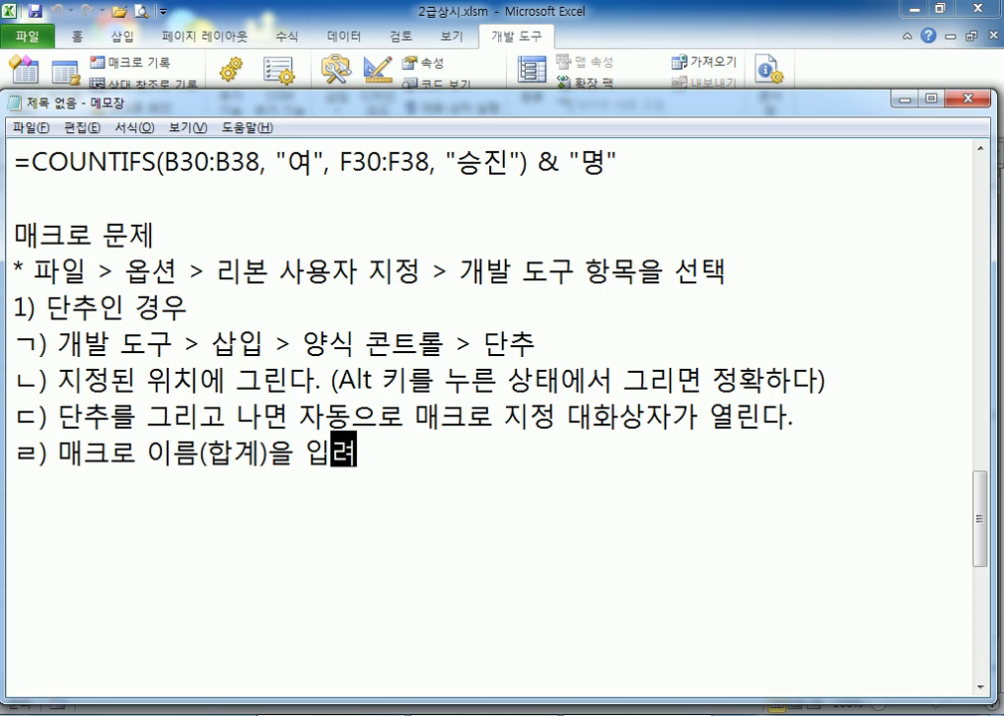
{"action": "type", "text": "ㄱ,"}
{"action": "key", "text": "BackSpace"}
{"action": "type", "text": "> "}
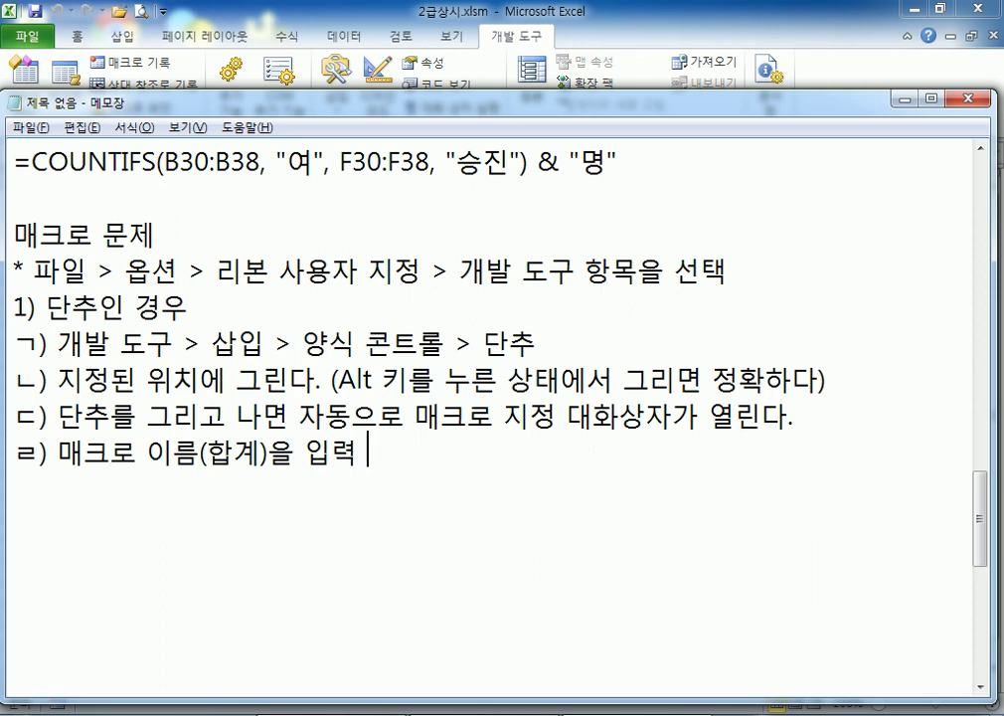
{"action": "type", "text": "ㄱㅣㄹㅗㄱ"}
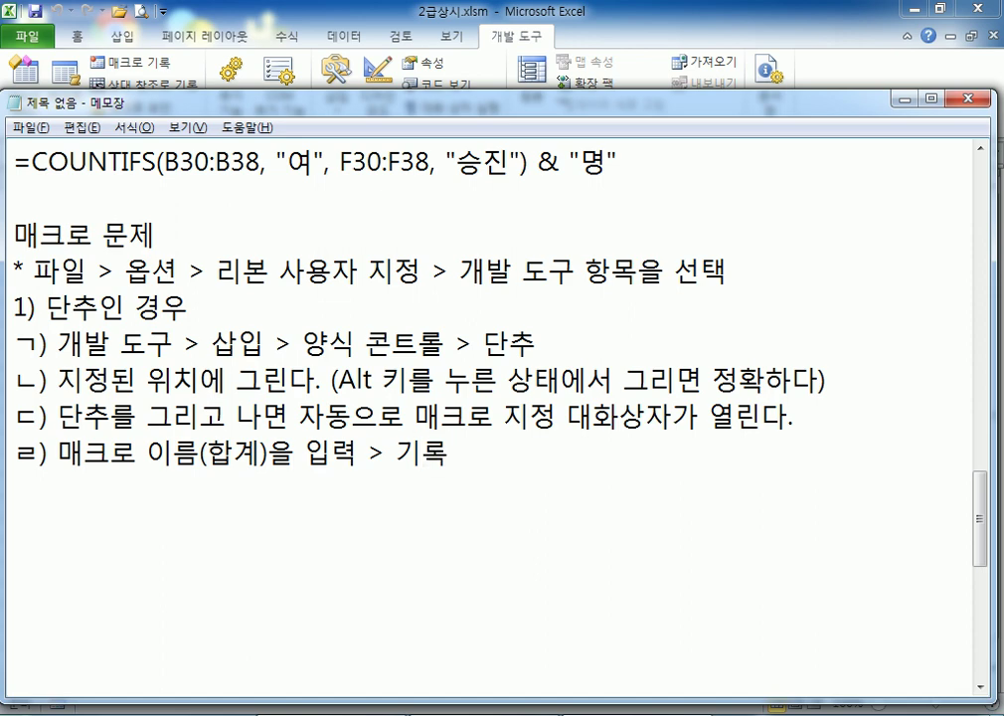
{"action": "key", "text": "alt+Tab"}
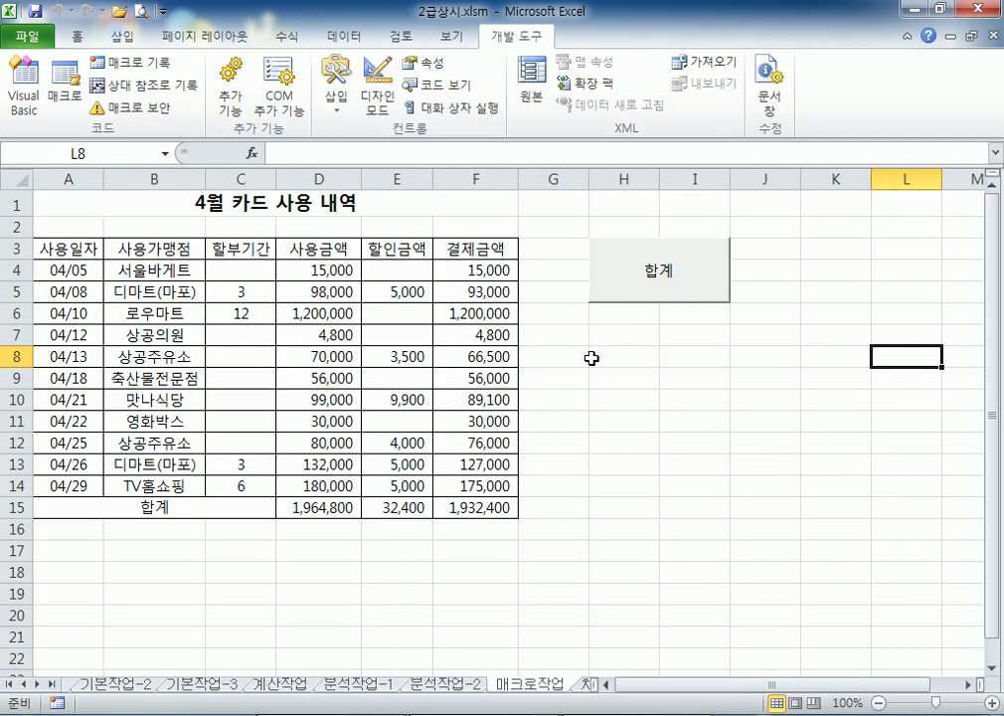
{"action": "key", "text": "alt+Tab"}
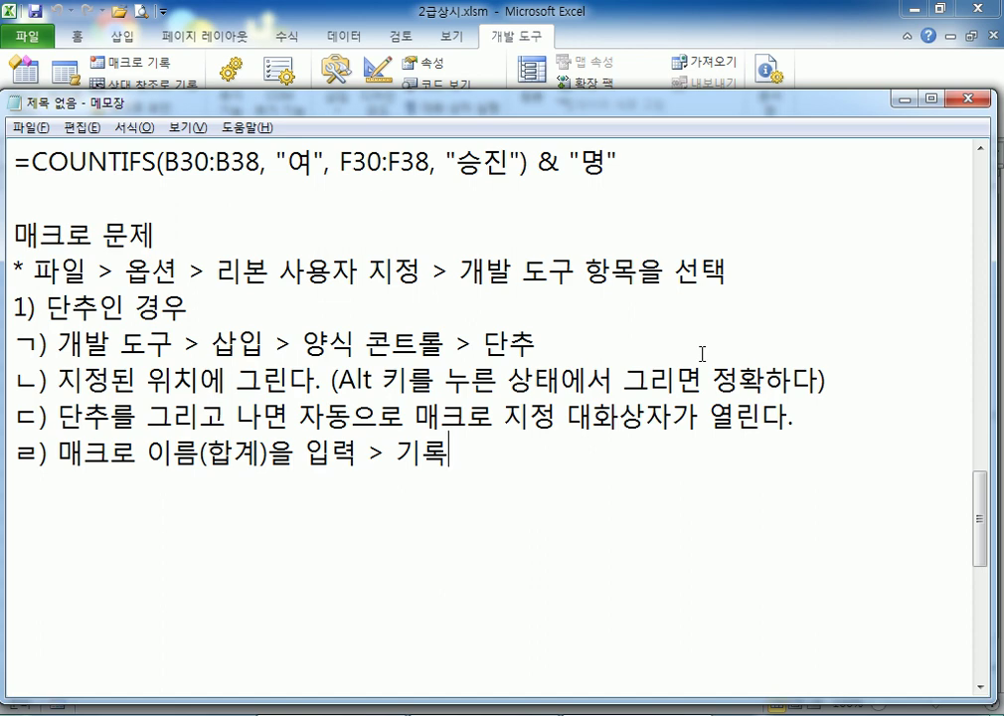
{"action": "type", "text": "> "}
{"action": "type", "text": "매크로"}
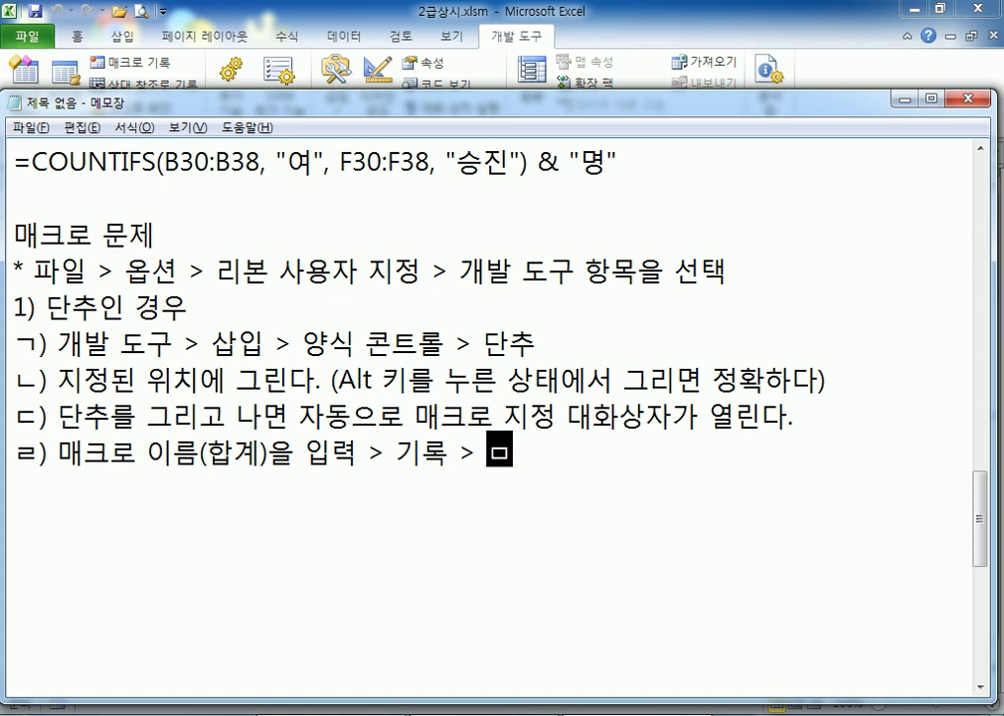
{"action": "type", "text": " 상"}
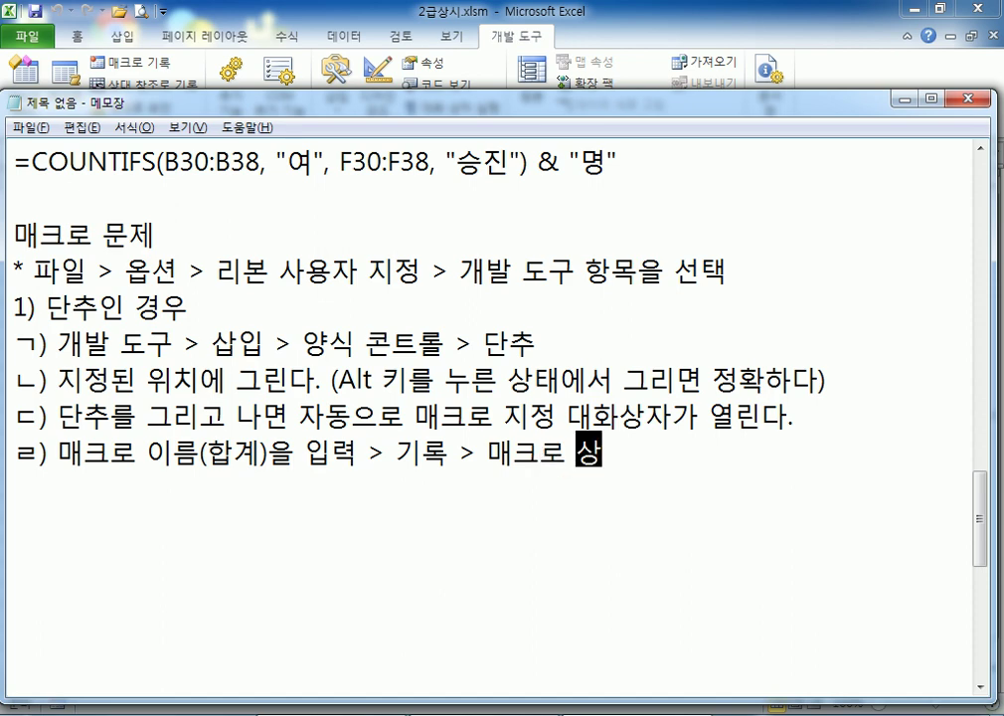
{"action": "type", "text": "자가 열리다"}
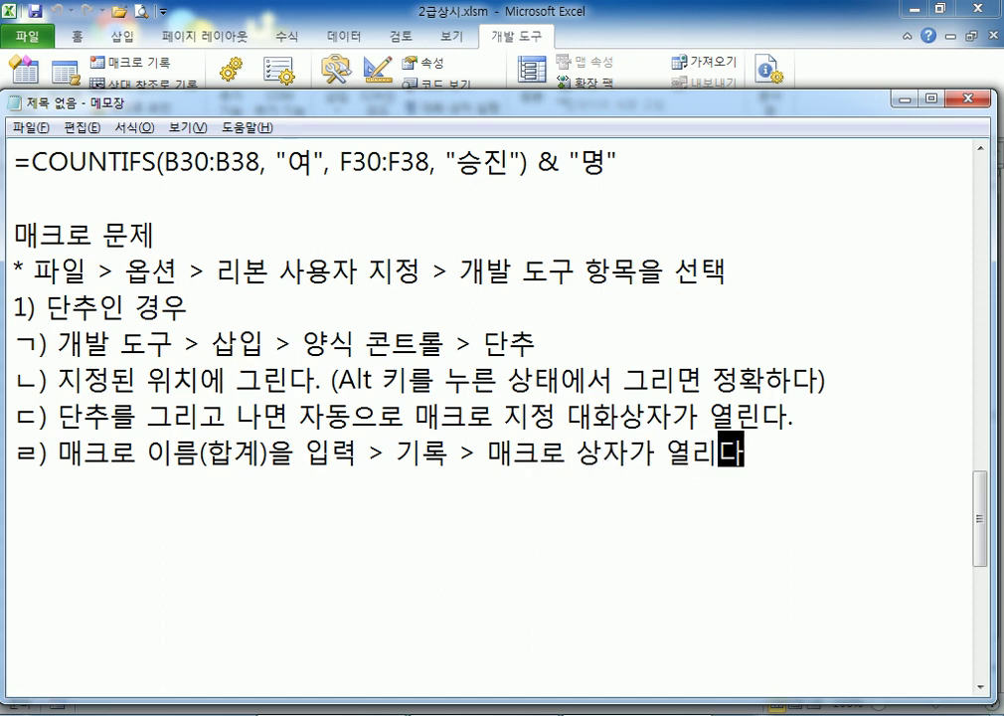
{"action": "key", "text": "BackSpace"}
{"action": "key", "text": "BackSpace"}
{"action": "key", "text": "BackSpace"}
{"action": "type", "text": "린다."}
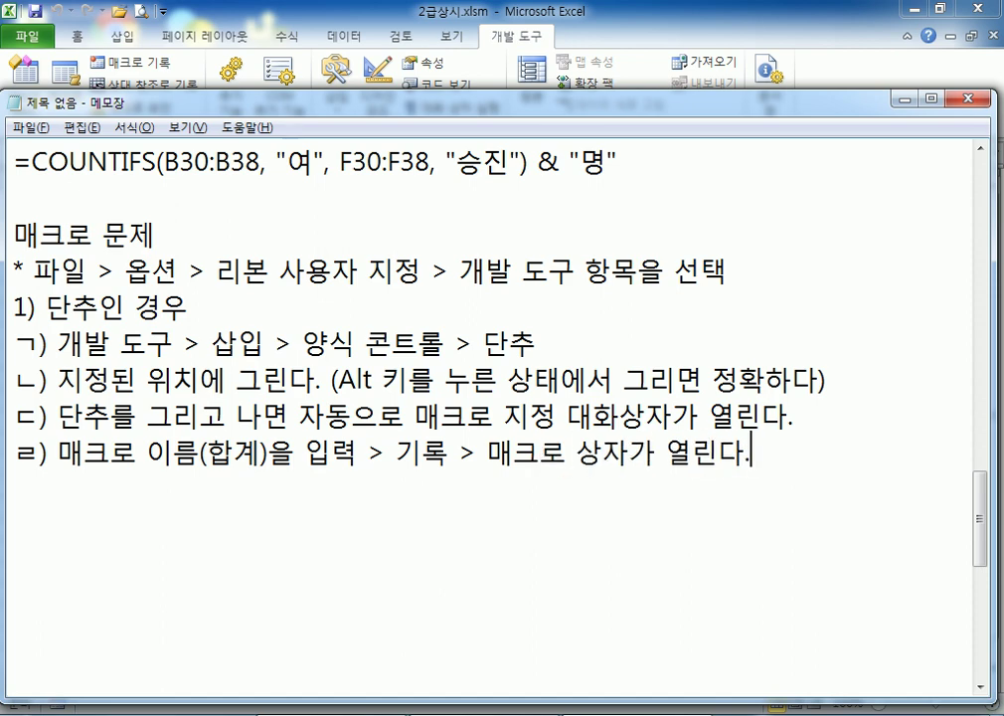
{"action": "type", "text": " > 확인"}
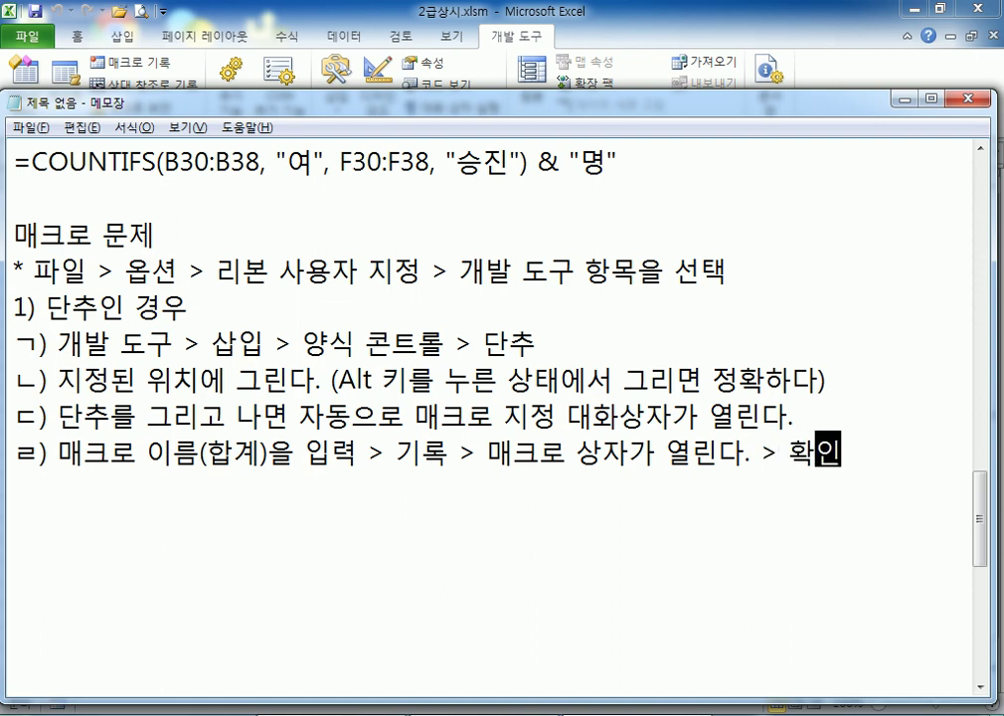
{"action": "key", "text": "Return"}
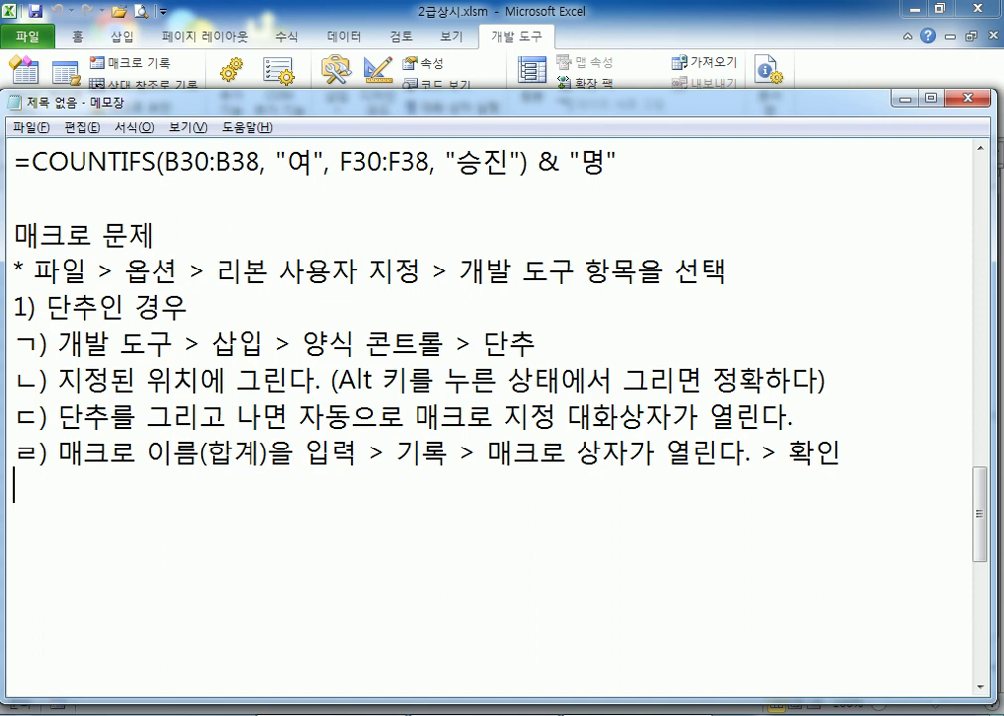
Add step ㅁ) 합계 계산 작업을 한다. with sub-step (1) 첫 번째 합계 계산 셀로 이동
{"action": "type", "text": "ㅁ) 합계"}
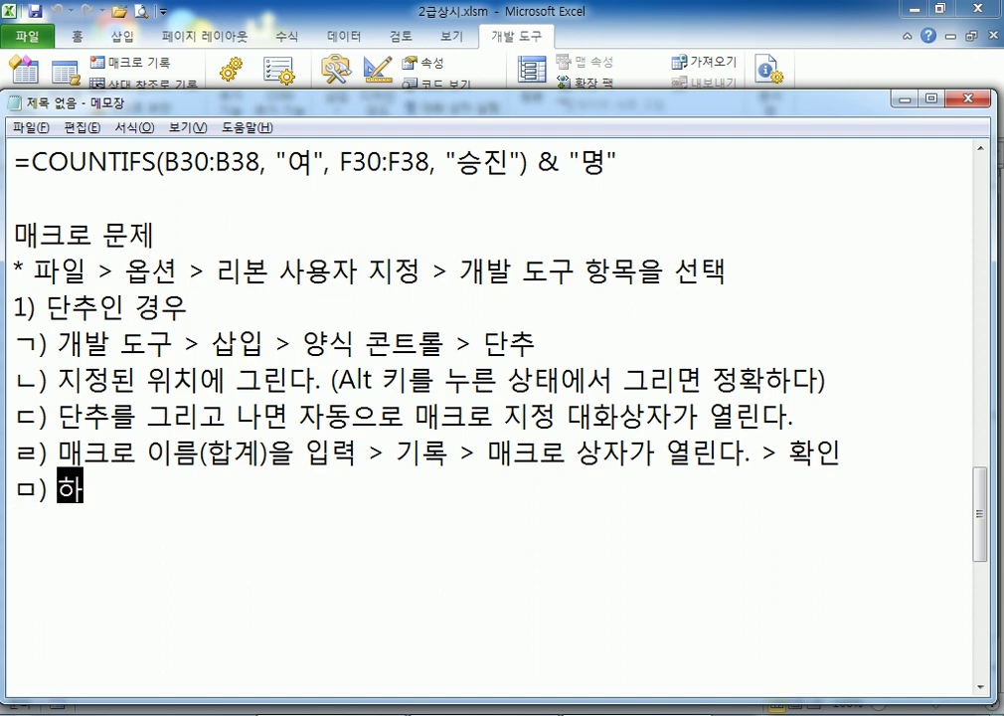
{"action": "type", "text": " 계산 작업"}
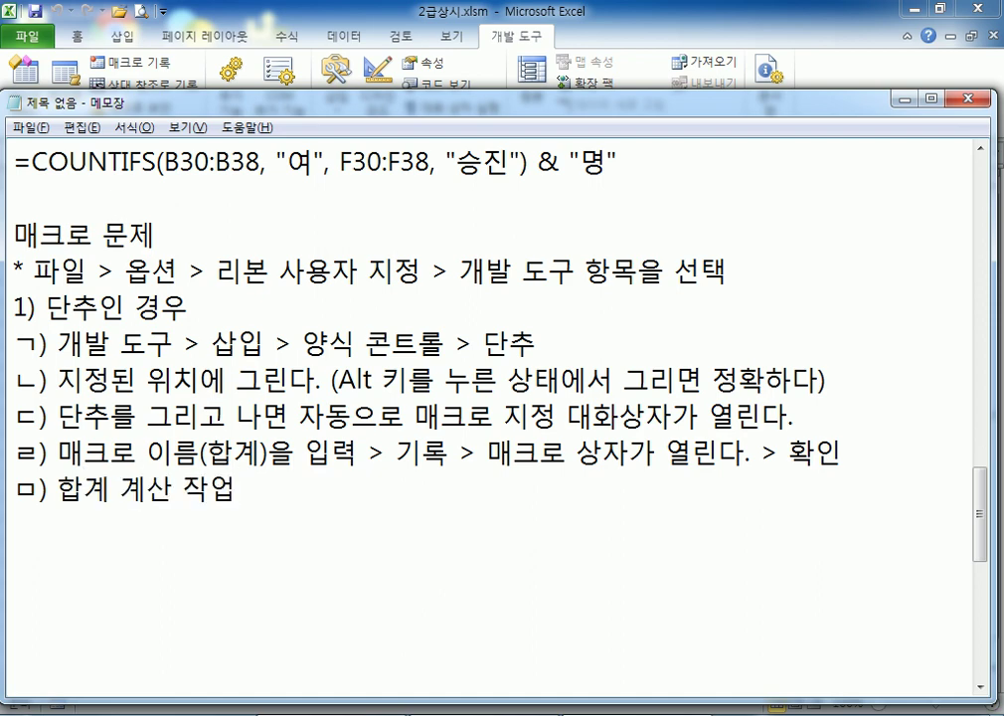
{"action": "type", "text": "을 한다."}
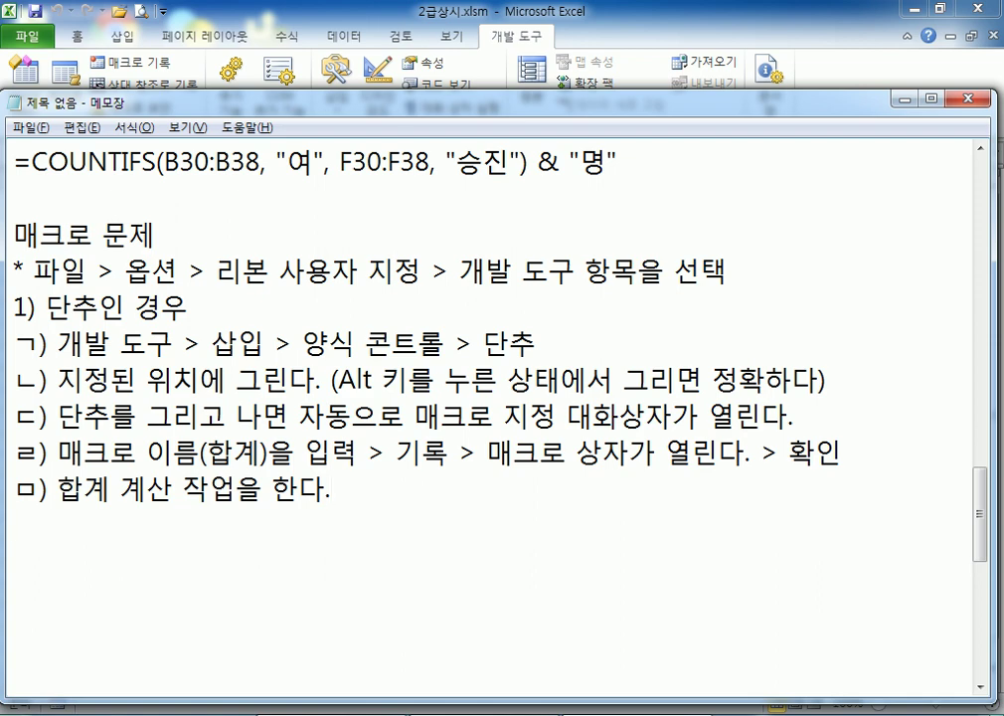
{"action": "key", "text": "Return"}
{"action": "type", "text": "ㄱ"}
{"action": "type", "text": "1)"}
{"action": "key", "text": "BackSpace"}
{"action": "key", "text": "BackSpace"}
{"action": "type", "text": "(1) 첫 번째 하"}
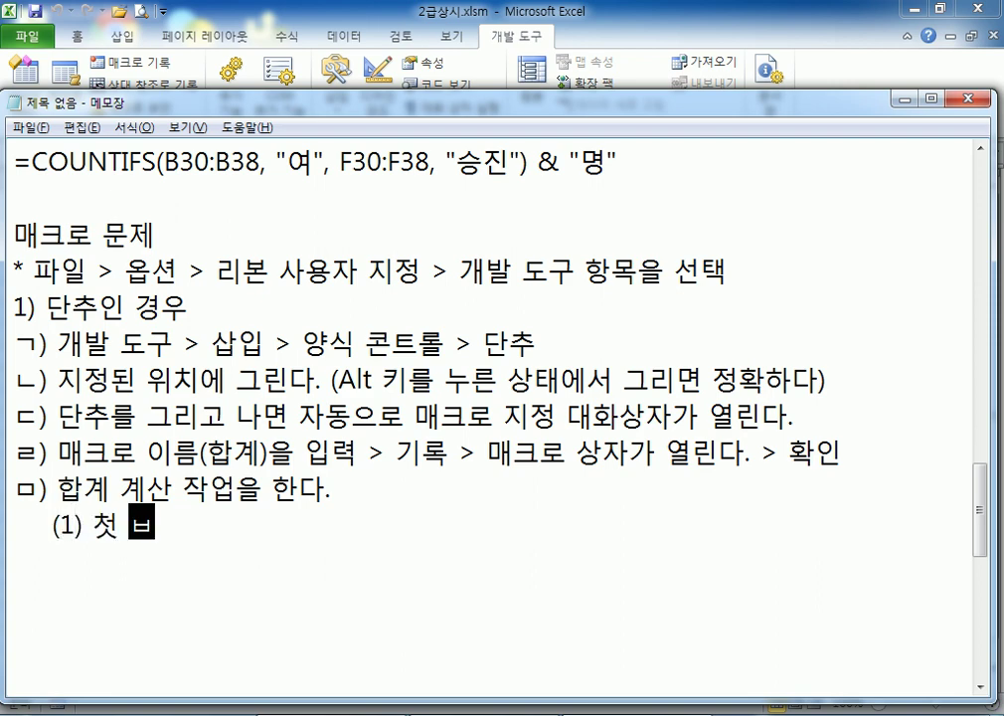
{"action": "type", "text": "합계 계"}
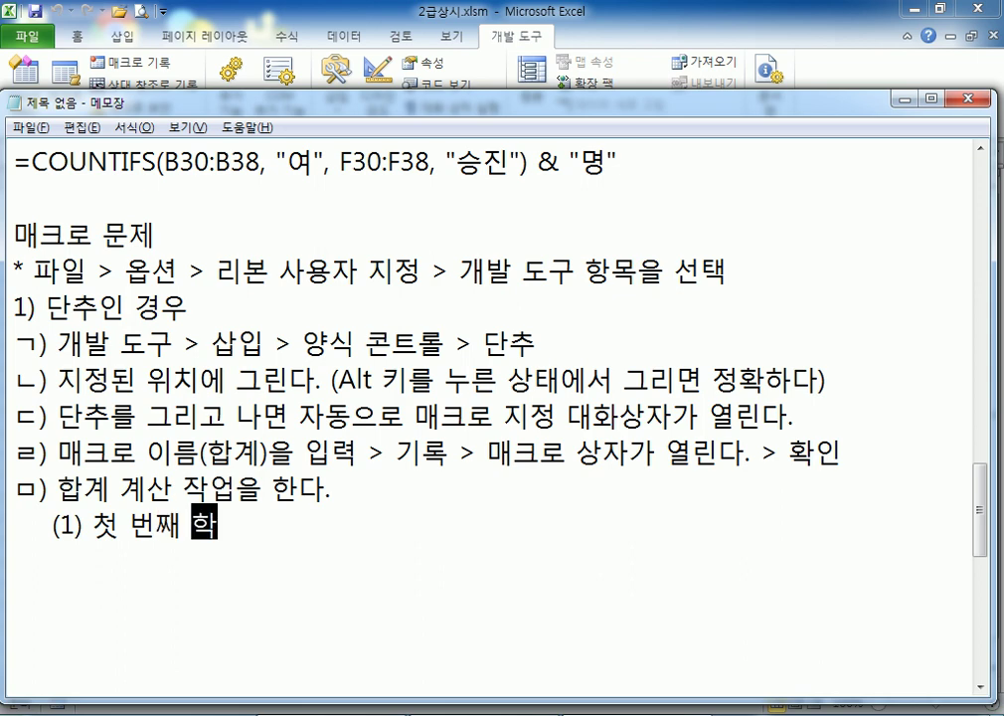
{"action": "type", "text": "산"}
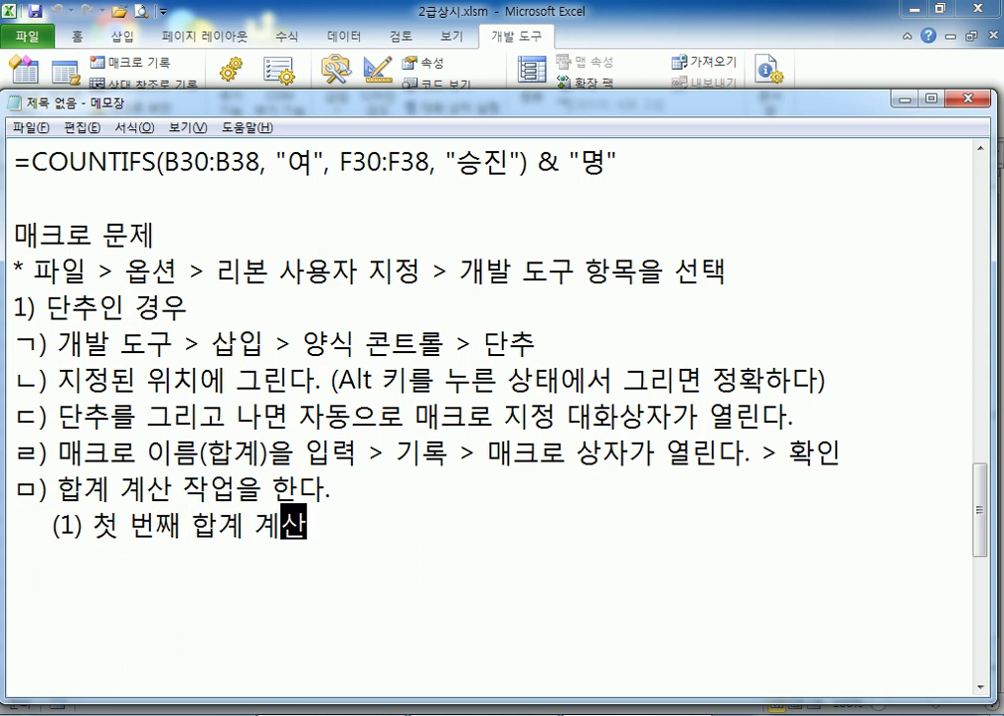
{"action": "type", "text": " 셀로"}
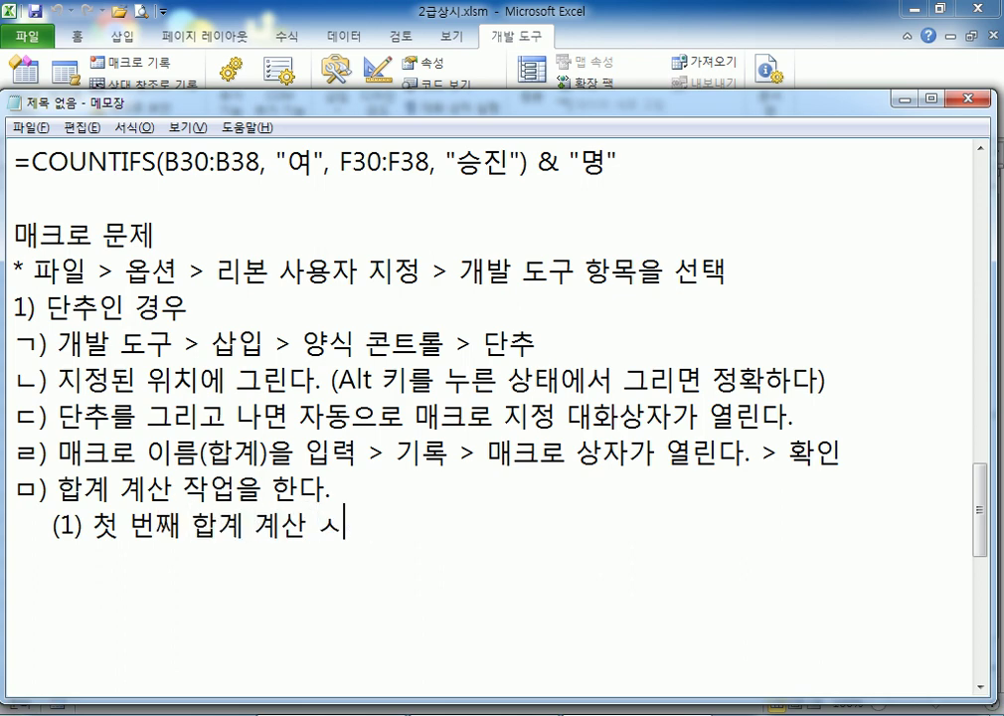
{"action": "type", "text": " 이동"}
{"action": "key", "text": "Return"}
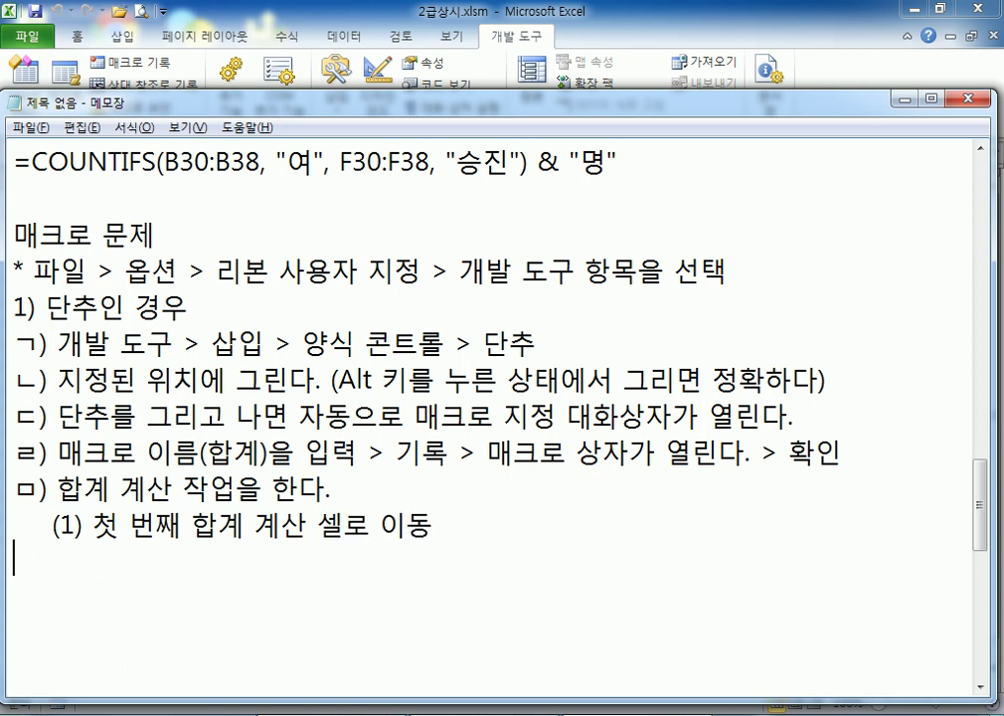
Add sub-steps (2) 합계 명령 =SUM(범위) and (3) 자동 채우기, then step ㅂ) 기록 중지
{"action": "type", "text": "(20"}
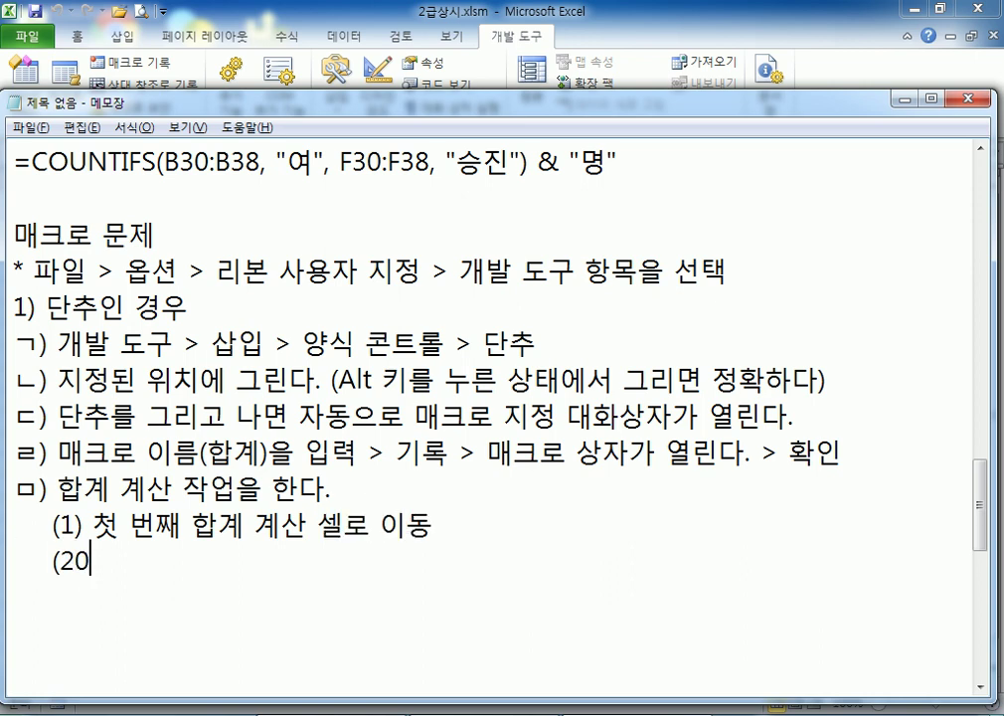
{"action": "key", "text": "BackSpace"}
{"action": "type", "text": ") 합계"}
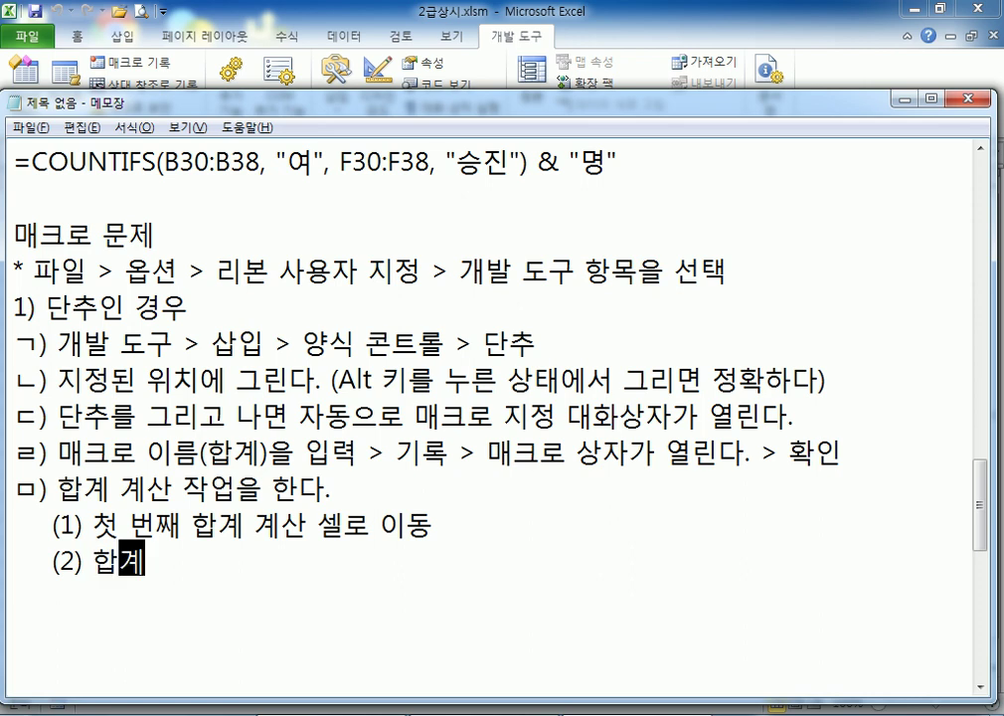
{"action": "type", "text": " 명ㄹ령 "}
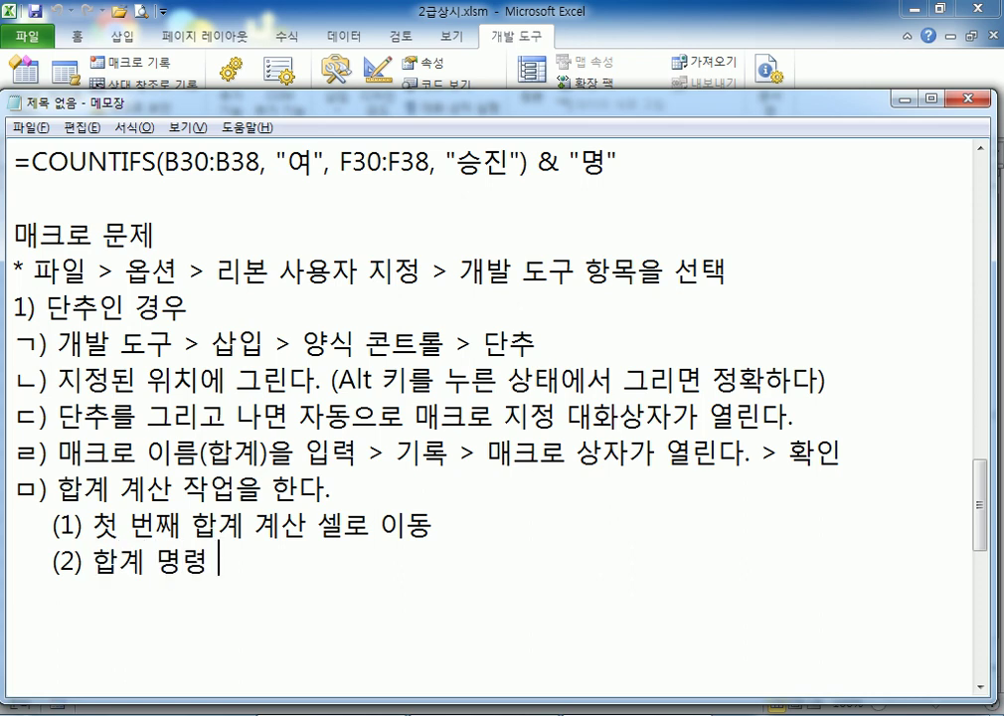
{"action": "type", "text": "=SUM"}
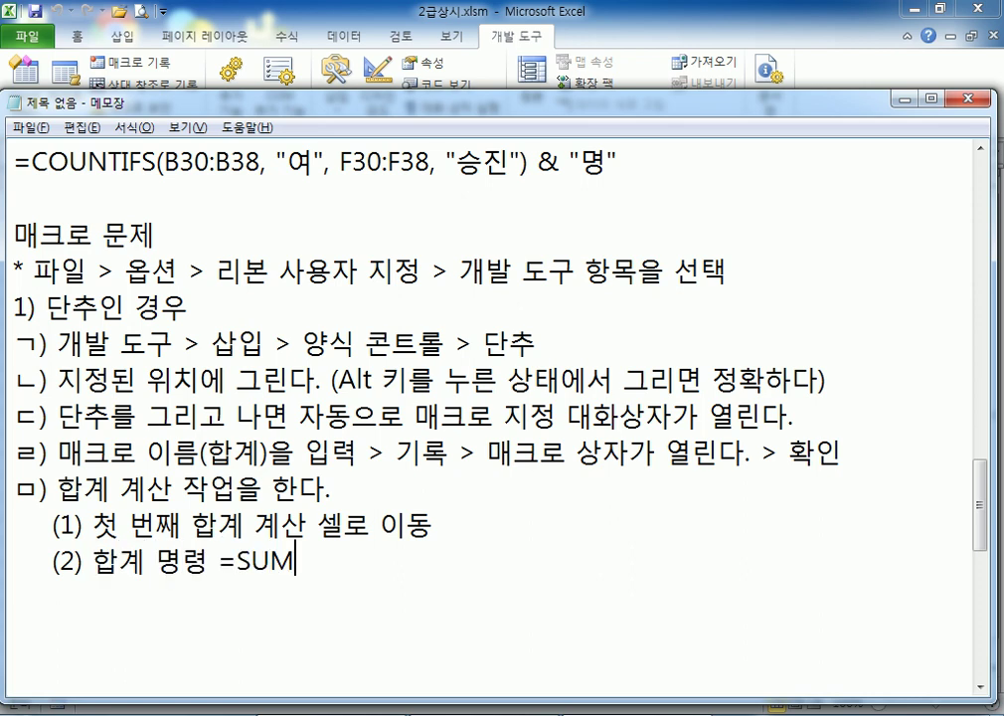
{"action": "type", "text": "(범위"}
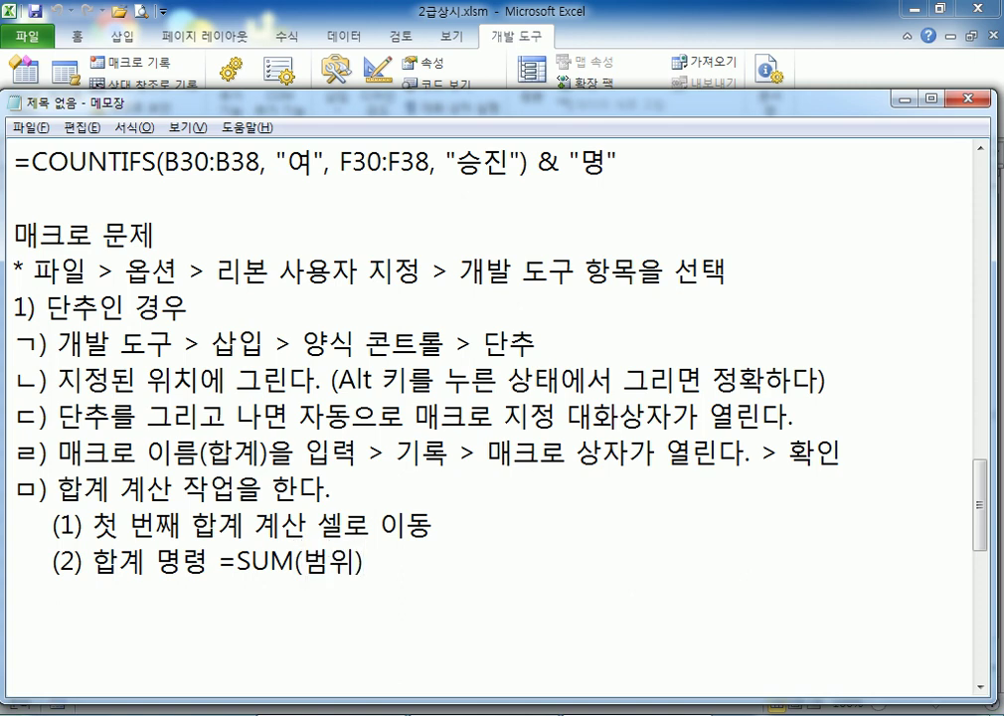
{"action": "type", "text": ")"}
{"action": "key", "text": "Return"}
{"action": "type", "text": "(3) 자동 채"}
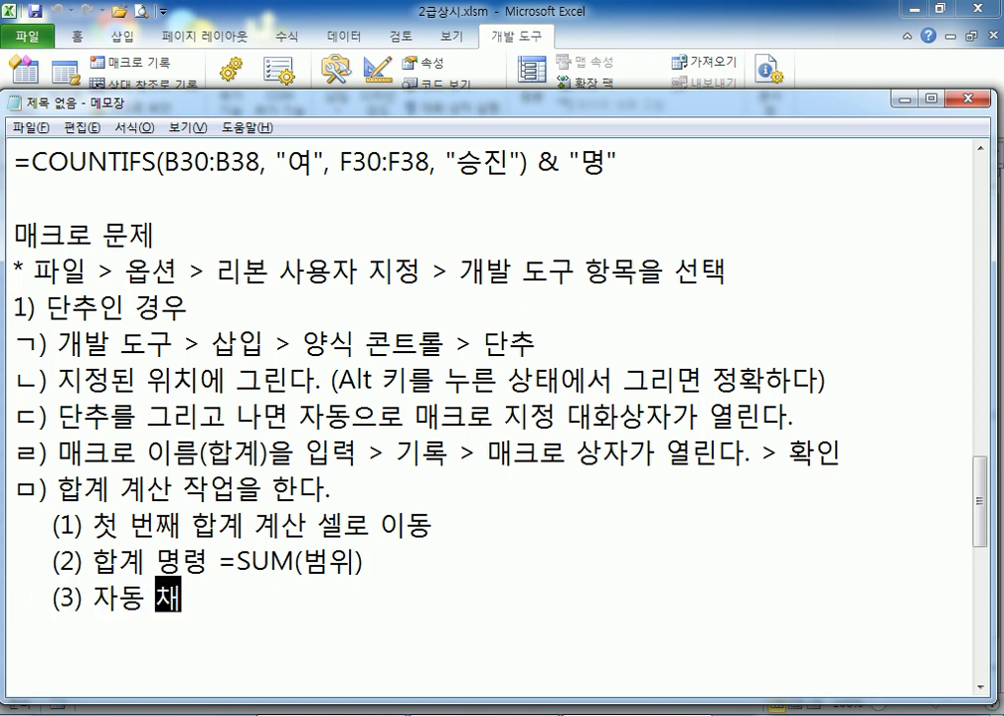
{"action": "type", "text": "우기"}
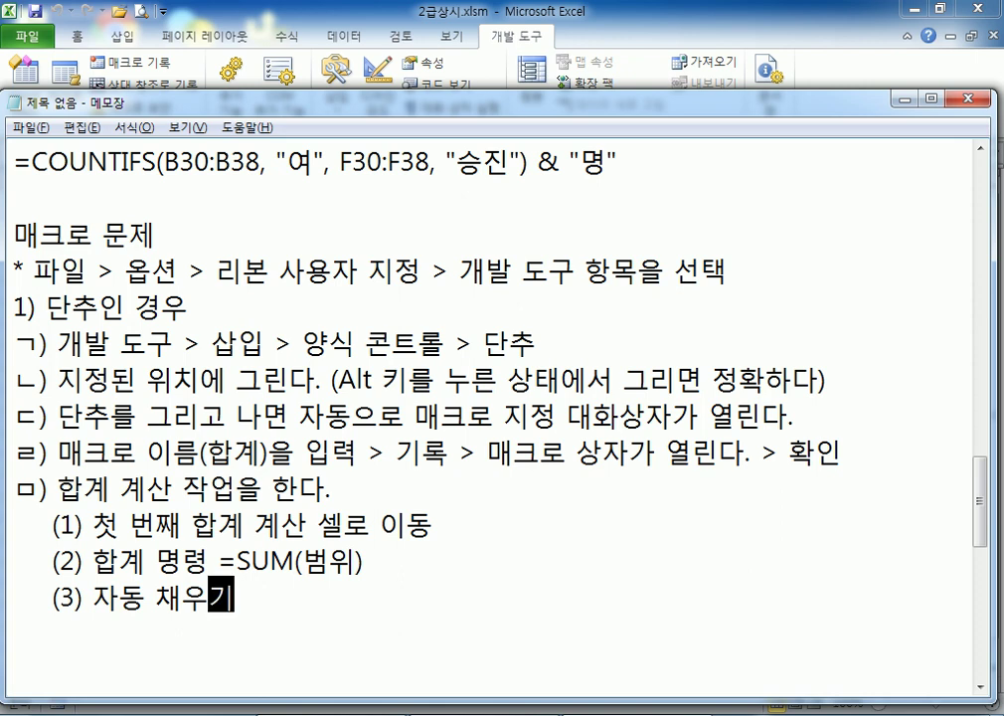
{"action": "key", "text": "Return"}
{"action": "type", "text": "ㅂ"}
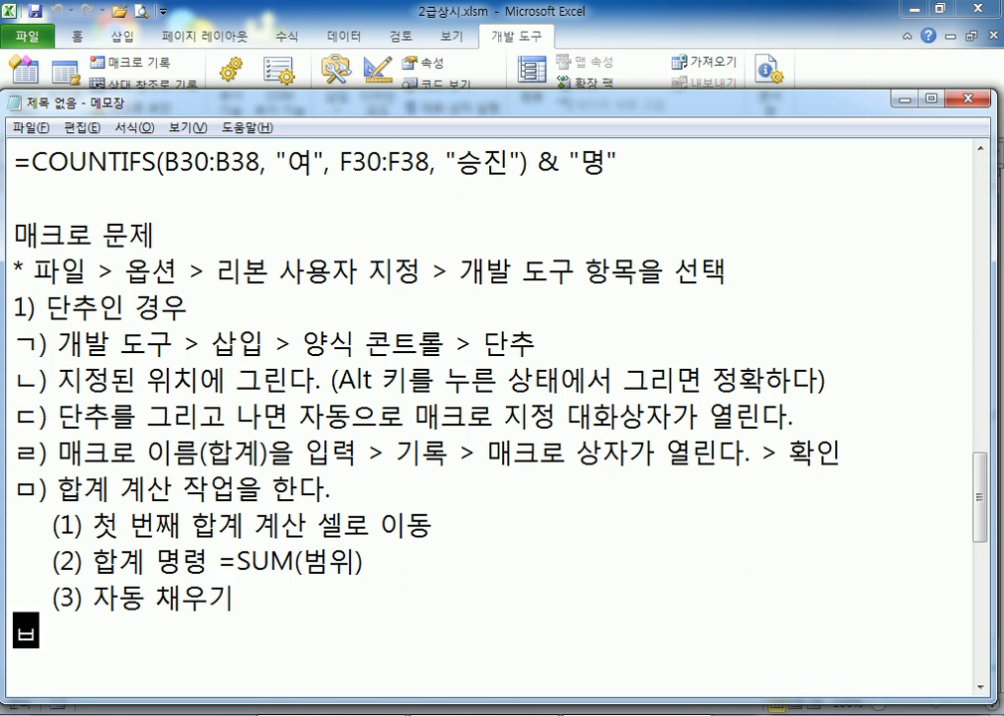
{"action": "type", "text": ") 기록 중지"}
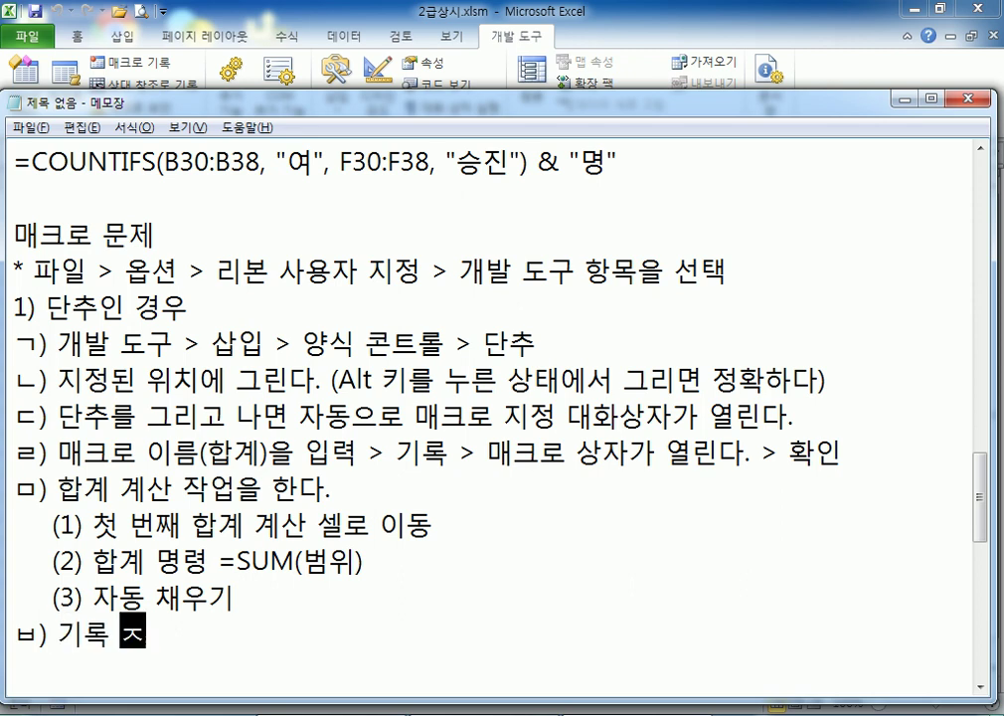
{"action": "key", "text": "Return"}
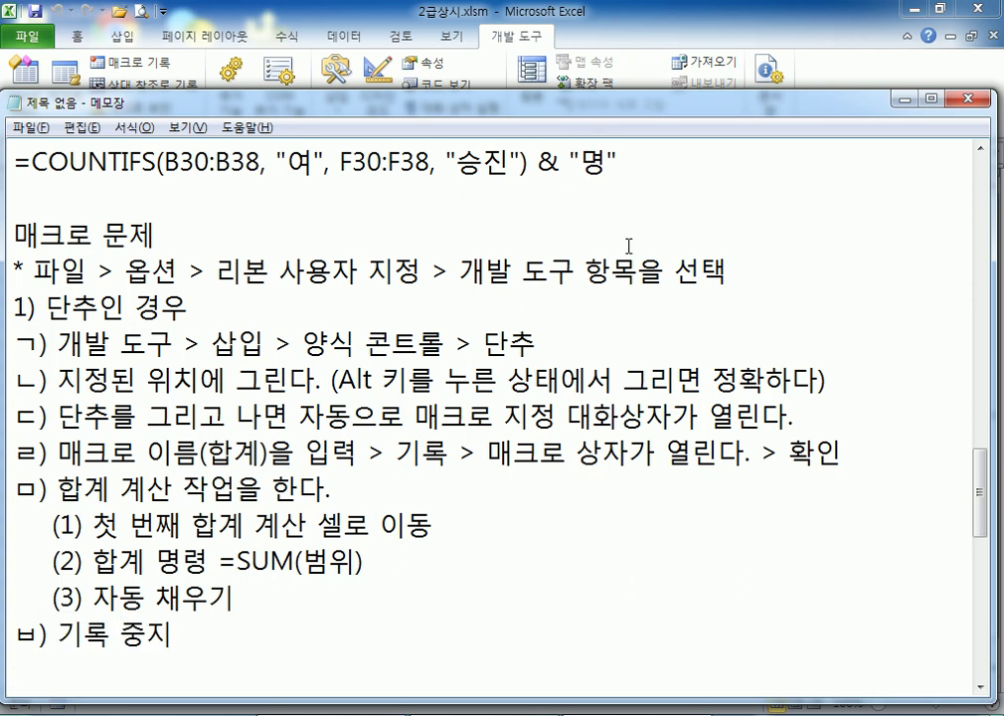
{"action": "scroll", "coordinate": [628, 246], "scroll_direction": "down", "scroll_amount": 1}
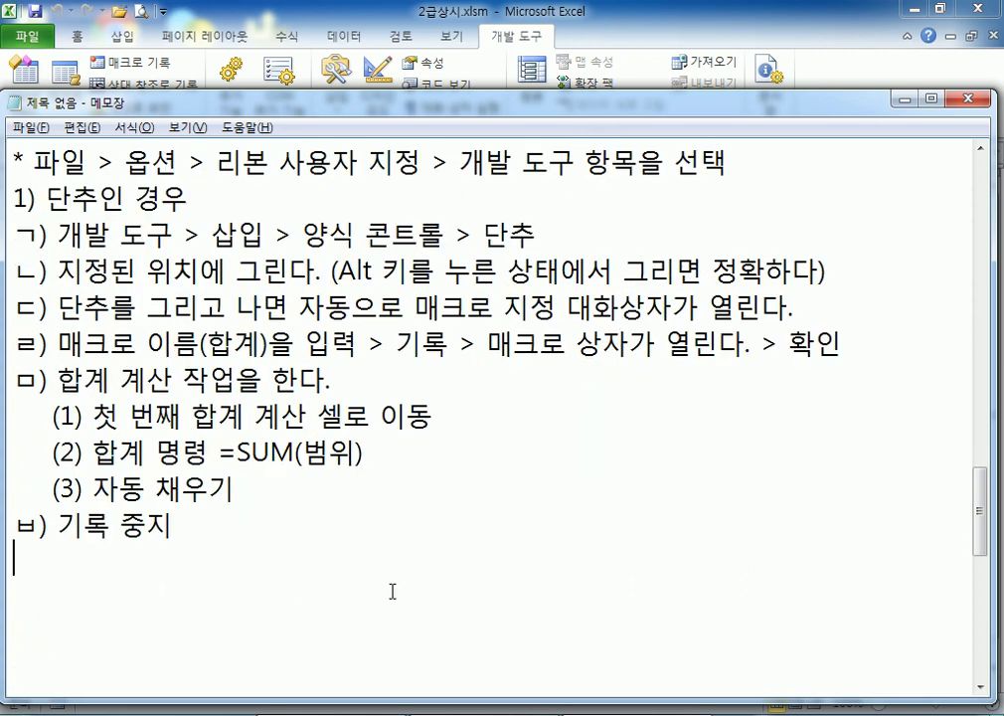
Begin step ㅅ) as '단추의 바로가기 메뉴(마/오) > 텍…' after glancing at the Excel button
{"action": "type", "text": "ㅅ) 단추"}
{"action": "key", "text": "alt+Tab"}
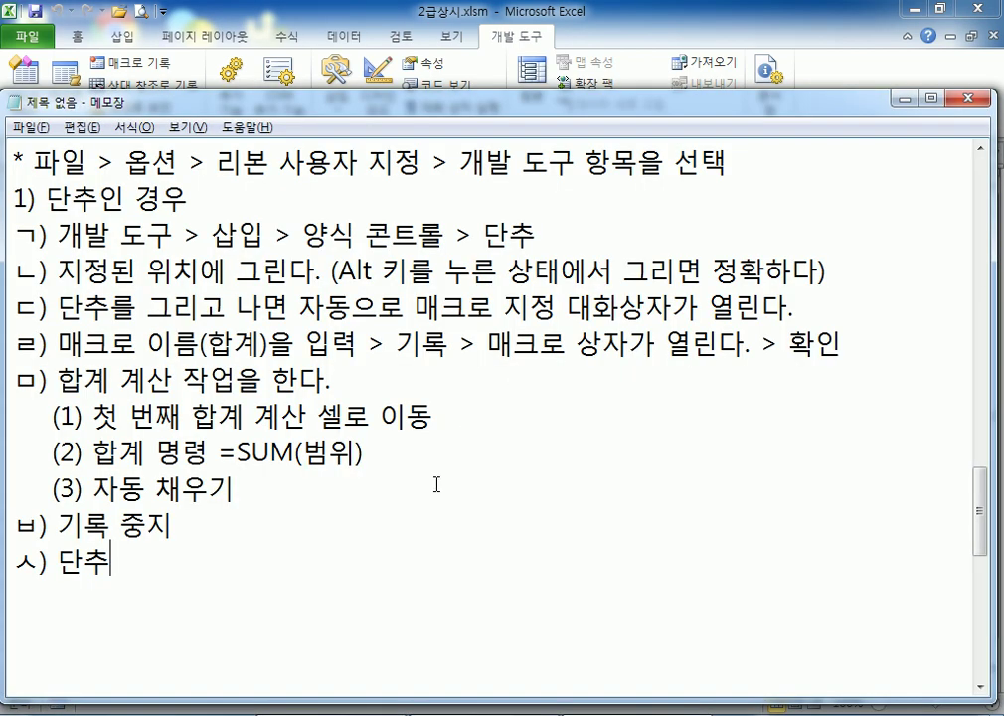
{"action": "key", "text": "alt+Tab"}
{"action": "type", "text": "를 바로가기 ㅁ"}
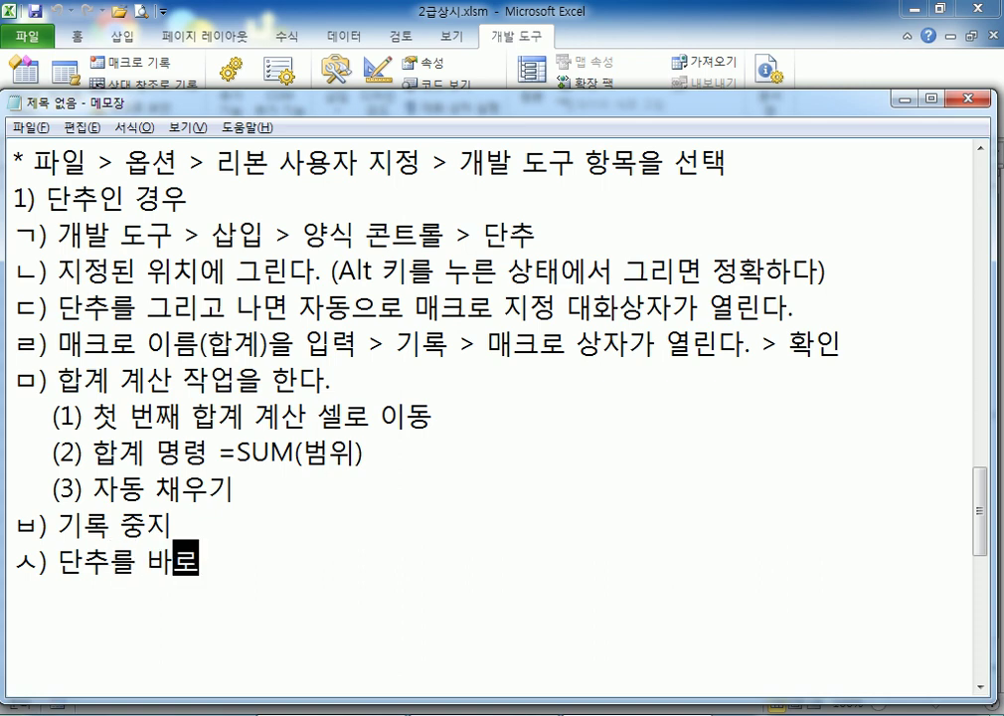
{"action": "key", "text": "BackSpace"}
{"action": "key", "text": "BackSpace"}
{"action": "key", "text": "BackSpace"}
{"action": "key", "text": "BackSpace"}
{"action": "key", "text": "BackSpace"}
{"action": "key", "text": "BackSpace"}
{"action": "key", "text": "BackSpace"}
{"action": "key", "text": "BackSpace"}
{"action": "key", "text": "BackSpace"}
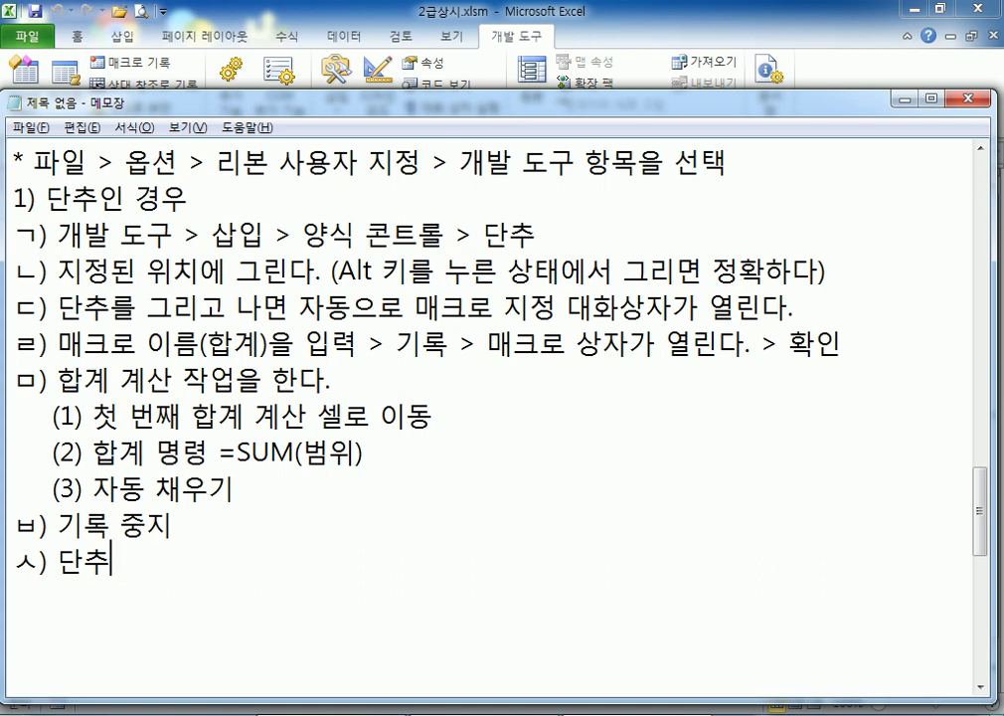
{"action": "type", "text": "추의 바로"}
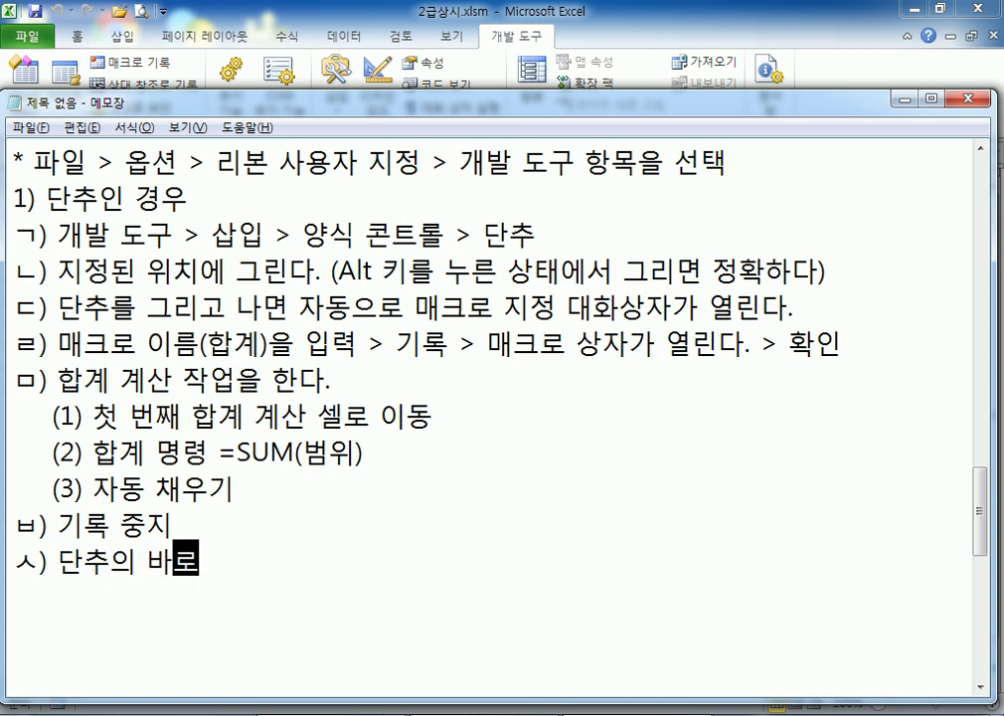
{"action": "type", "text": "가기 ㅁㅔ뉴"}
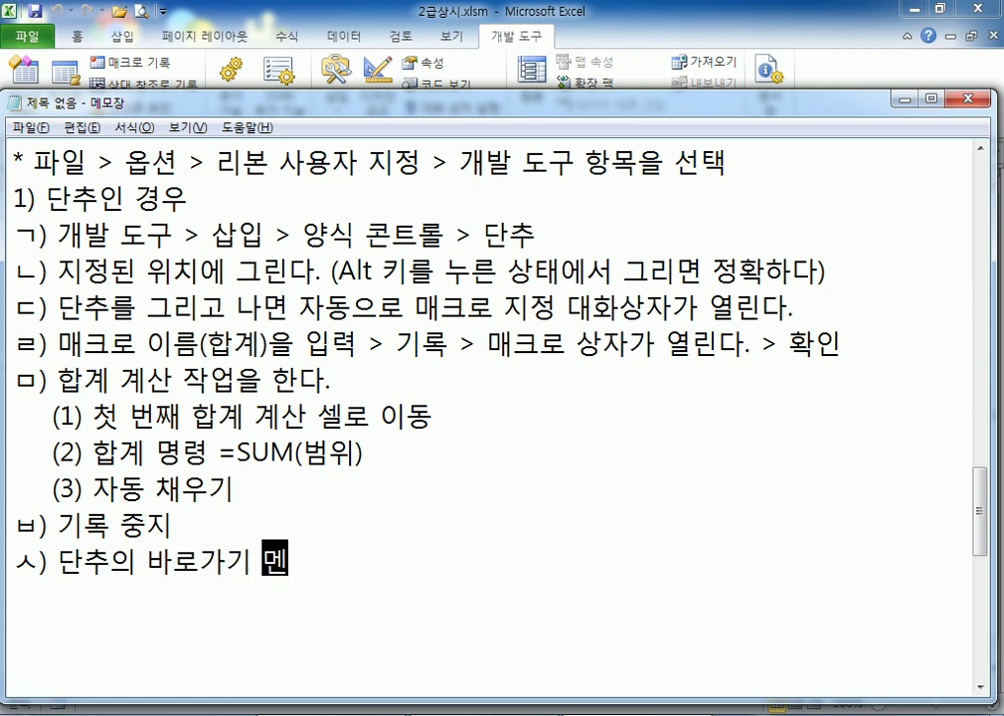
{"action": "type", "text": "(마/오)"}
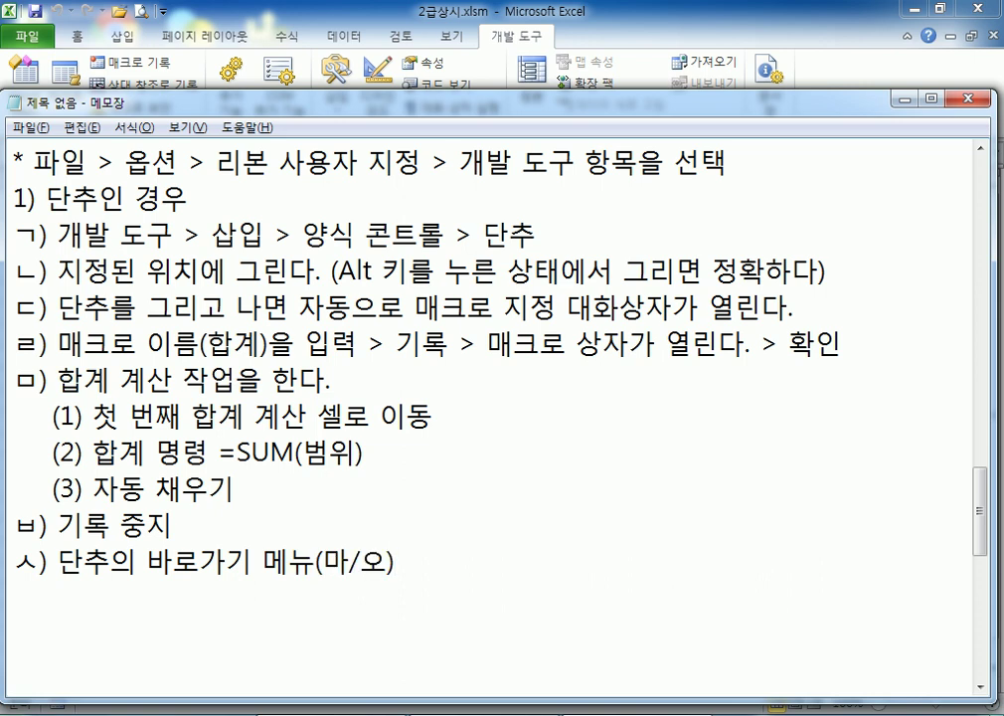
{"action": "type", "text": " > "}
{"action": "type", "text": "텍"}
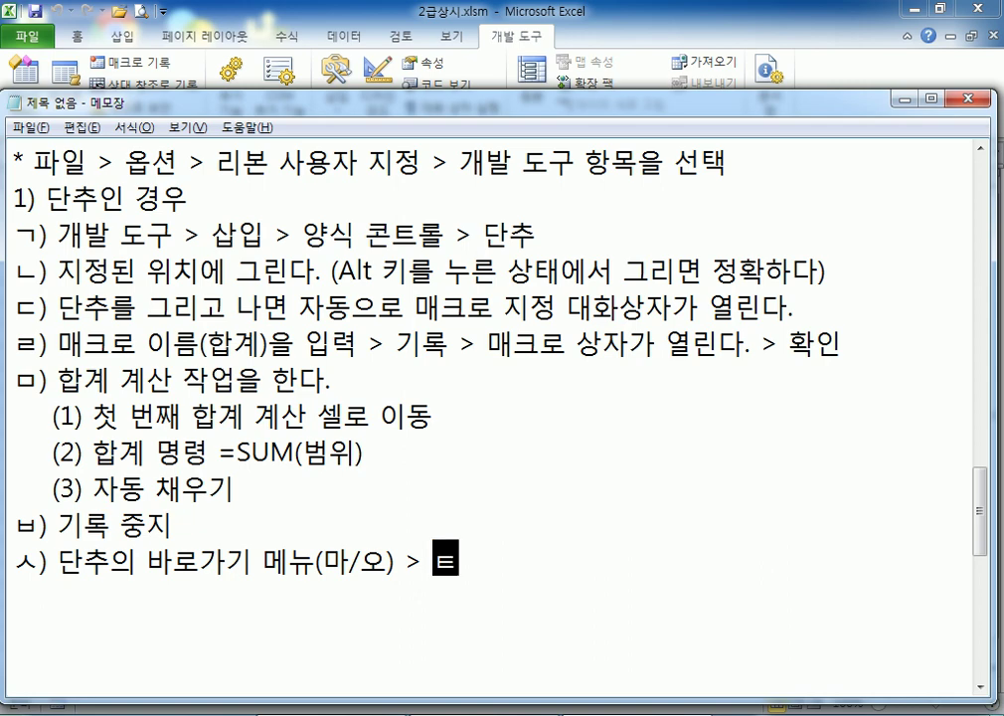
Check the 합계 button's shortcut menu, then continue ㅅ) with '텍스트 편집 > 합계 > 다른 곳을 클릭'
{"action": "key", "text": "alt+Tab"}
{"action": "left_click", "coordinate": [708, 280], "text": "ctrl"}
{"action": "right_click", "coordinate": [708, 280]}
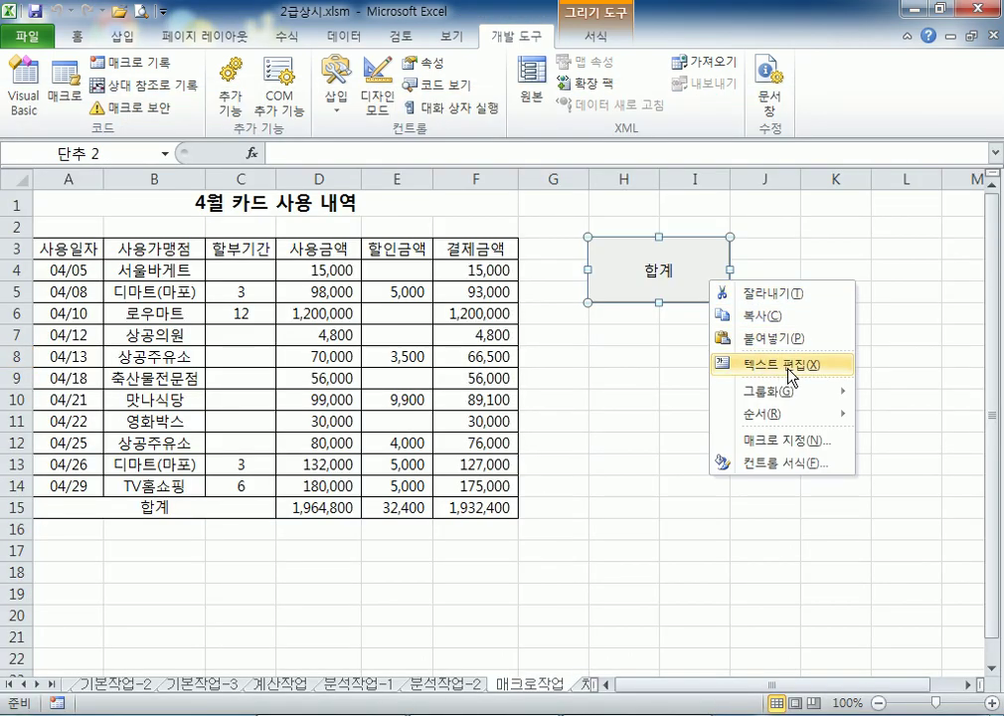
{"action": "left_click", "coordinate": [731, 370]}
{"action": "key", "text": "alt+Tab"}
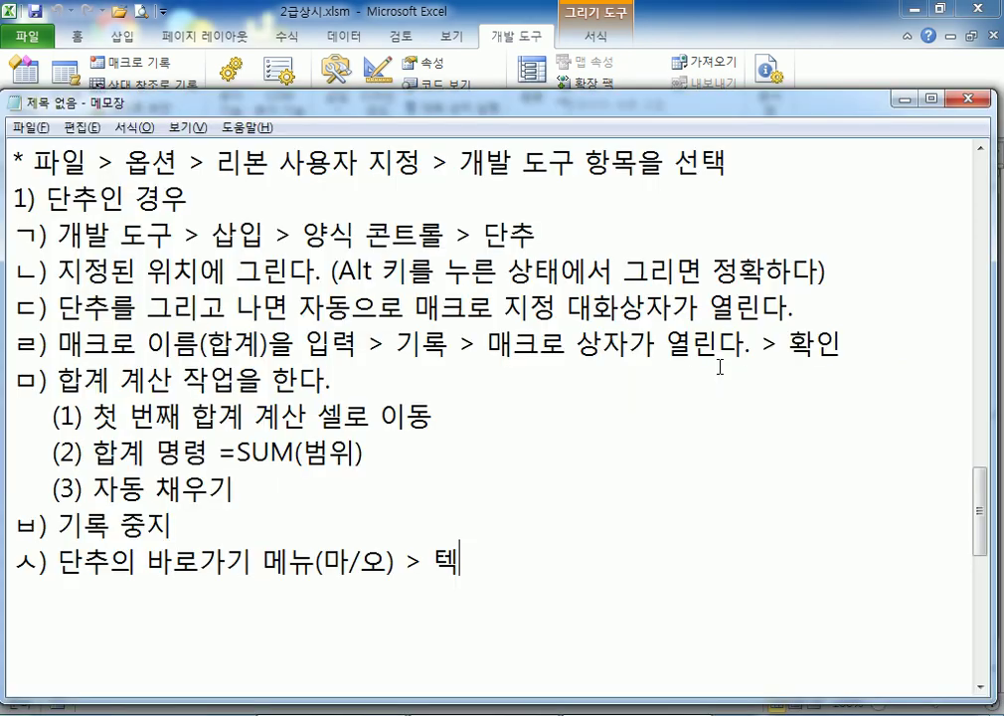
{"action": "type", "text": "스트 편"}
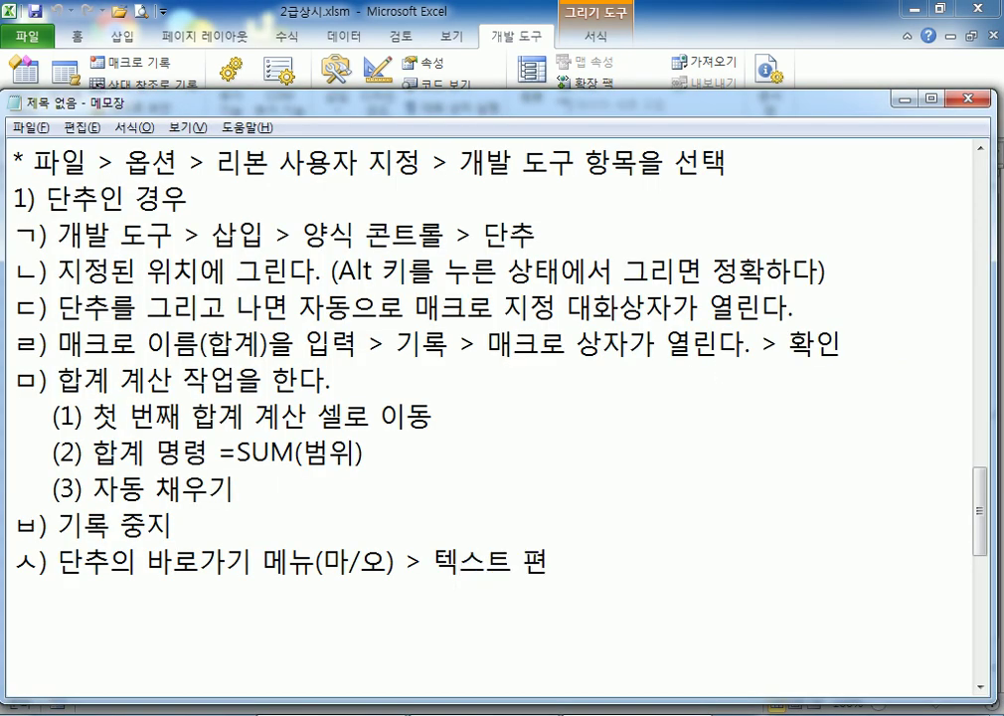
{"action": "type", "text": "집 > 합계"}
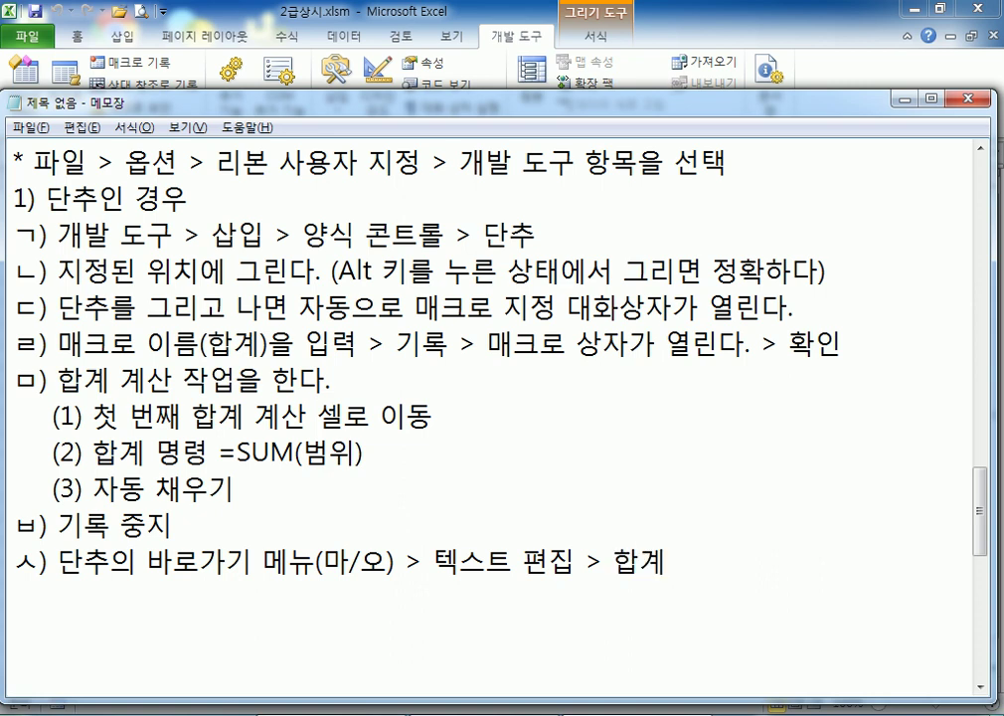
{"action": "type", "text": " > "}
{"action": "type", "text": "다른 곳을 크"}
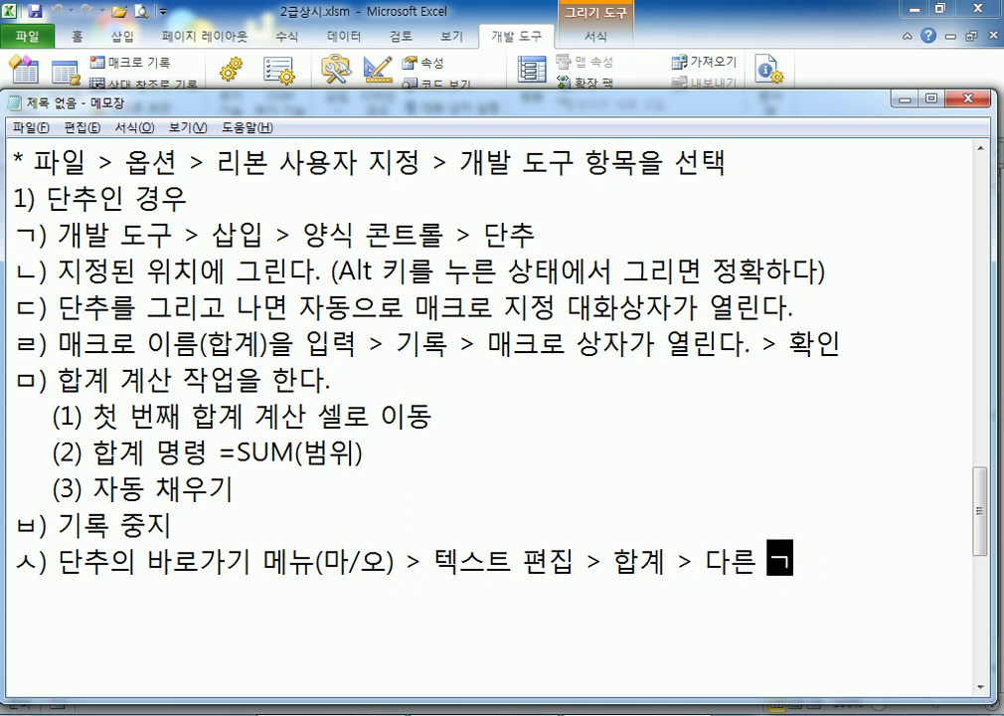
{"action": "type", "text": "릭"}
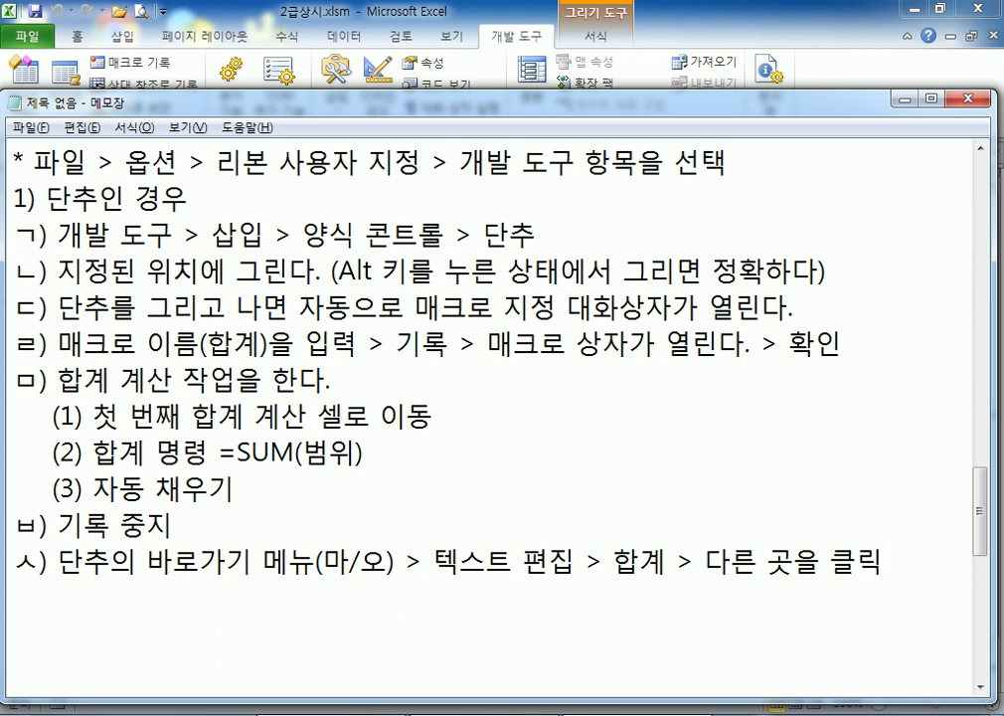
Put 합계 in quotes and add 입력 after it, widening the Notepad window to fit the line
{"action": "left_click", "coordinate": [670, 562]}
{"action": "key", "text": "Left"}
{"action": "key", "text": "Left"}
{"action": "type", "text": "\""}
{"action": "key", "text": "Right"}
{"action": "key", "text": "Right"}
{"action": "type", "text": "\" 입려"}
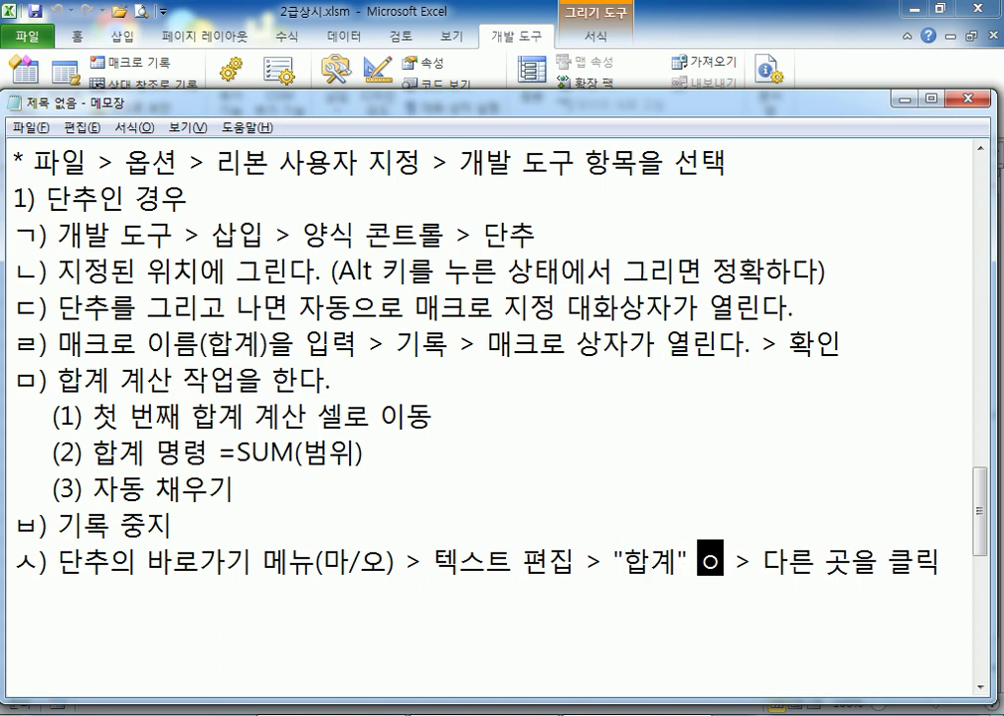
{"action": "type", "text": "ㄱ"}
{"action": "key", "text": "ctrl+End"}
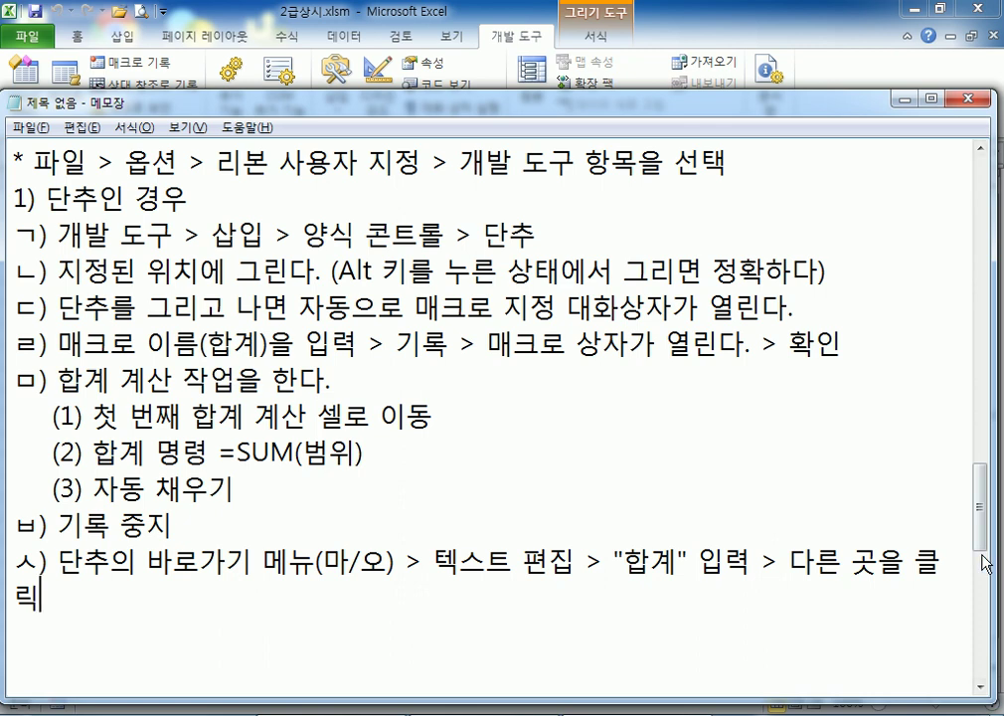
{"action": "left_click_drag", "start_coordinate": [992, 418], "coordinate": [1000, 418]}
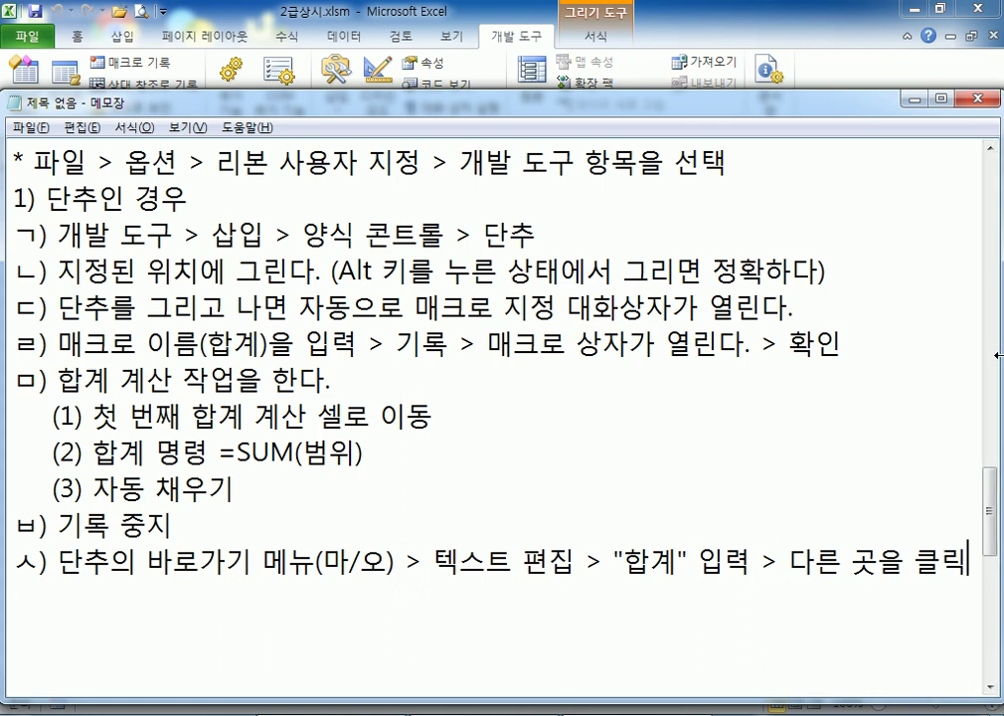
{"action": "key", "text": "Return"}
{"action": "key", "text": "Return"}
Deselect the 합계 button in Excel by clicking cell H8, then return to the notes
{"action": "key", "text": "alt+Tab"}
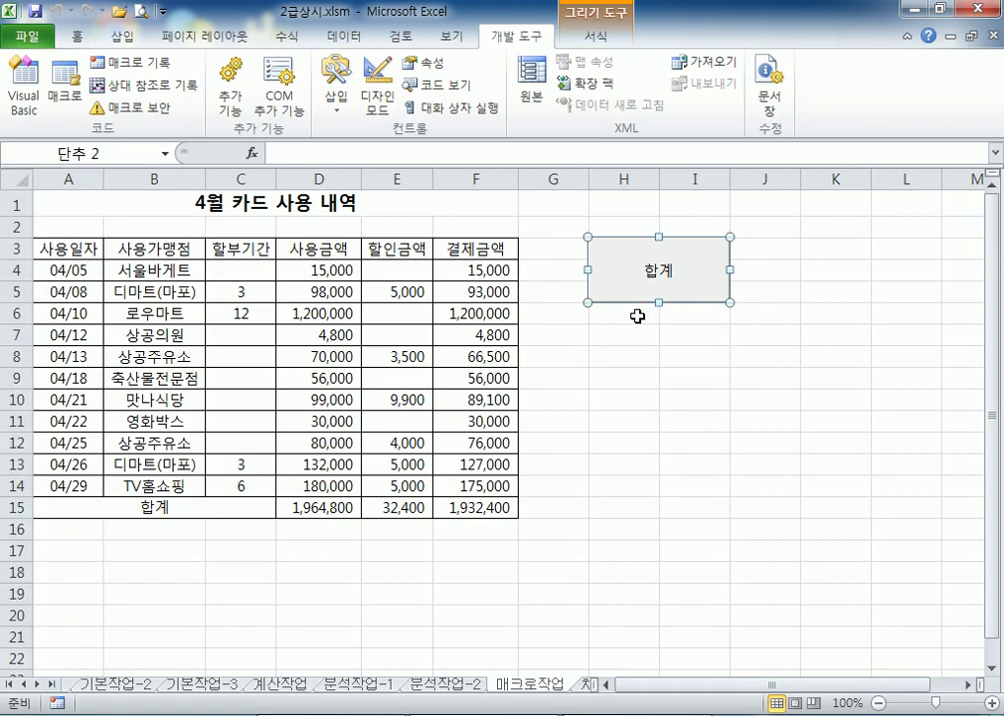
{"action": "left_click", "coordinate": [618, 365]}
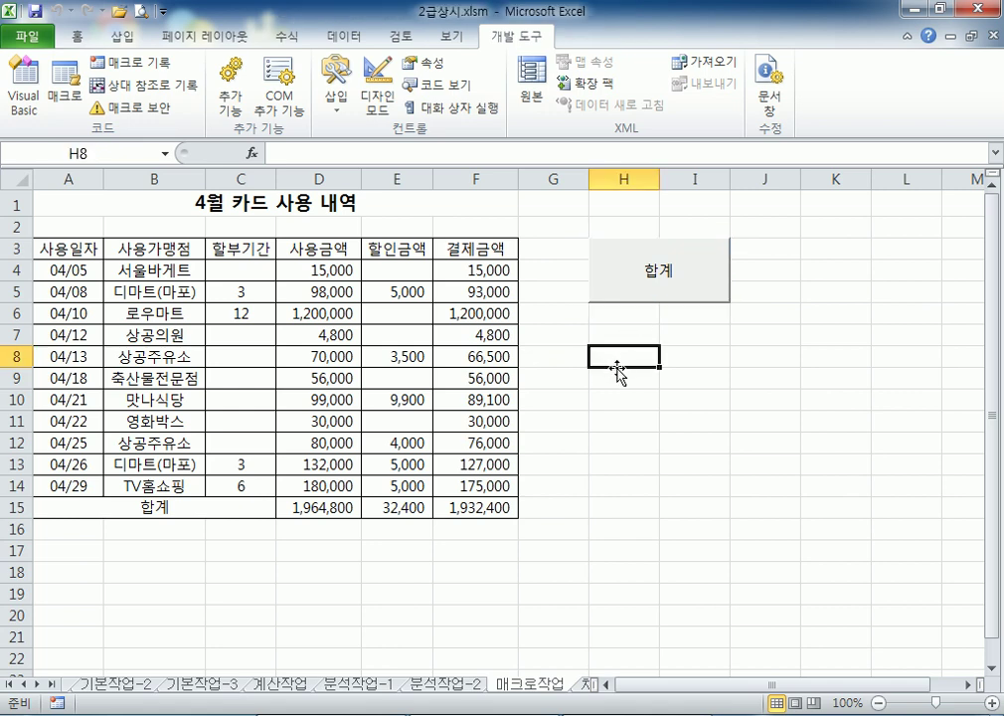
{"action": "key", "text": "alt+Tab"}
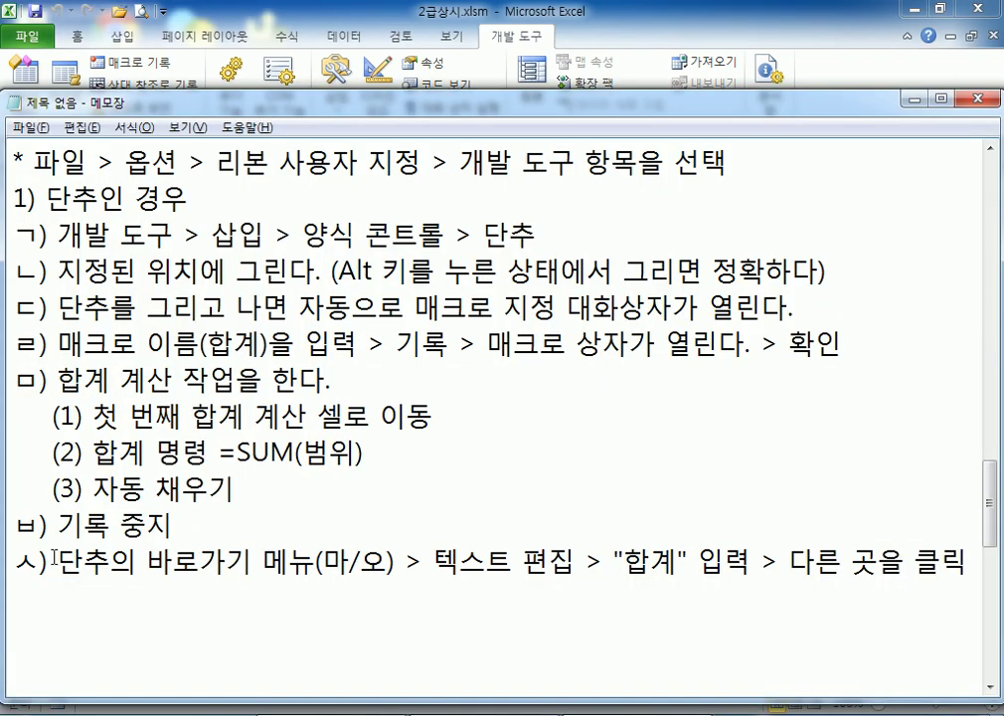
Duplicate the '1) 단추인 경우' section at the end and retitle the copy '2) 도형인 경우'
{"action": "left_click_drag", "start_coordinate": [13, 185], "coordinate": [11, 605]}
{"action": "key", "text": "ctrl+c"}
{"action": "left_click", "coordinate": [81, 615]}
{"action": "key", "text": "ctrl+v"}
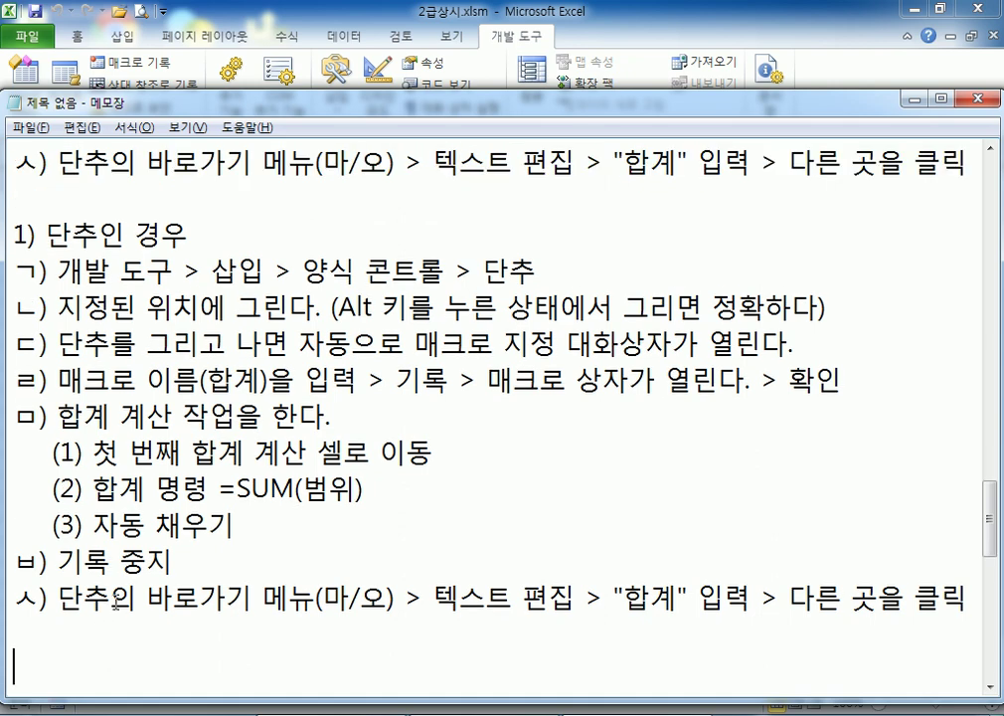
{"action": "scroll", "coordinate": [112, 562], "scroll_direction": "up", "scroll_amount": 1}
{"action": "left_click", "coordinate": [11, 344]}
{"action": "key", "text": "Delete"}
{"action": "type", "text": "2) 단추인 경우"}
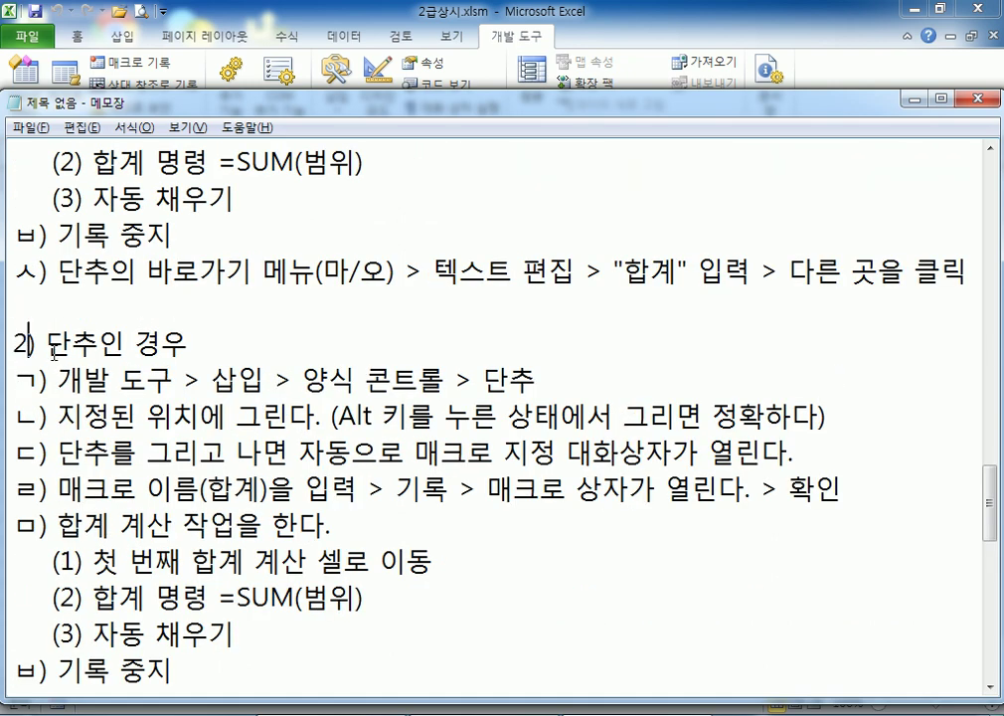
{"action": "key", "text": "Right"}
{"action": "key", "text": "Right"}
{"action": "type", "text": "ㄷㅗ형"}
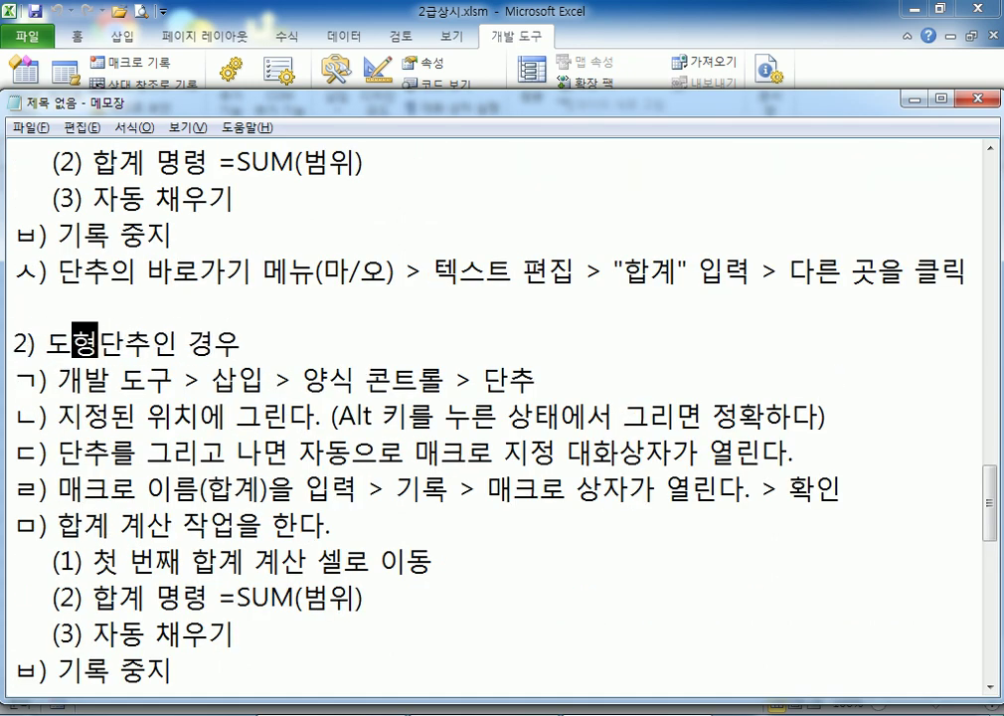
{"action": "key", "text": "Delete"}
{"action": "key", "text": "Delete"}
Rewrite the copy's step ㄱ) as '삽입 > 도형 > 해당 도형을 선택'
{"action": "key", "text": "Down"}
{"action": "key", "text": "Left"}
{"action": "key", "text": "Left"}
{"action": "type", "text": "삽입"}
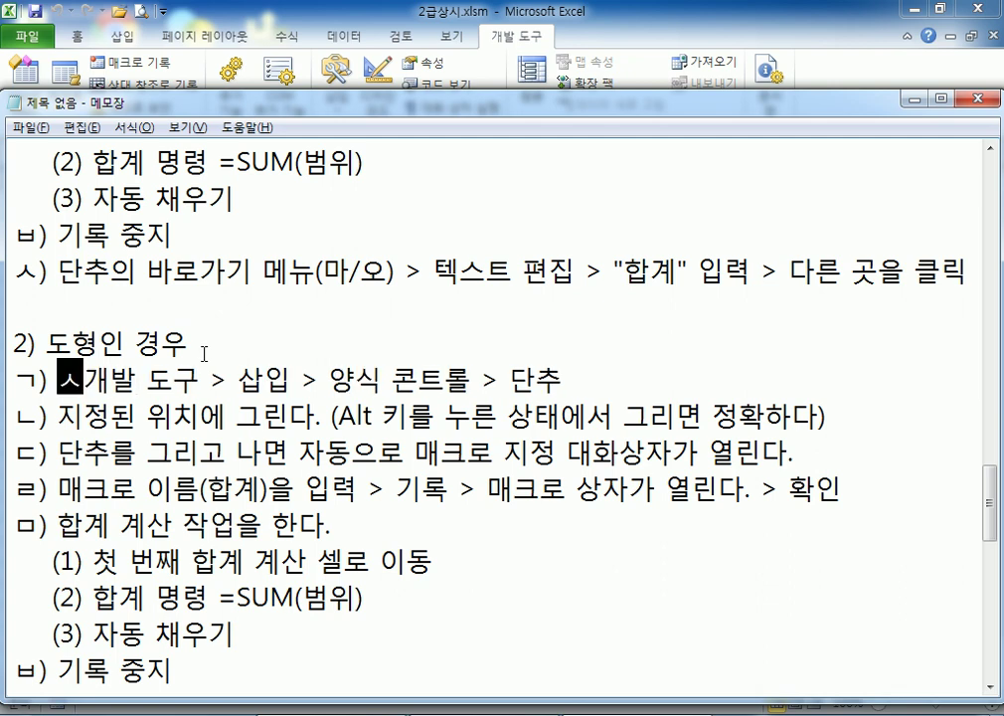
{"action": "key", "text": "Delete"}
{"action": "key", "text": "Delete"}
{"action": "key", "text": "Delete"}
{"action": "key", "text": "Delete"}
{"action": "key", "text": "Delete"}
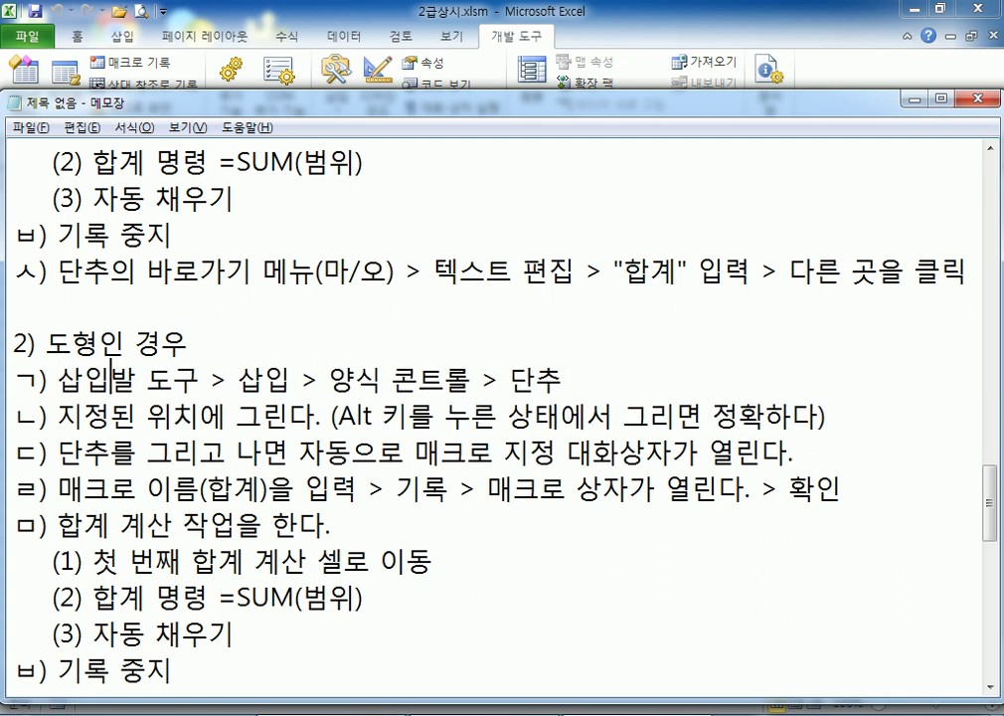
{"action": "key", "text": "Right"}
{"action": "key", "text": "Right"}
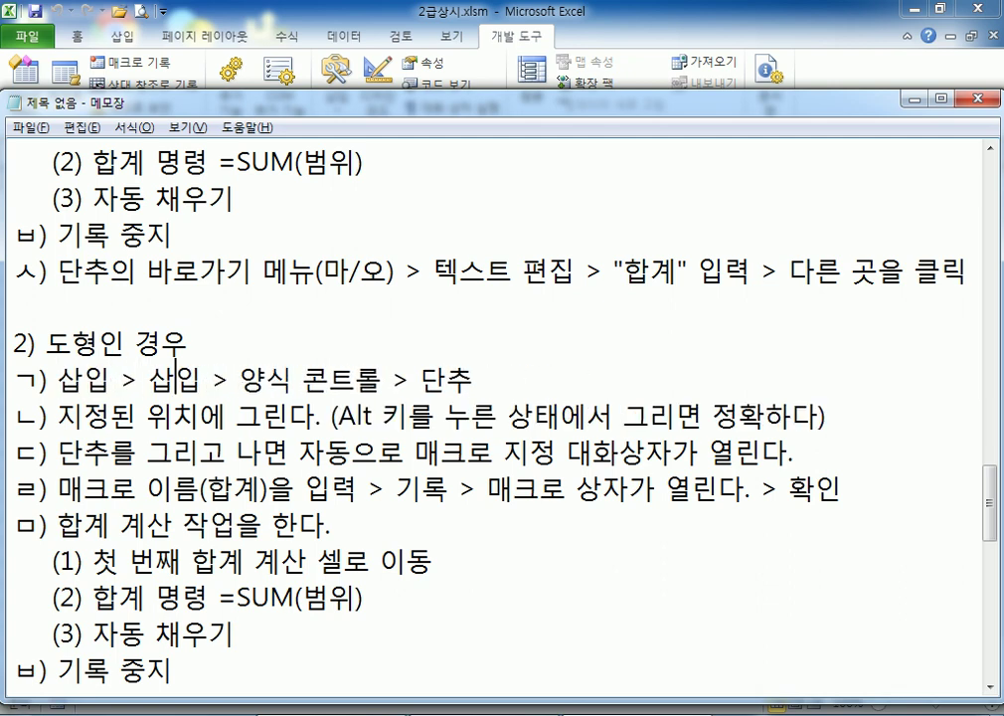
{"action": "type", "text": "도형"}
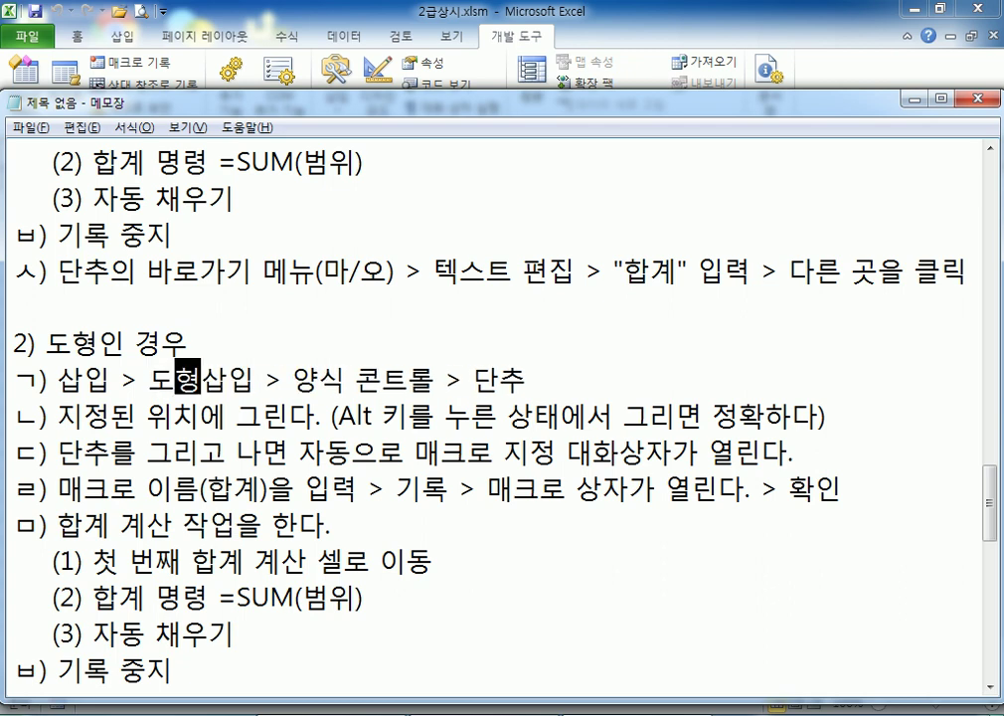
{"action": "key", "text": "Delete"}
{"action": "key", "text": "Delete"}
{"action": "key", "text": "Right"}
{"action": "key", "text": "Right"}
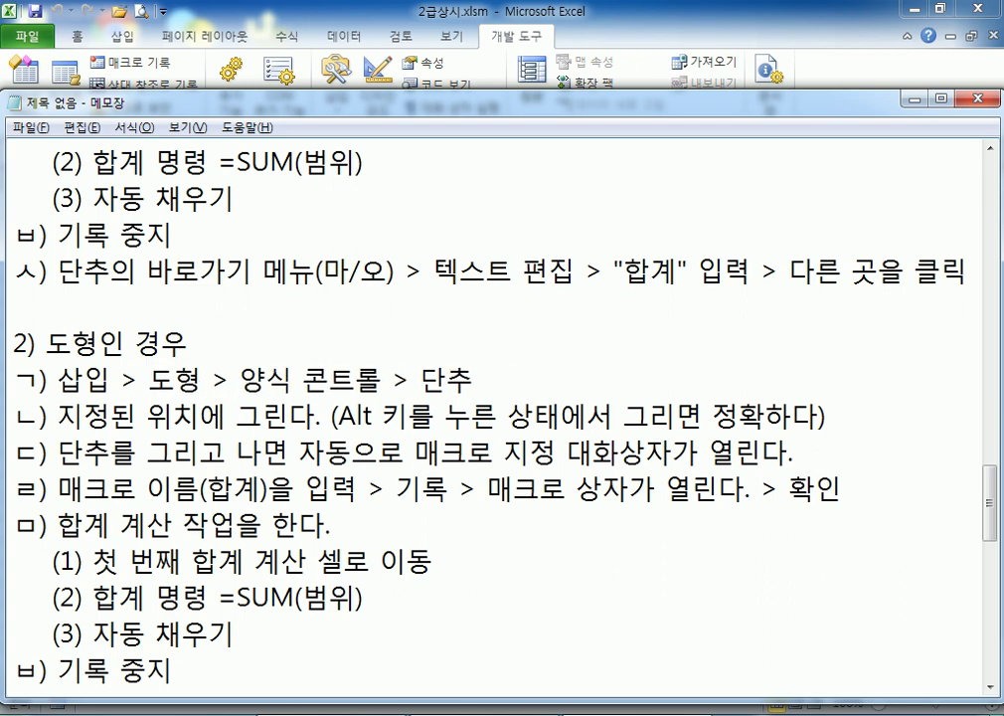
{"action": "key", "text": "shift+End"}
{"action": "type", "text": "해당 도혀"}
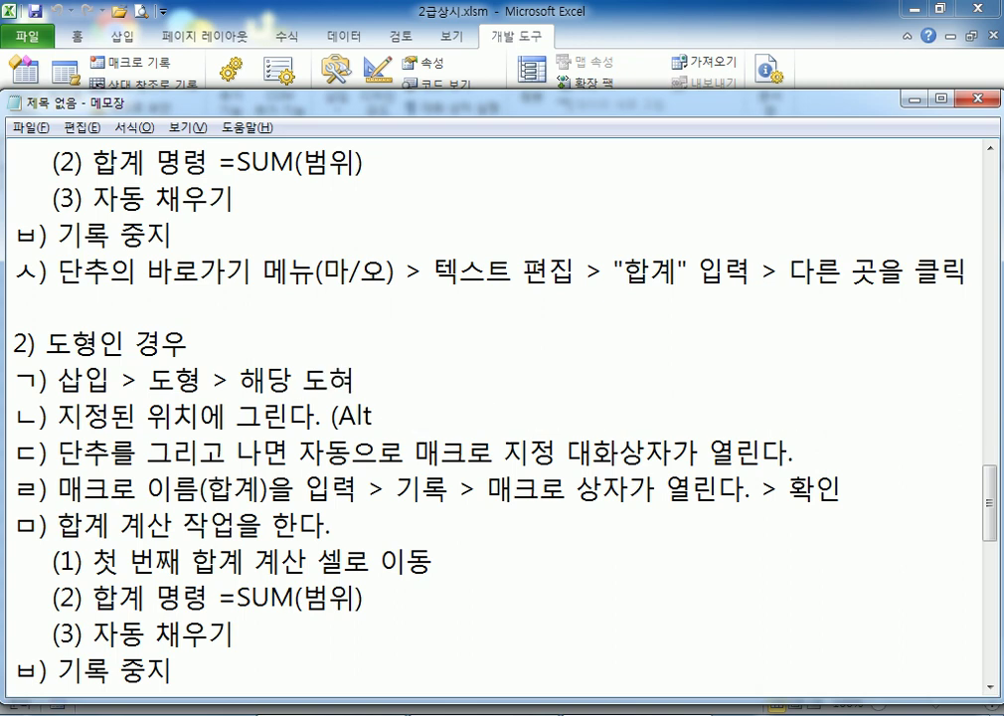
{"action": "key", "text": "BackSpace"}
{"action": "type", "text": "형을 선택"}
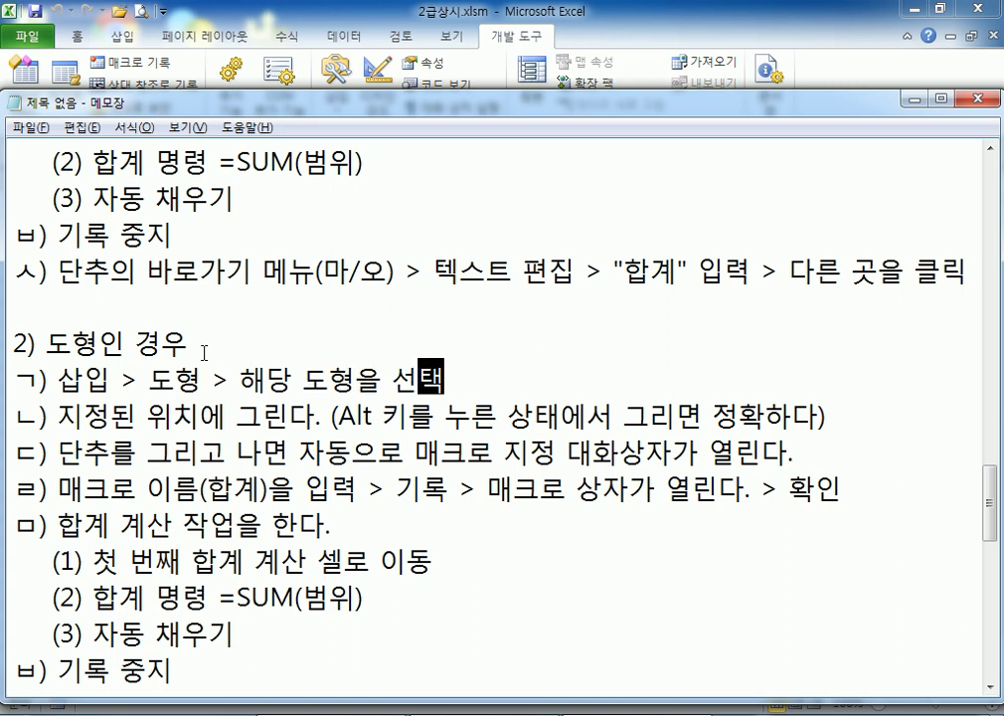
{"action": "key", "text": "alt+Tab"}
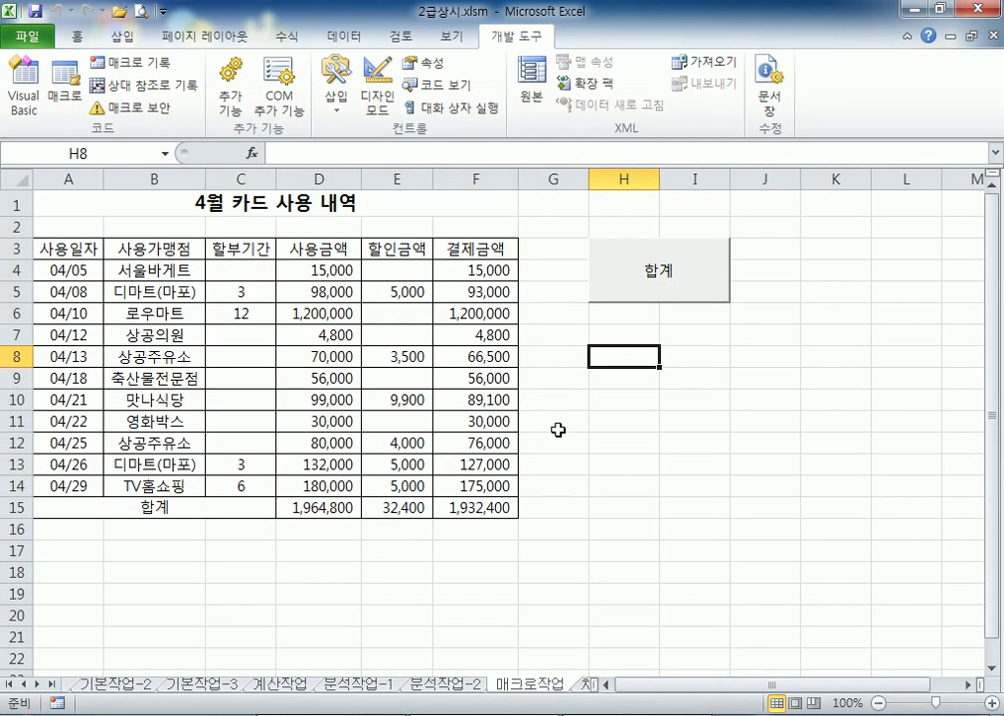
Draw a rounded rectangle from Insert > Shapes just below the 합계 button
{"action": "left_click", "coordinate": [127, 37]}
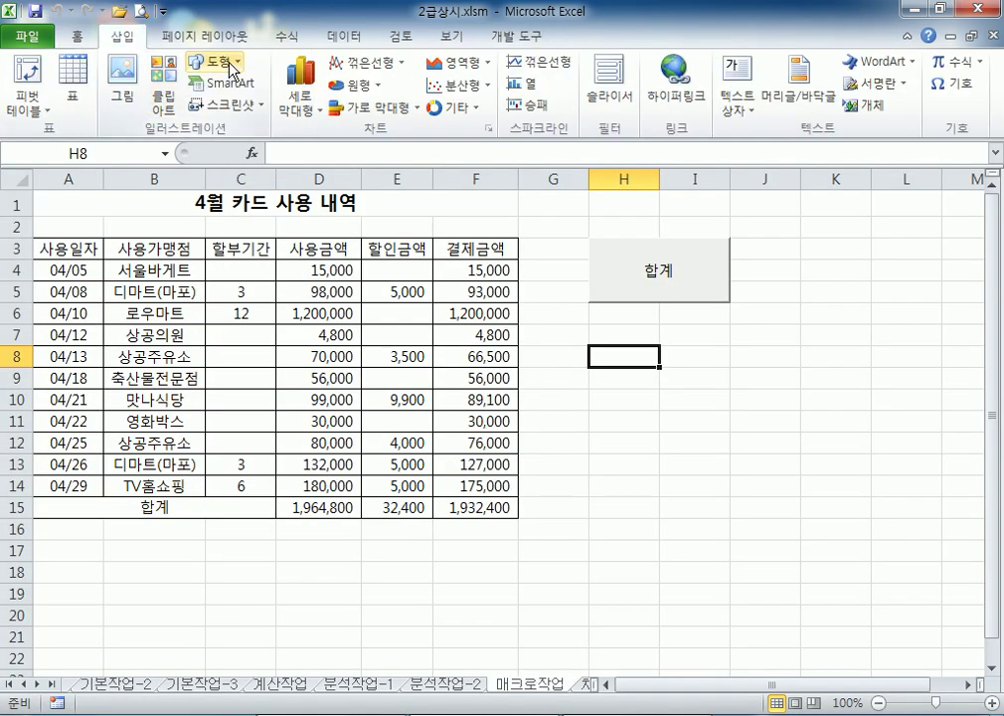
{"action": "left_click", "coordinate": [231, 63]}
{"action": "left_click", "coordinate": [215, 203]}
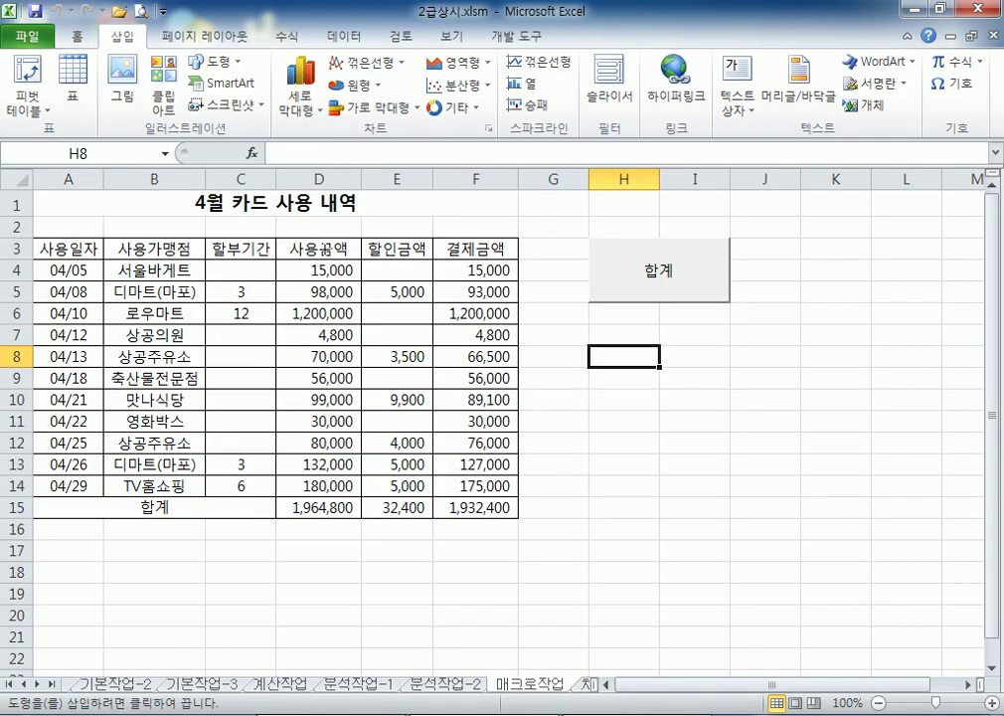
{"action": "mouse_move", "coordinate": [588, 326]}
{"action": "left_mouse_down"}
{"action": "mouse_move", "coordinate": [708, 370]}
{"action": "mouse_move", "coordinate": [730, 390]}
{"action": "left_mouse_up"}
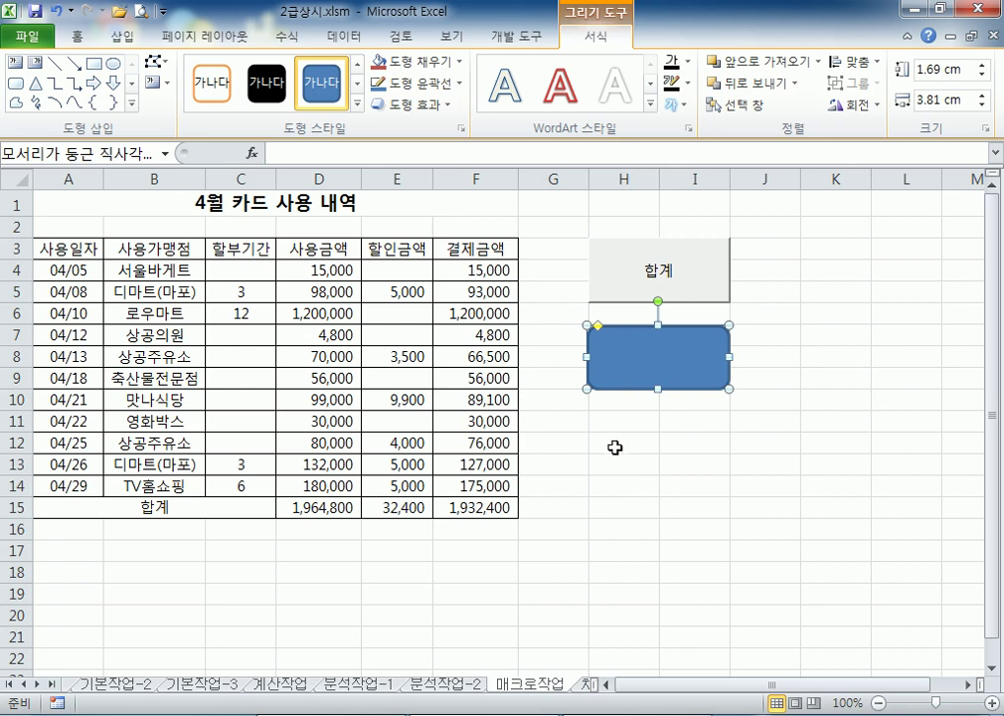
{"action": "key", "text": "alt+Tab"}
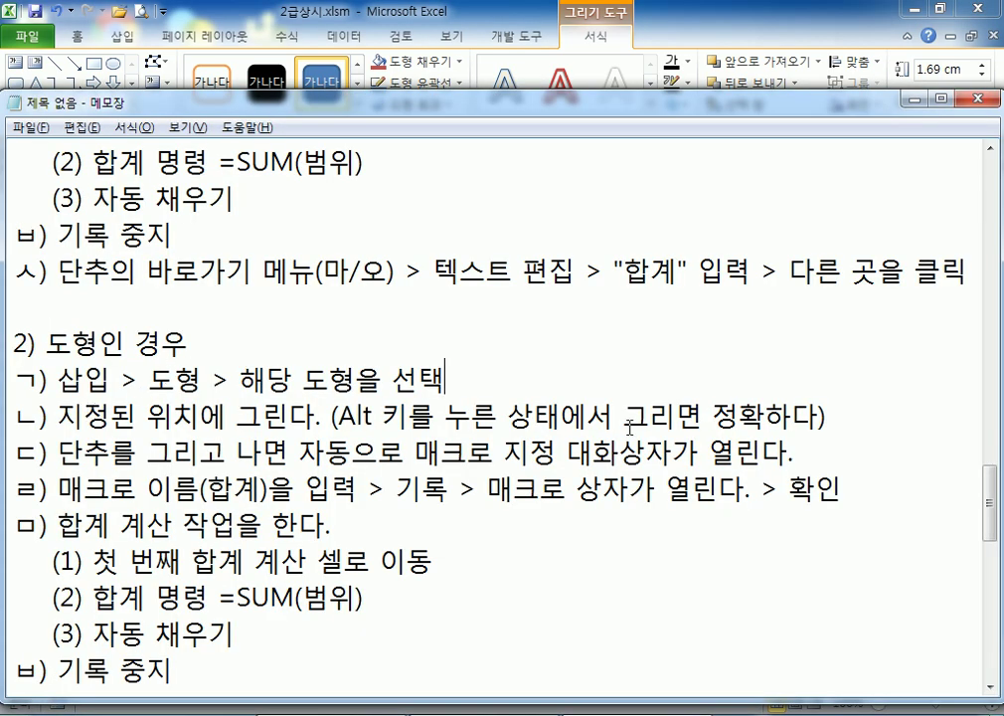
Add a new note line ㄷ) 도형을 클릭하고 이름을 입력 after the ㄴ) step
{"action": "left_click", "coordinate": [300, 455]}
{"action": "left_click", "coordinate": [869, 411]}
{"action": "key", "text": "Return"}
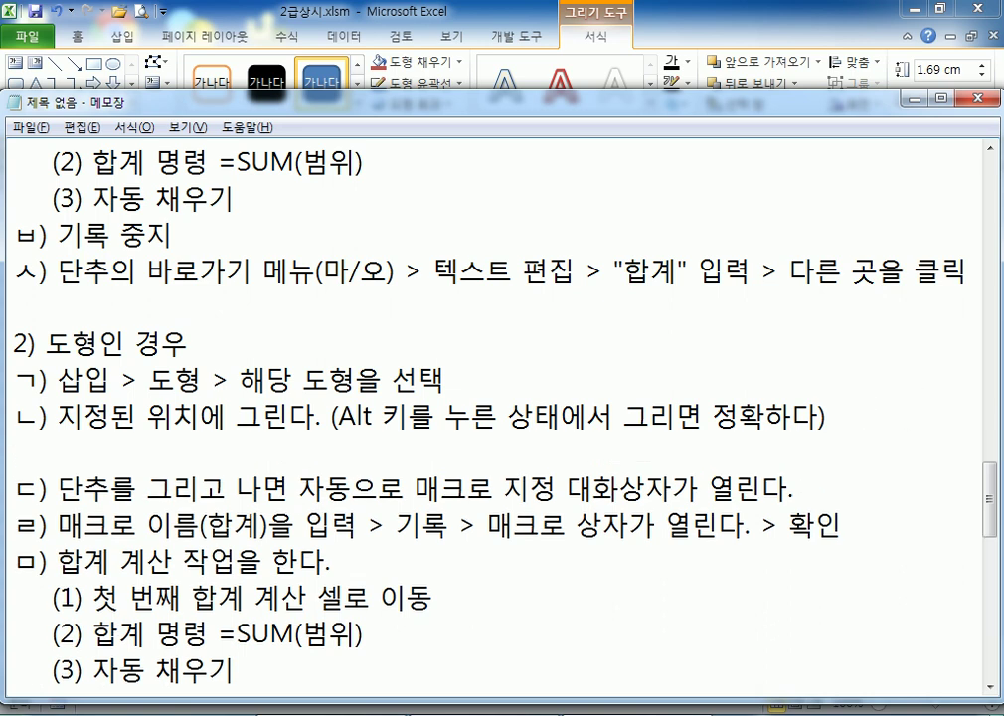
{"action": "type", "text": "ㄷ) 도"}
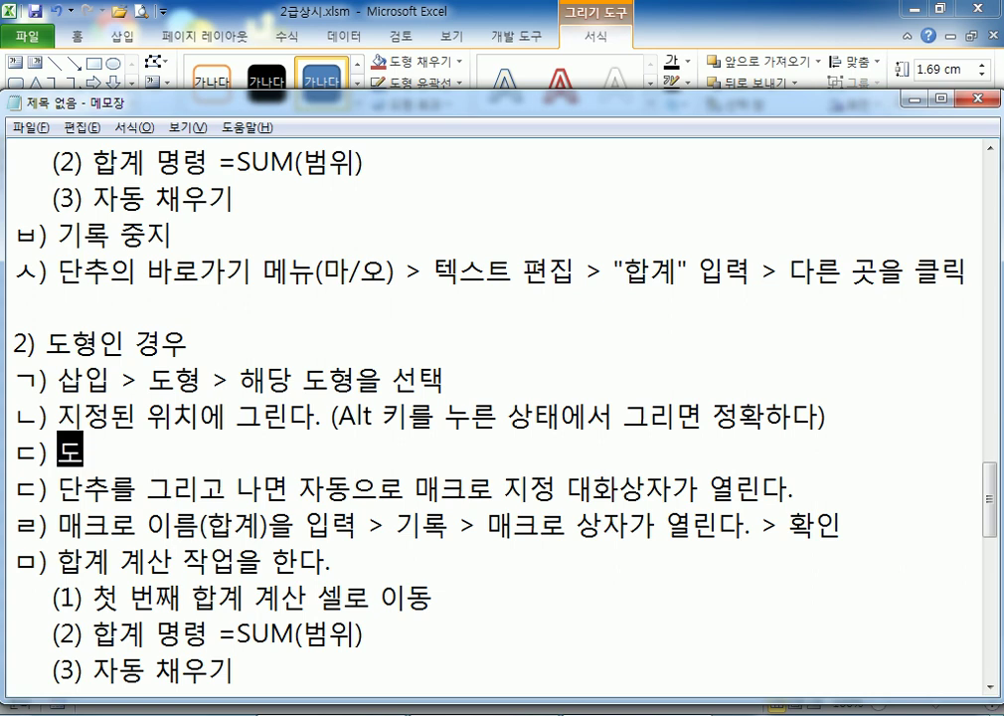
{"action": "type", "text": "형이"}
{"action": "key", "text": "BackSpace"}
{"action": "key", "text": "BackSpace"}
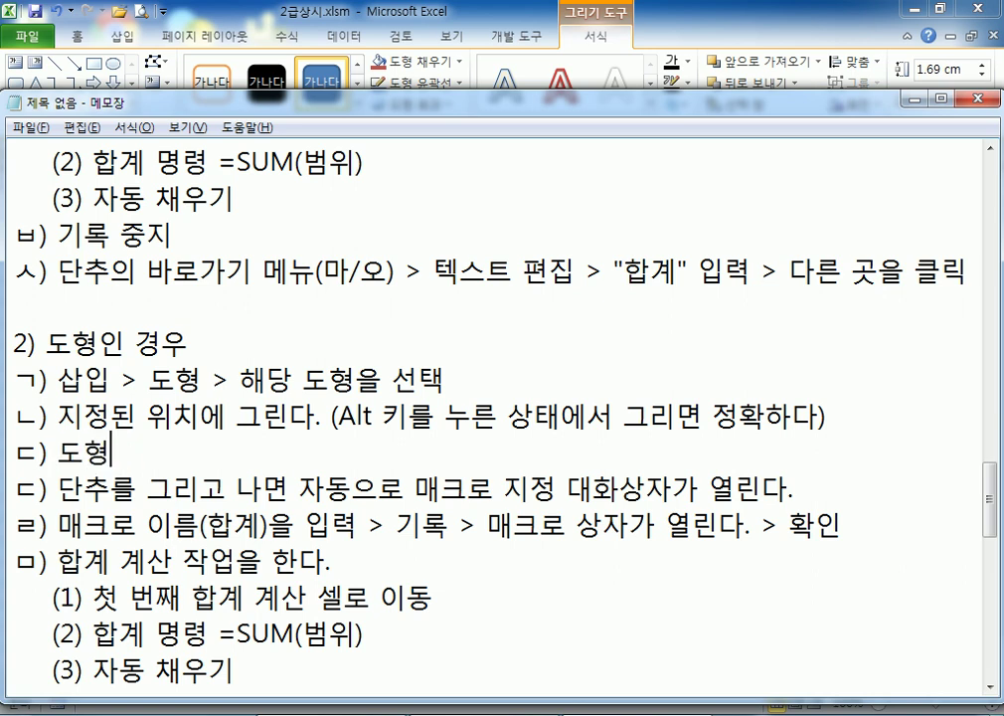
{"action": "type", "text": "을 클릭하고"}
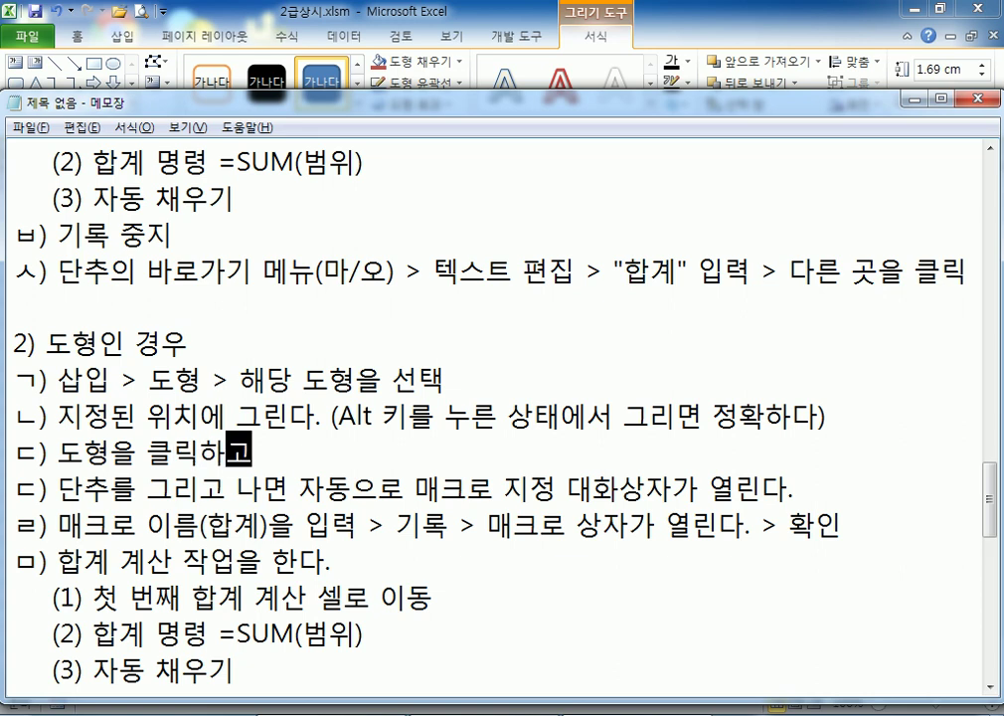
{"action": "type", "text": " 이름을 입력"}
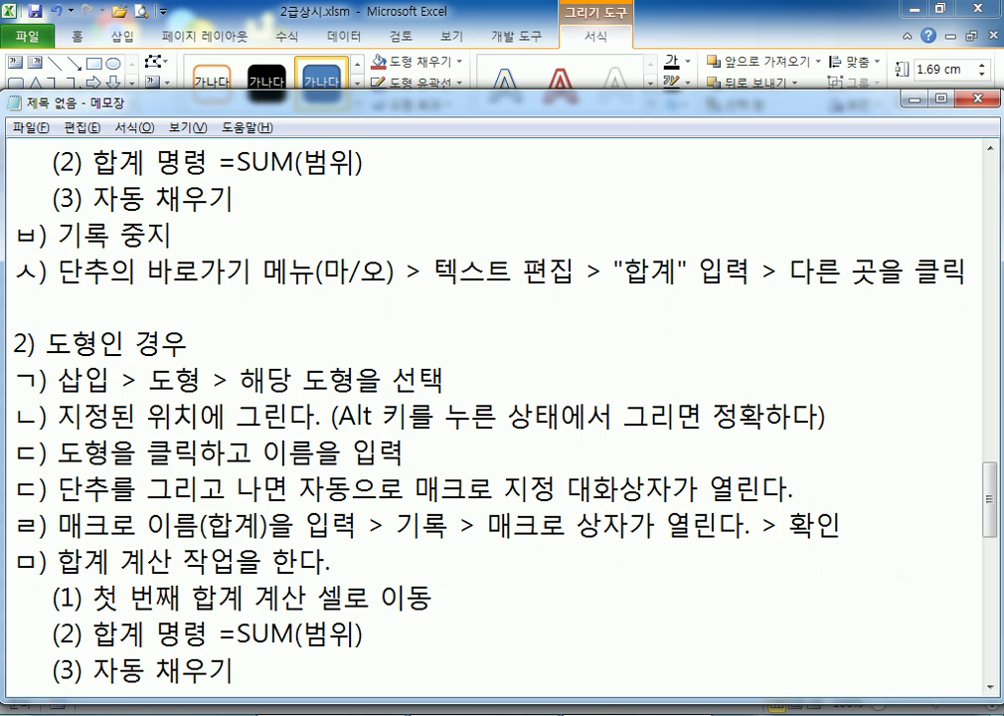
Extend ㄷ) with ', 가로/세로 가운데 맞춤' and type ㄴㅇㄹ into the Excel shape
{"action": "type", "text": ", 가로"}
{"action": "key", "text": "BackSpace"}
{"action": "type", "text": "/세로"}
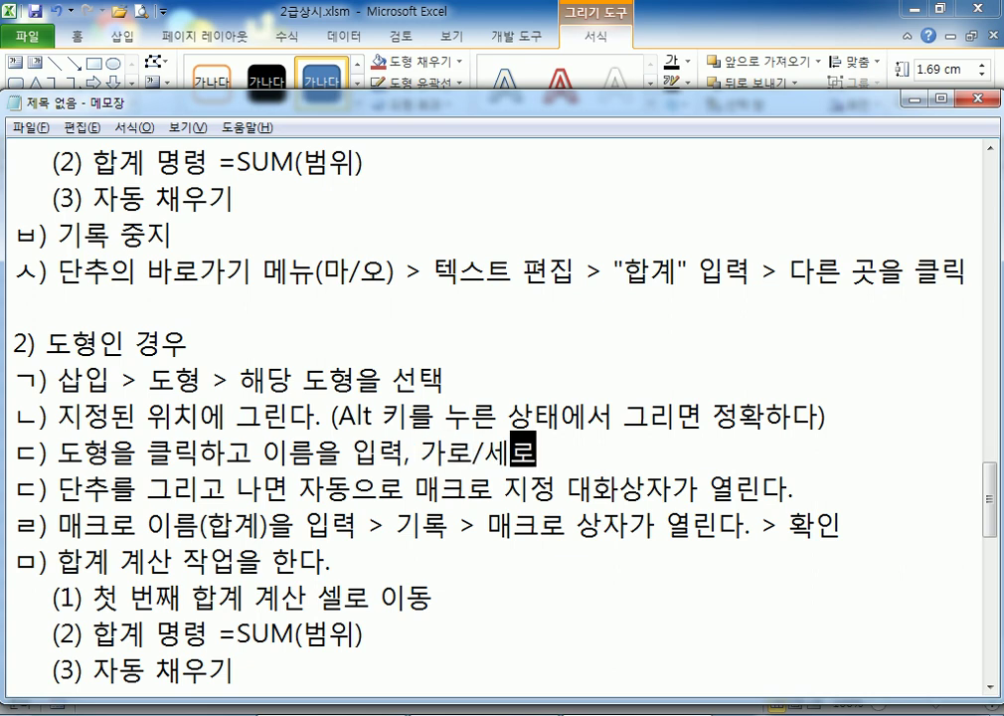
{"action": "type", "text": " ㄱㅏ운데 맞ㅇㅊ"}
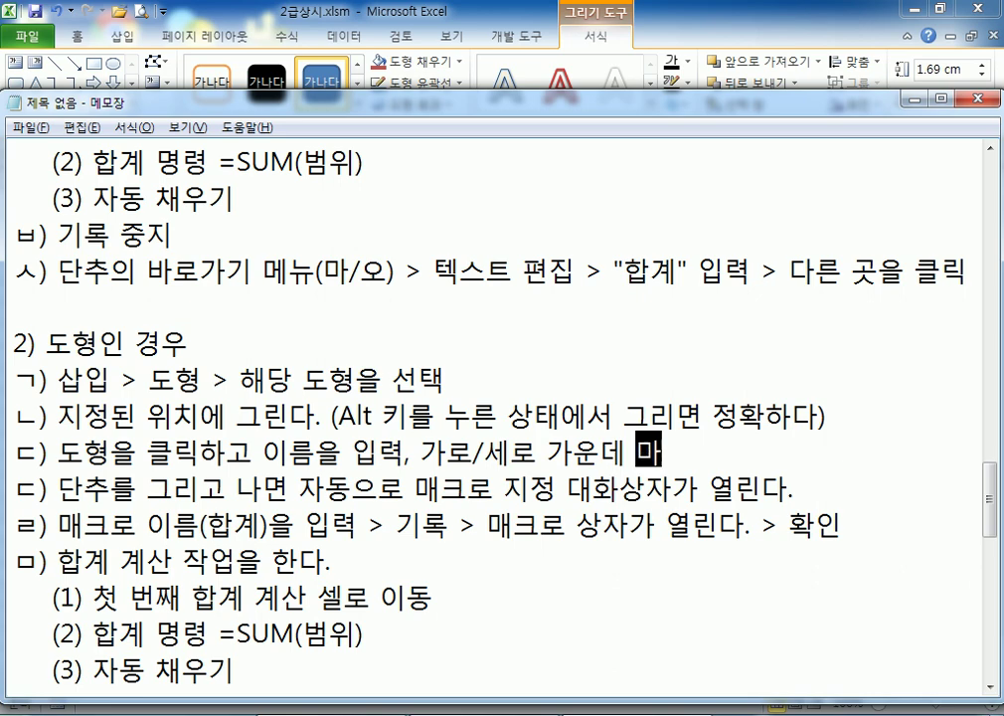
{"action": "key", "text": "BackSpace"}
{"action": "key", "text": "BackSpace"}
{"action": "type", "text": "ㅊㅜㅁ"}
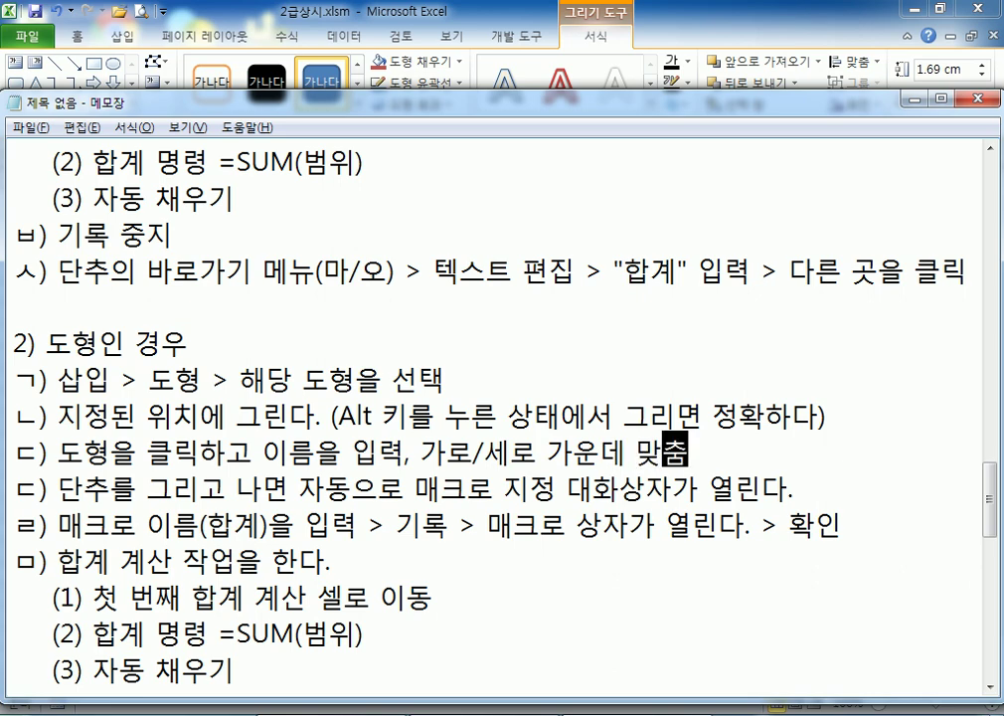
{"action": "key", "text": "alt+Tab"}
{"action": "type", "text": "ㄴㅇㄹ"}
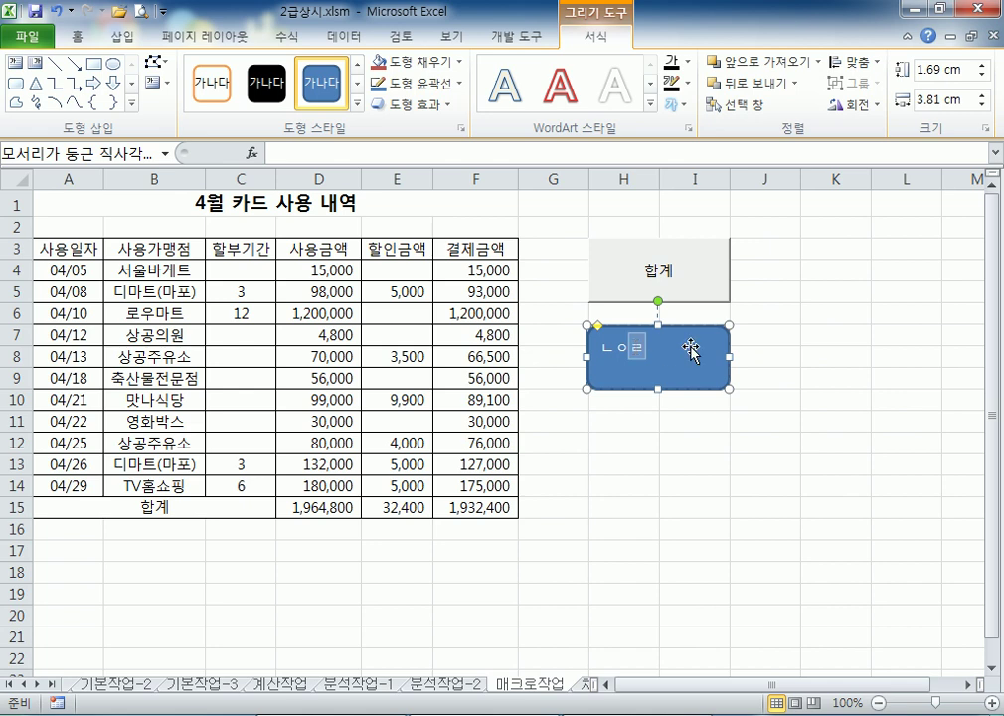
Centre the ㄴㅇㄹ text inside the blue rounded rectangle using Home alignment
{"action": "left_click", "coordinate": [77, 36]}
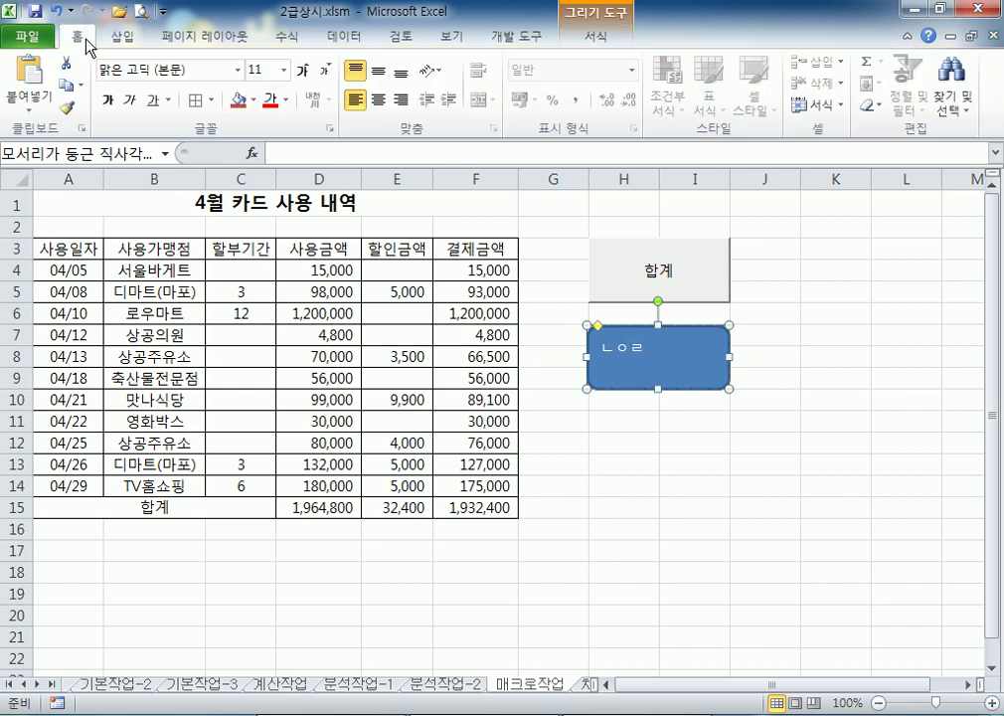
{"action": "left_click", "coordinate": [379, 100]}
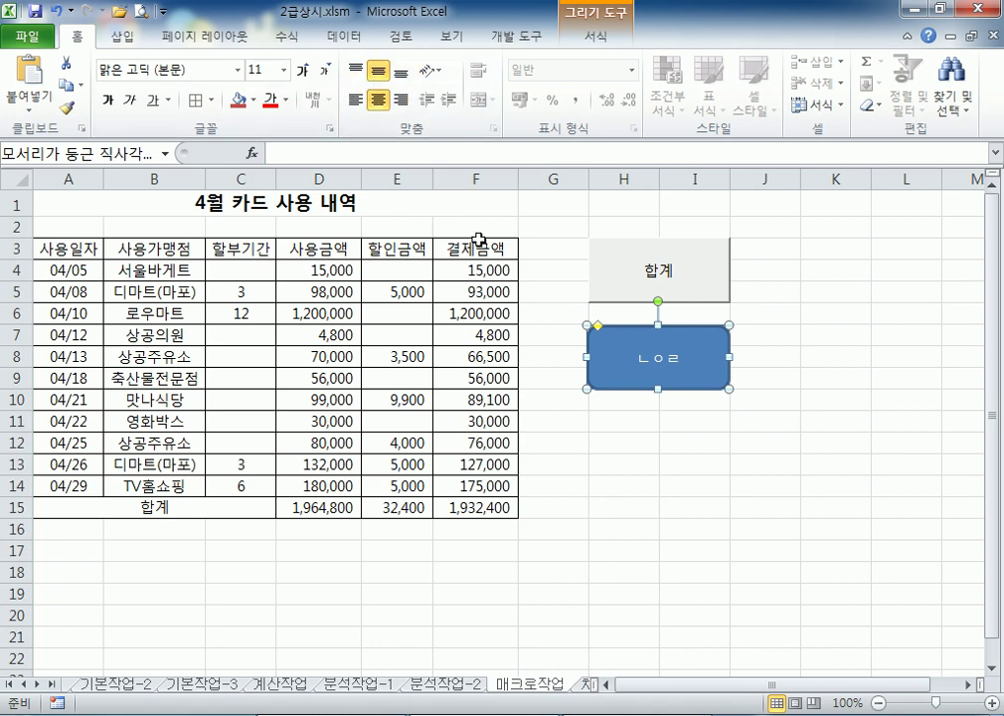
{"action": "key", "text": "alt+Tab"}
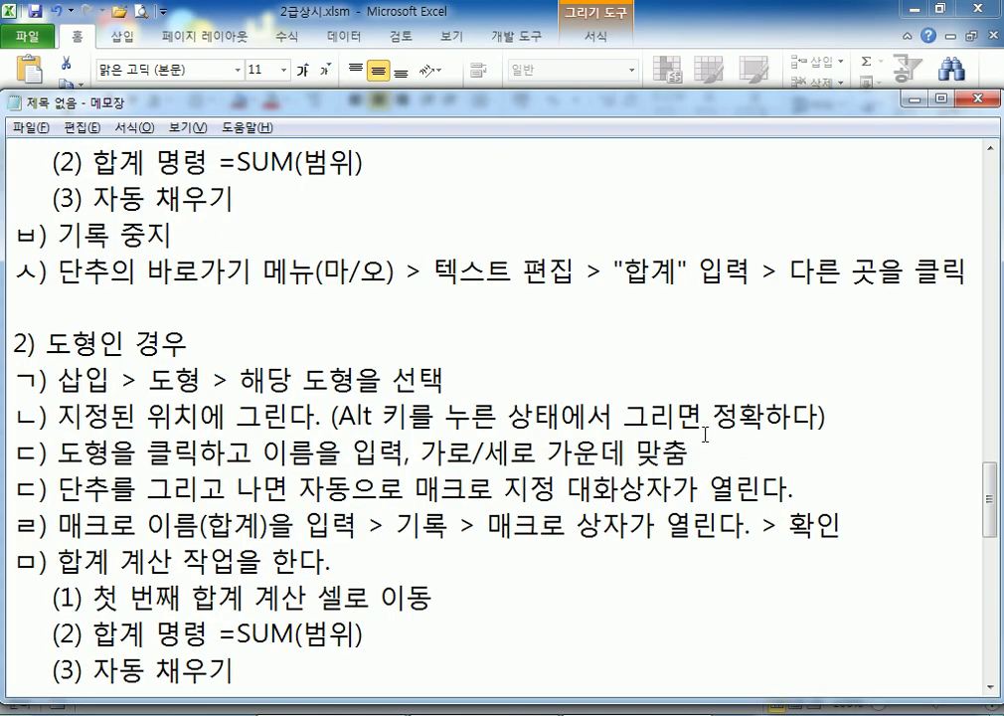
Append '여부 확인' to ㄷ) and add ㄹ) 도형의 바로가기 메뉴(마/오) > 매크로 지정
{"action": "type", "text": "여부 확인"}
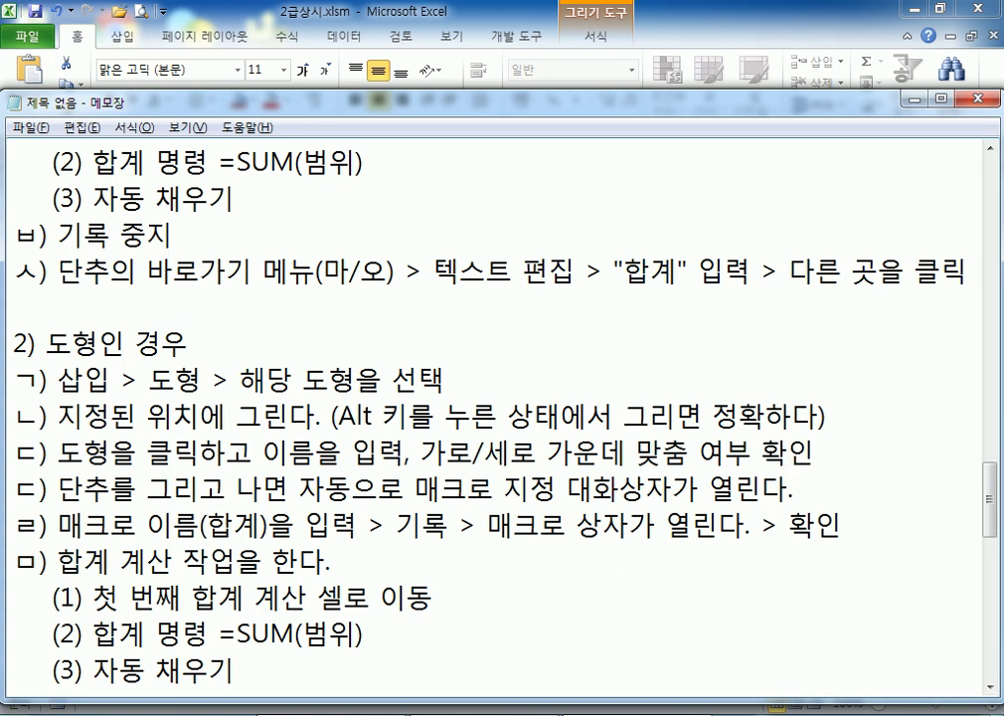
{"action": "key", "text": "Return"}
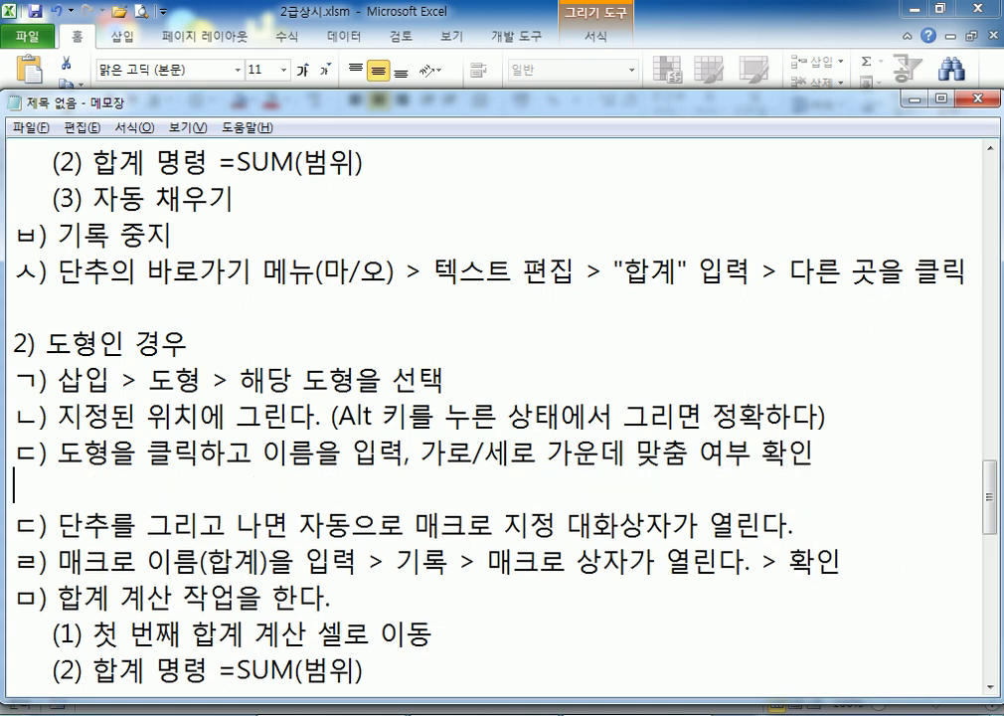
{"action": "type", "text": "ㄹ) 도형으"}
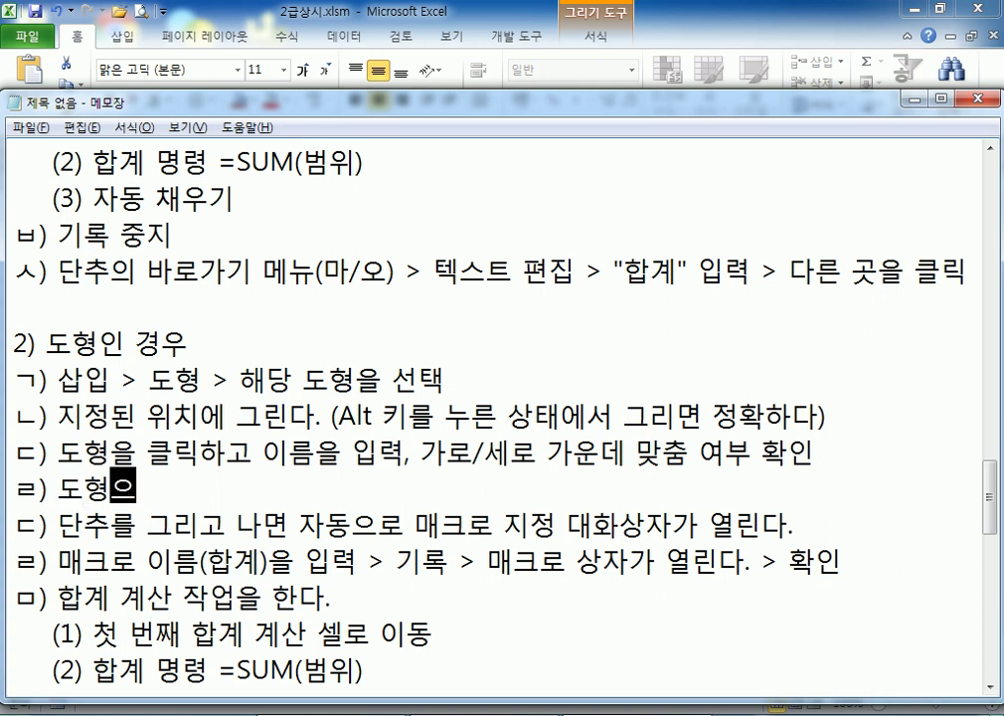
{"action": "key", "text": "BackSpace"}
{"action": "type", "text": "의 바로"}
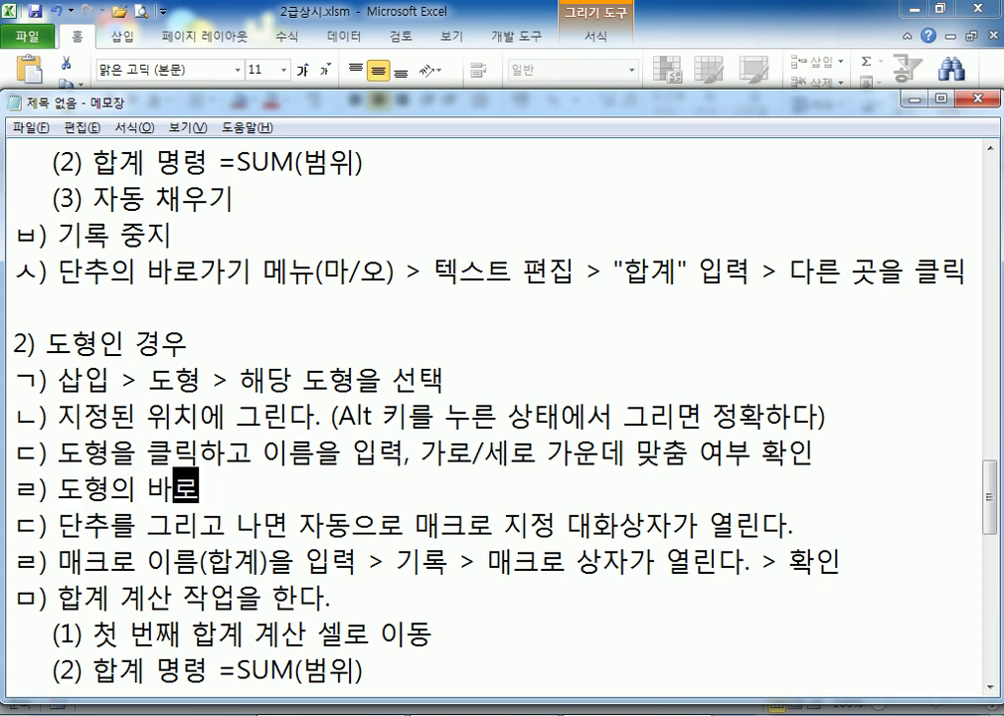
{"action": "type", "text": "가기 메뉴("}
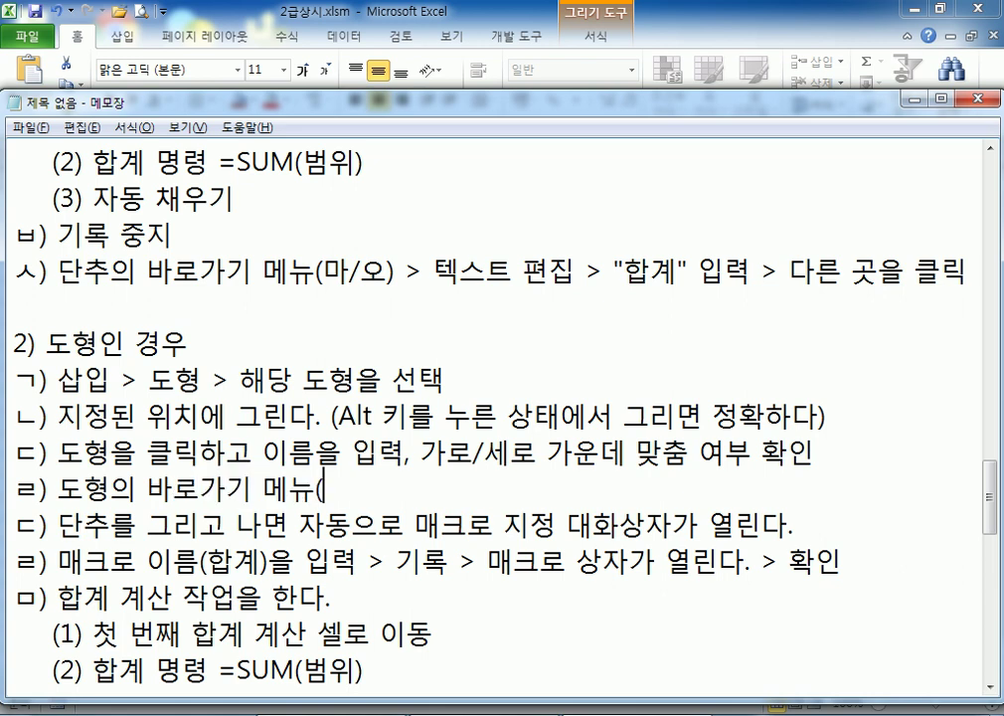
{"action": "type", "text": "미"}
{"action": "key", "text": "BackSpace"}
{"action": "type", "text": "ㅏ/오) > "}
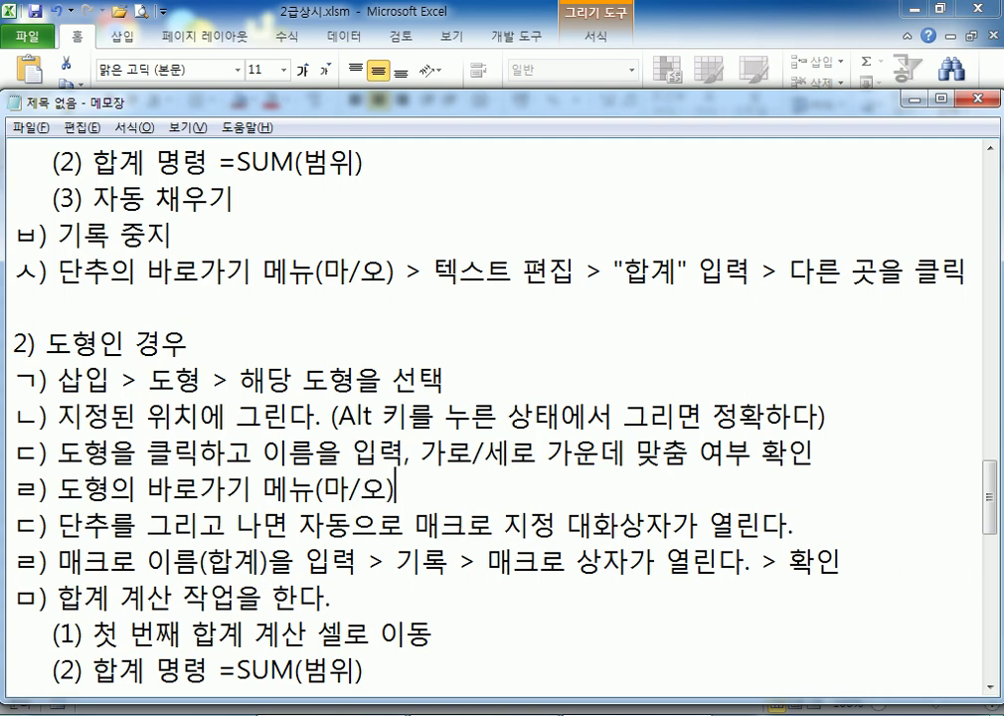
{"action": "type", "text": "매크로 지정"}
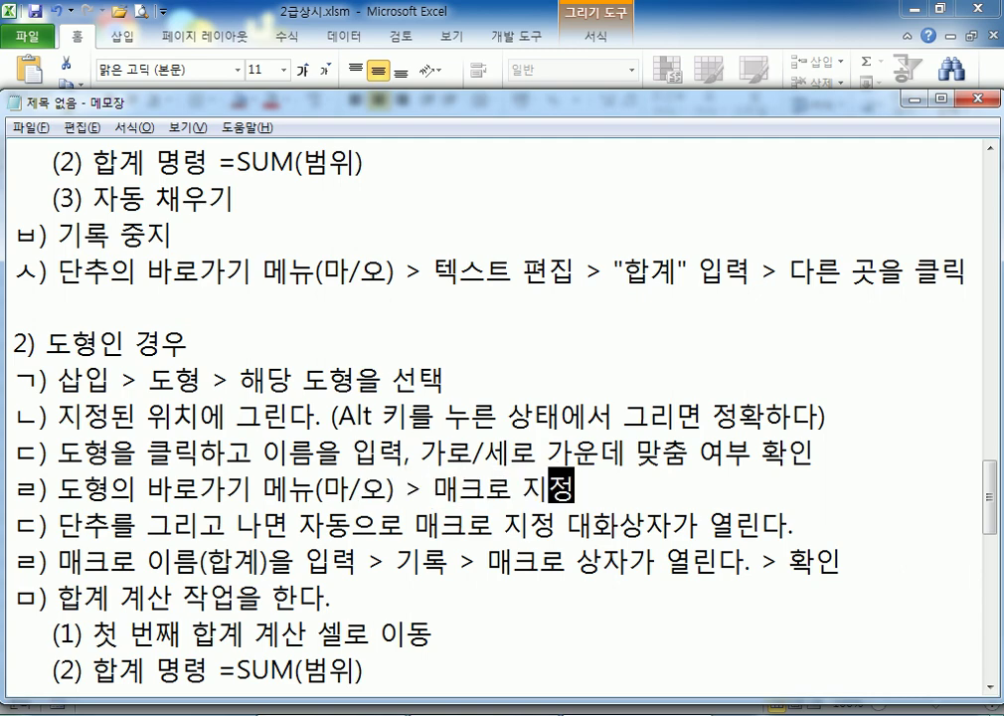
{"action": "key", "text": "alt+Tab"}
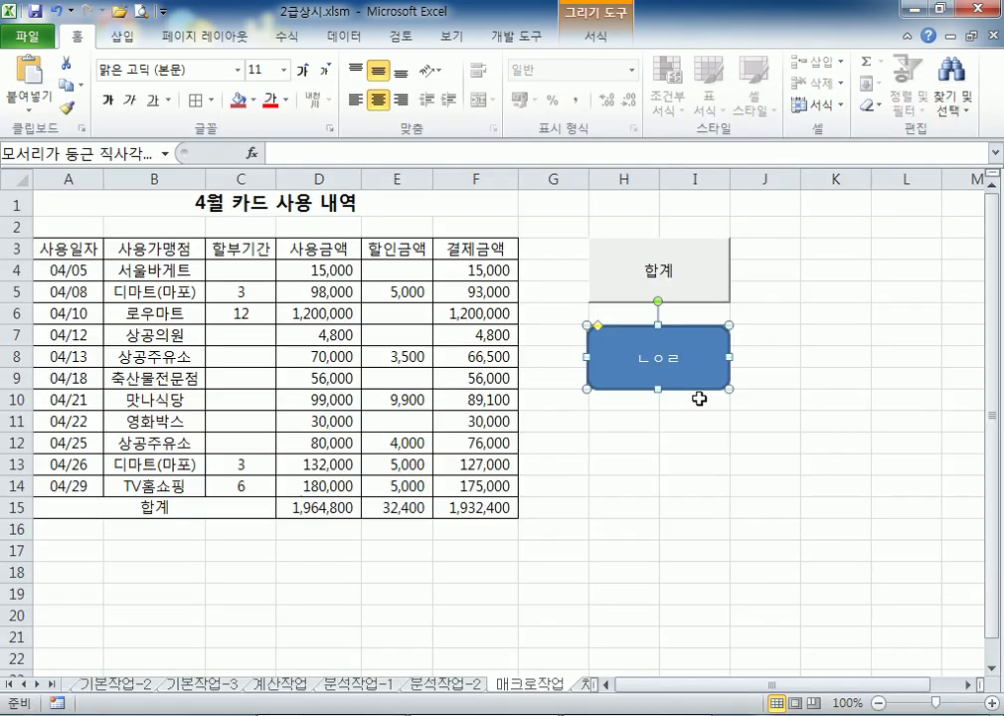
Check the rounded rectangle's shortcut menu for 매크로 지정, then return to the notes
{"action": "right_click", "coordinate": [704, 343]}
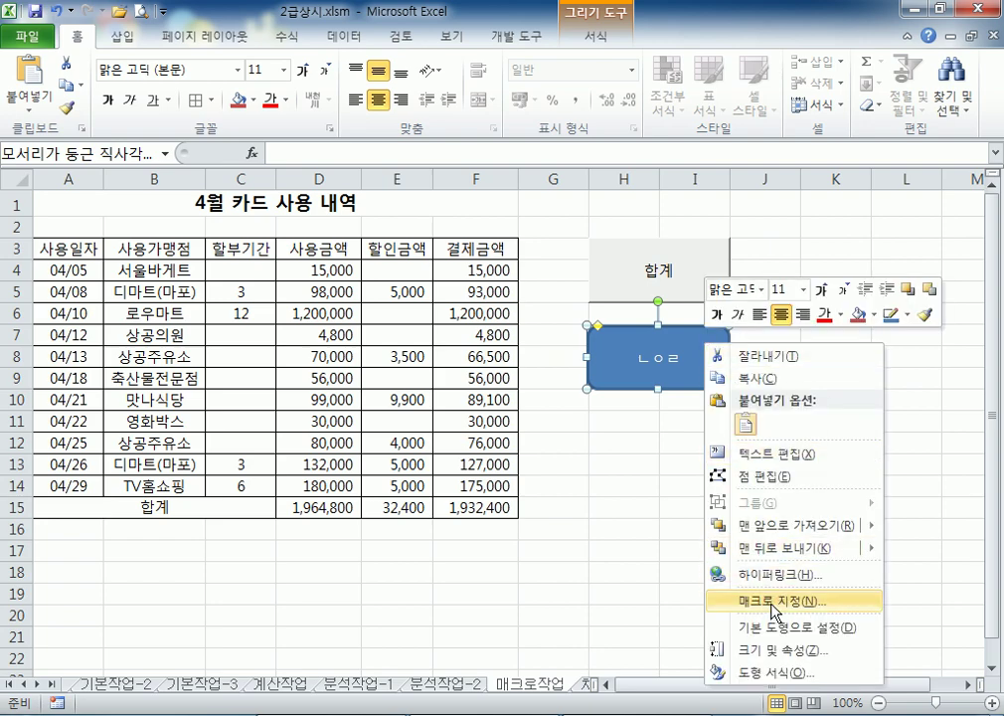
{"action": "key", "text": "alt+Tab"}
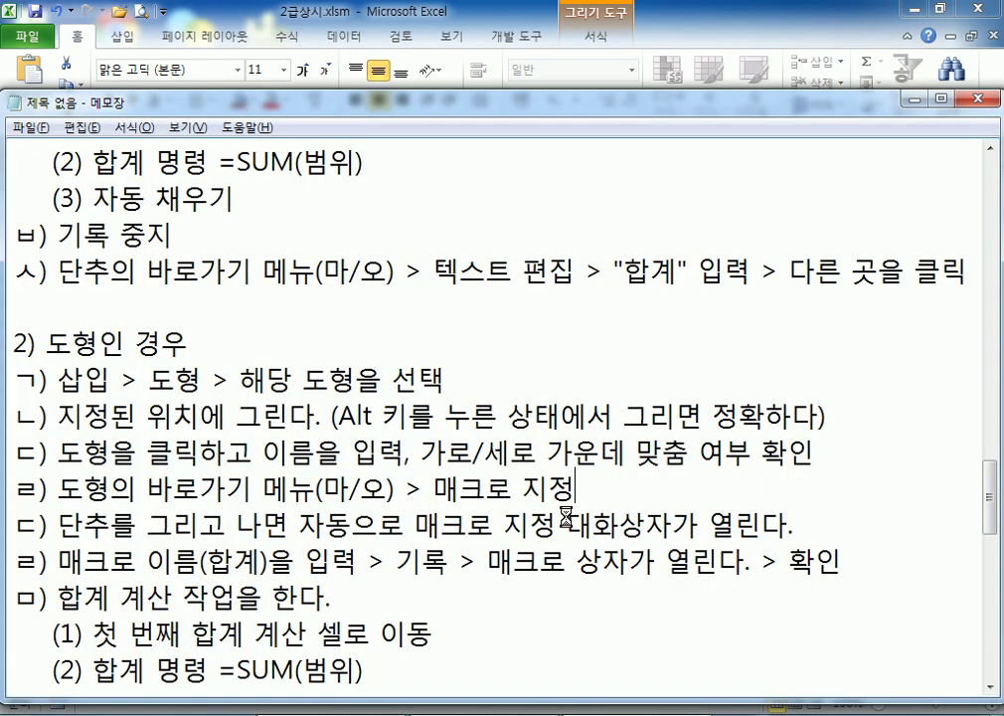
{"action": "key", "text": "alt+Tab"}
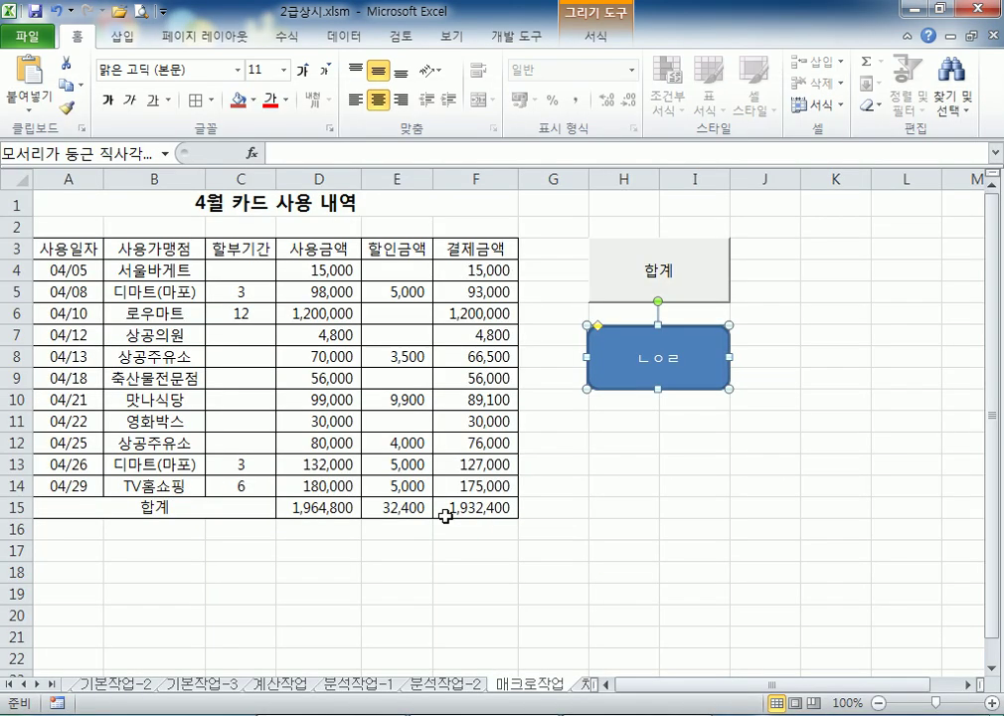
{"action": "key", "text": "alt+Tab"}
{"action": "scroll", "coordinate": [444, 512], "scroll_direction": "down", "scroll_amount": 1}
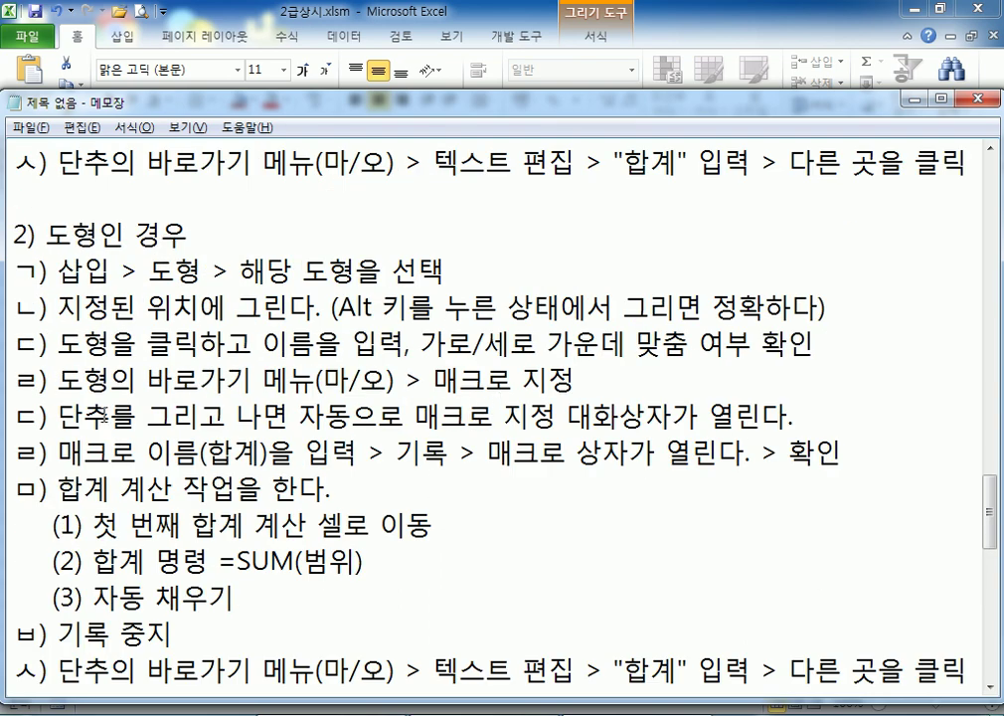
Delete the outdated ㄷ) button-dialog line from the shape steps in Notepad
{"action": "key", "text": "Right"}
{"action": "key", "text": "shift+Down"}
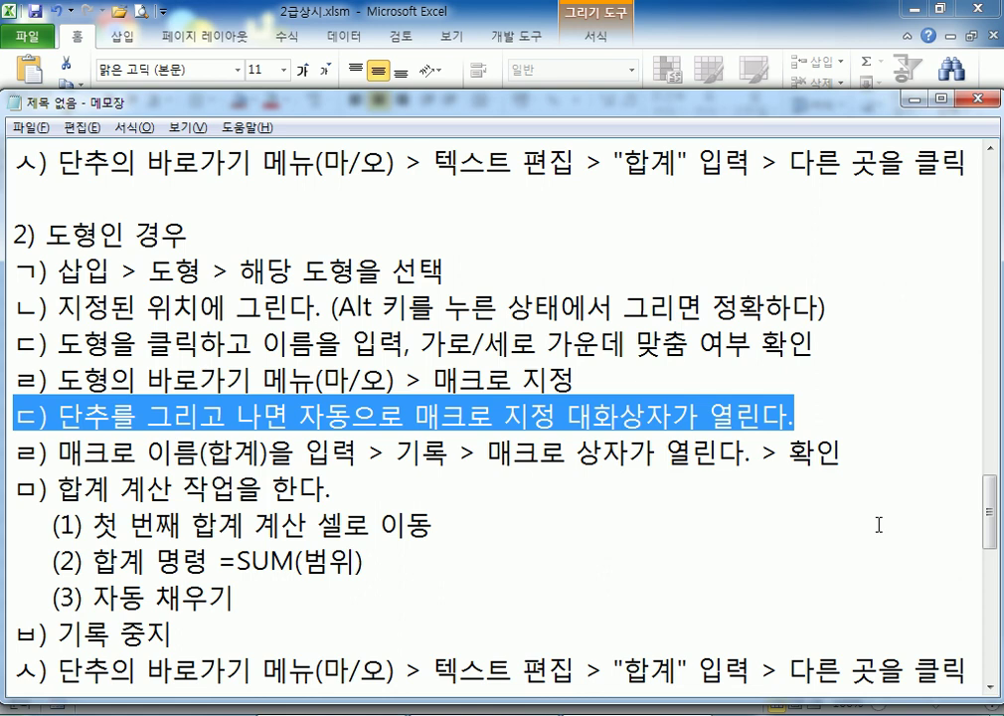
{"action": "key", "text": "Delete"}
Reletter the macro-name, 합계 계산 and 기록 중지 steps as ㅁ), ㅂ) and ㅅ)
{"action": "key", "text": "Up"}
{"action": "key", "text": "Right"}
{"action": "key", "text": "Right"}
{"action": "key", "text": "Right"}
{"action": "key", "text": "Right"}
{"action": "key", "text": "Right"}
{"action": "key", "text": "Right"}
{"action": "key", "text": "Right"}
{"action": "key", "text": "Right"}
{"action": "key", "text": "Right"}
{"action": "key", "text": "Right"}
{"action": "key", "text": "Right"}
{"action": "key", "text": "Right"}
{"action": "key", "text": "Right"}
{"action": "key", "text": "Right"}
{"action": "key", "text": "Right"}
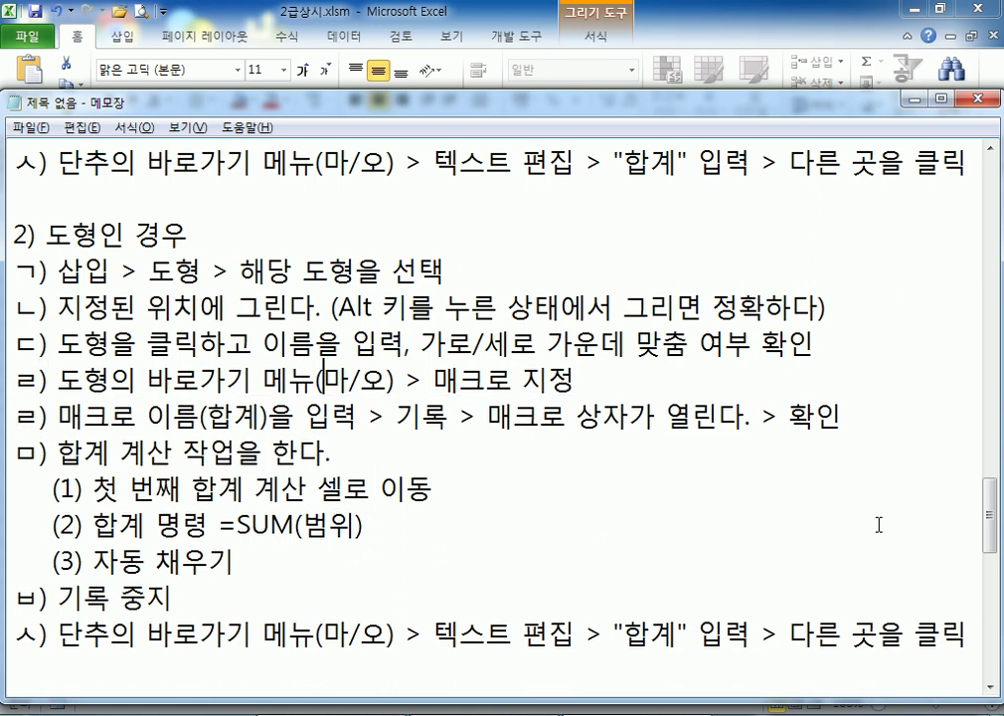
{"action": "key", "text": "Down"}
{"action": "key", "text": "Home"}
{"action": "key", "text": "Delete"}
{"action": "type", "text": "ㅁ"}
{"action": "key", "text": "Down"}
{"action": "key", "text": "Home"}
{"action": "key", "text": "Delete"}
{"action": "type", "text": "ㅂ"}
{"action": "key", "text": "Down"}
{"action": "key", "text": "Down"}
{"action": "key", "text": "Down"}
{"action": "key", "text": "Down"}
{"action": "key", "text": "Home"}
{"action": "key", "text": "Delete"}
{"action": "type", "text": "ㅅ"}
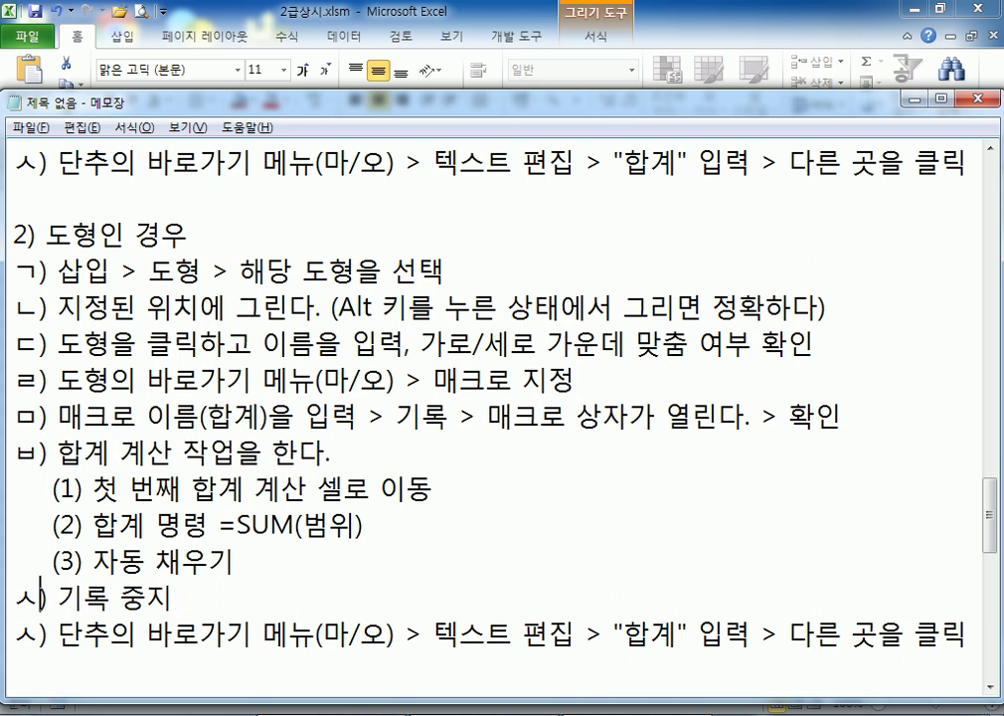
Remove the leftover button shortcut-menu line so the list ends at ㅅ) 기록 중지
{"action": "key", "text": "Down"}
{"action": "key", "text": "Home"}
{"action": "scroll", "coordinate": [879, 524], "scroll_direction": "down", "scroll_amount": 2}
{"action": "key", "text": "shift+Down"}
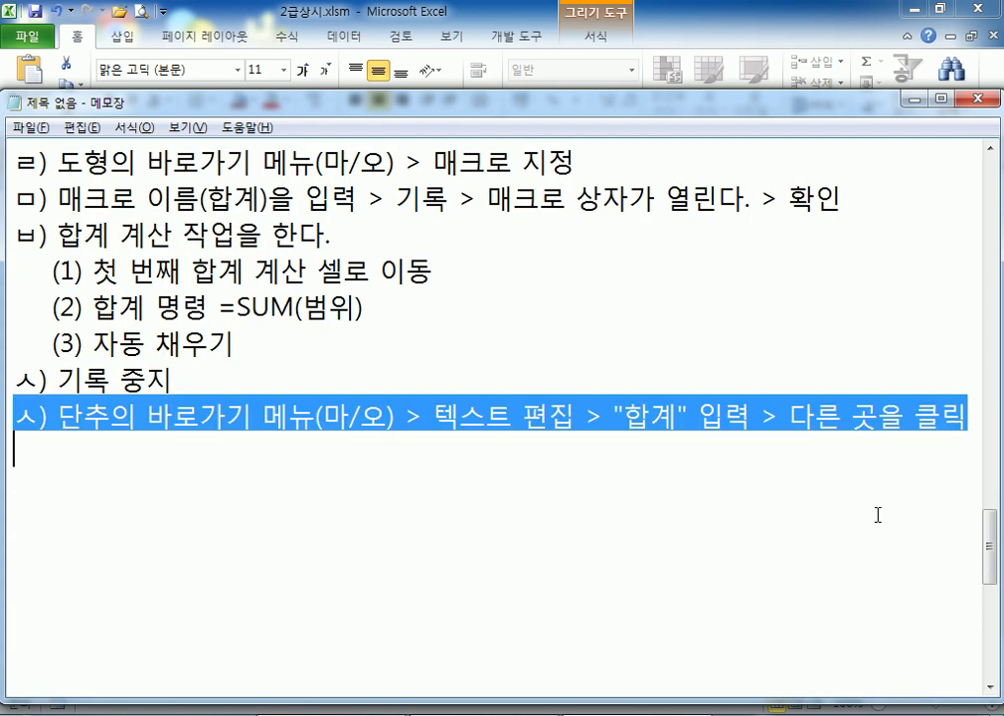
{"action": "key", "text": "Delete"}
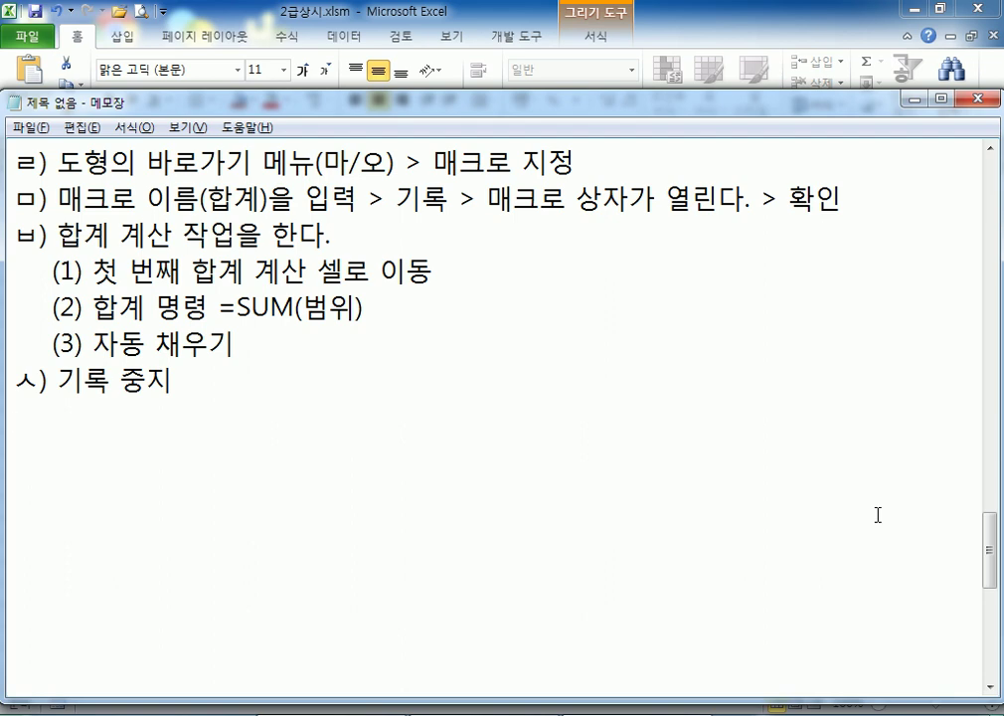
{"action": "scroll", "coordinate": [888, 386], "scroll_direction": "up", "scroll_amount": 2}
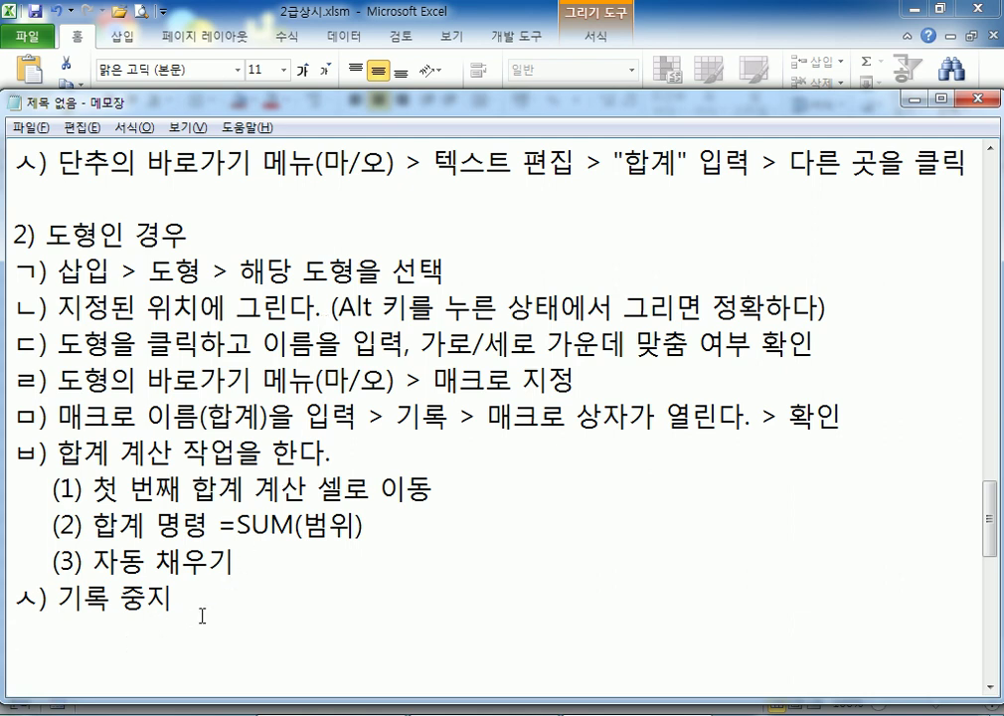
Delete the leftover rounded rectangle and select cells H7:I9 below the 합계 button
{"action": "key", "text": "alt+Tab"}
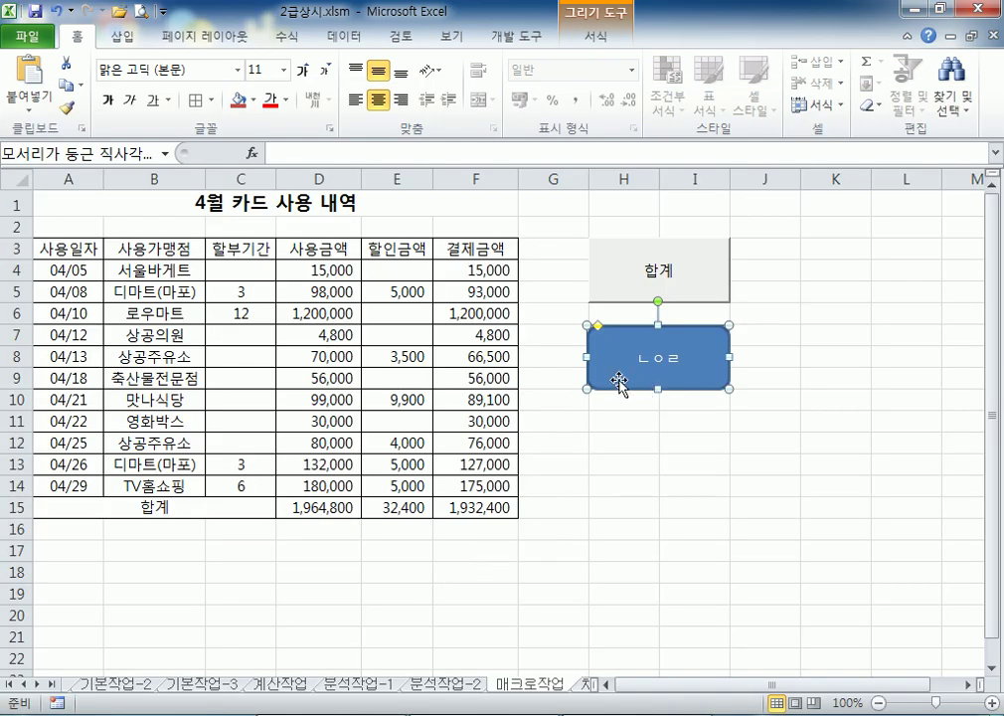
{"action": "key", "text": "Delete"}
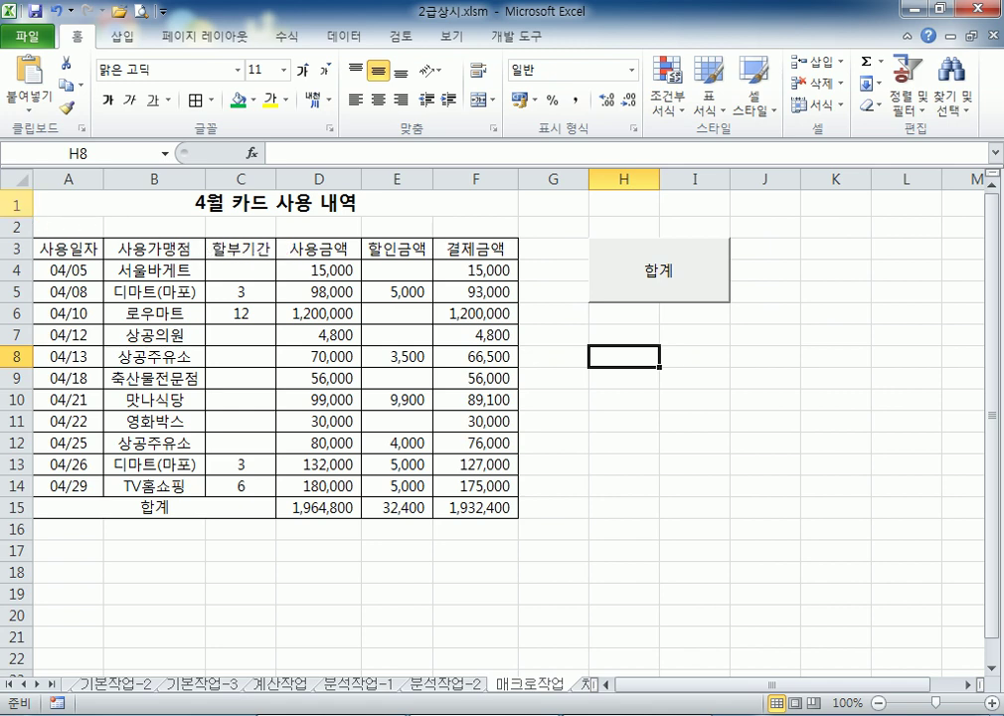
{"action": "left_click_drag", "start_coordinate": [63, 248], "coordinate": [451, 249]}
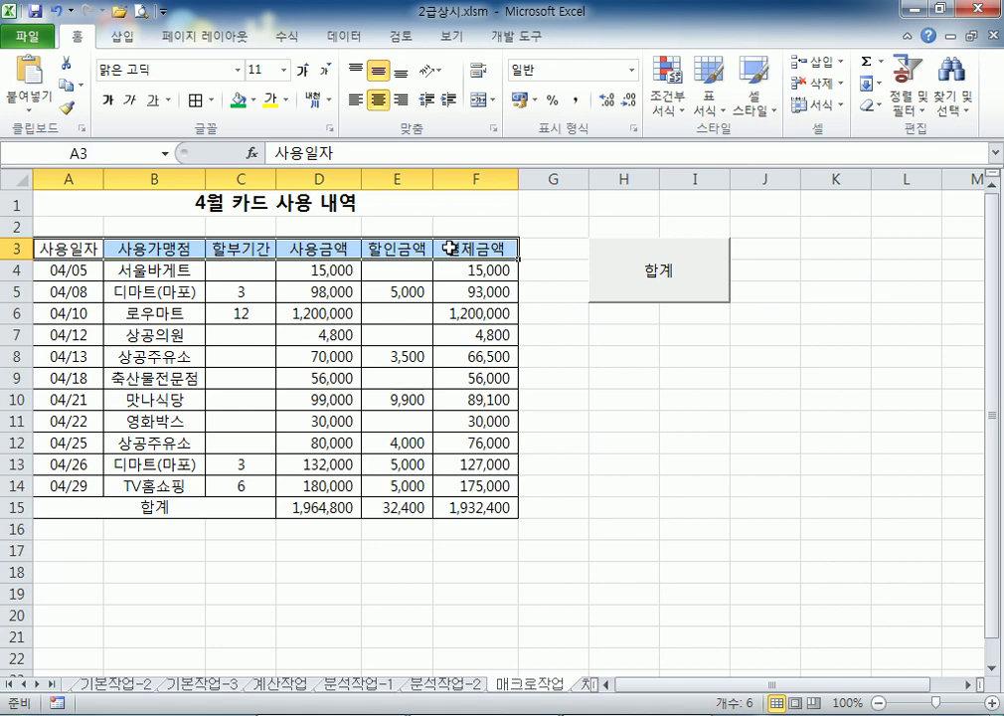
{"action": "left_click", "coordinate": [575, 355]}
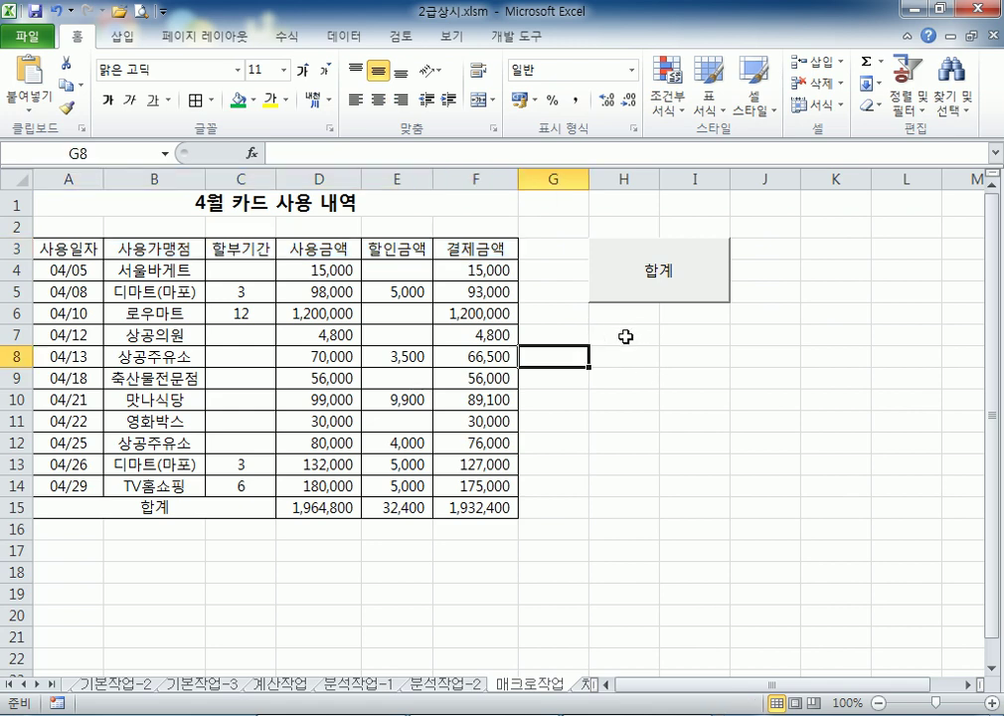
{"action": "left_click_drag", "start_coordinate": [624, 336], "coordinate": [691, 373]}
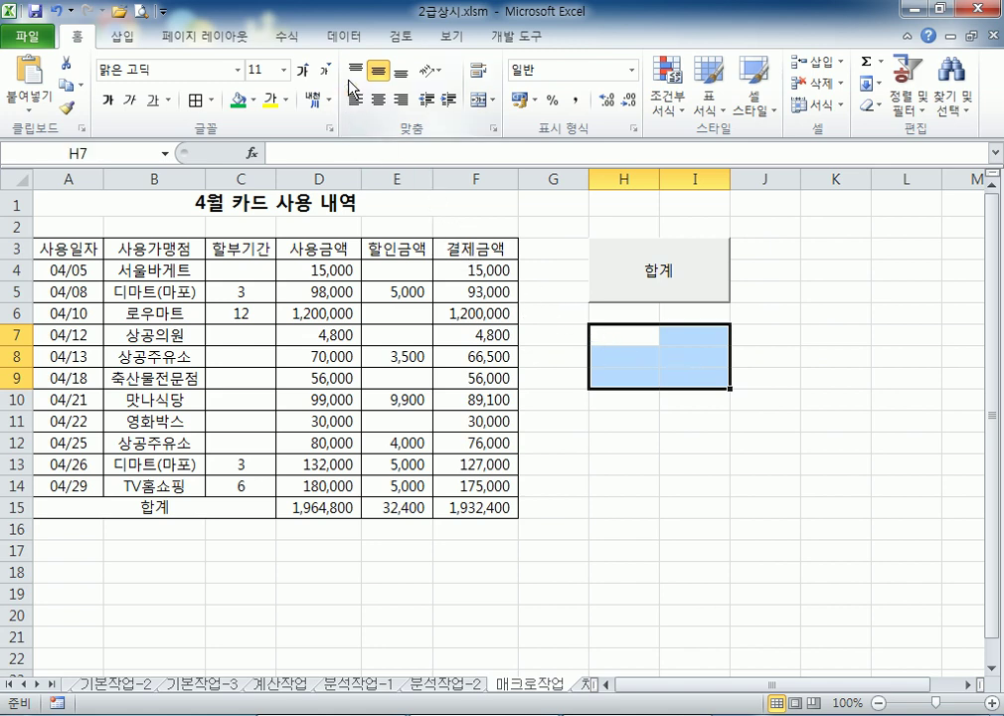
Draw a Bevel shape over H7:I9 and label it 서식
{"action": "left_click", "coordinate": [124, 37]}
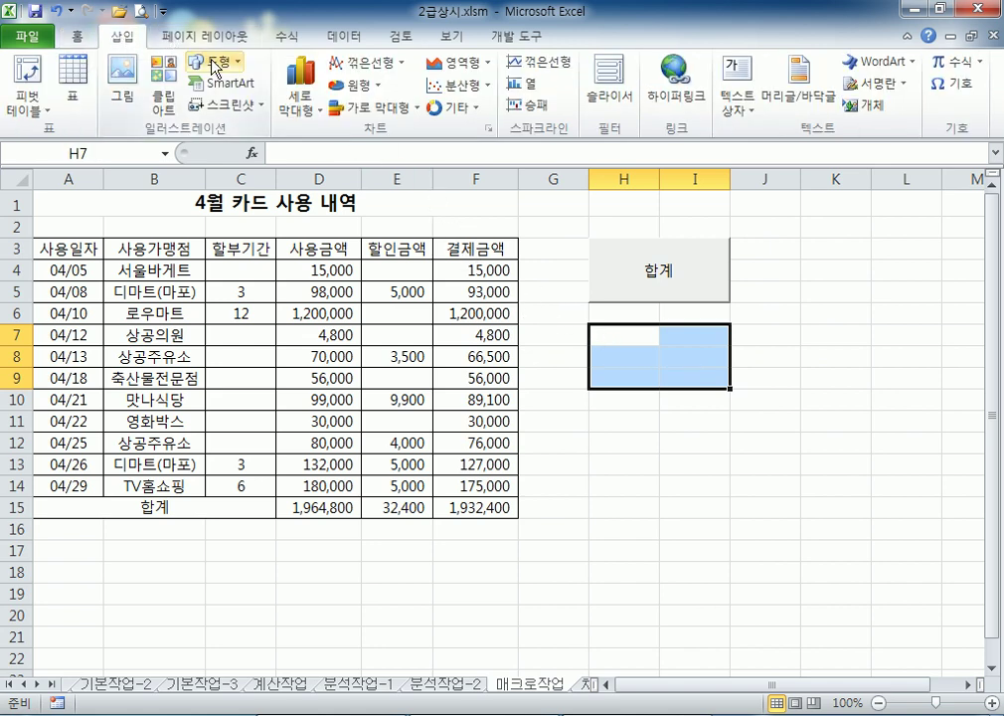
{"action": "left_click", "coordinate": [197, 63]}
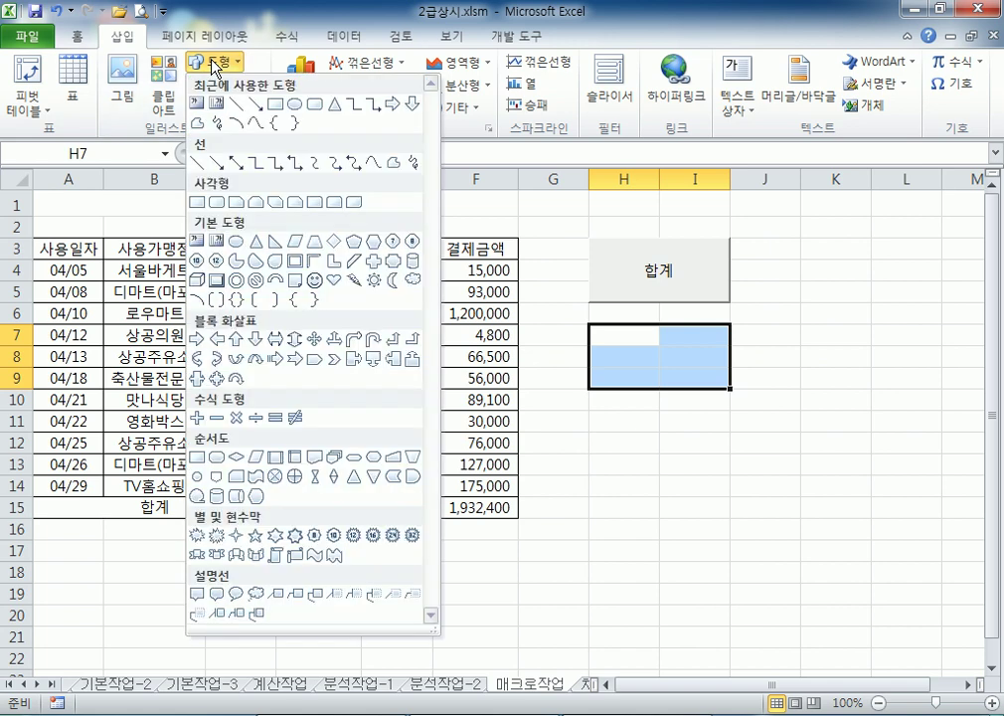
{"action": "left_click", "coordinate": [218, 282]}
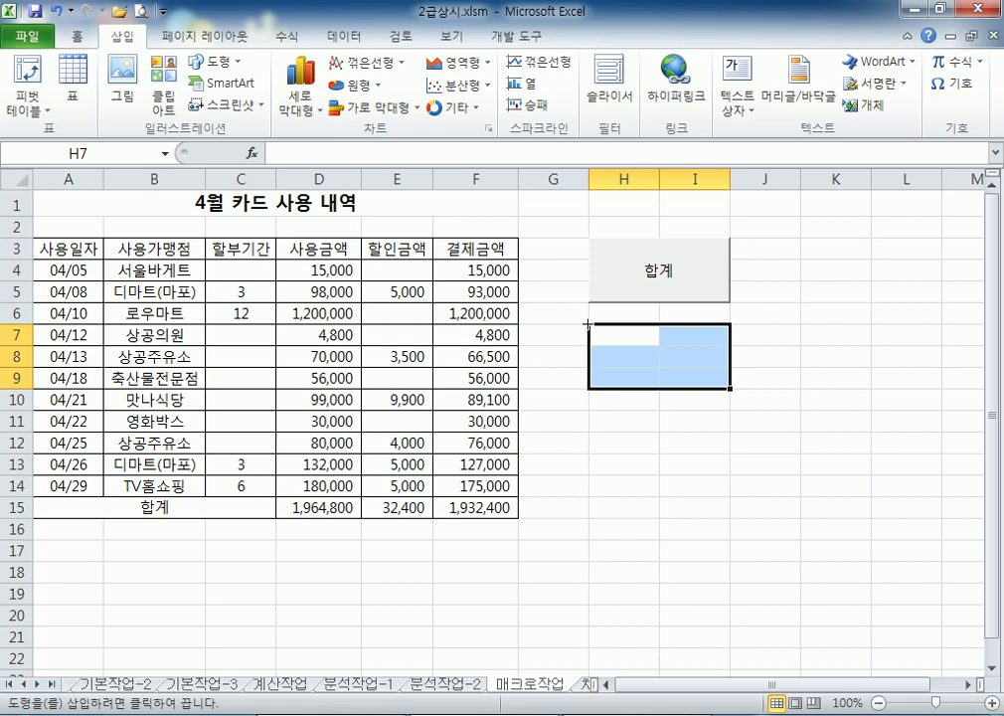
{"action": "left_click_drag", "start_coordinate": [618, 340], "coordinate": [729, 388]}
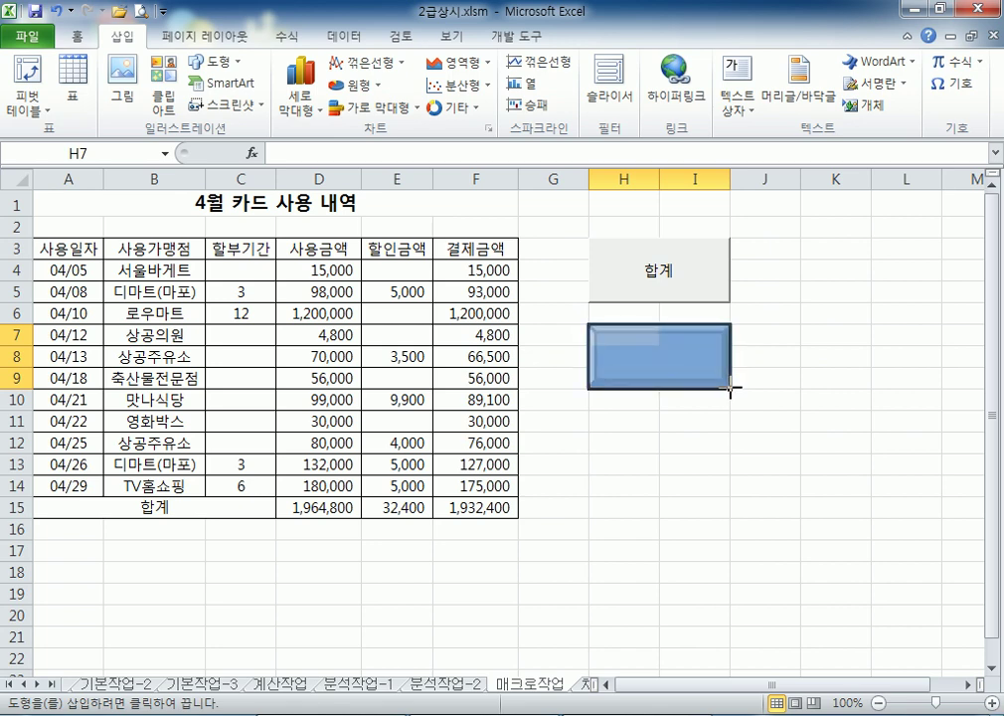
{"action": "left_click_drag", "start_coordinate": [729, 387], "coordinate": [730, 388]}
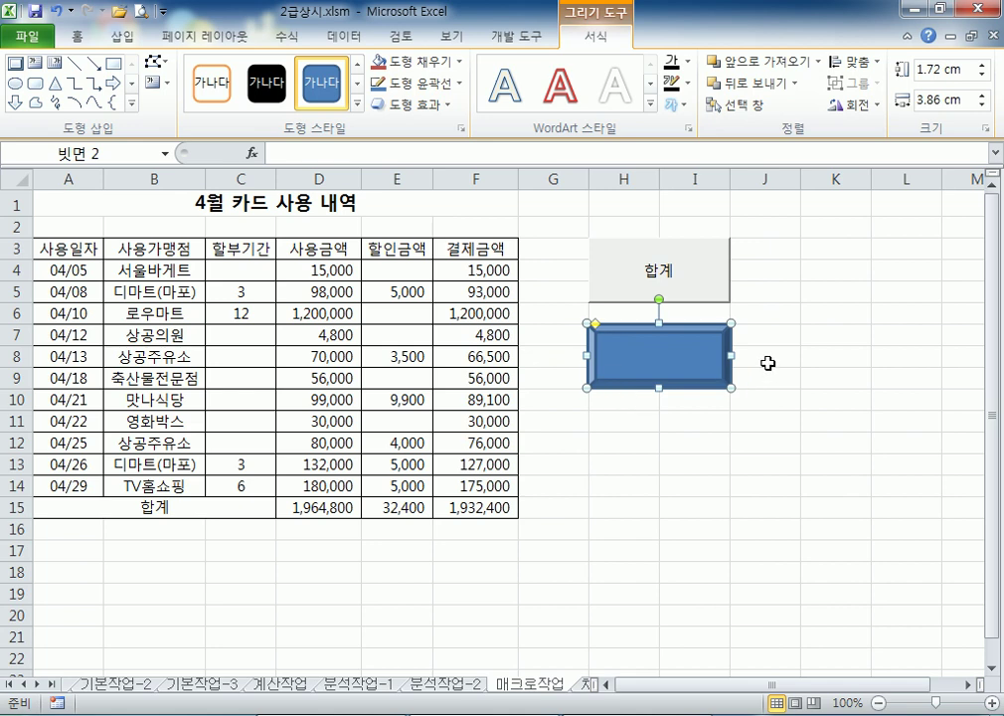
{"action": "type", "text": "빗면"}
{"action": "key", "text": "BackSpace"}
{"action": "key", "text": "BackSpace"}
{"action": "key", "text": "BackSpace"}
{"action": "type", "text": "서식"}
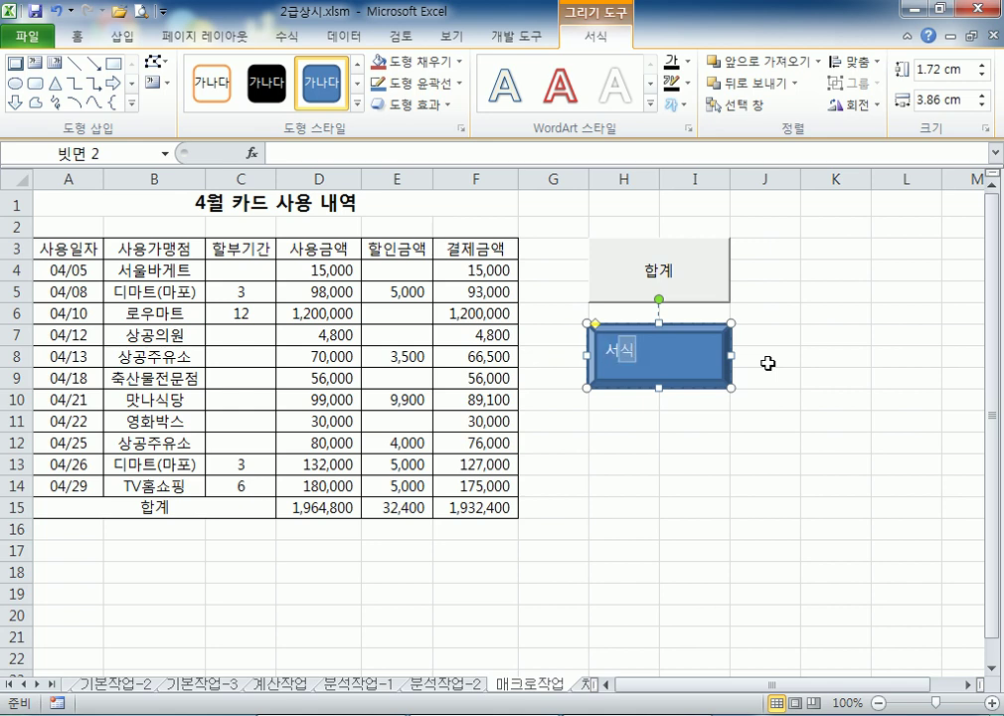
{"action": "left_click", "coordinate": [672, 352]}
Open Assign Macro for the 서식 shape and check the assign-macro steps in the notes
{"action": "right_click", "coordinate": [704, 344]}
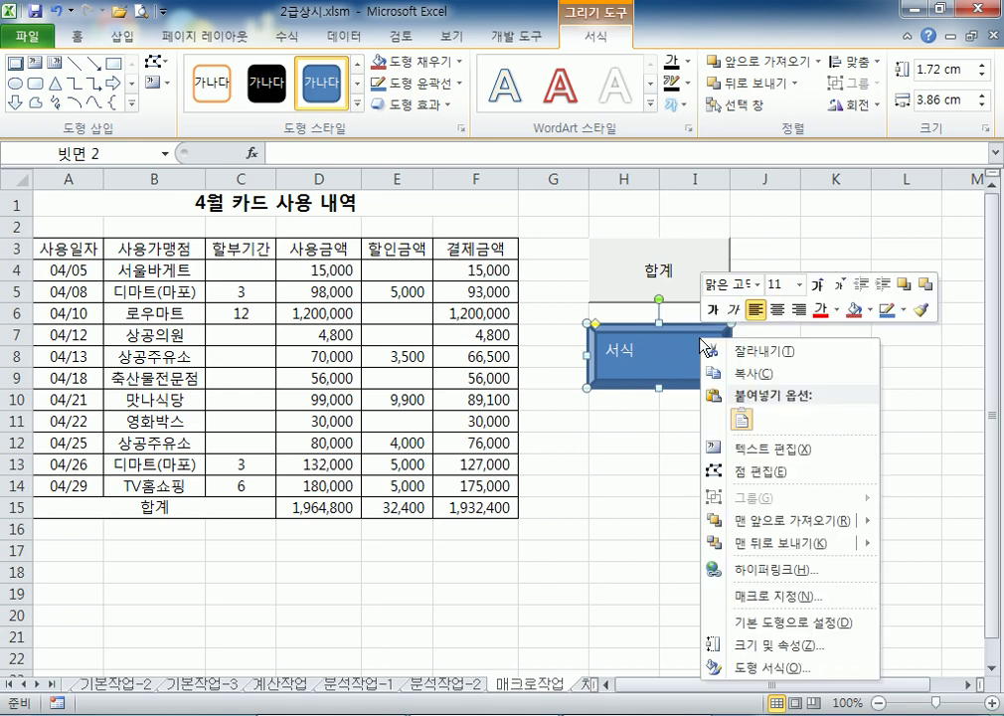
{"action": "left_click", "coordinate": [769, 597]}
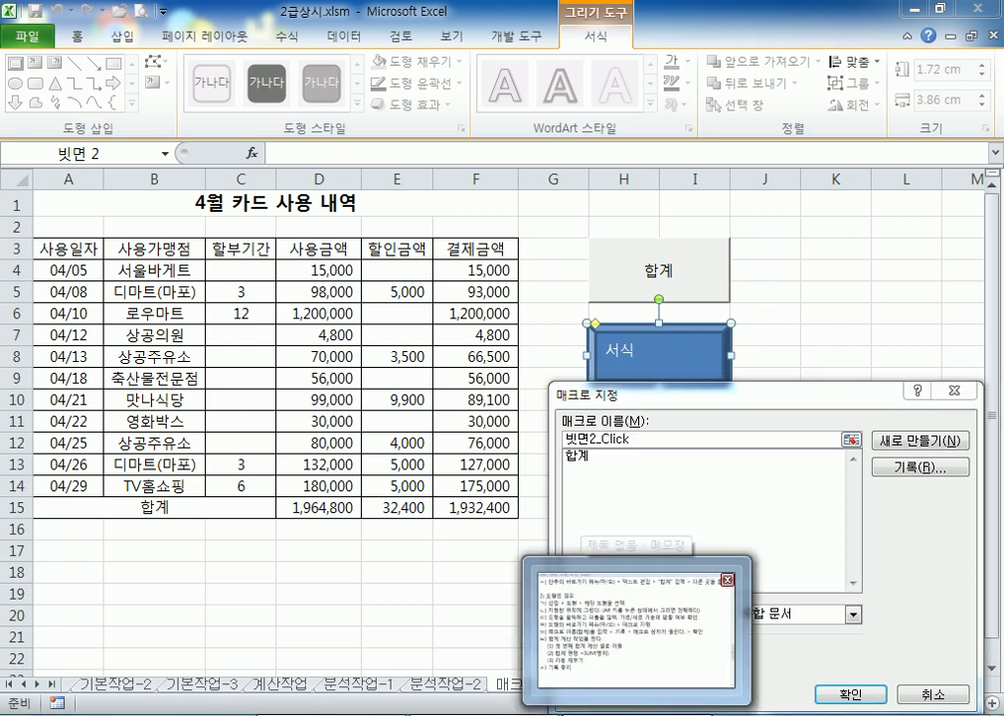
{"action": "left_click", "coordinate": [635, 696]}
{"action": "left_click_drag", "start_coordinate": [54, 265], "coordinate": [218, 269]}
{"action": "left_click", "coordinate": [56, 268]}
{"action": "left_click", "coordinate": [175, 268]}
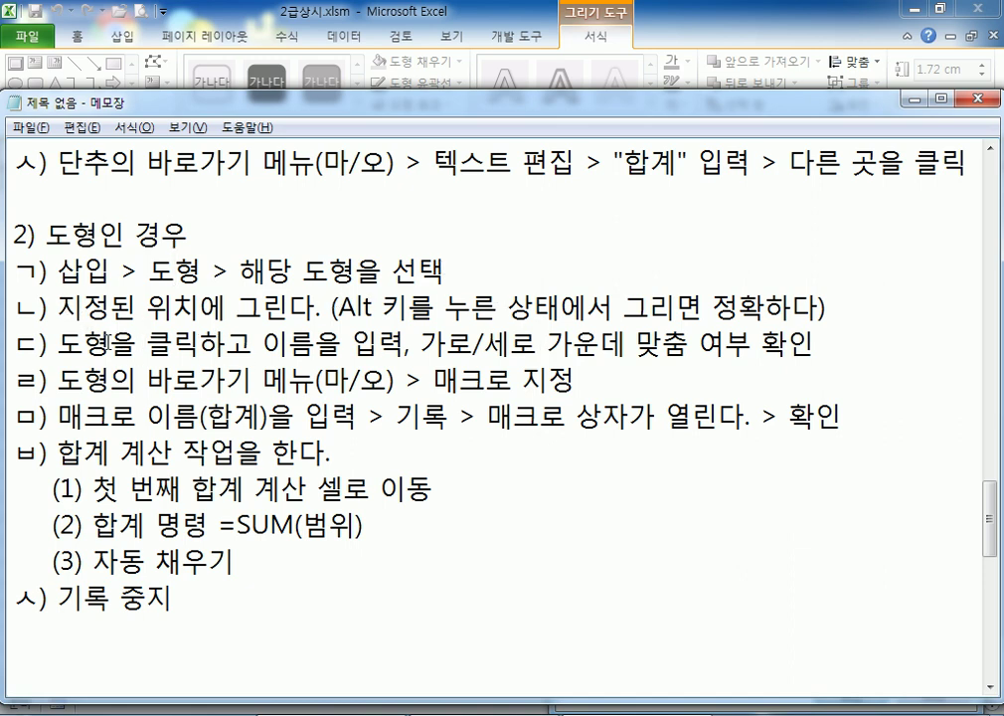
{"action": "left_click_drag", "start_coordinate": [84, 343], "coordinate": [227, 343]}
{"action": "left_click", "coordinate": [381, 343]}
{"action": "left_click_drag", "start_coordinate": [418, 343], "coordinate": [817, 345]}
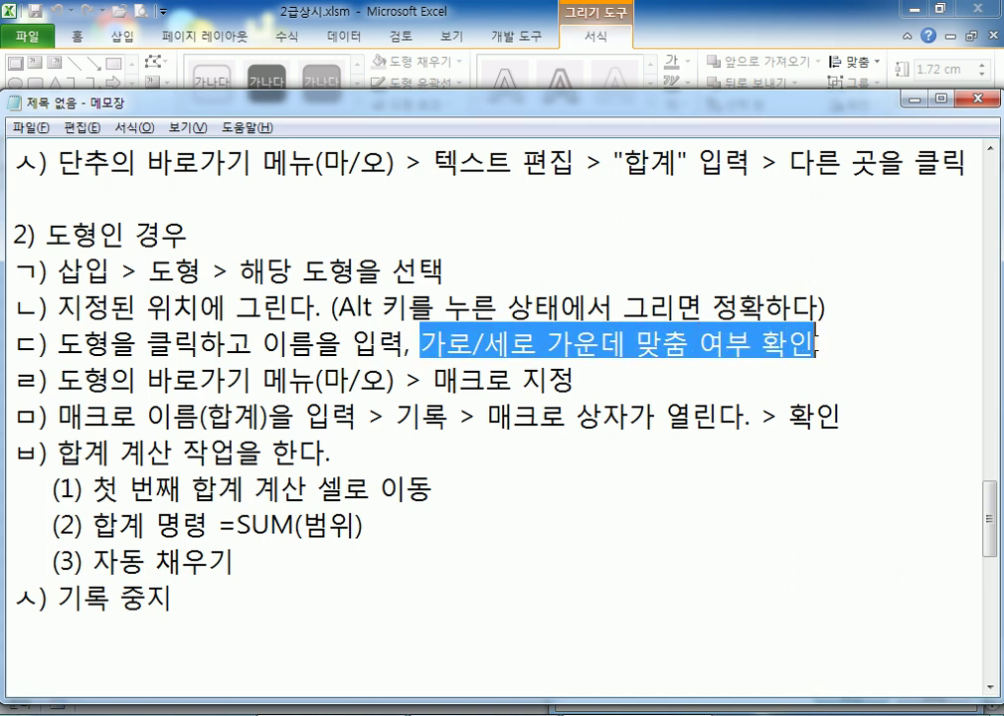
{"action": "left_click", "coordinate": [57, 378]}
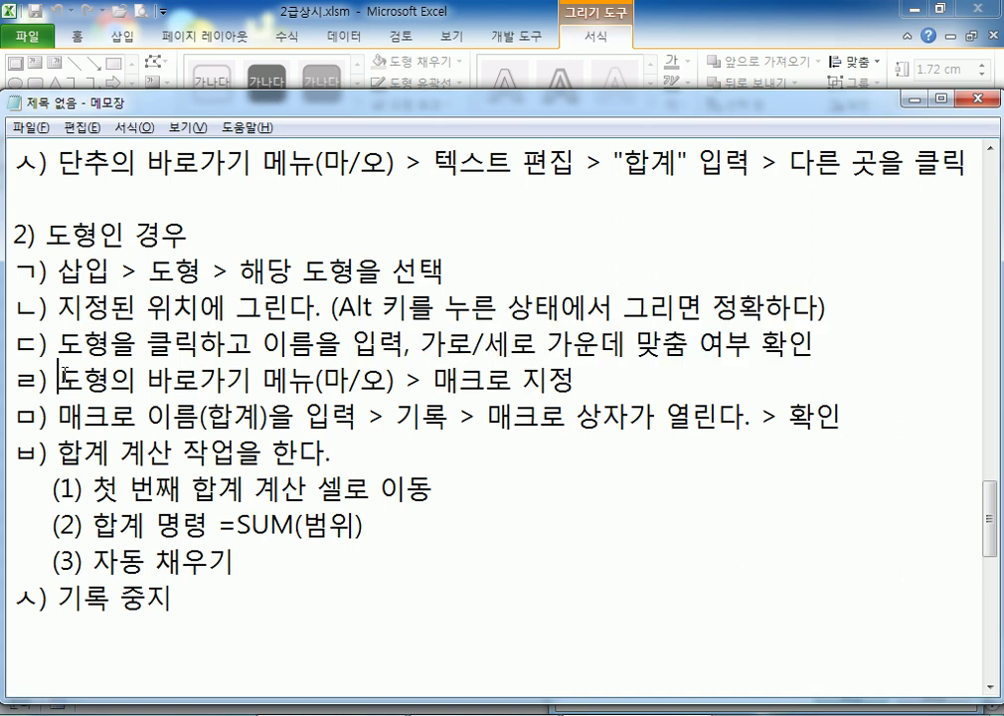
{"action": "left_click", "coordinate": [580, 384]}
Name the new macro 서식 and start recording it in the current workbook
{"action": "key", "text": "alt+Tab"}
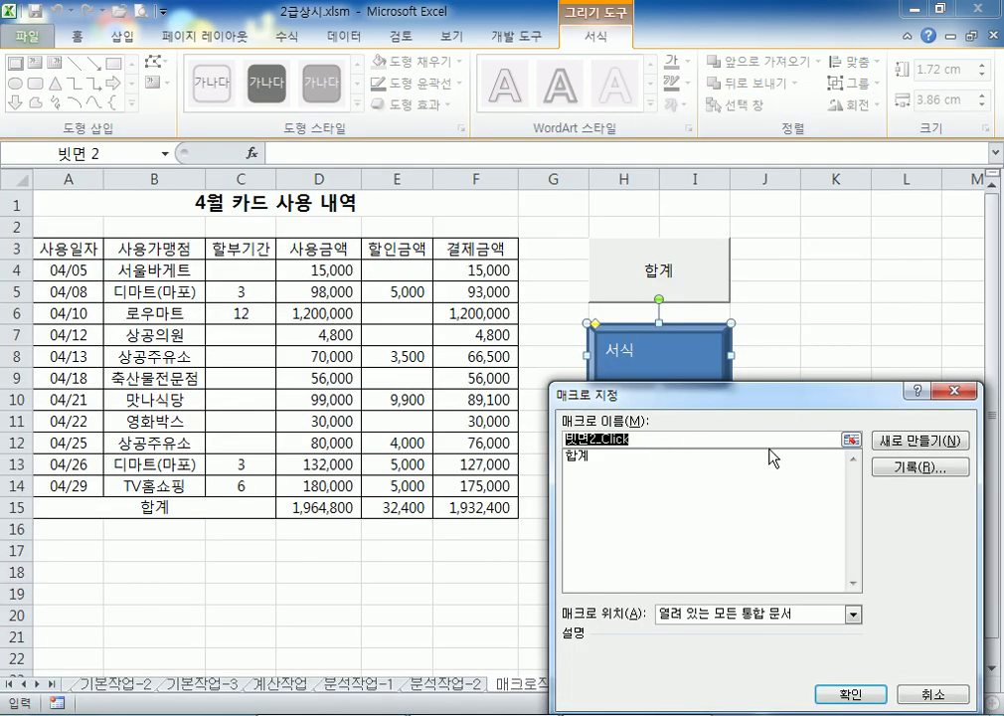
{"action": "type", "text": "서식"}
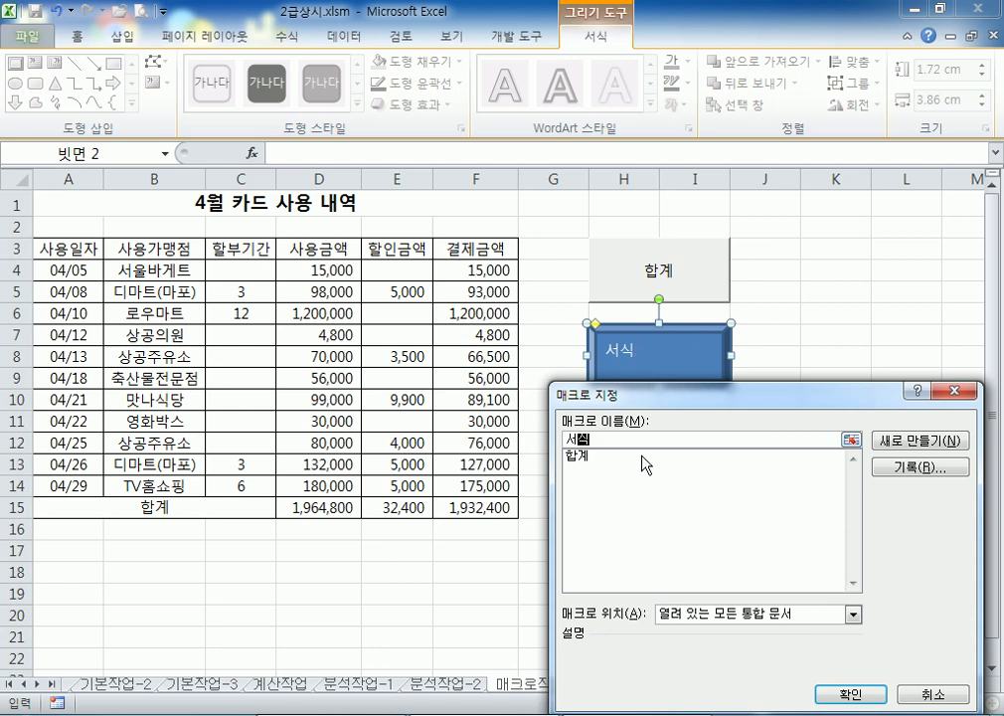
{"action": "left_click_drag", "start_coordinate": [710, 398], "coordinate": [712, 349]}
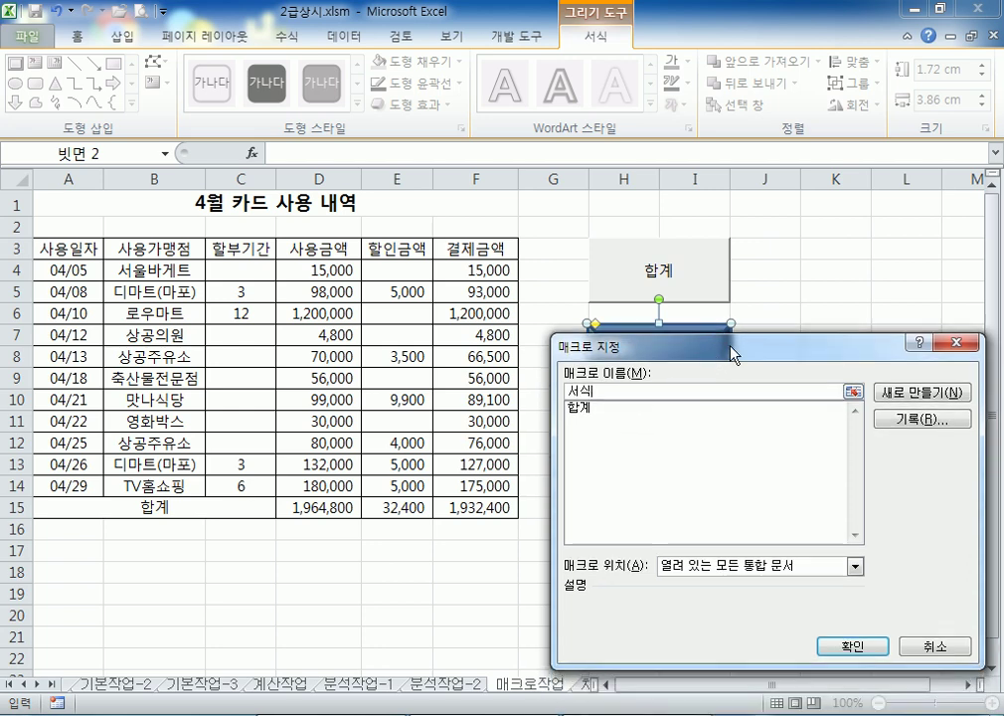
{"action": "left_click", "coordinate": [907, 422]}
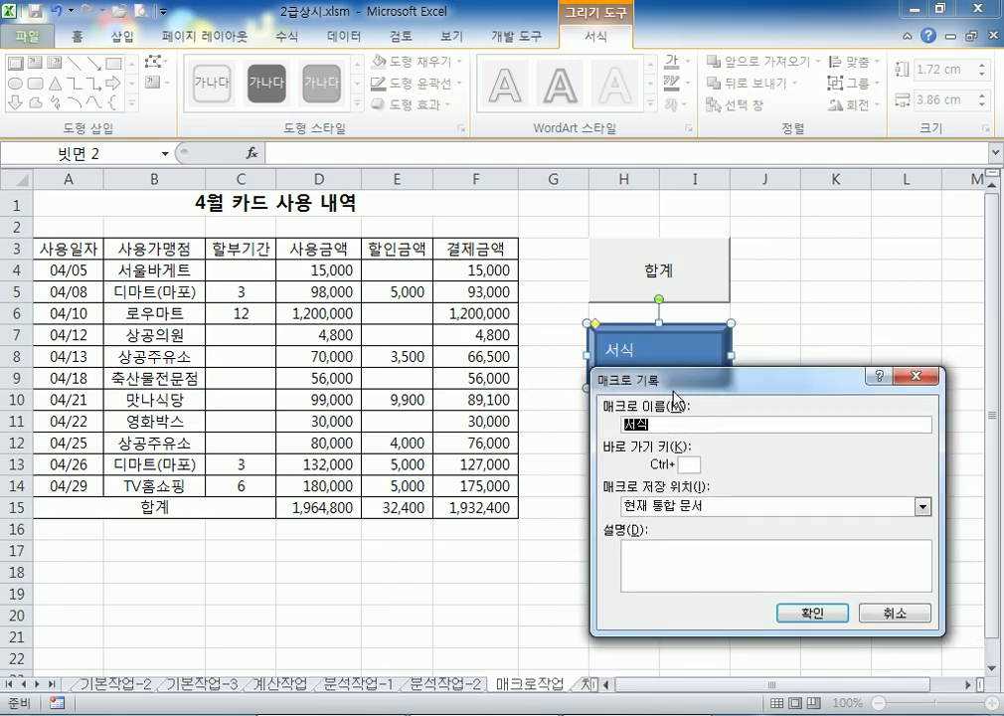
{"action": "left_click_drag", "start_coordinate": [673, 393], "coordinate": [665, 253]}
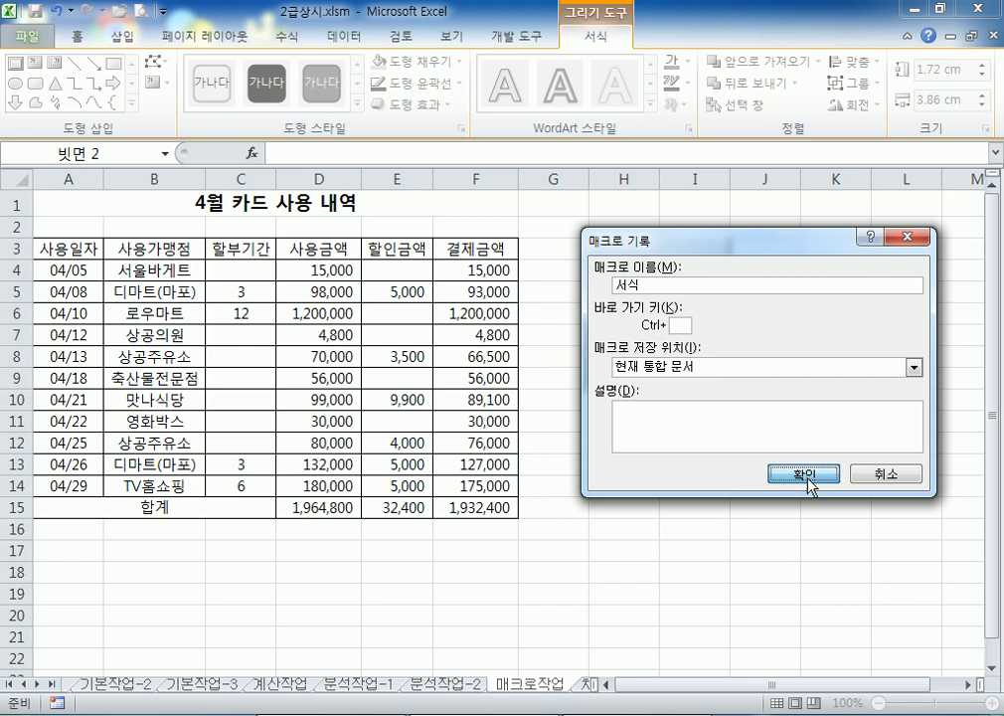
{"action": "left_click", "coordinate": [809, 482]}
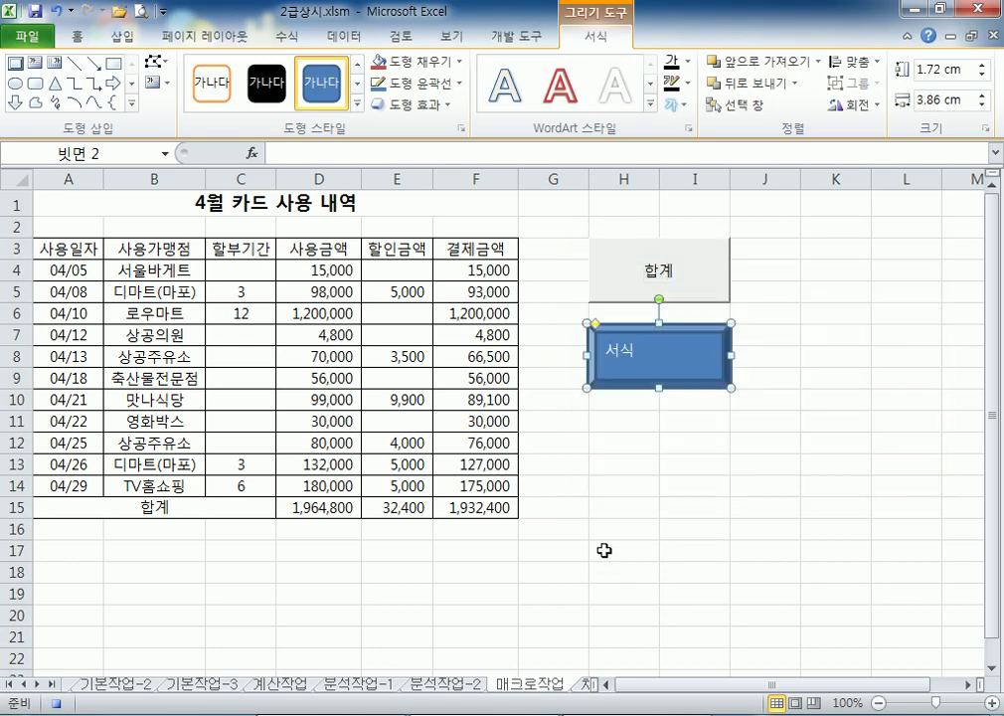
Give header row A3:F3 red text and a blue fill, then select cell A1
{"action": "left_click", "coordinate": [64, 248]}
{"action": "left_click_drag", "start_coordinate": [64, 248], "coordinate": [465, 248]}
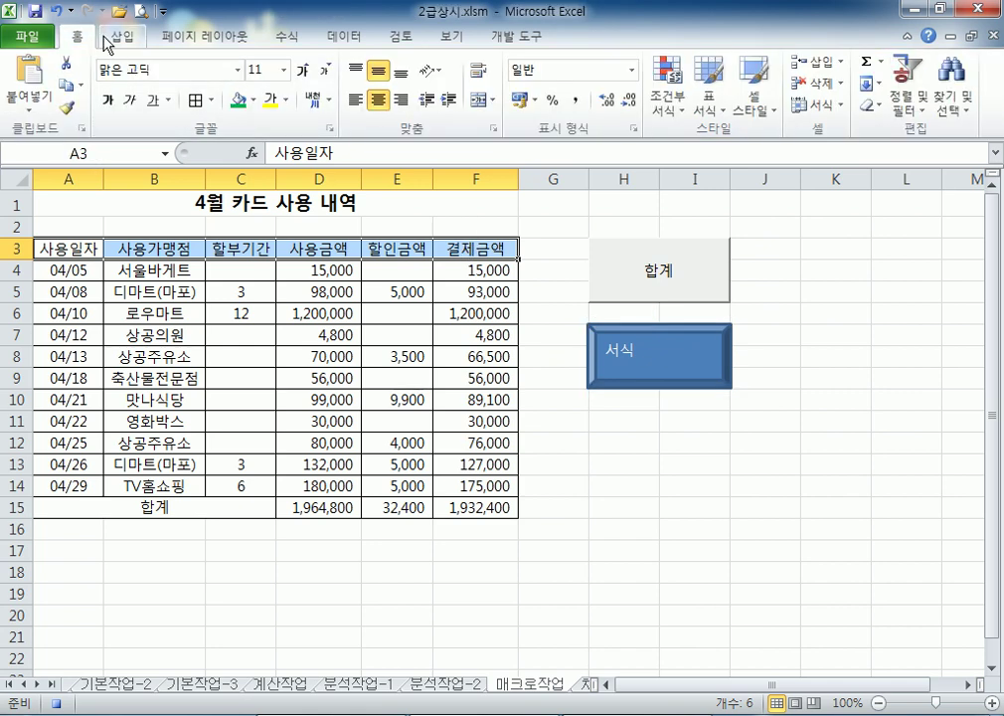
{"action": "left_click", "coordinate": [287, 102]}
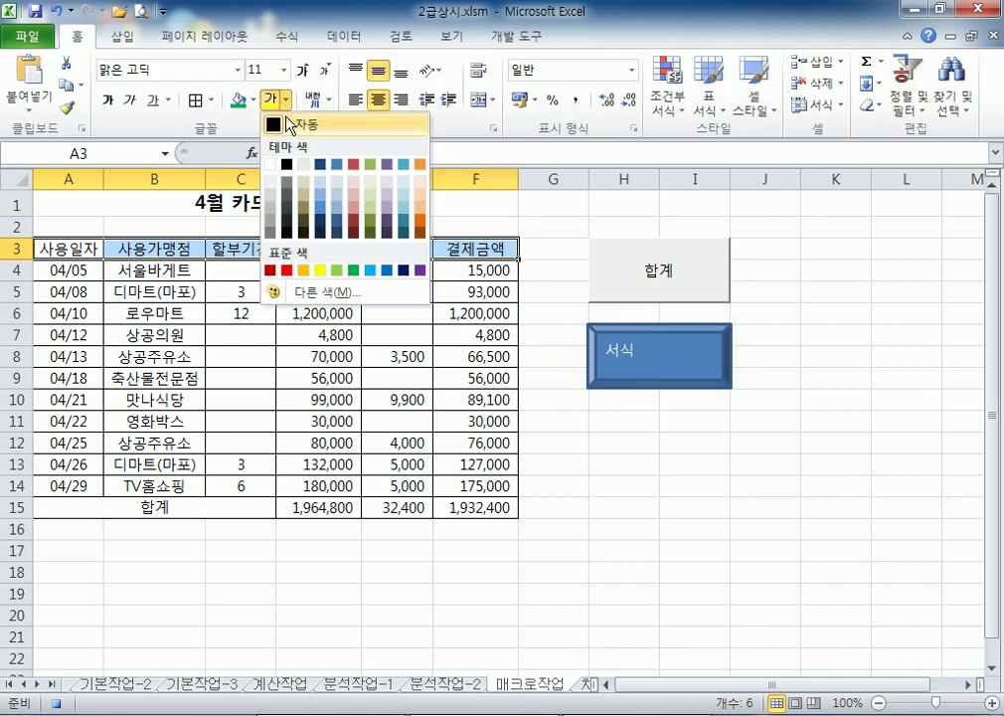
{"action": "left_click", "coordinate": [285, 265]}
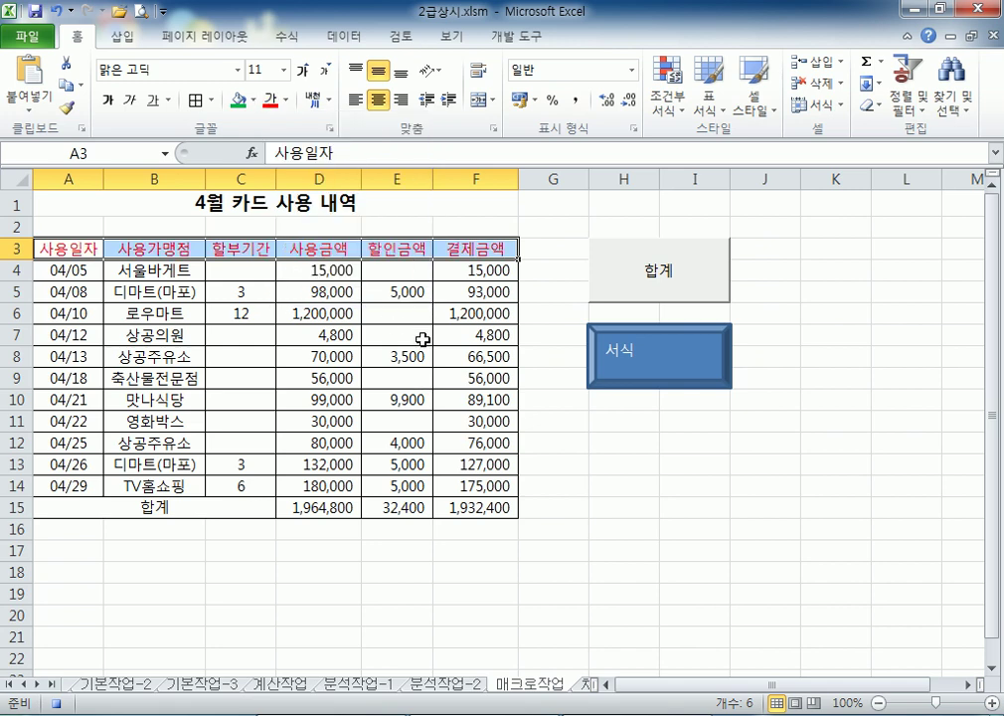
{"action": "left_click", "coordinate": [253, 100]}
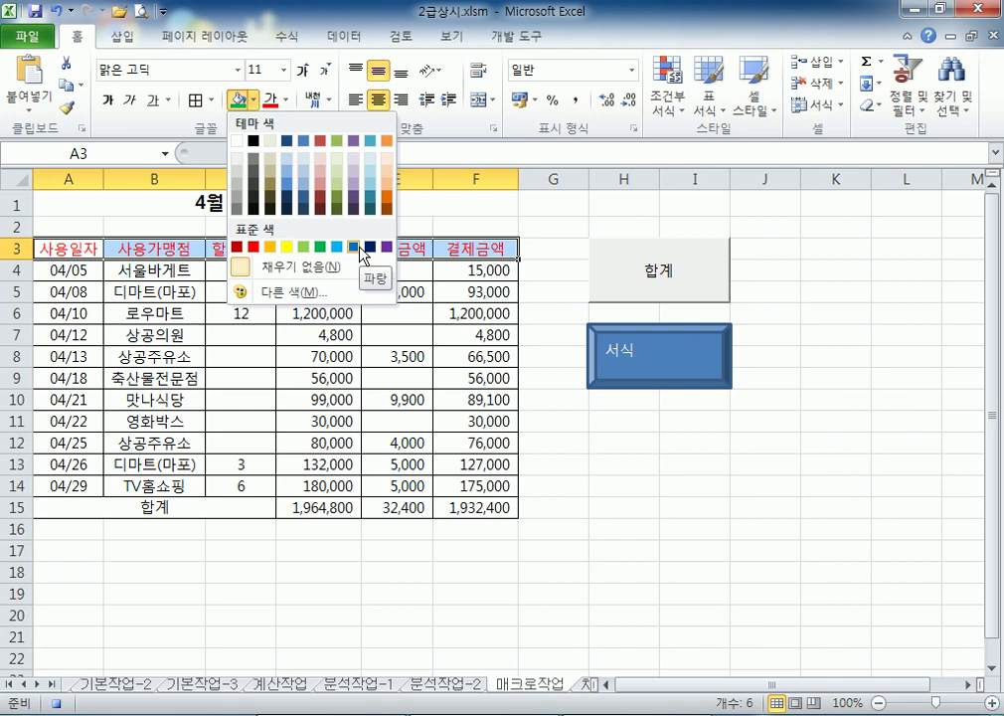
{"action": "left_click", "coordinate": [353, 247]}
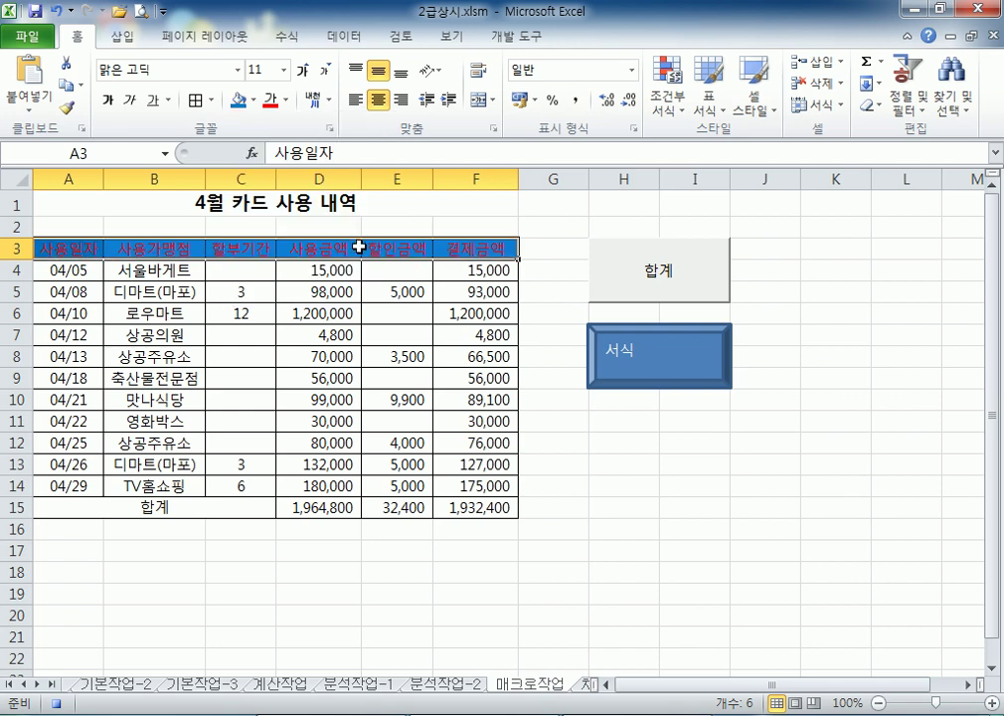
{"action": "left_click", "coordinate": [224, 207]}
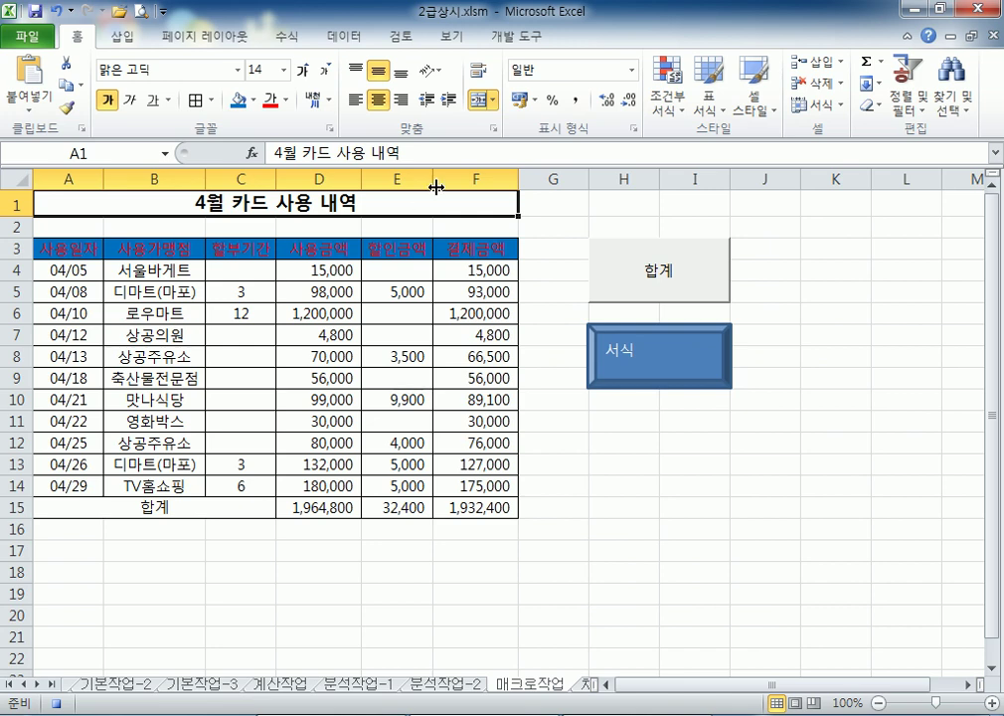
{"action": "left_click", "coordinate": [513, 40]}
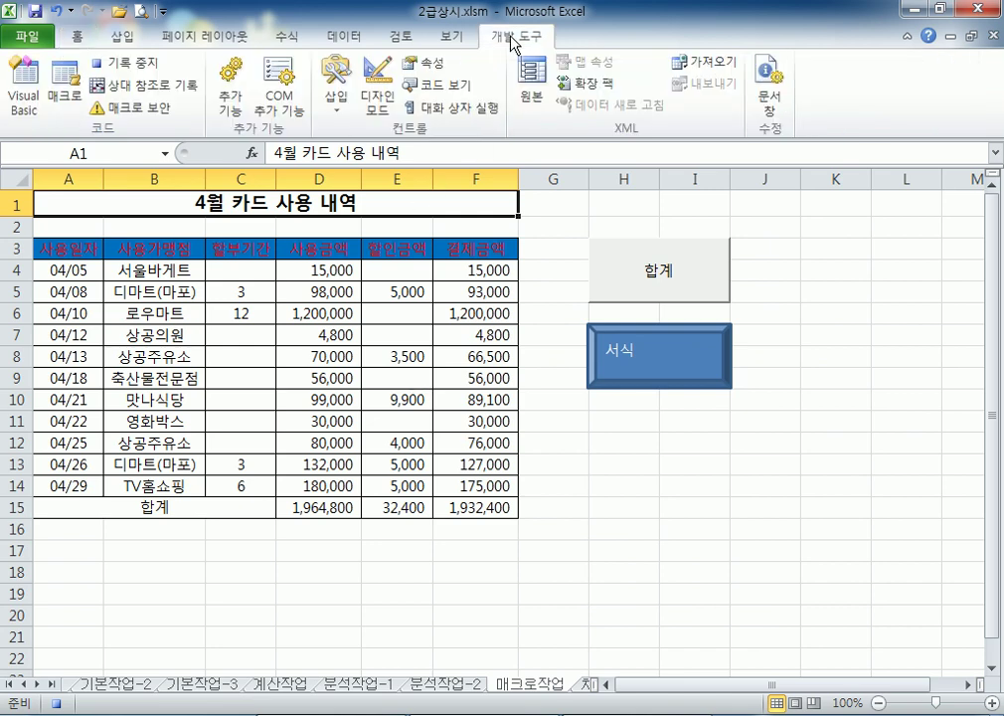
Stop recording the 서식 macro and review the stop-recording step in the notes
{"action": "left_click", "coordinate": [132, 67]}
{"action": "key", "text": "alt+Tab"}
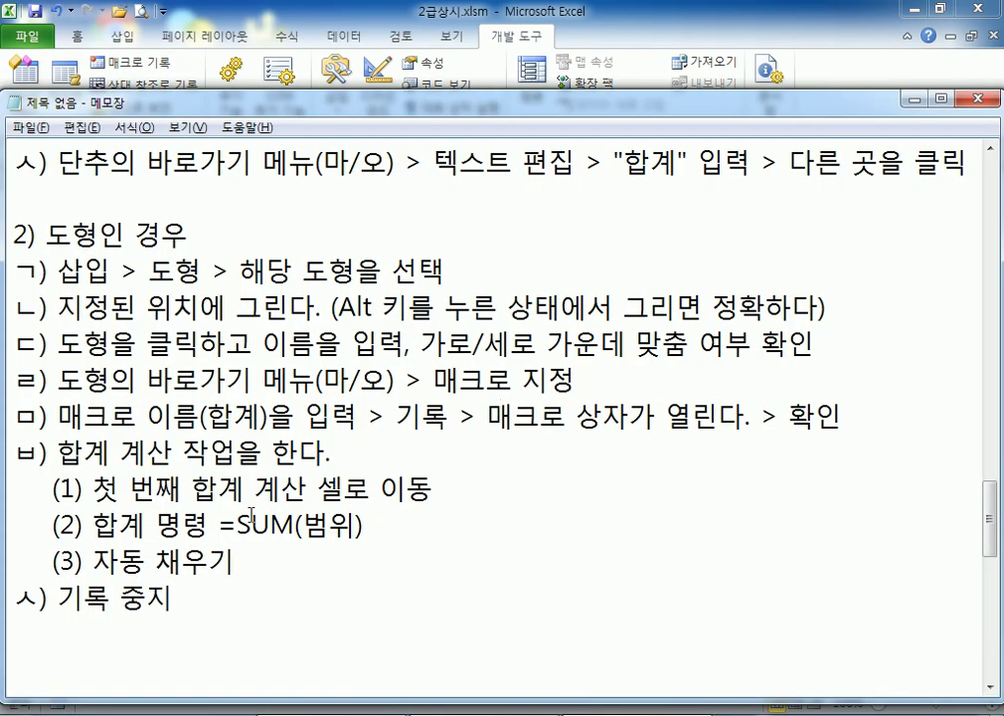
{"action": "left_click_drag", "start_coordinate": [199, 598], "coordinate": [59, 597]}
{"action": "scroll", "coordinate": [199, 398], "scroll_direction": "up", "scroll_amount": 2}
{"action": "left_click", "coordinate": [183, 348]}
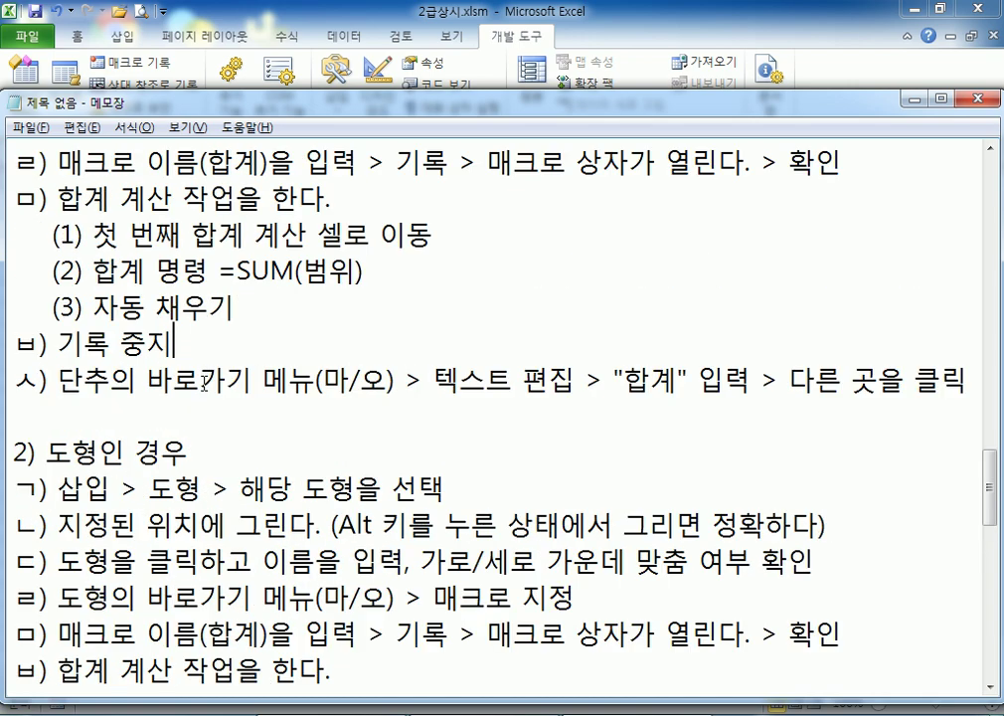
{"action": "scroll", "coordinate": [159, 308], "scroll_direction": "down", "scroll_amount": 2}
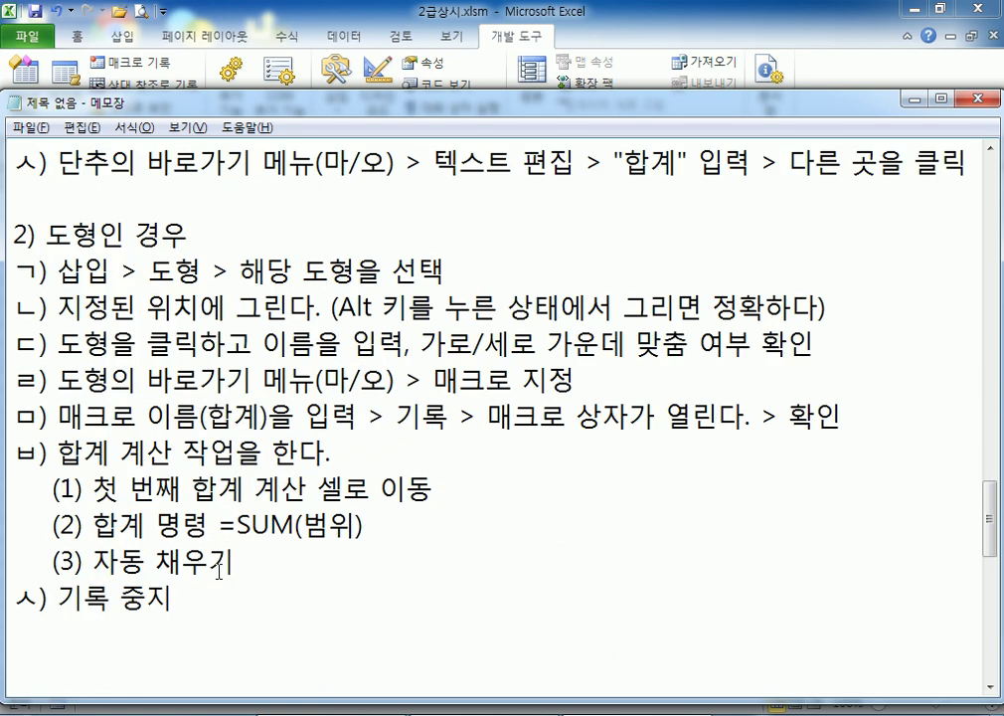
{"action": "scroll", "coordinate": [219, 572], "scroll_direction": "down", "scroll_amount": 1}
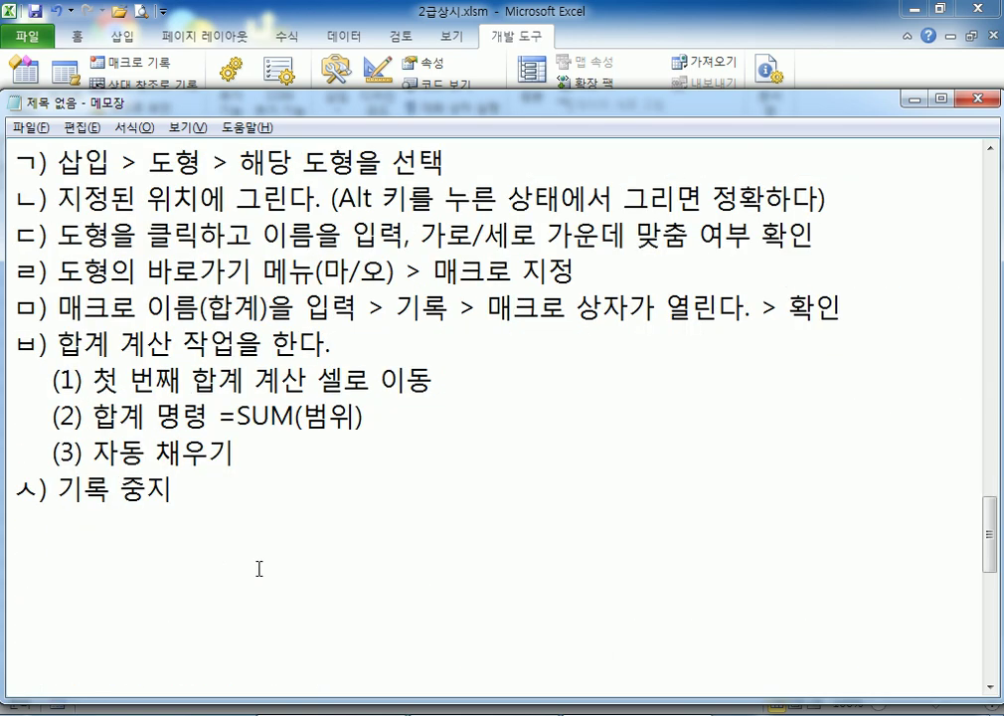
{"action": "key", "text": "alt+Tab"}
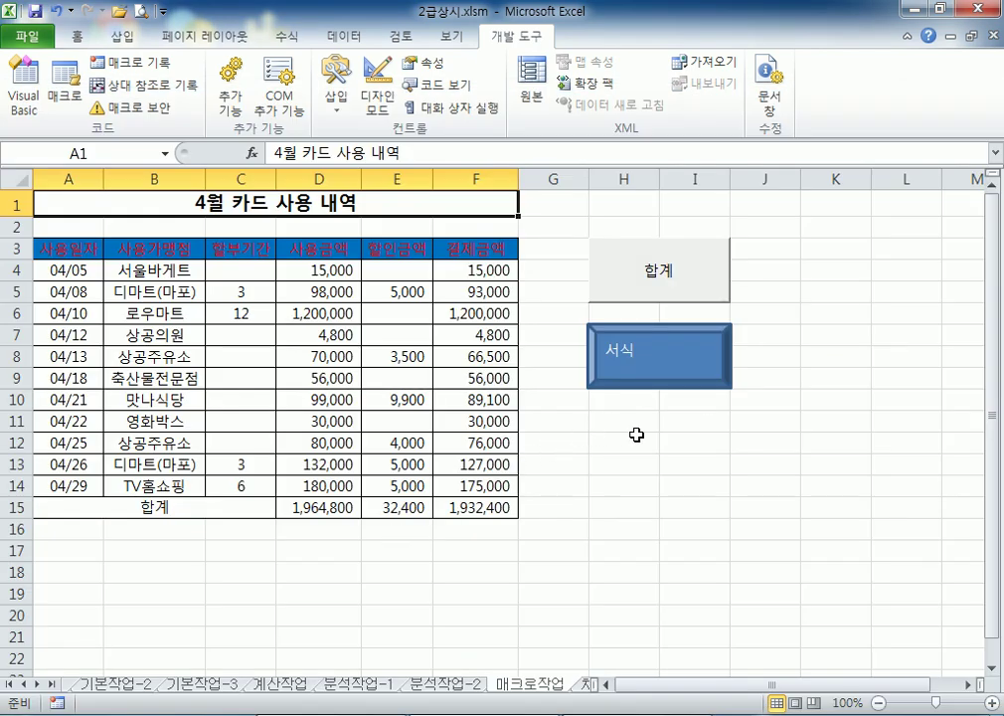
Reset header row A3:F3 to No Fill and Automatic font colour
{"action": "left_click_drag", "start_coordinate": [40, 249], "coordinate": [446, 247]}
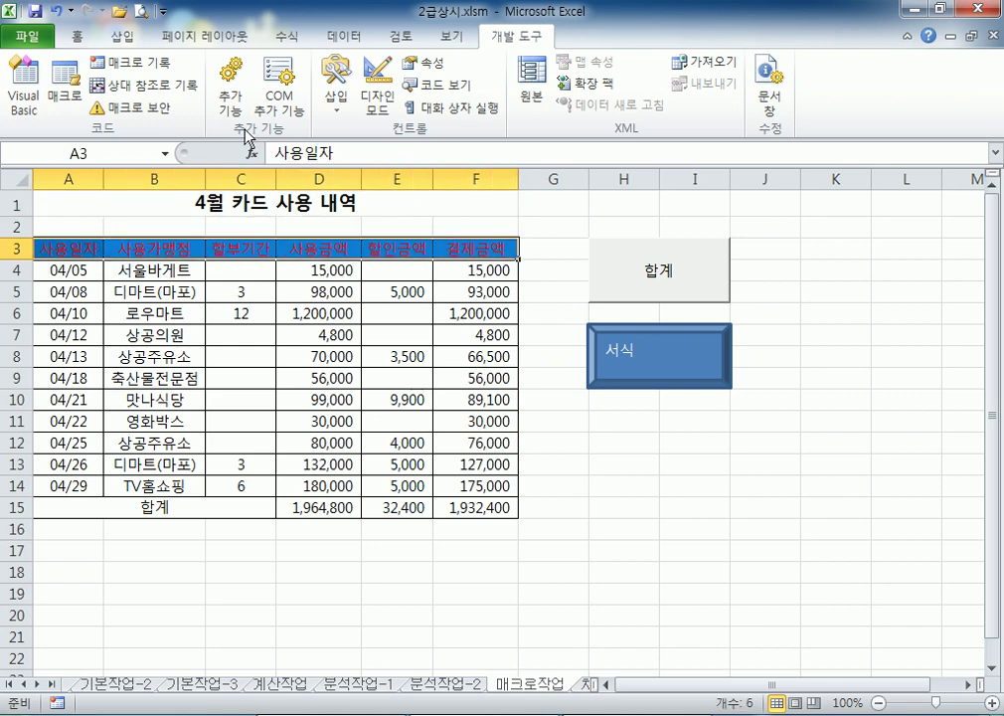
{"action": "left_click", "coordinate": [78, 37]}
{"action": "left_click", "coordinate": [252, 101]}
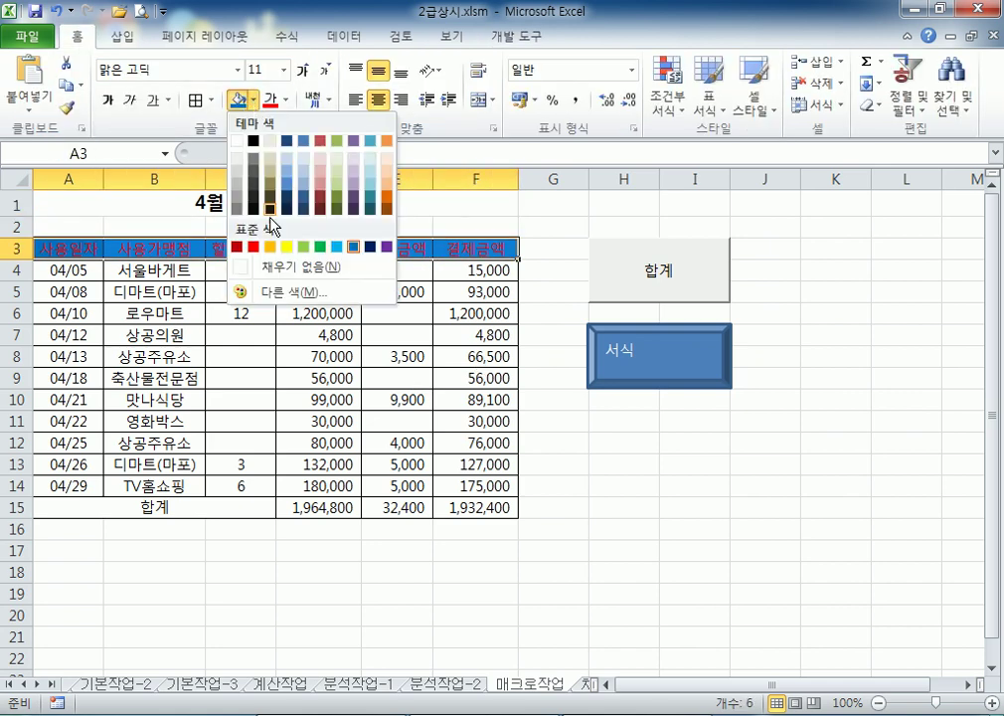
{"action": "left_click", "coordinate": [279, 265]}
{"action": "left_click", "coordinate": [287, 101]}
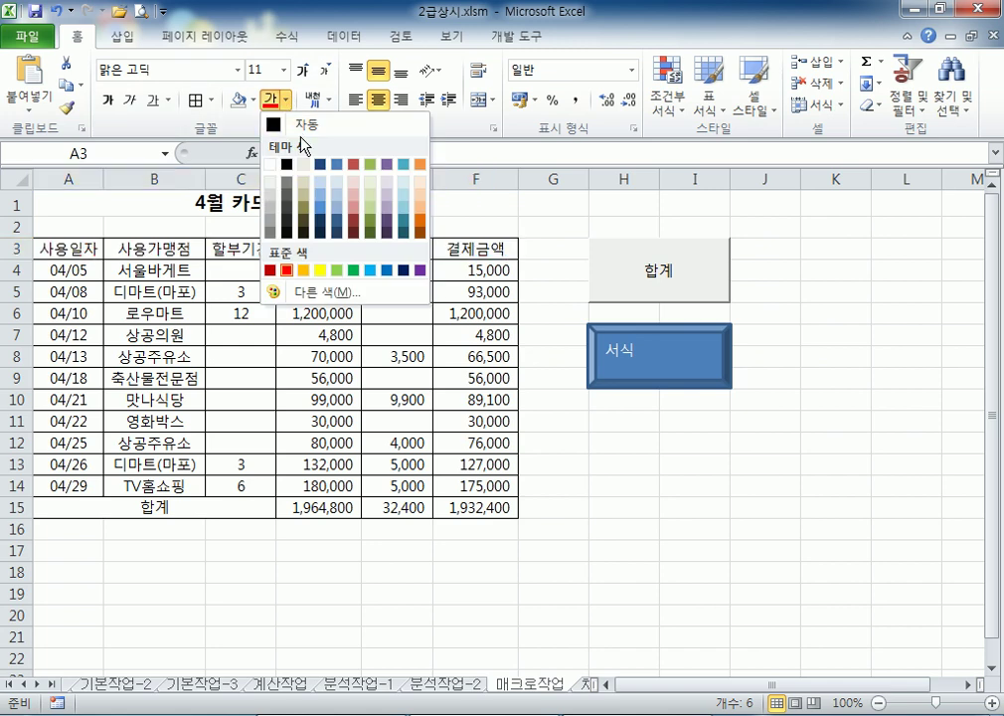
{"action": "left_click", "coordinate": [298, 134]}
Run the 서식 macro, clear totals D15:F15, then run the 합계 macro to refill them
{"action": "left_click", "coordinate": [684, 466]}
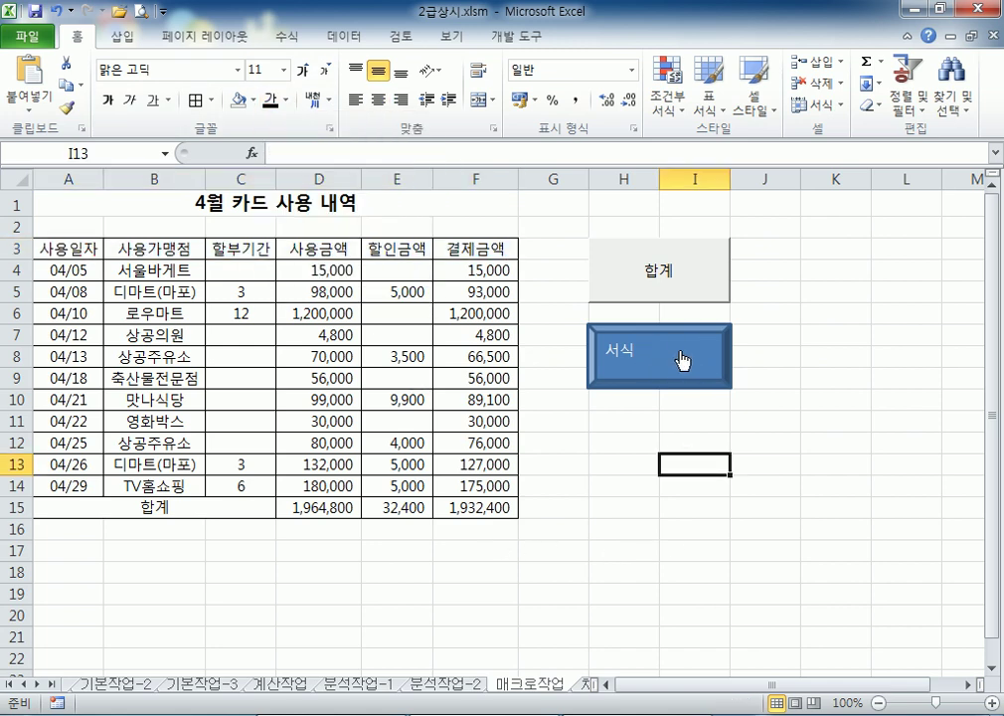
{"action": "left_click", "coordinate": [682, 360]}
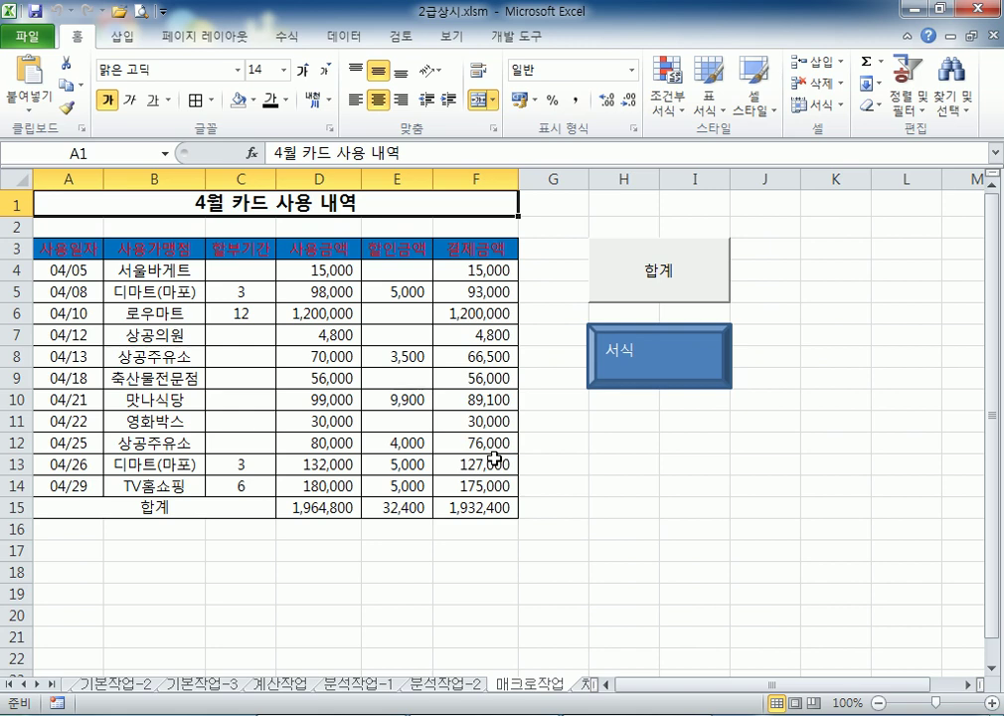
{"action": "left_click_drag", "start_coordinate": [293, 507], "coordinate": [478, 507]}
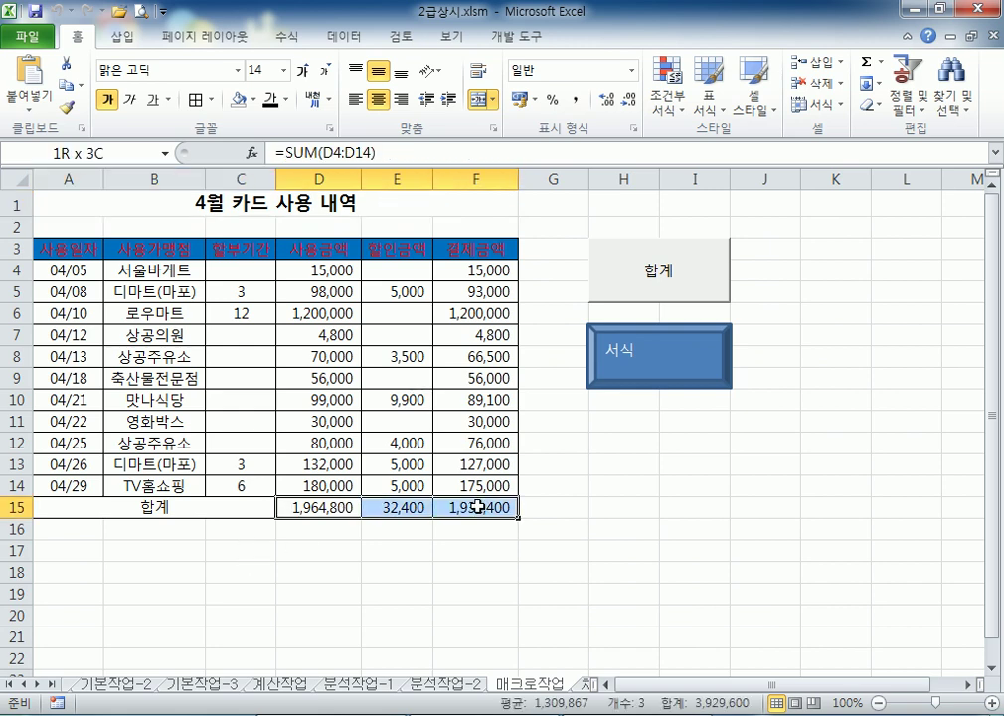
{"action": "key", "text": "Delete"}
{"action": "left_click", "coordinate": [627, 525]}
{"action": "left_click", "coordinate": [712, 268]}
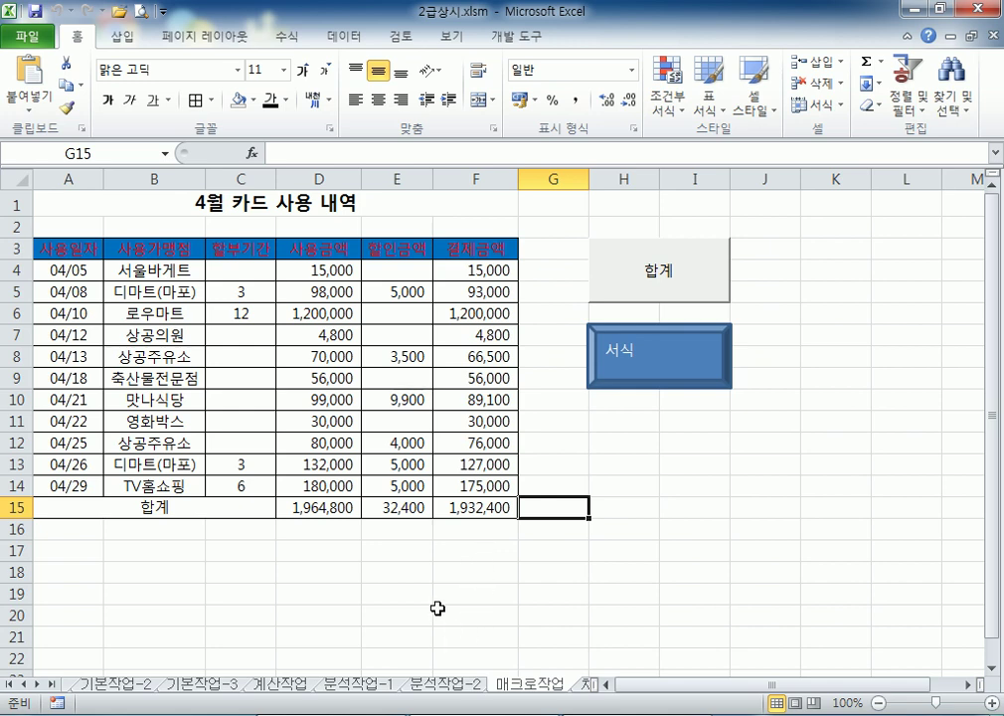
On the 차트작업 sheet, delete the chart, undo to restore it, and select the 수출총액 series
{"action": "left_click", "coordinate": [581, 689]}
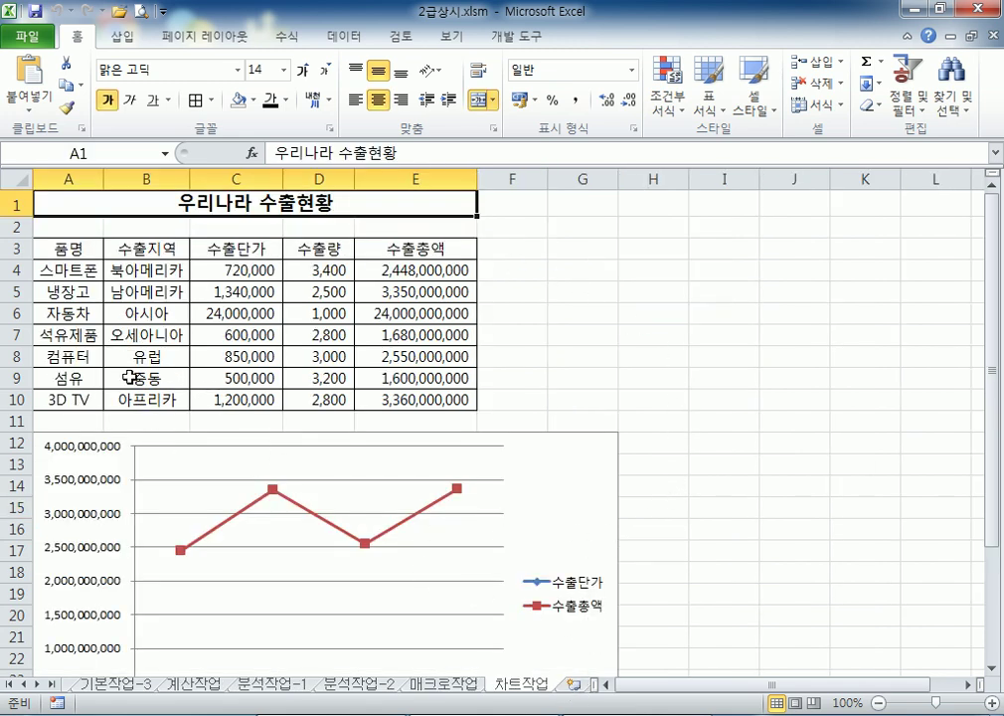
{"action": "scroll", "coordinate": [666, 404], "scroll_direction": "down", "scroll_amount": 3}
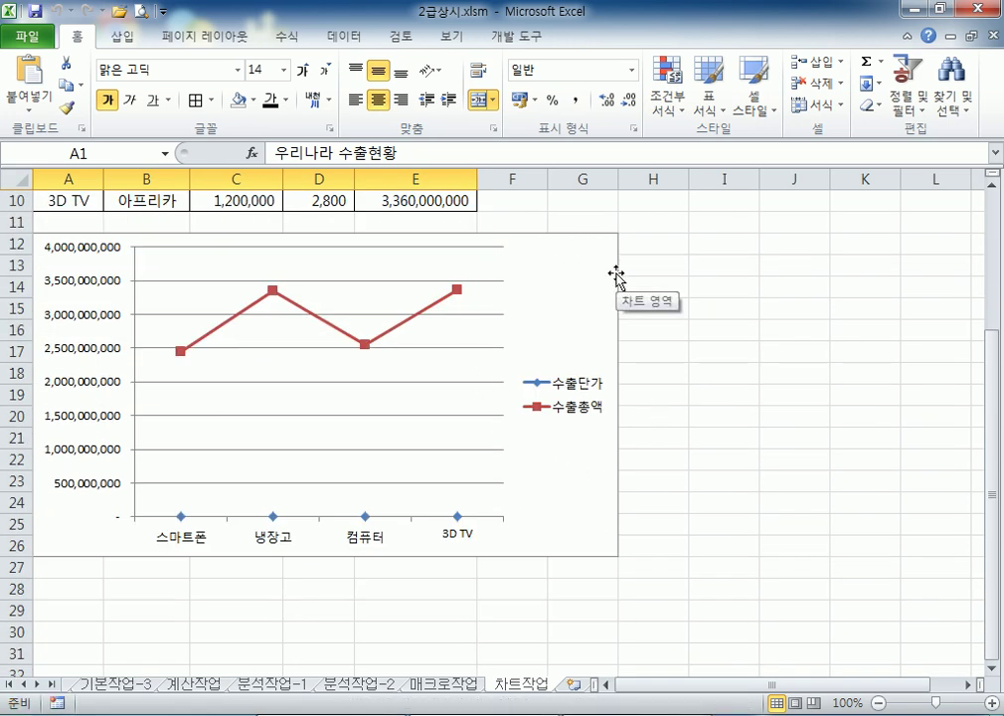
{"action": "left_click", "coordinate": [592, 279]}
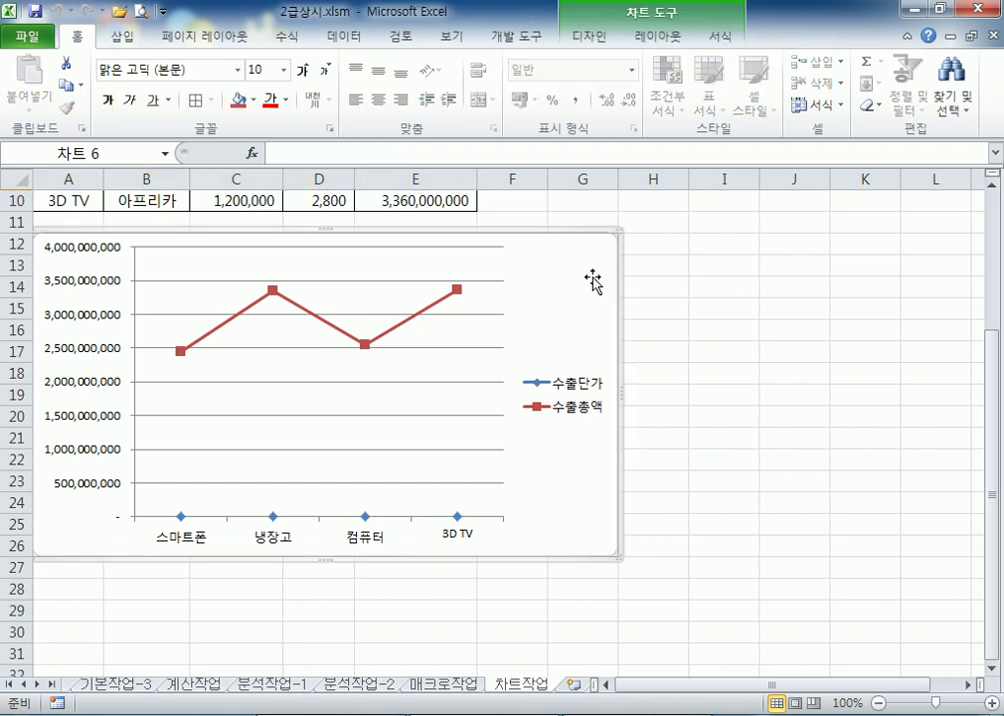
{"action": "key", "text": "Delete"}
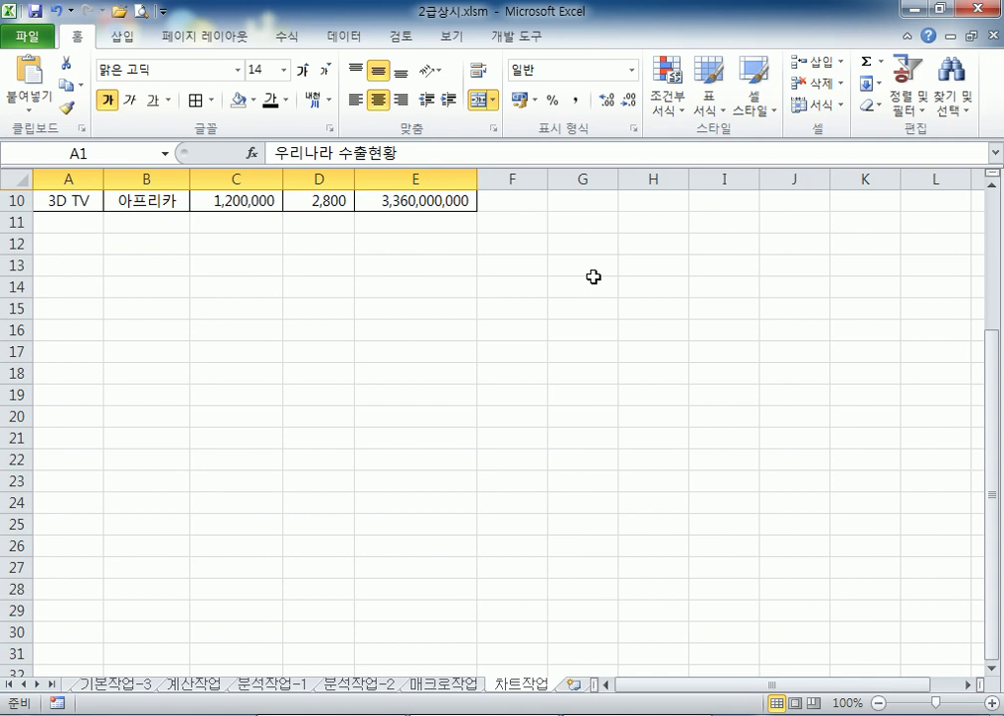
{"action": "left_click", "coordinate": [56, 11]}
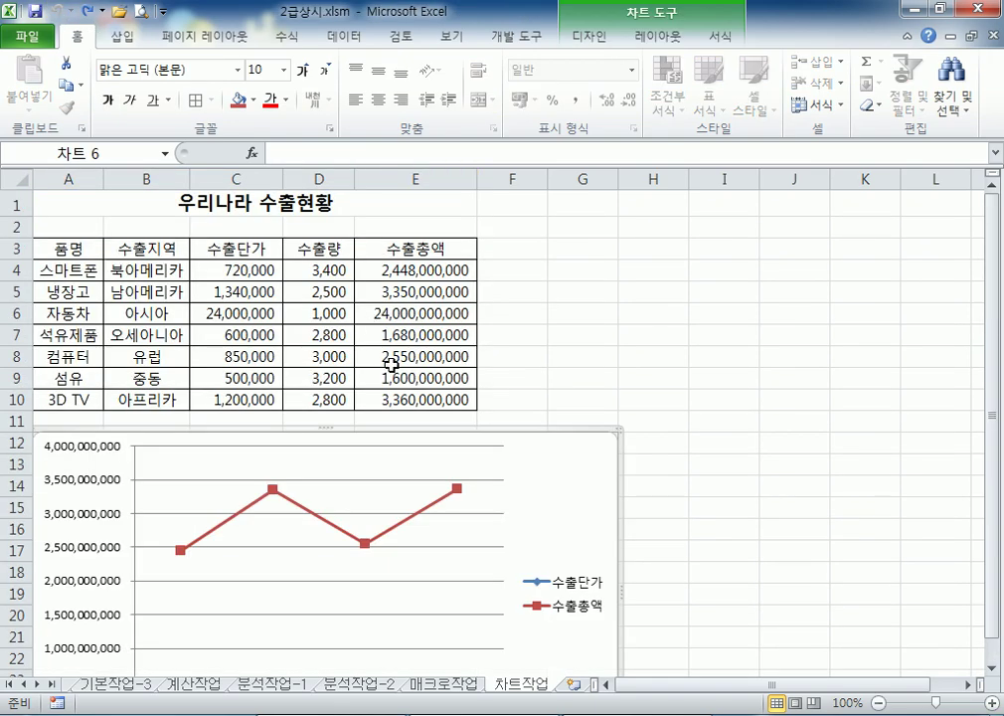
{"action": "scroll", "coordinate": [597, 281], "scroll_direction": "down", "scroll_amount": 2}
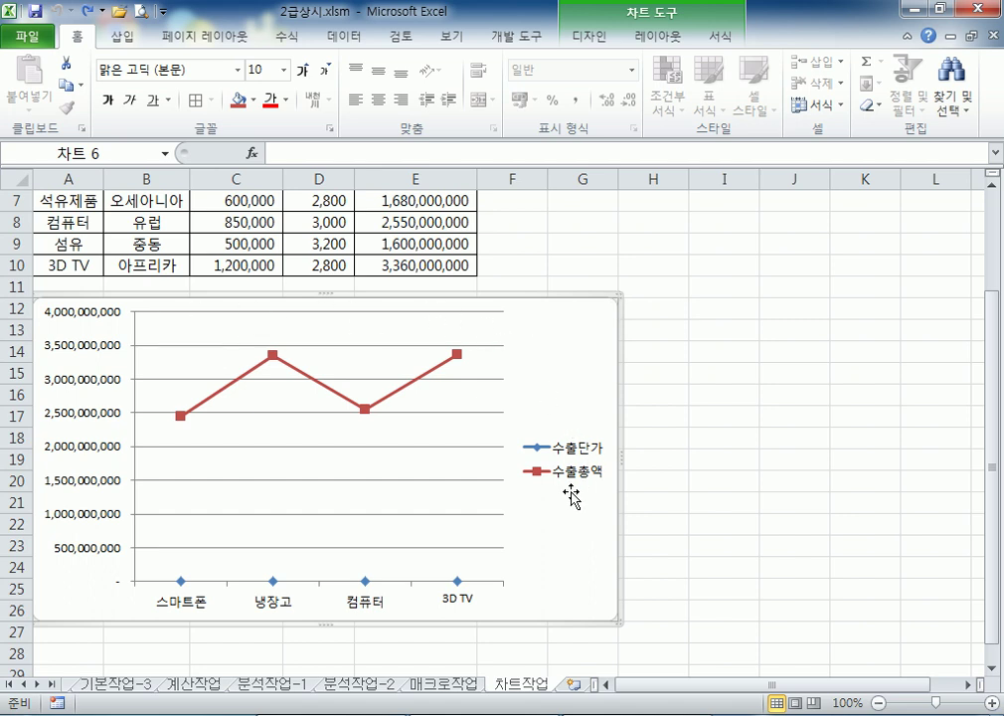
{"action": "left_click", "coordinate": [443, 365]}
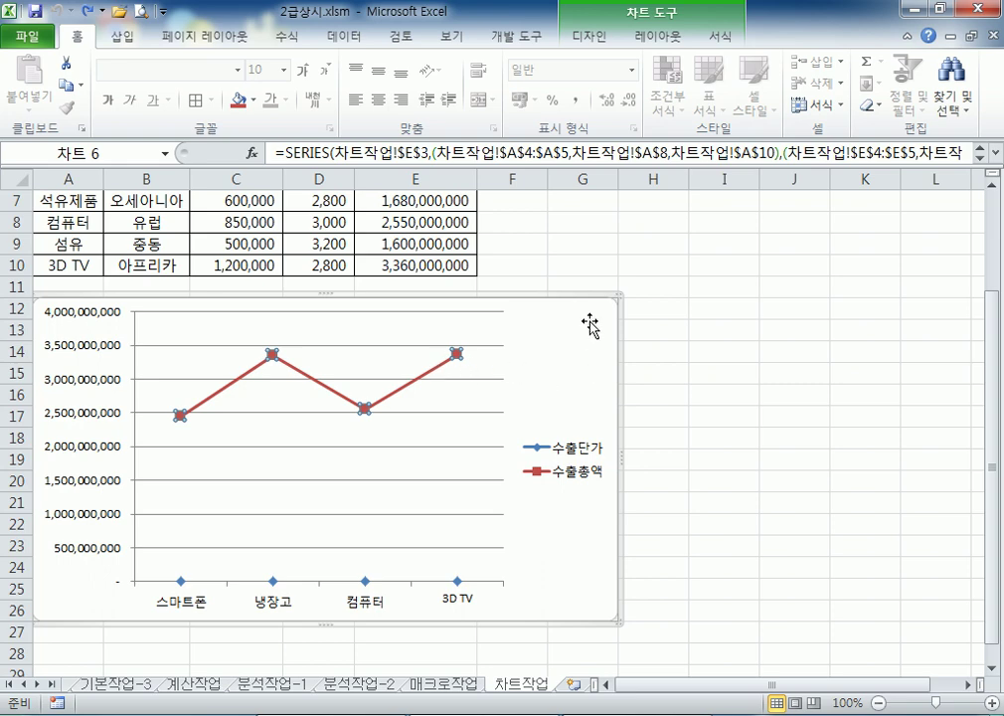
Change the 수출총액 series chart type to Clustered Column
{"action": "right_click", "coordinate": [448, 364]}
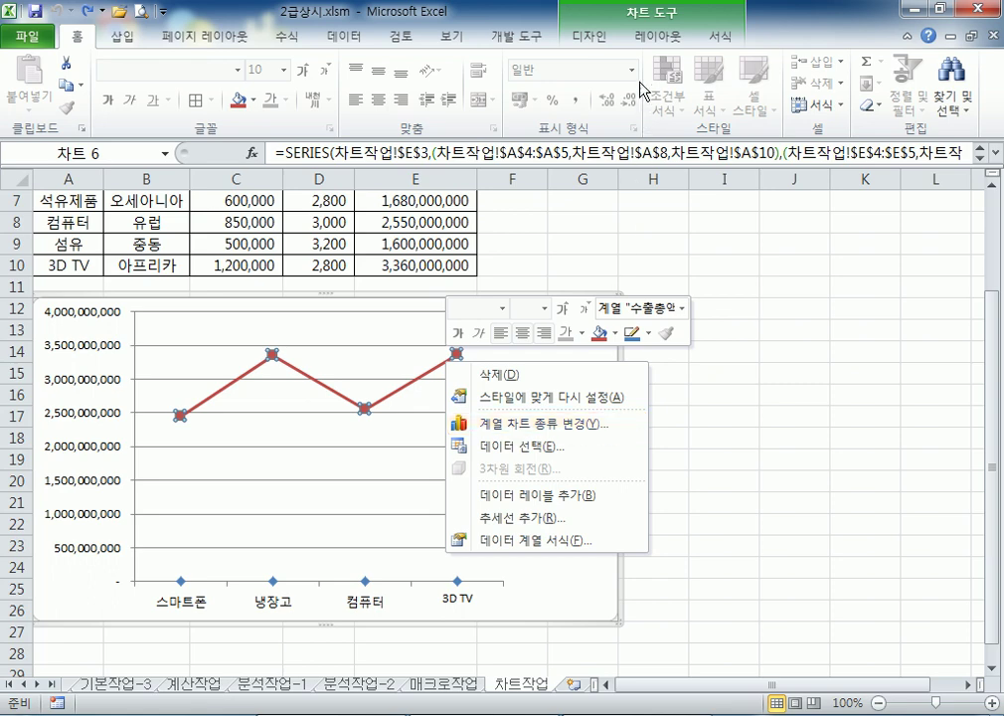
{"action": "left_click", "coordinate": [594, 37]}
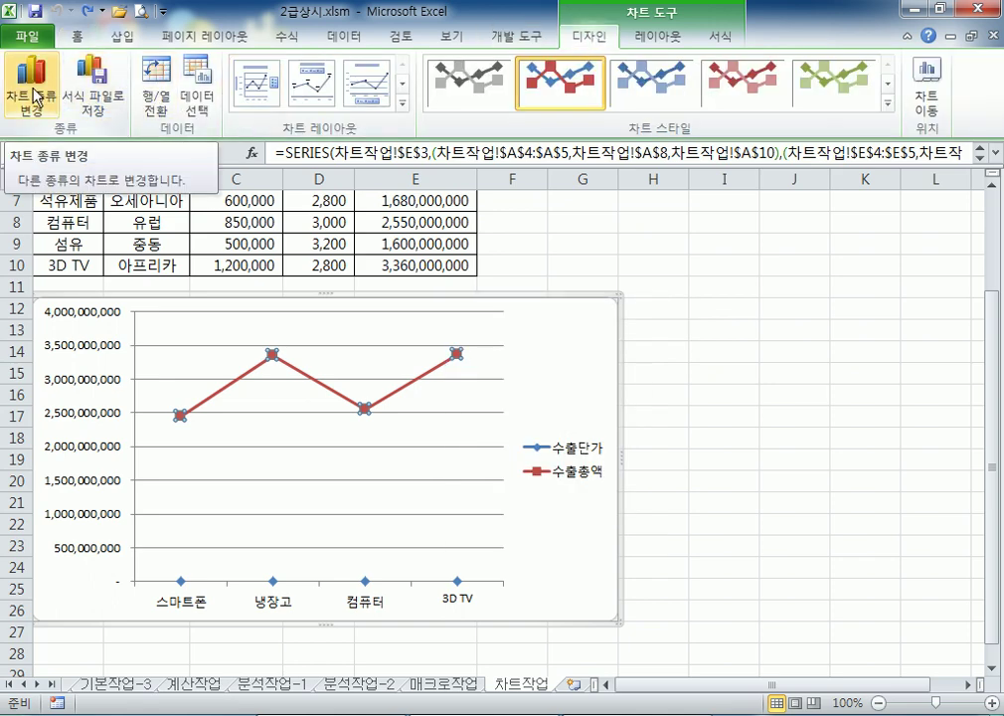
{"action": "right_click", "coordinate": [447, 362]}
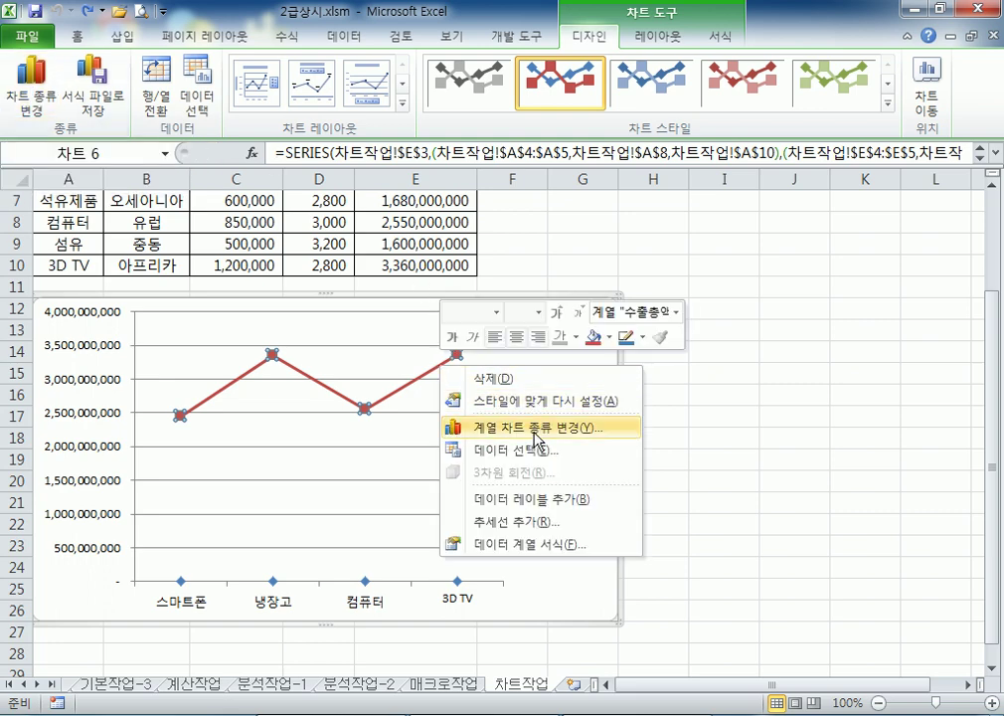
{"action": "left_click", "coordinate": [537, 429]}
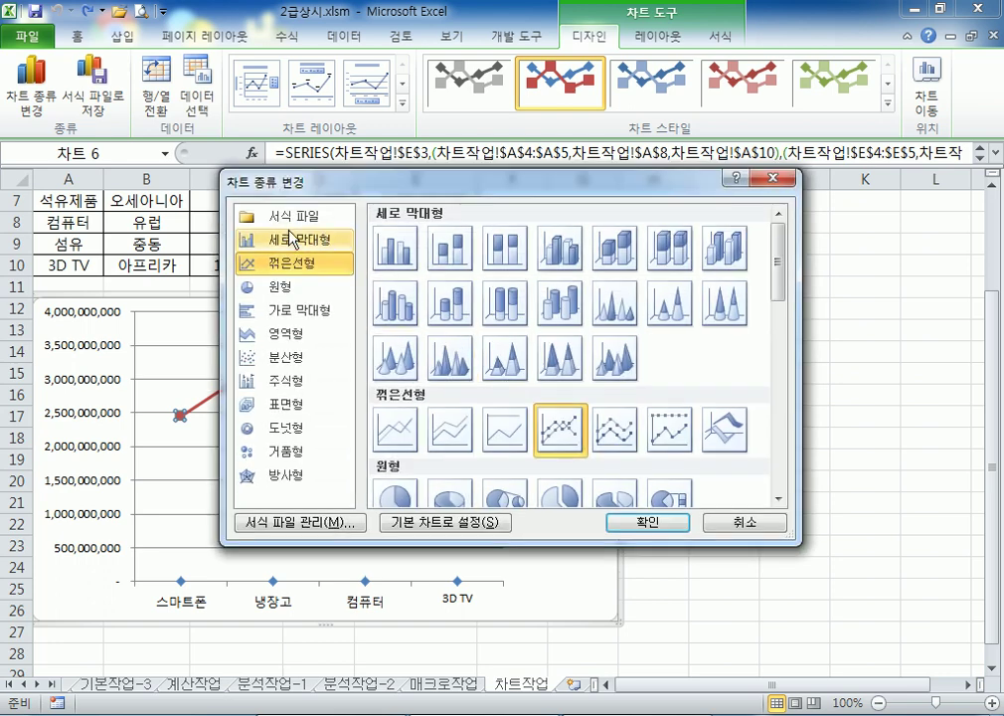
{"action": "left_click", "coordinate": [286, 247]}
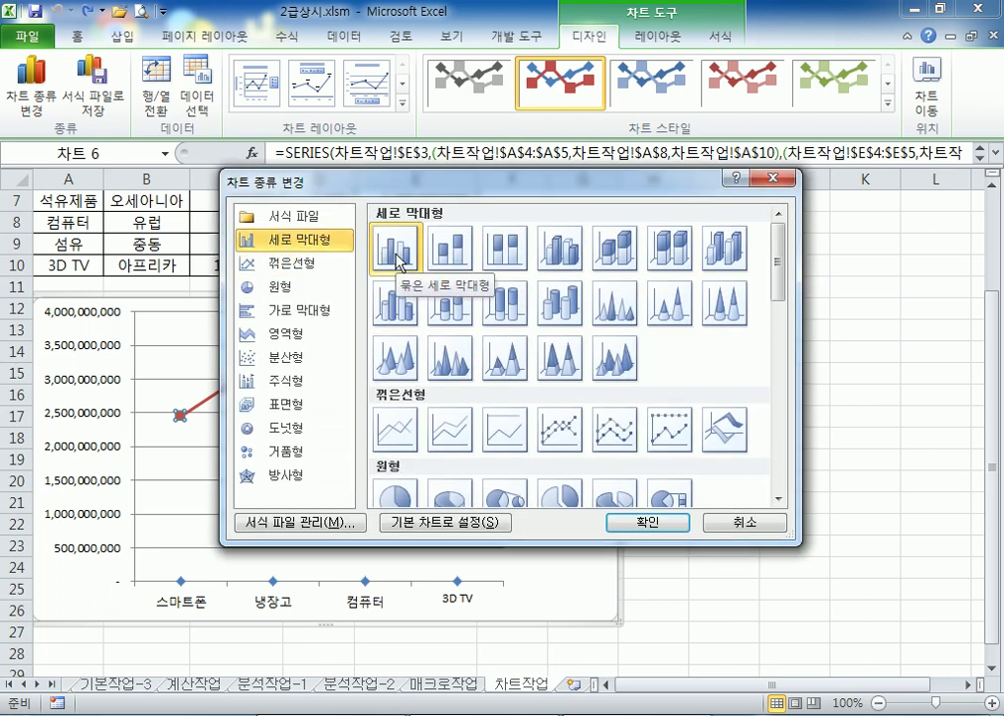
{"action": "left_click", "coordinate": [647, 521]}
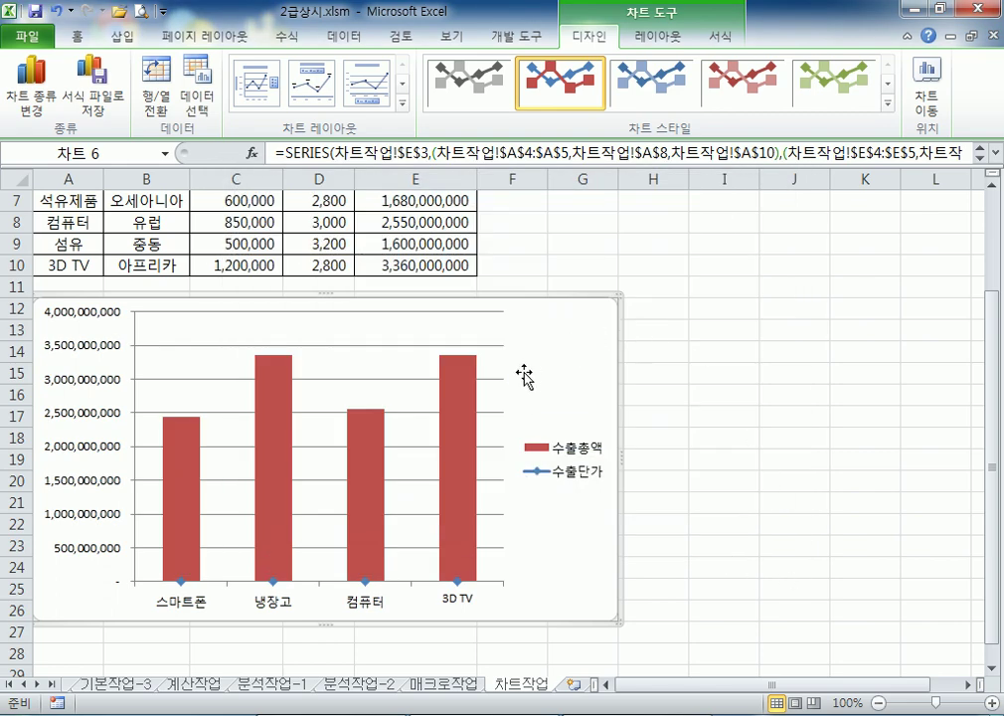
{"action": "mouse_move", "coordinate": [464, 434]}
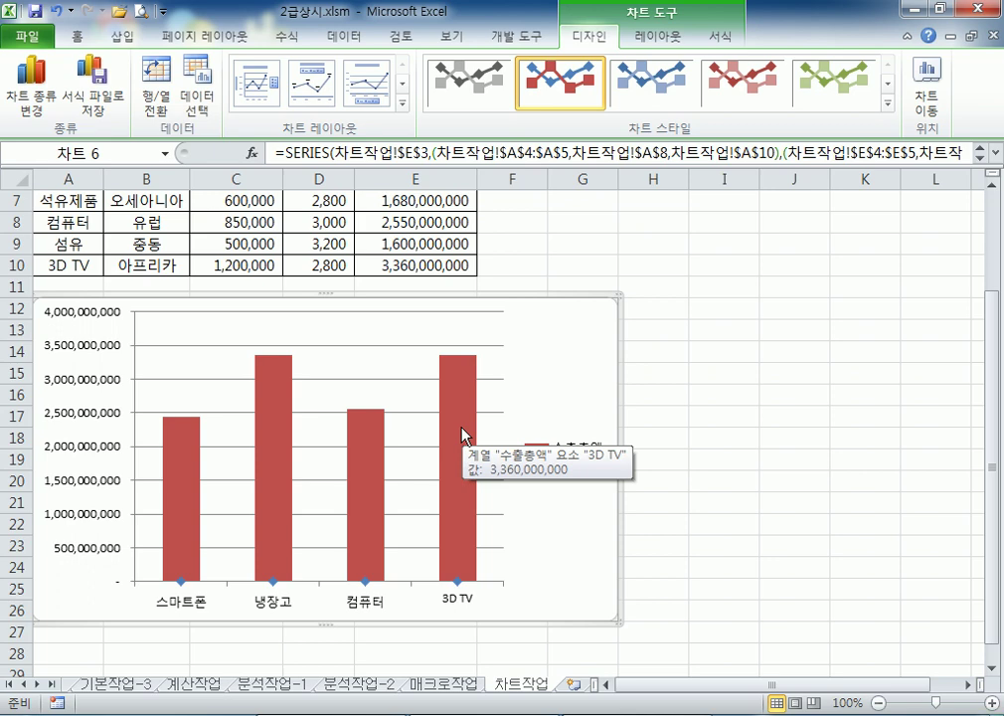
Plot the 수출총액 series on the secondary axis, then close the Format window
{"action": "double_click", "coordinate": [465, 435]}
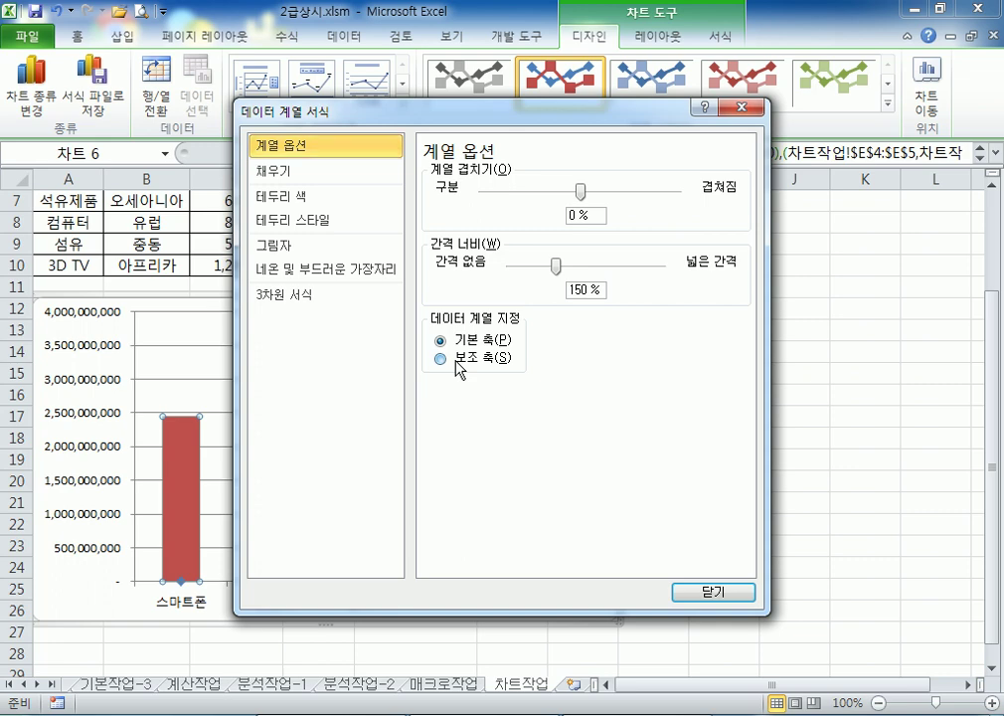
{"action": "left_click", "coordinate": [457, 364]}
{"action": "left_click_drag", "start_coordinate": [408, 128], "coordinate": [767, 56]}
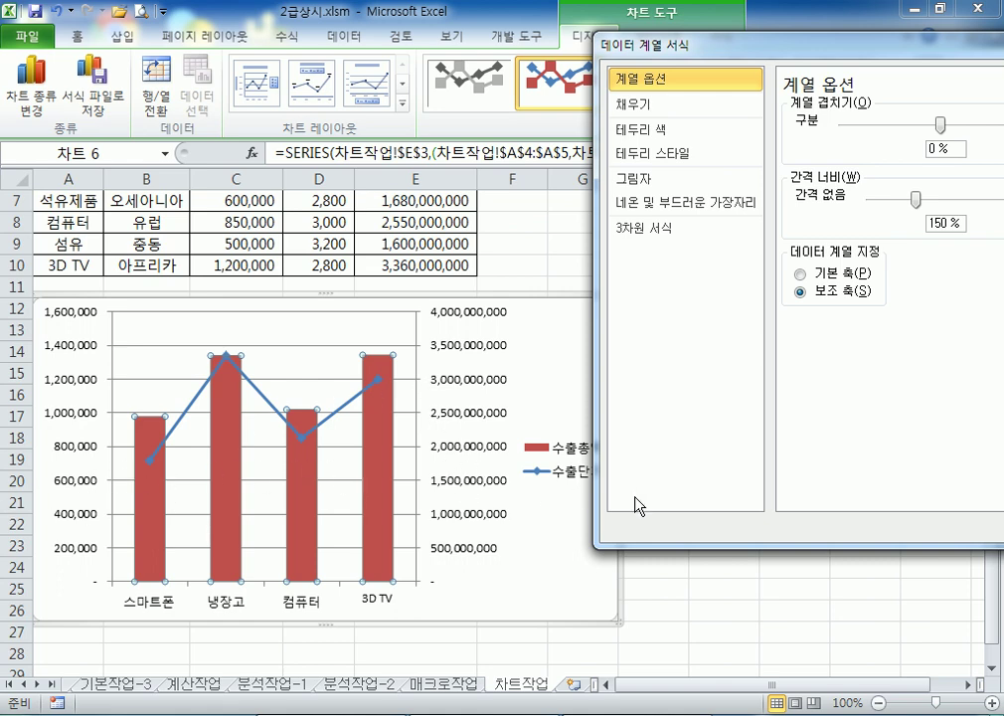
{"action": "left_click_drag", "start_coordinate": [823, 55], "coordinate": [585, 63]}
{"action": "left_click", "coordinate": [585, 282]}
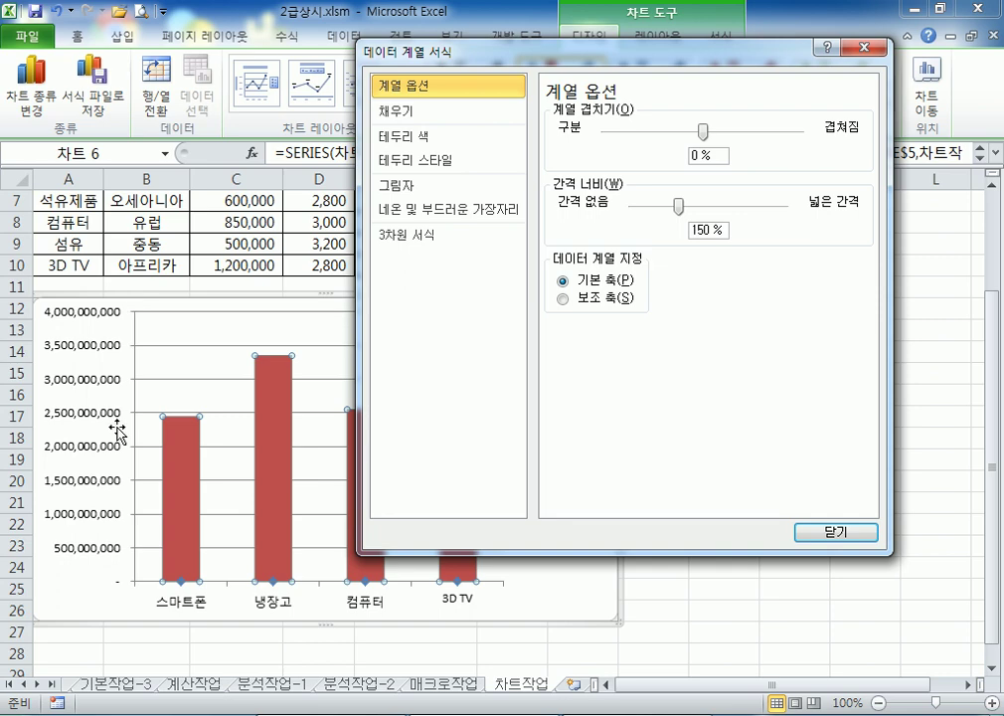
{"action": "left_click_drag", "start_coordinate": [434, 49], "coordinate": [694, 49]}
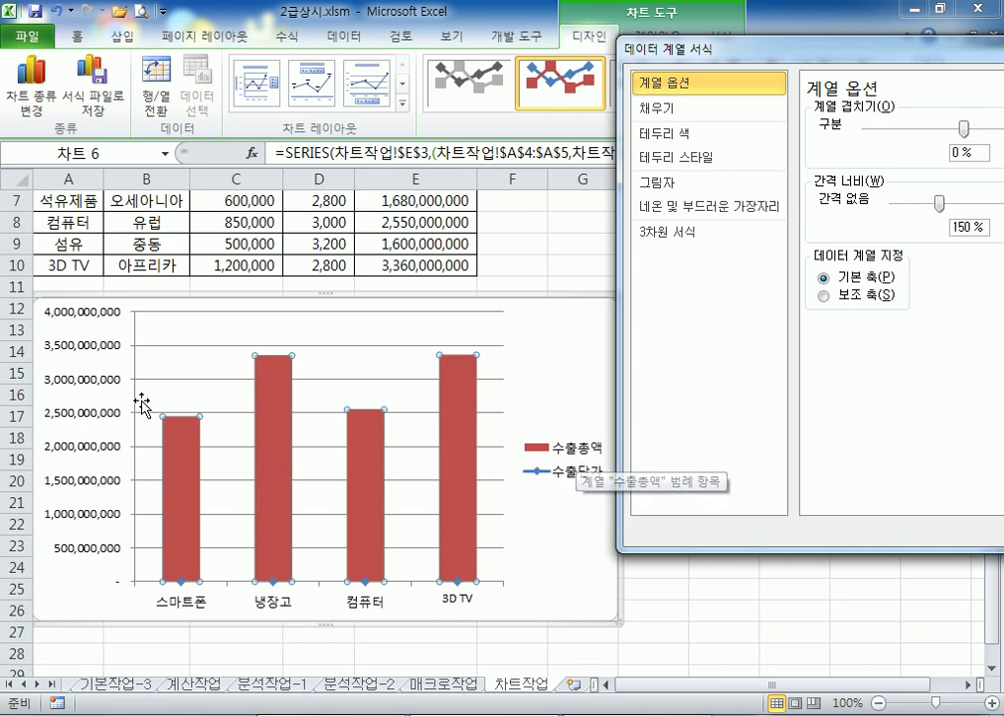
{"action": "mouse_move", "coordinate": [468, 400]}
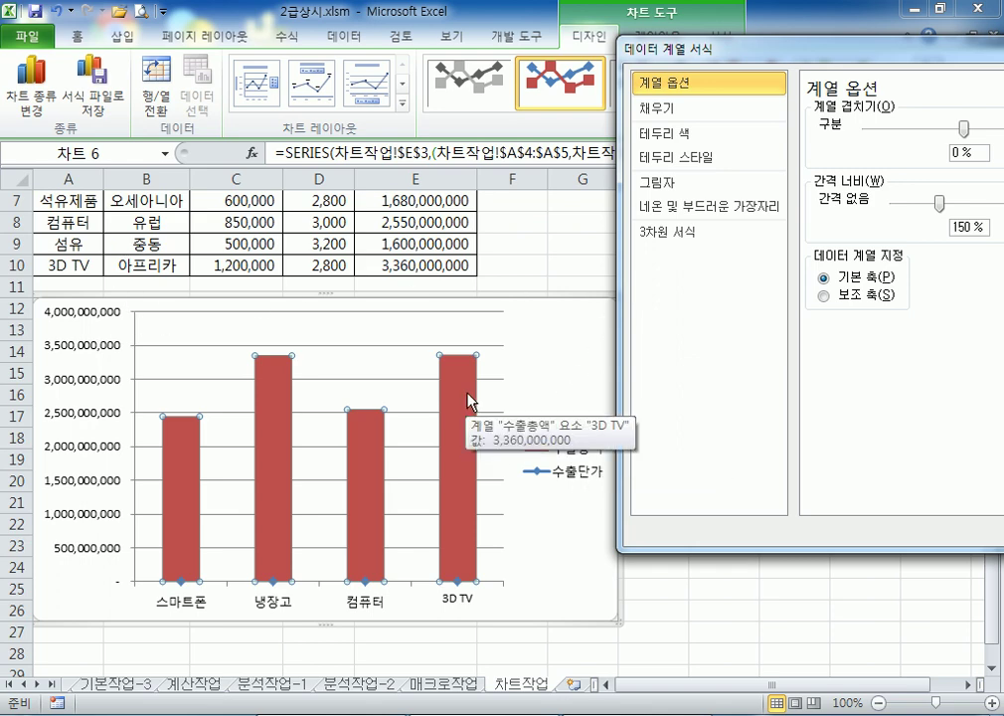
{"action": "left_click", "coordinate": [824, 296]}
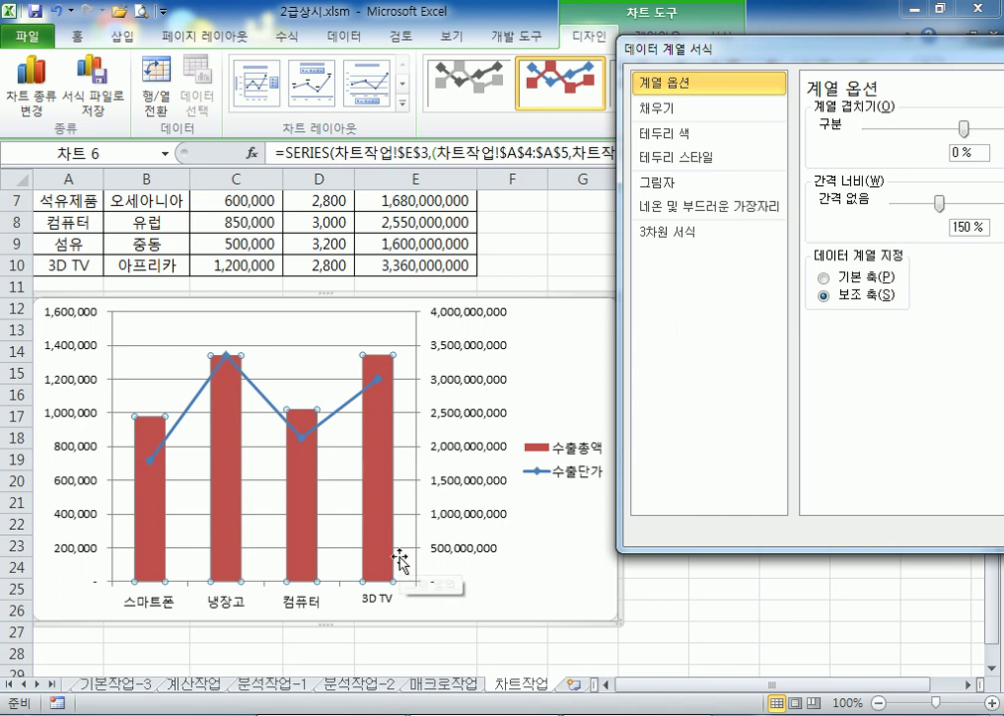
{"action": "left_click", "coordinate": [72, 350]}
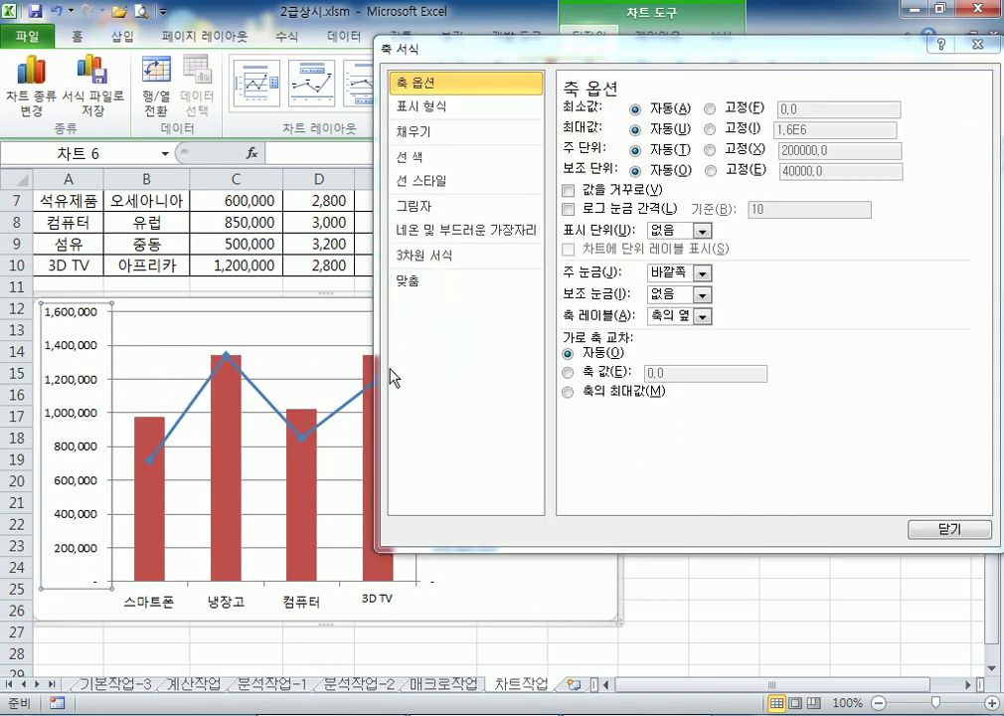
{"action": "left_click", "coordinate": [979, 43]}
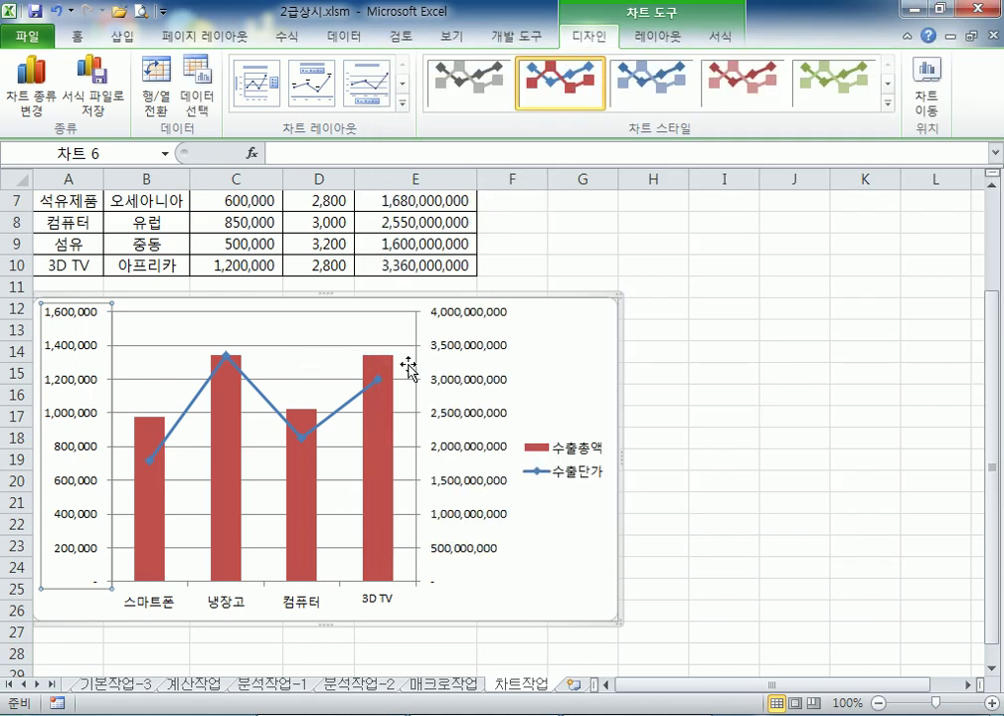
Set the left value axis major unit to a fixed 400000
{"action": "left_click", "coordinate": [279, 417]}
{"action": "left_click", "coordinate": [377, 470]}
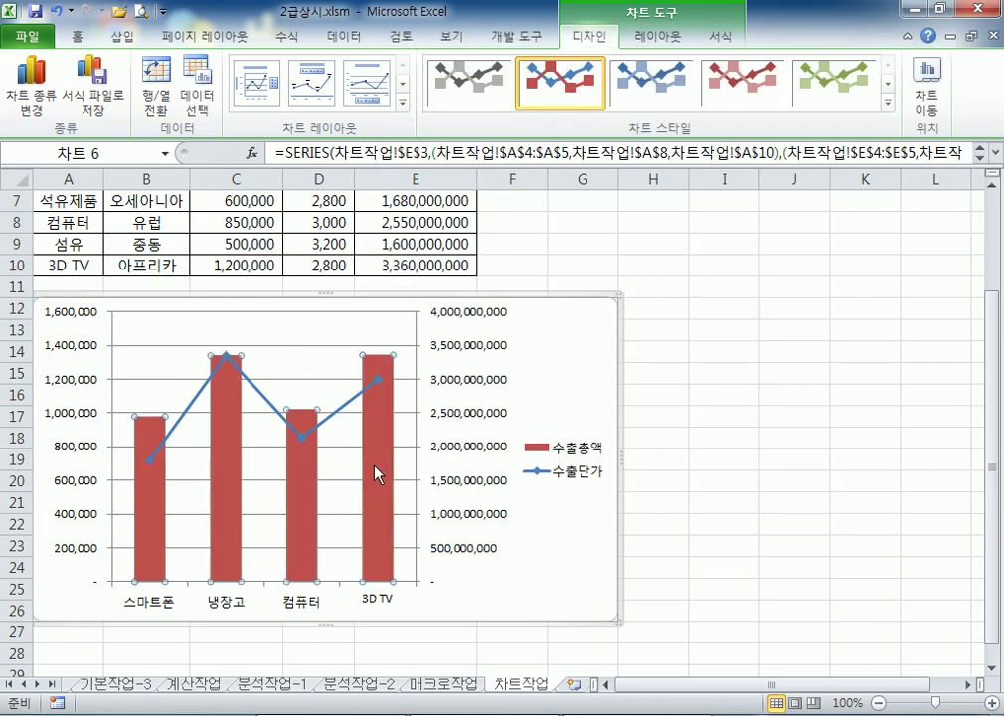
{"action": "left_click", "coordinate": [574, 401]}
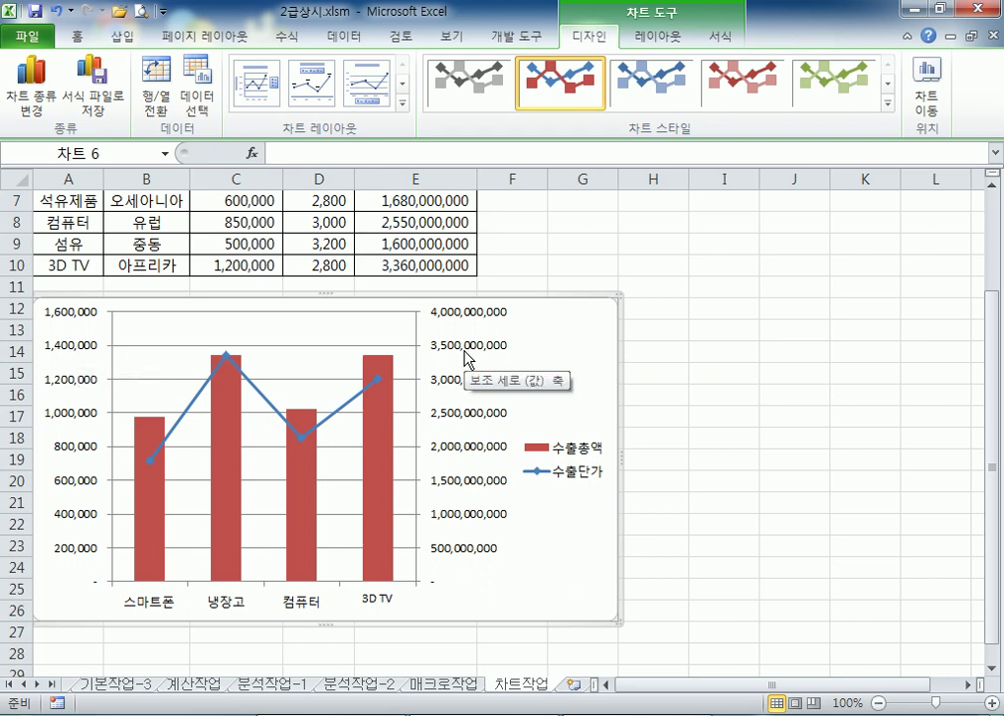
{"action": "double_click", "coordinate": [80, 356]}
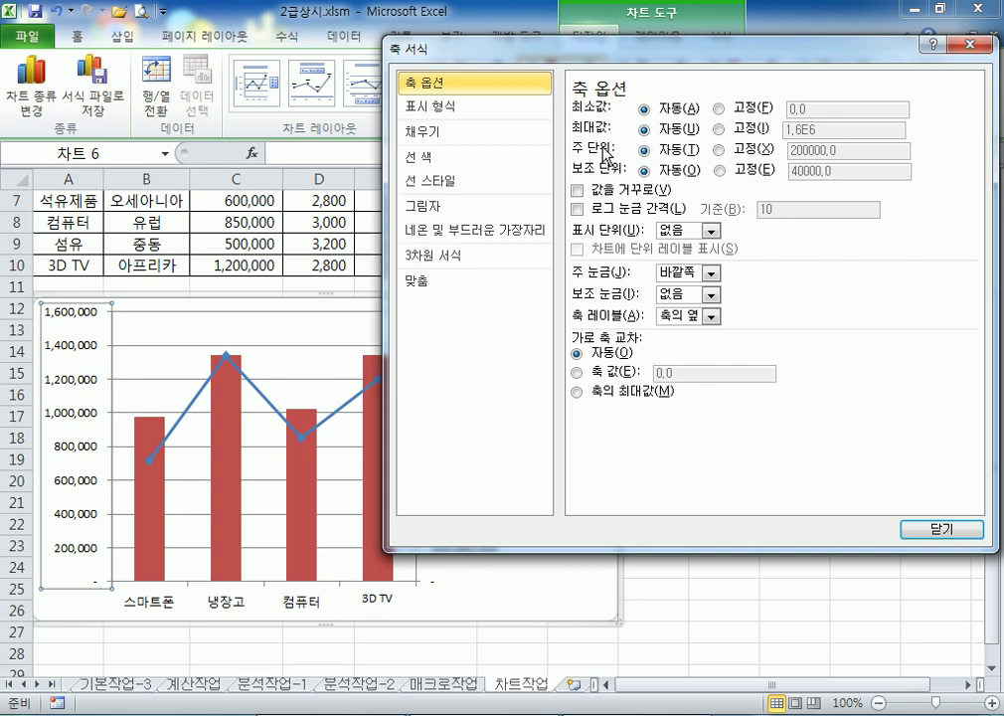
{"action": "left_click", "coordinate": [720, 150]}
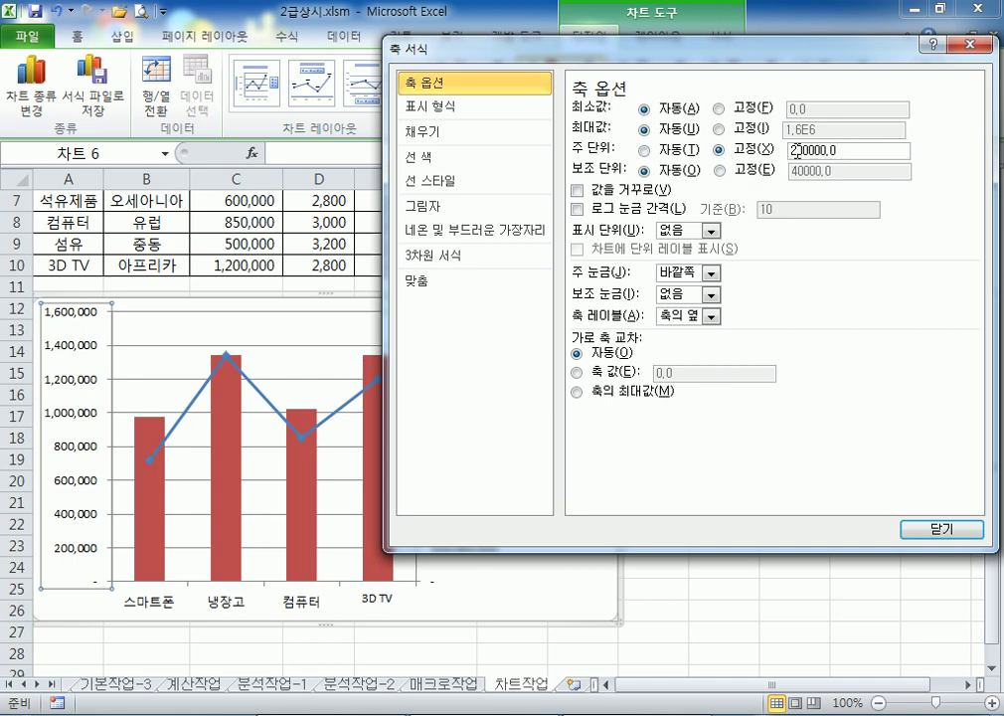
{"action": "key", "text": "BackSpace"}
{"action": "type", "text": "4"}
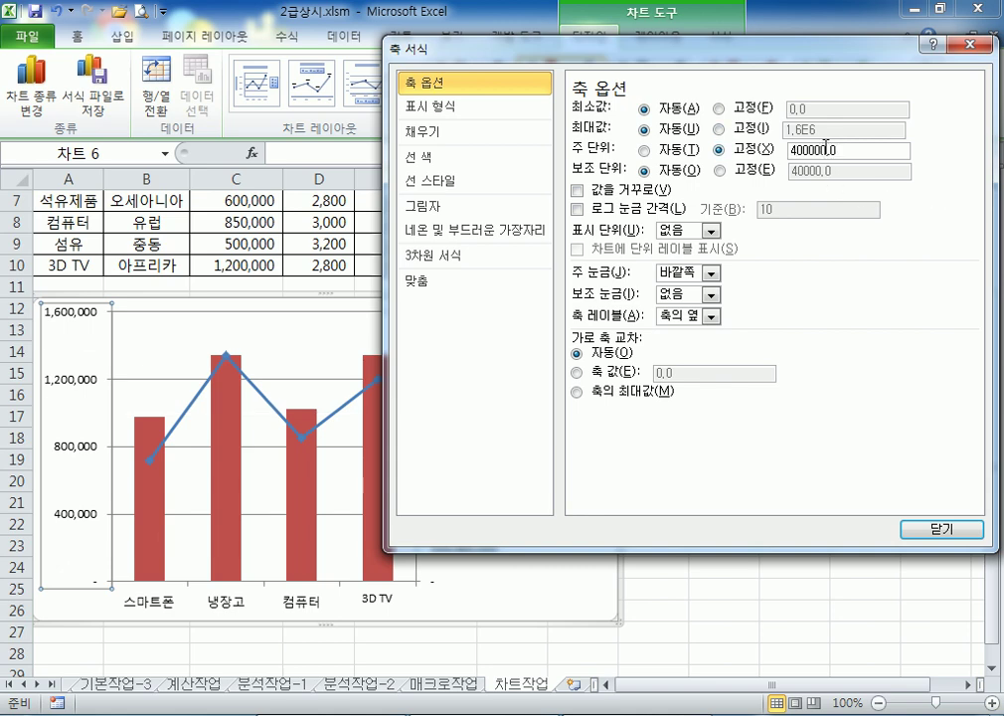
{"action": "left_click_drag", "start_coordinate": [458, 51], "coordinate": [640, 60]}
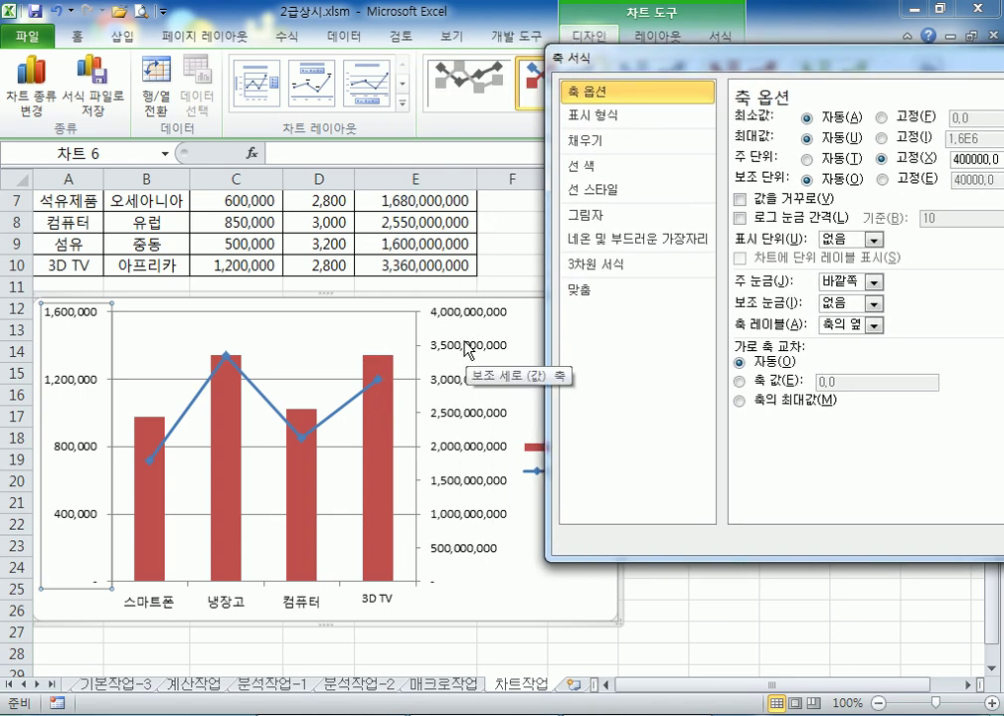
Fix the secondary axis major unit at 1,000,000,000
{"action": "left_click", "coordinate": [469, 348]}
{"action": "left_click_drag", "start_coordinate": [482, 57], "coordinate": [618, 50]}
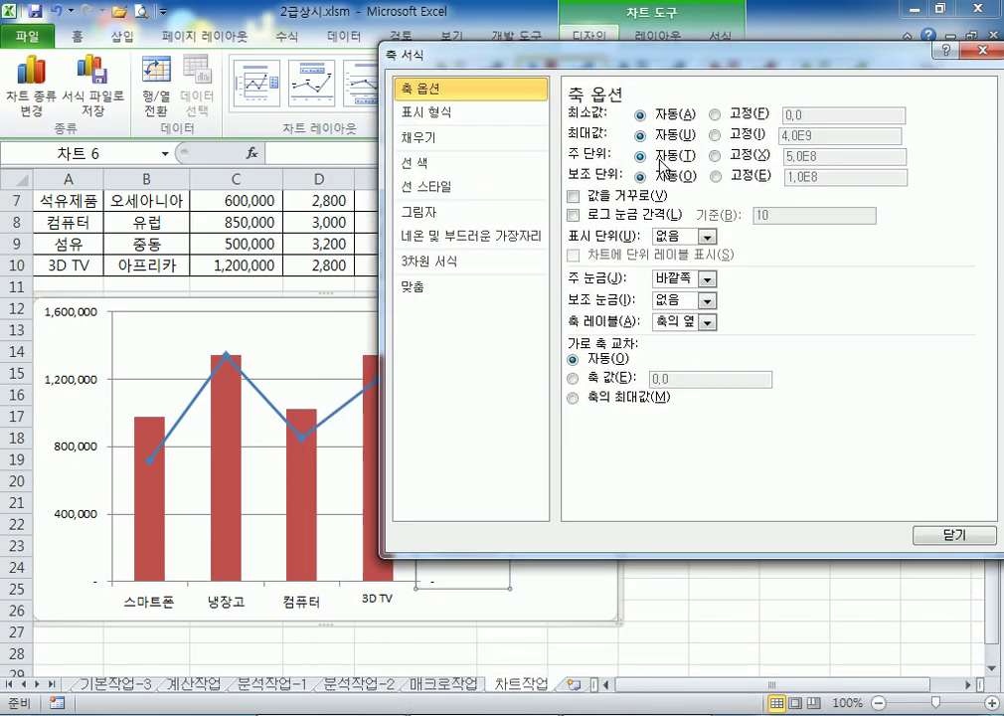
{"action": "left_click", "coordinate": [715, 157]}
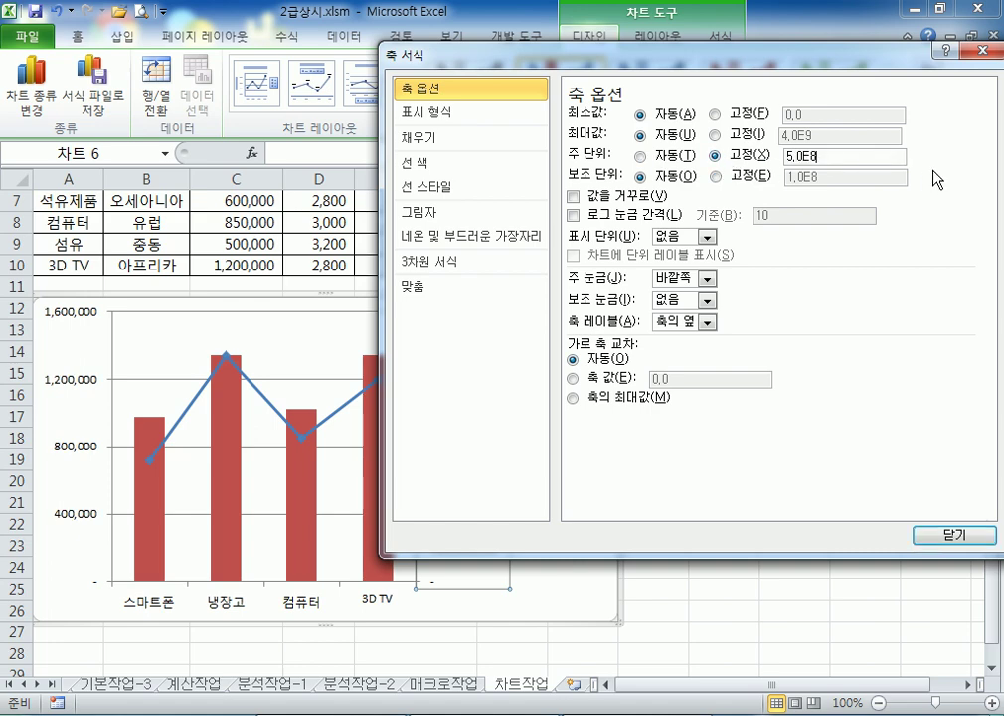
{"action": "key", "text": "BackSpace"}
{"action": "key", "text": "BackSpace"}
{"action": "key", "text": "BackSpace"}
{"action": "type", "text": "1000000000"}
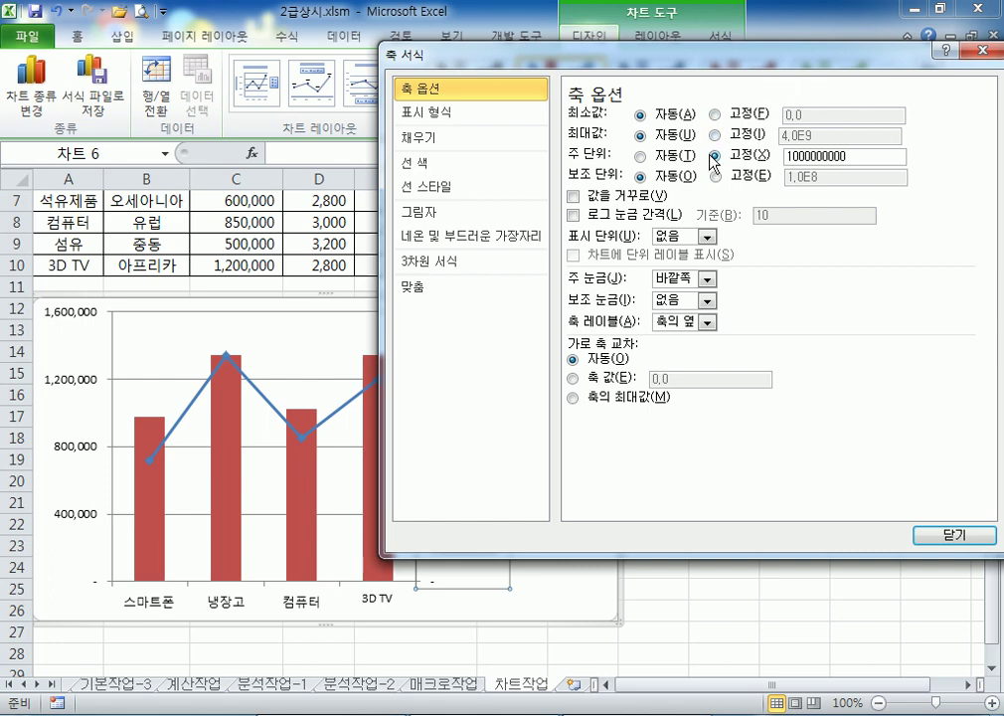
Check that the secondary axis now runs to 4,000,000,000, then close its settings and reselect the chart
{"action": "left_click_drag", "start_coordinate": [467, 49], "coordinate": [689, 50]}
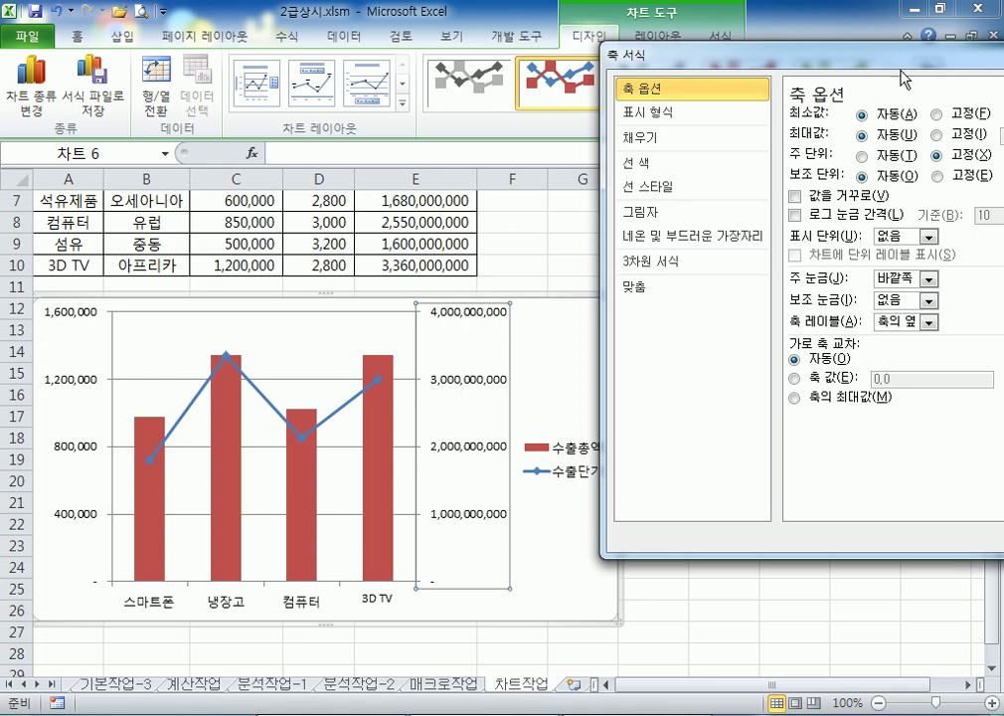
{"action": "left_click_drag", "start_coordinate": [711, 57], "coordinate": [463, 156]}
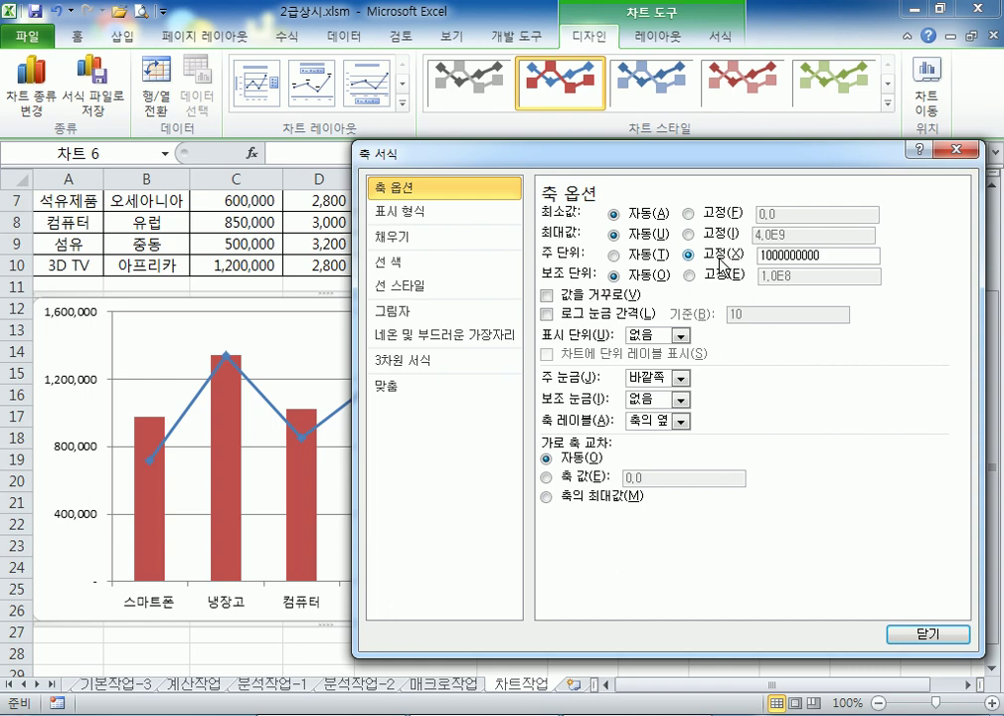
{"action": "left_click_drag", "start_coordinate": [720, 147], "coordinate": [844, 91]}
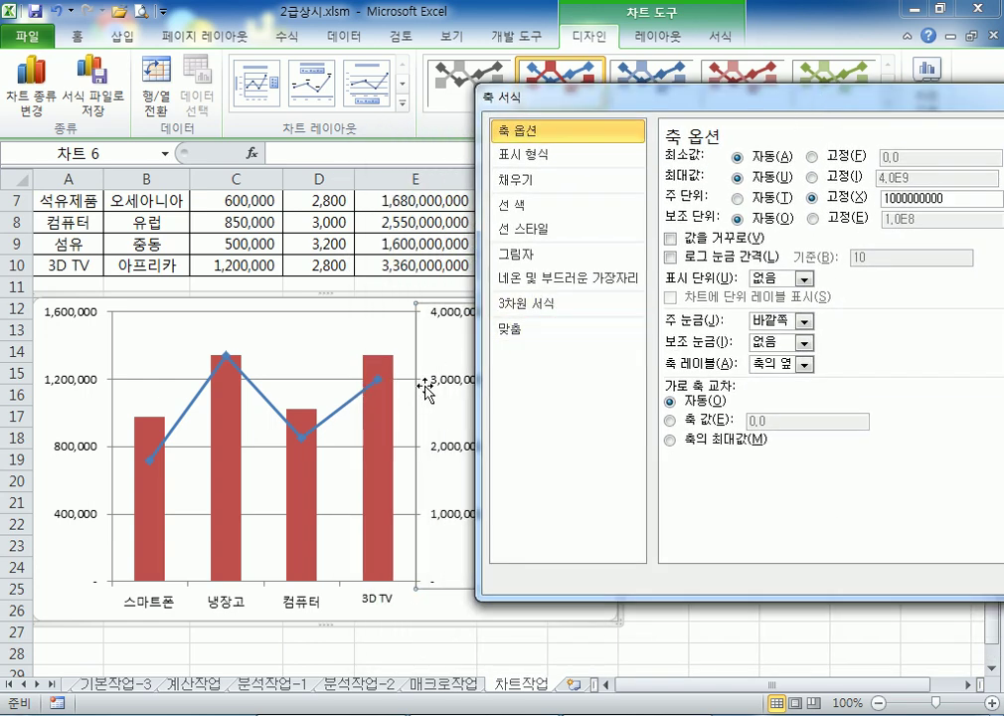
{"action": "left_click_drag", "start_coordinate": [754, 91], "coordinate": [612, 101]}
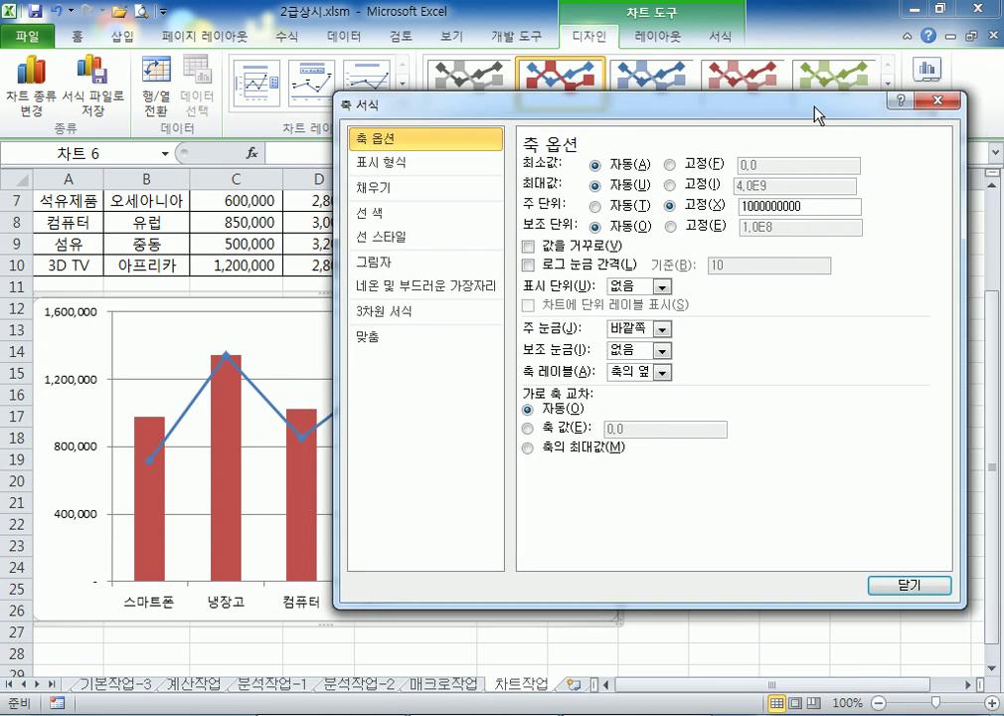
{"action": "left_click", "coordinate": [913, 584]}
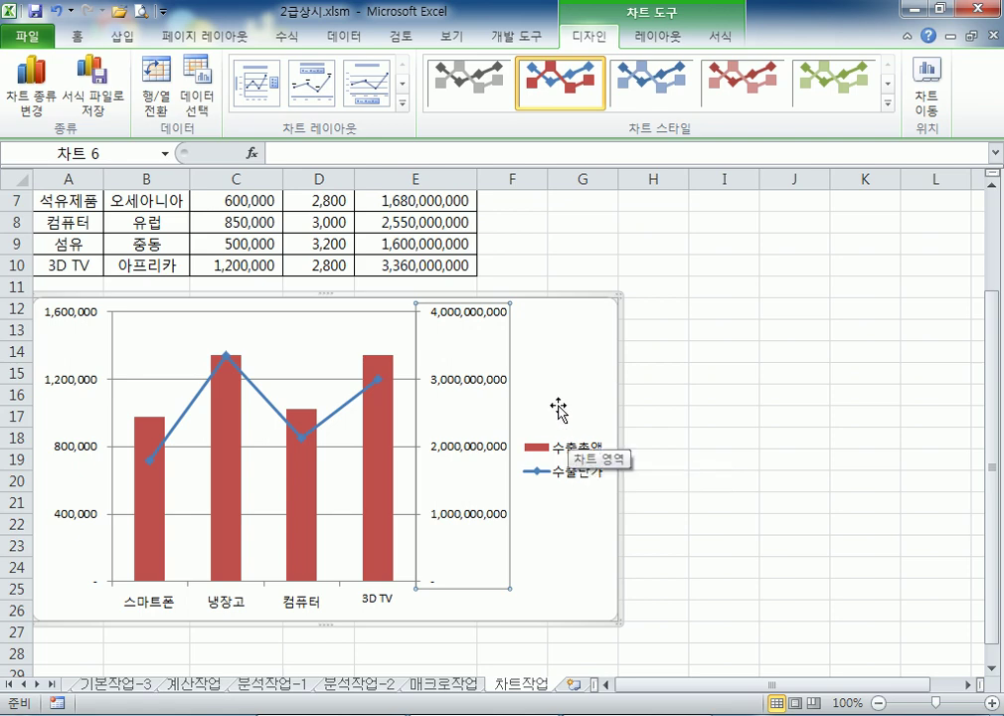
{"action": "left_click", "coordinate": [578, 375]}
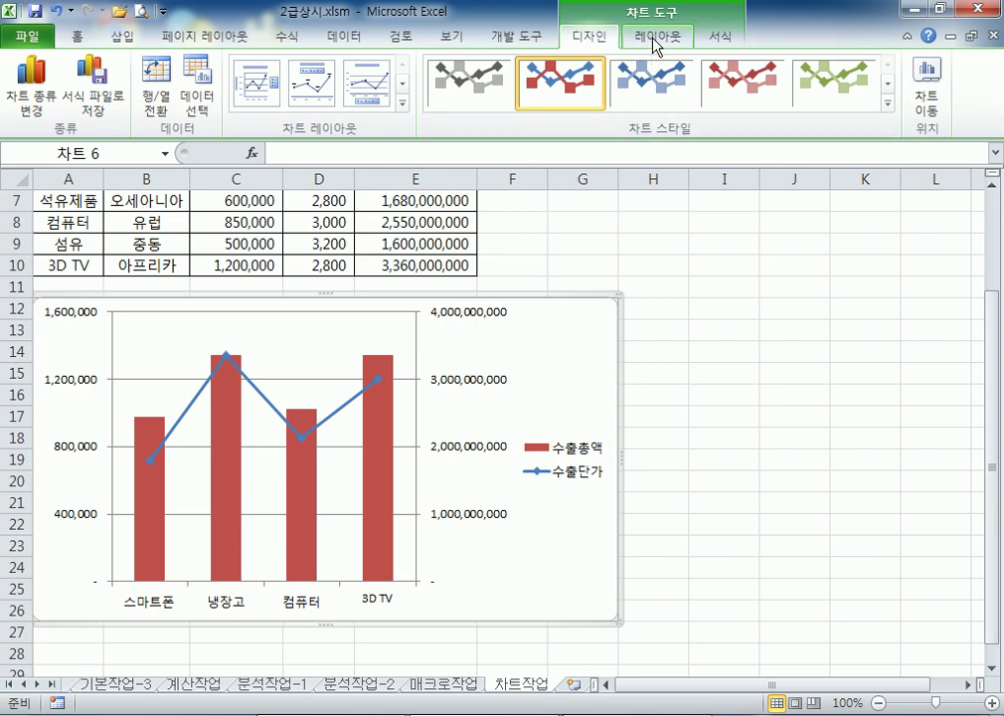
{"action": "left_click", "coordinate": [652, 38]}
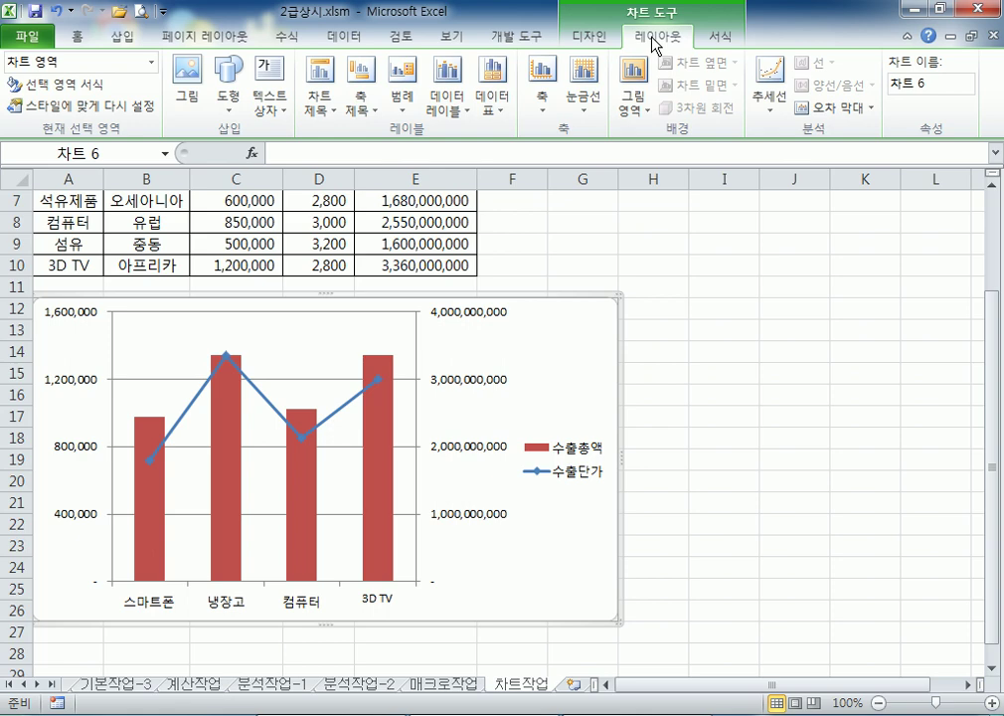
Add a title above the chart reading 가전제품 수출현황, removing the placeholder text
{"action": "left_click", "coordinate": [316, 112]}
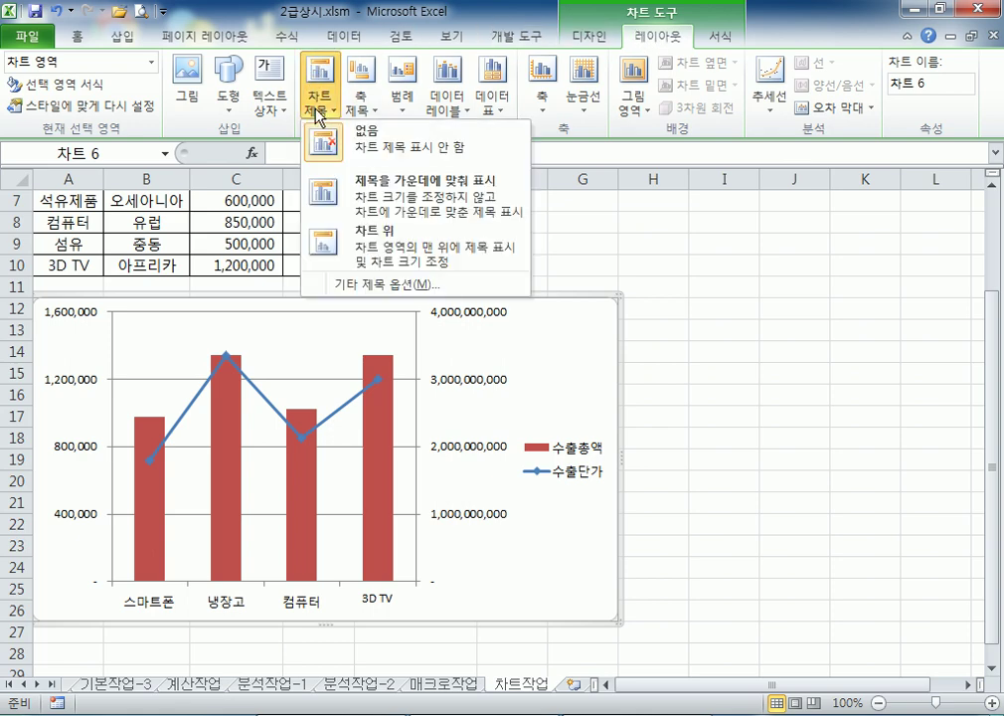
{"action": "left_click", "coordinate": [364, 250]}
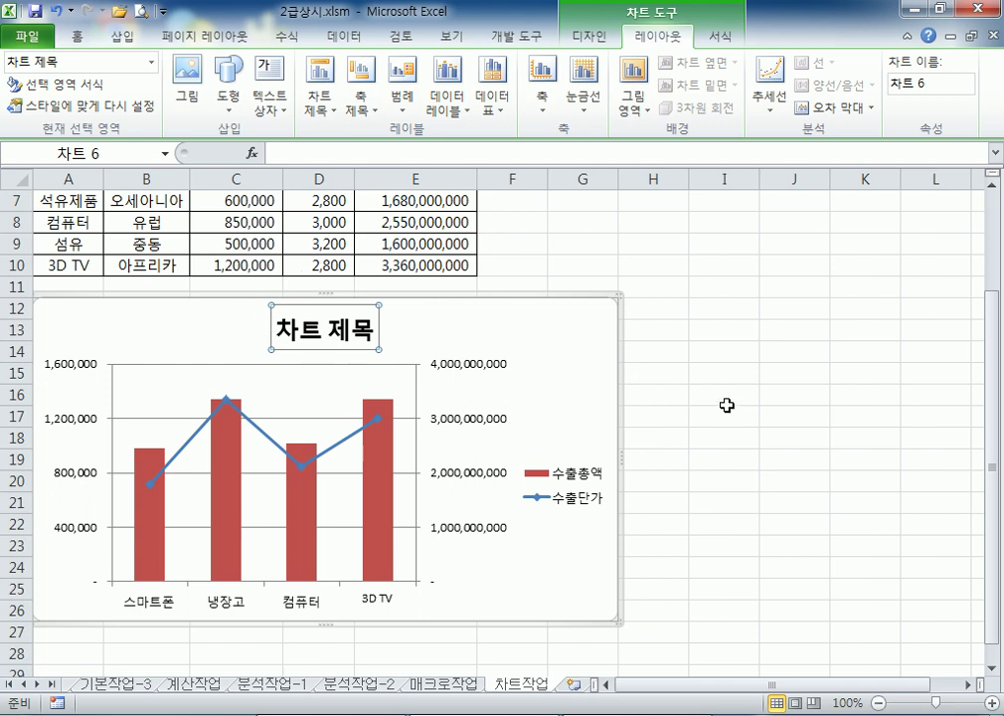
{"action": "type", "text": "가전제품 "}
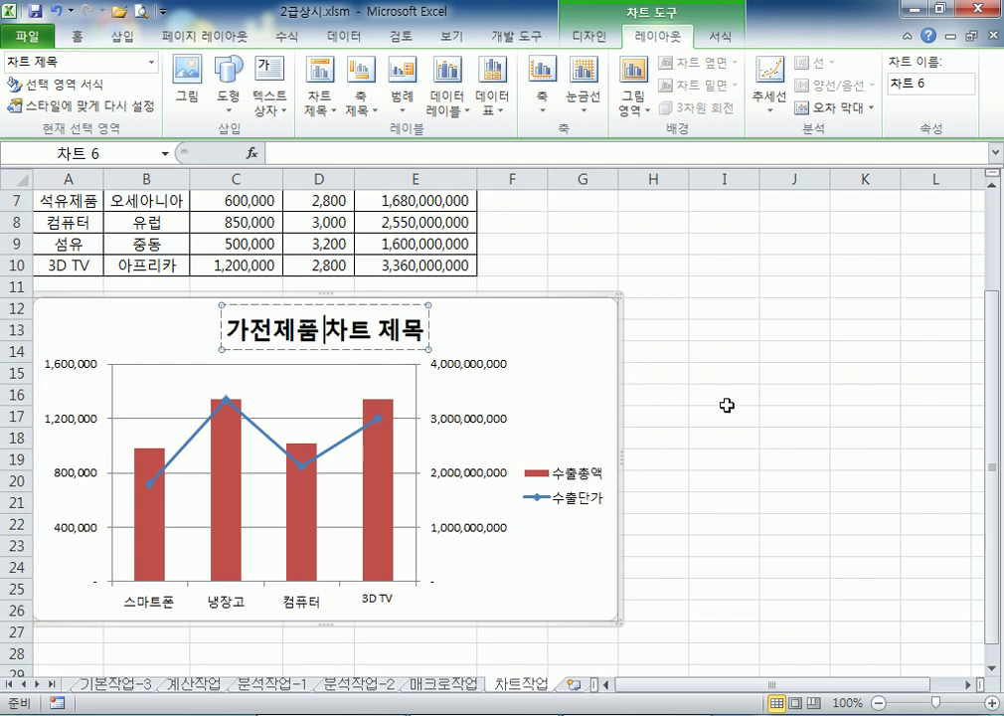
{"action": "type", "text": "수출현황"}
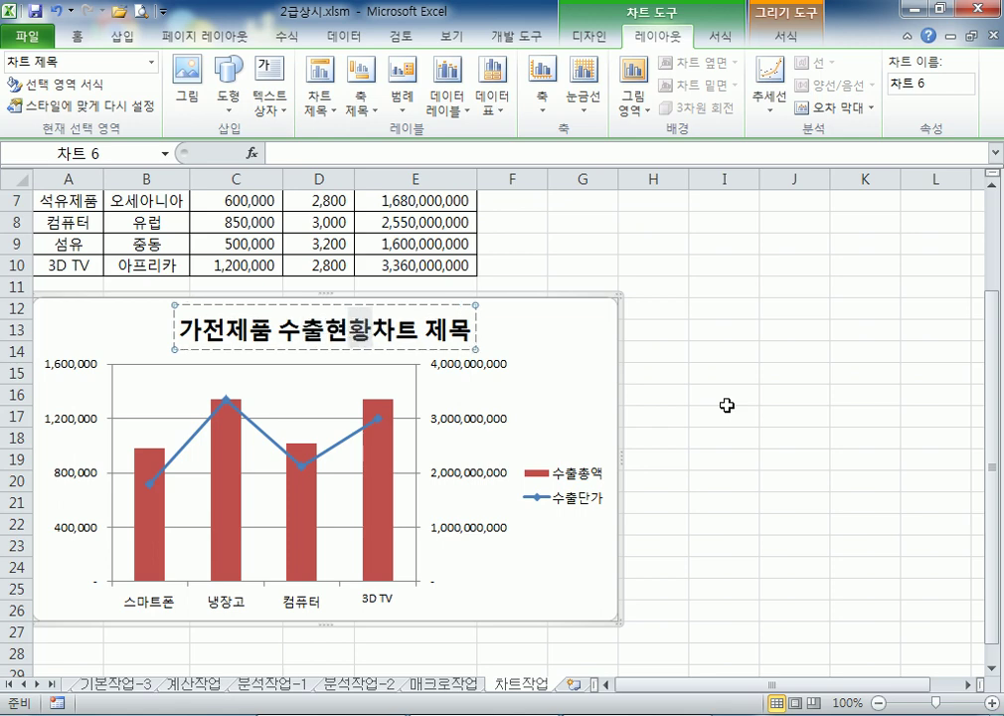
{"action": "key", "text": "Delete"}
{"action": "key", "text": "Delete"}
{"action": "key", "text": "Delete"}
{"action": "key", "text": "Delete"}
{"action": "key", "text": "Delete"}
{"action": "key", "text": "Escape"}
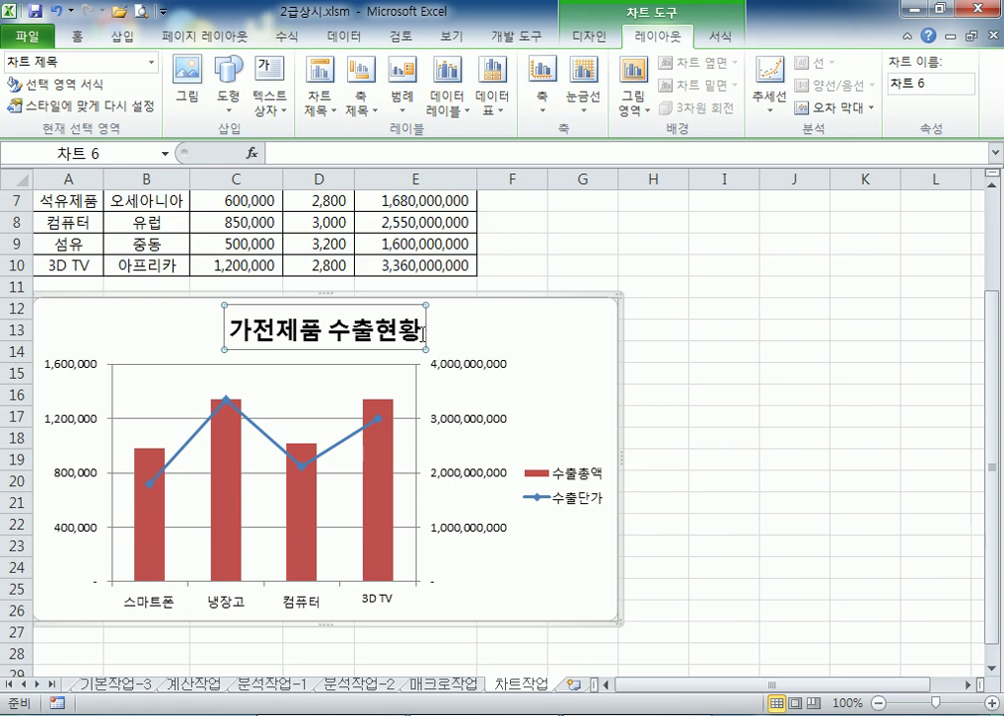
Set the chart title font to 궁서체 at 16 pt, bold italic
{"action": "left_click", "coordinate": [77, 38]}
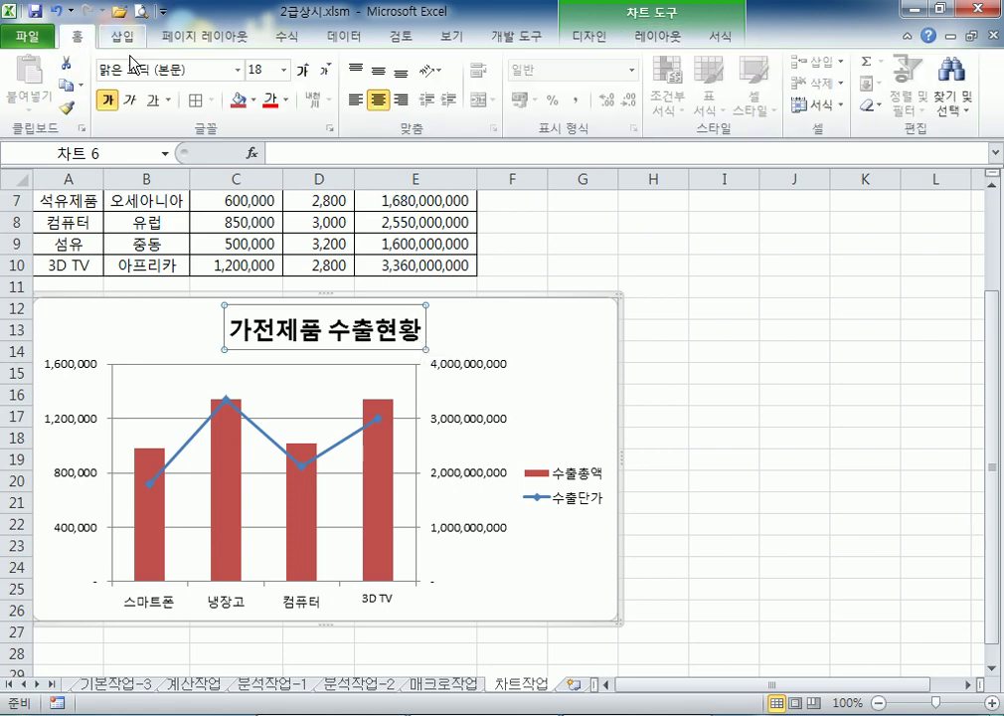
{"action": "left_click", "coordinate": [239, 70]}
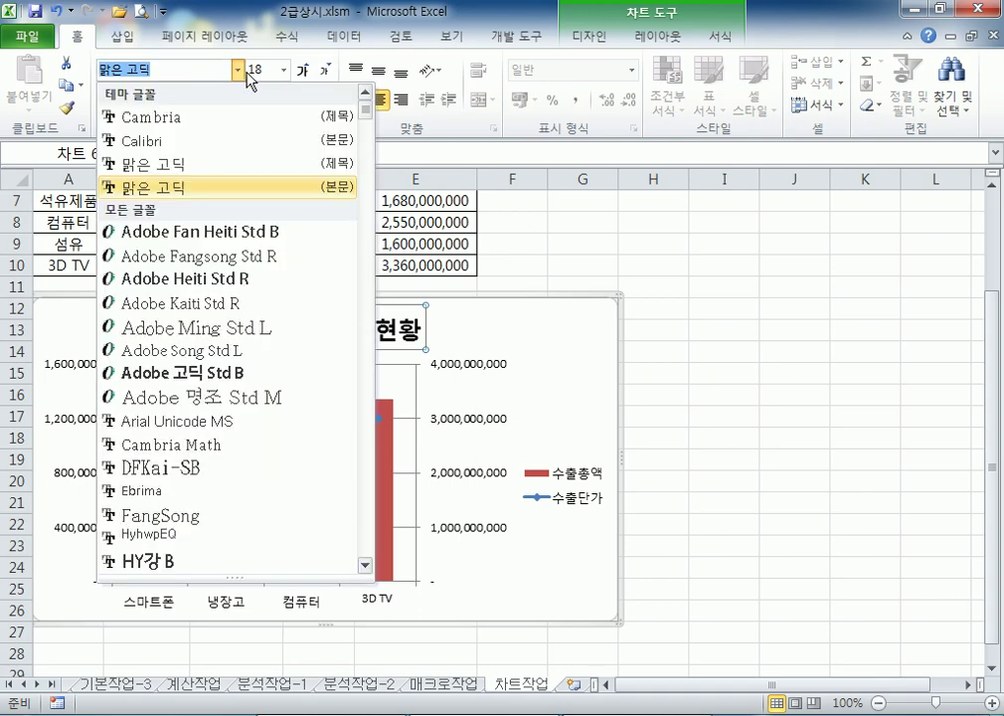
{"action": "scroll", "coordinate": [240, 318], "scroll_direction": "down", "scroll_amount": 10}
{"action": "scroll", "coordinate": [247, 341], "scroll_direction": "down", "scroll_amount": 15}
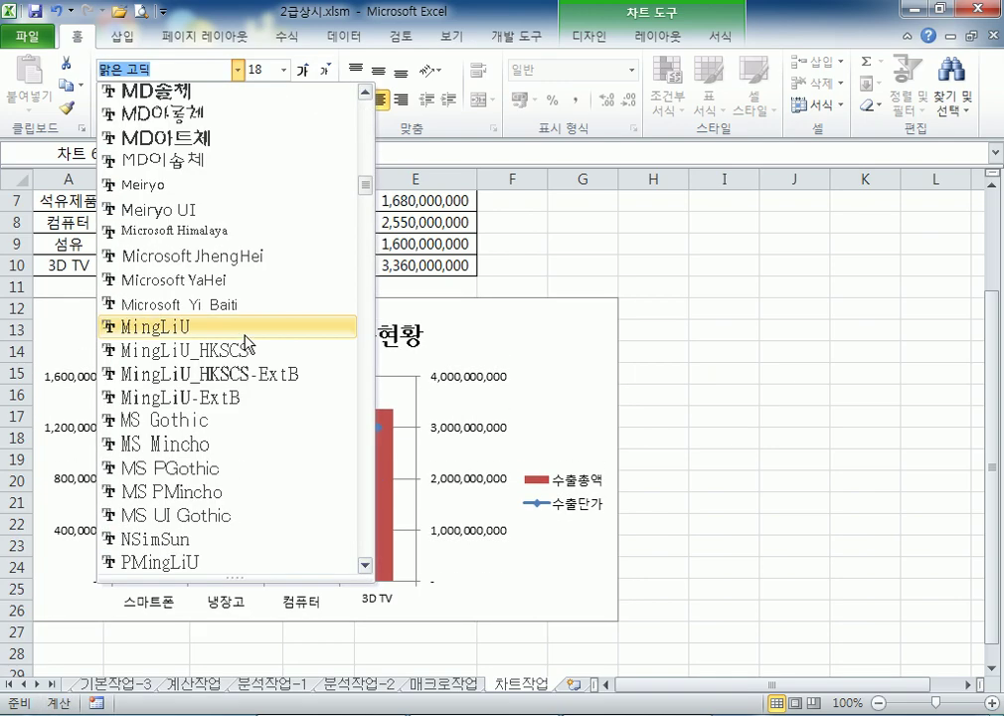
{"action": "left_click", "coordinate": [195, 398]}
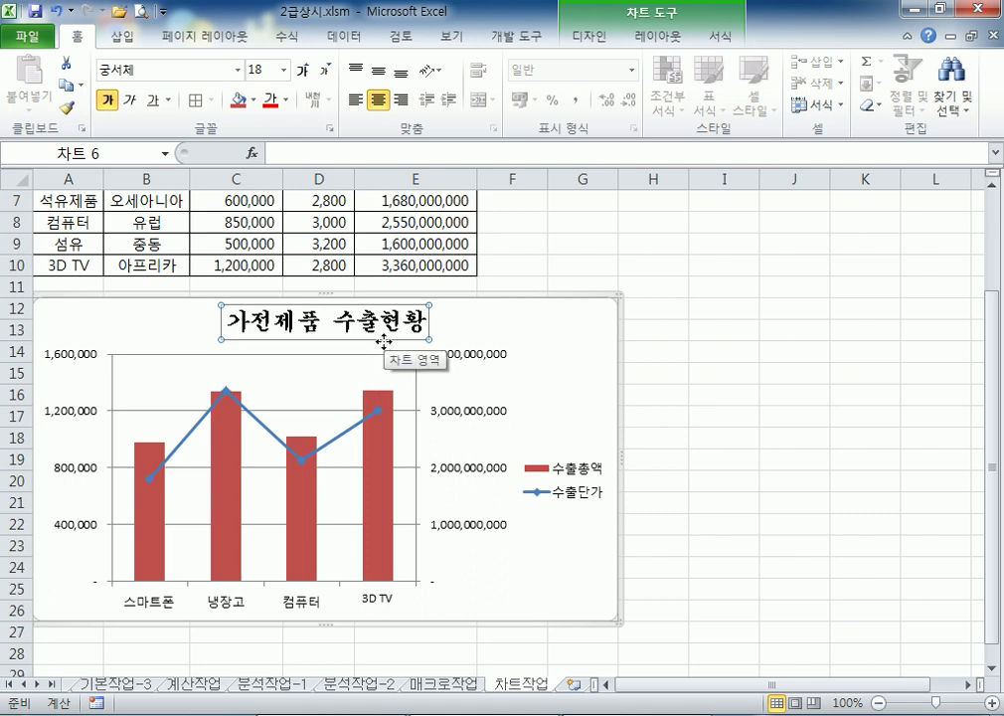
{"action": "left_click", "coordinate": [327, 71]}
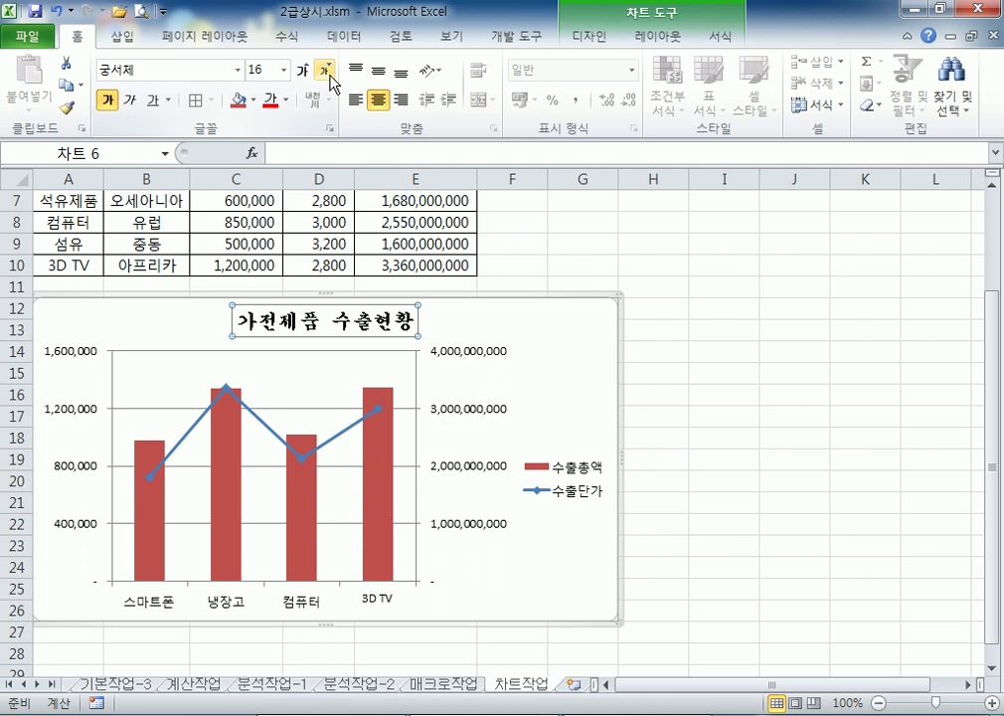
{"action": "left_click", "coordinate": [128, 110]}
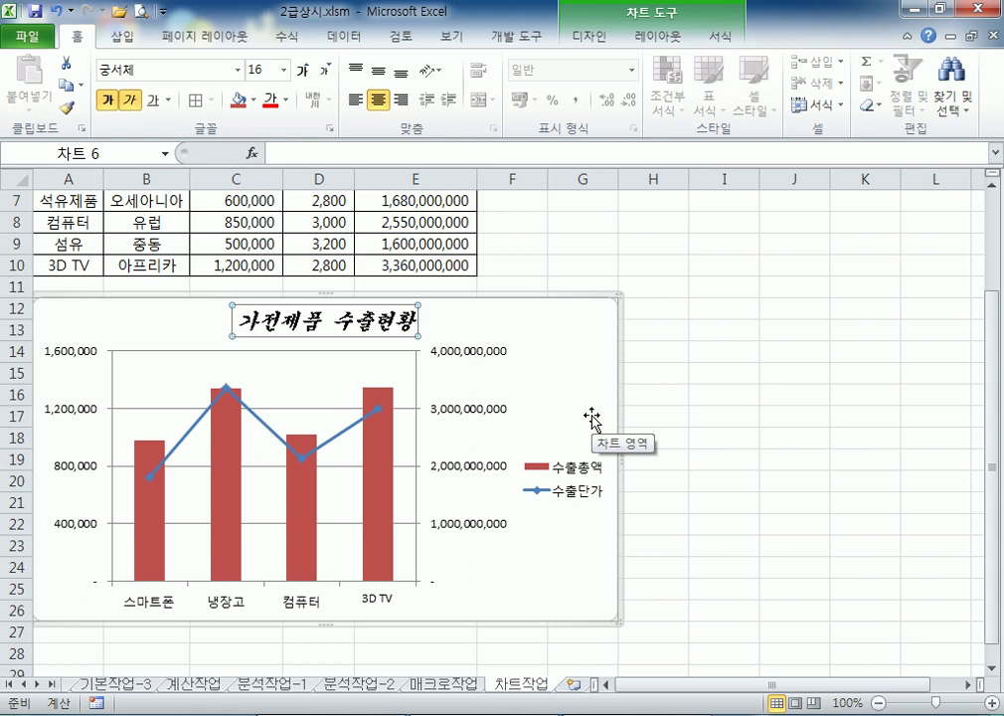
Reselect the chart title and bring back its font formatting options
{"action": "left_click", "coordinate": [514, 322]}
{"action": "left_click", "coordinate": [666, 36]}
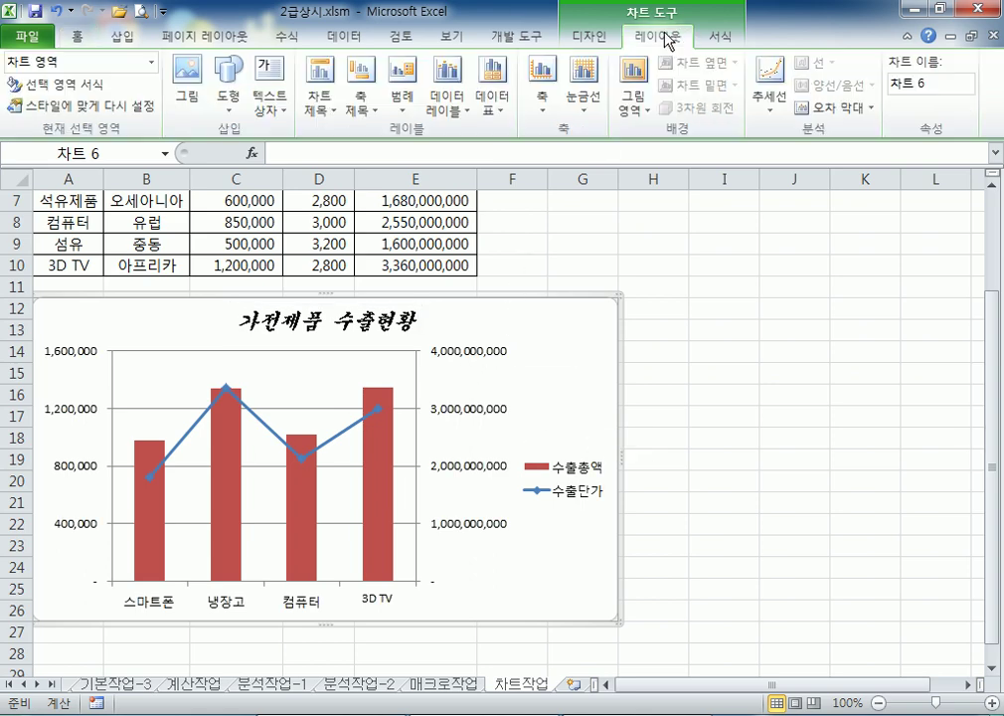
{"action": "left_click", "coordinate": [330, 112]}
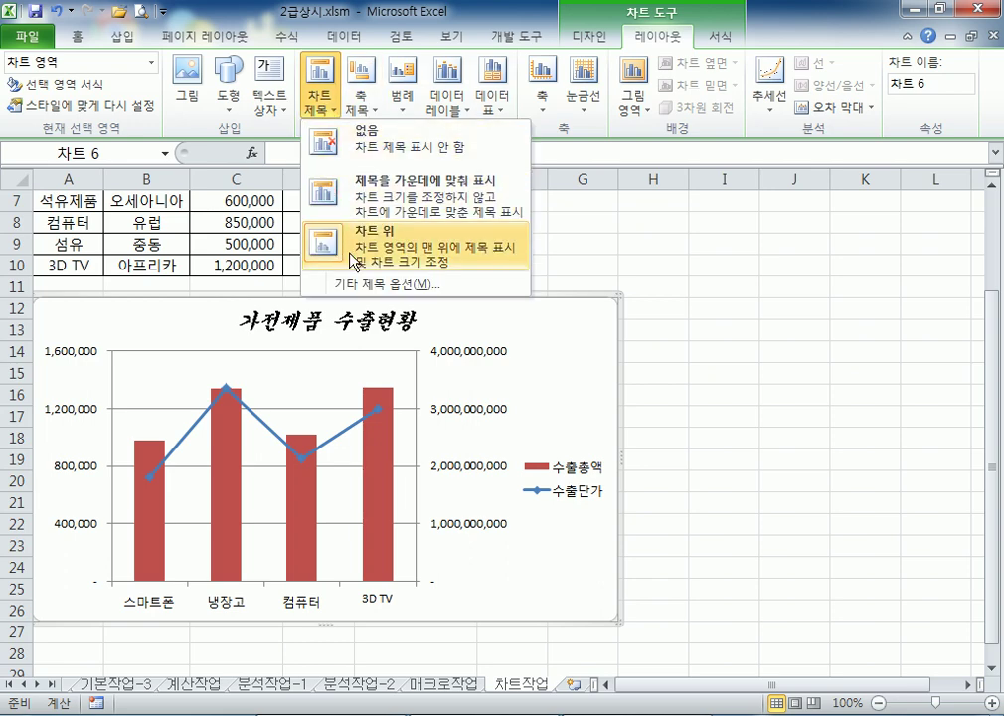
{"action": "left_click", "coordinate": [416, 335]}
{"action": "left_click", "coordinate": [415, 336]}
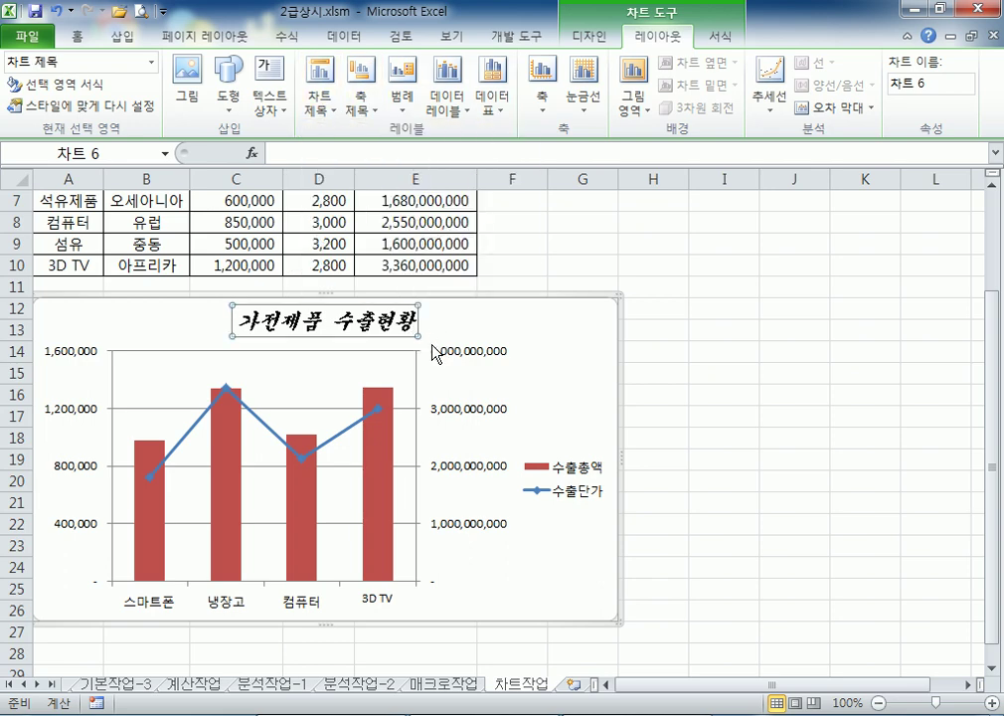
{"action": "left_click", "coordinate": [76, 44]}
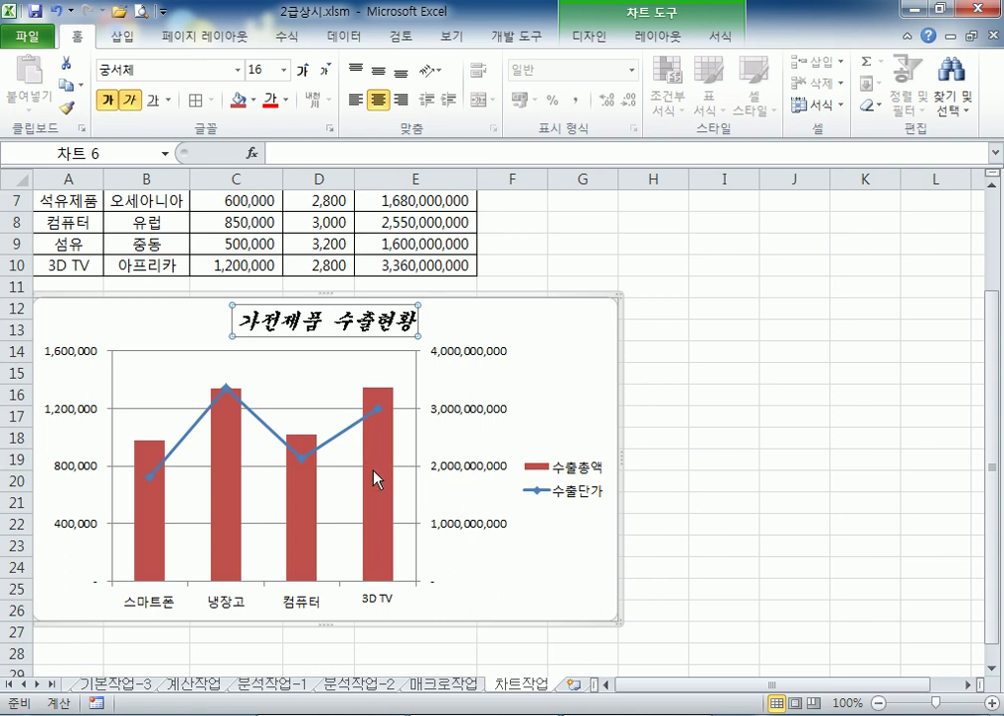
Select only the 3D TV bar of the 수출총액 series
{"action": "left_click", "coordinate": [302, 500]}
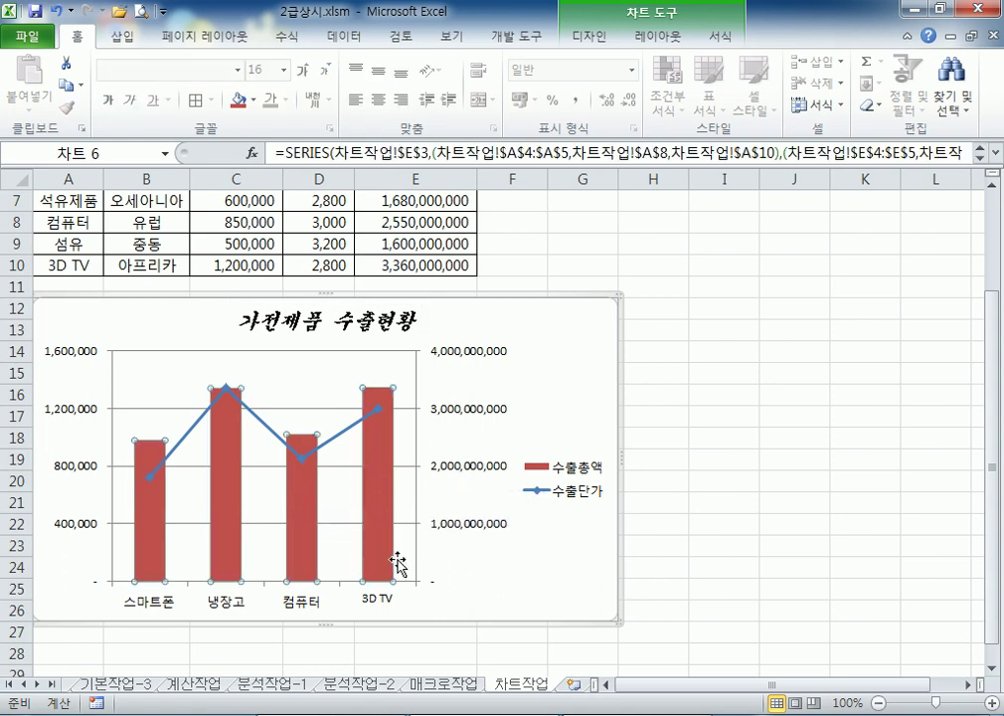
{"action": "left_click", "coordinate": [385, 458]}
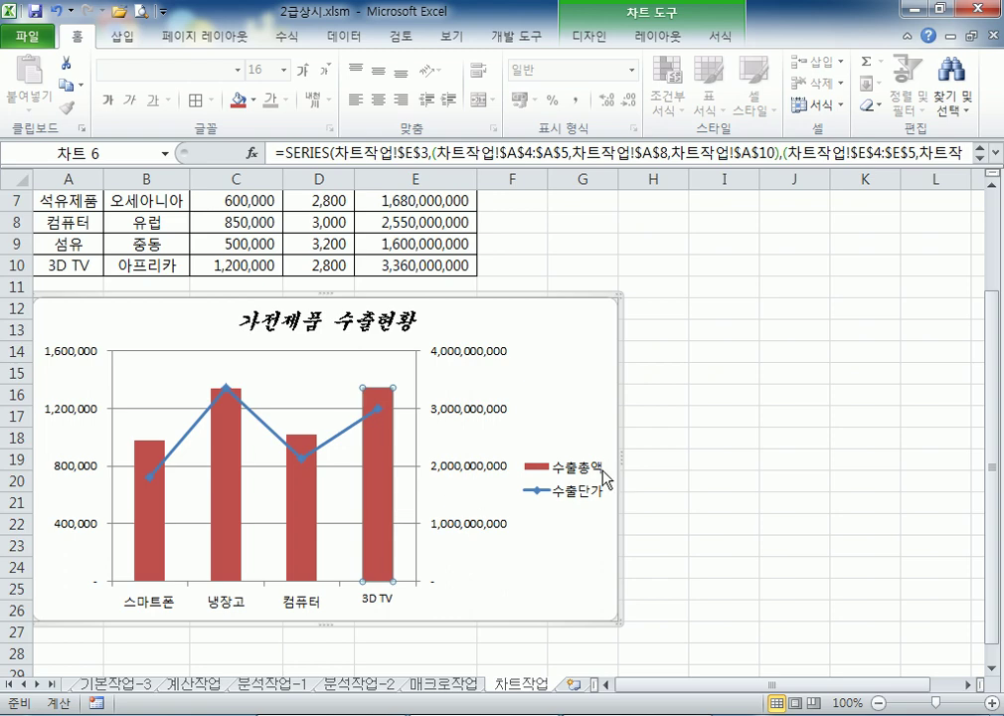
{"action": "left_click", "coordinate": [438, 554]}
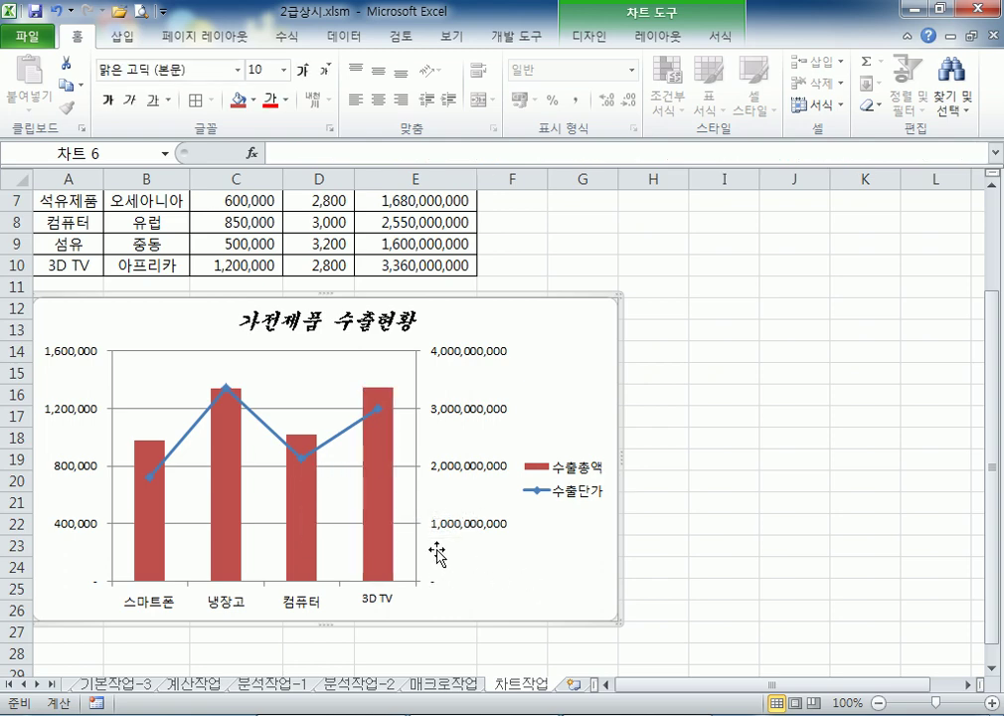
{"action": "left_click", "coordinate": [298, 514]}
{"action": "mouse_move", "coordinate": [380, 495]}
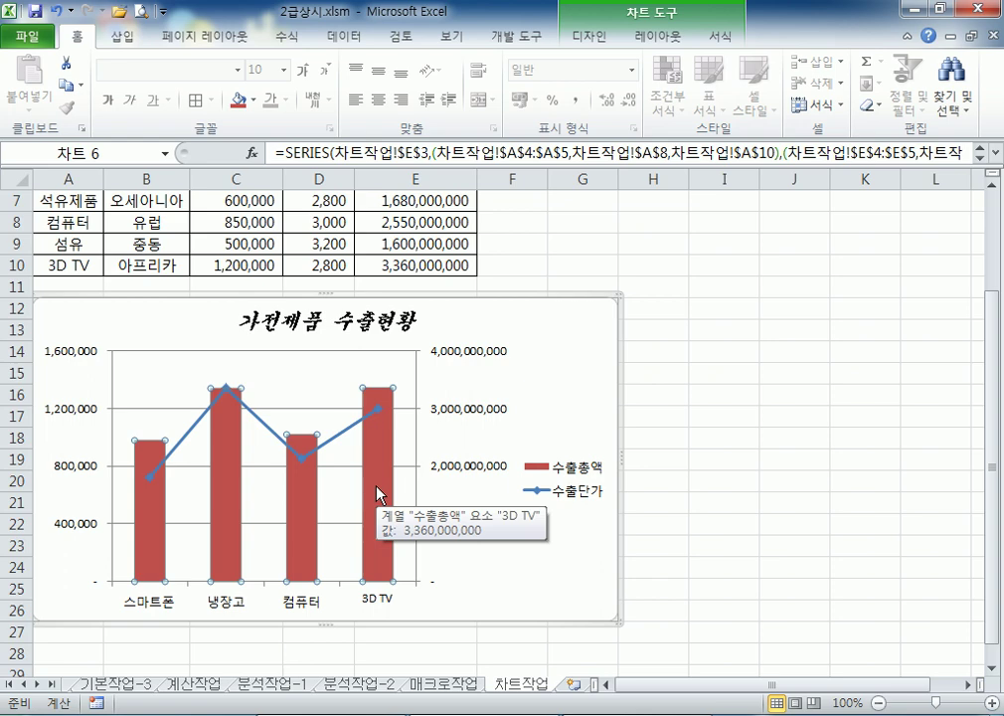
{"action": "scroll", "coordinate": [379, 494], "scroll_direction": "down", "scroll_amount": 2}
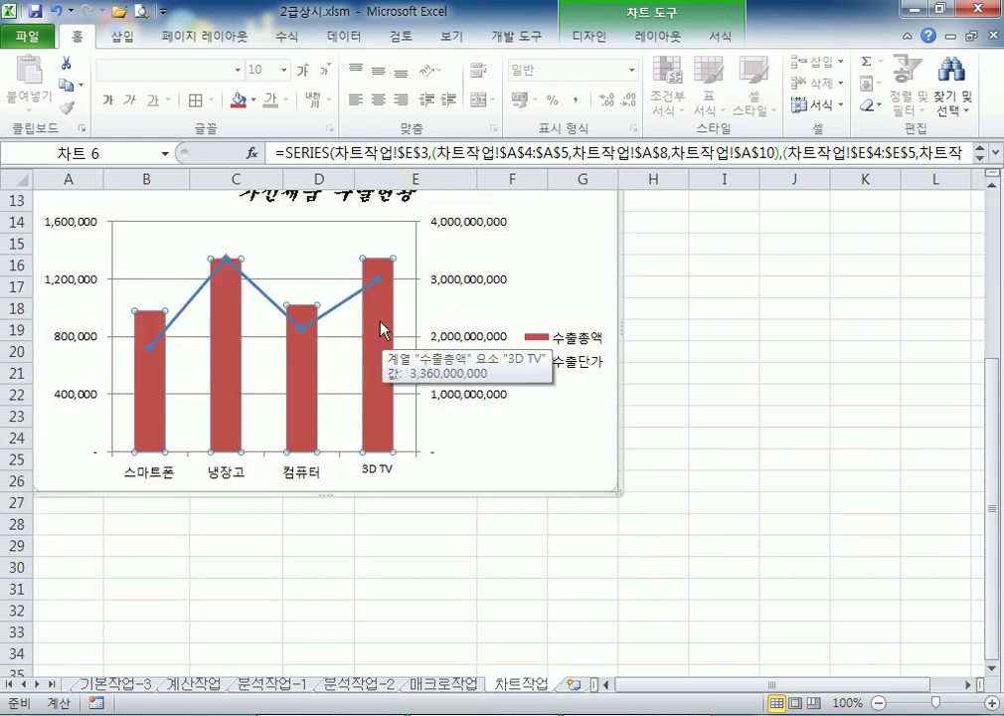
{"action": "left_click", "coordinate": [373, 286]}
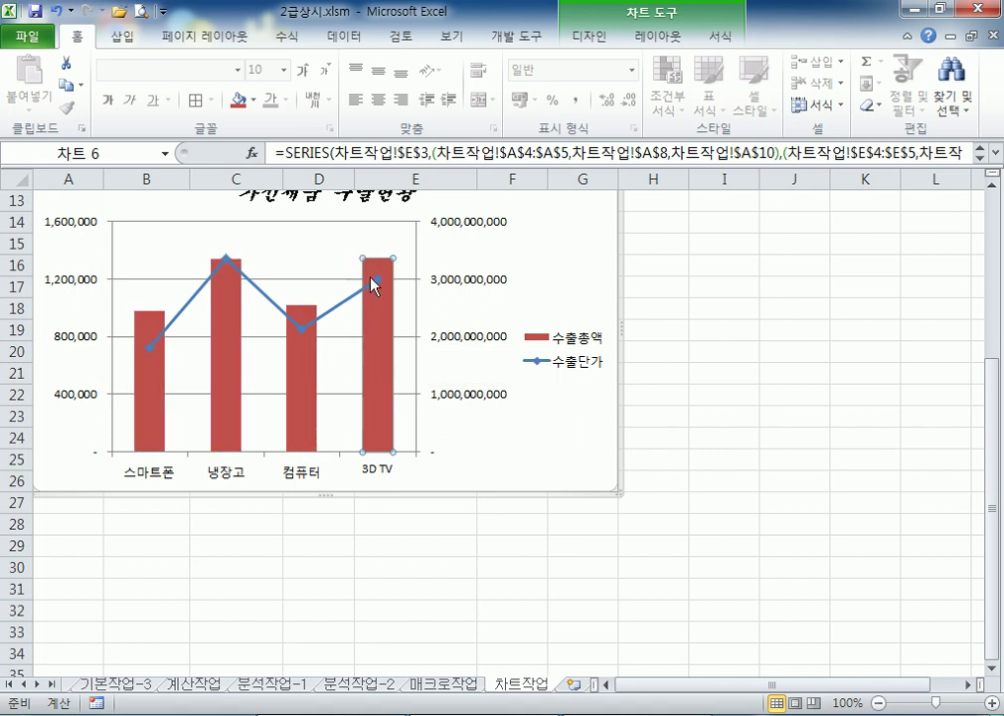
{"action": "mouse_move", "coordinate": [369, 336]}
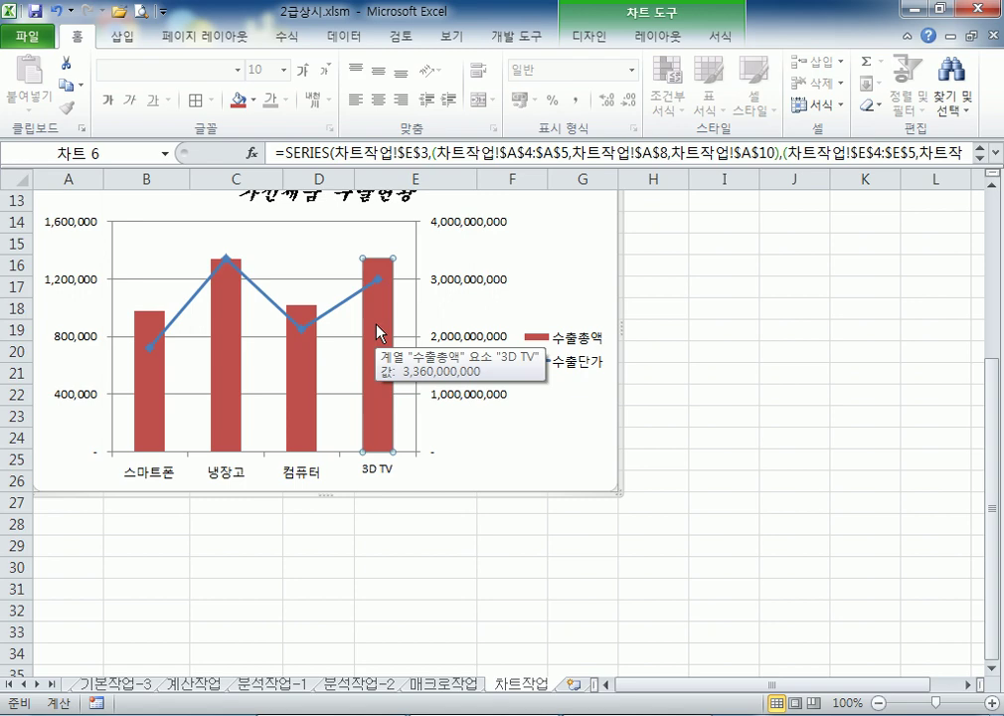
Add an outside-end data label to the 3D TV bar showing 3,360,000,000
{"action": "left_click", "coordinate": [681, 42]}
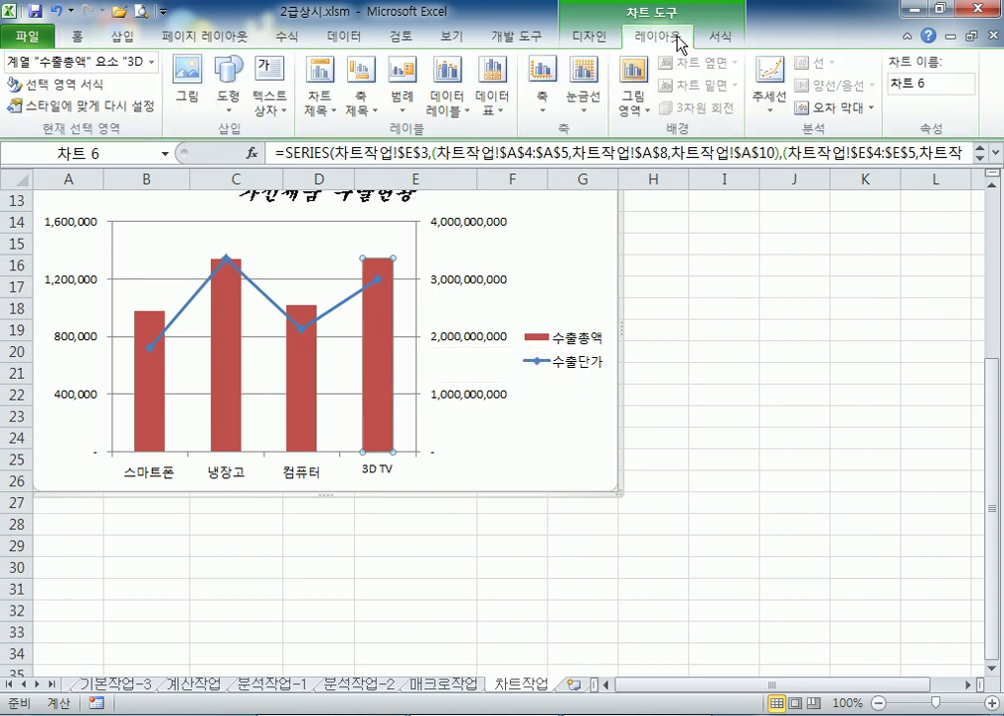
{"action": "left_click", "coordinate": [466, 110]}
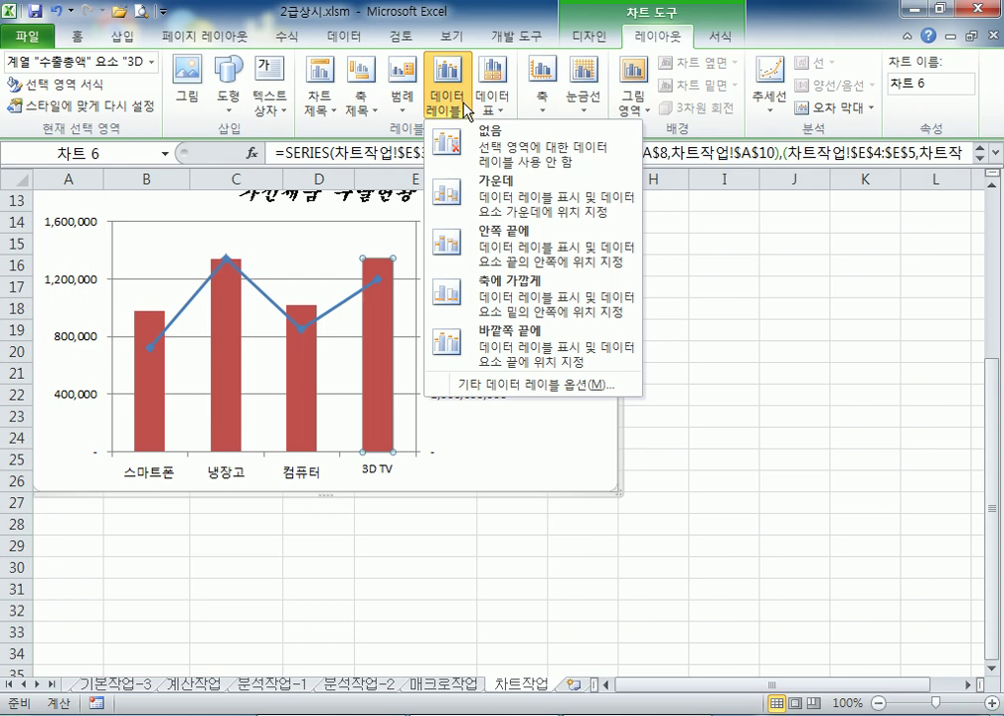
{"action": "left_click", "coordinate": [522, 353]}
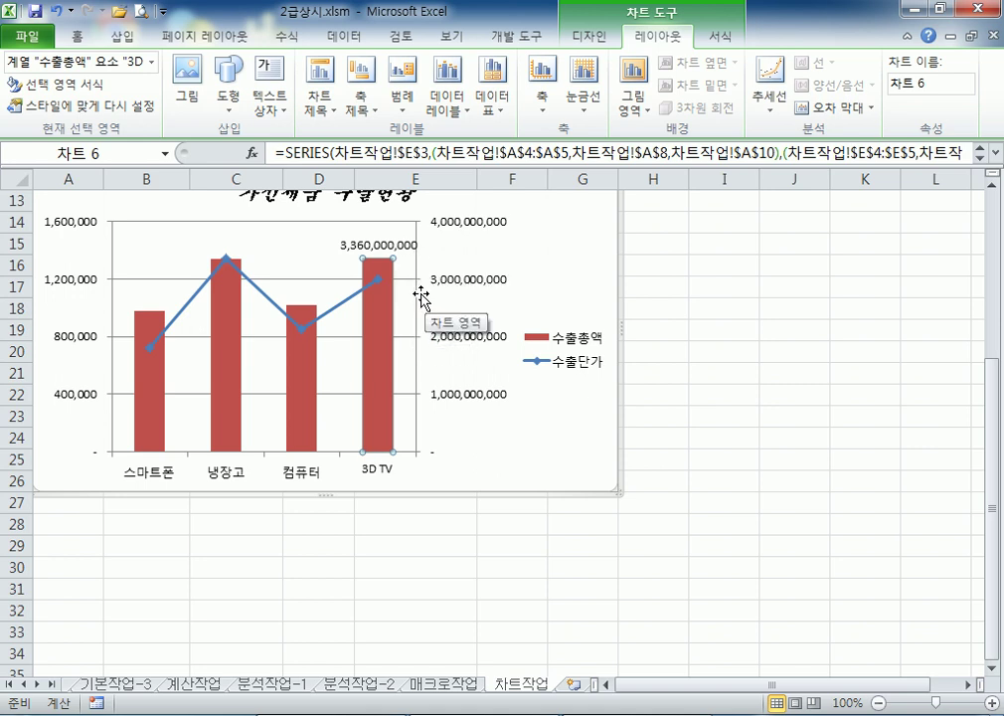
Select the 3D TV bar's data label on its own
{"action": "left_click", "coordinate": [390, 247]}
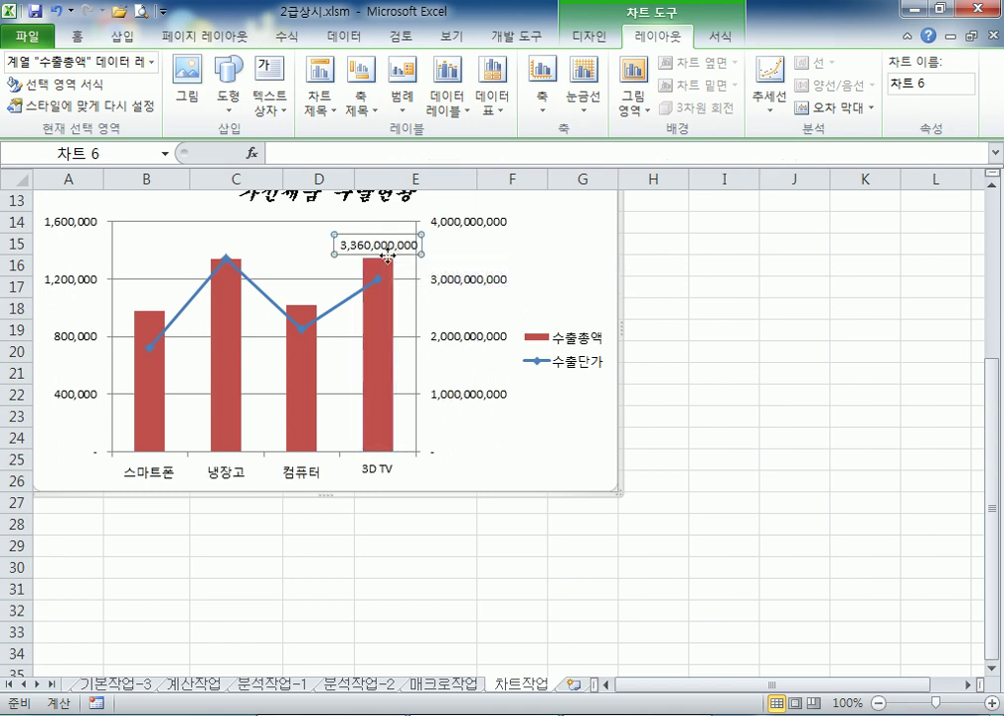
{"action": "left_click", "coordinate": [387, 254]}
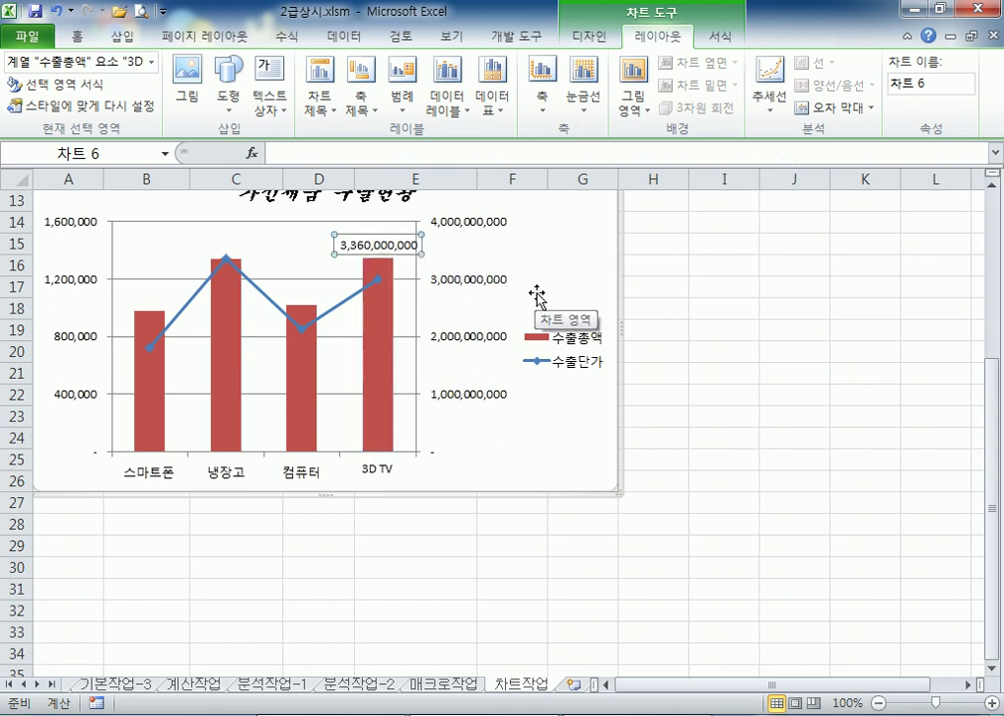
{"action": "left_click", "coordinate": [506, 255]}
{"action": "left_click", "coordinate": [406, 257]}
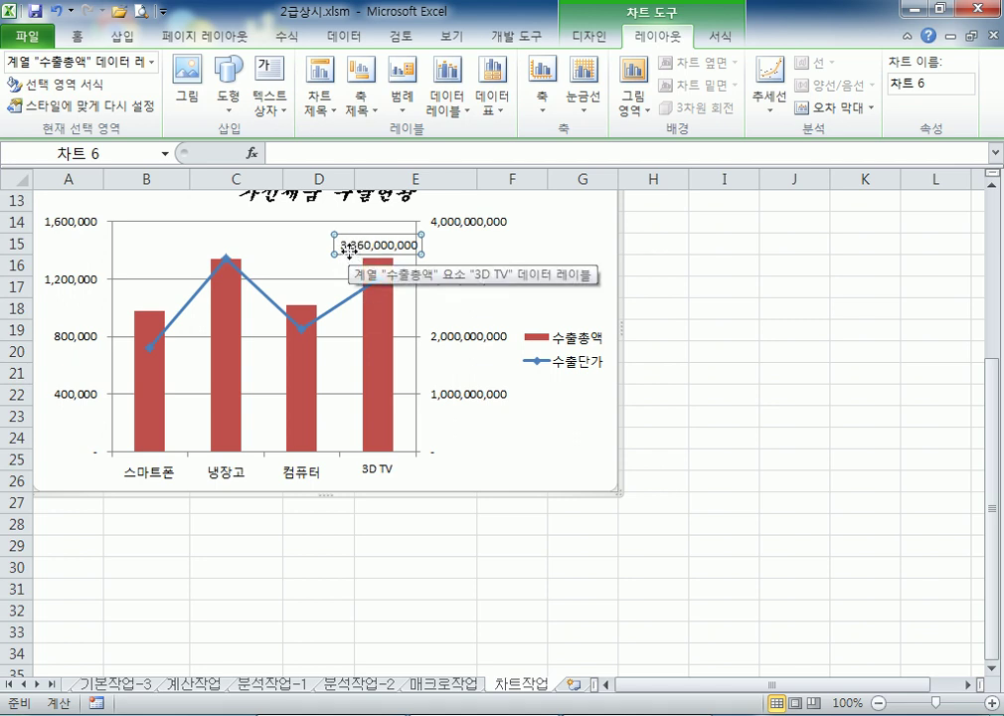
{"action": "left_click", "coordinate": [349, 251]}
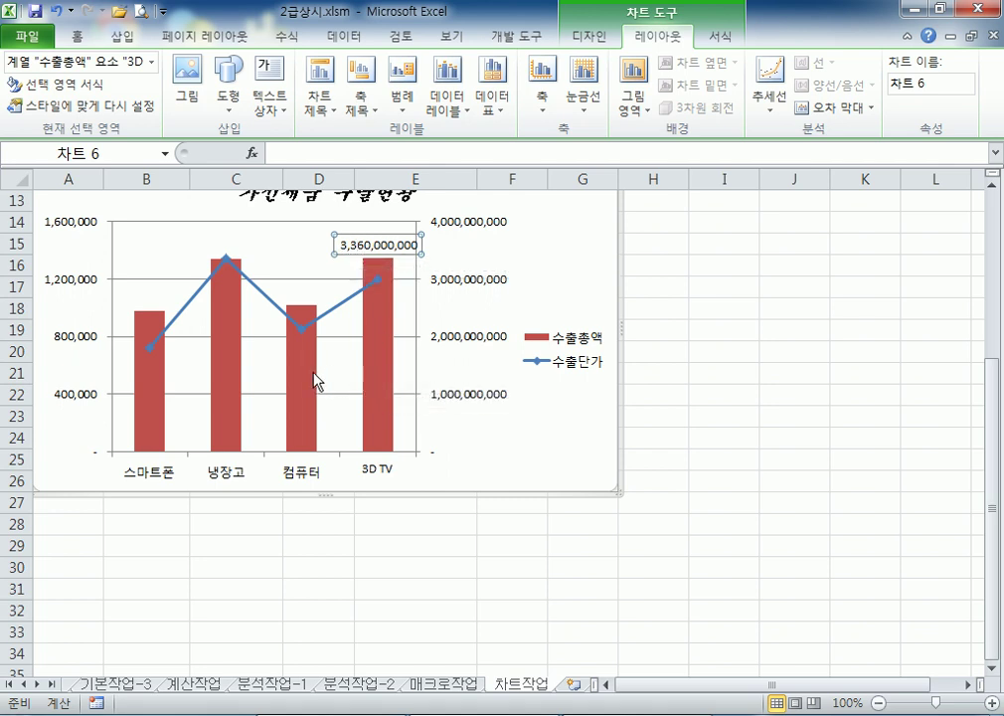
{"action": "left_click", "coordinate": [378, 386]}
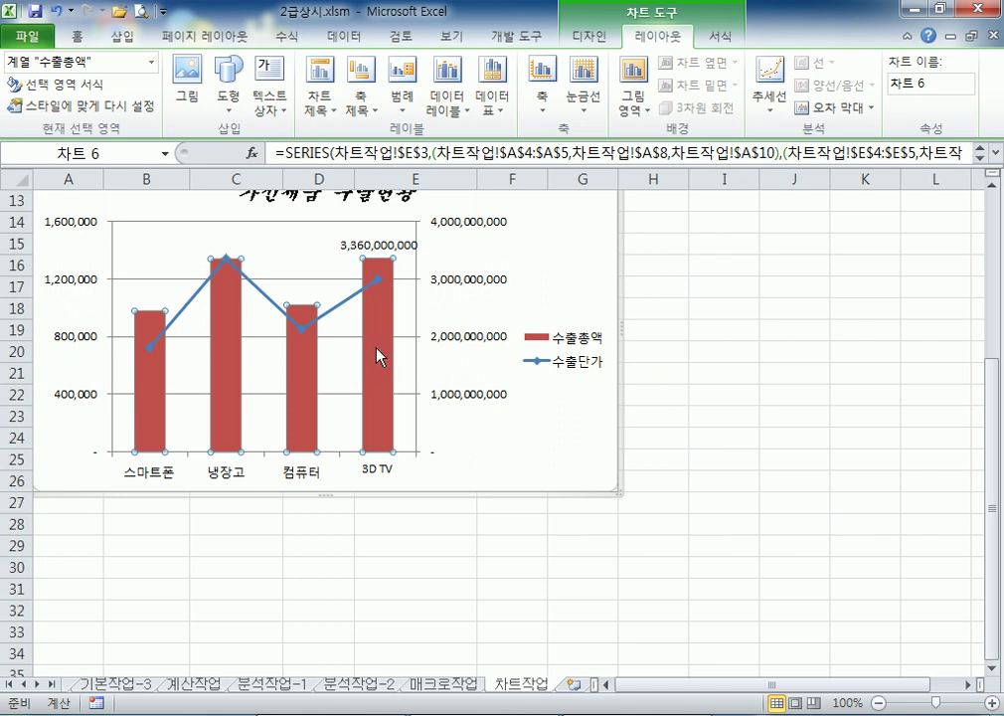
{"action": "left_click", "coordinate": [380, 347]}
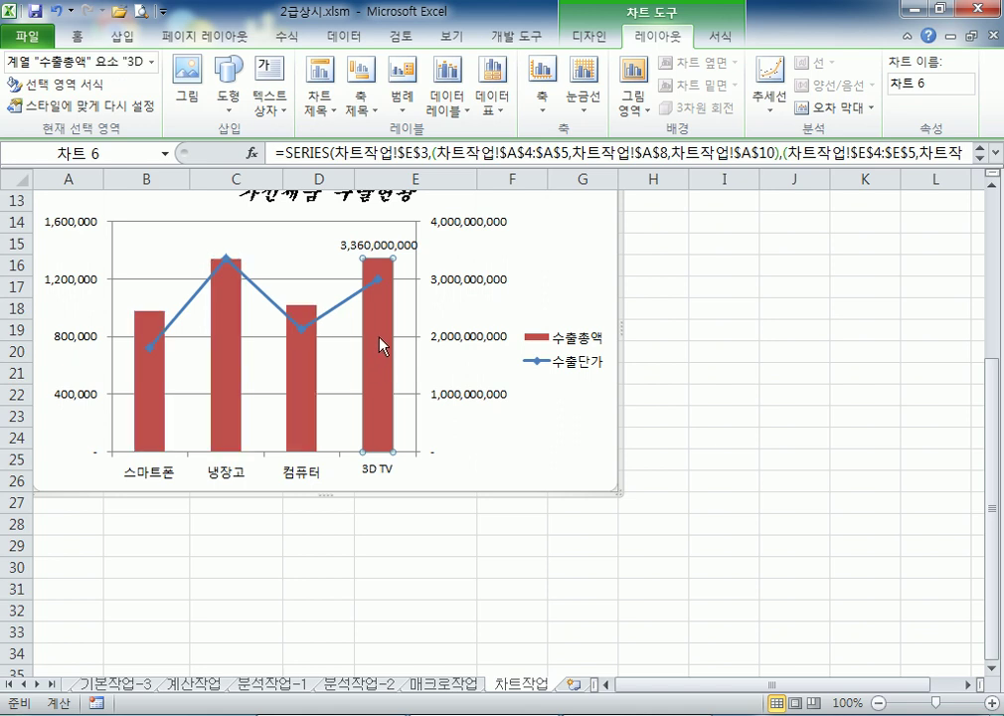
{"action": "left_click", "coordinate": [371, 249]}
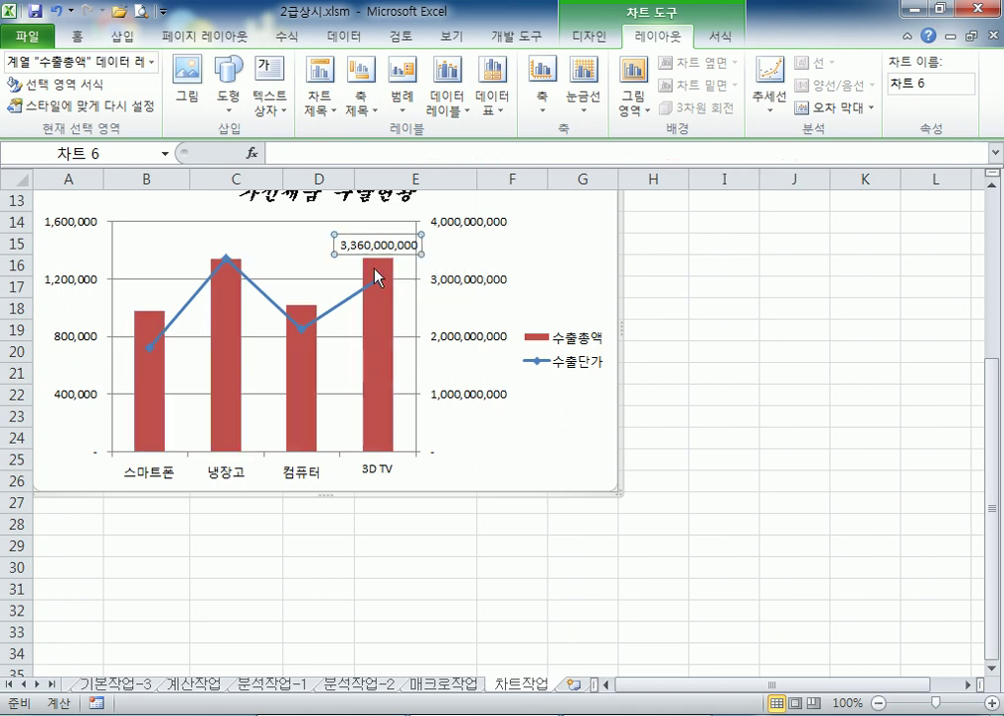
{"action": "left_click", "coordinate": [388, 249]}
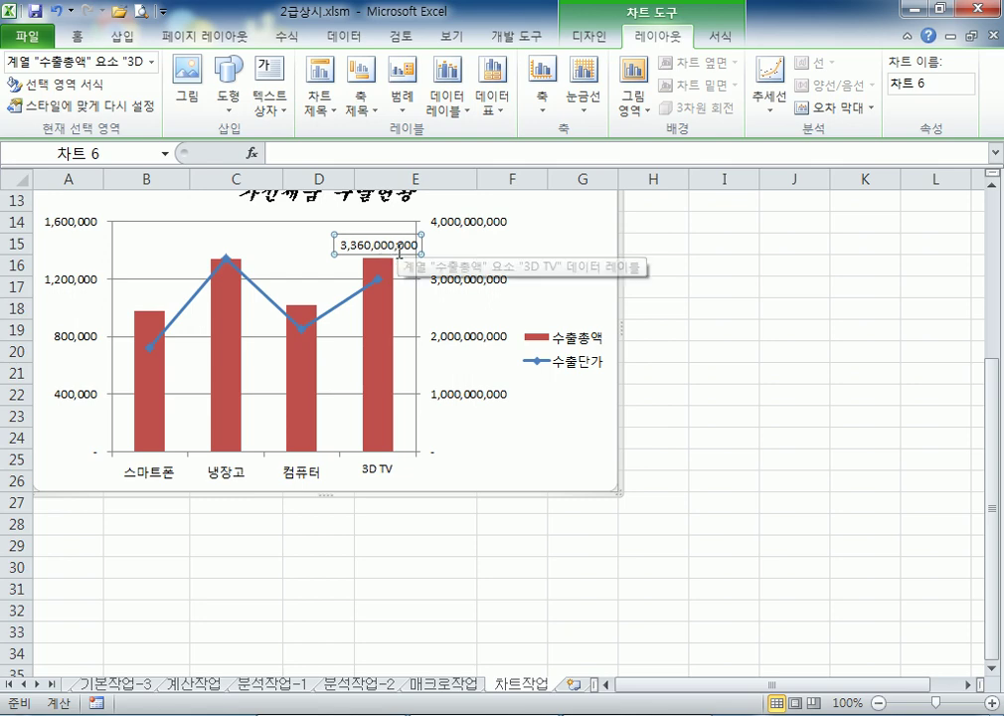
Make the 3D TV label show both the category name and the value
{"action": "double_click", "coordinate": [397, 254]}
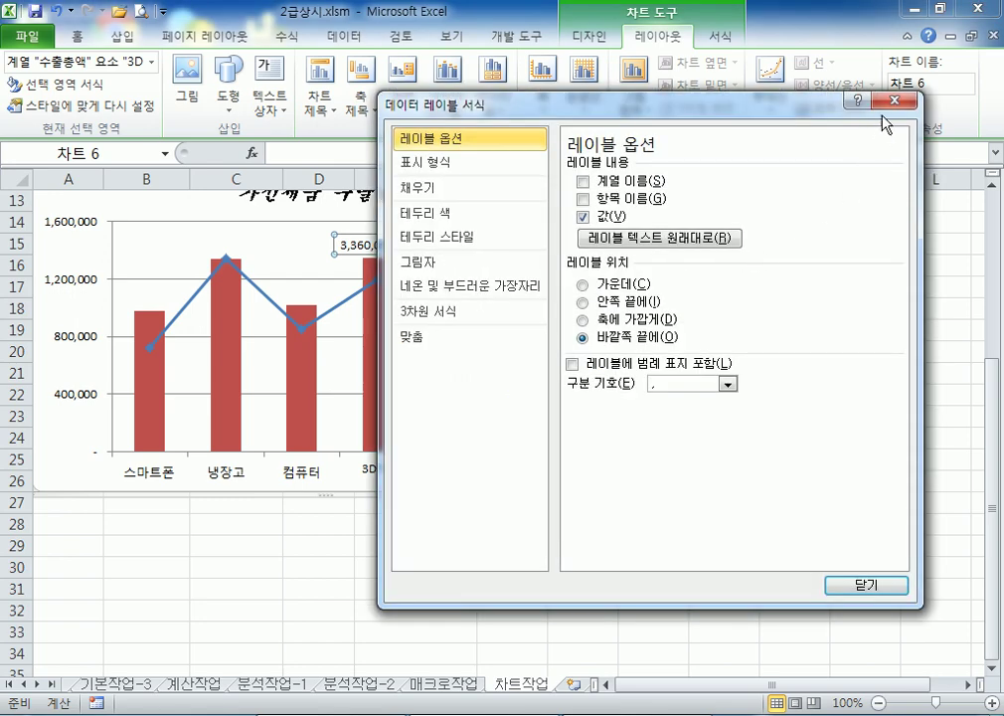
{"action": "left_click", "coordinate": [892, 101]}
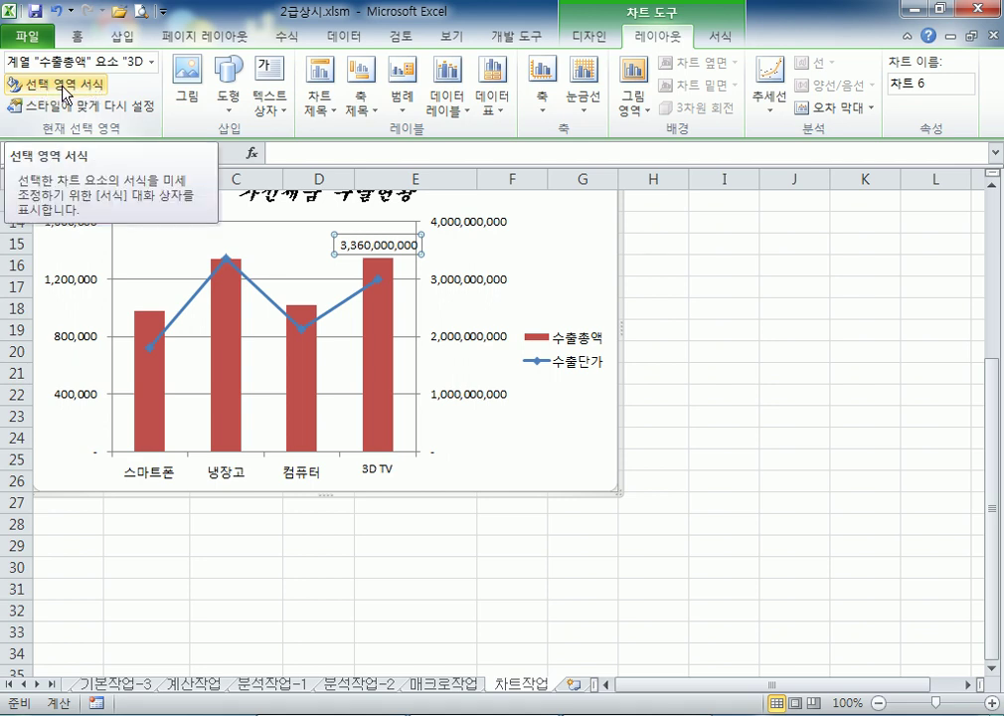
{"action": "left_click", "coordinate": [63, 91]}
{"action": "left_click", "coordinate": [61, 90]}
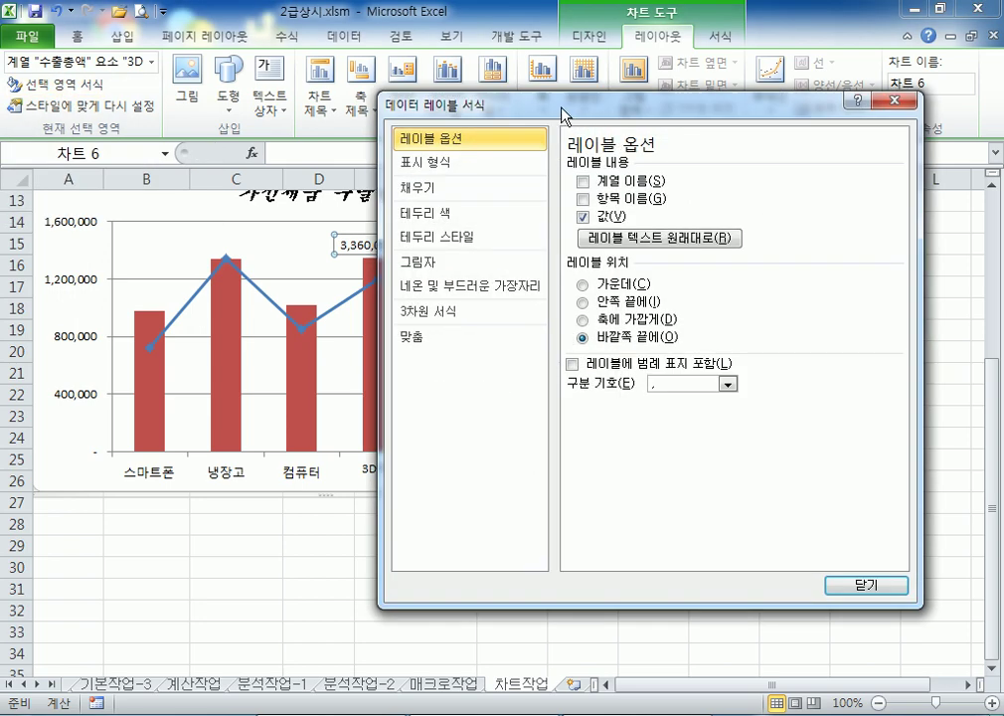
{"action": "left_click_drag", "start_coordinate": [565, 117], "coordinate": [718, 95]}
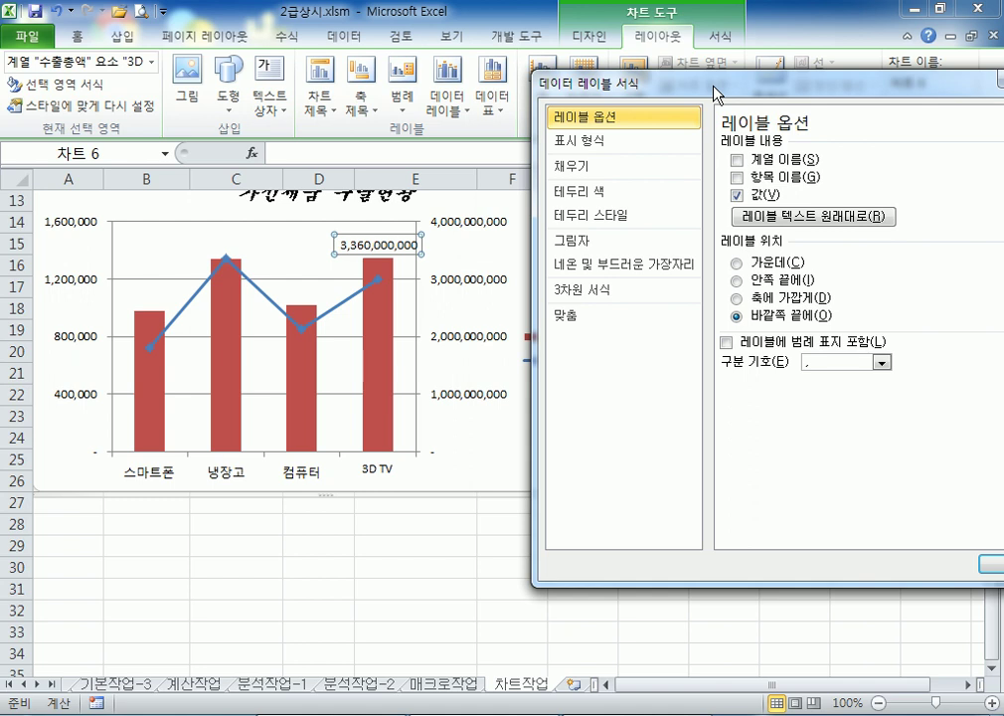
{"action": "left_click", "coordinate": [738, 177]}
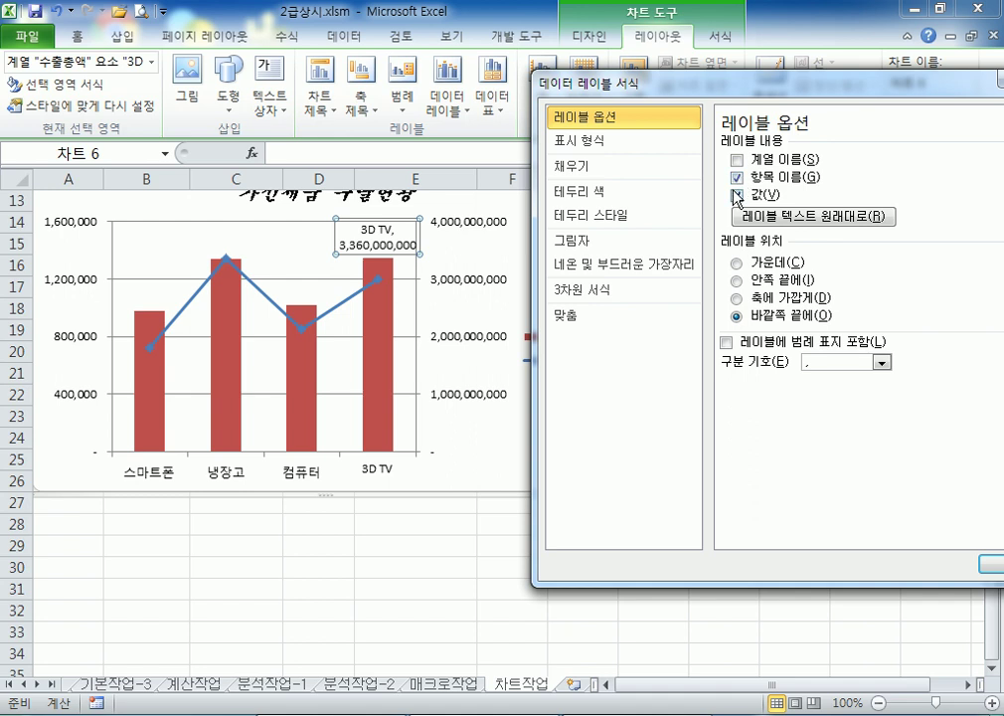
{"action": "left_click", "coordinate": [738, 196]}
{"action": "left_click", "coordinate": [738, 179]}
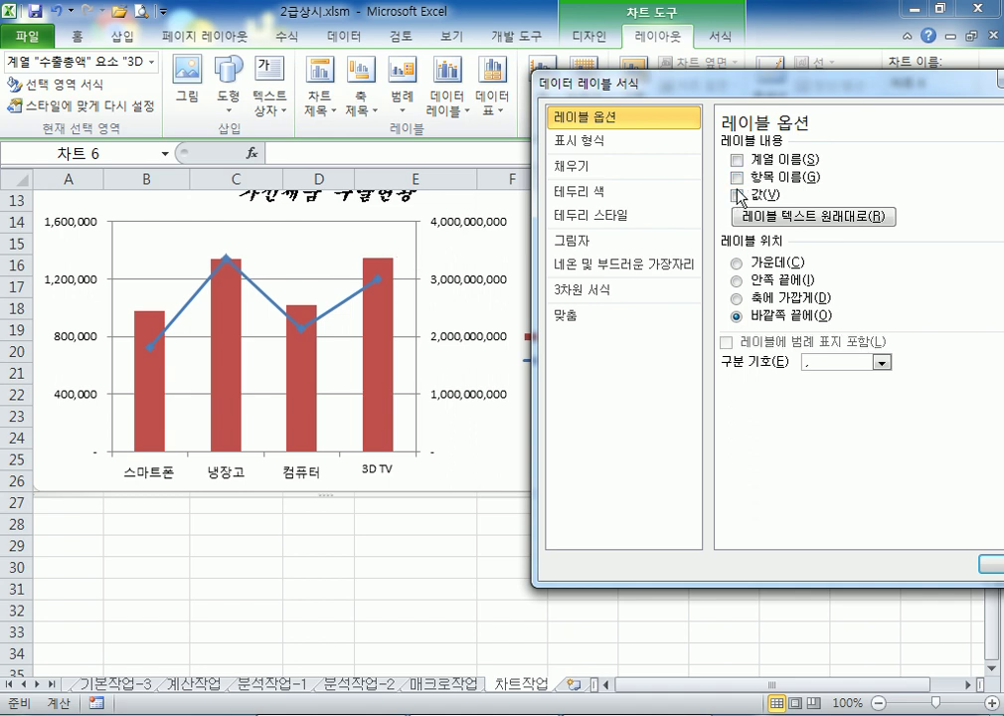
{"action": "left_click", "coordinate": [738, 196]}
{"action": "left_click", "coordinate": [739, 180]}
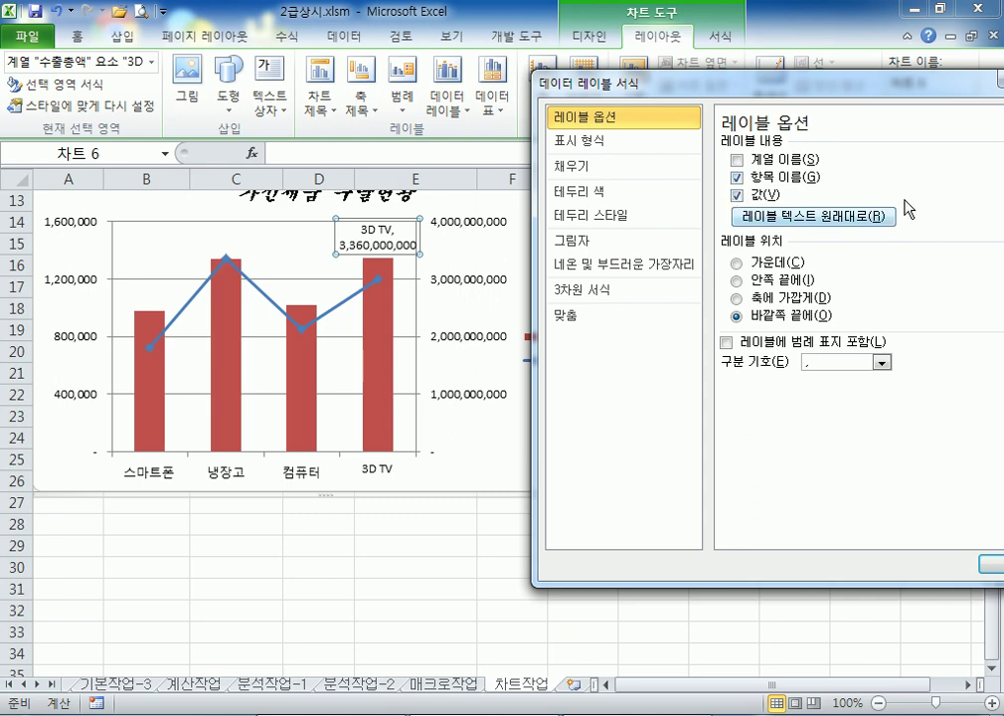
Set the label separator to a comma, giving "3D TV, 3,360,000,000"
{"action": "left_click_drag", "start_coordinate": [817, 83], "coordinate": [725, 23]}
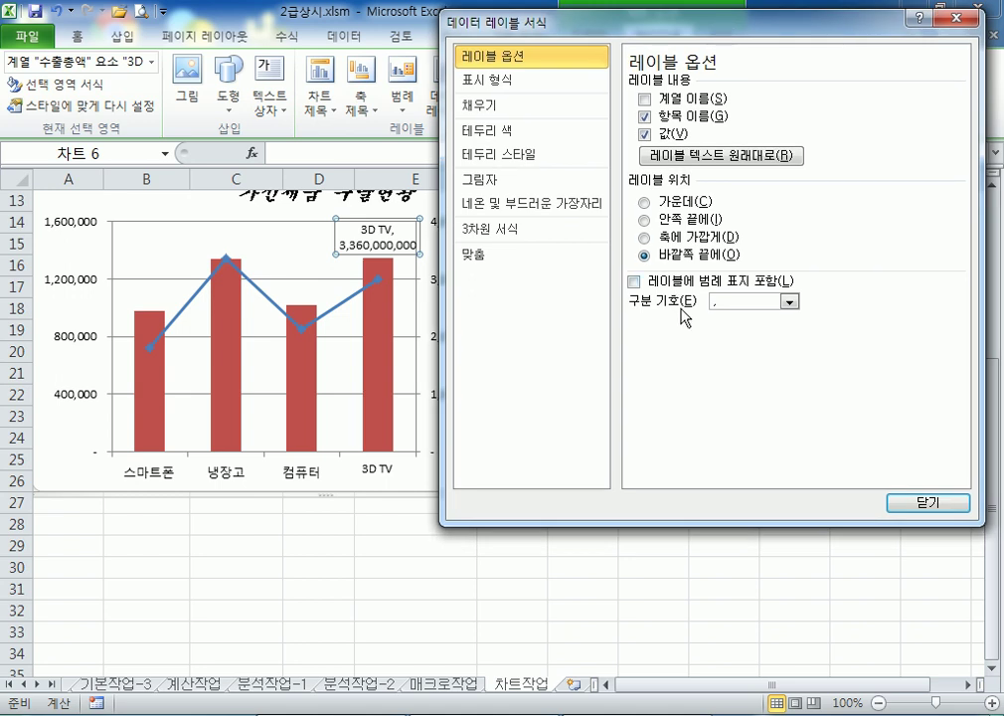
{"action": "left_click", "coordinate": [789, 302]}
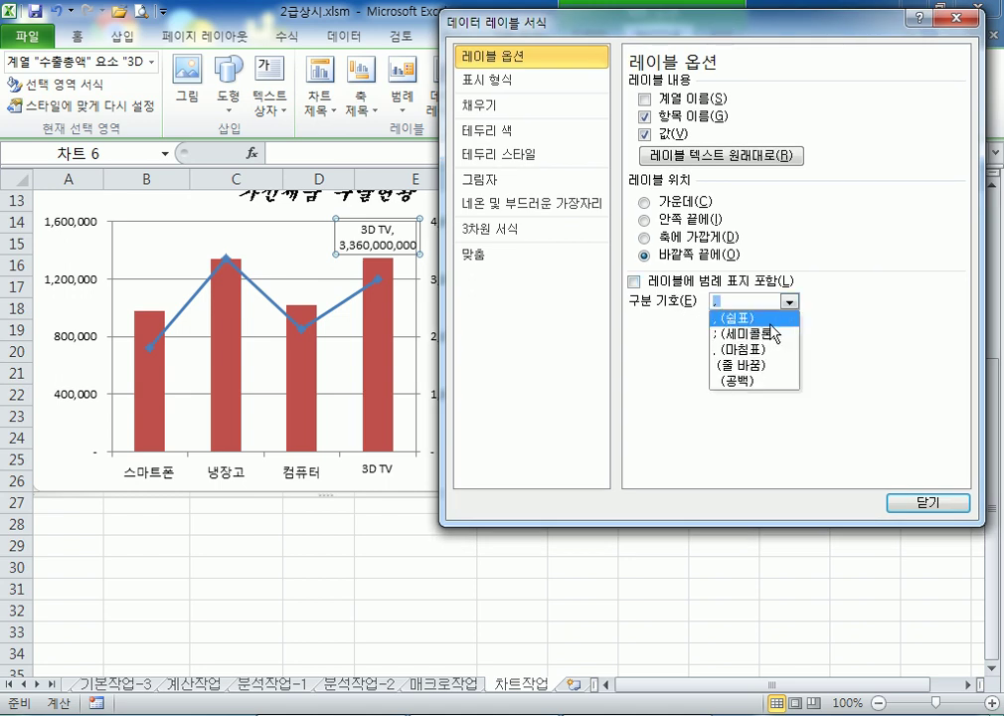
{"action": "left_click", "coordinate": [771, 335]}
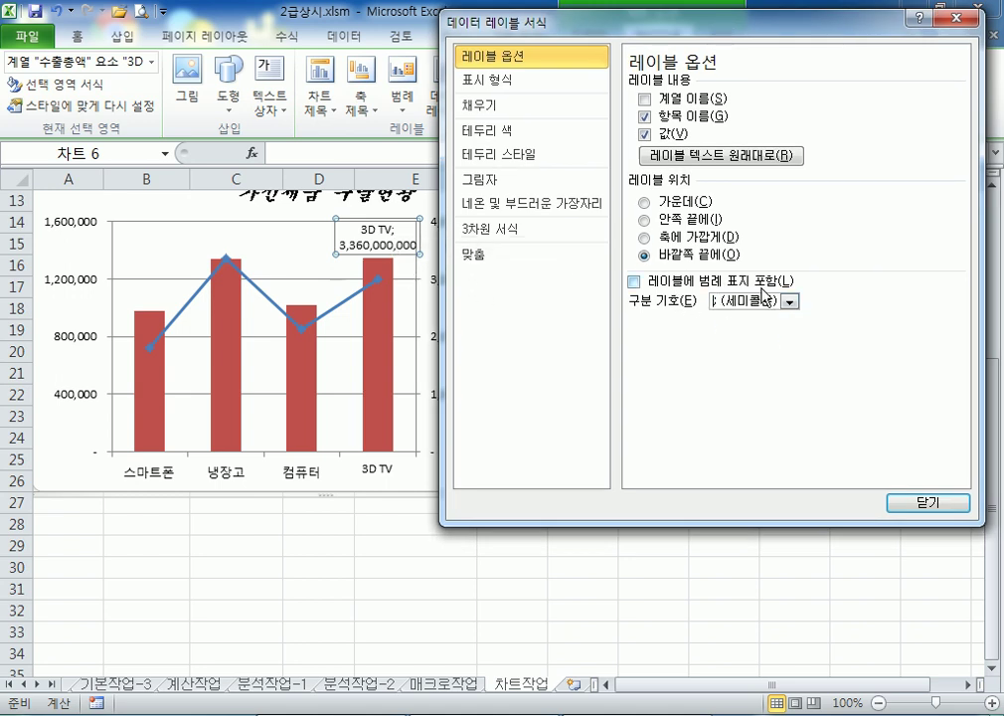
{"action": "left_click", "coordinate": [790, 302]}
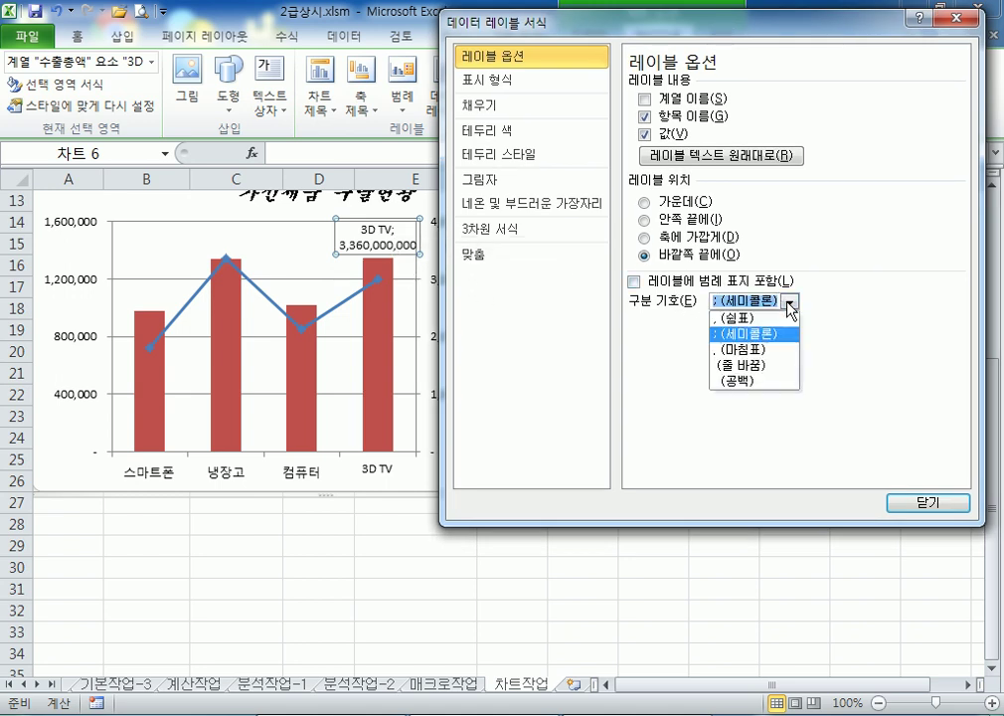
{"action": "left_click", "coordinate": [737, 384]}
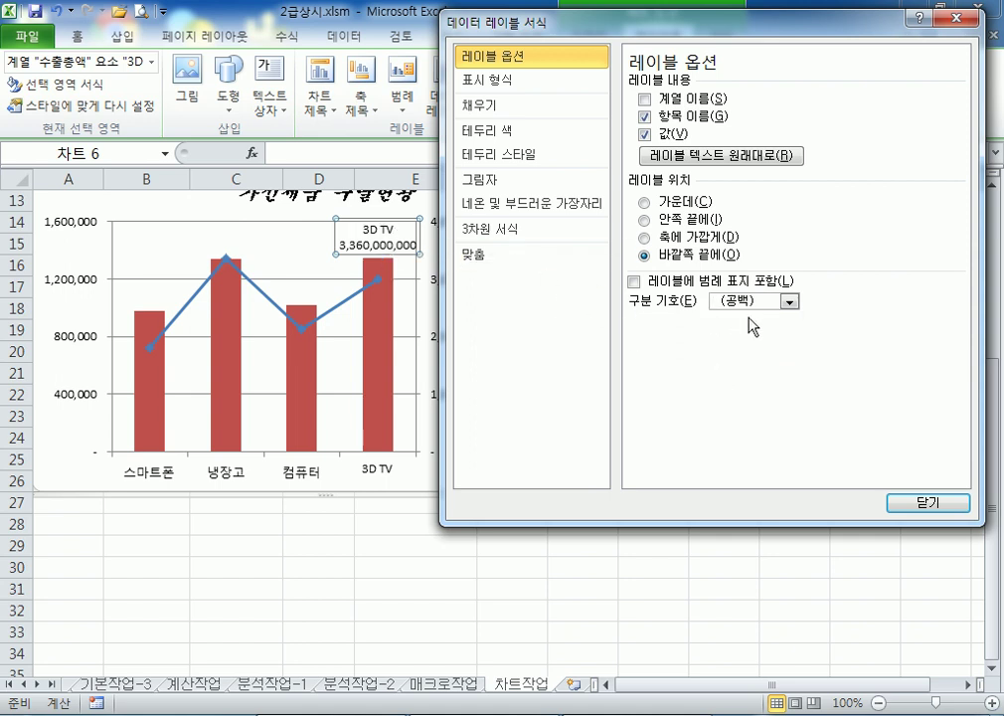
{"action": "left_click", "coordinate": [791, 303]}
{"action": "left_click", "coordinate": [736, 367]}
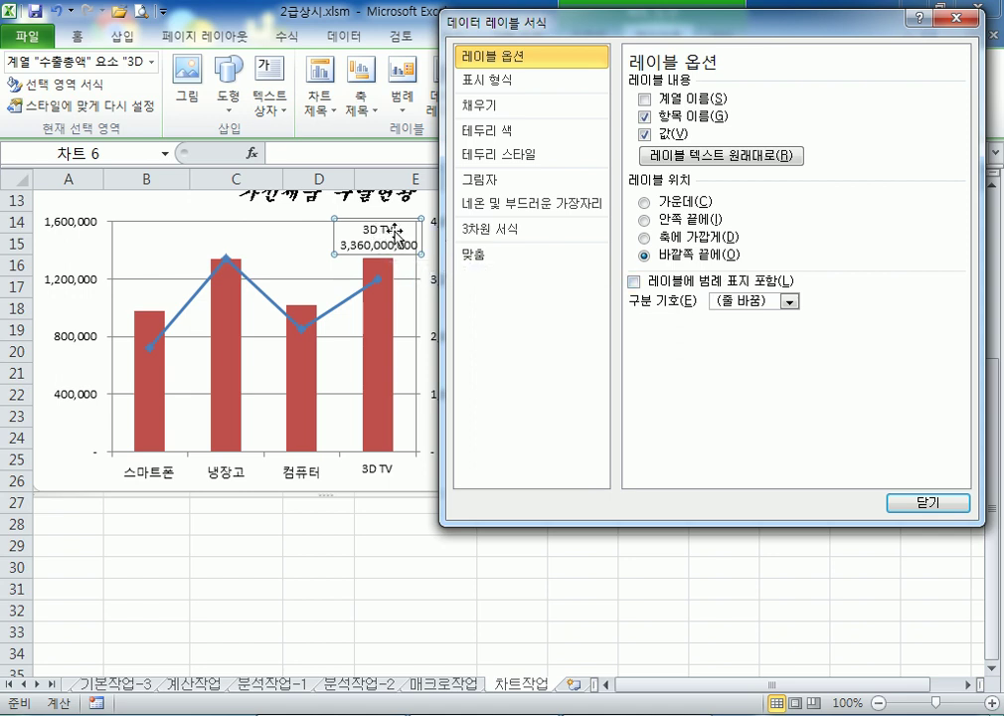
{"action": "left_click", "coordinate": [790, 300]}
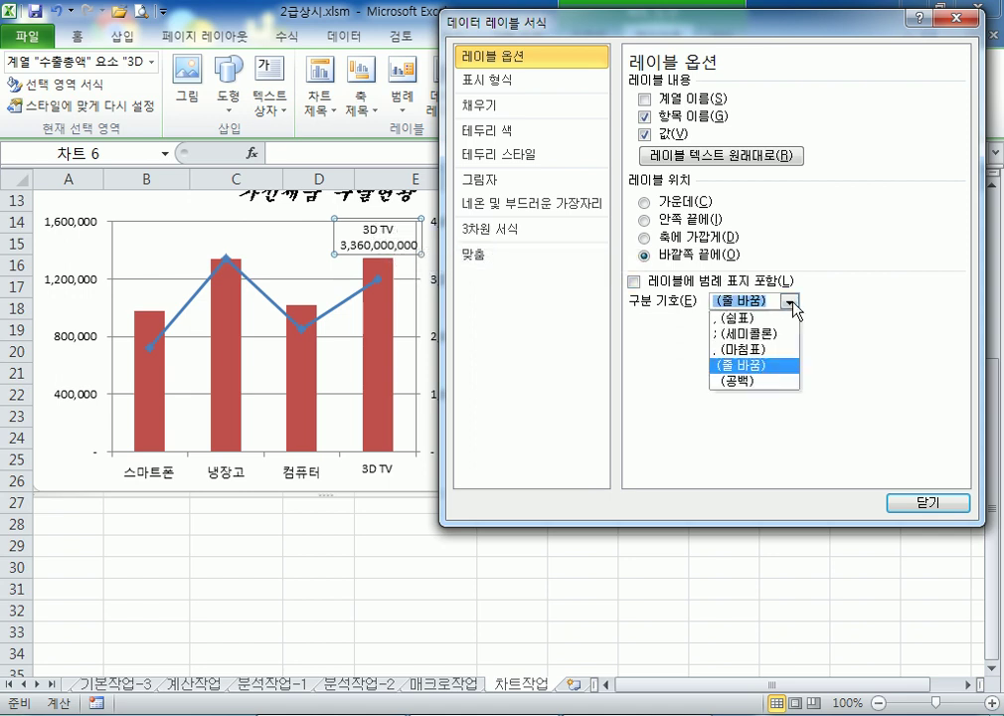
{"action": "left_click", "coordinate": [737, 318]}
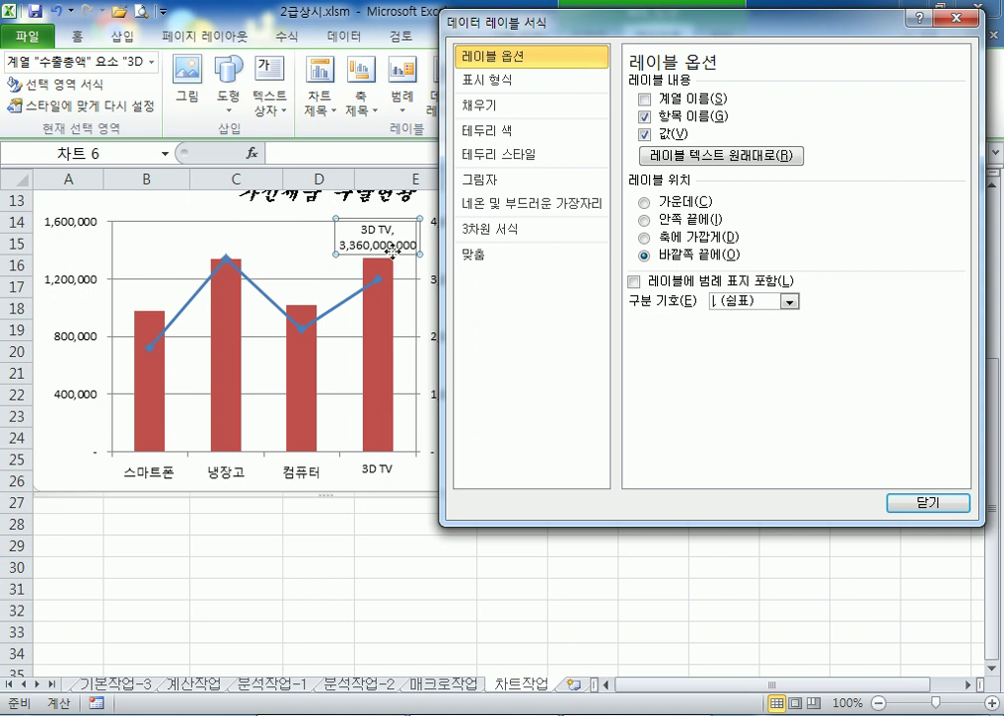
{"action": "left_click", "coordinate": [791, 300]}
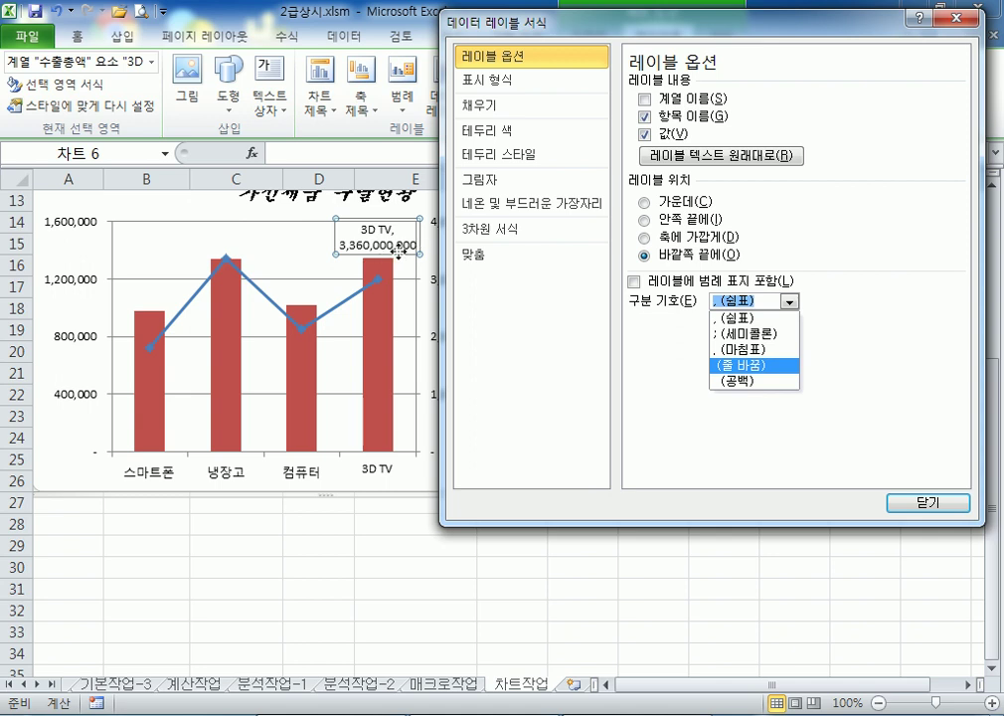
{"action": "left_click", "coordinate": [753, 318]}
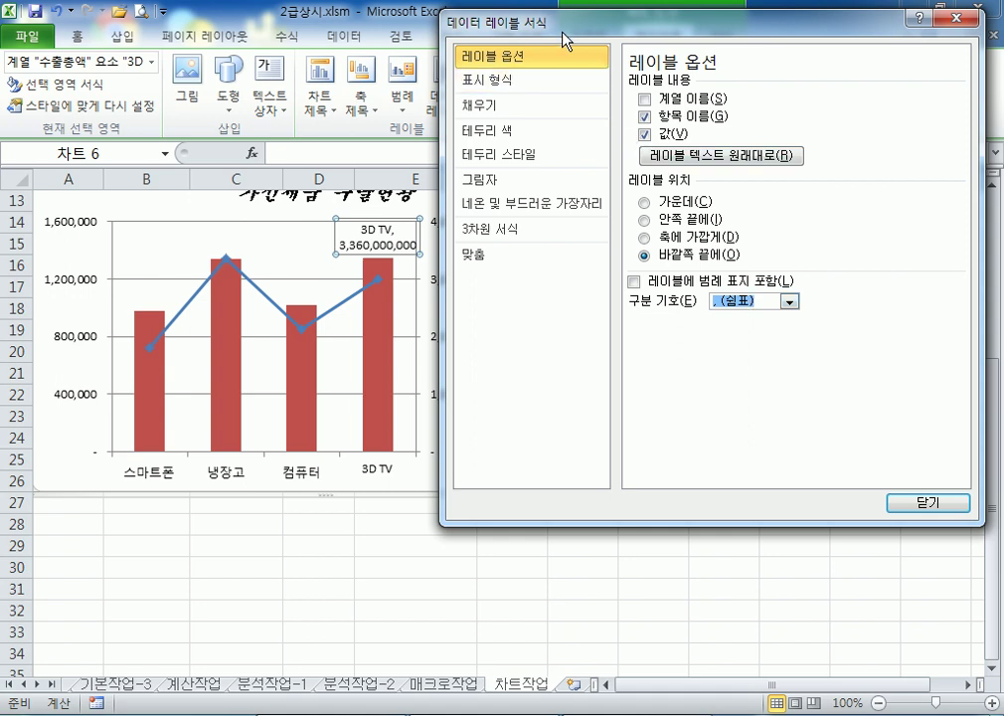
{"action": "left_click_drag", "start_coordinate": [565, 24], "coordinate": [696, 24]}
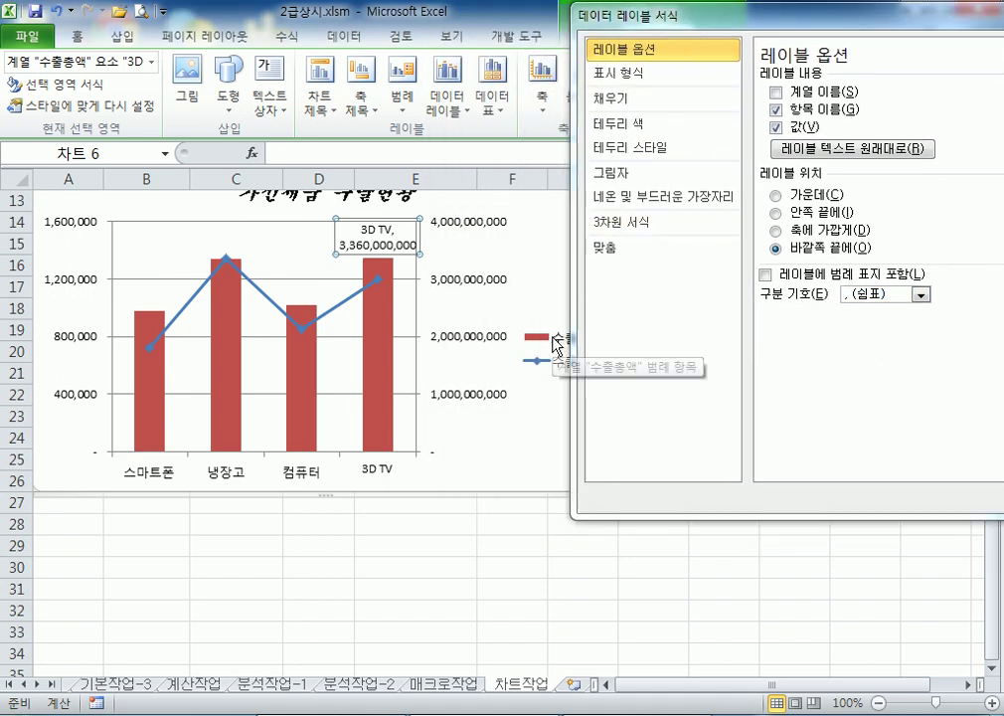
Position the legend at the bottom (아래쪽), then select the chart area for formatting
{"action": "left_click", "coordinate": [550, 341]}
{"action": "left_click", "coordinate": [822, 116]}
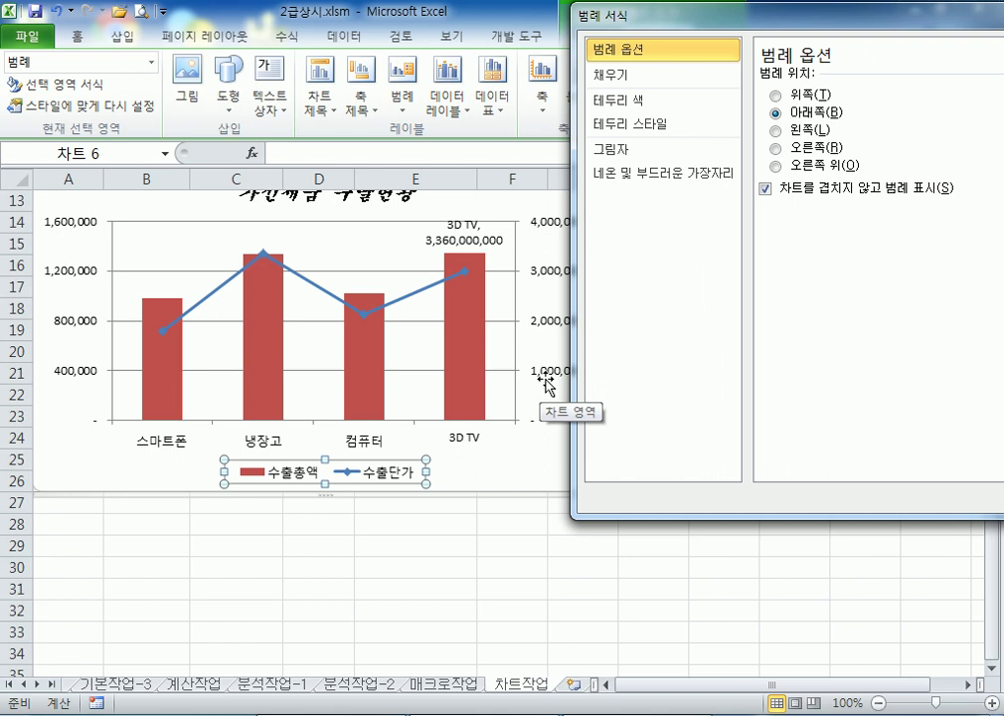
{"action": "left_click", "coordinate": [803, 150]}
{"action": "left_click_drag", "start_coordinate": [666, 15], "coordinate": [788, 14]}
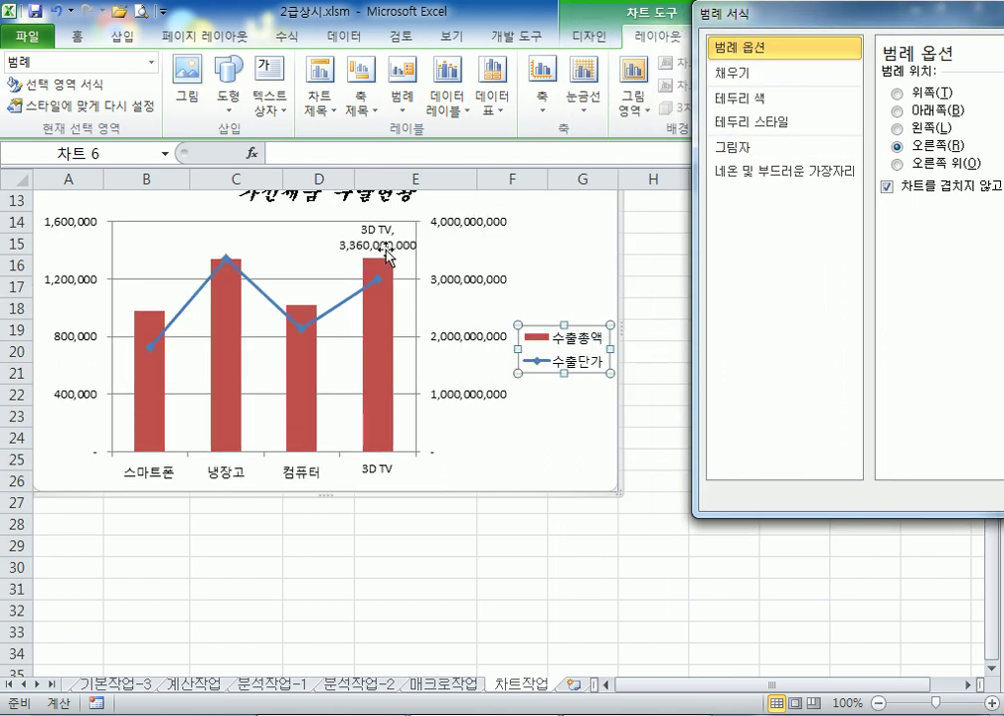
{"action": "left_click", "coordinate": [388, 257]}
{"action": "left_click", "coordinate": [542, 362]}
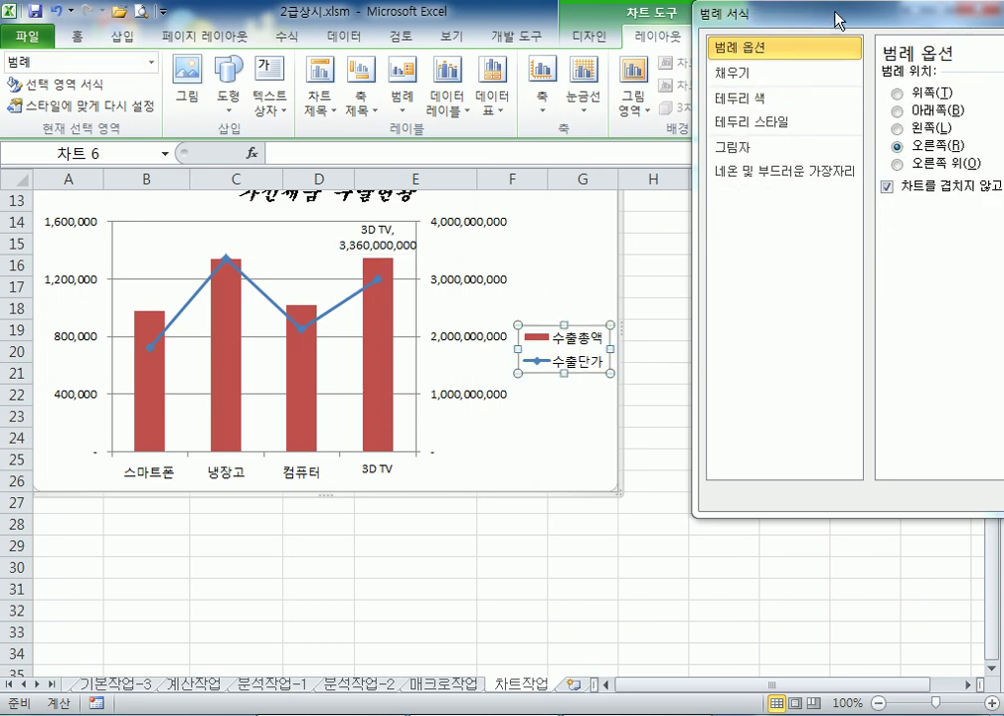
{"action": "left_click_drag", "start_coordinate": [838, 20], "coordinate": [707, 18]}
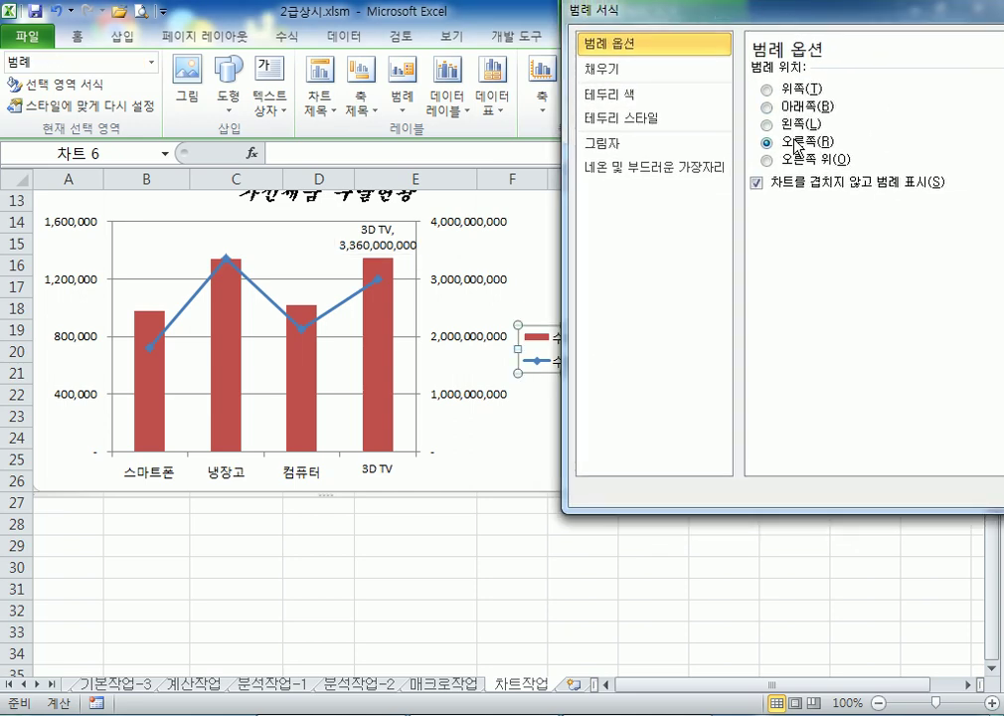
{"action": "left_click", "coordinate": [771, 108]}
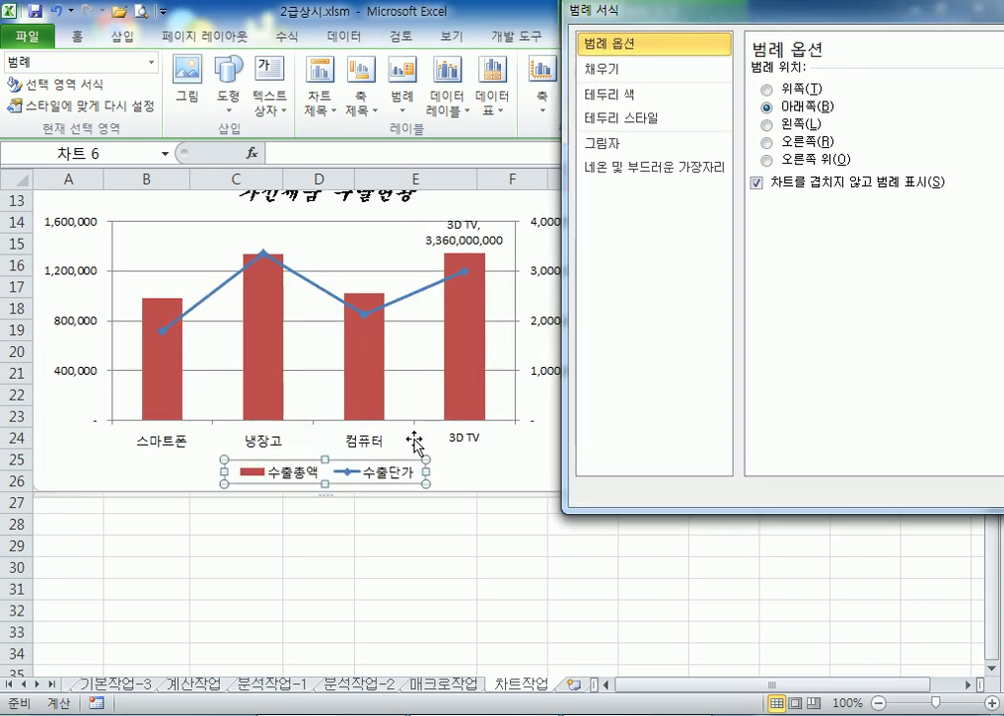
{"action": "left_click_drag", "start_coordinate": [610, 12], "coordinate": [781, 12]}
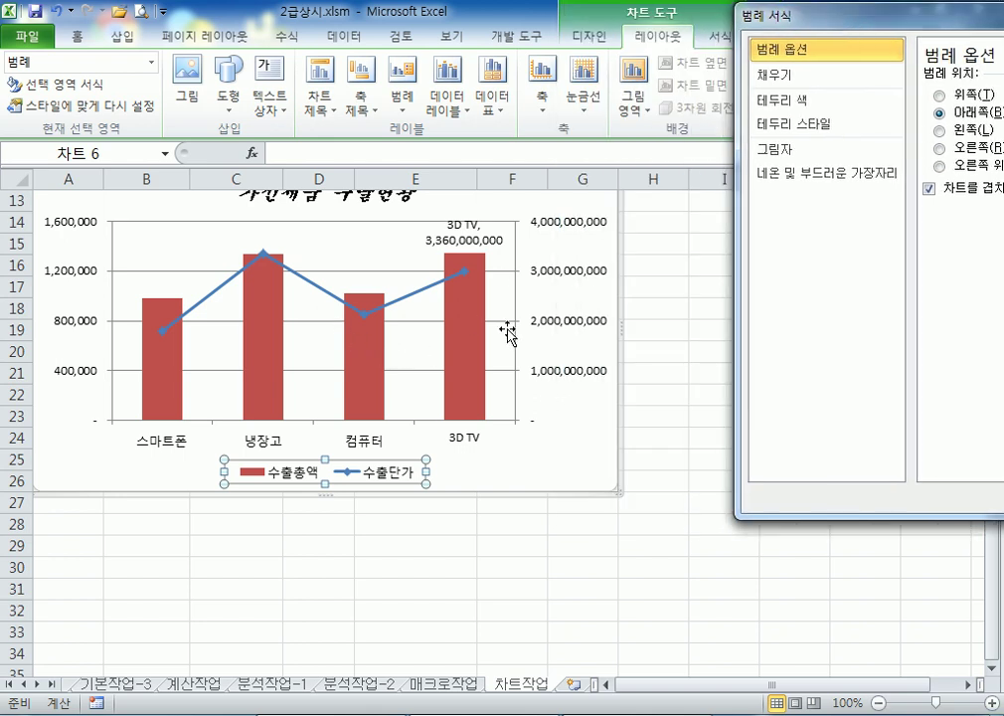
{"action": "left_click", "coordinate": [558, 466]}
{"action": "left_click_drag", "start_coordinate": [806, 22], "coordinate": [648, 22]}
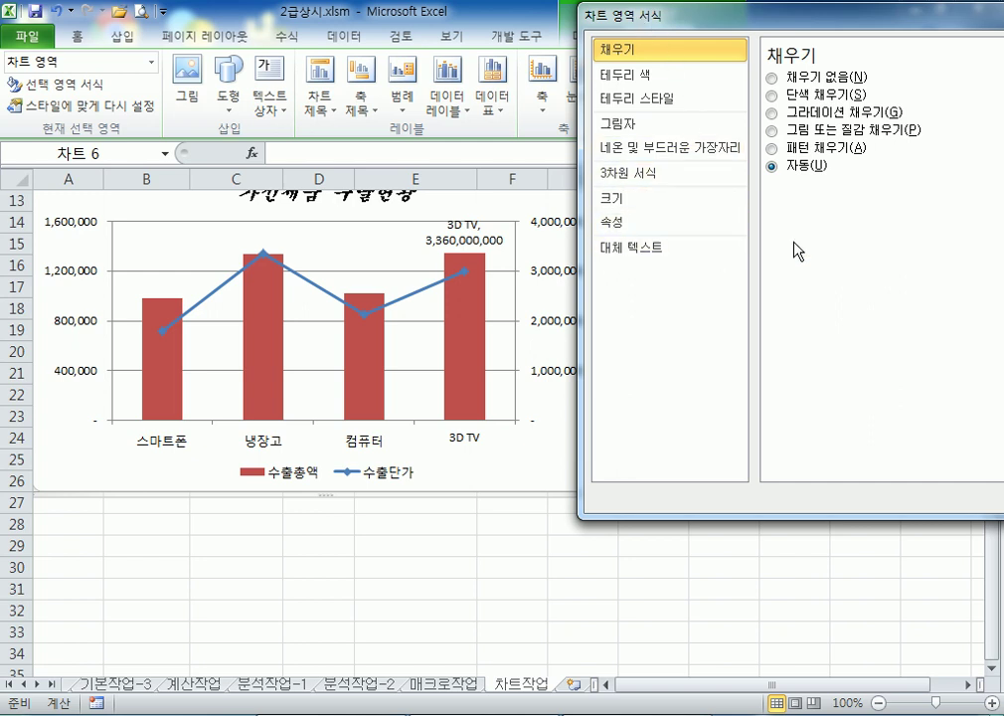
Give the chart area a 3 pt border with rounded corners and close the formatting window
{"action": "left_click", "coordinate": [667, 103]}
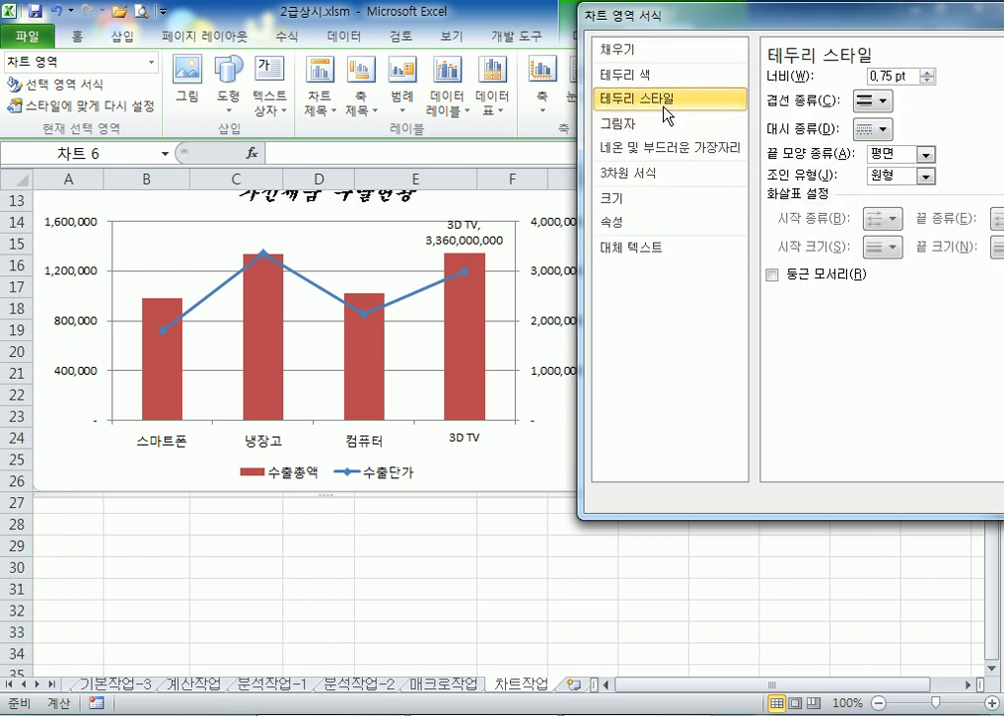
{"action": "left_click", "coordinate": [927, 72]}
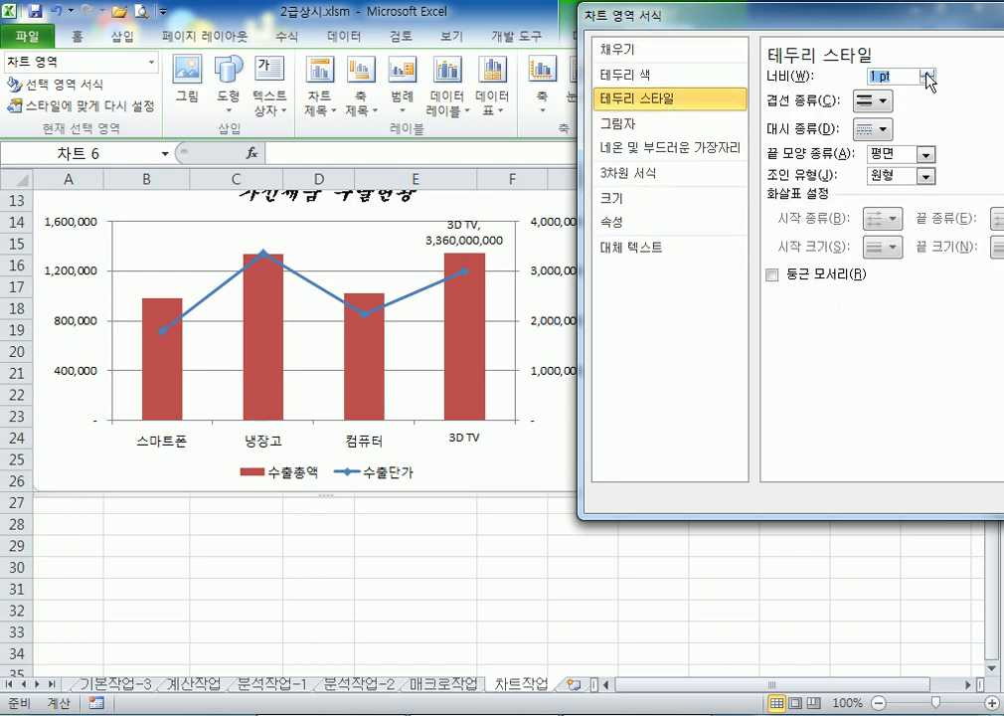
{"action": "left_click", "coordinate": [928, 71]}
{"action": "left_click", "coordinate": [928, 72]}
{"action": "left_click", "coordinate": [928, 72]}
{"action": "left_click", "coordinate": [928, 72]}
{"action": "left_click", "coordinate": [928, 71]}
{"action": "left_click", "coordinate": [927, 72]}
{"action": "left_click", "coordinate": [927, 72]}
{"action": "left_click", "coordinate": [927, 71]}
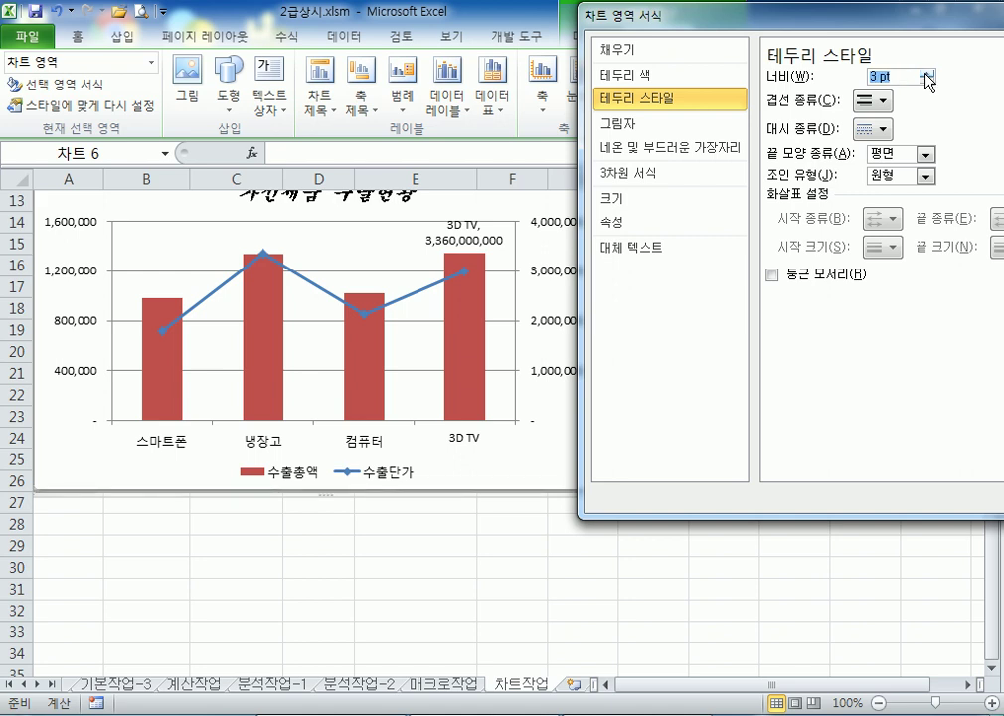
{"action": "left_click", "coordinate": [773, 274]}
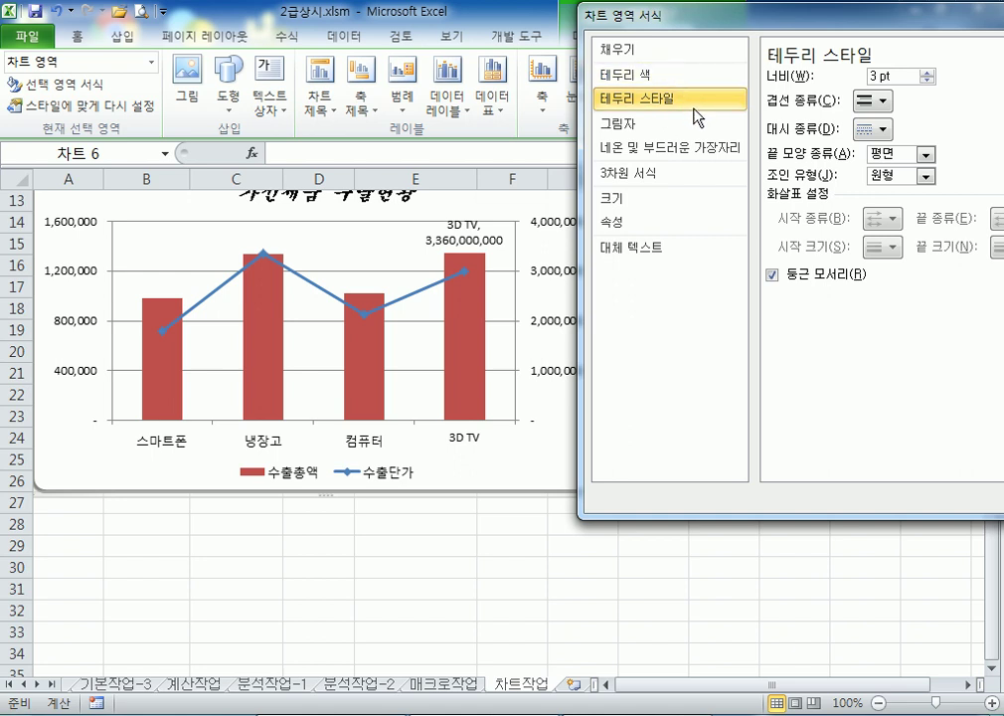
{"action": "left_click_drag", "start_coordinate": [714, 24], "coordinate": [605, 71]}
{"action": "left_click", "coordinate": [987, 57]}
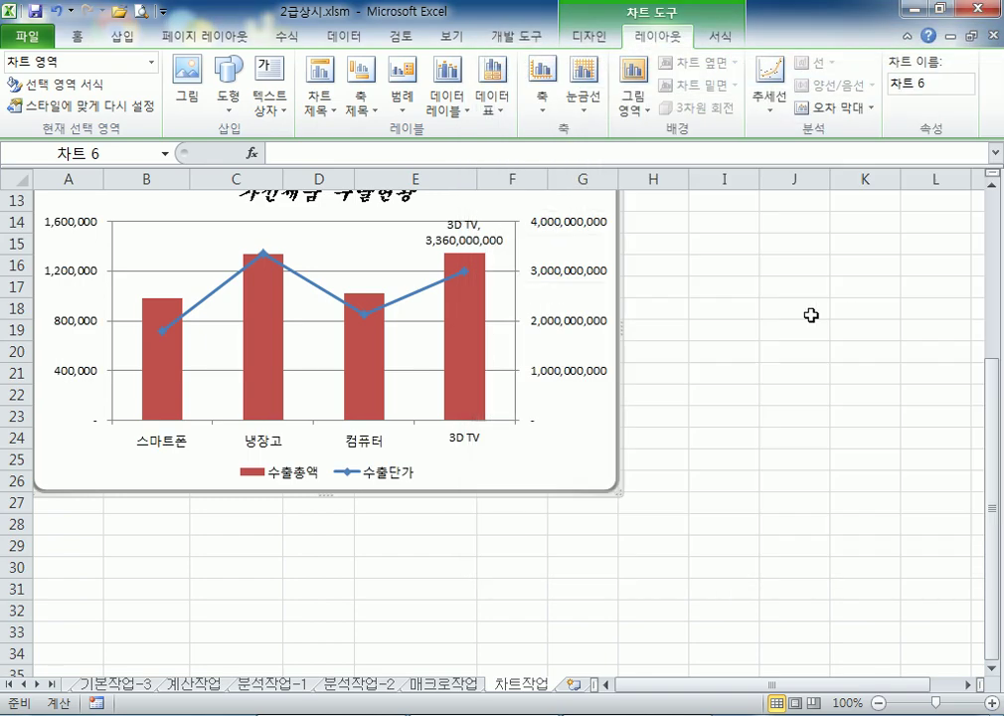
{"action": "left_click", "coordinate": [726, 521]}
{"action": "scroll", "coordinate": [729, 499], "scroll_direction": "up", "scroll_amount": 4}
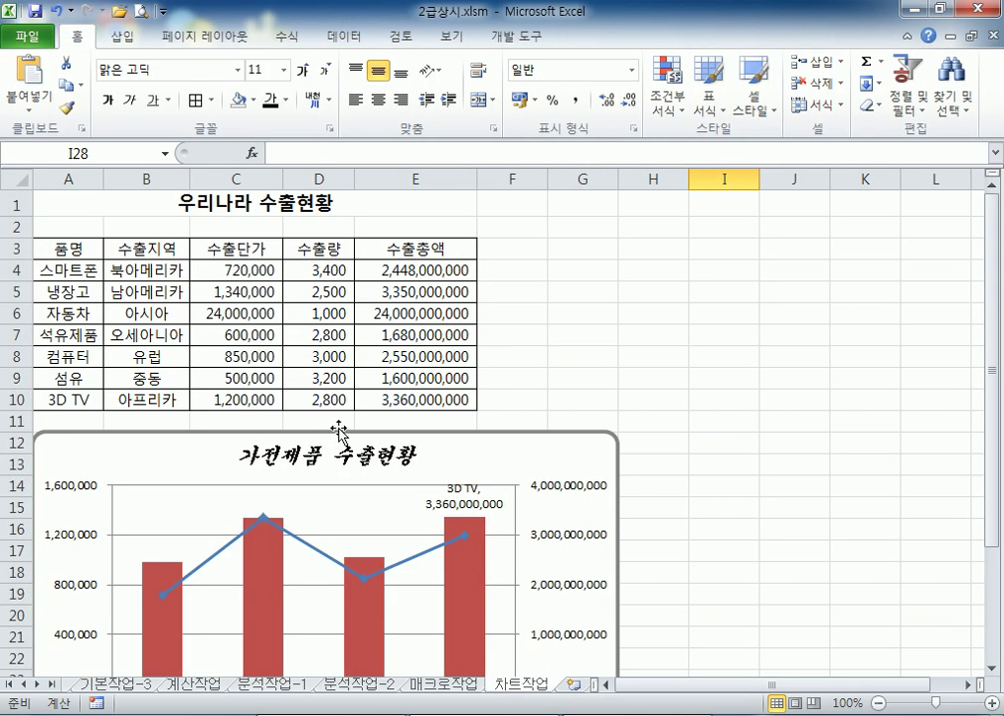
{"action": "scroll", "coordinate": [641, 410], "scroll_direction": "down", "scroll_amount": 3}
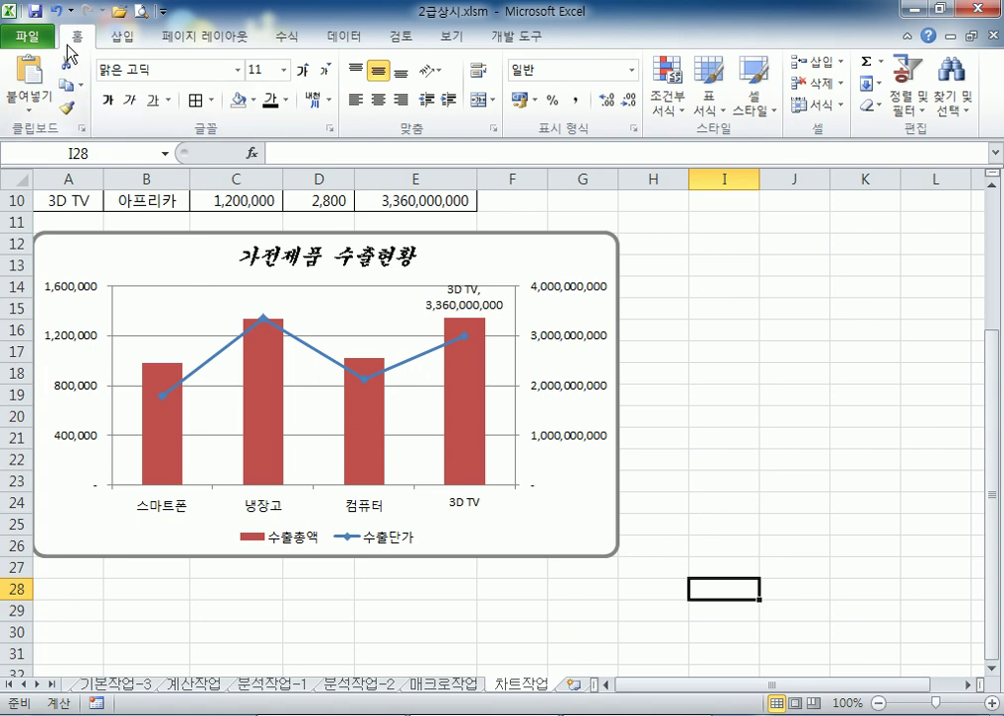
{"action": "key", "text": "ctrl+o"}
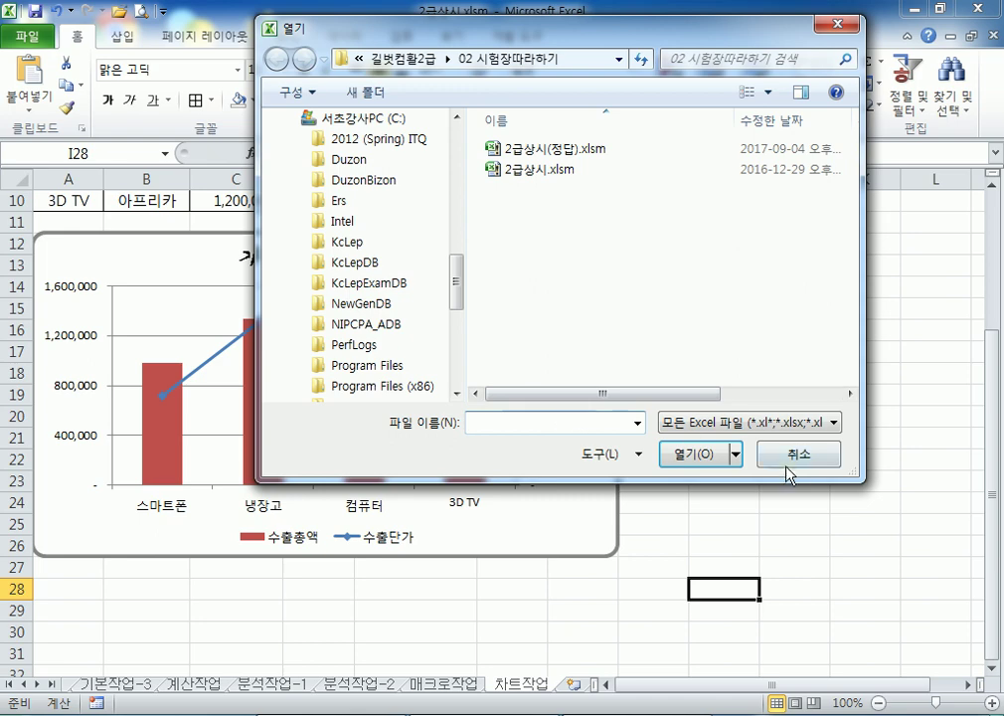
{"action": "left_click", "coordinate": [801, 460]}
{"action": "left_click", "coordinate": [723, 414]}
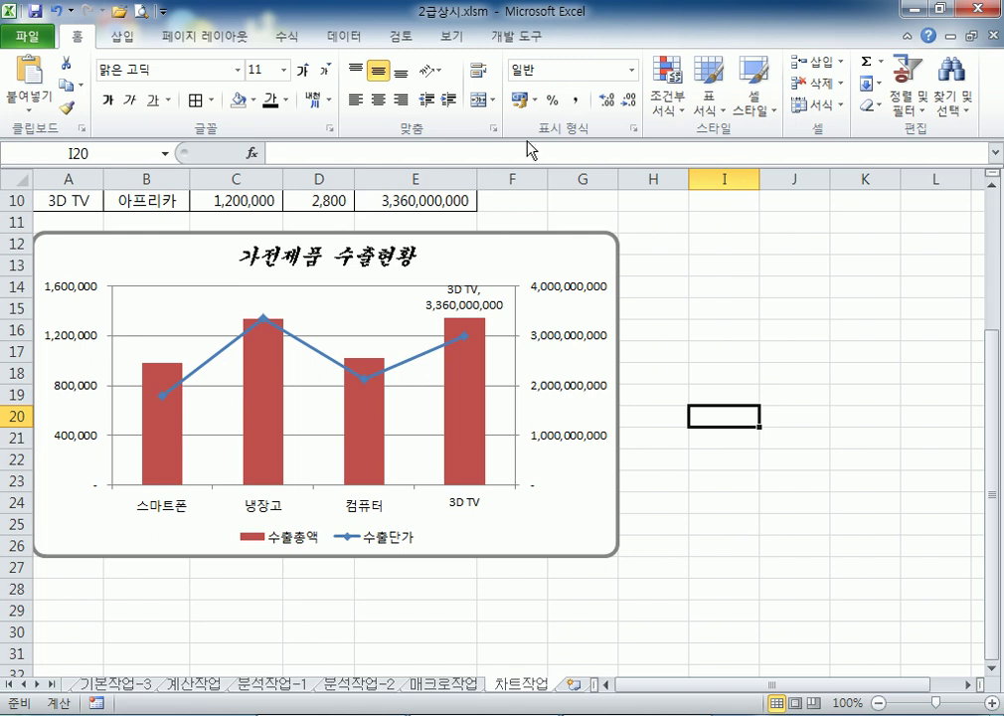
Review the 매크로 보안 options, keep 모든 매크로 제외(알림 표시), and close 보안 센터
{"action": "left_click", "coordinate": [507, 44]}
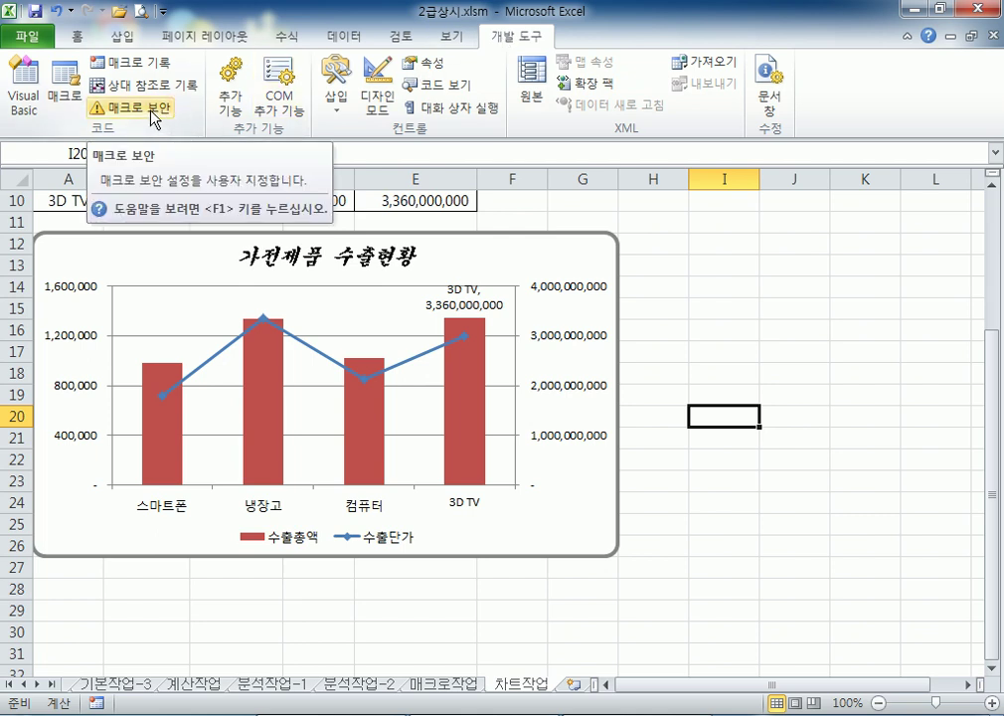
{"action": "left_click", "coordinate": [154, 116]}
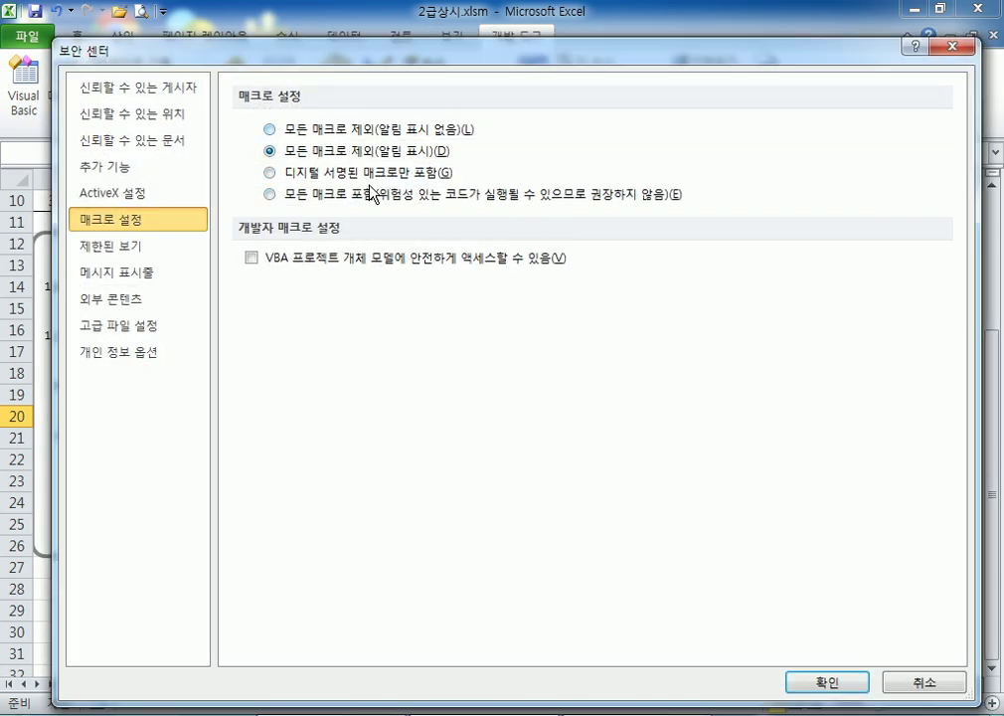
{"action": "left_click_drag", "start_coordinate": [243, 50], "coordinate": [307, 150]}
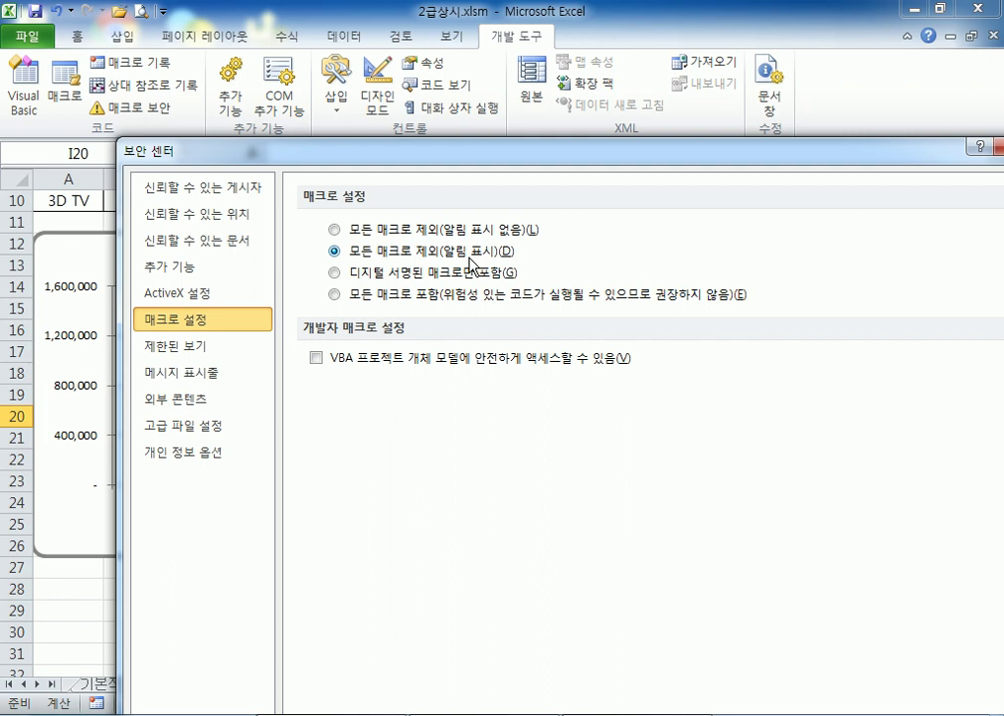
{"action": "left_click", "coordinate": [480, 231]}
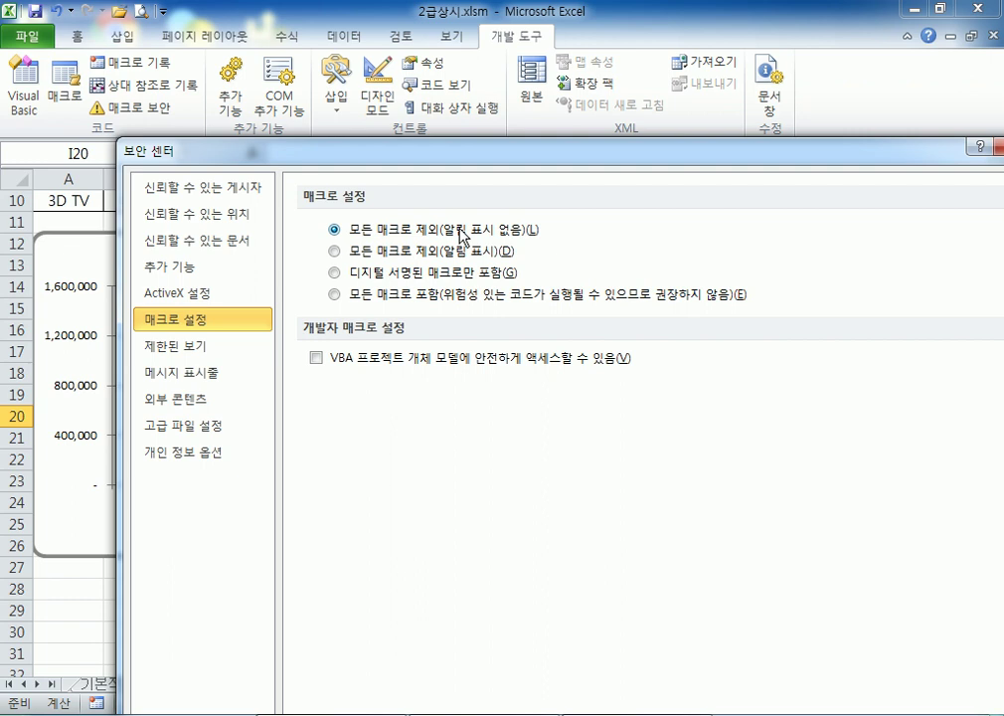
{"action": "left_click", "coordinate": [377, 298]}
{"action": "left_click", "coordinate": [341, 253]}
{"action": "left_click", "coordinate": [425, 298]}
{"action": "left_click", "coordinate": [409, 253]}
{"action": "left_click", "coordinate": [994, 146]}
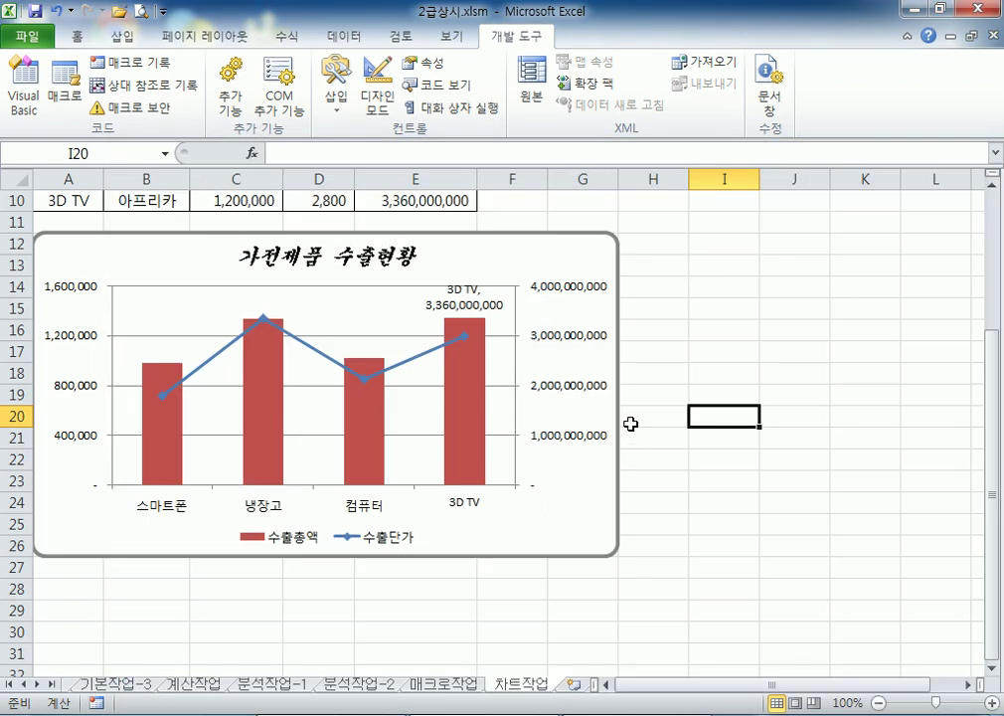